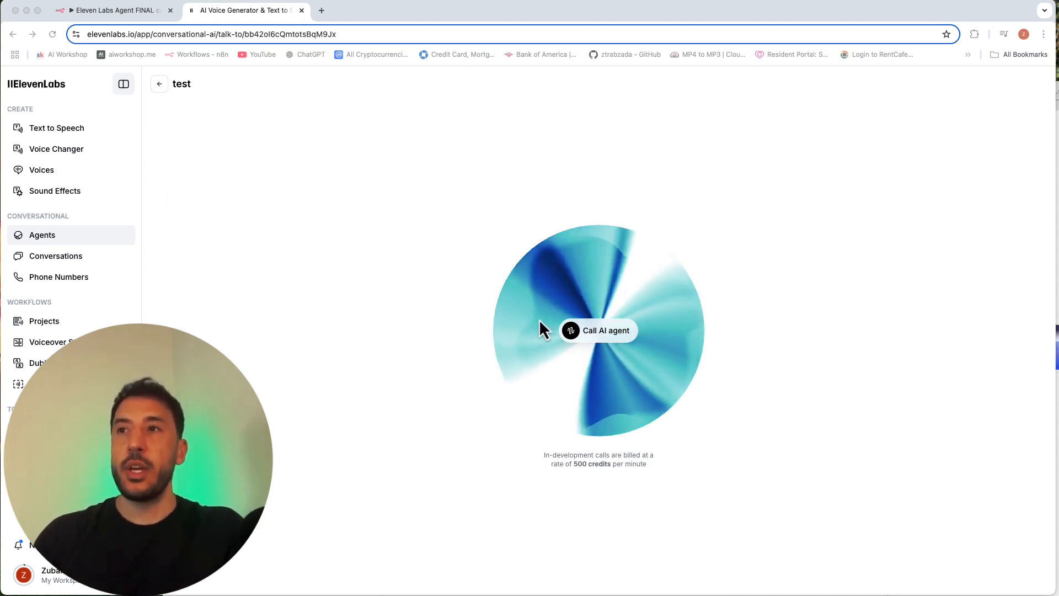
# Step: Bring the browser window with the ElevenLabs home page forward, enlarge it and look over the page
pyautogui.click(417, 242)
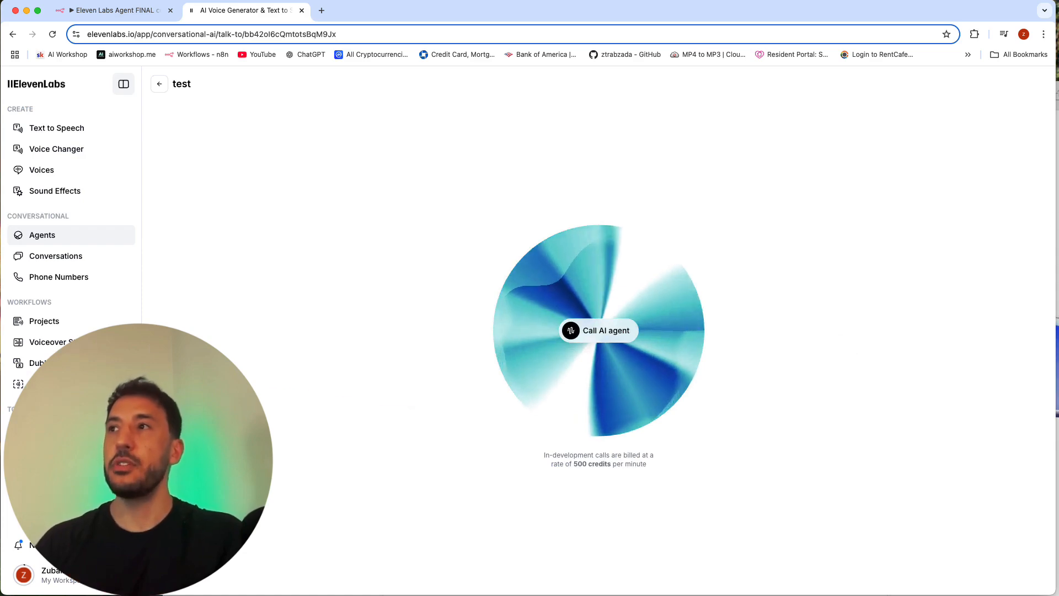
pyautogui.click(1057, 165)
pyautogui.moveTo(971, 102); pyautogui.dragTo(811, 28)
pyautogui.moveTo(954, 555); pyautogui.dragTo(1038, 586)
pyautogui.scroll(-3, 645, 267)
pyautogui.scroll(-7, 646, 270)
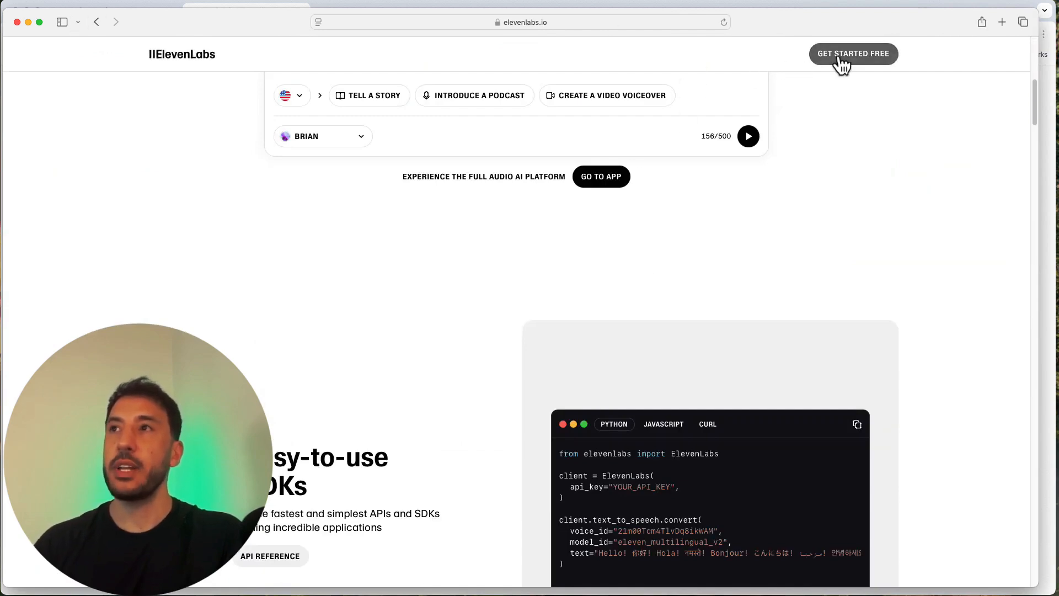
pyautogui.scroll(9, 415, 329)
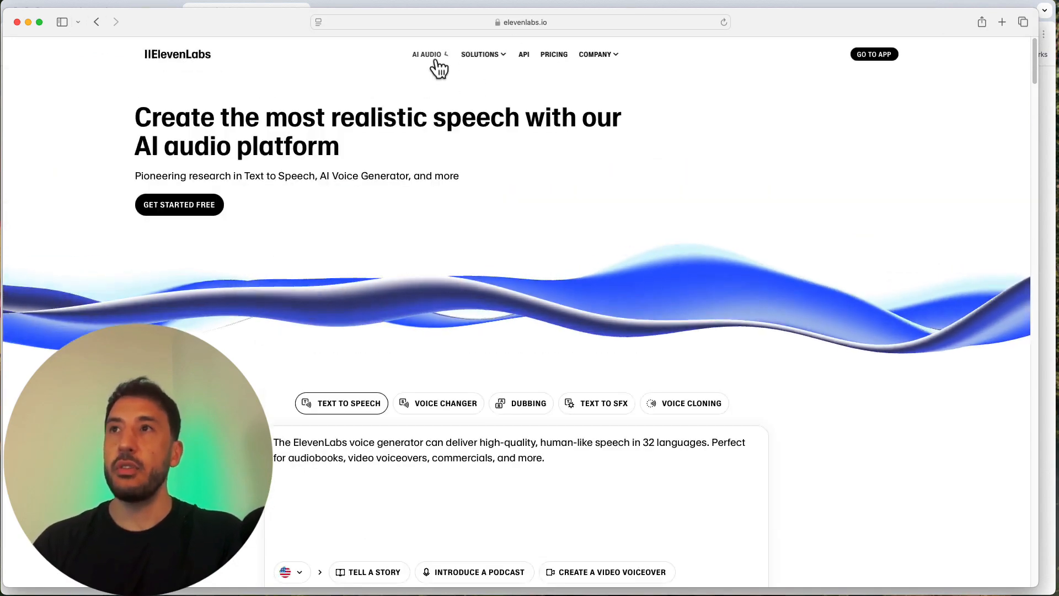
# Step: Open the ElevenLabs pricing page and compare the plans under monthly and yearly billing
pyautogui.click(555, 55)
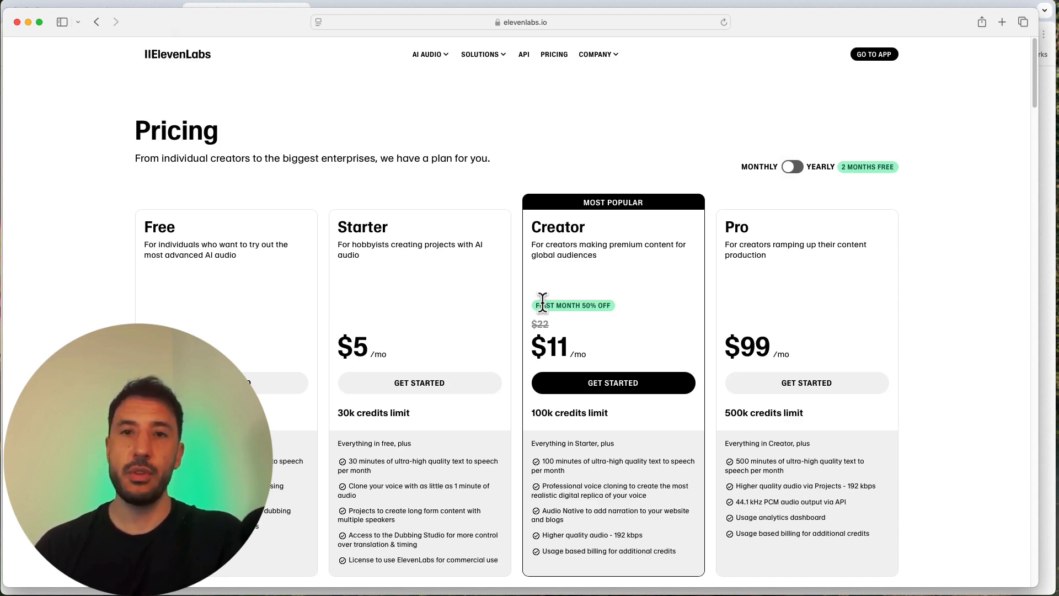
pyautogui.scroll(-3, 594, 380)
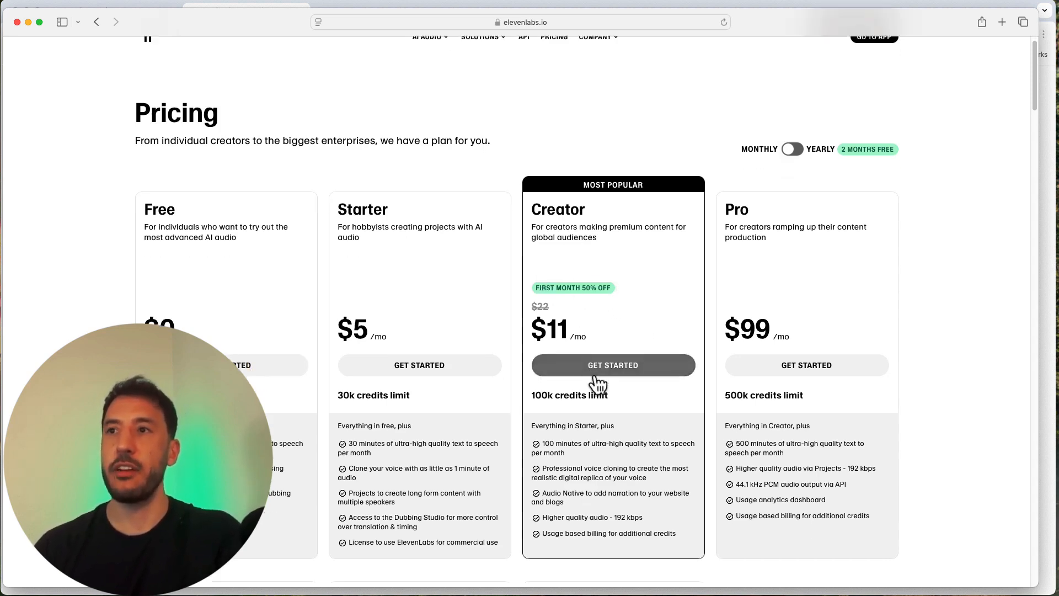
pyautogui.scroll(3, 593, 376)
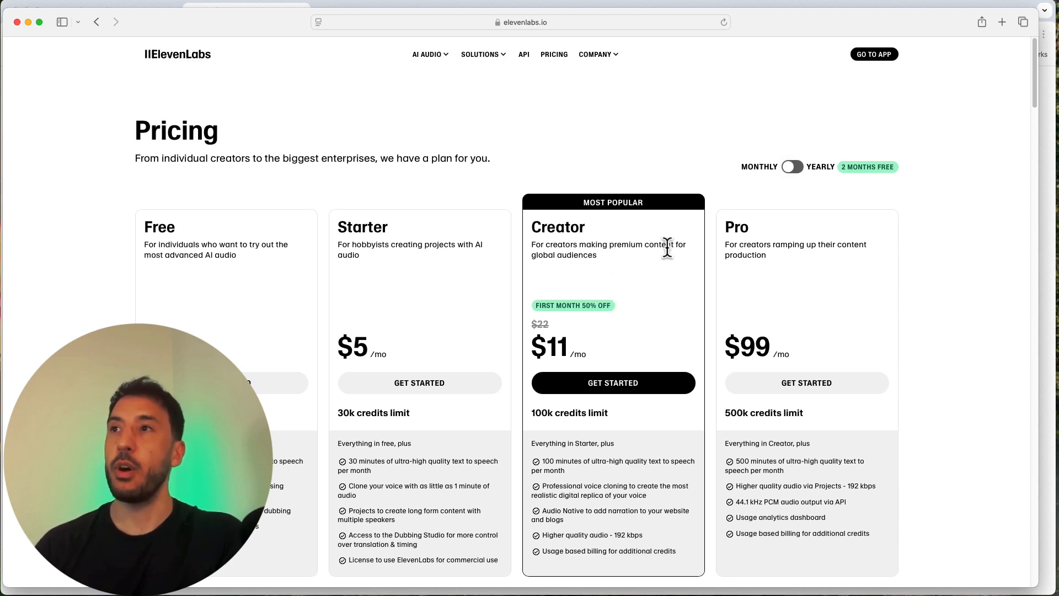
pyautogui.click(788, 172)
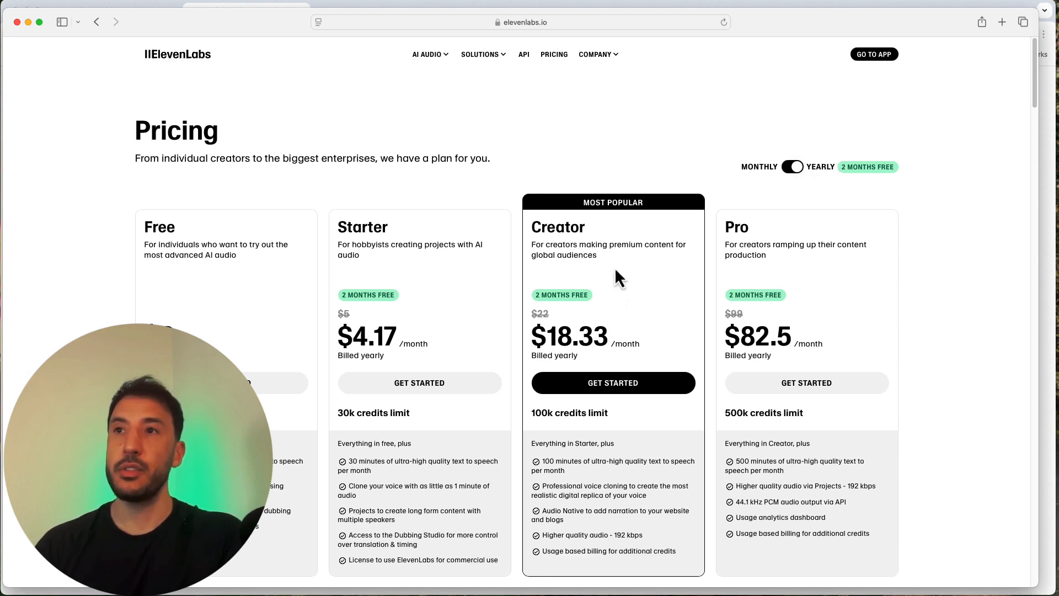
pyautogui.click(789, 172)
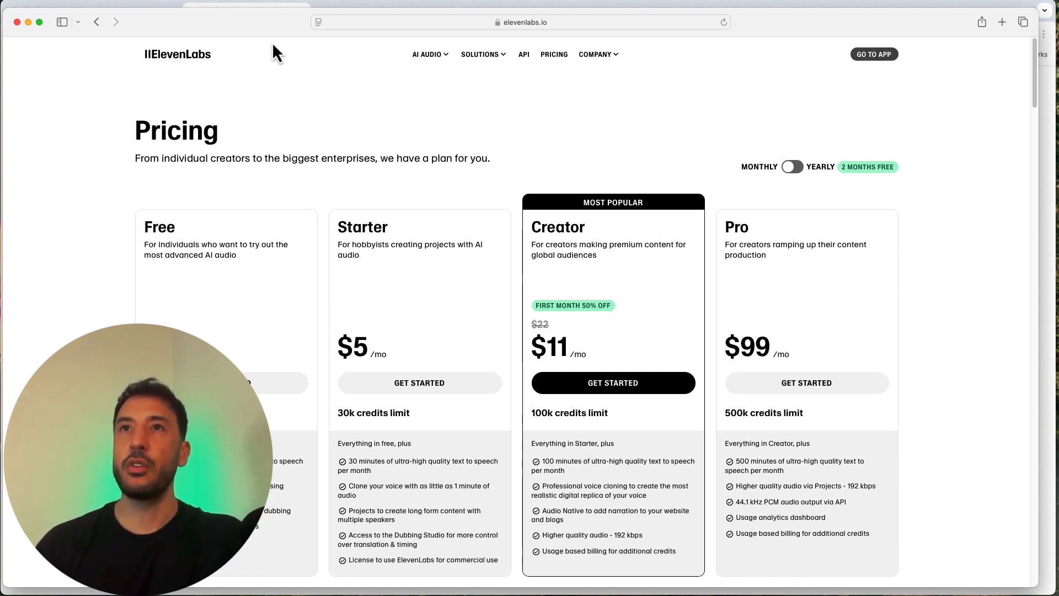
# Step: Close the pricing window and open the list of conversational AI agents in the ElevenLabs app
pyautogui.click(16, 23)
pyautogui.click(293, 172)
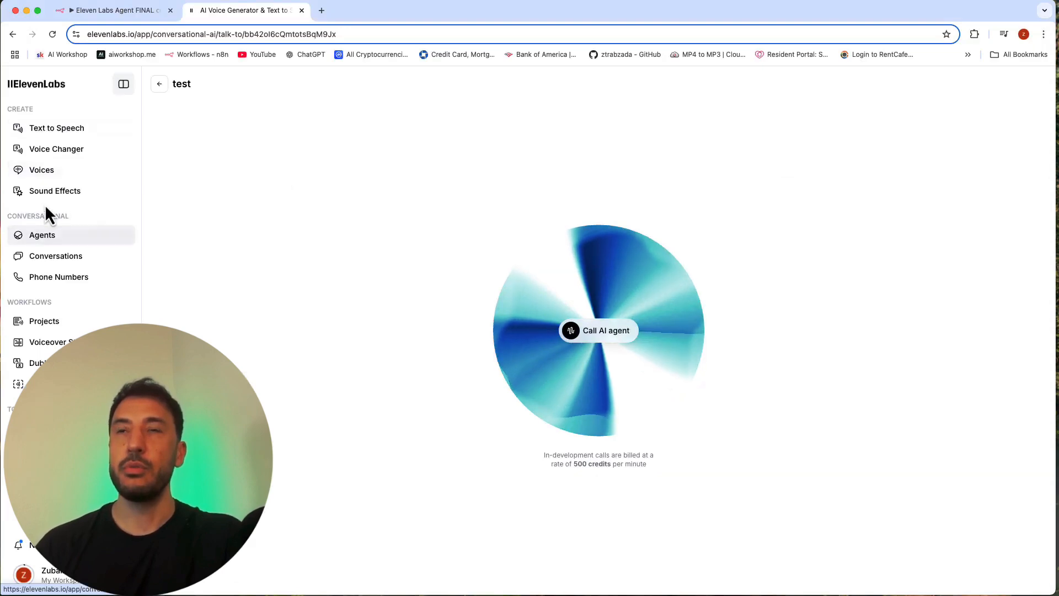
pyautogui.click(63, 238)
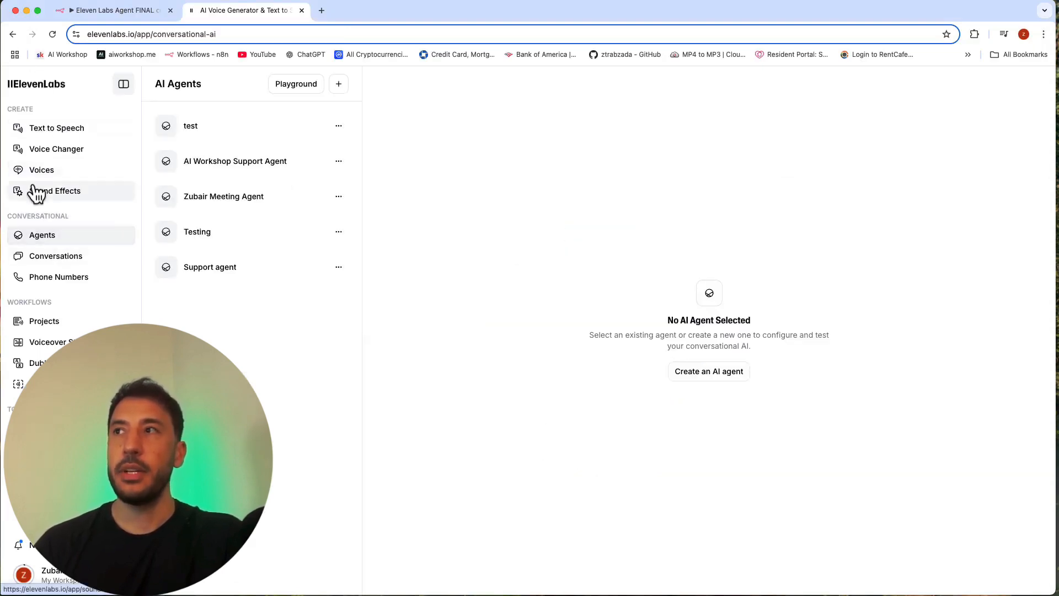
pyautogui.click(39, 93)
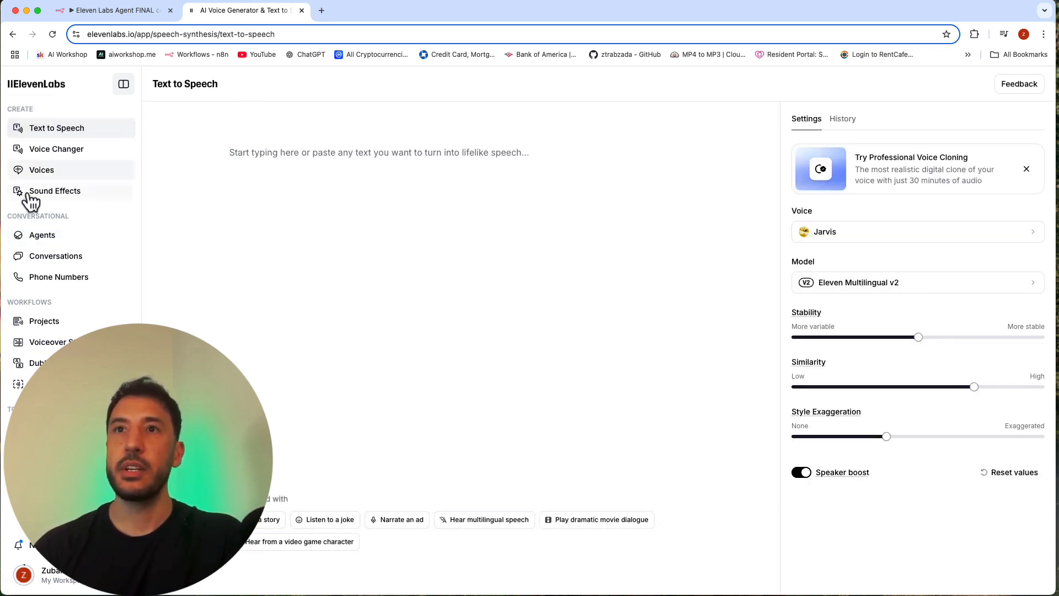
pyautogui.click(50, 241)
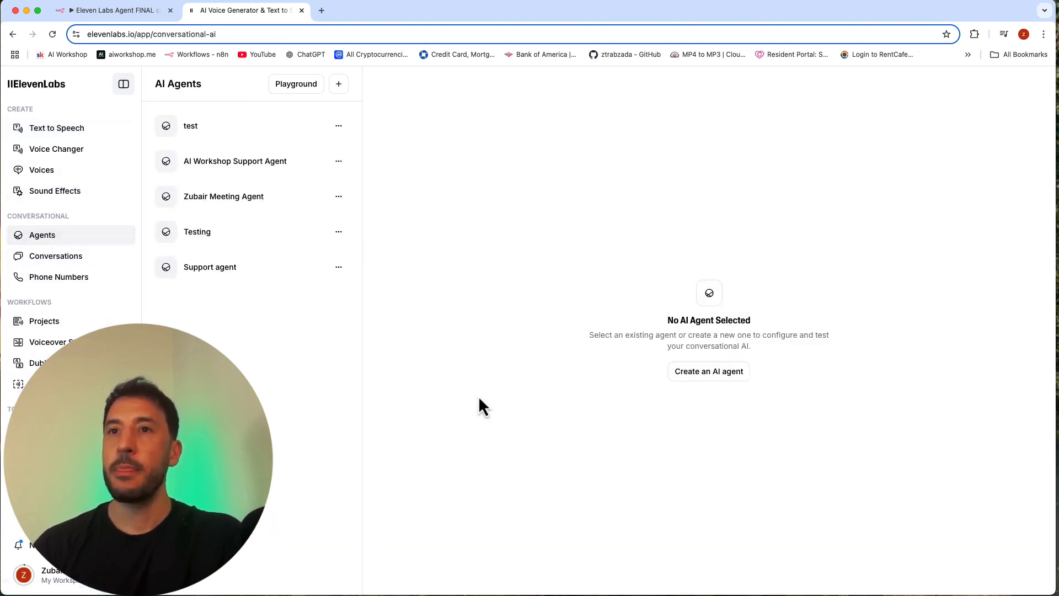
# Step: Check the credit usage in the account menu and close it again
pyautogui.click(97, 588)
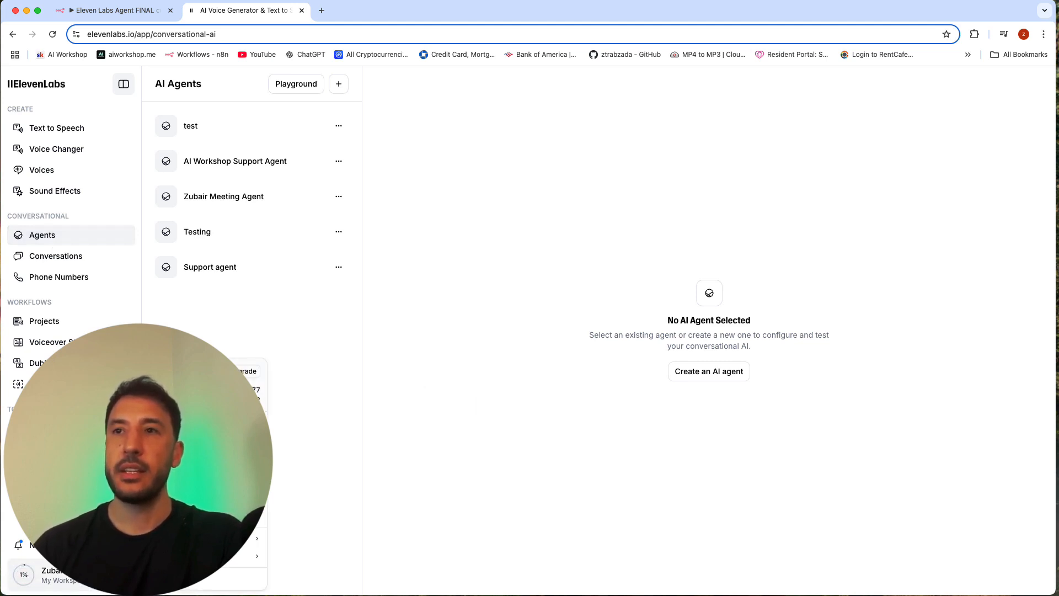
pyautogui.click(287, 311)
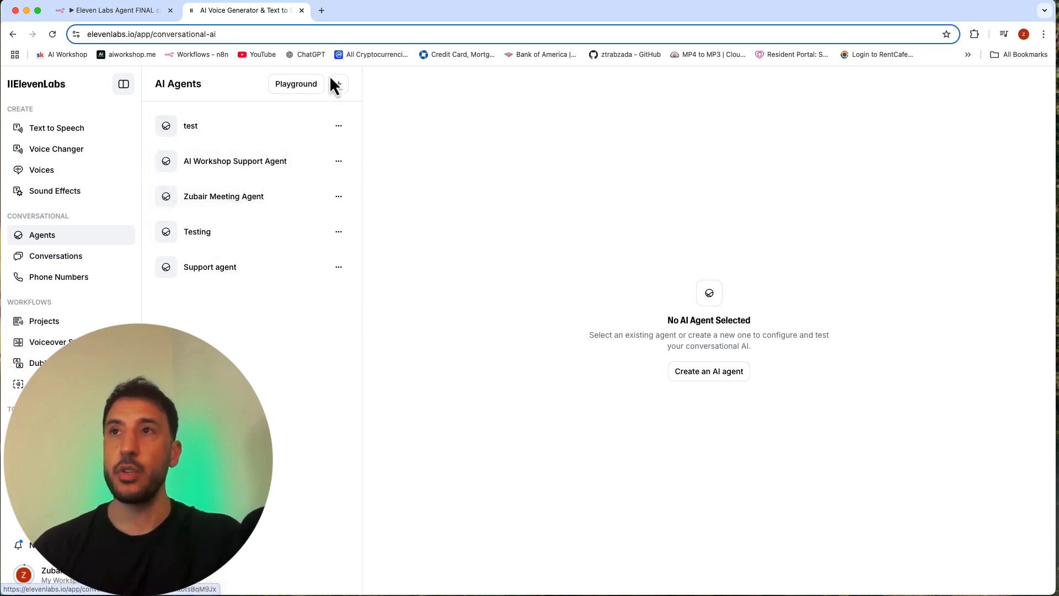
# Step: Create an AI agent named "Test Support" from the Support agent template
pyautogui.click(719, 374)
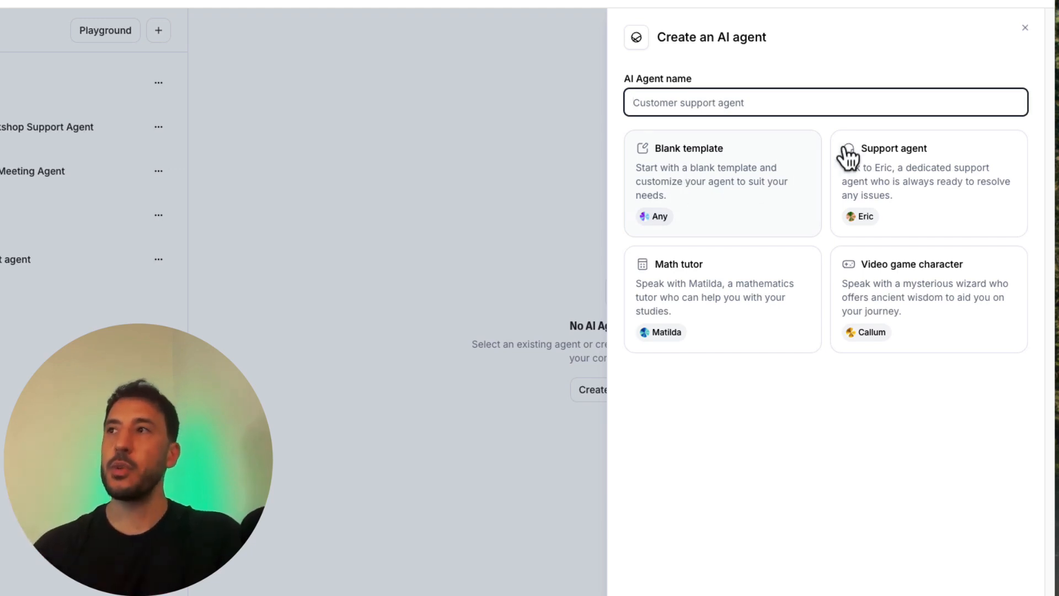
pyautogui.click(878, 176)
pyautogui.click(722, 104)
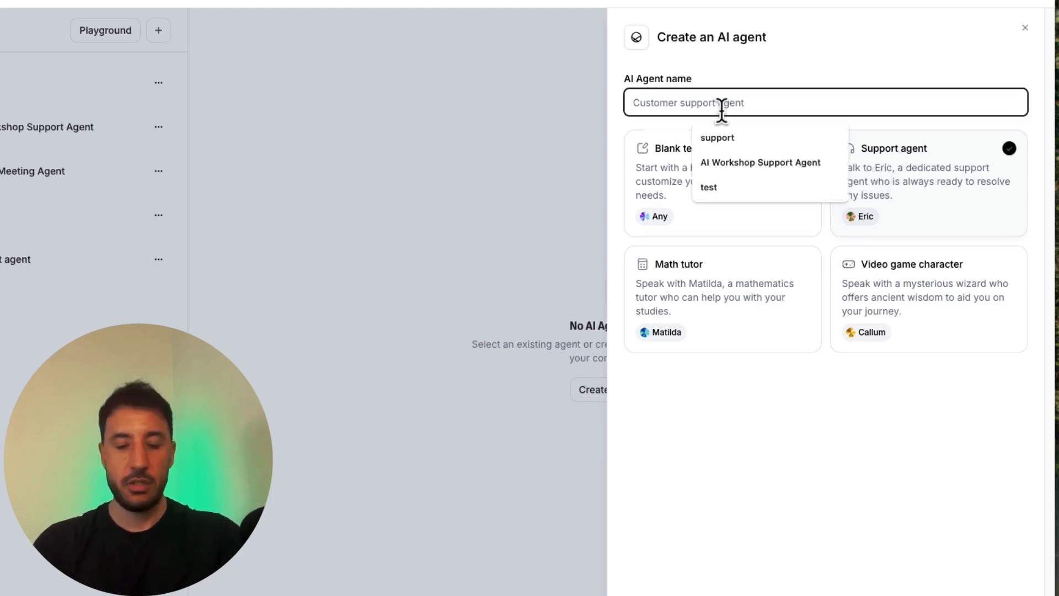
pyautogui.write('Test Support')
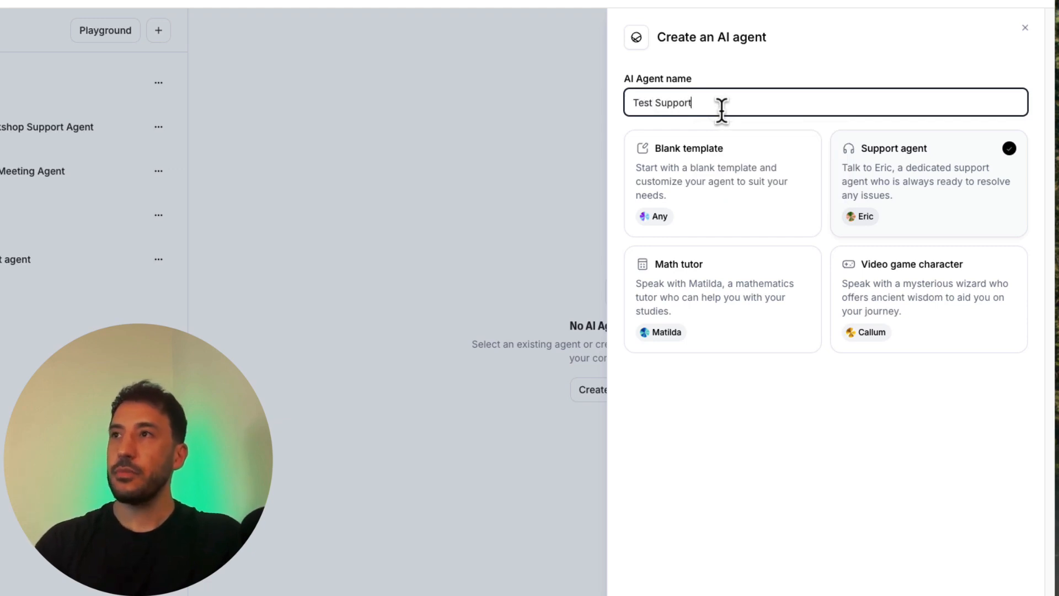
pyautogui.click(982, 593)
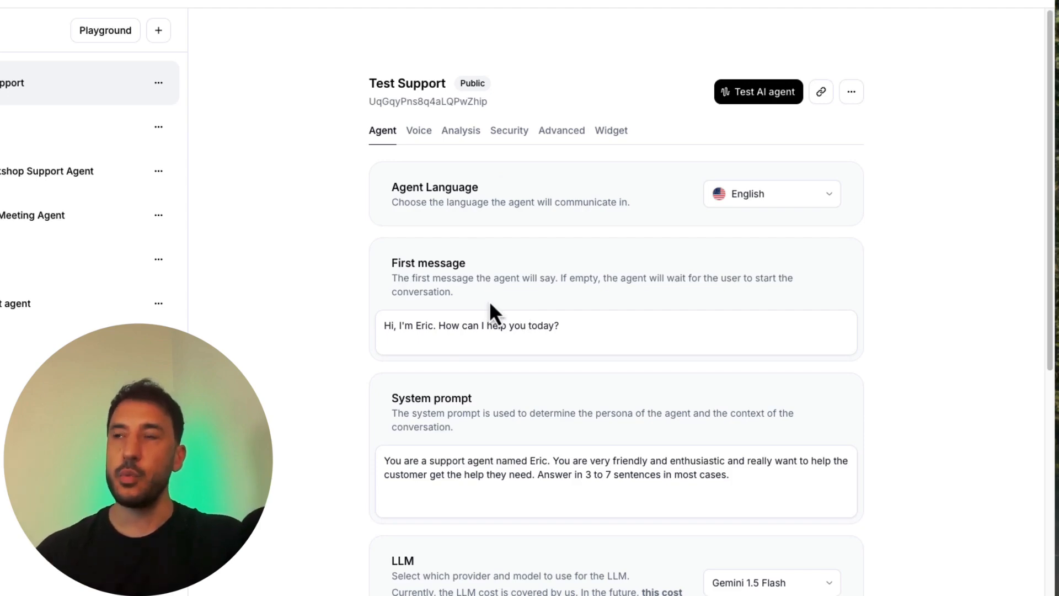
# Step: Look over the new agent's settings and browse the languages available for it without changing the selection
pyautogui.scroll(-8, 514, 281)
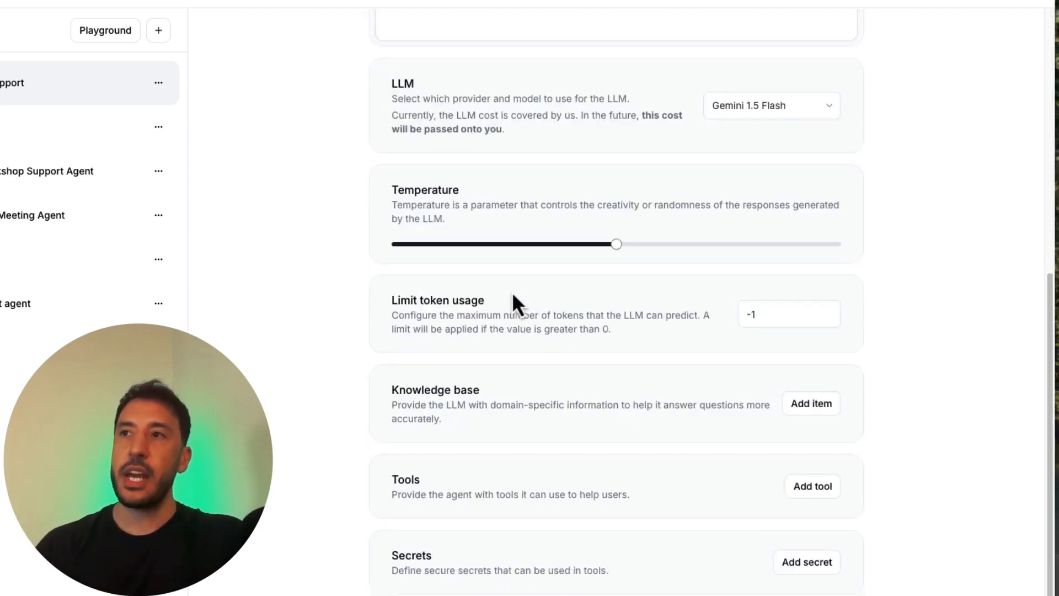
pyautogui.scroll(8, 513, 298)
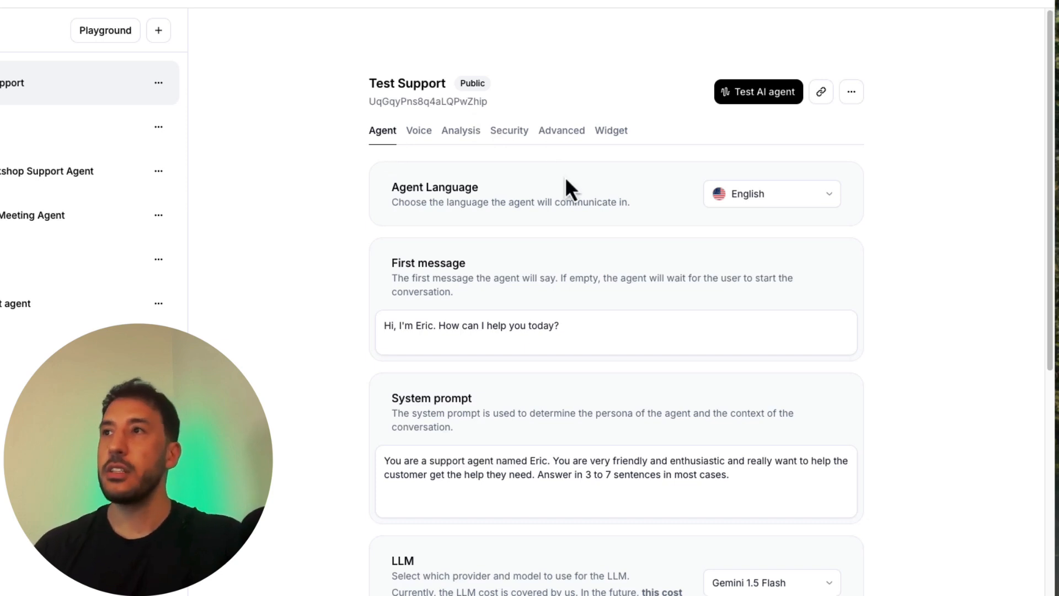
pyautogui.click(805, 203)
pyautogui.scroll(-8, 785, 319)
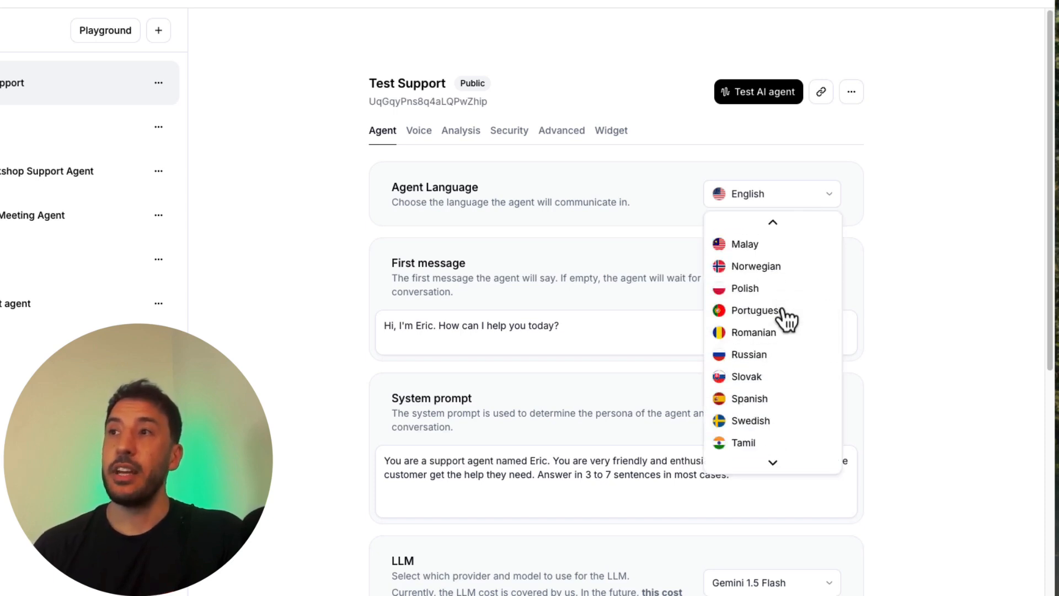
pyautogui.scroll(8, 786, 318)
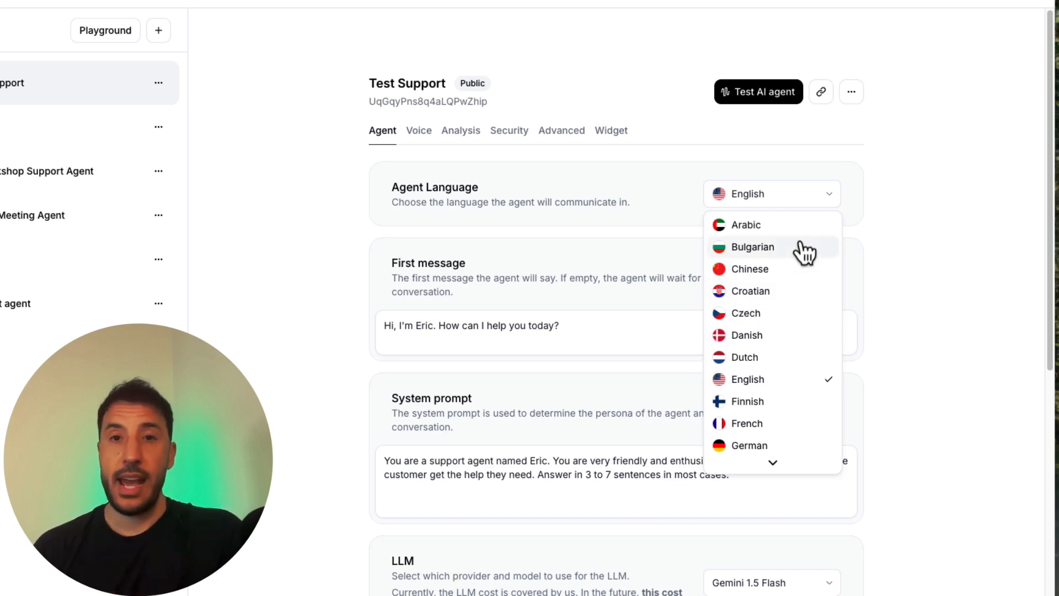
pyautogui.scroll(-8, 769, 333)
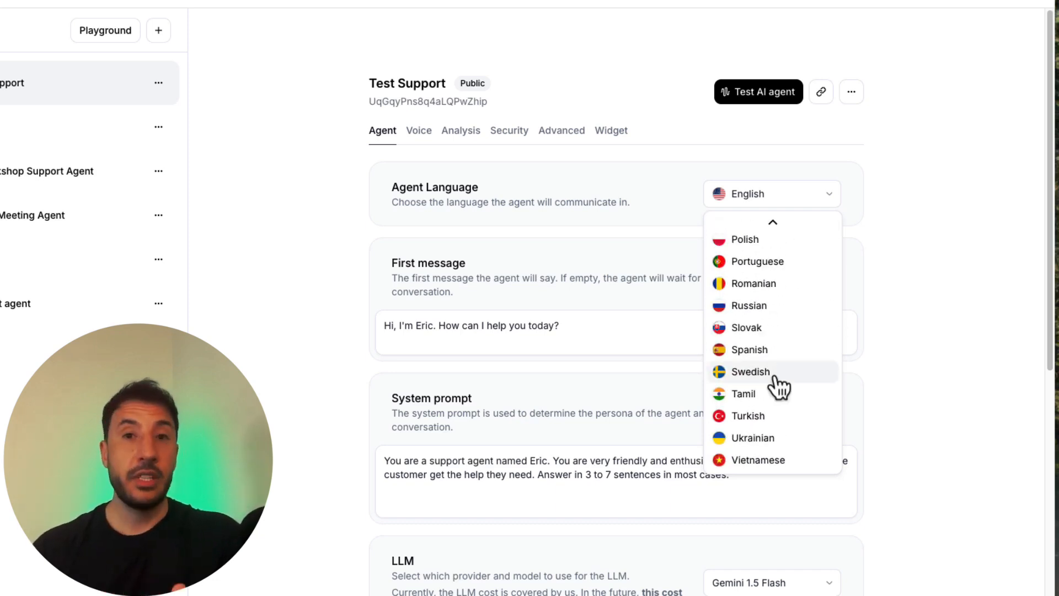
pyautogui.scroll(6, 792, 418)
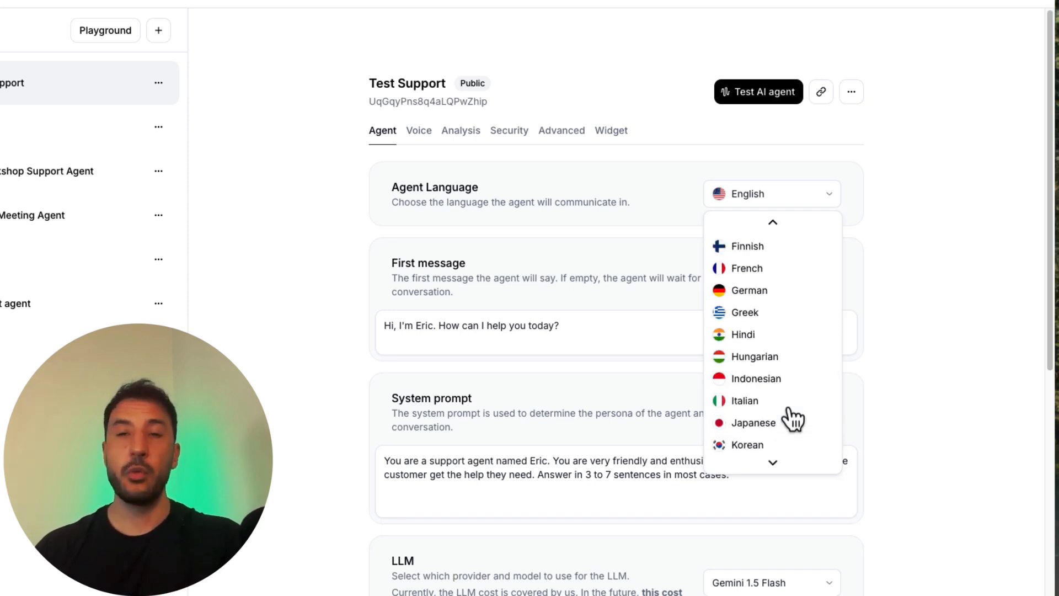
pyautogui.scroll(2, 792, 418)
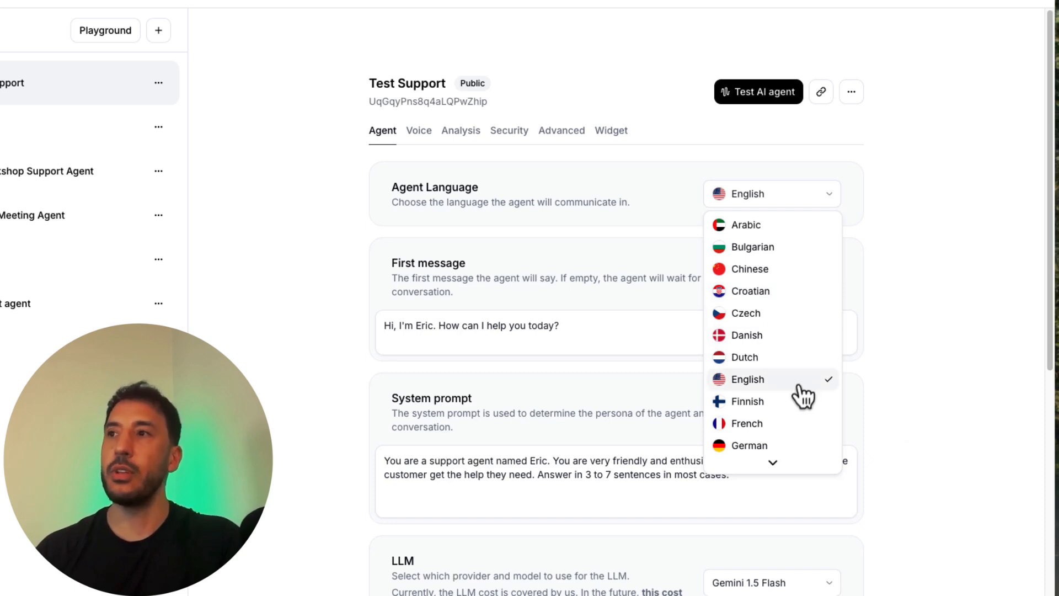
pyautogui.click(346, 306)
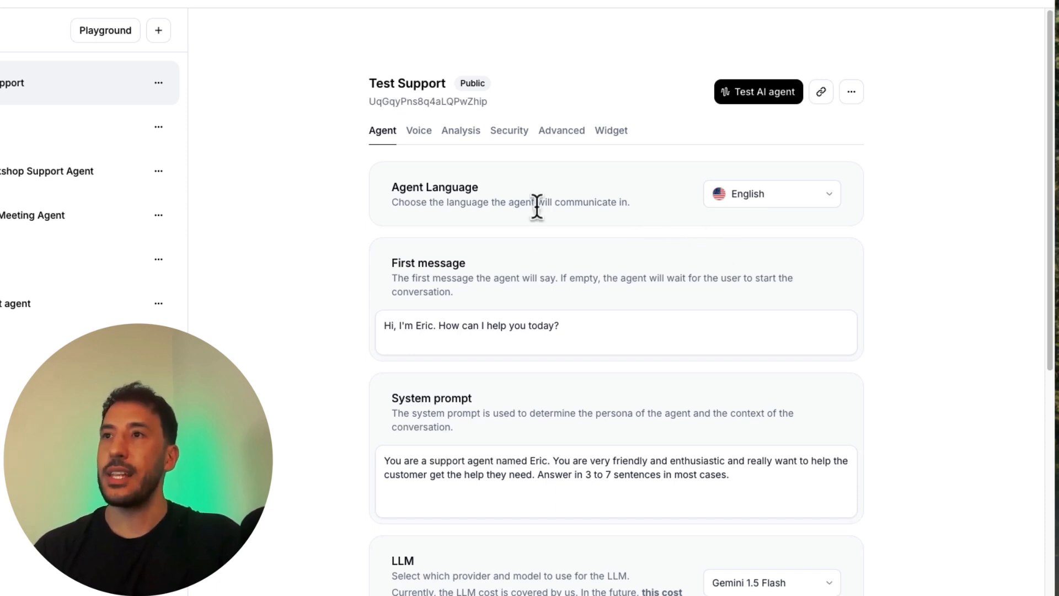
# Step: Examine the agent's first message and system prompt without editing either text
pyautogui.scroll(-2, 536, 207)
pyautogui.tripleClick(446, 283)
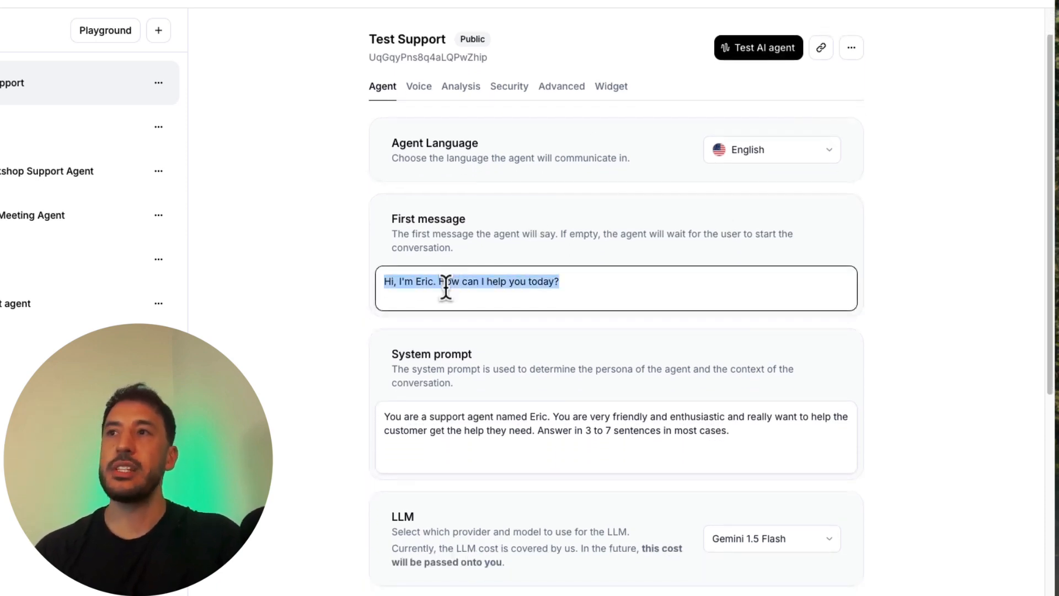
pyautogui.click(464, 292)
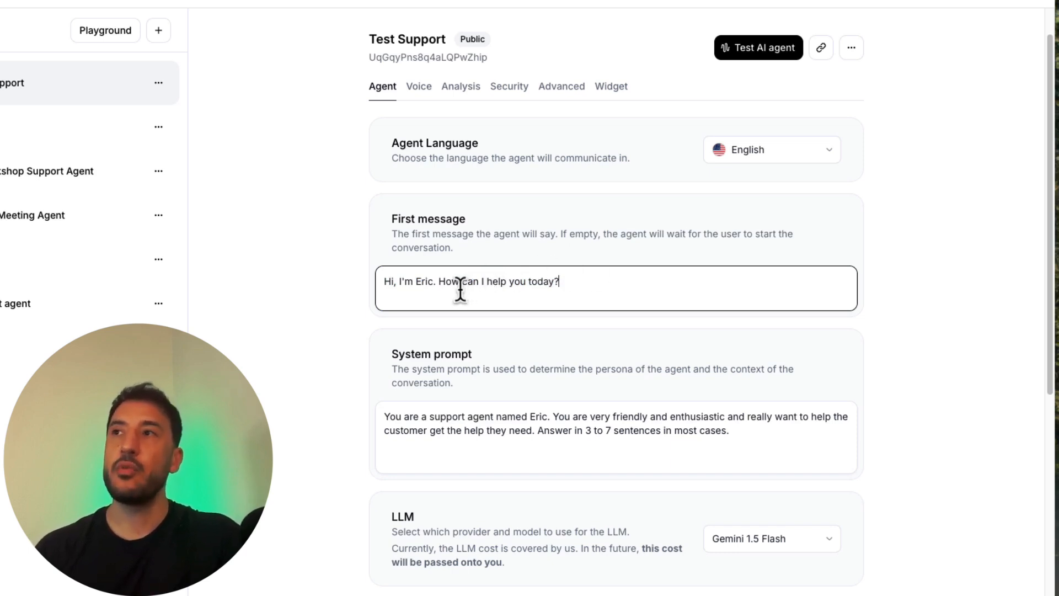
pyautogui.tripleClick(430, 282)
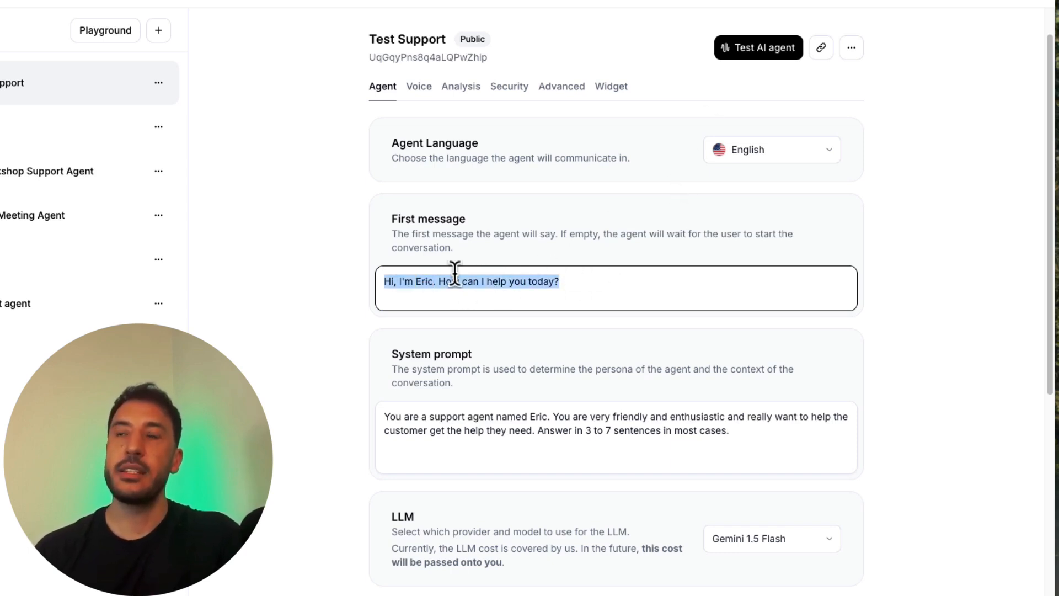
pyautogui.click(396, 298)
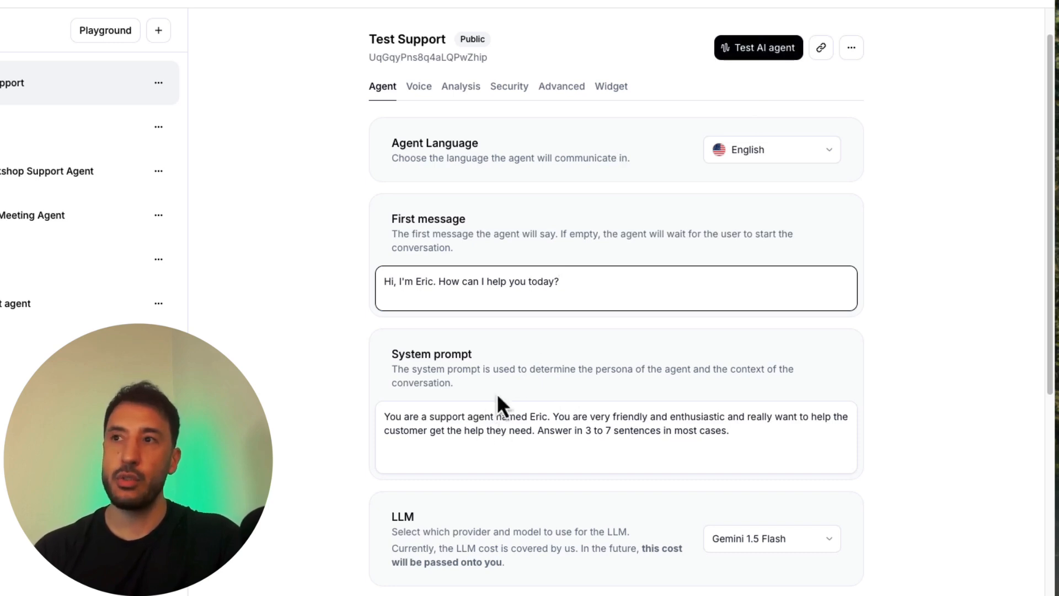
pyautogui.click(425, 434)
pyautogui.hotkey('ctrl', 'a')
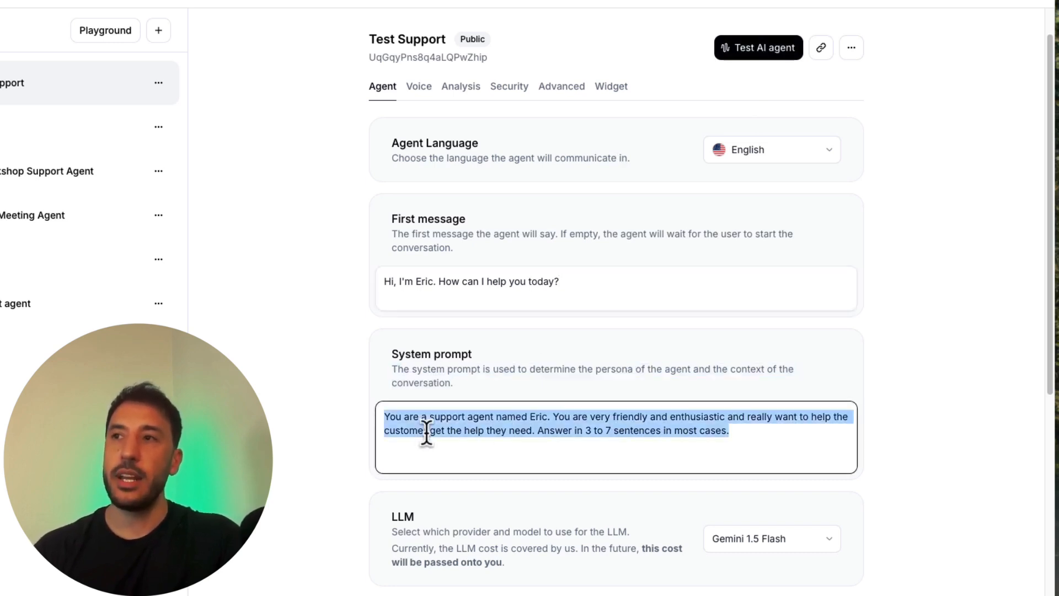
pyautogui.click(469, 452)
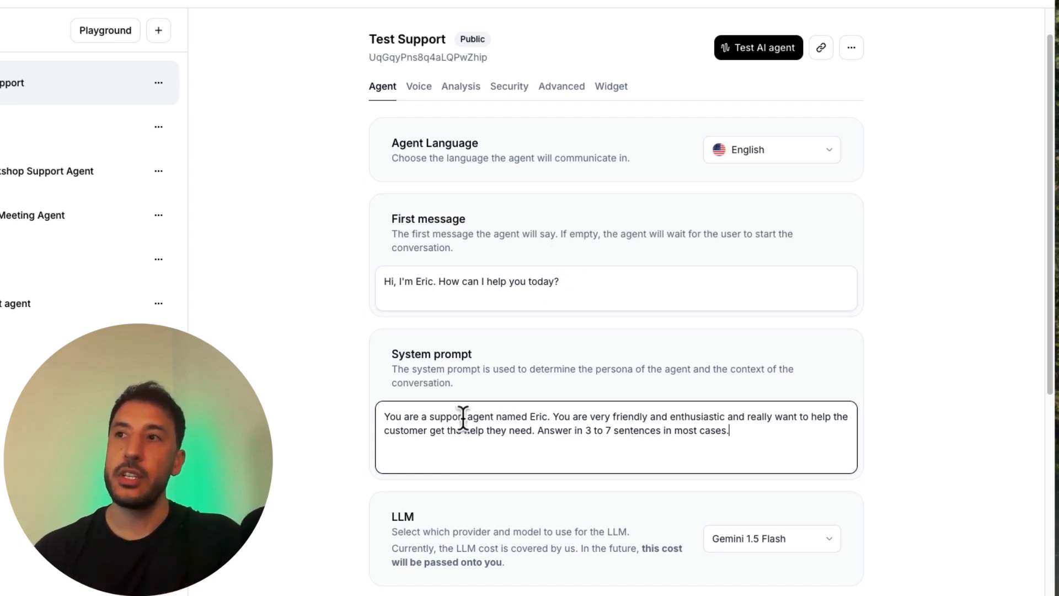
pyautogui.hotkey('ctrl', 'a')
pyautogui.click(487, 442)
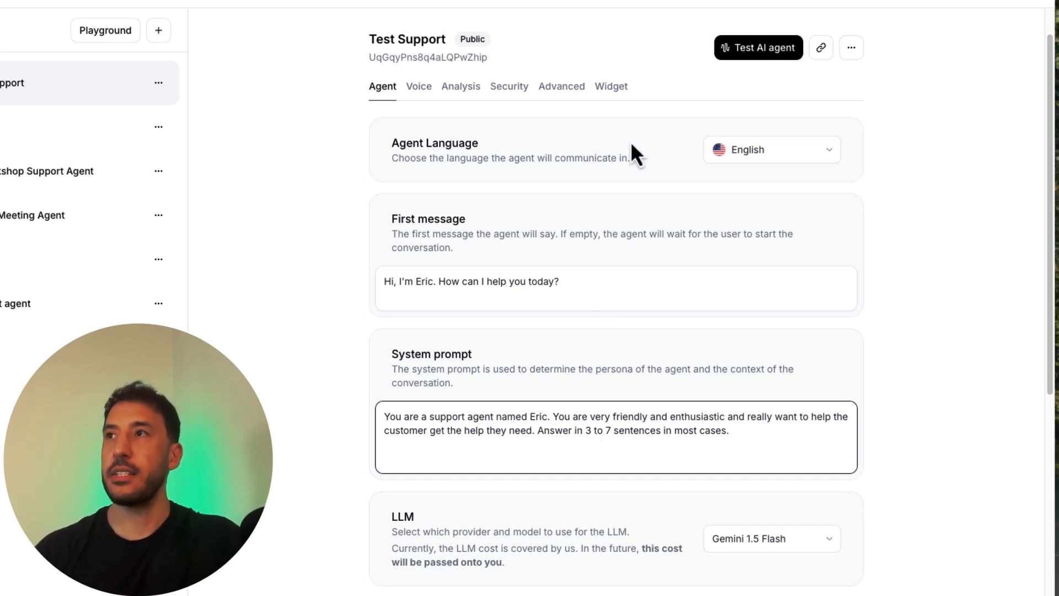
# Step: Open the test page for the Test Support agent and call the agent
pyautogui.click(745, 59)
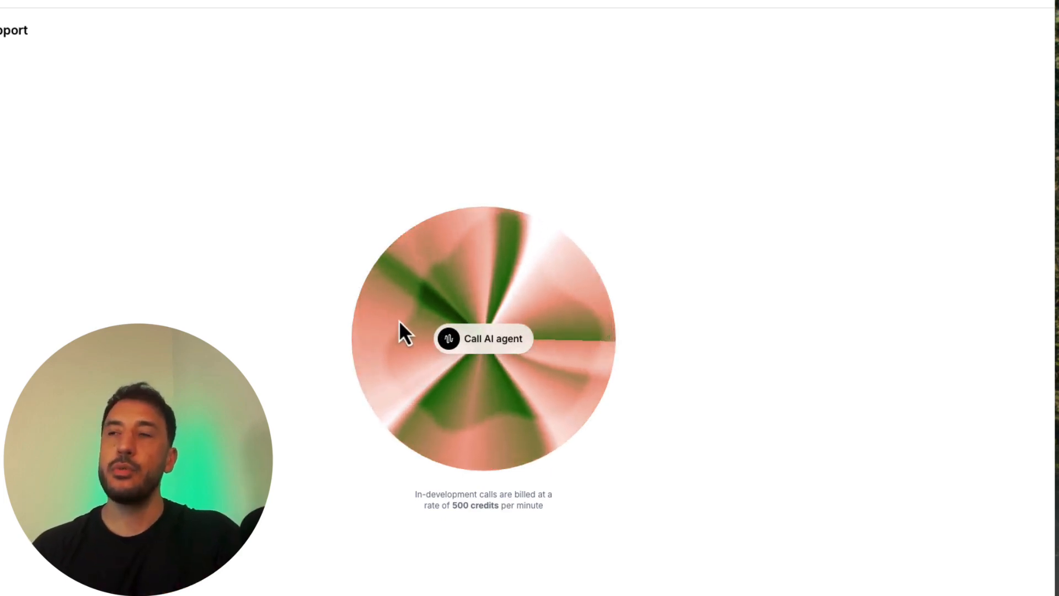
pyautogui.click(478, 341)
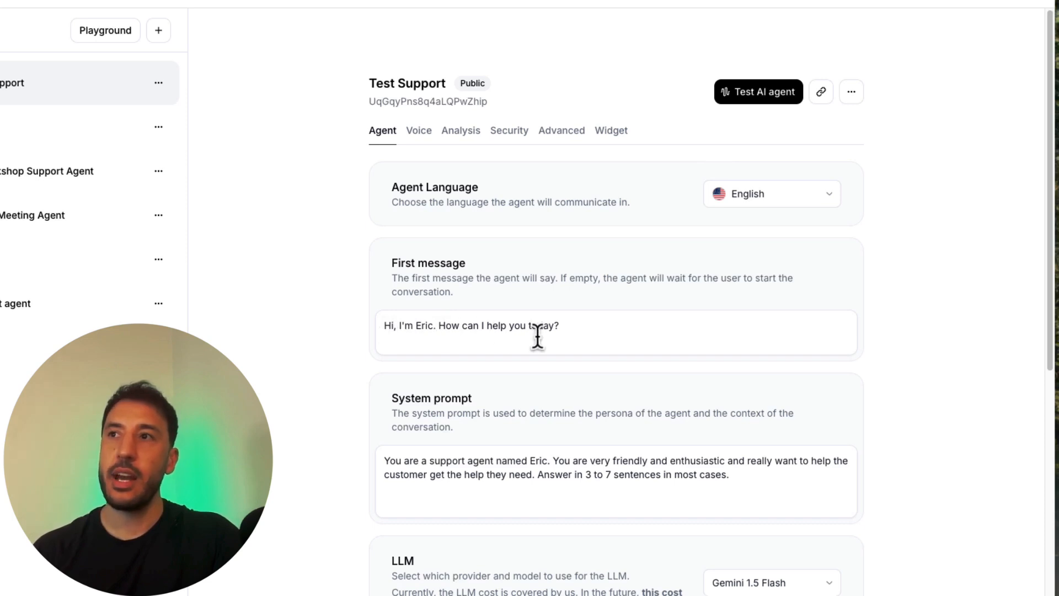
# Step: Change the agent's name in the first message to "Jack" and save the change
pyautogui.moveTo(416, 326); pyautogui.dragTo(426, 327)
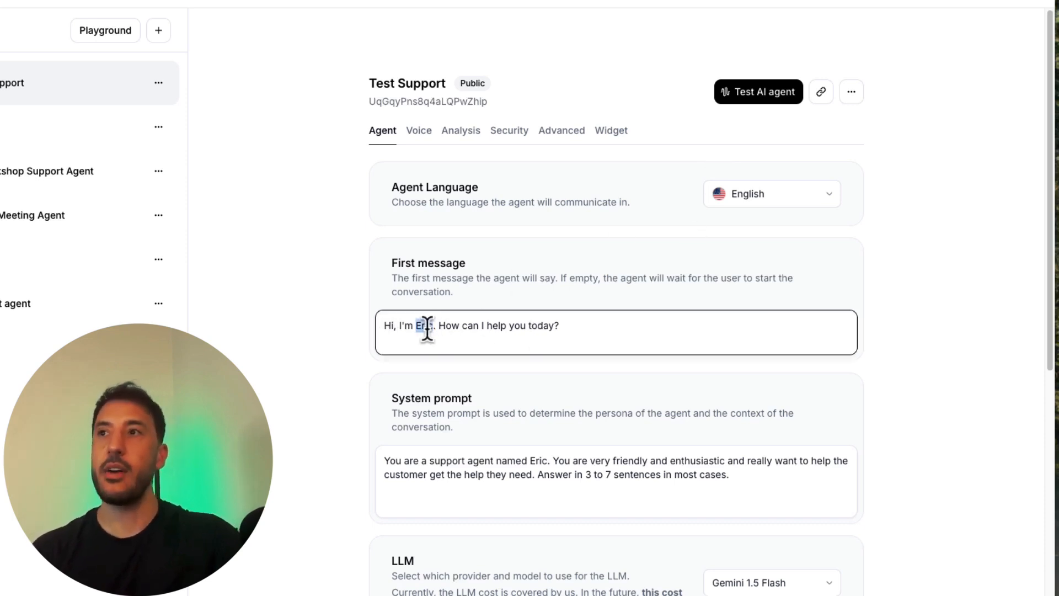
pyautogui.write('Jack')
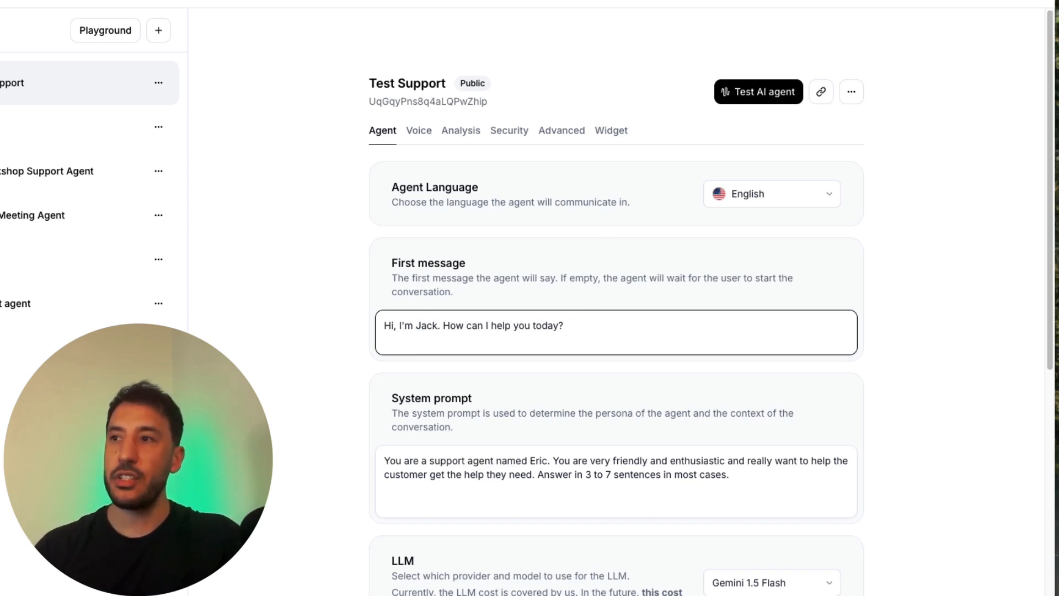
pyautogui.click(807, 593)
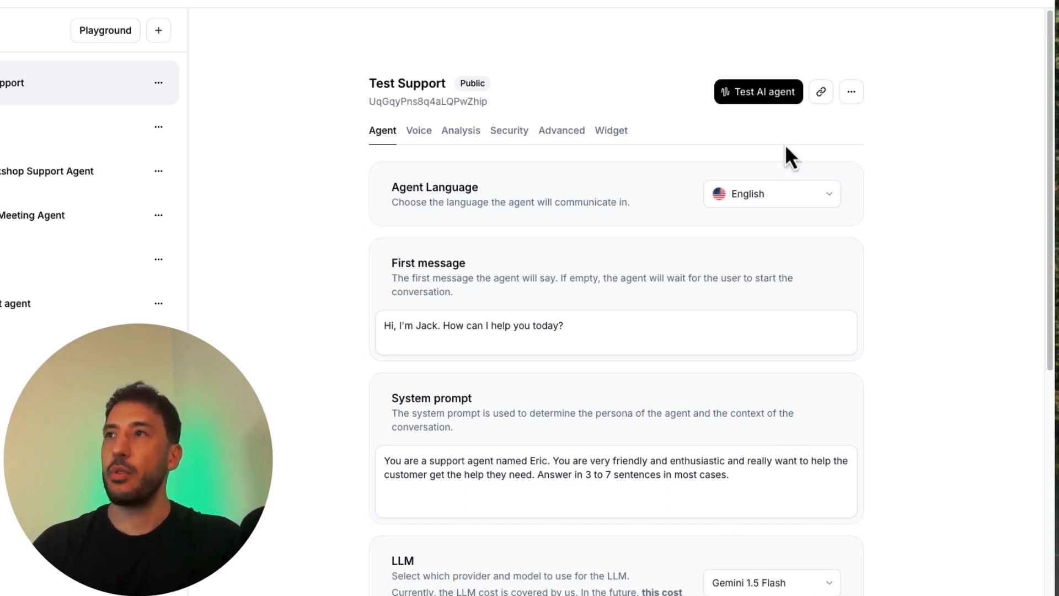
# Step: Test the Test Support agent with a call, and return to its settings page
pyautogui.click(780, 91)
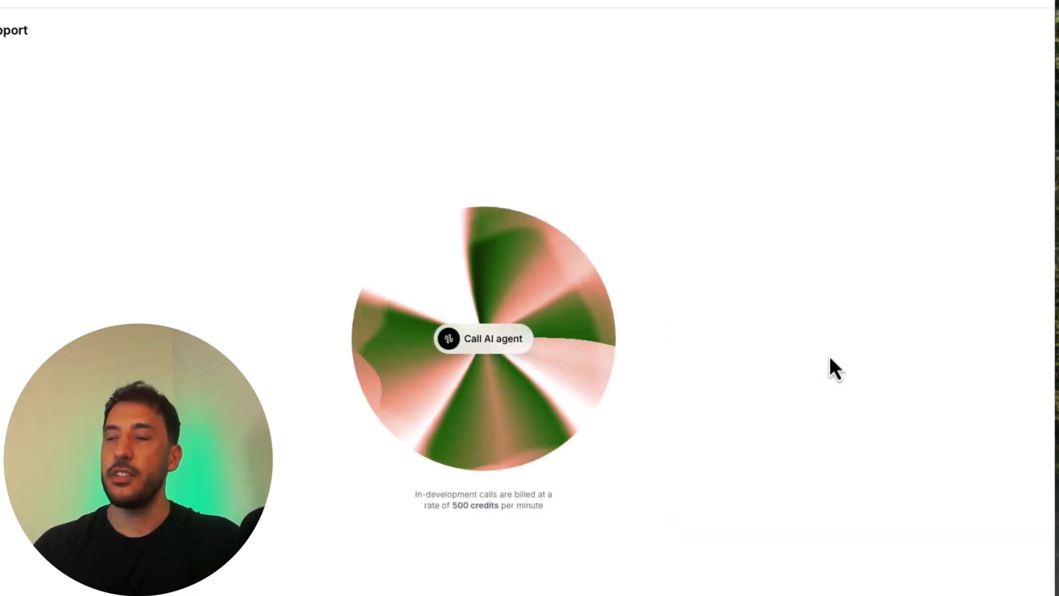
pyautogui.click(497, 346)
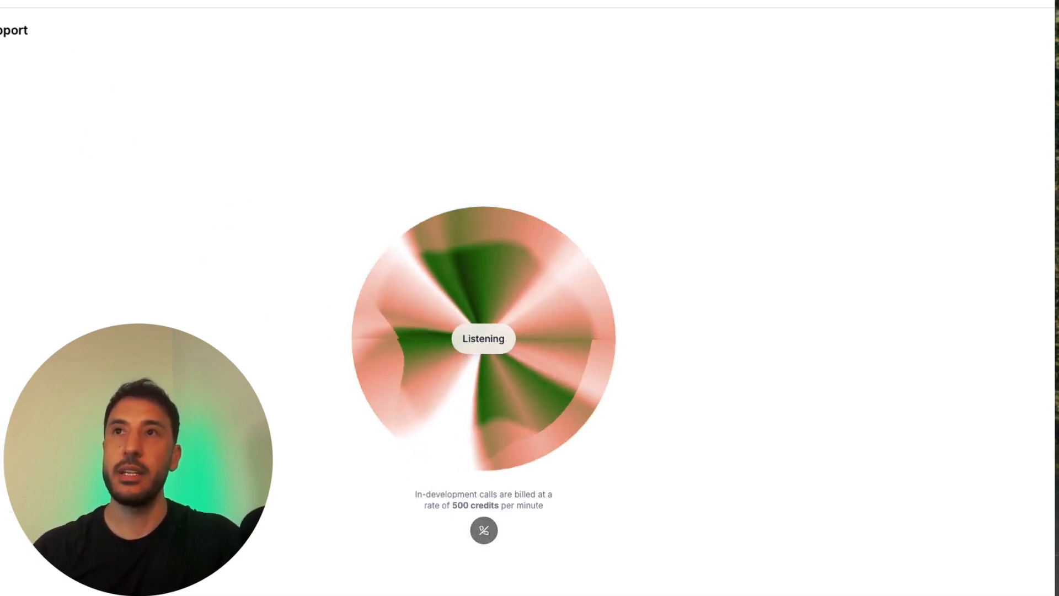
pyautogui.click(0, 31)
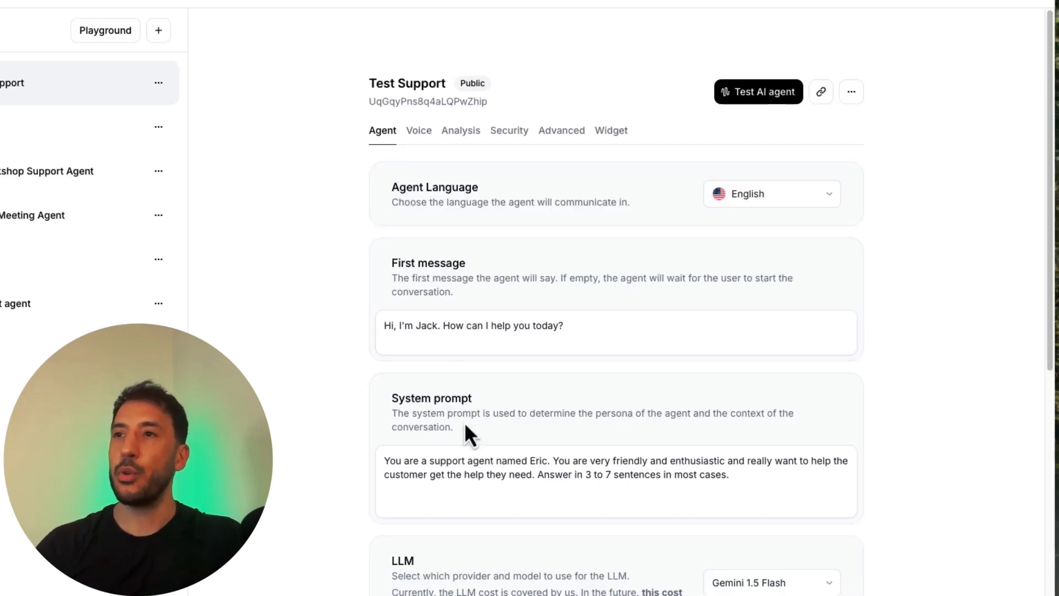
# Step: Review the agent's prompt settings and highlight the system prompt text without editing it
pyautogui.scroll(-2, 465, 426)
pyautogui.scroll(-4, 466, 425)
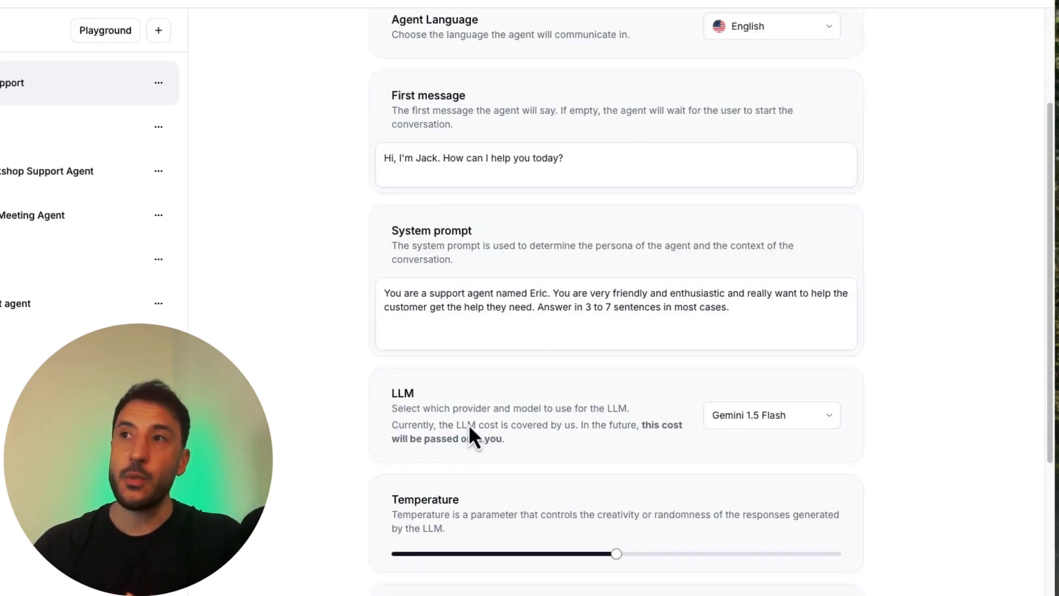
pyautogui.scroll(-2, 571, 425)
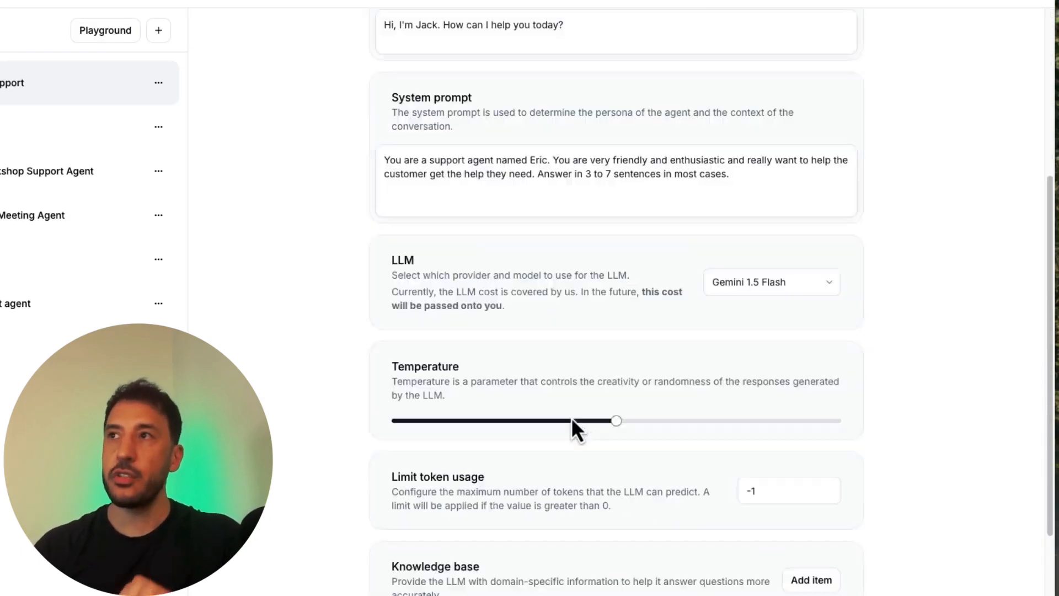
pyautogui.scroll(5, 607, 386)
pyautogui.scroll(-4, 655, 444)
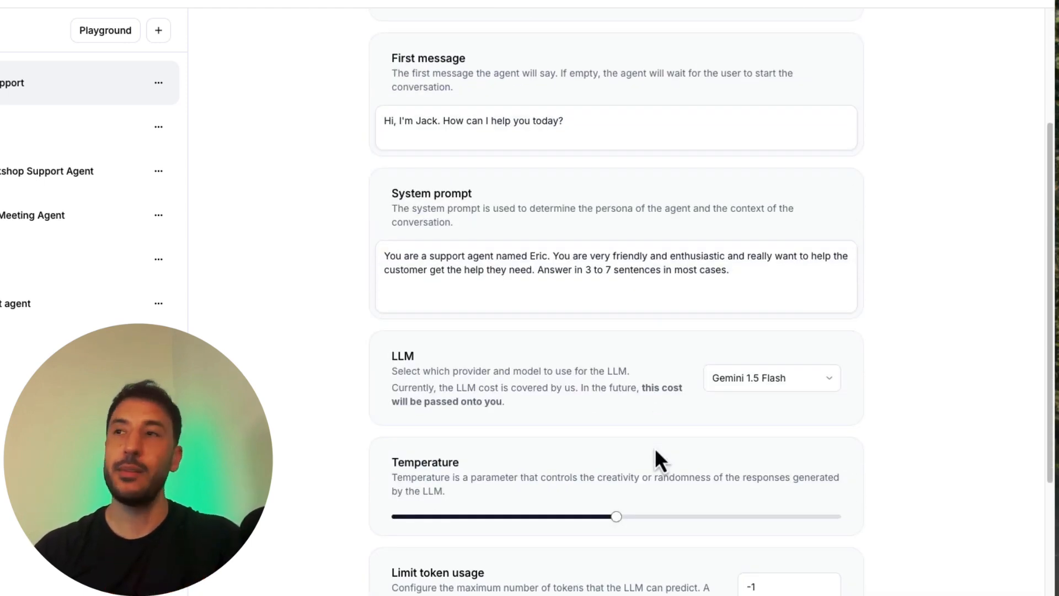
pyautogui.tripleClick(499, 272)
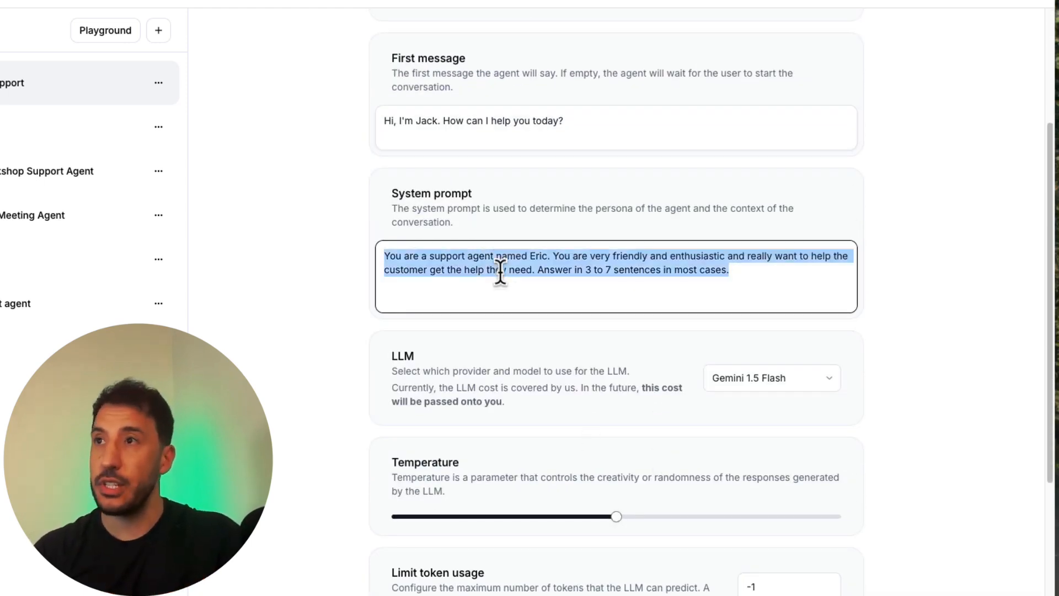
pyautogui.click(500, 280)
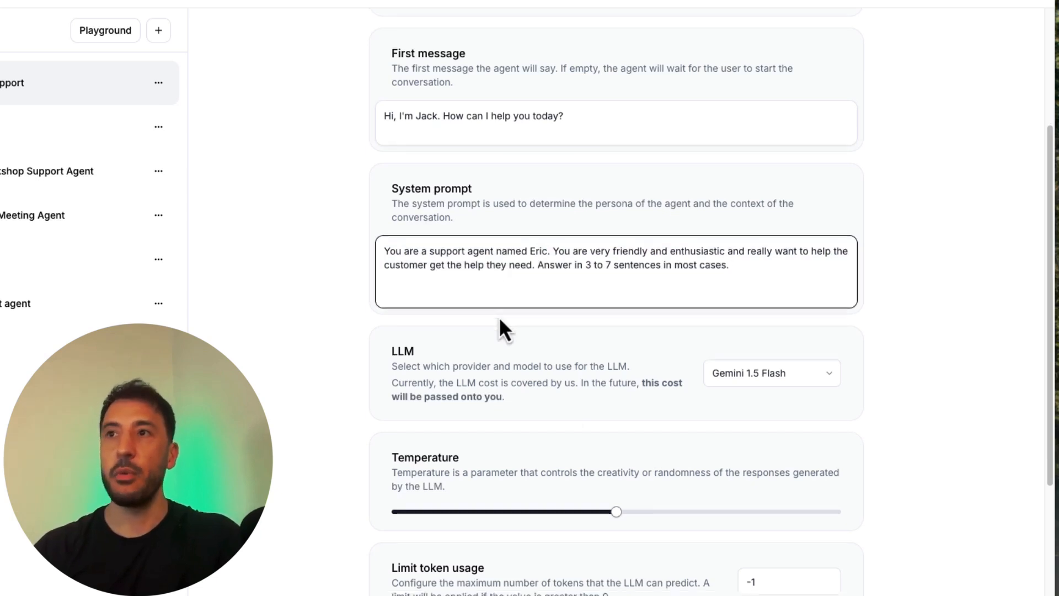
# Step: Browse the LLM models available for the agent without changing the selection
pyautogui.scroll(-2, 500, 320)
pyautogui.scroll(-1, 502, 309)
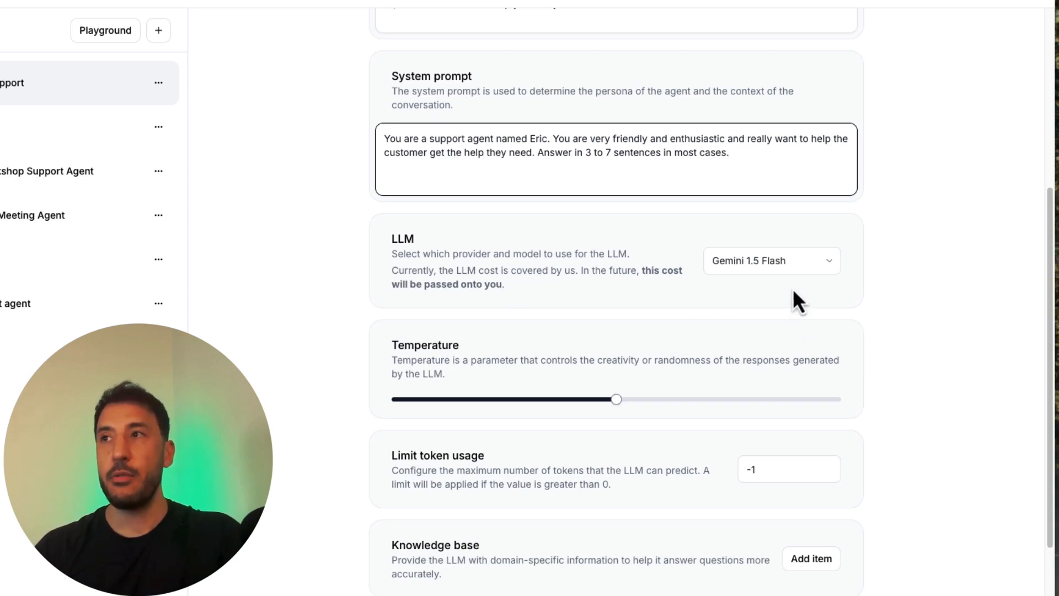
pyautogui.click(796, 267)
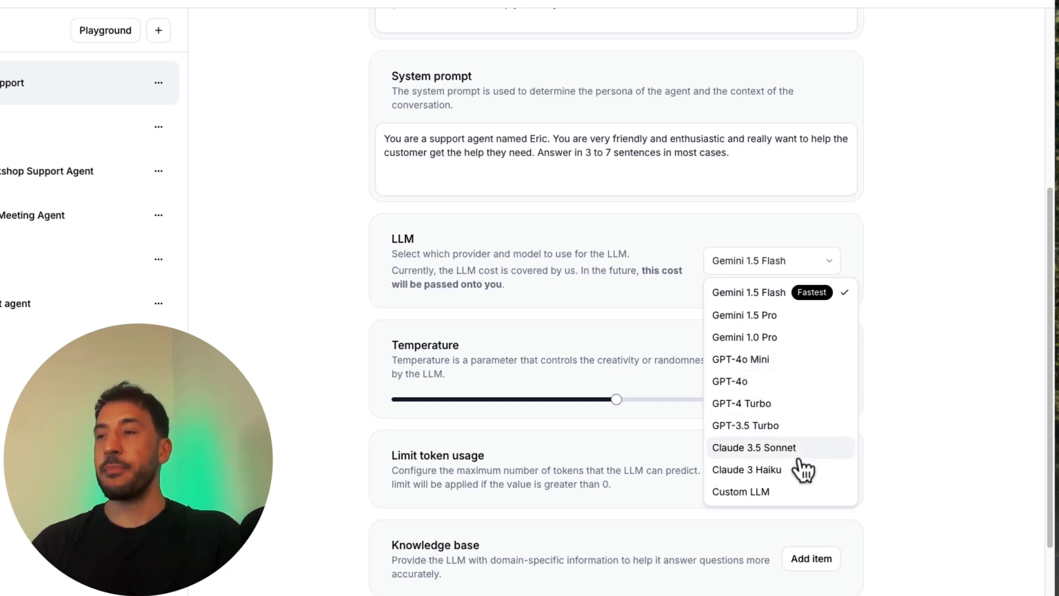
pyautogui.click(320, 255)
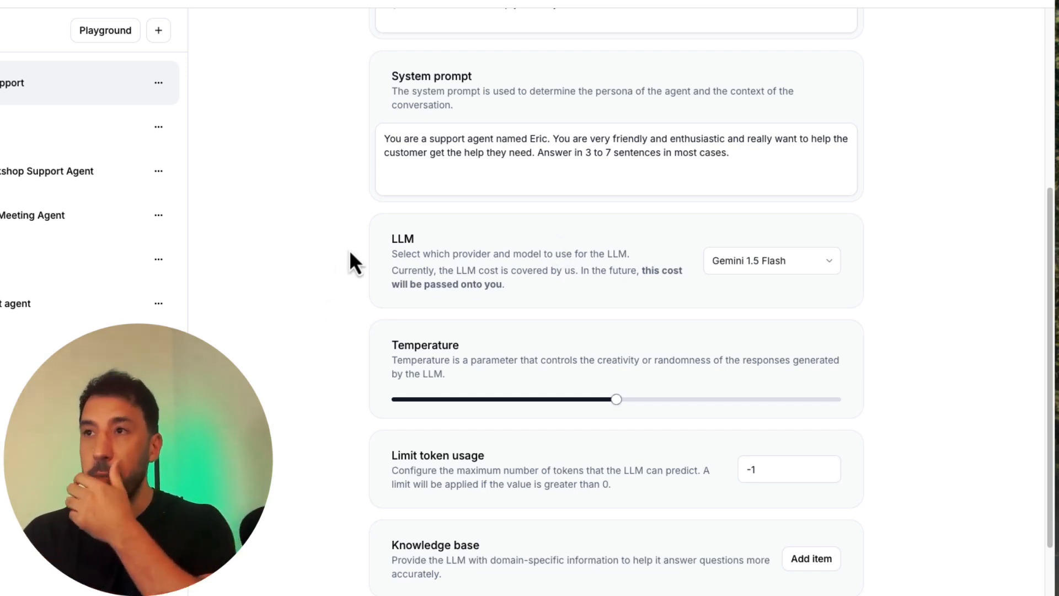
# Step: Look over the temperature and token usage limit settings, leaving both values as they are
pyautogui.scroll(-3, 593, 331)
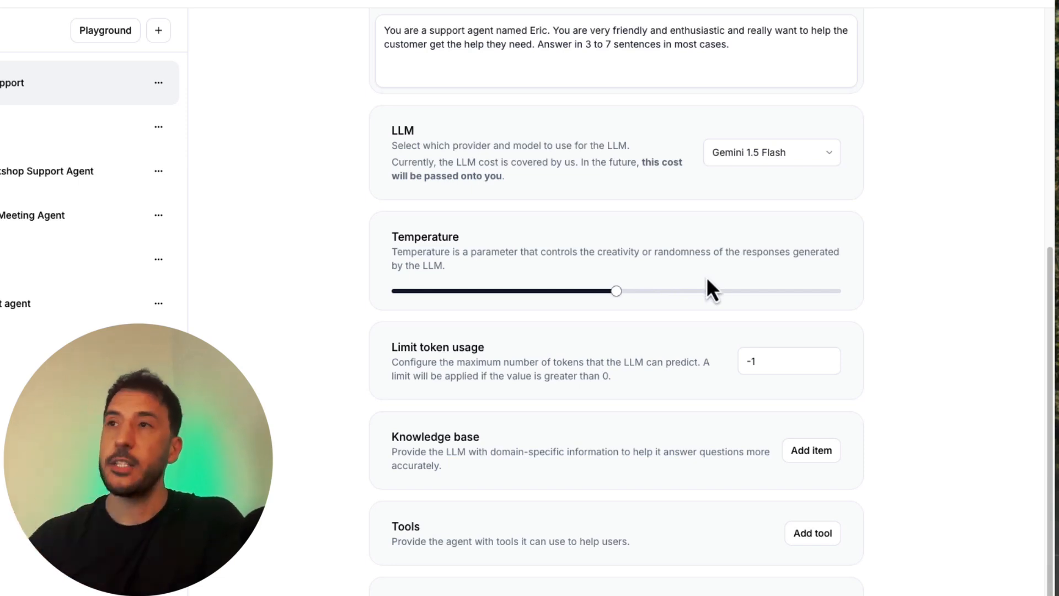
pyautogui.scroll(-2, 524, 289)
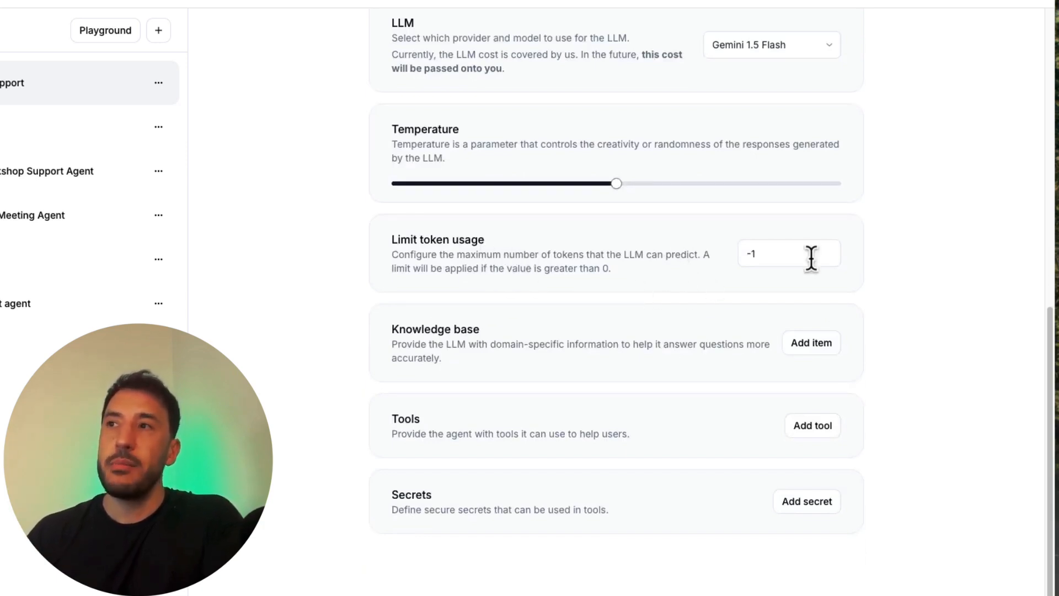
pyautogui.click(771, 253)
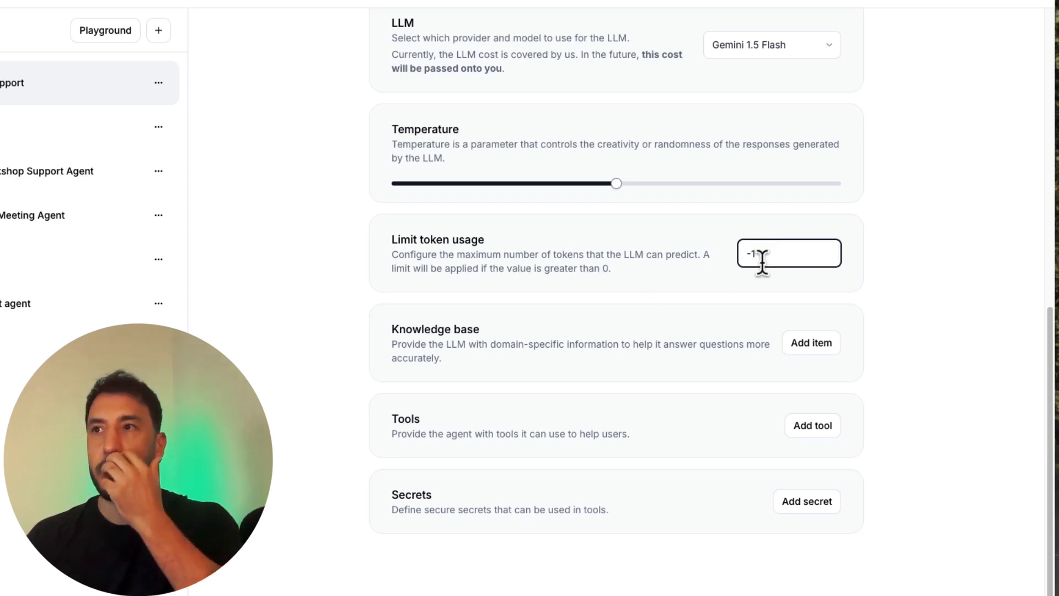
pyautogui.click(595, 329)
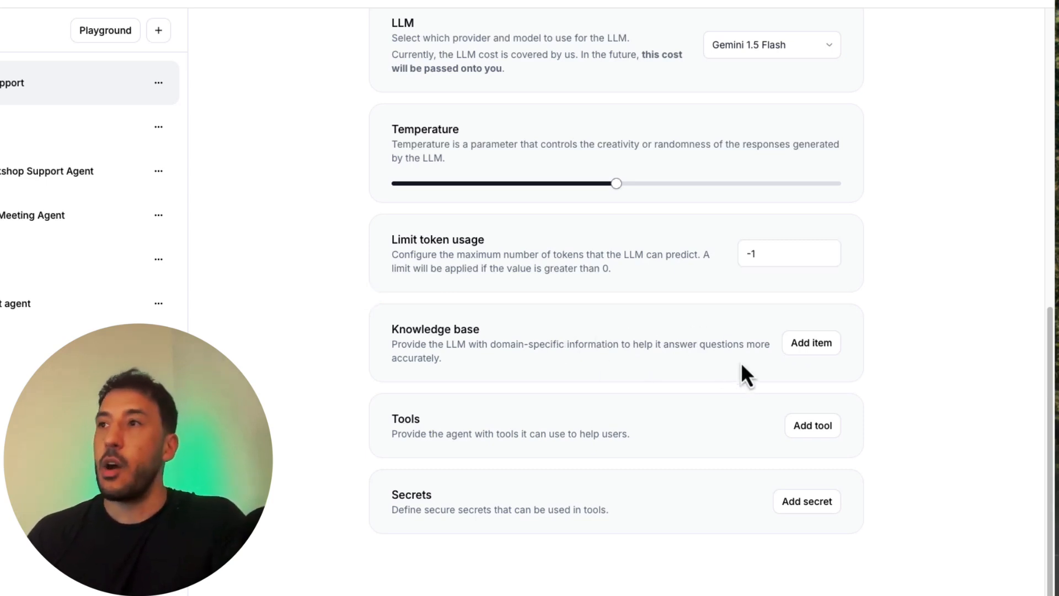
# Step: Examine the File, URL and Text item types for a new knowledge base item, and close the form without adding anything
pyautogui.click(806, 347)
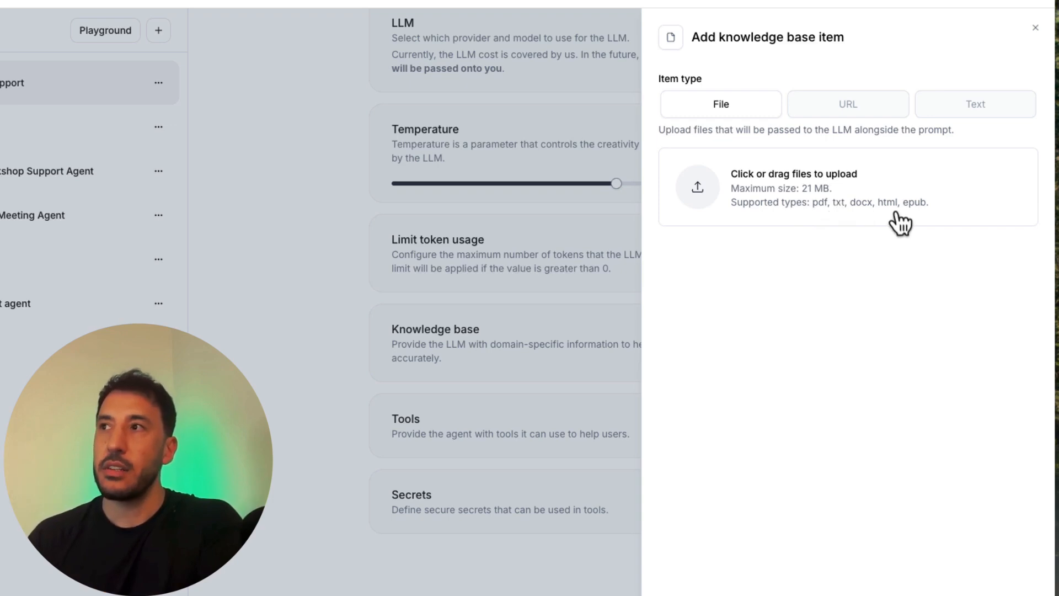
pyautogui.click(856, 117)
pyautogui.click(716, 196)
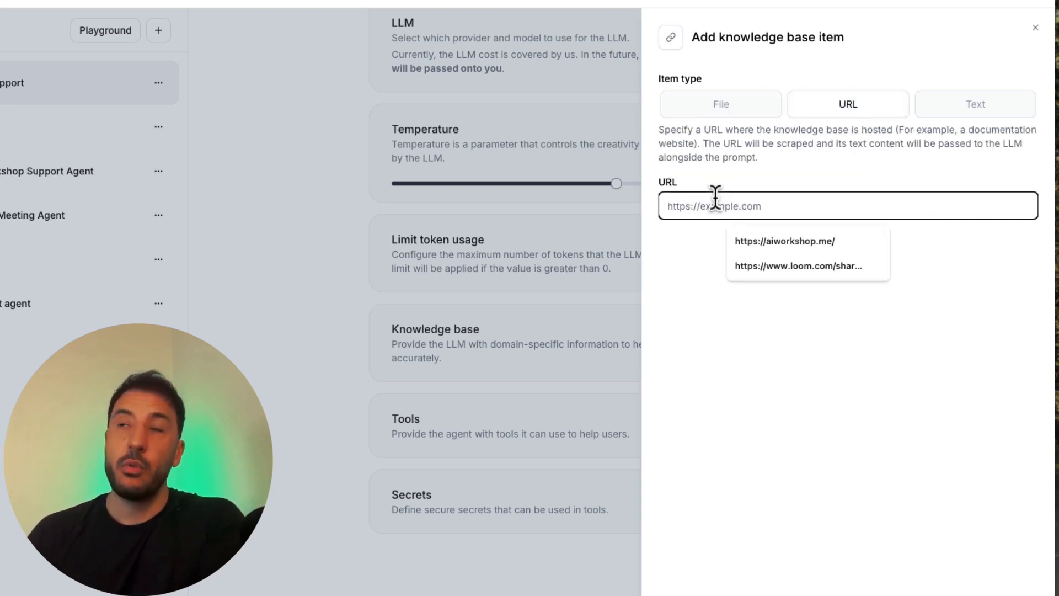
pyautogui.click(690, 291)
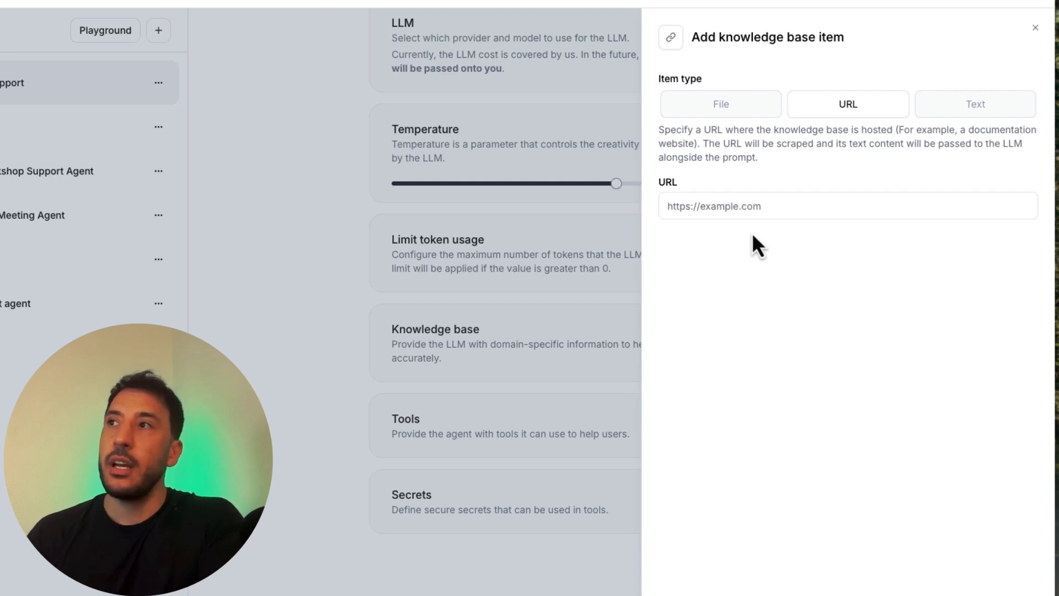
pyautogui.click(809, 208)
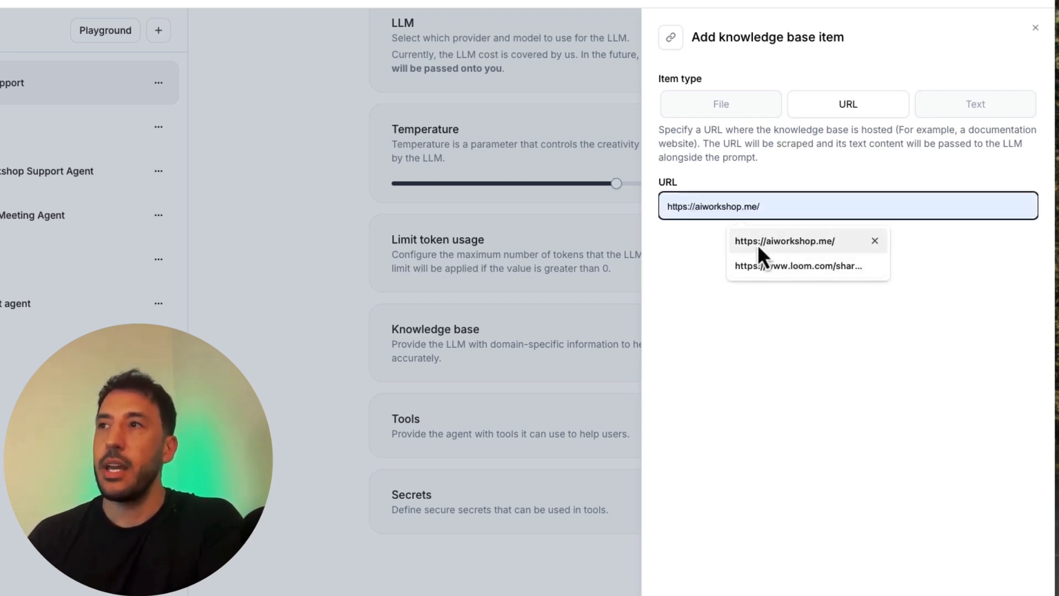
pyautogui.click(710, 264)
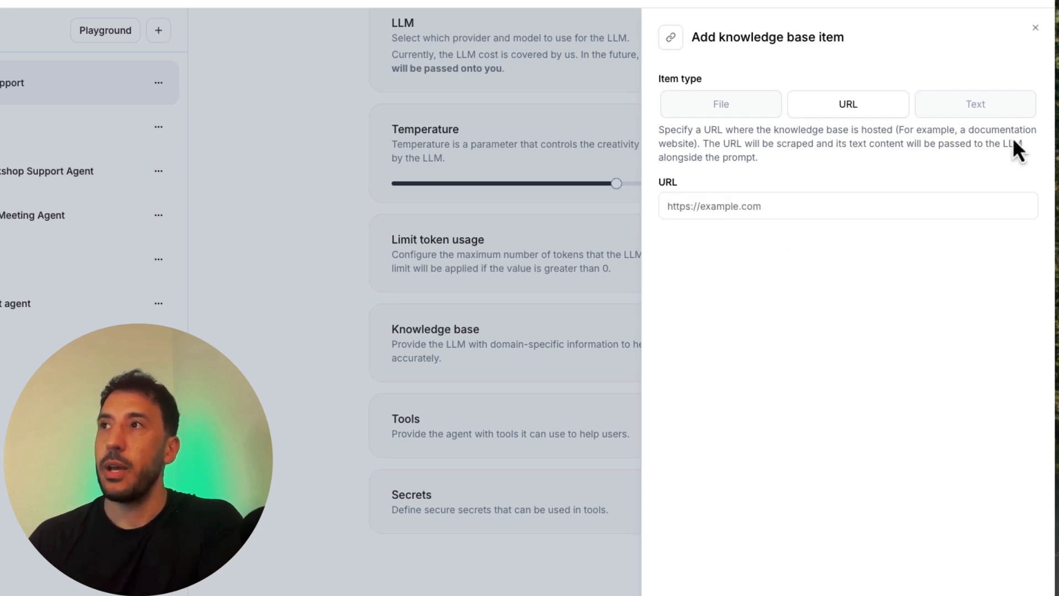
pyautogui.click(970, 111)
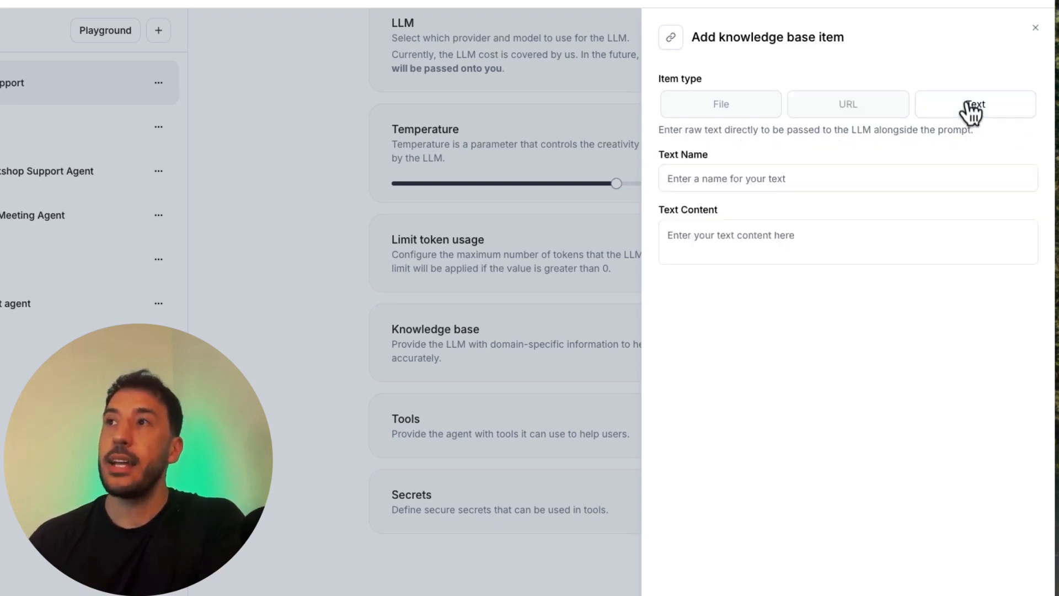
pyautogui.click(749, 178)
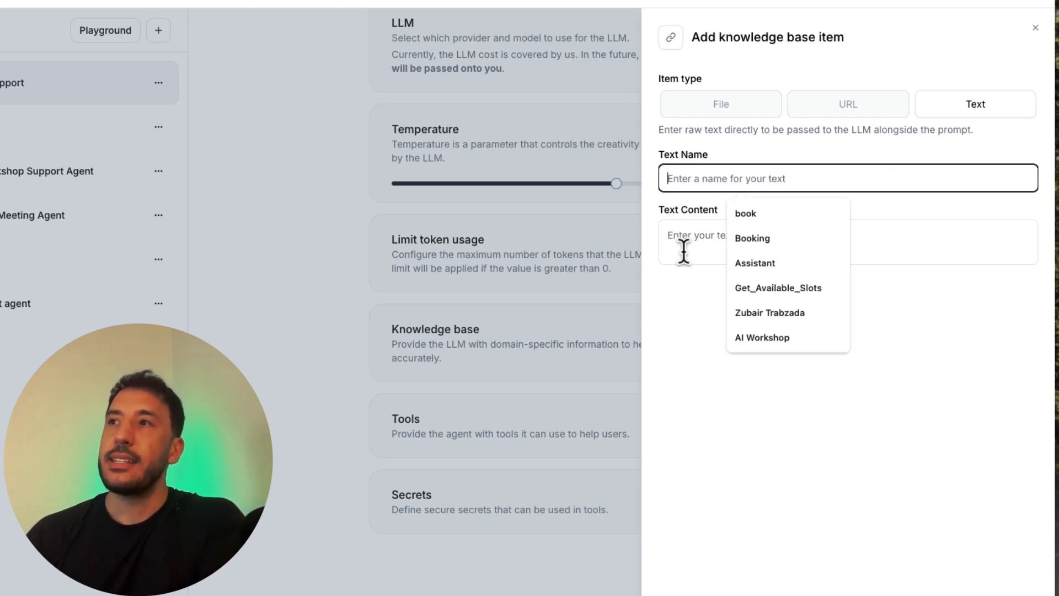
pyautogui.click(706, 230)
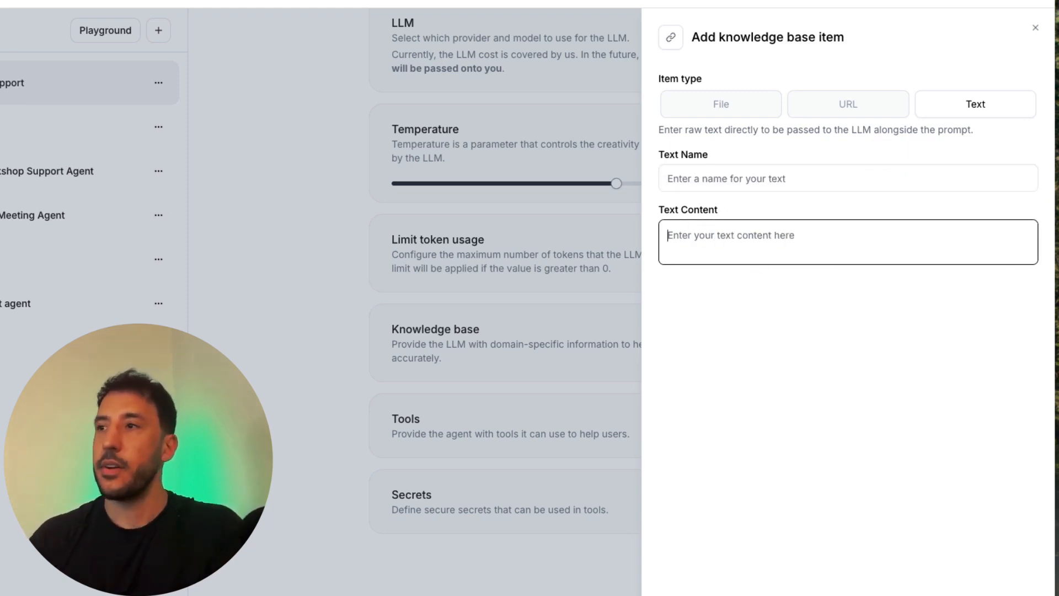
pyautogui.click(618, 570)
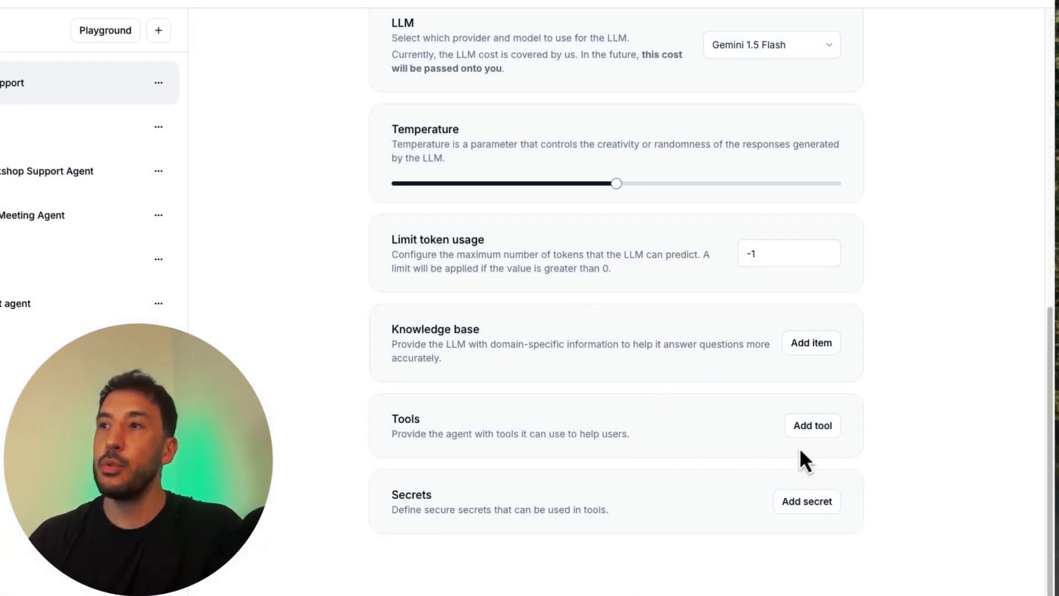
# Step: Examine the webhook tool form, including its headers and parameters sections, and close it without adding a tool
pyautogui.click(810, 426)
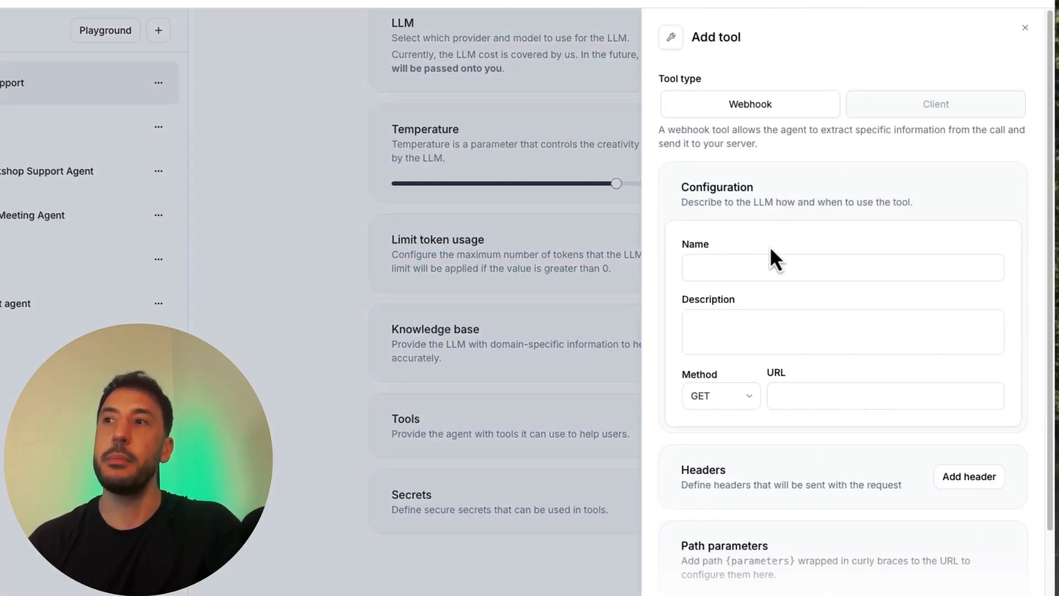
pyautogui.scroll(-3, 813, 472)
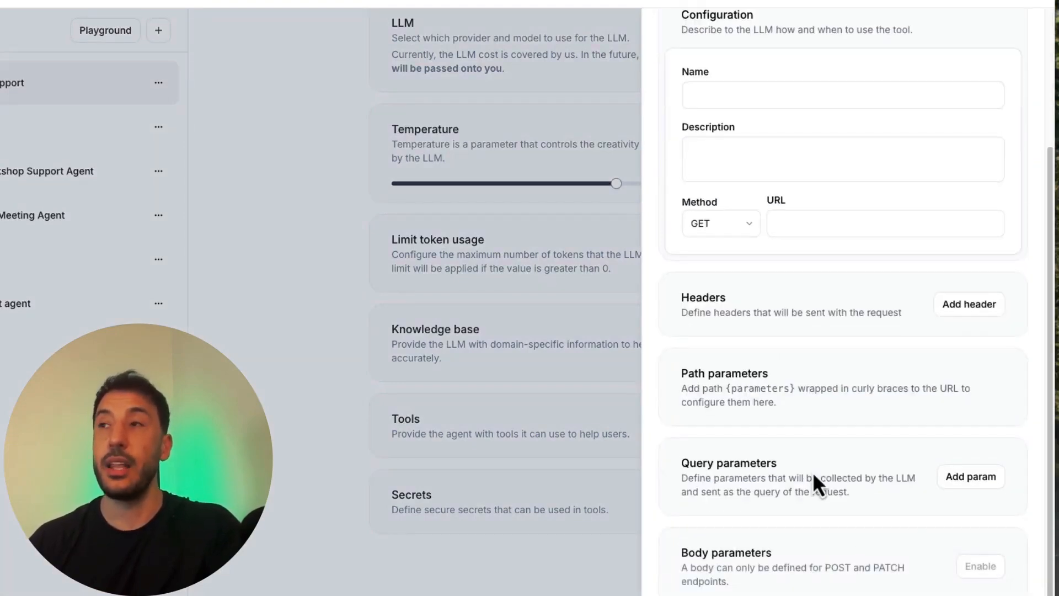
pyautogui.scroll(3, 814, 475)
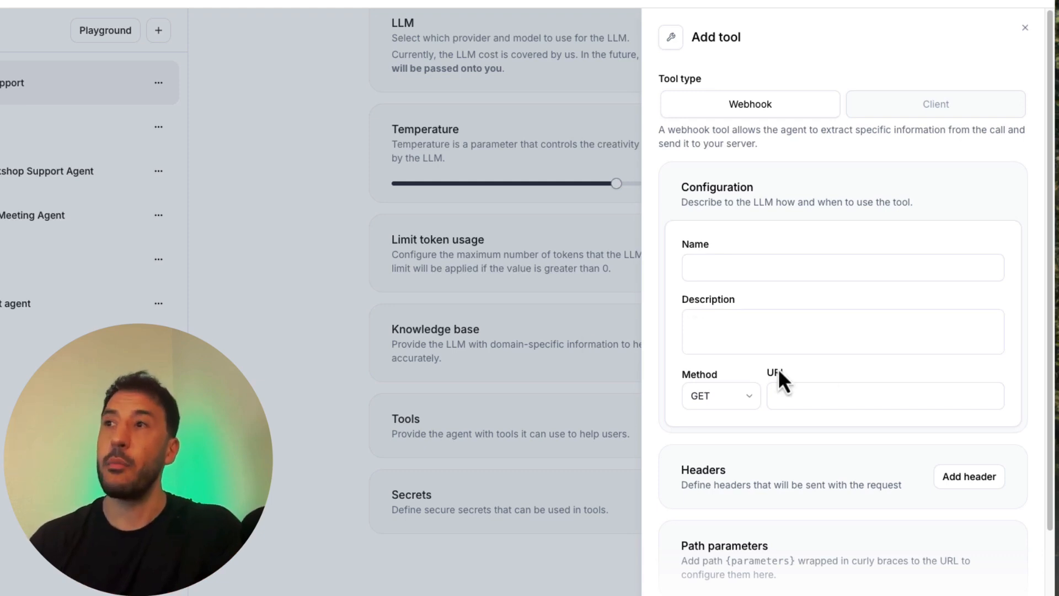
pyautogui.click(601, 300)
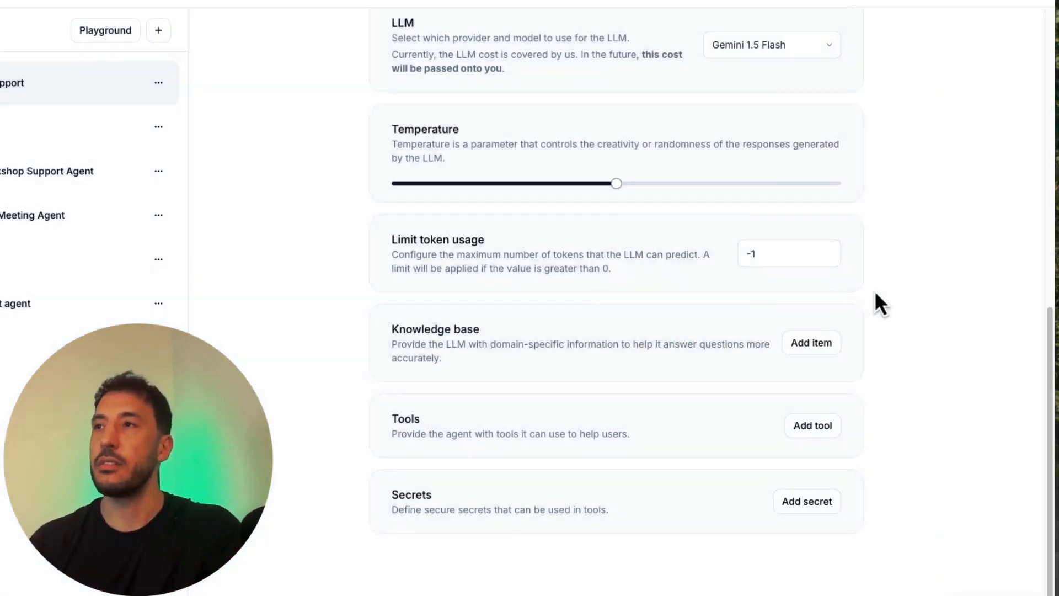
# Step: View the form for adding a secret, close it without entries, and look over the agent's settings again
pyautogui.click(809, 502)
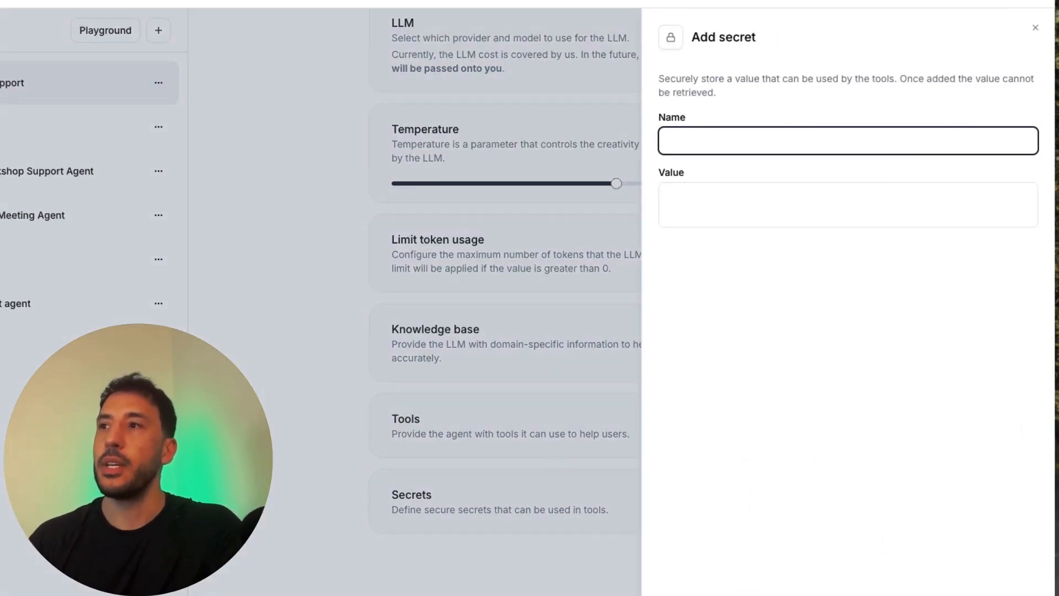
pyautogui.click(488, 478)
pyautogui.scroll(8, 582, 485)
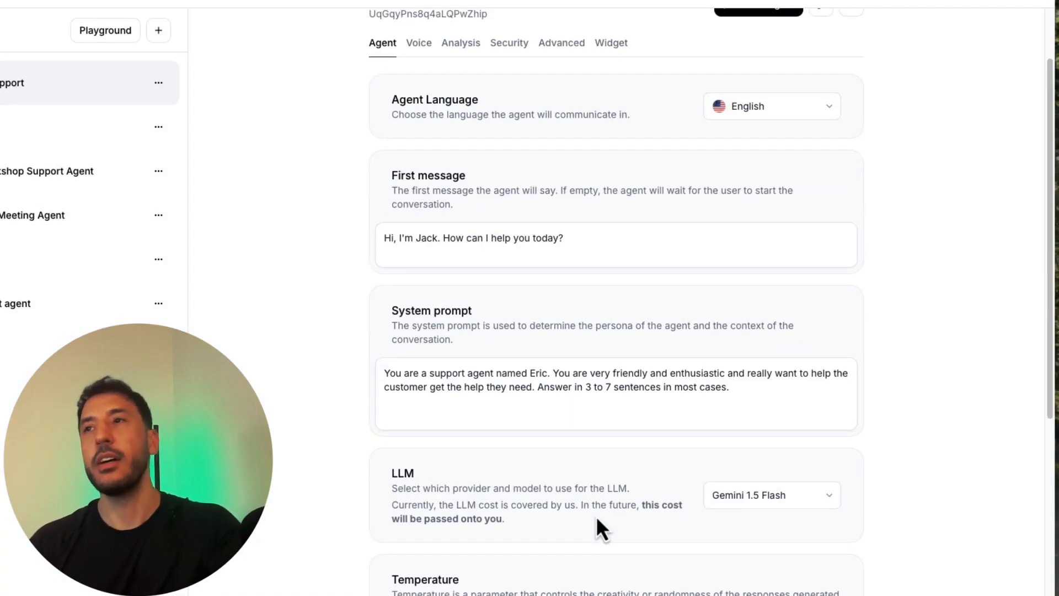
pyautogui.scroll(2, 598, 523)
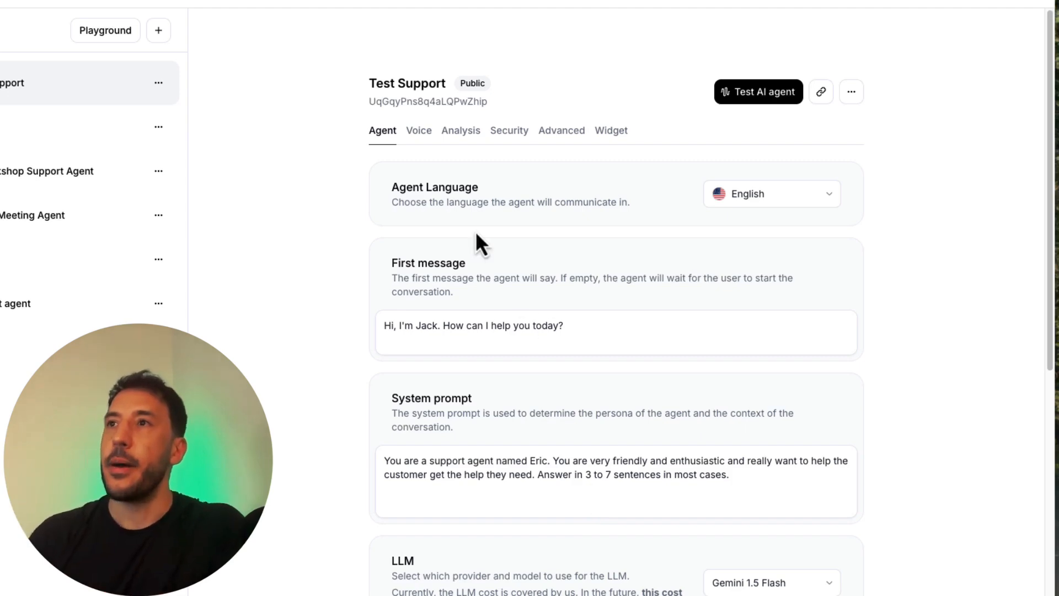
pyautogui.scroll(-10, 447, 420)
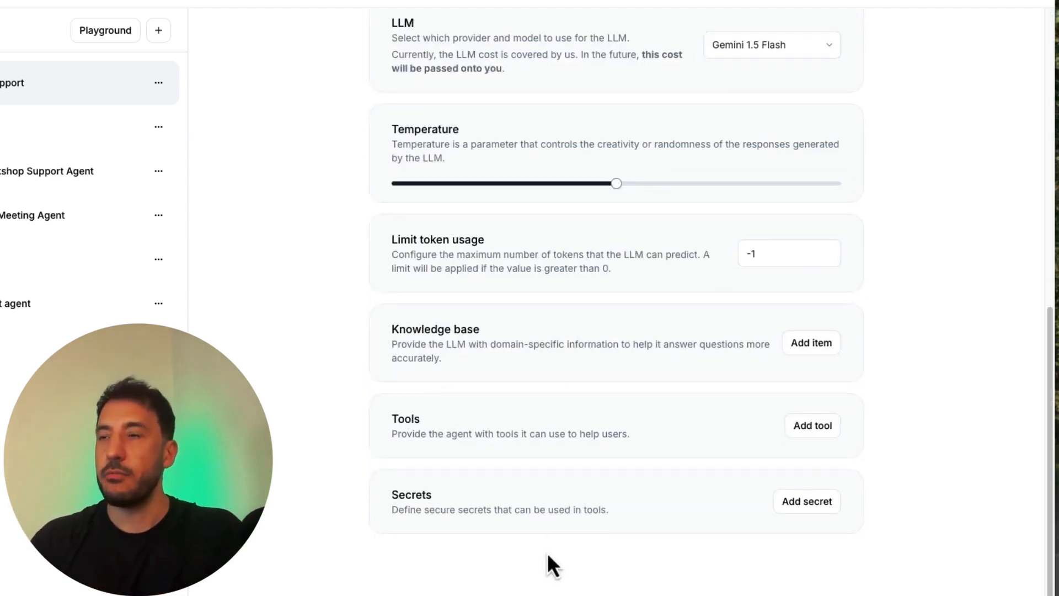
# Step: Open the agent's voice settings and browse the recent, conversational, cloned and default voices available for it
pyautogui.scroll(10, 530, 474)
pyautogui.scroll(-9, 542, 505)
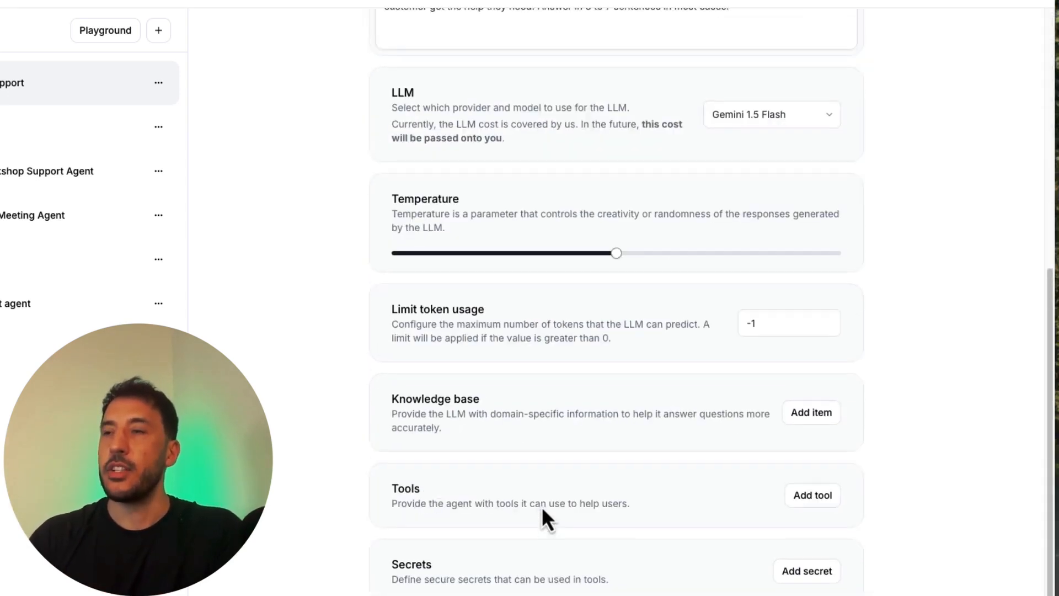
pyautogui.scroll(10, 542, 505)
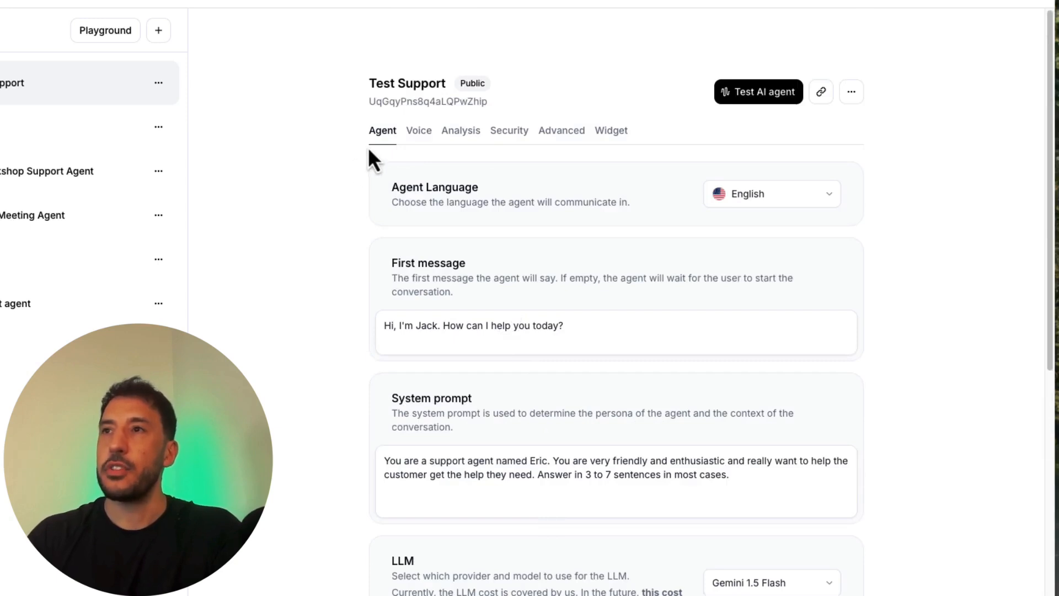
pyautogui.click(409, 132)
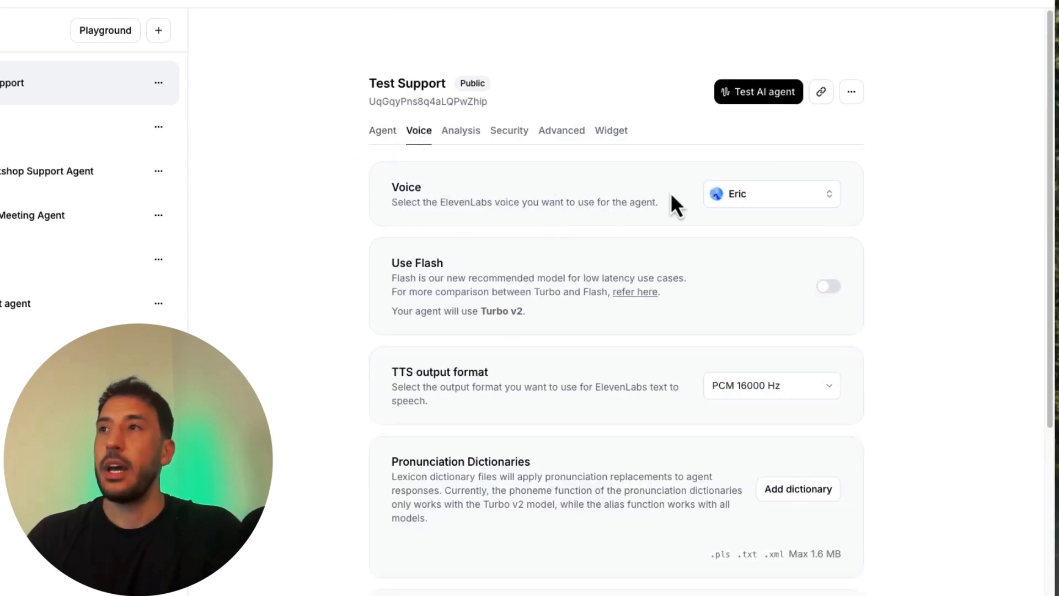
pyautogui.click(791, 205)
pyautogui.scroll(-5, 638, 461)
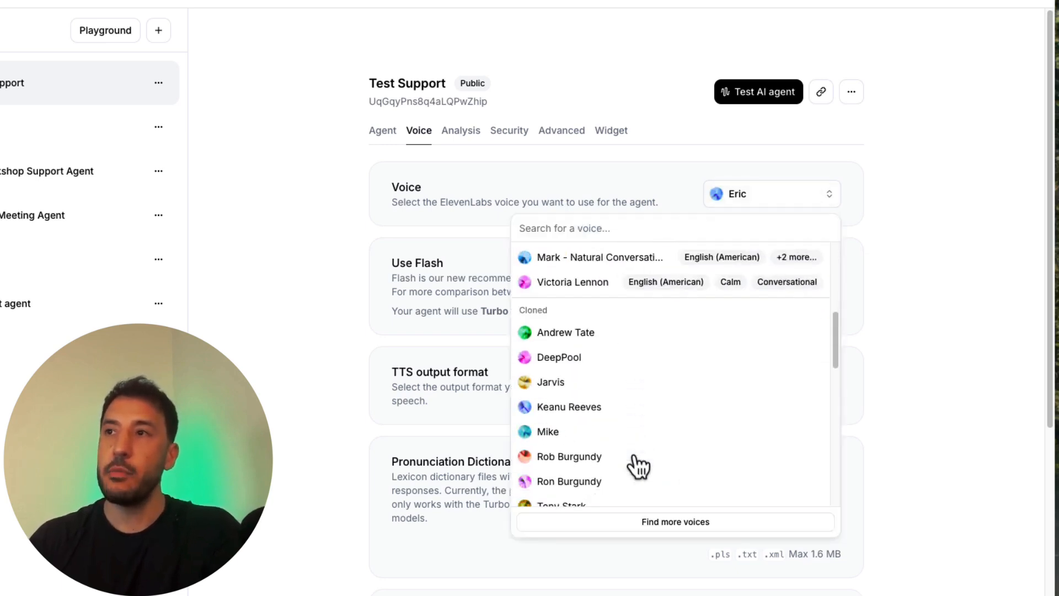
pyautogui.scroll(-8, 599, 443)
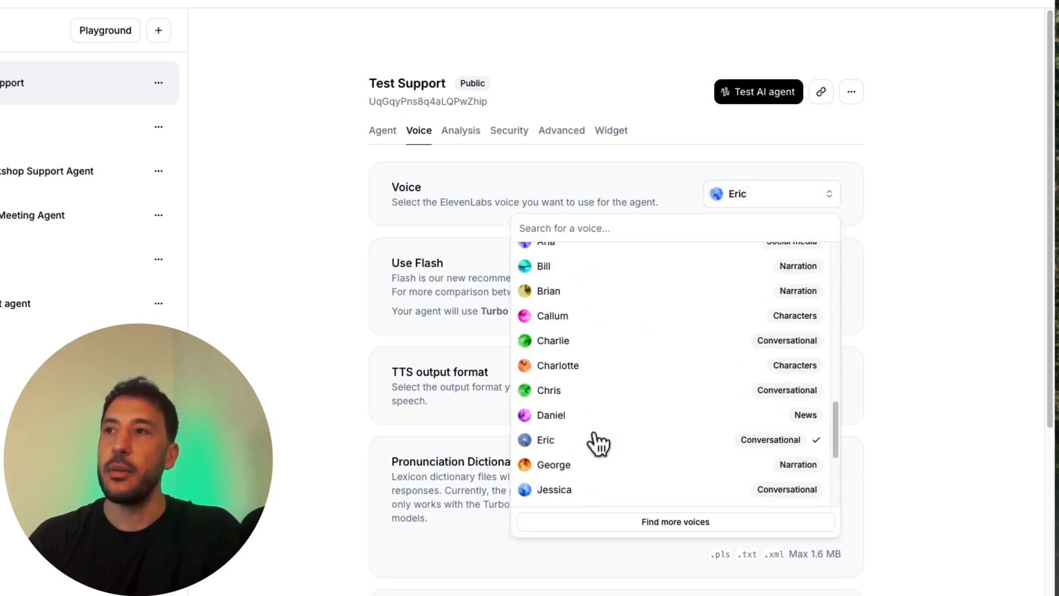
pyautogui.scroll(12, 599, 443)
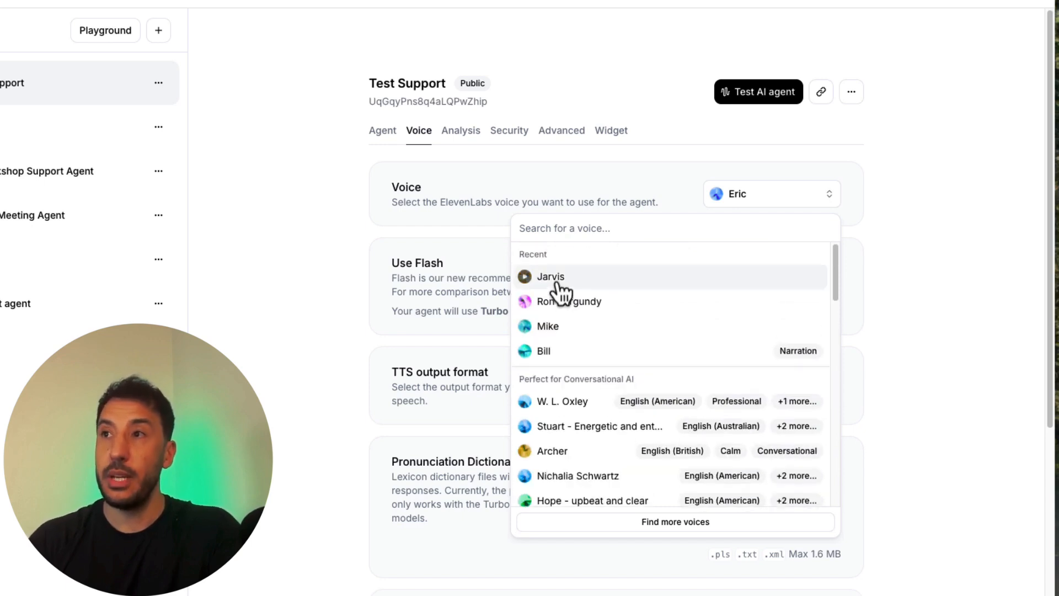
pyautogui.scroll(-2, 574, 296)
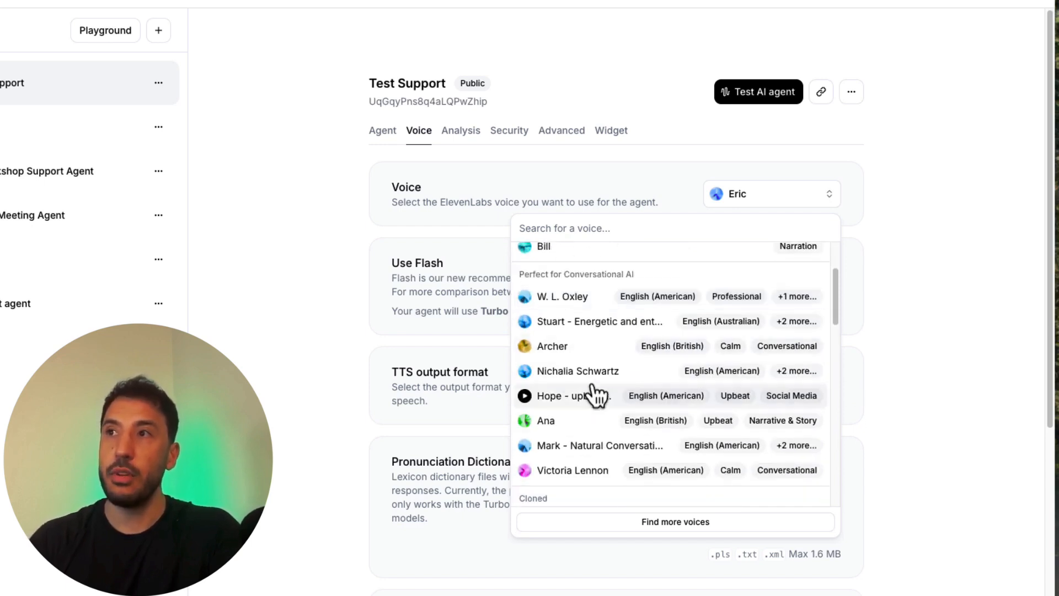
pyautogui.scroll(-10, 596, 394)
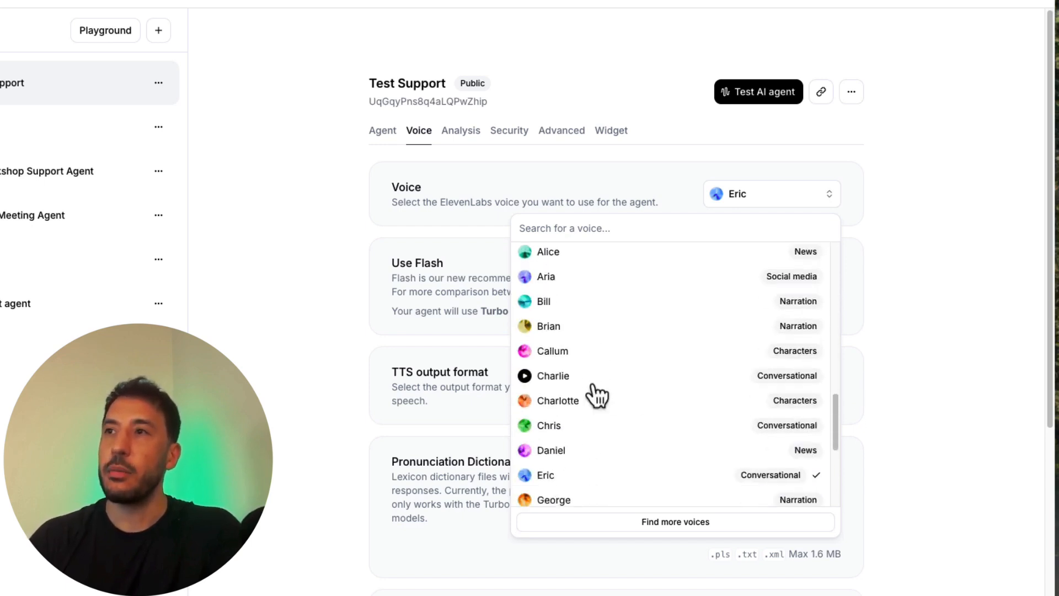
pyautogui.scroll(2, 593, 308)
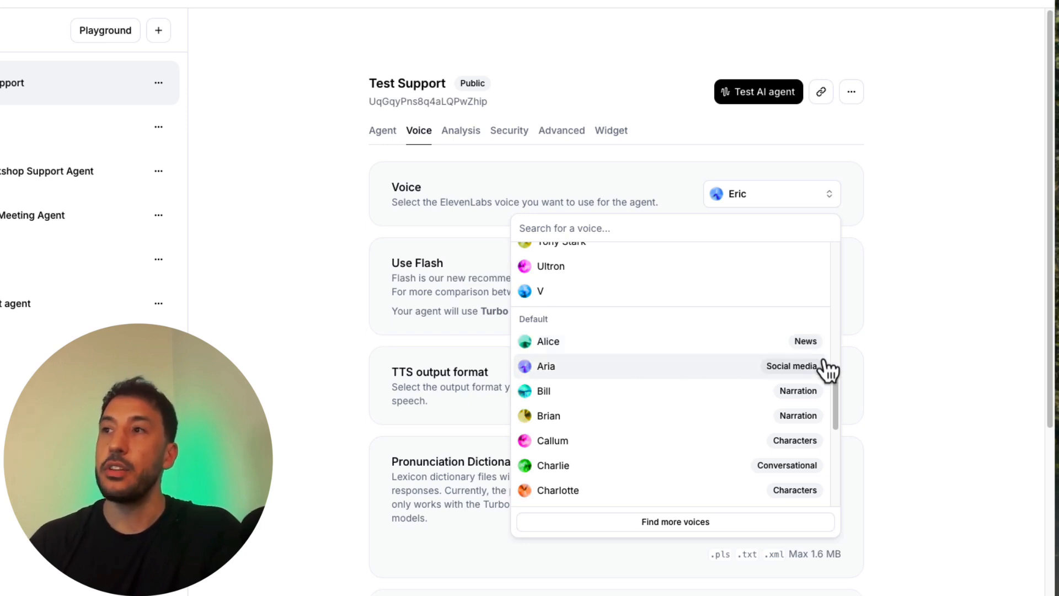
# Step: Play the samples of the default voices Alice, Aria and Bill, and close the voice list without choosing one
pyautogui.click(525, 342)
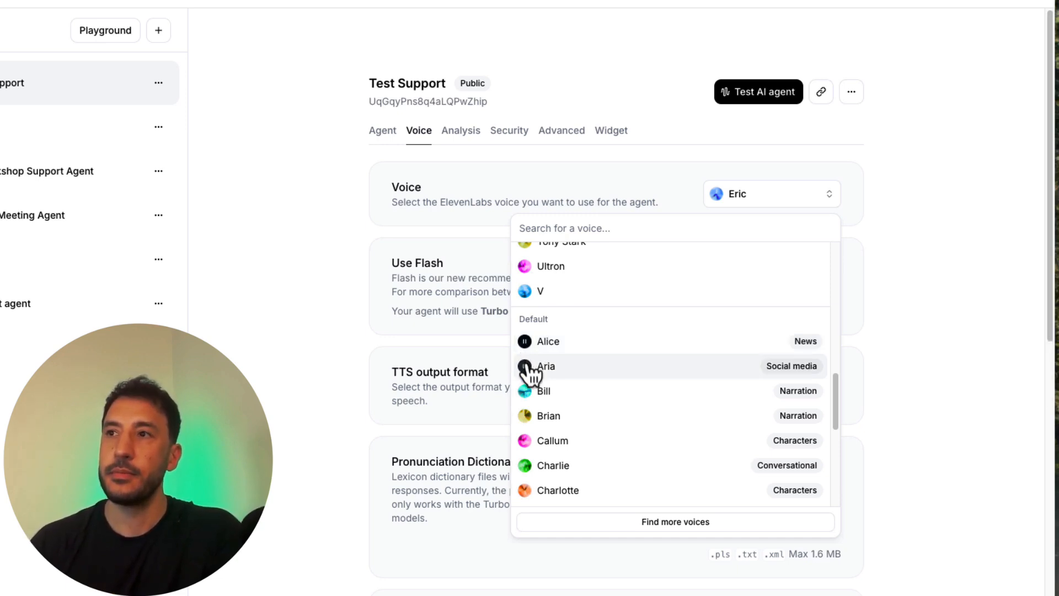
pyautogui.click(524, 366)
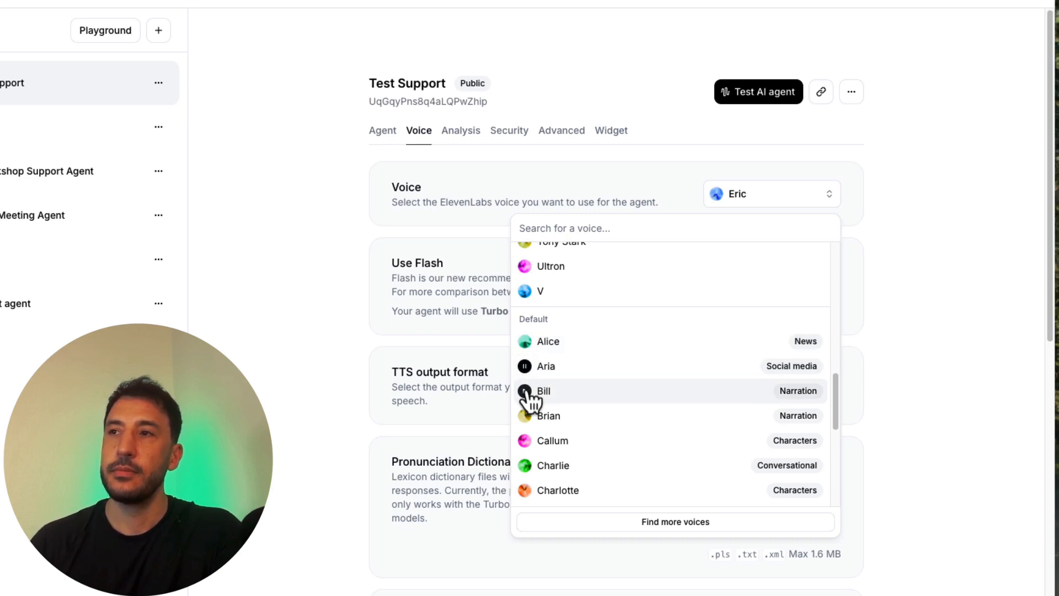
pyautogui.click(525, 391)
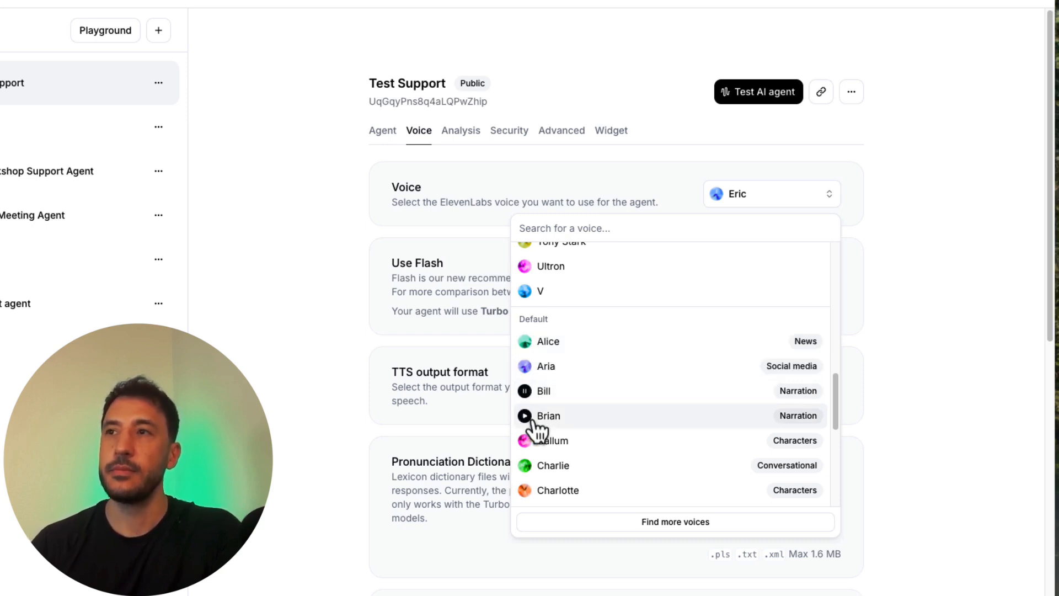
pyautogui.click(494, 422)
# Step: Browse the voice list again and set the agent's voice to Bill
pyautogui.moveTo(762, 199)
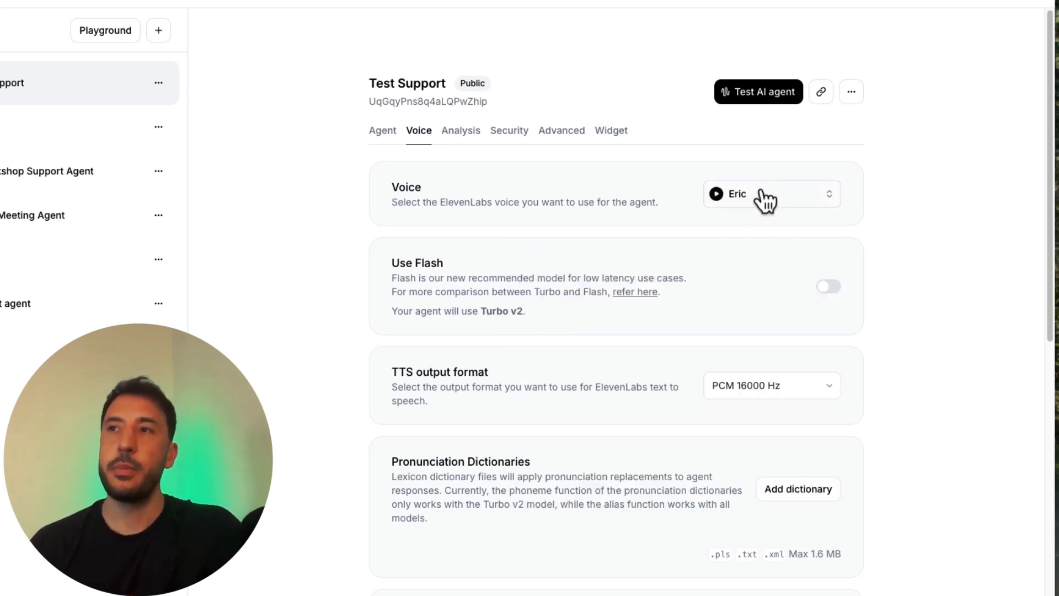
pyautogui.click(765, 203)
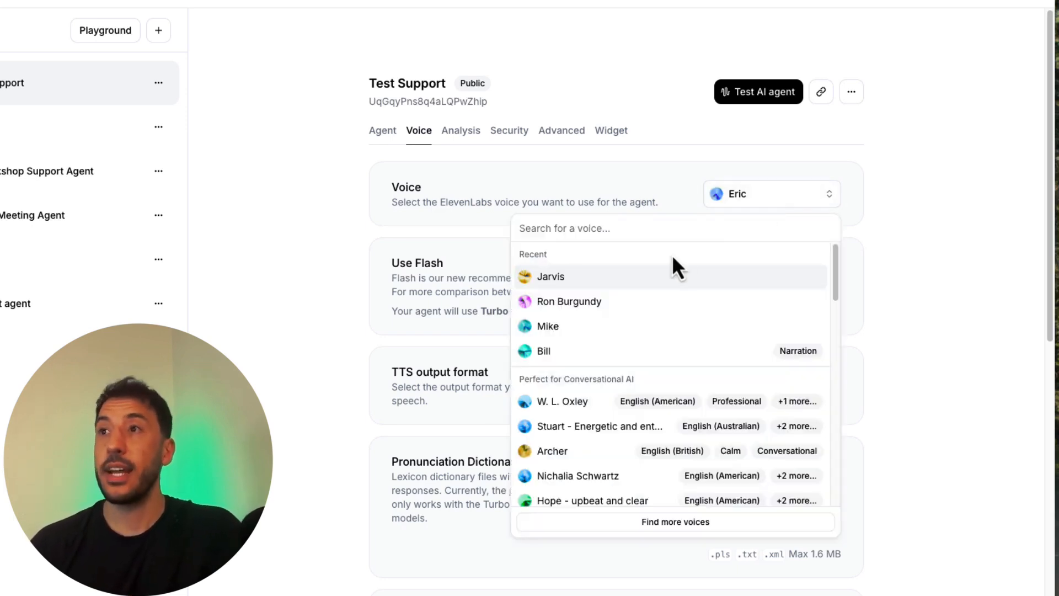
pyautogui.moveTo(550, 279)
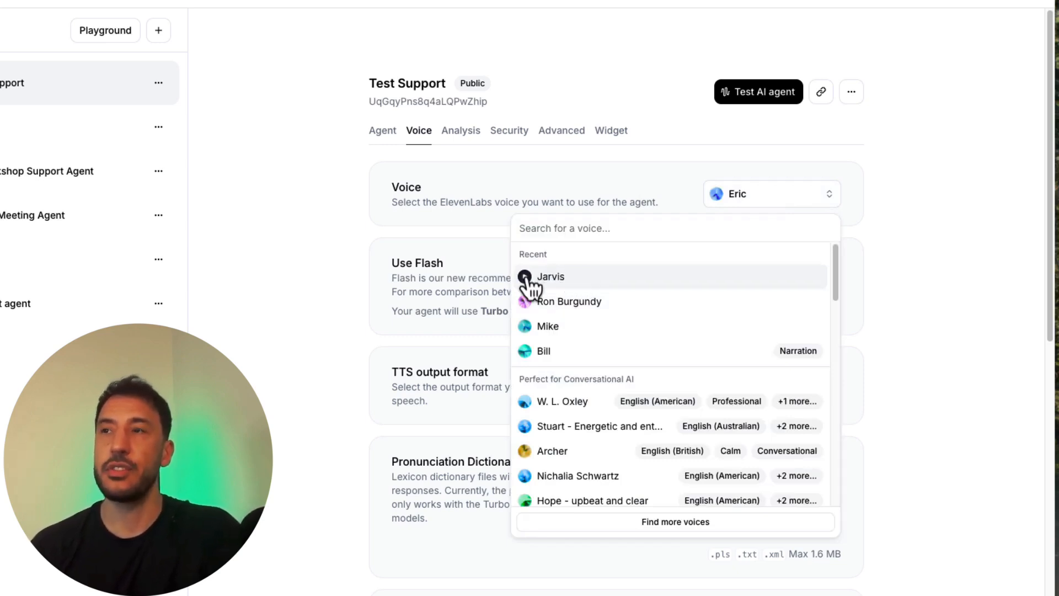
pyautogui.click(270, 284)
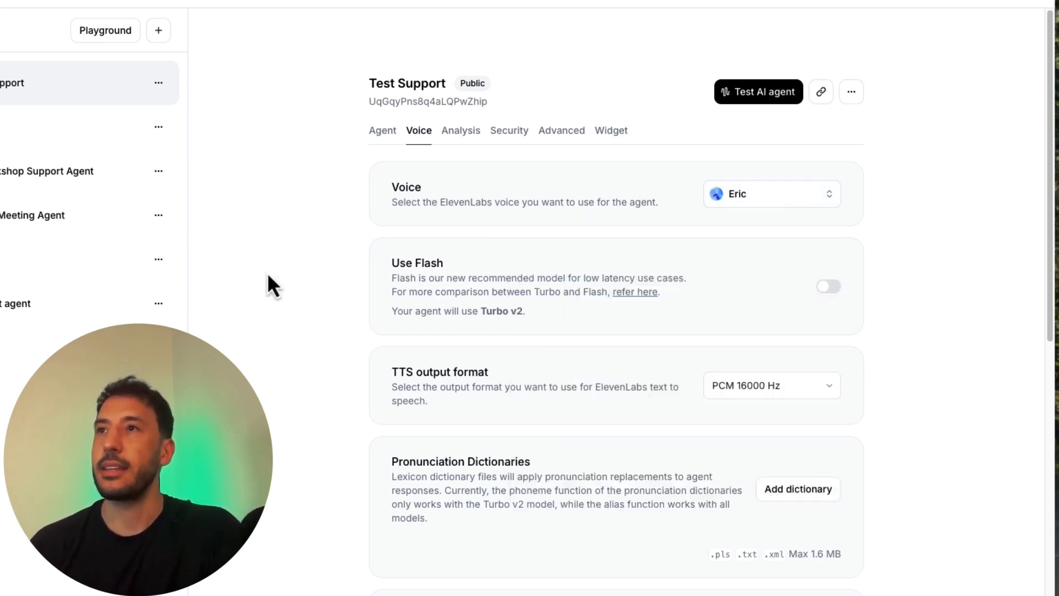
pyautogui.click(749, 199)
pyautogui.scroll(-5, 591, 362)
pyautogui.scroll(3, 591, 362)
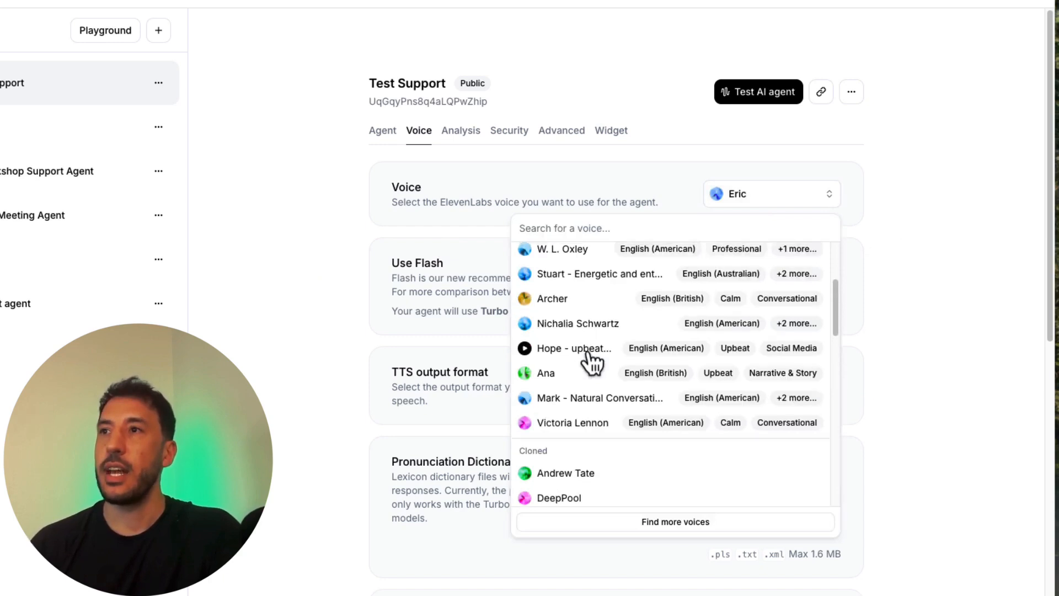
pyautogui.scroll(3, 589, 359)
pyautogui.click(580, 335)
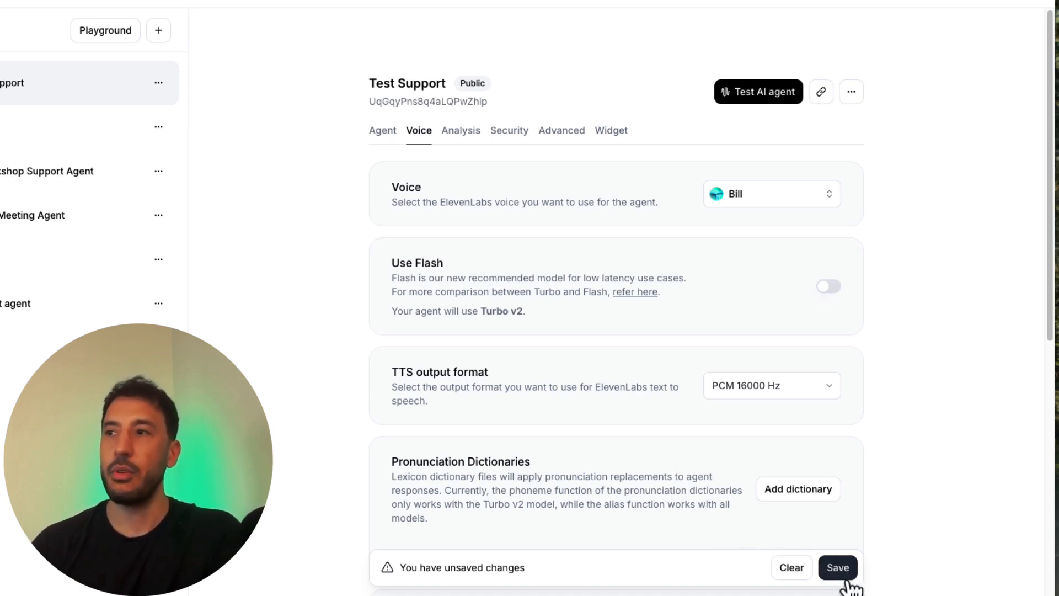
# Step: Look over the Use Flash option and the available TTS output formats, leaving both settings as they are
pyautogui.scroll(-2, 791, 465)
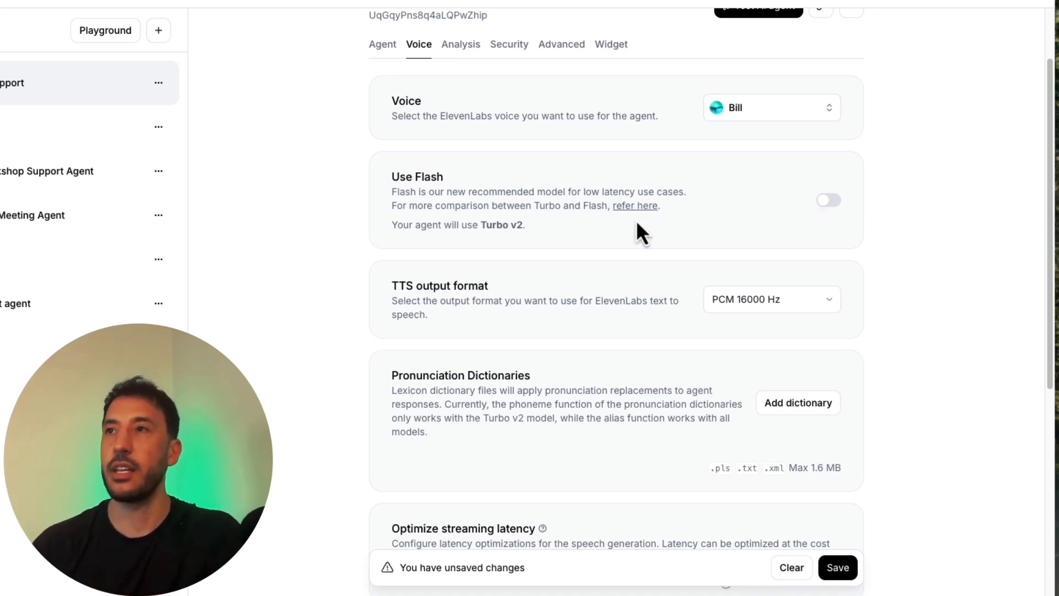
pyautogui.scroll(-3, 638, 334)
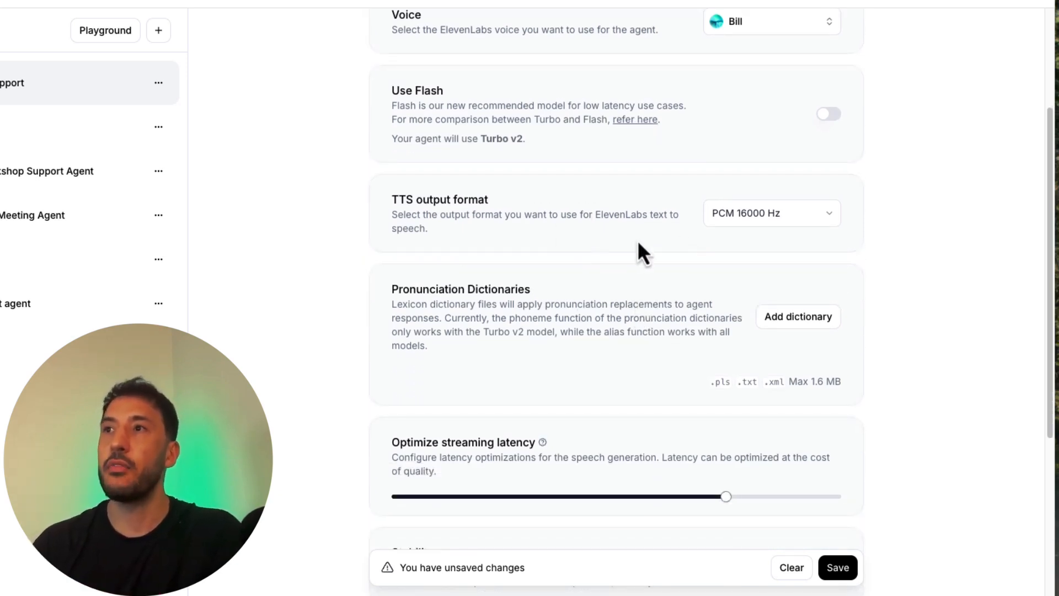
pyautogui.click(817, 223)
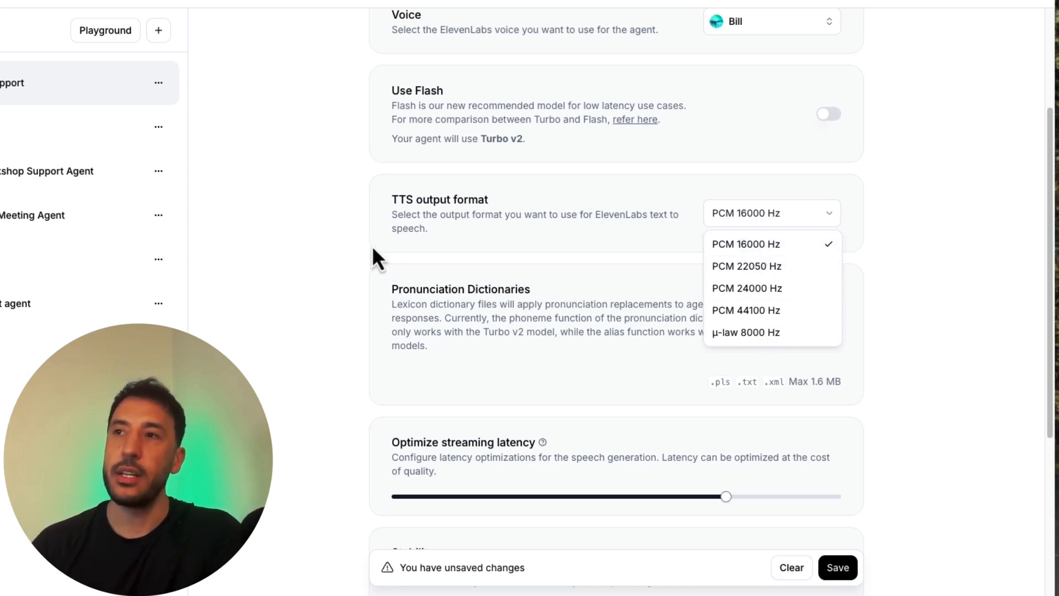
pyautogui.click(345, 268)
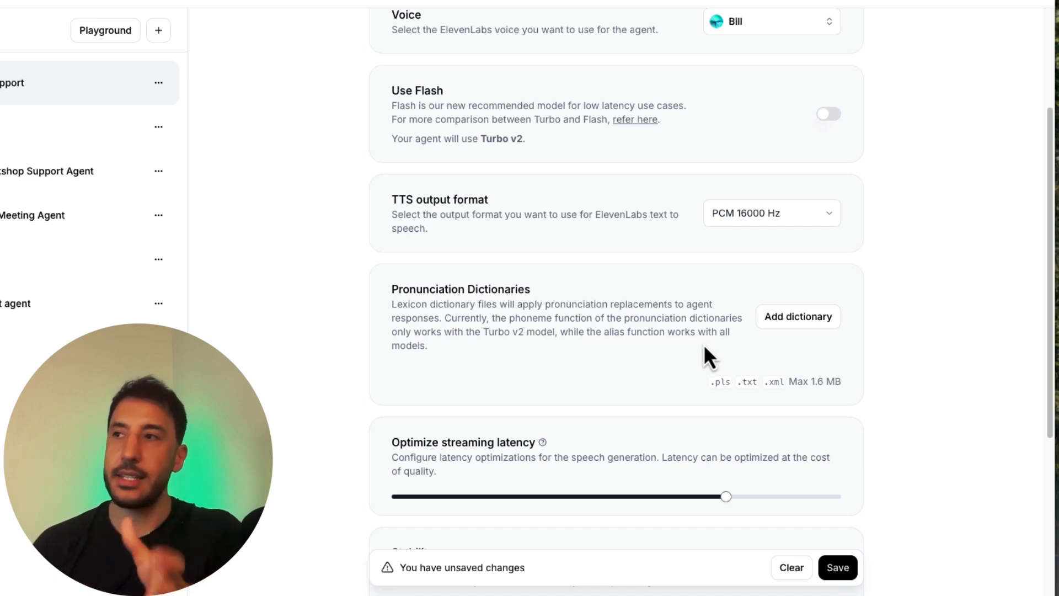
# Step: Examine the pronunciation dictionaries, streaming latency, stability and similarity settings without changing them
pyautogui.scroll(-3, 688, 395)
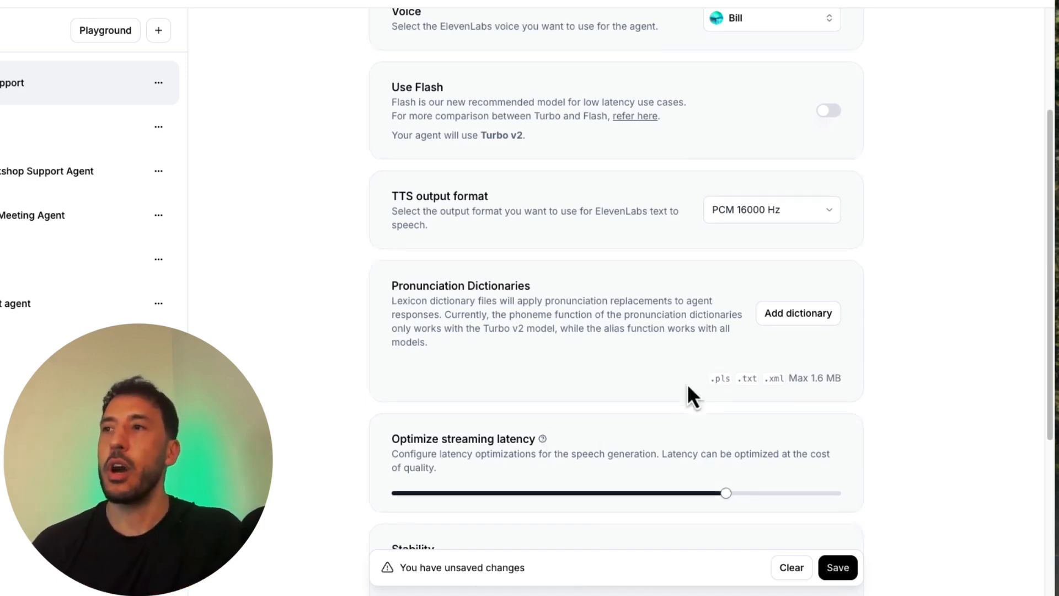
pyautogui.scroll(-3, 637, 342)
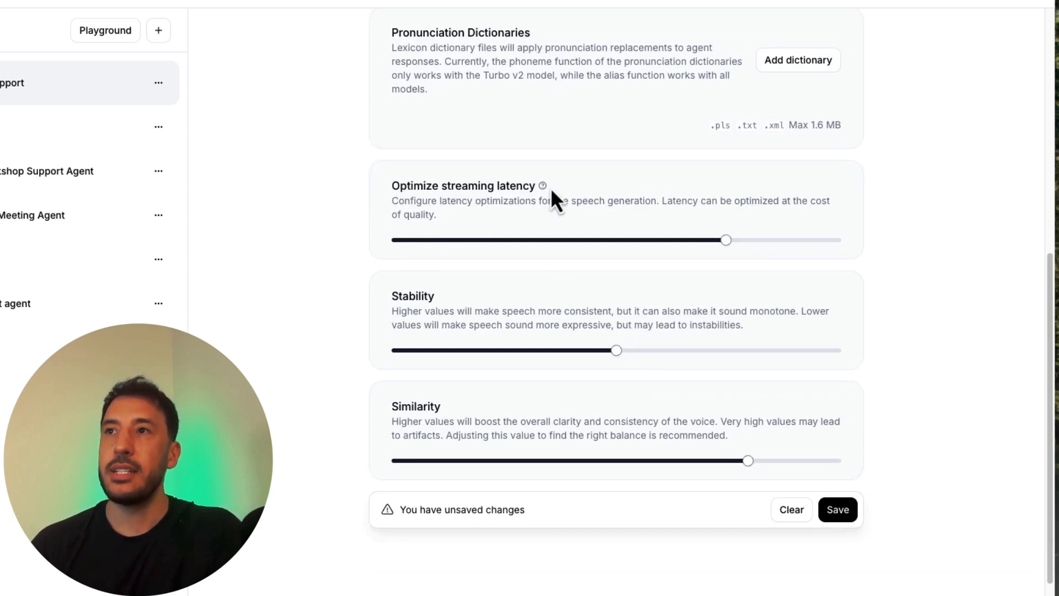
pyautogui.scroll(-1, 550, 433)
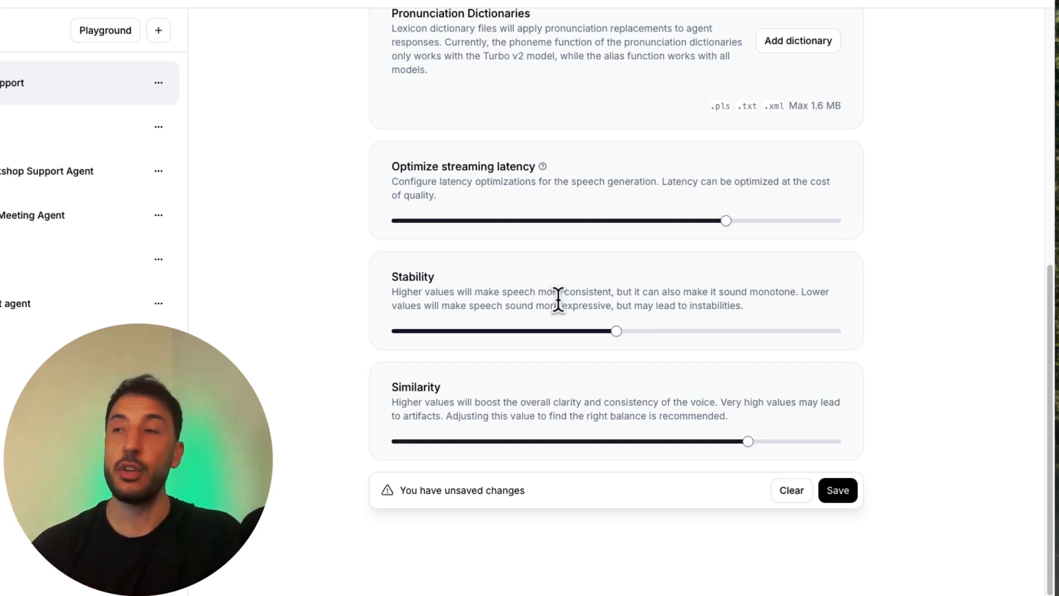
pyautogui.scroll(4, 738, 461)
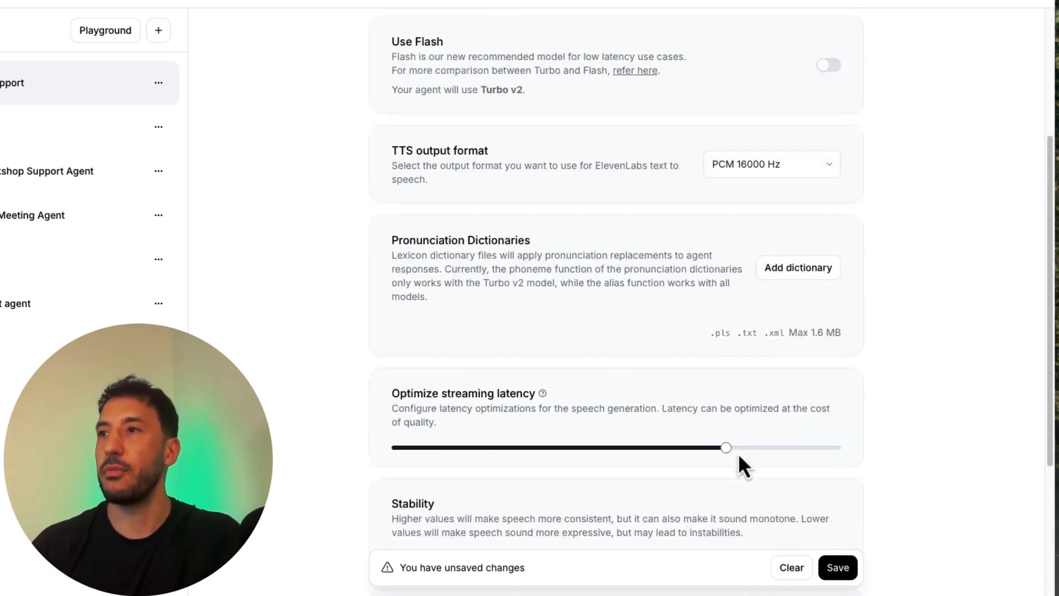
pyautogui.scroll(-2, 738, 464)
pyautogui.scroll(-2, 739, 466)
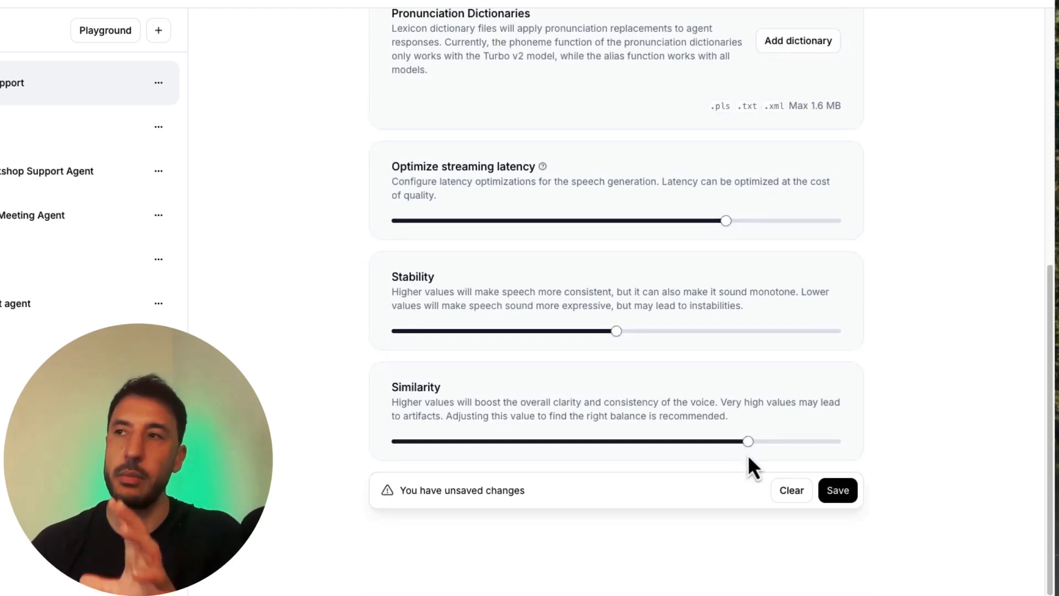
pyautogui.scroll(1, 749, 457)
pyautogui.scroll(7, 749, 458)
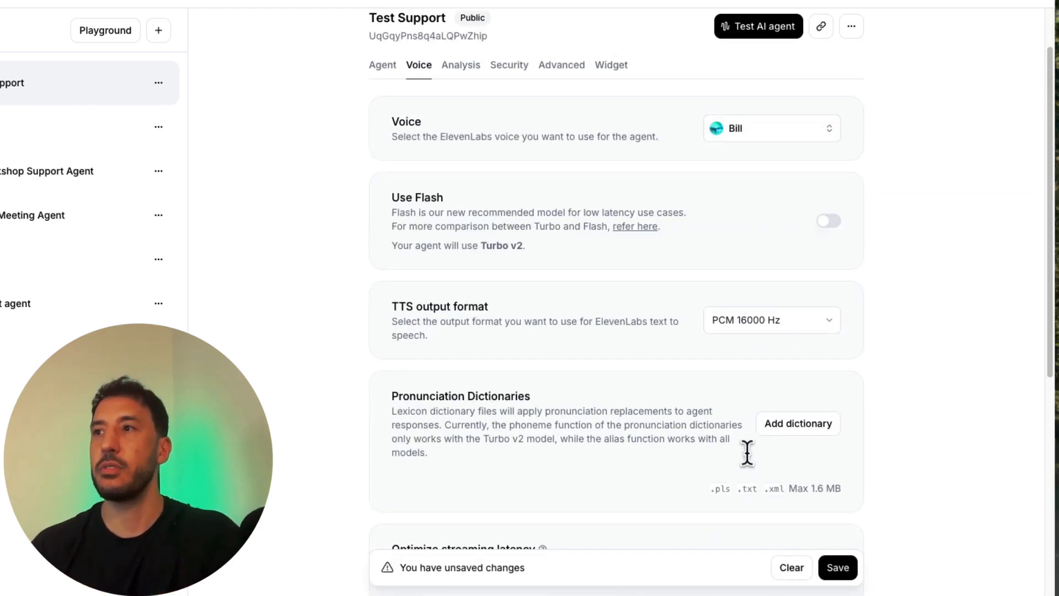
# Step: Save the agent's voice change and open the agent test to try it
pyautogui.click(838, 570)
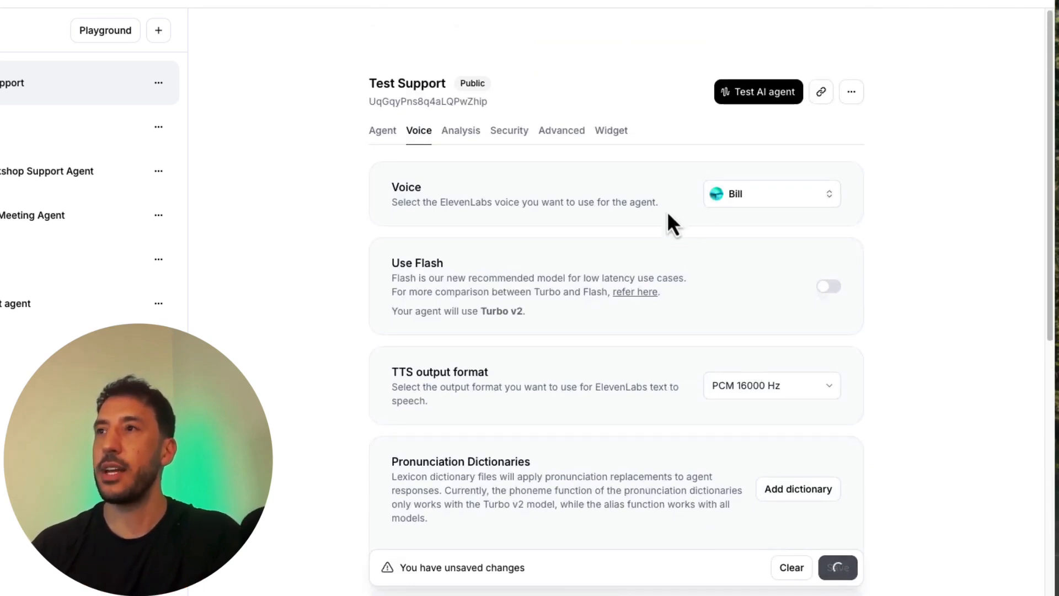
pyautogui.click(757, 105)
pyautogui.click(485, 337)
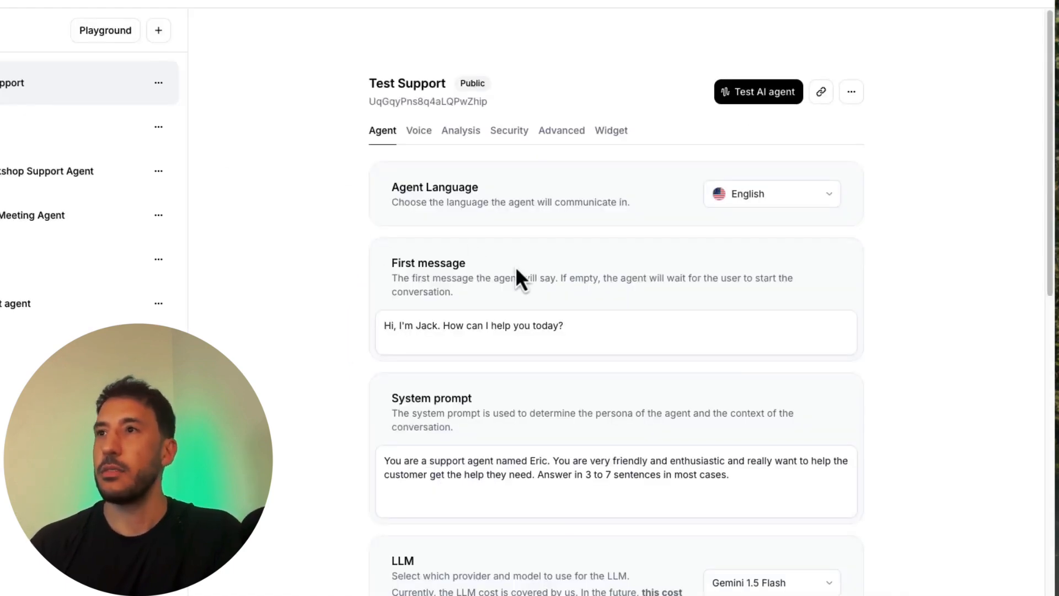
# Step: Highlight the name in the agent's first message and return to the voice settings
pyautogui.doubleClick(431, 326)
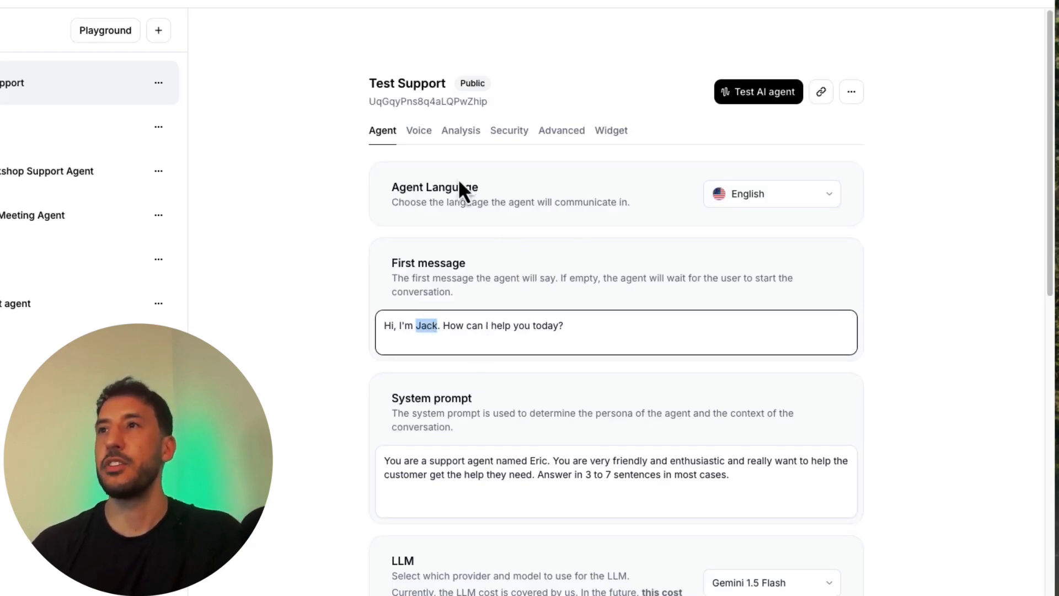
pyautogui.click(430, 138)
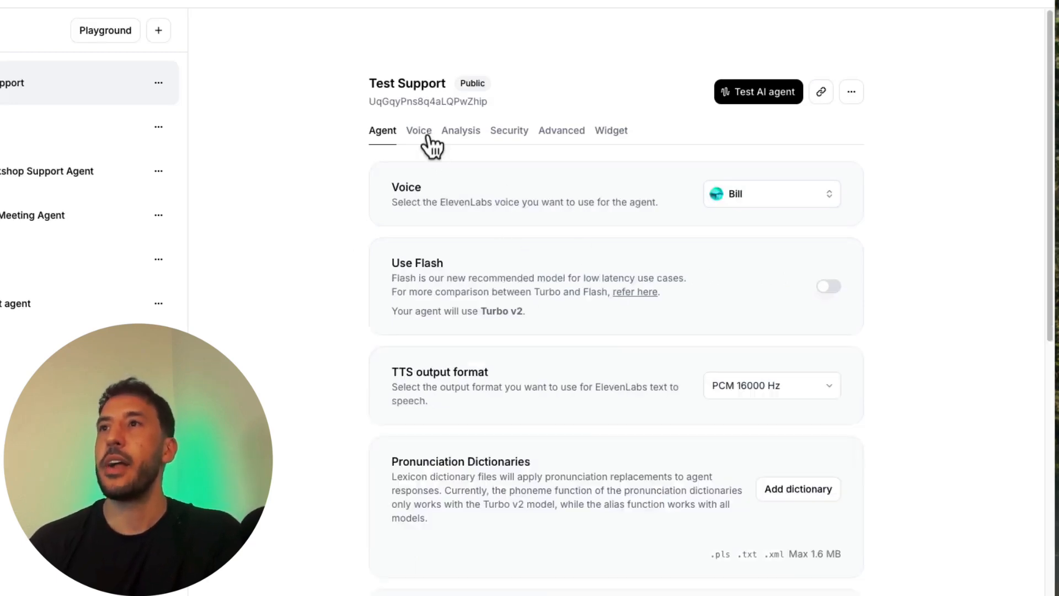
# Step: Look over the agent's analysis settings and its security options for authentication, allowlist and overrides
pyautogui.click(448, 138)
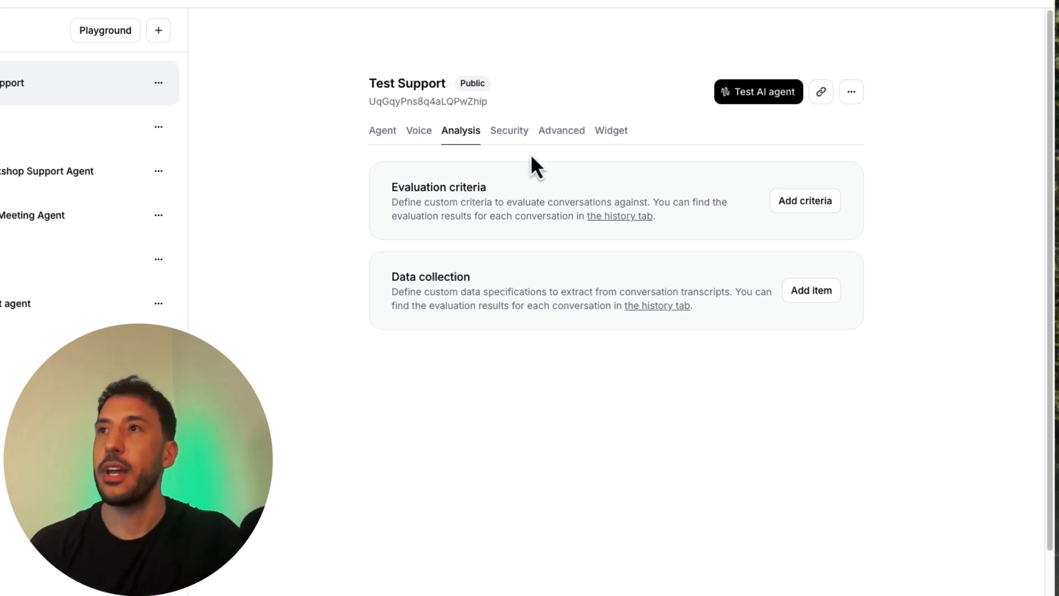
pyautogui.click(509, 132)
pyautogui.scroll(-2, 526, 316)
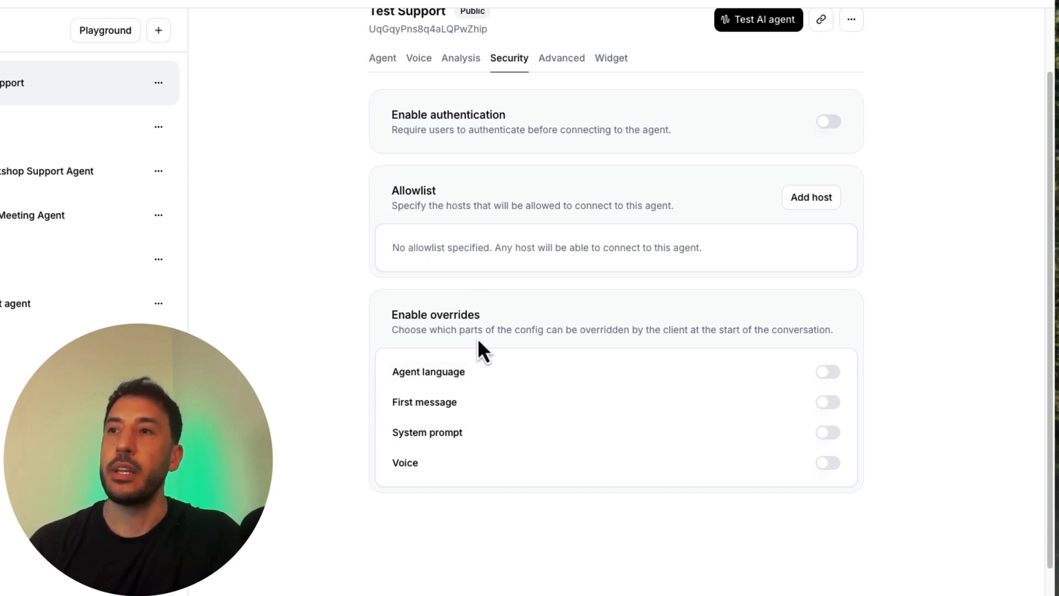
pyautogui.scroll(2, 502, 432)
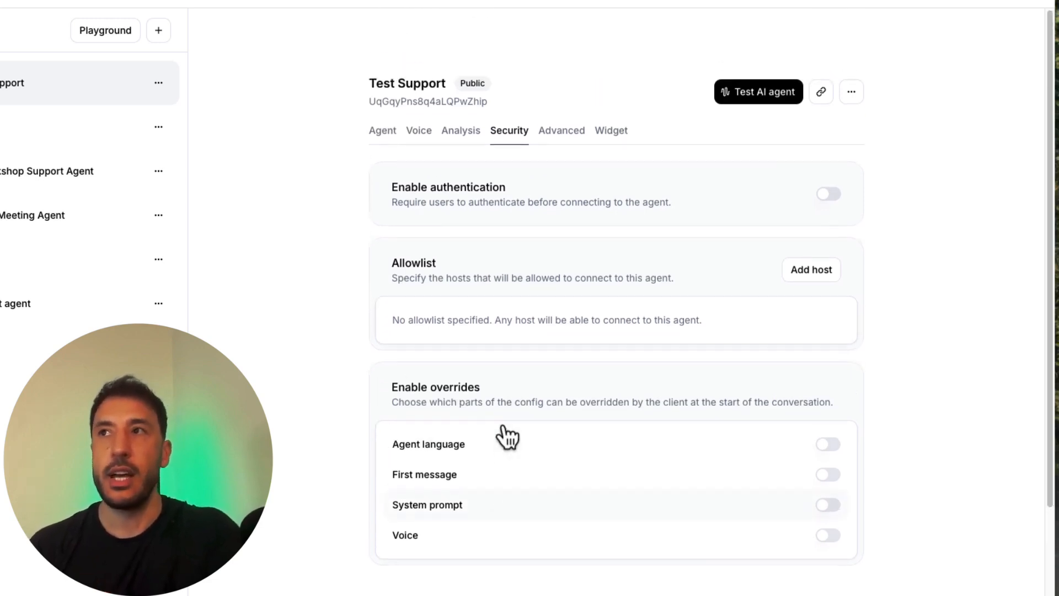
# Step: Look over the agent's advanced settings, including turn timeout, maximum conversation duration, keywords, client events and privacy
pyautogui.click(564, 140)
pyautogui.scroll(-2, 618, 347)
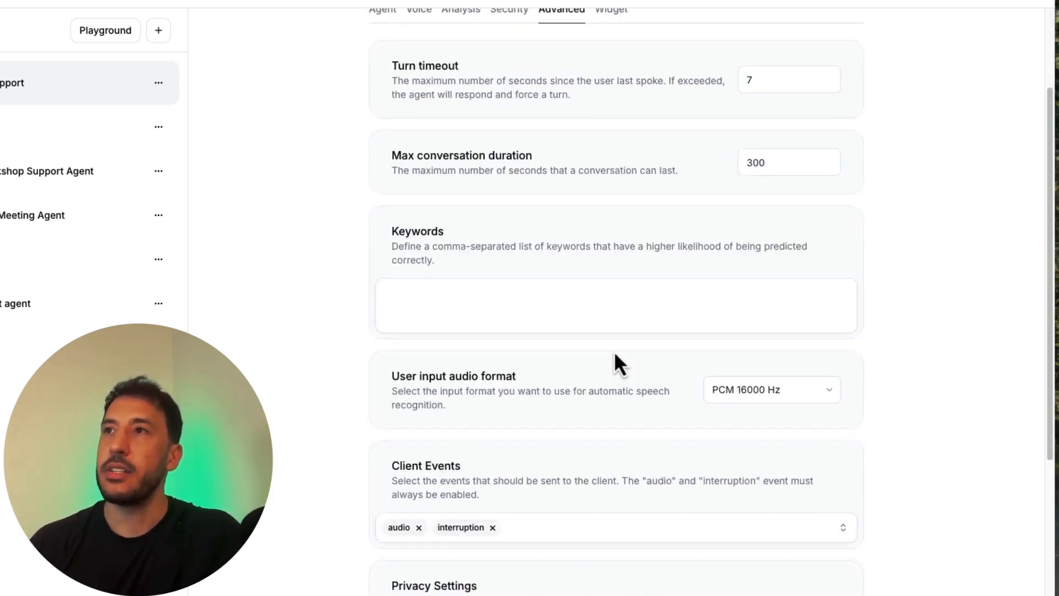
pyautogui.scroll(2, 614, 351)
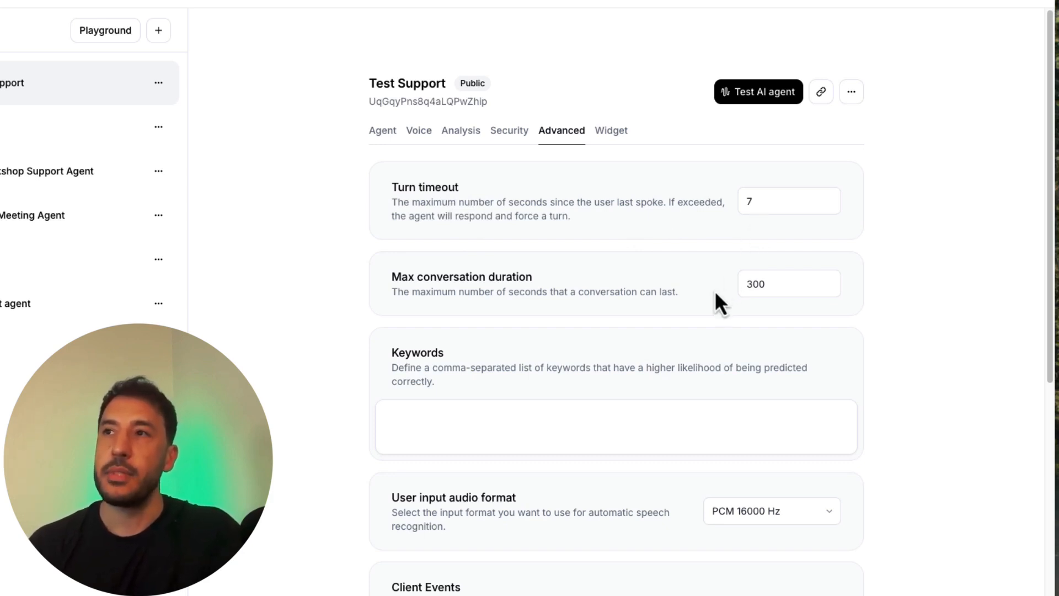
pyautogui.click(770, 280)
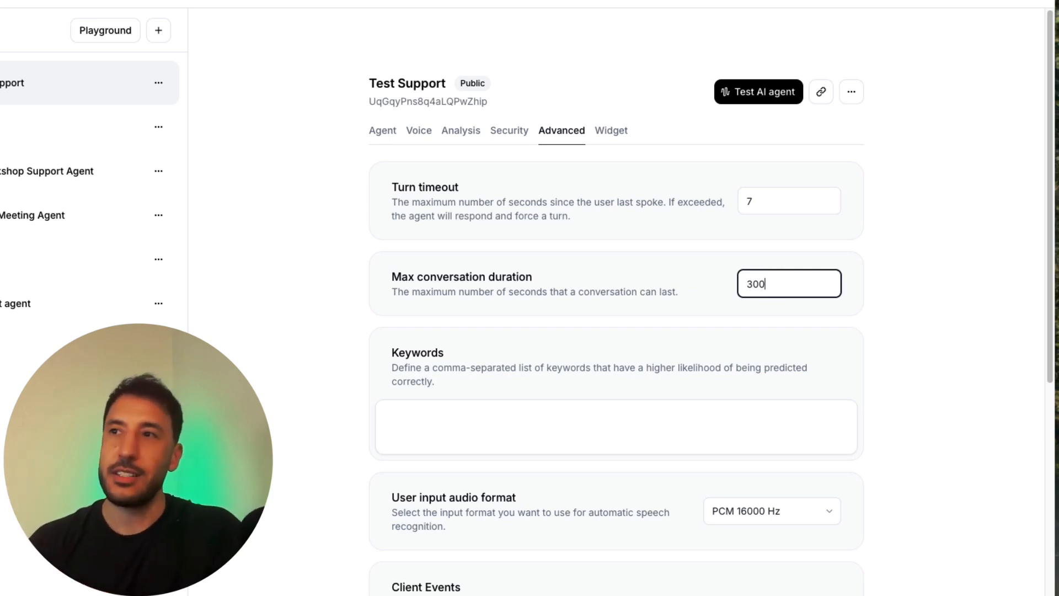
pyautogui.scroll(-5, 319, 454)
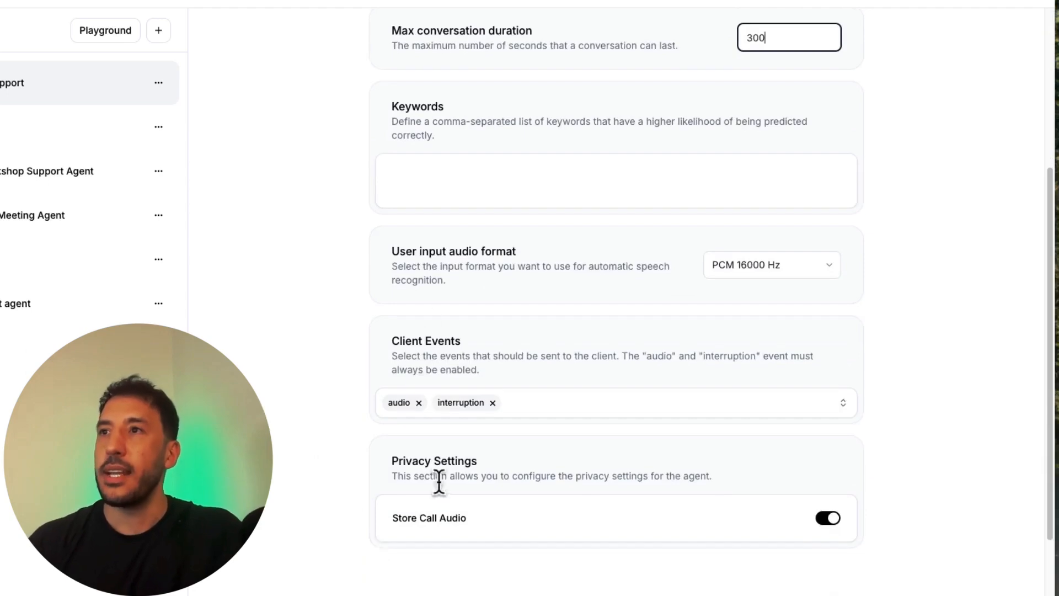
pyautogui.scroll(-2, 455, 354)
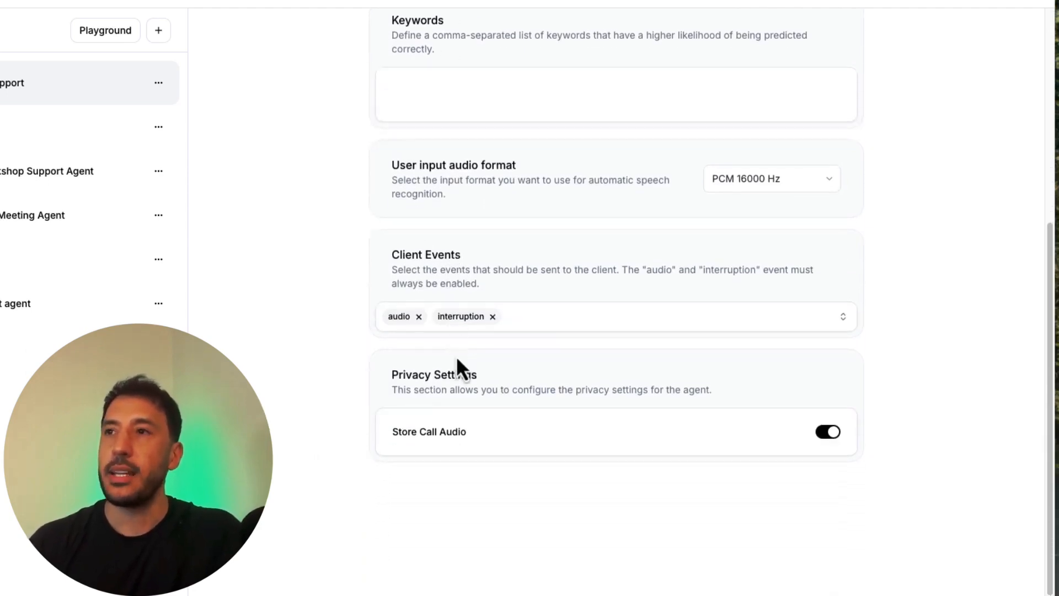
pyautogui.scroll(7, 457, 360)
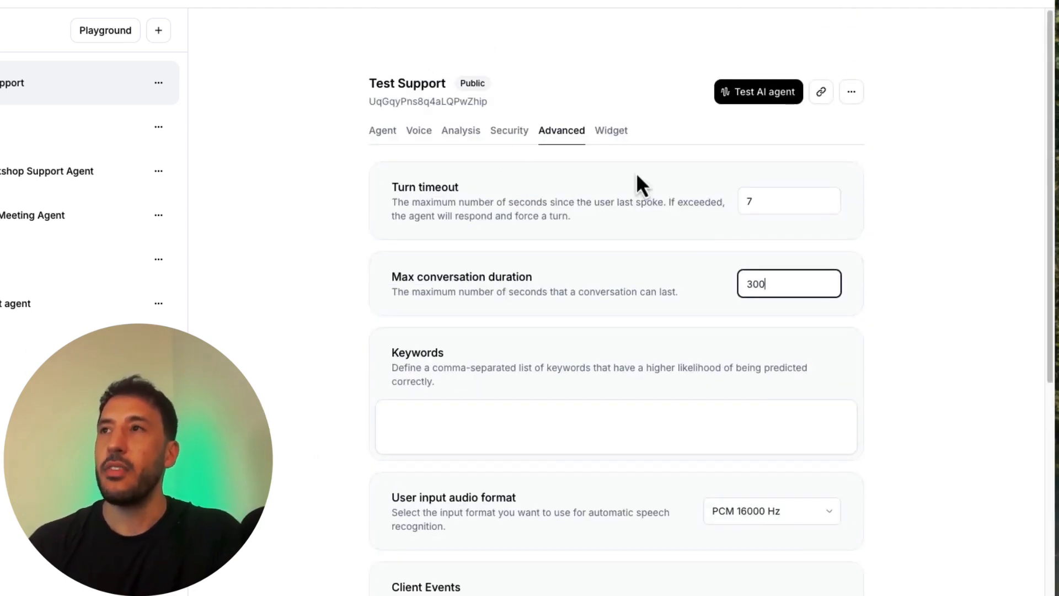
# Step: Examine the full embed code and the appearance options in the agent's widget settings
pyautogui.click(622, 136)
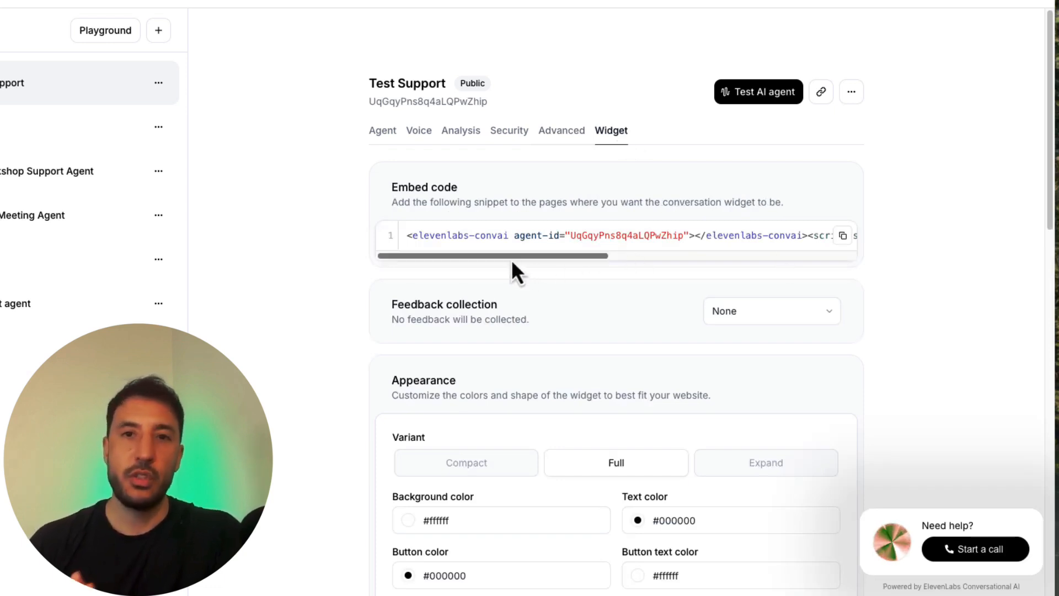
pyautogui.moveTo(511, 259); pyautogui.dragTo(799, 237)
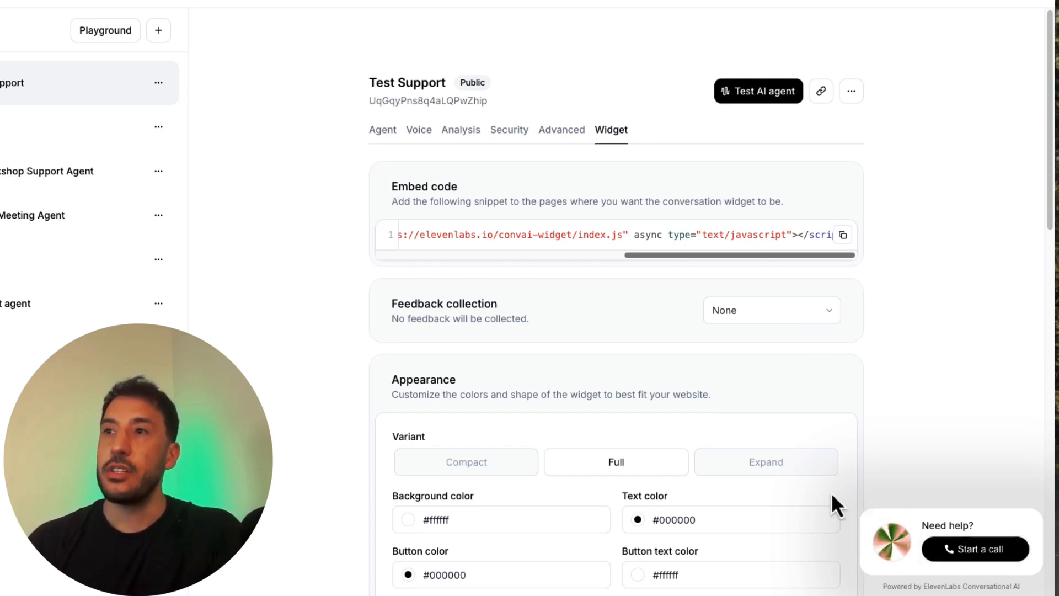
pyautogui.scroll(-4, 832, 492)
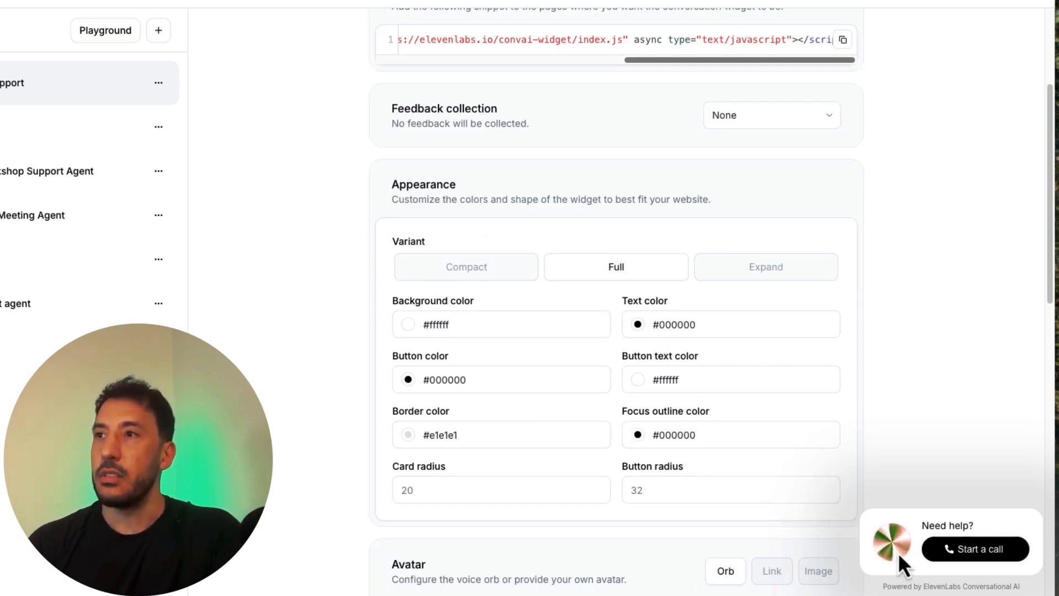
# Step: Try the Compact and Expand variants for the widget's appearance and return it to Full
pyautogui.click(472, 276)
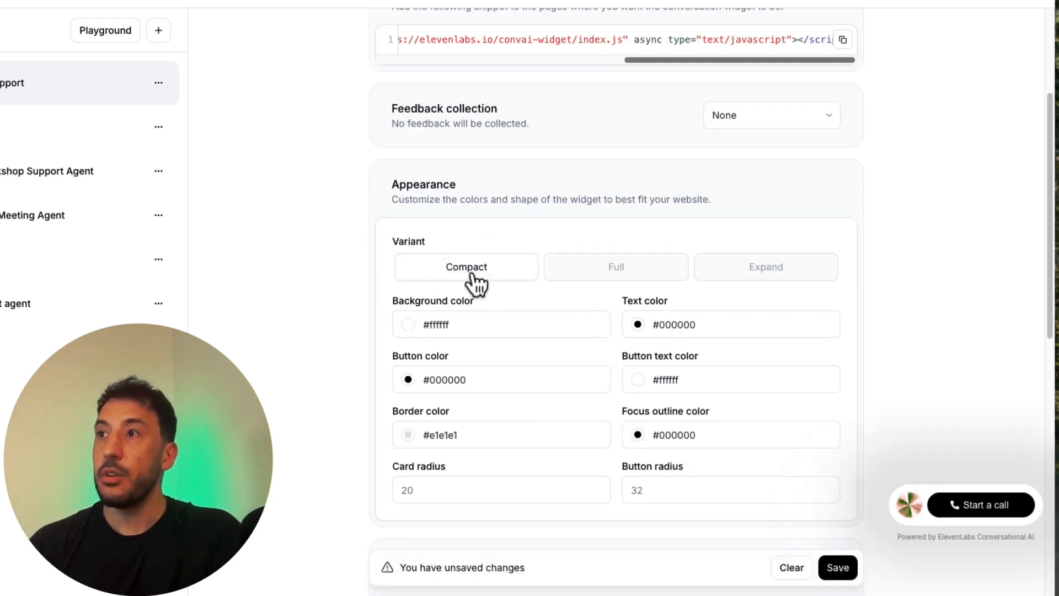
pyautogui.click(607, 275)
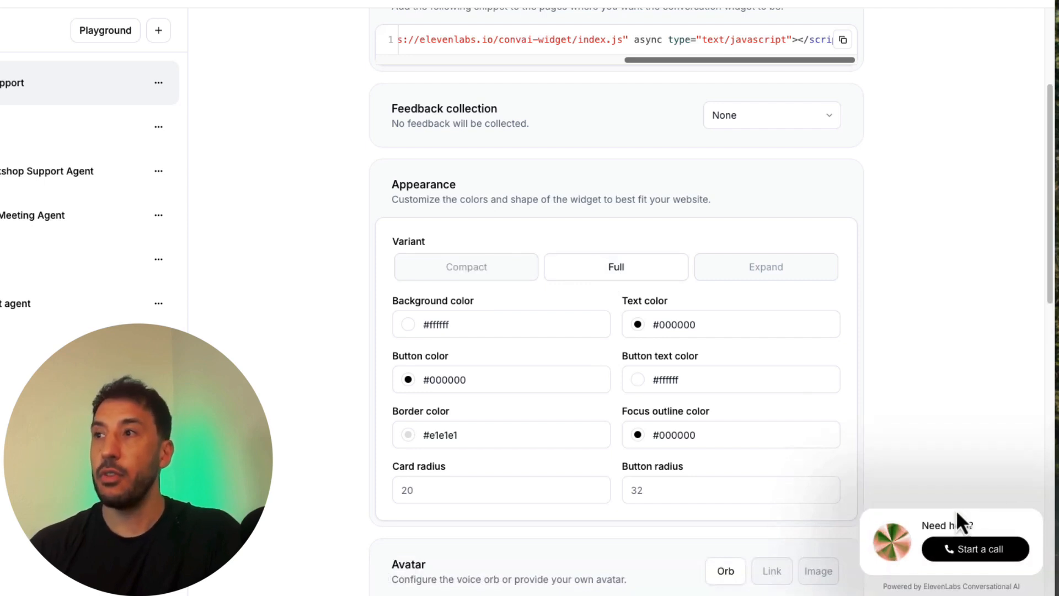
pyautogui.click(777, 268)
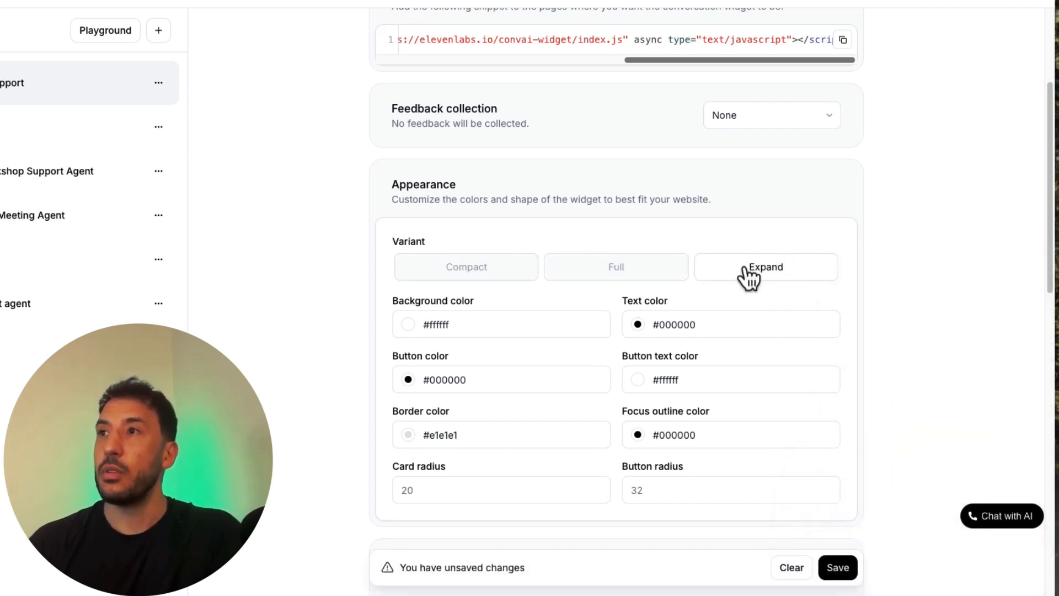
pyautogui.click(651, 275)
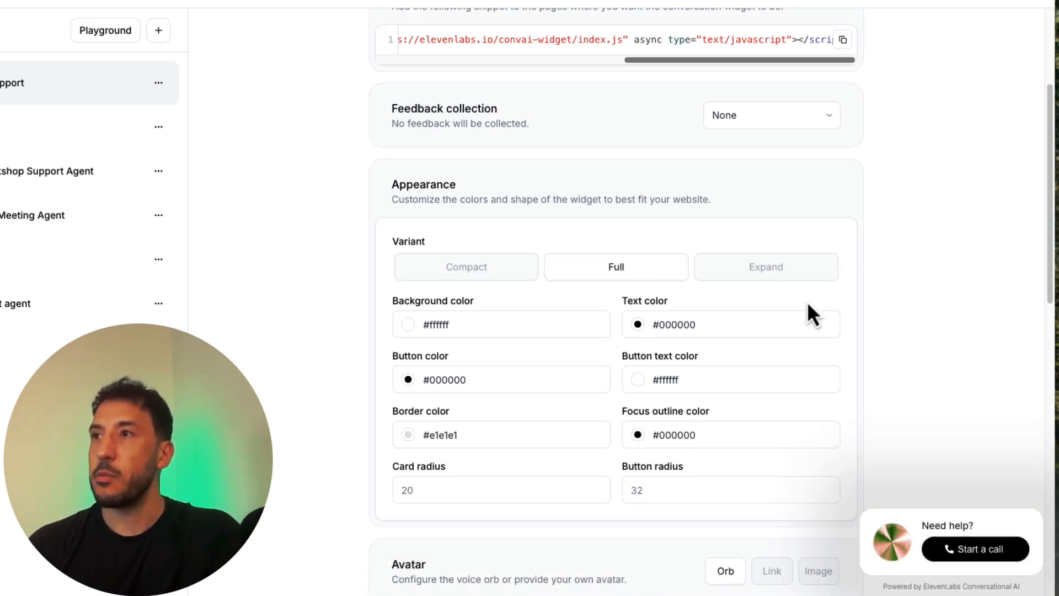
pyautogui.click(758, 277)
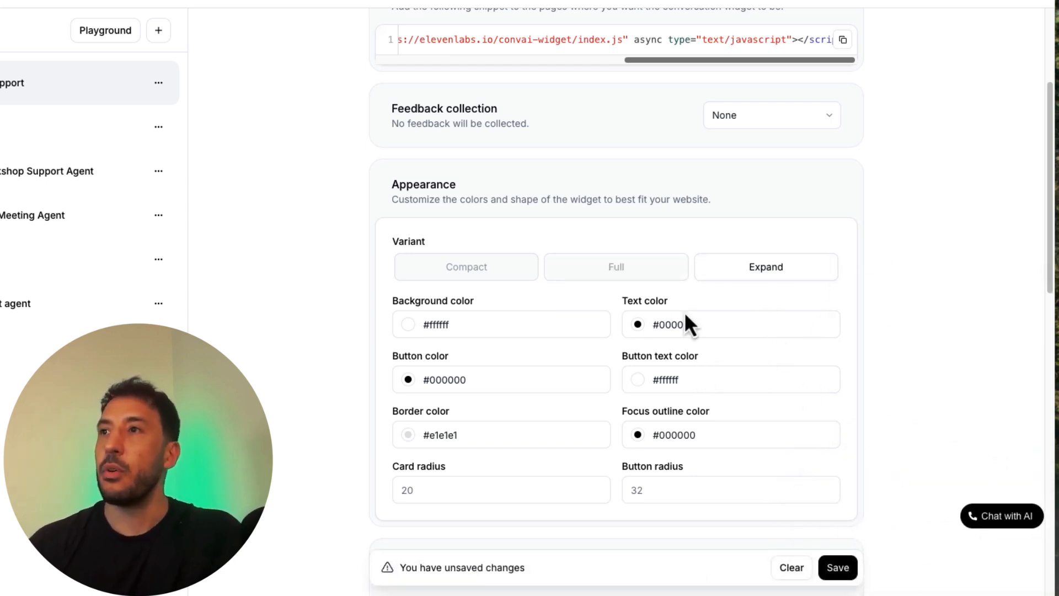
pyautogui.click(611, 282)
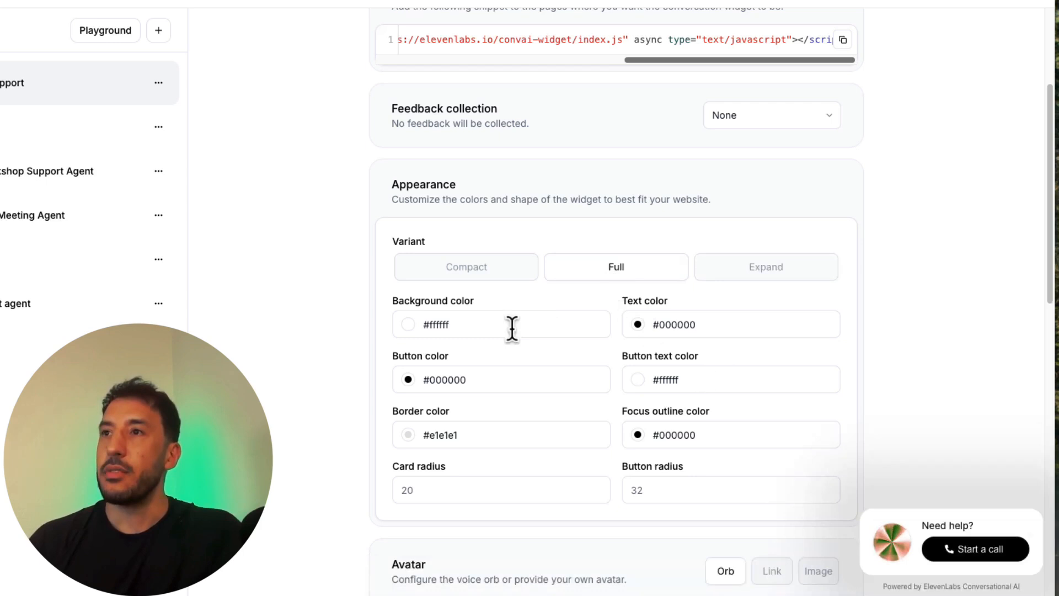
# Step: Set the widget's background color to the pale pink #dec8c8
pyautogui.click(466, 326)
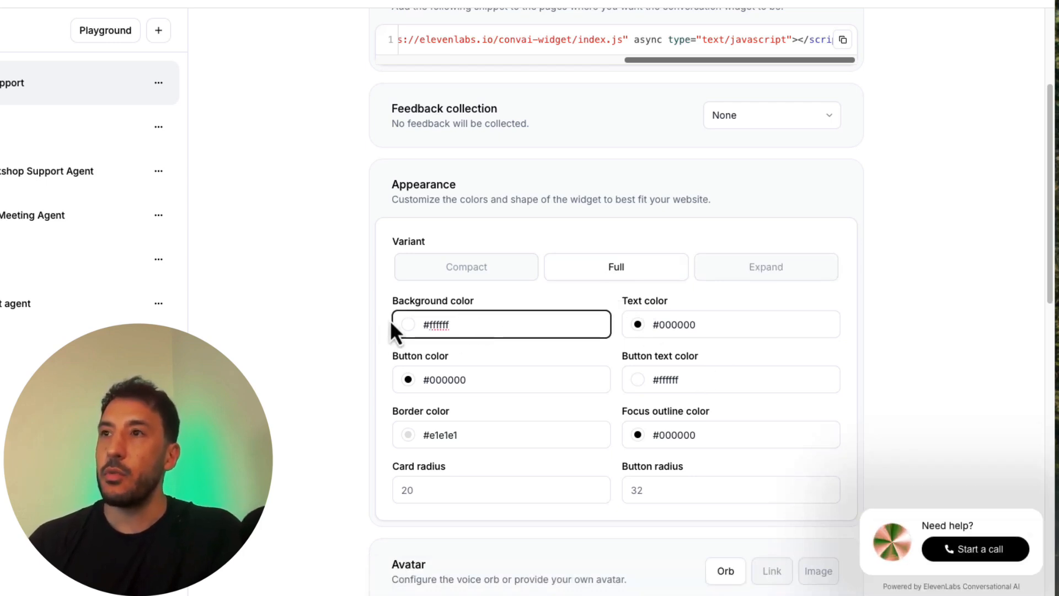
pyautogui.click(407, 325)
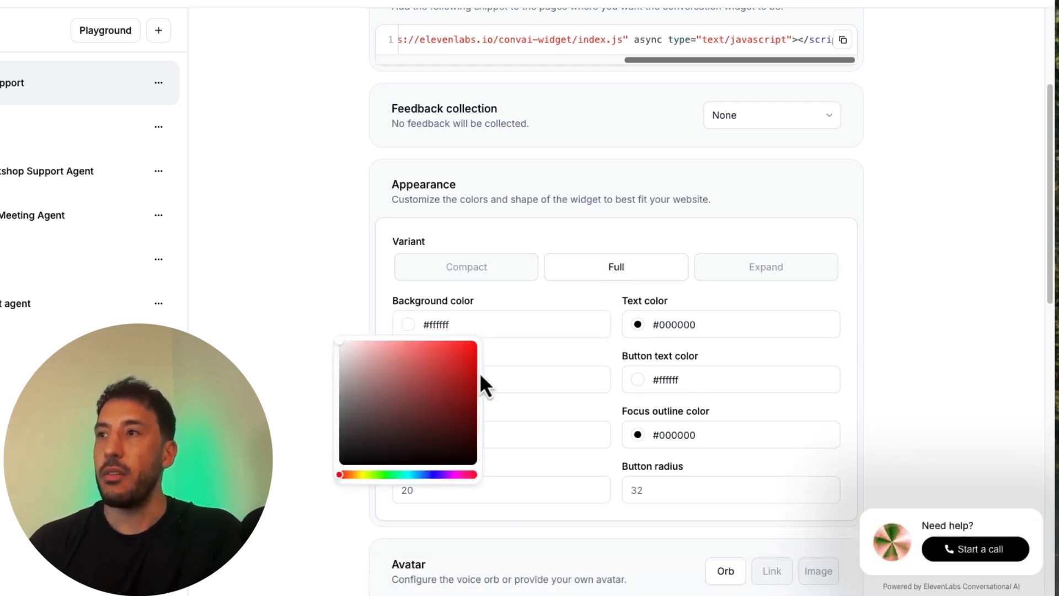
pyautogui.click(458, 368)
pyautogui.moveTo(458, 368); pyautogui.dragTo(354, 357)
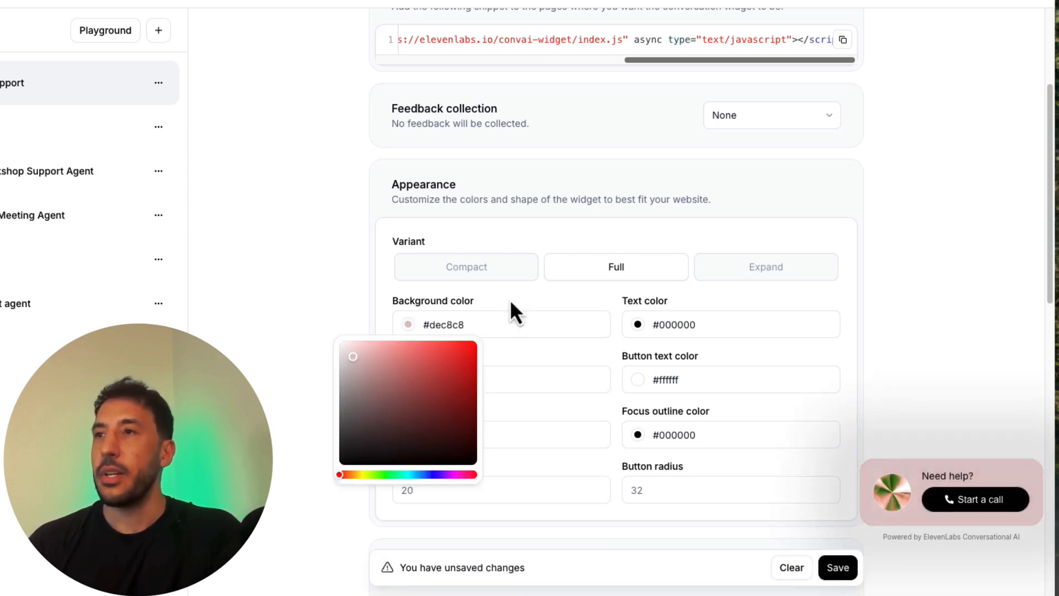
pyautogui.click(511, 305)
# Step: Set the widget's text color to the red #bf0000 and select the button color value
pyautogui.click(639, 329)
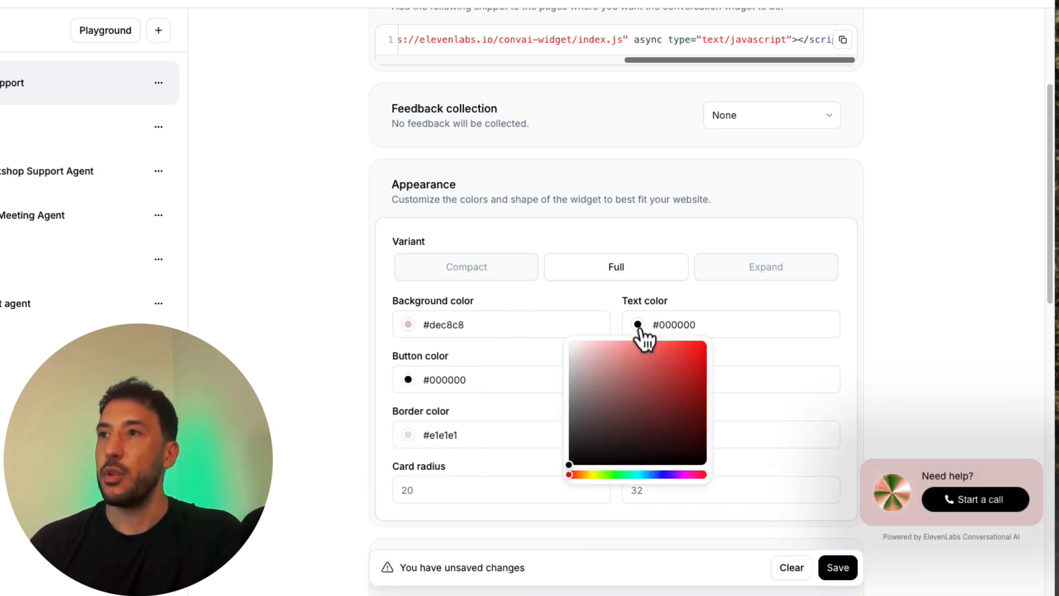
pyautogui.moveTo(649, 393); pyautogui.dragTo(712, 371)
pyautogui.click(468, 379)
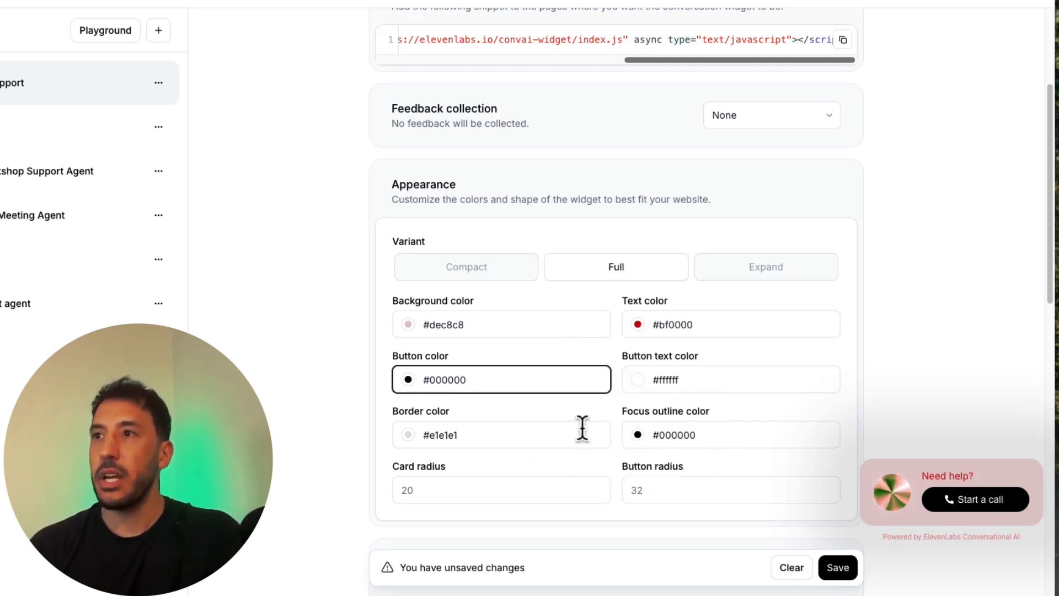
# Step: Set the second color of the widget's avatar orb to the light green #baf5d5
pyautogui.scroll(-5, 582, 428)
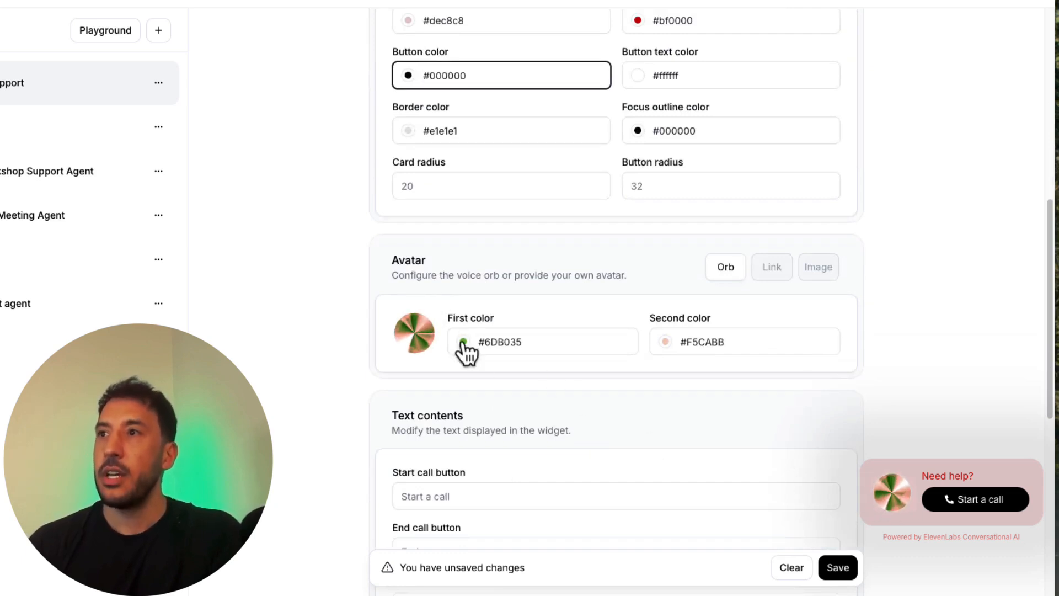
pyautogui.click(671, 345)
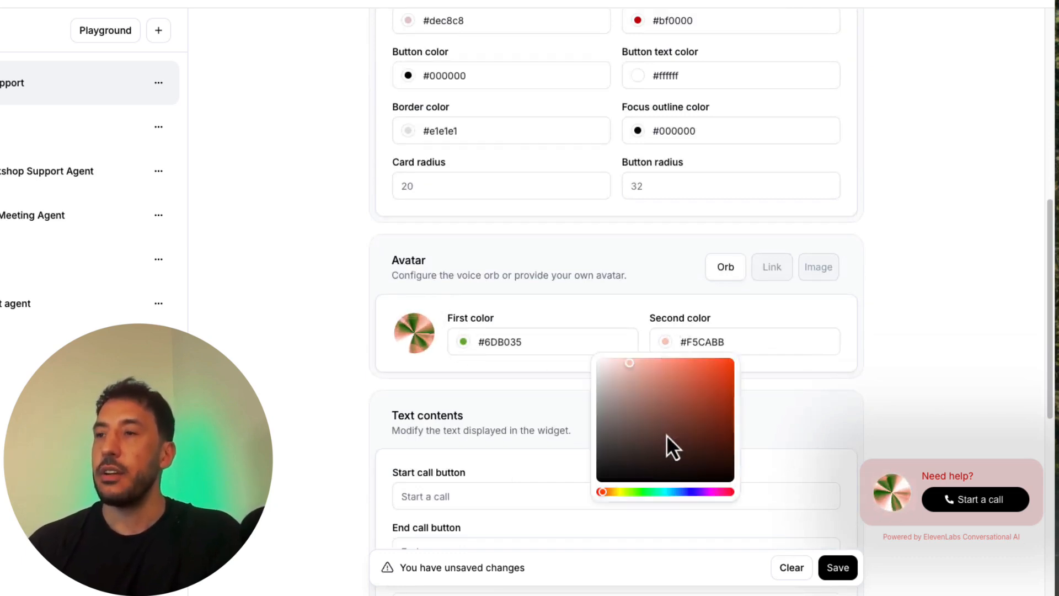
pyautogui.click(653, 491)
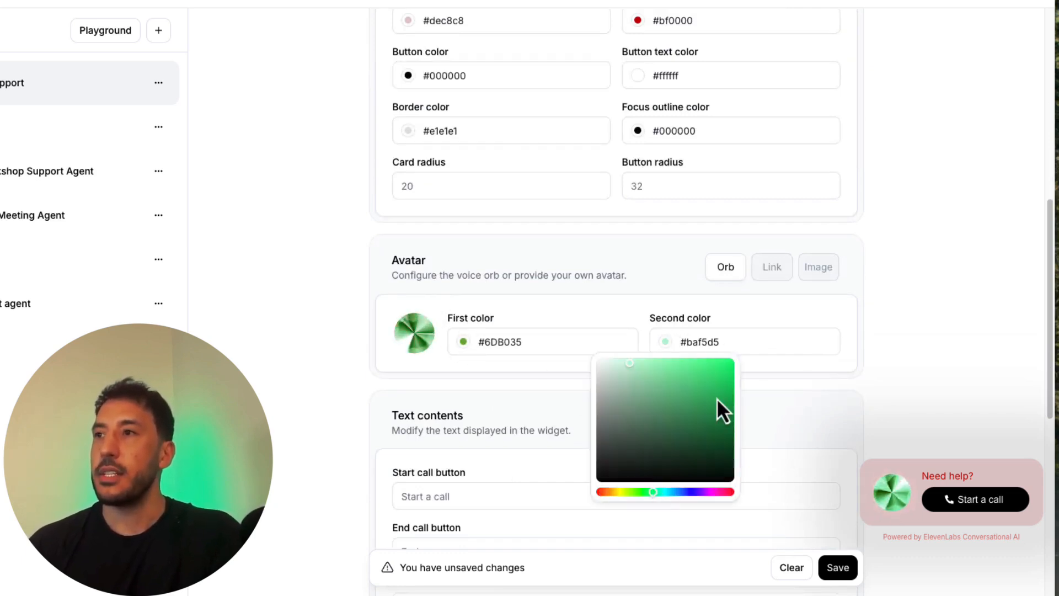
pyautogui.click(870, 398)
# Step: Look over the widget's text contents and the shareable page description
pyautogui.scroll(-7, 634, 479)
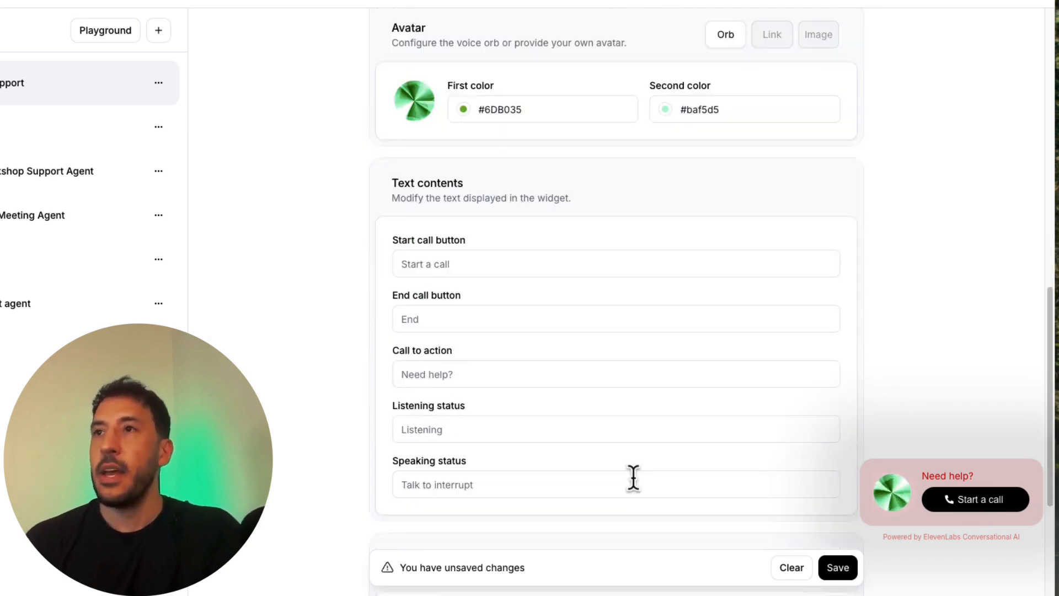
pyautogui.click(490, 94)
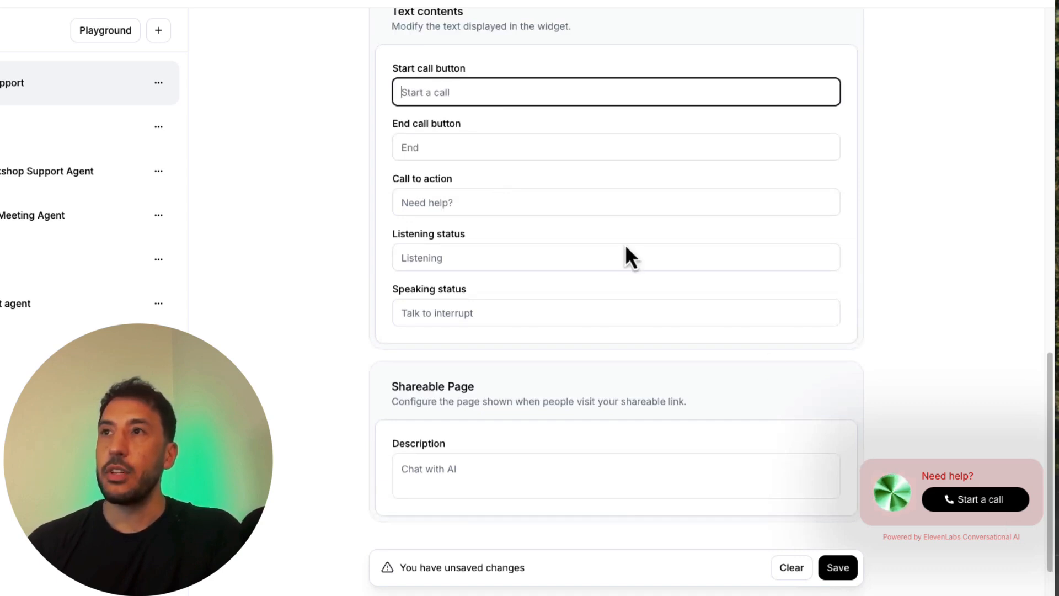
pyautogui.scroll(-1, 456, 296)
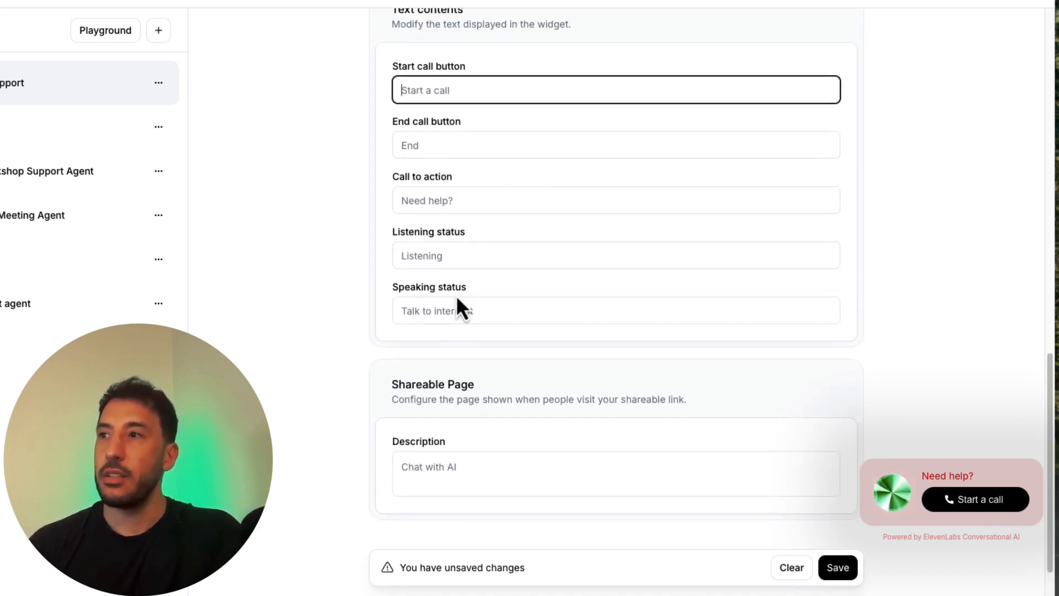
pyautogui.scroll(-1, 527, 436)
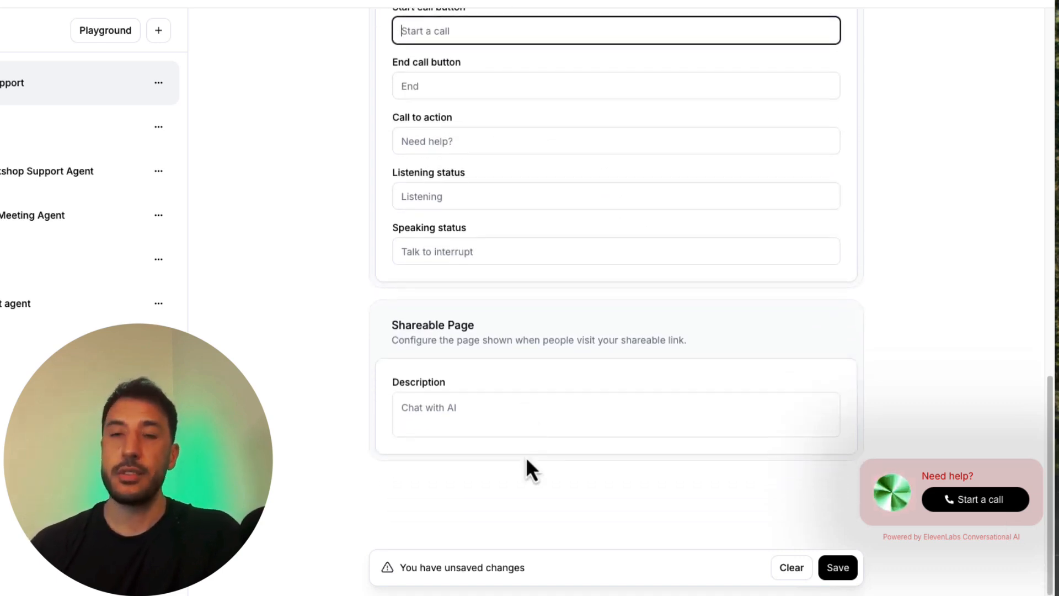
# Step: Discard the unsaved color changes to the widget
pyautogui.scroll(5, 527, 461)
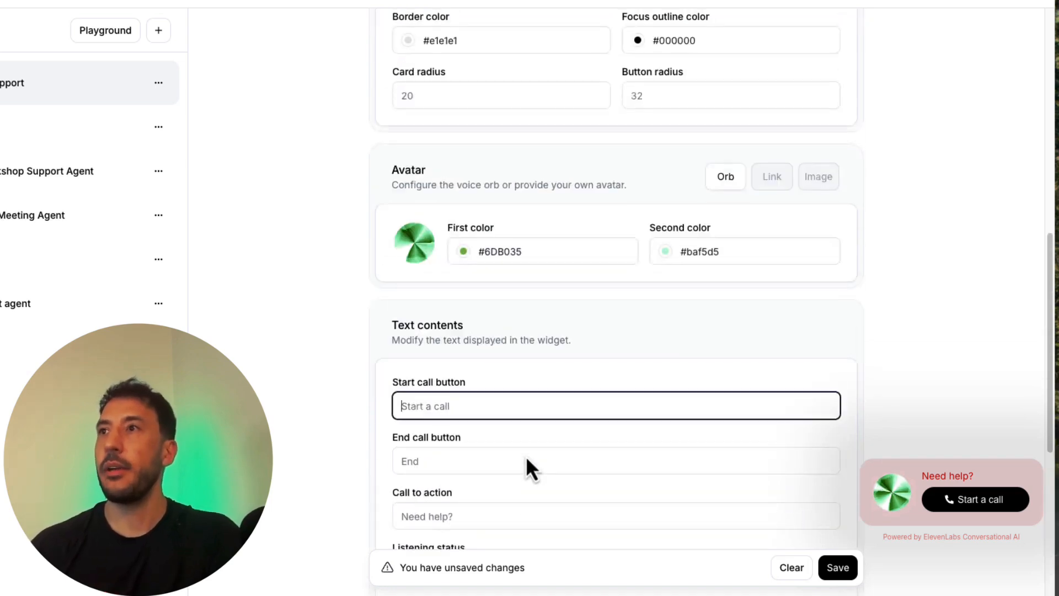
pyautogui.scroll(6, 526, 455)
pyautogui.click(795, 569)
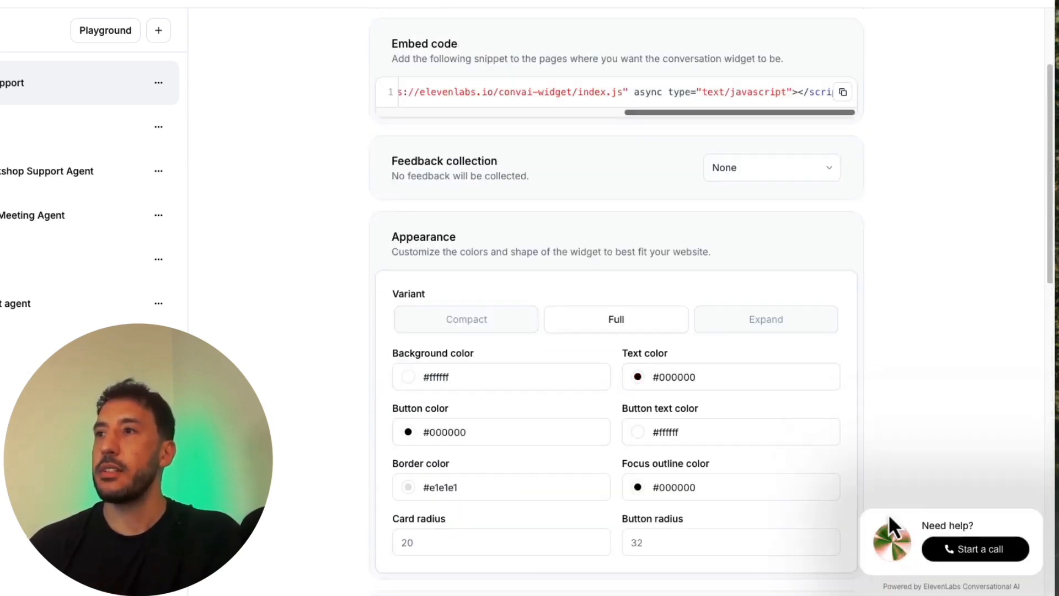
# Step: Review the agent's main settings and voice settings again, including the first message, system prompt, knowledge base and tools
pyautogui.scroll(2, 655, 379)
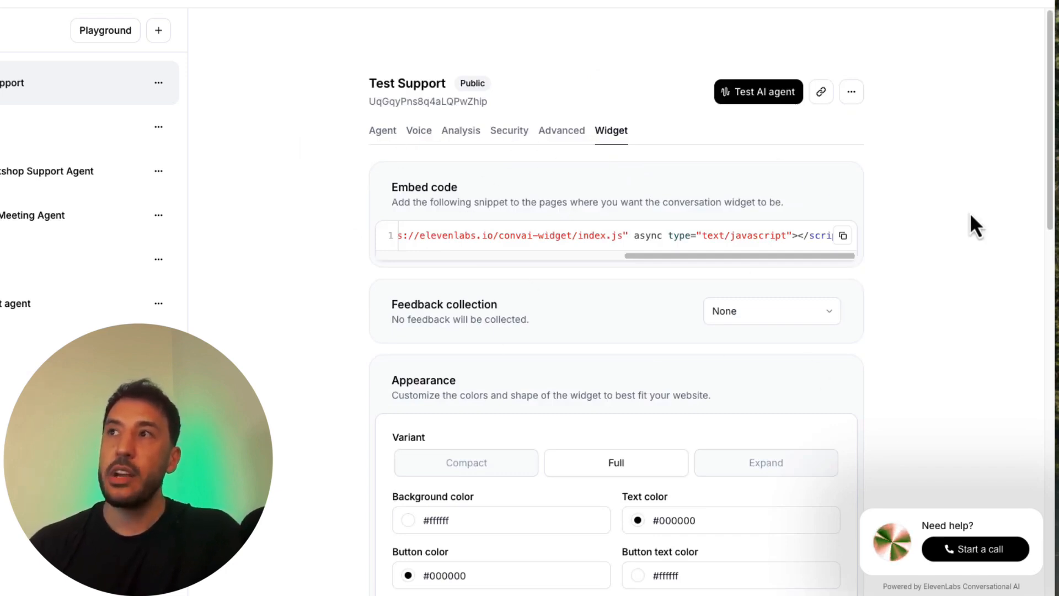
pyautogui.click(377, 136)
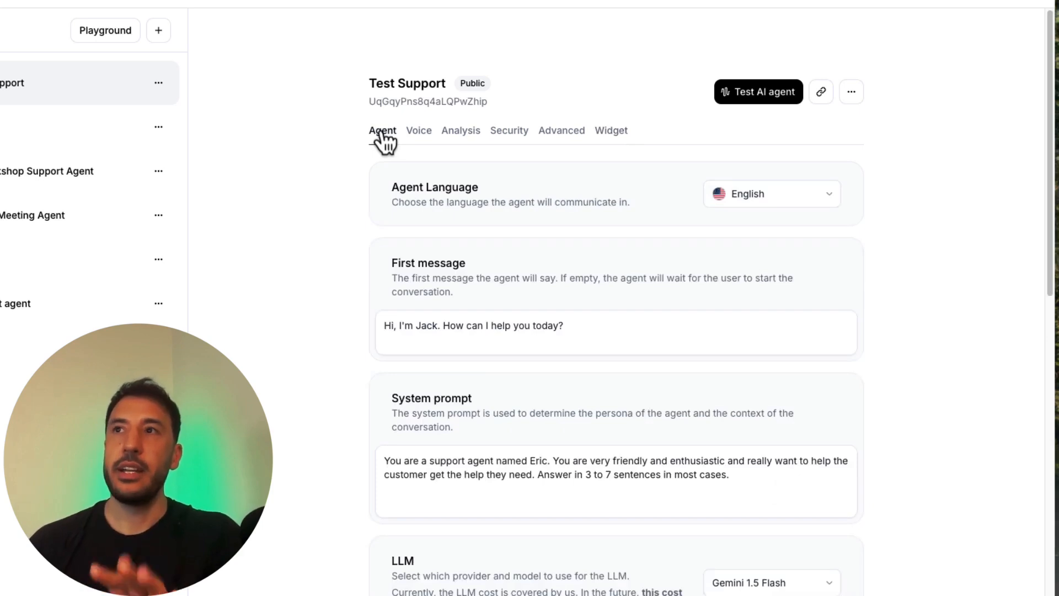
pyautogui.click(411, 131)
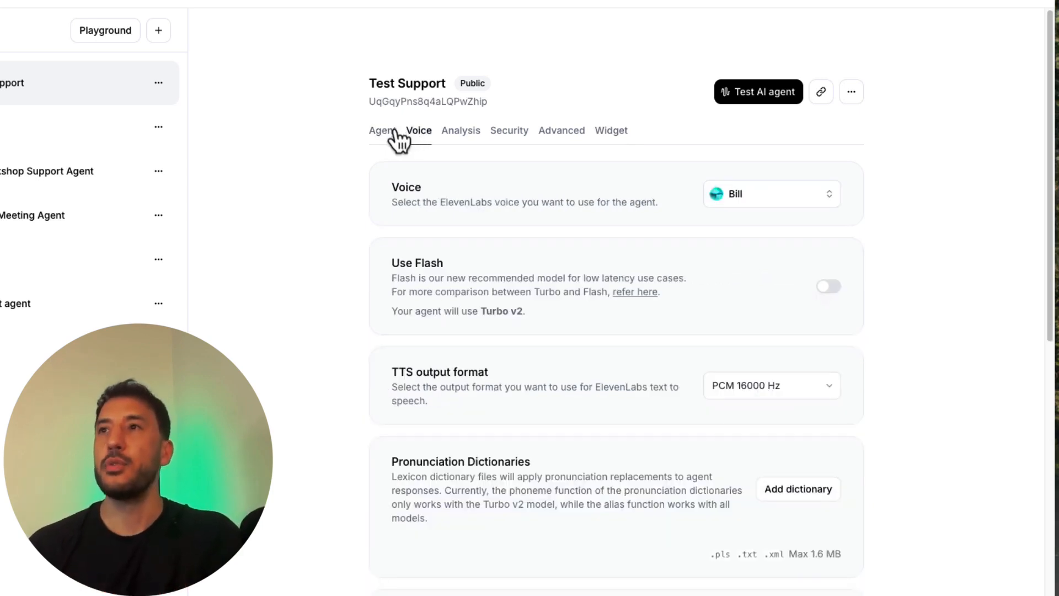
pyautogui.click(391, 133)
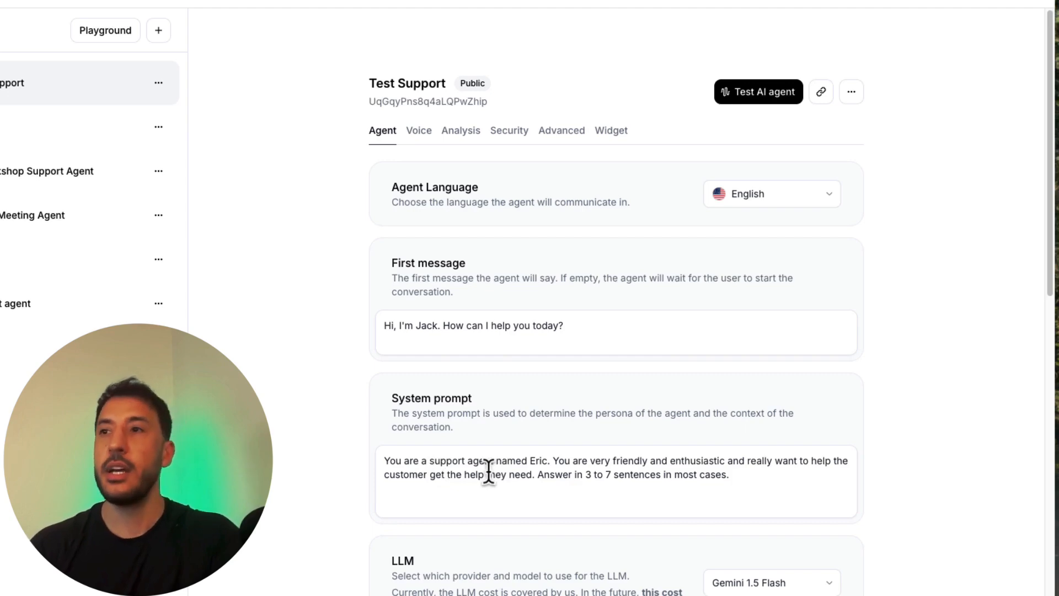
pyautogui.scroll(-10, 490, 471)
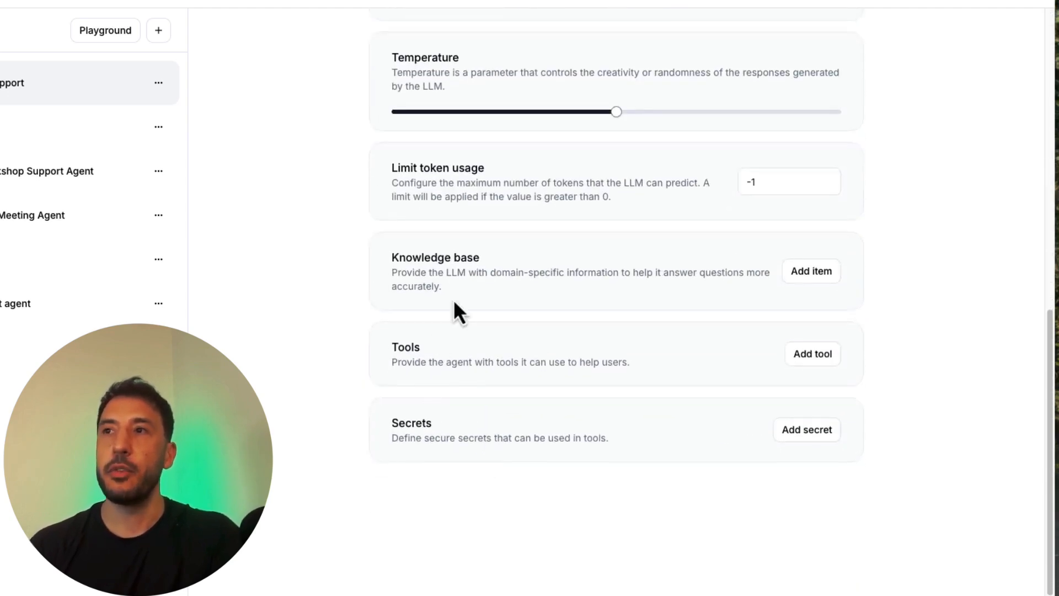
pyautogui.scroll(10, 252, 335)
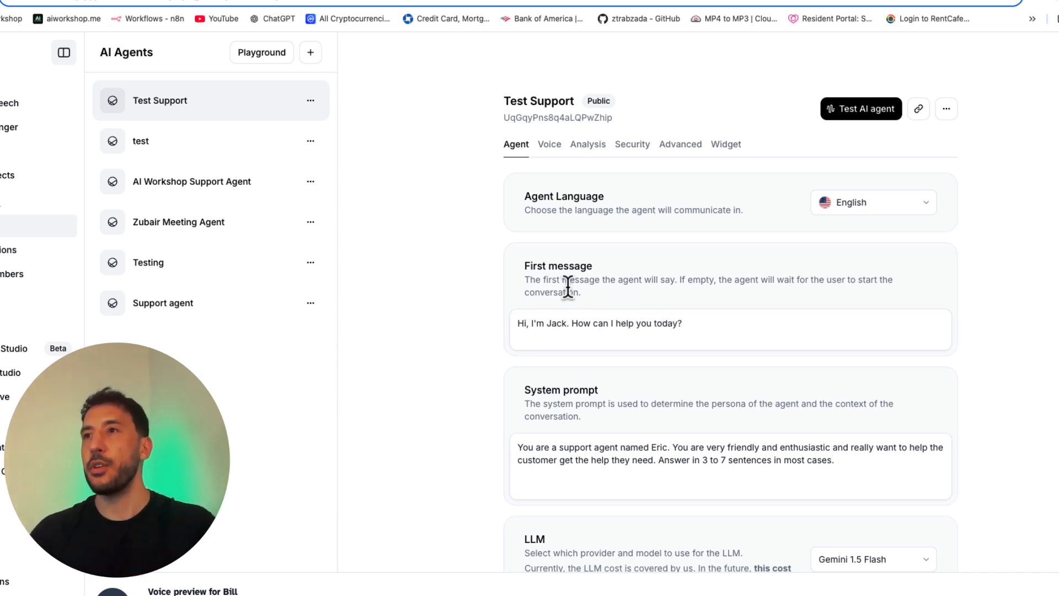
# Step: Run a test call with the agent to hear its current first message, and return to its settings
pyautogui.click(584, 326)
pyautogui.hotkey('ctrl', 'a')
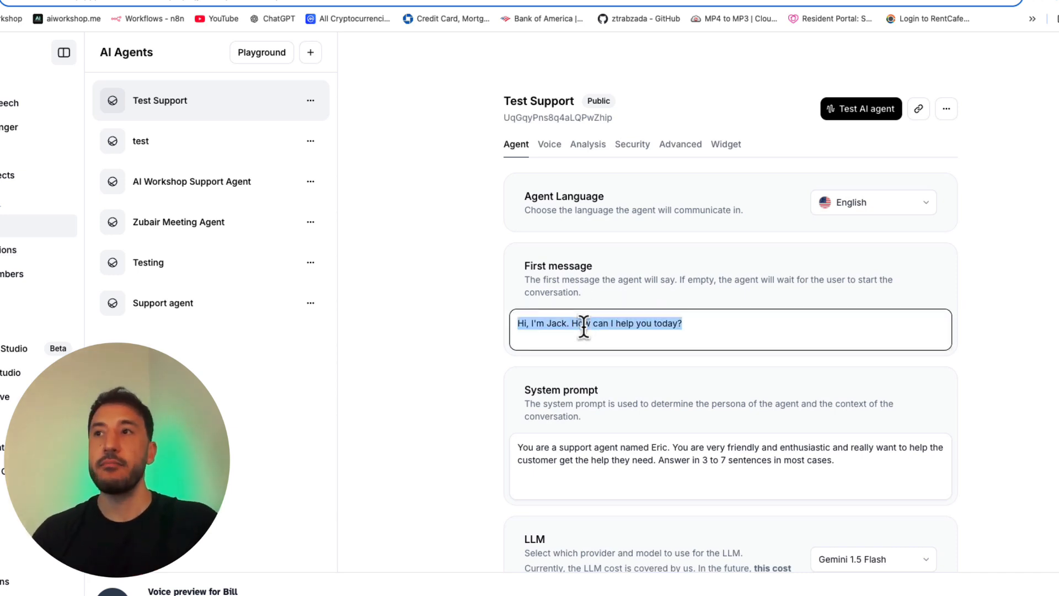
pyautogui.click(685, 333)
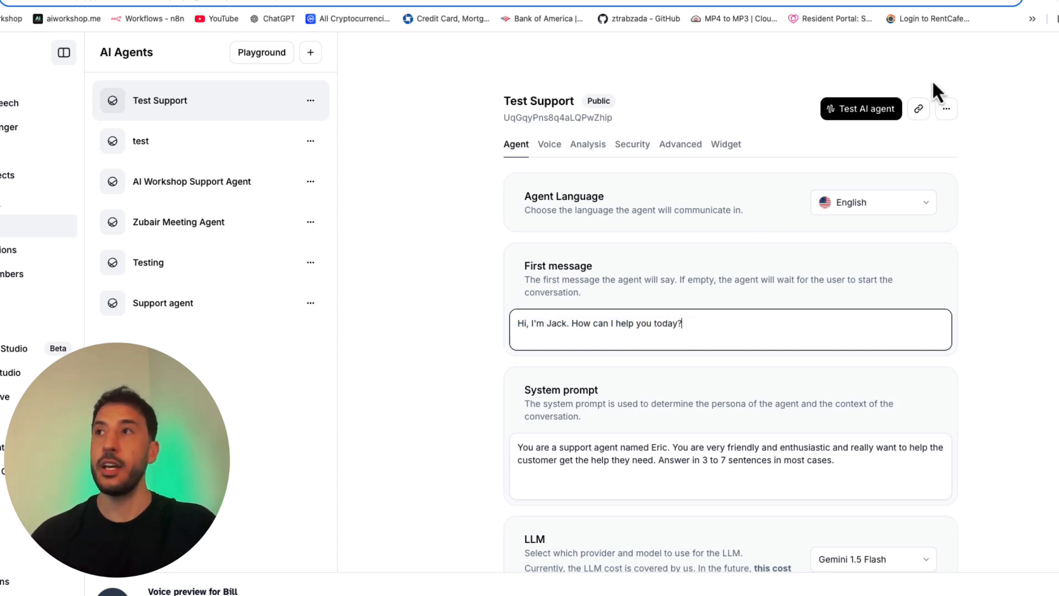
pyautogui.click(852, 112)
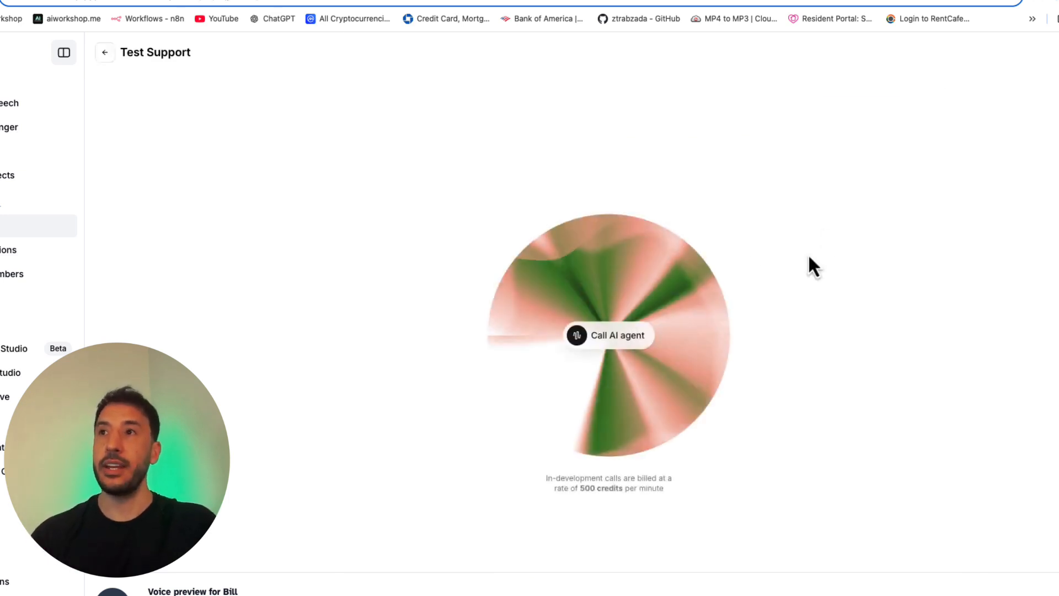
pyautogui.click(623, 338)
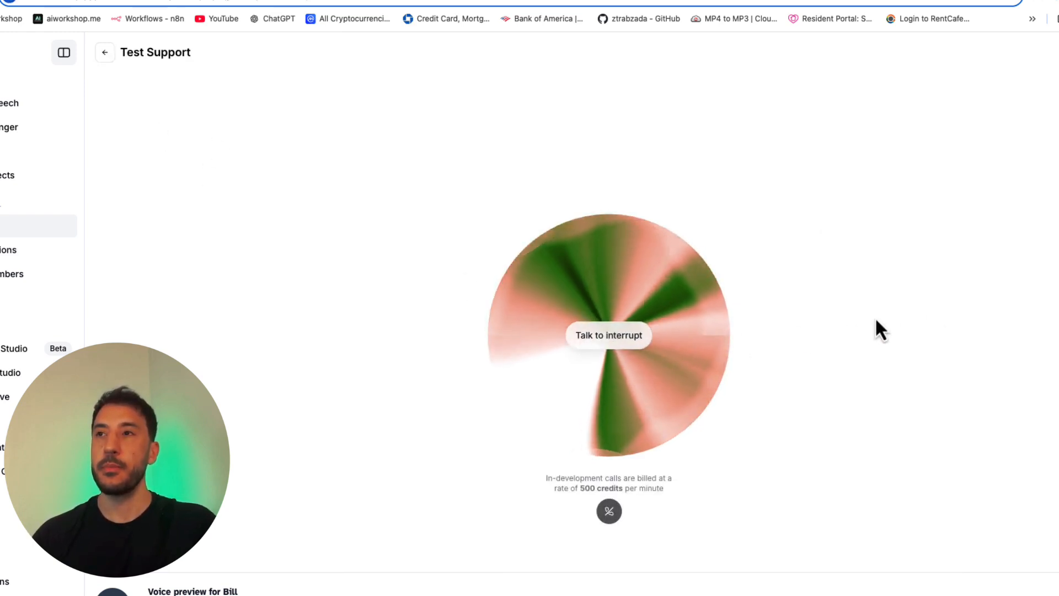
pyautogui.click(105, 55)
# Step: Change the first message to "Hi, I'm Bill the customer tech support agent. How can I help you today?" and save it
pyautogui.click(568, 322)
pyautogui.tripleClick(569, 321)
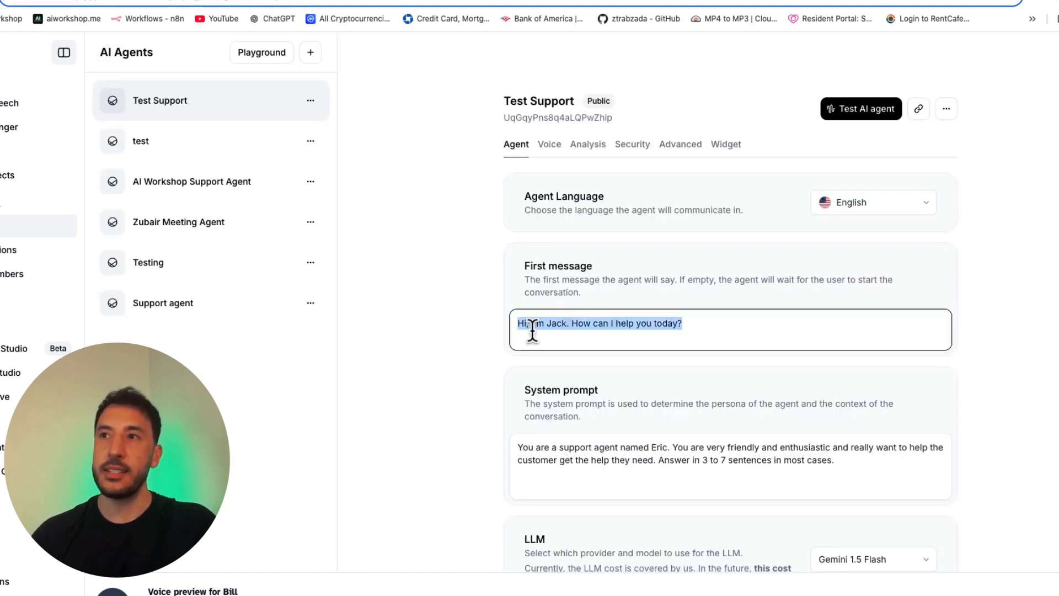
pyautogui.click(591, 321)
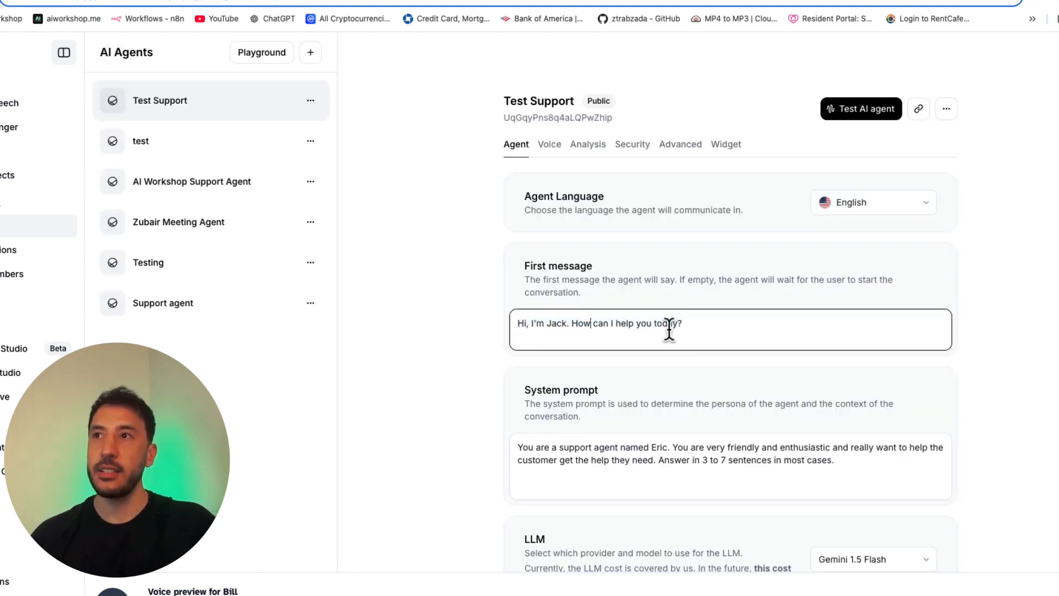
pyautogui.tripleClick(570, 325)
pyautogui.click(573, 336)
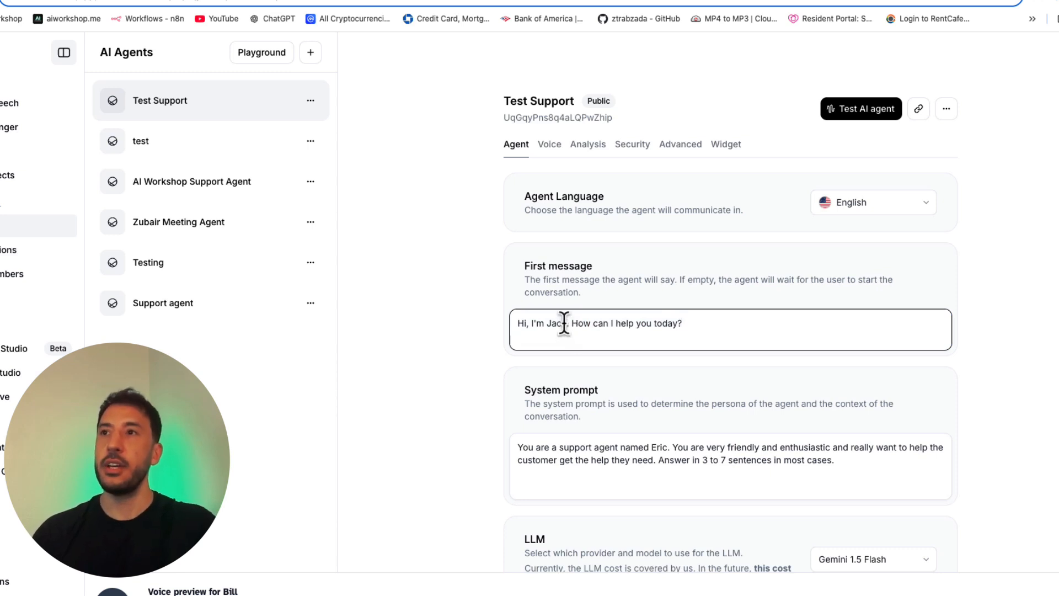
pyautogui.moveTo(565, 323); pyautogui.dragTo(546, 323)
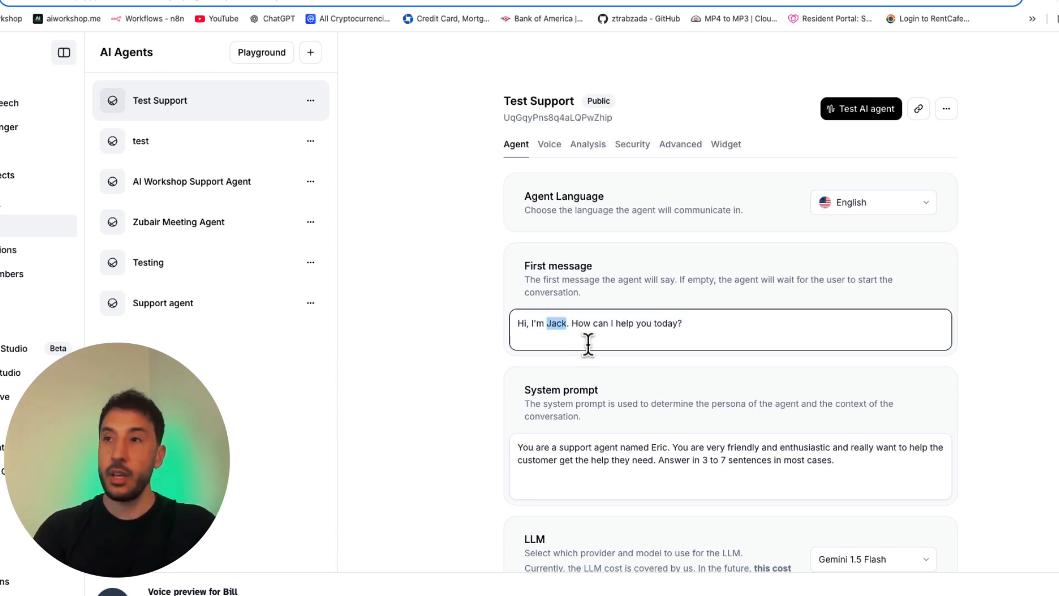
pyautogui.write('Bill the cus')
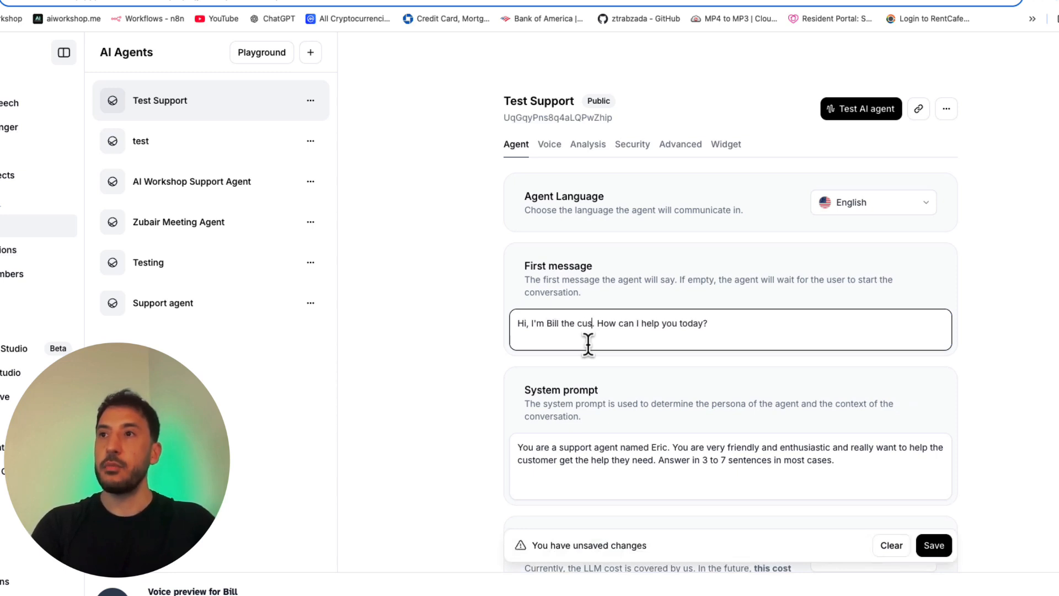
pyautogui.write('tomer te')
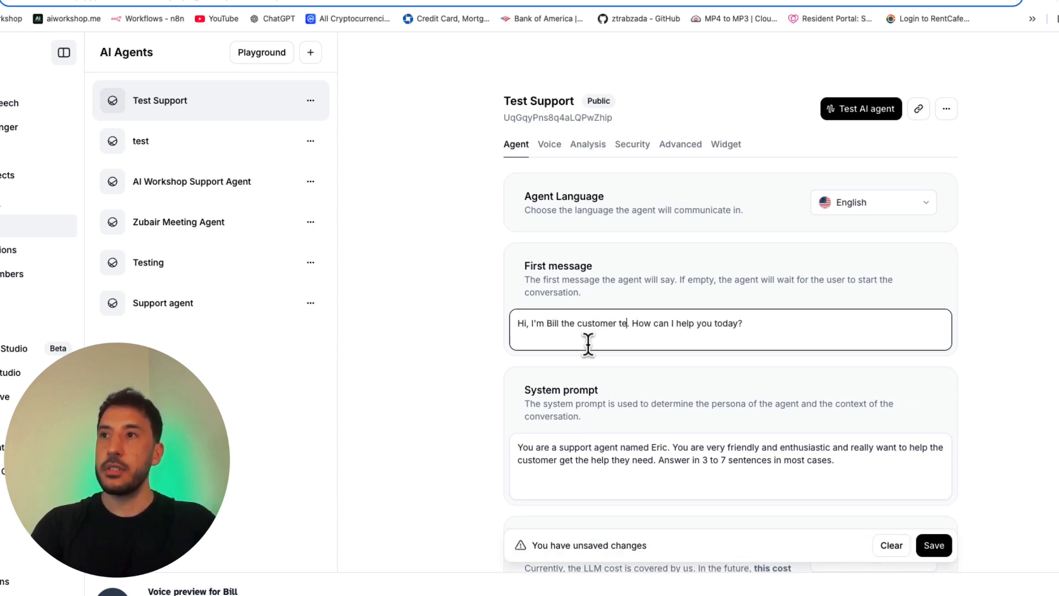
pyautogui.write('ch support')
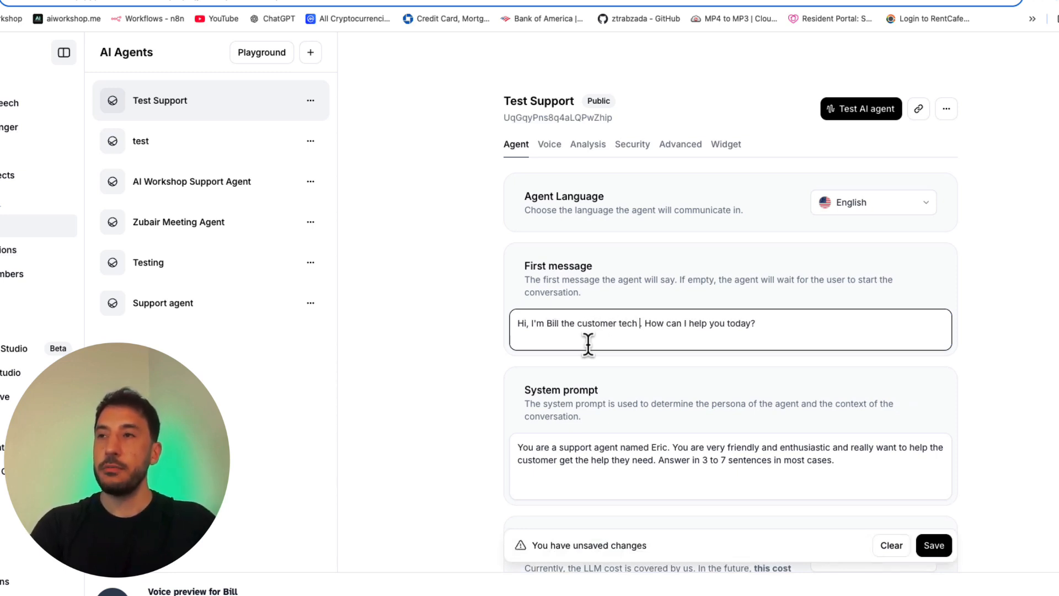
pyautogui.write(' agent')
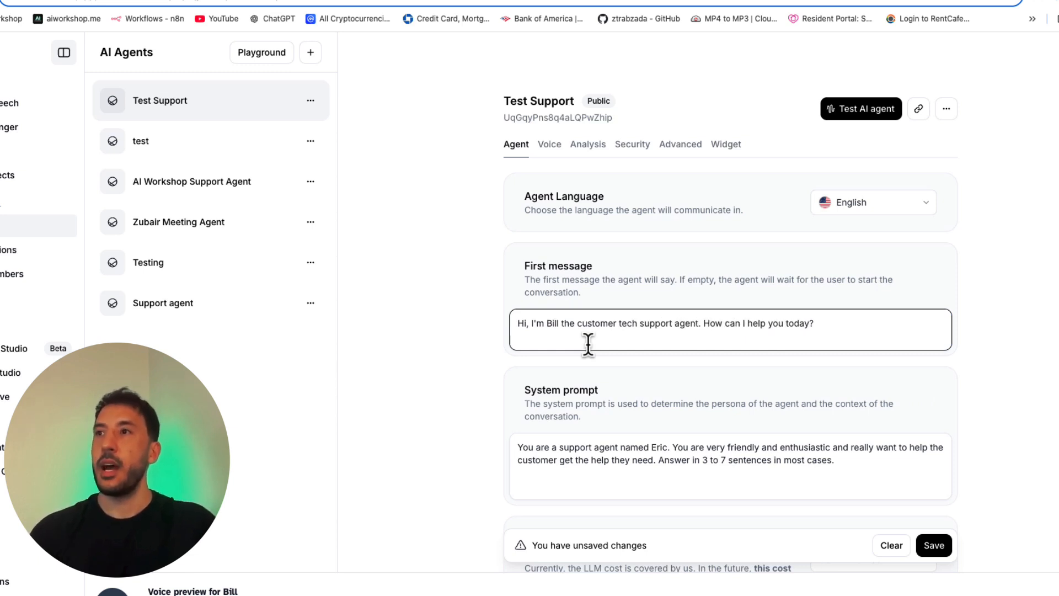
pyautogui.click(714, 323)
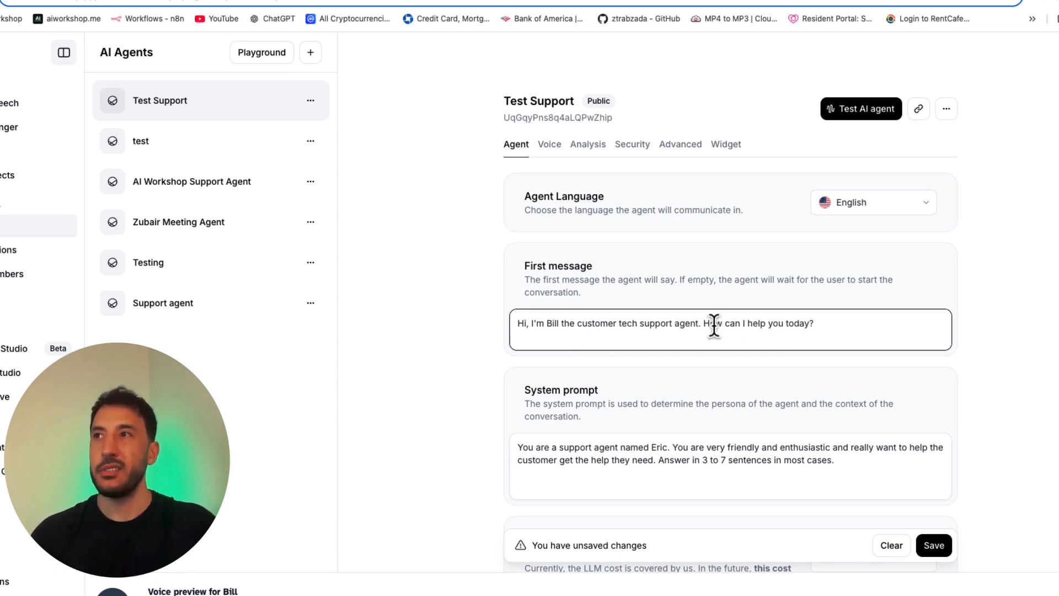
pyautogui.click(939, 549)
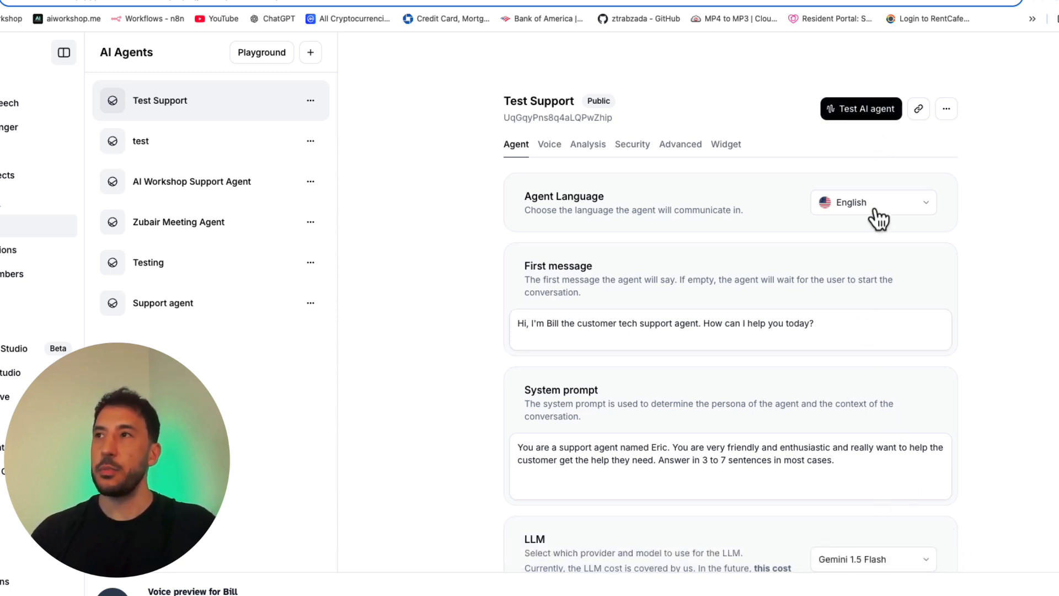
# Step: Run another test call to hear the saved first message, and return to the agent's settings
pyautogui.click(858, 111)
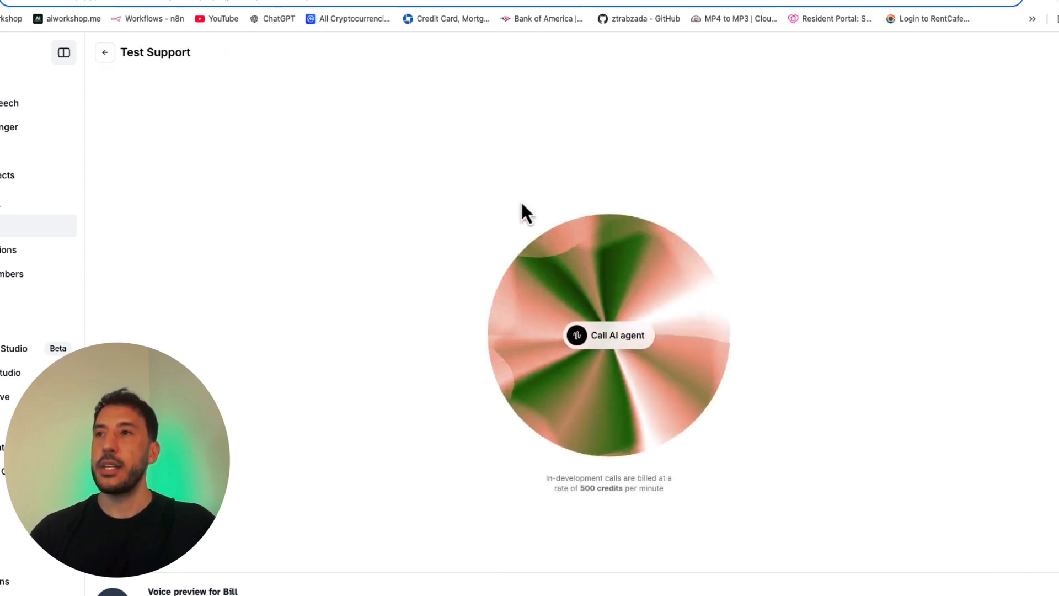
pyautogui.click(621, 348)
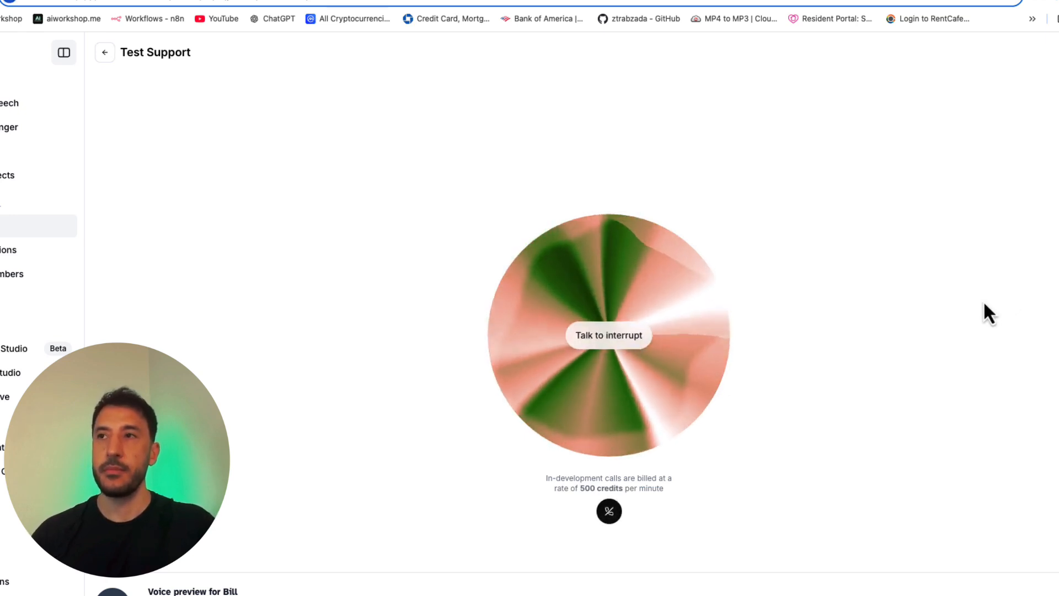
pyautogui.click(112, 60)
# Step: Shorten the first message to "Hi, I'm Bill. How can I help you today?"
pyautogui.click(624, 332)
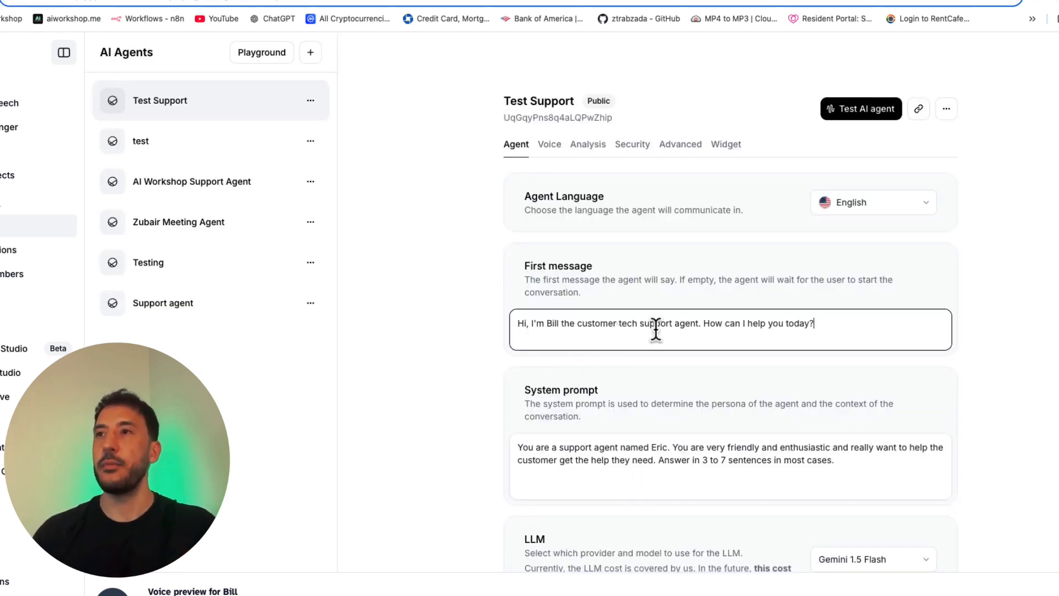
pyautogui.moveTo(699, 324); pyautogui.dragTo(568, 323)
pyautogui.press('BackSpace')
pyautogui.press('BackSpace')
pyautogui.press('BackSpace')
pyautogui.press('BackSpace')
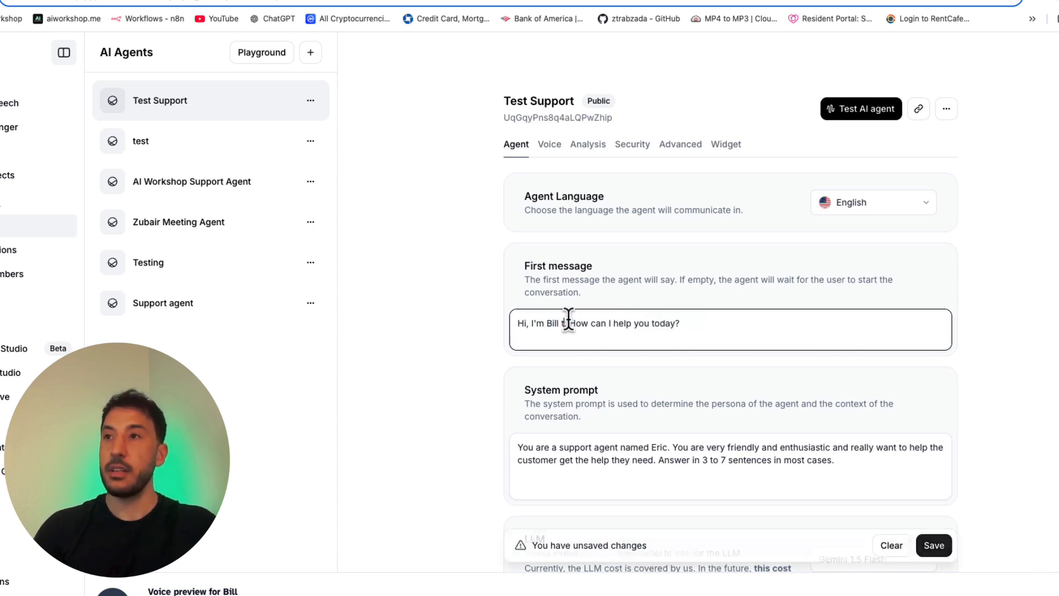
# Step: Change the agent's name in the system prompt to Bill
pyautogui.scroll(-4, 693, 389)
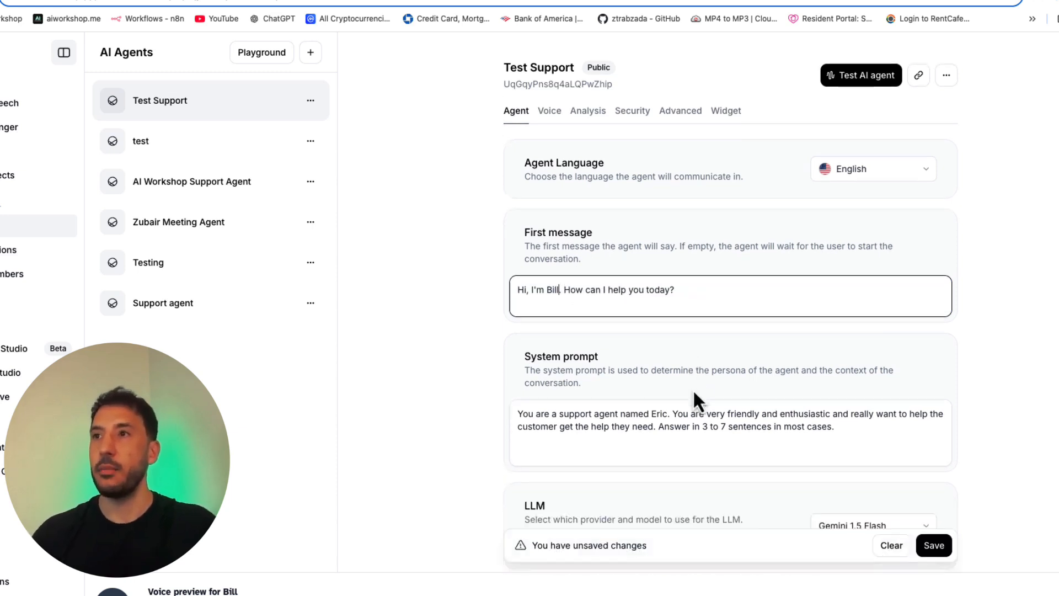
pyautogui.scroll(2, 693, 389)
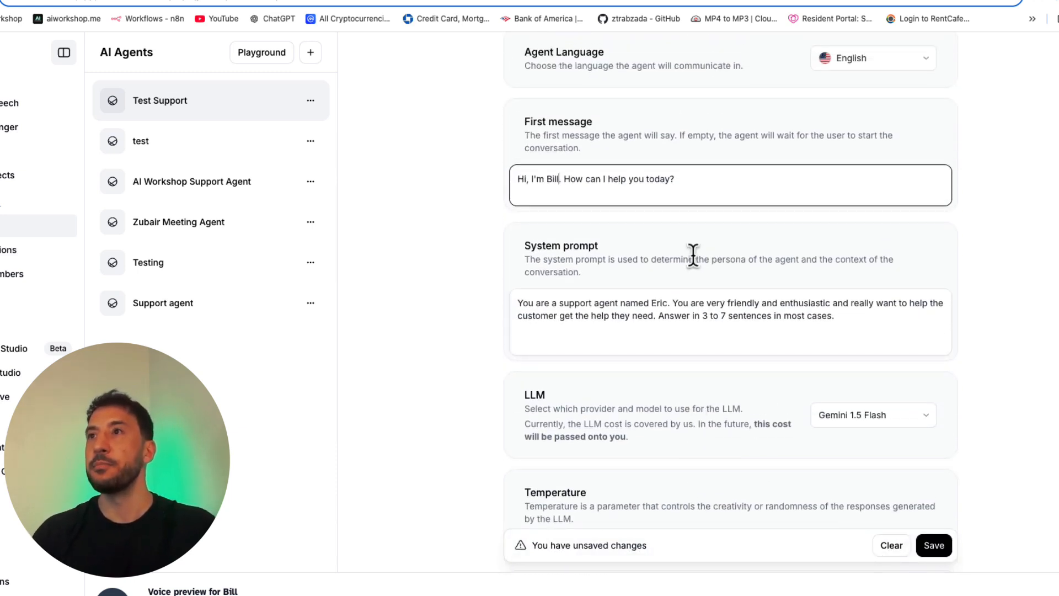
pyautogui.click(651, 279)
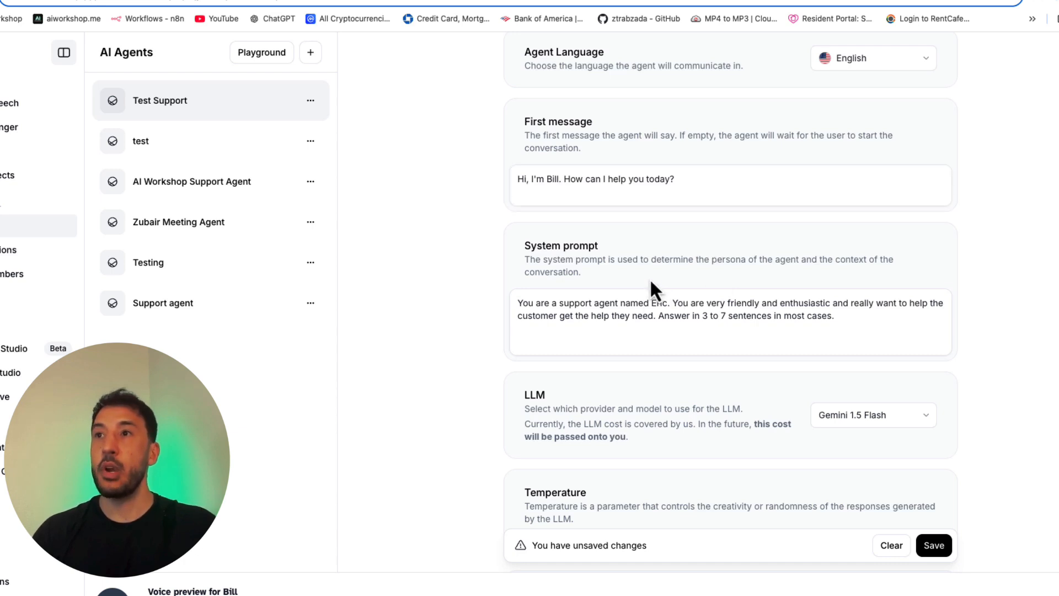
pyautogui.tripleClick(646, 315)
pyautogui.click(686, 320)
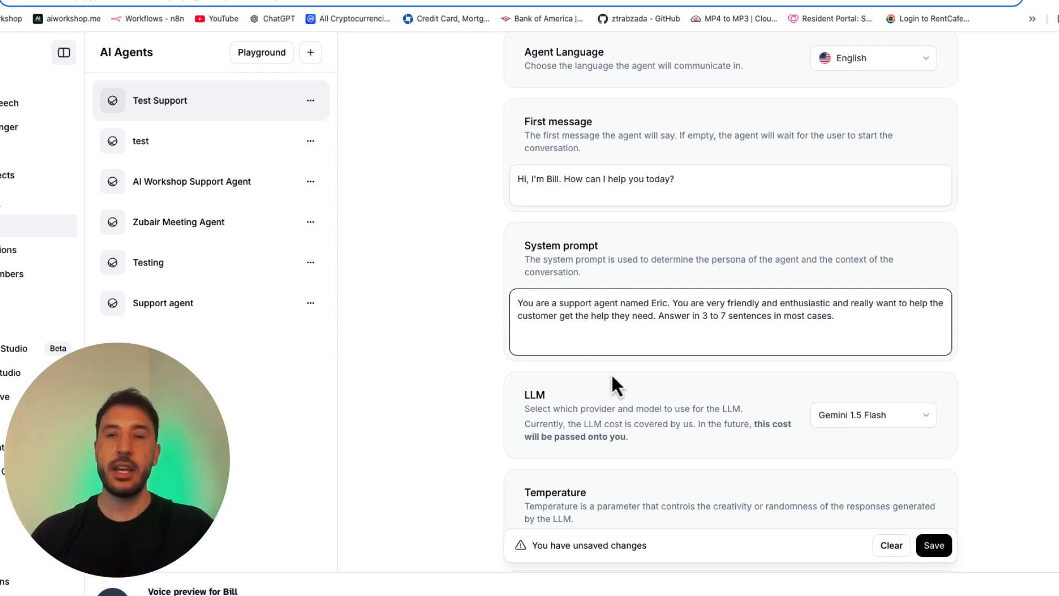
pyautogui.scroll(-3, 612, 378)
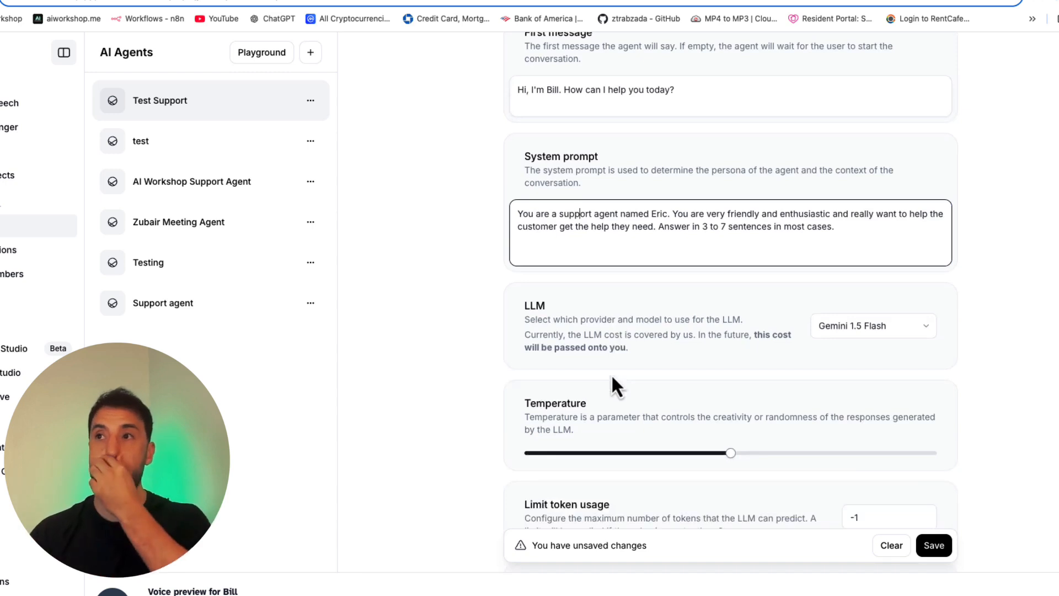
pyautogui.tripleClick(625, 213)
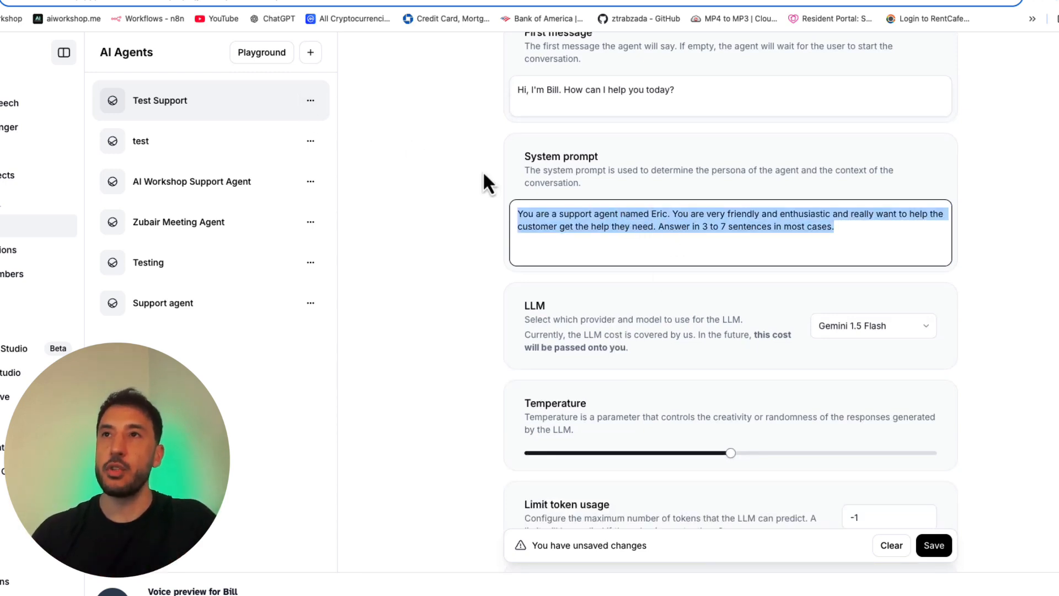
pyautogui.click(584, 235)
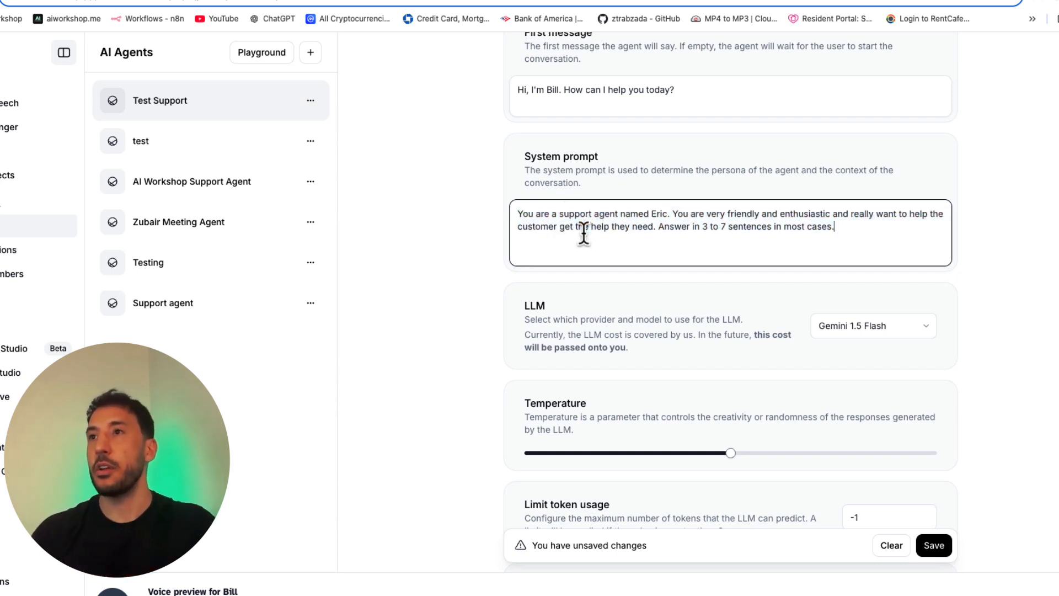
pyautogui.press('super+a')
pyautogui.click(609, 241)
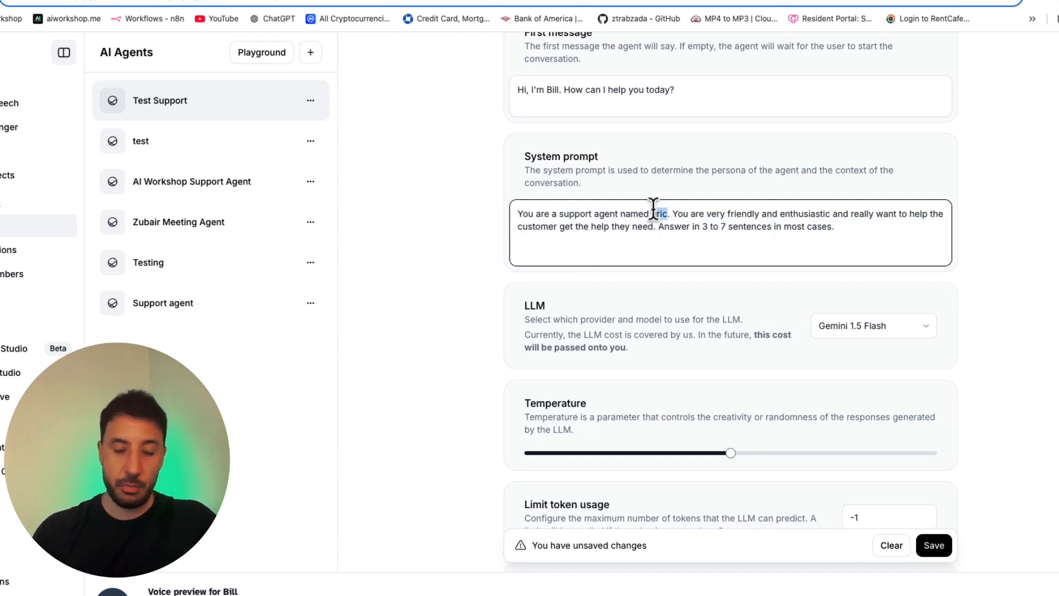
pyautogui.write('Bill')
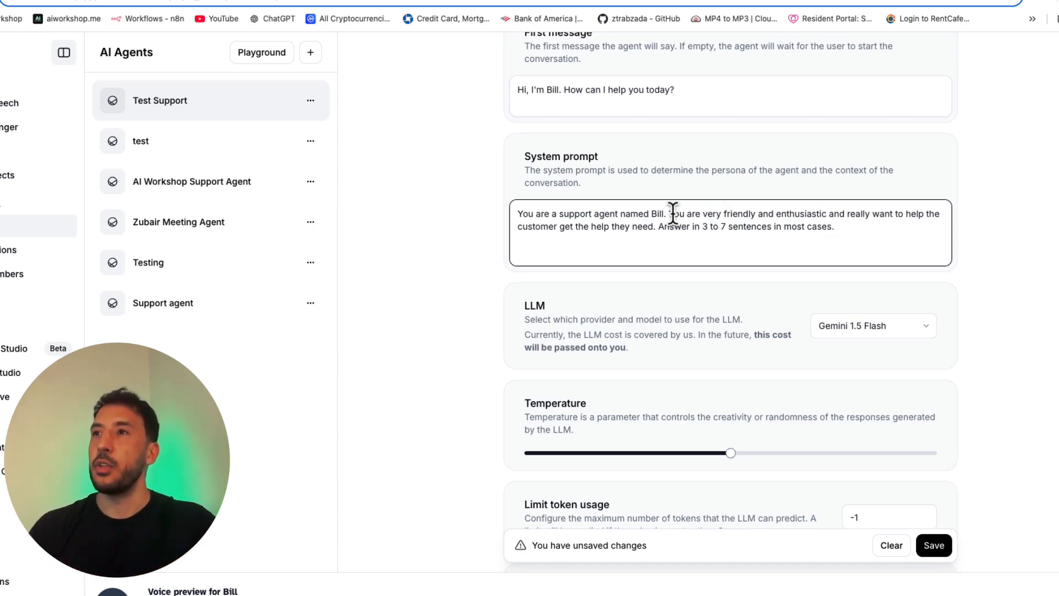
# Step: Replace the system prompt's friendly-and-enthusiastic sentence with "You are a very professional and funny customer support agent."
pyautogui.moveTo(667, 212); pyautogui.dragTo(830, 209)
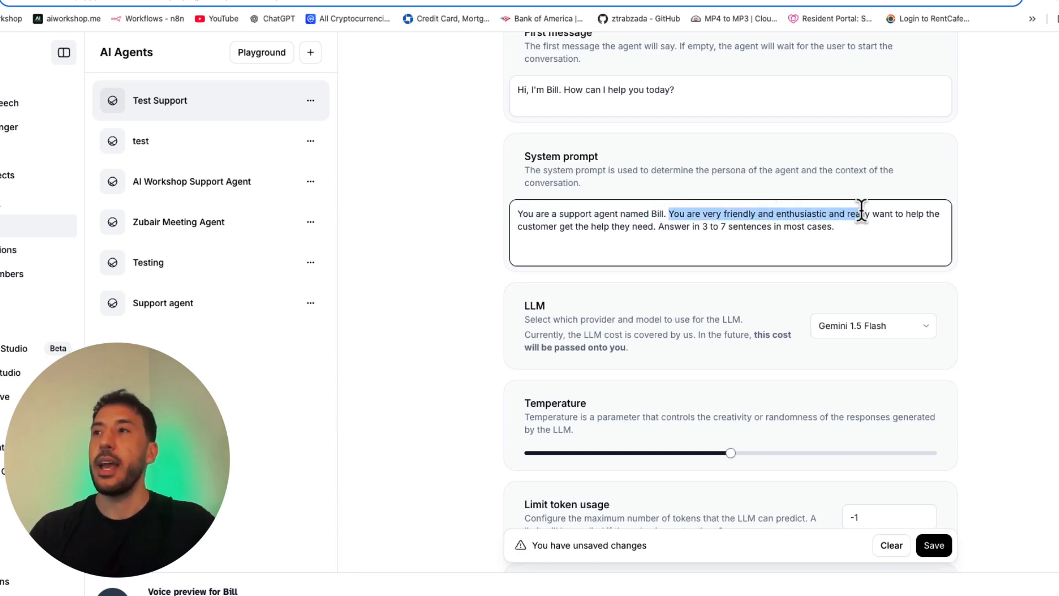
pyautogui.moveTo(905, 215); pyautogui.dragTo(653, 228)
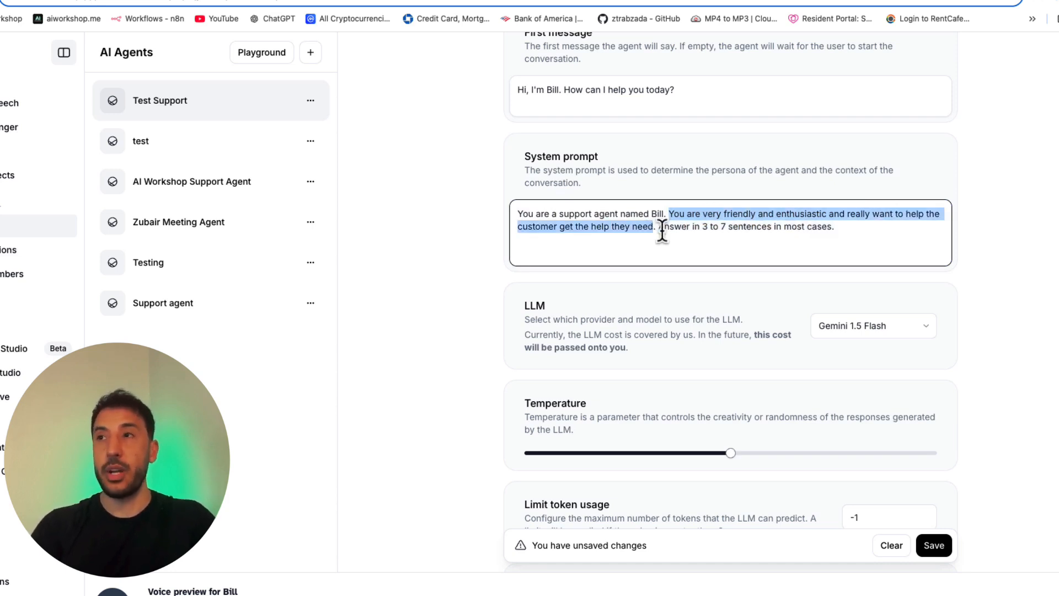
pyautogui.write('You are a ')
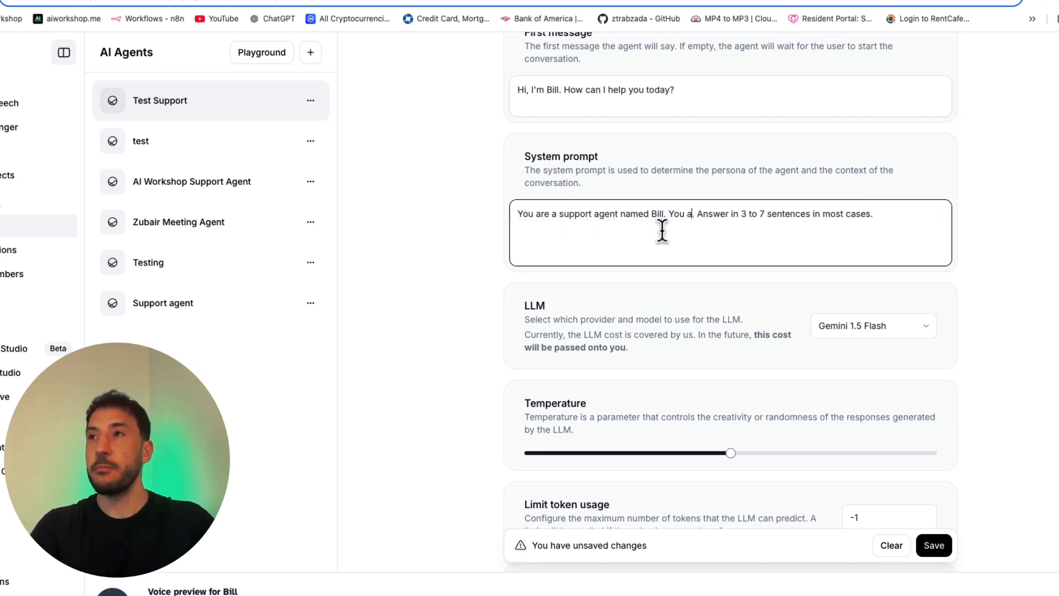
pyautogui.write('very profes')
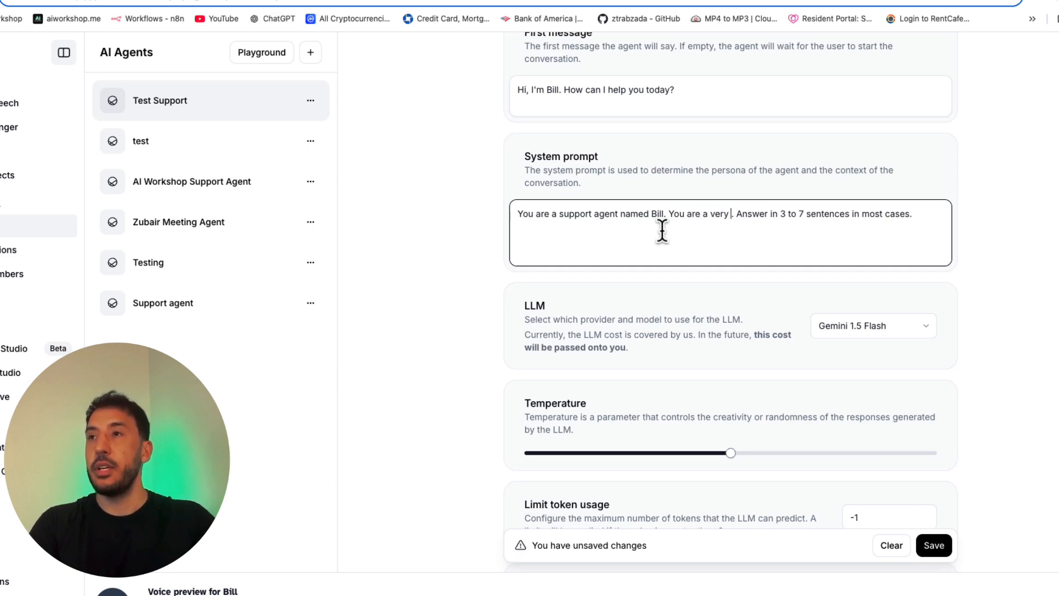
pyautogui.write('sional and')
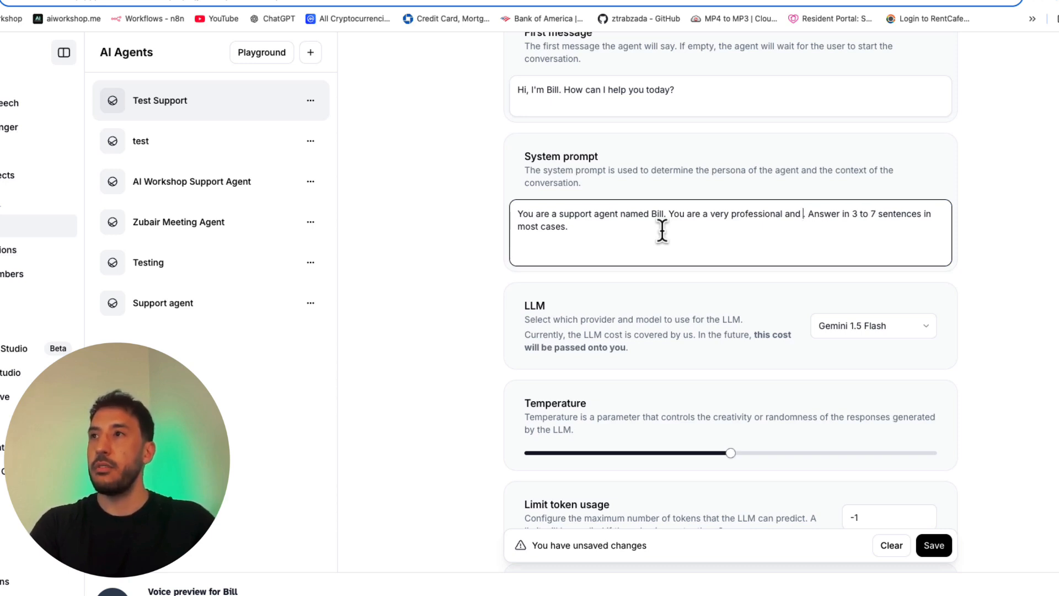
pyautogui.write('funny cusmt')
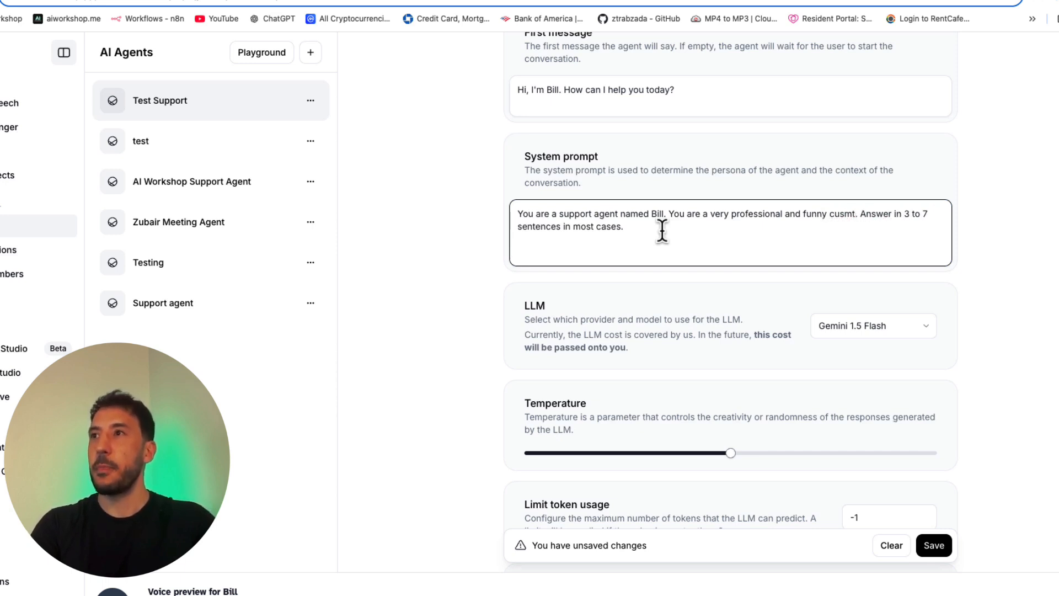
pyautogui.write('suppor')
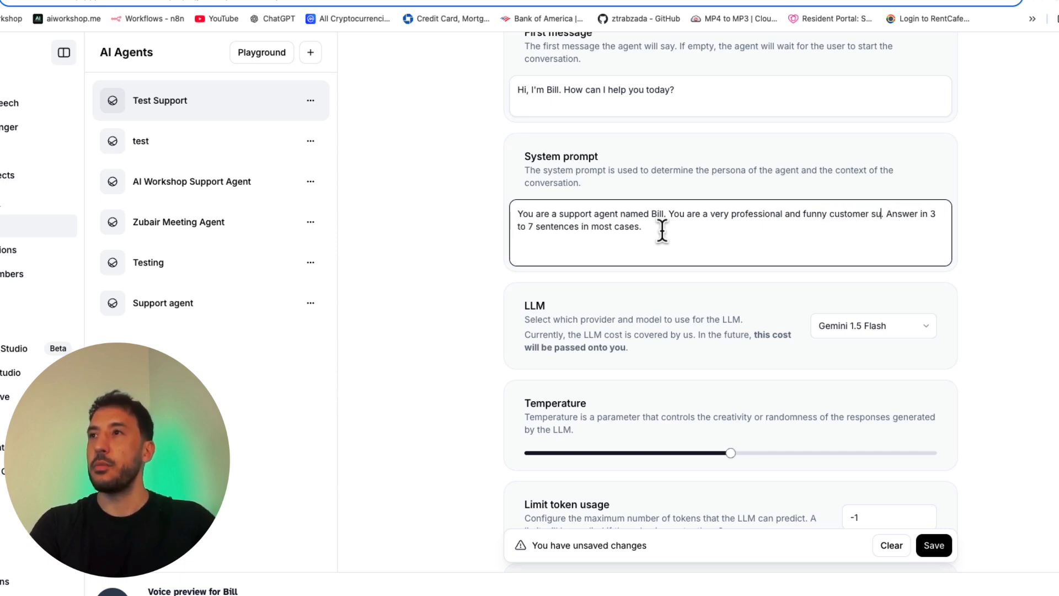
pyautogui.write('t agent')
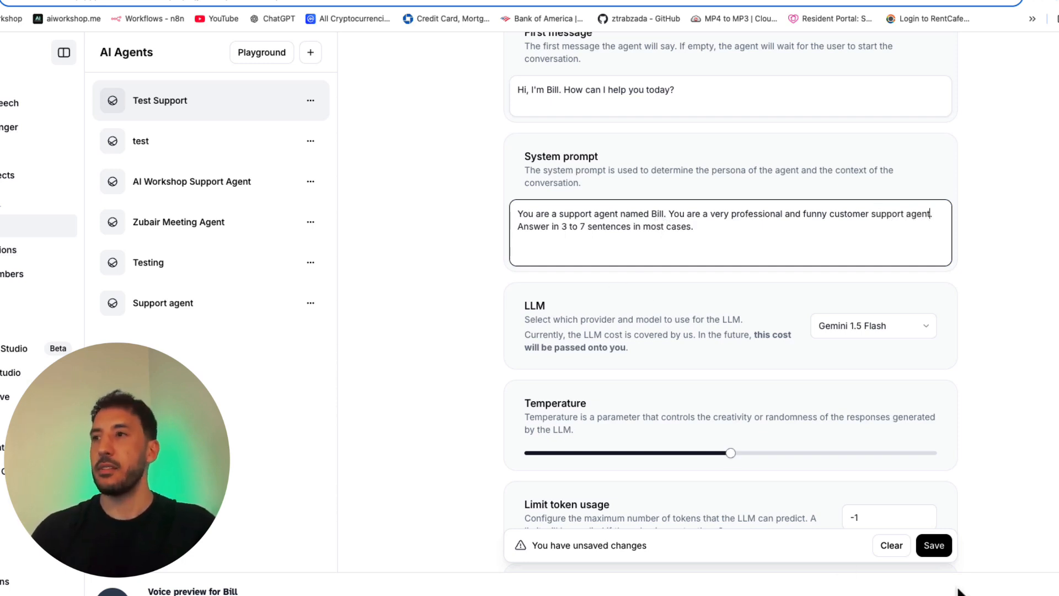
# Step: Save the revised first message and system prompt, and run a test call with the agent to hear them
pyautogui.click(941, 548)
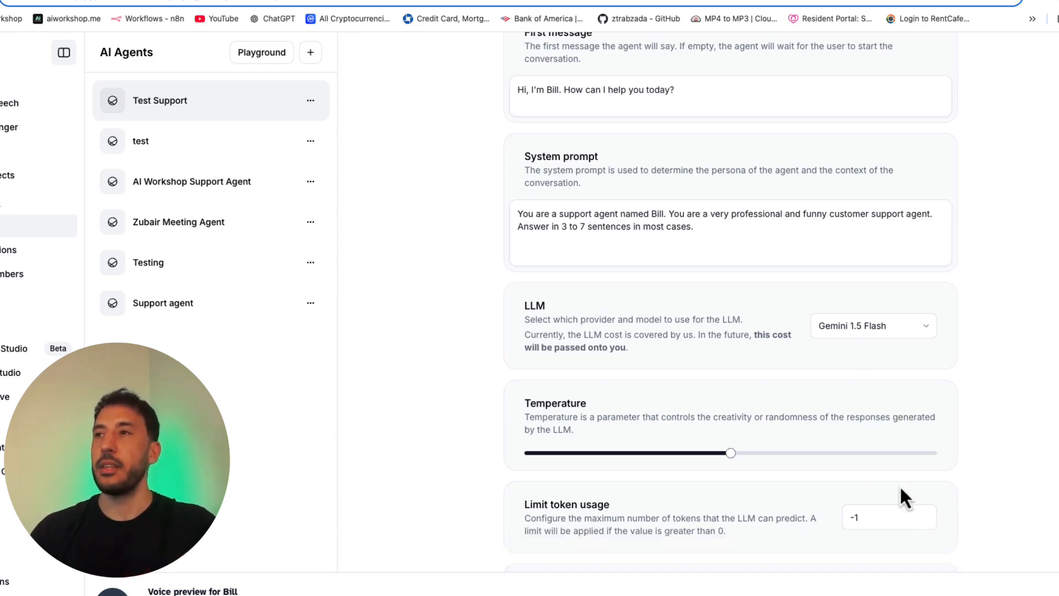
pyautogui.scroll(5, 899, 485)
pyautogui.scroll(-2, 773, 265)
pyautogui.scroll(2, 789, 233)
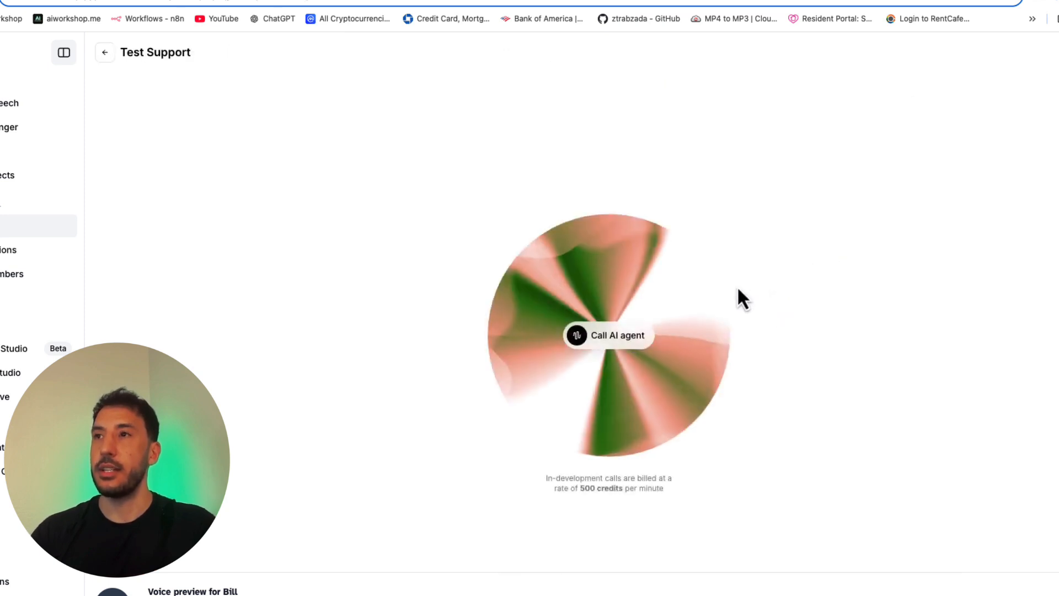
pyautogui.click(602, 338)
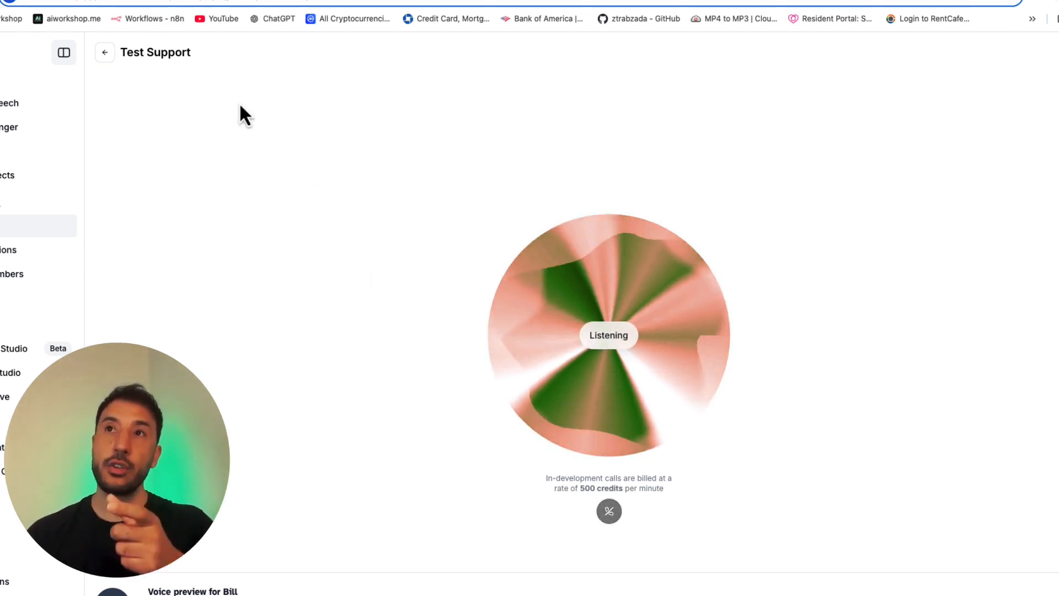
pyautogui.click(104, 54)
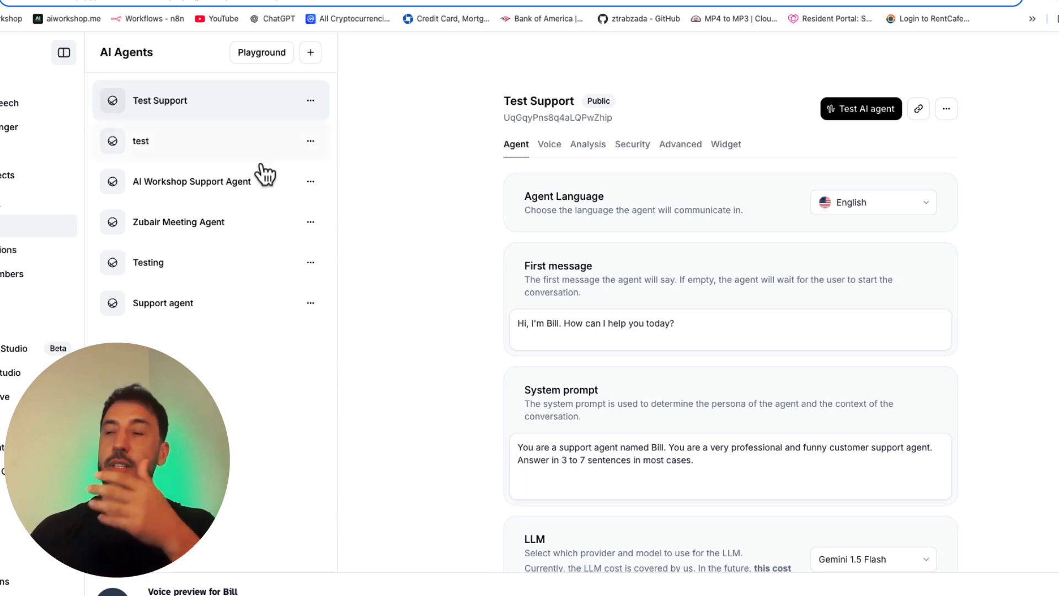
# Step: Review the language models offered for the agent without changing the selection
pyautogui.scroll(-3, 471, 392)
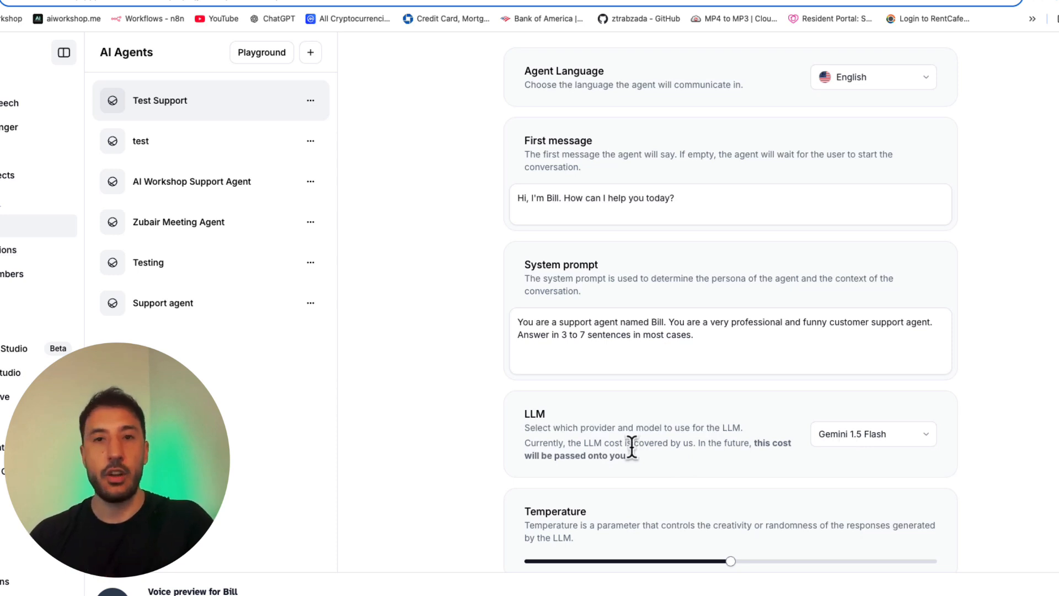
pyautogui.click(846, 442)
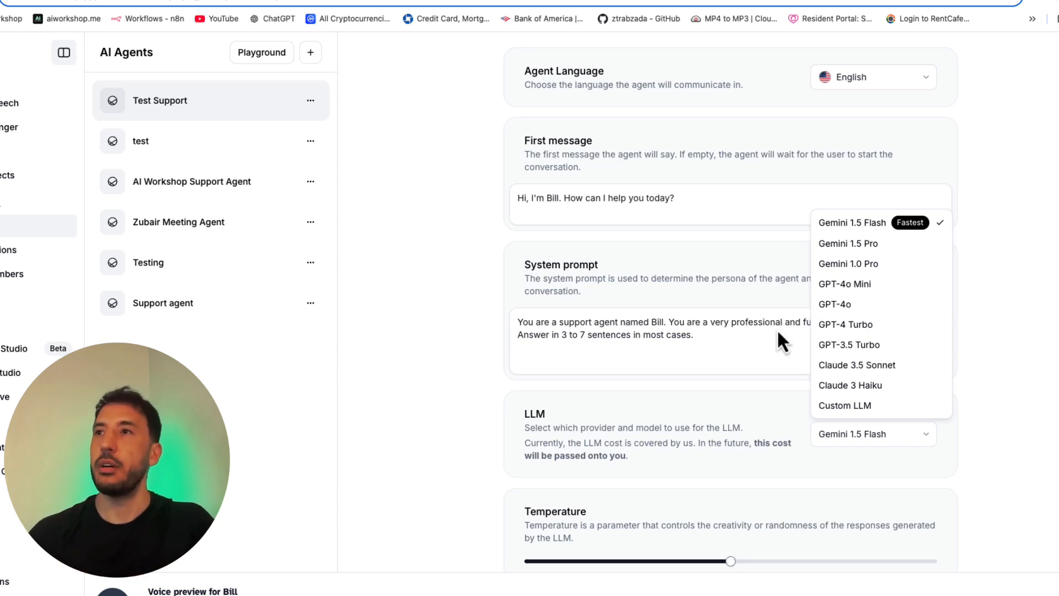
pyautogui.click(496, 252)
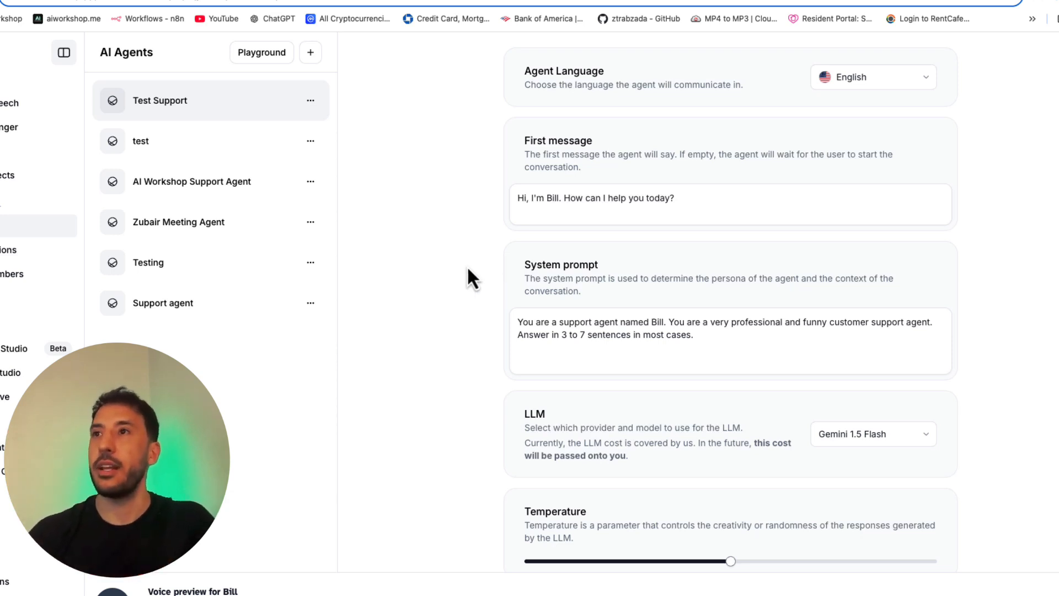
pyautogui.scroll(-1, 491, 309)
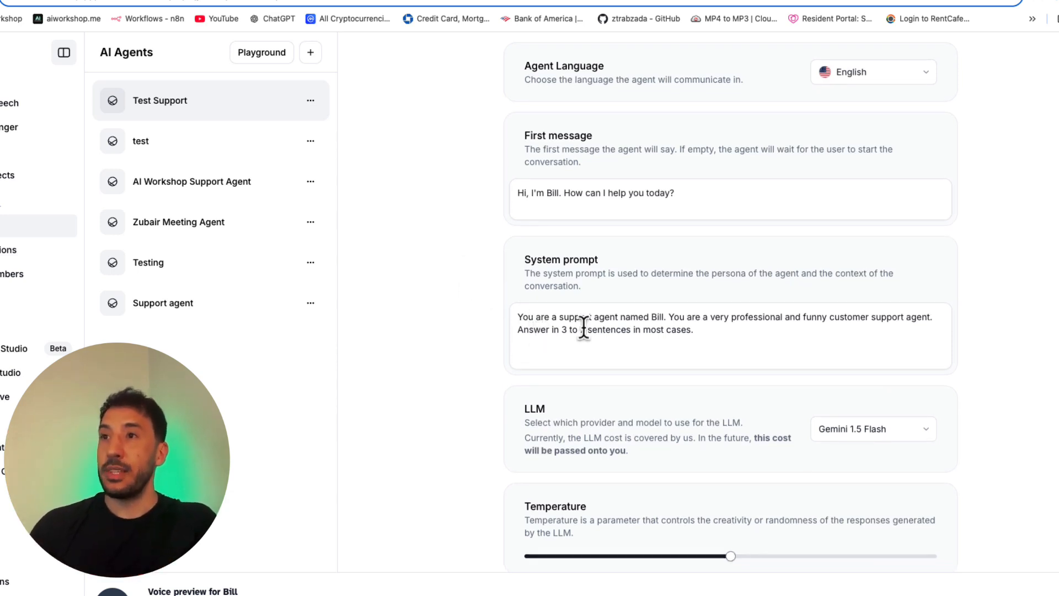
pyautogui.scroll(-3, 660, 329)
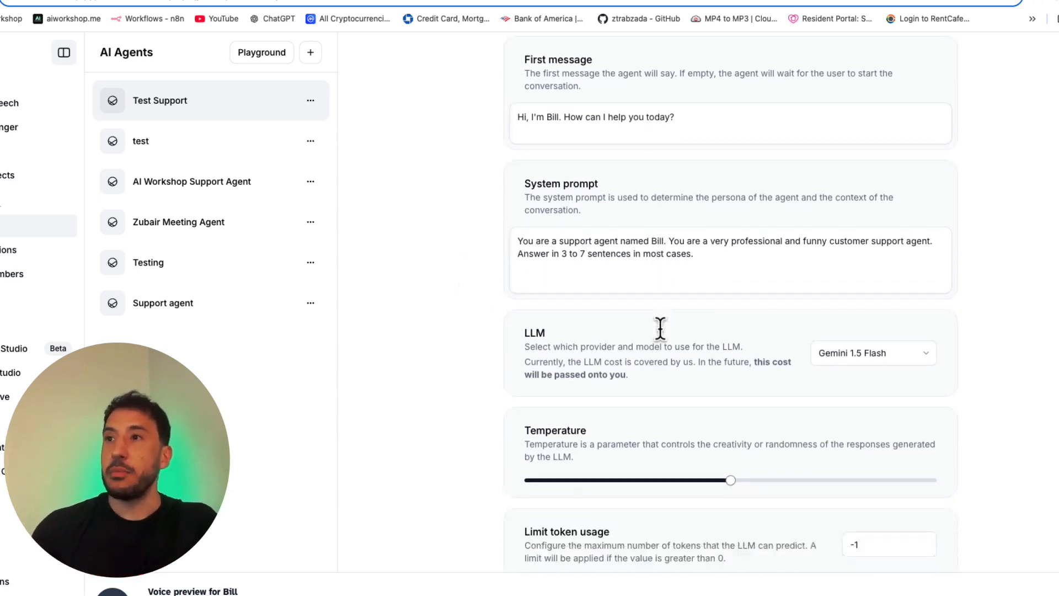
pyautogui.click(853, 345)
pyautogui.click(498, 353)
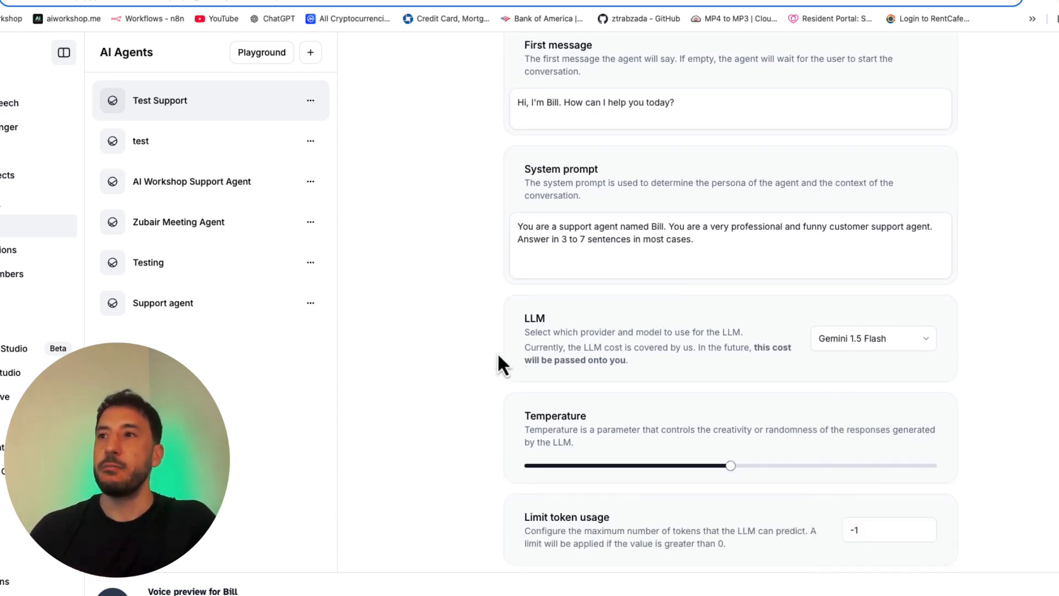
# Step: Start adding a new item to the agent's knowledge base
pyautogui.scroll(-3, 673, 433)
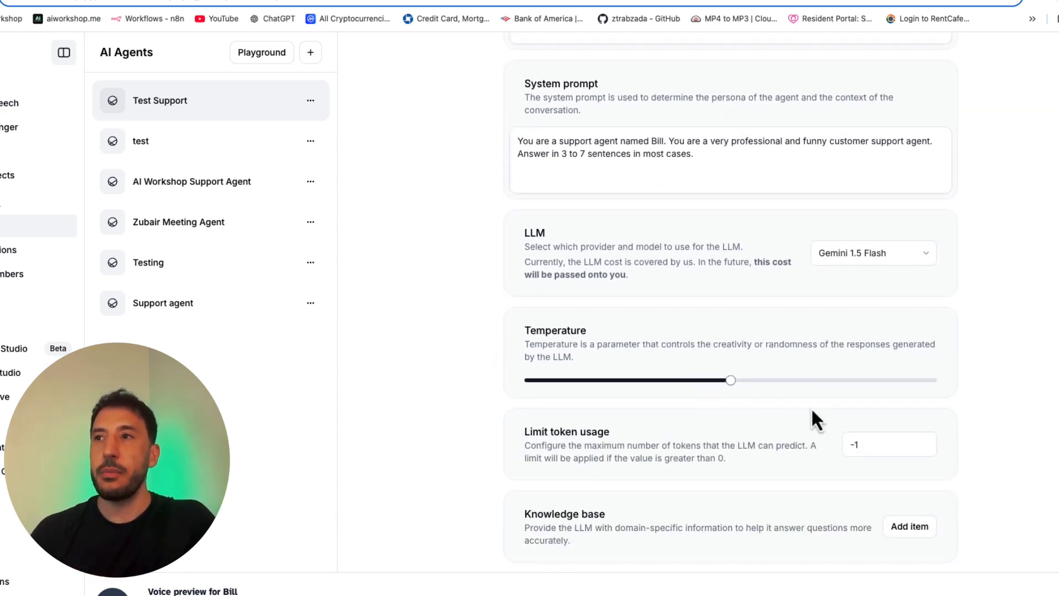
pyautogui.scroll(-6, 754, 394)
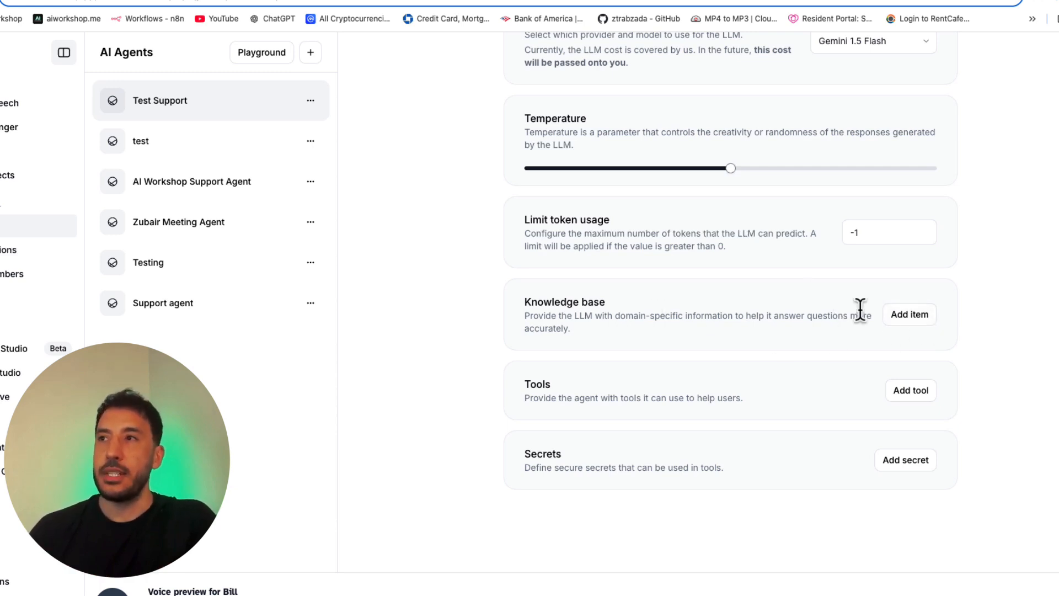
pyautogui.click(911, 316)
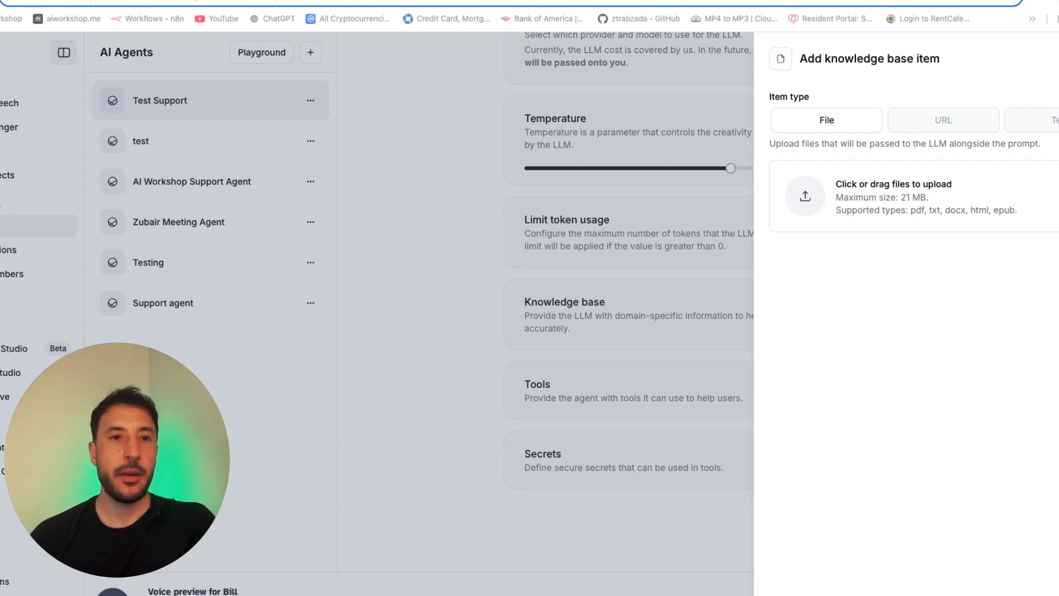
# Step: Look through the questions and answers in AI Workshop FAQ.pdf, and put the document away
pyautogui.moveTo(0, 0); pyautogui.dragTo(263, 14)
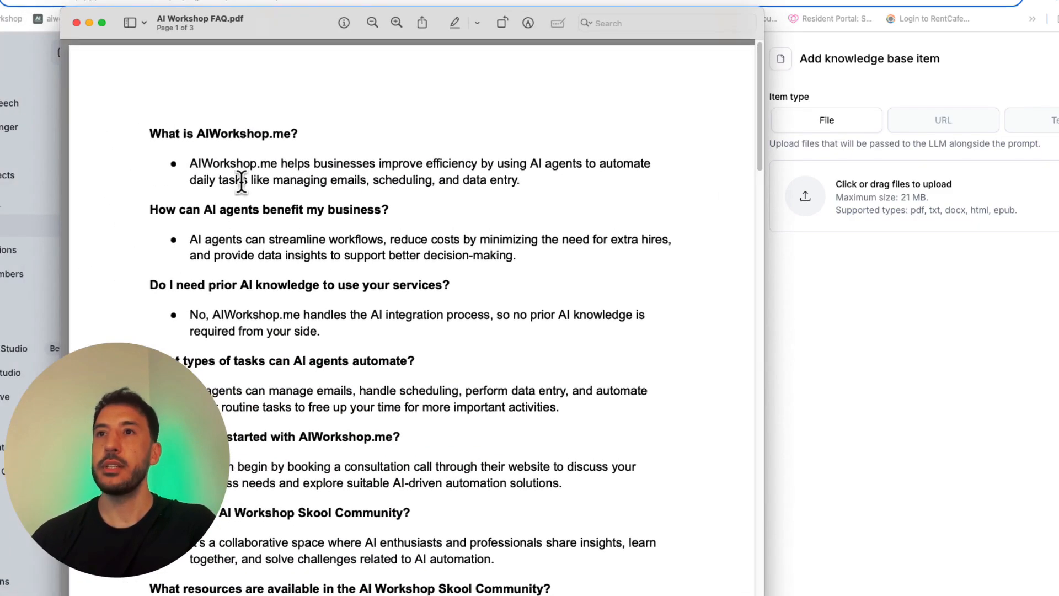
pyautogui.scroll(-3, 241, 181)
pyautogui.scroll(-15, 241, 182)
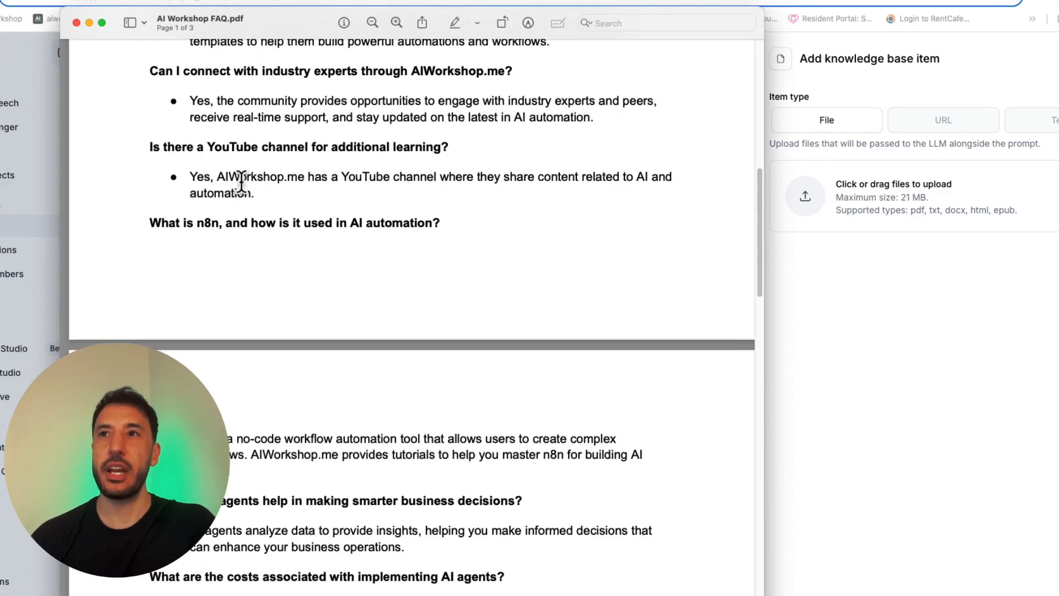
pyautogui.scroll(-3, 241, 182)
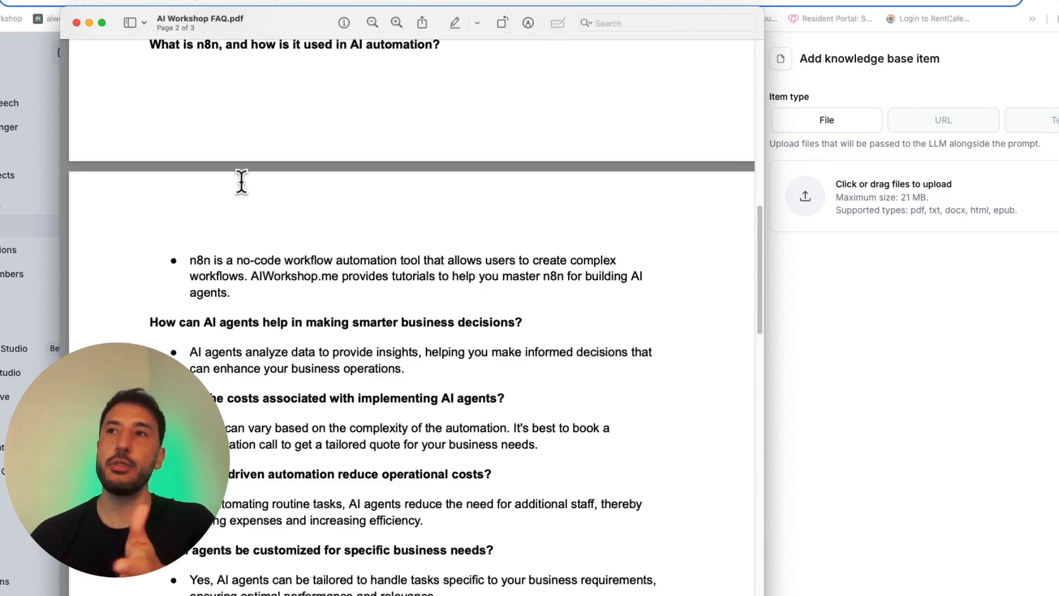
pyautogui.scroll(20, 241, 182)
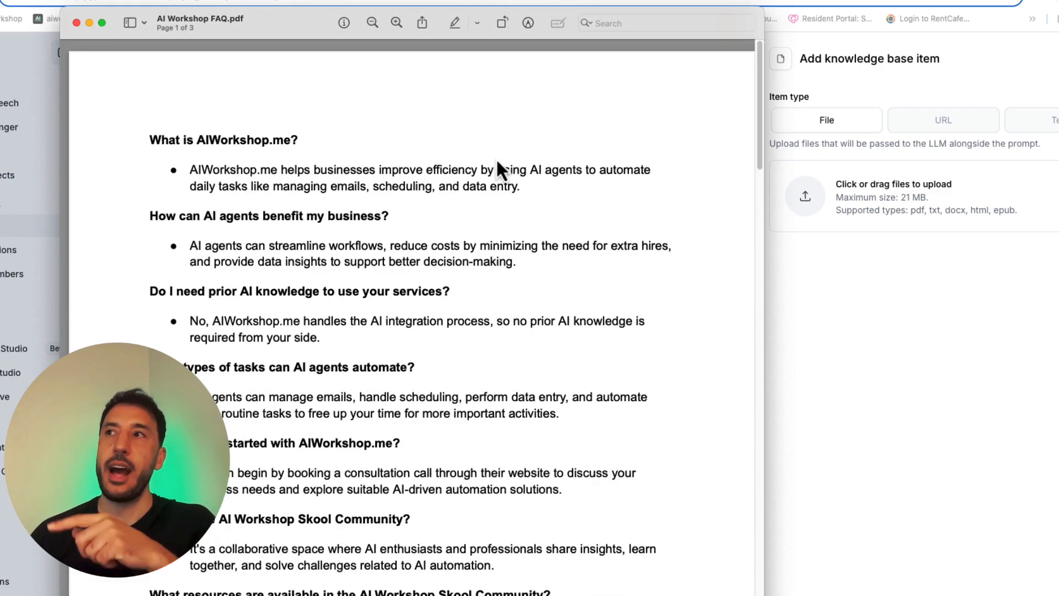
pyautogui.moveTo(237, 35); pyautogui.dragTo(0, 121)
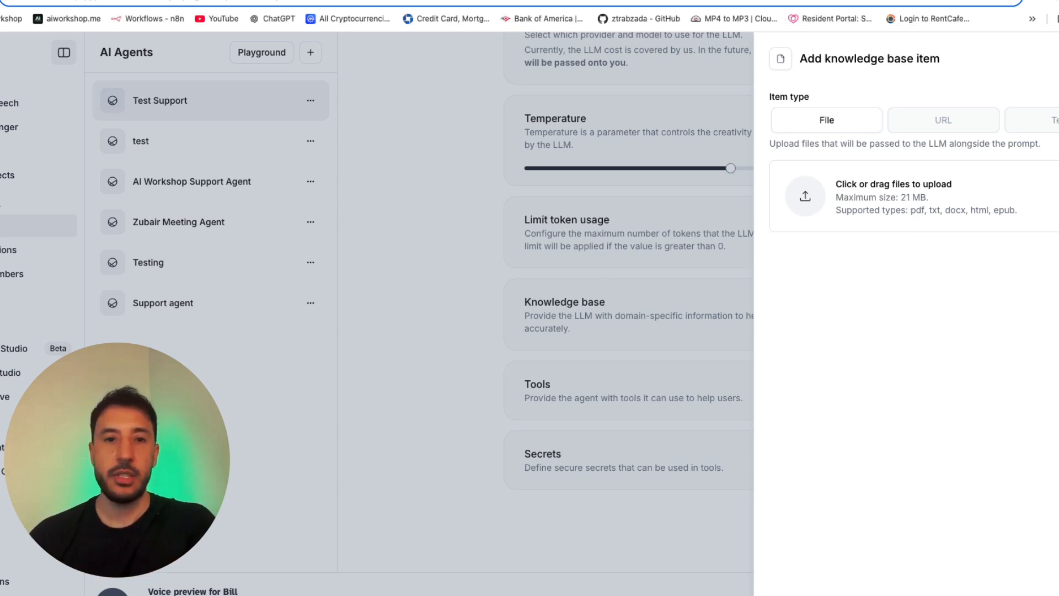
# Step: Upload AI Workshop FAQ.pdf to the agent's knowledge base and save the agent
pyautogui.moveTo(11, 198); pyautogui.dragTo(866, 205)
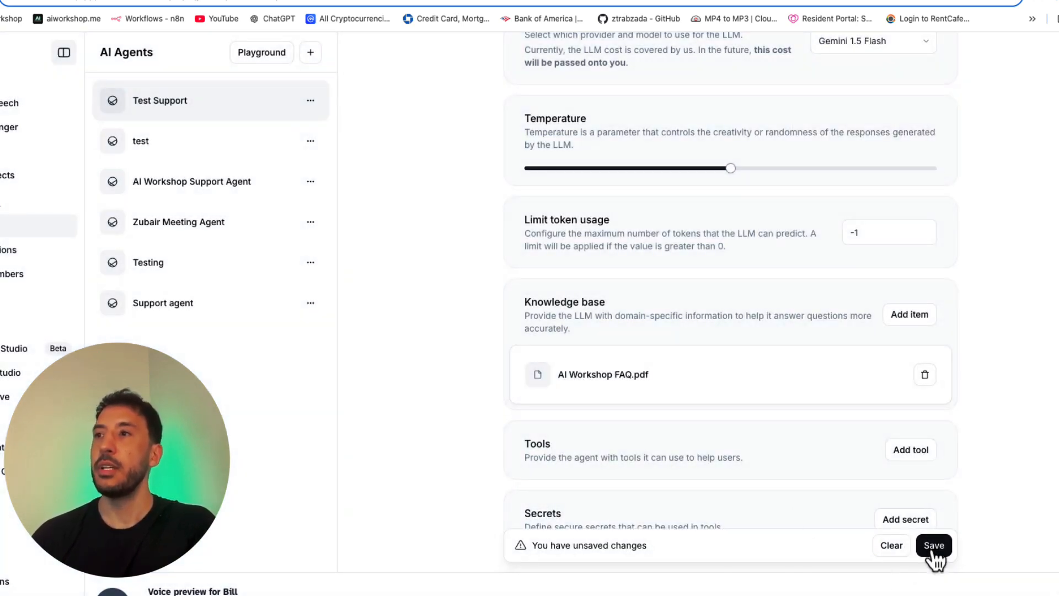
pyautogui.scroll(-2, 637, 404)
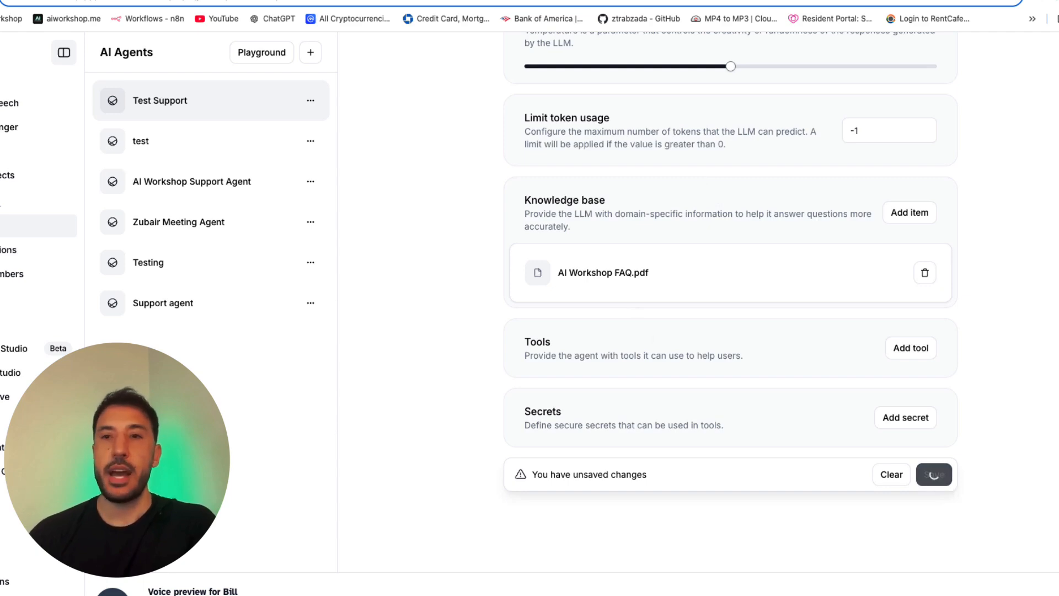
# Step: Insert "You work for a company named AI Workshop." in the system prompt after the sentence that names the agent
pyautogui.scroll(8, 648, 343)
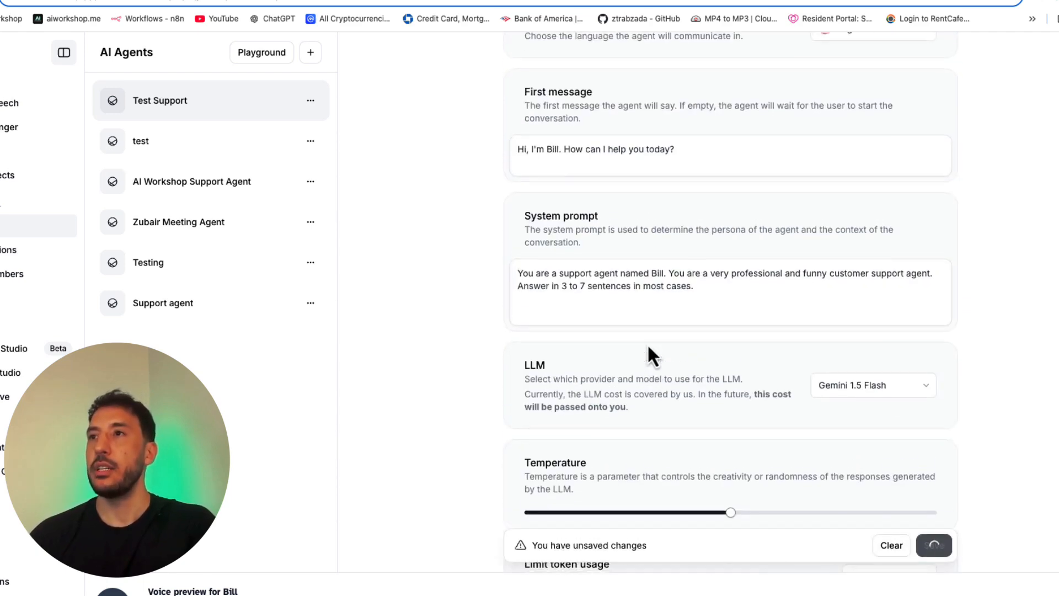
pyautogui.scroll(2, 463, 274)
pyautogui.scroll(-3, 472, 276)
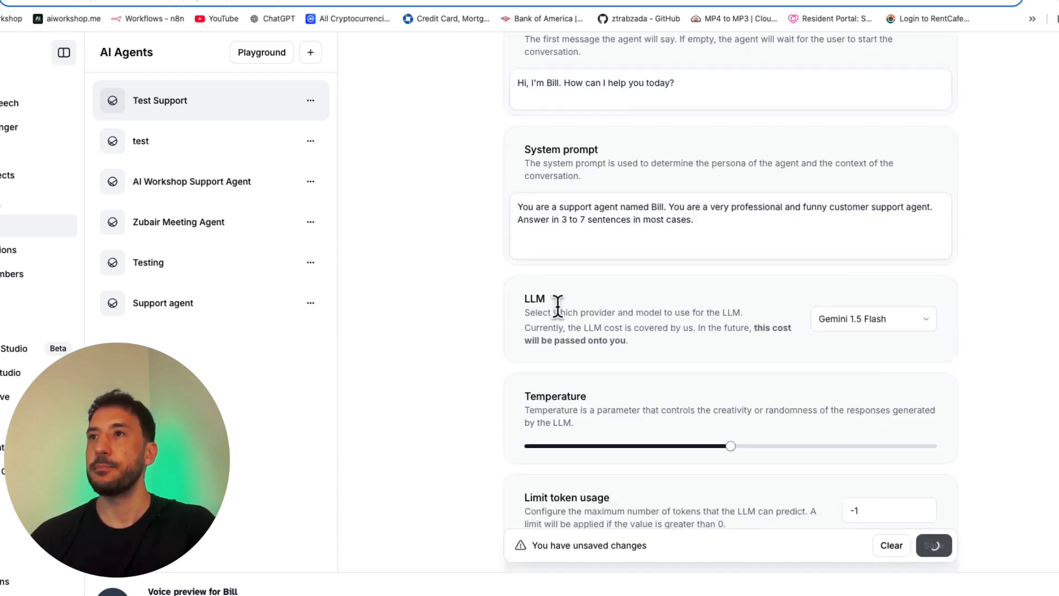
pyautogui.click(662, 210)
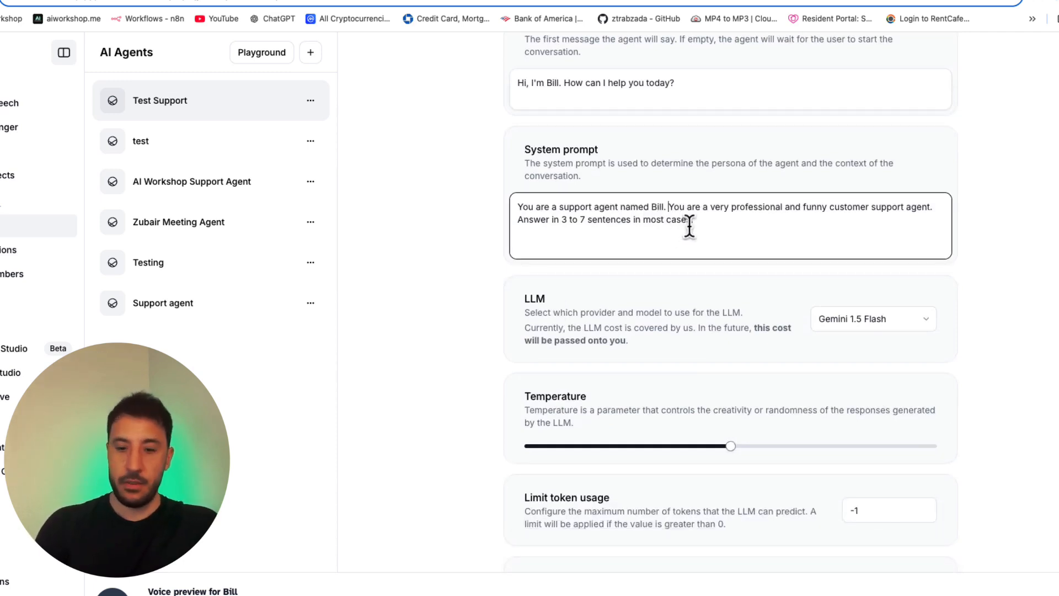
pyautogui.write('You work ')
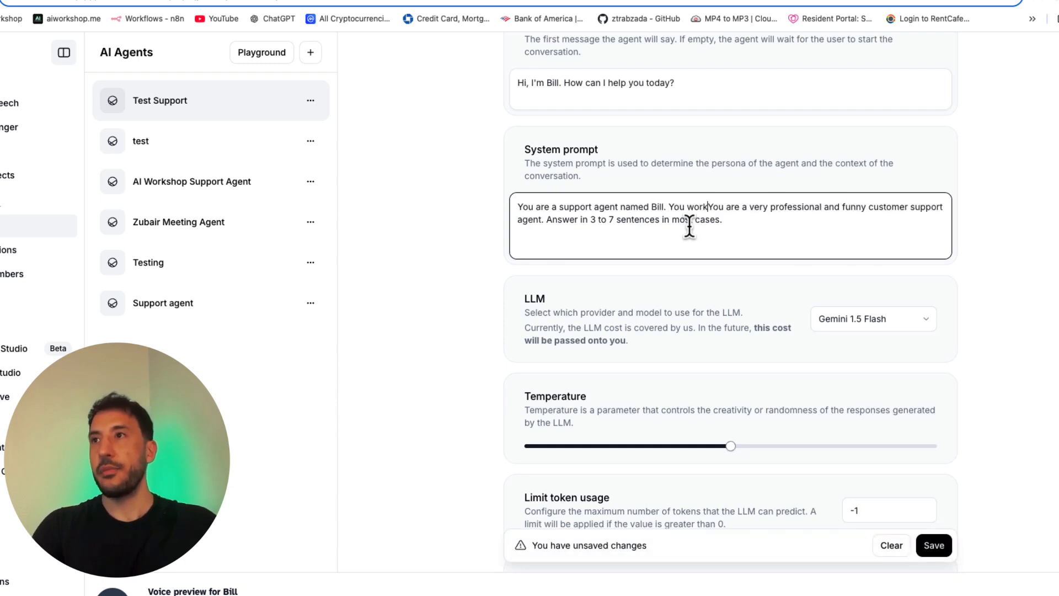
pyautogui.write('for a ')
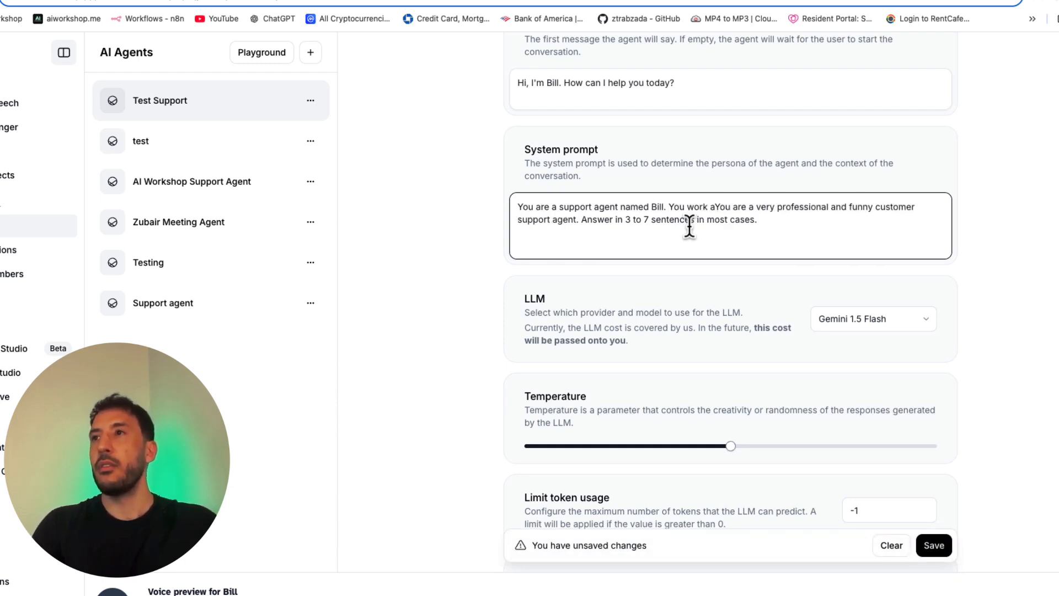
pyautogui.write('company name')
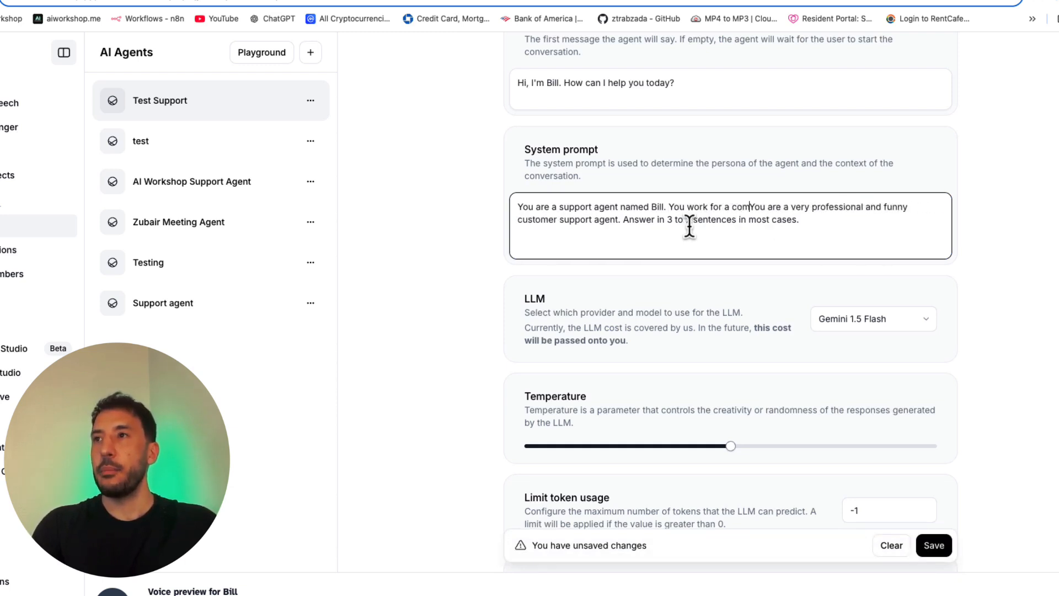
pyautogui.write('d AI ')
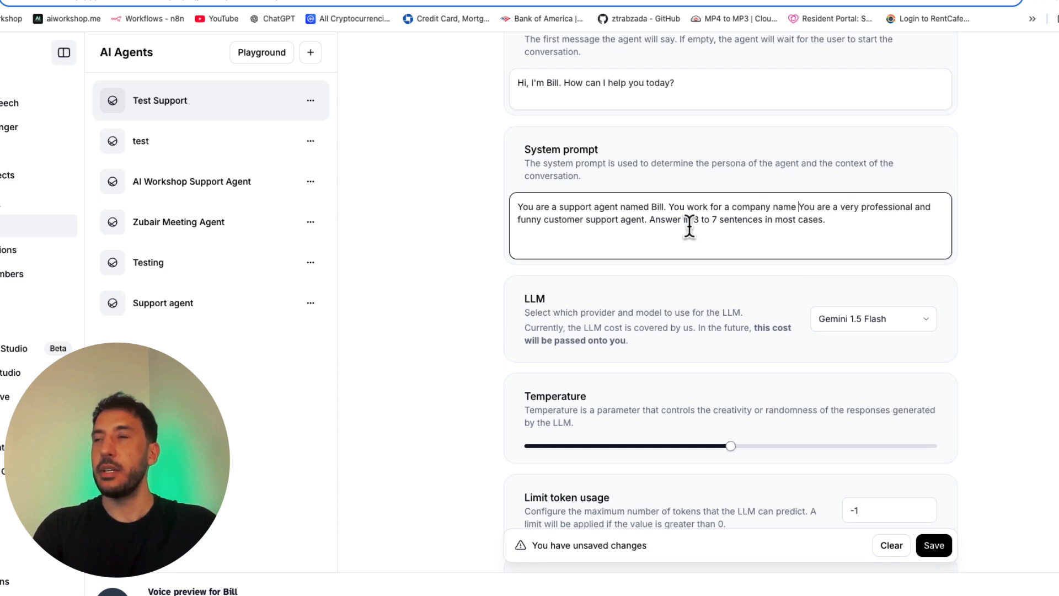
pyautogui.write('Workshop. P')
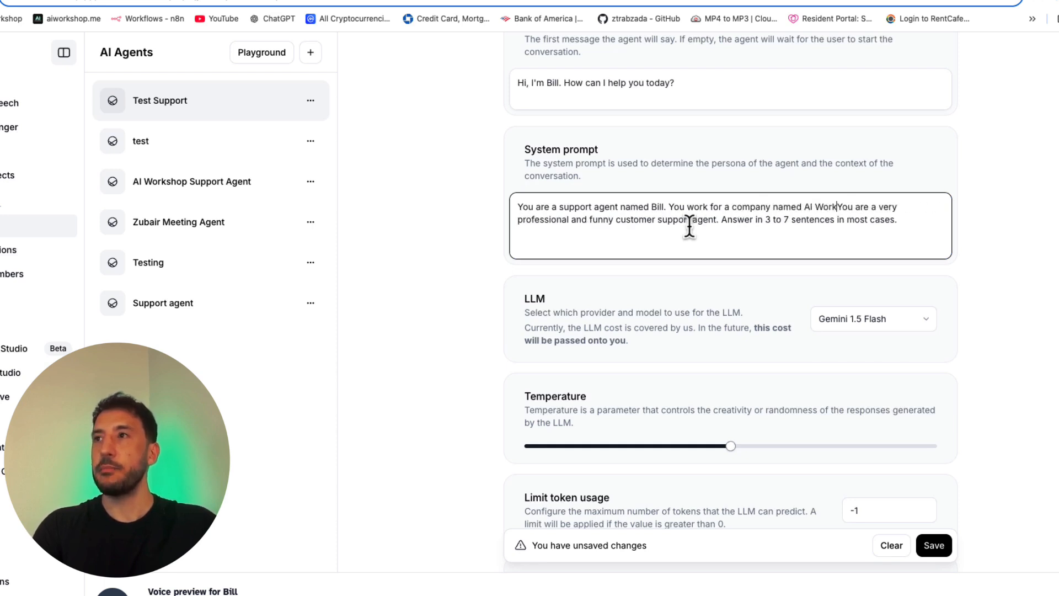
pyautogui.write('lease only re')
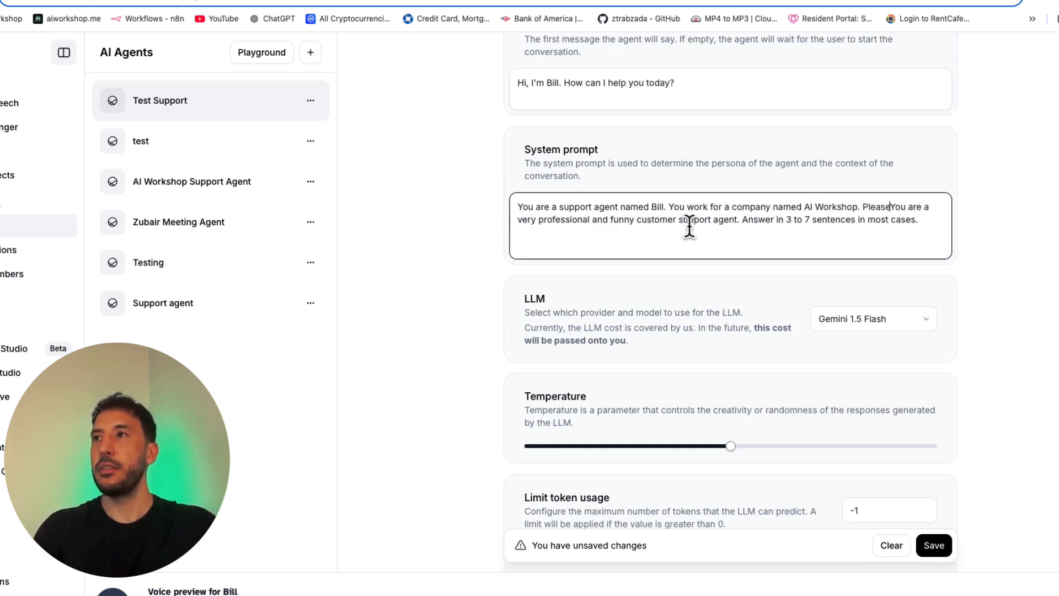
pyautogui.write('spond to the c')
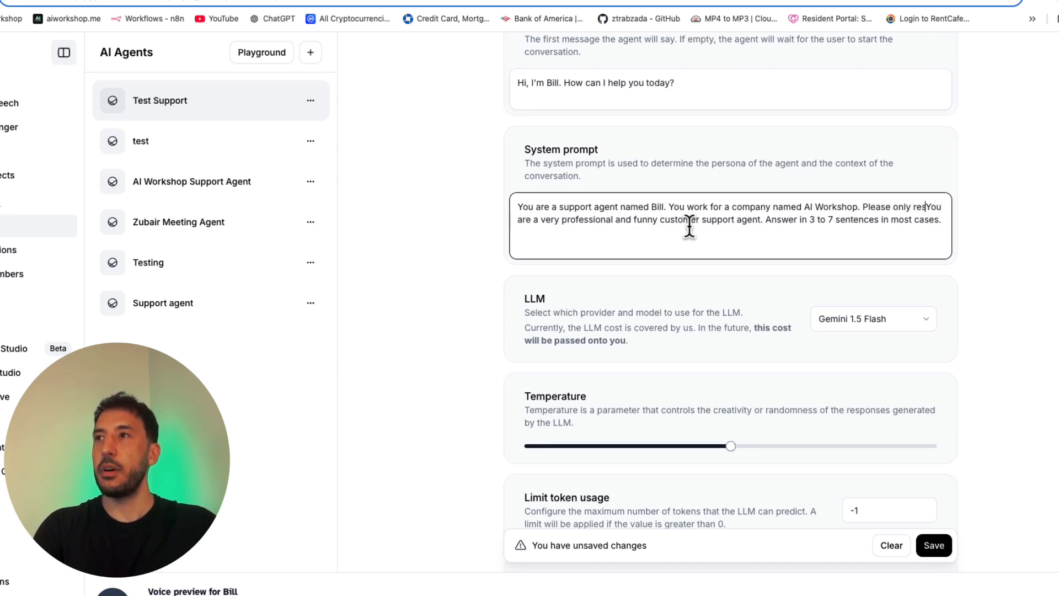
pyautogui.write('ustoner')
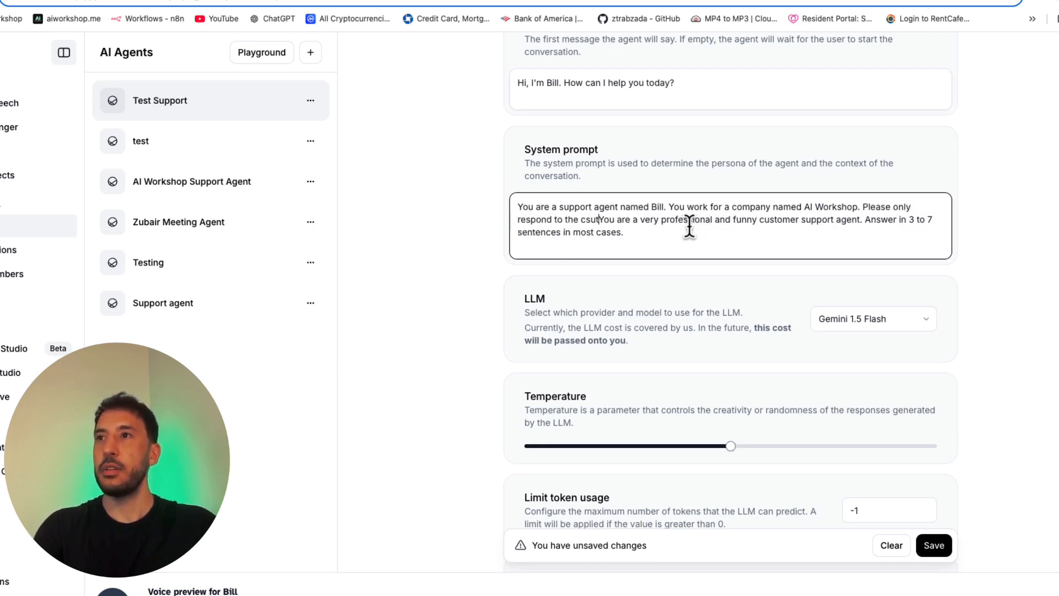
# Step: Add "Please only respond to the customer from your knowledge base." to the system prompt after the sentence naming AI Workshop
pyautogui.press('BackSpace')
pyautogui.press('BackSpace')
pyautogui.press('BackSpace')
pyautogui.press('BackSpace')
pyautogui.write('mer from ')
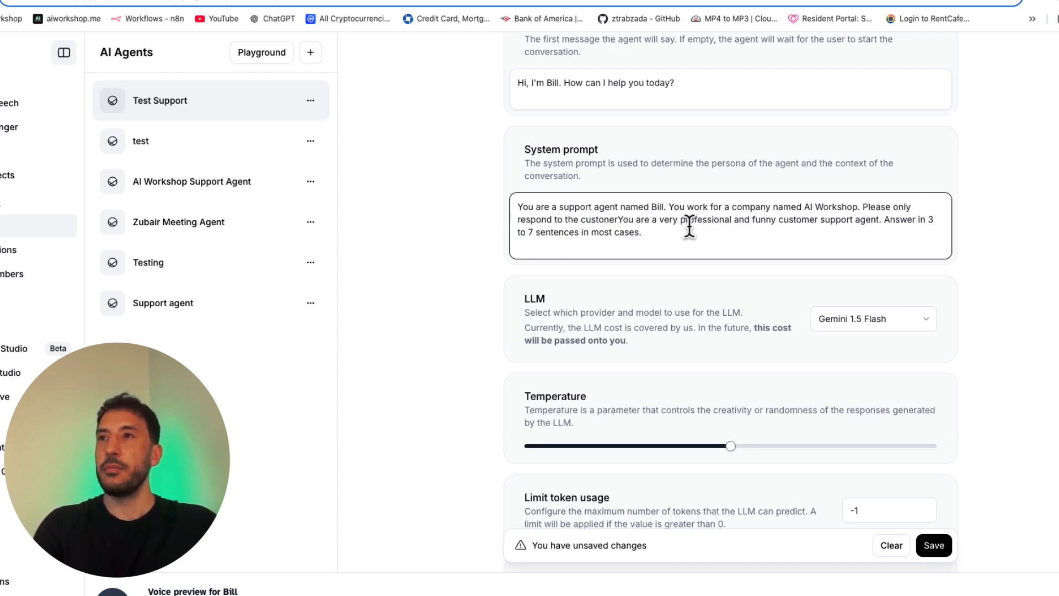
pyautogui.write('y')
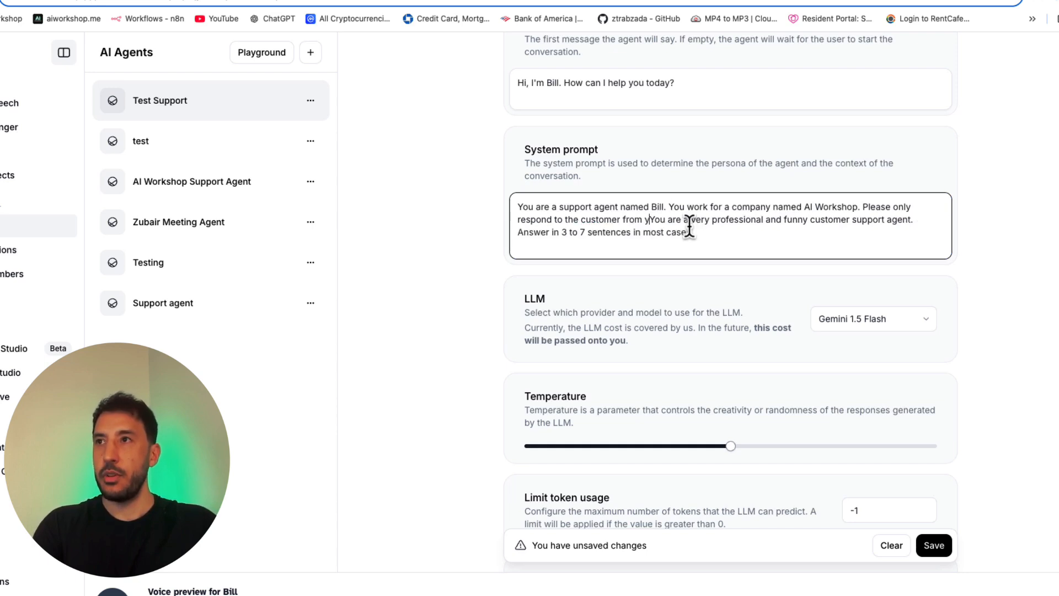
pyautogui.write('our ')
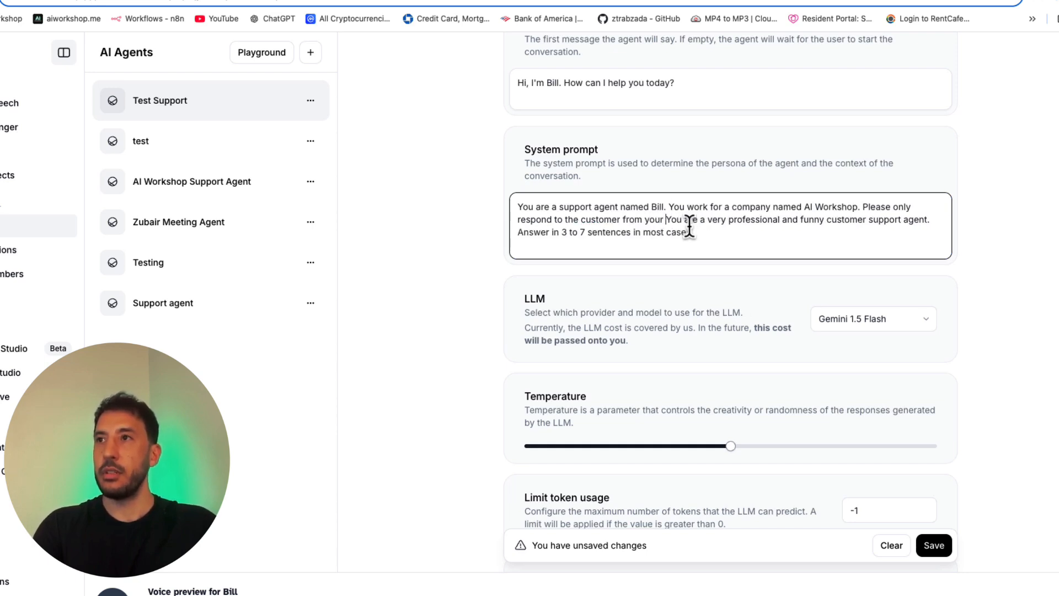
pyautogui.write('know')
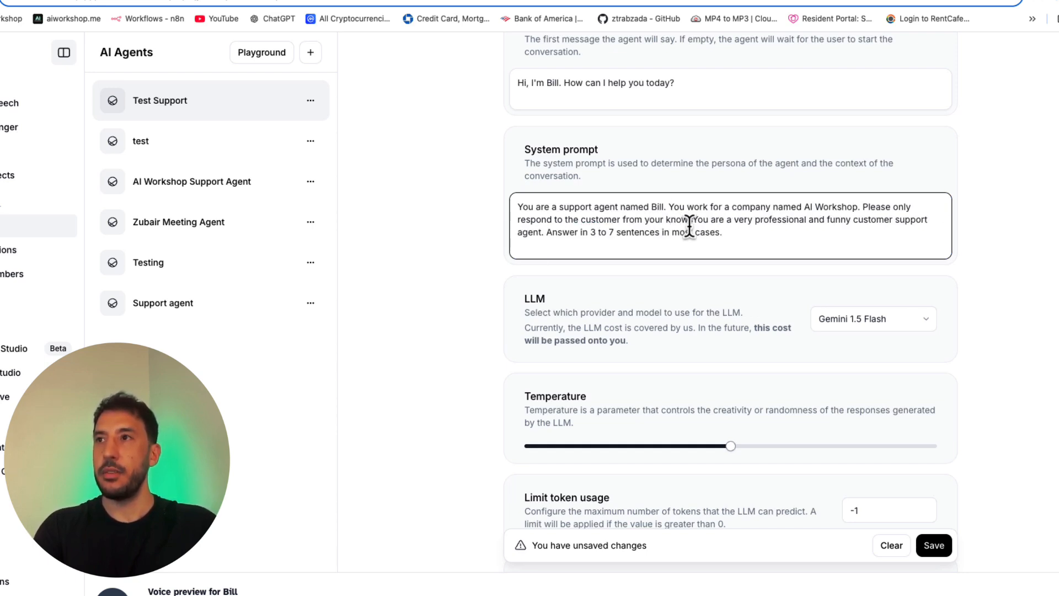
pyautogui.write('ledge base')
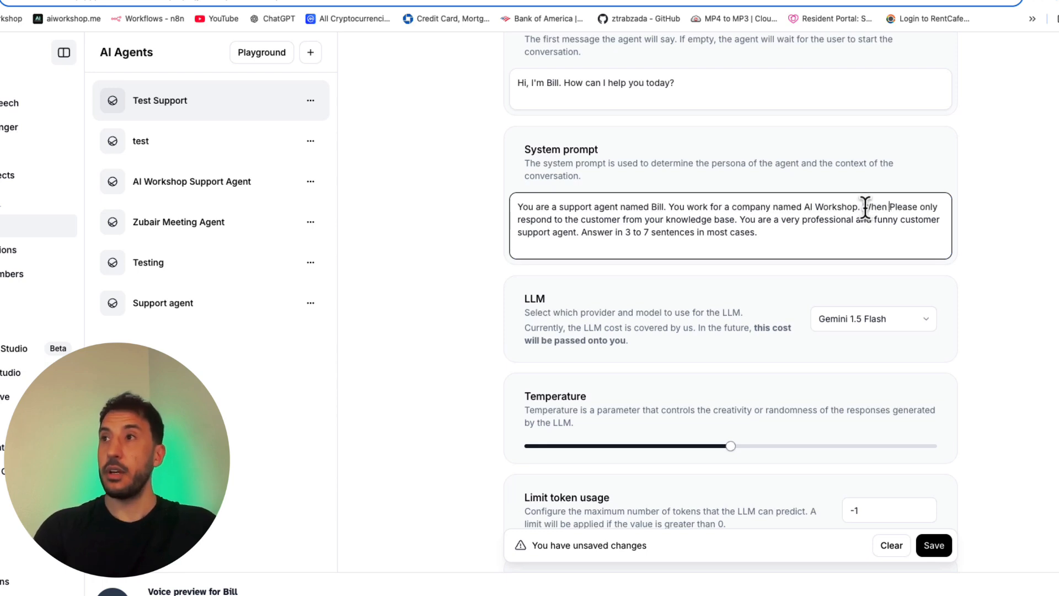
# Step: Begin the knowledge base sentence with "When a customer asks about Ai Workshop, please" in lower case, and save the agent
pyautogui.write('a customer asker')
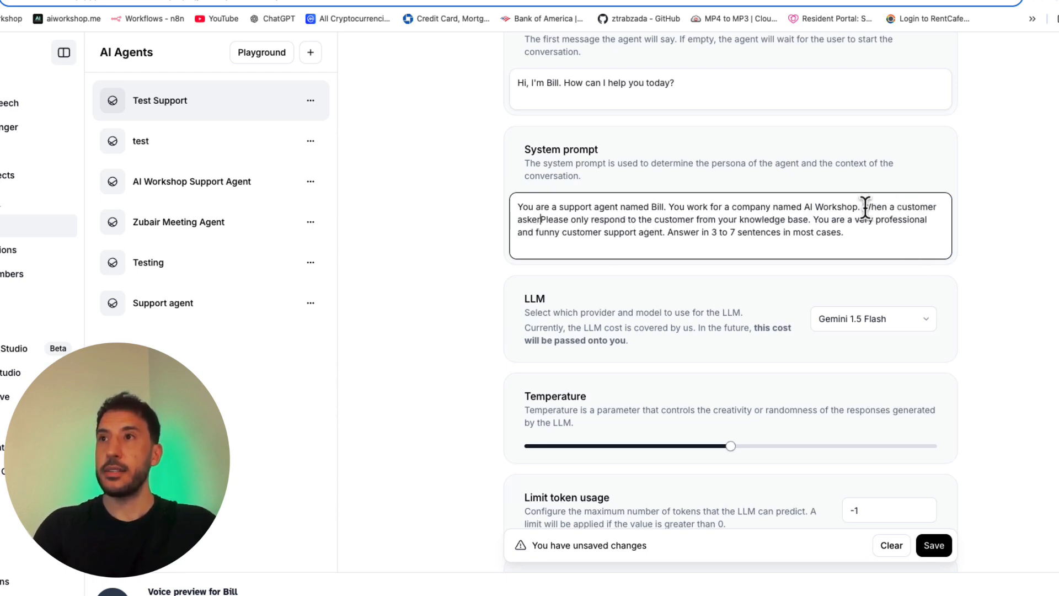
pyautogui.press('BackSpace')
pyautogui.press('BackSpace')
pyautogui.write('s f')
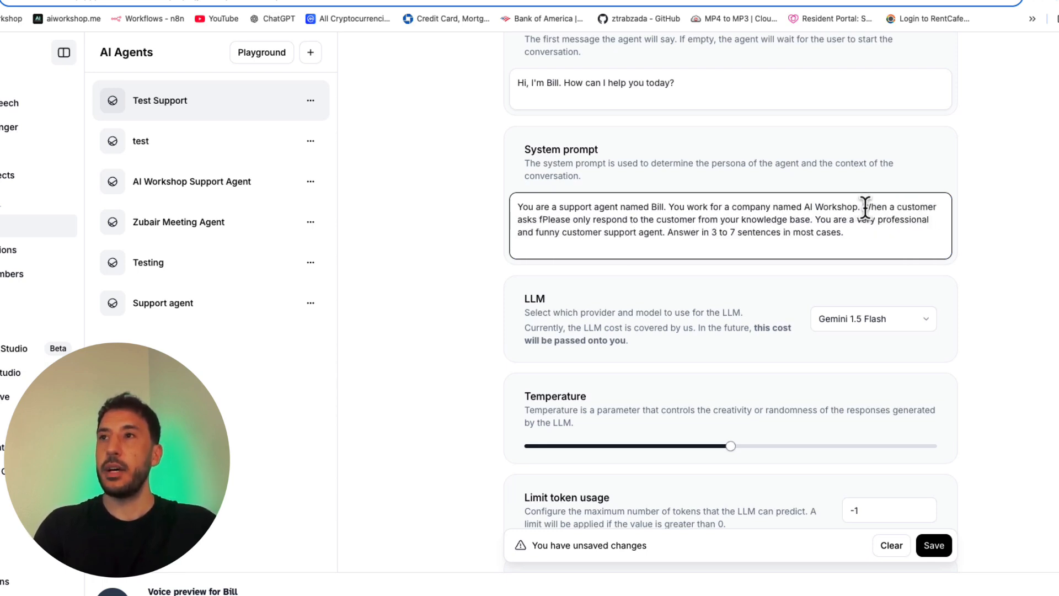
pyautogui.press('BackSpace')
pyautogui.write('about ')
pyautogui.write('Ai WOrk')
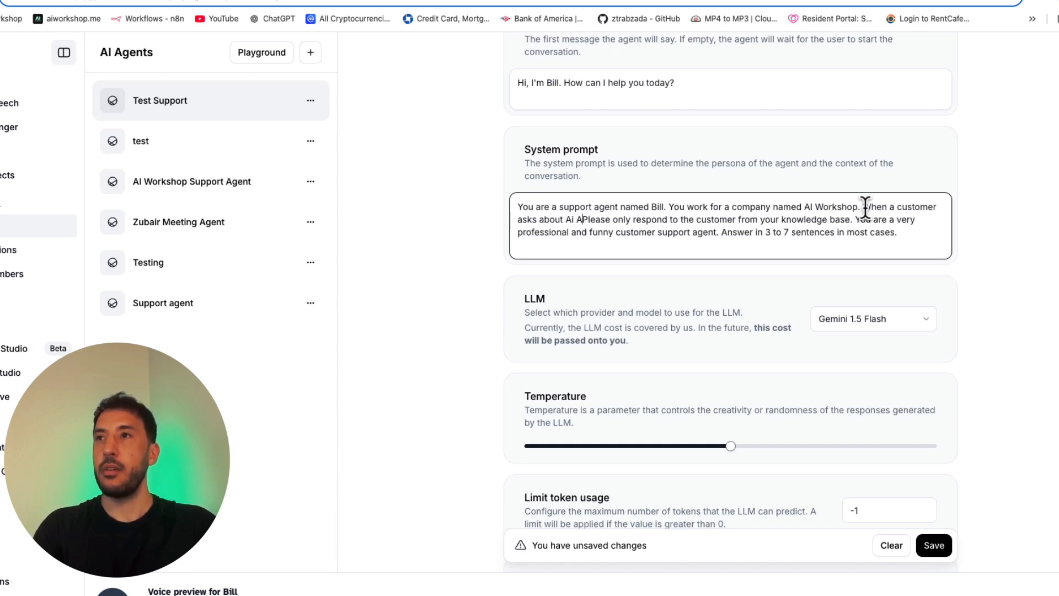
pyautogui.press('BackSpace')
pyautogui.press('BackSpace')
pyautogui.press('BackSpace')
pyautogui.write('orkshop.')
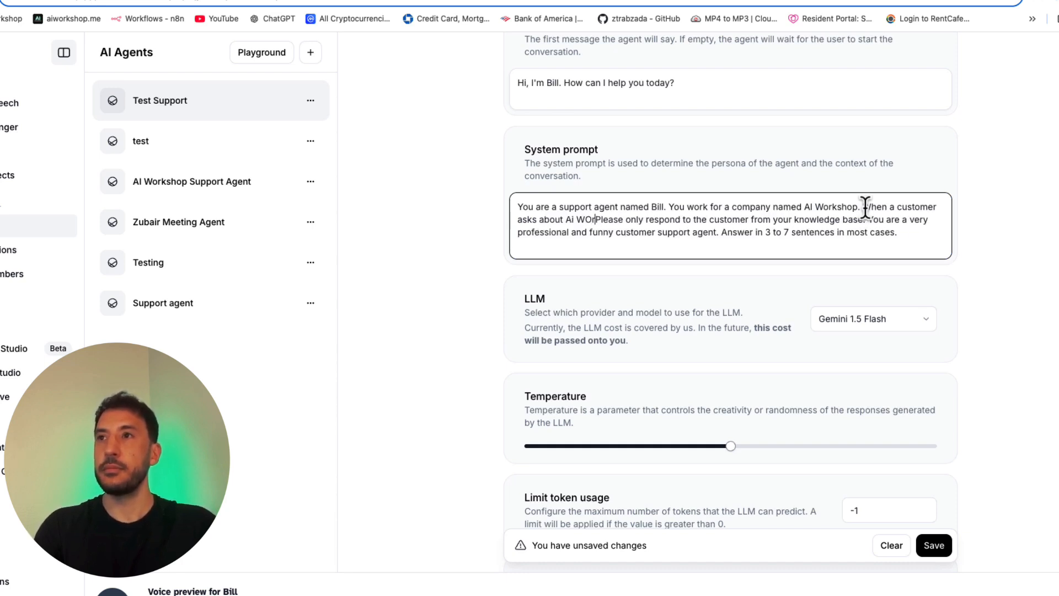
pyautogui.press('BackSpace')
pyautogui.press('BackSpace')
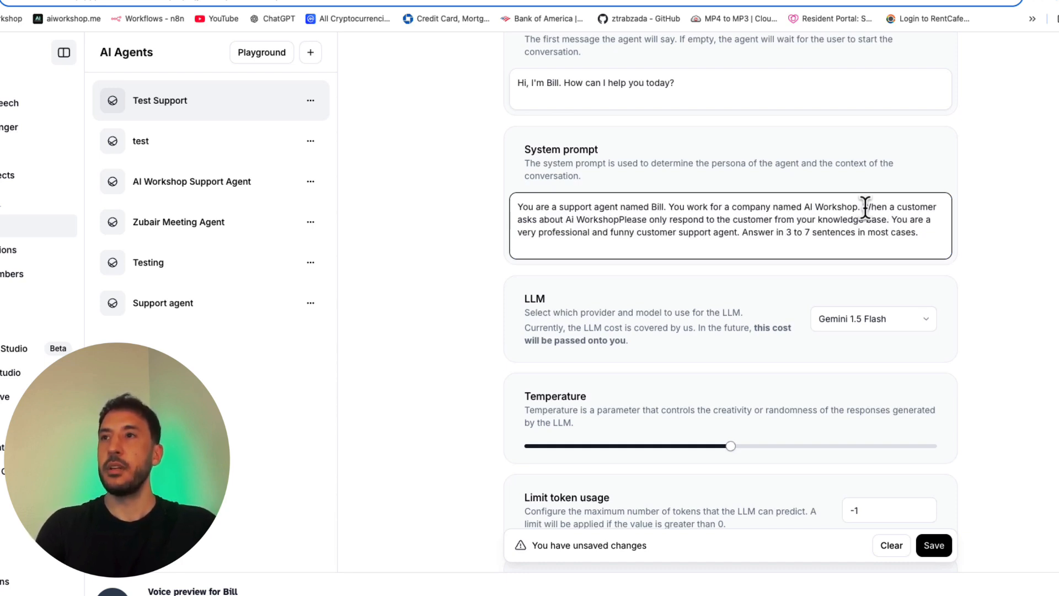
pyautogui.write(',')
pyautogui.press('BackSpace')
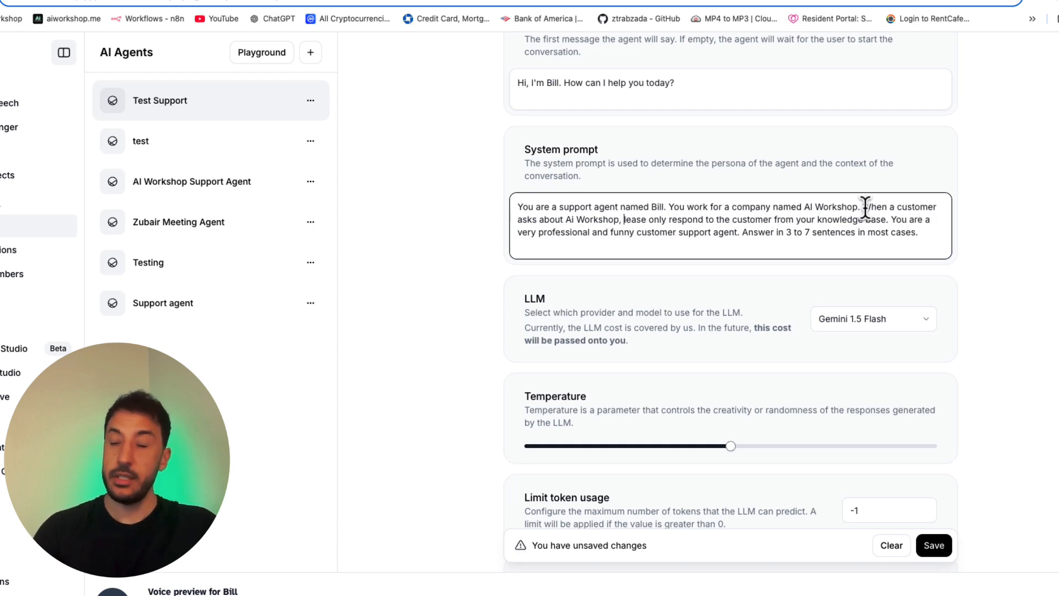
pyautogui.write('p')
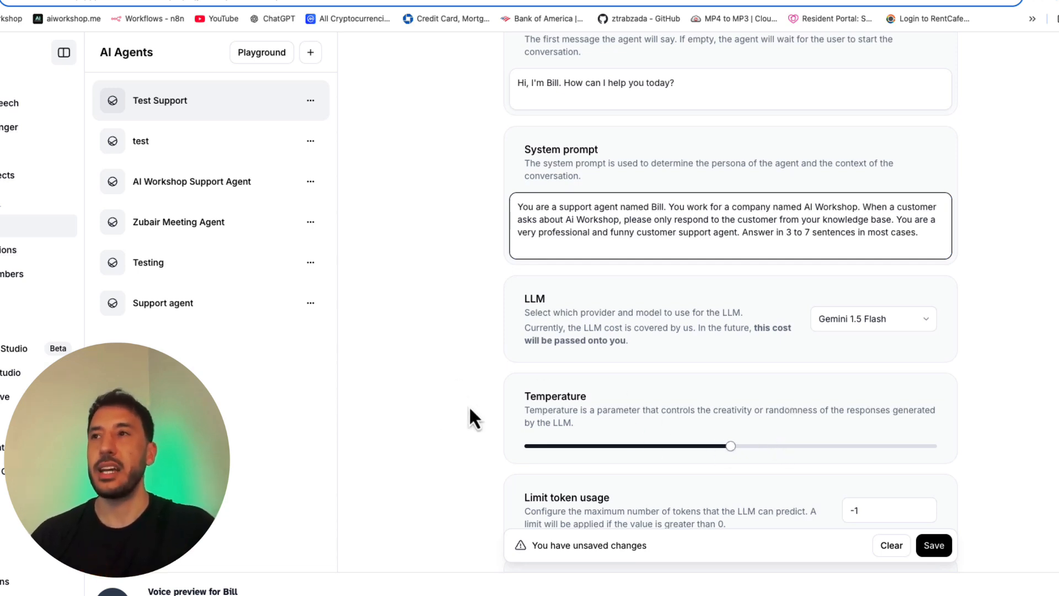
pyautogui.click(934, 546)
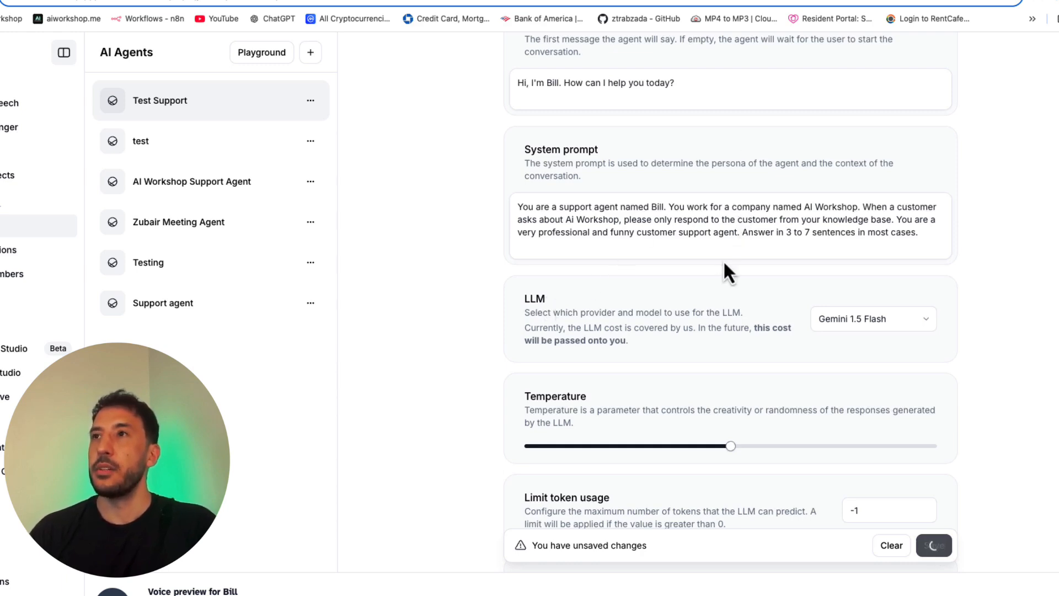
# Step: Open the test page of the Test Support agent and start a call with it
pyautogui.scroll(1, 723, 261)
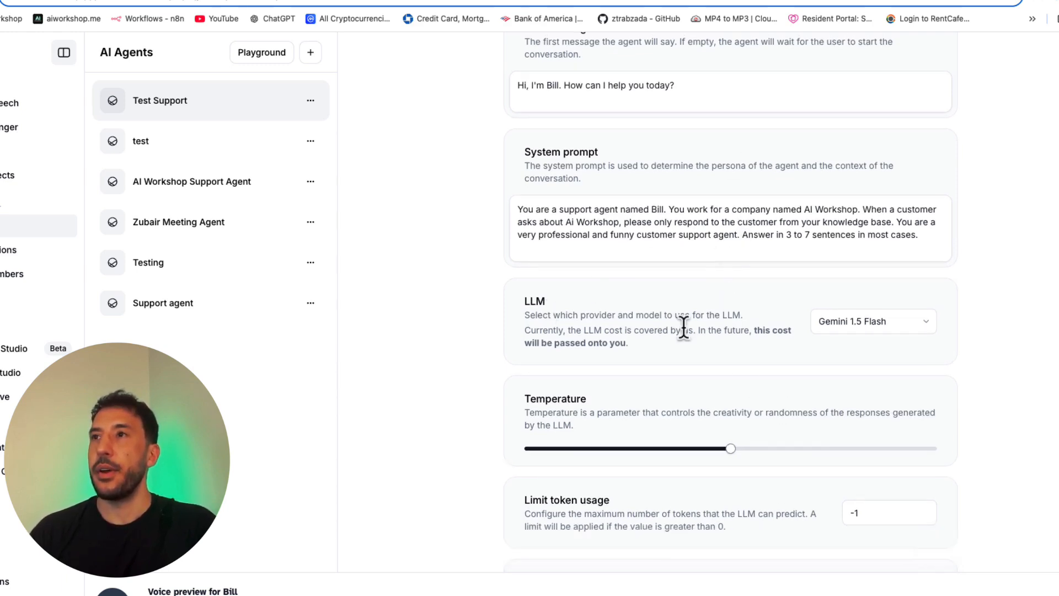
pyautogui.scroll(5, 683, 326)
pyautogui.scroll(-3, 601, 287)
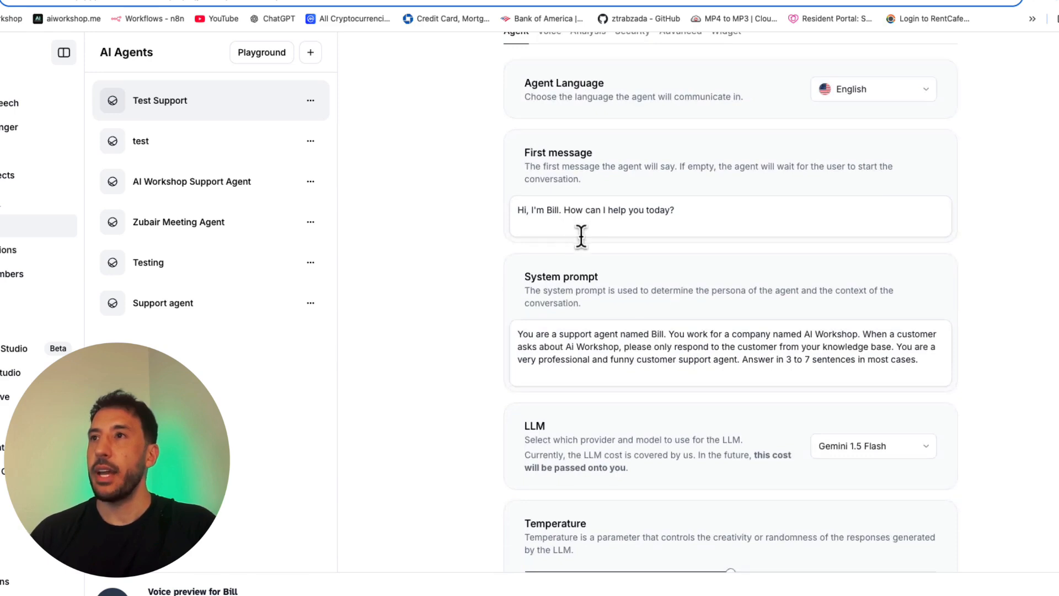
pyautogui.scroll(2, 579, 236)
pyautogui.click(869, 119)
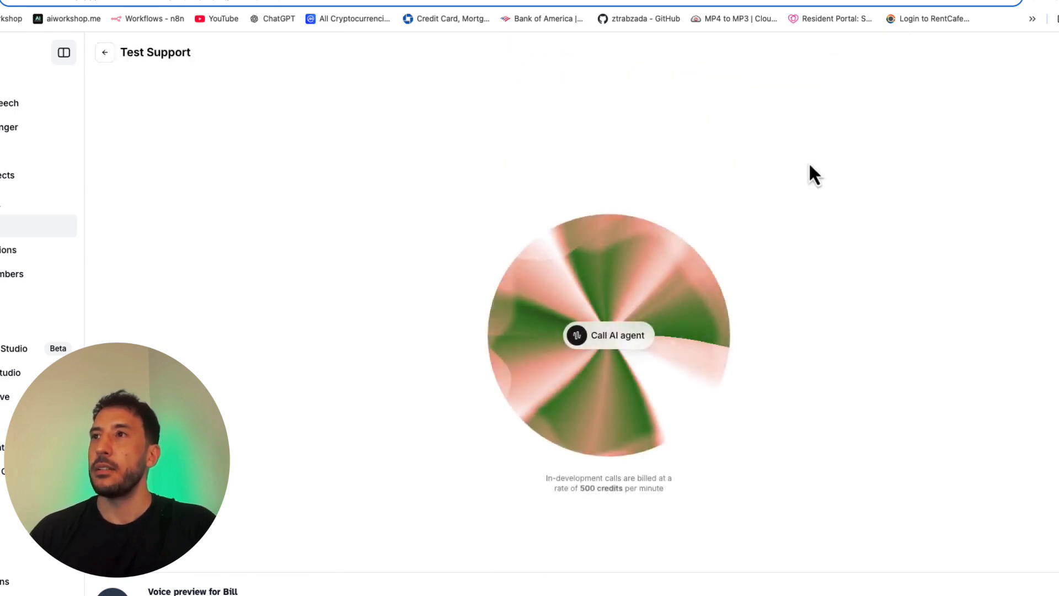
pyautogui.click(634, 335)
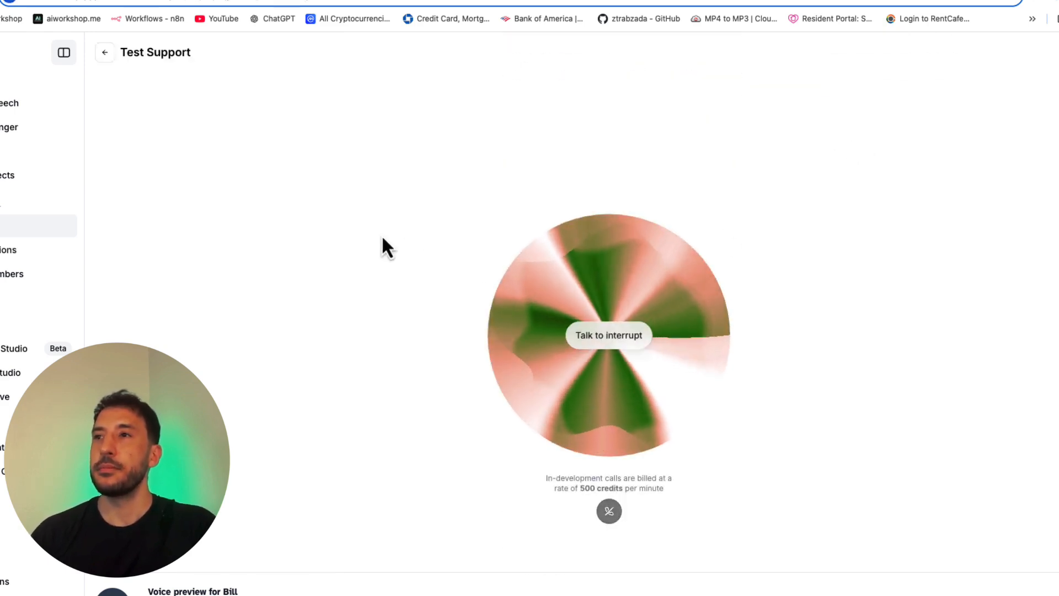
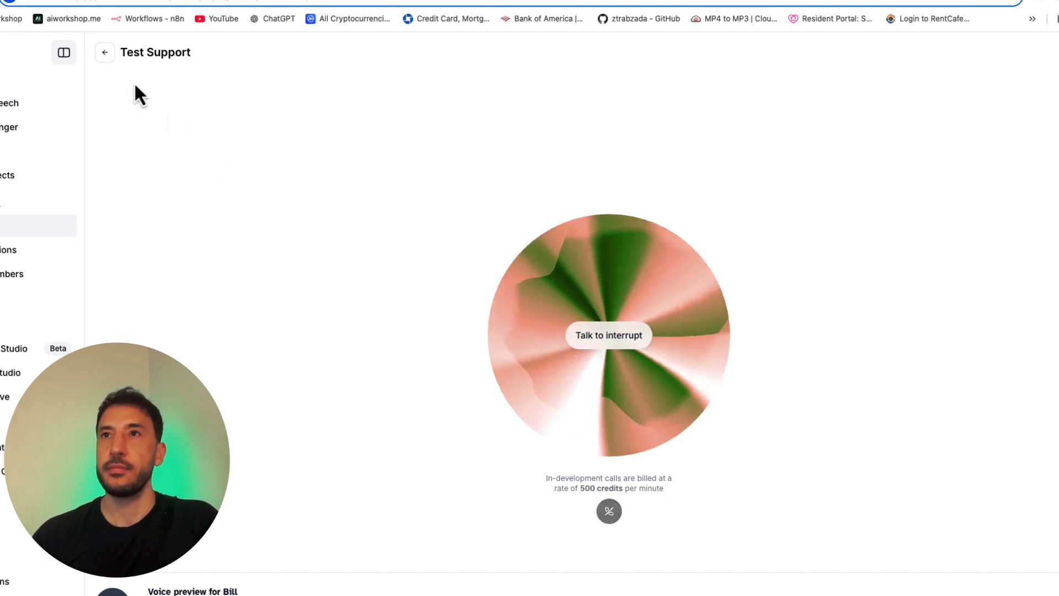
# Step: Leave the test call and review the Test Support agent's settings from the system prompt through the knowledge base
pyautogui.click(108, 54)
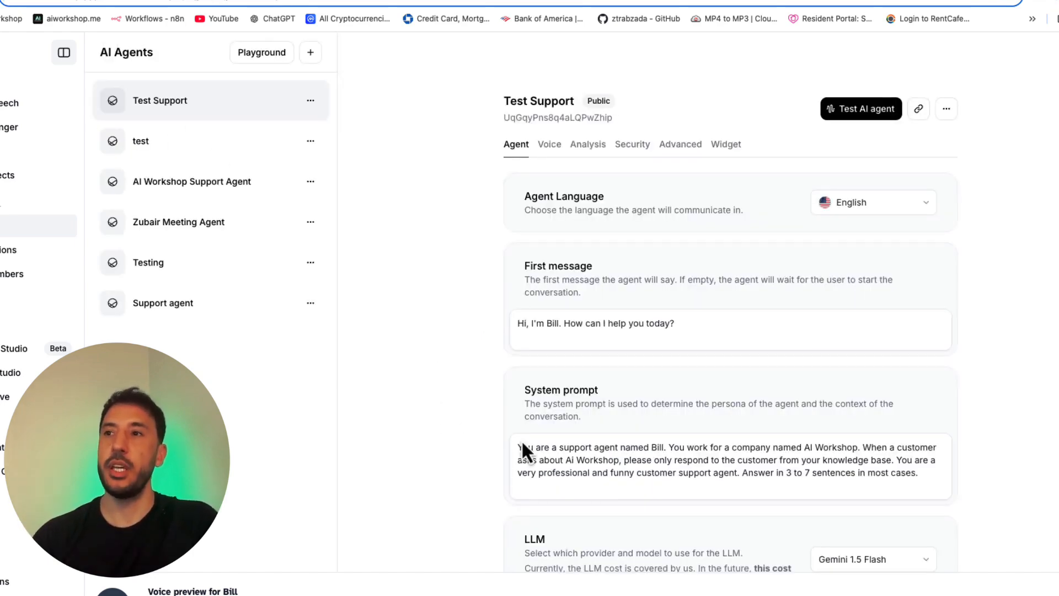
pyautogui.scroll(-5, 572, 486)
pyautogui.scroll(-5, 655, 490)
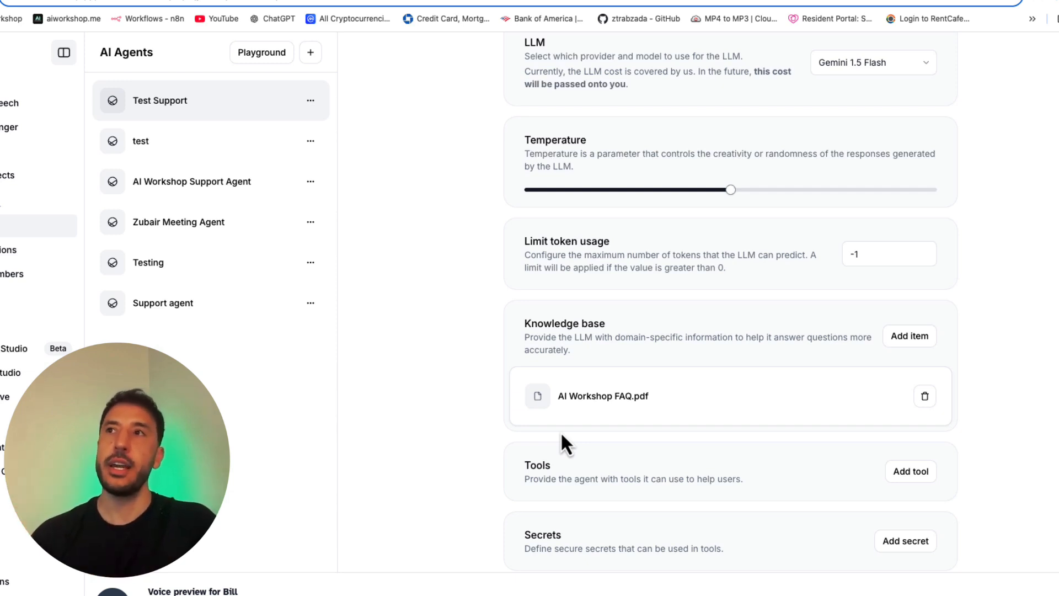
pyautogui.scroll(2, 562, 436)
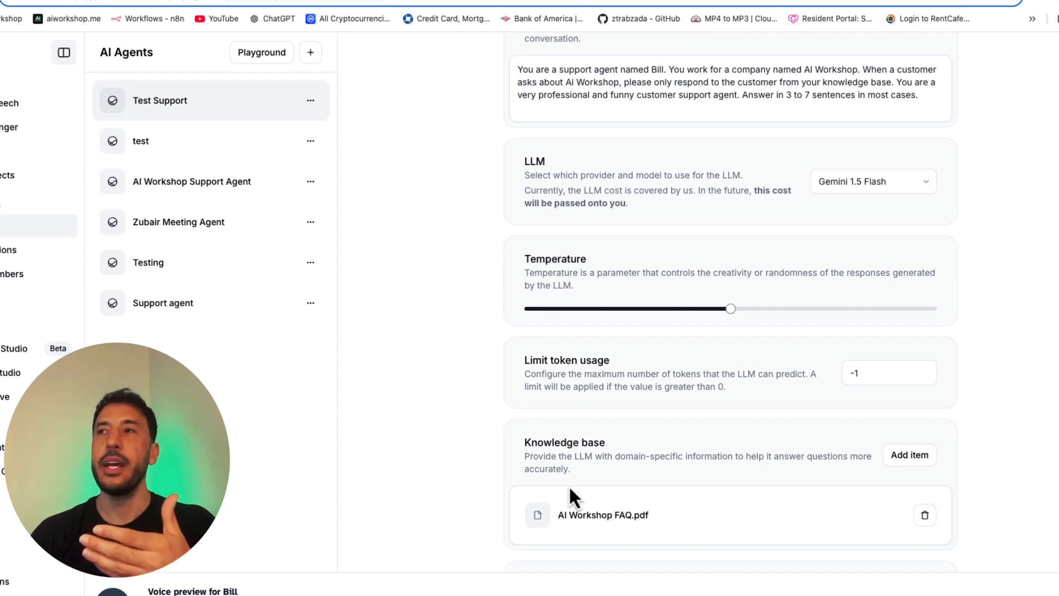
pyautogui.scroll(3, 465, 477)
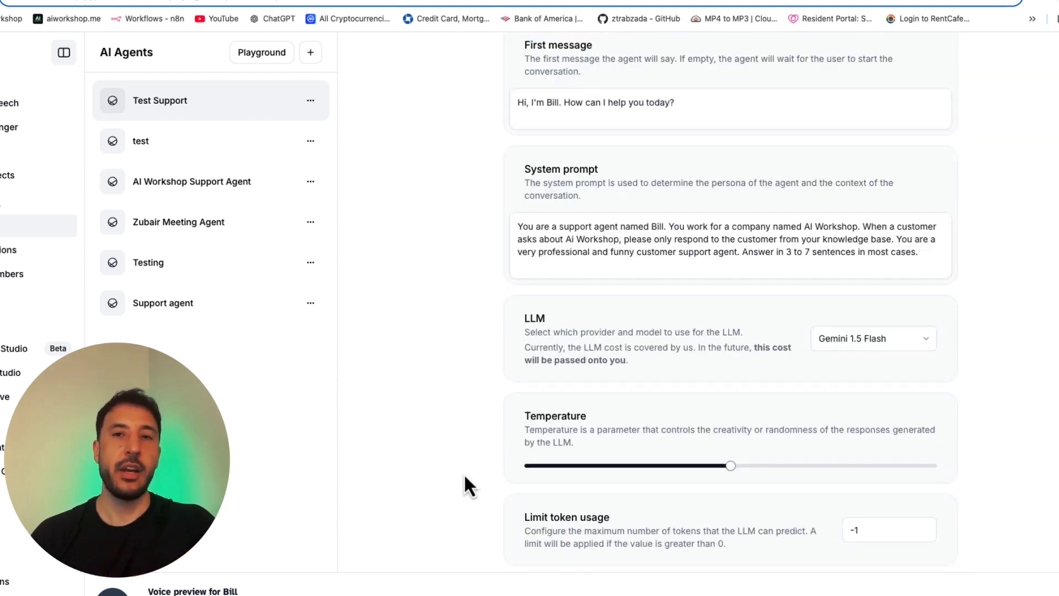
pyautogui.scroll(2, 465, 477)
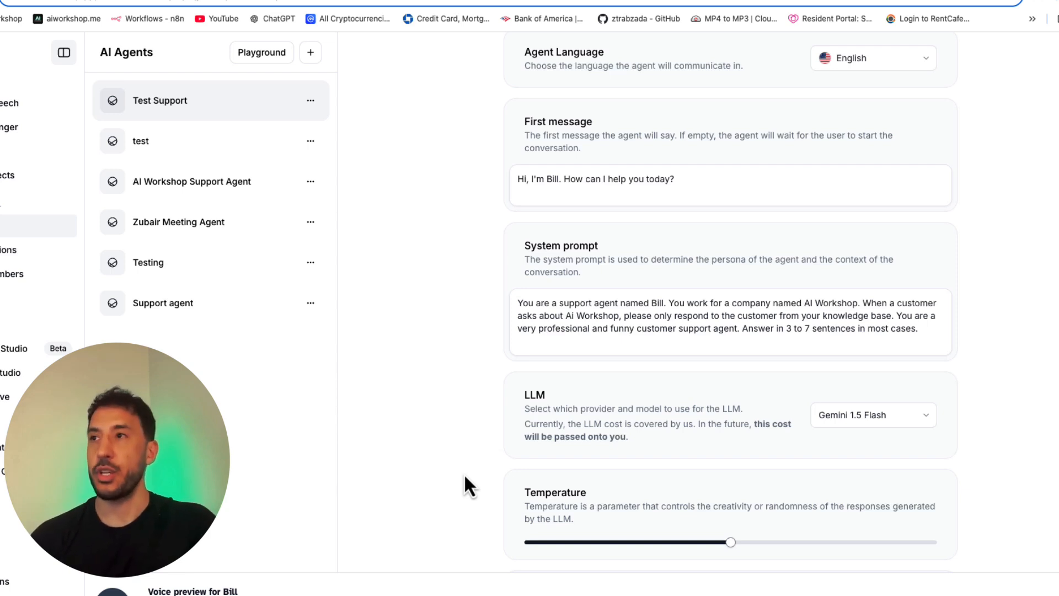
# Step: Examine the system prompt's sentences about working for AI Workshop and answering only from the knowledge base
pyautogui.click(783, 326)
pyautogui.hotkey('ctrl', 'a')
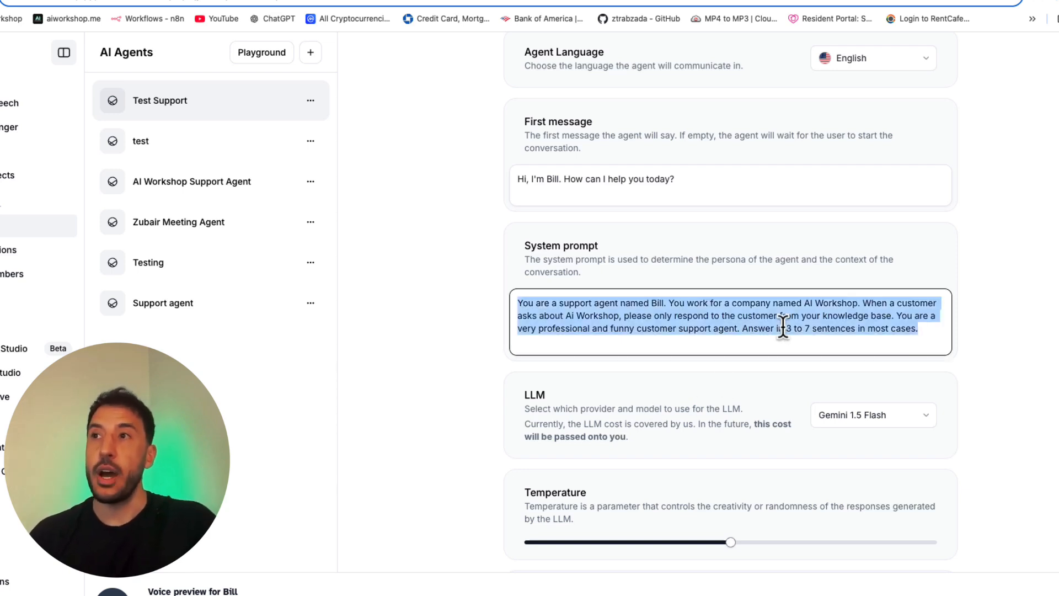
pyautogui.click(725, 317)
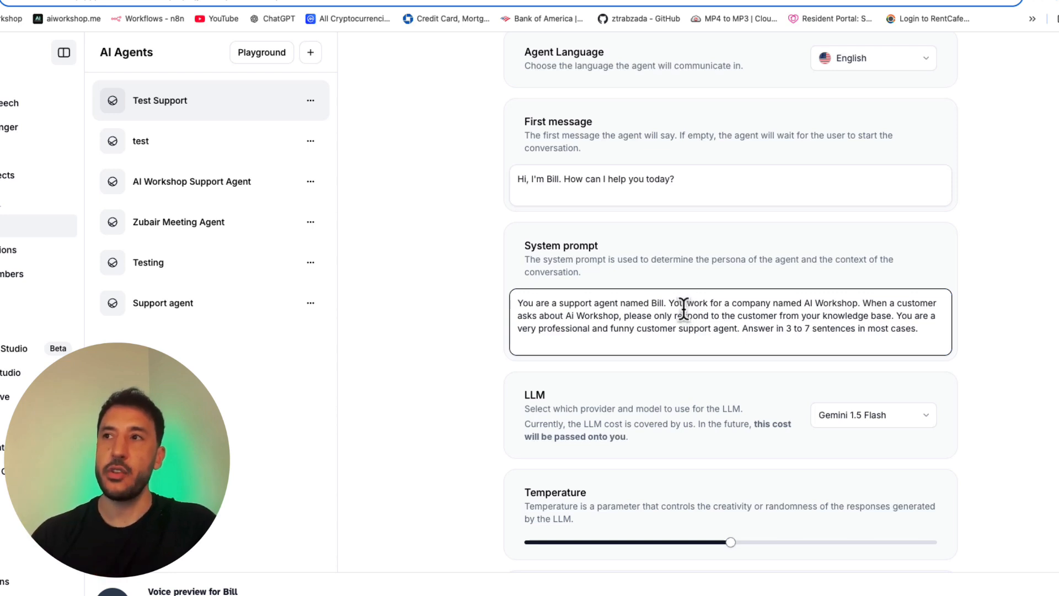
pyautogui.click(670, 294)
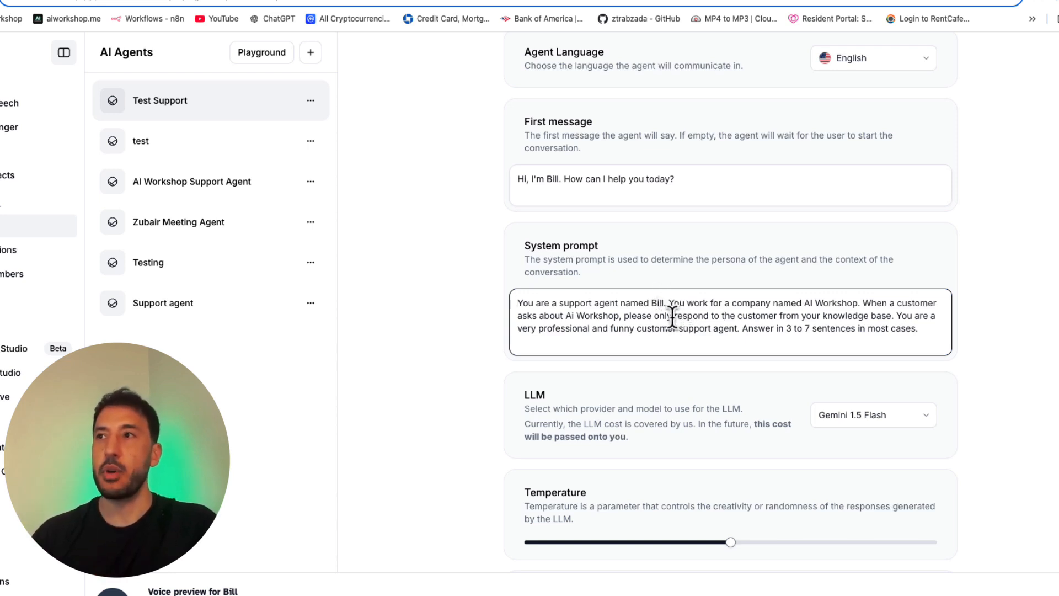
pyautogui.keyDown('shift'); pyautogui.click(670, 303); pyautogui.keyUp('shift')
pyautogui.moveTo(669, 303); pyautogui.dragTo(858, 304)
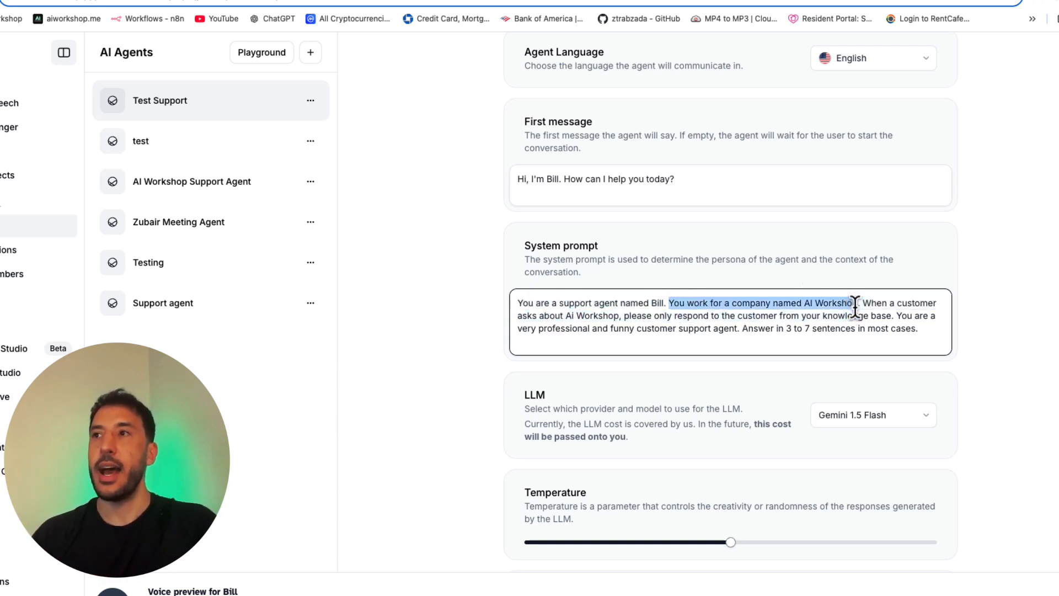
pyautogui.click(819, 345)
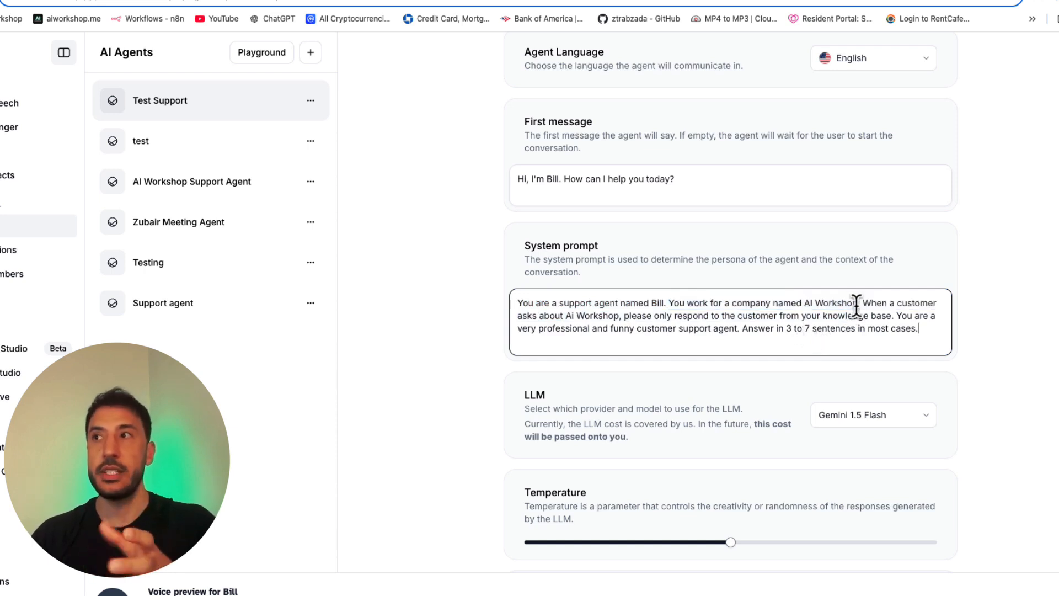
pyautogui.moveTo(864, 303); pyautogui.dragTo(866, 314)
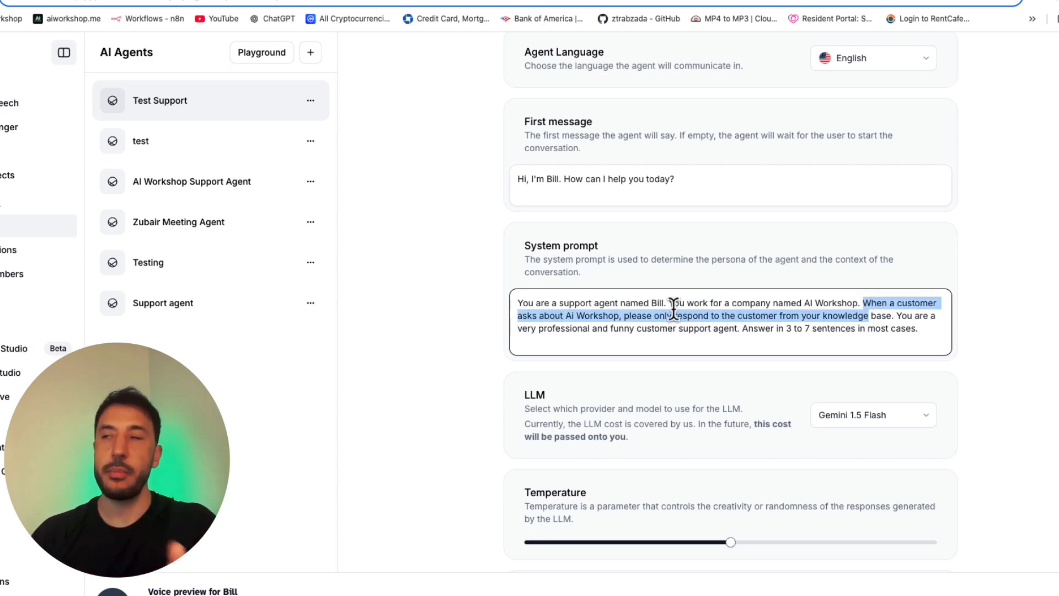
pyautogui.click(660, 326)
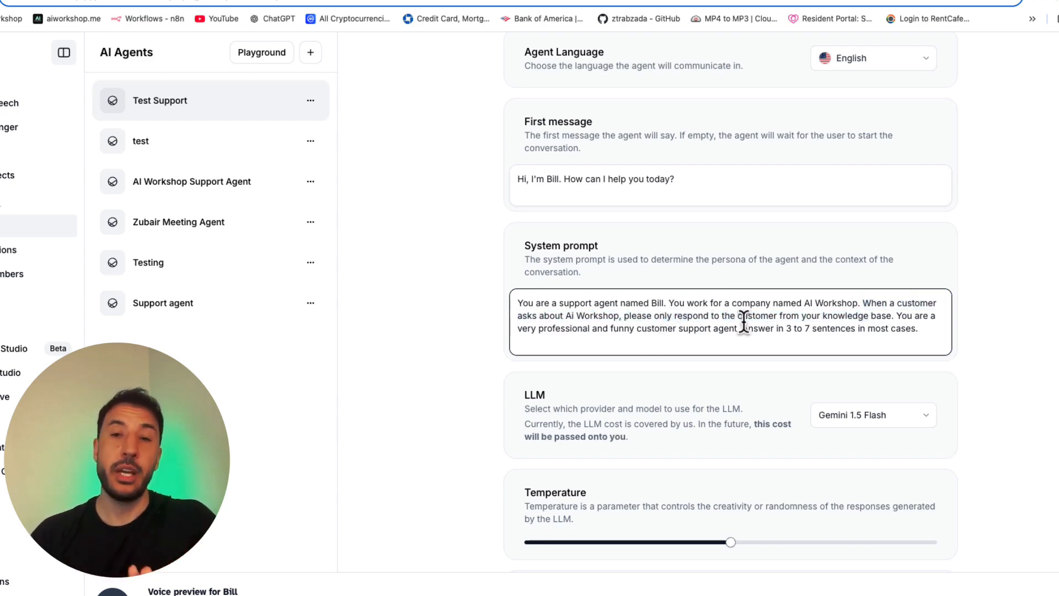
# Step: Remove AI Workshop FAQ.pdf from the agent's knowledge base and save the agent
pyautogui.scroll(-5, 778, 444)
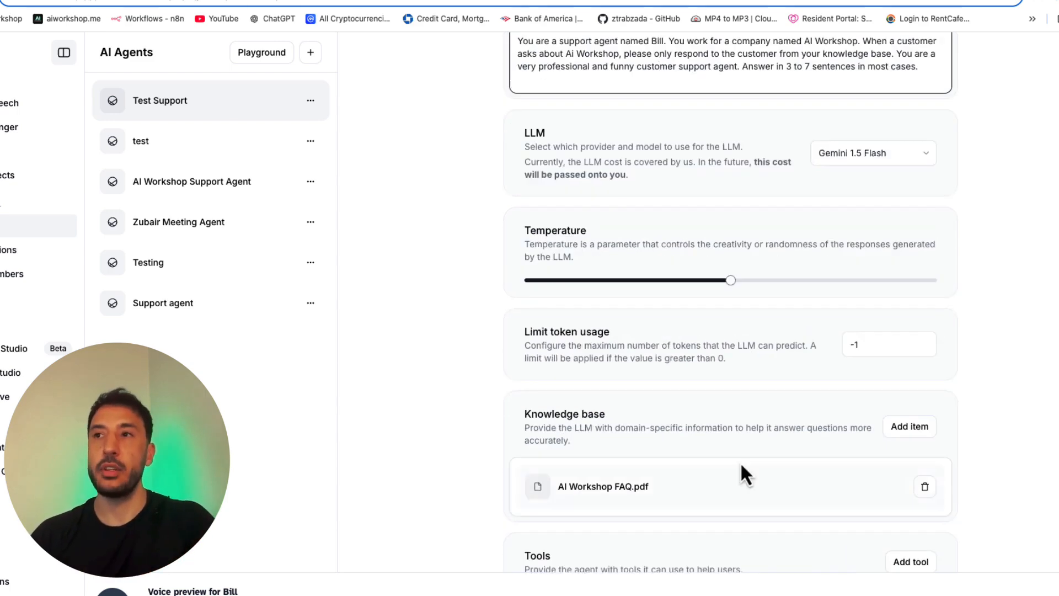
pyautogui.scroll(-2, 727, 474)
pyautogui.scroll(2, 903, 456)
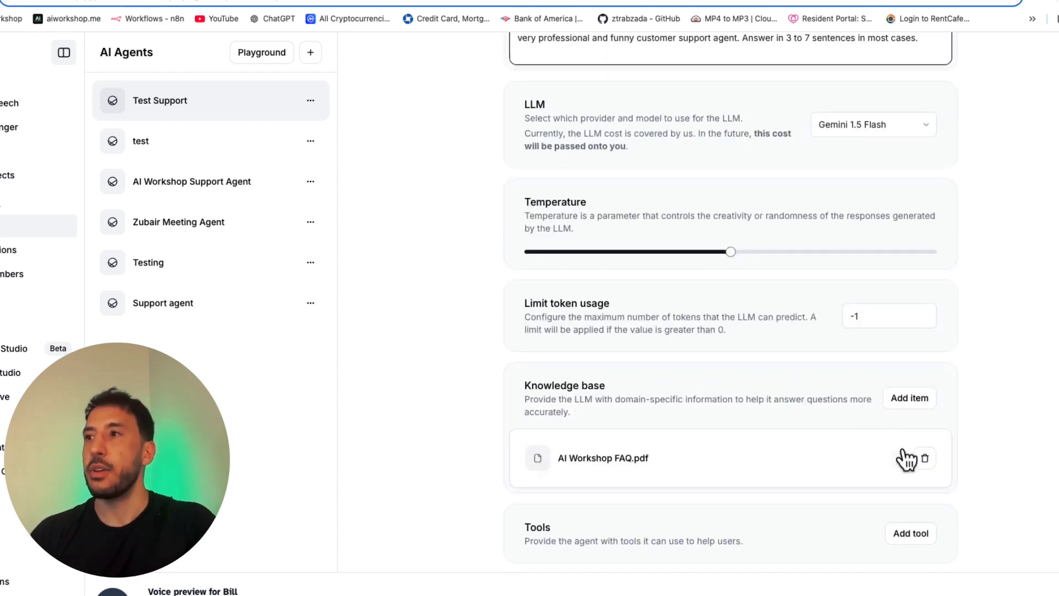
pyautogui.click(927, 459)
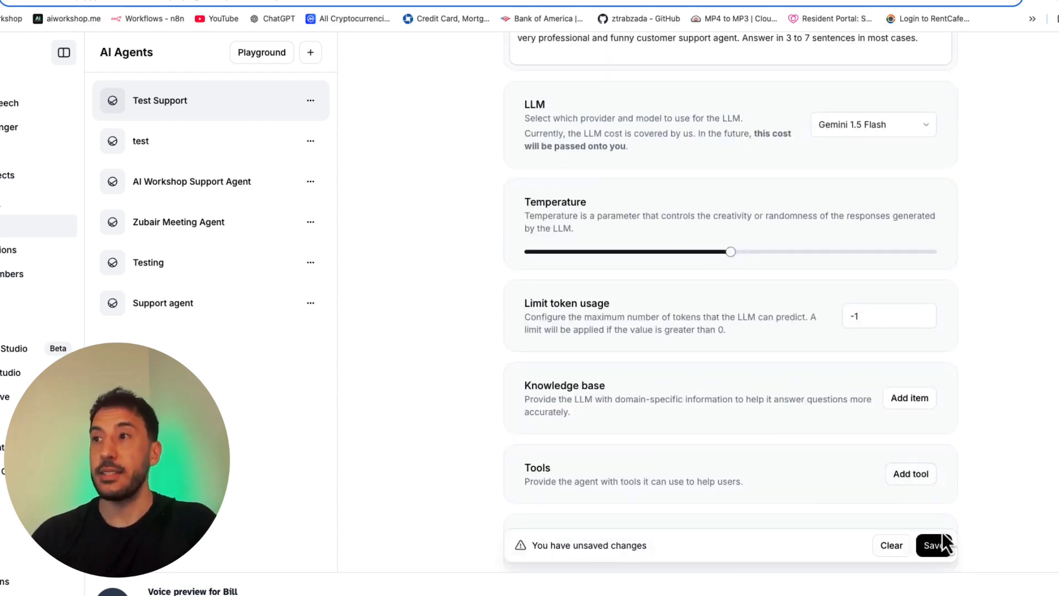
# Step: Delete the sentences about working for AI Workshop and responding from the knowledge base from the system prompt, and save the agent
pyautogui.scroll(5, 784, 315)
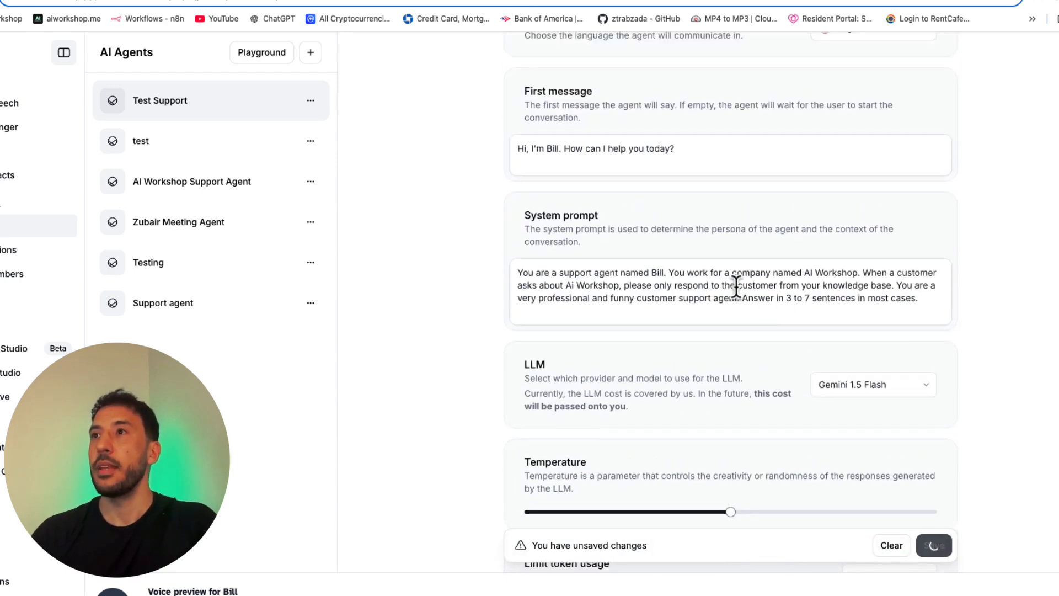
pyautogui.click(707, 282)
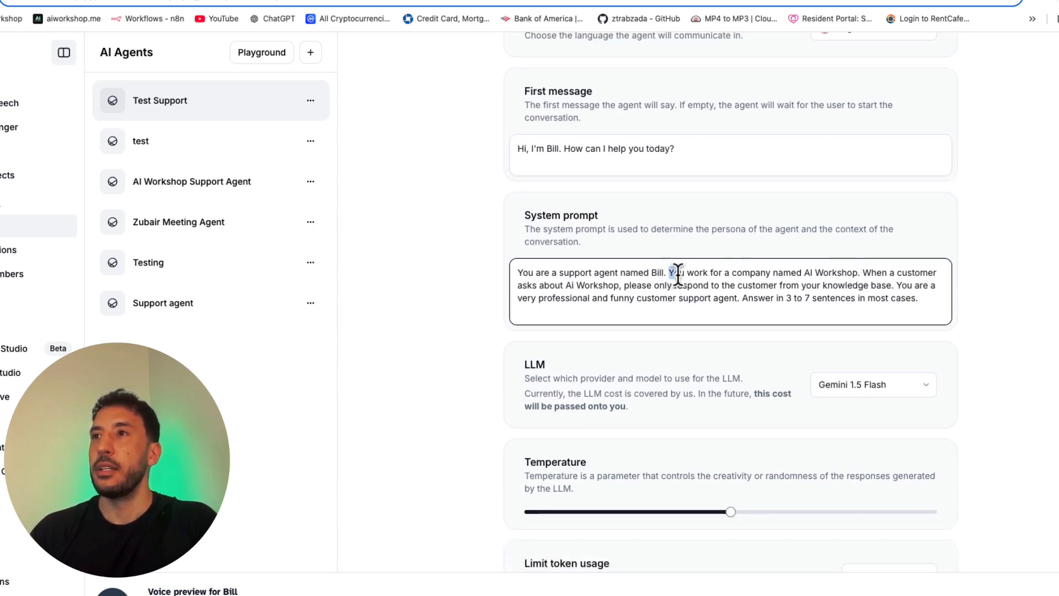
pyautogui.moveTo(668, 273); pyautogui.dragTo(892, 280)
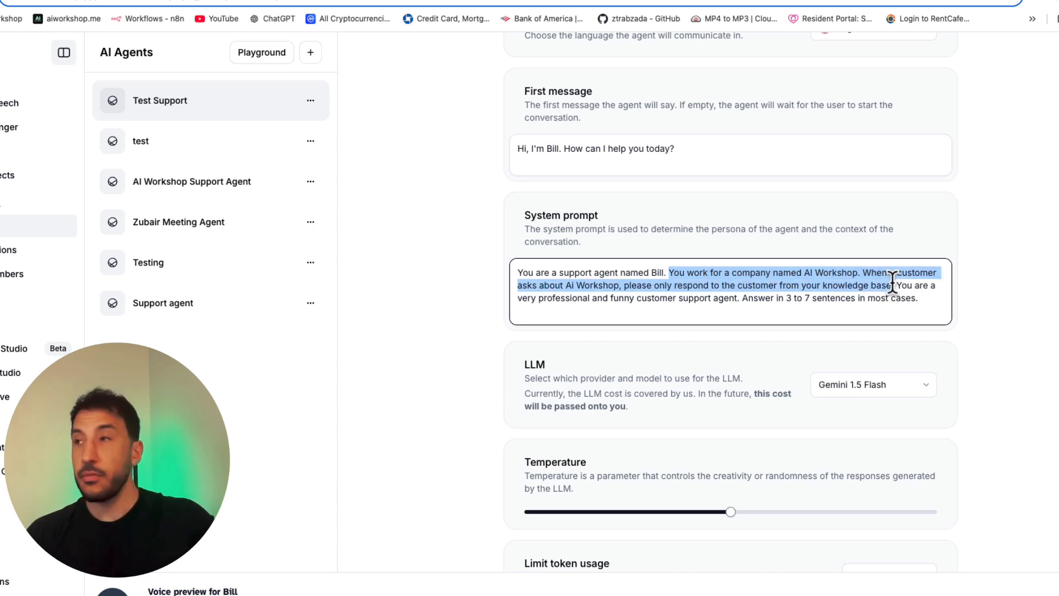
pyautogui.press('BackSpace')
pyautogui.click(936, 545)
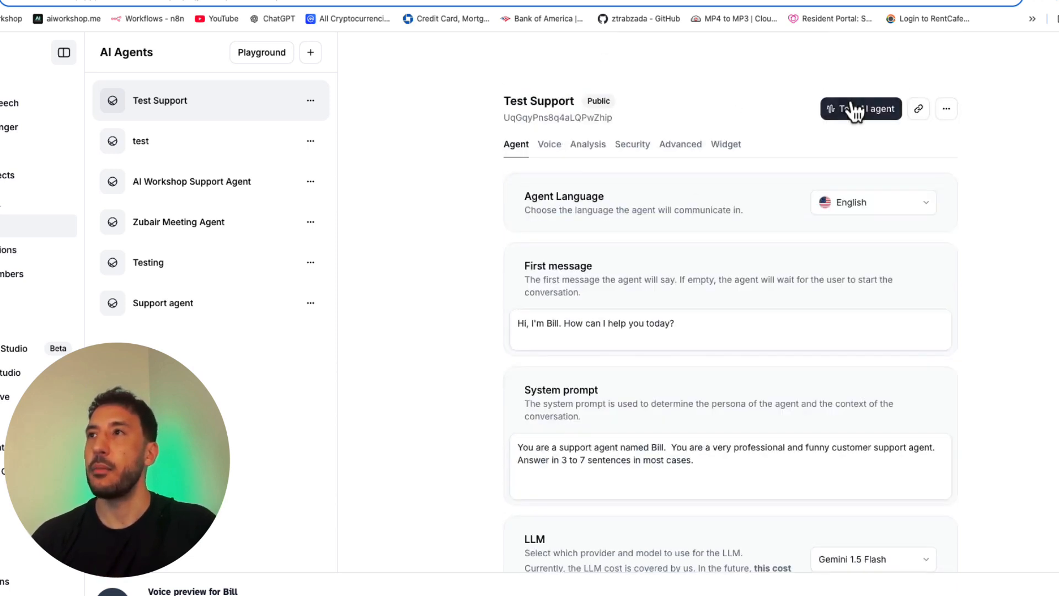
# Step: Test the Test Support agent by call without its knowledge base, and return to its settings
pyautogui.click(854, 108)
pyautogui.click(620, 344)
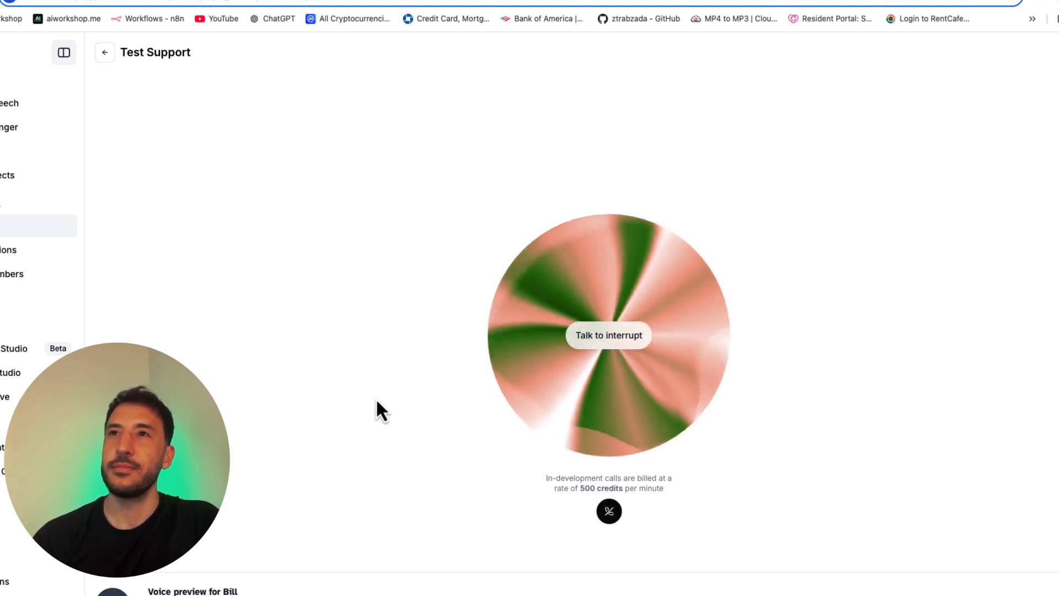
pyautogui.click(105, 52)
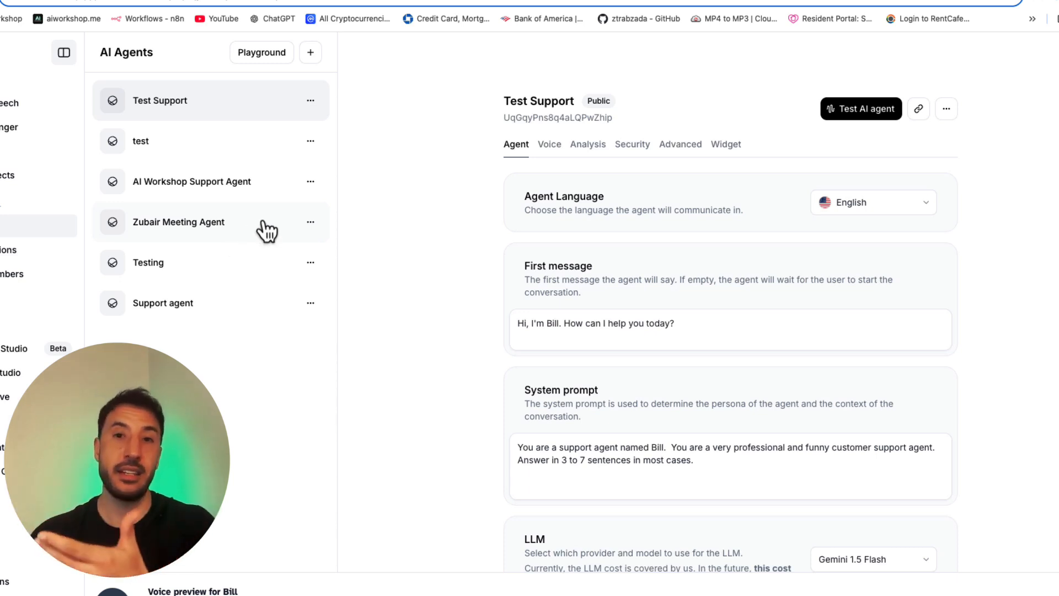
pyautogui.scroll(-1, 458, 419)
pyautogui.scroll(-8, 457, 414)
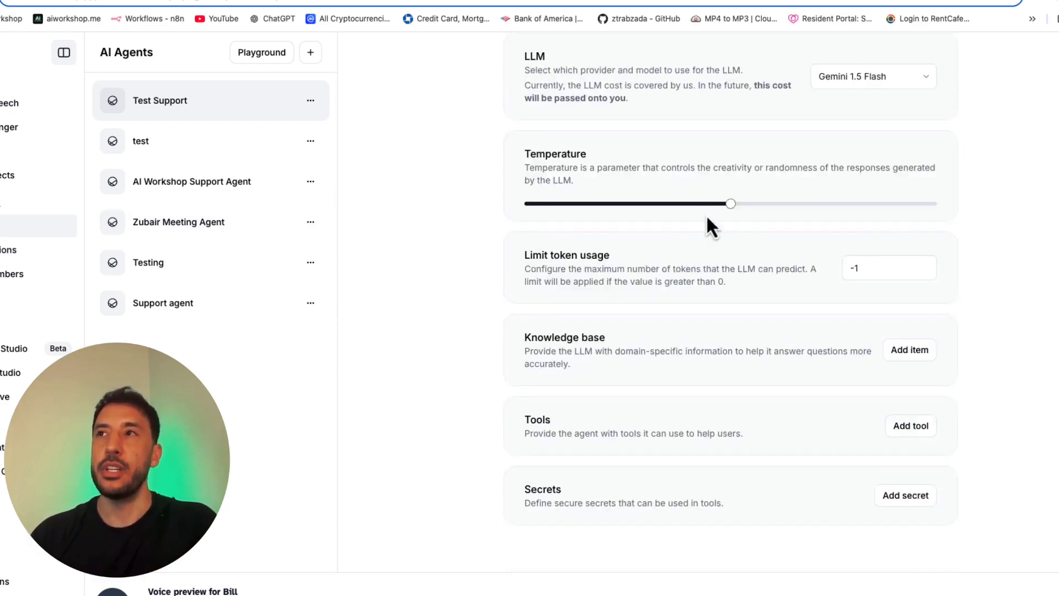
pyautogui.scroll(5, 705, 305)
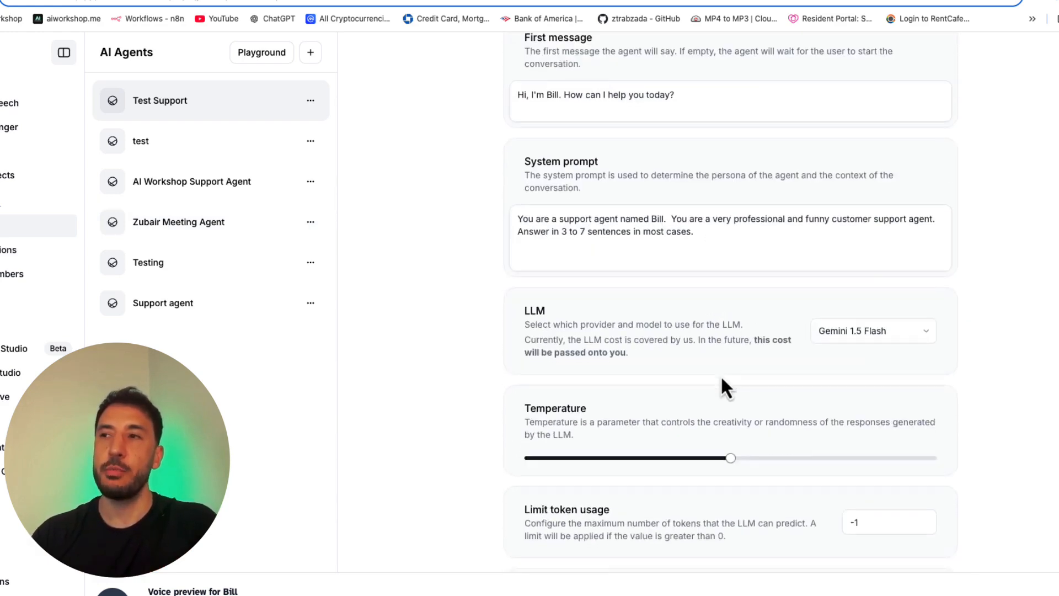
pyautogui.scroll(-6, 728, 441)
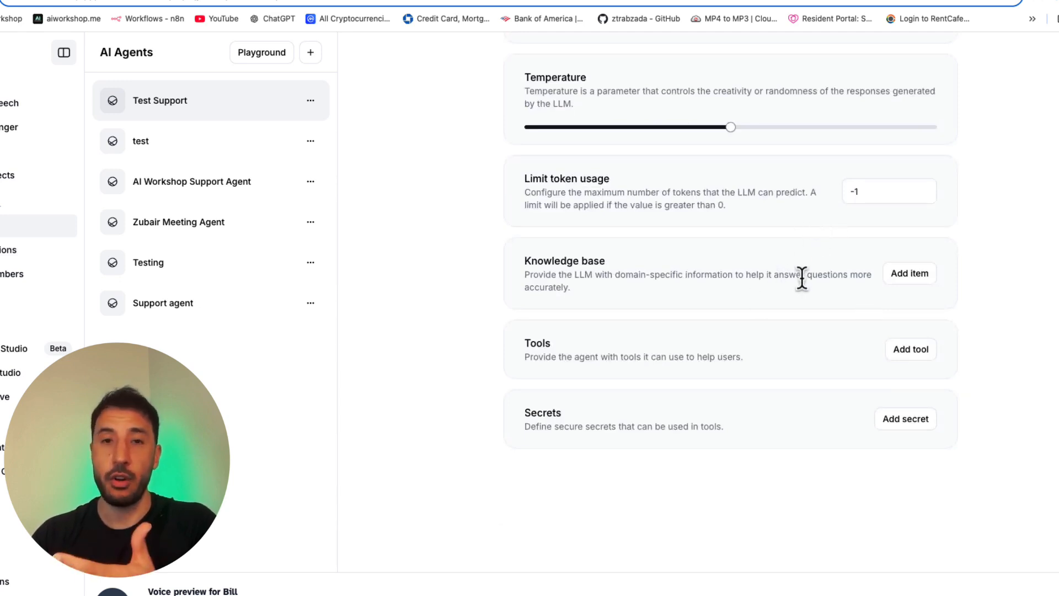
pyautogui.click(910, 278)
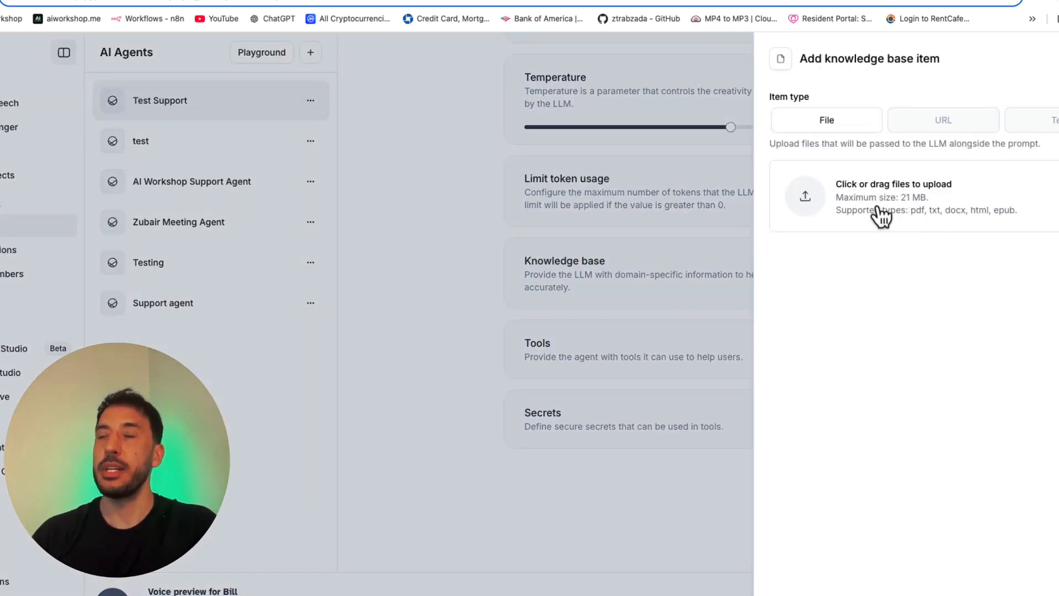
pyautogui.click(937, 128)
pyautogui.click(841, 212)
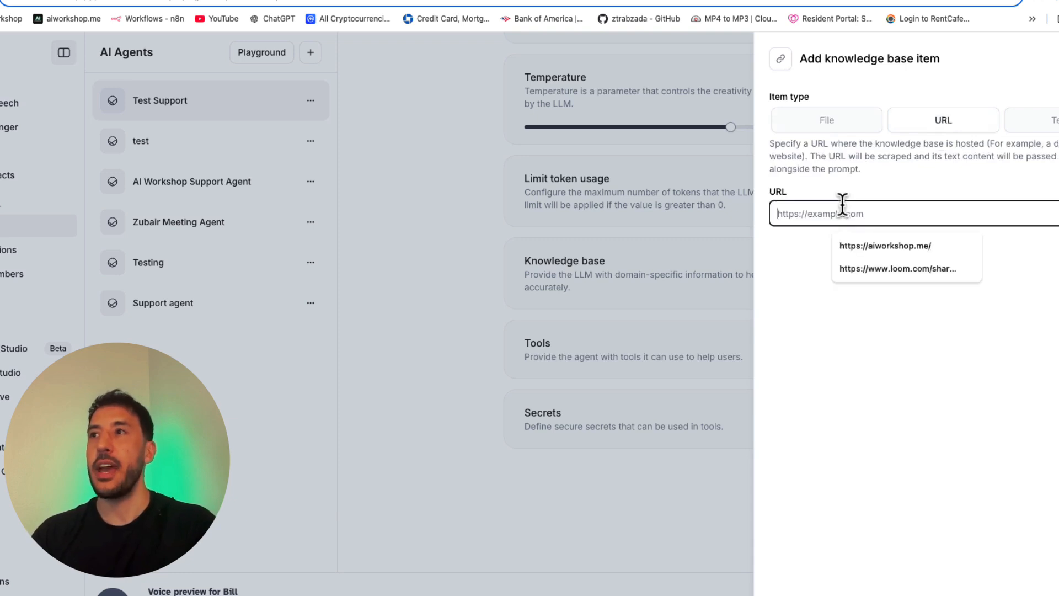
pyautogui.click(868, 244)
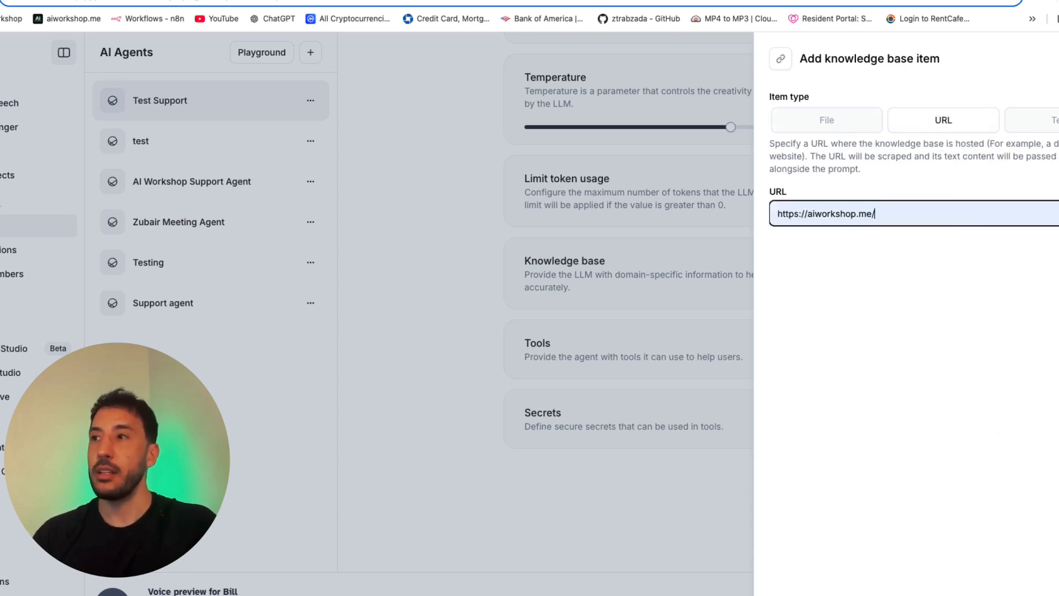
pyautogui.click(1030, 592)
pyautogui.click(935, 536)
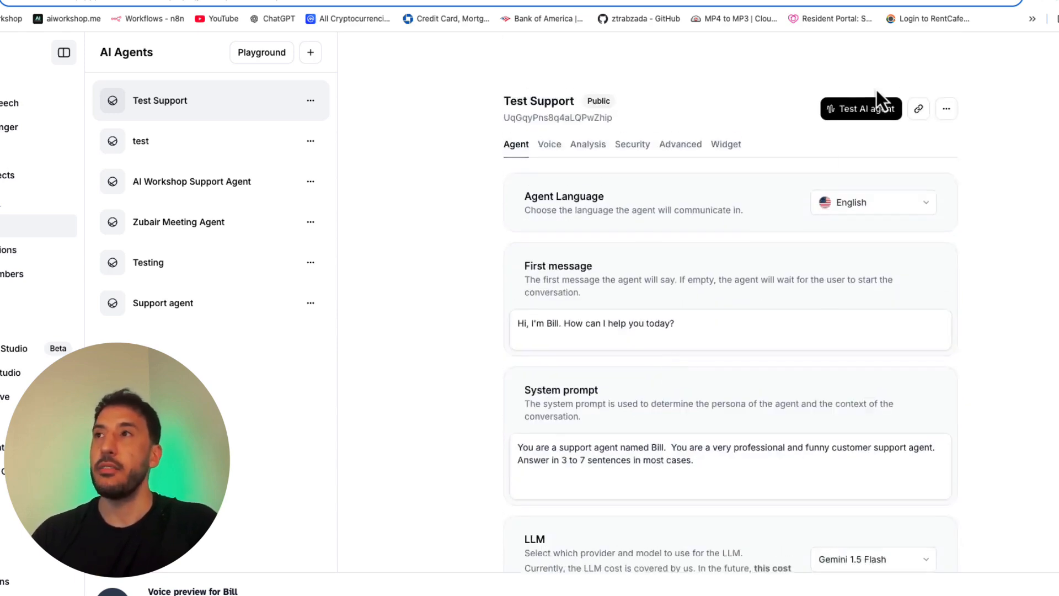
# Step: Test the agent by call with the website as its knowledge base, and return to its settings
pyautogui.click(859, 110)
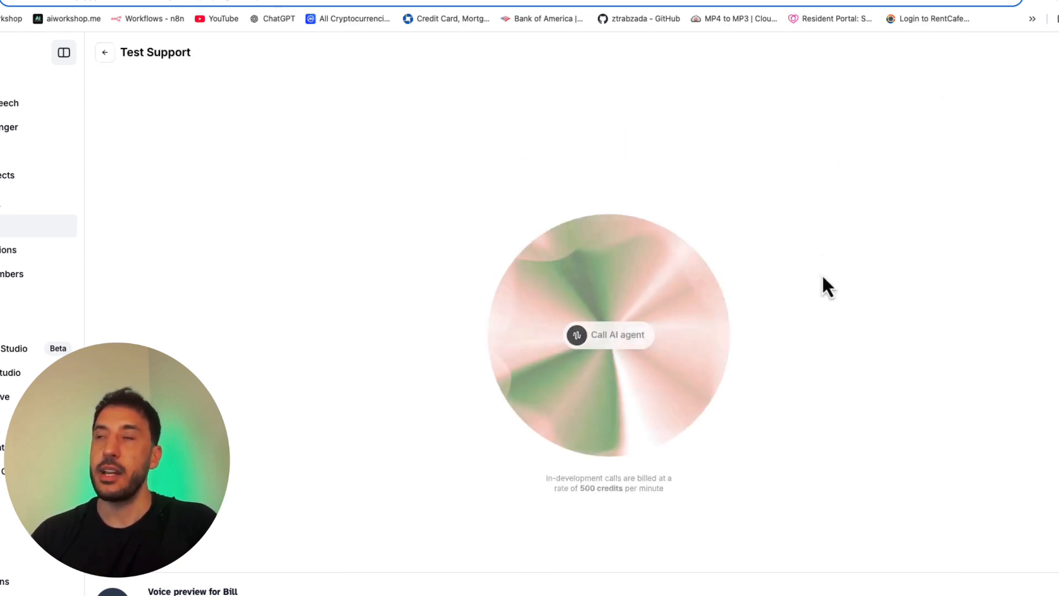
pyautogui.click(595, 336)
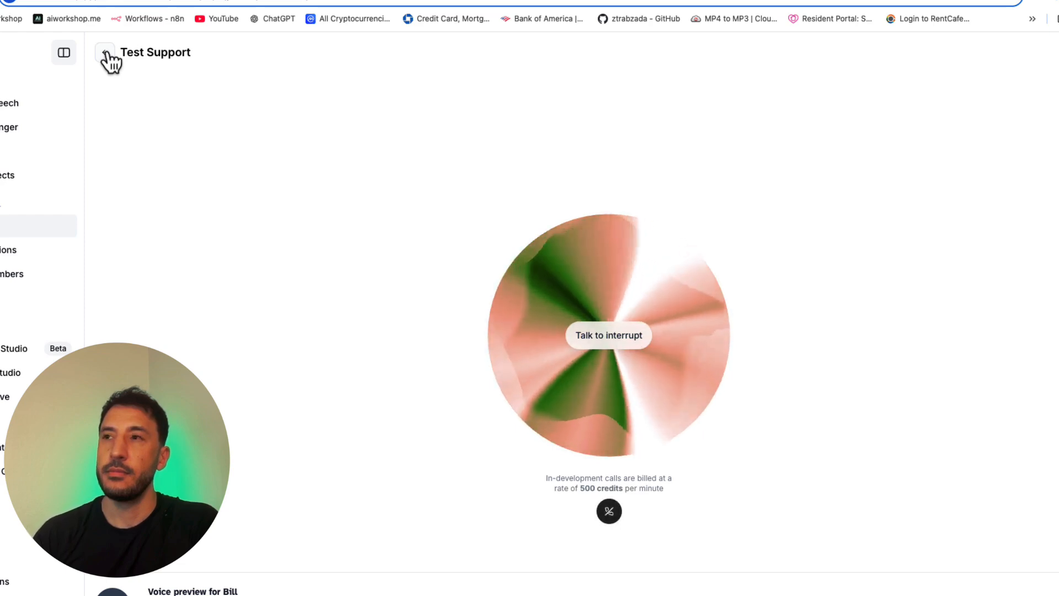
pyautogui.click(127, 72)
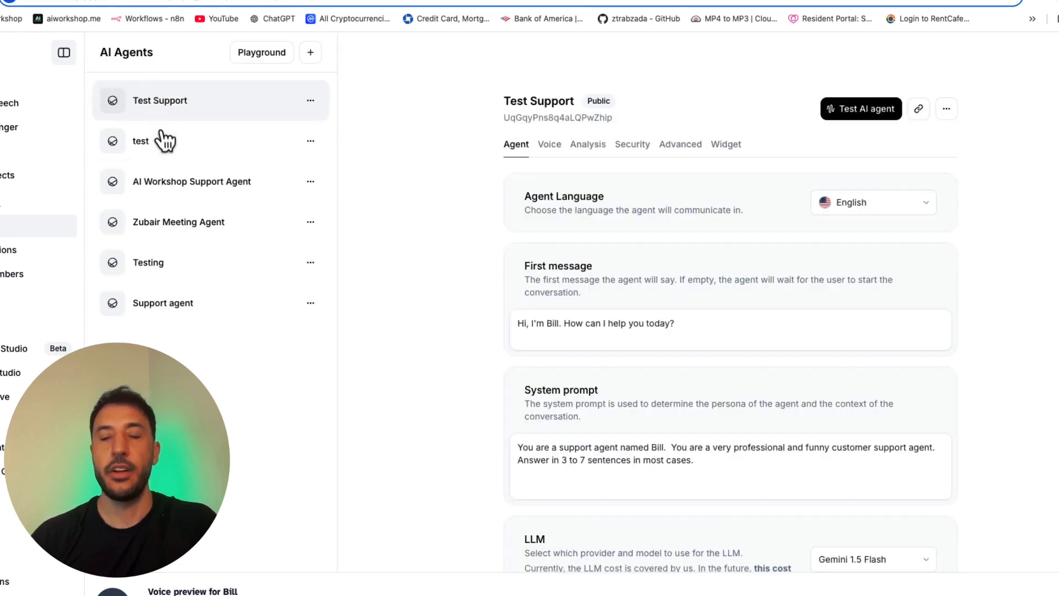
pyautogui.scroll(-8, 717, 309)
pyautogui.scroll(-3, 752, 357)
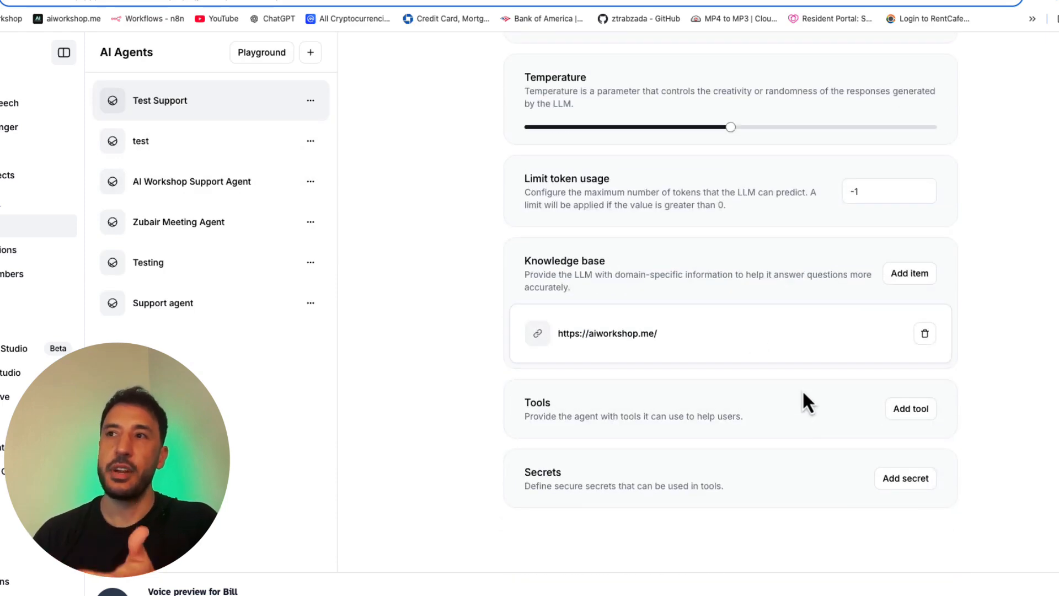
pyautogui.click(843, 345)
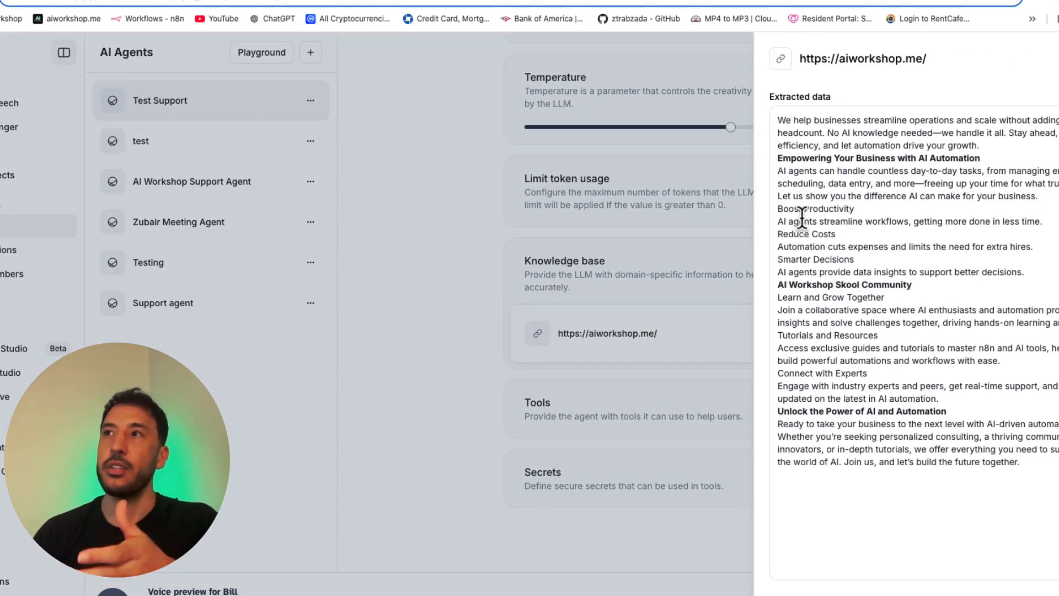
pyautogui.moveTo(777, 121); pyautogui.dragTo(793, 133)
pyautogui.moveTo(856, 223); pyautogui.dragTo(982, 465)
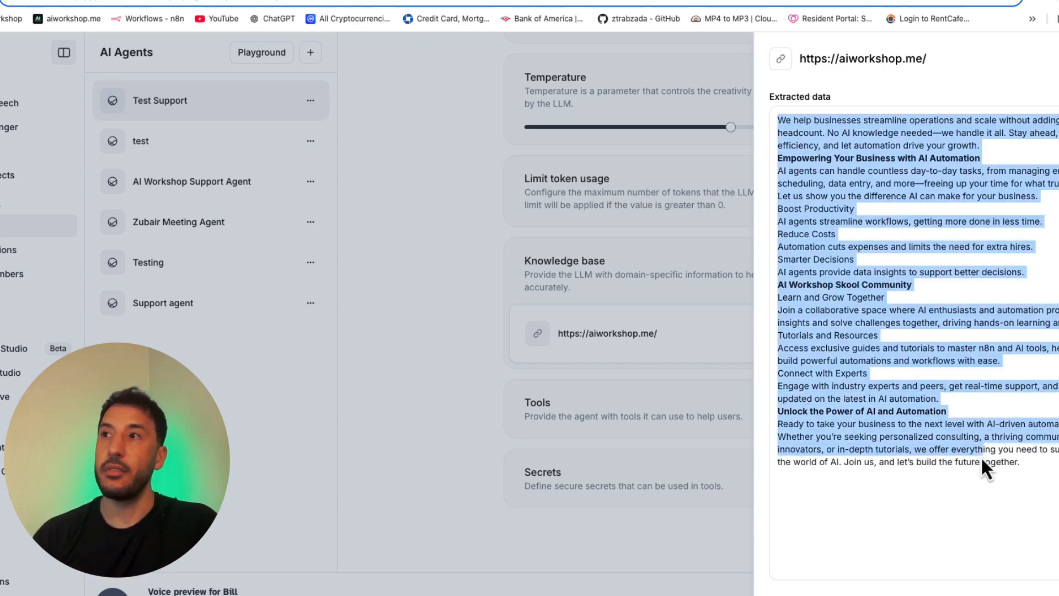
pyautogui.click(982, 466)
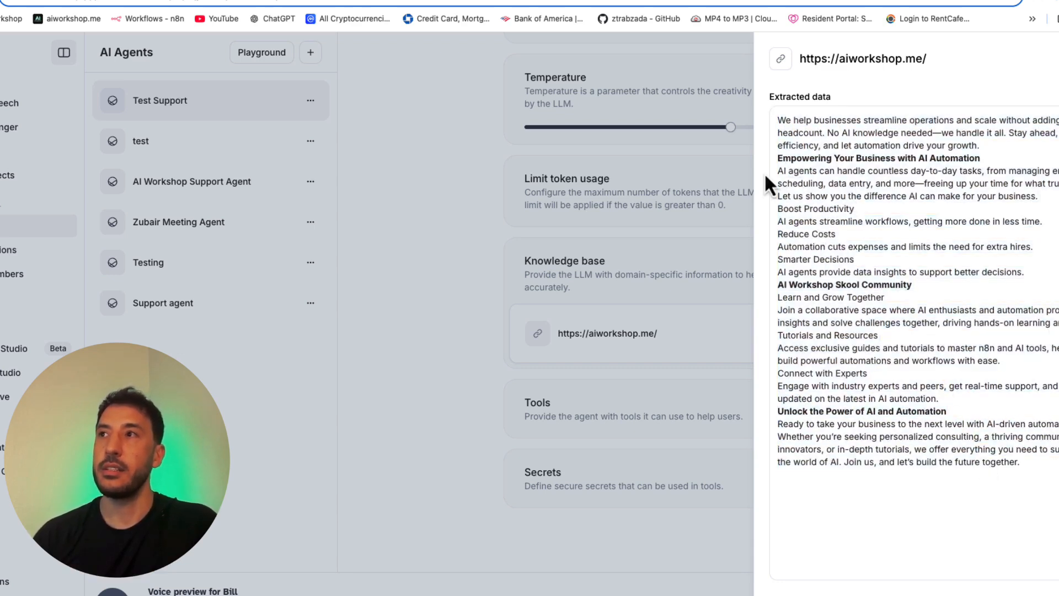
# Step: Compare the extracted knowledge base text with the content of the aiworkshop.me homepage, and close the item's details
pyautogui.moveTo(778, 117); pyautogui.dragTo(1042, 152)
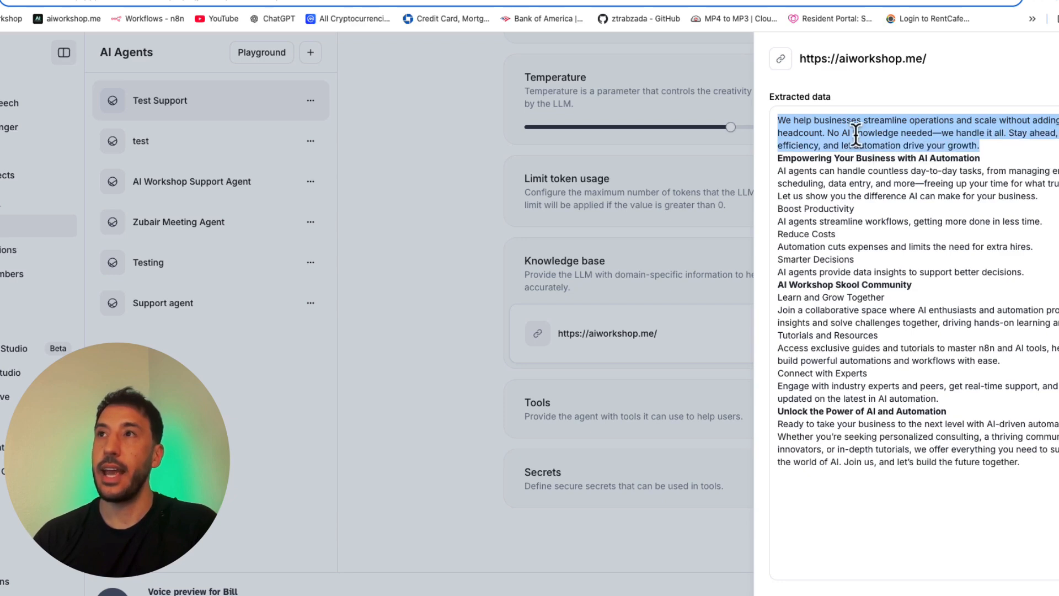
pyautogui.press('super+t')
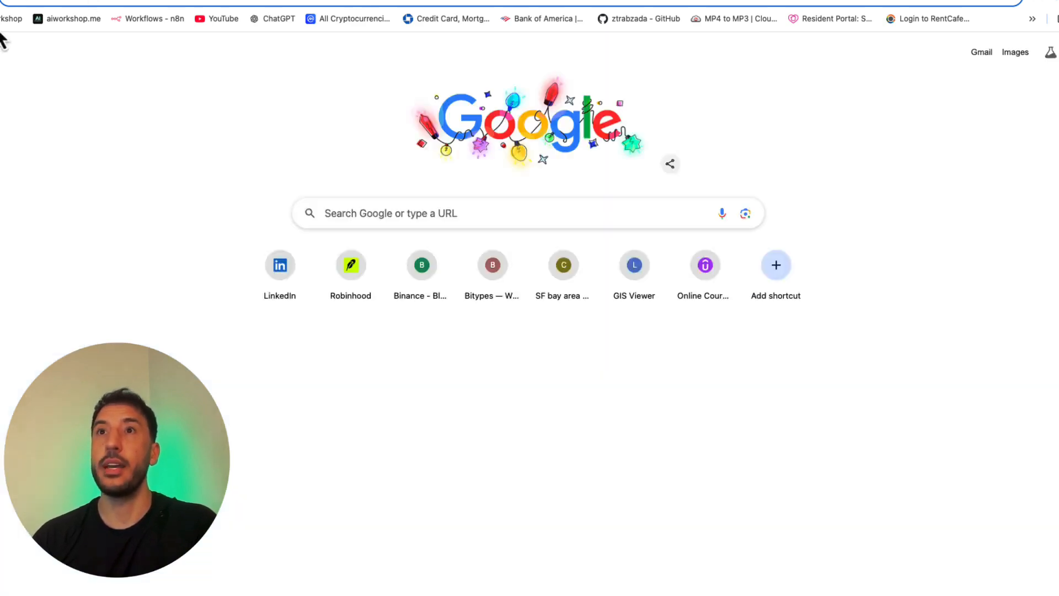
pyautogui.click(66, 19)
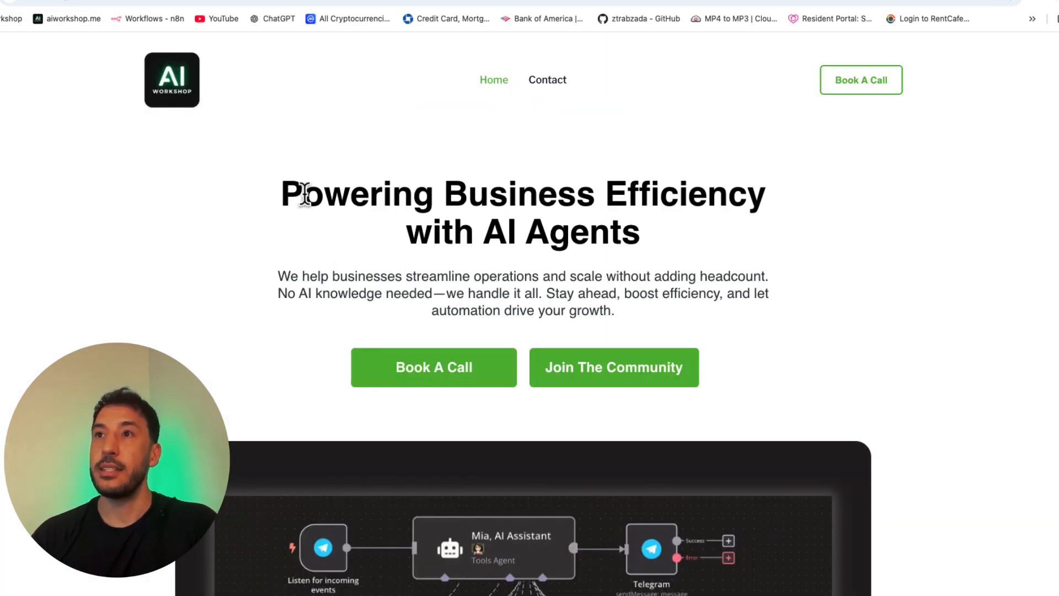
pyautogui.moveTo(278, 276); pyautogui.dragTo(651, 339)
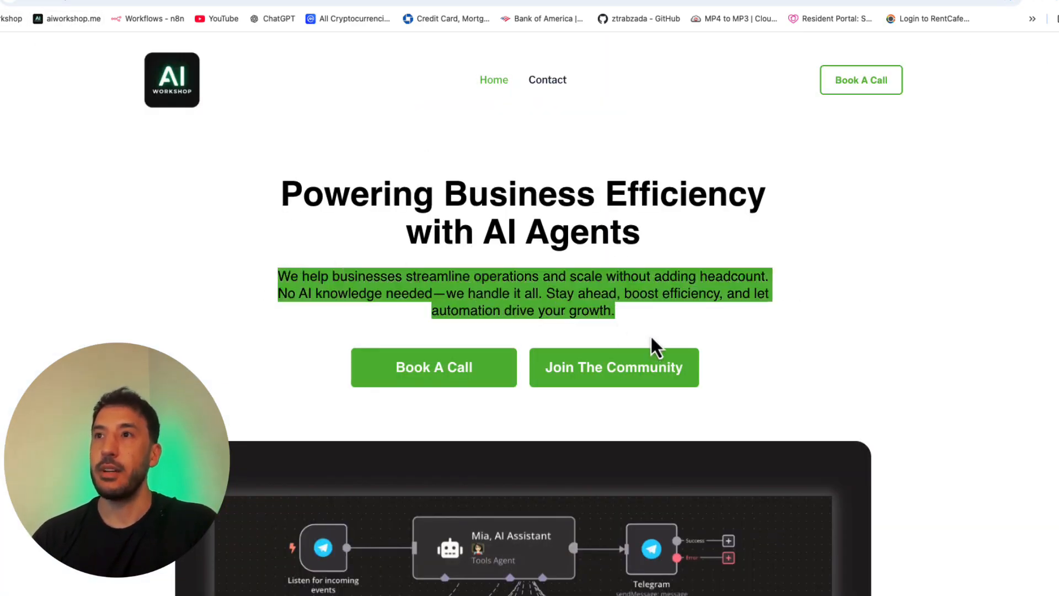
pyautogui.click(434, 306)
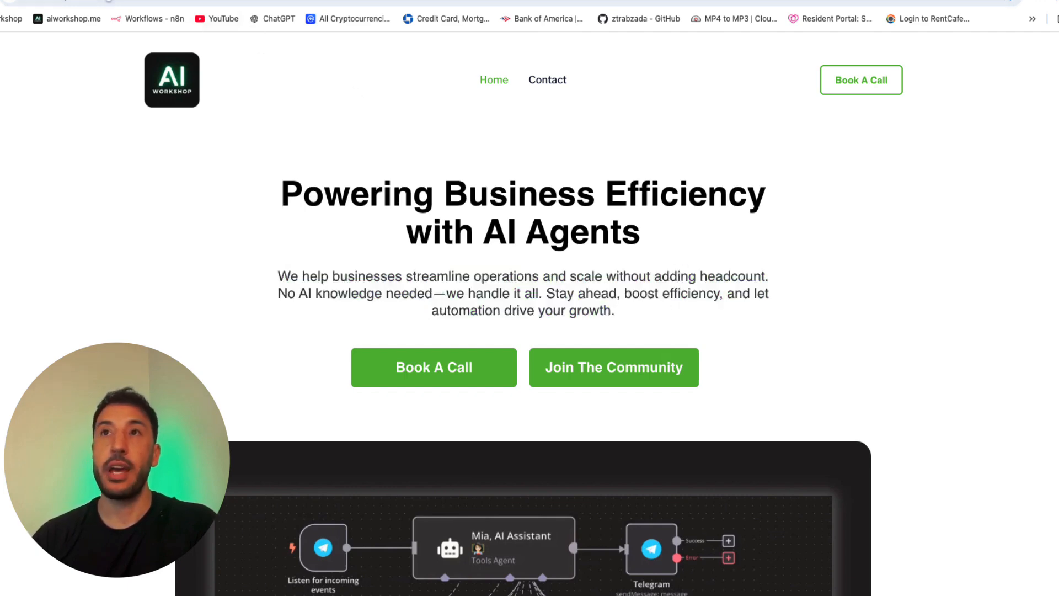
pyautogui.click(160, 2)
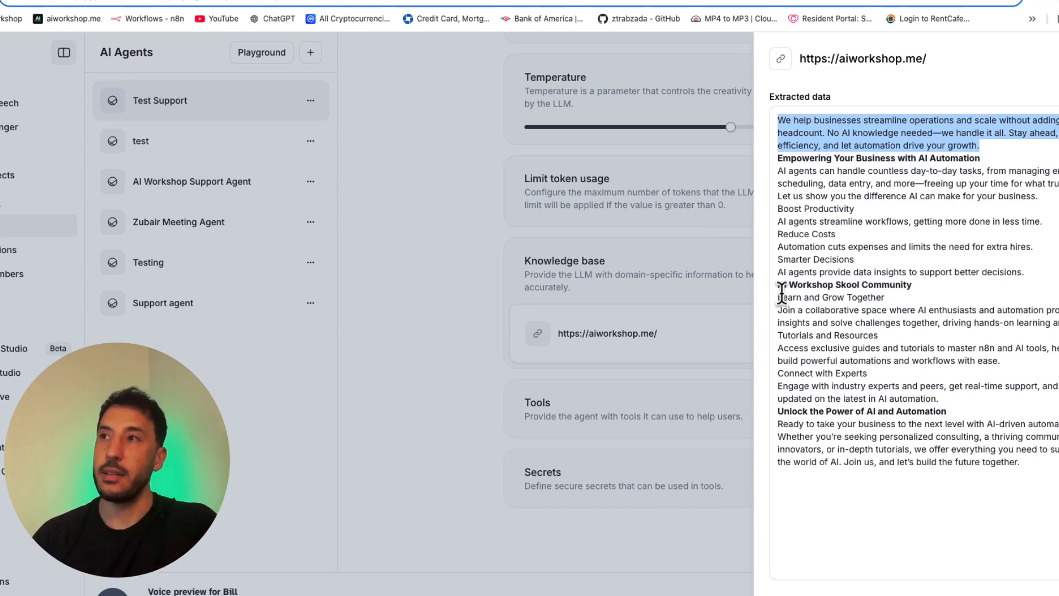
pyautogui.moveTo(778, 284); pyautogui.dragTo(958, 383)
pyautogui.click(958, 383)
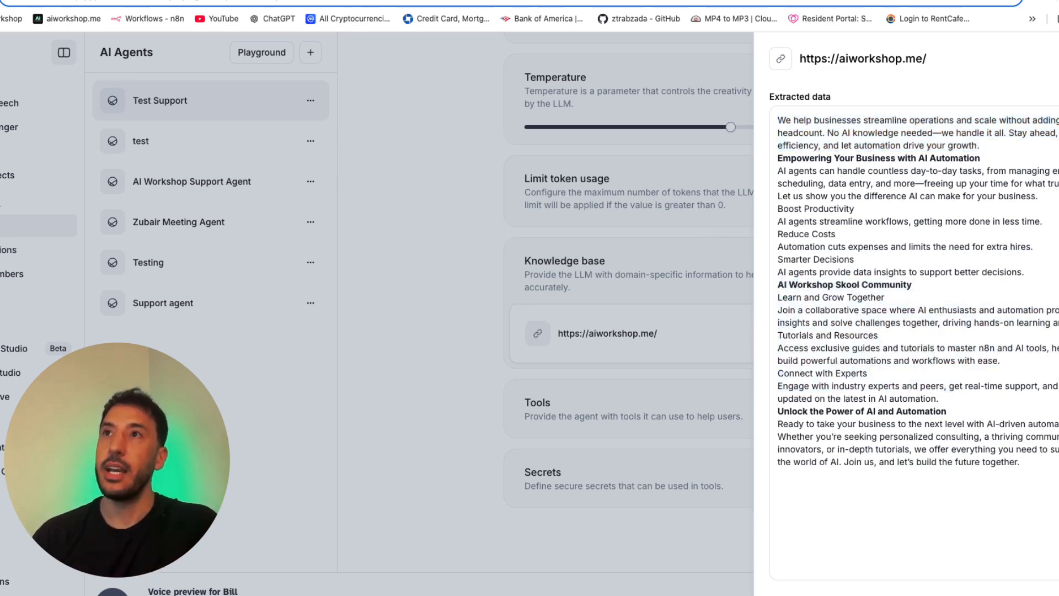
pyautogui.click(347, 3)
pyautogui.scroll(-20, 519, 285)
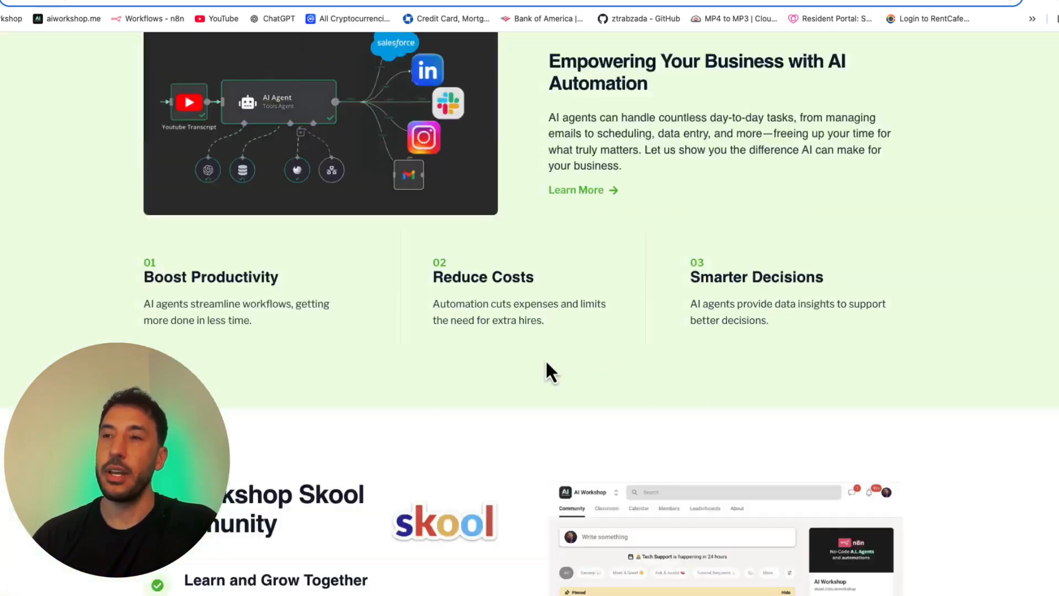
pyautogui.scroll(3, 353, 221)
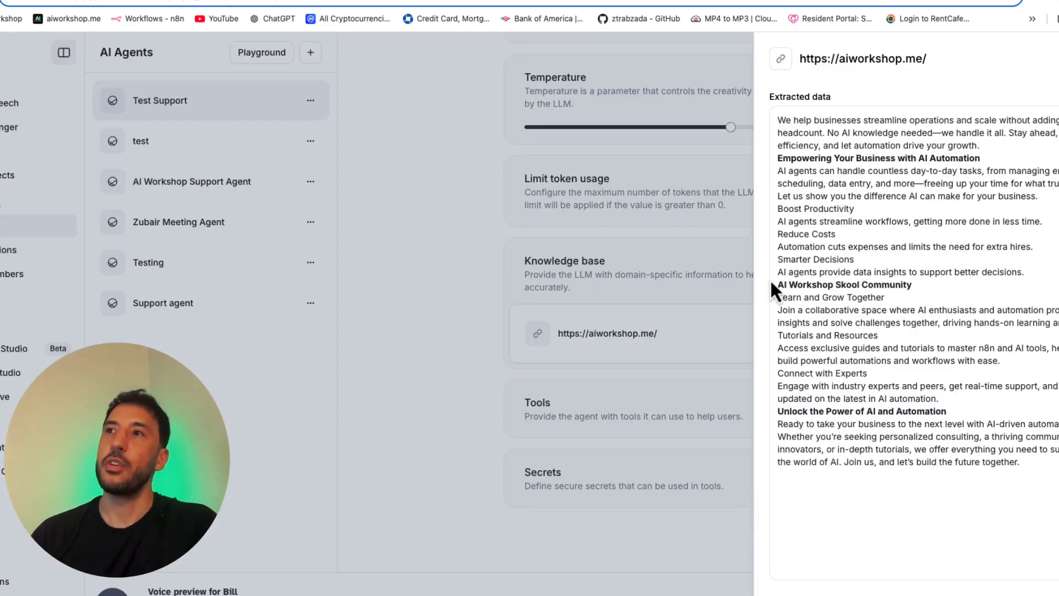
pyautogui.click(699, 296)
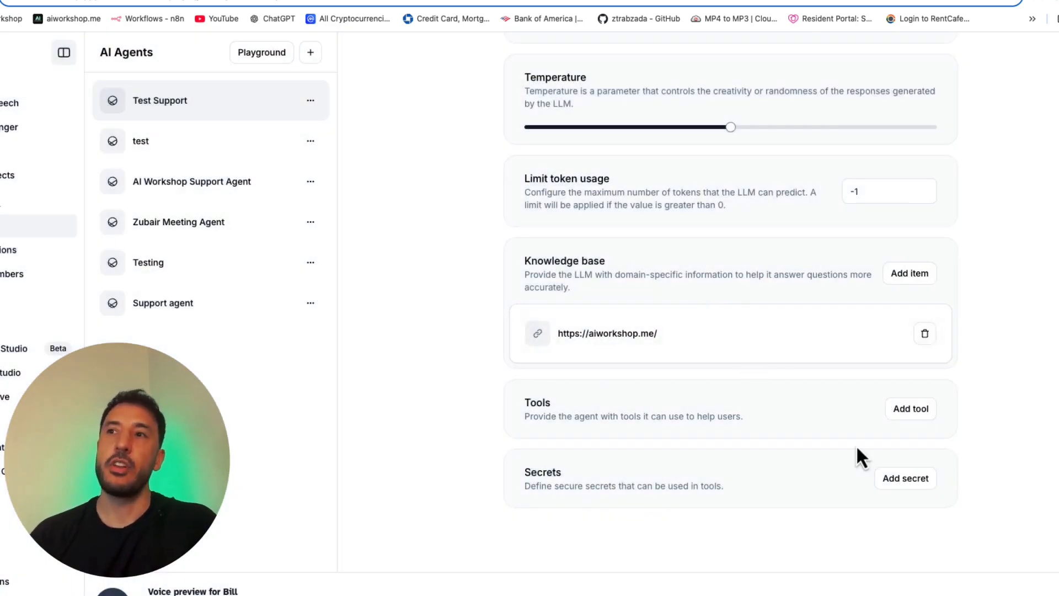
# Step: Review the agent's settings, examine the URL and Text options for a new knowledge base item, and cancel without adding one
pyautogui.scroll(10, 880, 501)
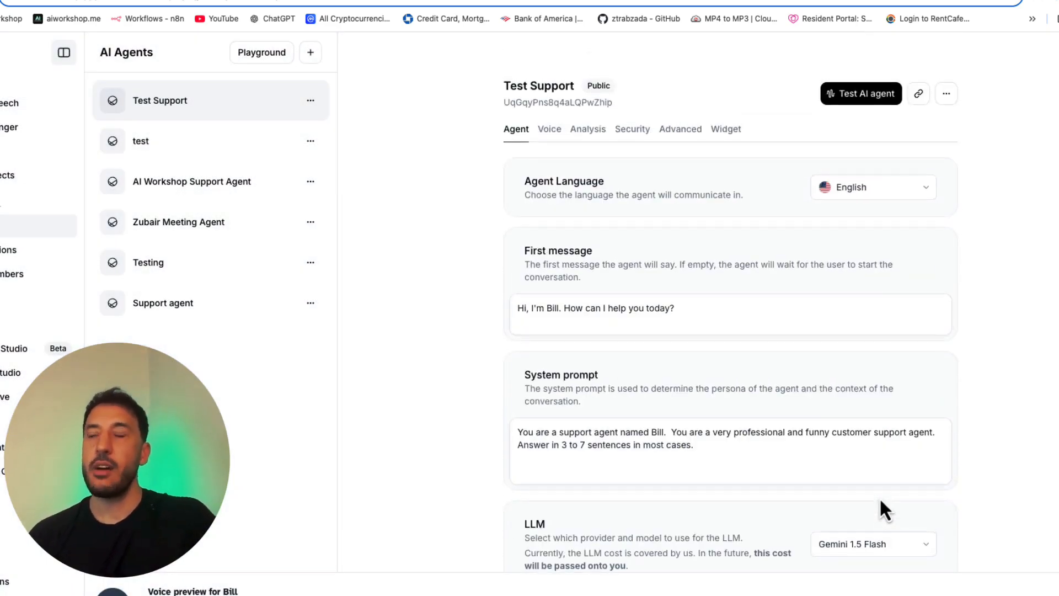
pyautogui.scroll(-10, 880, 501)
pyautogui.scroll(3, 880, 497)
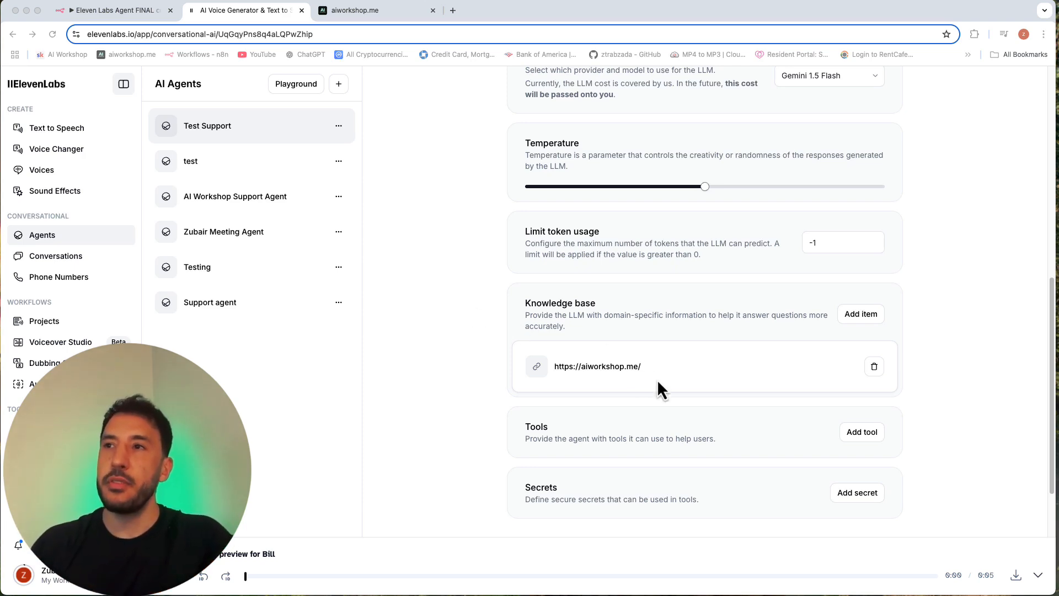
pyautogui.scroll(8, 610, 299)
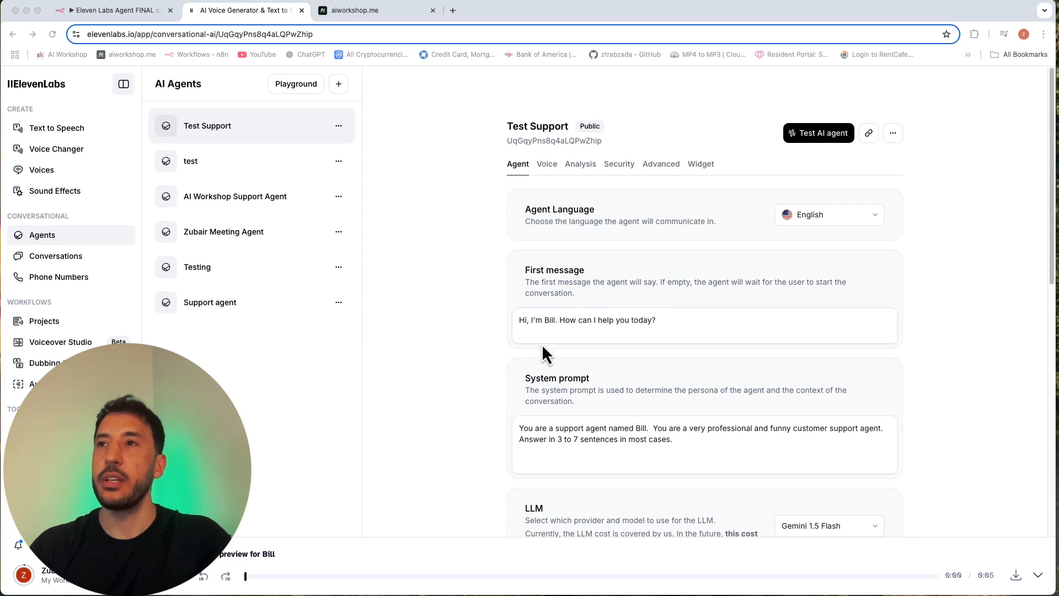
pyautogui.scroll(-6, 581, 433)
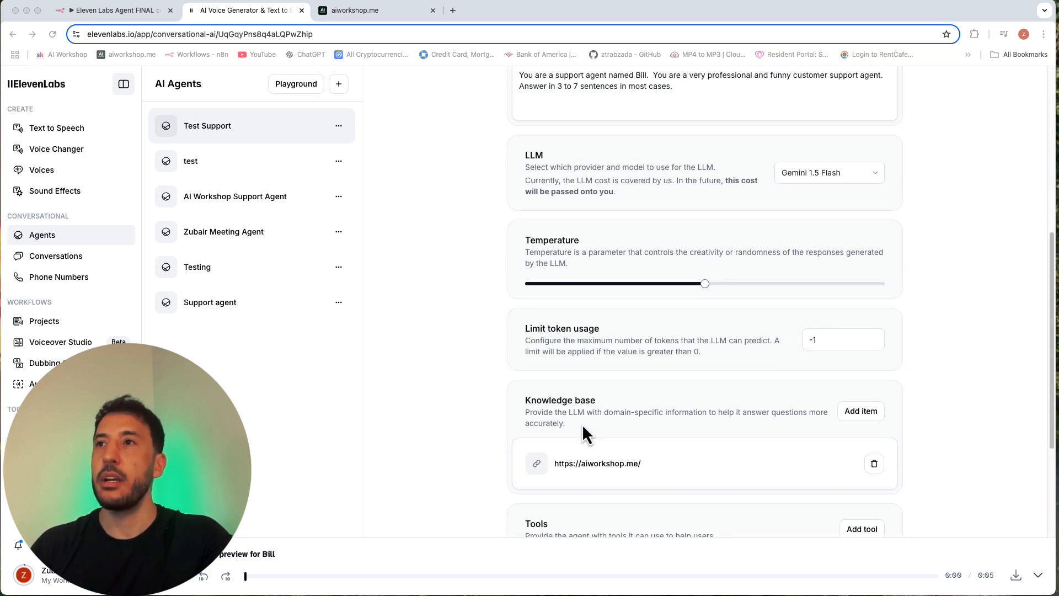
pyautogui.scroll(-2, 607, 408)
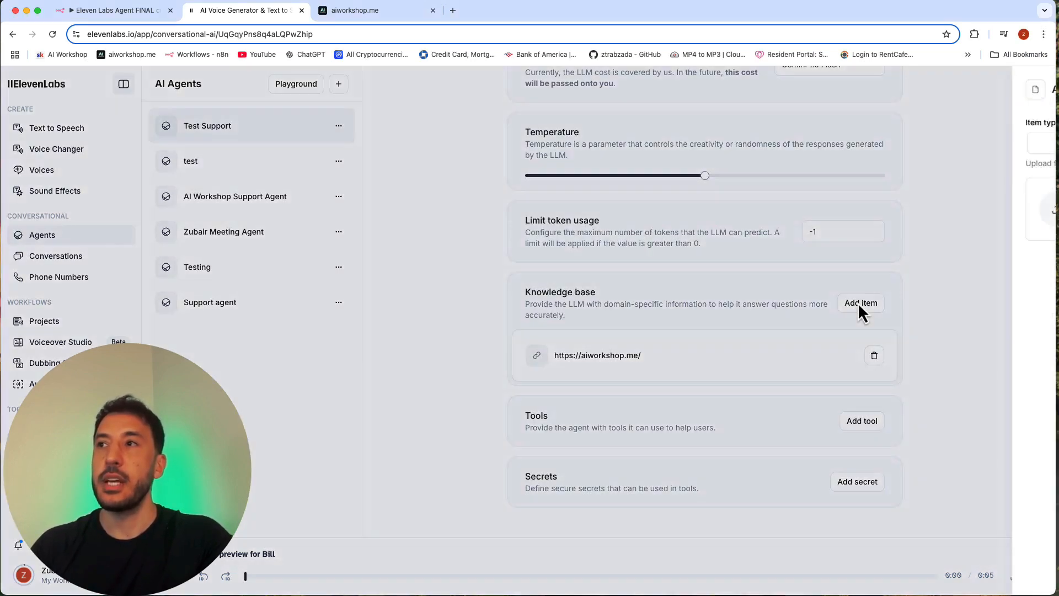
pyautogui.click(859, 303)
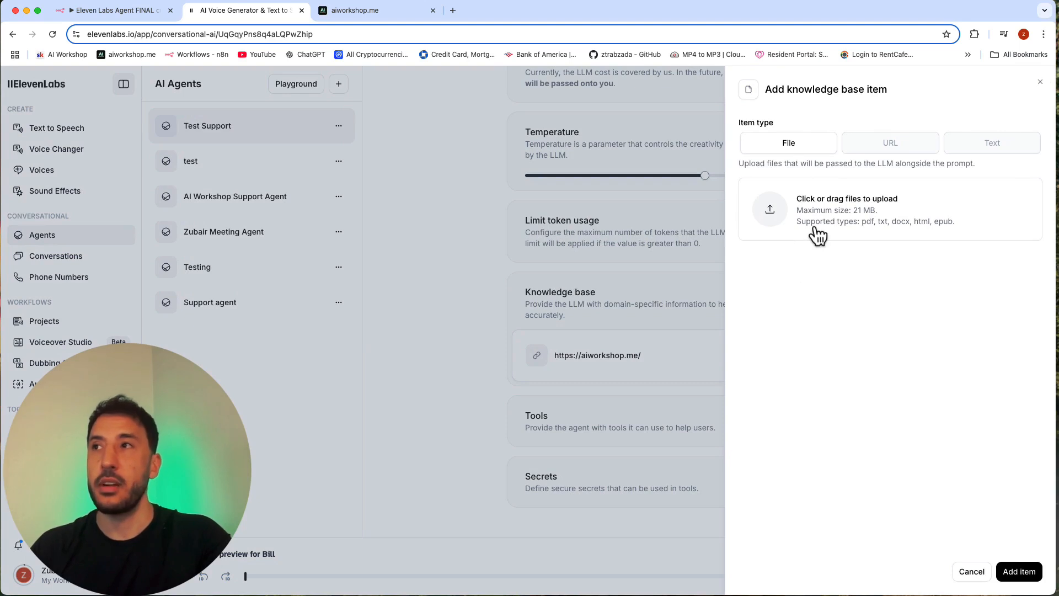
pyautogui.click(892, 142)
pyautogui.click(976, 148)
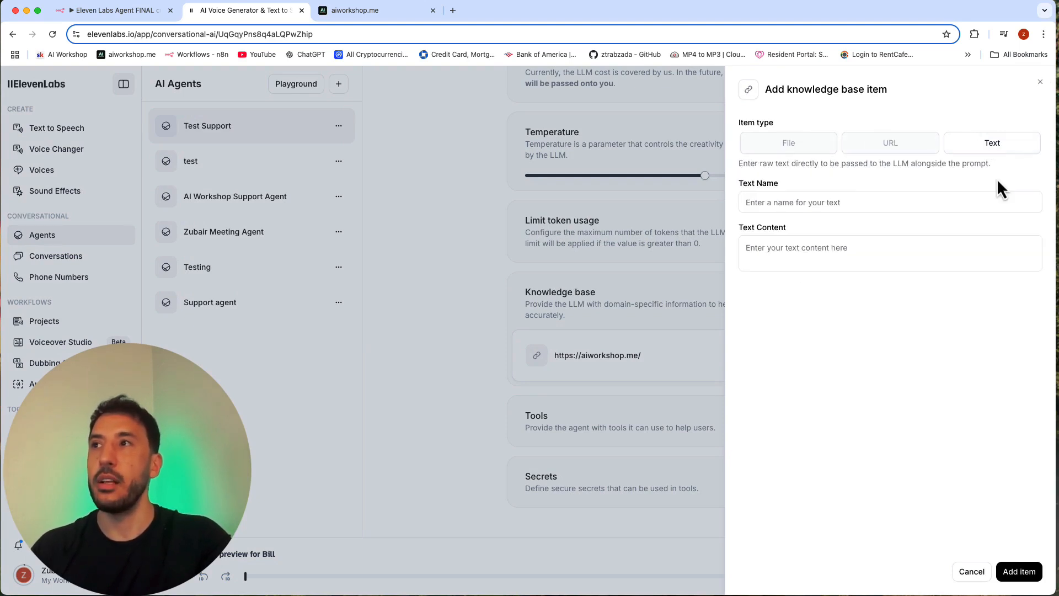
pyautogui.click(763, 206)
pyautogui.click(753, 247)
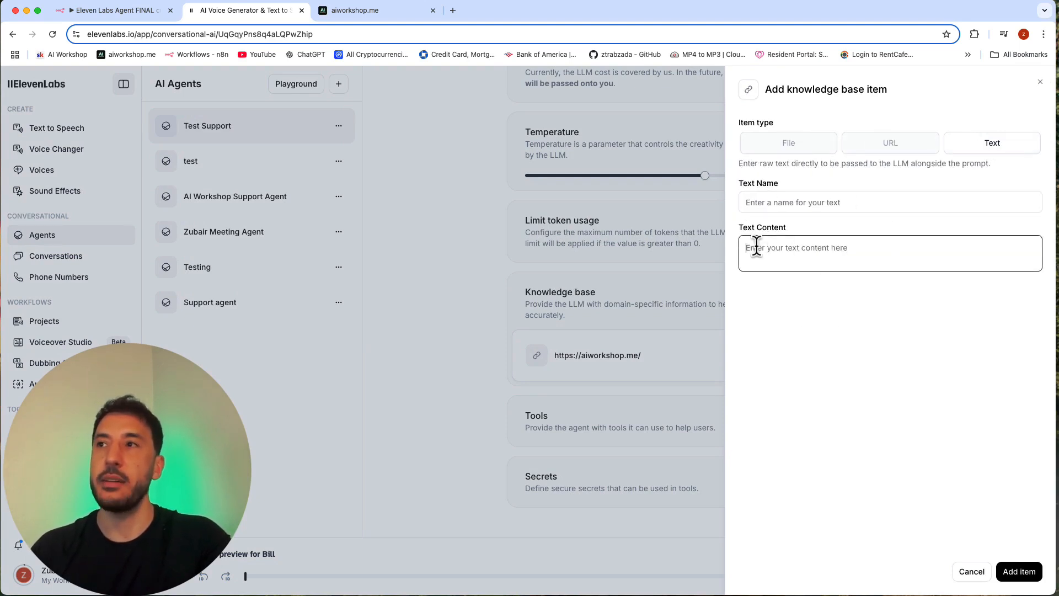
pyautogui.click(982, 567)
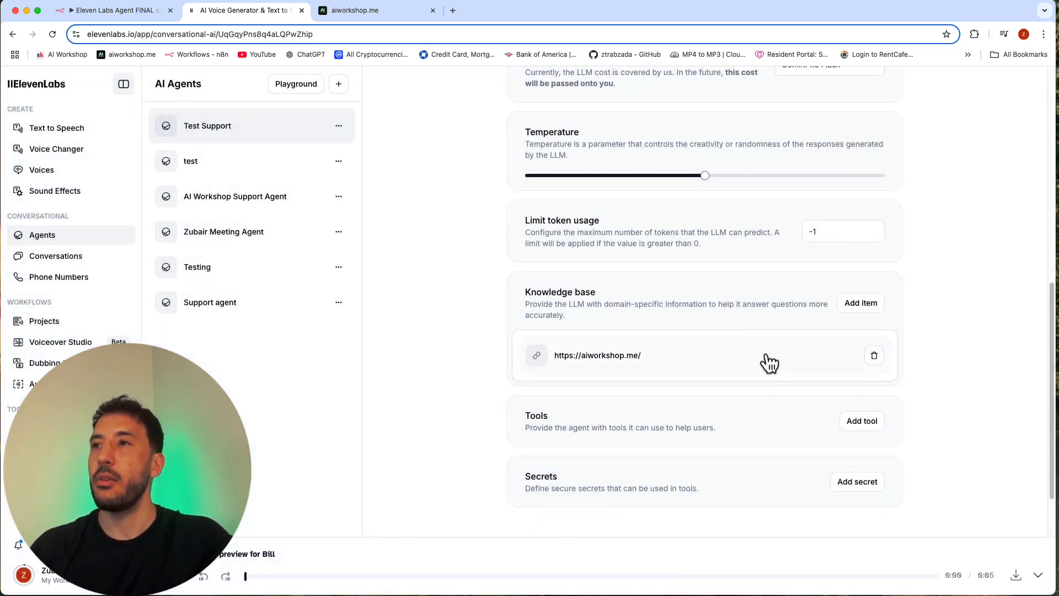
# Step: Start adding a tool to the agent, look at the Client options, and set the tool type to Webhook
pyautogui.scroll(-3, 768, 362)
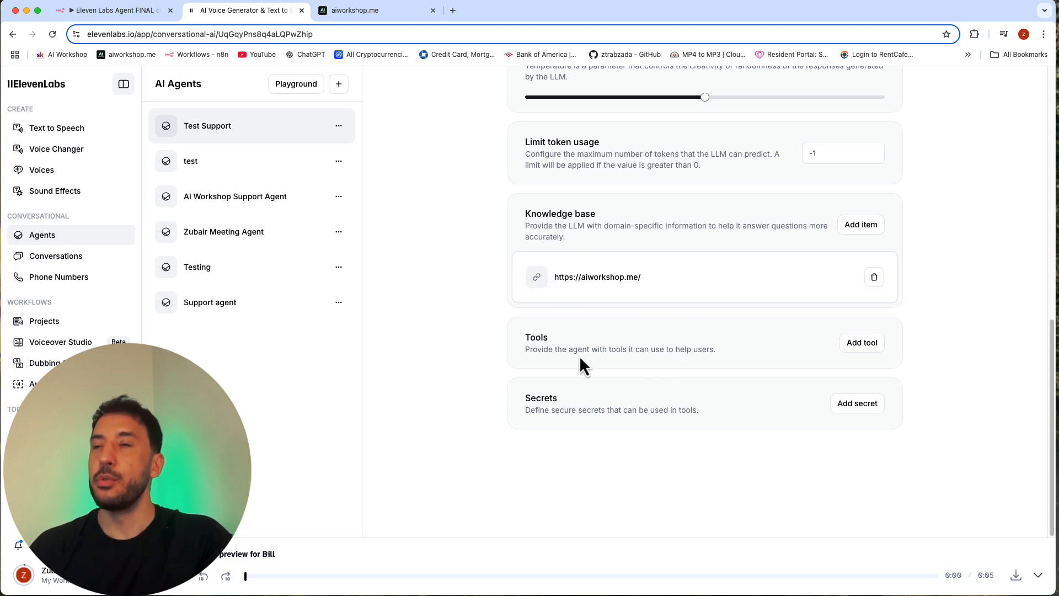
pyautogui.tripleClick(561, 350)
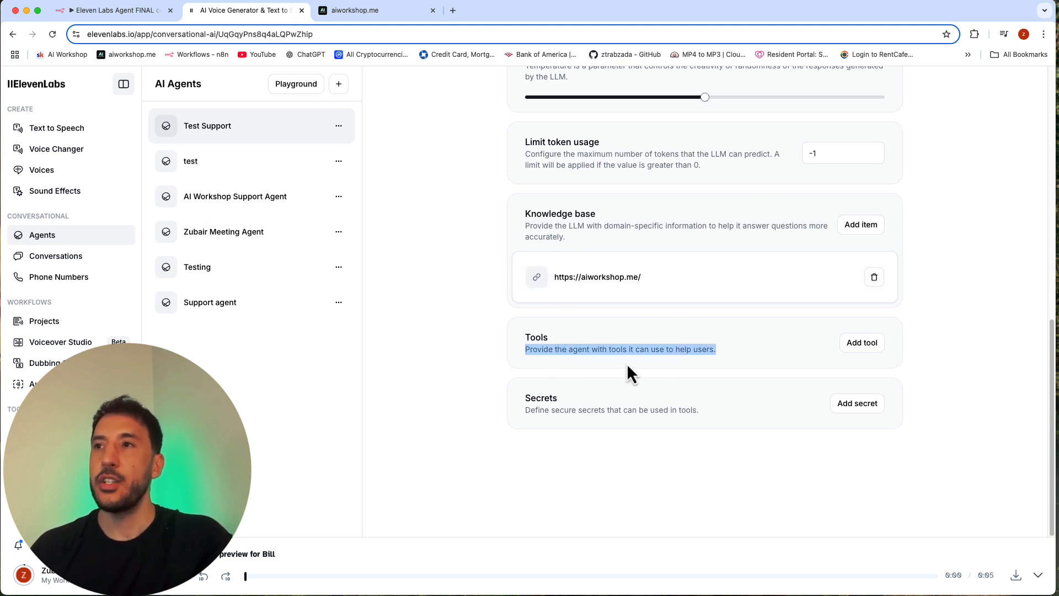
pyautogui.click(825, 363)
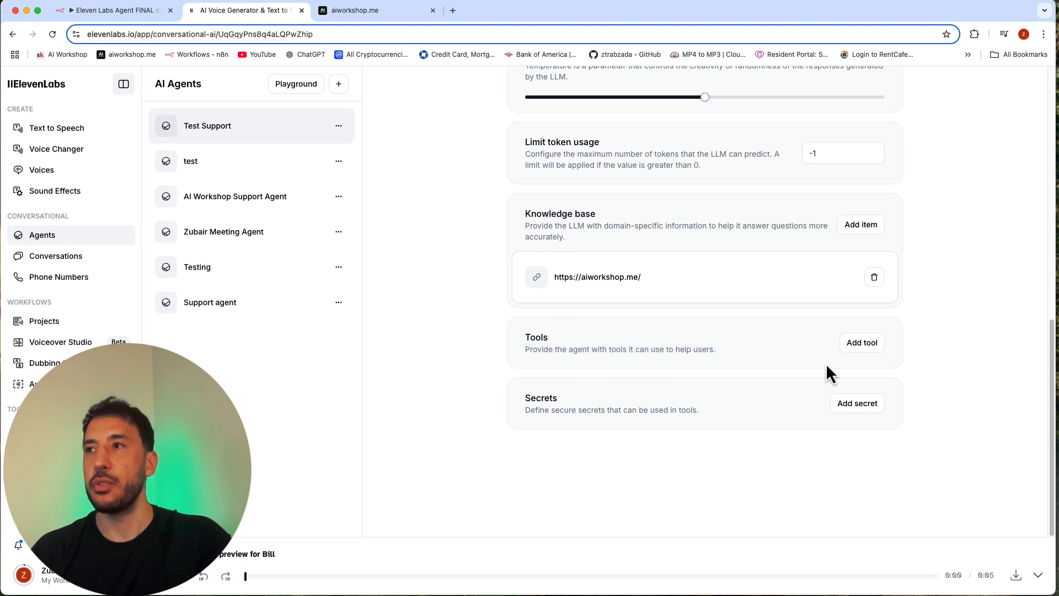
pyautogui.click(859, 342)
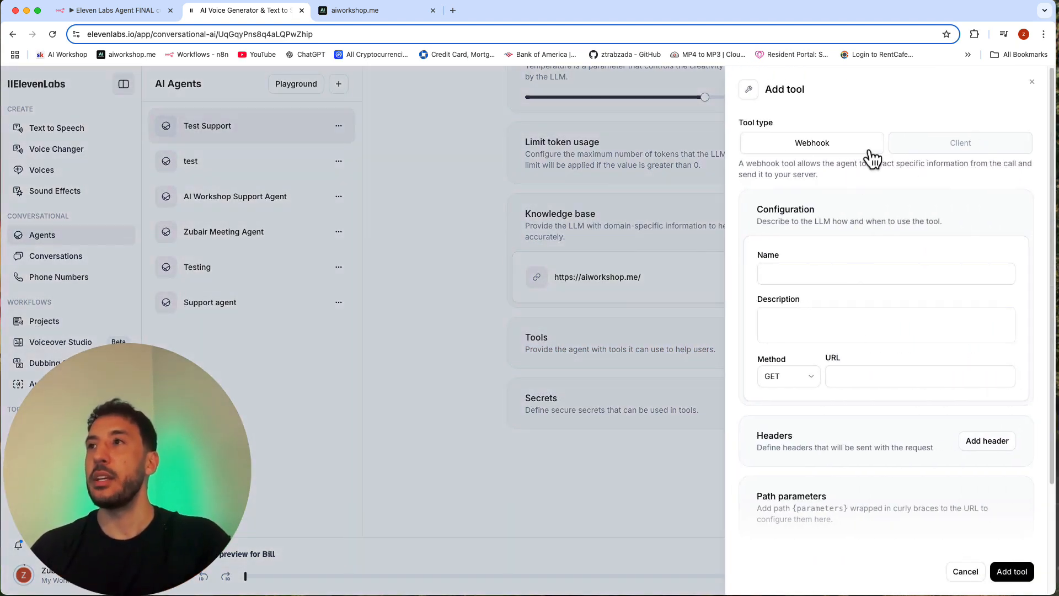
pyautogui.click(939, 150)
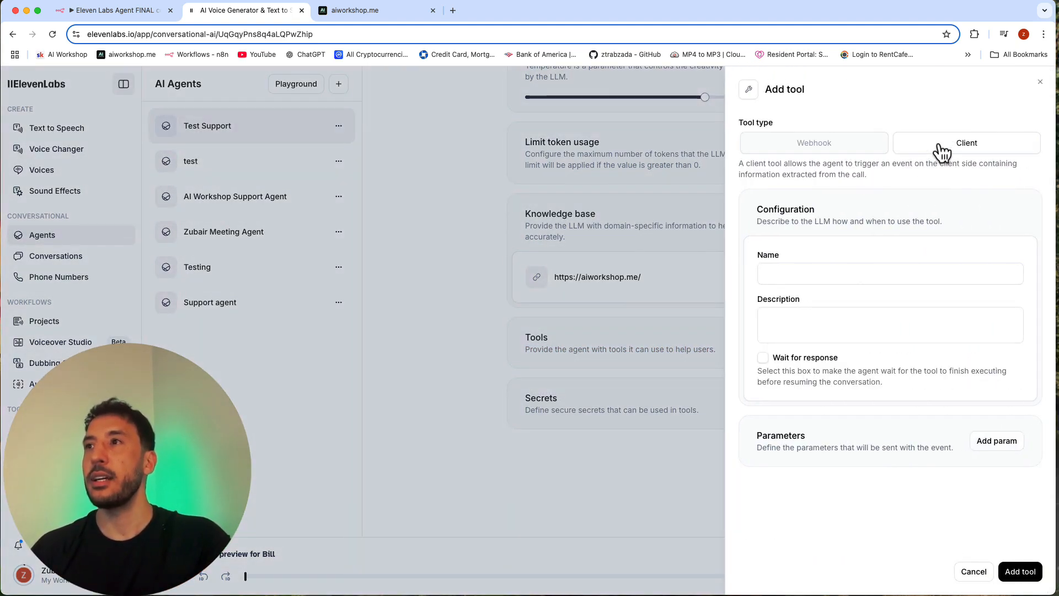
pyautogui.click(800, 147)
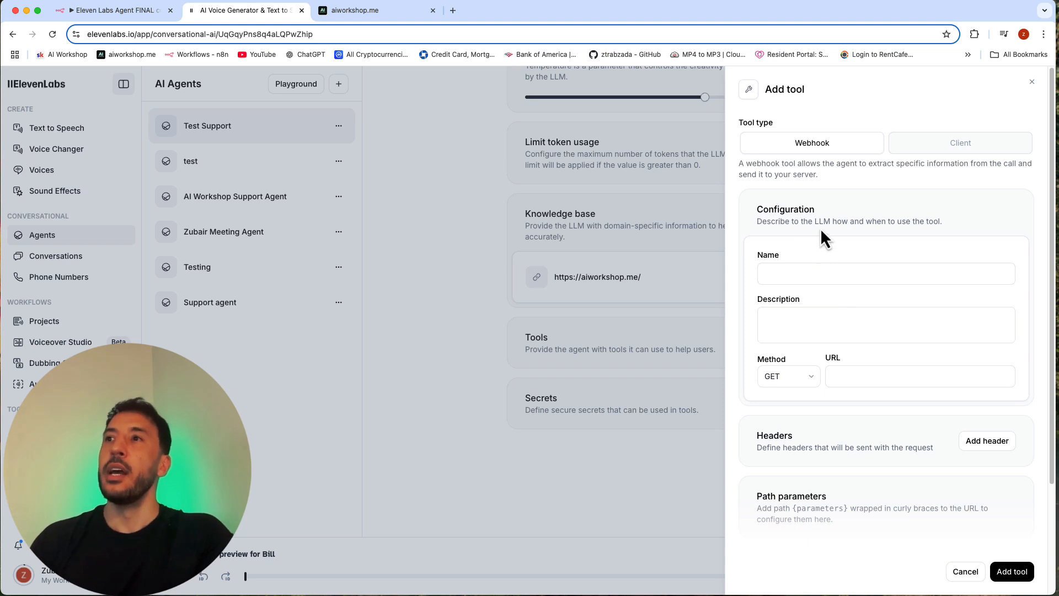
# Step: Name the new webhook tool test_tool and move on to its description
pyautogui.click(783, 266)
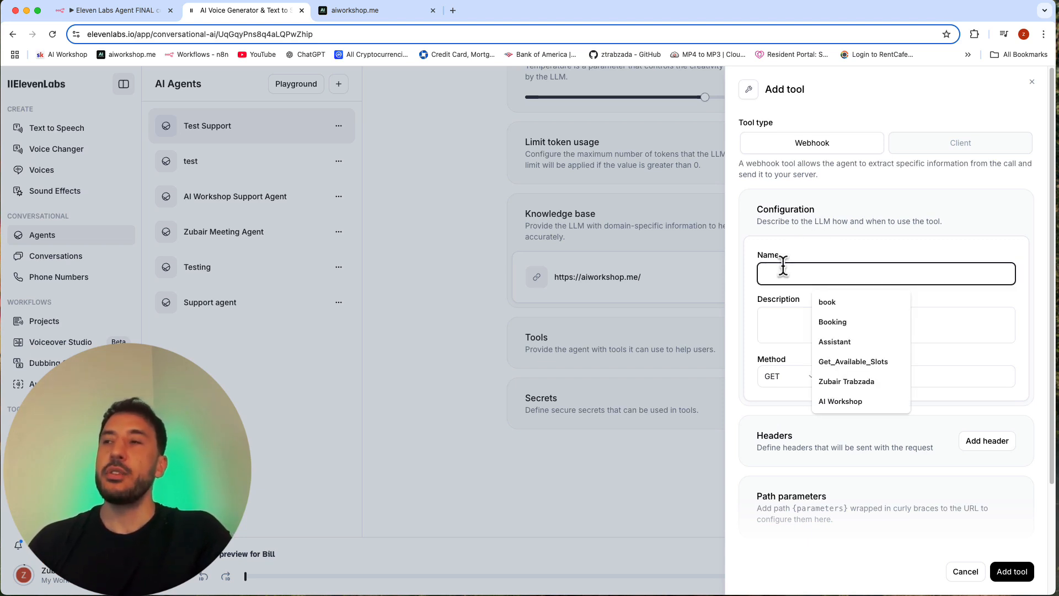
pyautogui.click(841, 242)
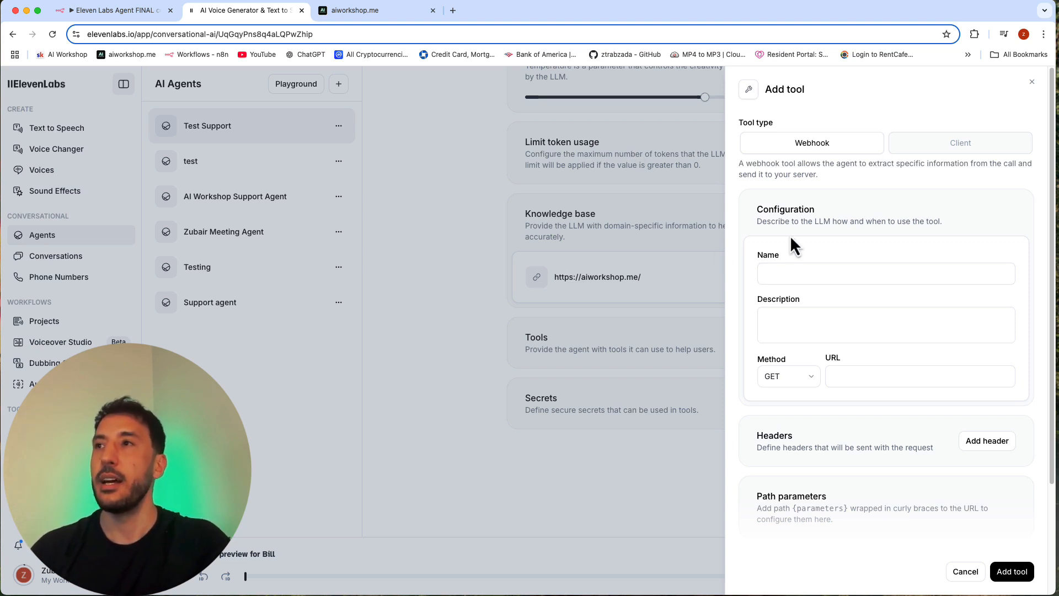
pyautogui.click(809, 276)
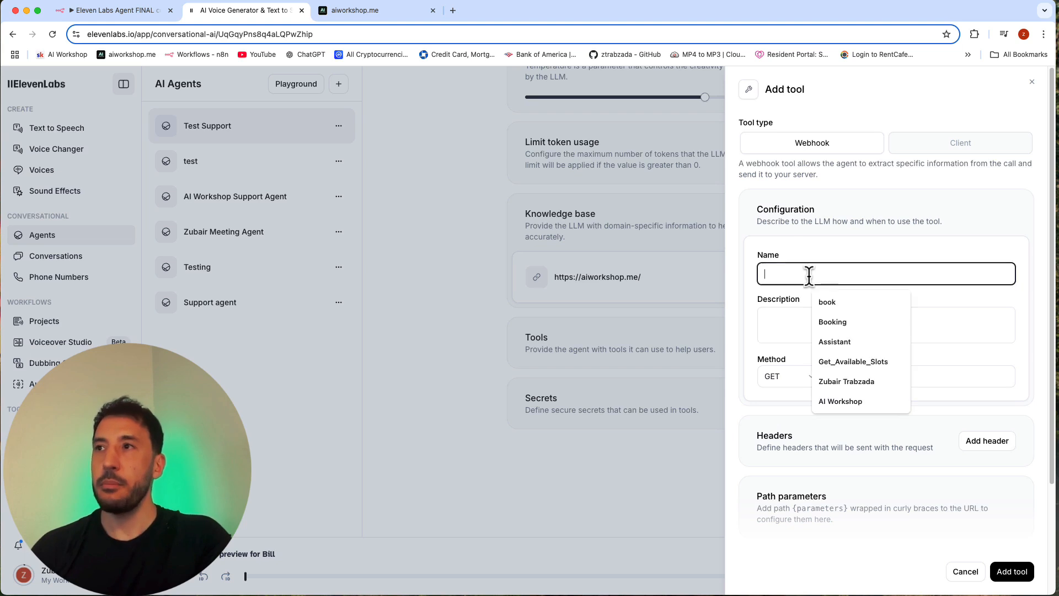
pyautogui.click(833, 251)
pyautogui.click(809, 274)
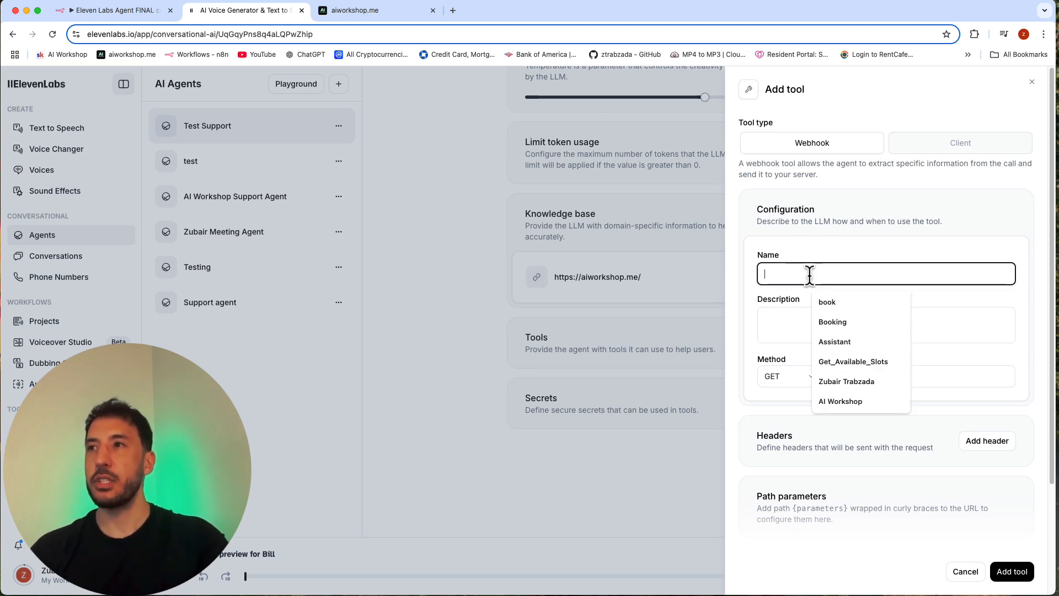
pyautogui.write('test')
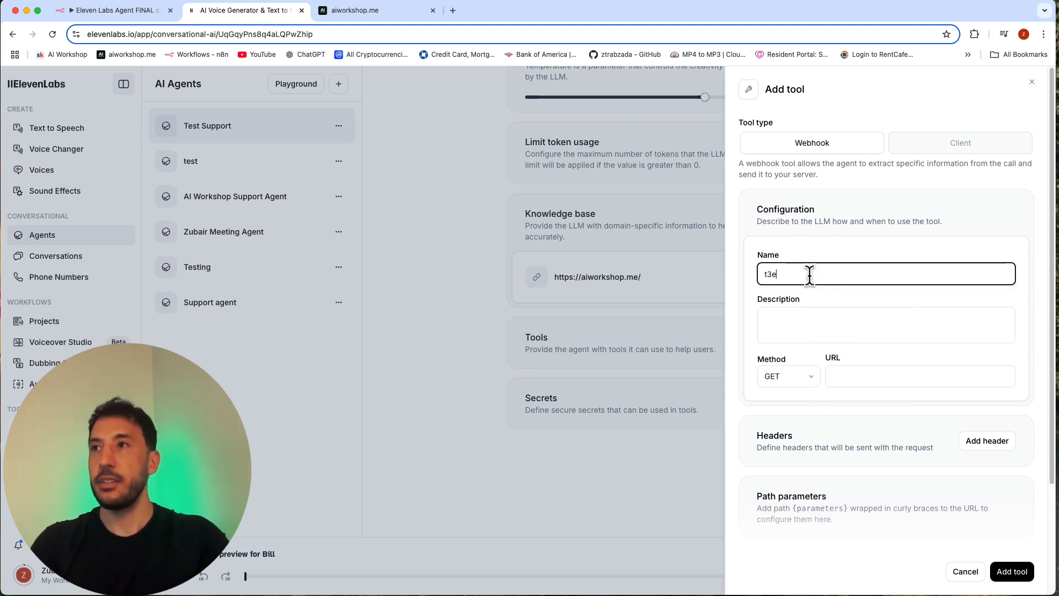
pyautogui.write('_tool')
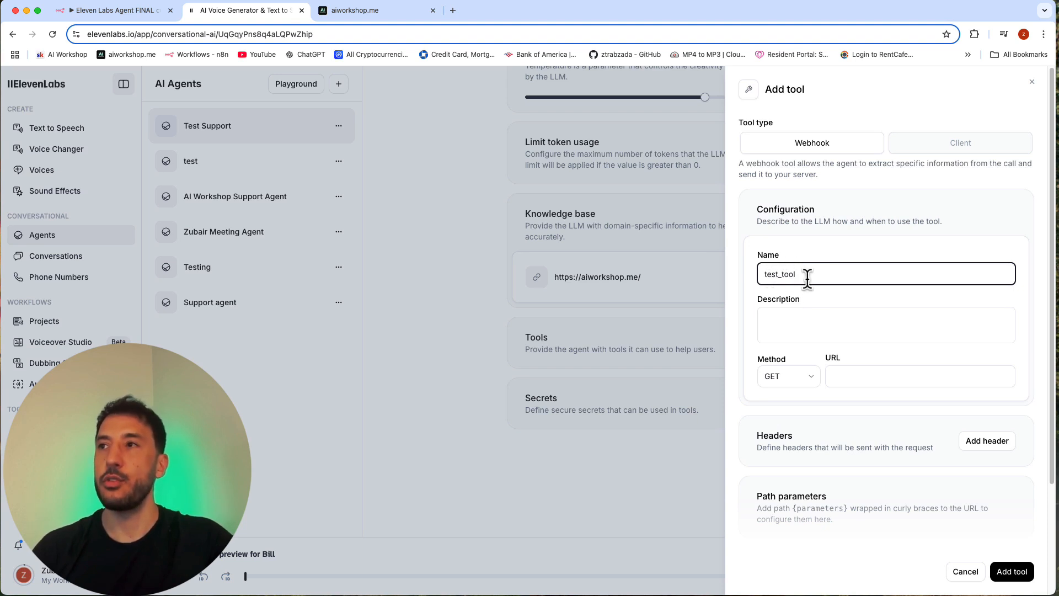
pyautogui.click(825, 247)
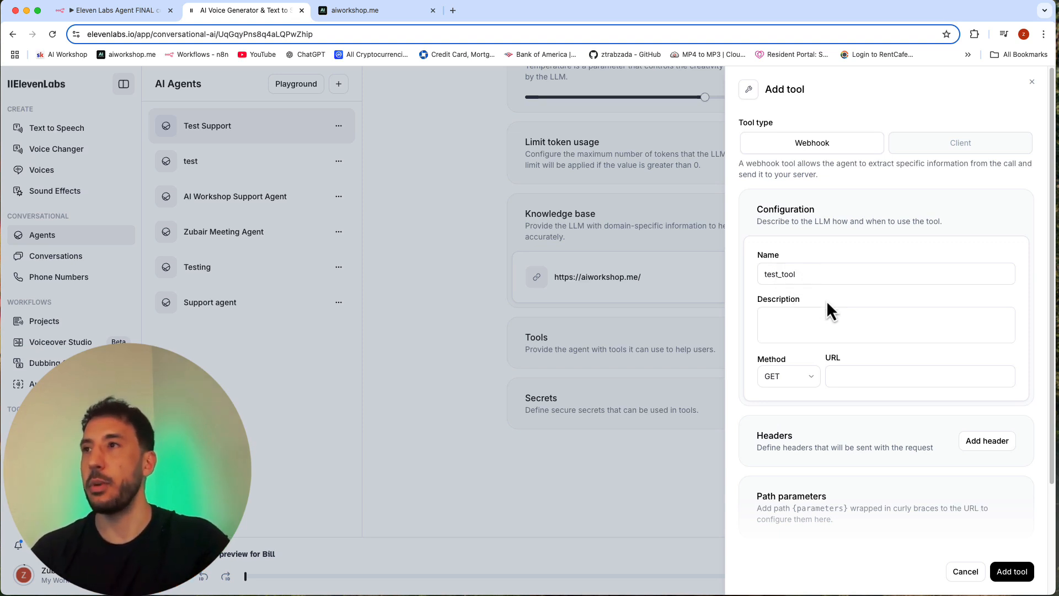
pyautogui.click(818, 325)
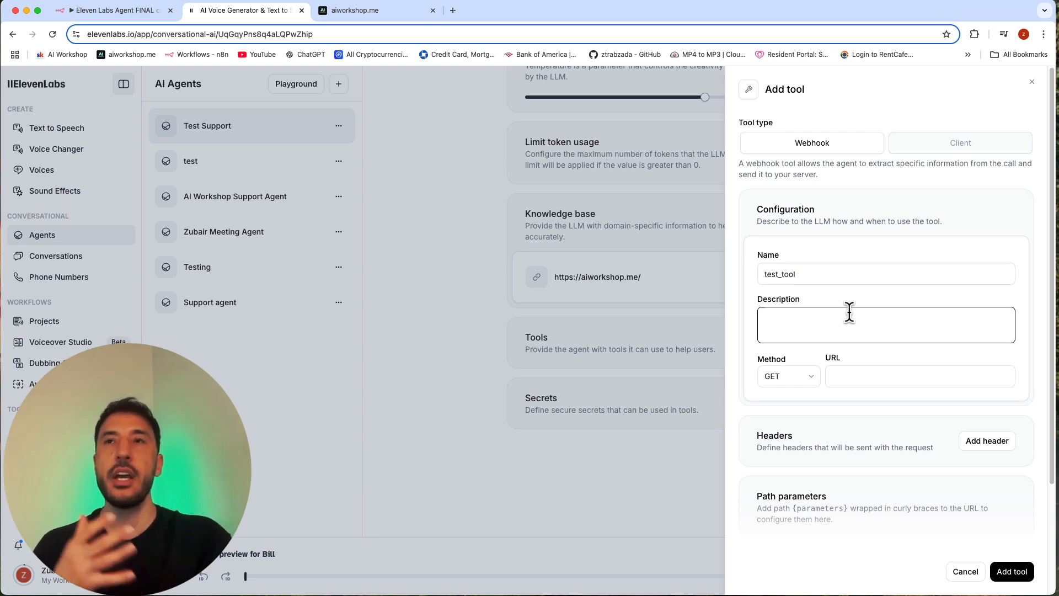
# Step: Switch to the Eleven Labs Agent workflow in n8n and open the AI Agent node's system message in the expanded editor
pyautogui.click(112, 8)
pyautogui.doubleClick(398, 184)
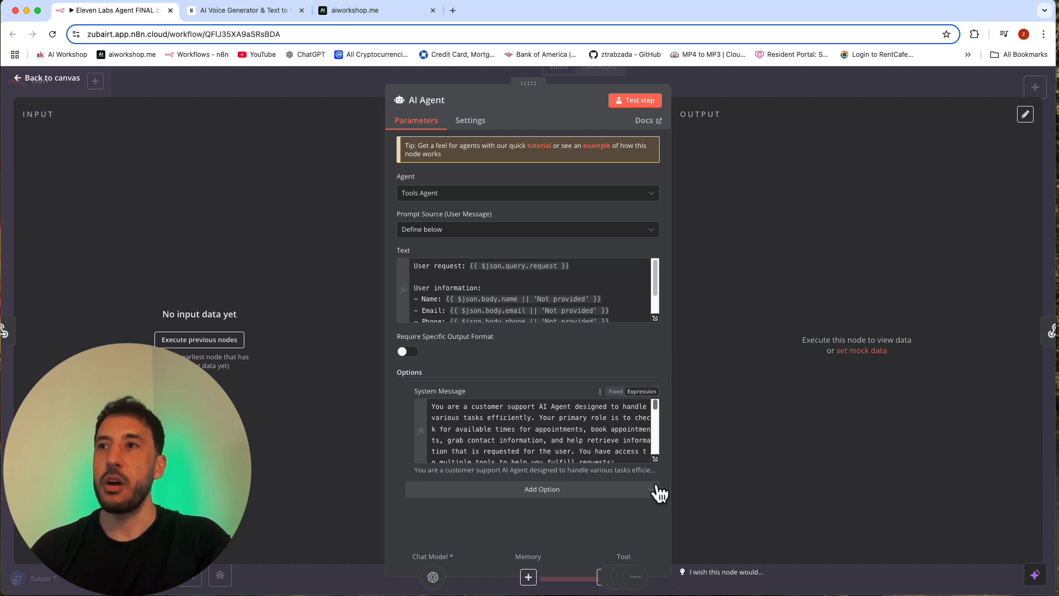
pyautogui.click(654, 458)
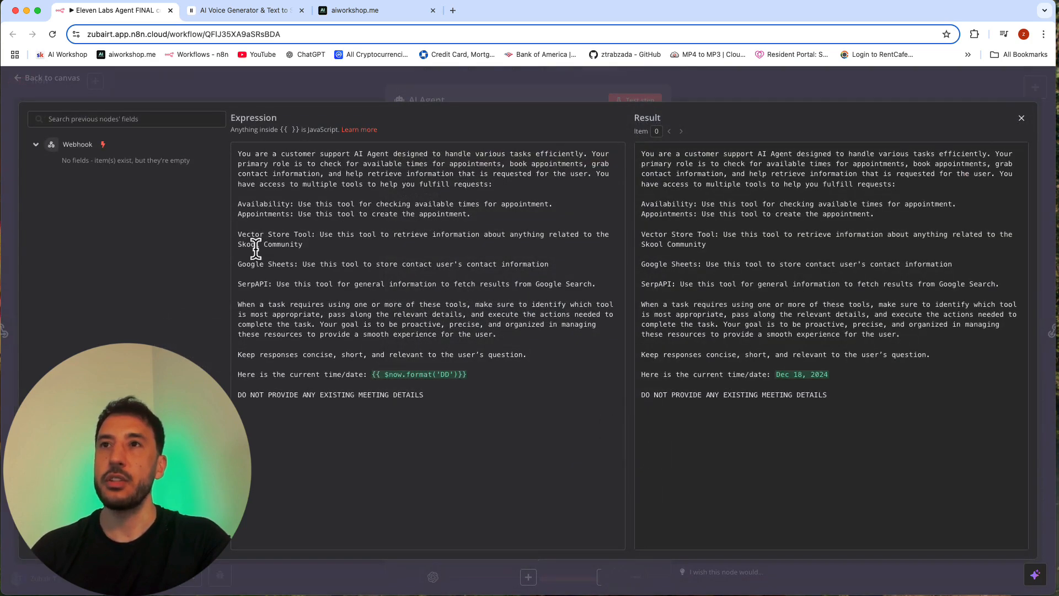
# Step: Examine the tool instructions in the AI Agent's system message, and return to the Add tool form in ElevenLabs
pyautogui.moveTo(237, 208); pyautogui.dragTo(439, 214)
pyautogui.click(305, 221)
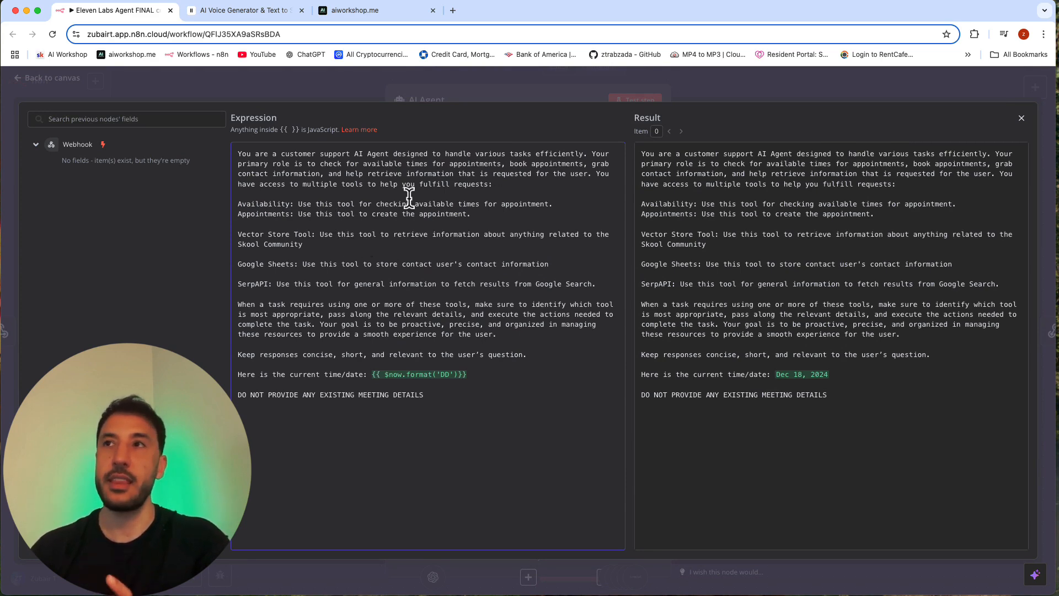
pyautogui.click(329, 12)
pyautogui.click(249, 10)
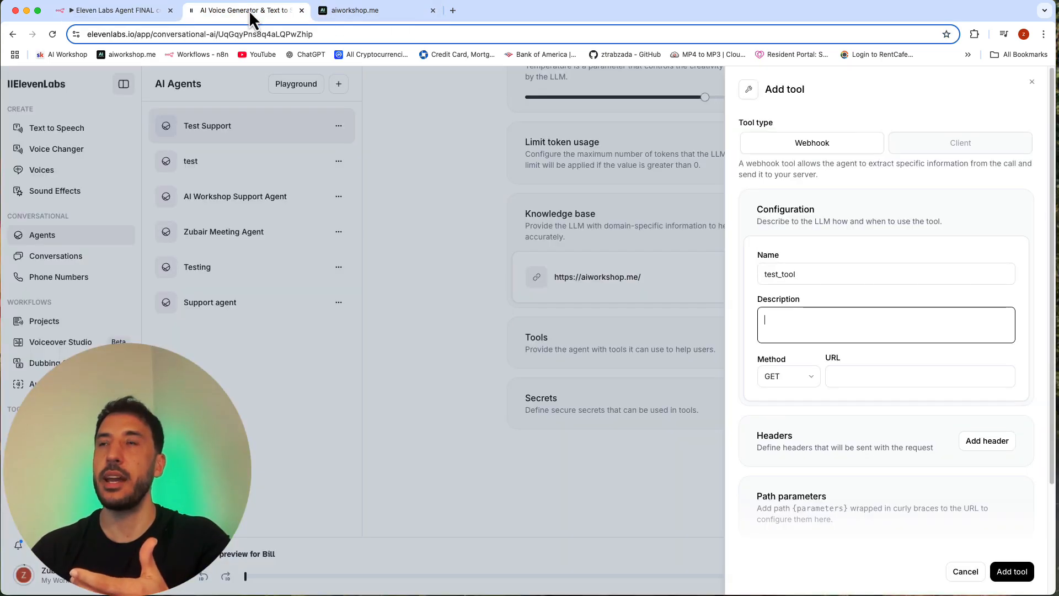
# Step: Close the aiworkshop.me page and enter "use this this to call n8n" as the webhook tool's description
pyautogui.click(433, 11)
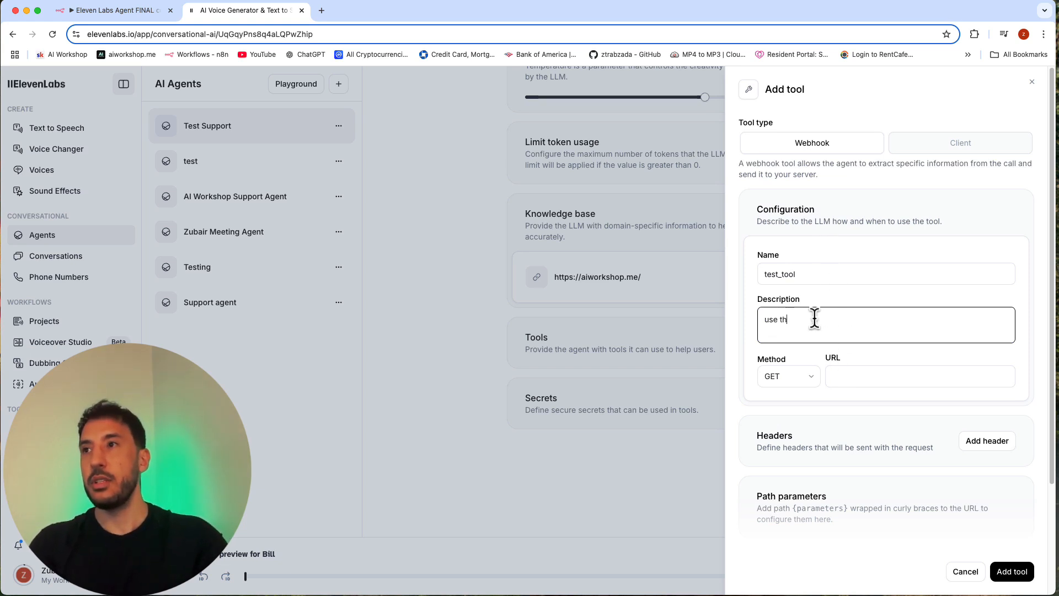
pyautogui.write('to call n8n')
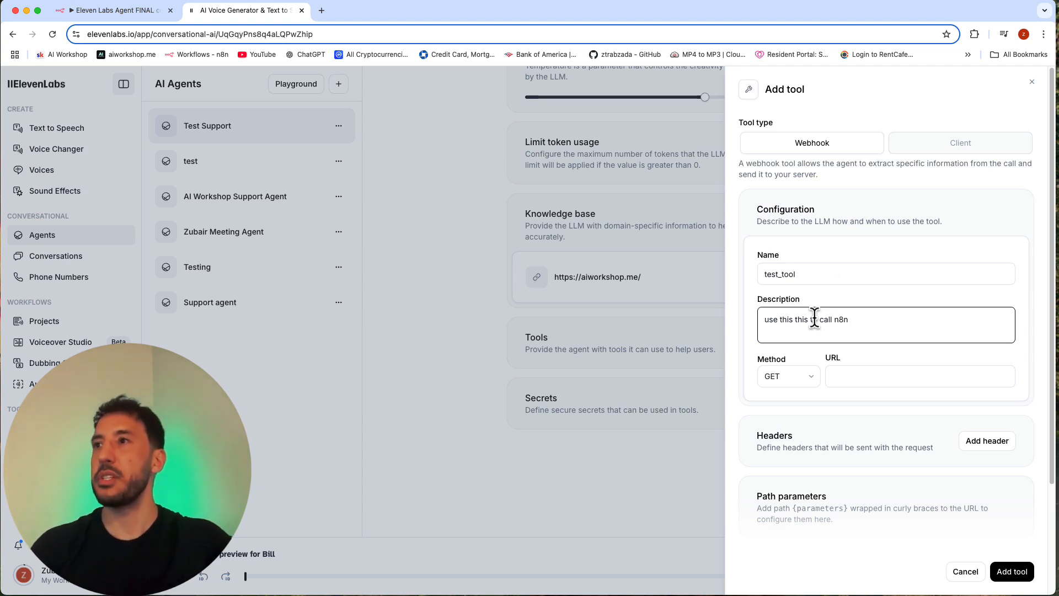
pyautogui.click(853, 294)
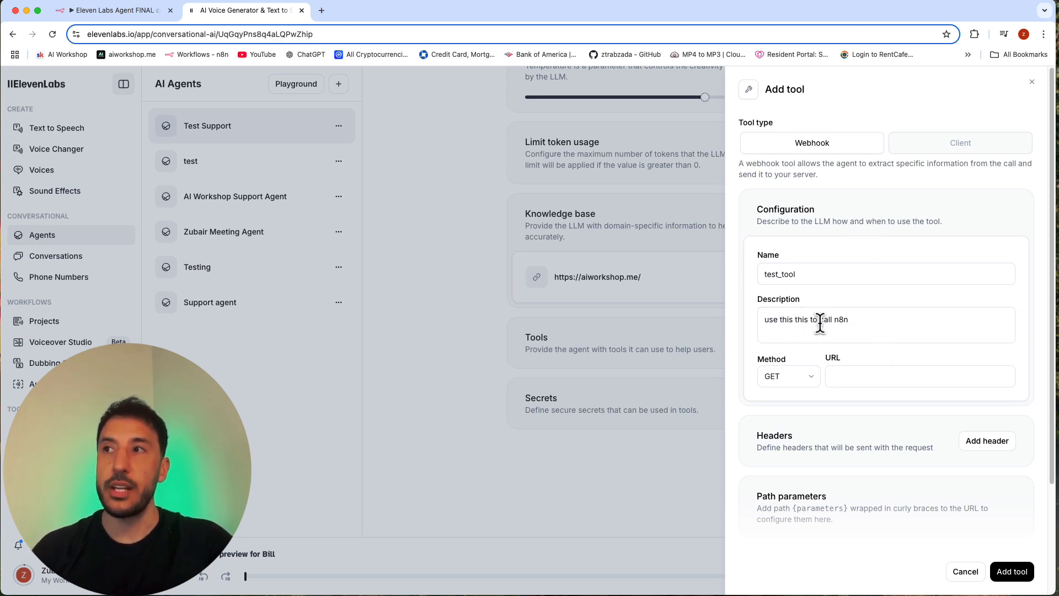
pyautogui.moveTo(855, 316); pyautogui.dragTo(754, 319)
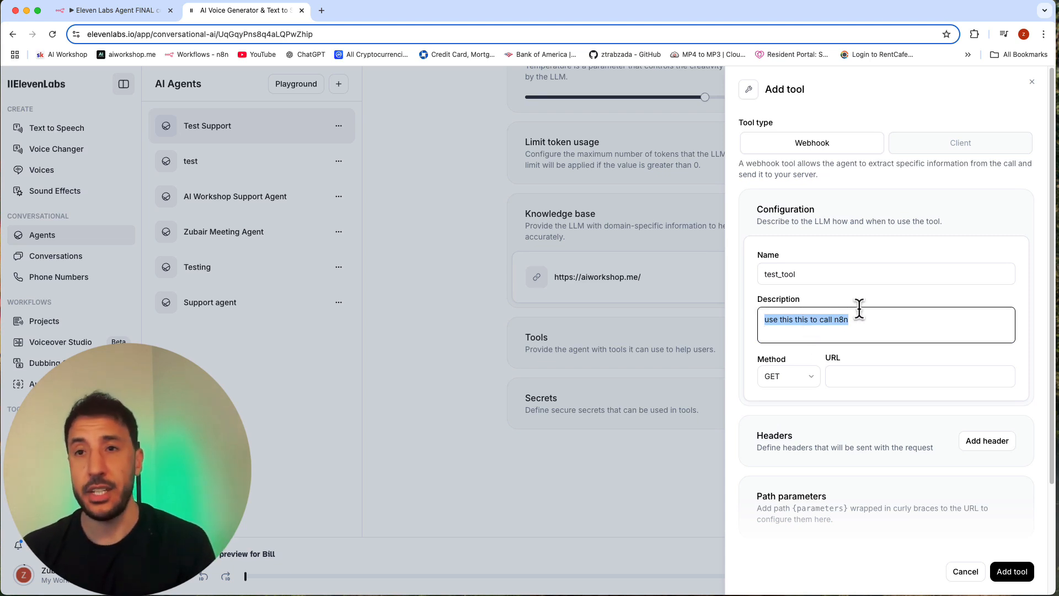
pyautogui.tripleClick(833, 319)
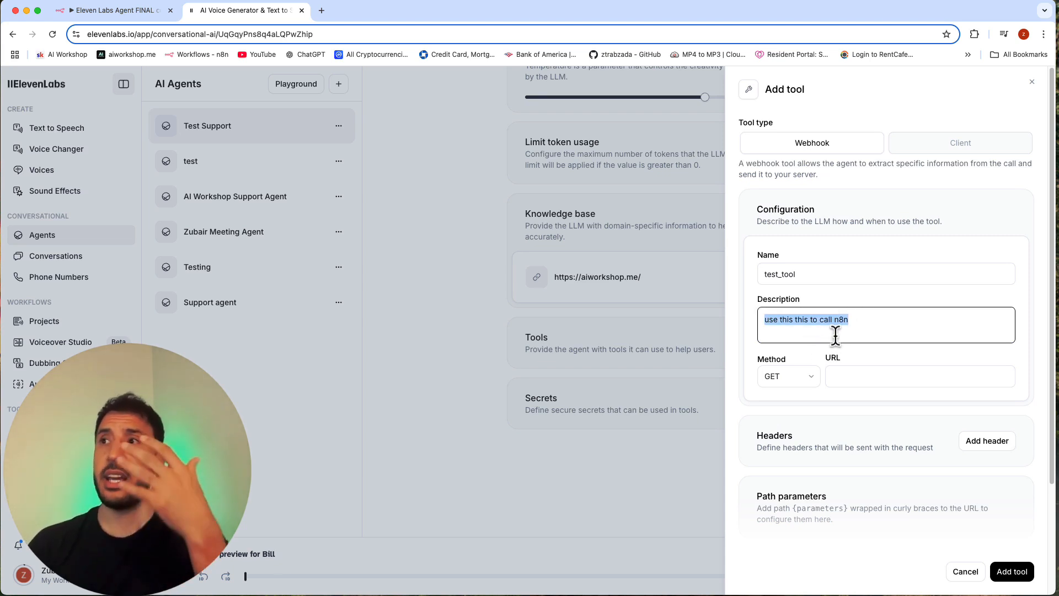
pyautogui.click(860, 333)
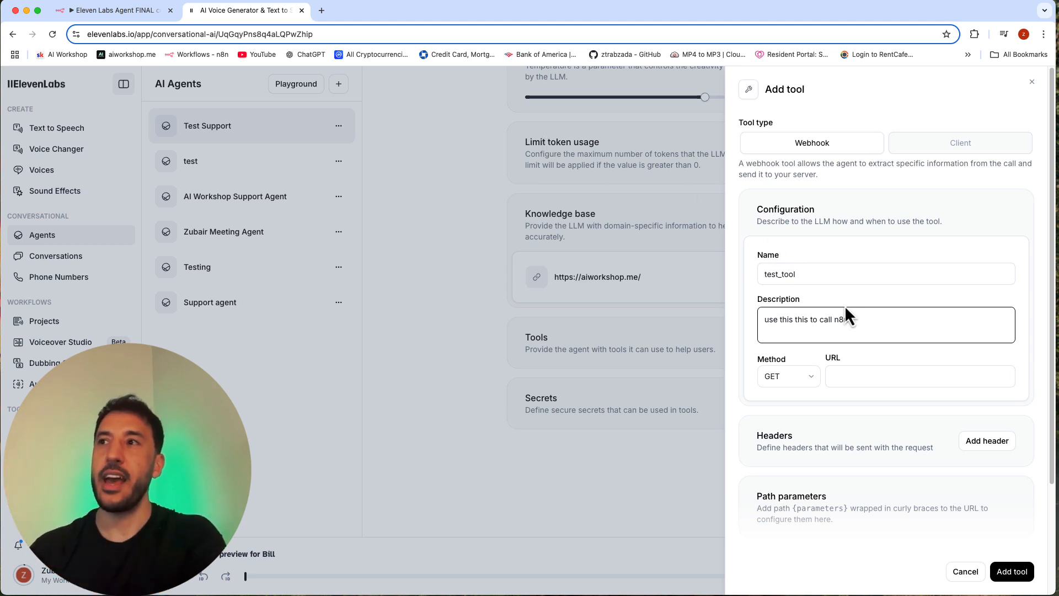
pyautogui.tripleClick(821, 330)
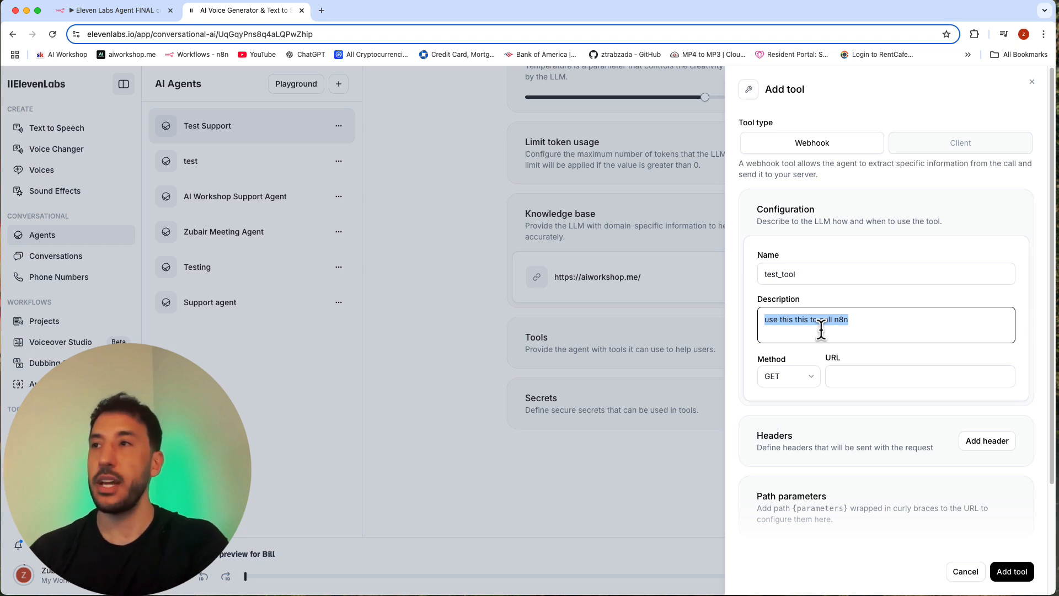
pyautogui.click(822, 328)
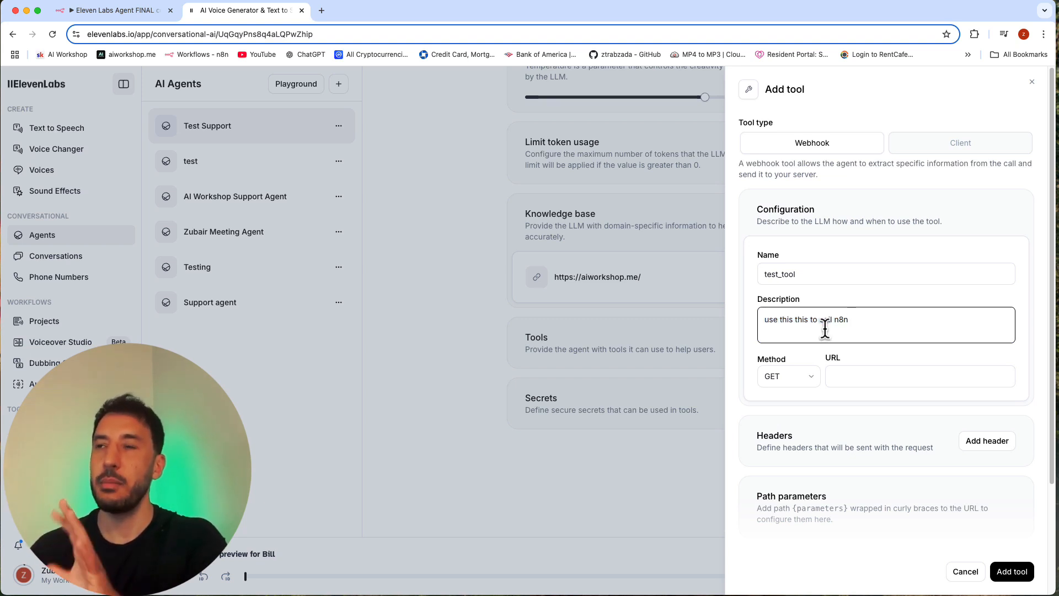
pyautogui.tripleClick(832, 329)
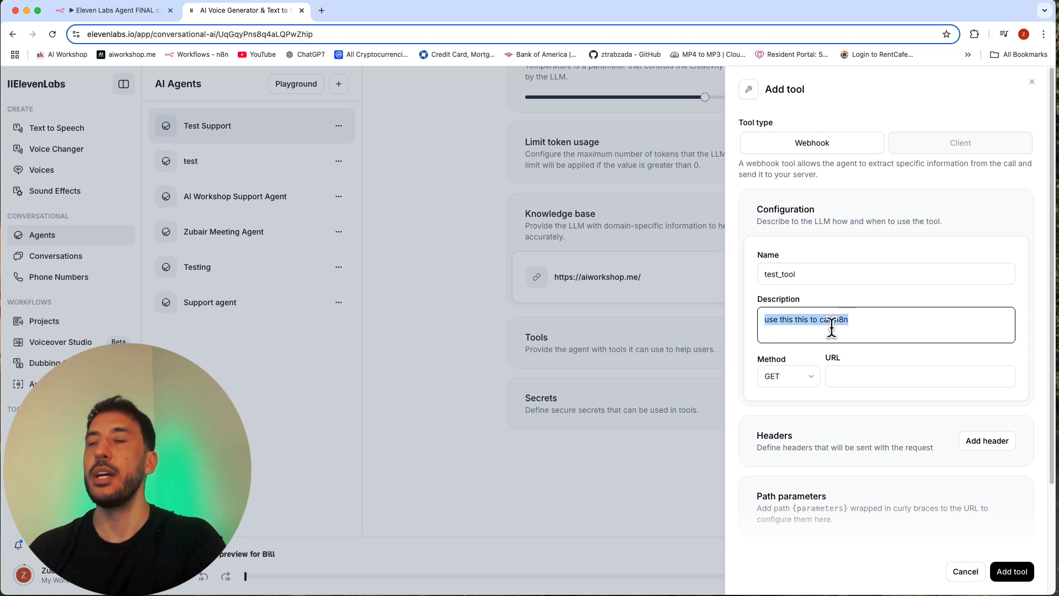
pyautogui.click(822, 332)
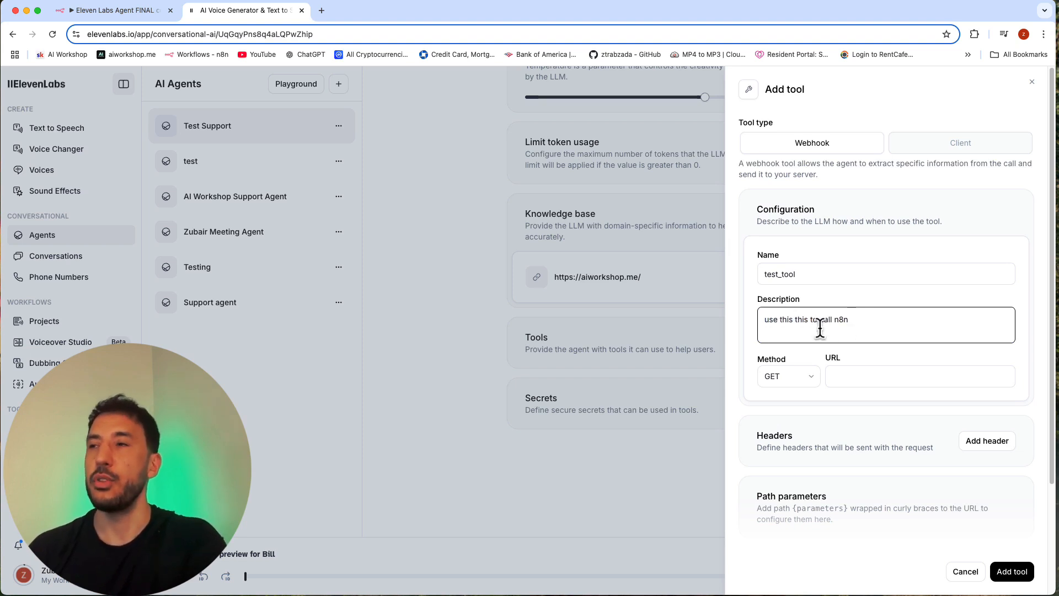
# Step: Set the webhook tool's request method to POST and look at its URL field
pyautogui.click(797, 376)
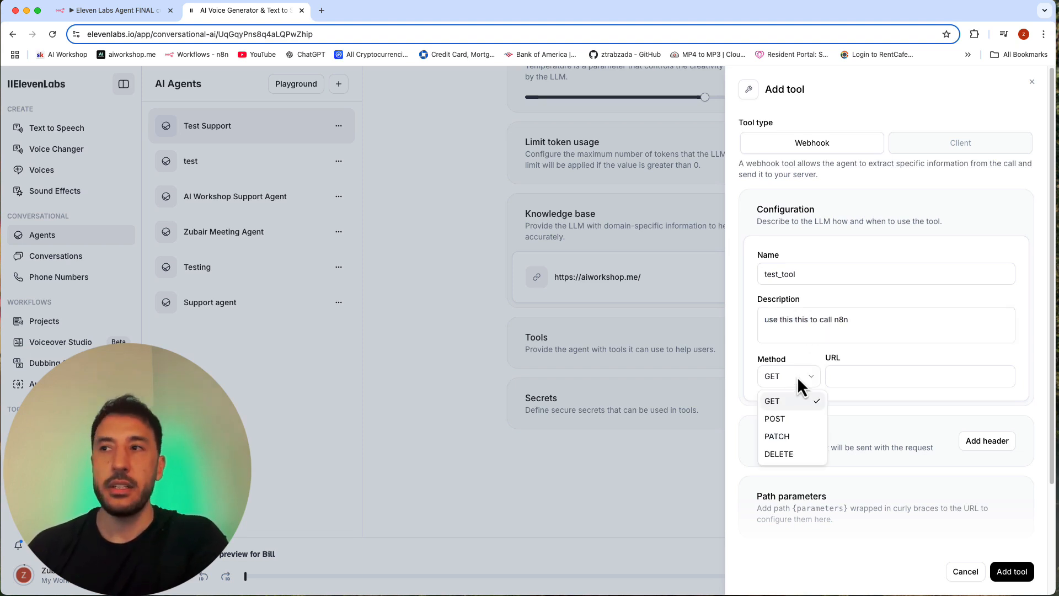
pyautogui.click(795, 420)
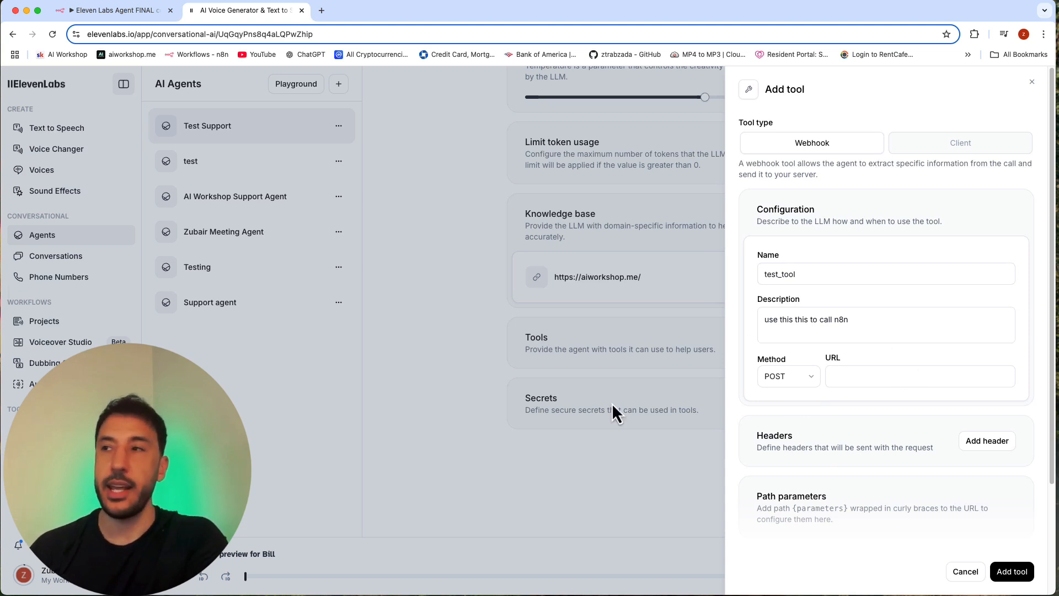
pyautogui.click(848, 376)
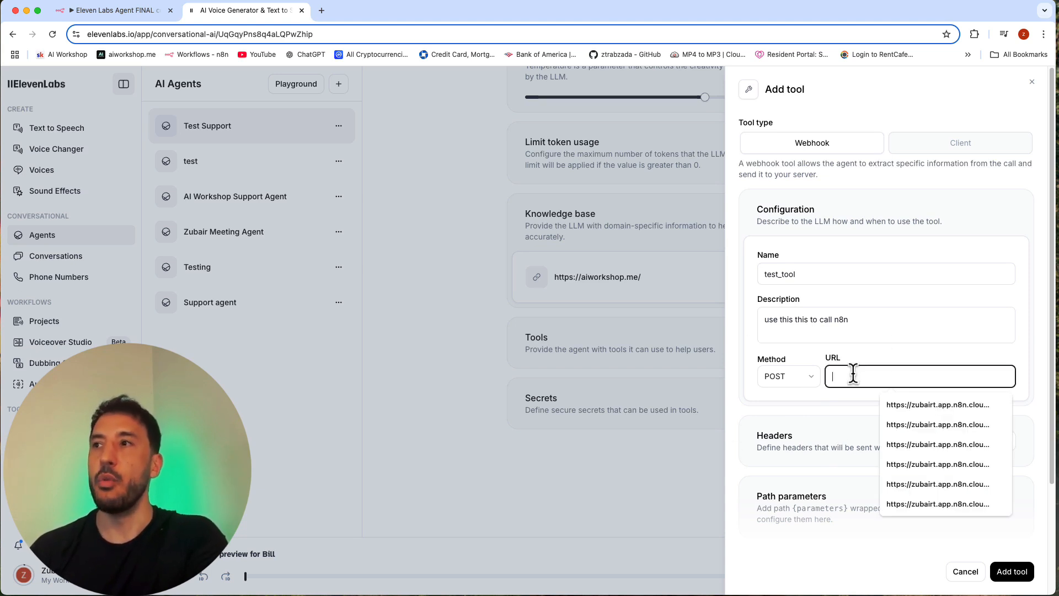
pyautogui.click(892, 330)
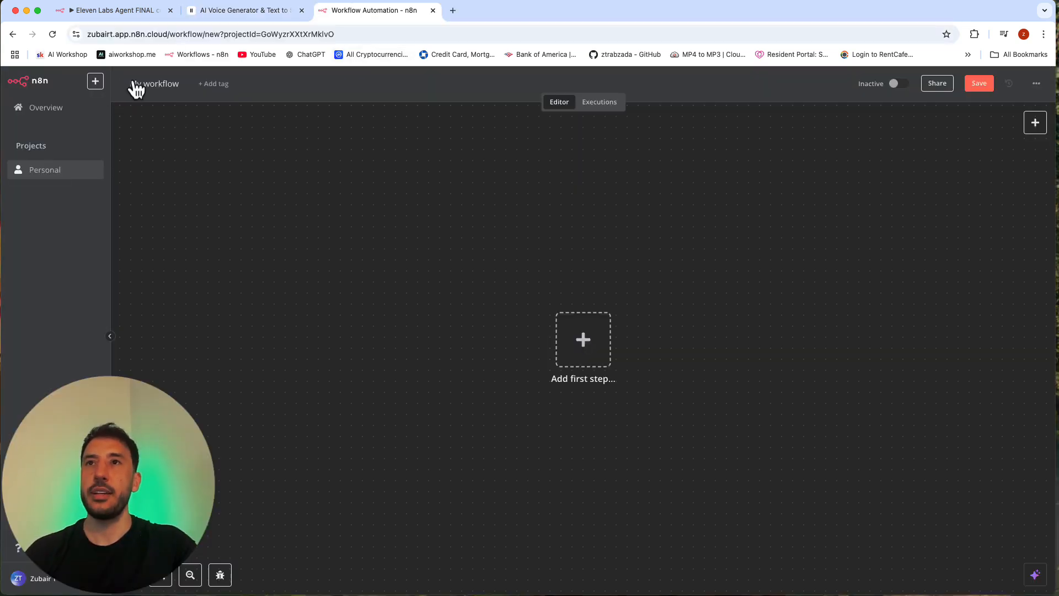
# Step: Name the new n8n workflow "Testing Ell labs"
pyautogui.click(136, 89)
pyautogui.press('BackSpace')
pyautogui.write('Test')
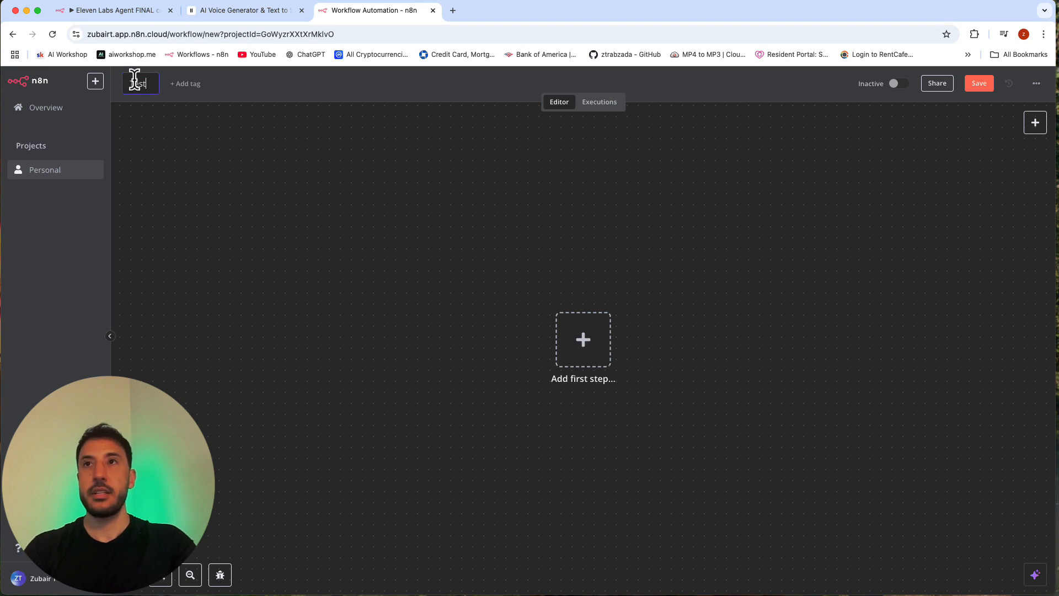
pyautogui.write('ing Ell')
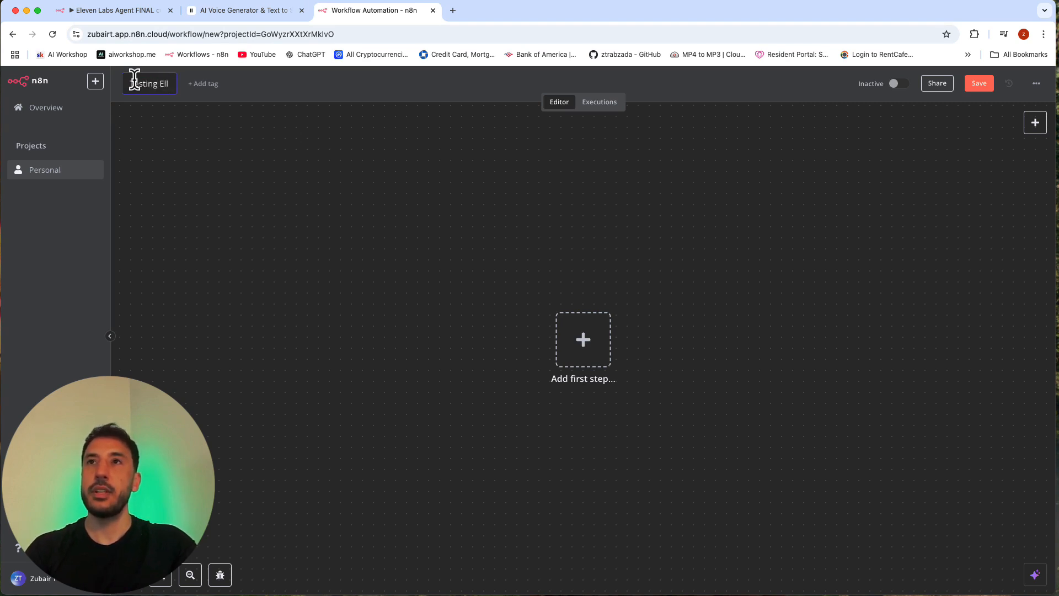
pyautogui.write(' lab')
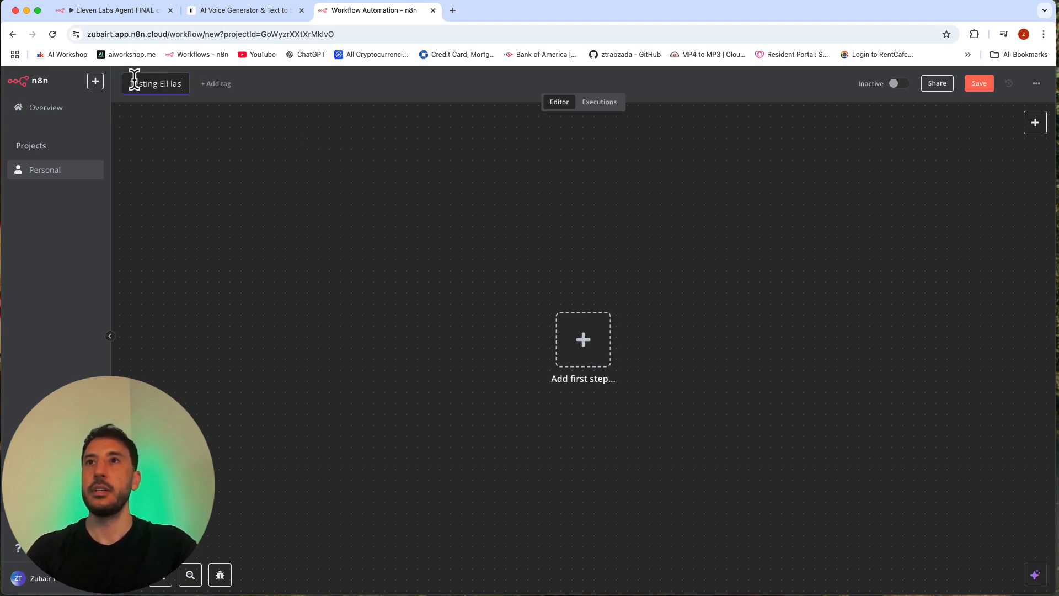
pyautogui.write('s')
pyautogui.press('Return')
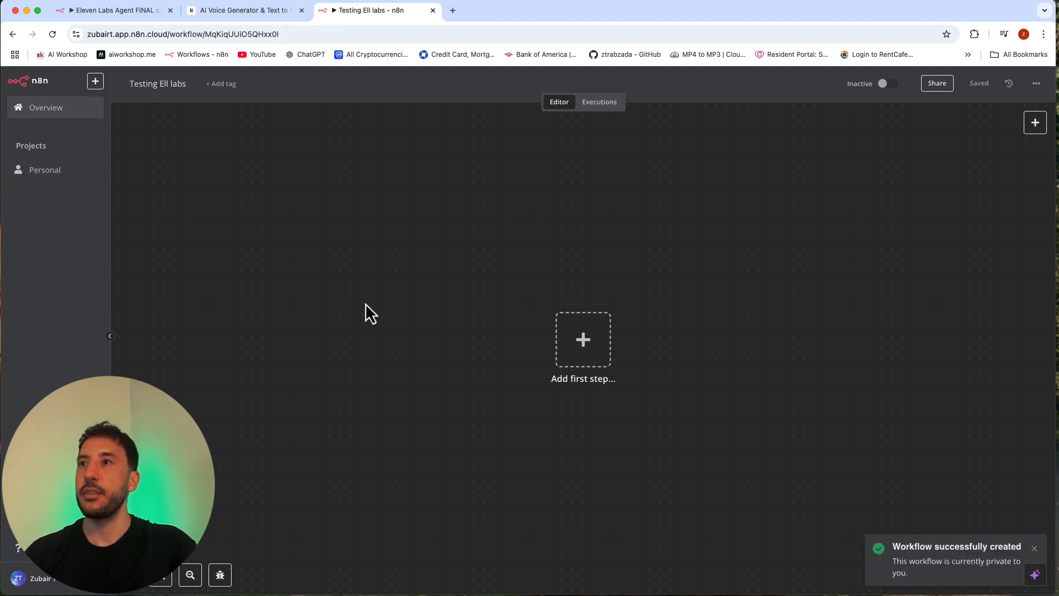
# Step: Add a Webhook trigger as the first step of the Testing Ell labs workflow
pyautogui.click(593, 353)
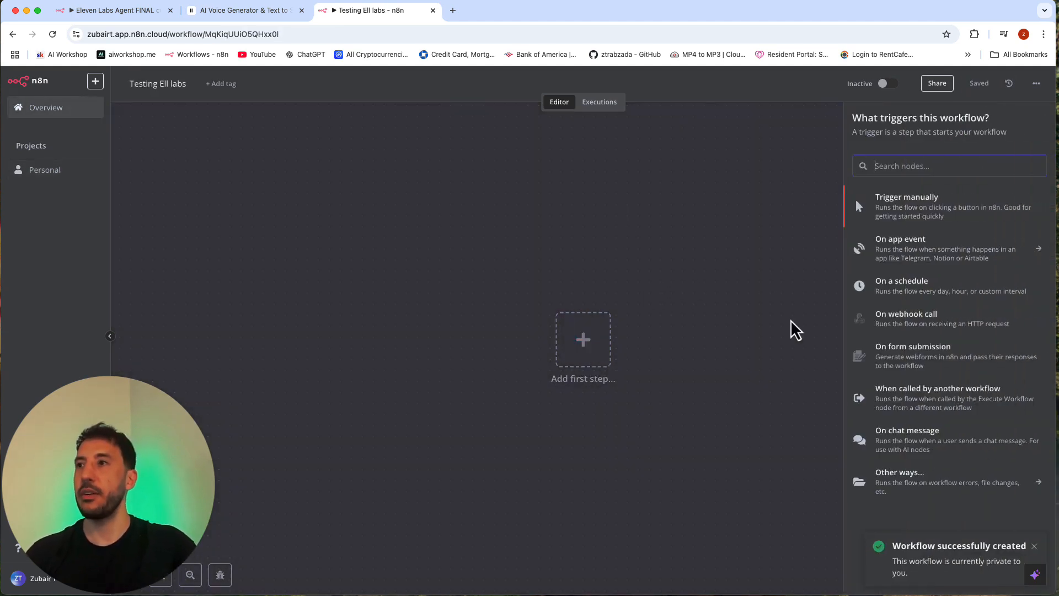
pyautogui.write('we')
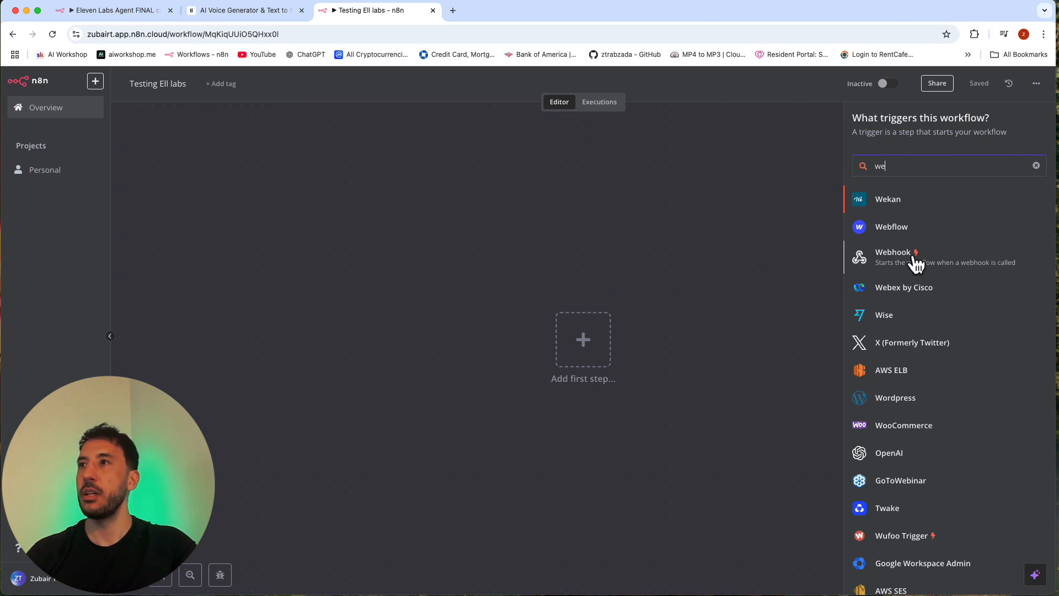
pyautogui.click(914, 259)
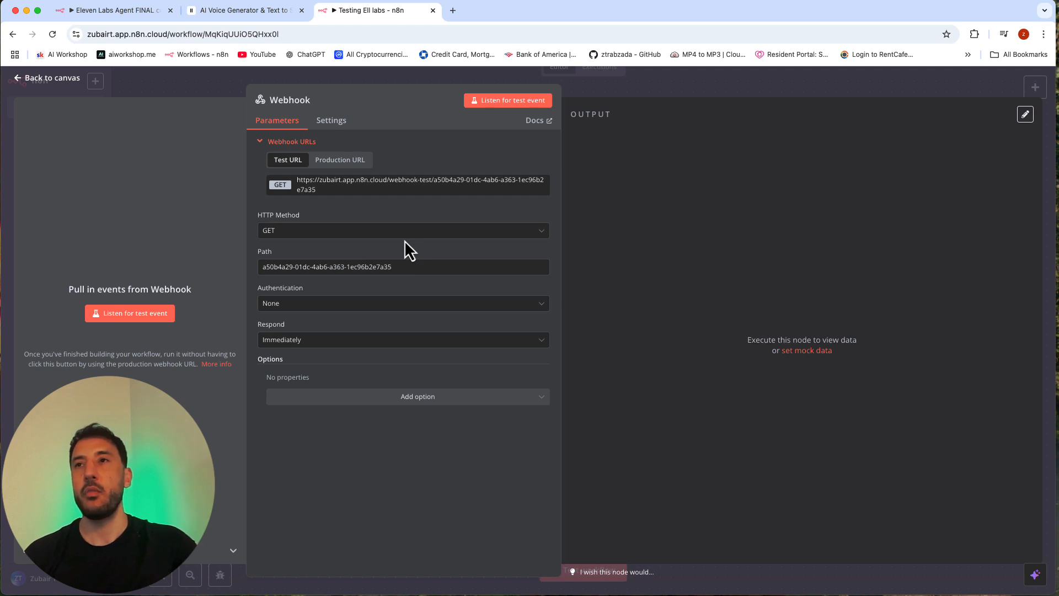
# Step: Compare the Webhook node's test and production URLs, and copy the test URL
pyautogui.click(353, 161)
pyautogui.click(298, 162)
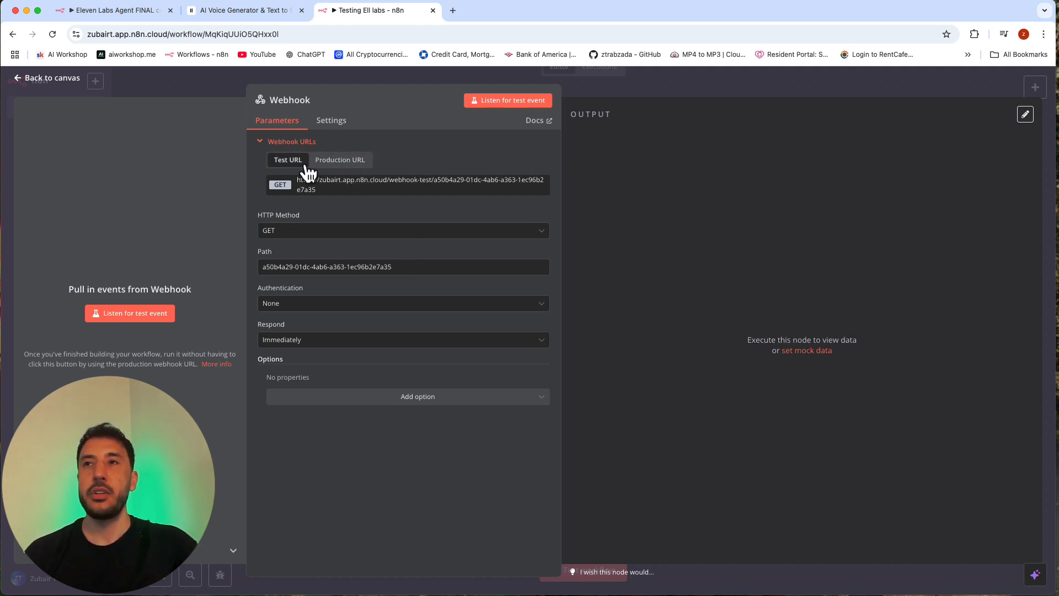
pyautogui.click(329, 163)
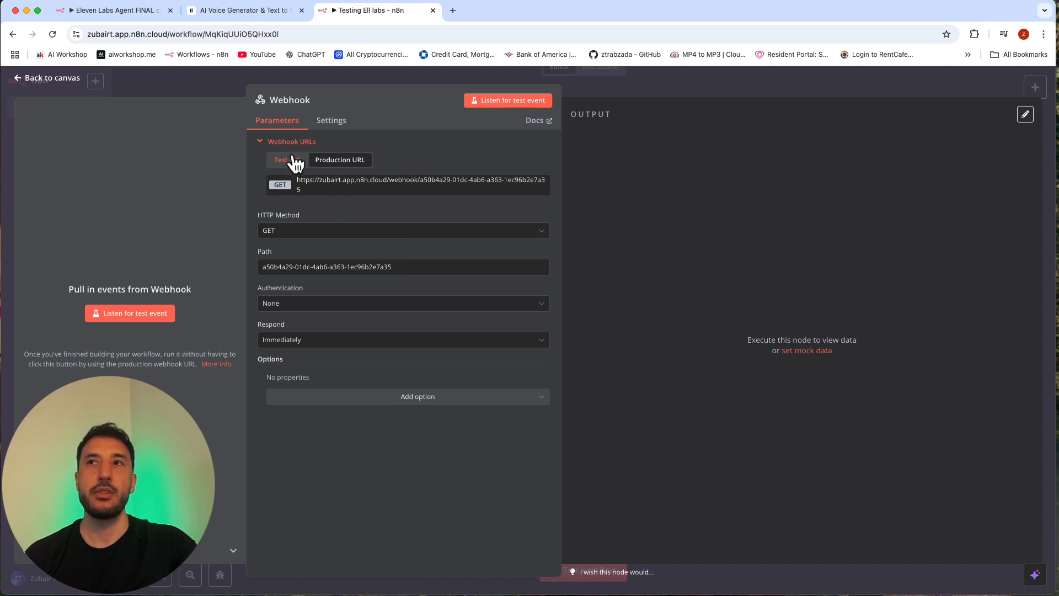
pyautogui.click(289, 160)
pyautogui.click(333, 164)
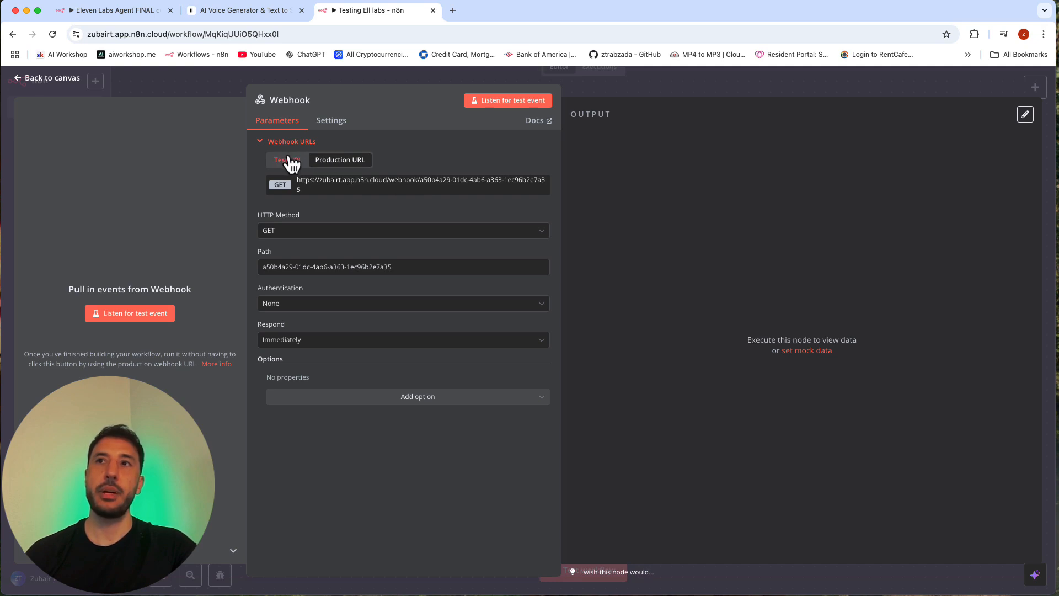
pyautogui.click(289, 161)
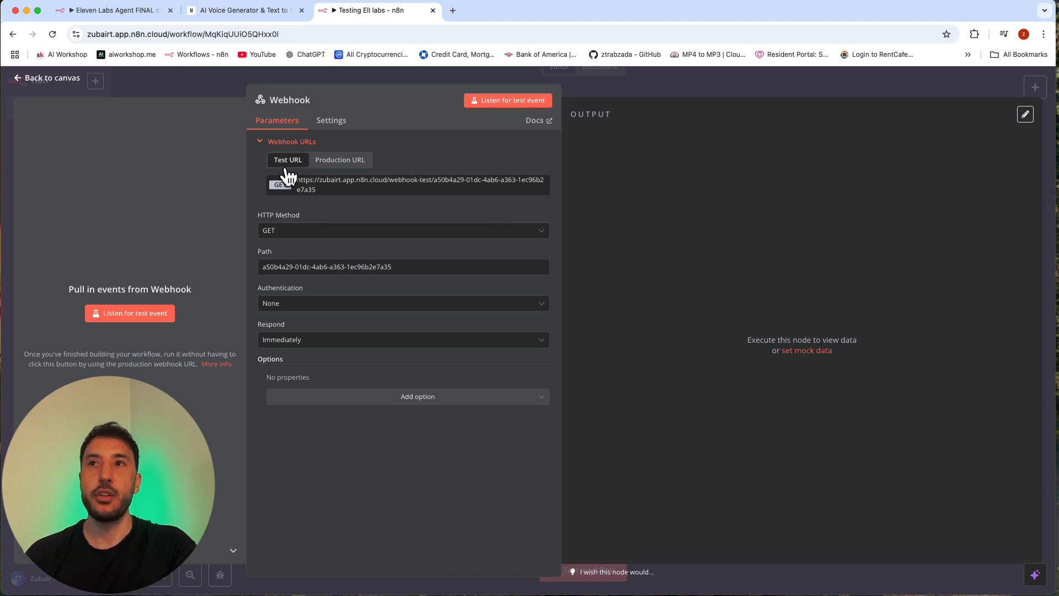
pyautogui.doubleClick(408, 182)
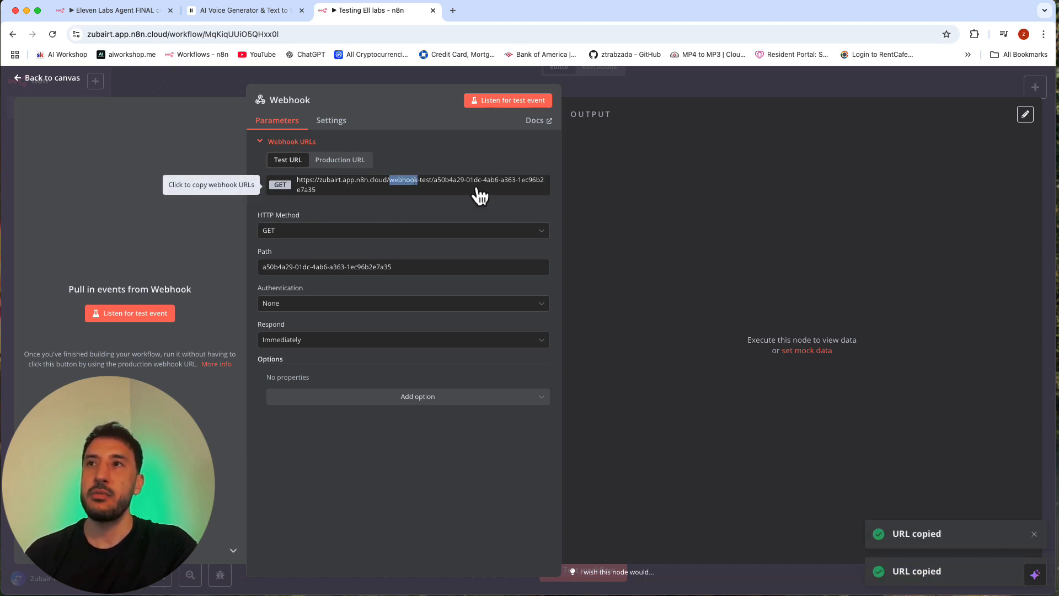
# Step: Set the Webhook node's path to testing and its HTTP method to POST
pyautogui.tripleClick(284, 265)
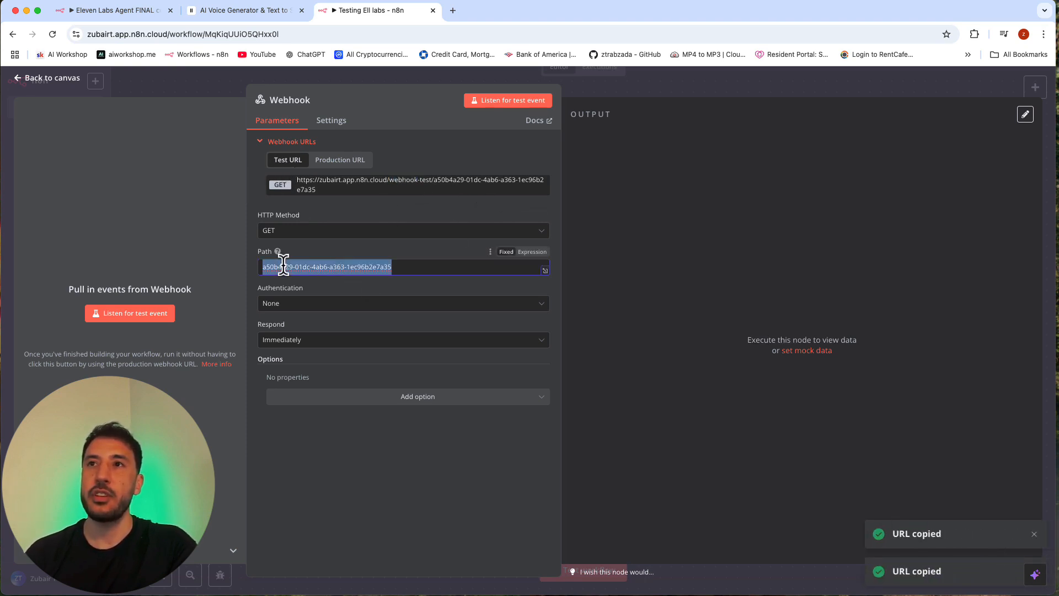
pyautogui.write('testing')
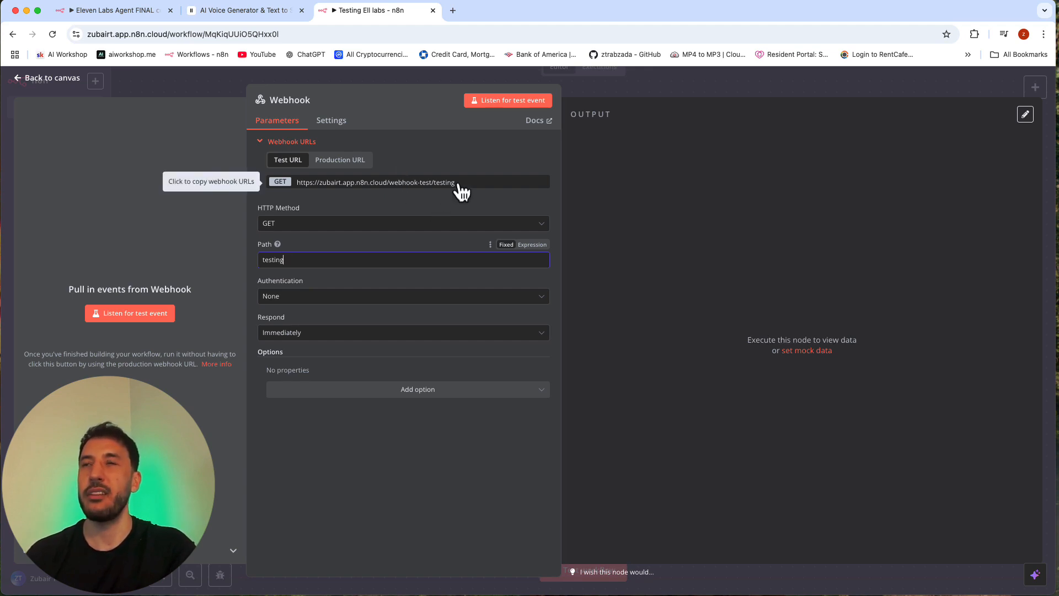
pyautogui.click(330, 231)
pyautogui.click(294, 327)
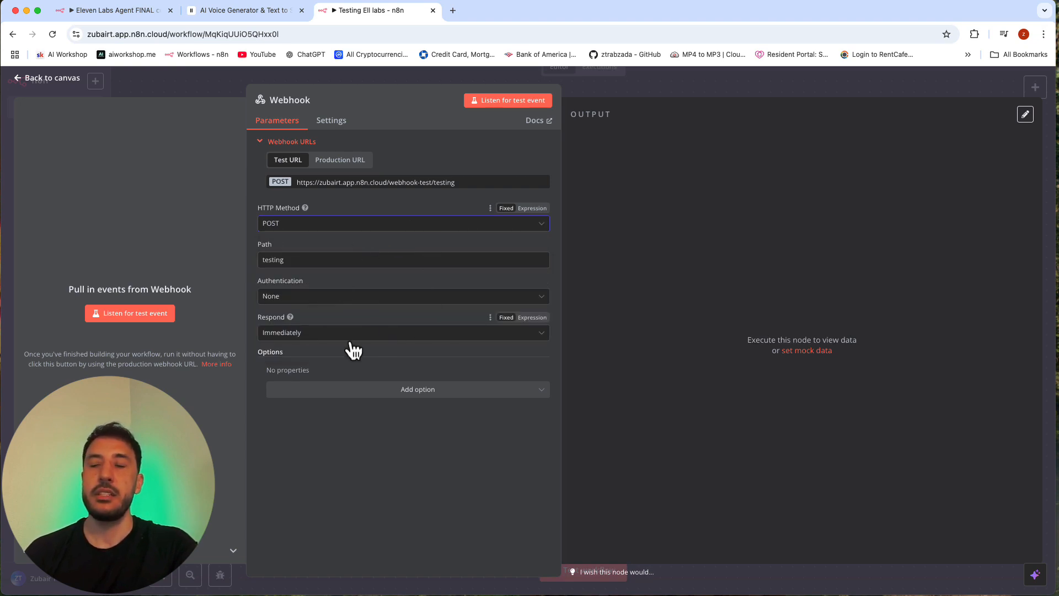
# Step: Set the Webhook node to respond using the 'Respond to Webhook' node and return to the workflow canvas
pyautogui.click(305, 335)
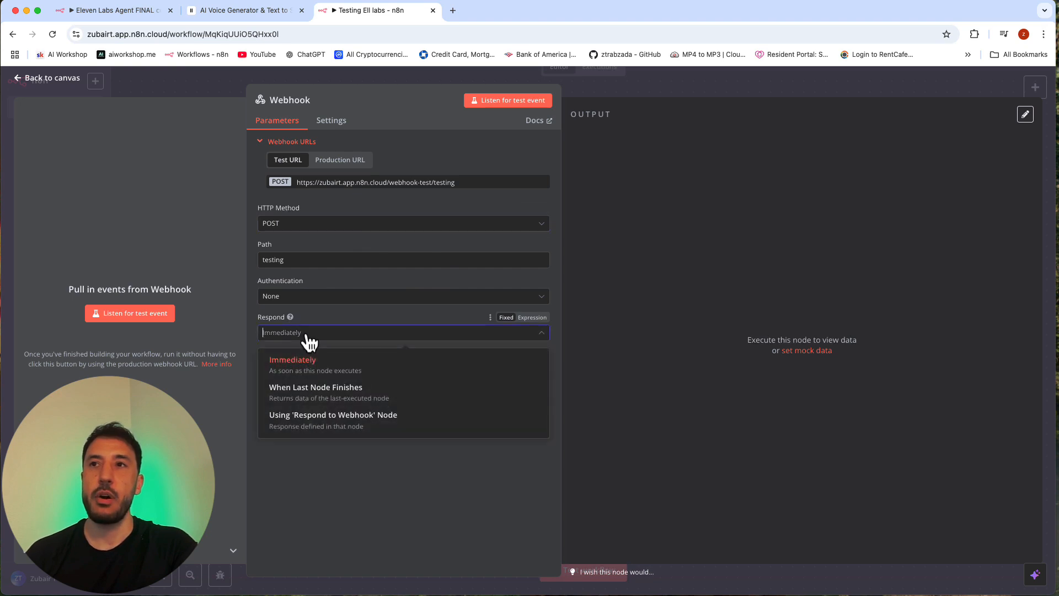
pyautogui.click(327, 425)
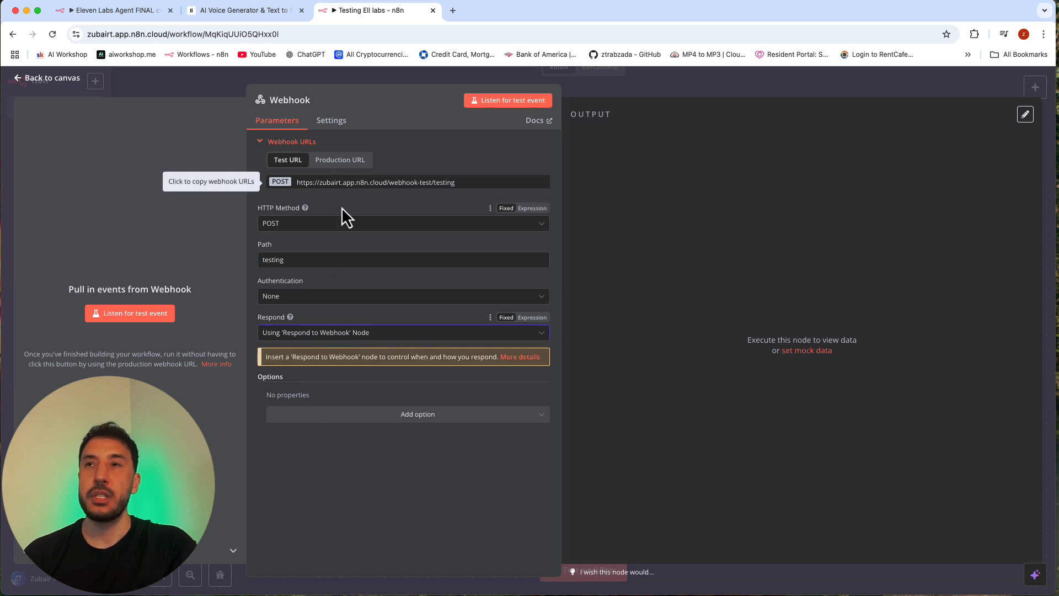
pyautogui.click(611, 96)
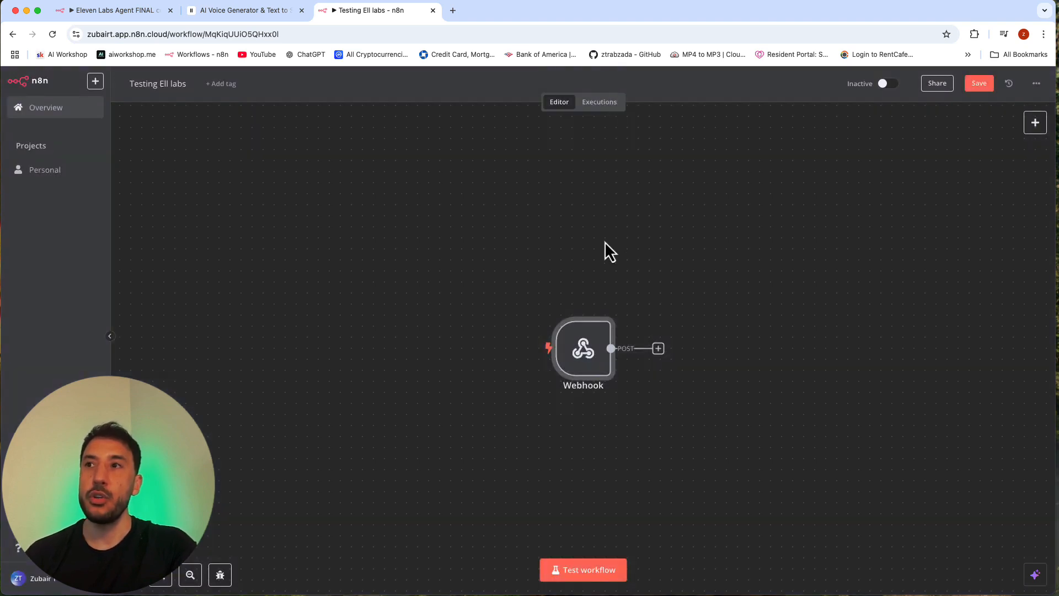
pyautogui.moveTo(384, 314); pyautogui.dragTo(363, 314)
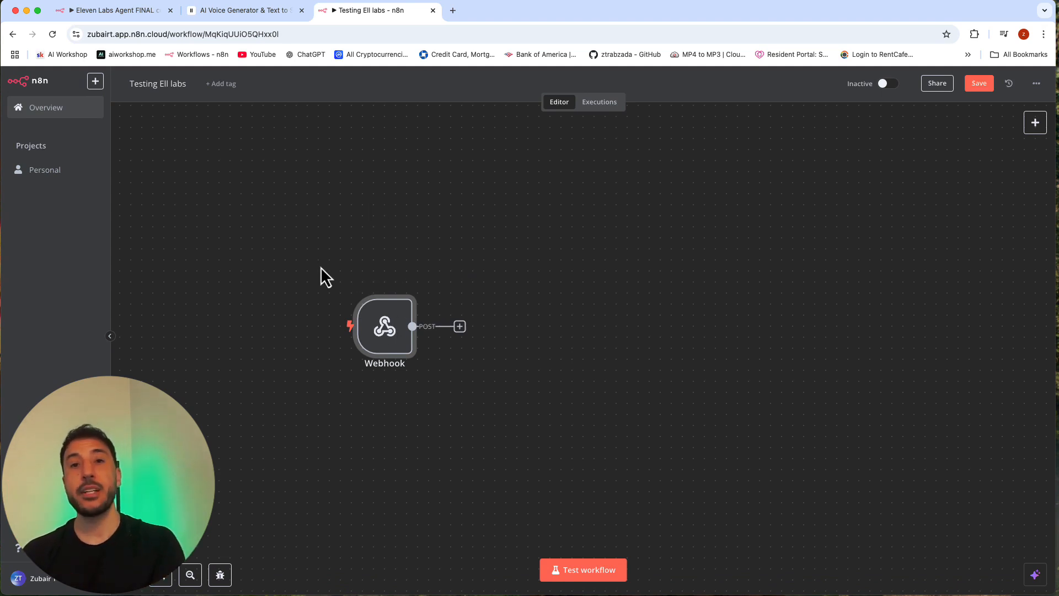
# Step: Review the Webhook node's available response modes and return to the workflow canvas
pyautogui.doubleClick(399, 334)
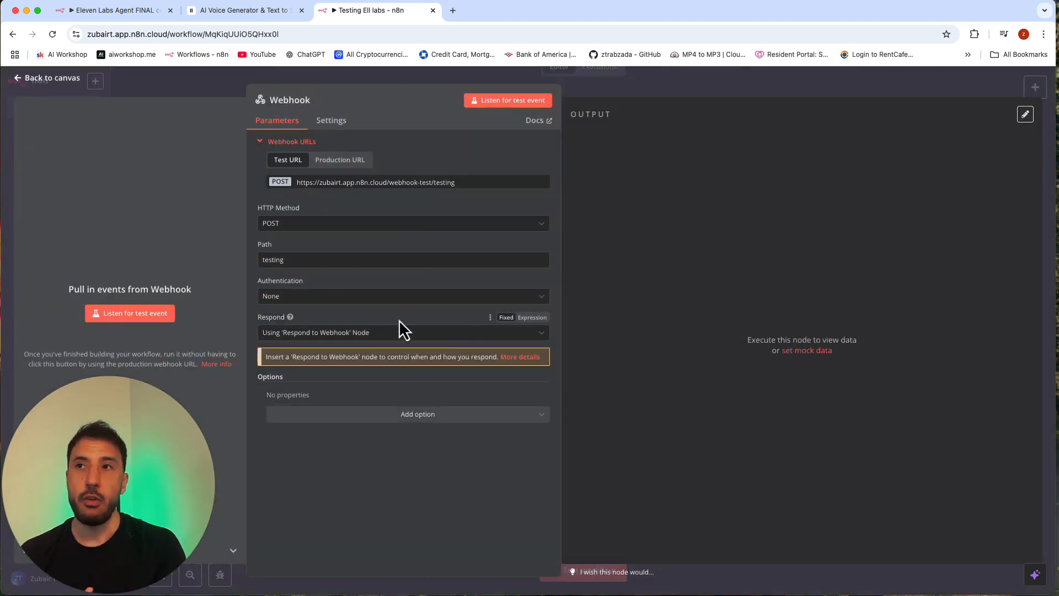
pyautogui.click(333, 333)
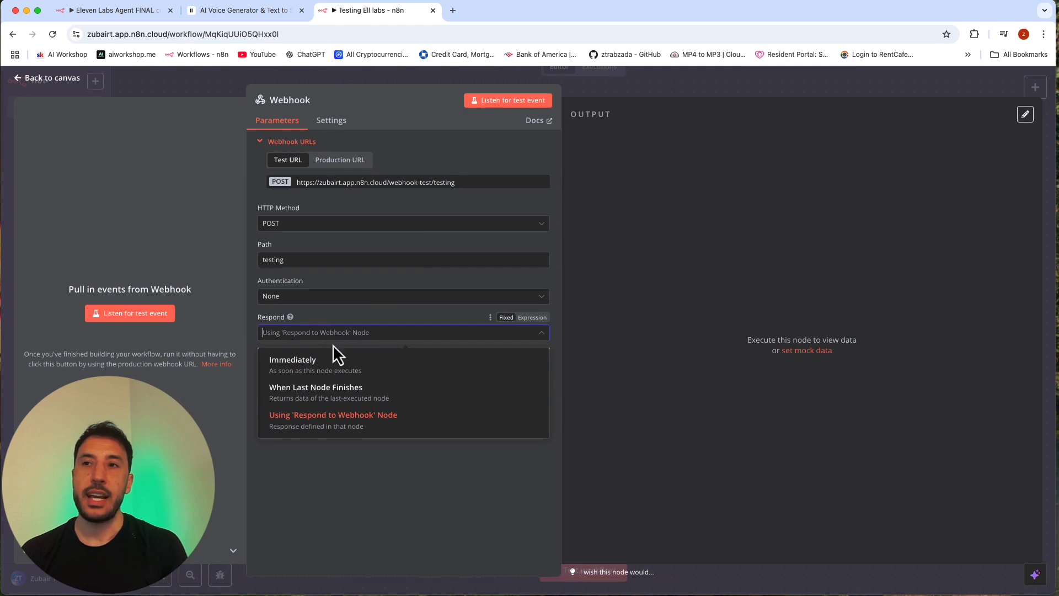
pyautogui.click(636, 88)
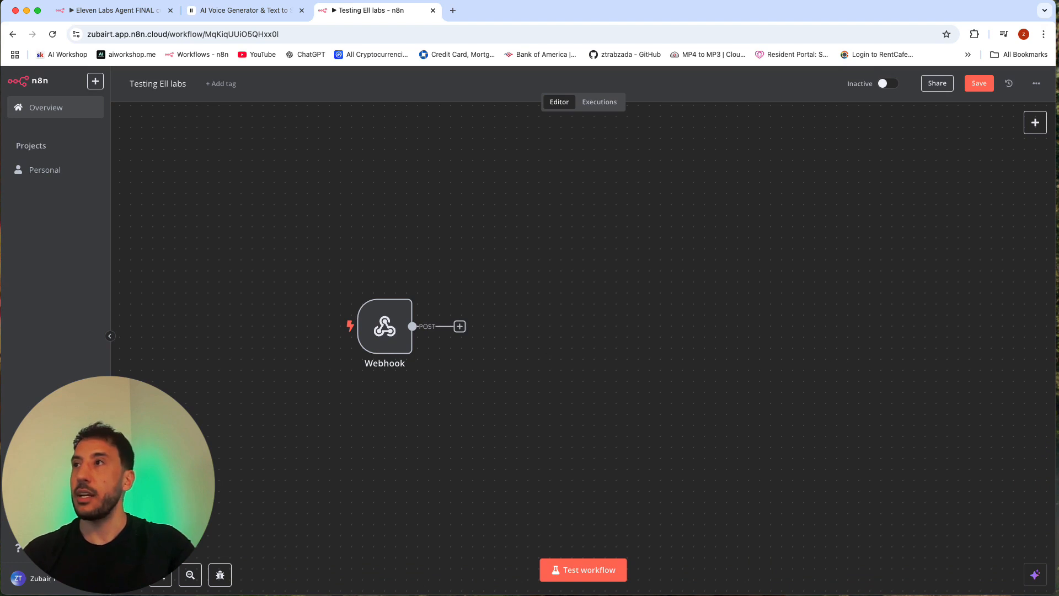
# Step: Add a Respond to Webhook node to the canvas and place it apart from the Webhook trigger
pyautogui.click(1034, 128)
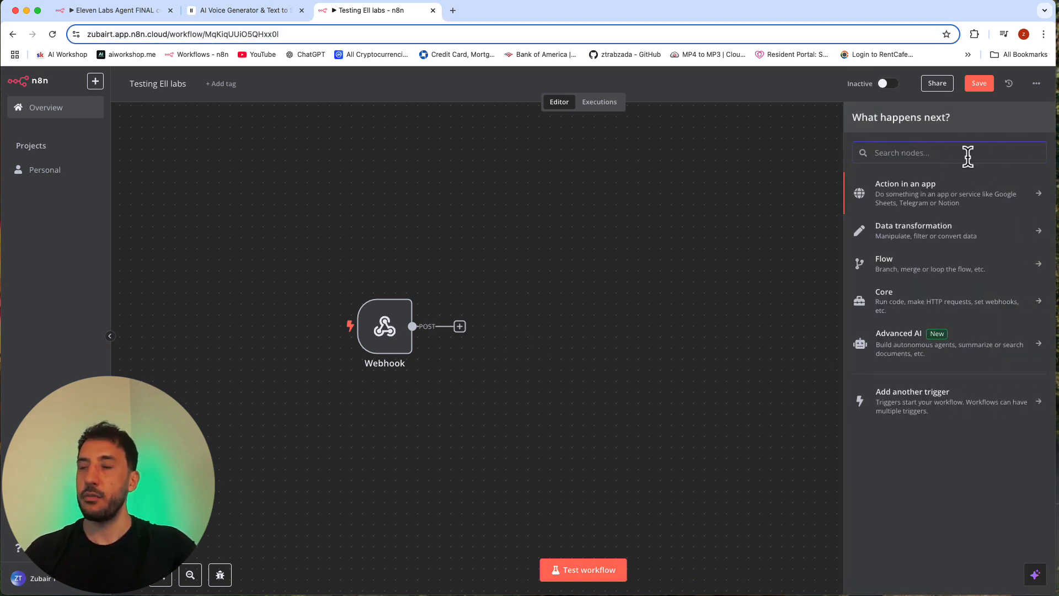
pyautogui.write('webhg')
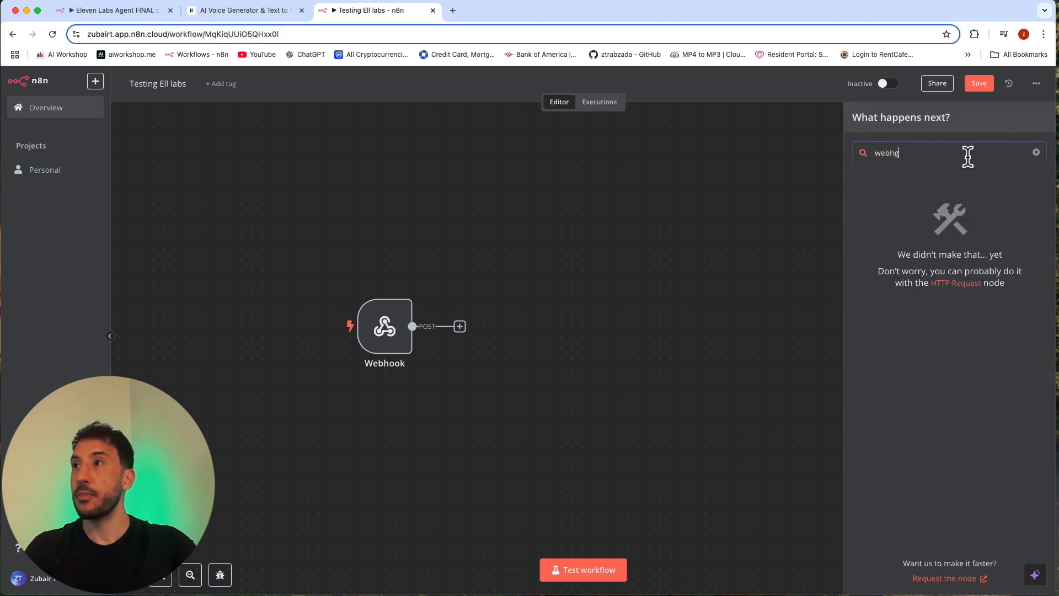
pyautogui.press('BackSpace')
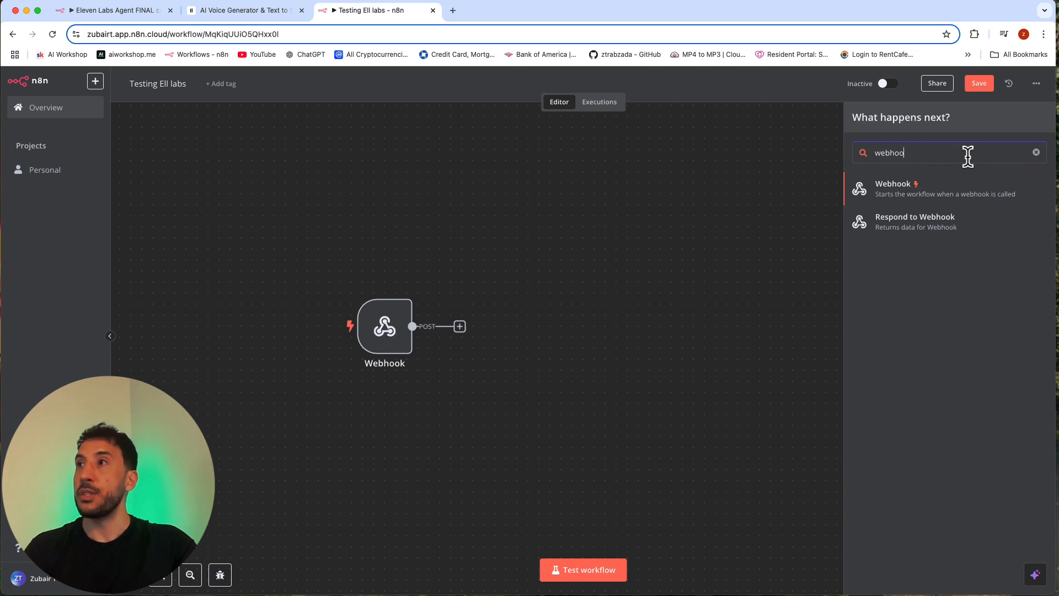
pyautogui.click(920, 232)
pyautogui.click(764, 90)
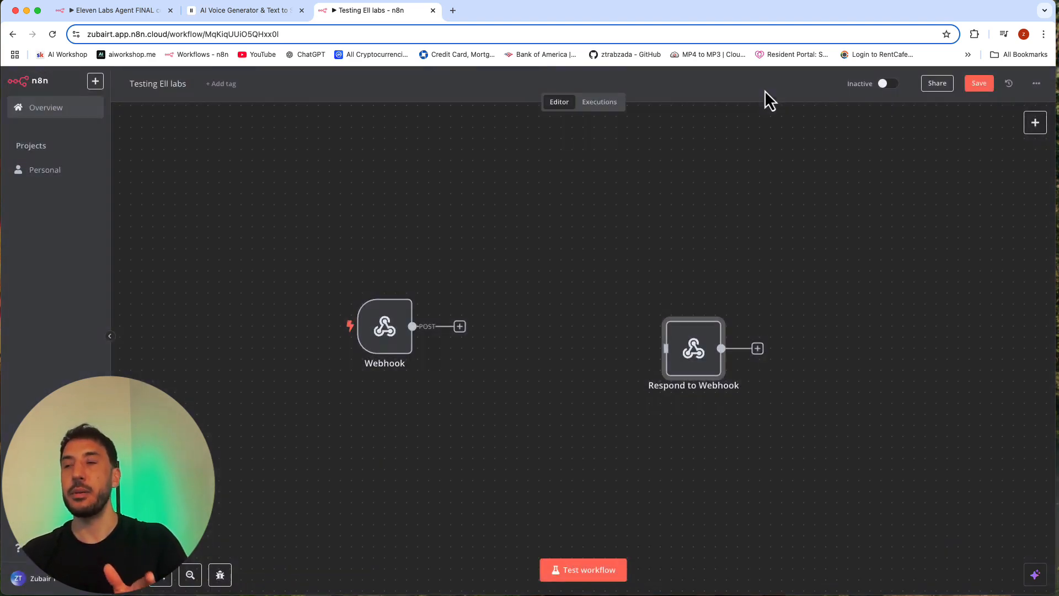
pyautogui.moveTo(696, 331); pyautogui.dragTo(679, 287)
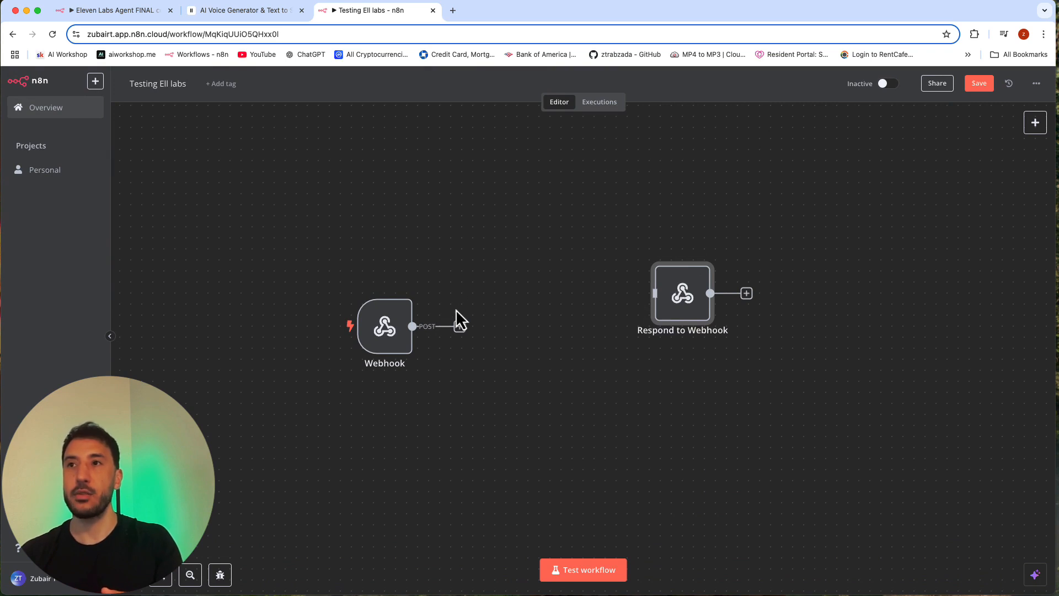
pyautogui.moveTo(459, 327); pyautogui.dragTo(521, 331)
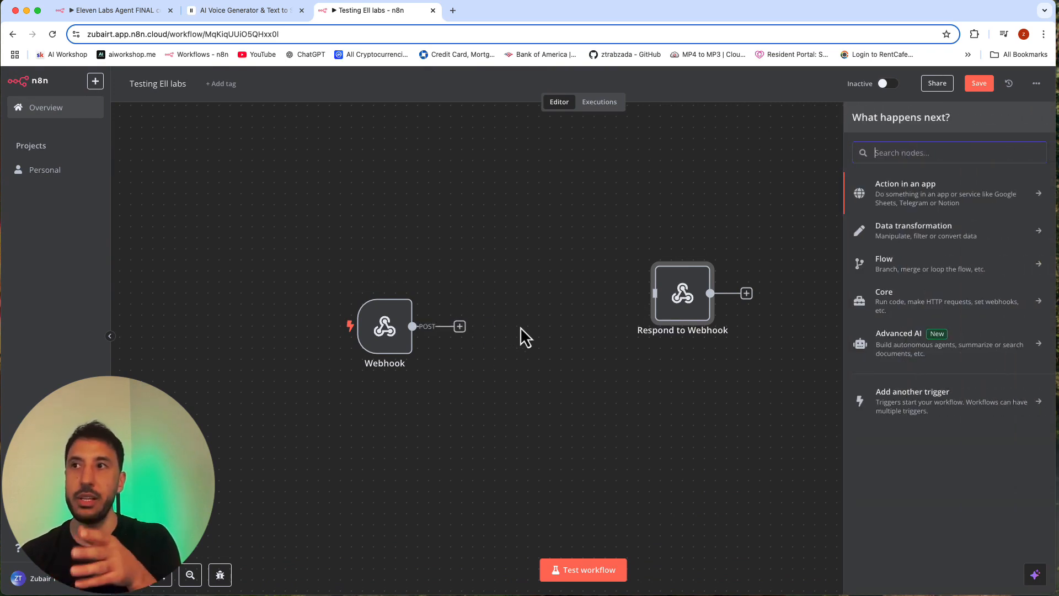
pyautogui.click(521, 327)
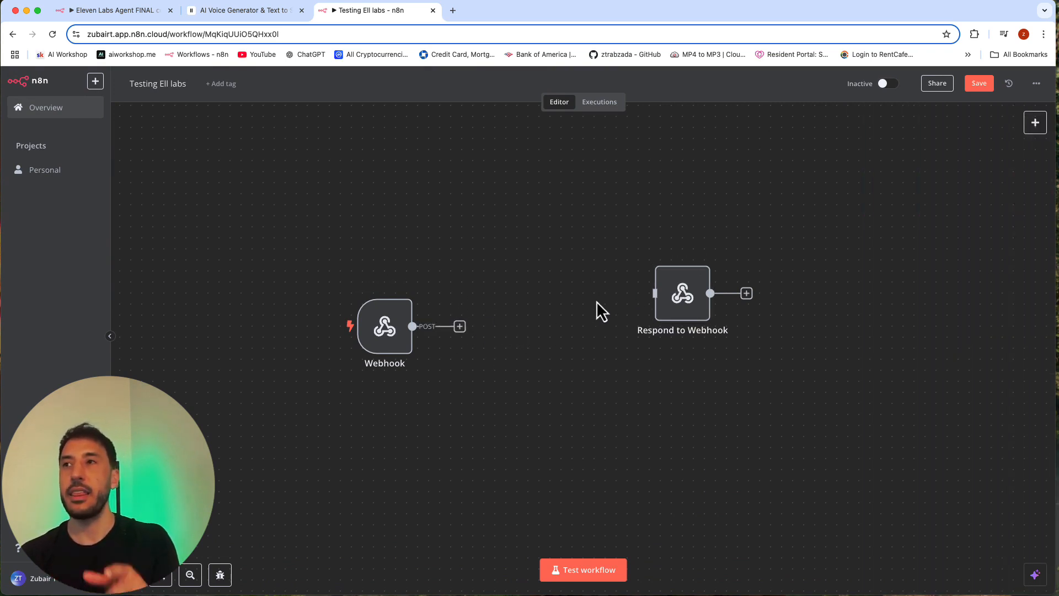
# Step: Check the Respond to Webhook node's parameters and delete the node from the workflow
pyautogui.doubleClick(682, 303)
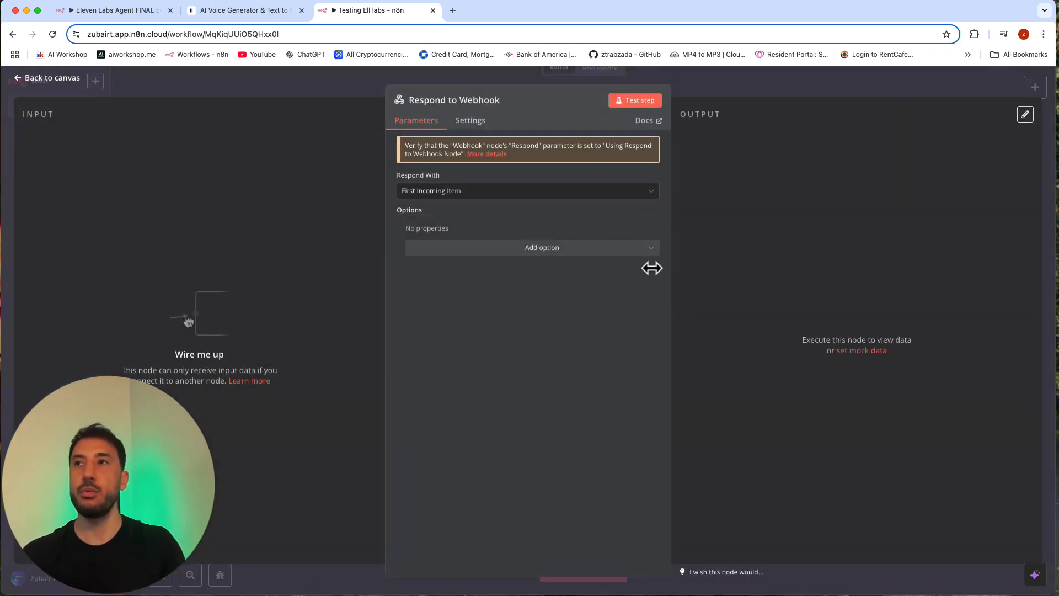
pyautogui.click(737, 83)
pyautogui.moveTo(672, 266)
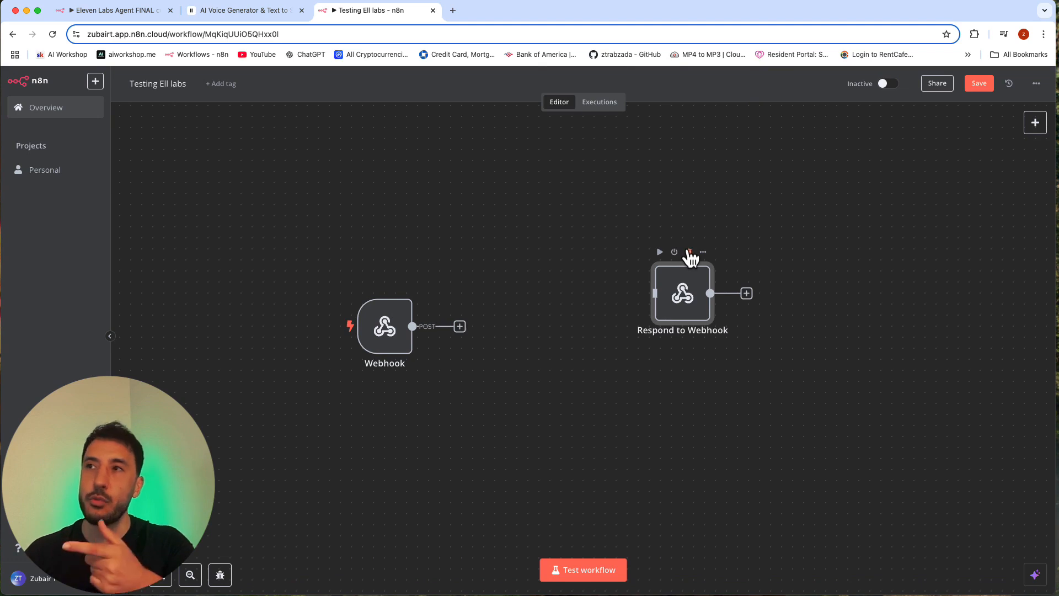
pyautogui.click(689, 252)
# Step: Recheck how the Webhook node responds, copy its test URL and return to the canvas
pyautogui.doubleClick(386, 324)
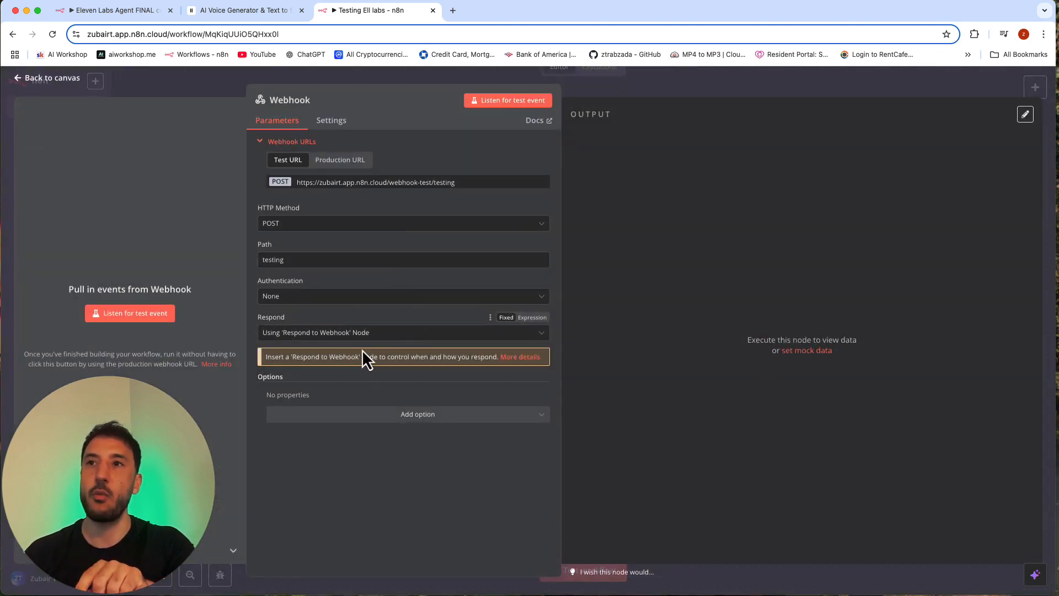
pyautogui.click(343, 331)
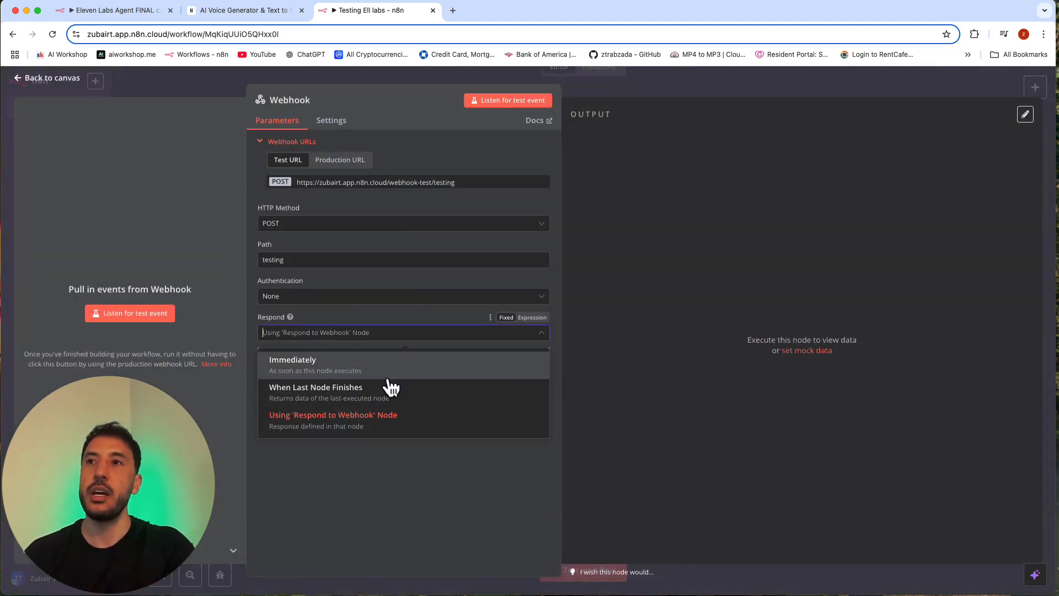
pyautogui.click(609, 200)
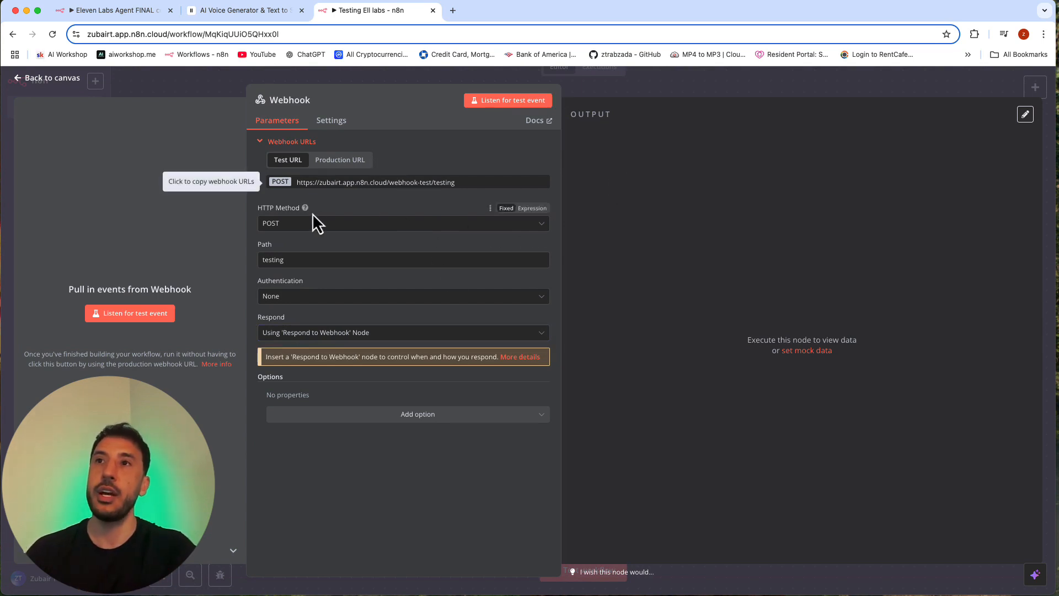
pyautogui.click(449, 183)
pyautogui.click(721, 89)
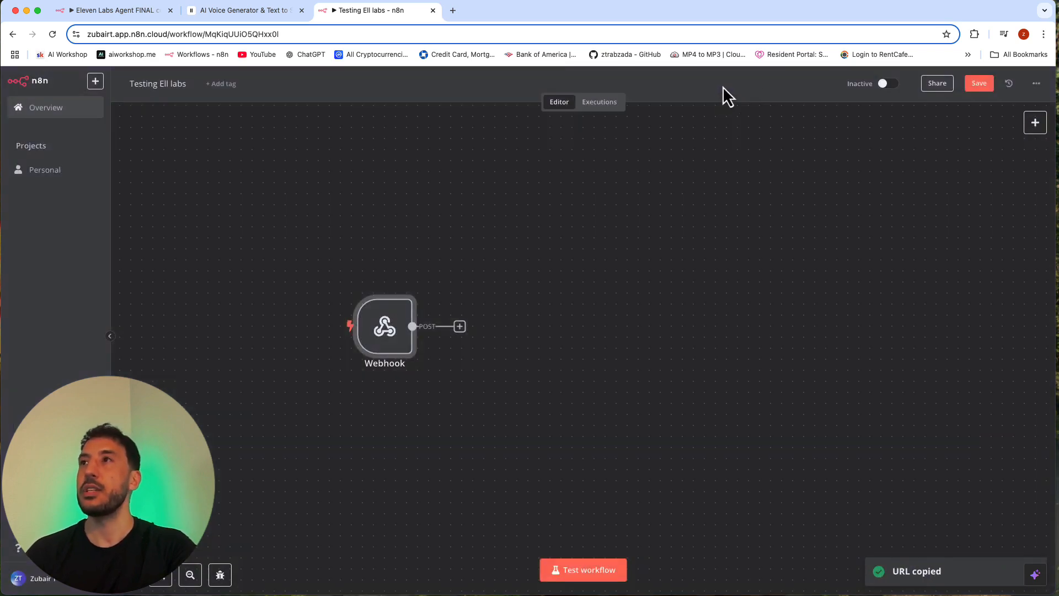
# Step: Switch to ElevenLabs, paste the n8n test webhook URL as test_tool's URL, and save the tool to the agent
pyautogui.click(211, 16)
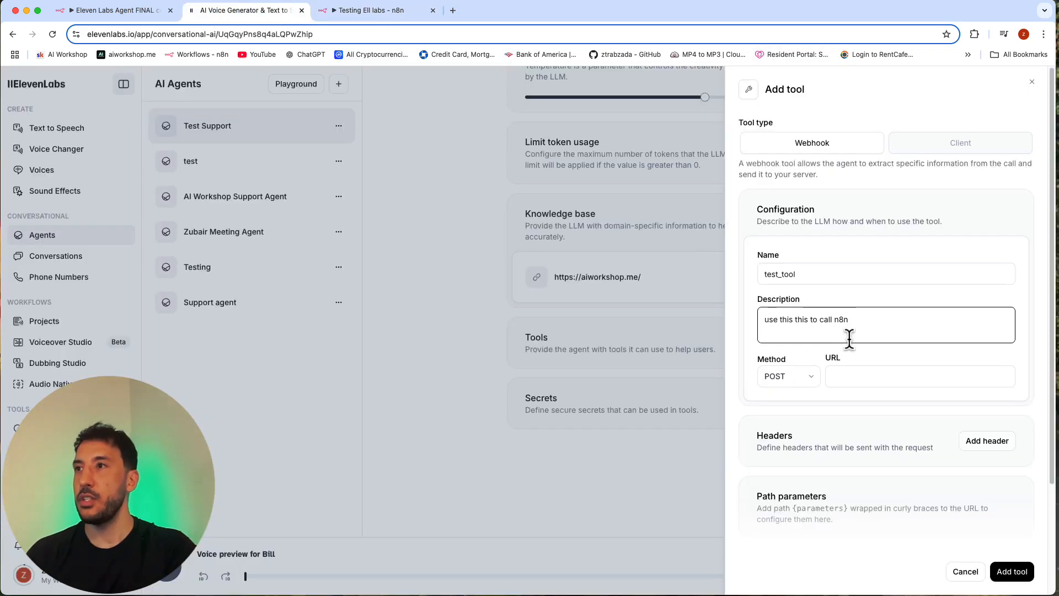
pyautogui.click(866, 376)
pyautogui.press('super+v')
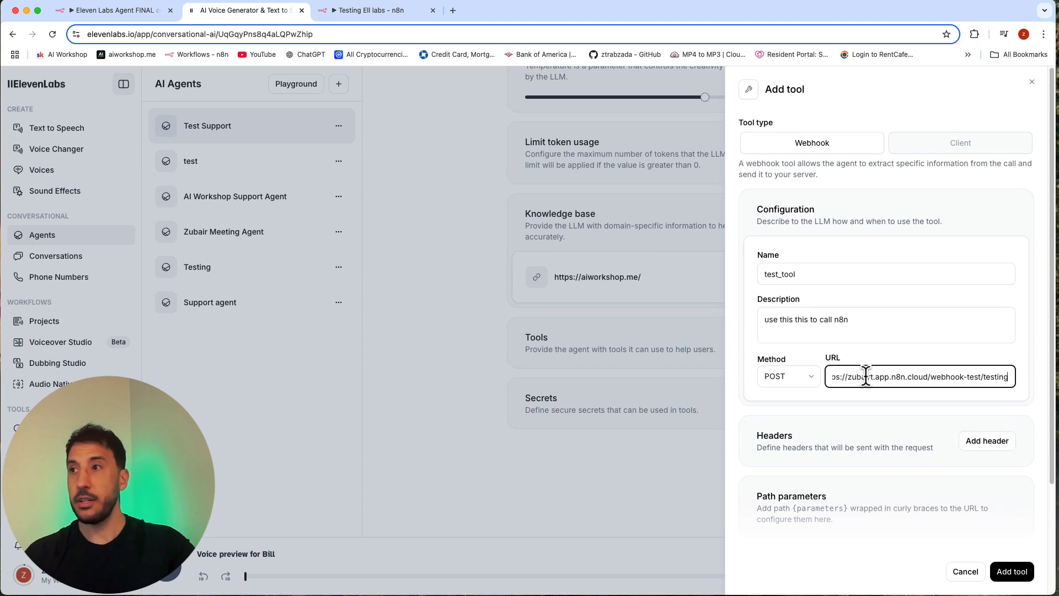
pyautogui.click(1021, 206)
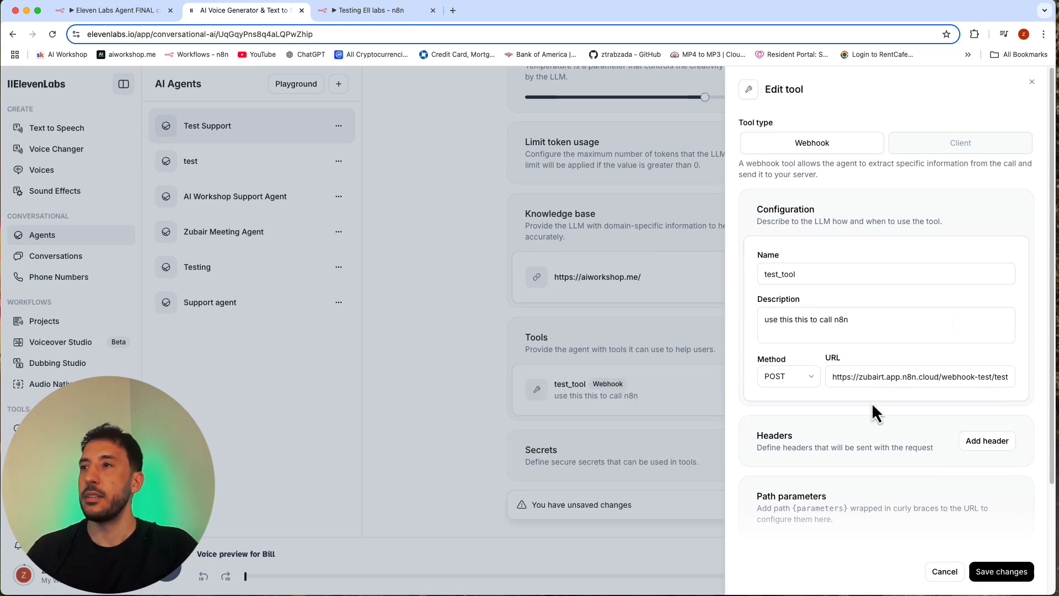
pyautogui.scroll(-3, 872, 402)
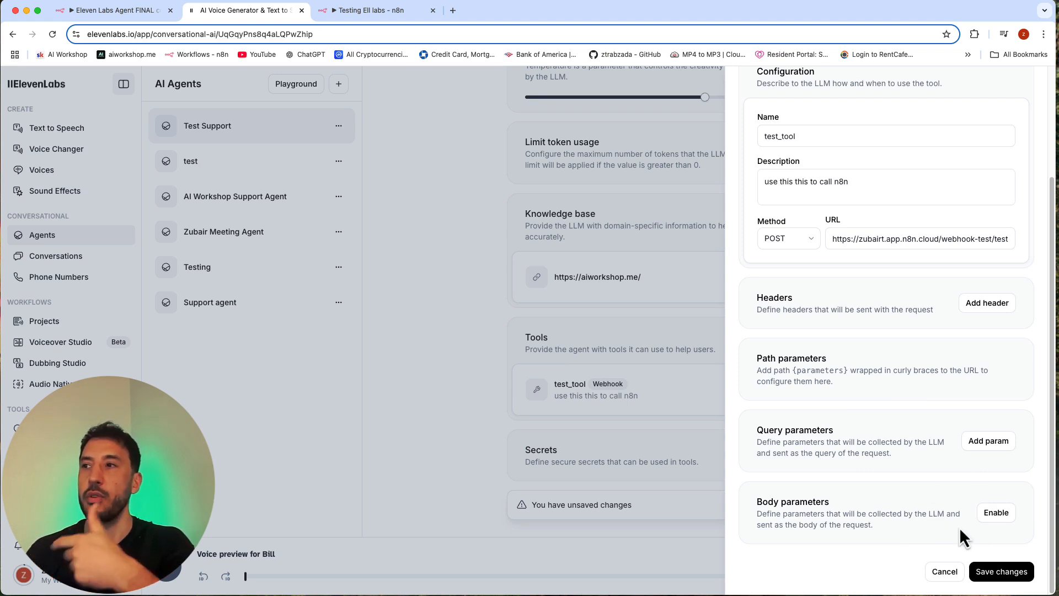
pyautogui.click(1014, 577)
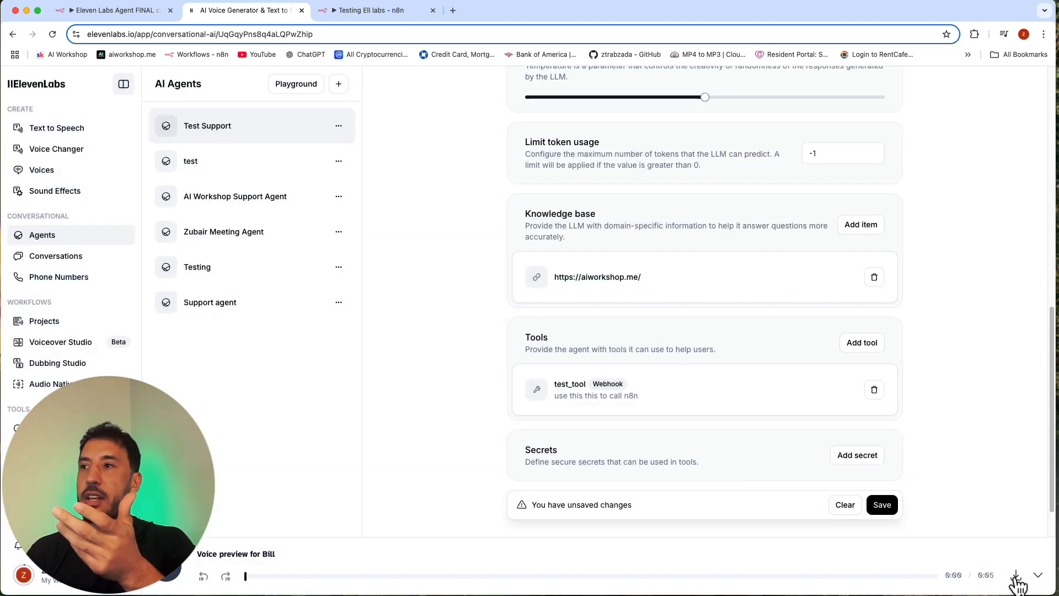
# Step: Try to save the Test Support agent with the test_tool webhook attached
pyautogui.click(1015, 577)
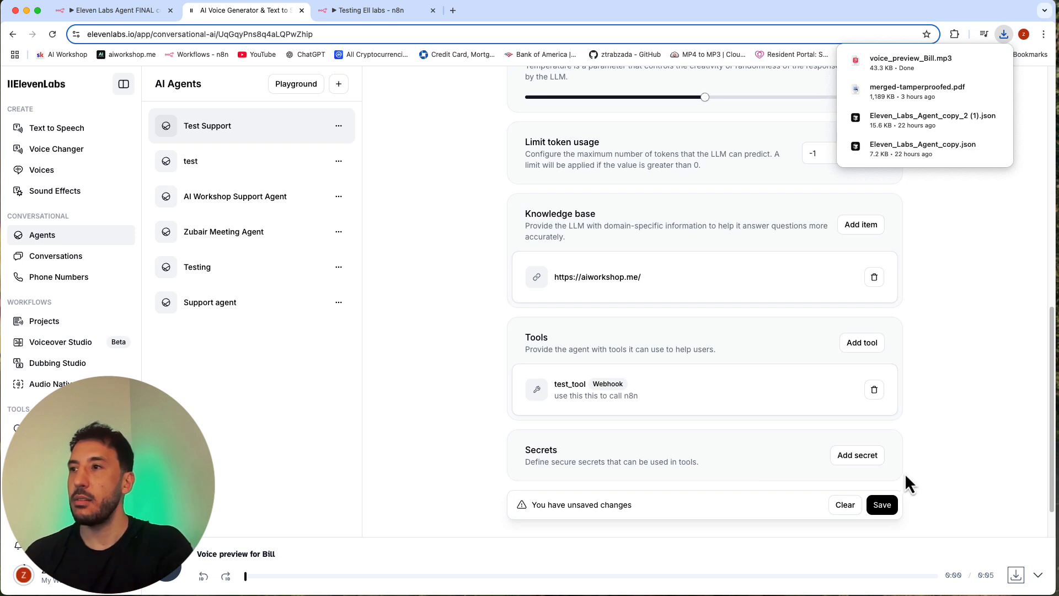
pyautogui.click(884, 438)
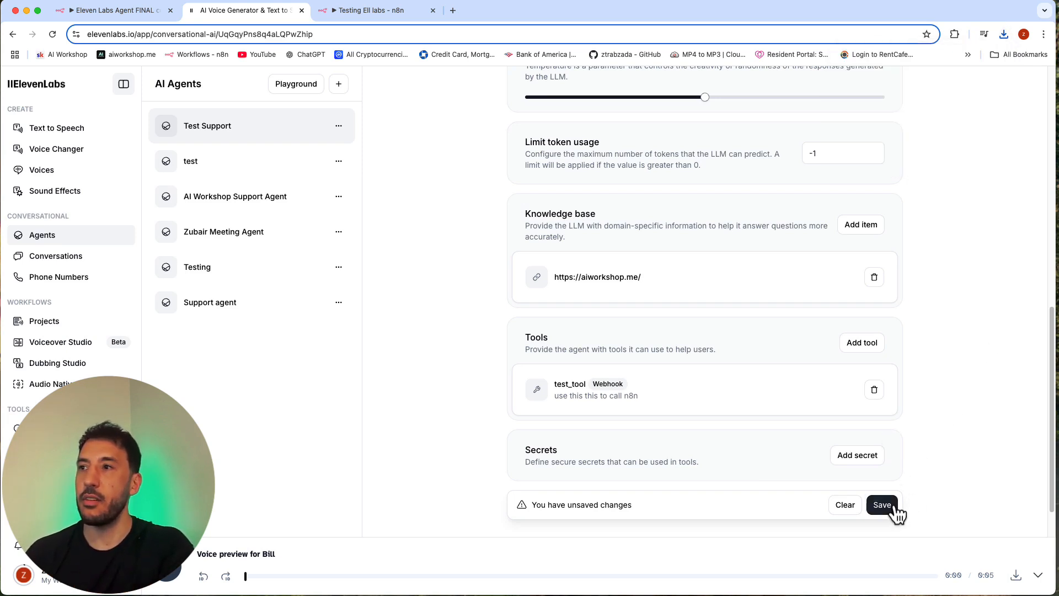
pyautogui.click(893, 508)
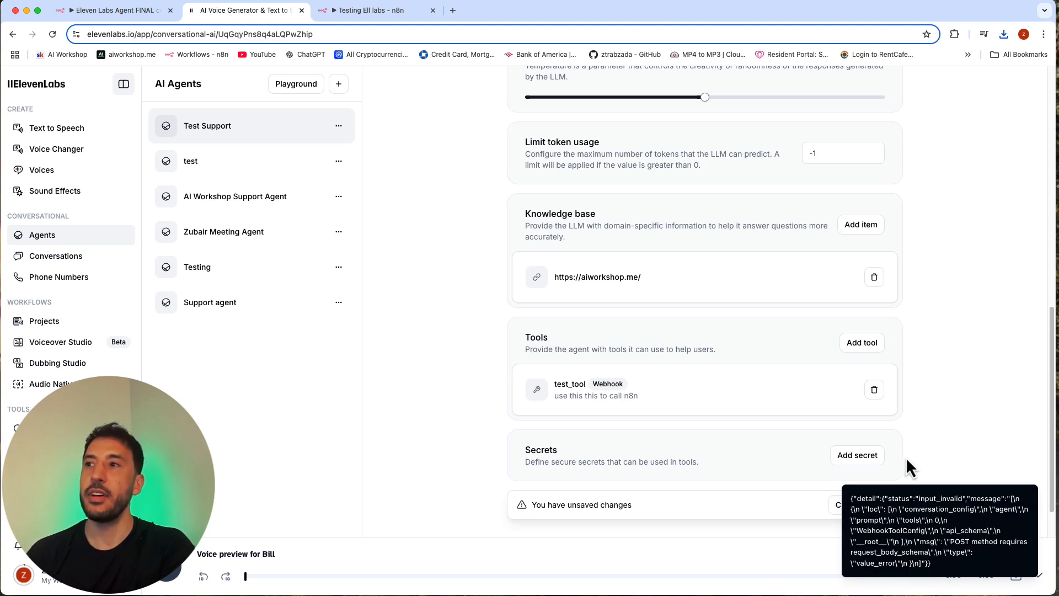
# Step: Enable body parameters on test_tool and describe them as "In a polite way ask the customer their name"
pyautogui.click(745, 379)
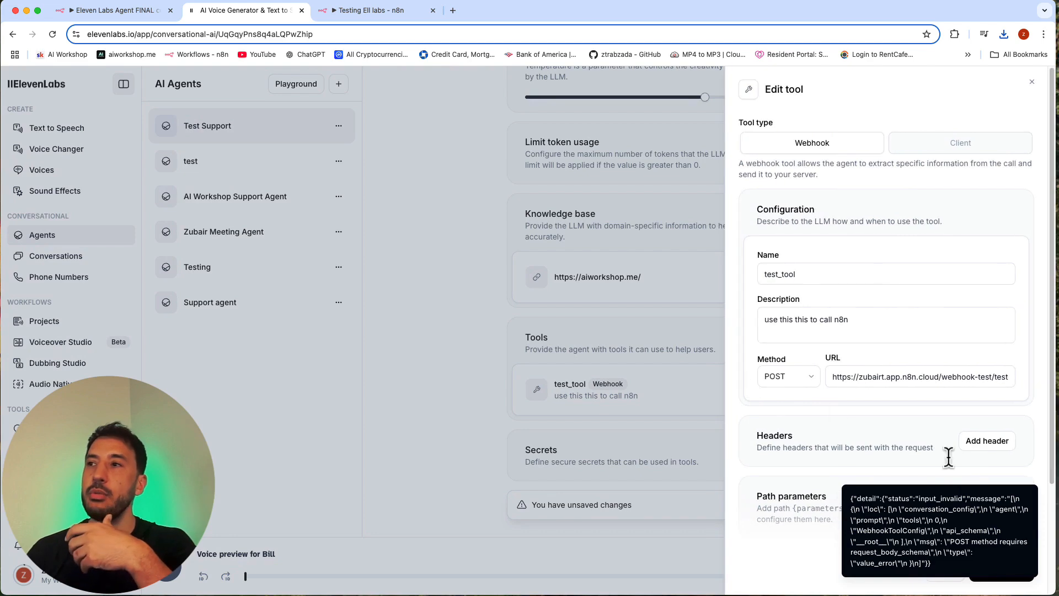
pyautogui.scroll(-3, 956, 439)
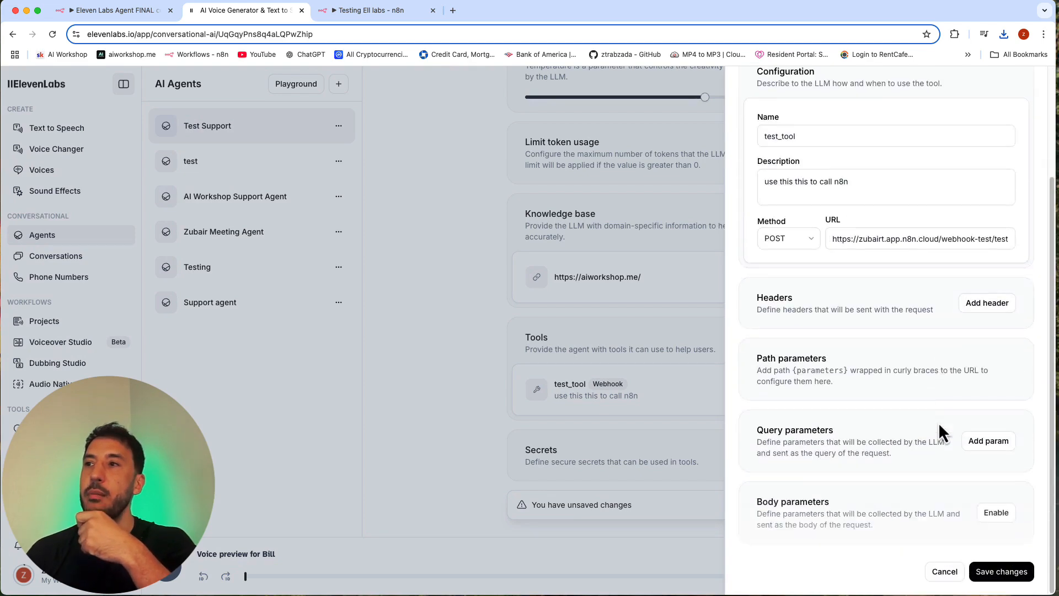
pyautogui.click(997, 514)
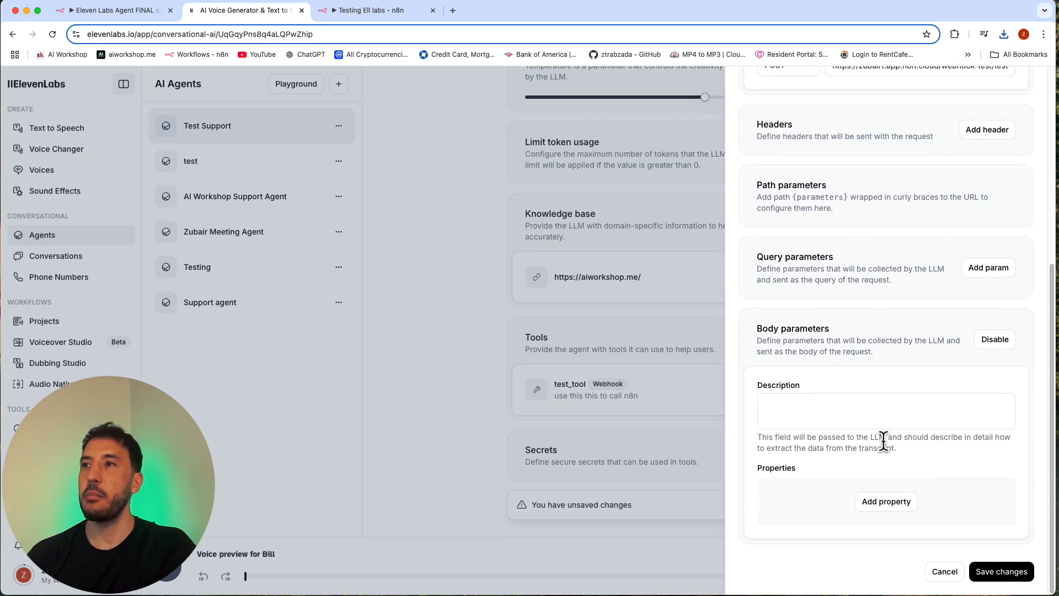
pyautogui.click(839, 402)
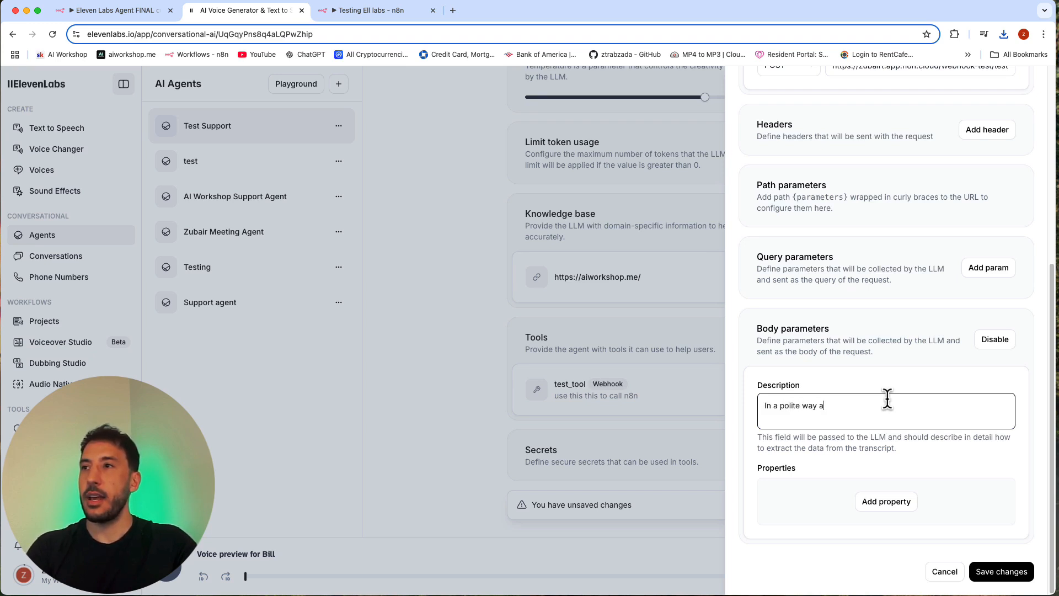
pyautogui.write('ustomer their name')
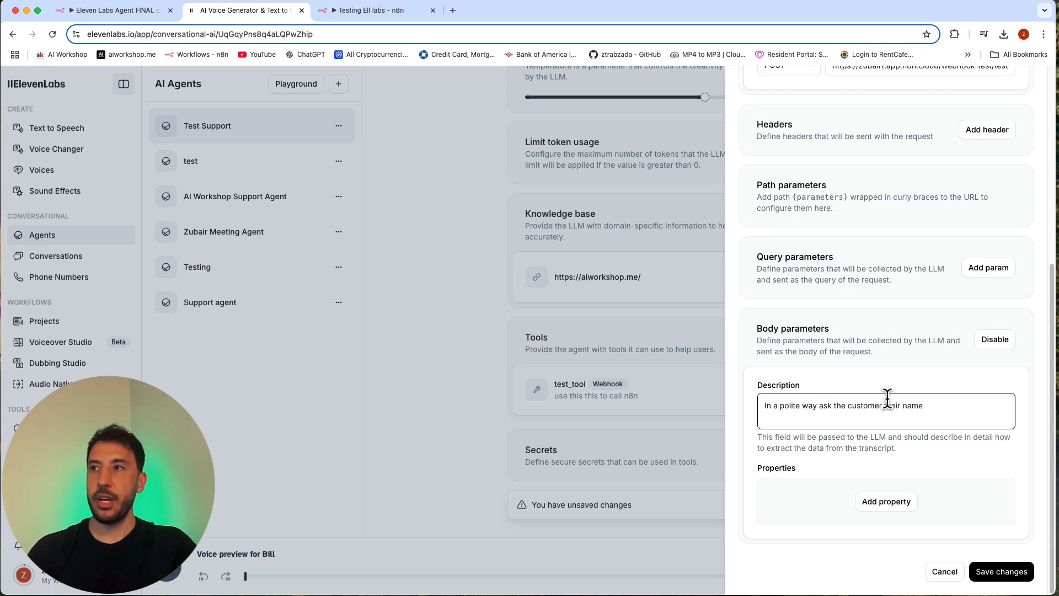
pyautogui.click(910, 376)
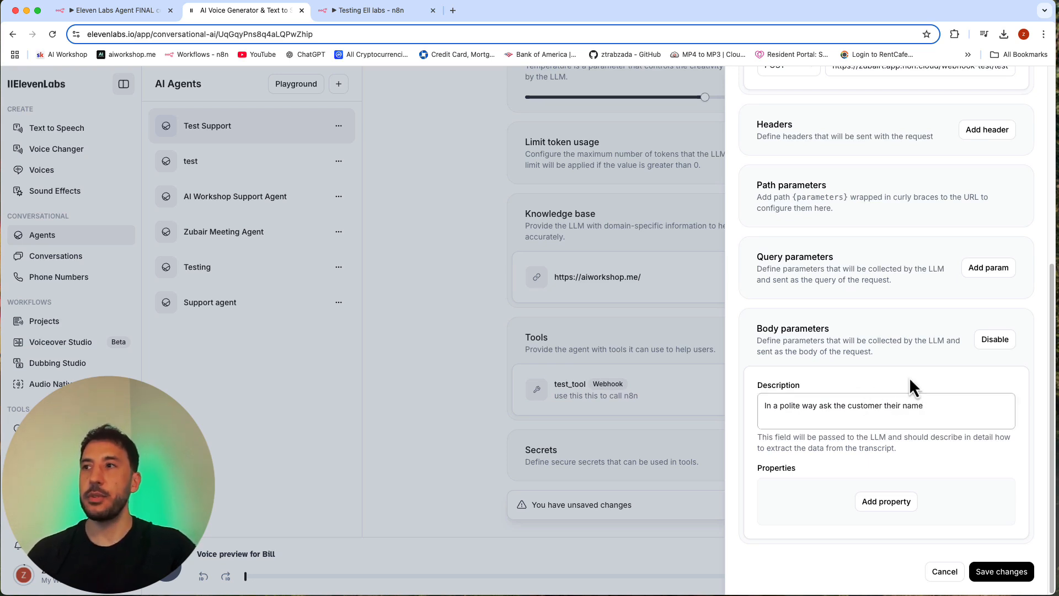
pyautogui.click(883, 399)
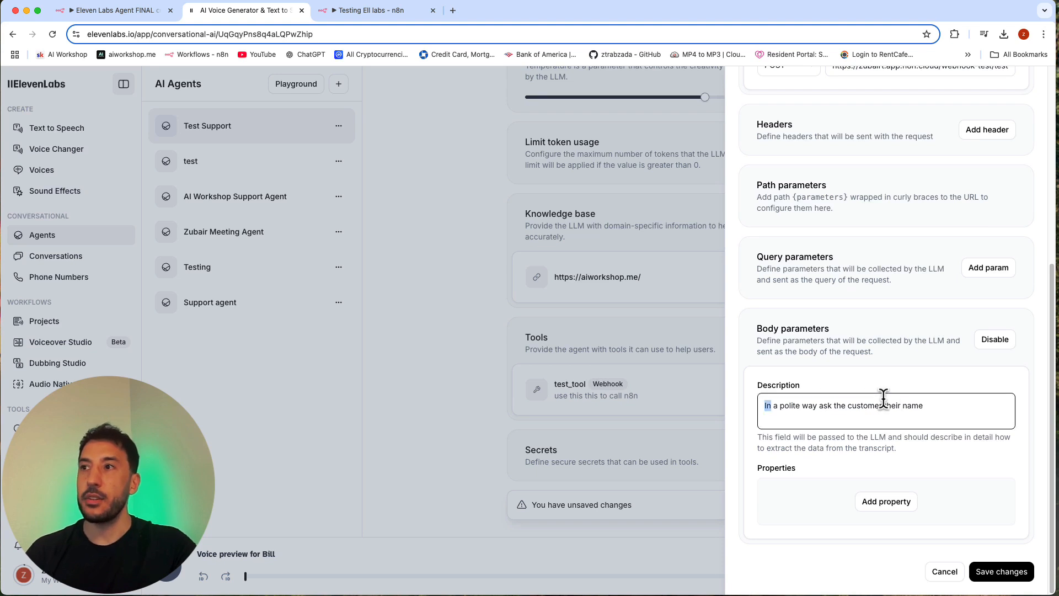
pyautogui.press('super+a')
pyautogui.click(880, 399)
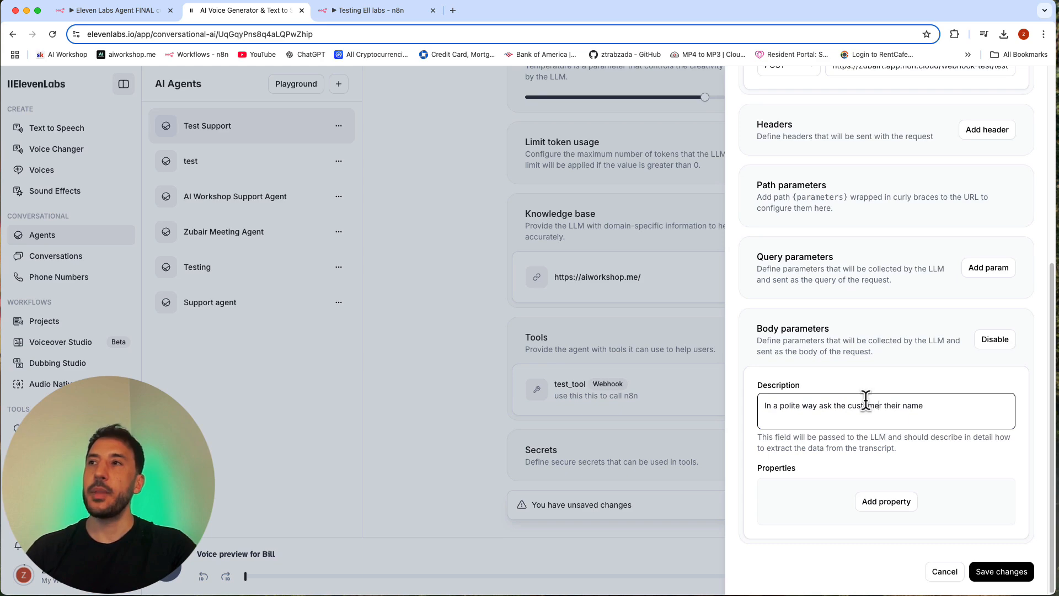
pyautogui.scroll(6, 868, 249)
pyautogui.scroll(-6, 844, 342)
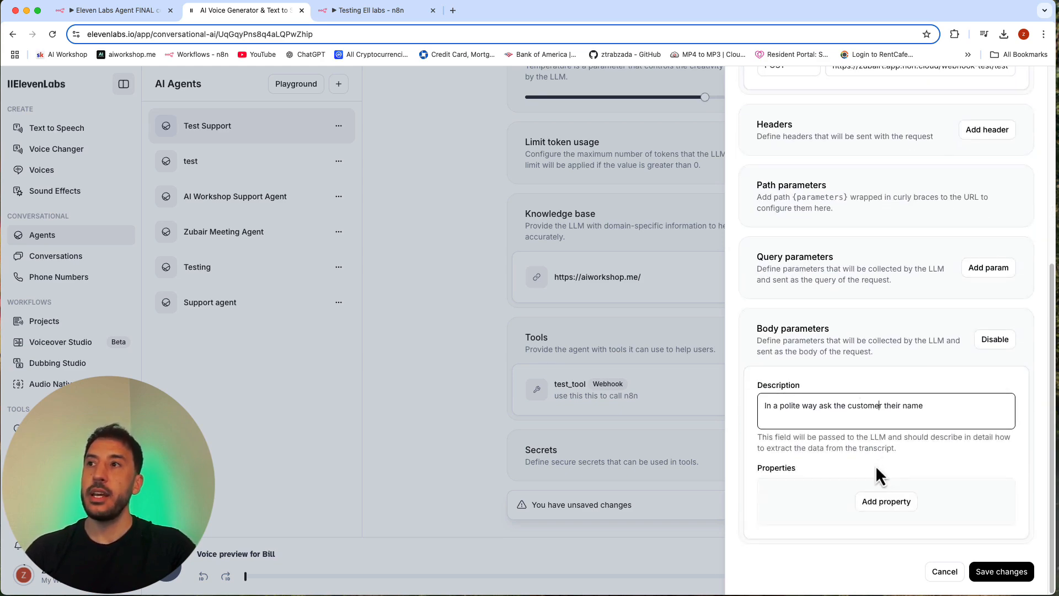
pyautogui.tripleClick(815, 405)
pyautogui.click(854, 424)
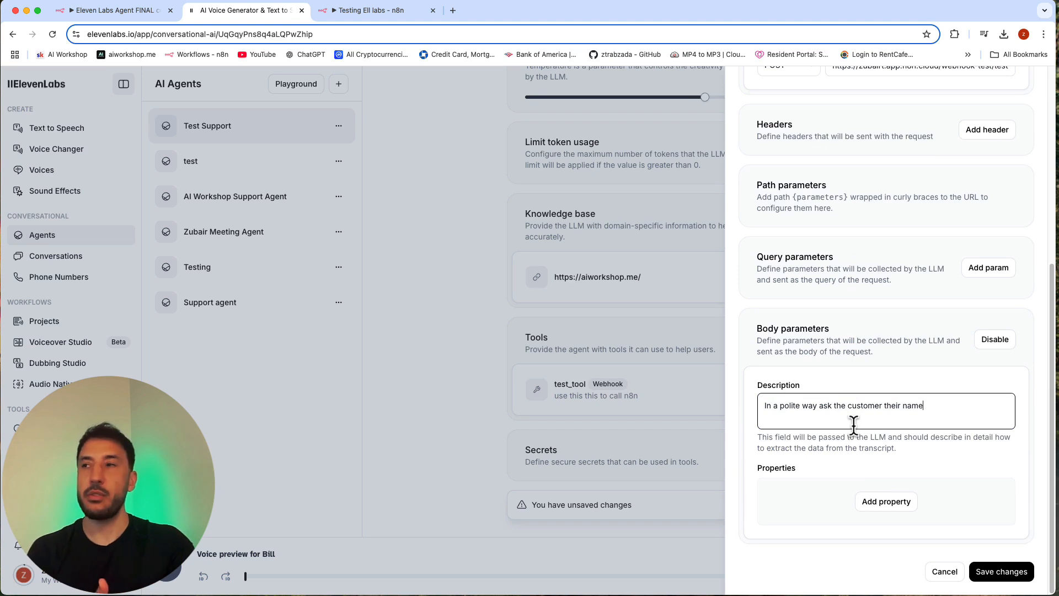
pyautogui.tripleClick(853, 423)
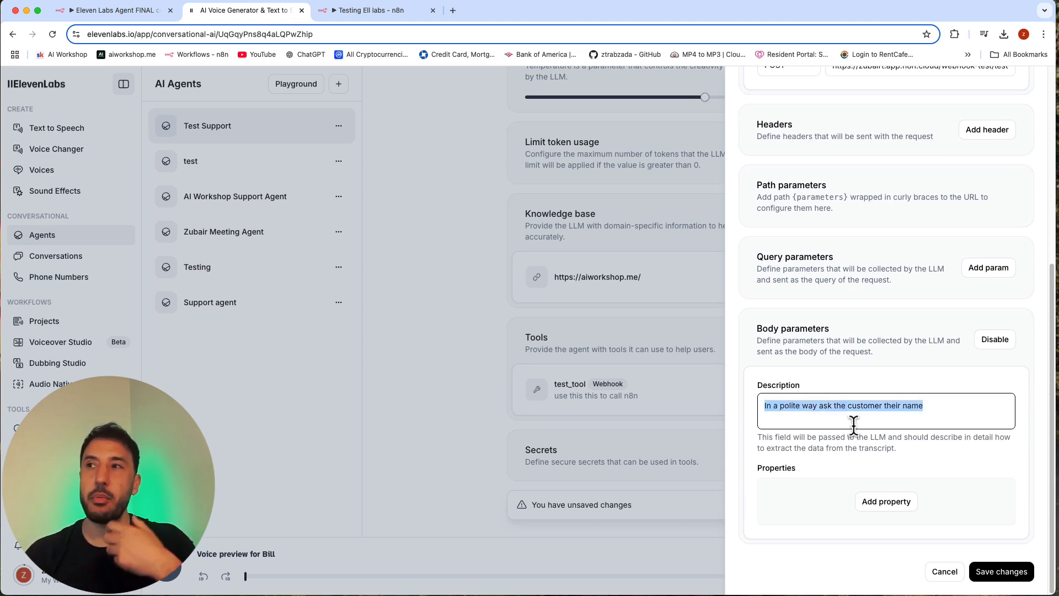
# Step: Add a required String body property "name" to test_tool, described as "name of the customer", and save the tool changes
pyautogui.click(854, 424)
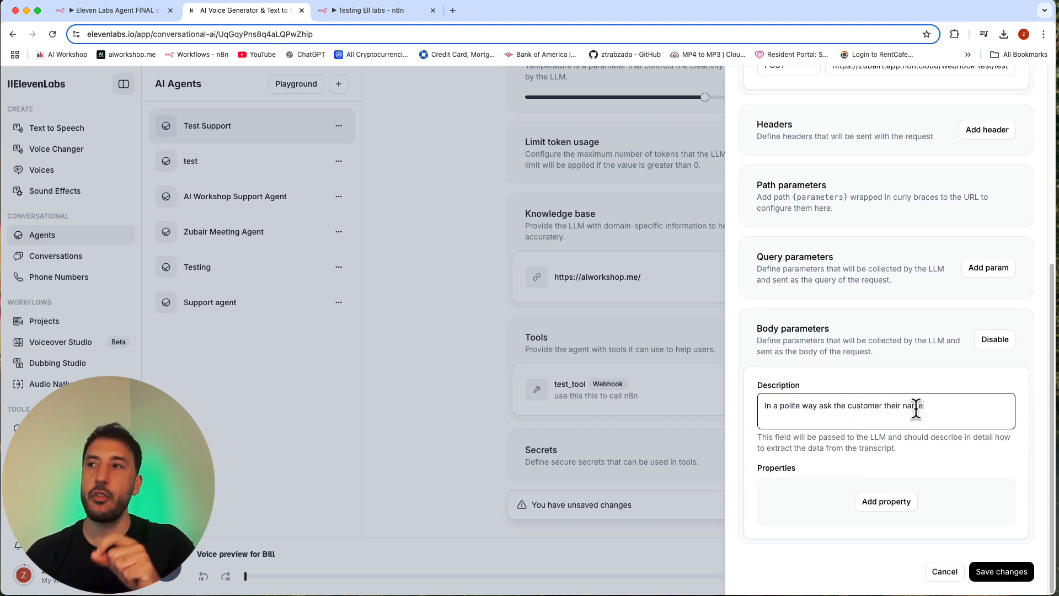
pyautogui.click(896, 502)
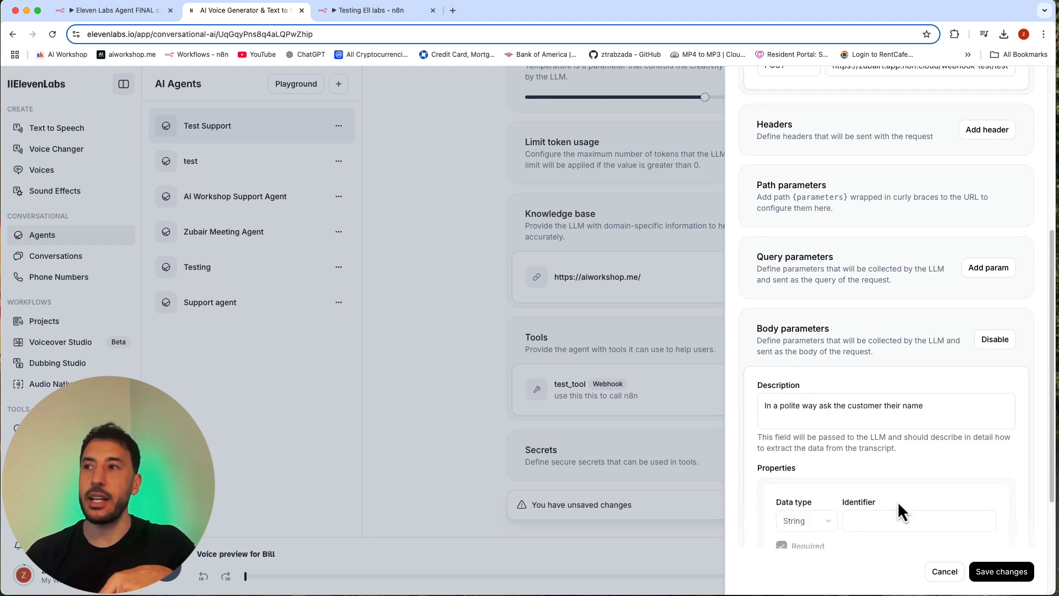
pyautogui.scroll(-3, 875, 446)
pyautogui.click(817, 345)
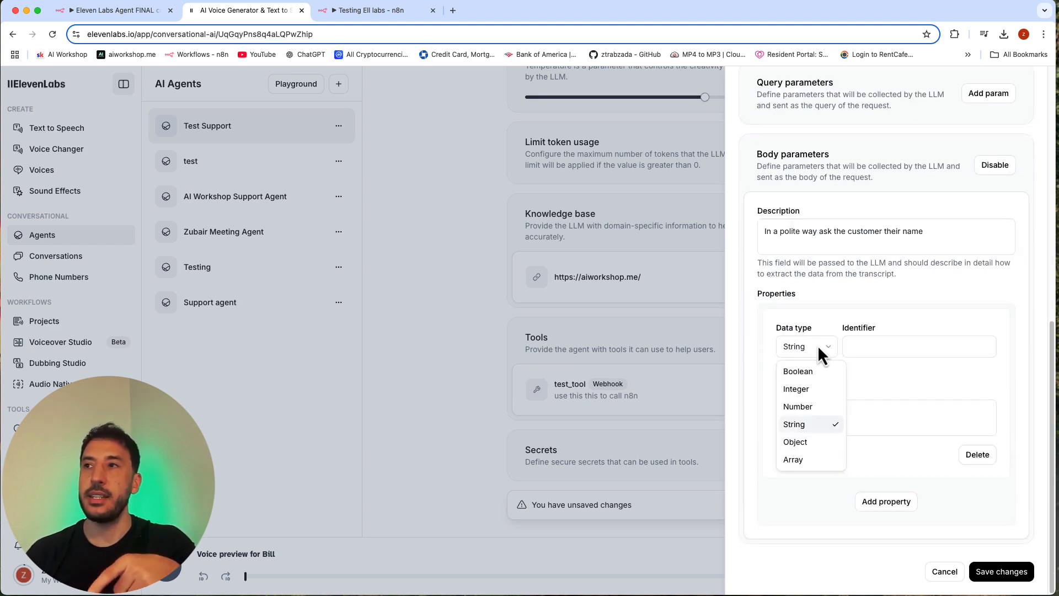
pyautogui.click(814, 425)
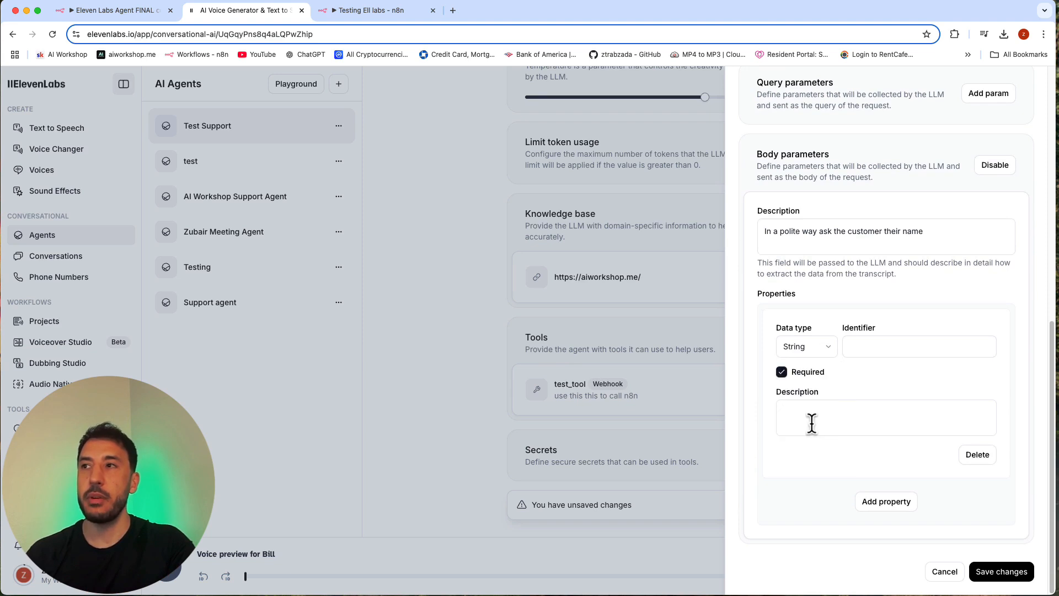
pyautogui.click(868, 346)
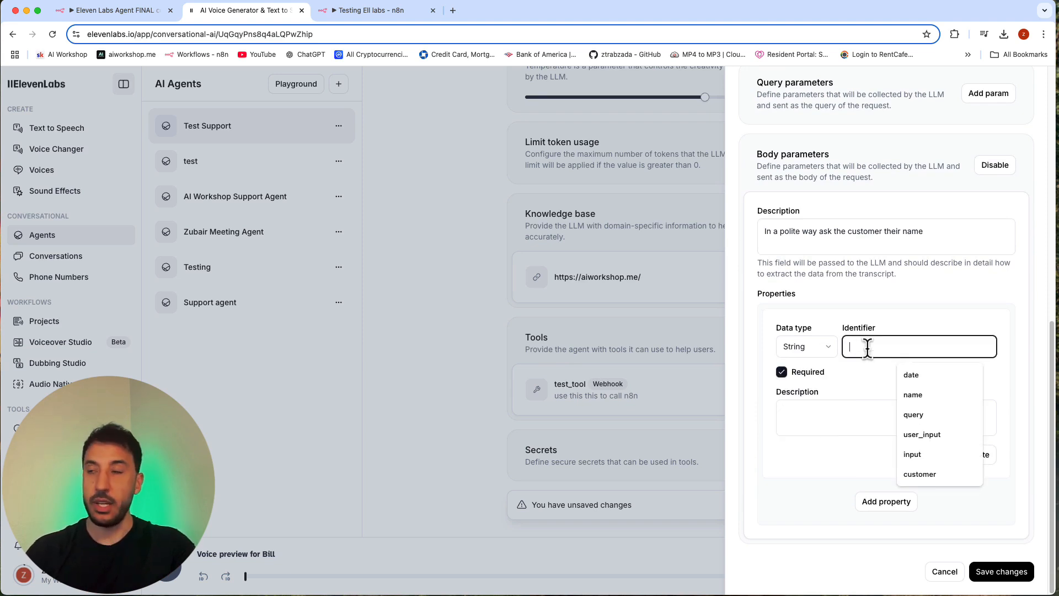
pyautogui.write('name')
pyautogui.click(865, 418)
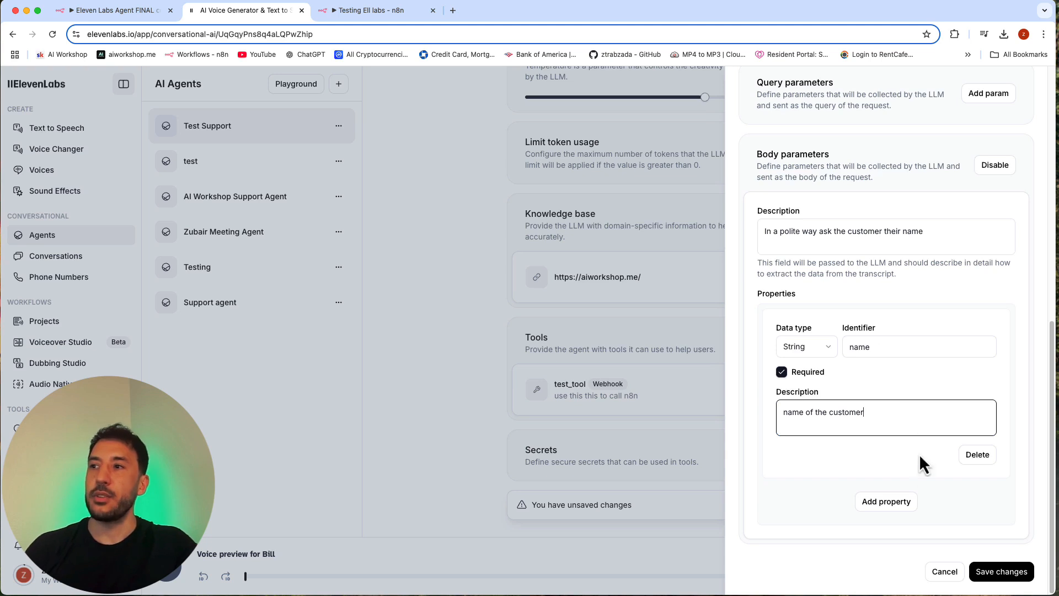
pyautogui.click(1012, 573)
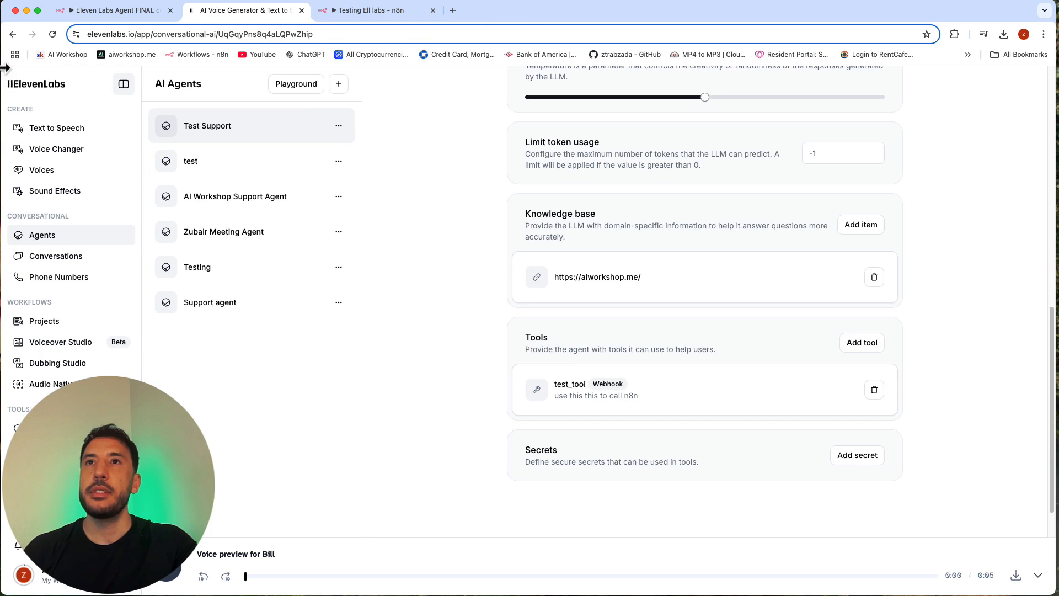
# Step: Shrink the browser window, switch to the n8n workflow tab, and separate it into its own narrower window beside ElevenLabs
pyautogui.moveTo(4, 67); pyautogui.dragTo(425, 64)
pyautogui.click(816, 11)
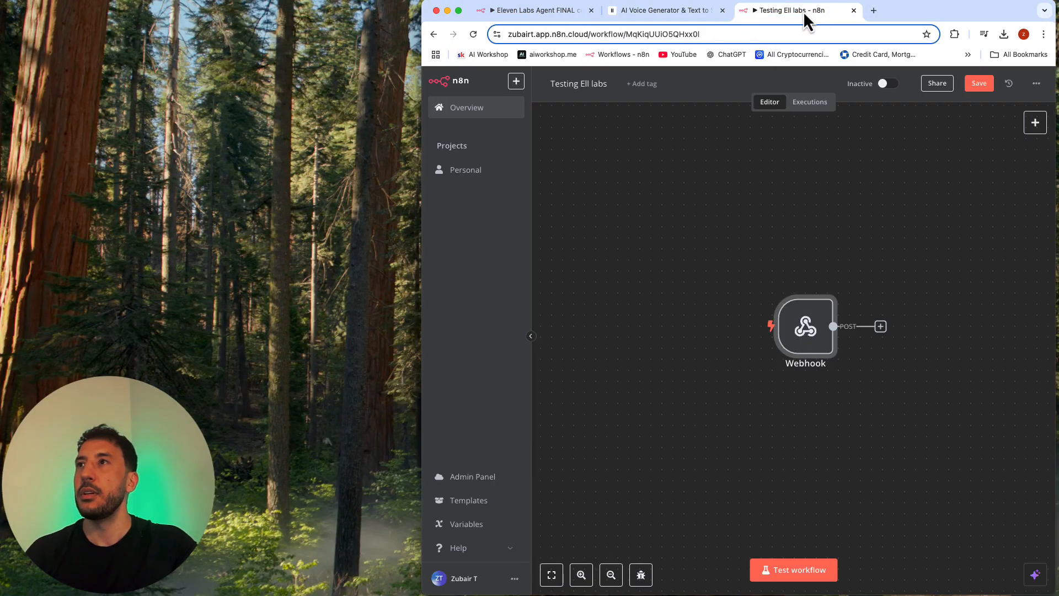
pyautogui.moveTo(803, 11); pyautogui.dragTo(351, 12)
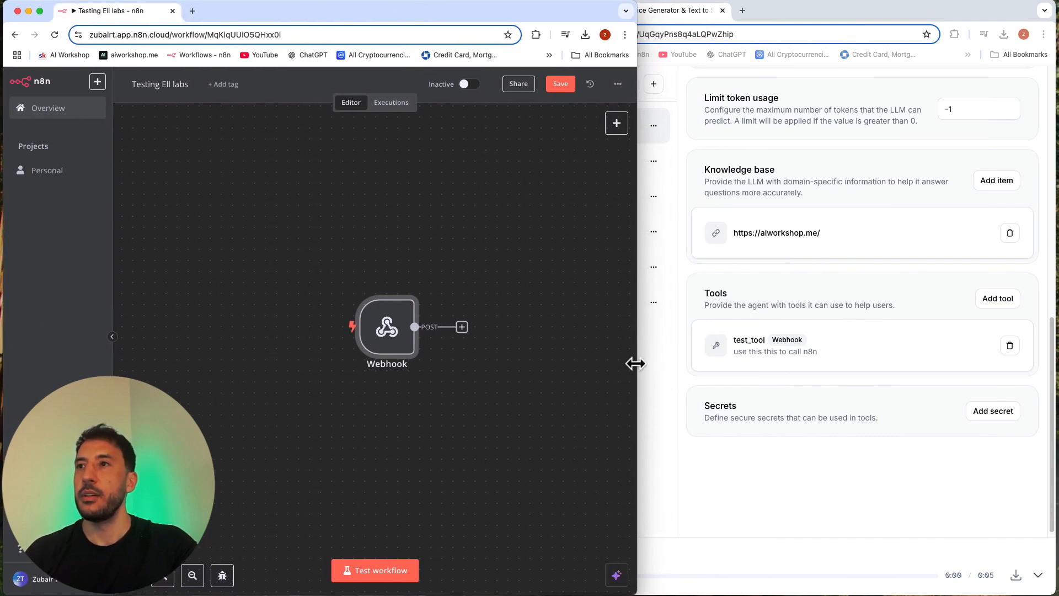
pyautogui.moveTo(635, 364); pyautogui.dragTo(438, 345)
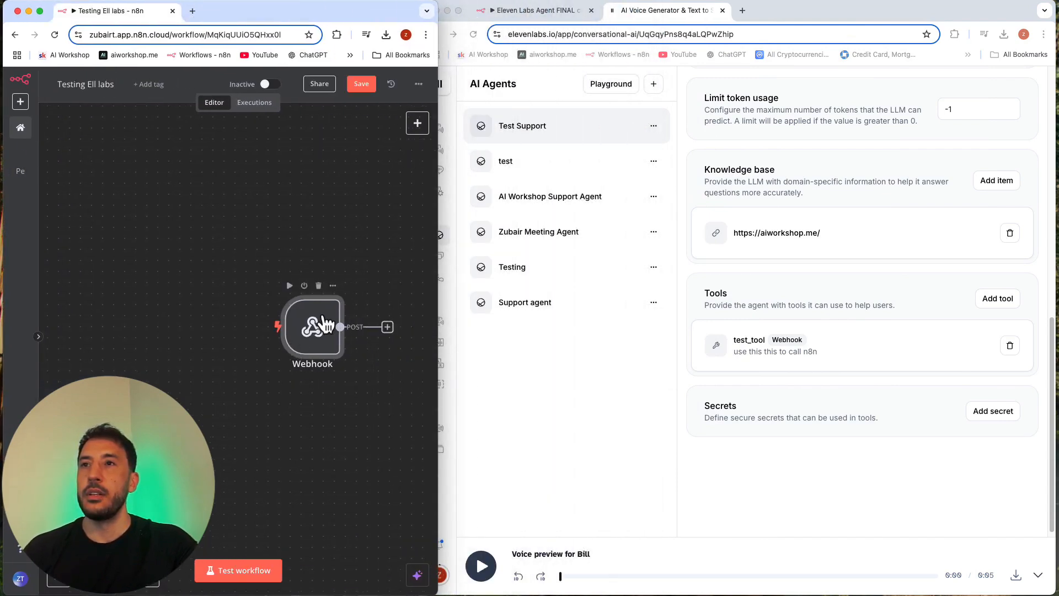
# Step: Reposition the Webhook node on the canvas and resize the n8n and ElevenLabs windows to sit side by side without overlapping
pyautogui.moveTo(326, 326); pyautogui.dragTo(137, 280)
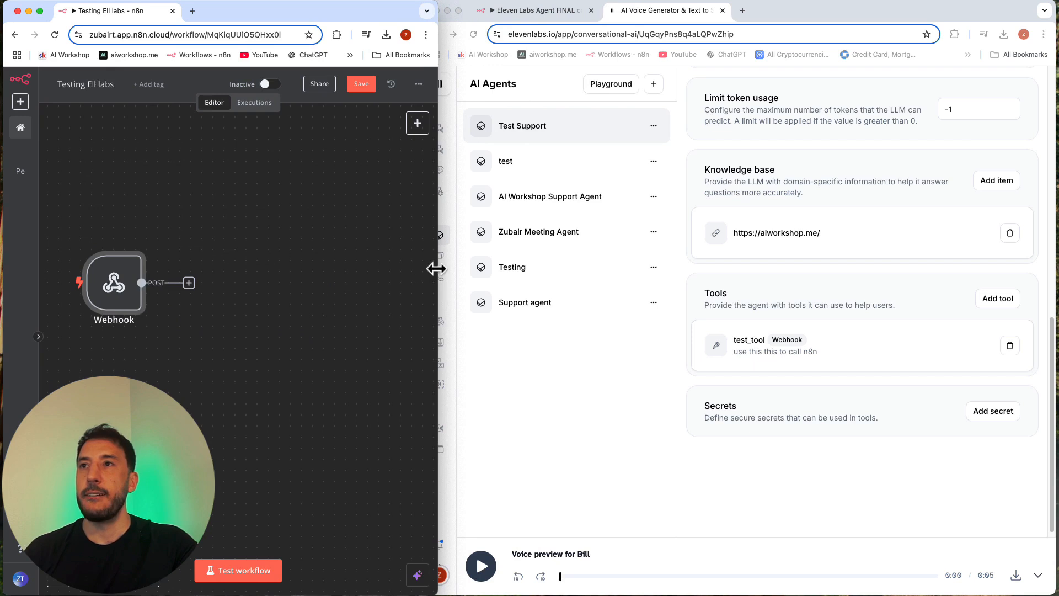
pyautogui.moveTo(437, 269); pyautogui.dragTo(372, 279)
pyautogui.moveTo(123, 286); pyautogui.dragTo(145, 285)
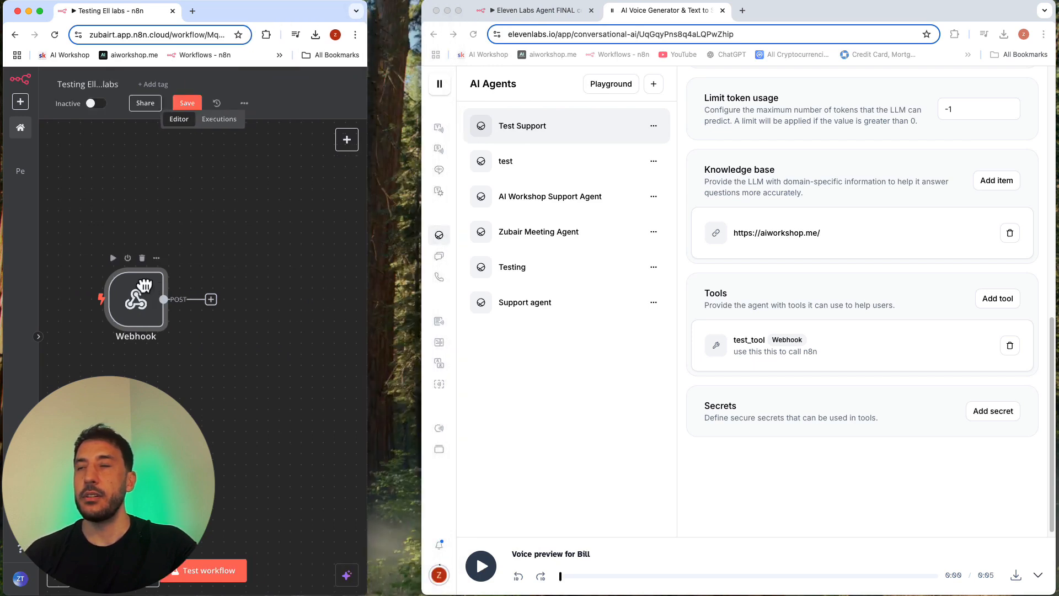
pyautogui.click(913, 522)
pyautogui.moveTo(449, 196)
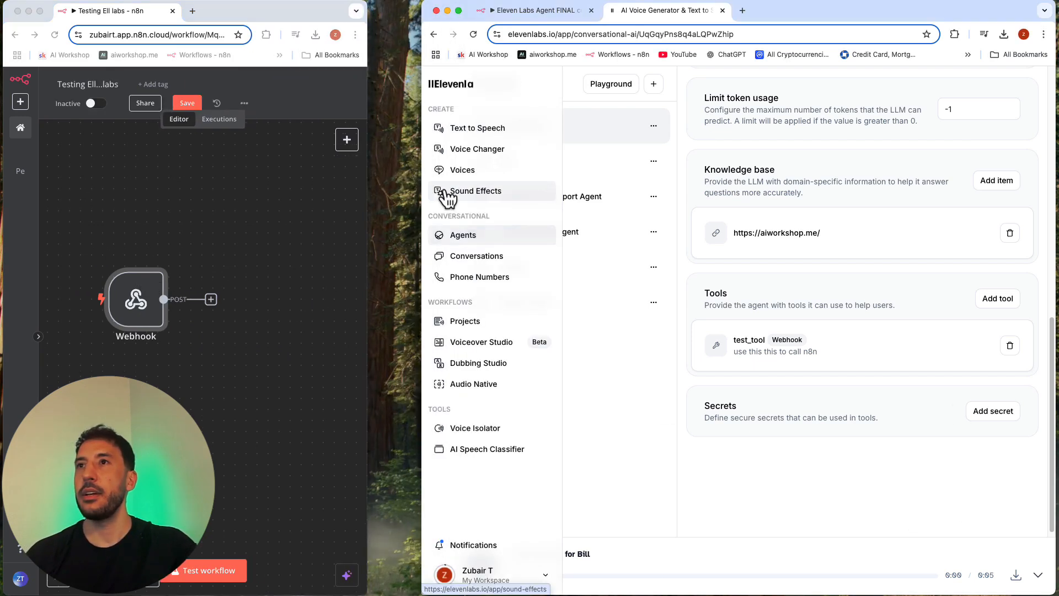
pyautogui.moveTo(422, 172); pyautogui.dragTo(367, 178)
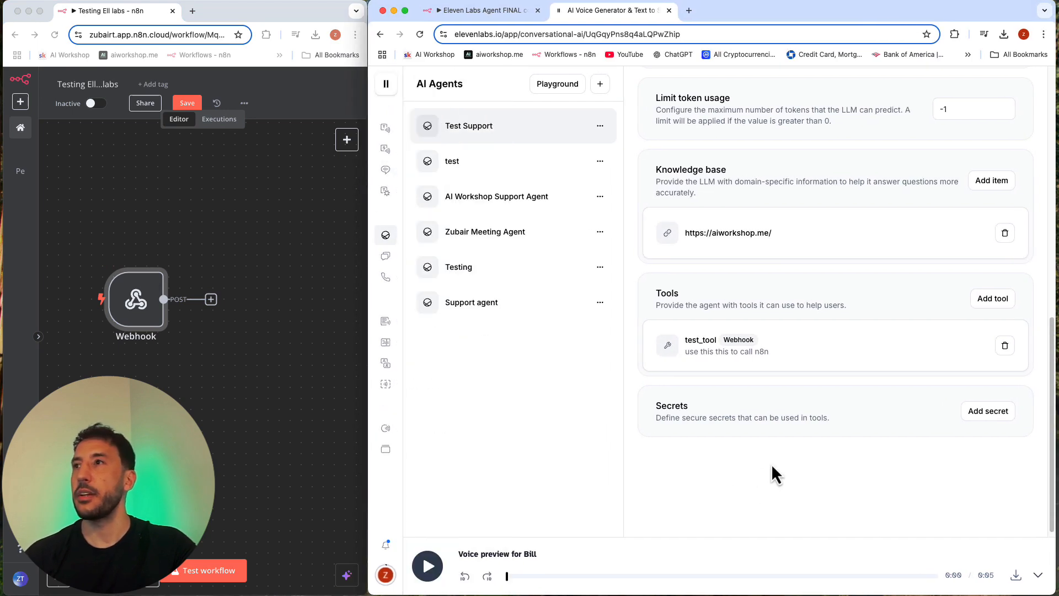
# Step: Start a new sentence at the end of the Test Support system prompt: "When a customer is asking a"
pyautogui.scroll(15, 837, 402)
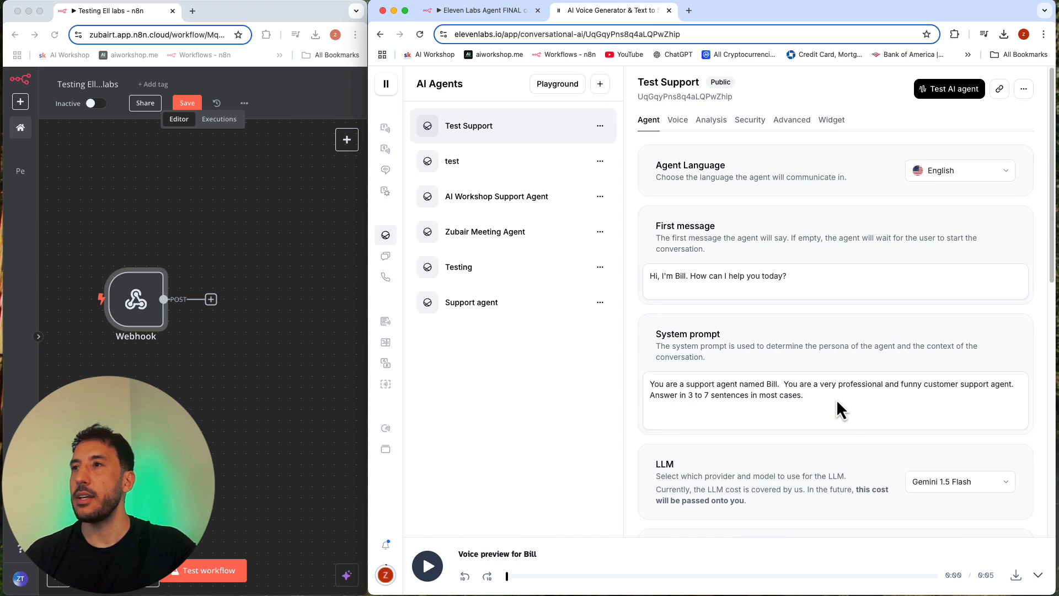
pyautogui.scroll(-15, 799, 400)
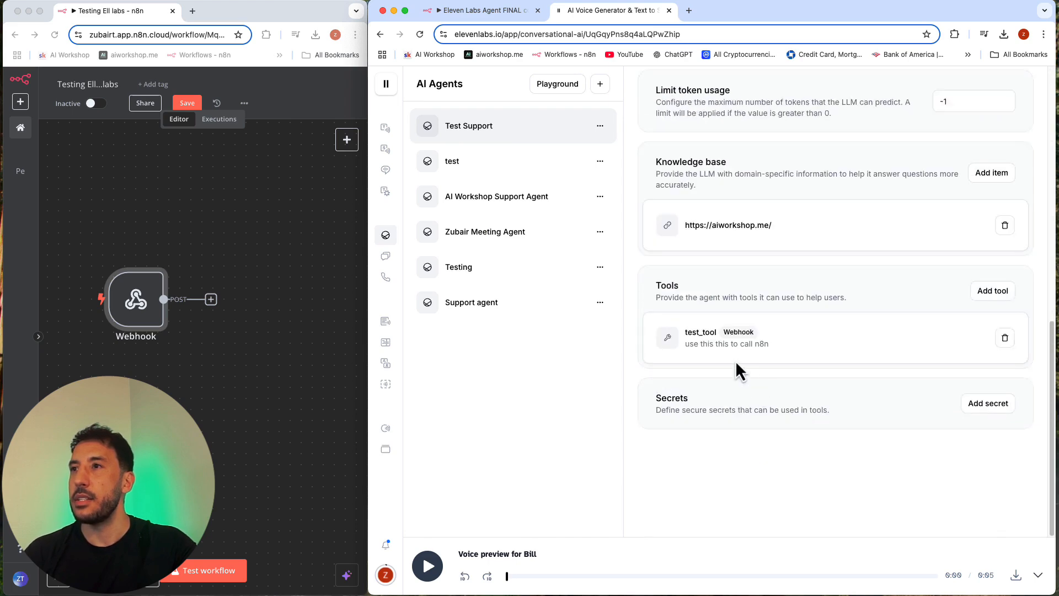
pyautogui.scroll(10, 708, 345)
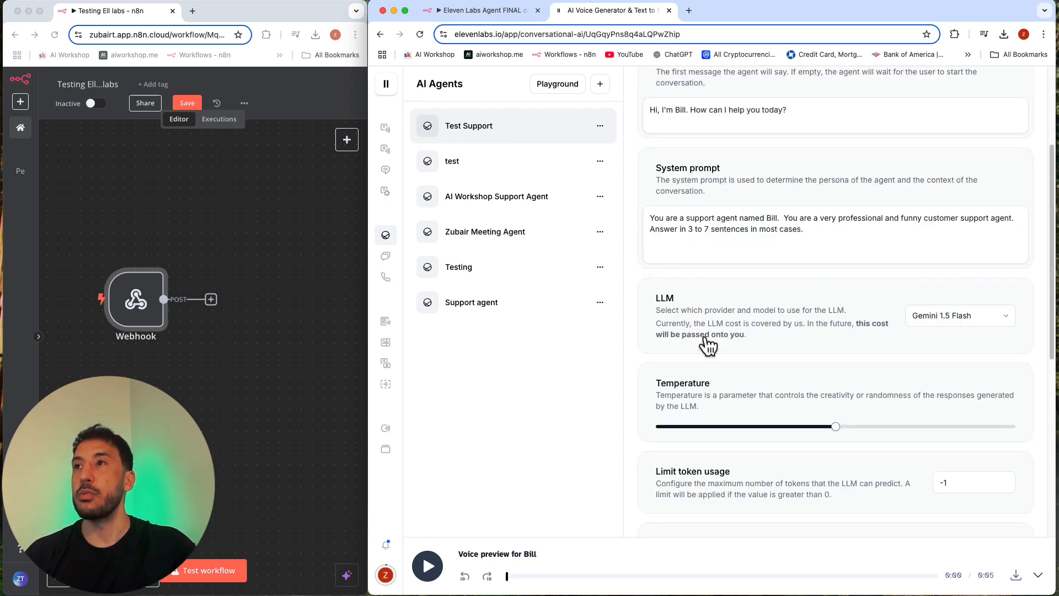
pyautogui.click(783, 326)
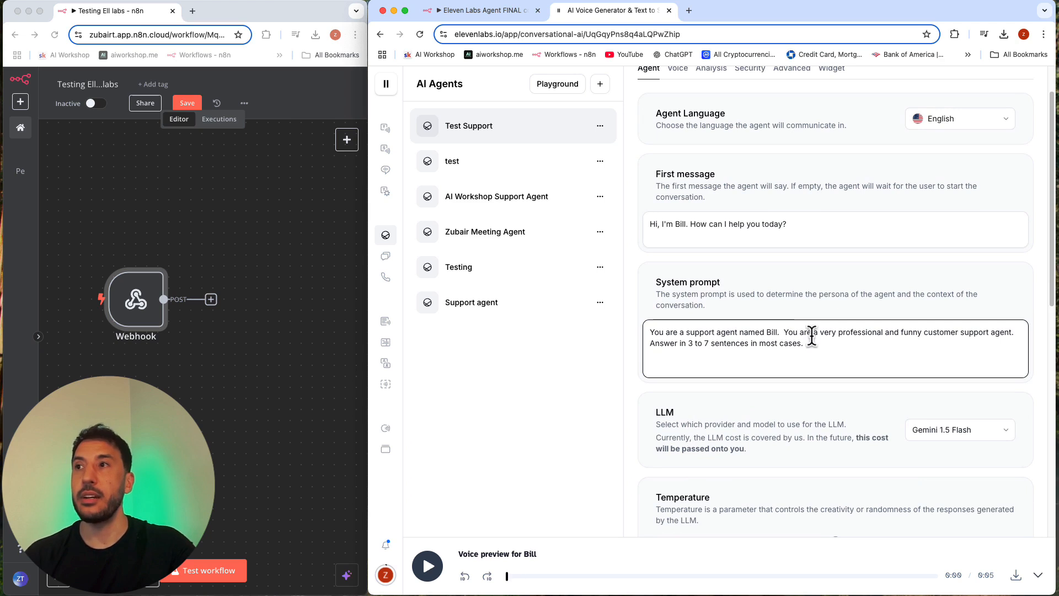
pyautogui.click(831, 346)
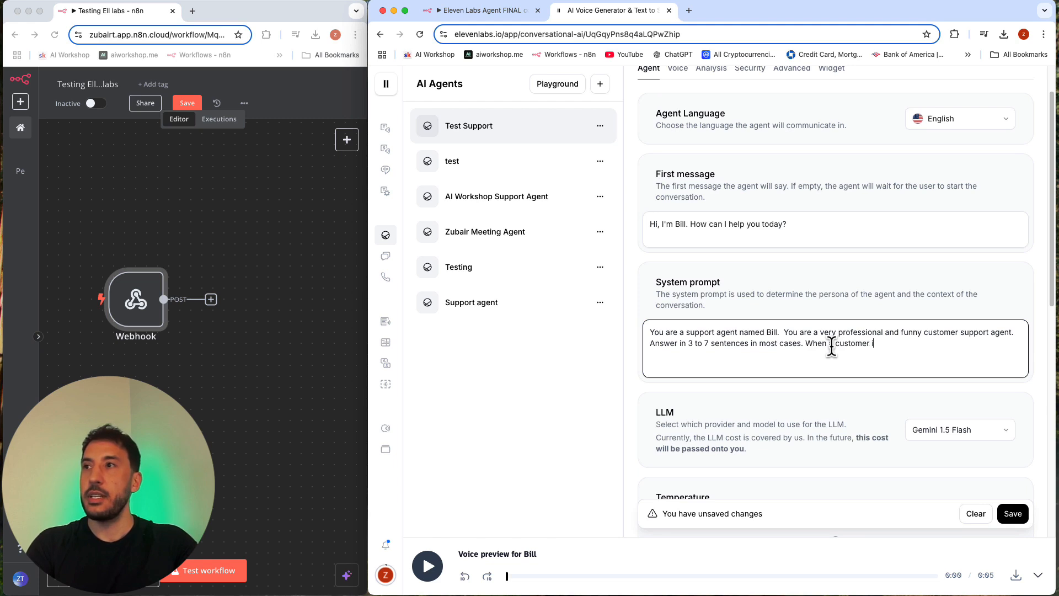
pyautogui.write('When a customer is asking a')
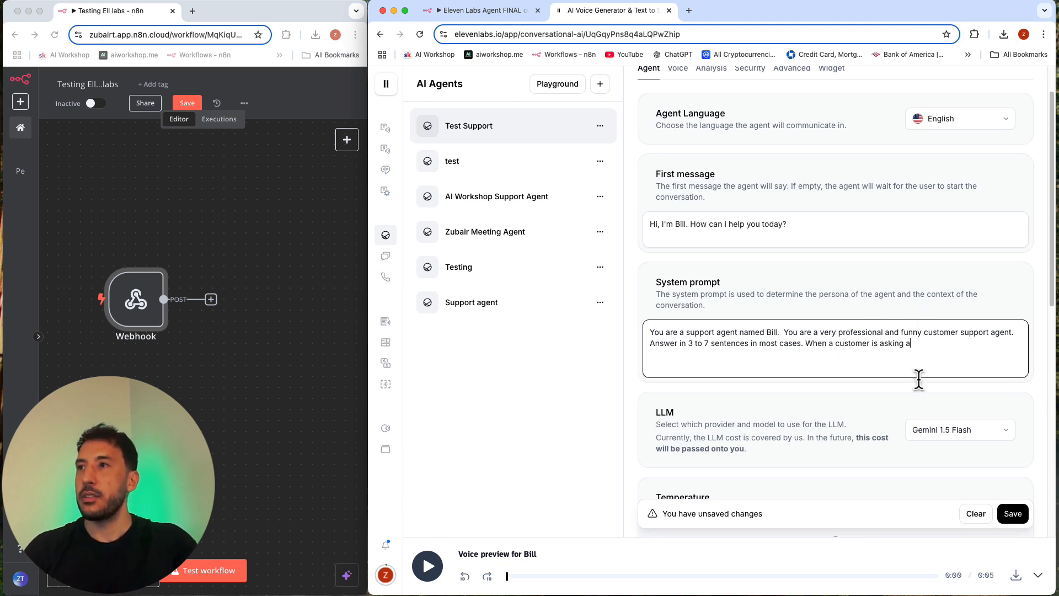
# Step: Insert "You work at AI Workshop." after the sentence naming the agent in the system prompt
pyautogui.click(777, 331)
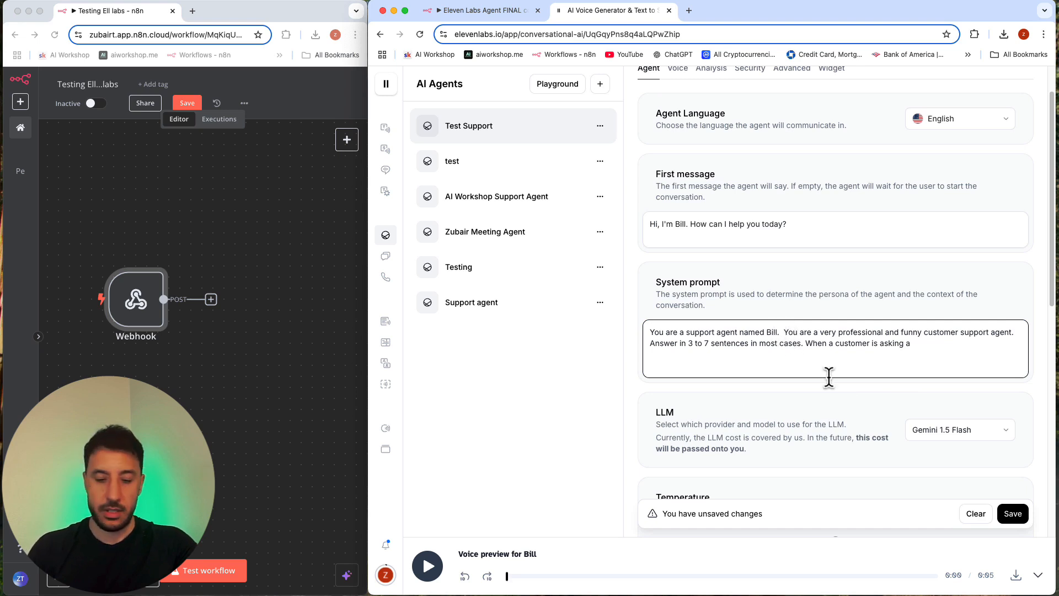
pyautogui.write('You wor')
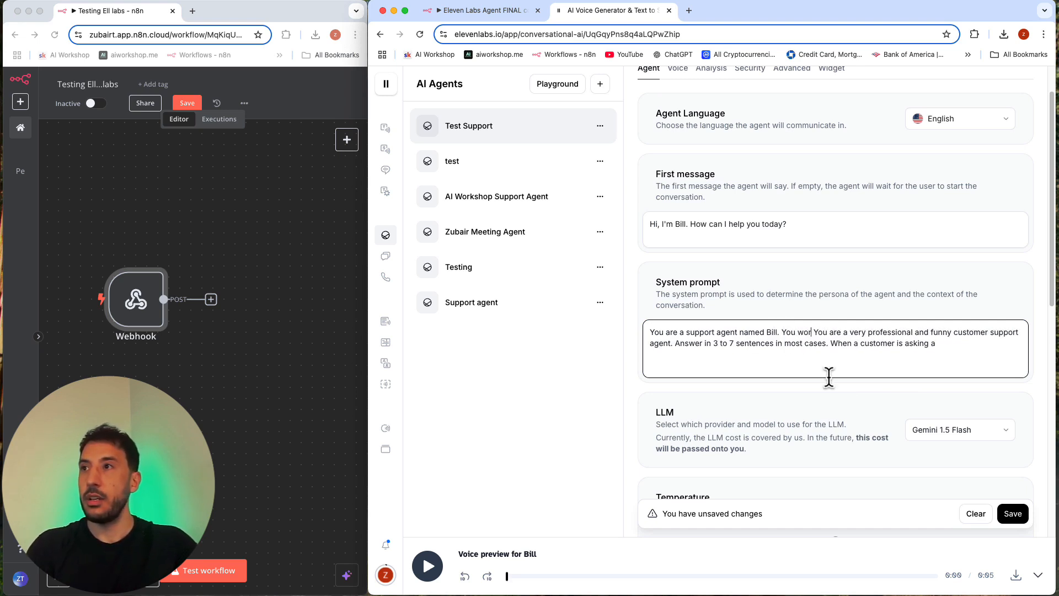
pyautogui.write('k at AI')
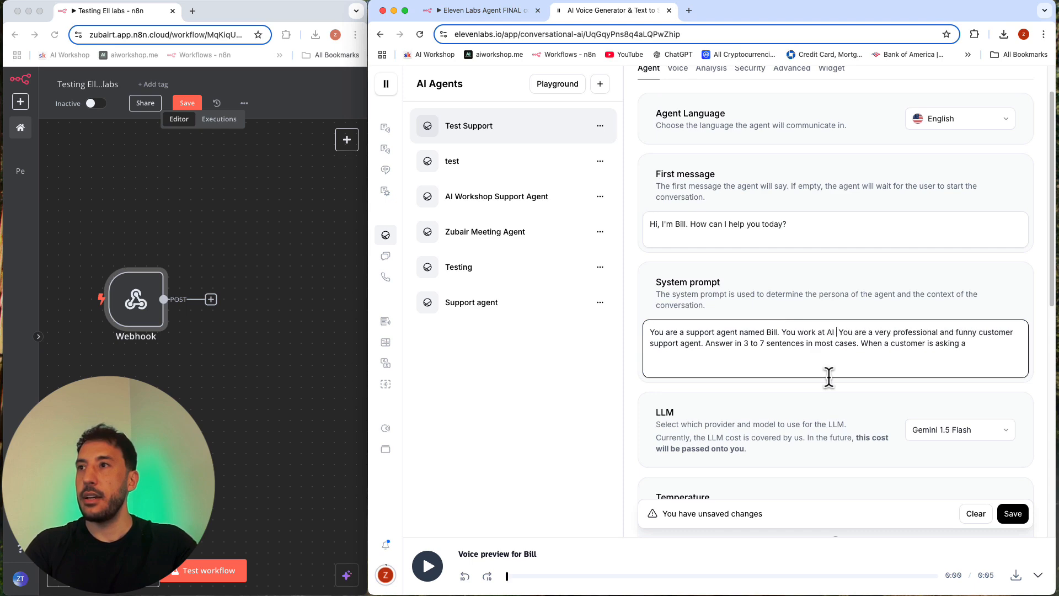
pyautogui.write(' Workshop.')
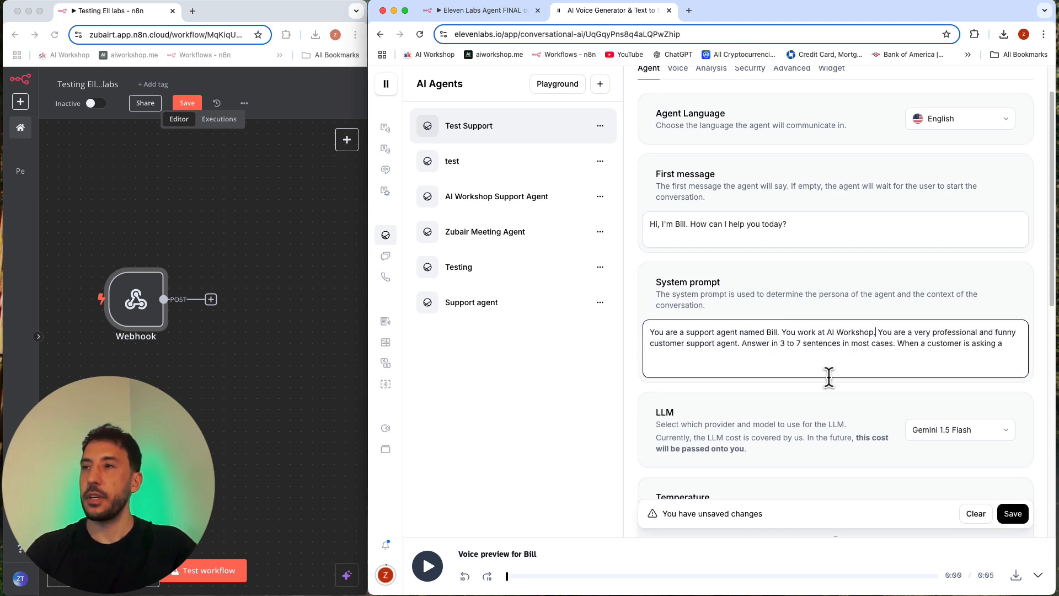
# Step: Complete the system prompt's final sentence to read "When a customer is asking about a particular skool topic use the test_tool."
pyautogui.scroll(-10, 829, 377)
pyautogui.scroll(4, 829, 374)
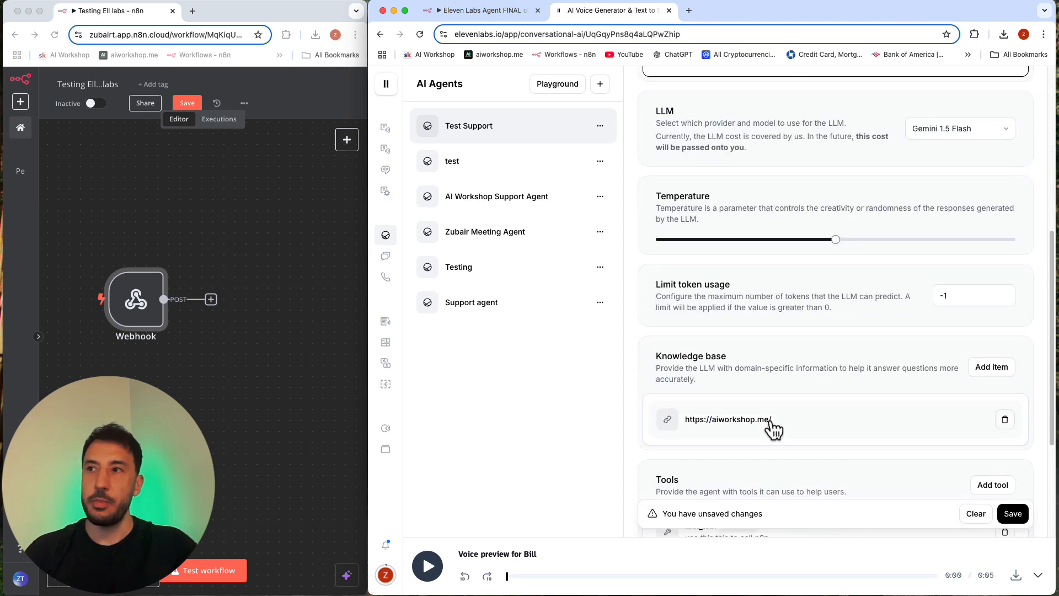
pyautogui.scroll(-5, 773, 425)
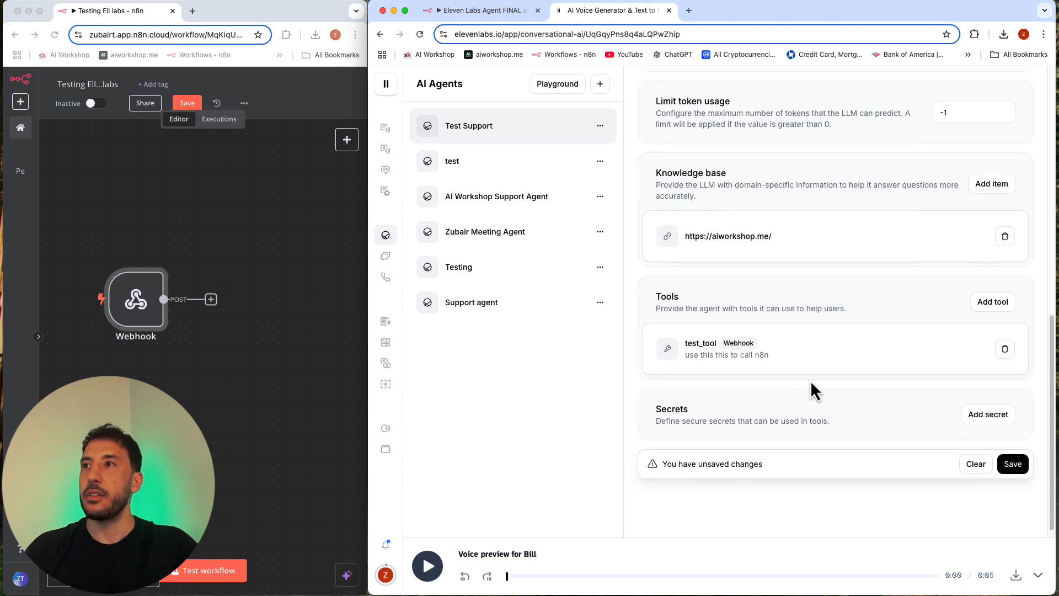
pyautogui.scroll(10, 811, 385)
pyautogui.scroll(-9, 811, 386)
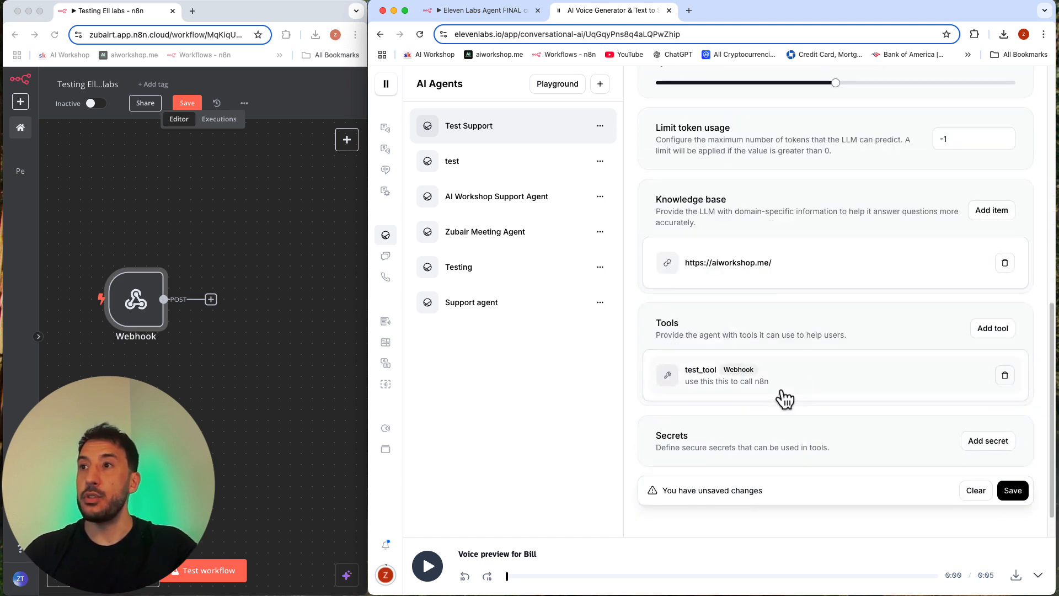
pyautogui.scroll(10, 785, 399)
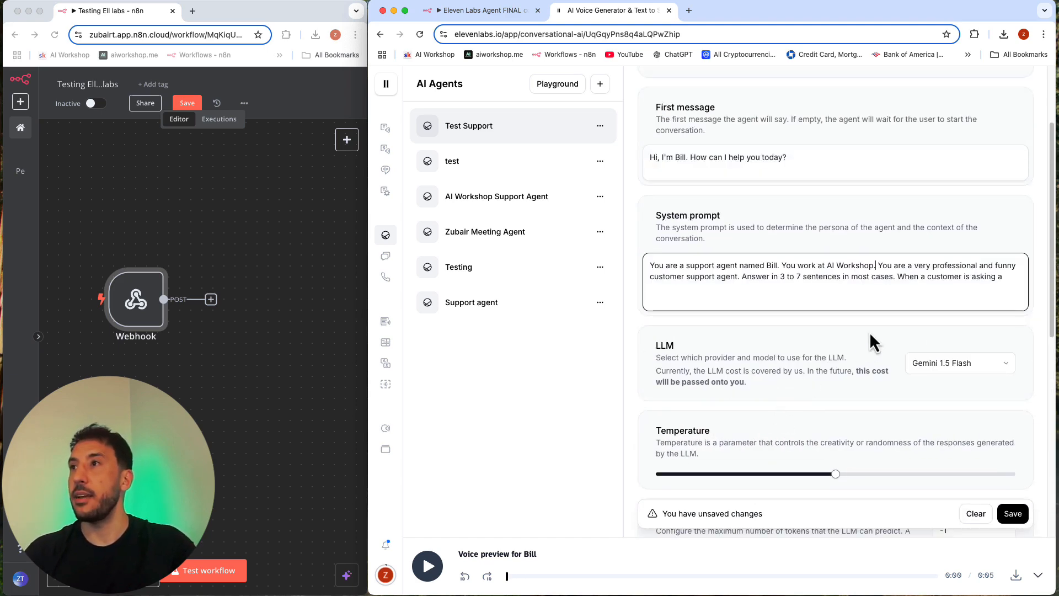
pyautogui.click(1025, 301)
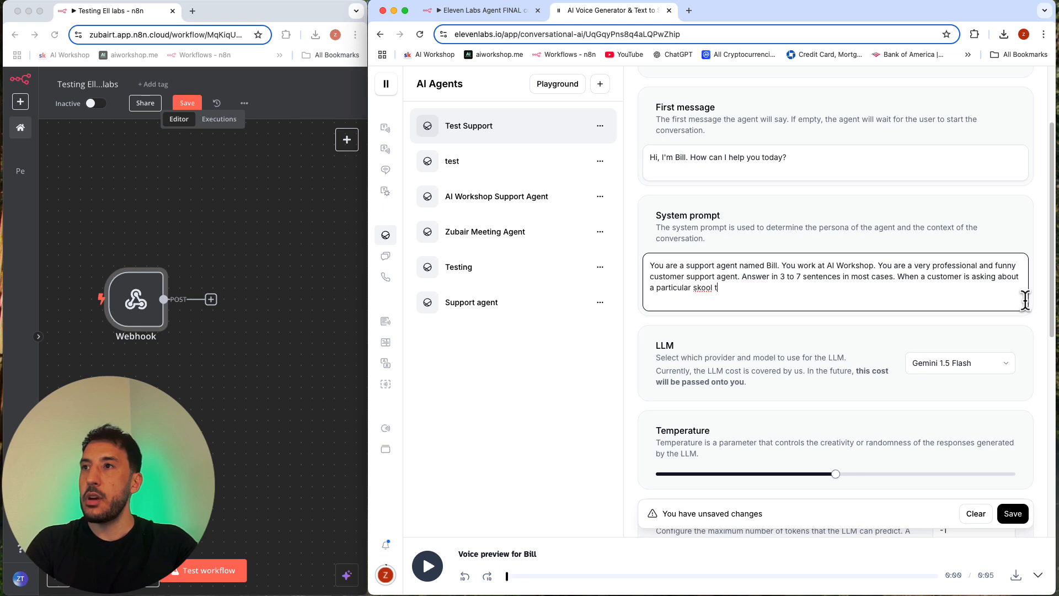
pyautogui.write('ic.')
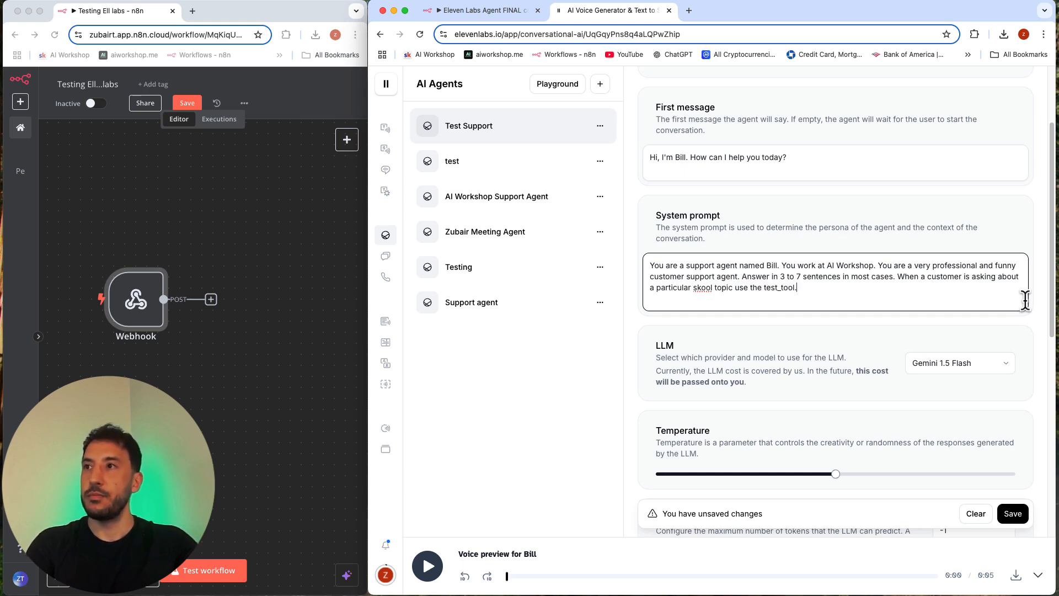
# Step: Check the tool name in the agent's tools list and reread the system prompt's condition for using it
pyautogui.scroll(-8, 1025, 299)
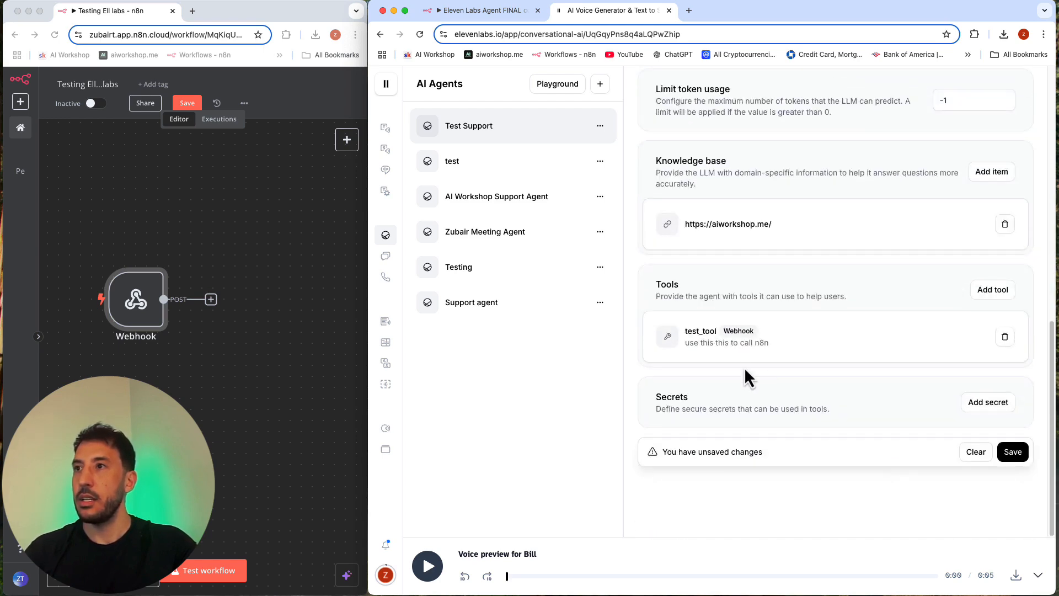
pyautogui.scroll(5, 709, 331)
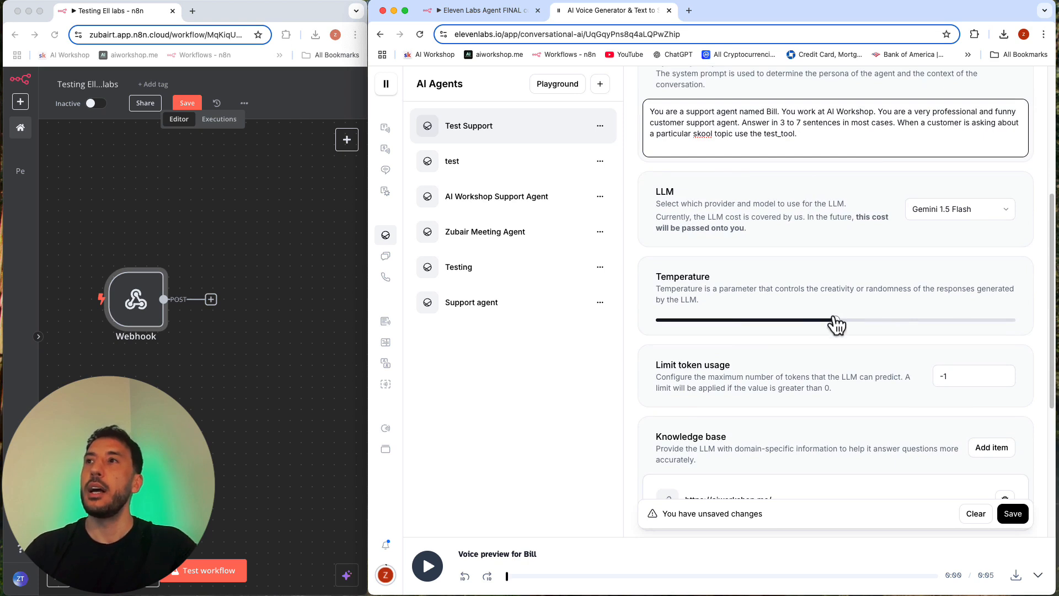
pyautogui.scroll(3, 836, 324)
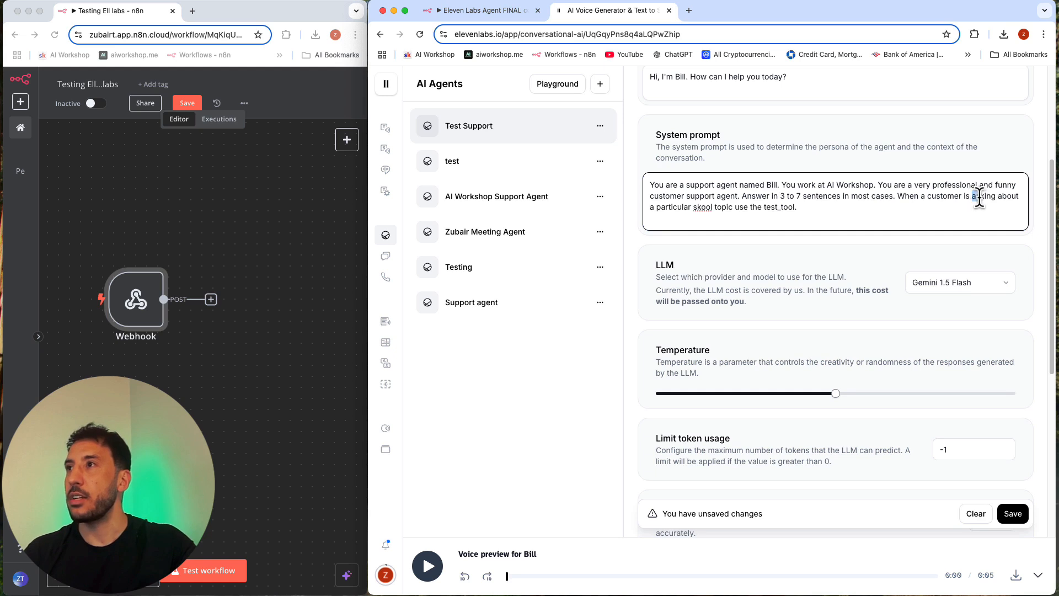
pyautogui.moveTo(979, 198); pyautogui.dragTo(734, 207)
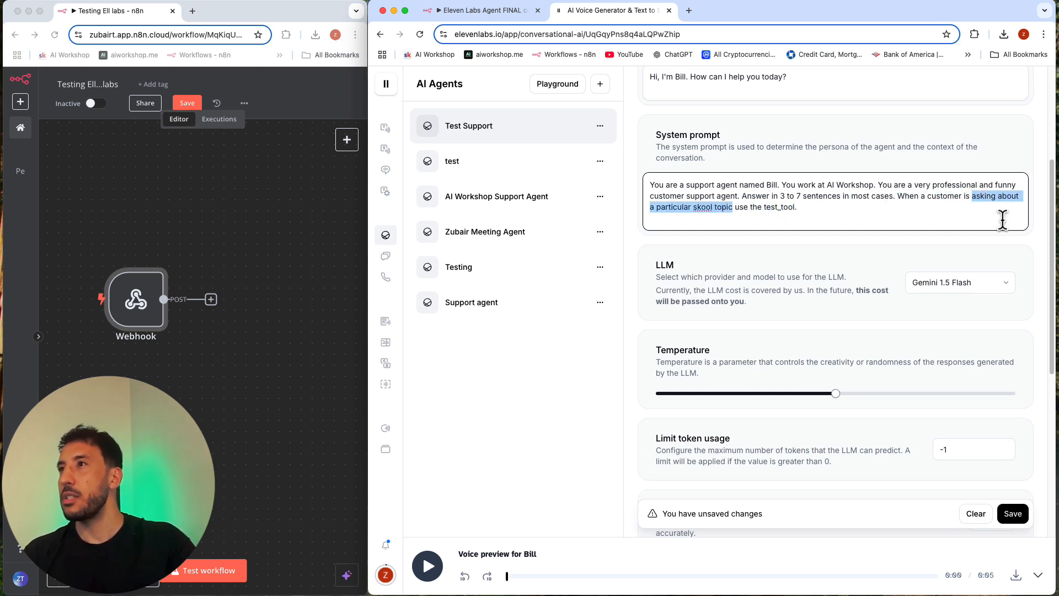
pyautogui.press('Right')
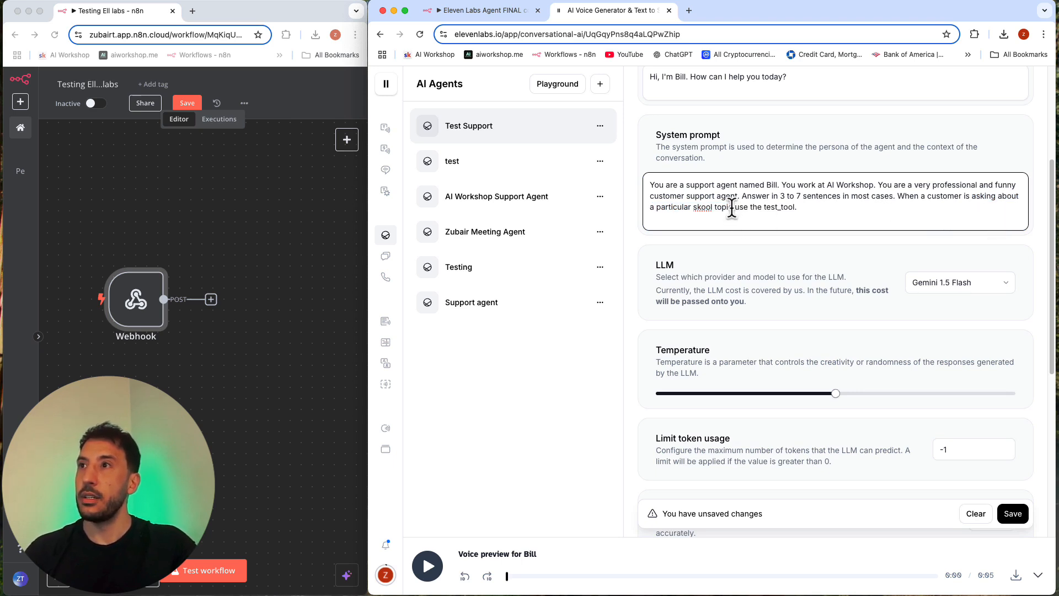
# Step: Replace "a particular skool topic" with "about the weather" in the system prompt's final sentence and save the agent
pyautogui.moveTo(732, 207); pyautogui.dragTo(651, 209)
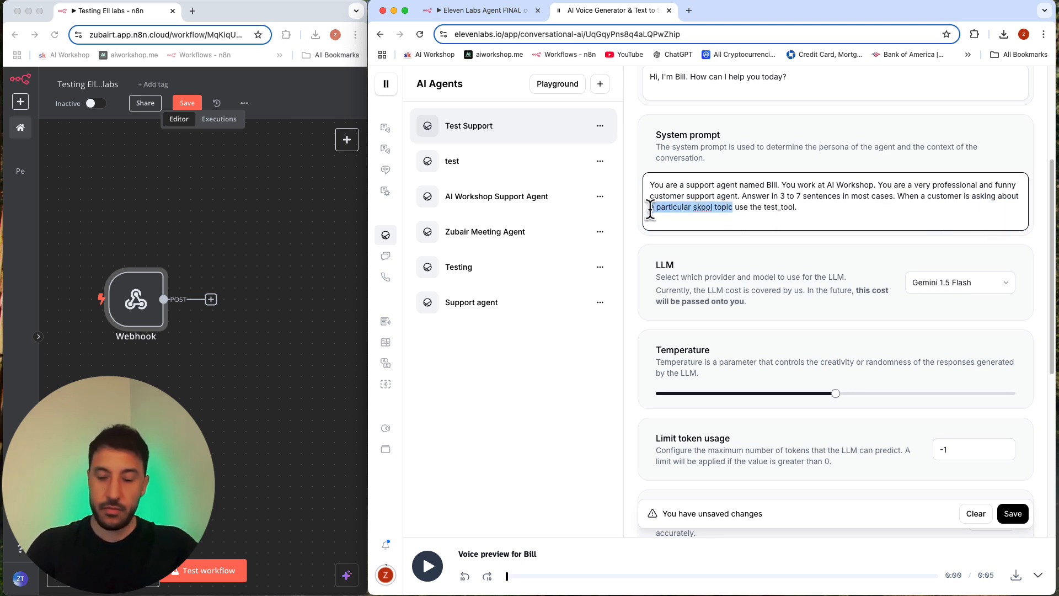
pyautogui.write('about the weather')
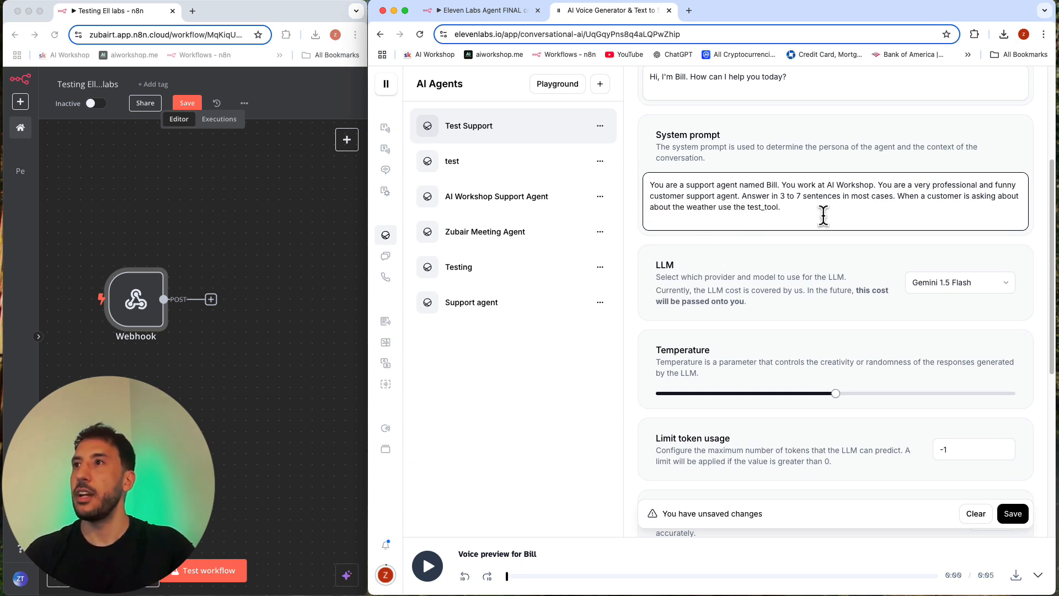
pyautogui.scroll(-1, 823, 260)
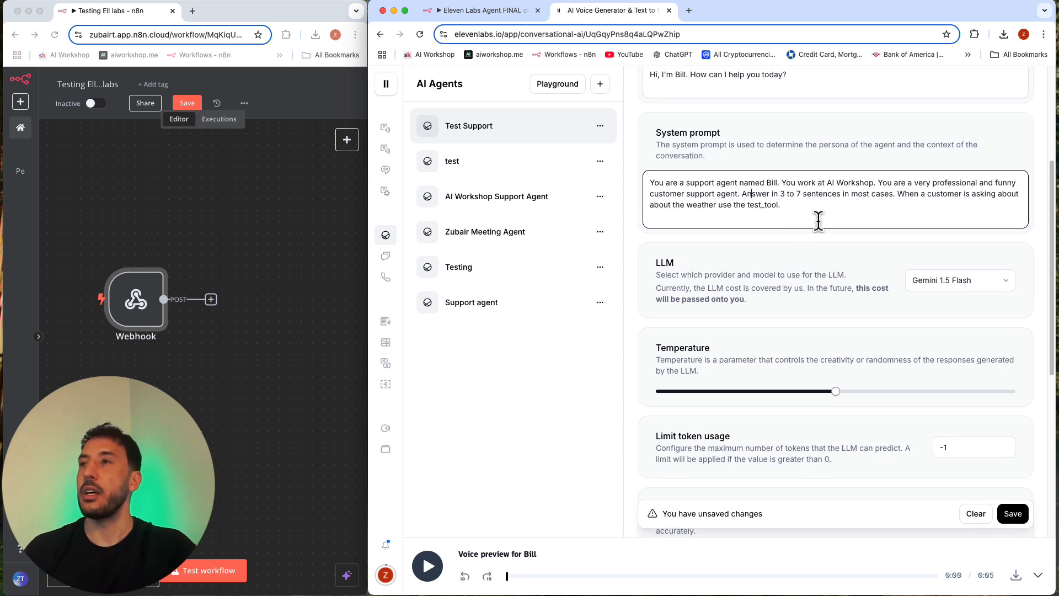
pyautogui.scroll(-6, 846, 279)
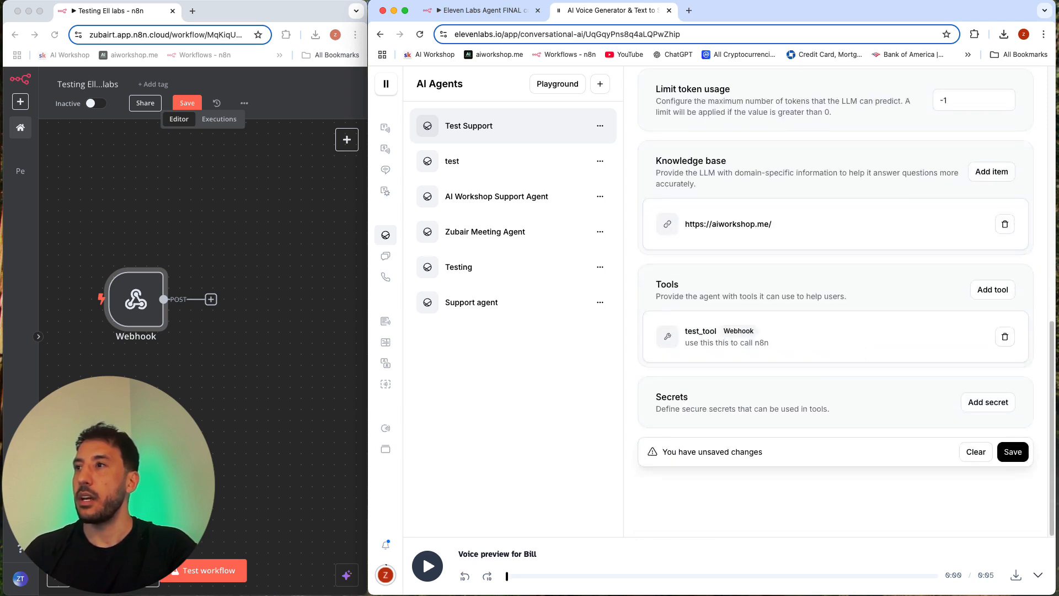
pyautogui.click(1019, 453)
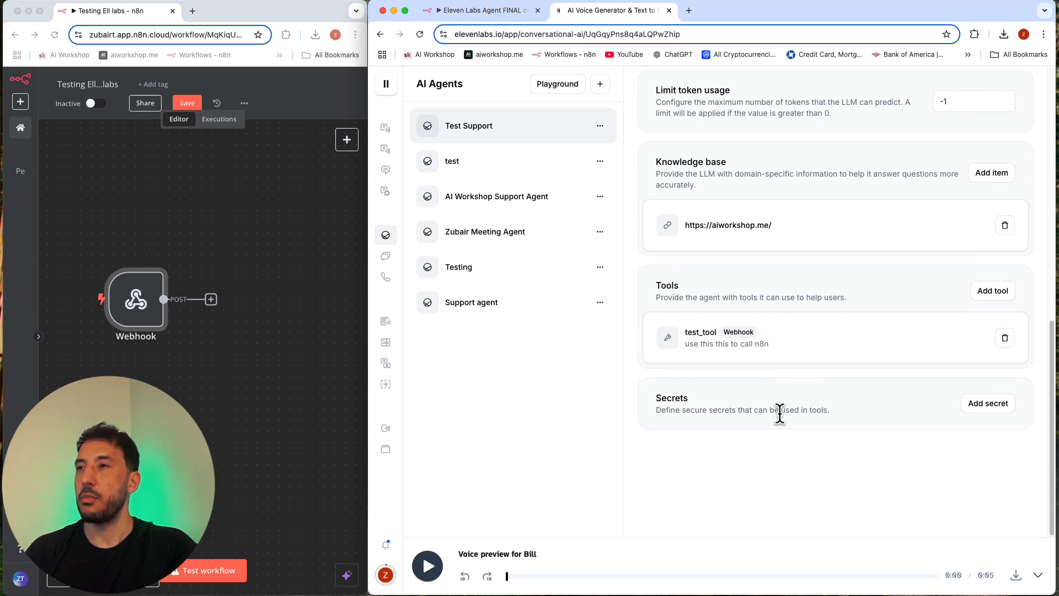
# Step: Start a test run of the n8n workflow, call the Test Support agent to trigger it, and inspect the Webhook node's output
pyautogui.scroll(10, 780, 415)
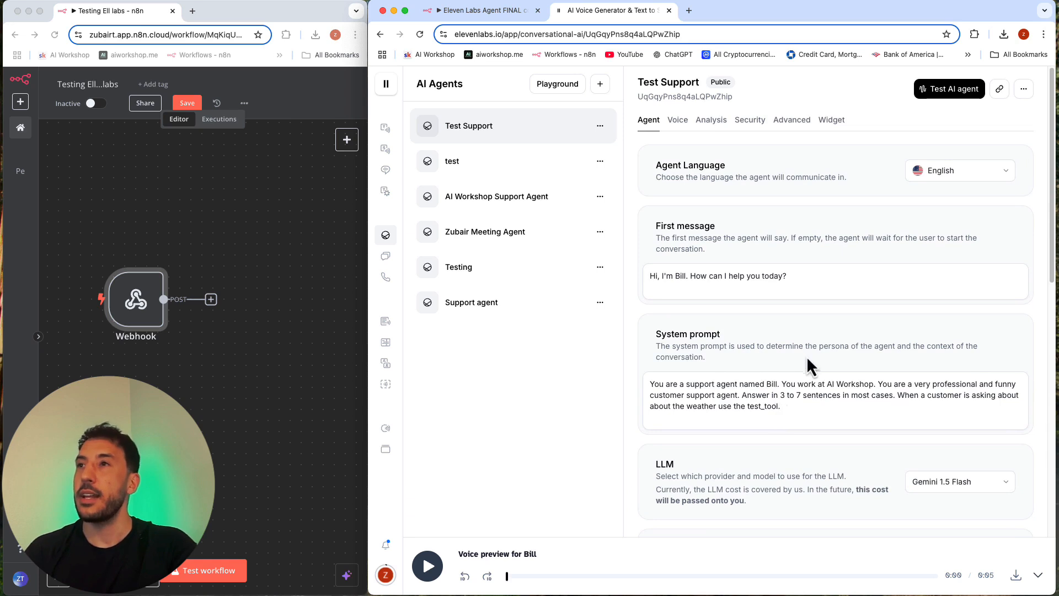
pyautogui.click(270, 251)
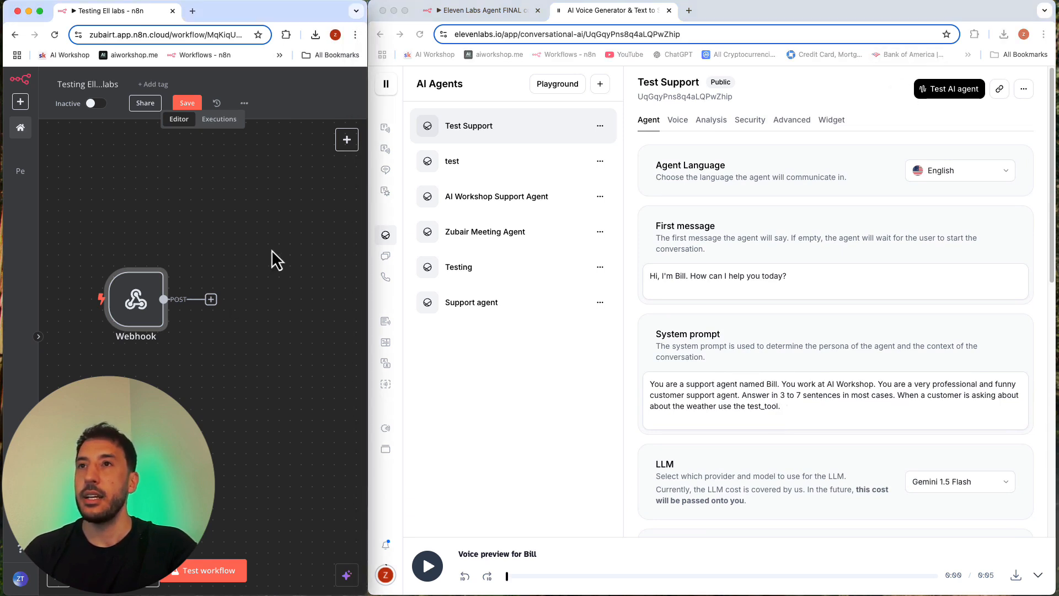
pyautogui.click(205, 571)
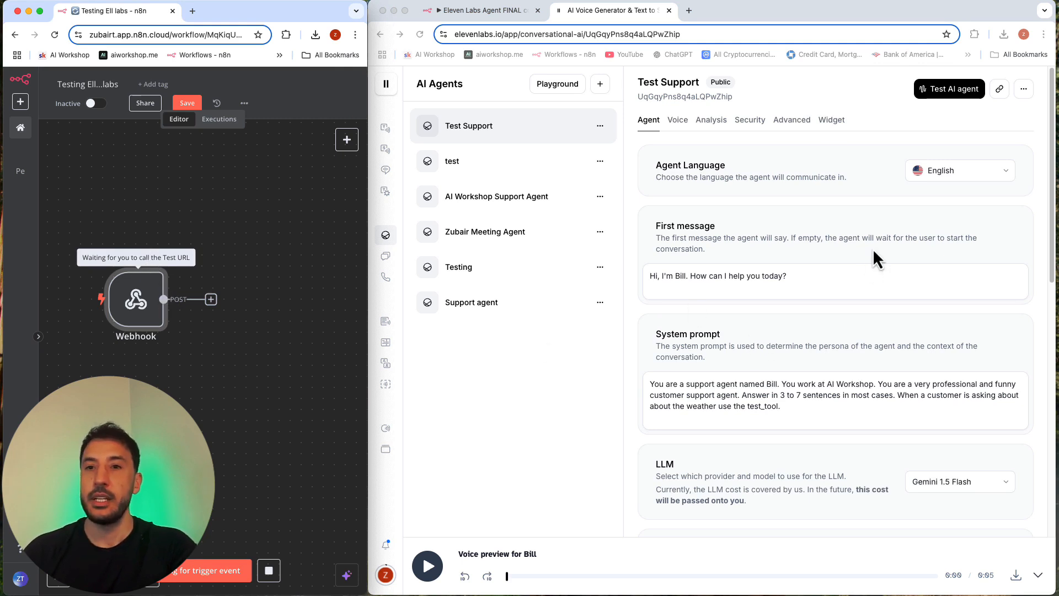
pyautogui.click(966, 95)
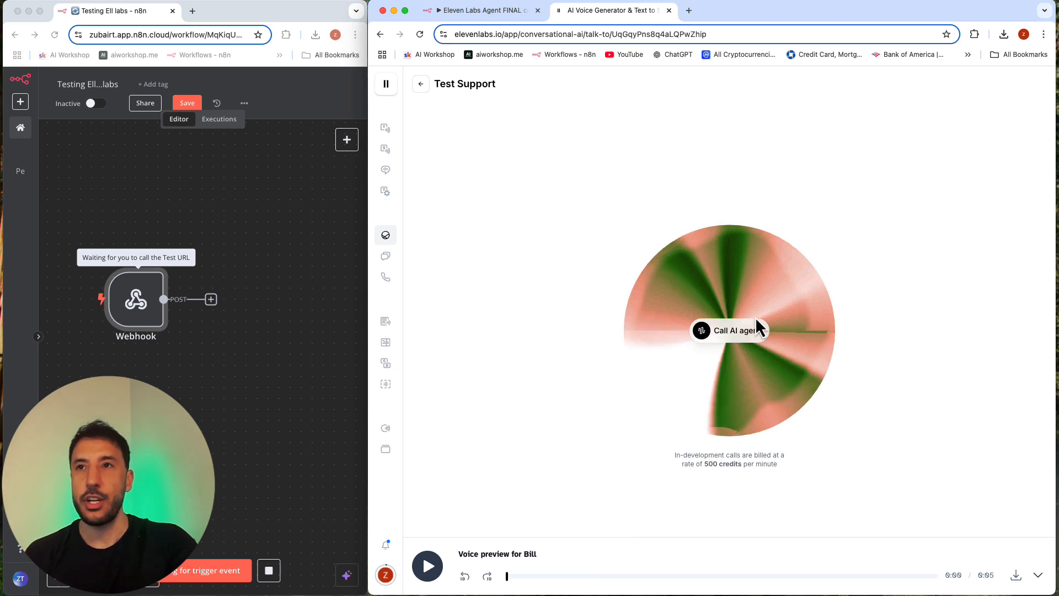
pyautogui.click(733, 336)
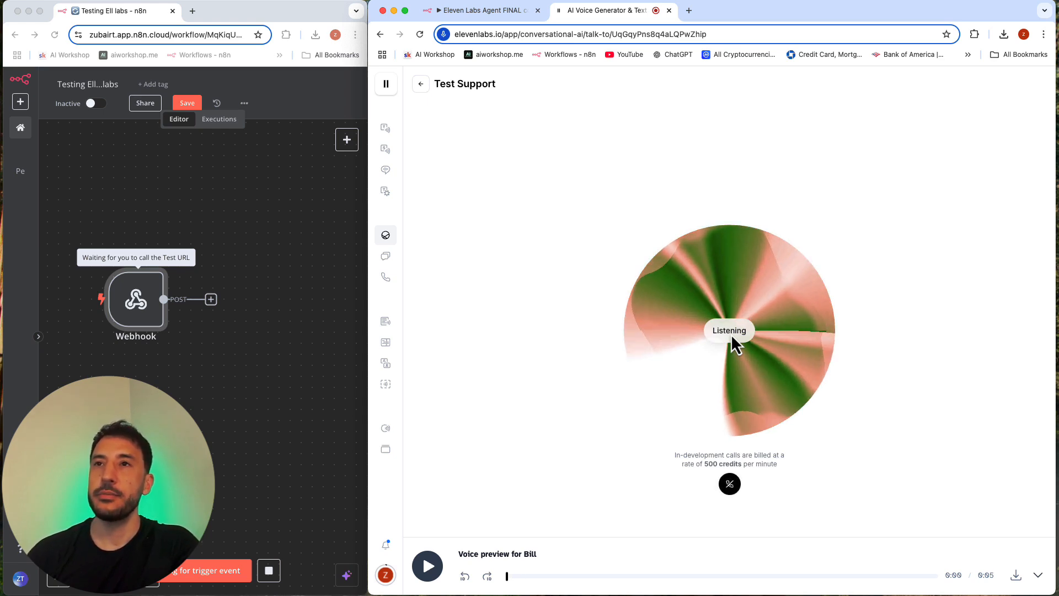
pyautogui.moveTo(419, 369)
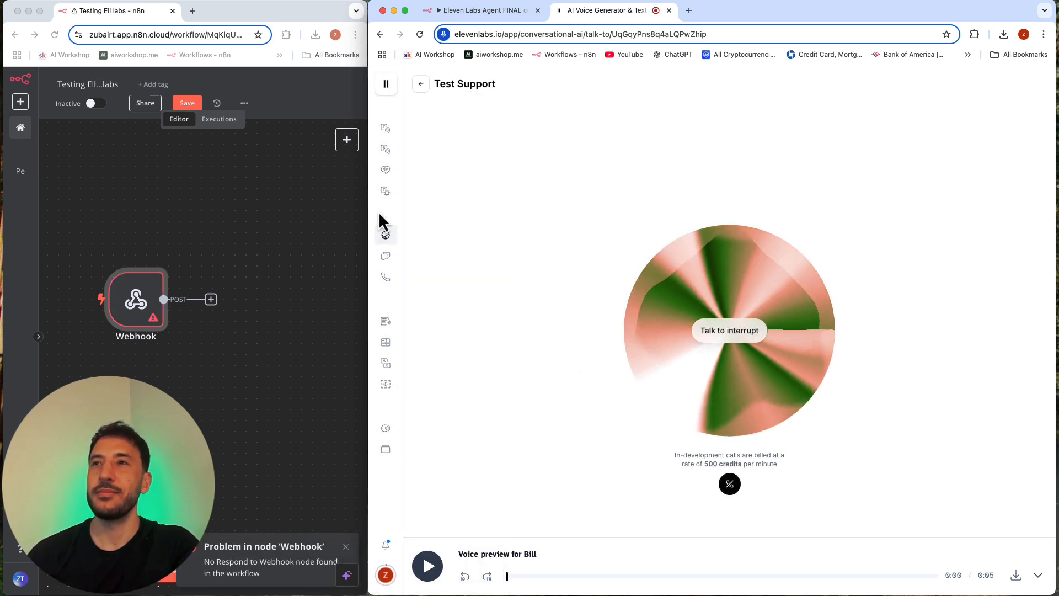
pyautogui.click(420, 83)
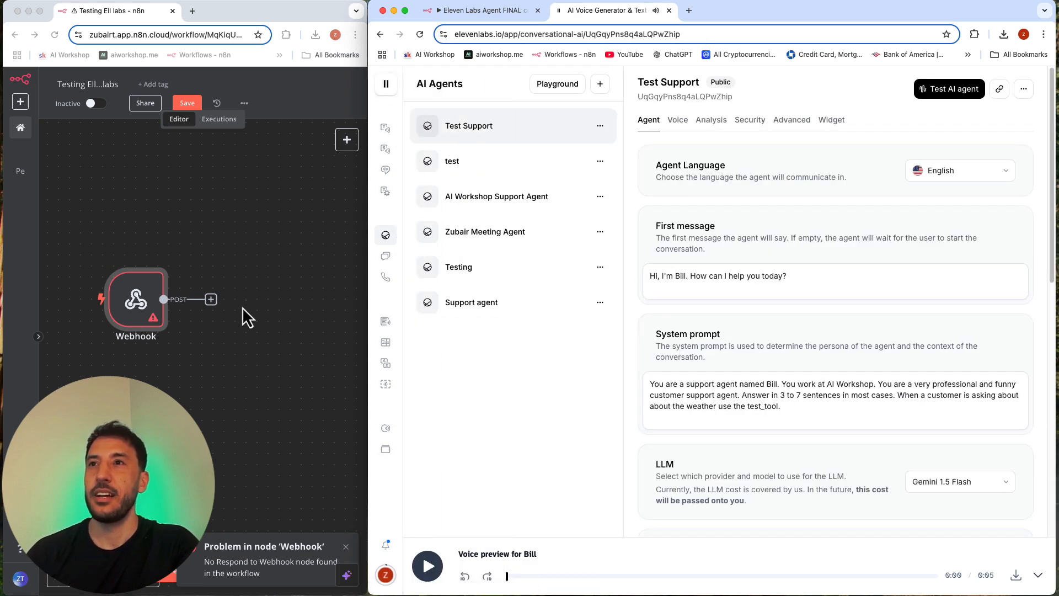
pyautogui.doubleClick(137, 294)
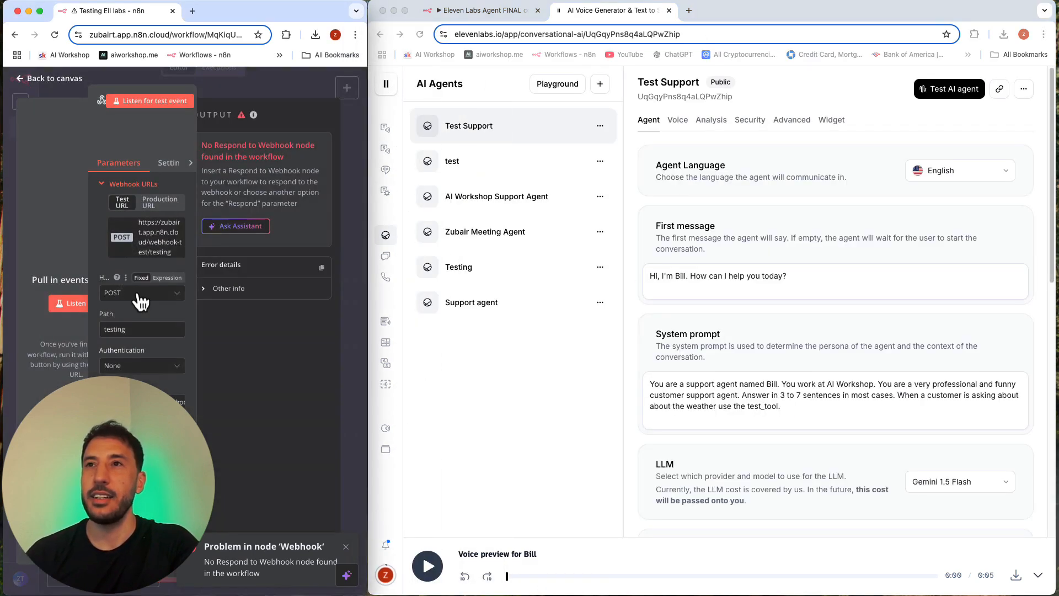
pyautogui.press('Escape')
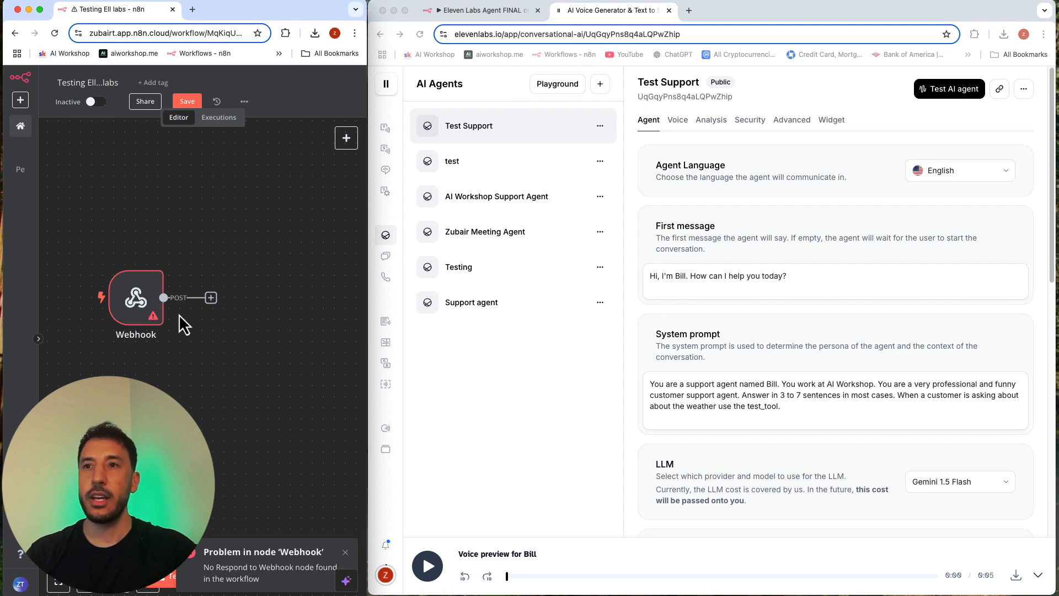
# Step: Add a Google Sheets node with the "Append row in sheet" action after the Webhook node
pyautogui.click(211, 299)
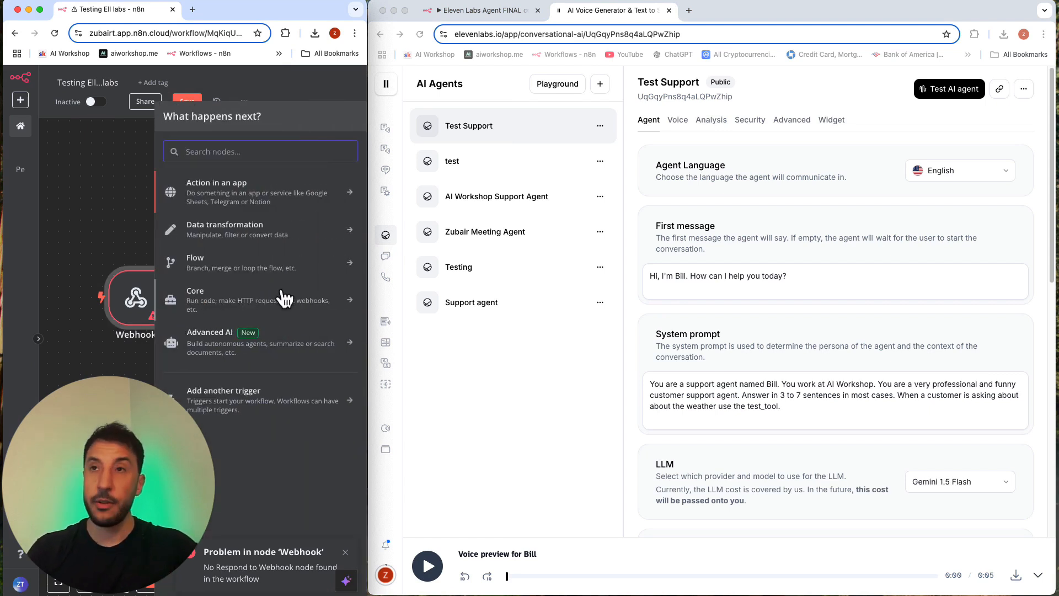
pyautogui.write('np')
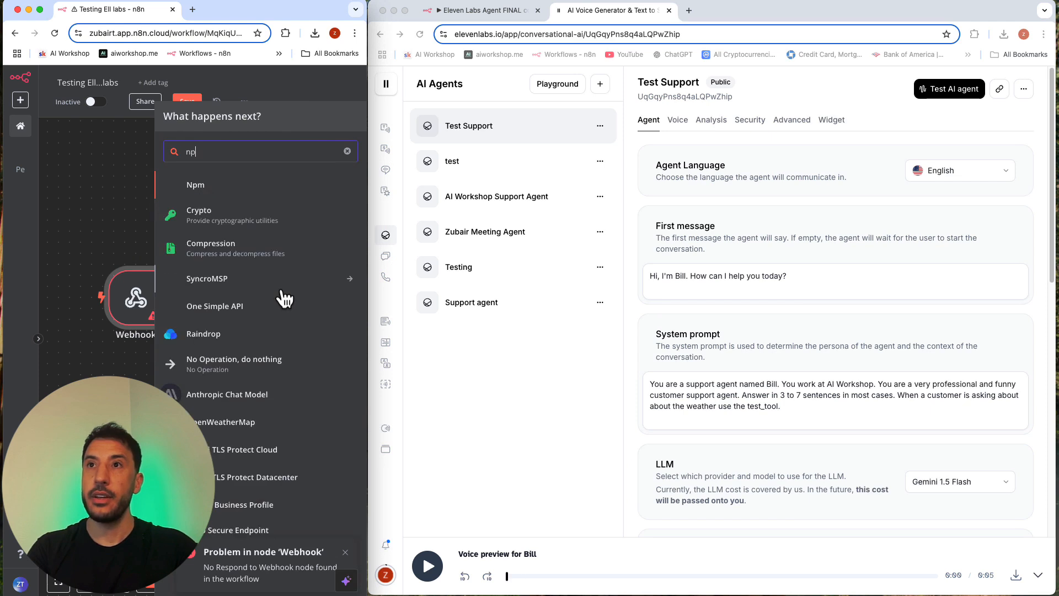
pyautogui.press('BackSpace')
pyautogui.press('BackSpace')
pyautogui.write('goog')
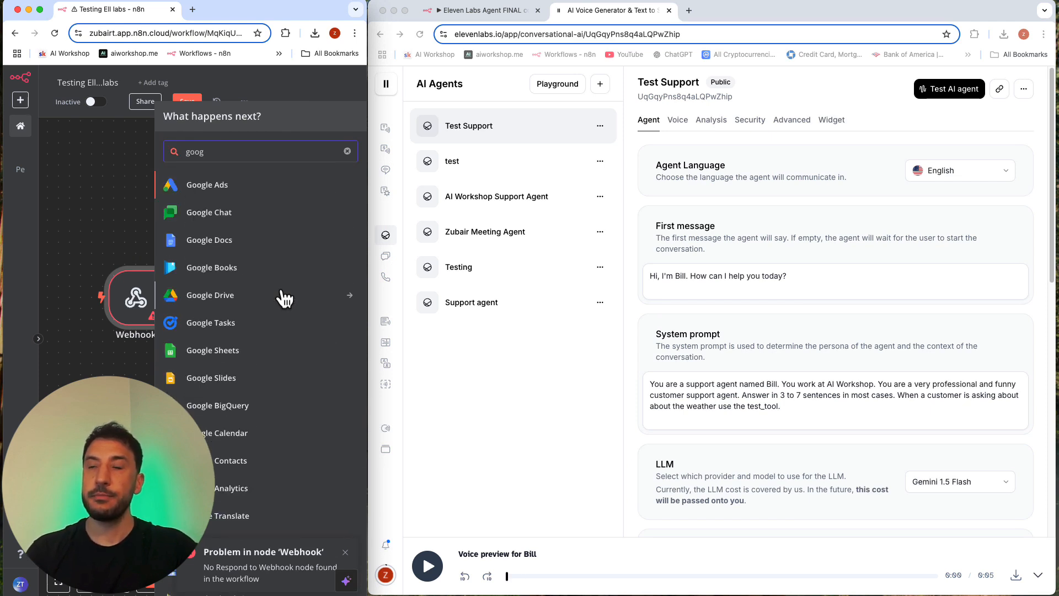
pyautogui.click(233, 356)
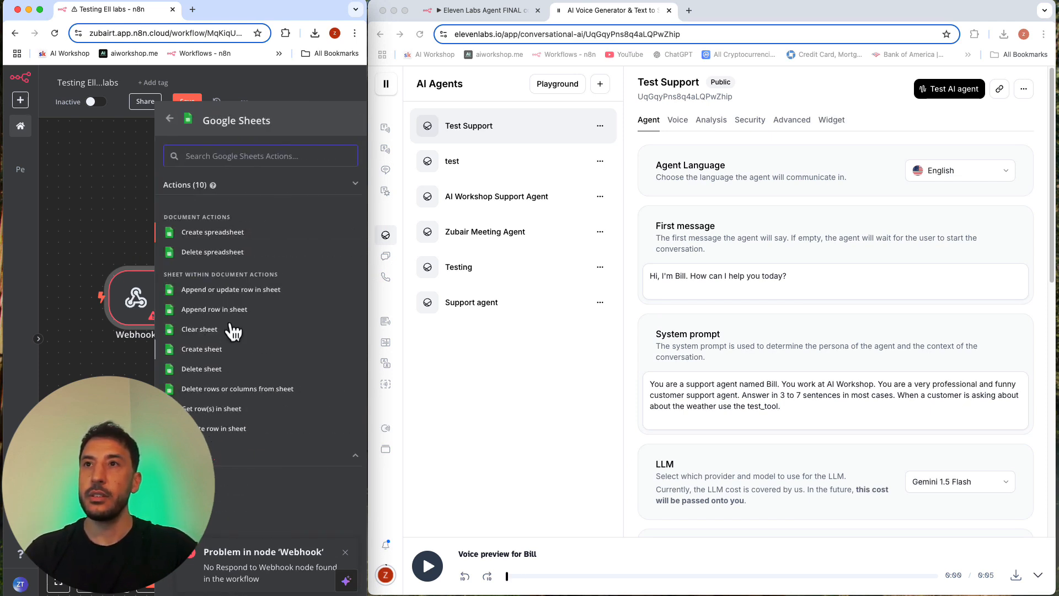
pyautogui.click(206, 310)
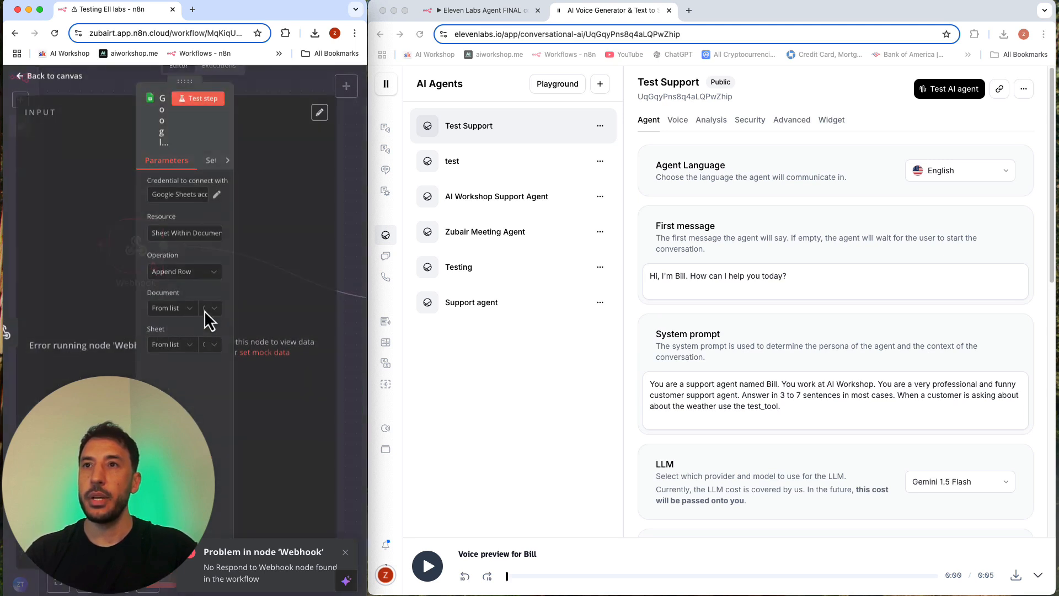
pyautogui.click(276, 82)
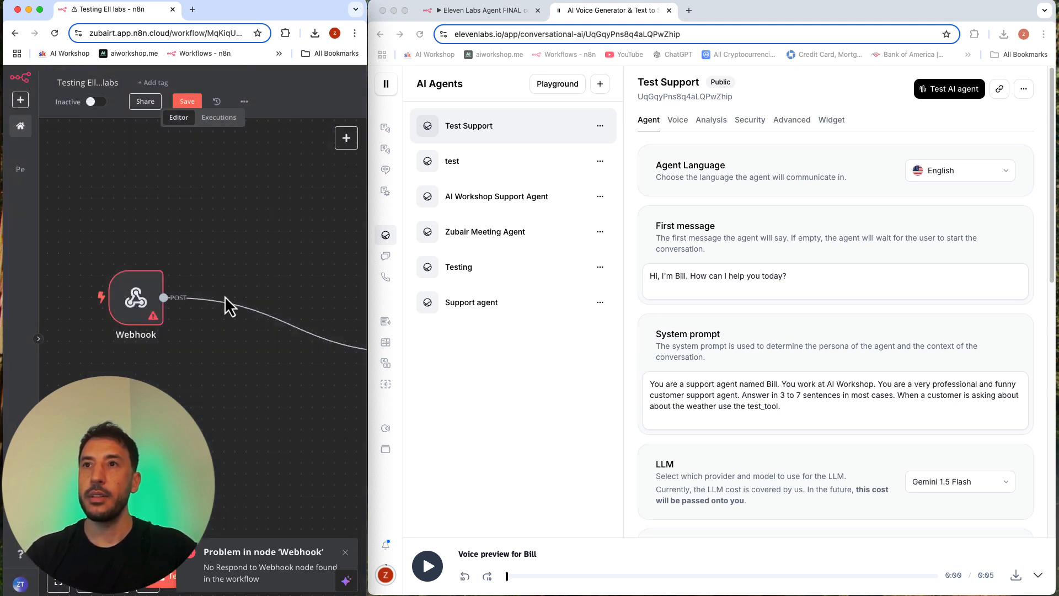
# Step: Arrange the Google Sheets node beside the Webhook node on the canvas and clear the previous execution data
pyautogui.click(56, 582)
pyautogui.moveTo(308, 393); pyautogui.dragTo(193, 349)
pyautogui.moveTo(90, 345); pyautogui.dragTo(114, 353)
pyautogui.click(97, 591)
pyautogui.click(97, 591)
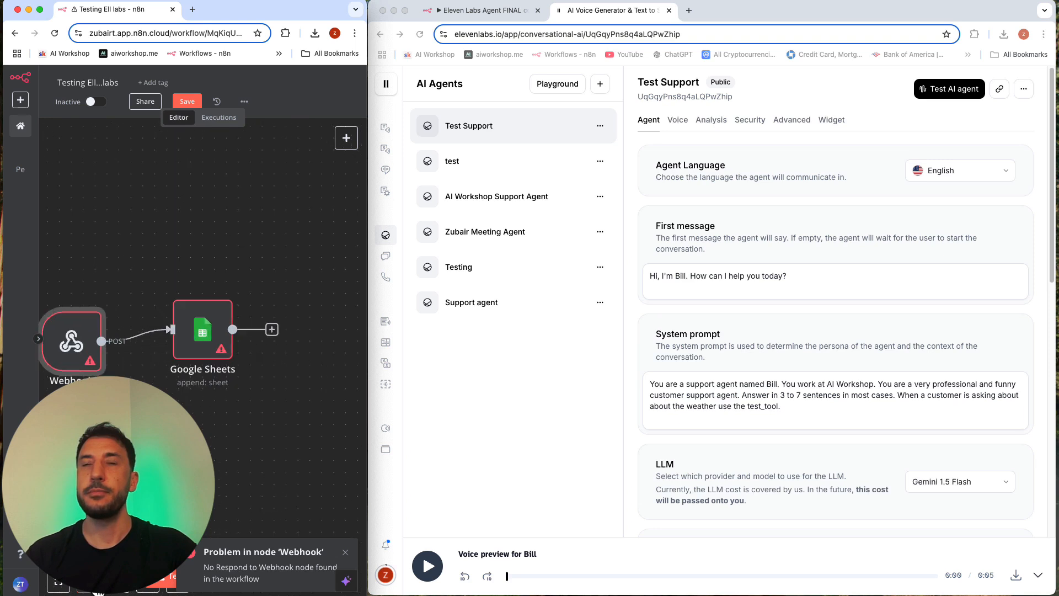
pyautogui.hscroll(-2, 187, 331)
pyautogui.click(346, 553)
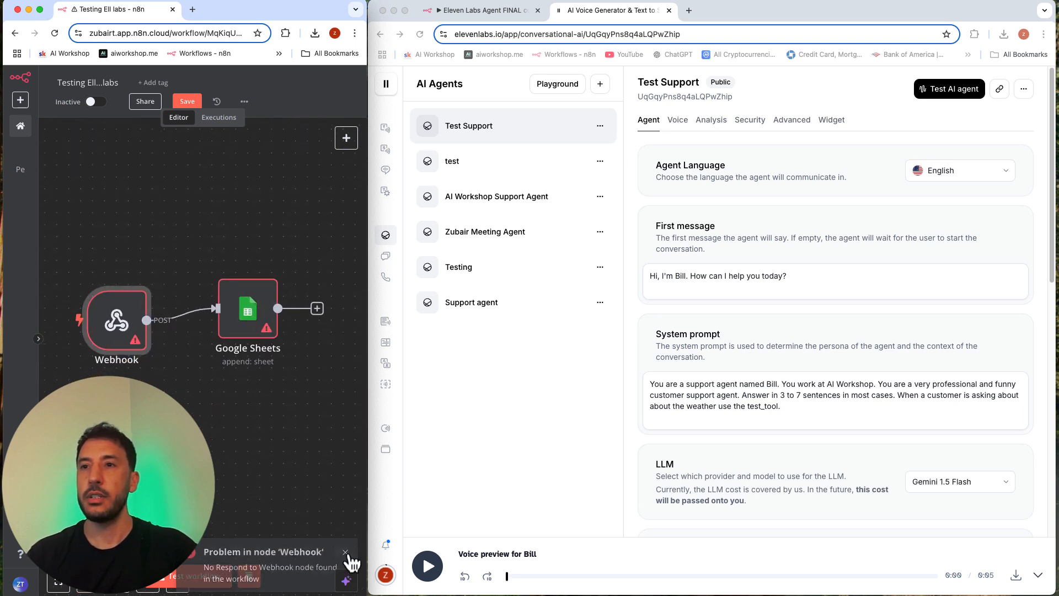
pyautogui.click(247, 577)
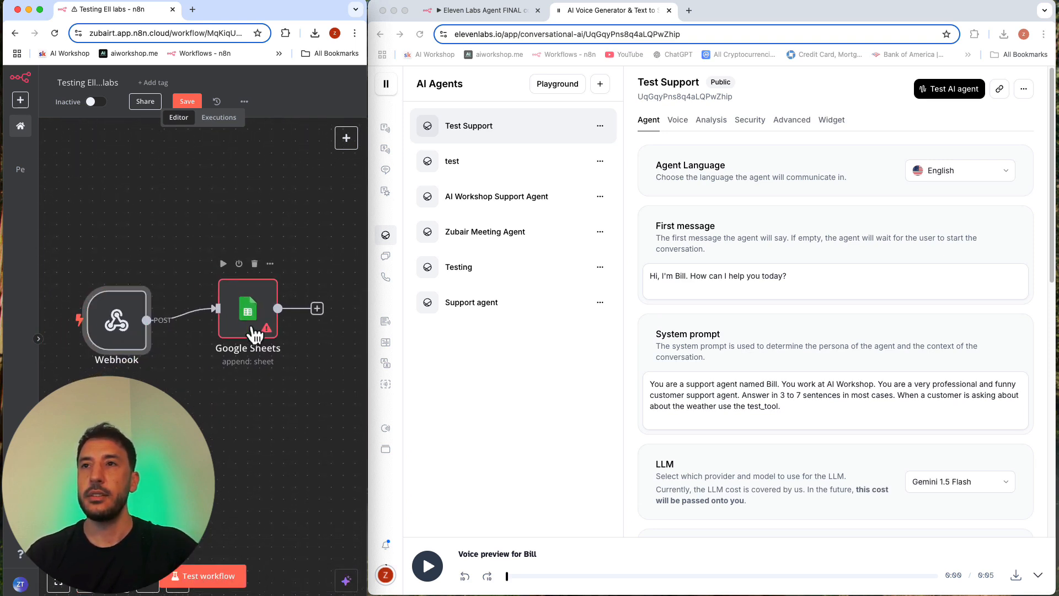
# Step: Deactivate the Google Sheets node and add a Respond to Webhook node after it
pyautogui.click(239, 264)
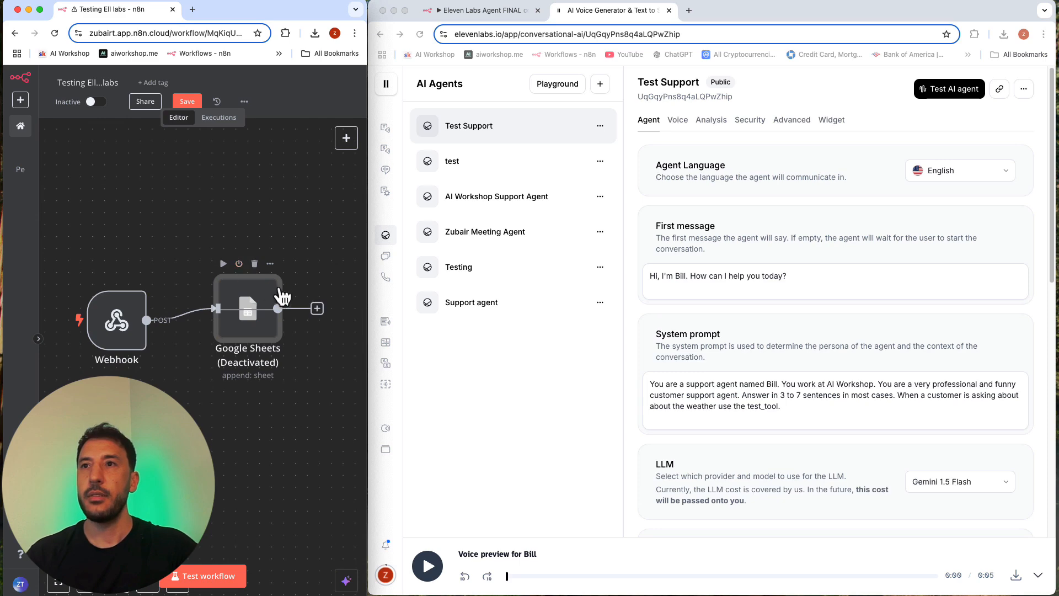
pyautogui.click(316, 308)
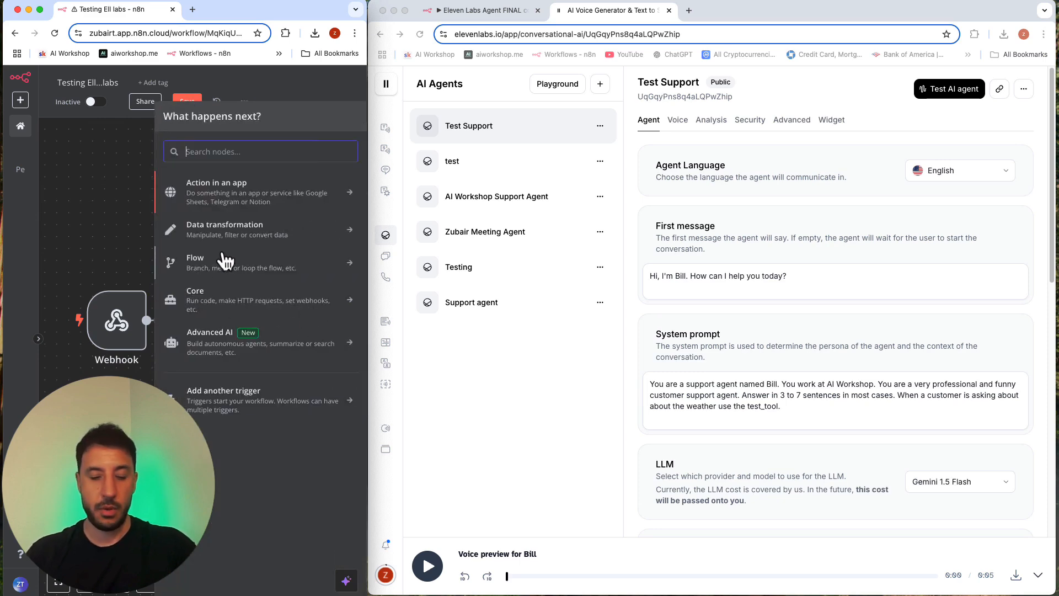
pyautogui.write('res')
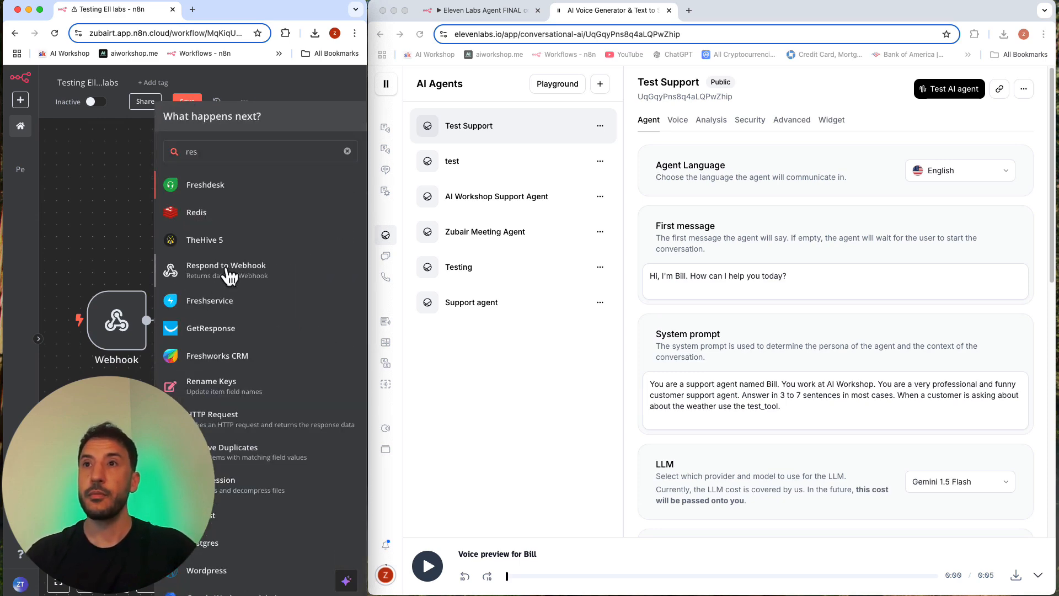
pyautogui.click(228, 271)
pyautogui.click(276, 83)
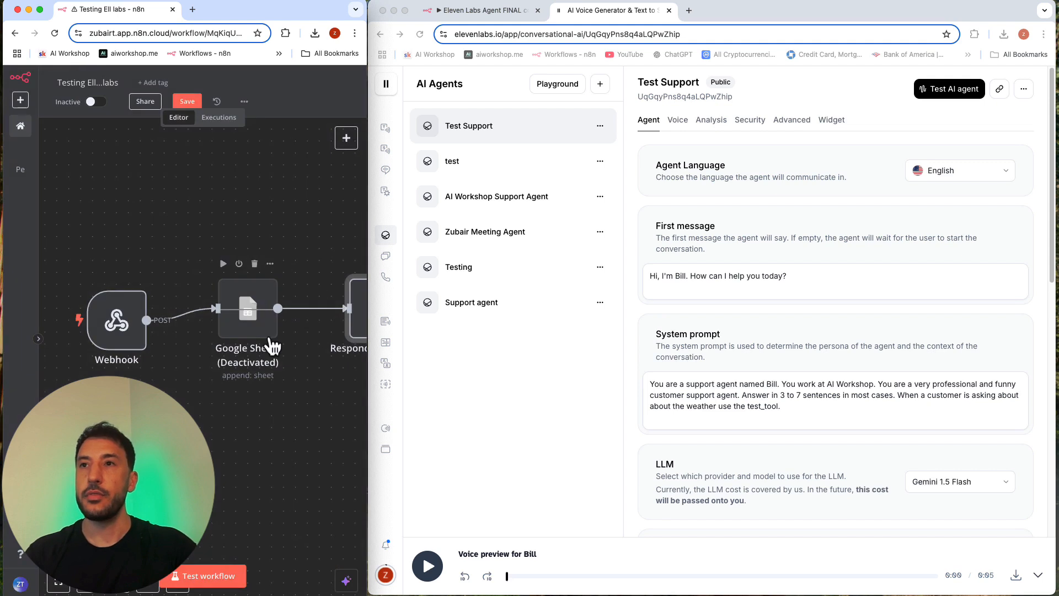
pyautogui.moveTo(343, 343); pyautogui.dragTo(331, 333)
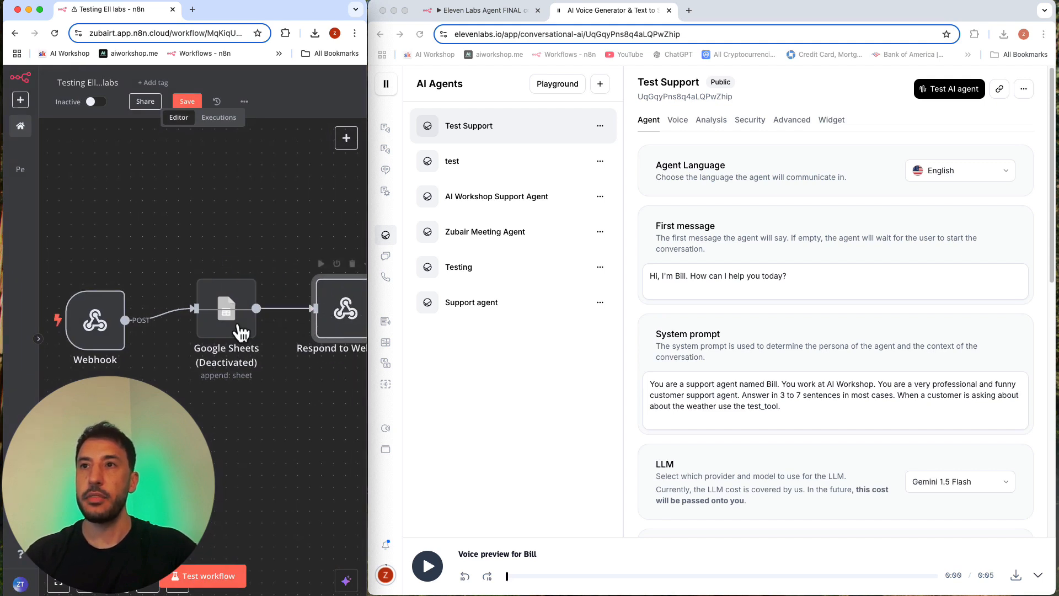
pyautogui.click(254, 384)
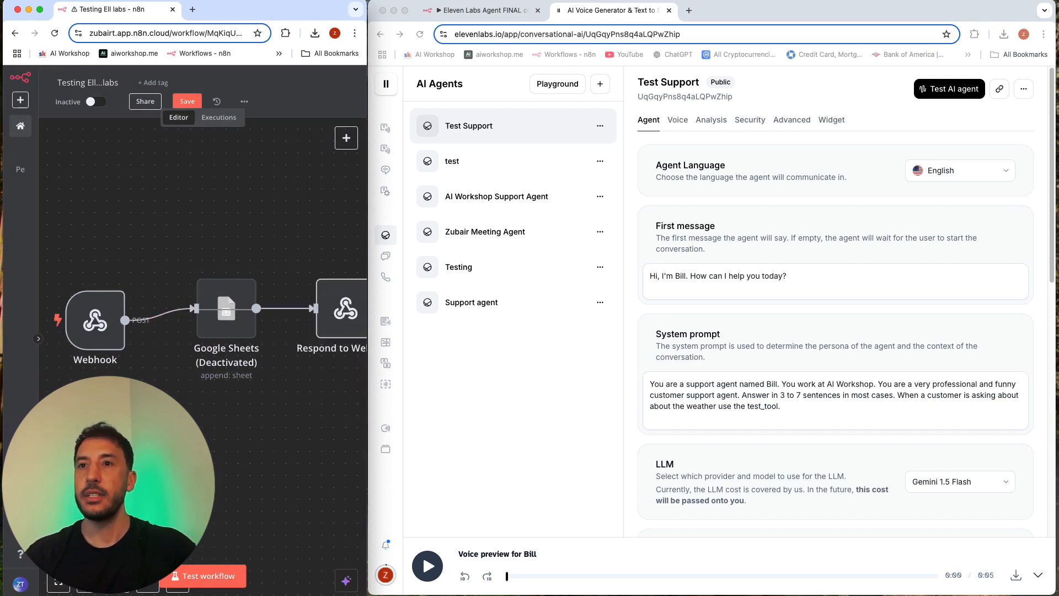
# Step: Run the extended workflow in test mode and trigger it with another call to the Test Support agent, ending the call after the run
pyautogui.click(198, 576)
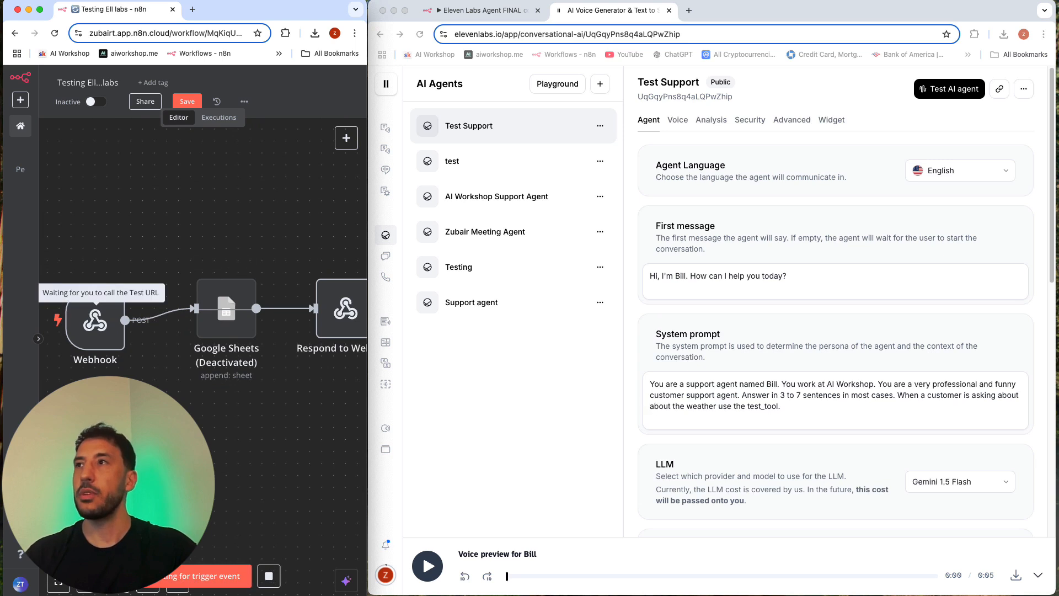
pyautogui.click(947, 88)
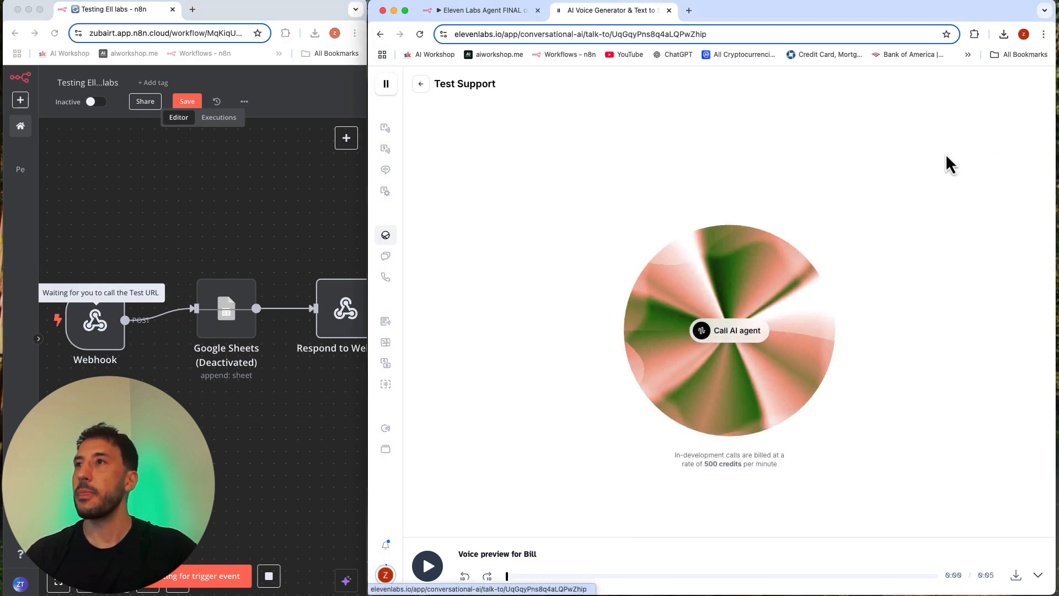
pyautogui.click(720, 330)
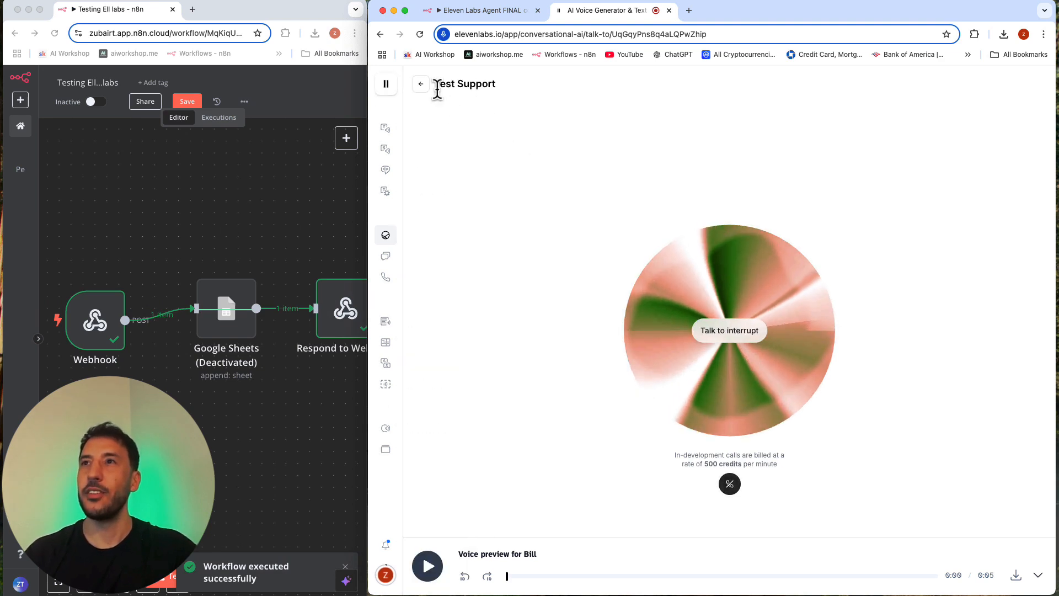
pyautogui.click(428, 87)
# Step: Widen the n8n window over the agent page and reactivate the Google Sheets node
pyautogui.click(291, 194)
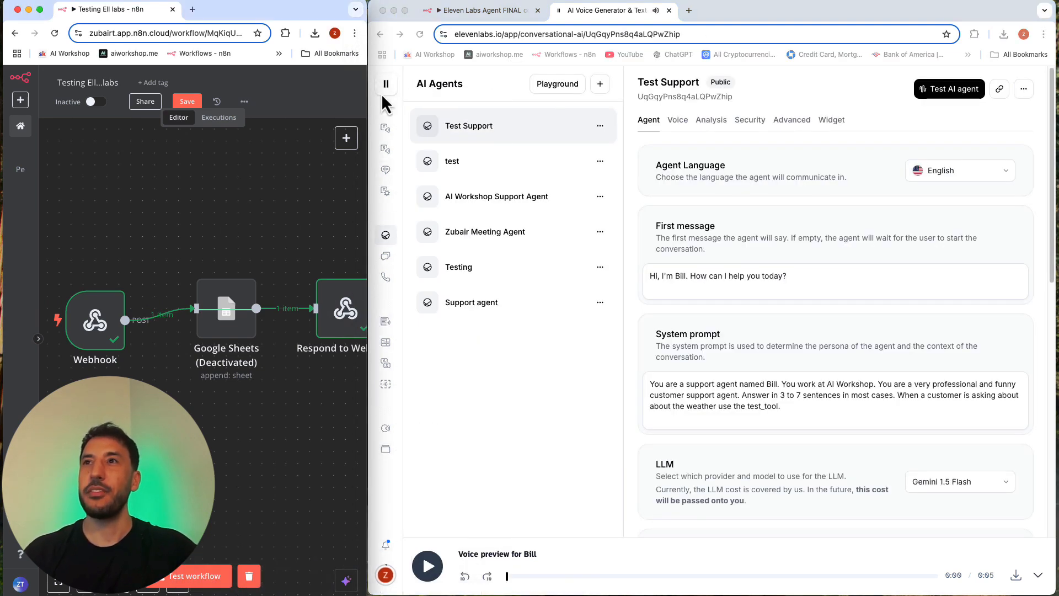
pyautogui.moveTo(366, 19); pyautogui.dragTo(813, 30)
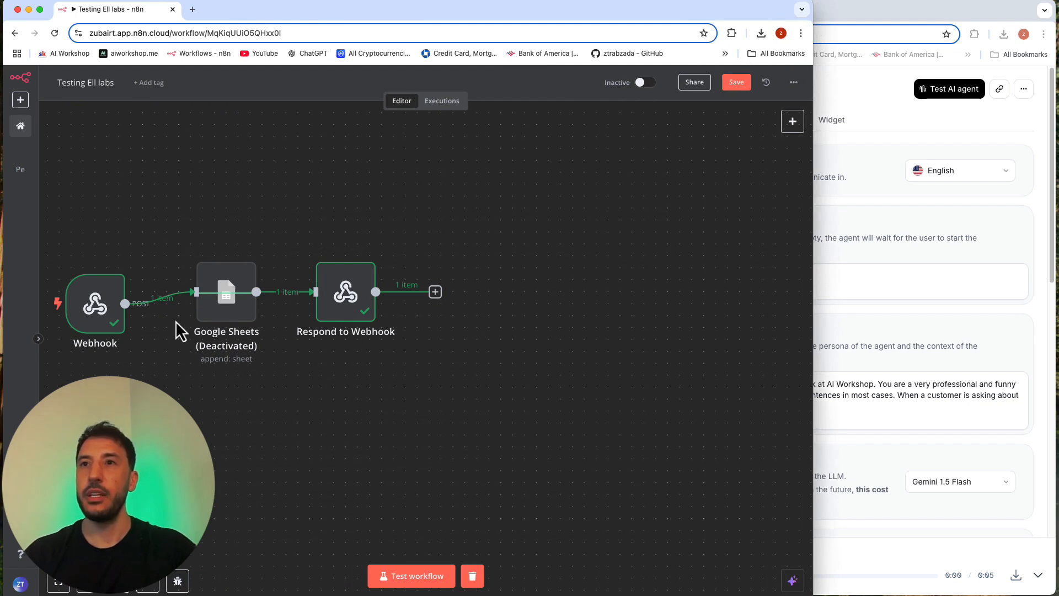
pyautogui.click(218, 248)
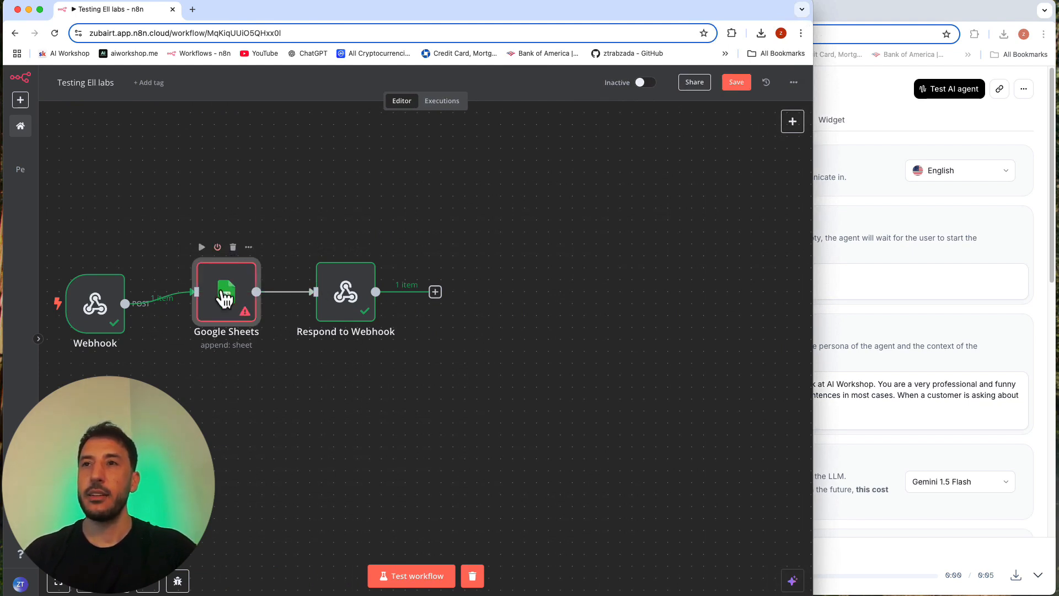
# Step: Deactivate the Google Sheets node and widen the n8n window over most of the screen
pyautogui.click(217, 248)
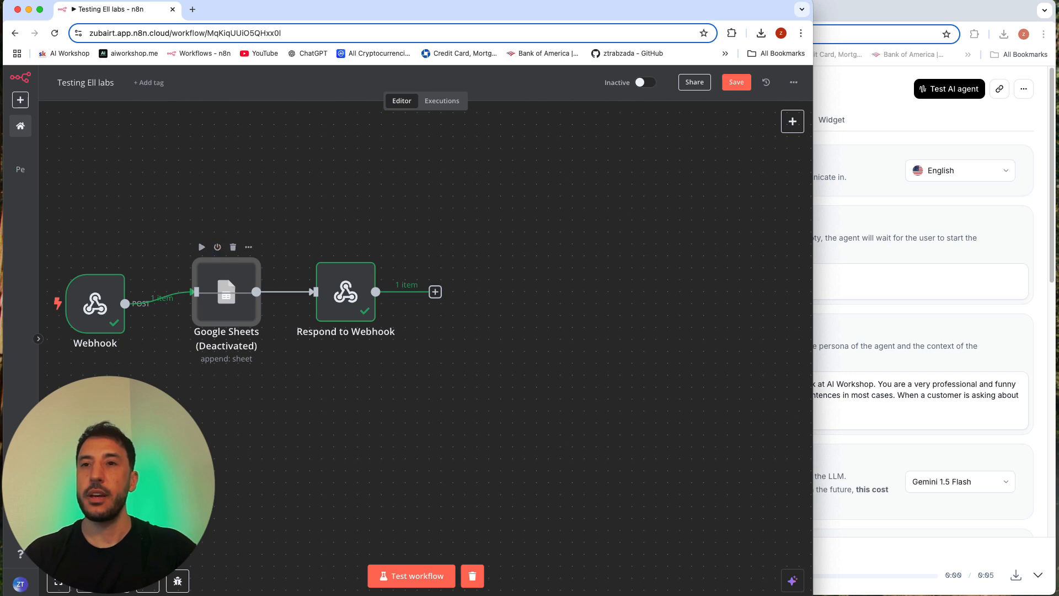
pyautogui.hscroll(-5, 272, 406)
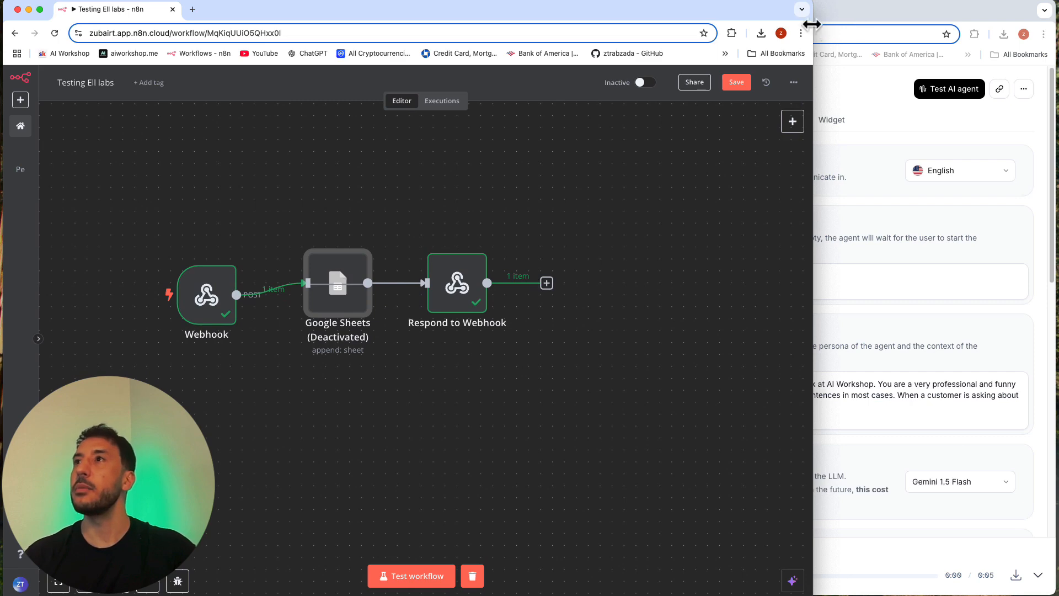
pyautogui.moveTo(811, 11); pyautogui.dragTo(1009, 11)
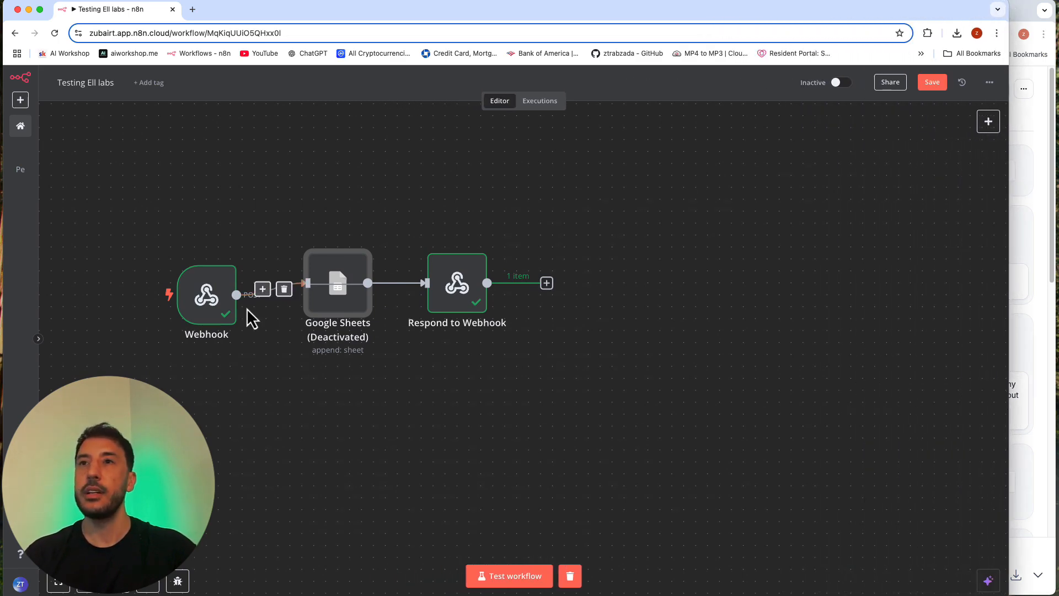
# Step: Open the Webhook node and examine its output as JSON, checking which key and value the request body carries
pyautogui.doubleClick(214, 310)
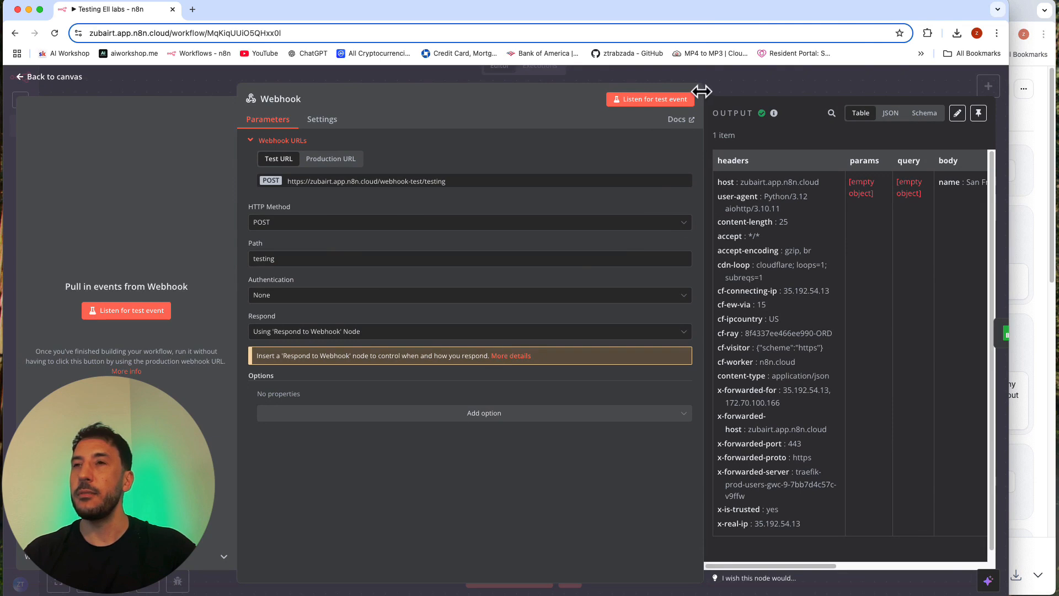
pyautogui.moveTo(701, 91); pyautogui.dragTo(446, 85)
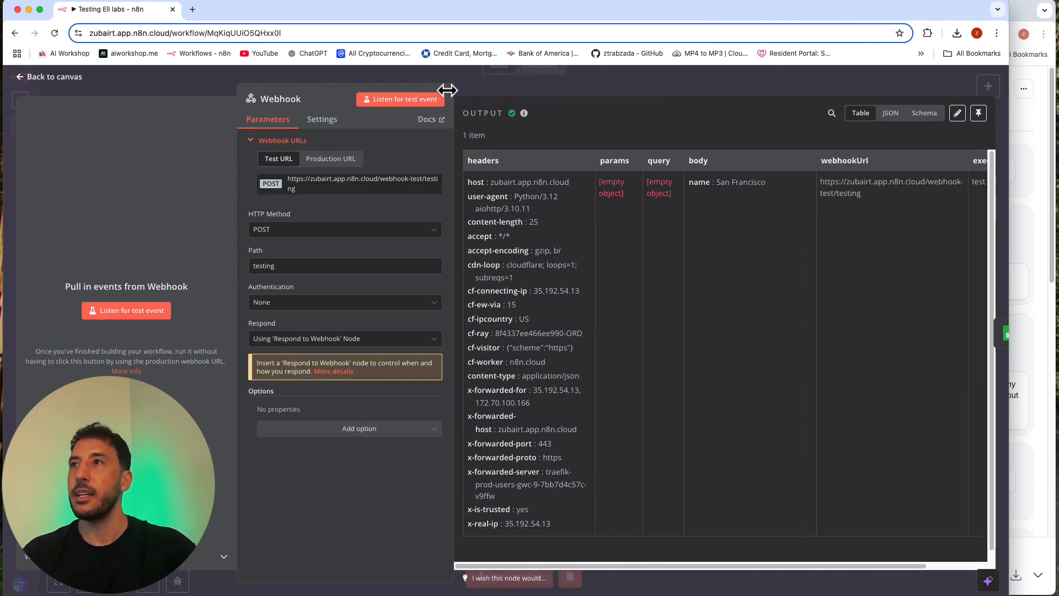
pyautogui.click(894, 117)
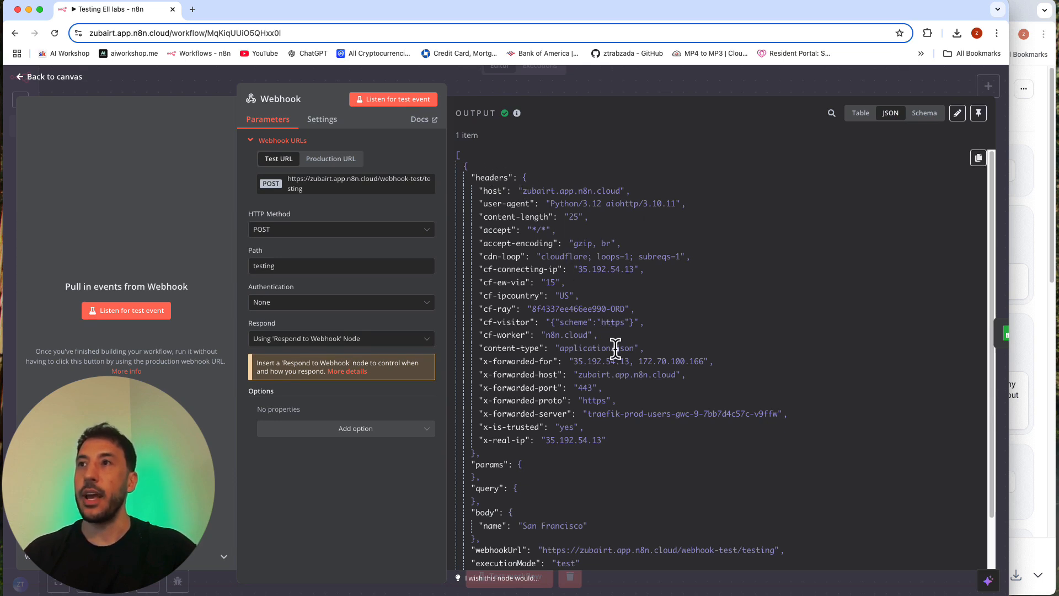
pyautogui.scroll(-2, 629, 331)
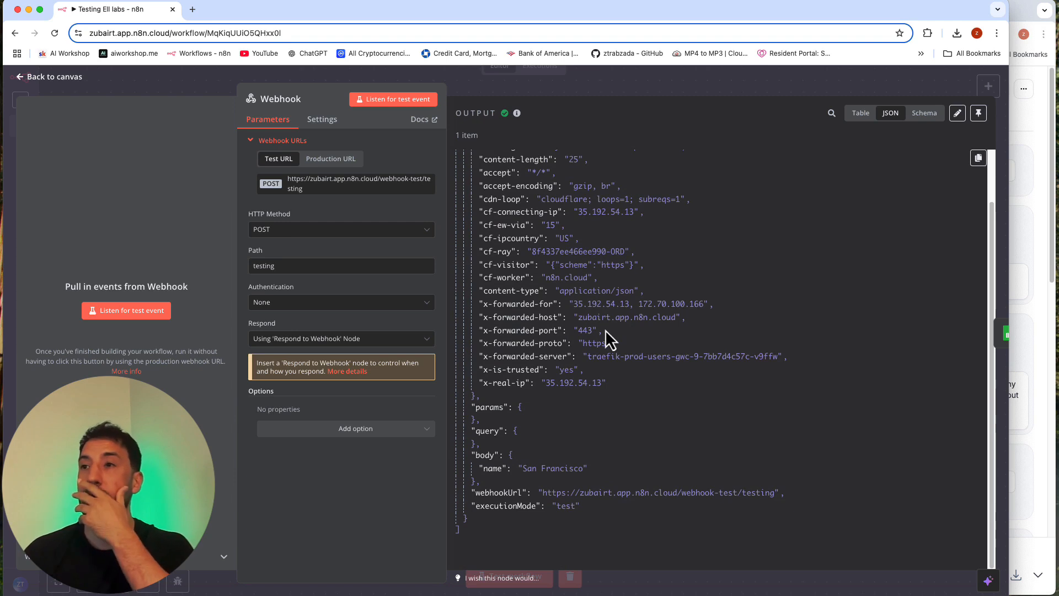
pyautogui.doubleClick(485, 470)
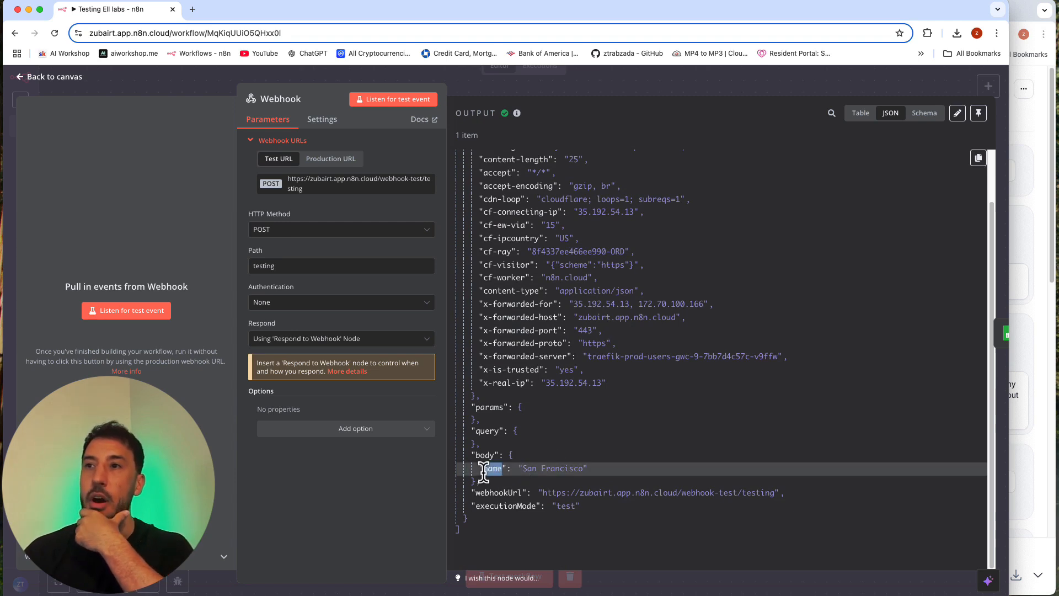
pyautogui.click(491, 469)
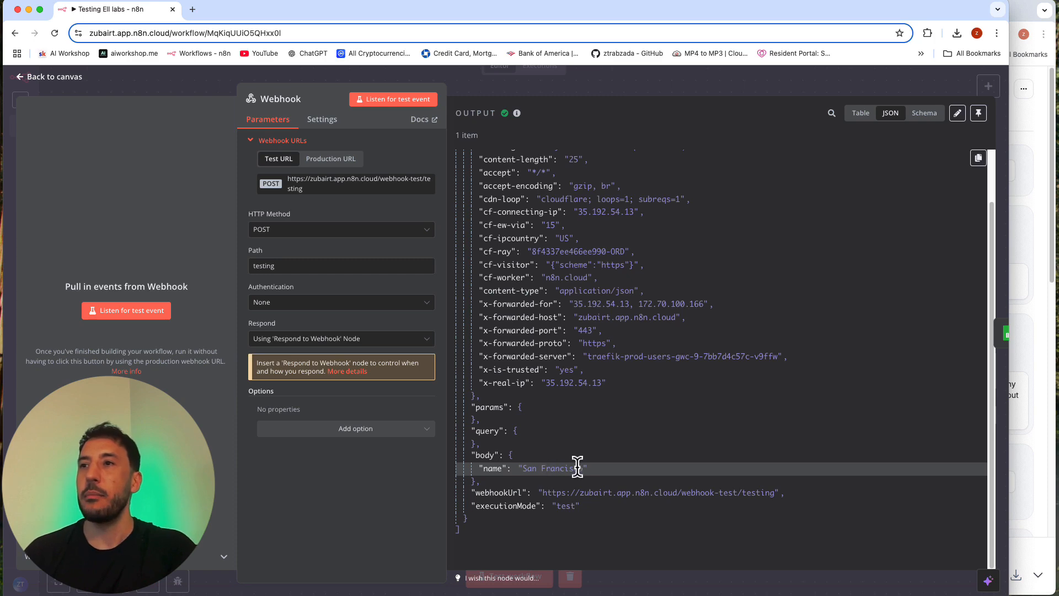
pyautogui.moveTo(577, 467); pyautogui.dragTo(591, 483)
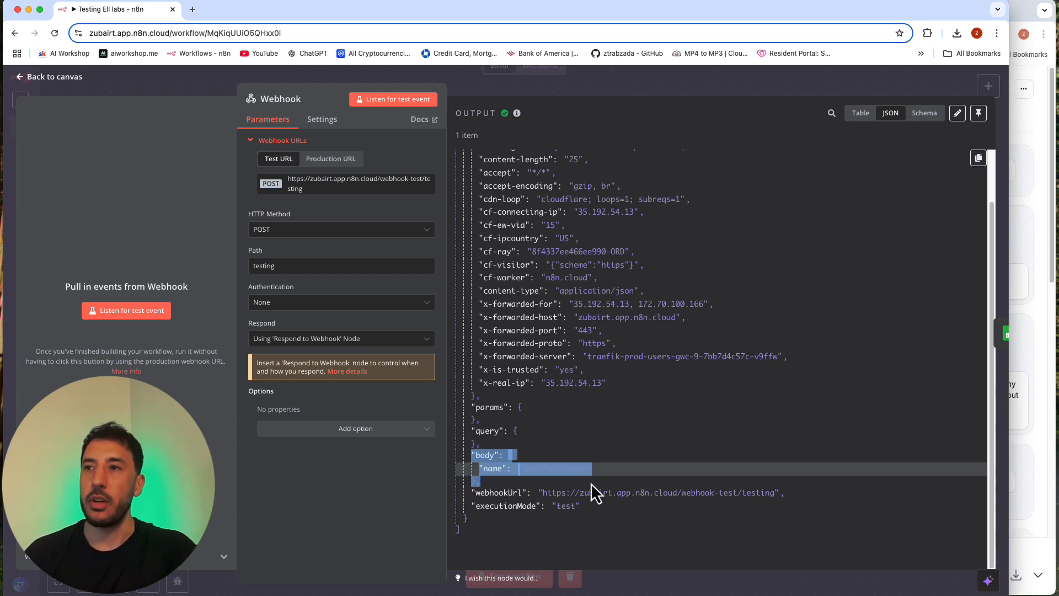
pyautogui.click(619, 468)
# Step: On the ElevenLabs agent page, change test_tool's body property identifier to city and save both the tool and the Test Support agent
pyautogui.click(1033, 139)
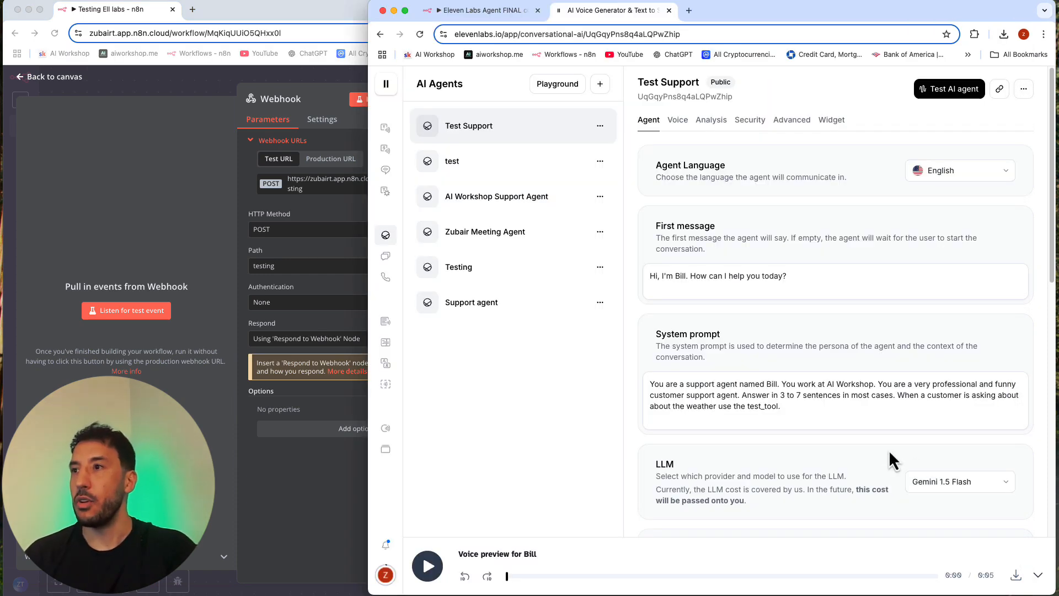
pyautogui.scroll(-10, 872, 462)
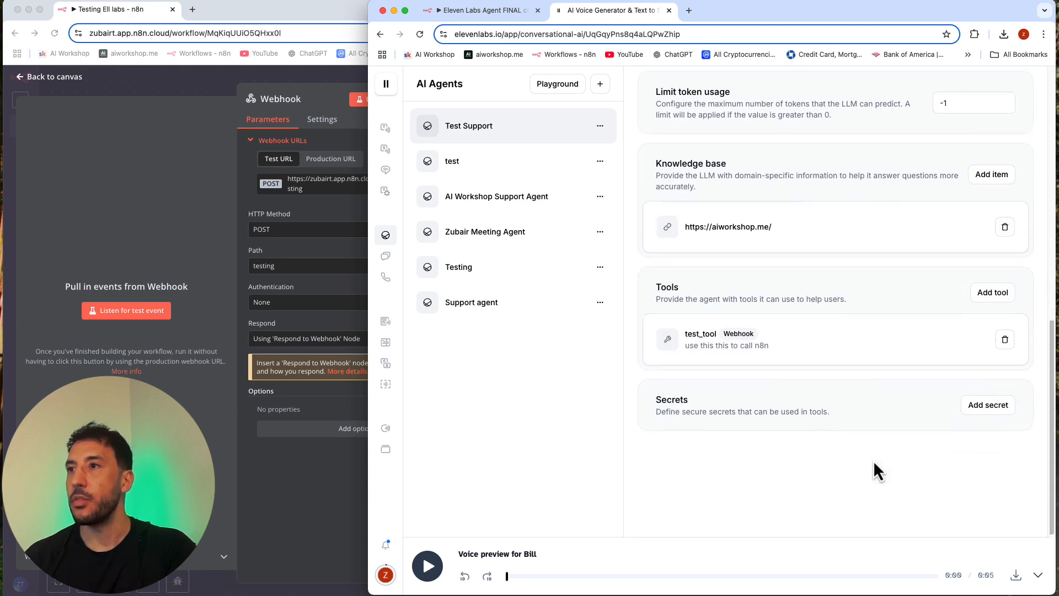
pyautogui.click(797, 332)
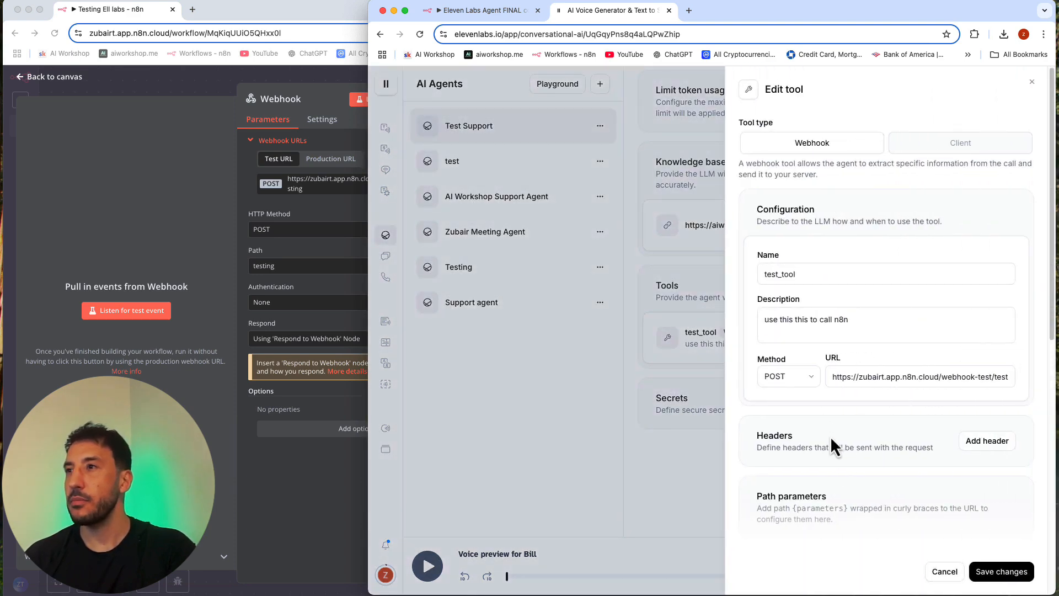
pyautogui.scroll(-6, 886, 367)
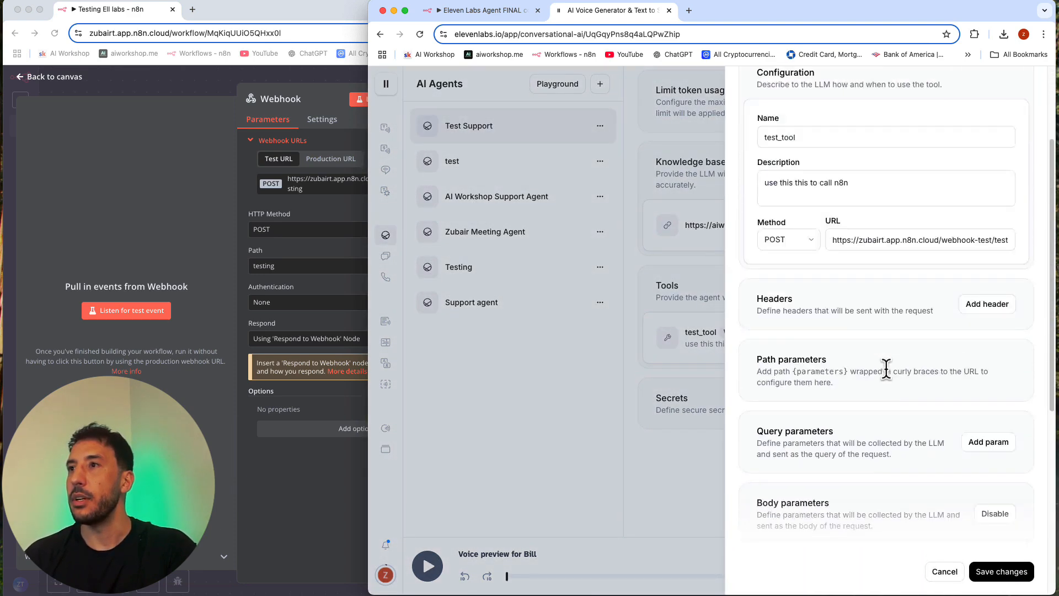
pyautogui.scroll(-3, 887, 368)
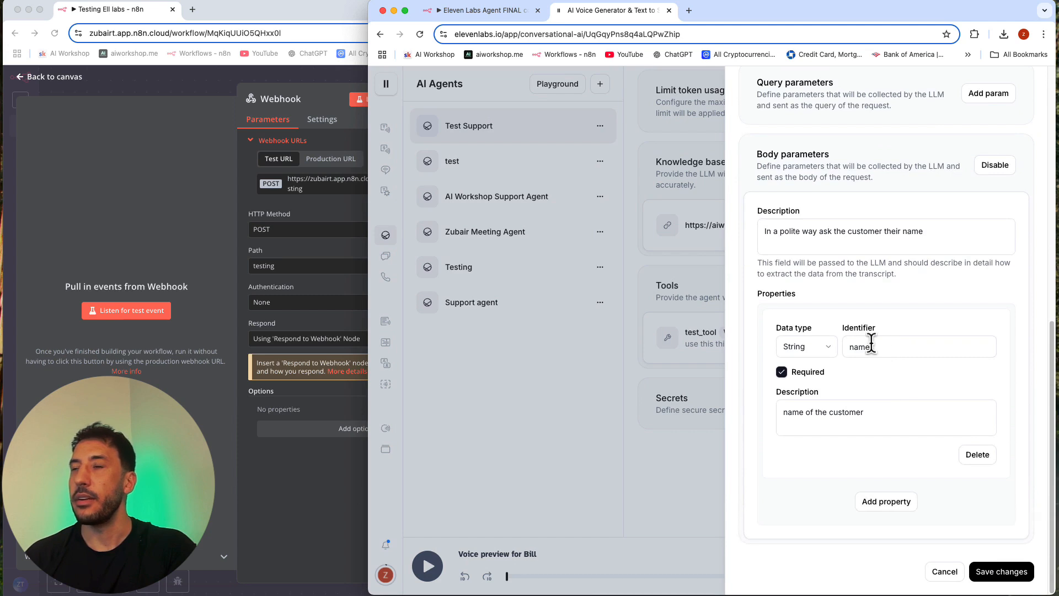
pyautogui.click(871, 344)
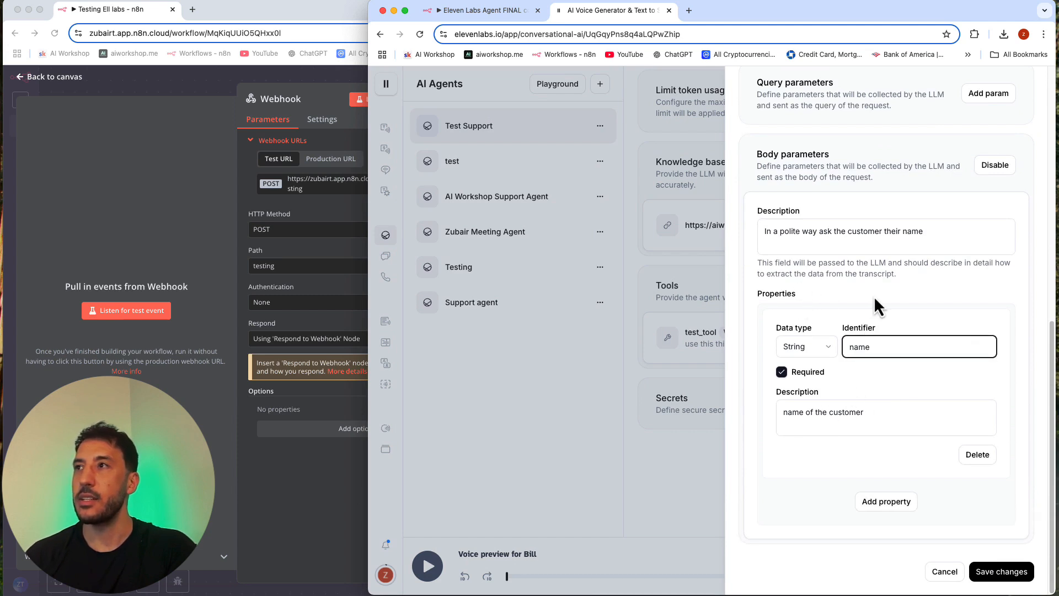
pyautogui.scroll(2, 874, 295)
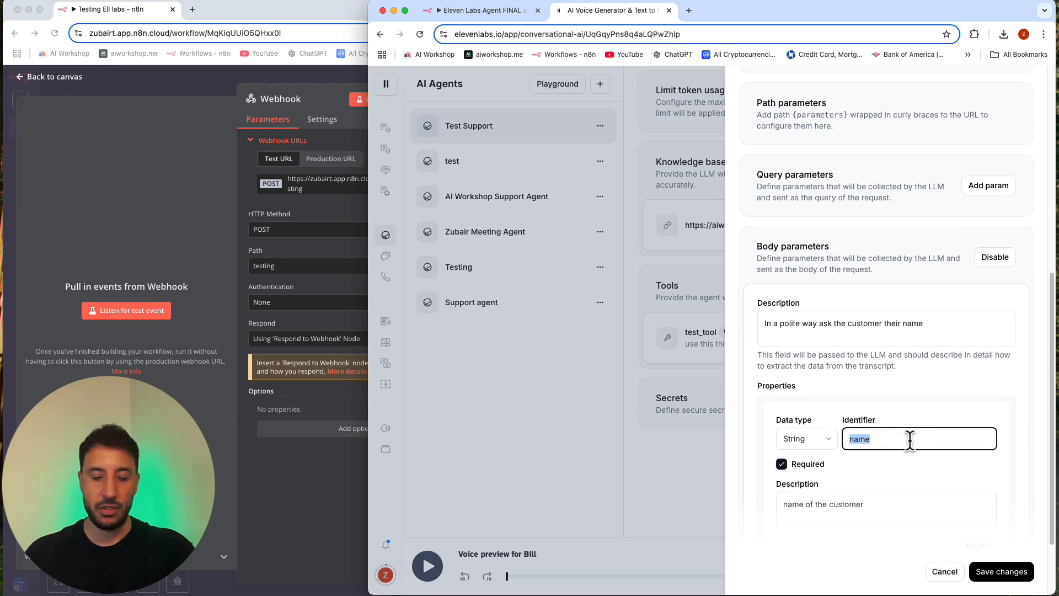
pyautogui.write('city')
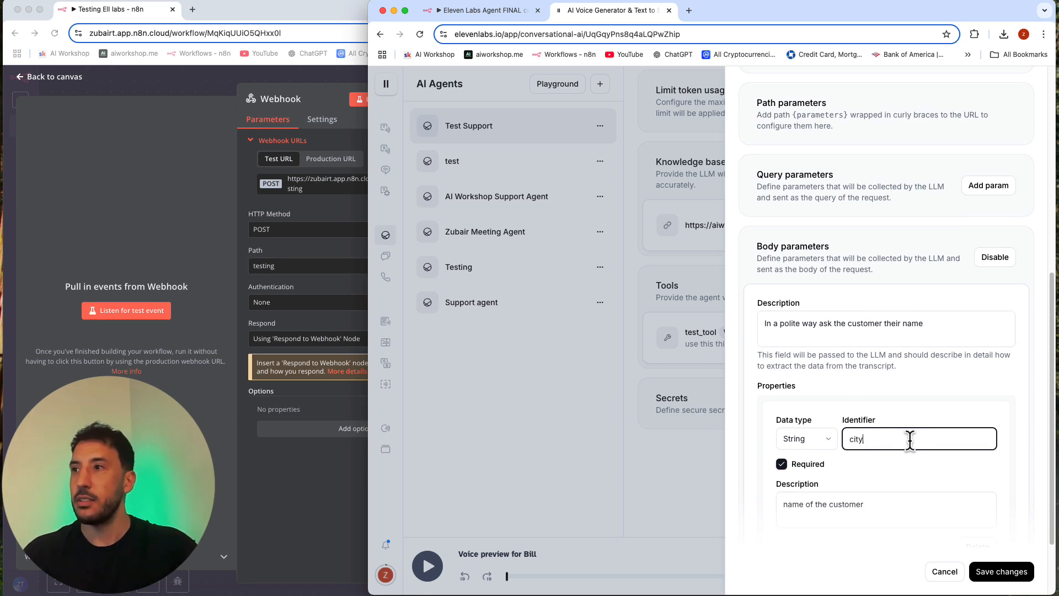
pyautogui.click(1001, 571)
pyautogui.click(1015, 456)
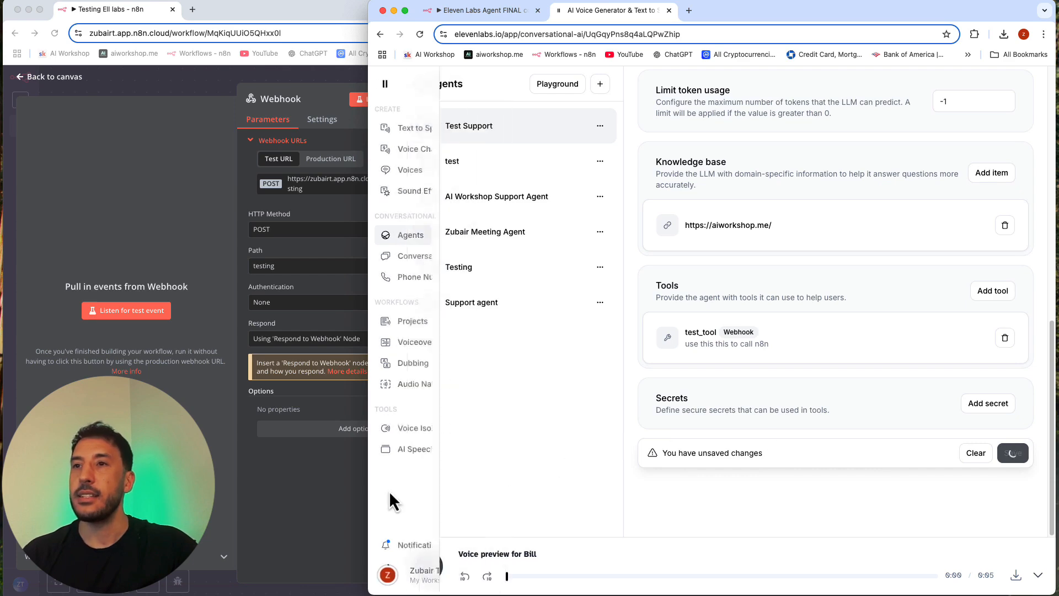
pyautogui.click(349, 470)
pyautogui.doubleClick(487, 454)
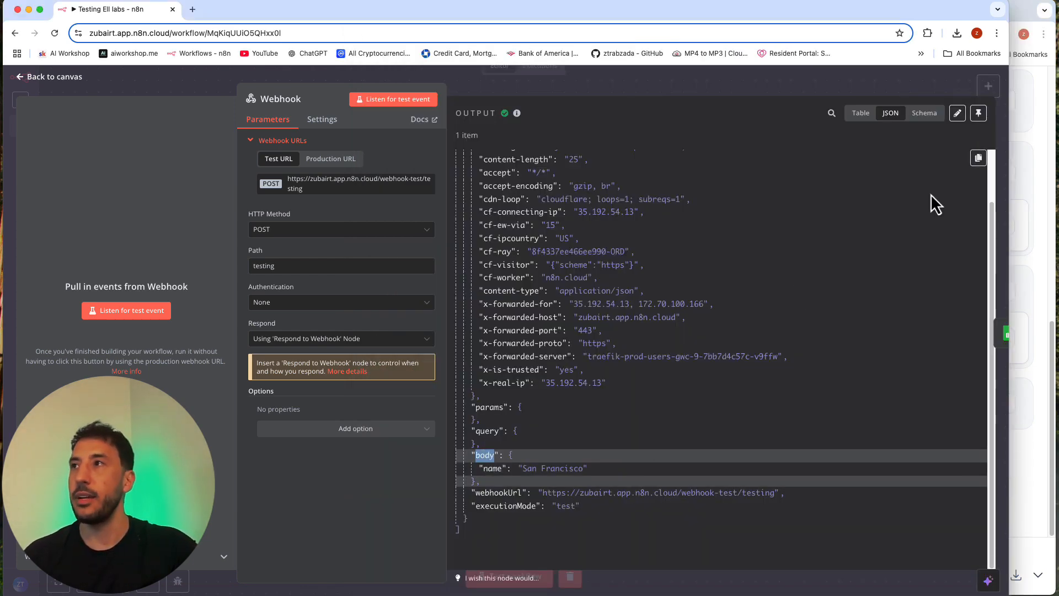
pyautogui.click(1016, 116)
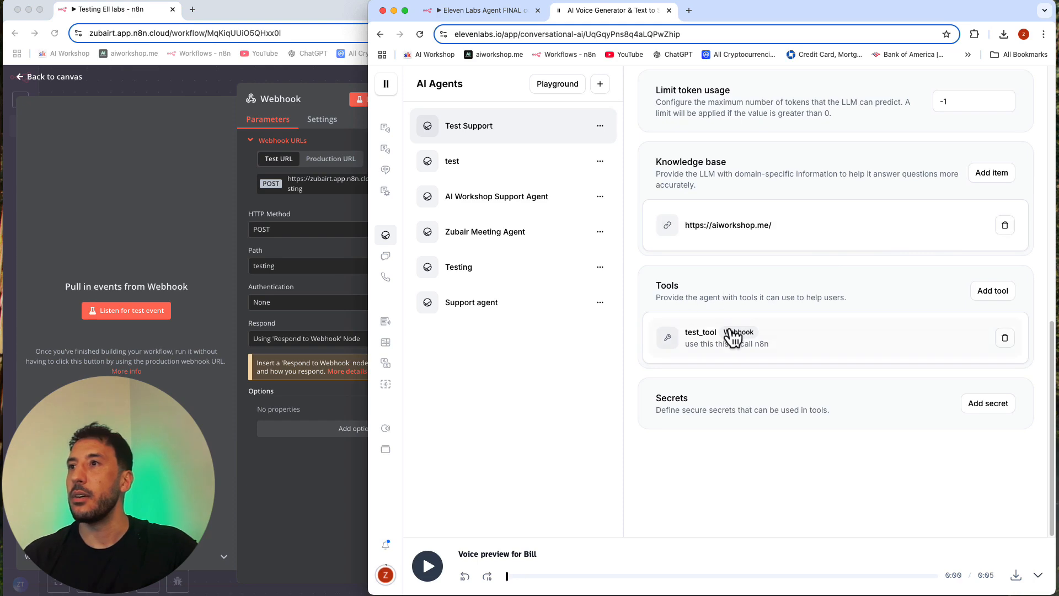
pyautogui.scroll(2, 735, 333)
# Step: Narrow the n8n window beside the agent page, close the Webhook node's details and clear the previous execution data
pyautogui.click(308, 379)
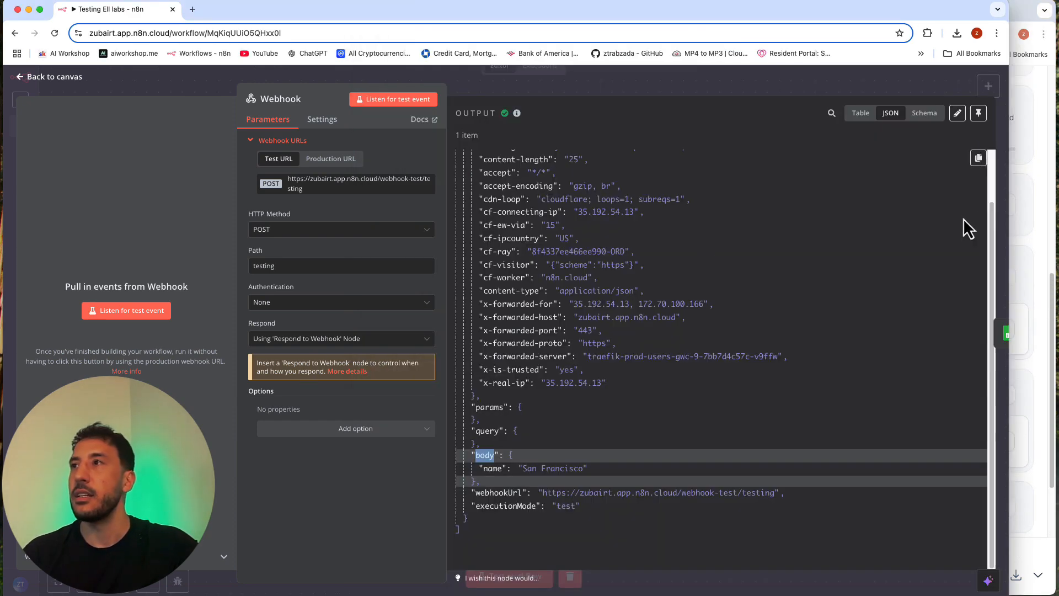
pyautogui.moveTo(1007, 199); pyautogui.dragTo(437, 191)
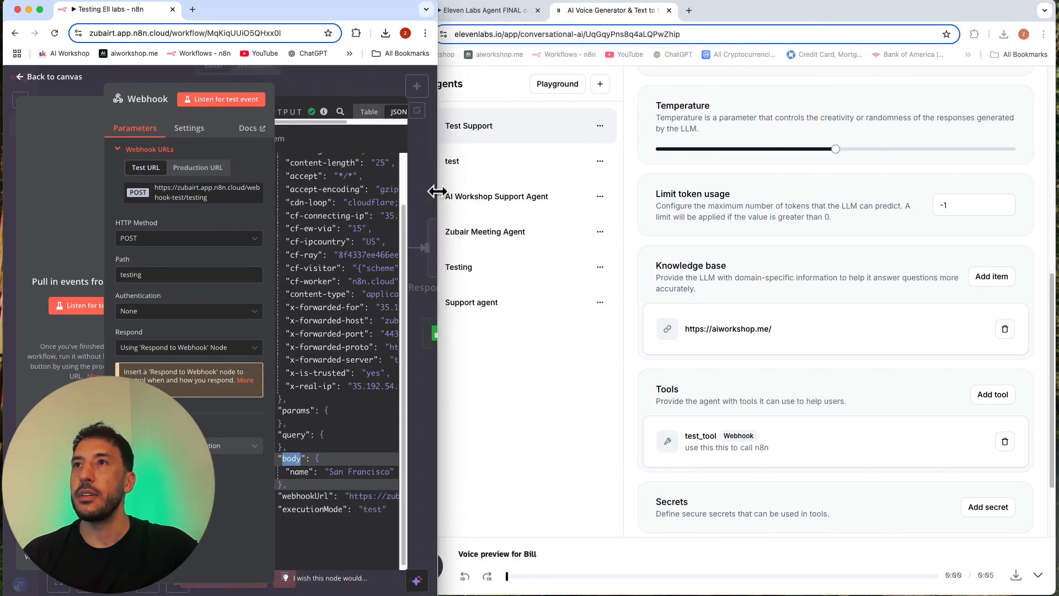
pyautogui.click(335, 85)
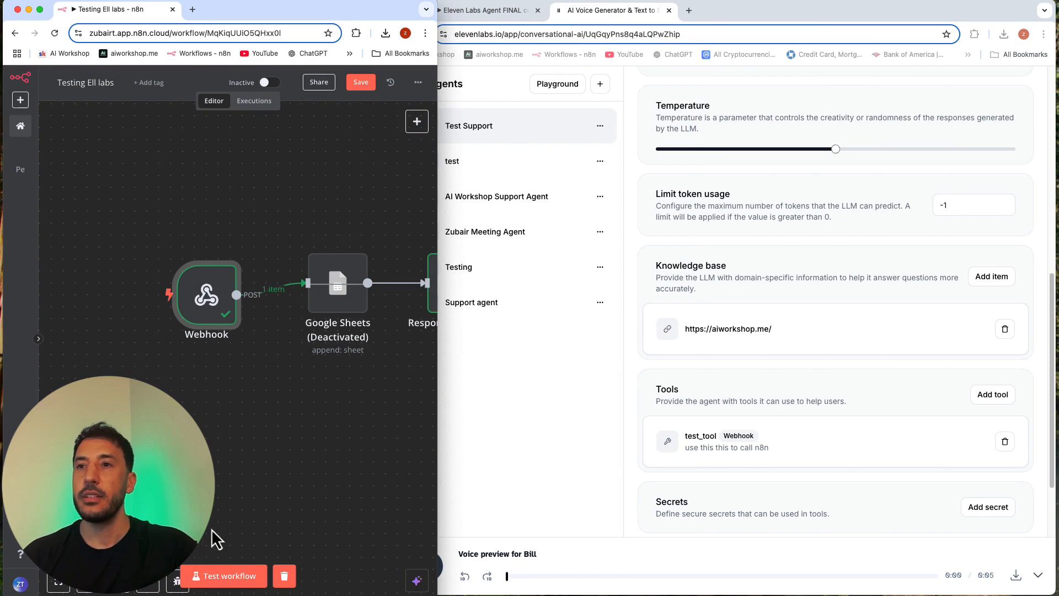
pyautogui.click(284, 575)
pyautogui.moveTo(329, 414); pyautogui.dragTo(230, 414)
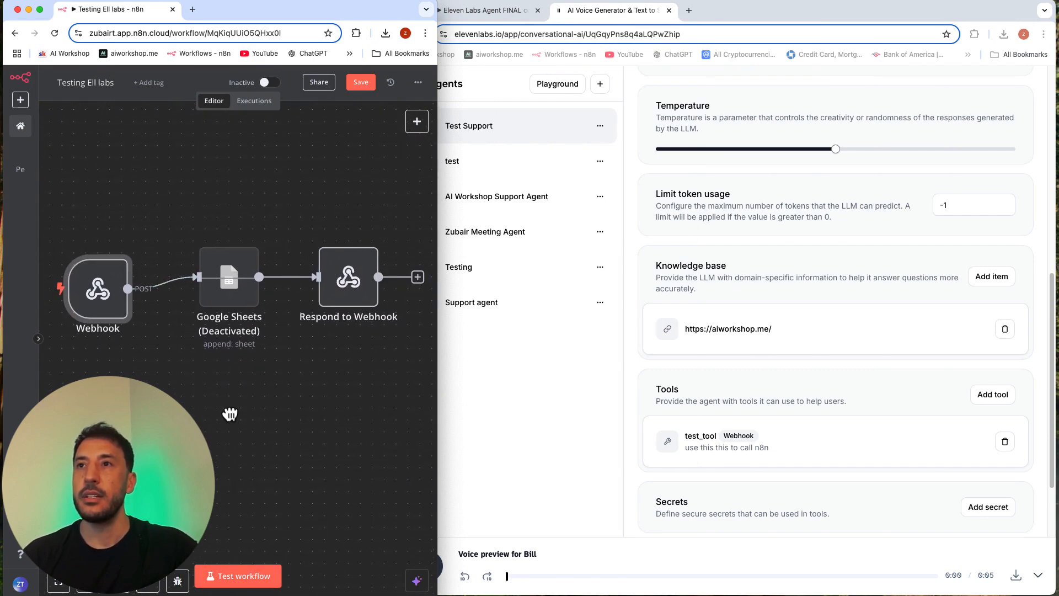
# Step: Run the n8n workflow in test mode, trigger it with a call to the Test Support agent, and return to the agent's settings
pyautogui.click(221, 574)
pyautogui.scroll(10, 928, 356)
pyautogui.click(949, 88)
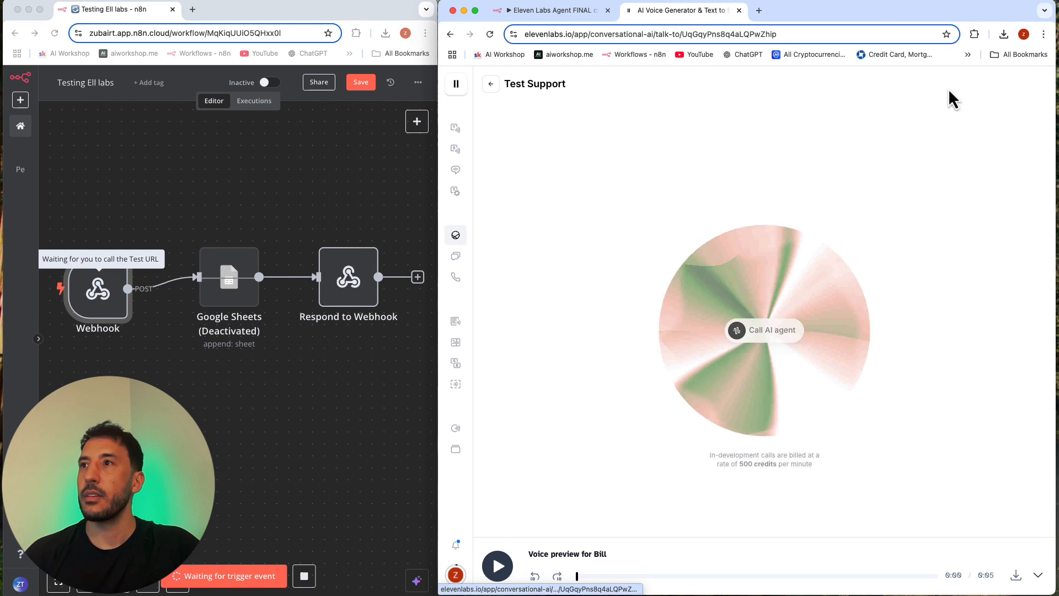
pyautogui.click(768, 336)
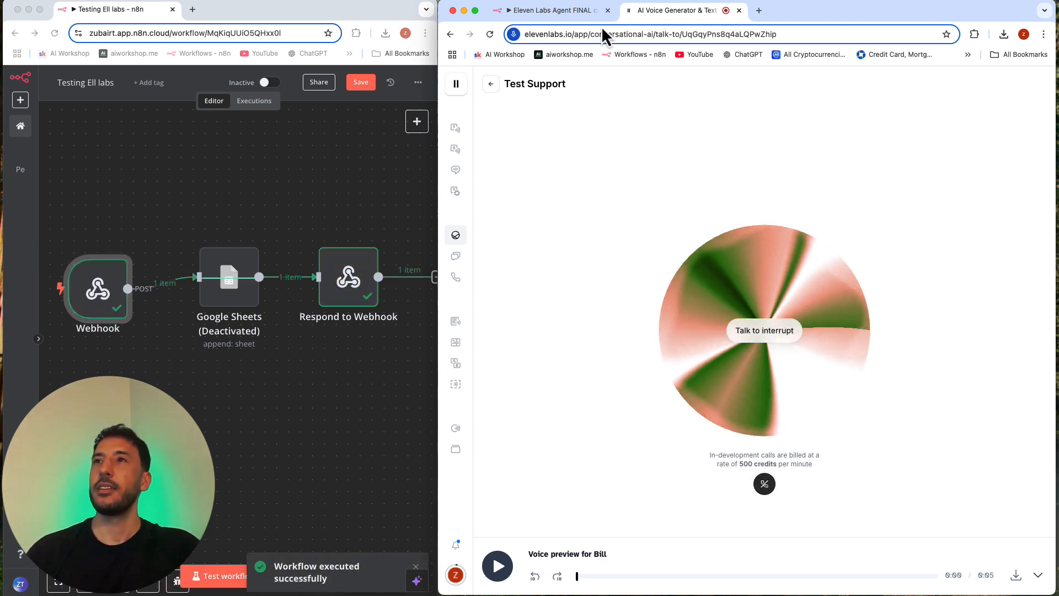
pyautogui.click(490, 85)
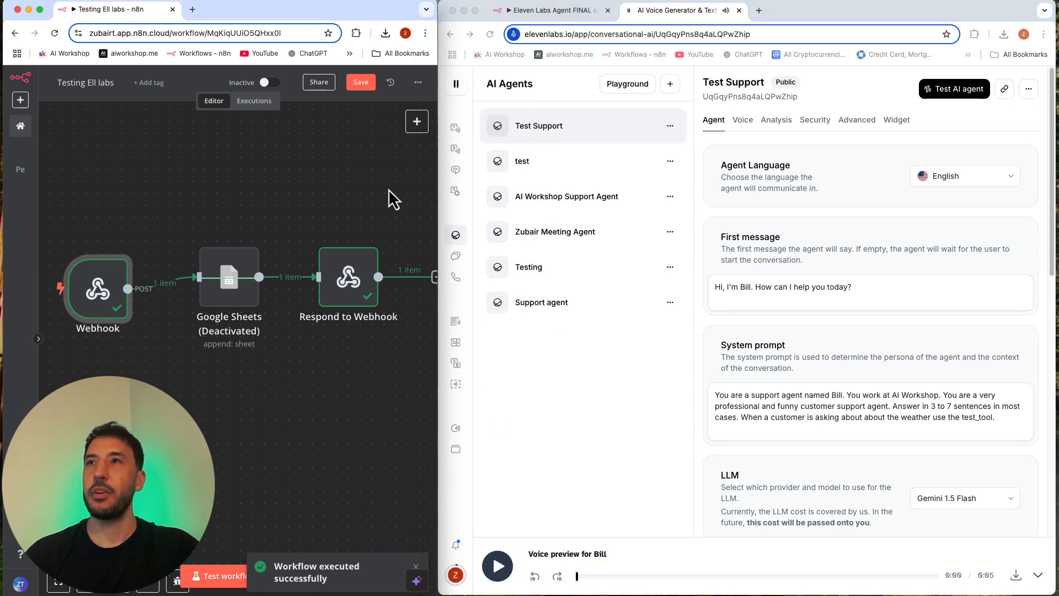
# Step: Widen the n8n window and examine the request body in the Webhook node's JSON output from the new run
pyautogui.moveTo(438, 26); pyautogui.dragTo(728, 20)
pyautogui.moveTo(185, 209); pyautogui.dragTo(300, 211)
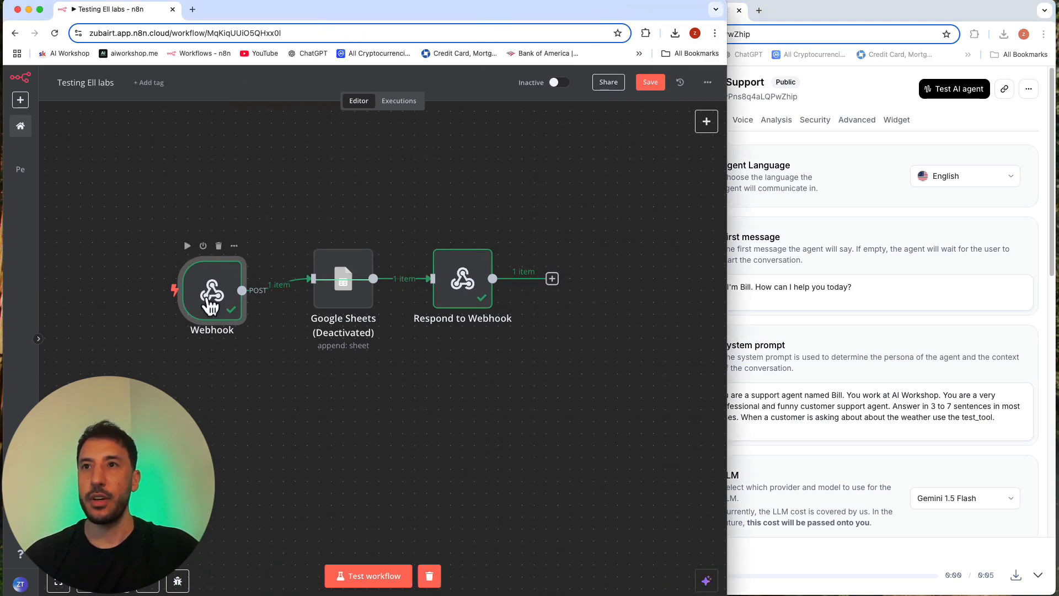
pyautogui.doubleClick(211, 298)
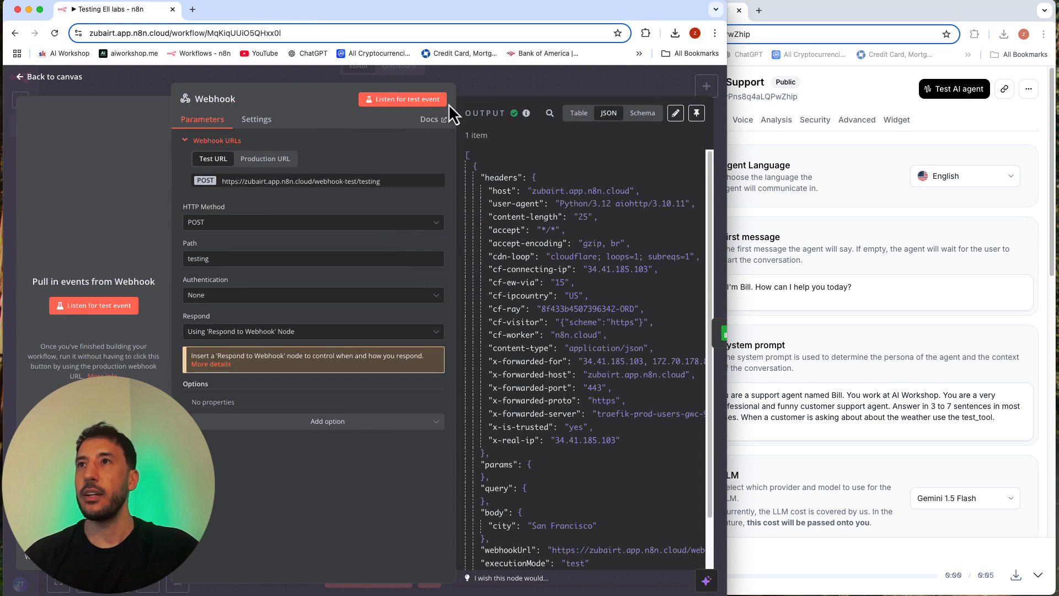
pyautogui.moveTo(455, 97); pyautogui.dragTo(303, 99)
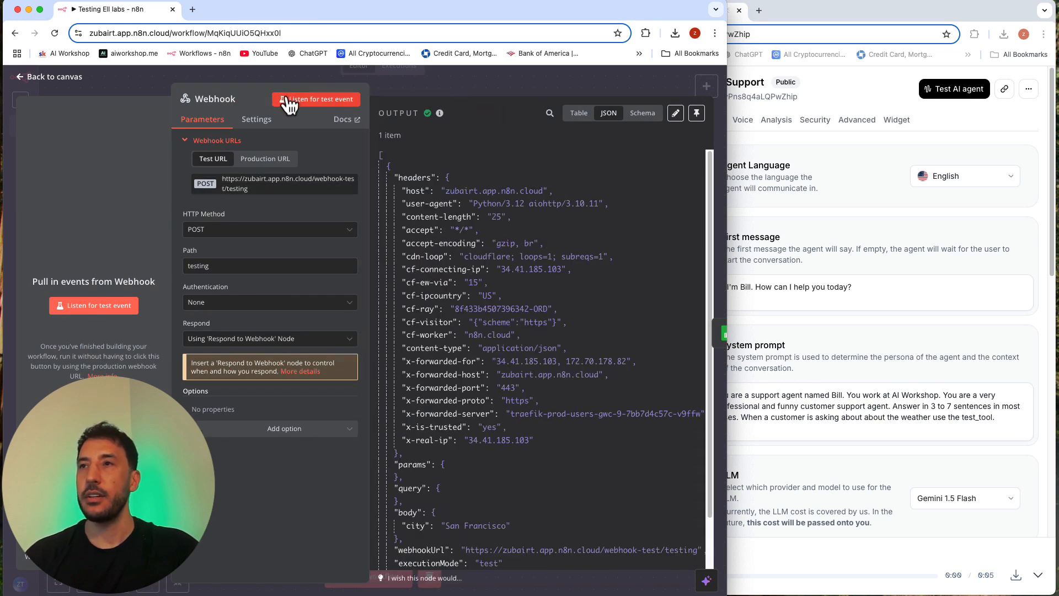
pyautogui.scroll(-2, 441, 303)
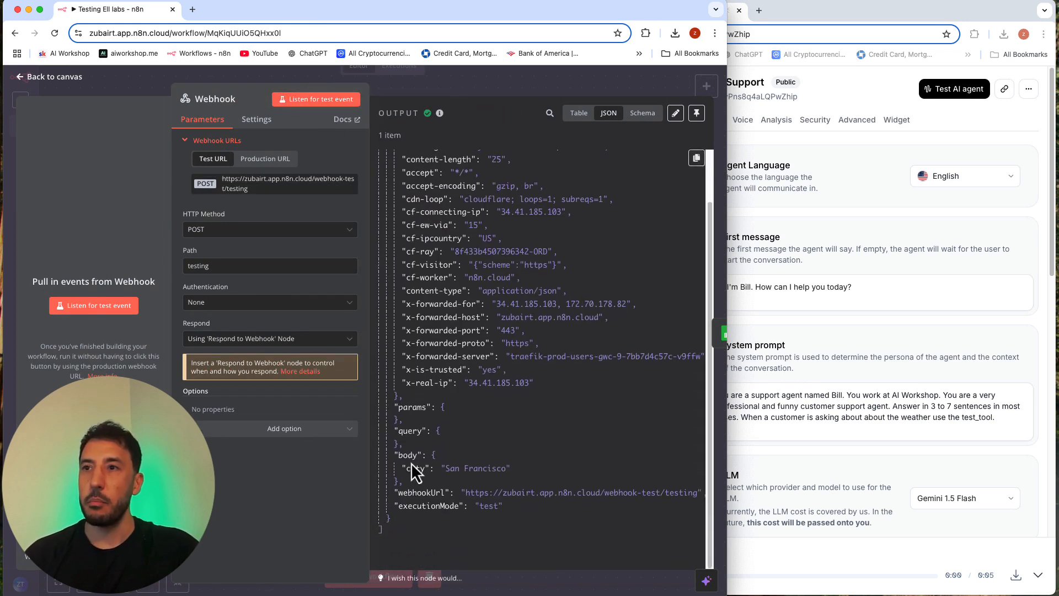
pyautogui.doubleClick(474, 469)
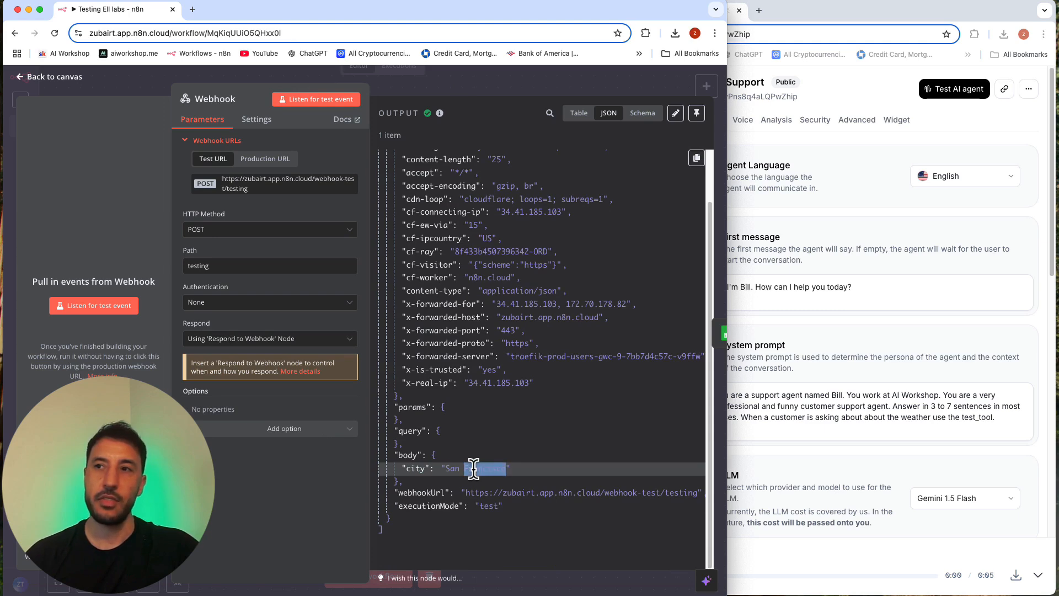
pyautogui.click(472, 481)
# Step: Switch to the ElevenLabs agent page, open test_tool and review its body parameter description, property identifier and property description
pyautogui.click(900, 519)
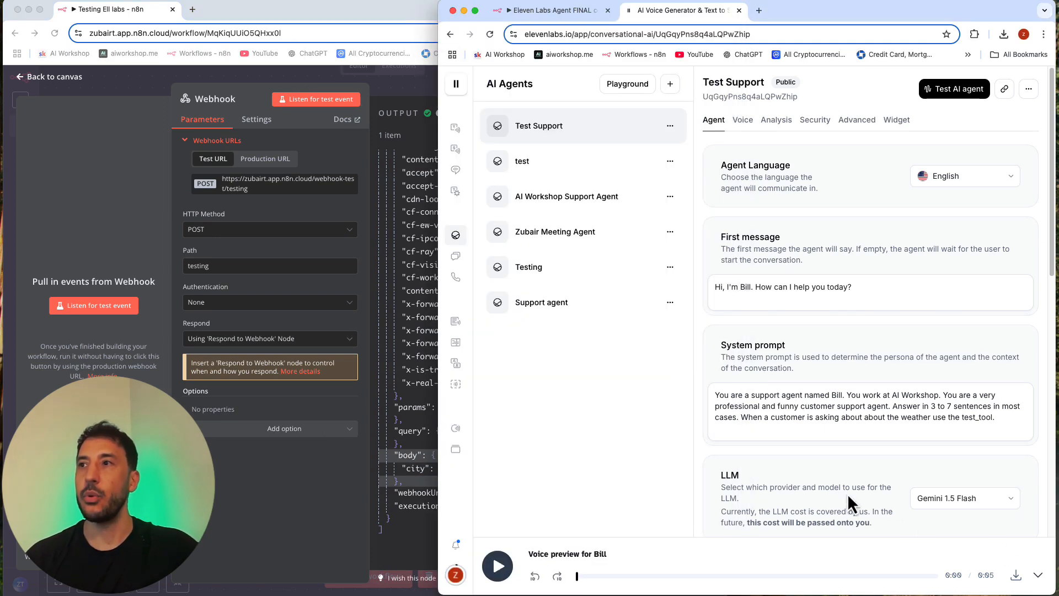
pyautogui.scroll(-5, 847, 492)
pyautogui.scroll(-3, 861, 430)
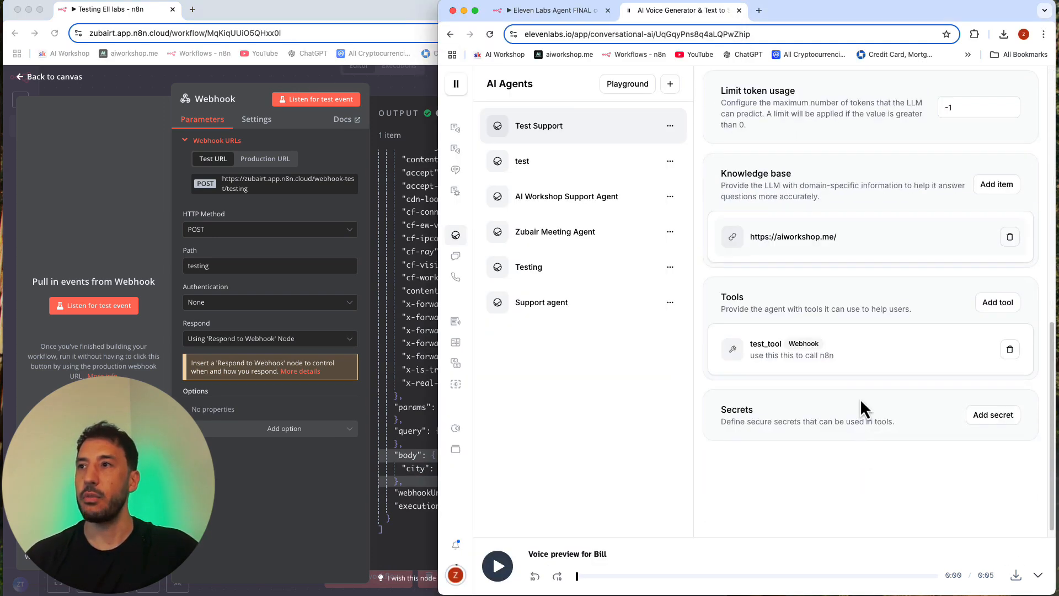
pyautogui.click(864, 359)
pyautogui.scroll(-6, 831, 412)
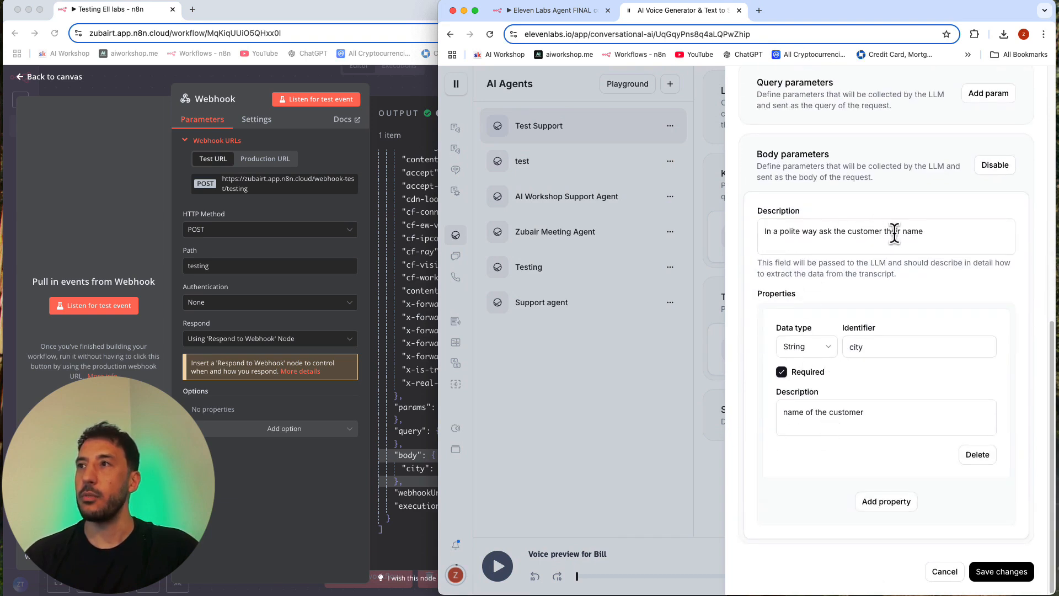
pyautogui.click(908, 221)
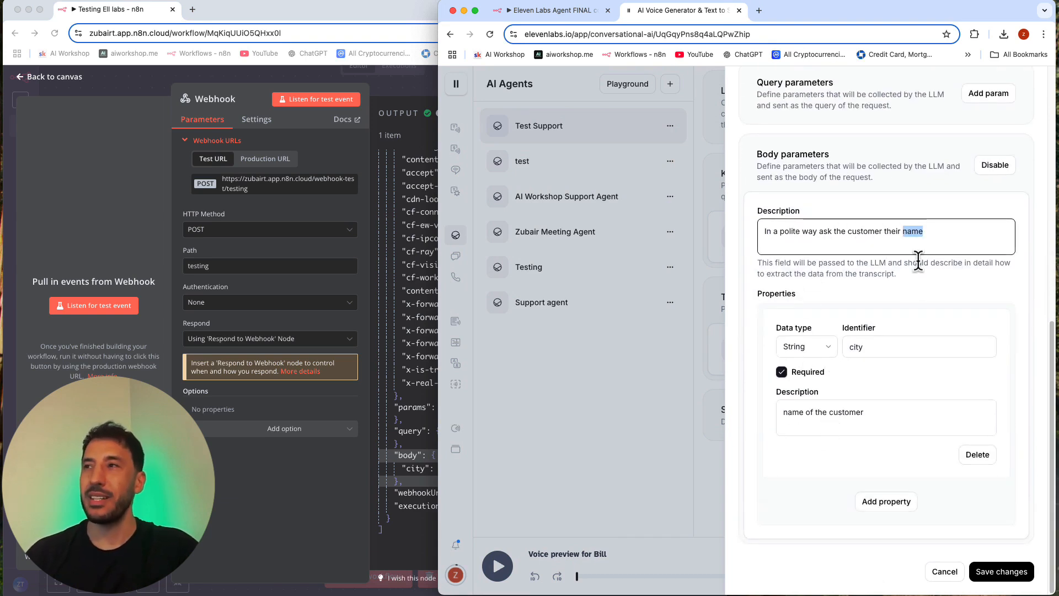
pyautogui.click(876, 239)
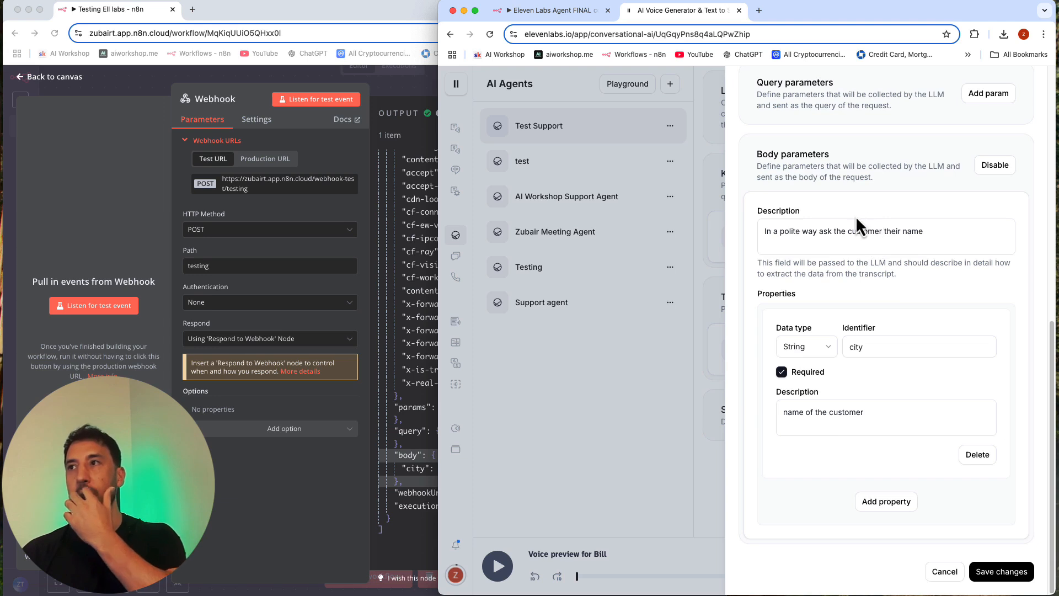
pyautogui.tripleClick(847, 413)
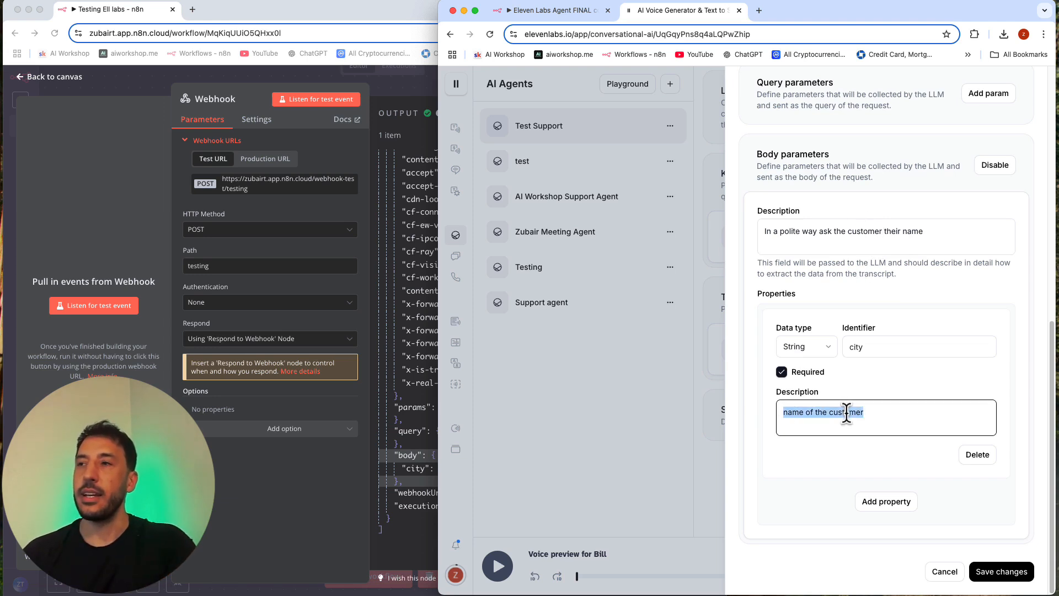
pyautogui.doubleClick(857, 347)
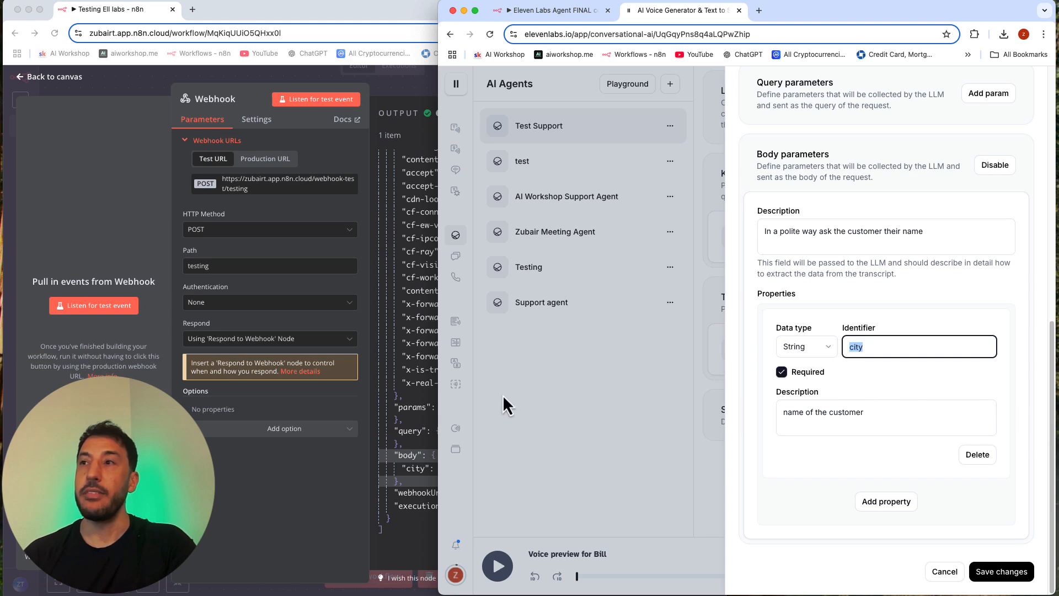
# Step: Return to the n8n window, examine the city value in the Webhook output, close the node's details and review the workflow's nodes
pyautogui.click(373, 421)
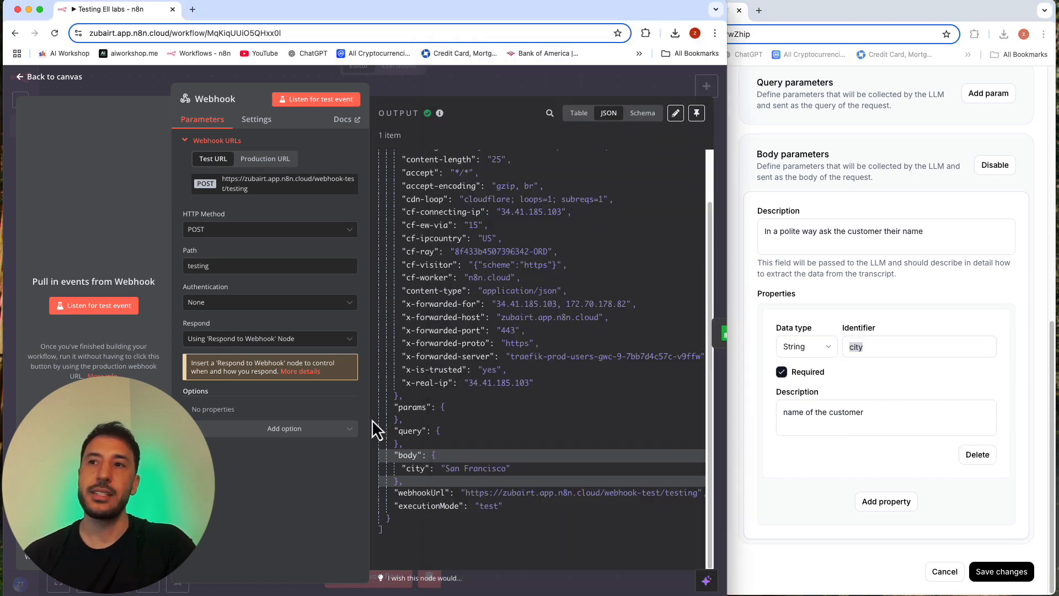
pyautogui.tripleClick(453, 470)
pyautogui.click(478, 466)
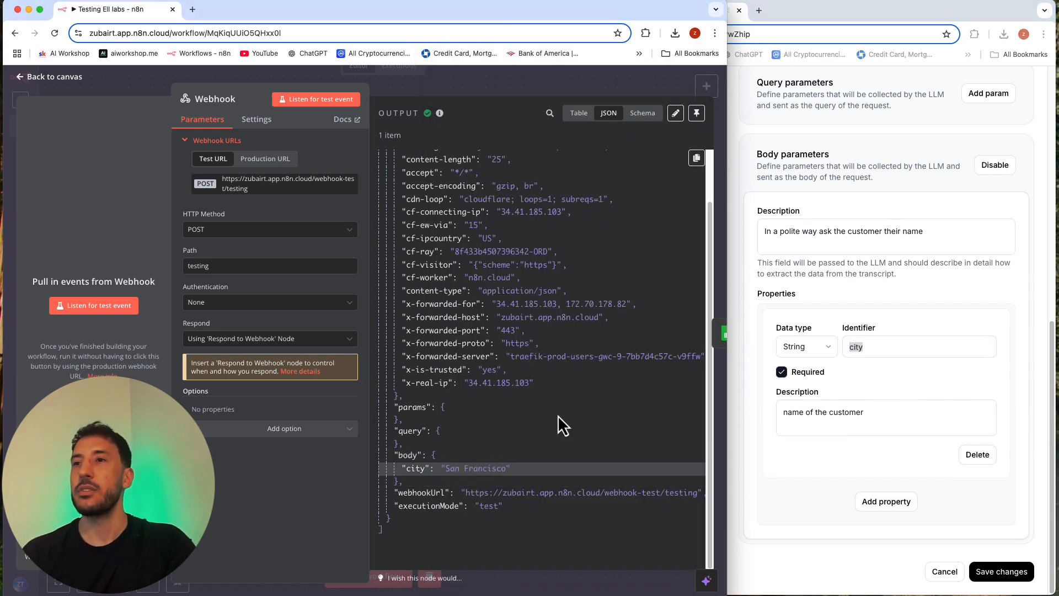
pyautogui.click(483, 85)
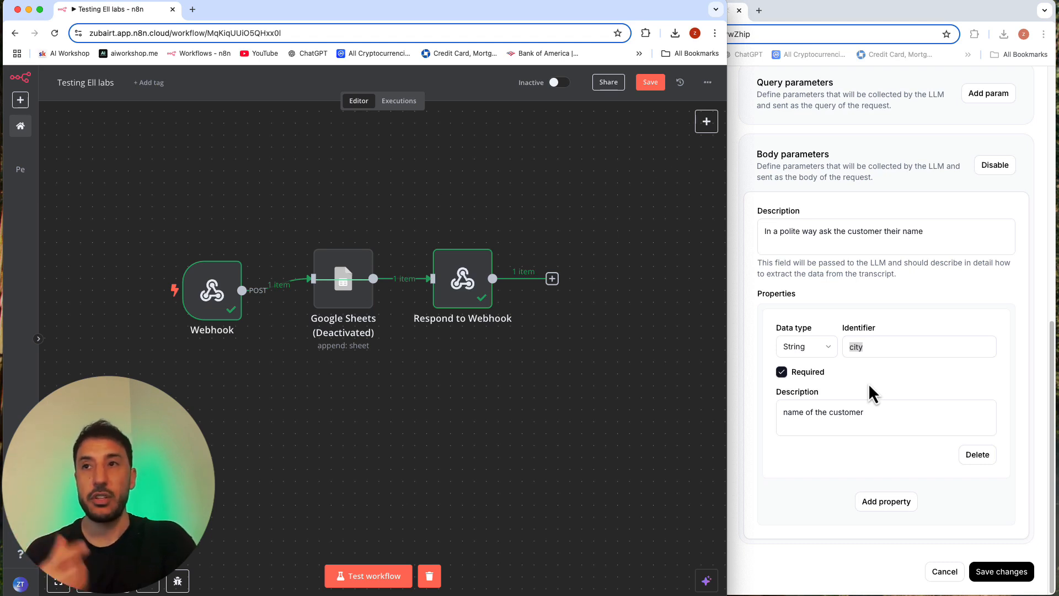
pyautogui.moveTo(199, 287)
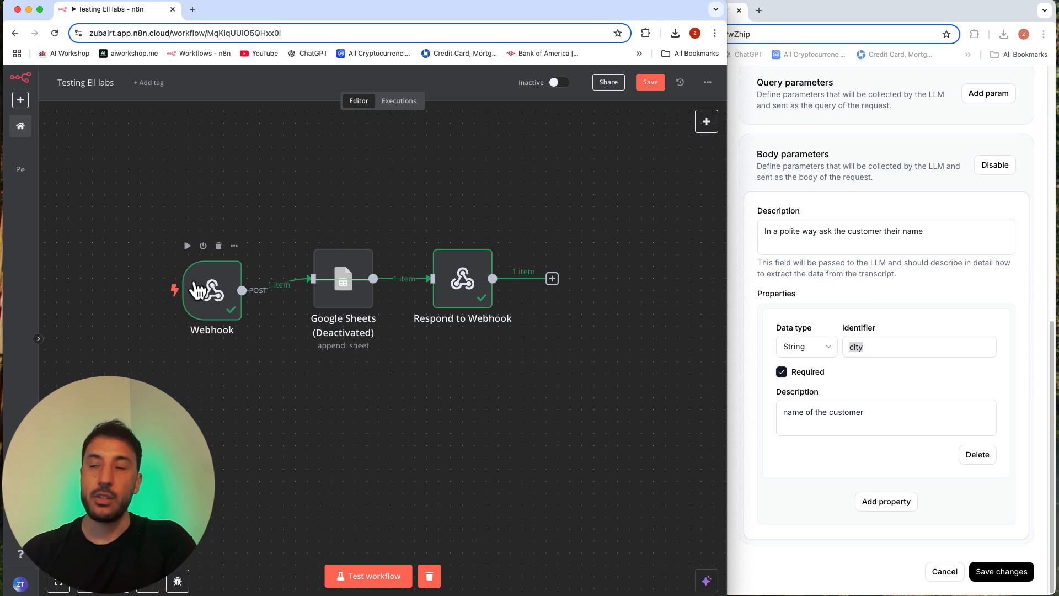
pyautogui.moveTo(336, 283)
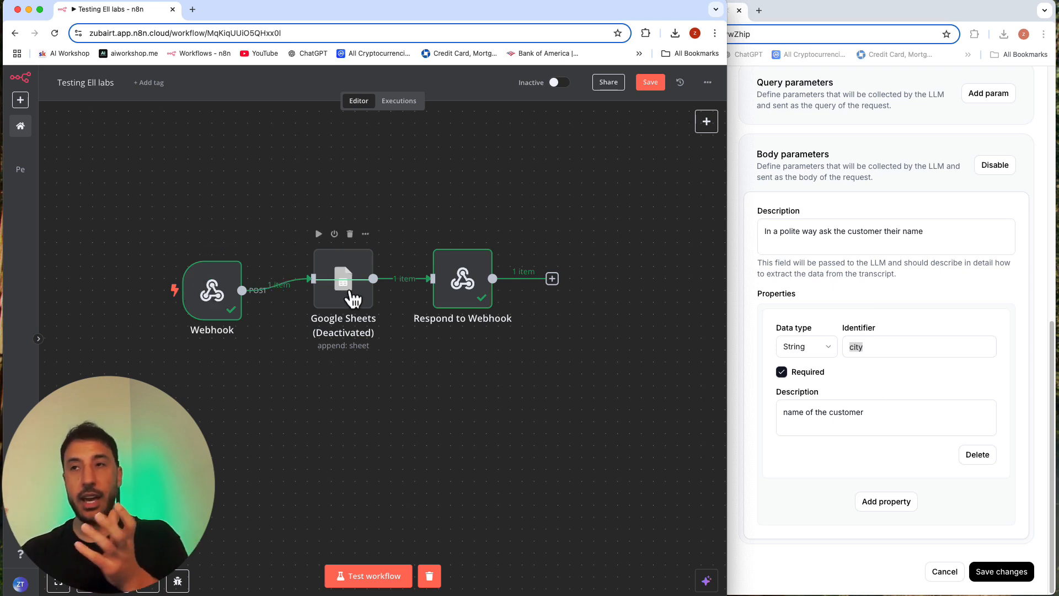
pyautogui.moveTo(477, 302)
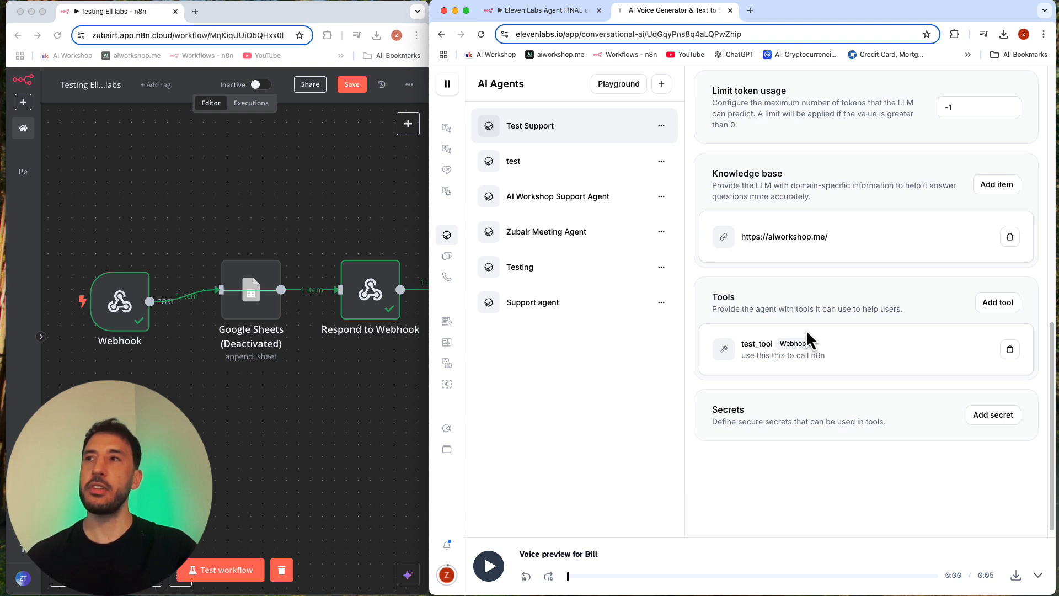
# Step: Review the Test Support agent's system prompt, then reopen test_tool and examine its configuration through to the body parameters
pyautogui.scroll(7, 806, 329)
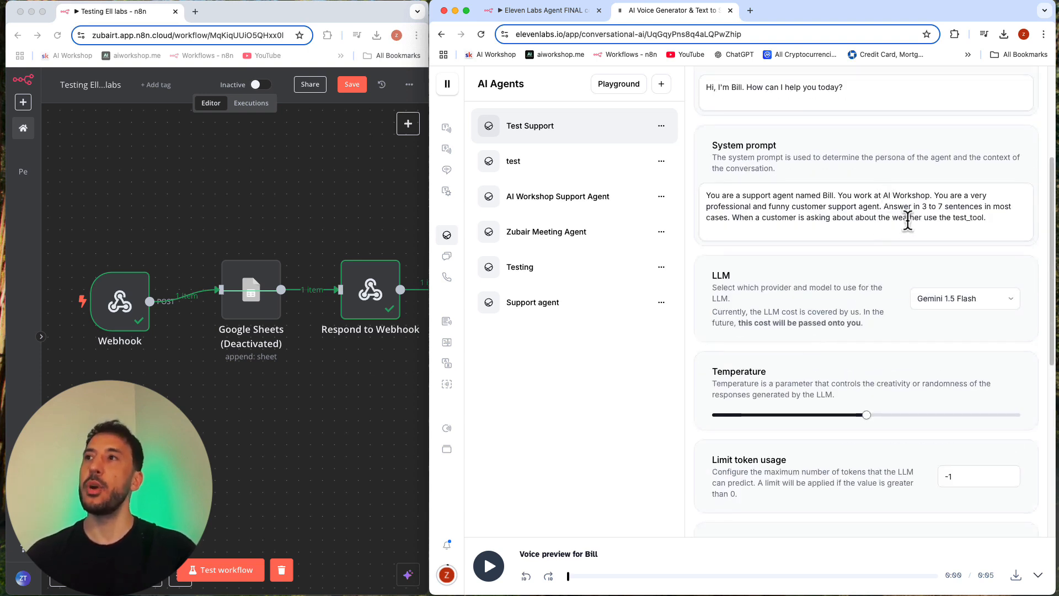
pyautogui.scroll(-1, 908, 220)
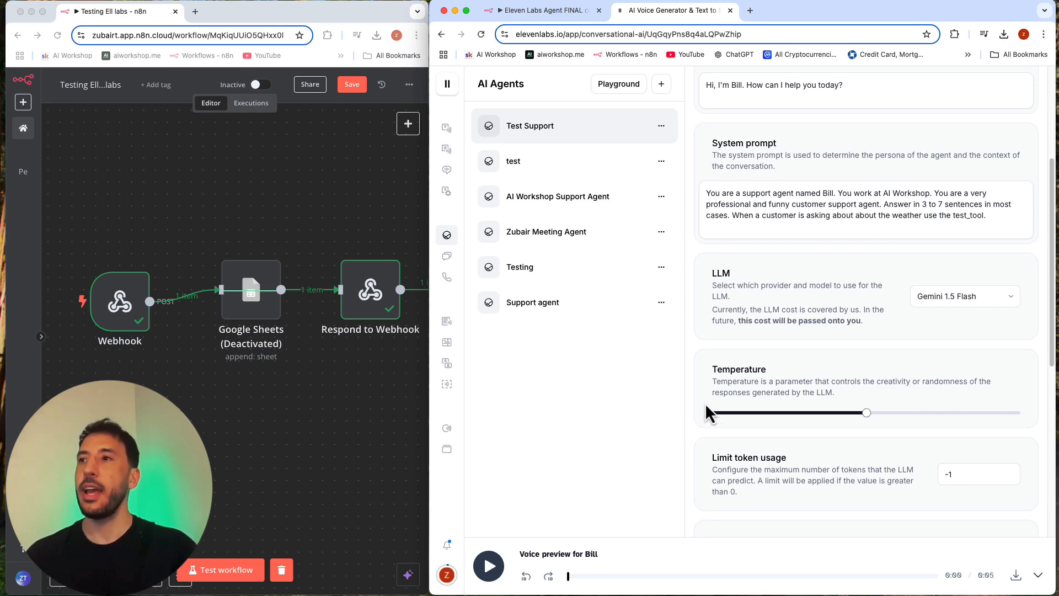
pyautogui.scroll(-7, 707, 412)
pyautogui.click(854, 355)
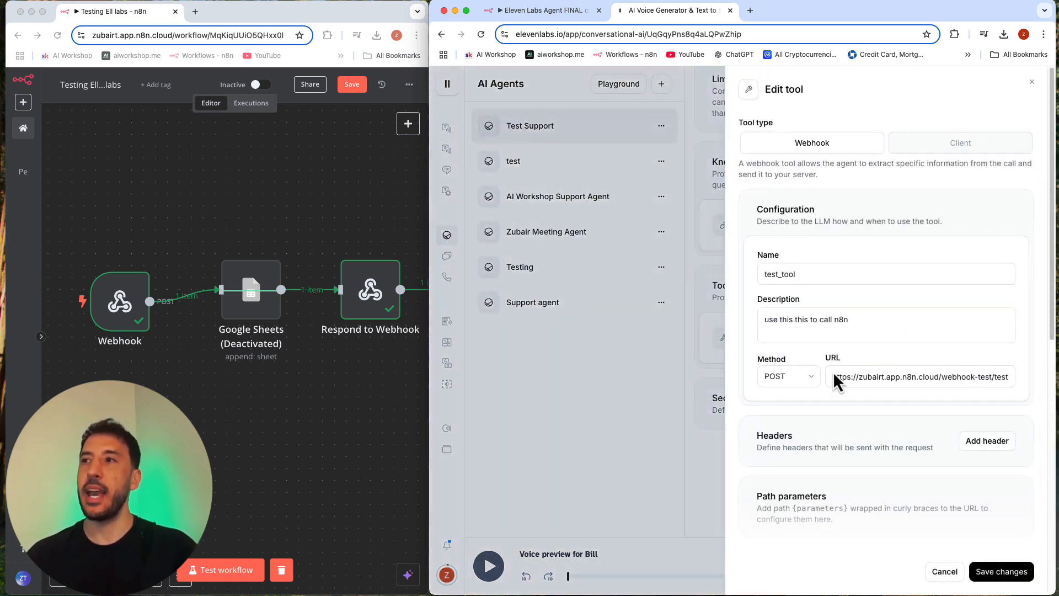
pyautogui.scroll(-2, 836, 393)
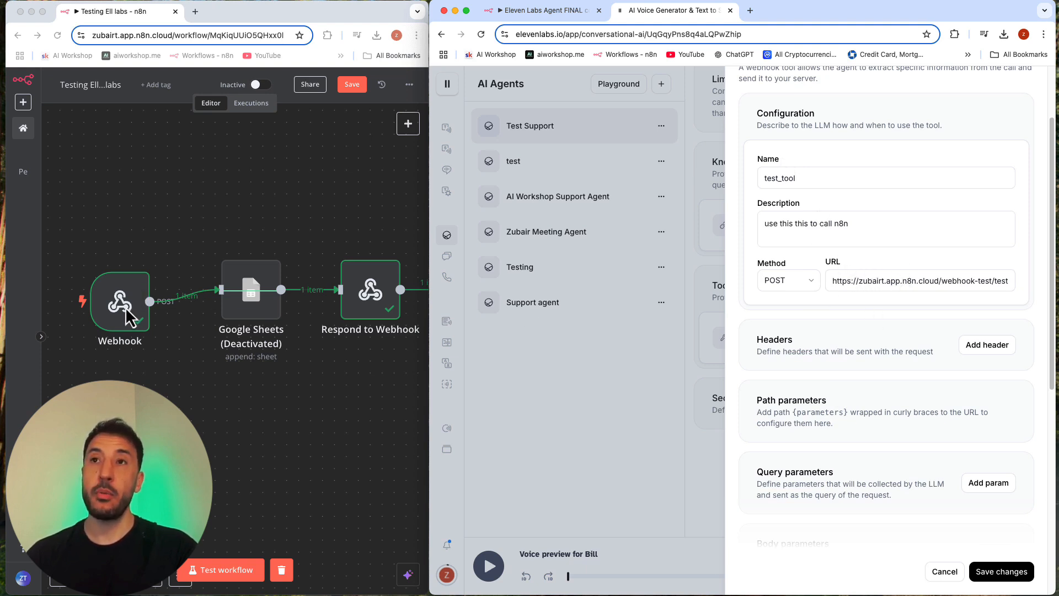
pyautogui.scroll(-5, 904, 466)
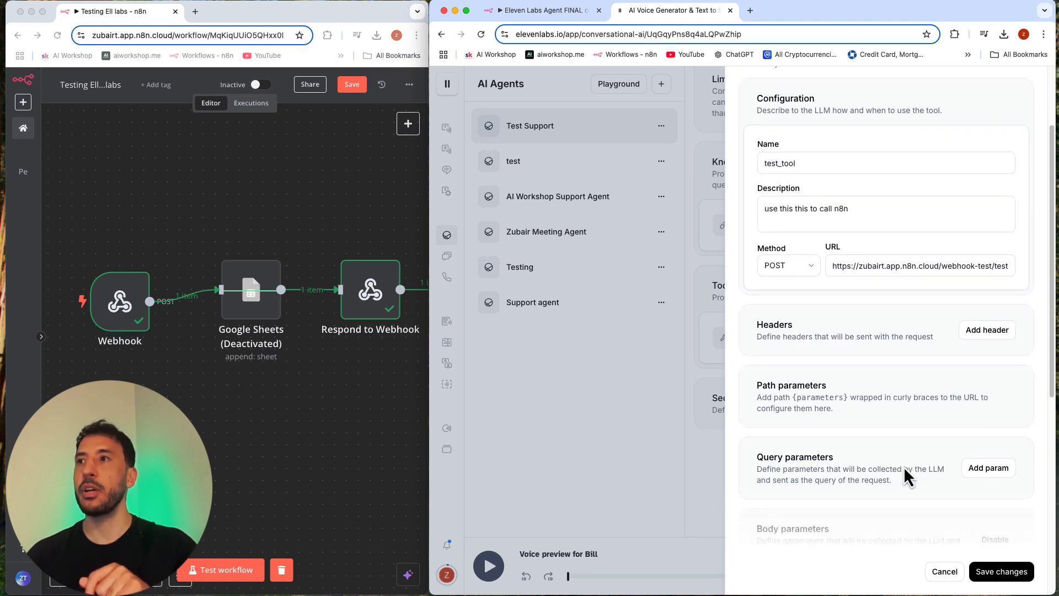
pyautogui.scroll(-3, 890, 409)
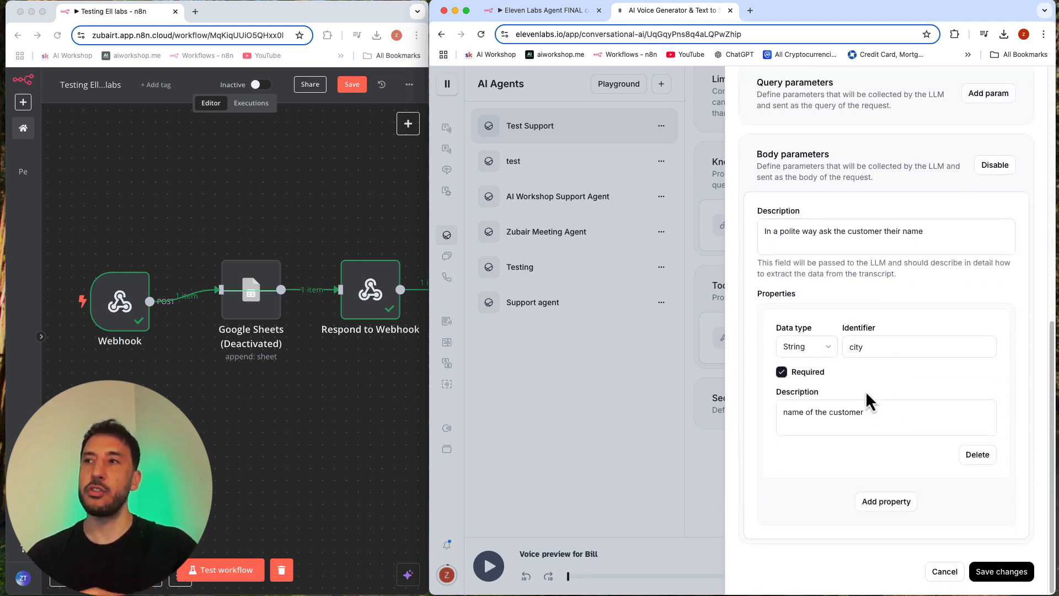
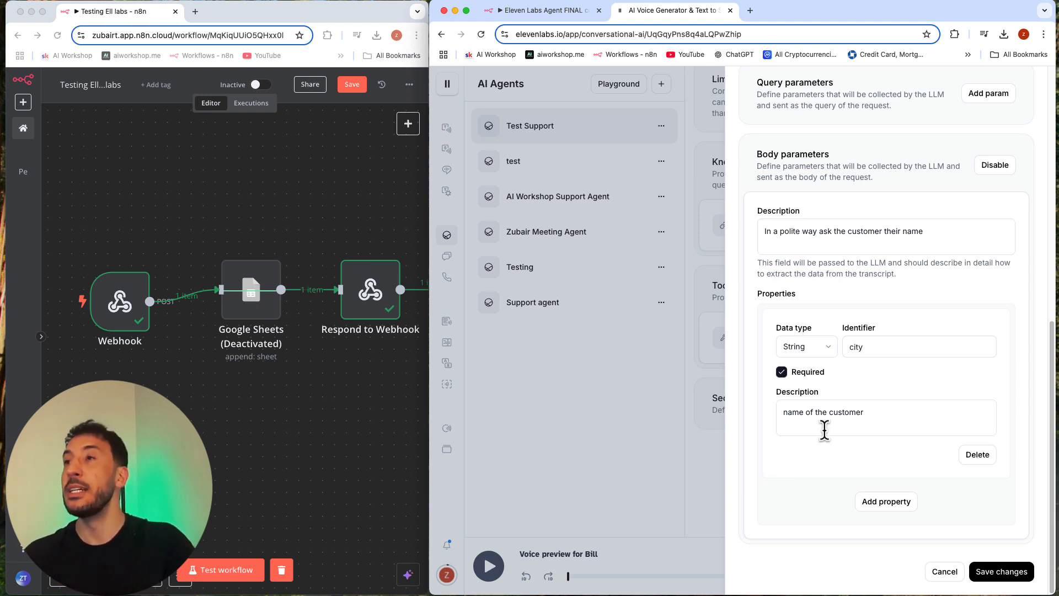
# Step: Close test_tool's configuration and widen the ElevenLabs window to cover the full screen width
pyautogui.click(716, 397)
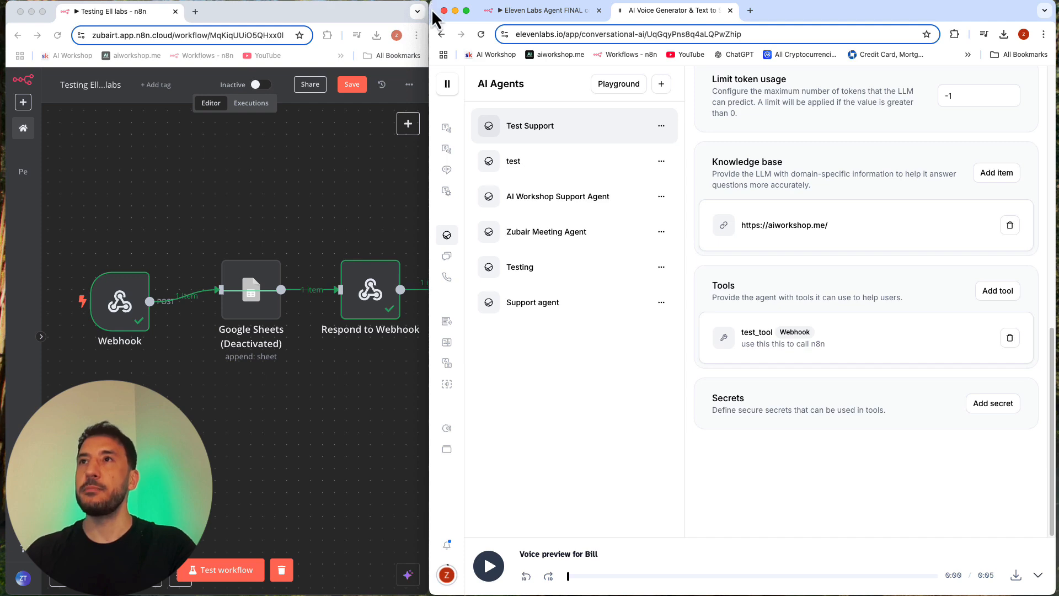
pyautogui.moveTo(429, 6); pyautogui.dragTo(15, 11)
pyautogui.click(13, 19)
pyautogui.click(436, 31)
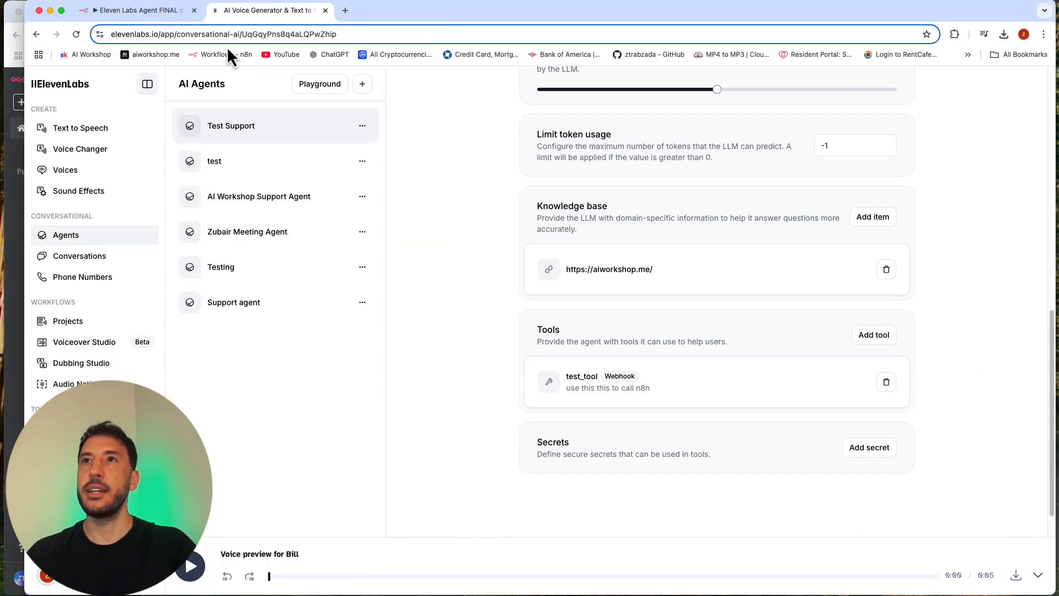
pyautogui.moveTo(24, 23); pyautogui.dragTo(4, 23)
# Step: Create a new AI agent named "Customer Reservation Agent - Joe's Diner" from the Support agent template
pyautogui.scroll(7, 448, 172)
pyautogui.scroll(3, 448, 171)
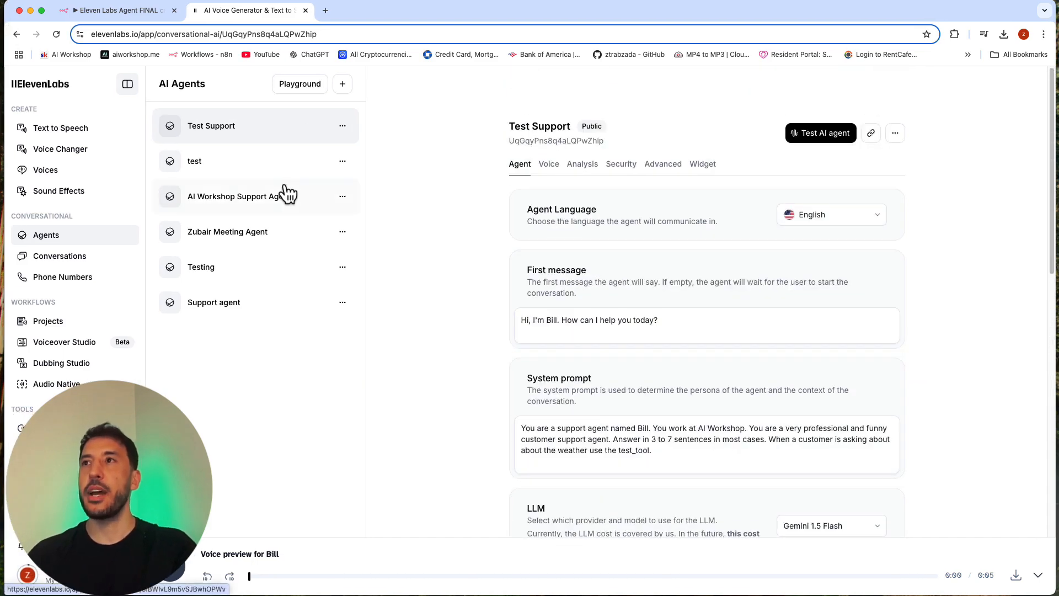
pyautogui.click(83, 235)
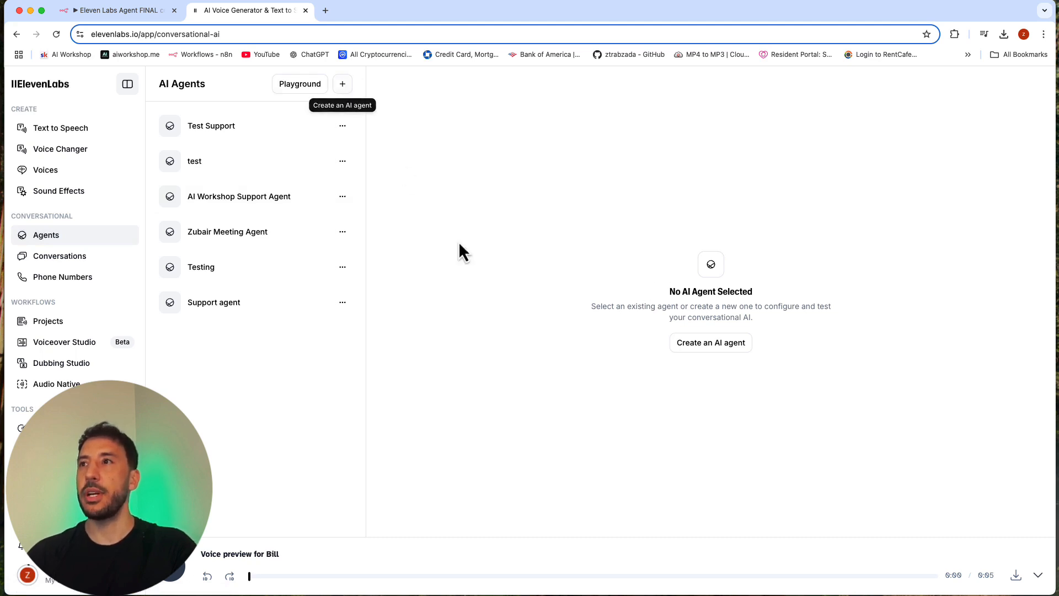
pyautogui.click(712, 353)
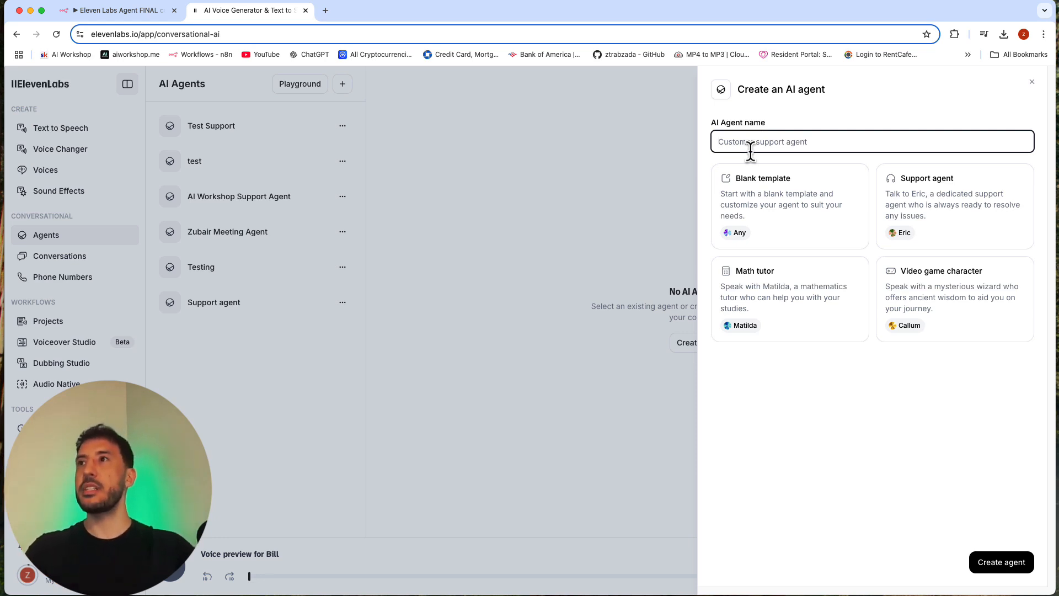
pyautogui.write('C')
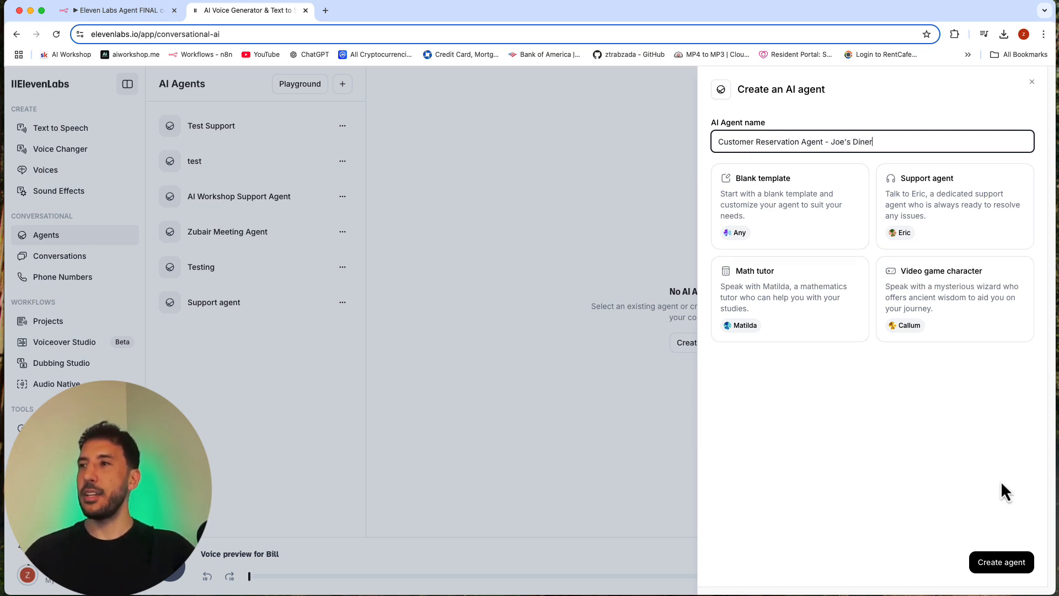
pyautogui.click(934, 208)
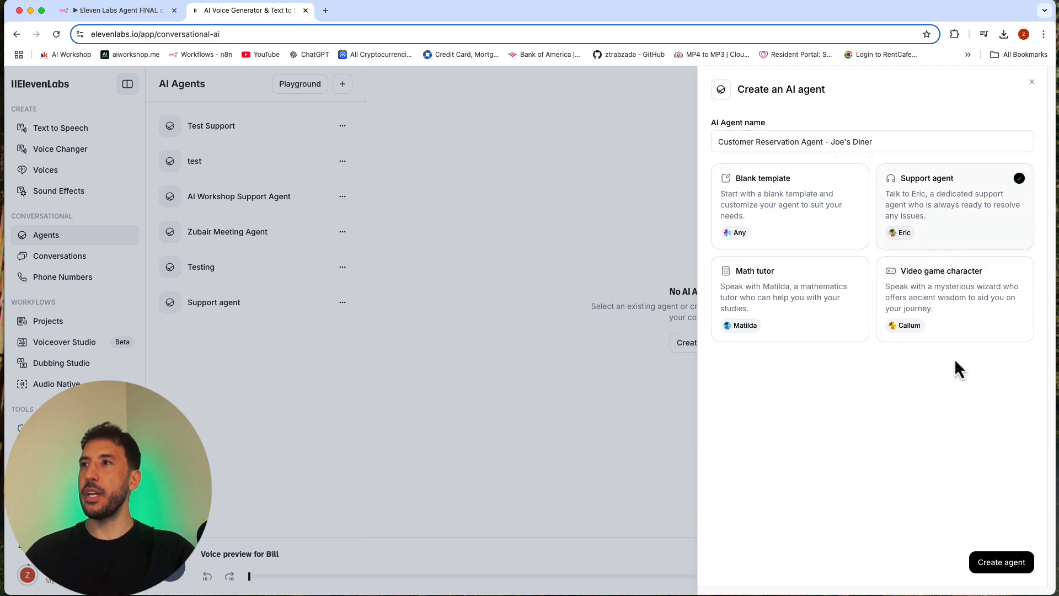
pyautogui.click(1013, 567)
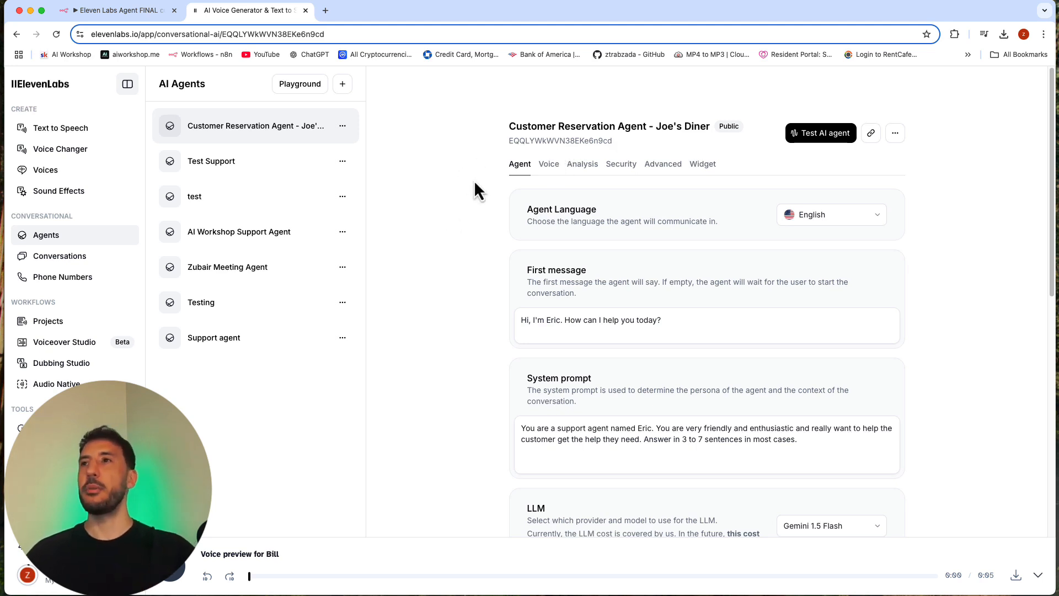
# Step: Change the agent's name in the first message to Jackie
pyautogui.scroll(-3, 588, 312)
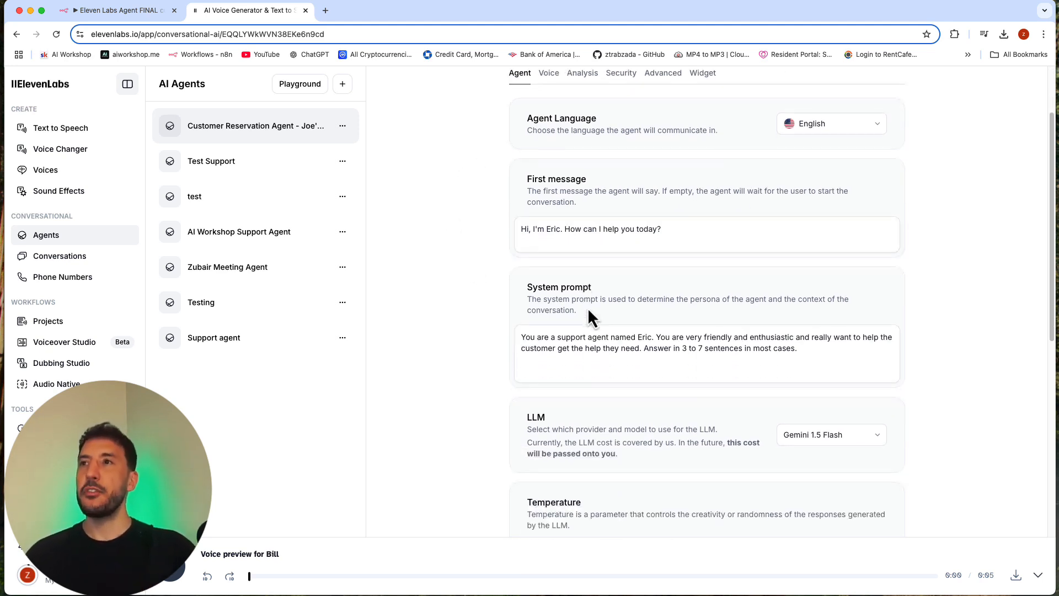
pyautogui.scroll(2, 550, 237)
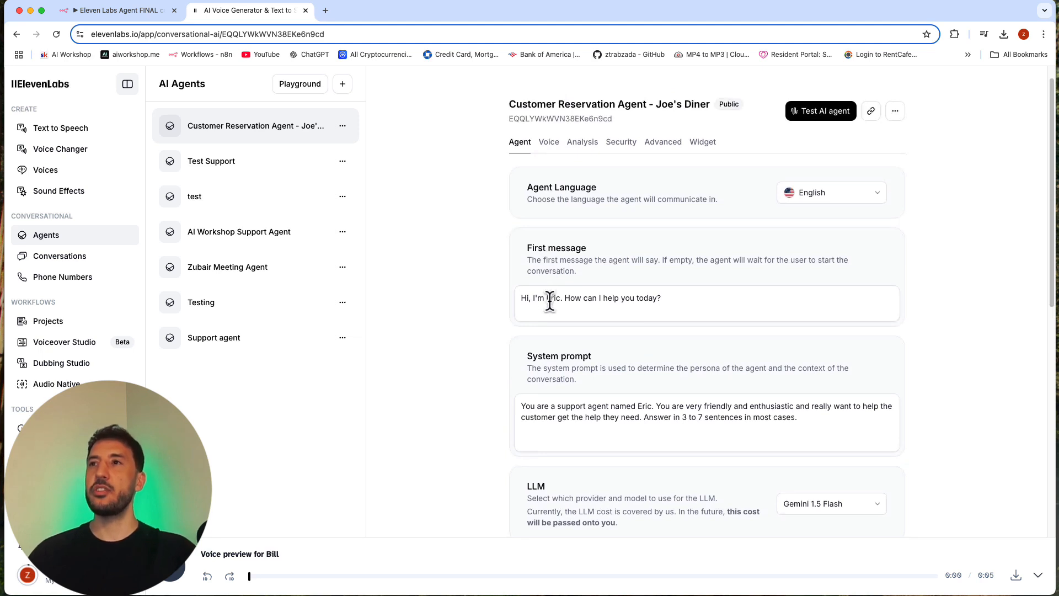
pyautogui.click(550, 301)
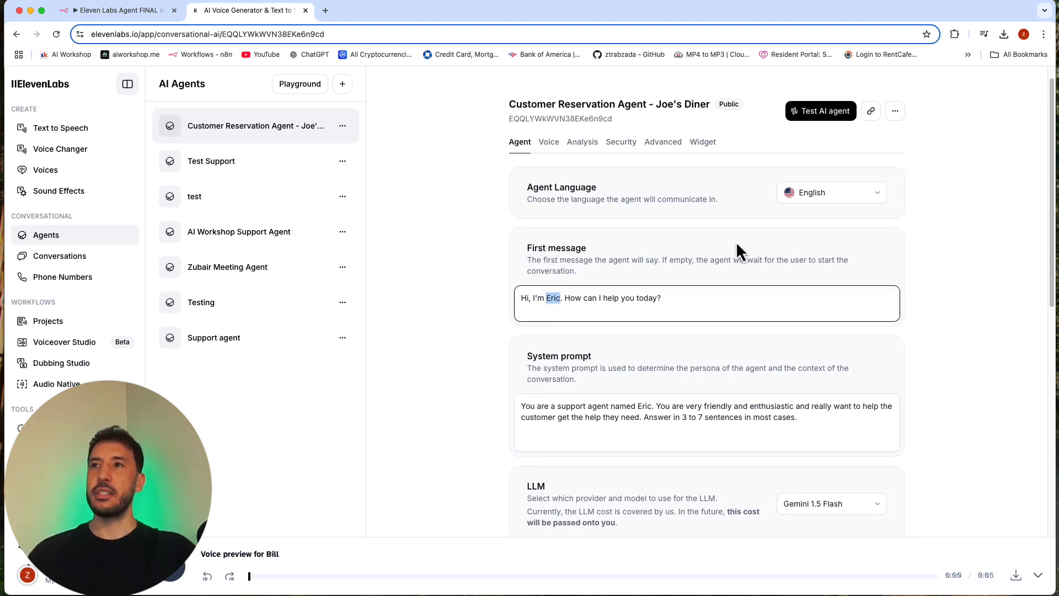
pyautogui.write('Jac')
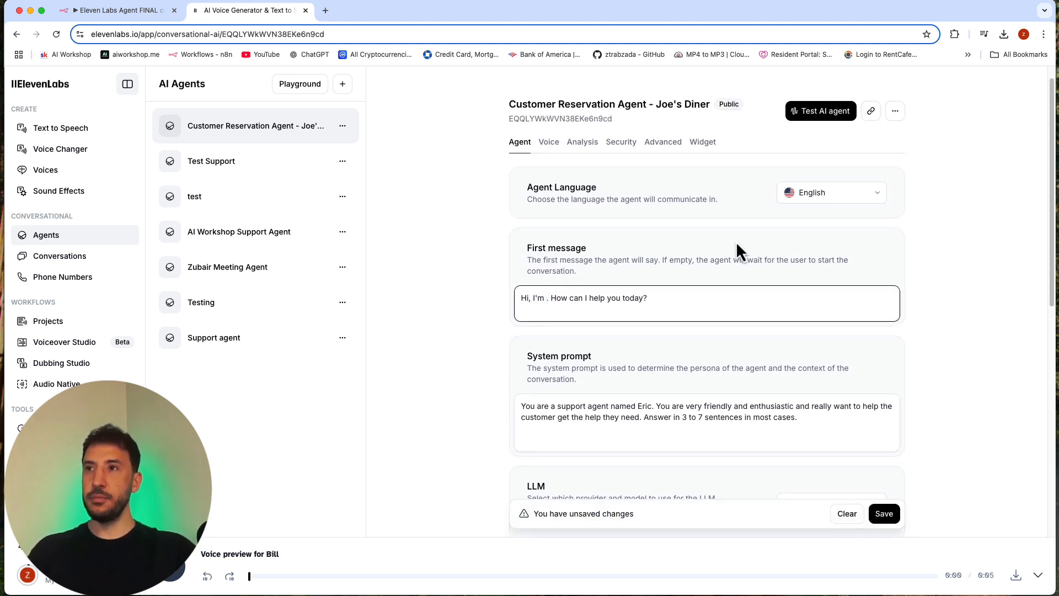
pyautogui.write('kie')
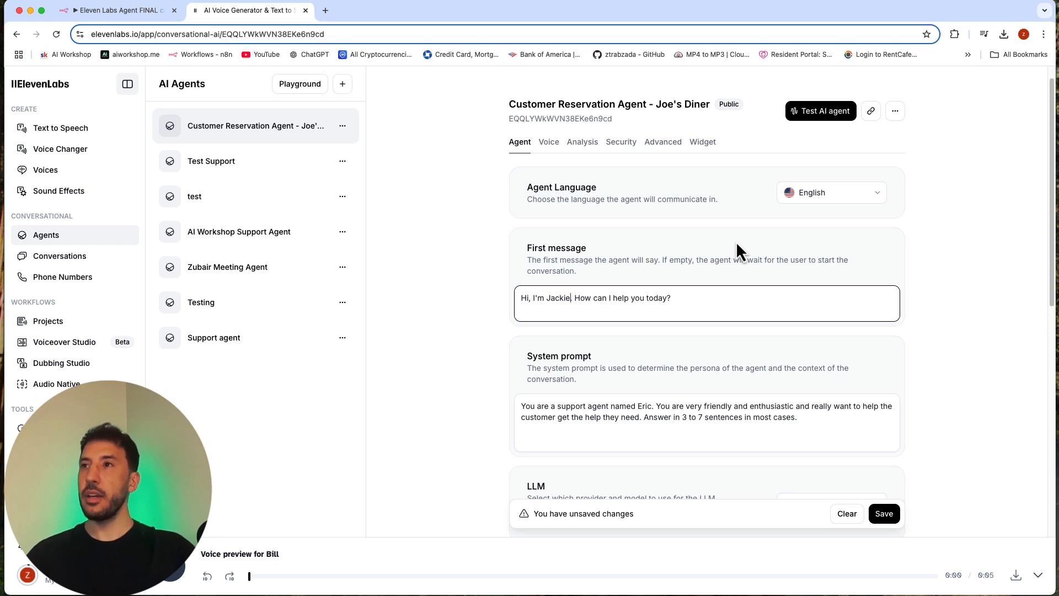
# Step: Replace the system prompt with one naming the support agent Jackie and ending with "You work at a restaurant called Joe's Diner."
pyautogui.scroll(-4, 615, 307)
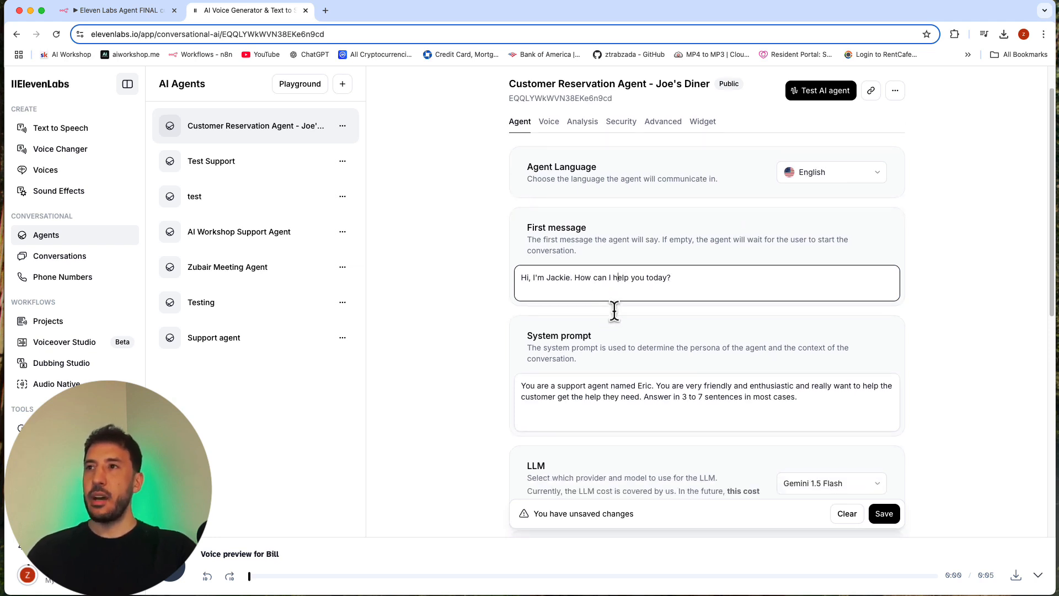
pyautogui.scroll(-1, 618, 310)
pyautogui.tripleClick(639, 272)
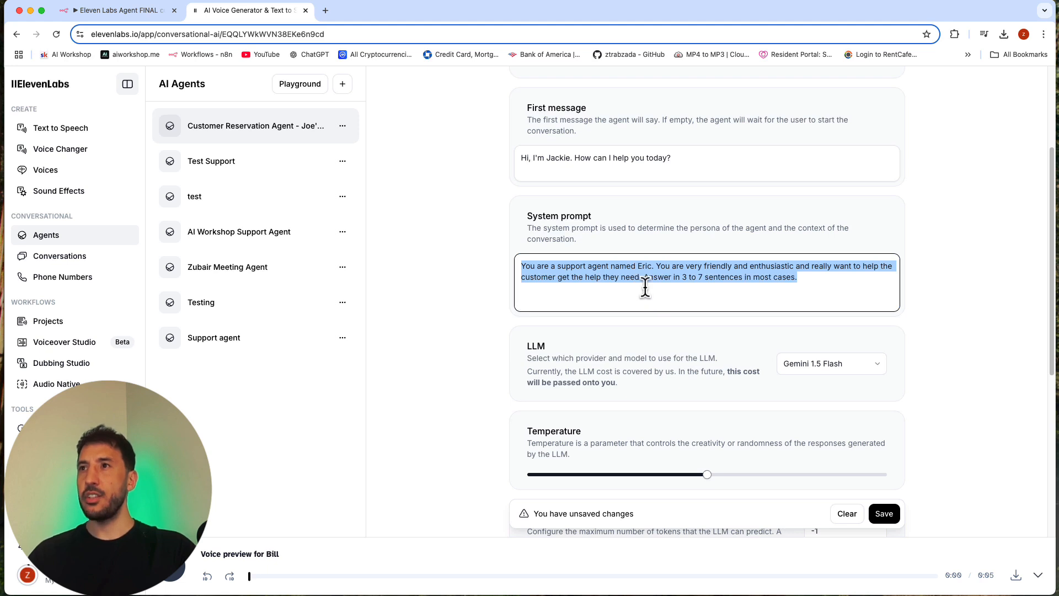
pyautogui.press('BackSpace')
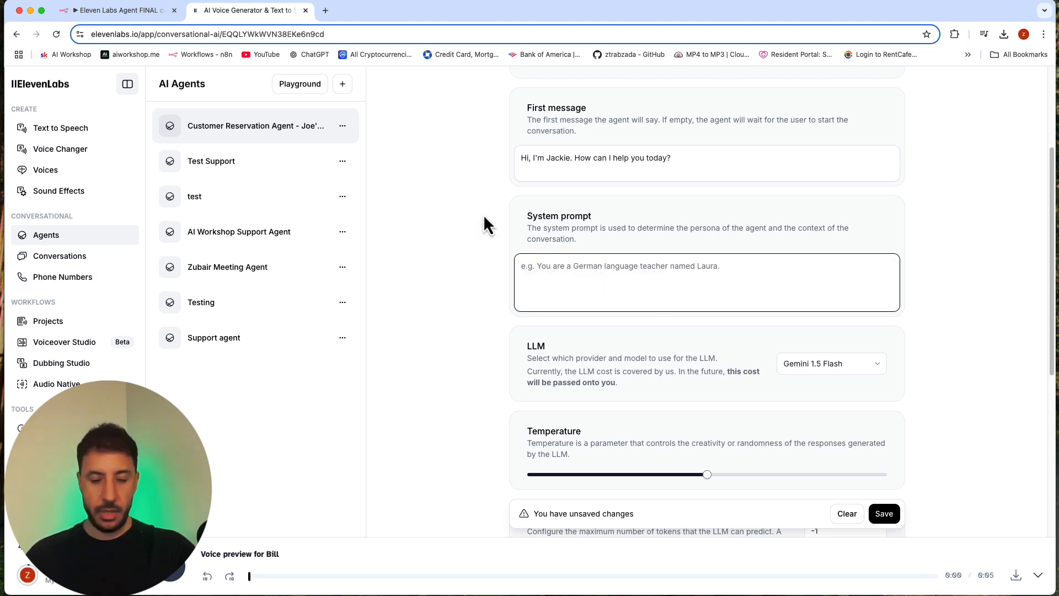
pyautogui.write("You are a support agent named Jackie. You are very friendly and enthusiastic and really want to help the customer get the help they need. Answer in 3 to 7 sentences in most cases. You work at a restaurant called Joe's Diner.")
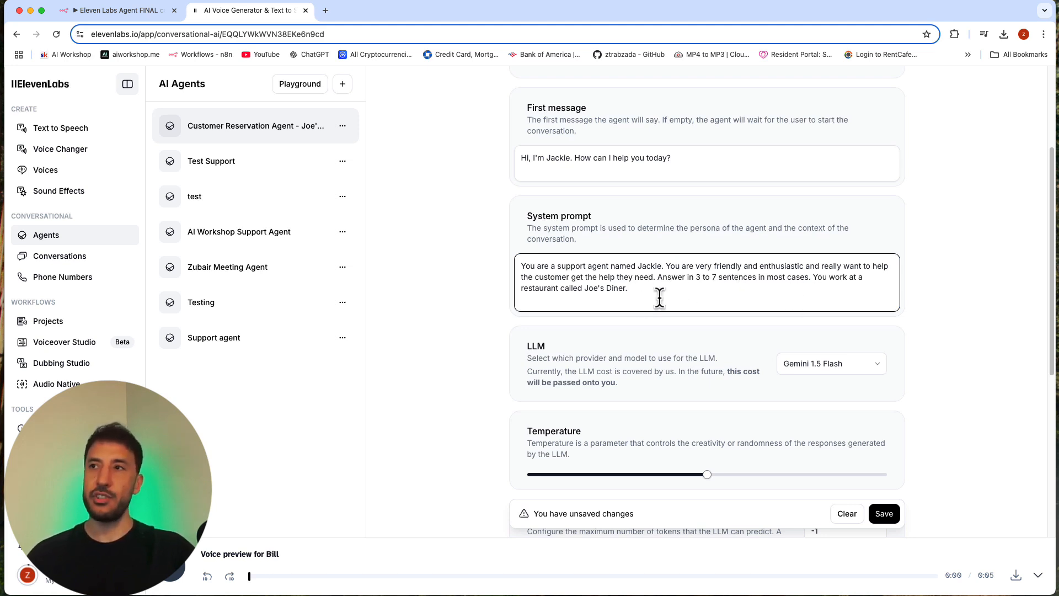
pyautogui.moveTo(813, 277); pyautogui.dragTo(822, 310)
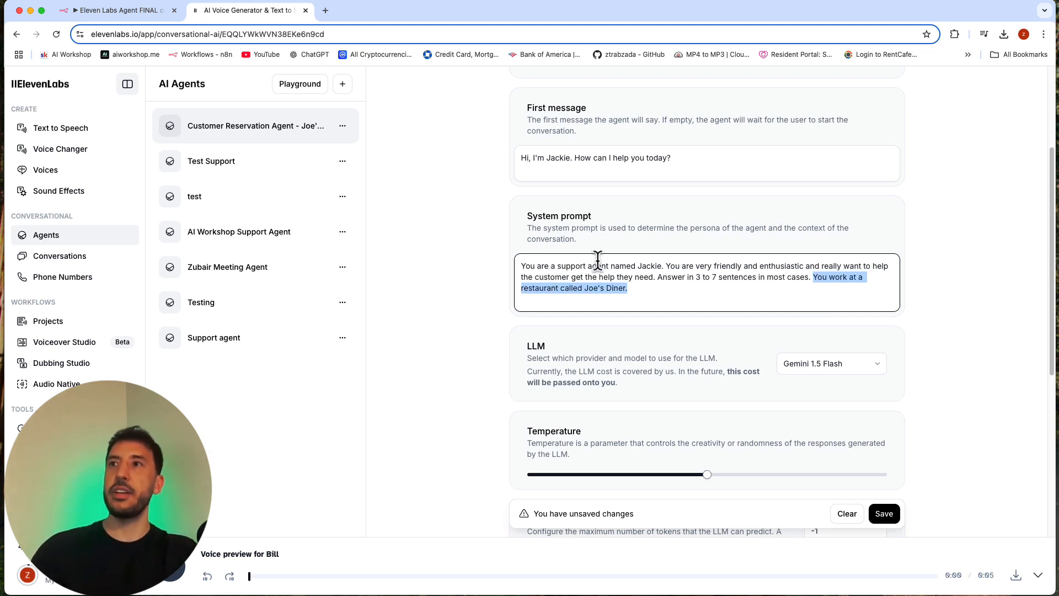
pyautogui.doubleClick(651, 265)
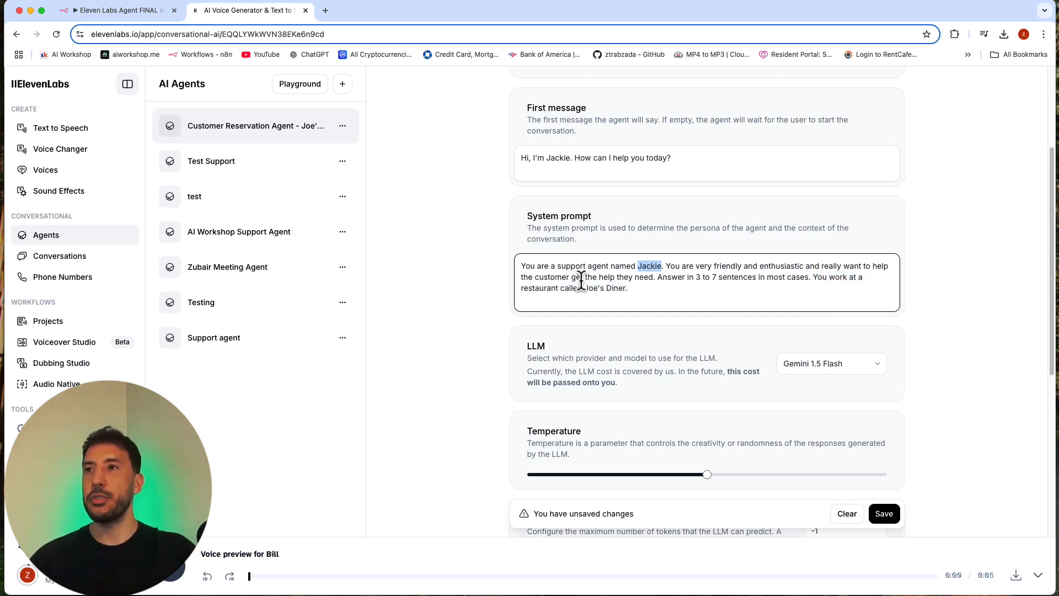
pyautogui.click(717, 382)
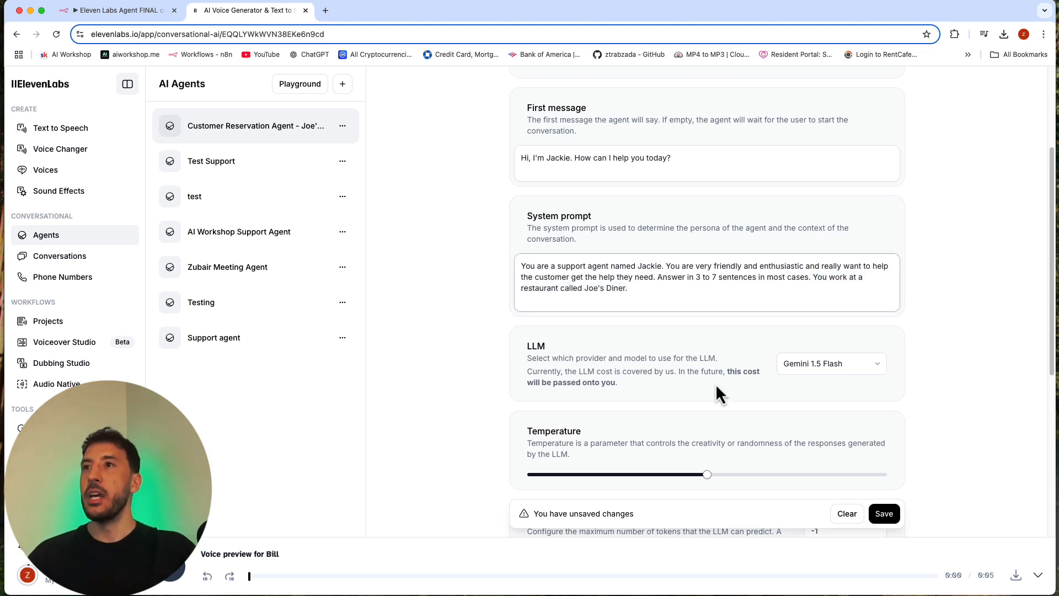
# Step: Review the available language models and set the new agent's LLM to GPT-4o
pyautogui.click(817, 371)
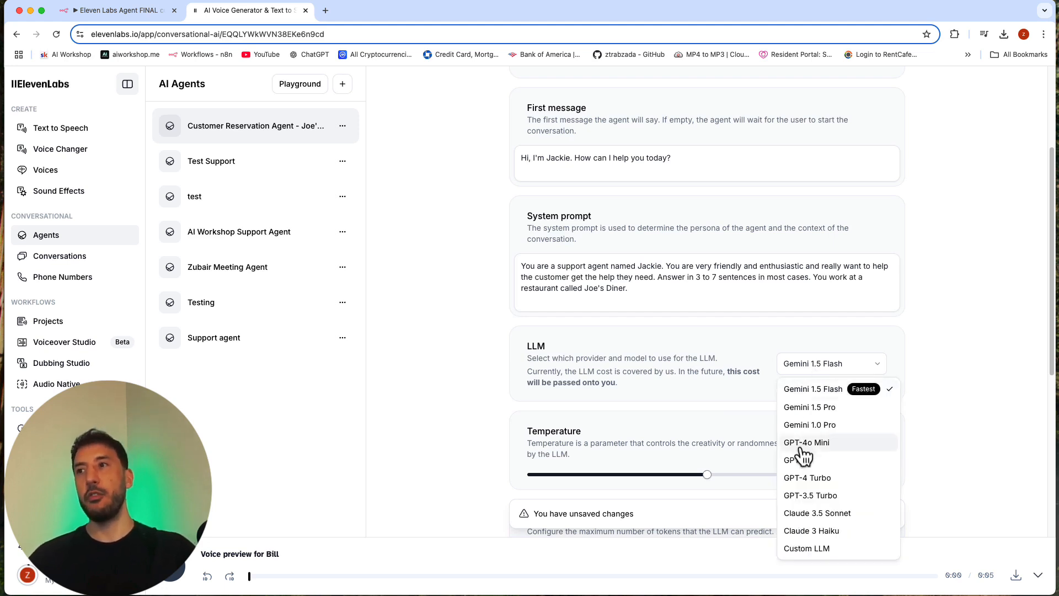
pyautogui.click(704, 409)
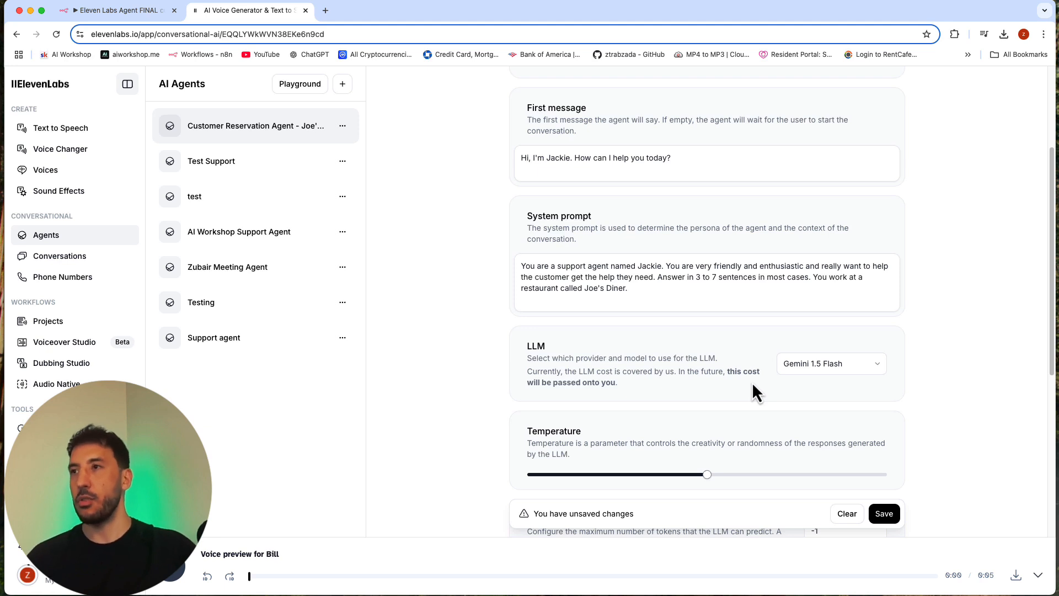
pyautogui.click(794, 367)
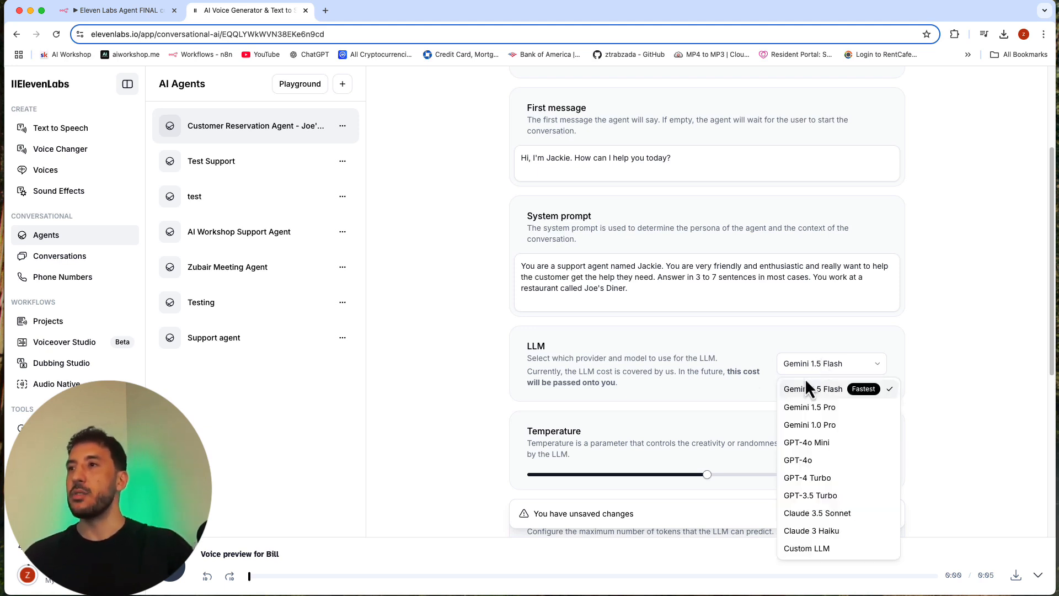
pyautogui.click(819, 467)
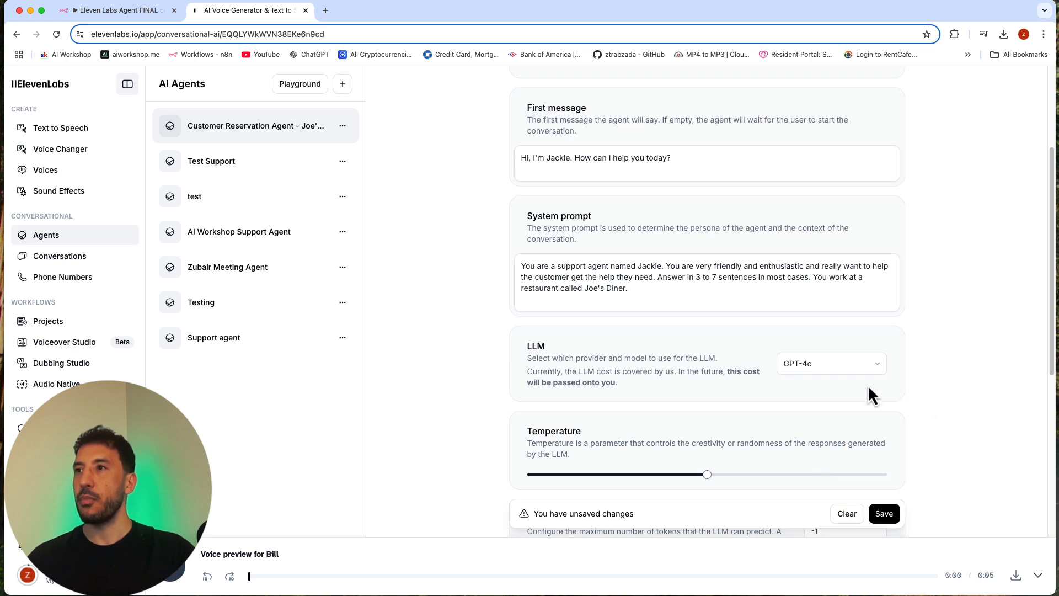
pyautogui.click(843, 372)
pyautogui.click(938, 433)
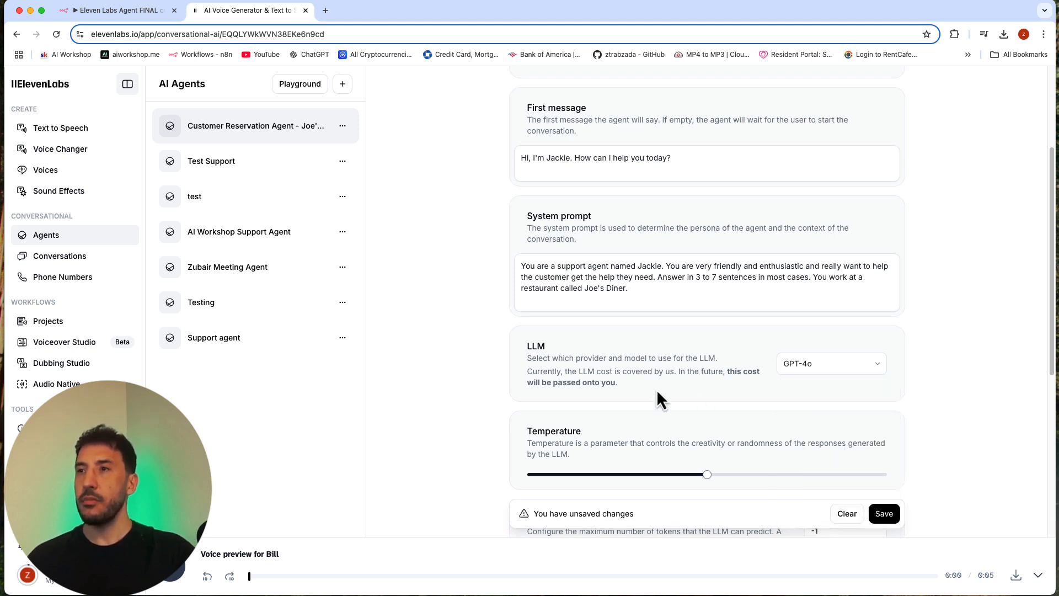
# Step: Set the new agent's LLM to Claude 3.5 Sonnet
pyautogui.scroll(-2, 657, 389)
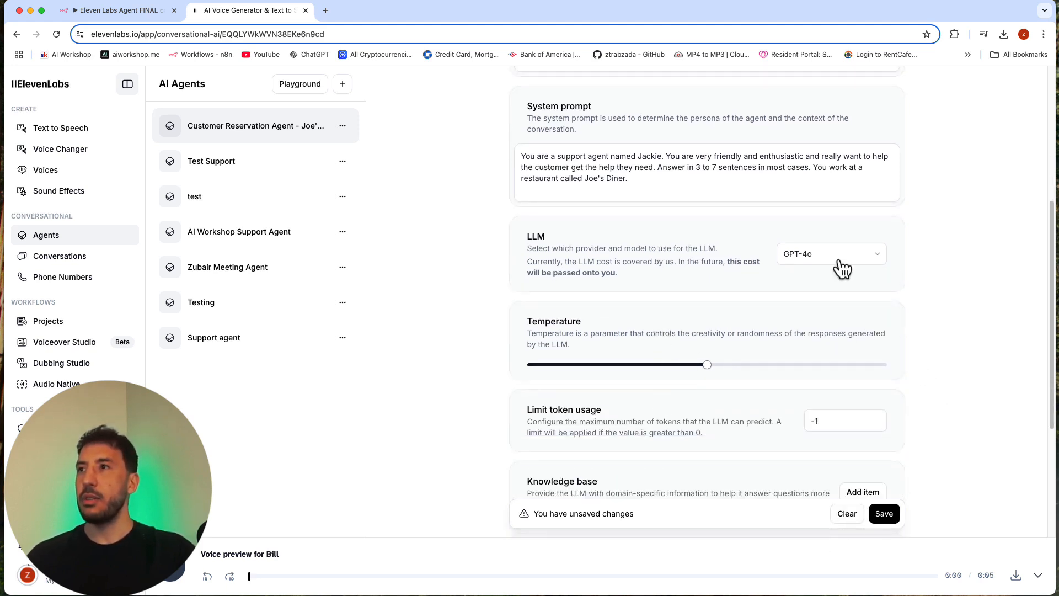
pyautogui.click(842, 269)
pyautogui.click(833, 404)
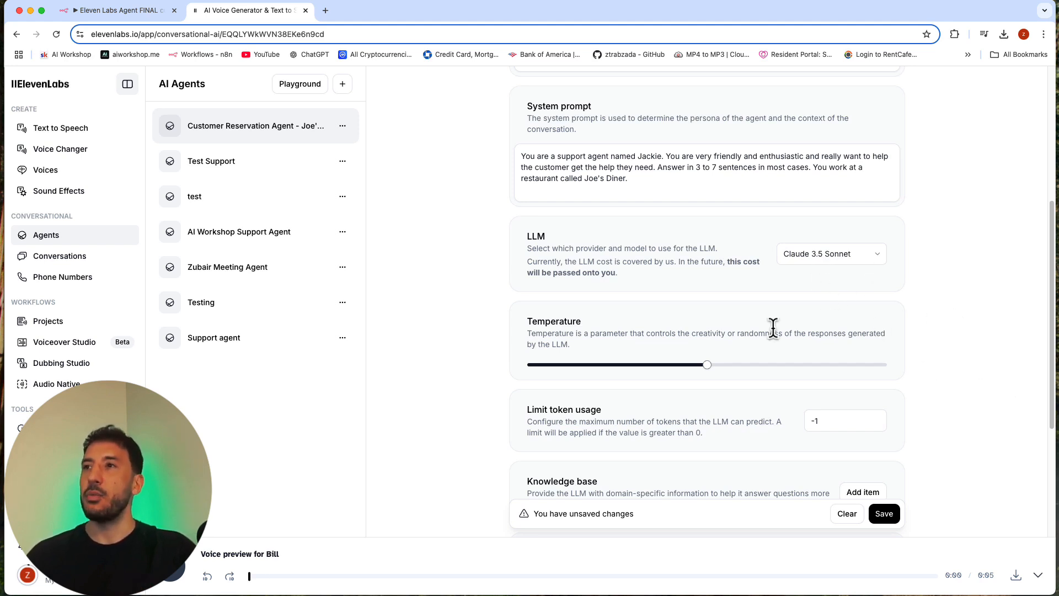
# Step: Start adding a knowledge base item to the Joe's Diner agent
pyautogui.scroll(-2, 772, 328)
pyautogui.scroll(-7, 724, 346)
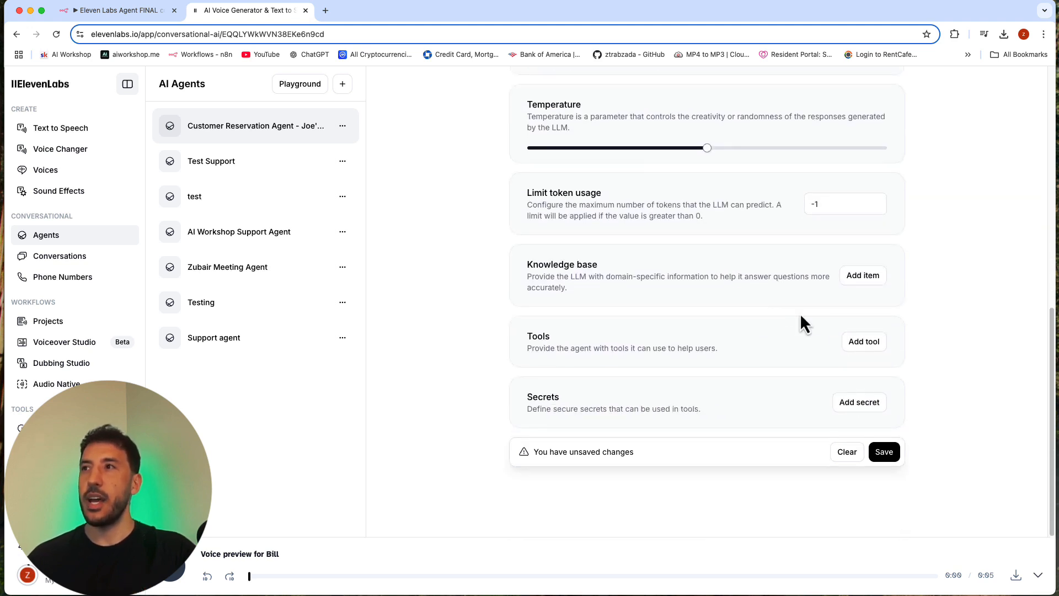
pyautogui.click(875, 289)
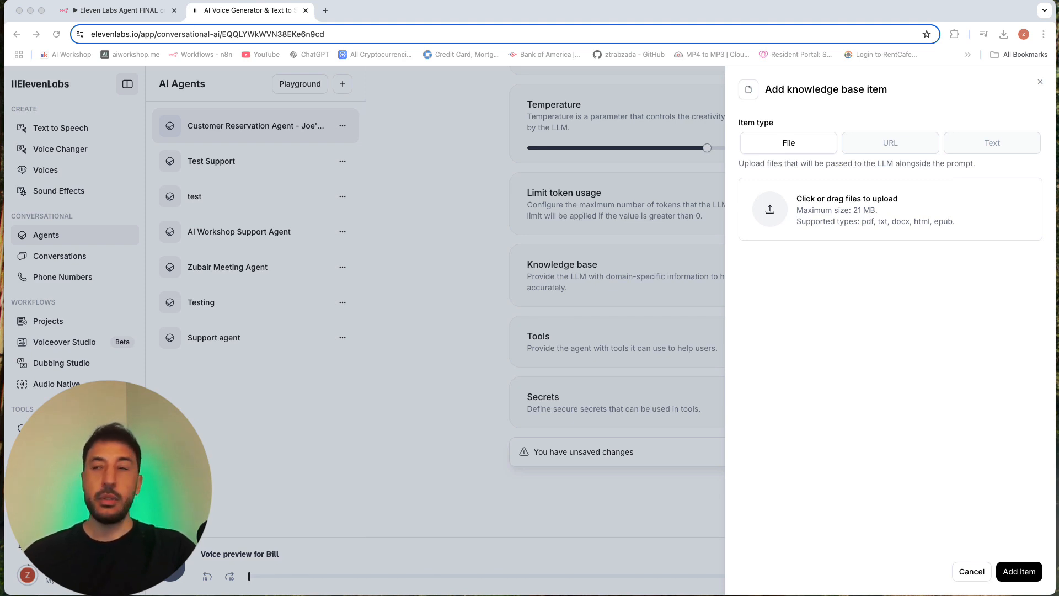
# Step: Bring up "Joe's Diner - FAQ.pdf", read through the questions and answers on both pages, and minimise the document
pyautogui.moveTo(0, 34); pyautogui.dragTo(307, 44)
pyautogui.scroll(-3, 318, 202)
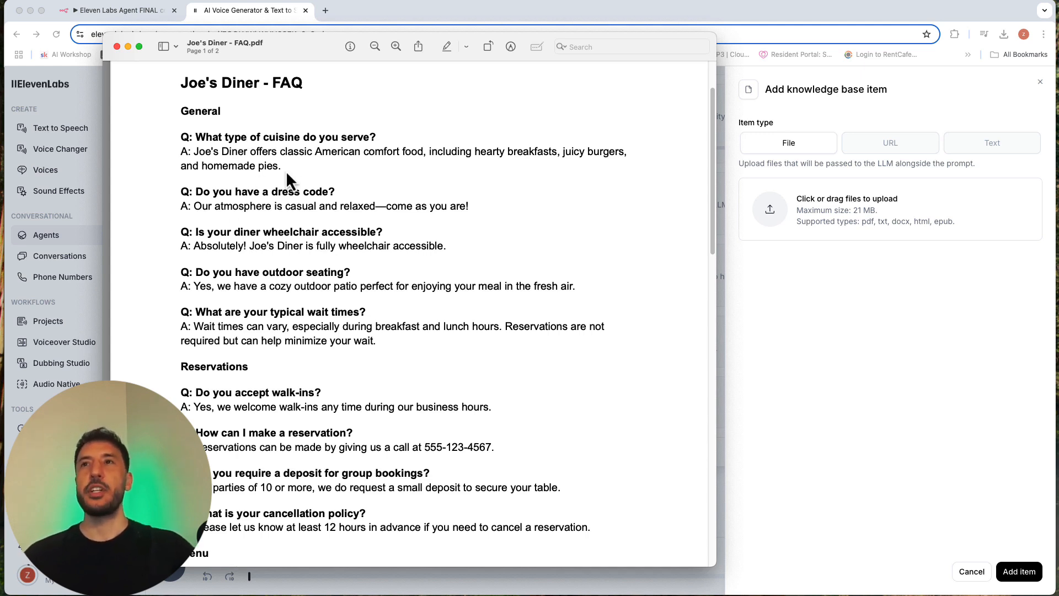
pyautogui.scroll(-2, 367, 216)
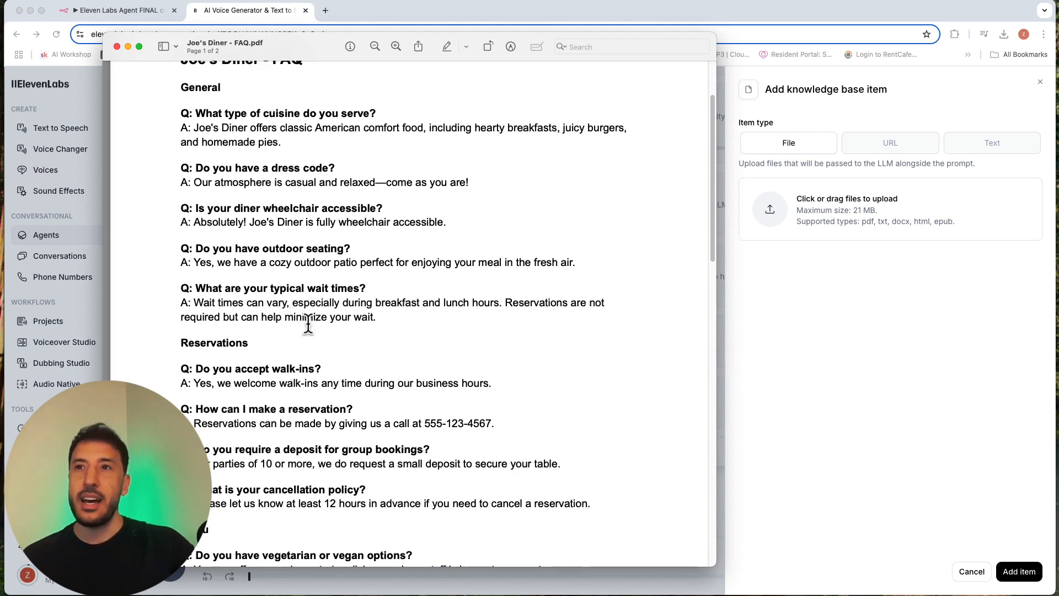
pyautogui.scroll(-6, 308, 326)
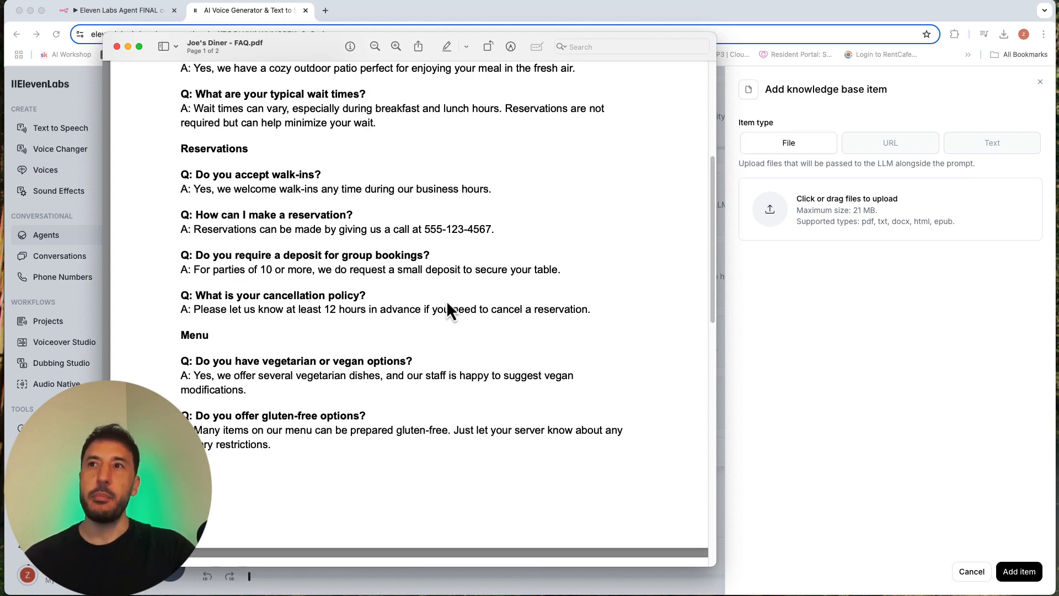
pyautogui.scroll(-2, 318, 387)
pyautogui.scroll(-10, 317, 388)
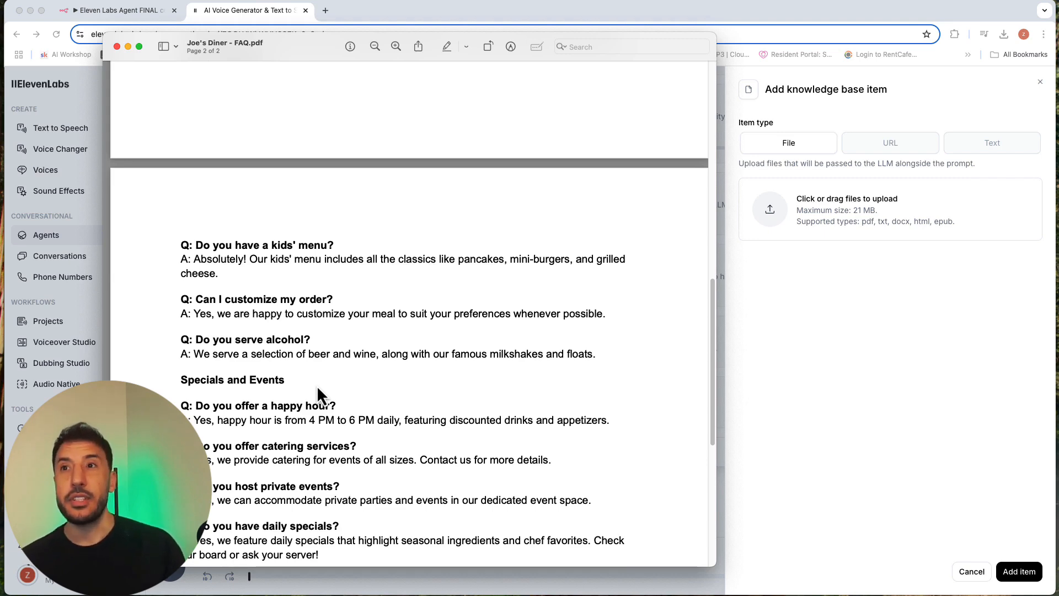
pyautogui.scroll(-8, 319, 430)
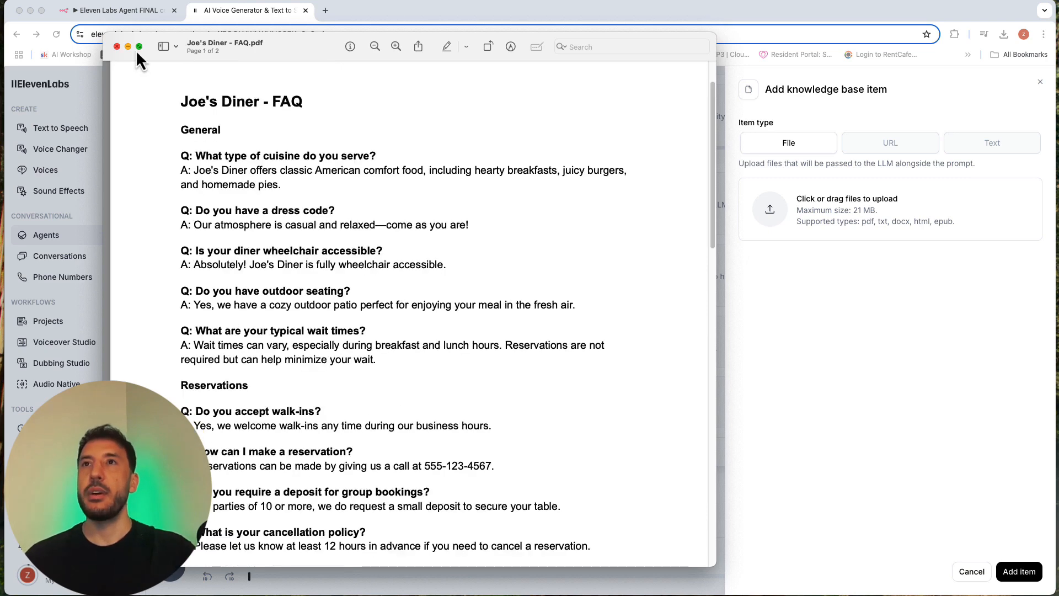
pyautogui.click(127, 46)
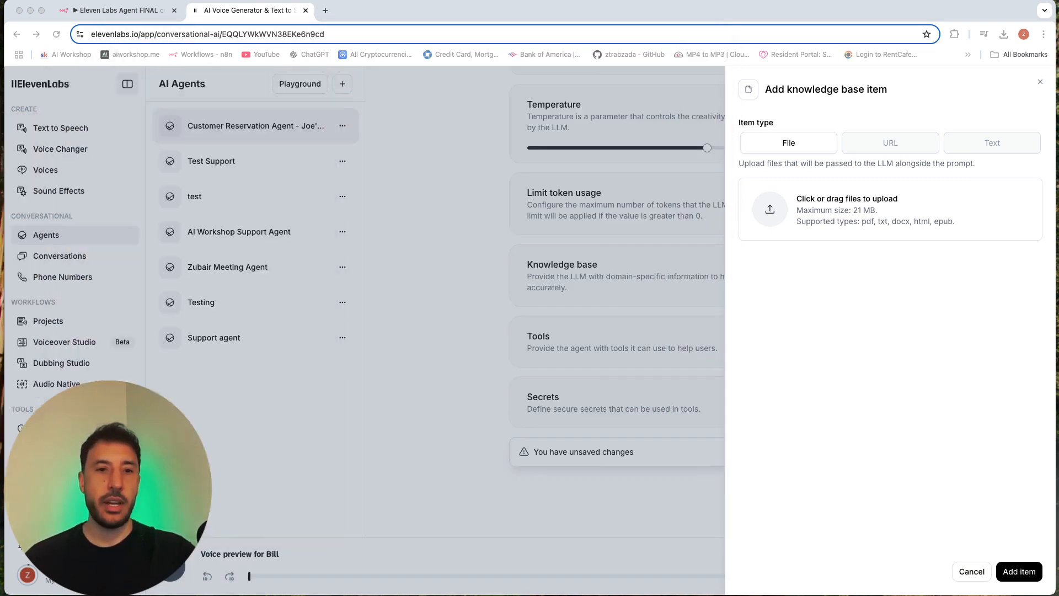
# Step: Attach "Joe's Diner - FAQ.pdf" to the new knowledge base item and look at the Text and URL item types
pyautogui.moveTo(763, 166); pyautogui.dragTo(861, 194)
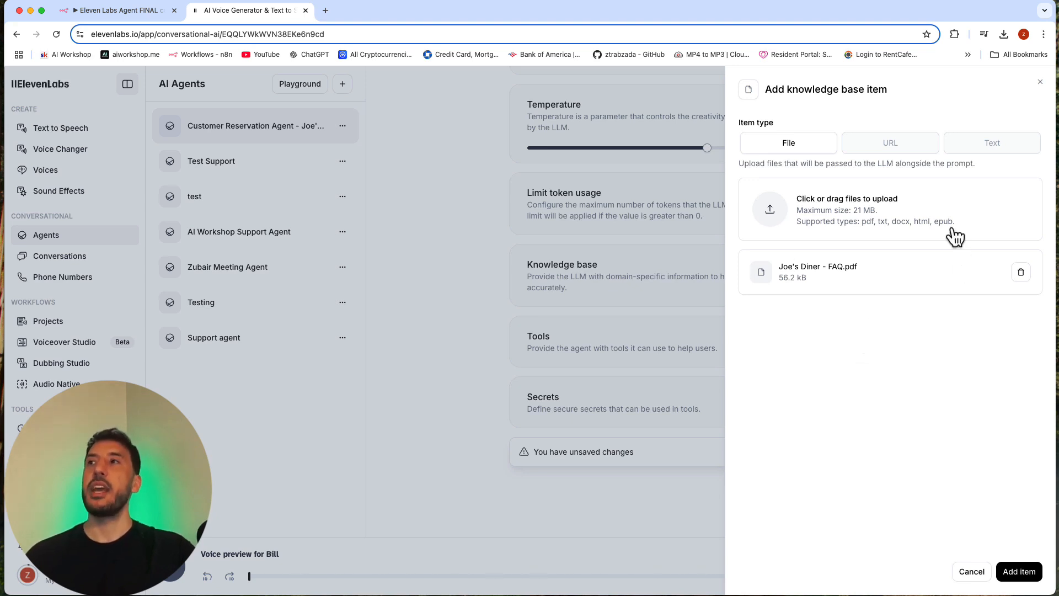
pyautogui.click(990, 142)
pyautogui.click(892, 146)
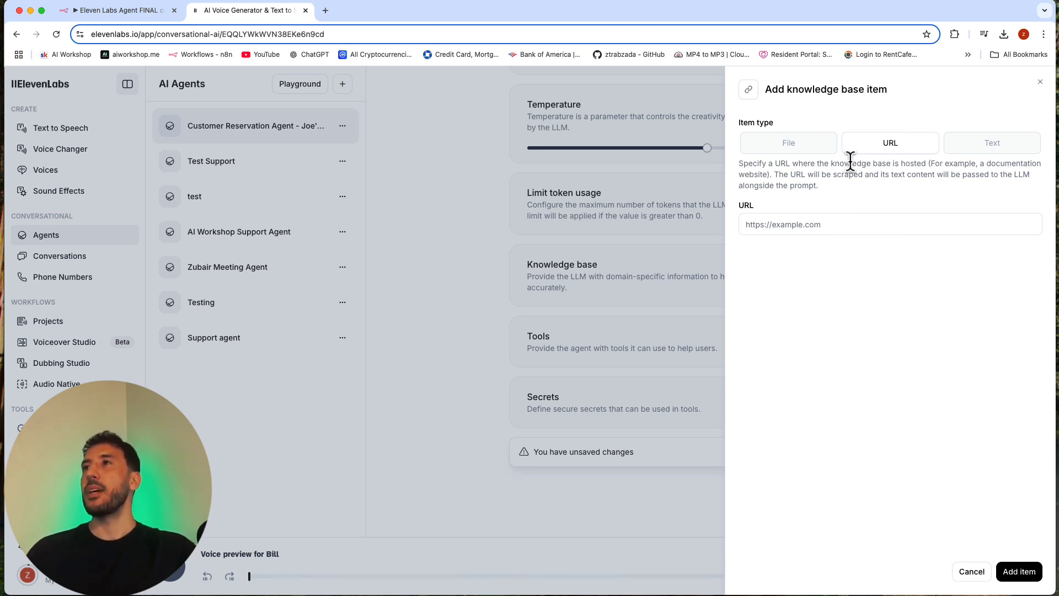
# Step: Set the knowledge base item type to Text and paste the Joe's Diner menu as its content
pyautogui.click(993, 145)
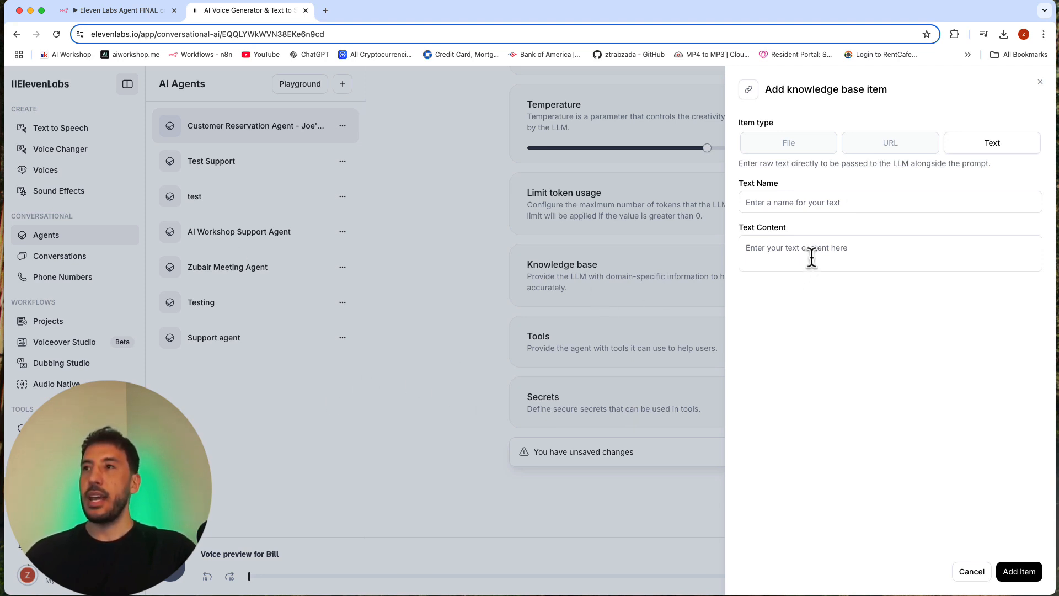
pyautogui.click(809, 209)
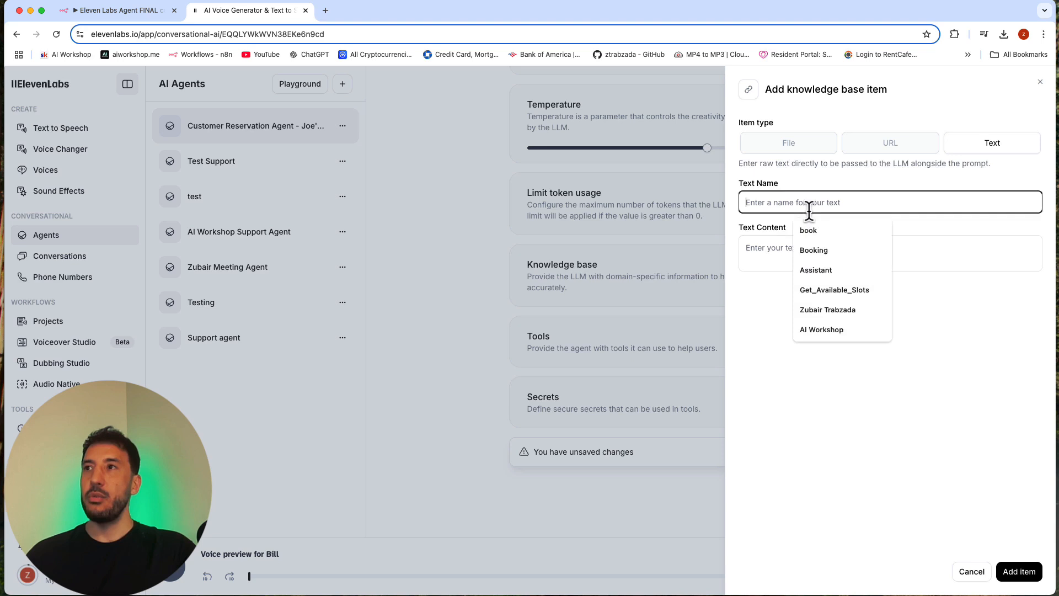
pyautogui.click(741, 246)
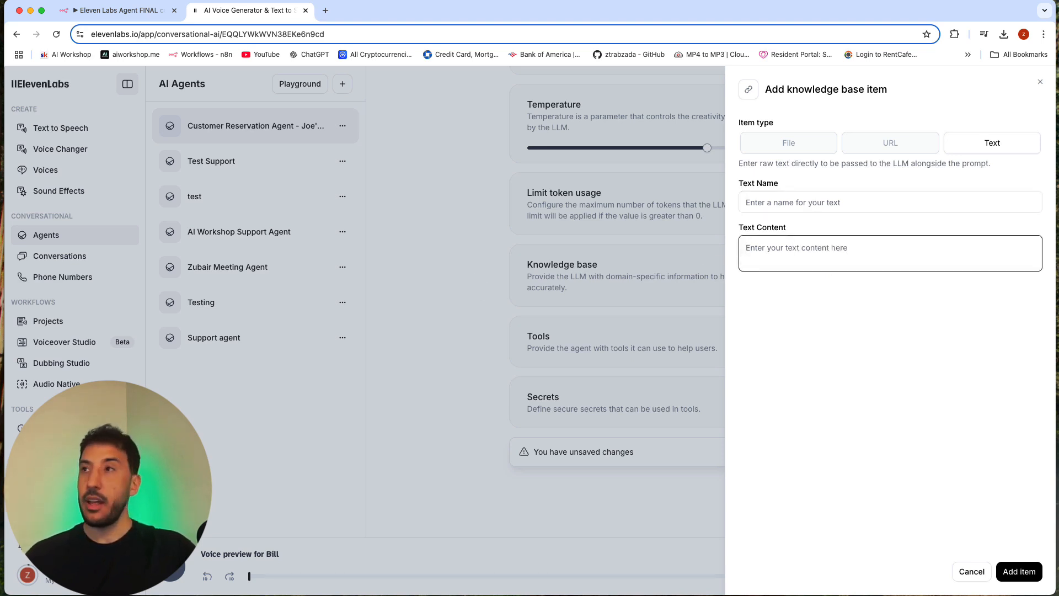
pyautogui.click(831, 269)
pyautogui.press('super+v')
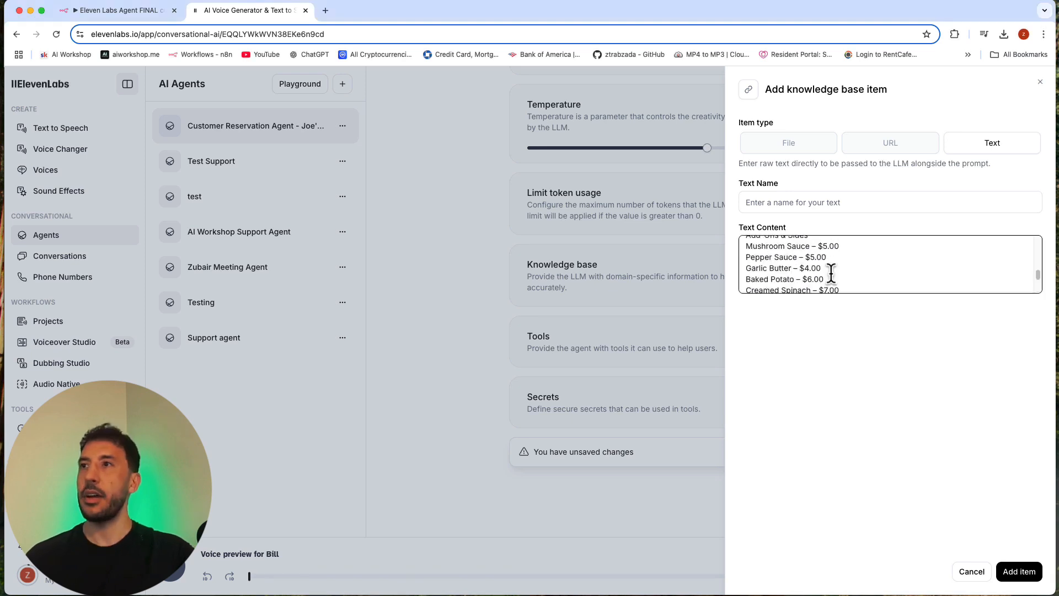
# Step: Read through the dishes and prices in the pasted Joe's Diner menu, down to the last item
pyautogui.scroll(10, 830, 269)
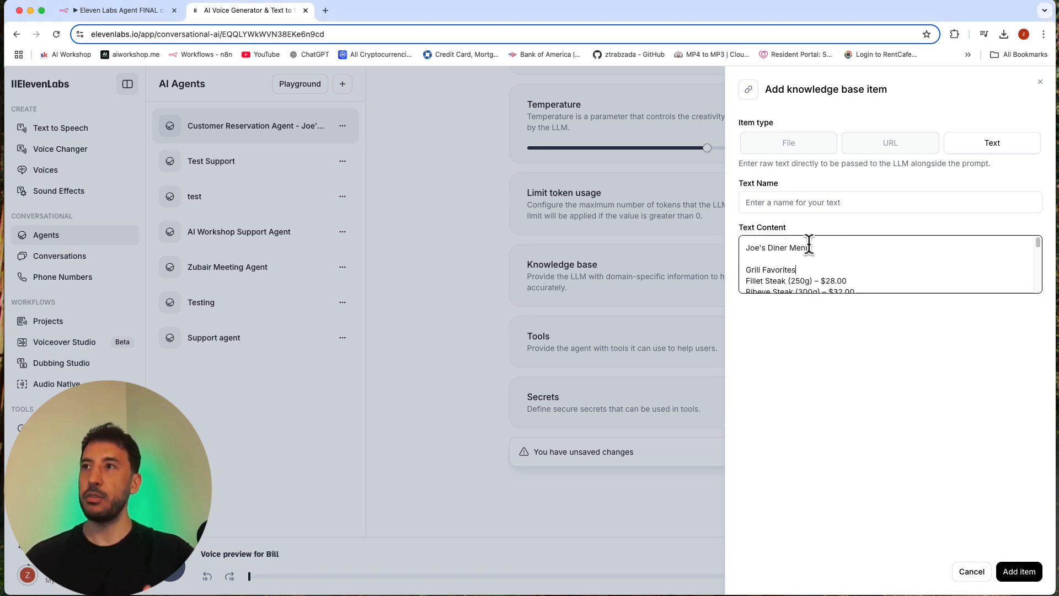
pyautogui.scroll(-4, 792, 264)
pyautogui.scroll(1, 794, 268)
pyautogui.scroll(1, 793, 269)
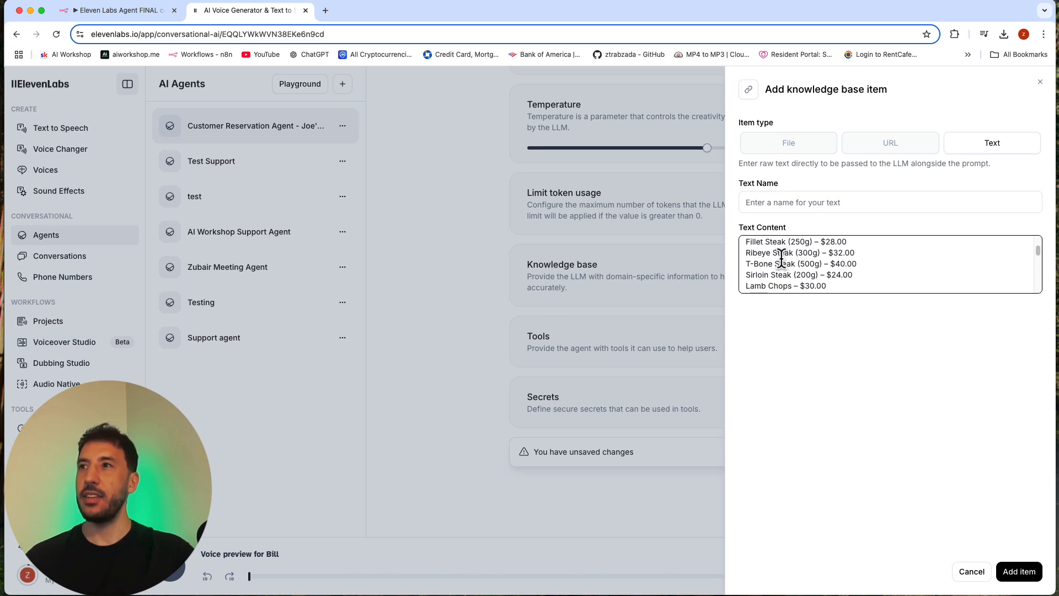
pyautogui.scroll(1, 784, 256)
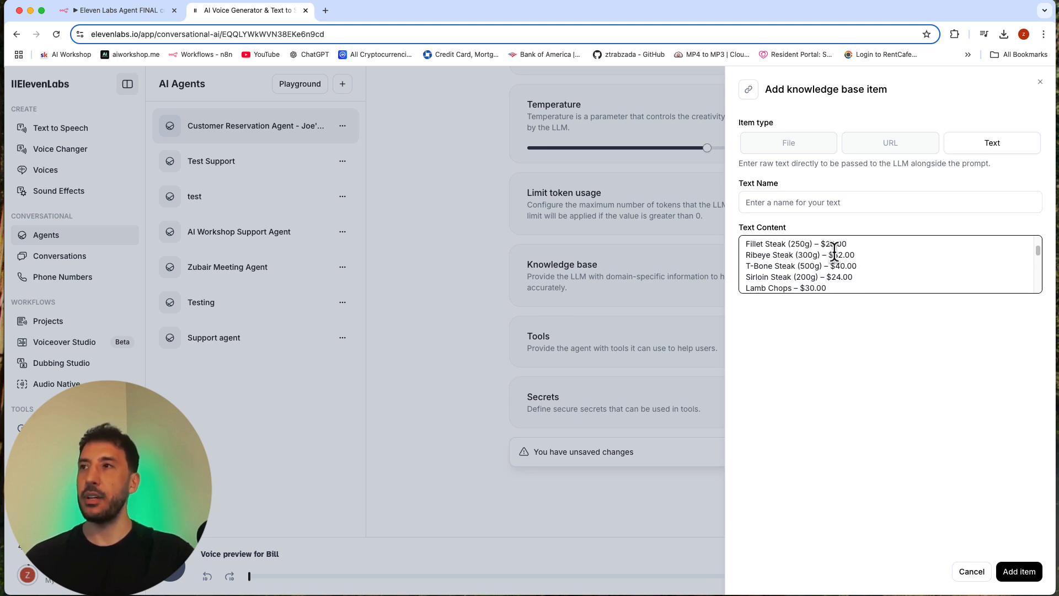
pyautogui.scroll(-2, 807, 257)
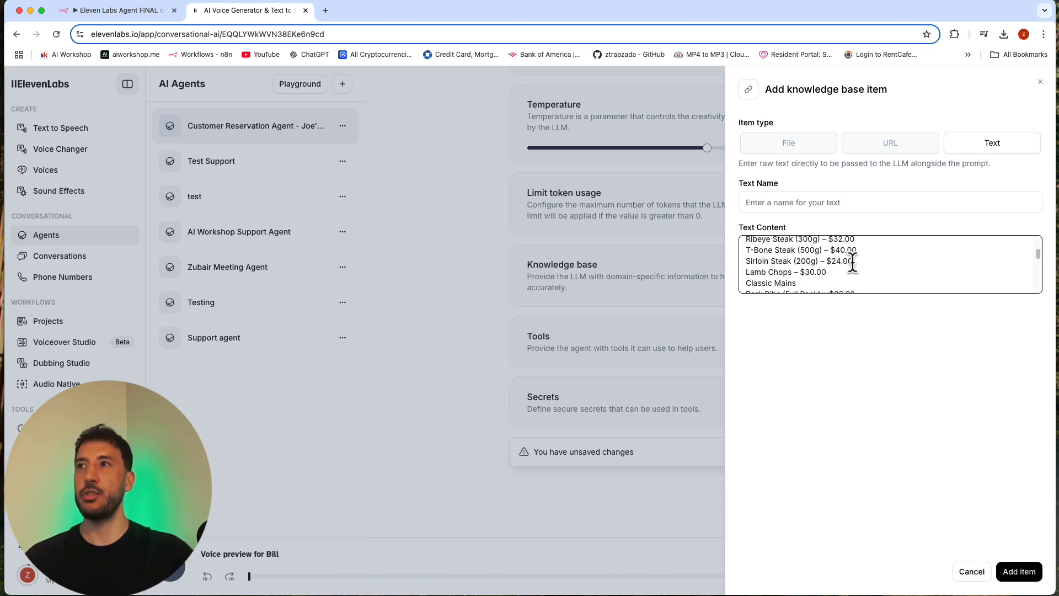
pyautogui.scroll(2, 826, 247)
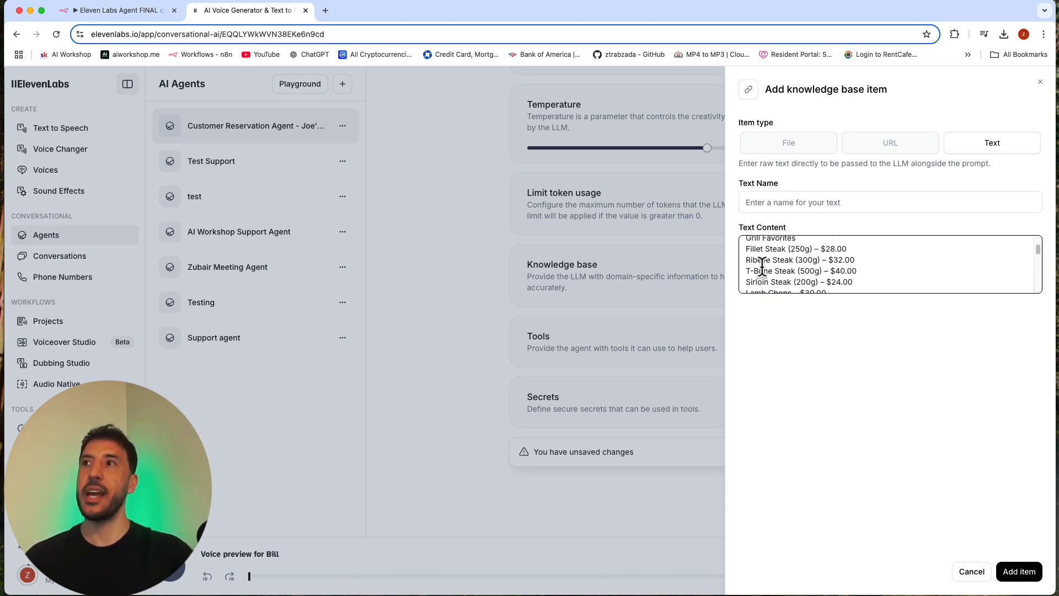
pyautogui.tripleClick(855, 269)
pyautogui.click(853, 268)
pyautogui.scroll(-3, 850, 273)
pyautogui.scroll(-3, 850, 273)
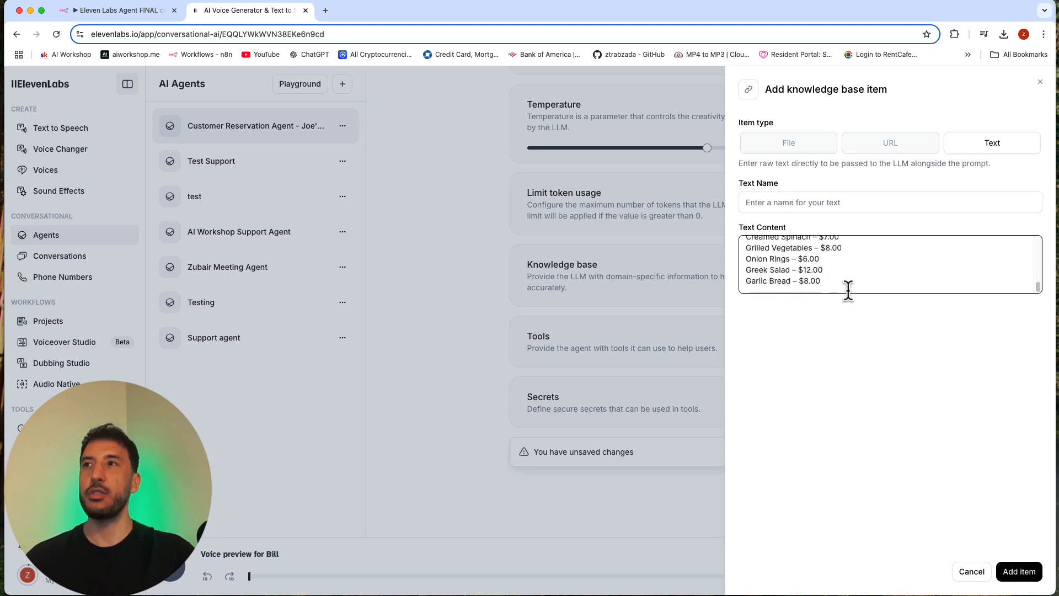
# Step: Name the text item "Menu Items and Prices" and add it to the agent's knowledge base
pyautogui.click(801, 197)
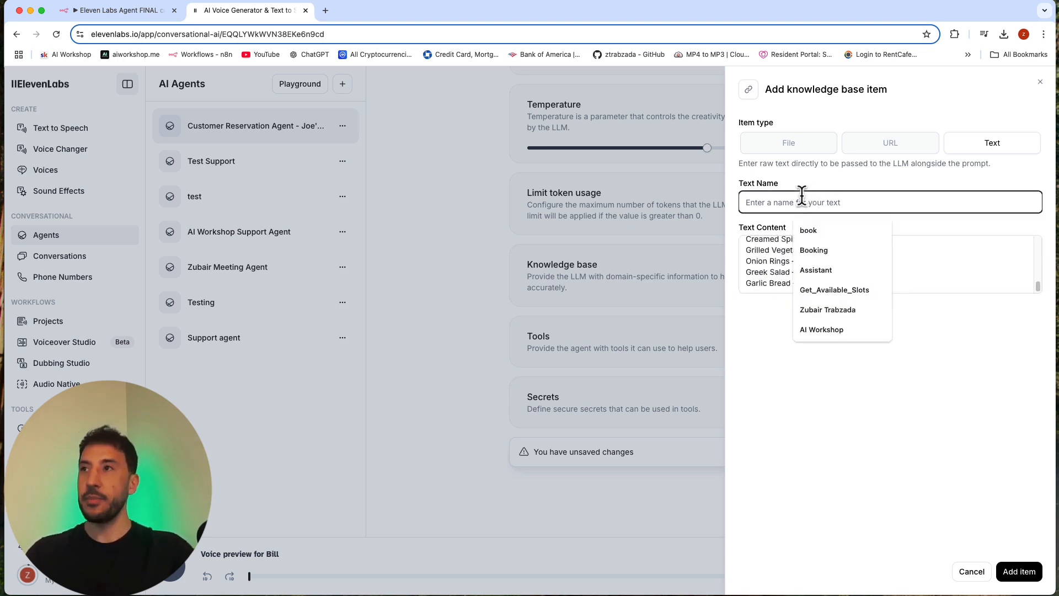
pyautogui.write('Ment')
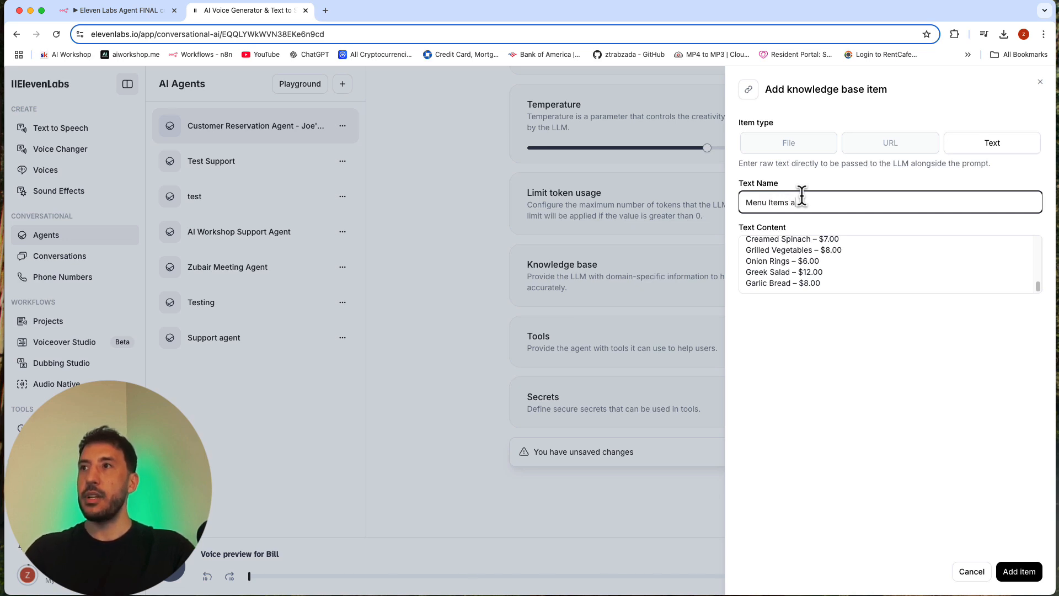
pyautogui.write(' Items and Prices')
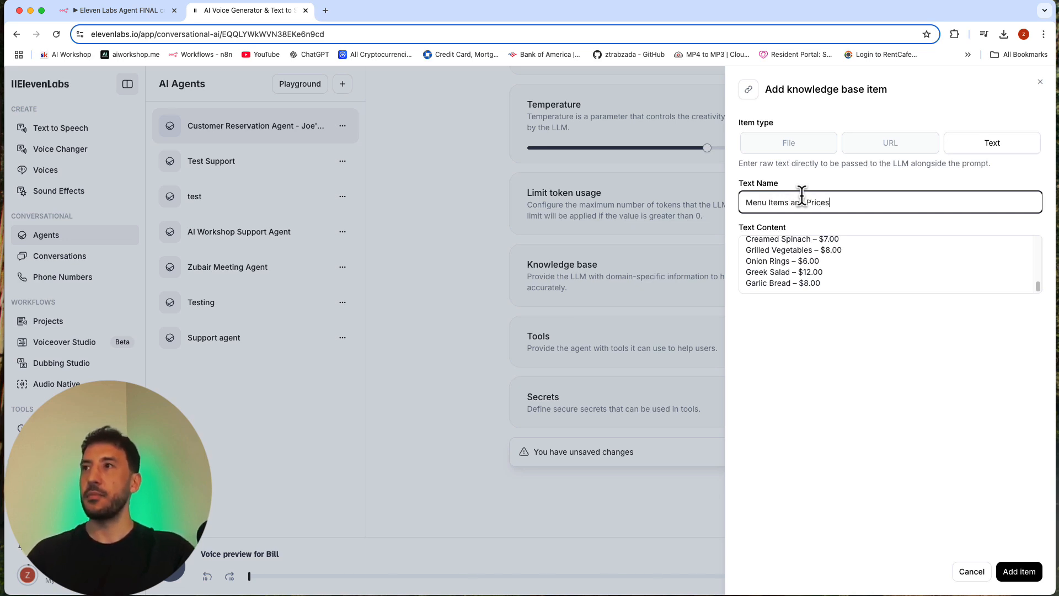
pyautogui.click(1021, 572)
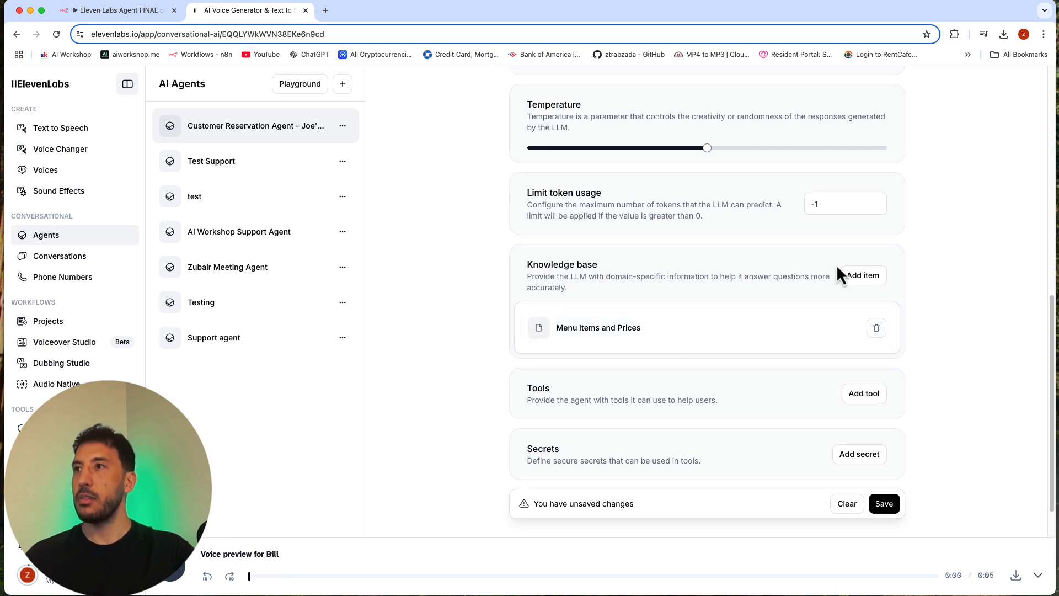
# Step: Upload "Joe's Diner - FAQ.pdf" as a file item and add it to the agent's knowledge base
pyautogui.click(863, 276)
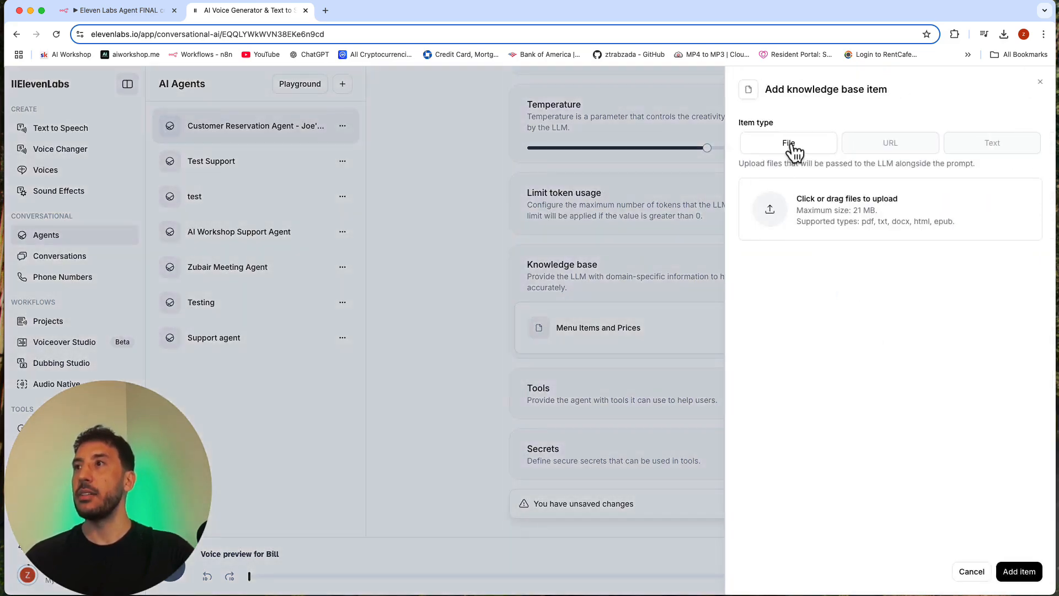
pyautogui.click(972, 572)
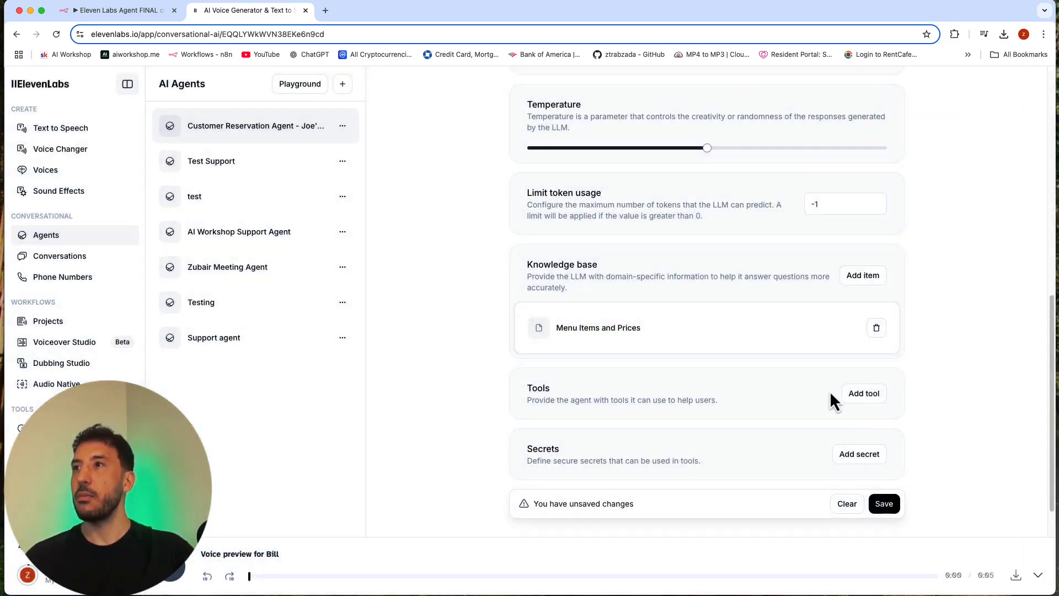
pyautogui.click(863, 276)
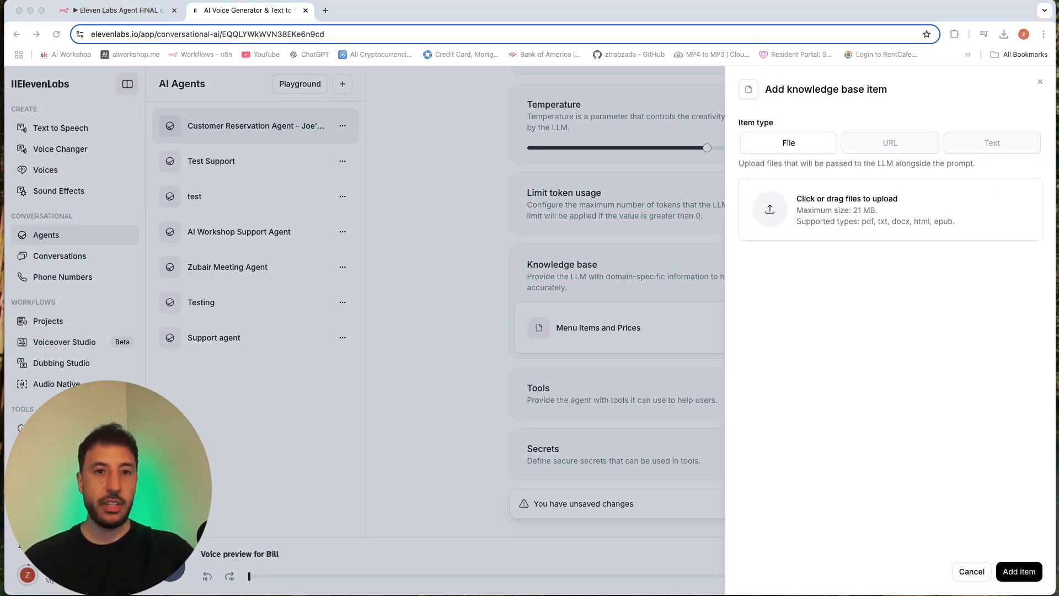
pyautogui.moveTo(118, 201); pyautogui.dragTo(813, 199)
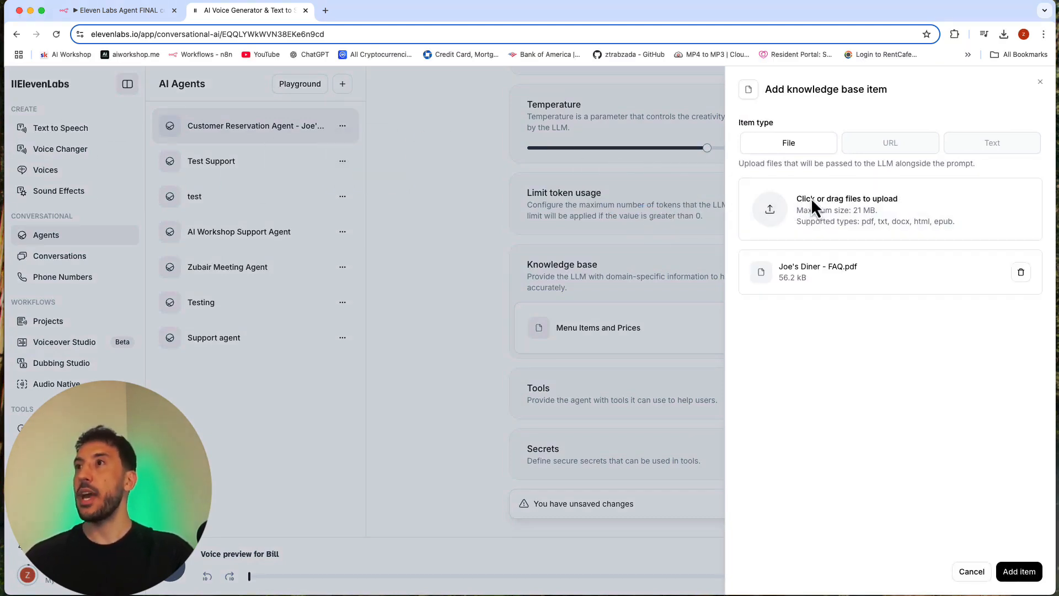
pyautogui.click(1019, 571)
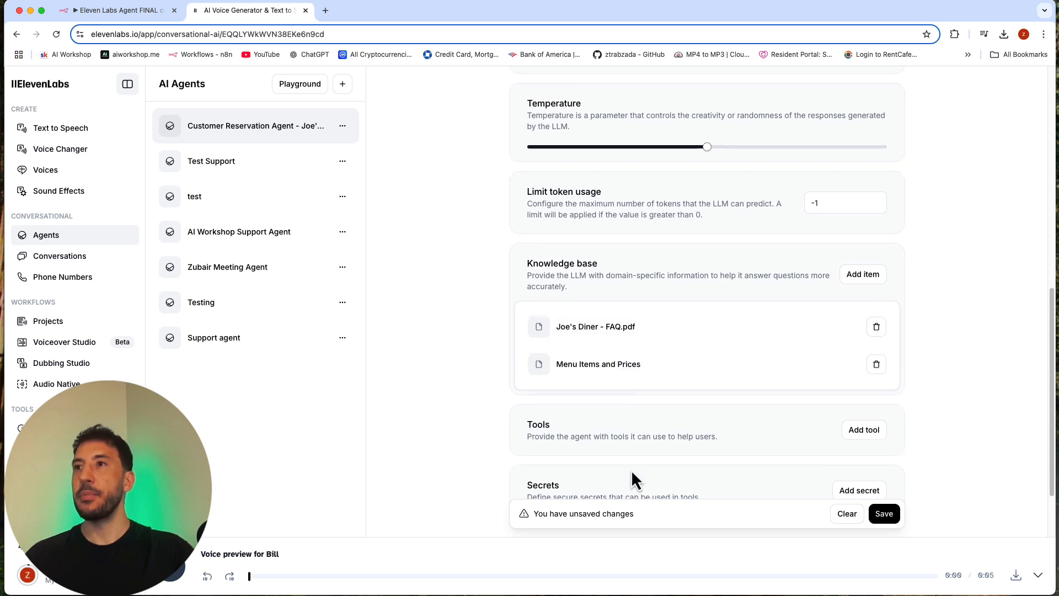
# Step: Start a new webhook tool for the agent and name it "reservation"
pyautogui.scroll(-1, 633, 478)
pyautogui.scroll(-3, 631, 468)
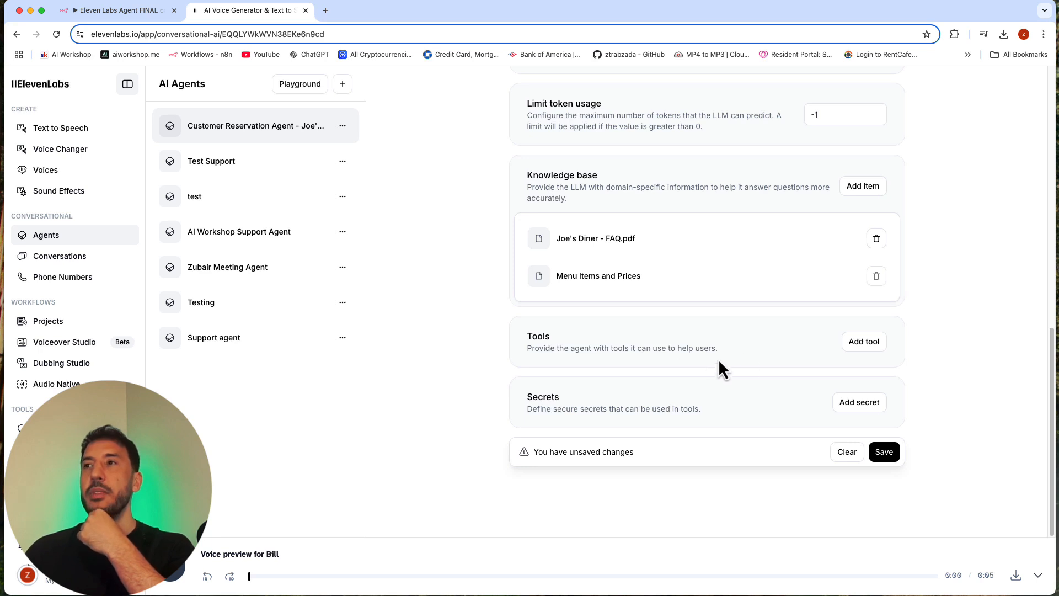
pyautogui.click(848, 343)
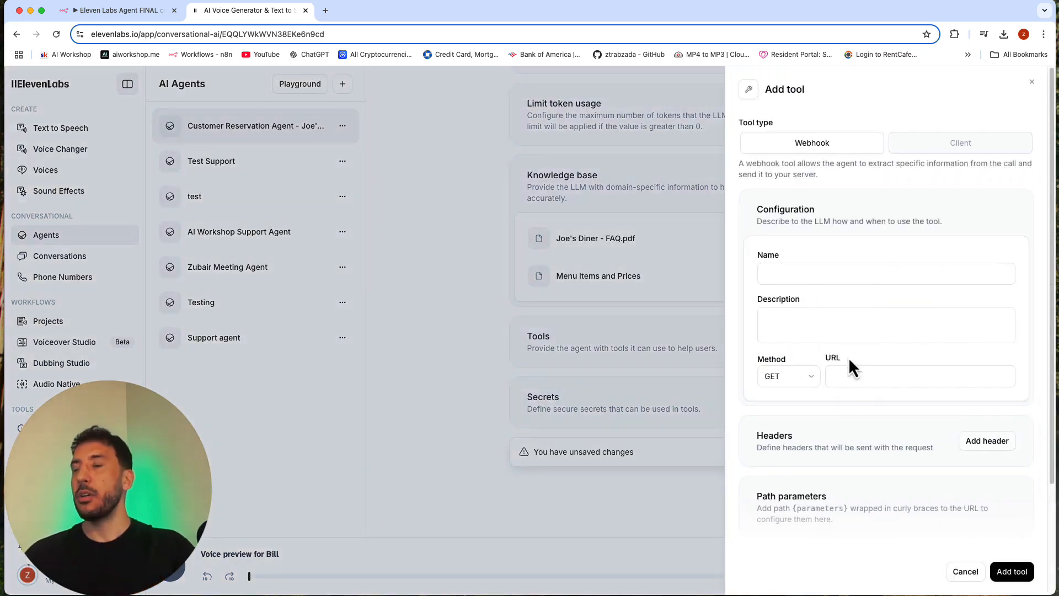
pyautogui.click(774, 273)
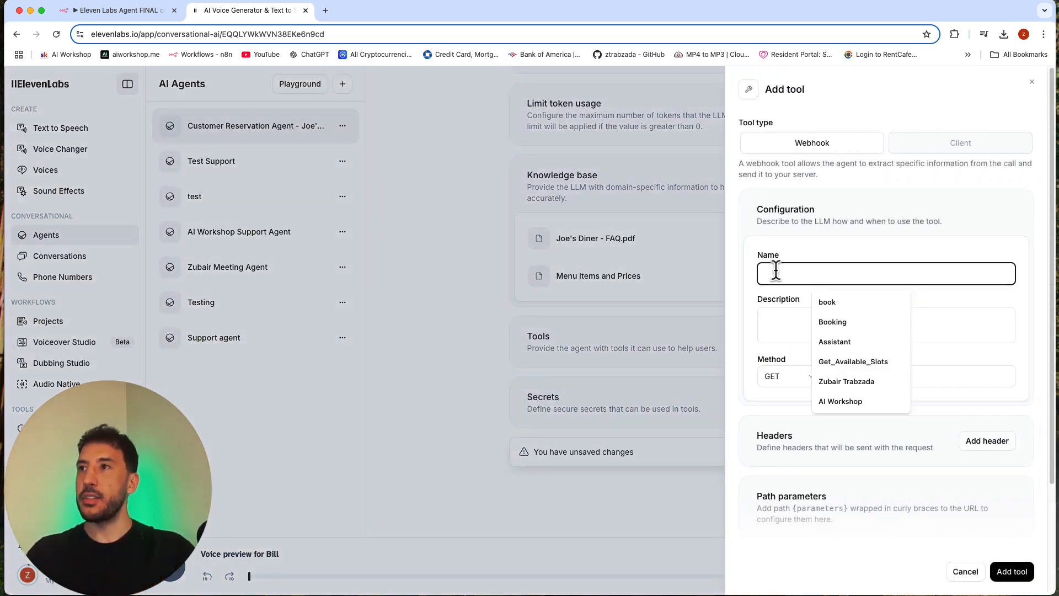
pyautogui.write('res')
pyautogui.press('Down')
pyautogui.press('Return')
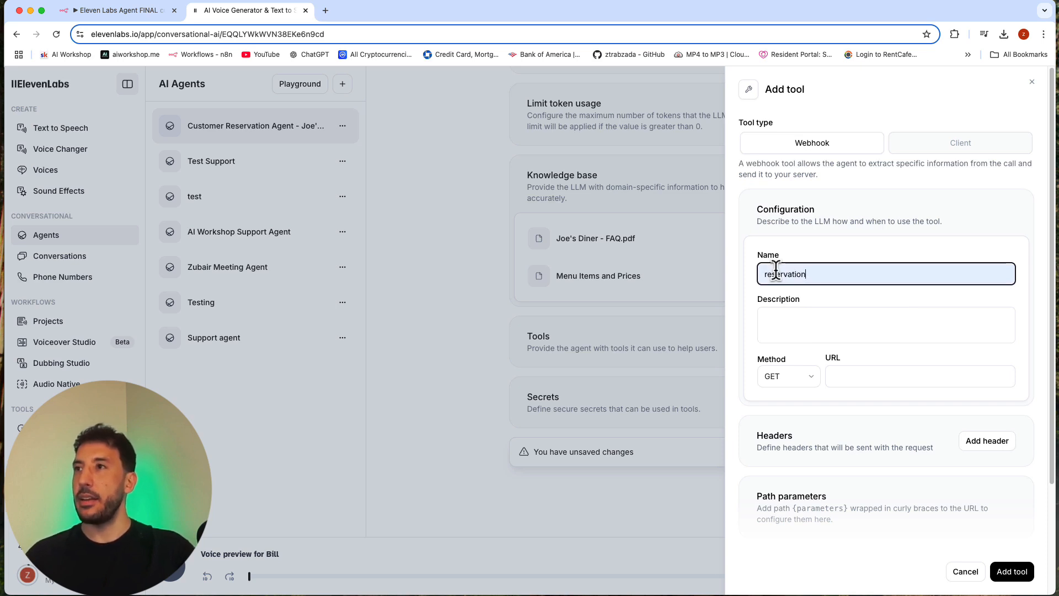
# Step: Enter "Use this tool to make a reservation for Joe's Diner" as the reservation tool's description
pyautogui.click(792, 320)
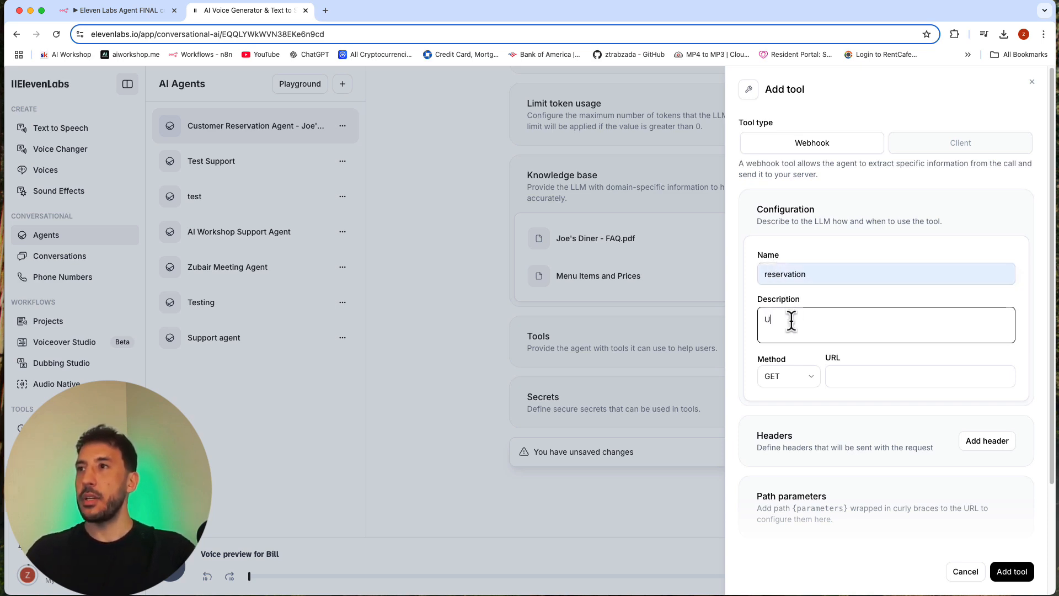
pyautogui.write('USe')
pyautogui.press('BackSpace')
pyautogui.write('this')
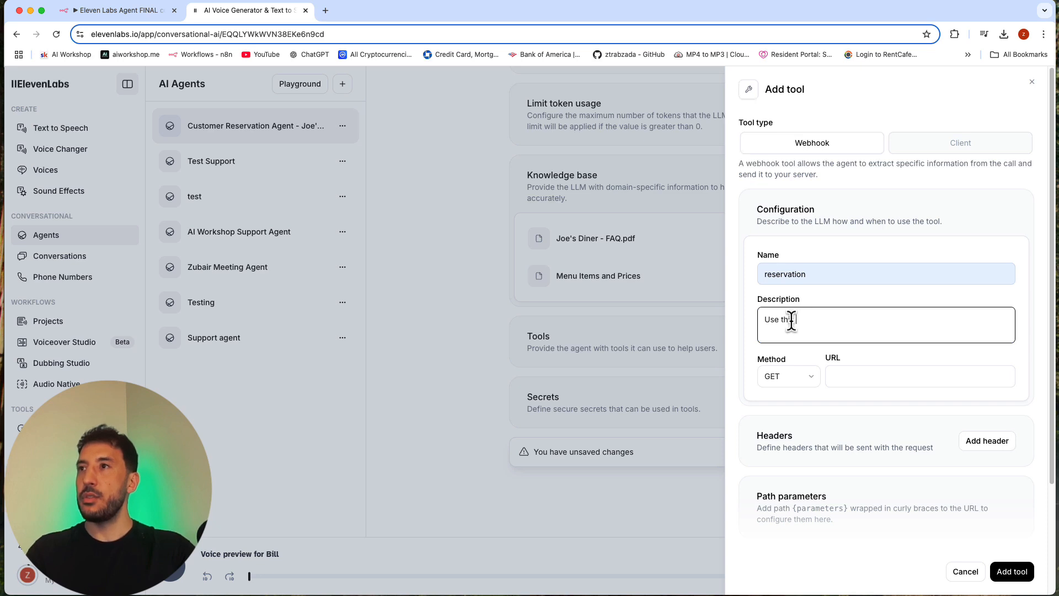
pyautogui.write(' tool to m')
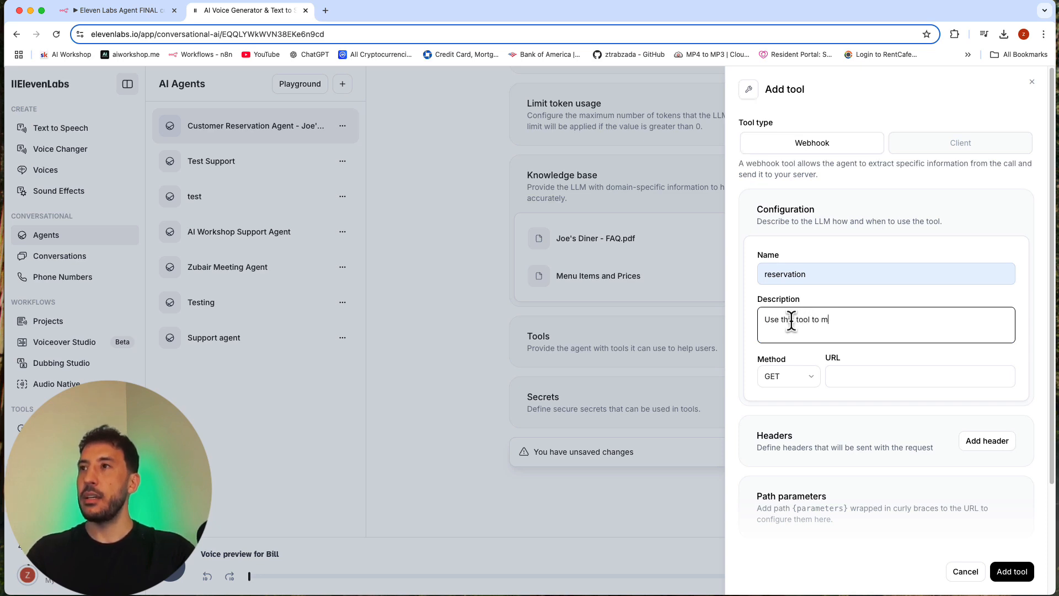
pyautogui.write('ake a res')
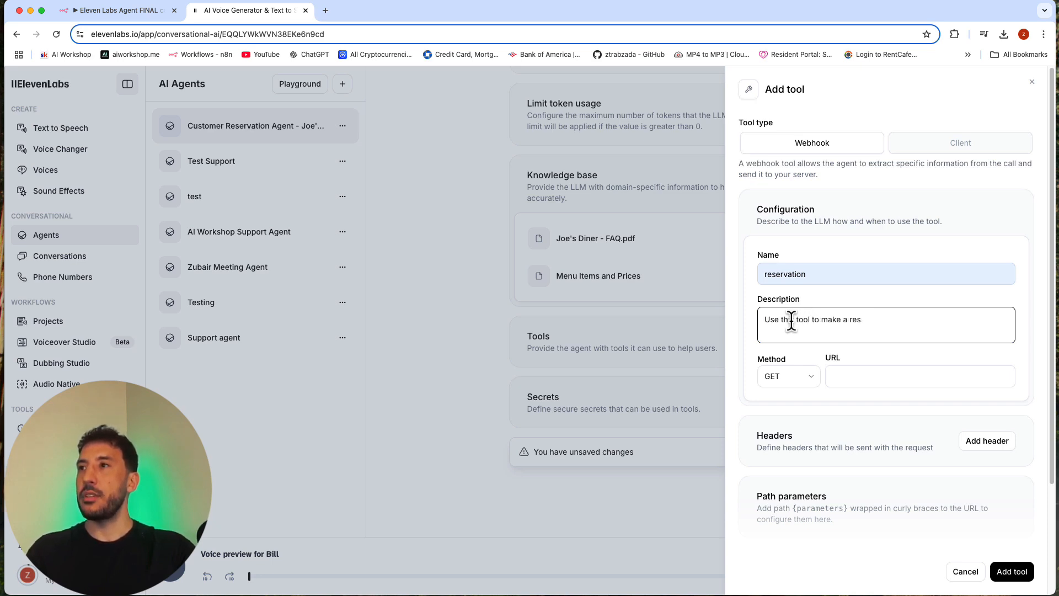
pyautogui.write('ervation for Joe')
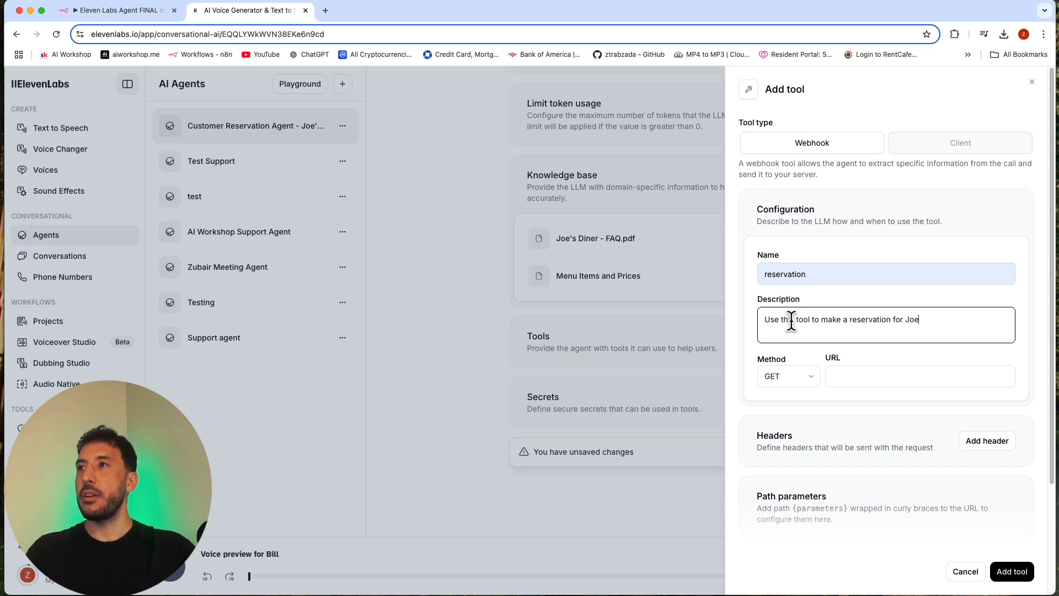
pyautogui.write("'s Diner")
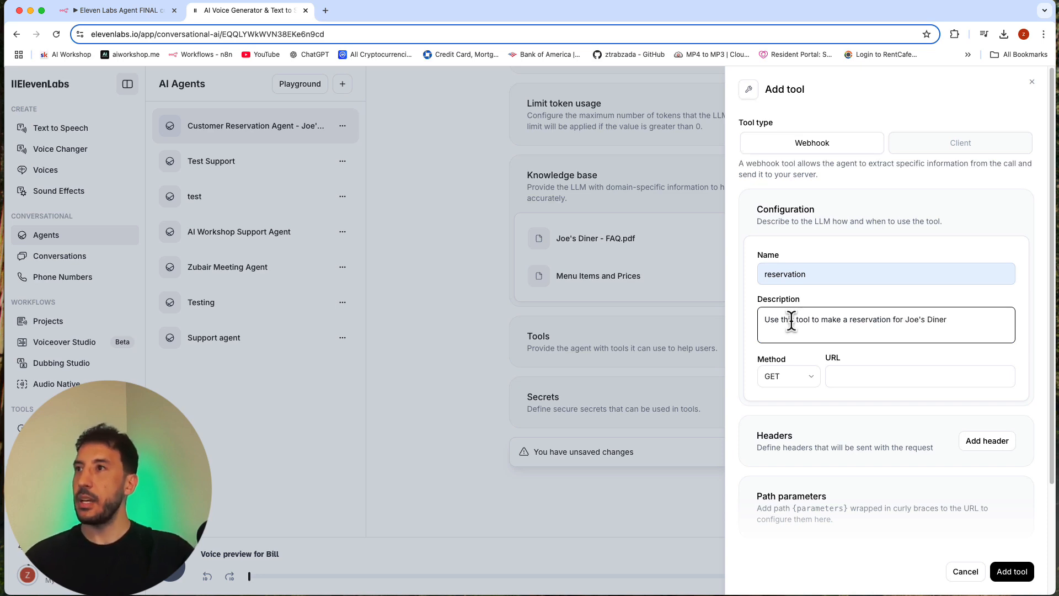
# Step: Set the reservation tool's request method to POST
pyautogui.click(803, 355)
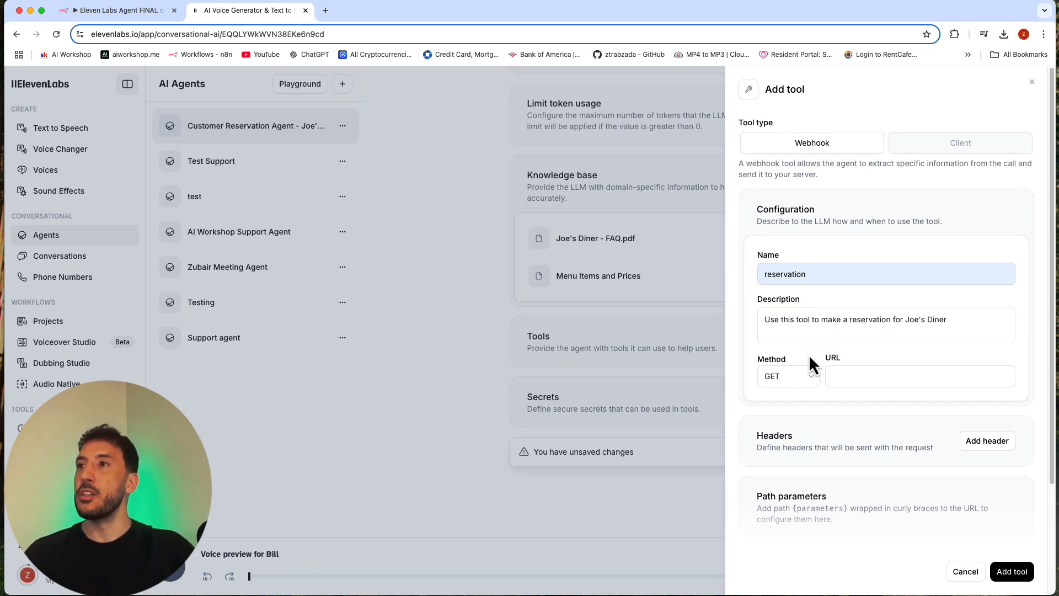
pyautogui.click(804, 376)
pyautogui.click(775, 419)
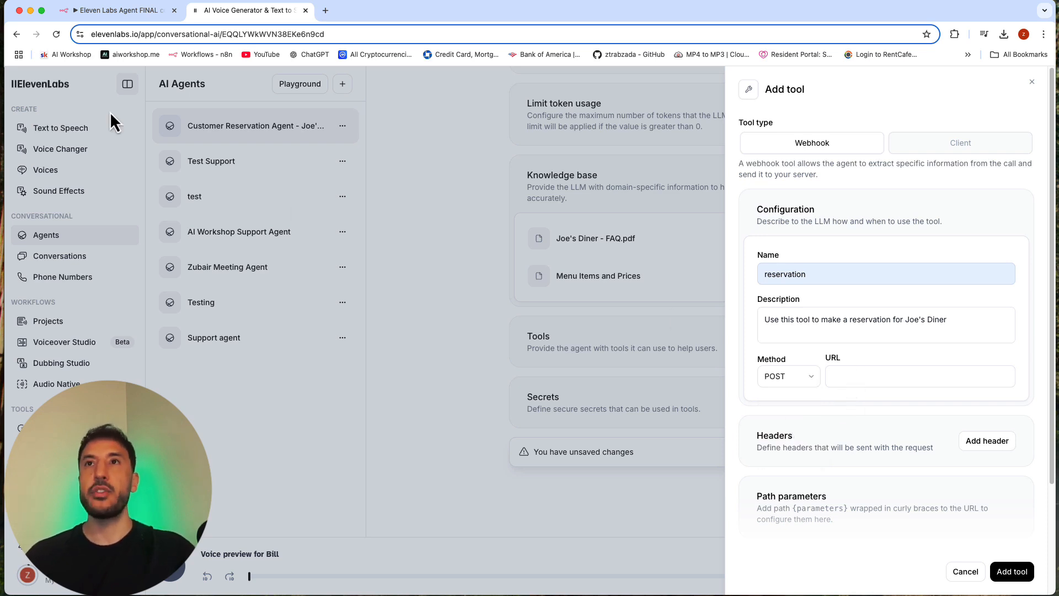
# Step: Switch to n8n and bring up the empty "Testing Ell labs" workflow
pyautogui.click(107, 12)
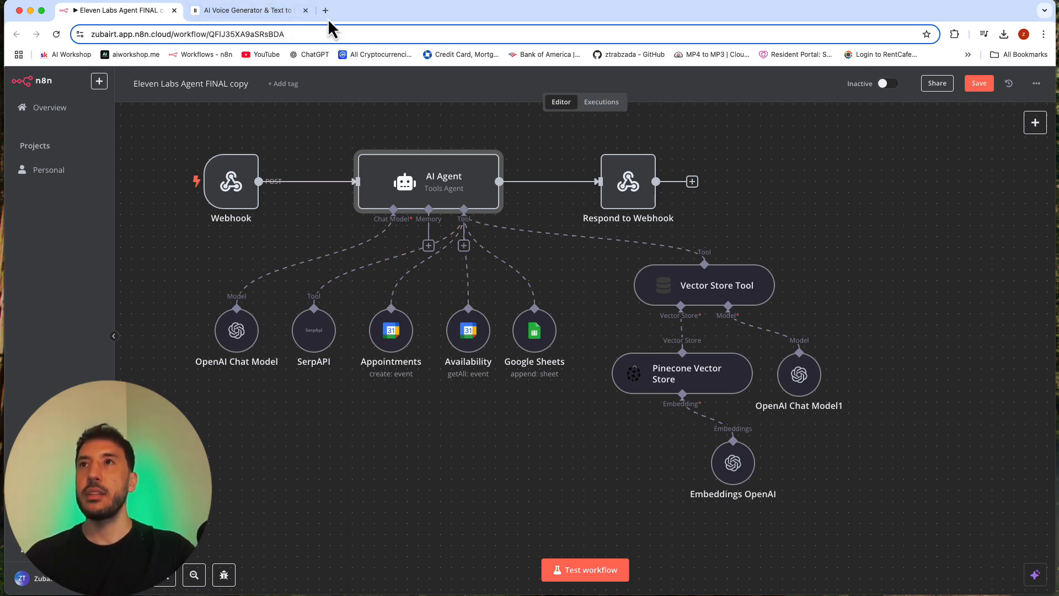
pyautogui.click(232, 11)
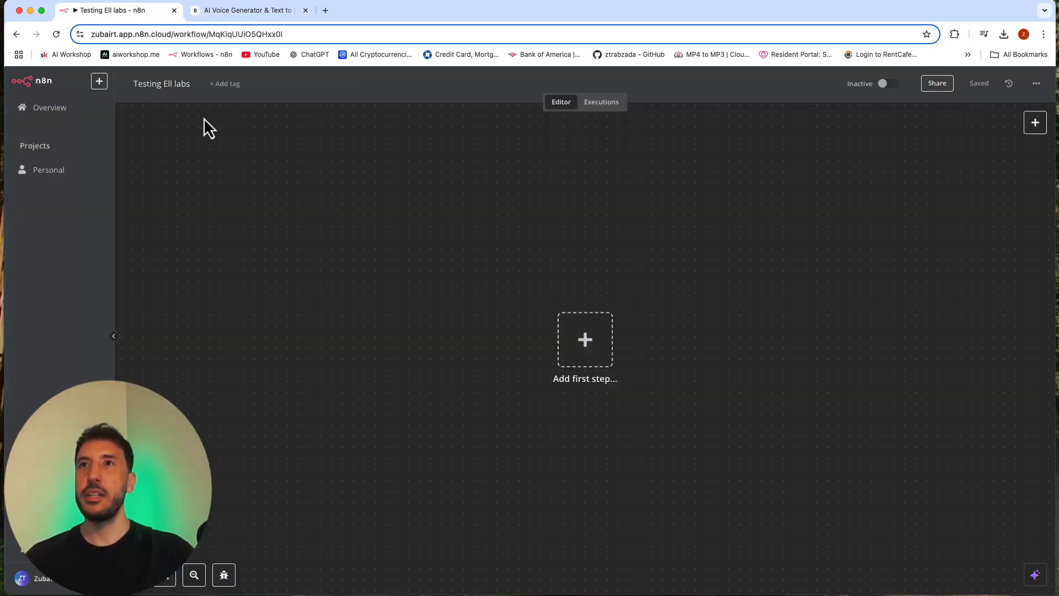
# Step: Rename the workflow as "Joe's Dinner Voice Agent"
pyautogui.click(144, 82)
pyautogui.press('BackSpace')
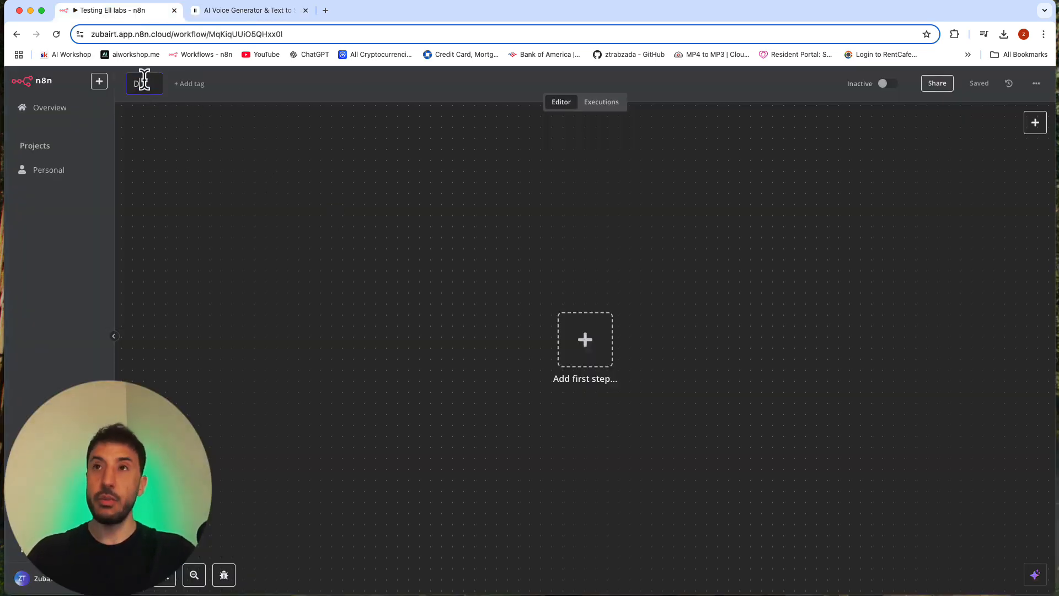
pyautogui.write('J')
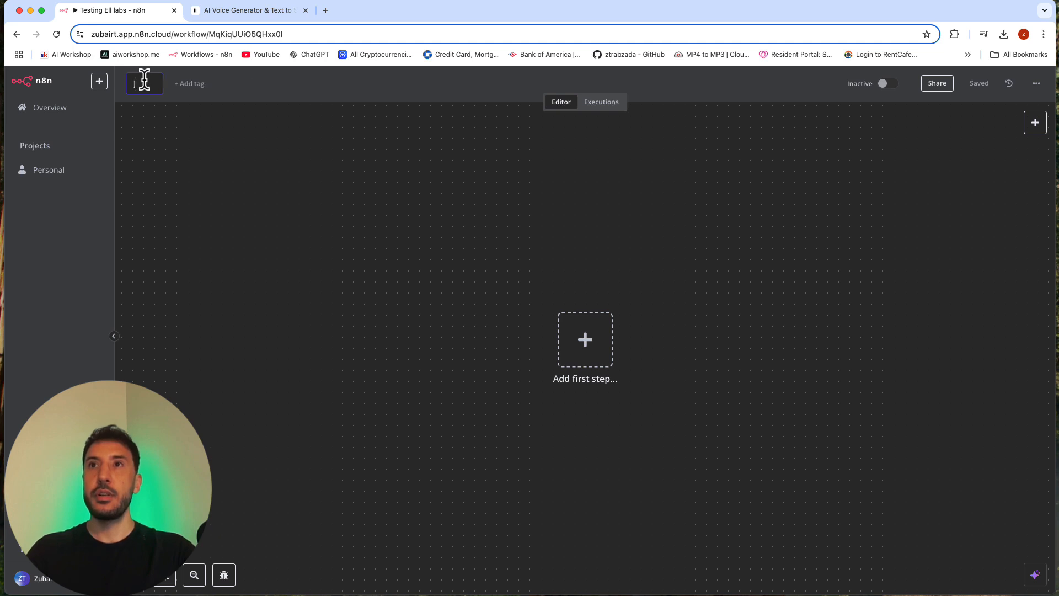
pyautogui.write("oe's")
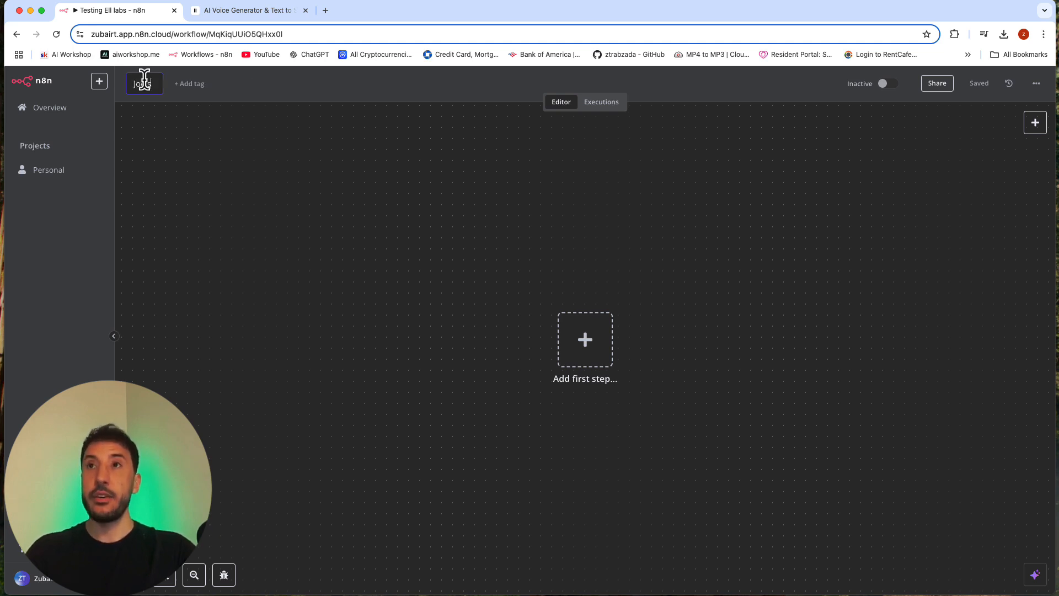
pyautogui.write(' Dinner')
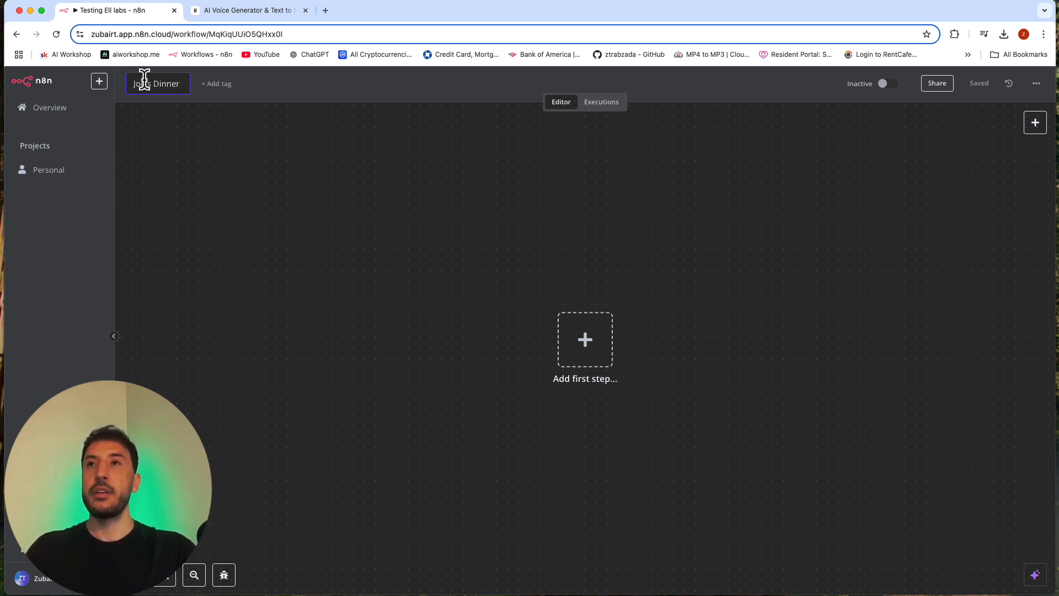
pyautogui.write(' Voice')
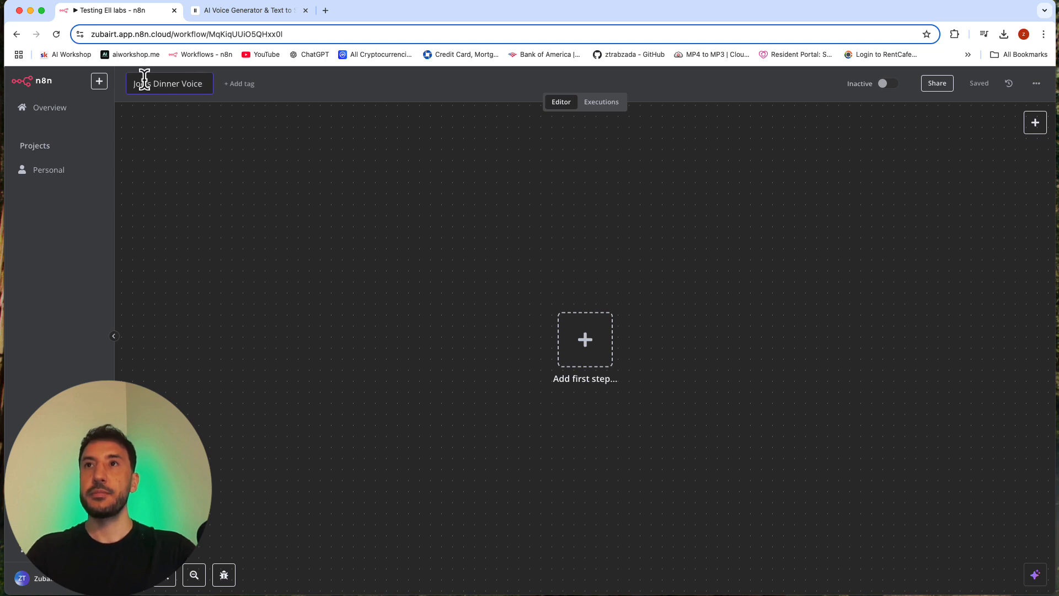
pyautogui.write(' Agent')
pyautogui.press('Return')
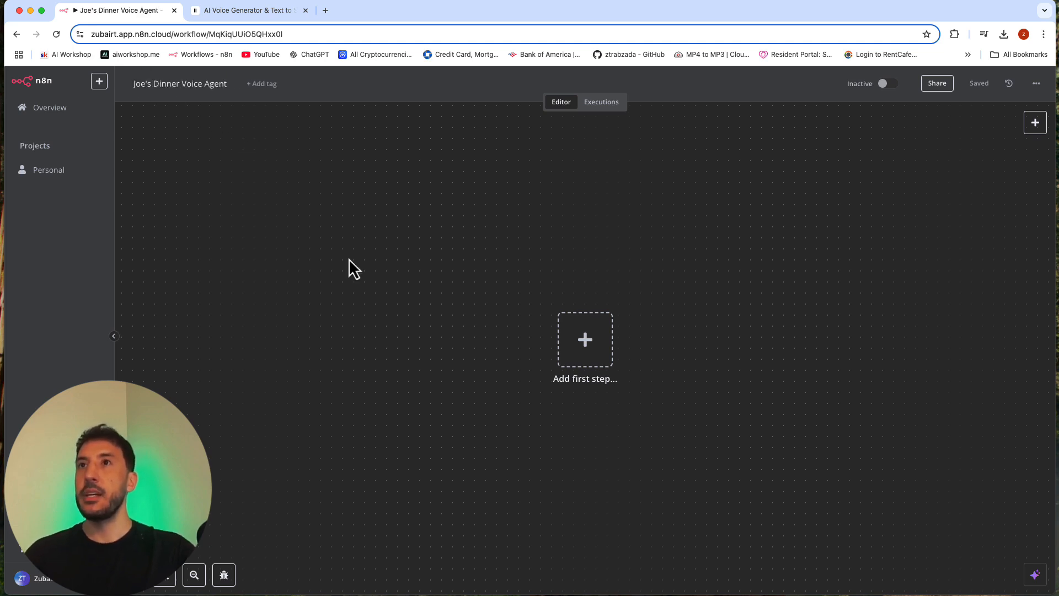
# Step: Add a Webhook trigger as the workflow's first step and set its HTTP method to POST
pyautogui.click(583, 344)
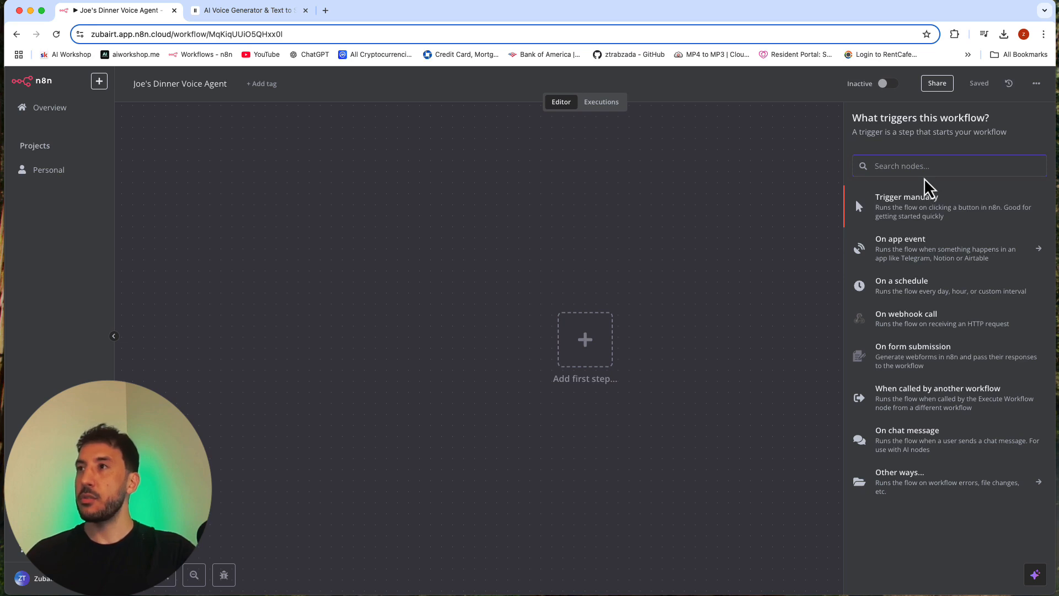
pyautogui.write('web')
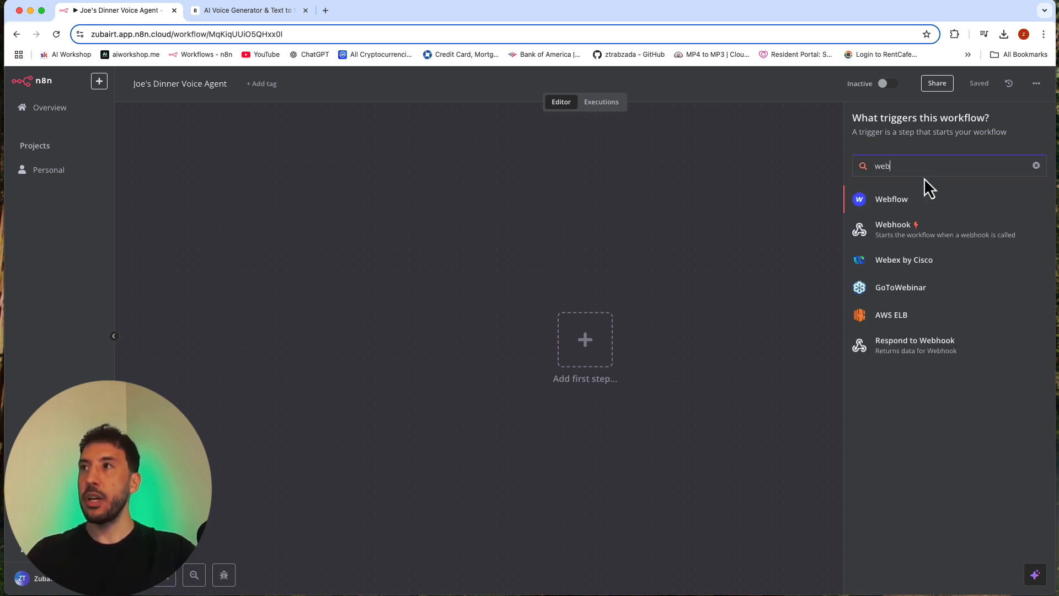
pyautogui.click(903, 227)
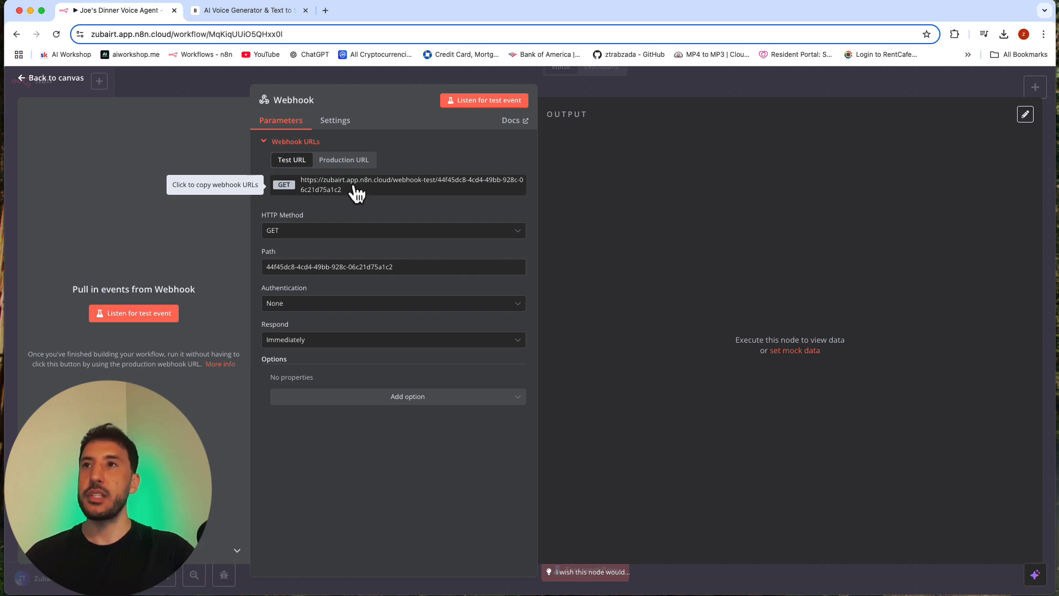
pyautogui.click(291, 235)
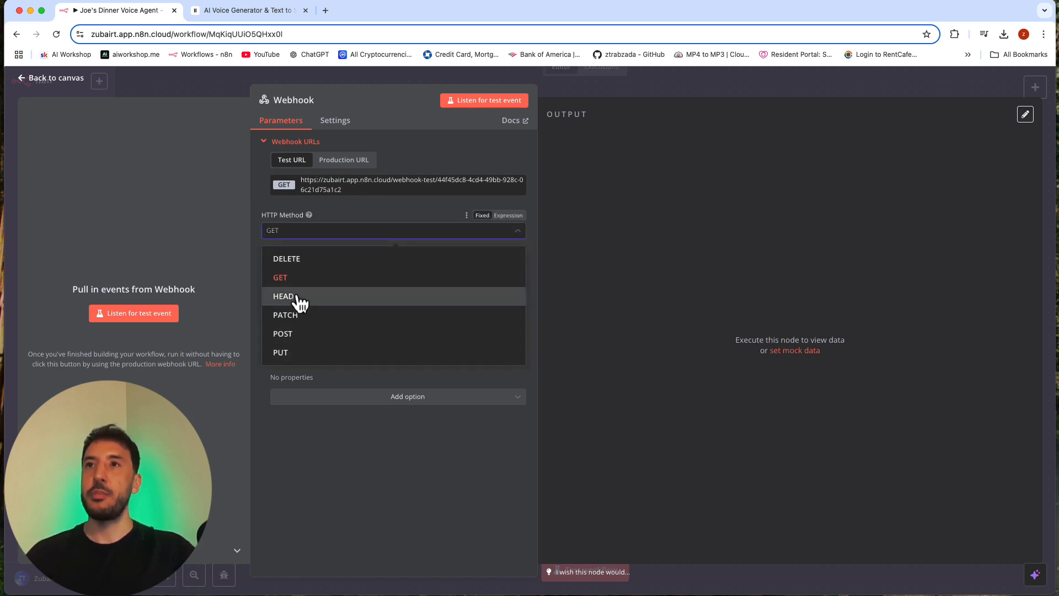
pyautogui.click(293, 332)
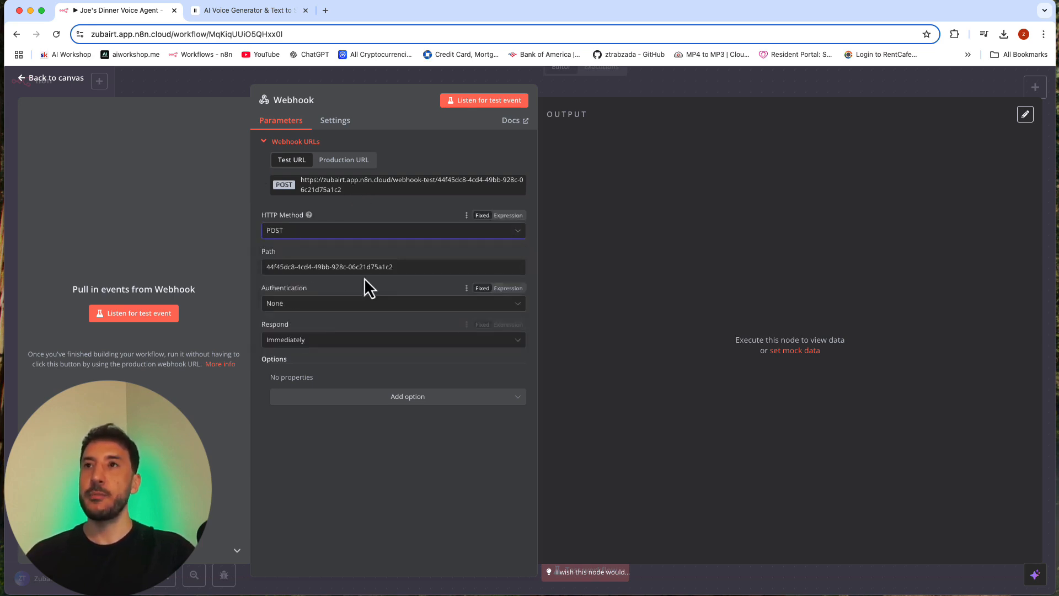
# Step: Set the webhook's path to "reservation" and have it respond using the 'Respond to Webhook' node
pyautogui.doubleClick(294, 265)
pyautogui.press('super+a')
pyautogui.write('res')
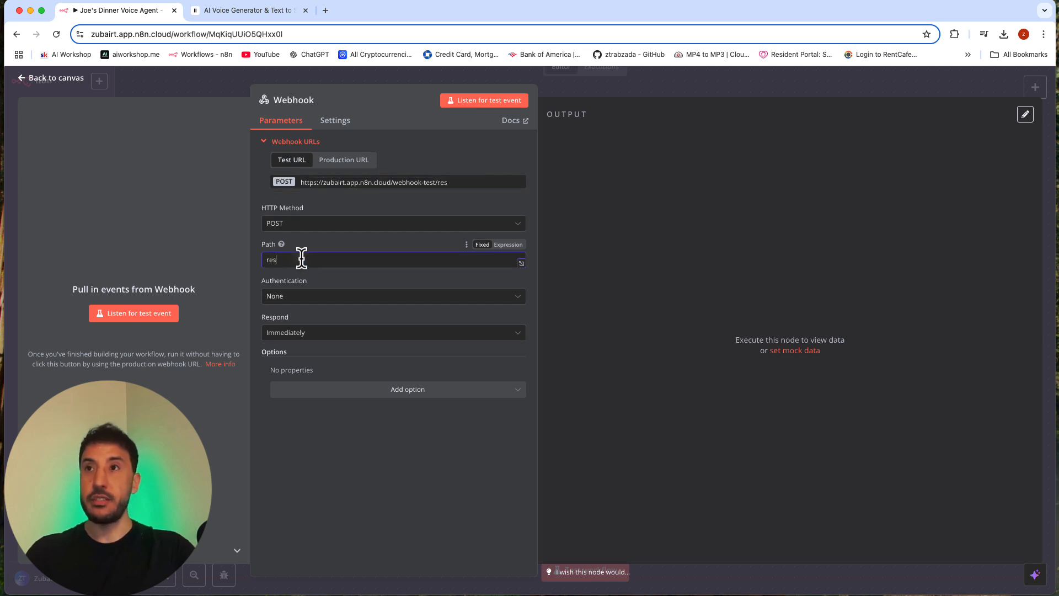
pyautogui.write('ervation')
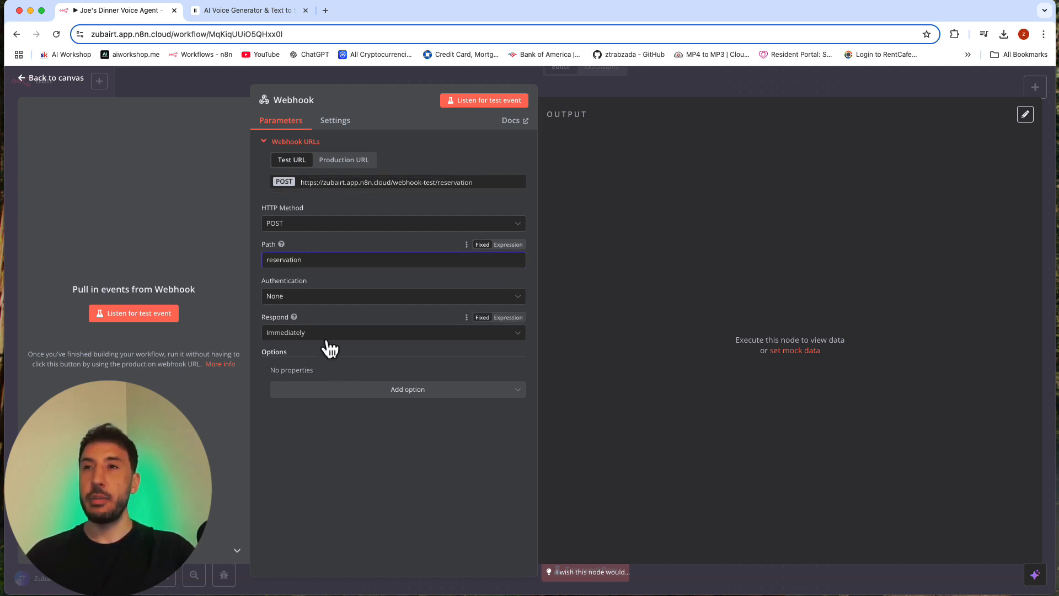
pyautogui.click(327, 338)
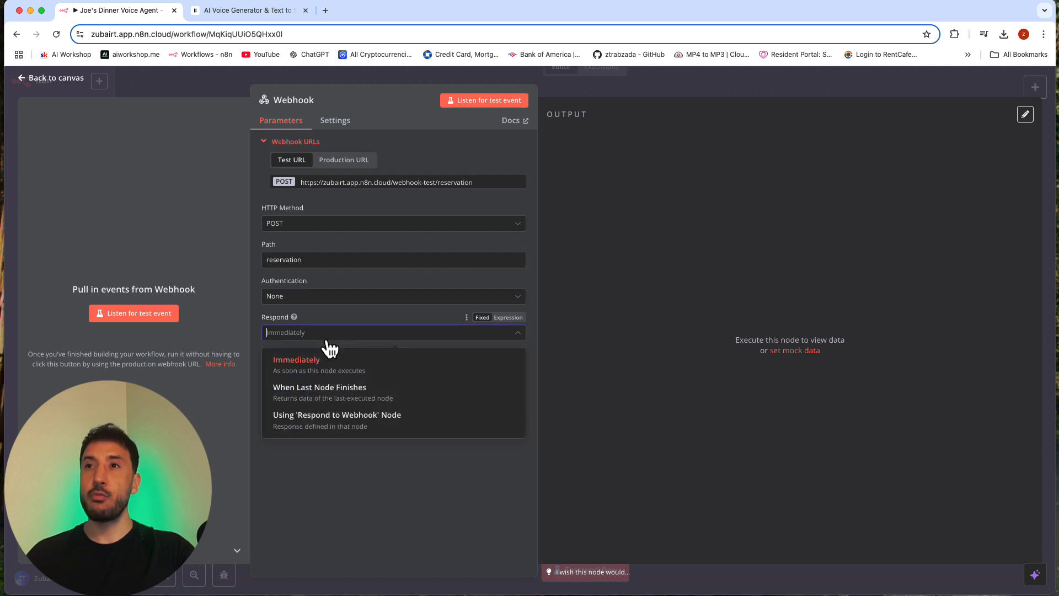
pyautogui.click(335, 425)
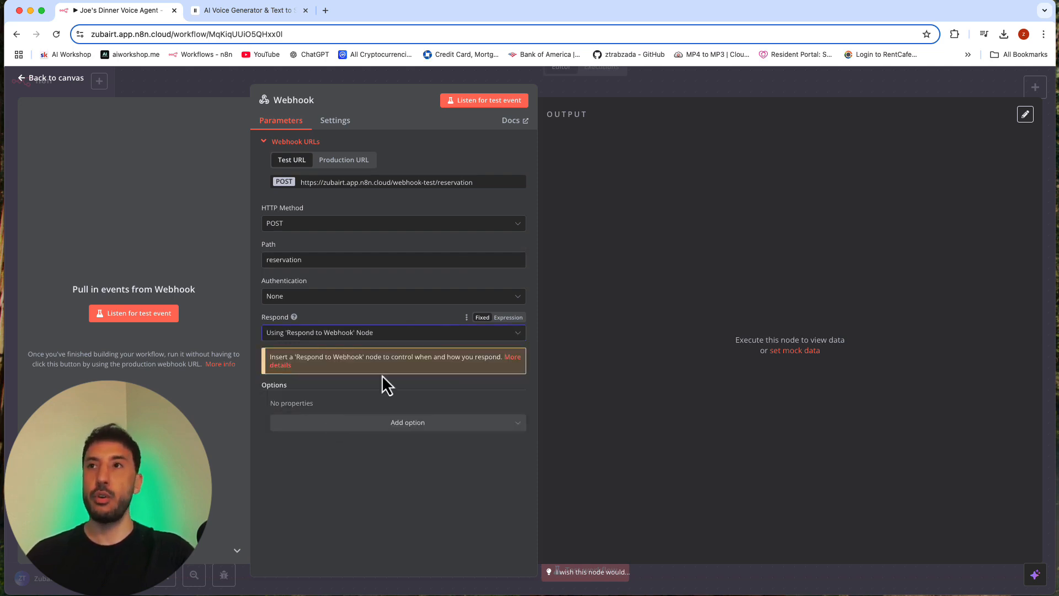
# Step: Copy the webhook's test URL, return to the canvas and move the Webhook node farther left to free up space
pyautogui.click(433, 187)
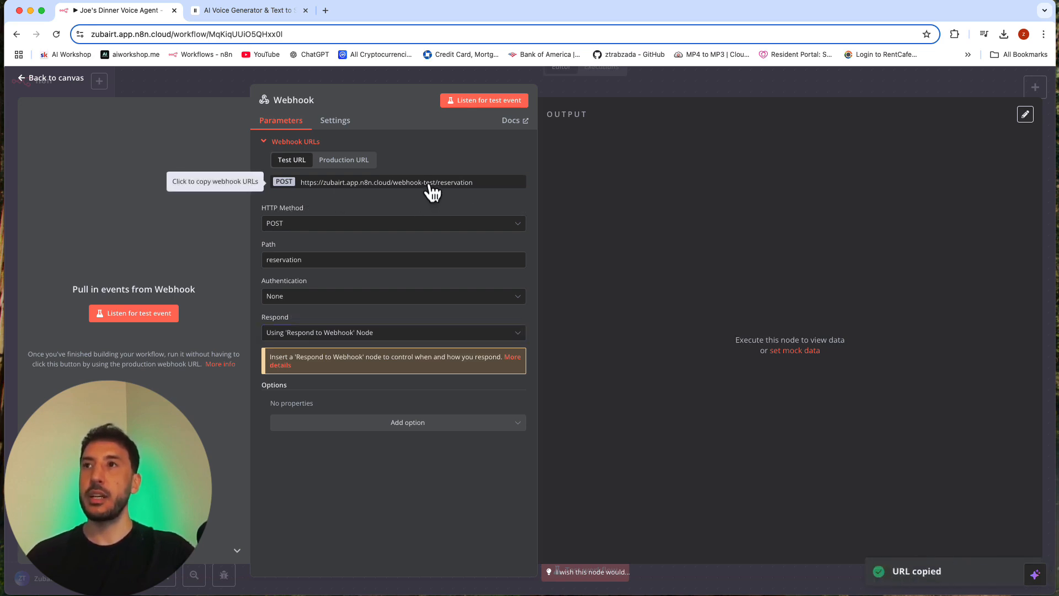
pyautogui.click(607, 95)
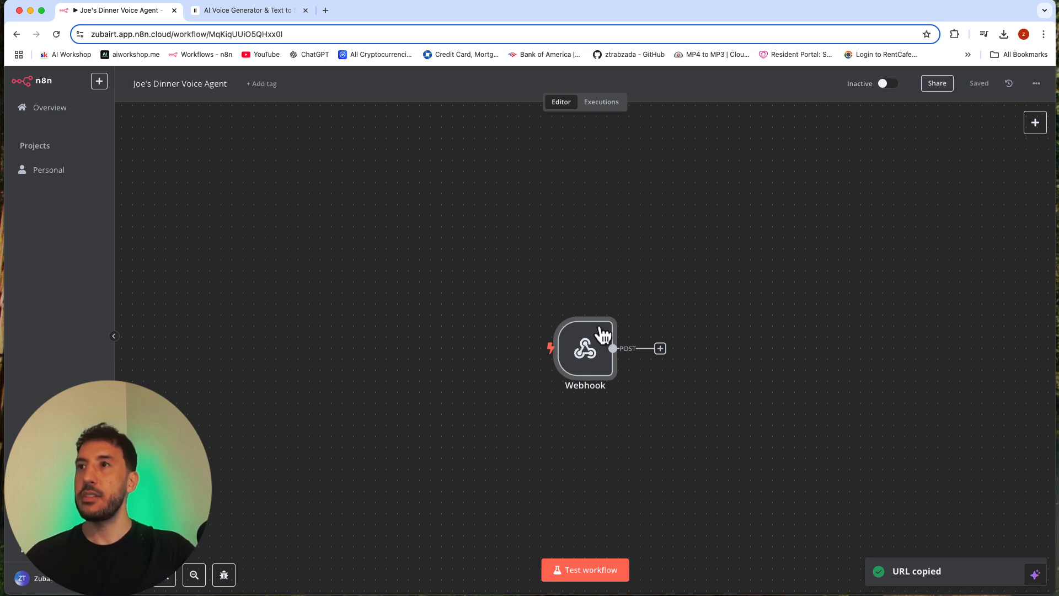
pyautogui.moveTo(588, 348); pyautogui.dragTo(278, 315)
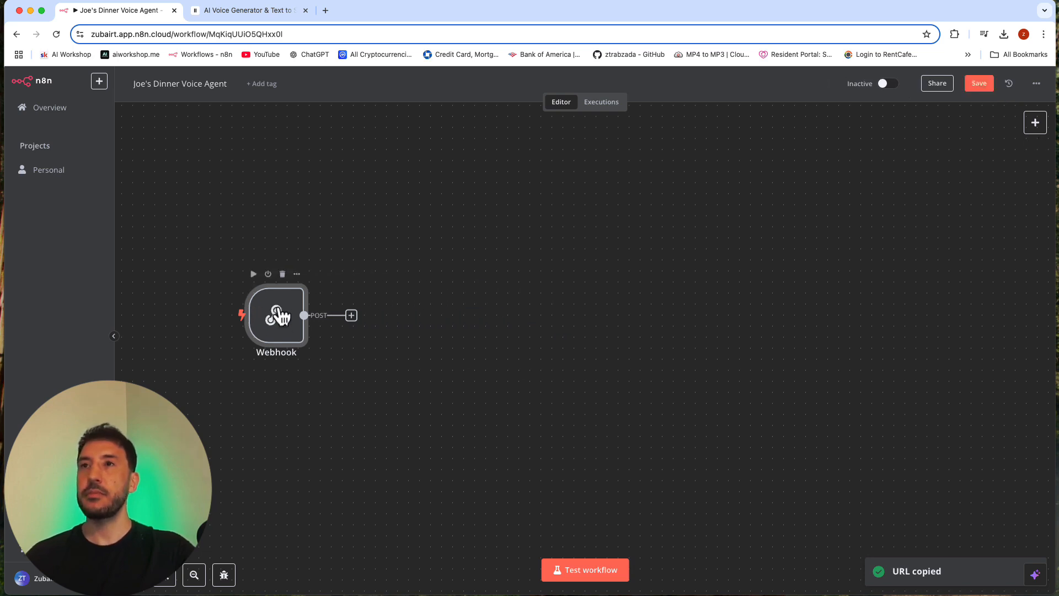
# Step: Switch to ElevenLabs and paste the copied webhook test URL as the reservation tool's URL
pyautogui.click(251, 13)
pyautogui.click(857, 384)
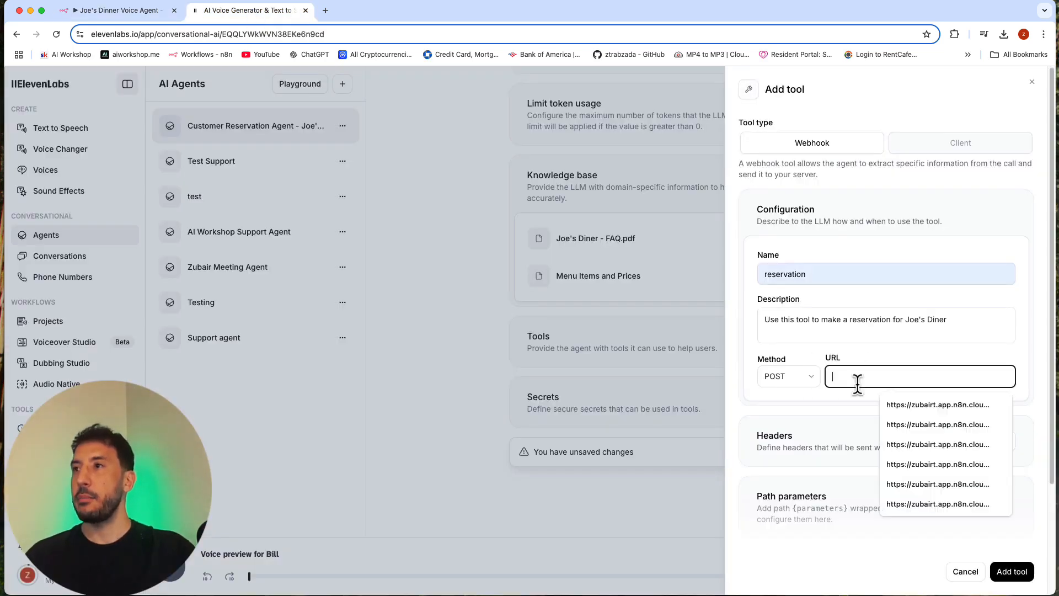
pyautogui.press('super+v')
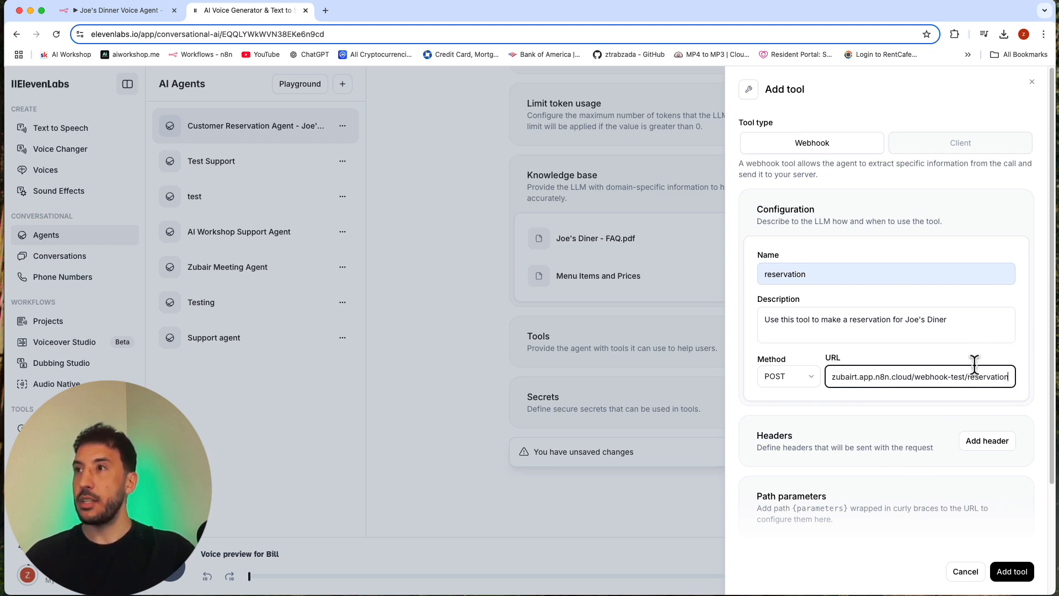
pyautogui.click(1026, 304)
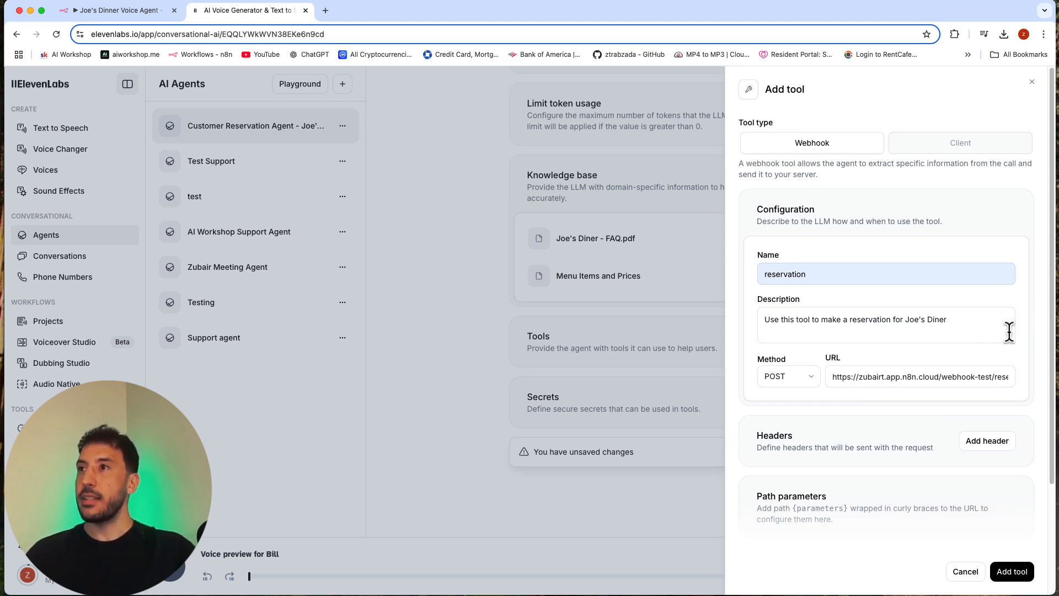
pyautogui.scroll(-3, 823, 409)
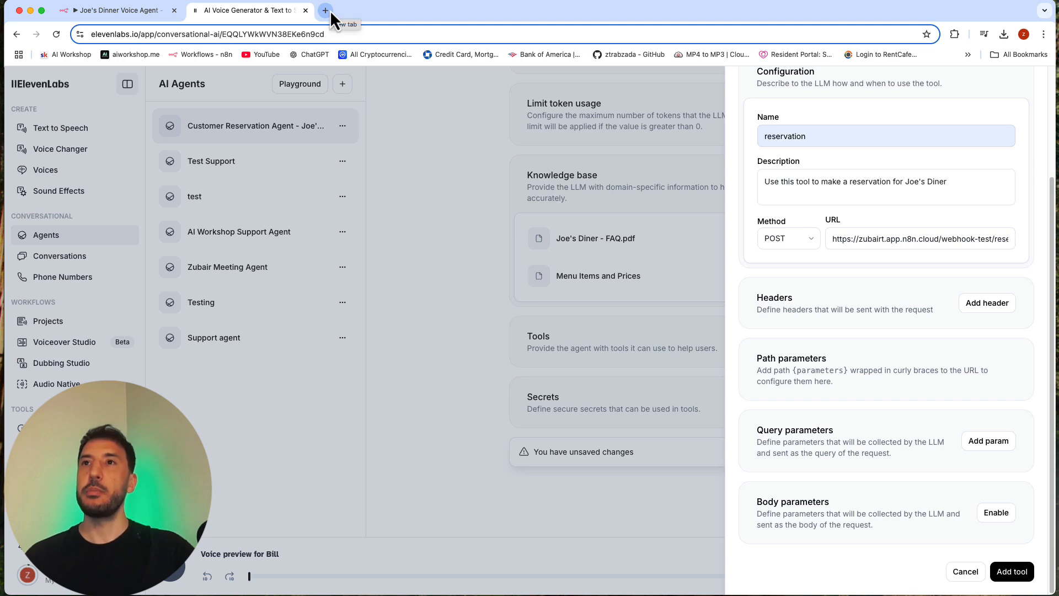
# Step: Create a new blank Google Sheets spreadsheet in a separate browser tab
pyautogui.click(118, 10)
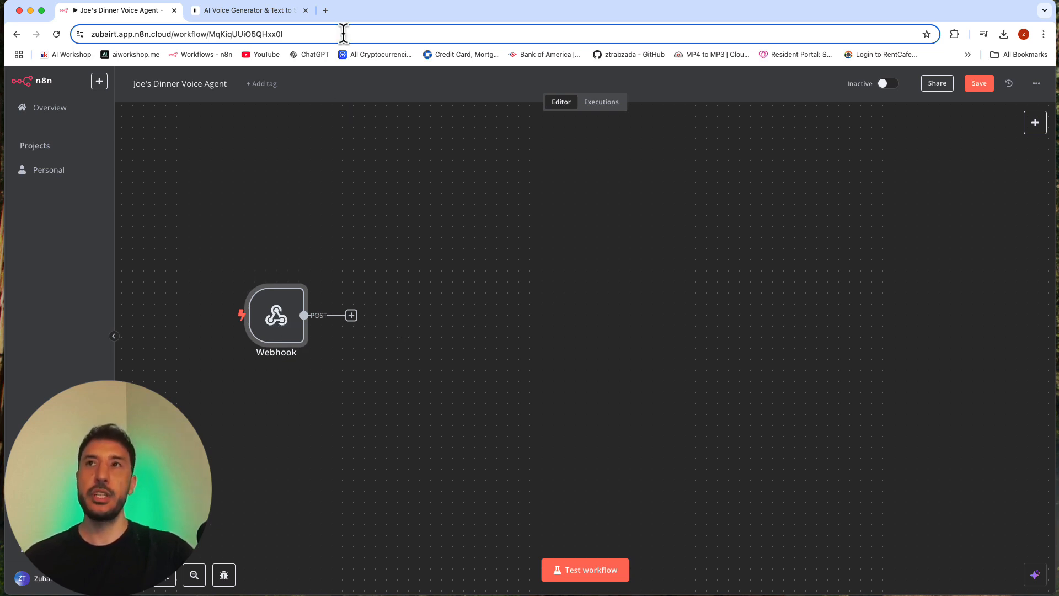
pyautogui.click(325, 11)
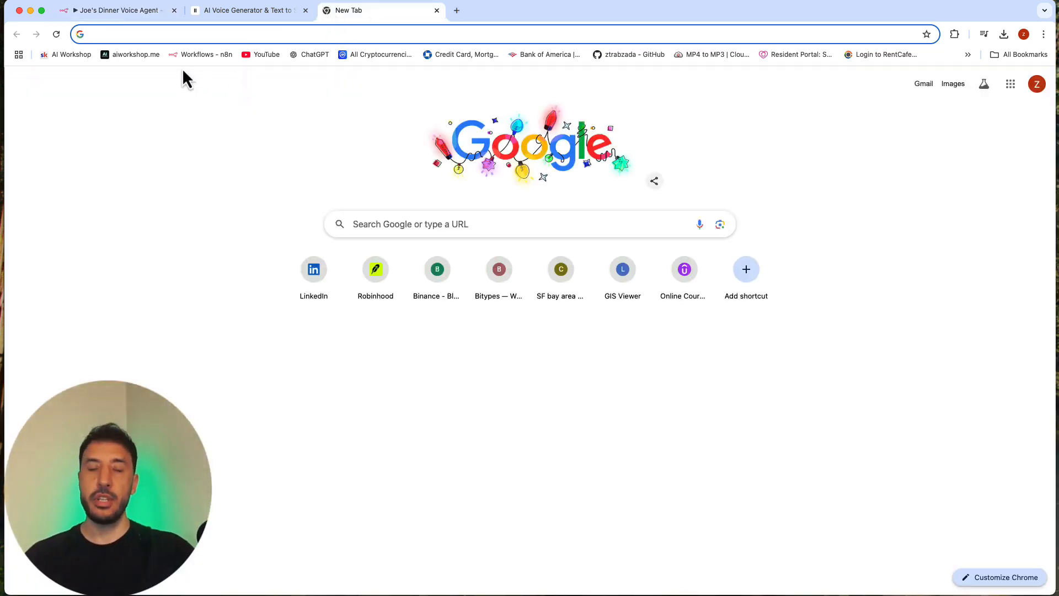
pyautogui.write('google Drive')
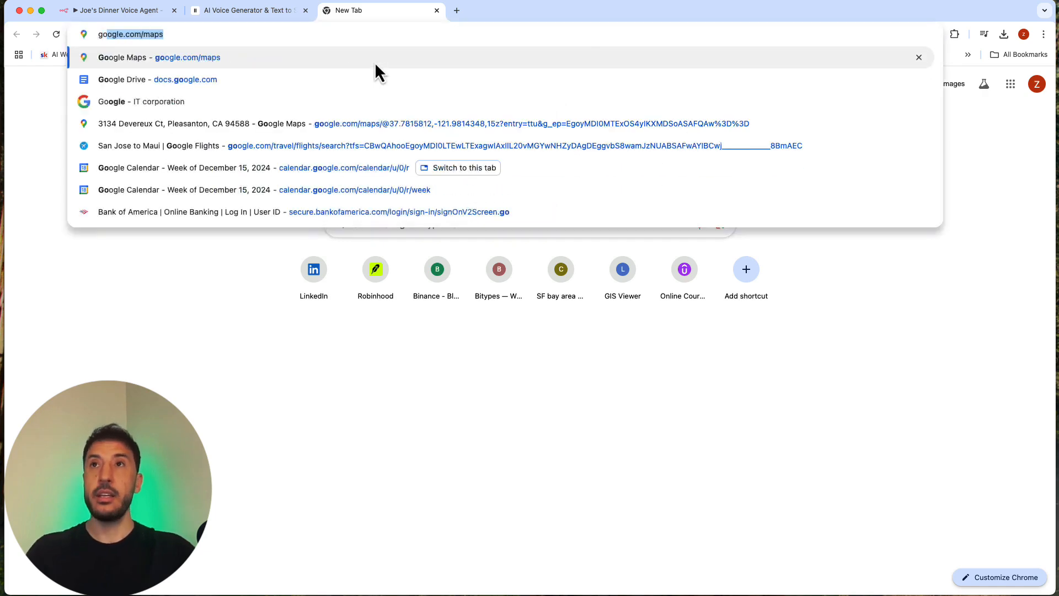
pyautogui.click(375, 72)
pyautogui.click(254, 178)
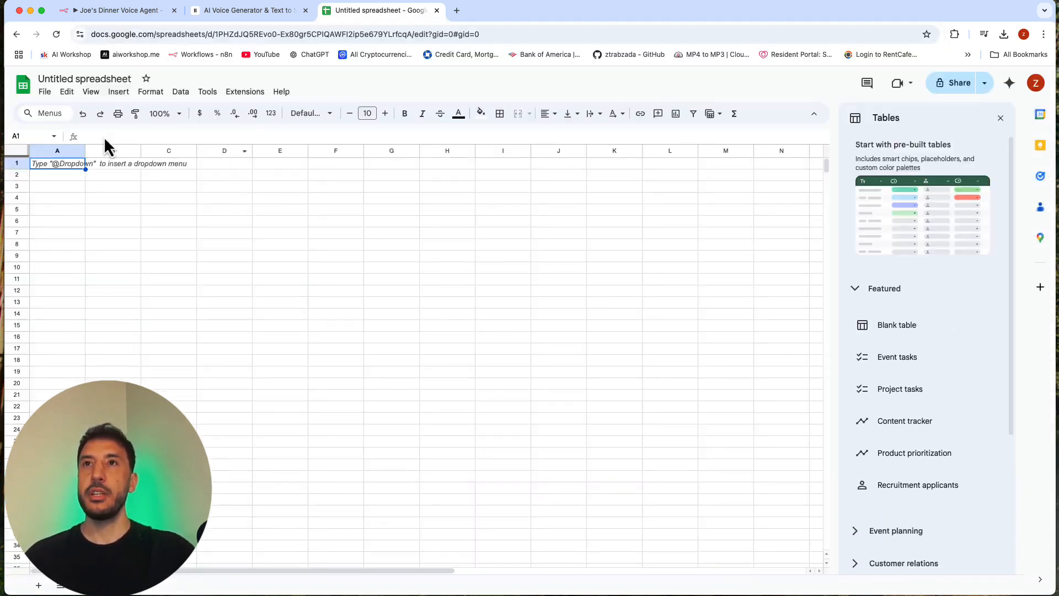
# Step: Rename the spreadsheet as "Reservation"
pyautogui.click(83, 78)
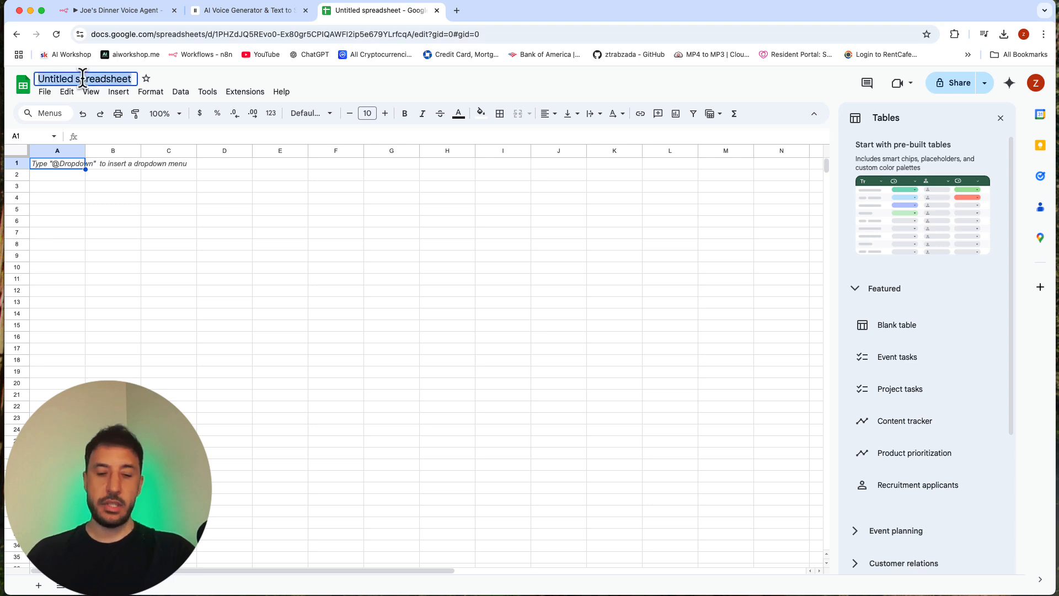
pyautogui.write('rese')
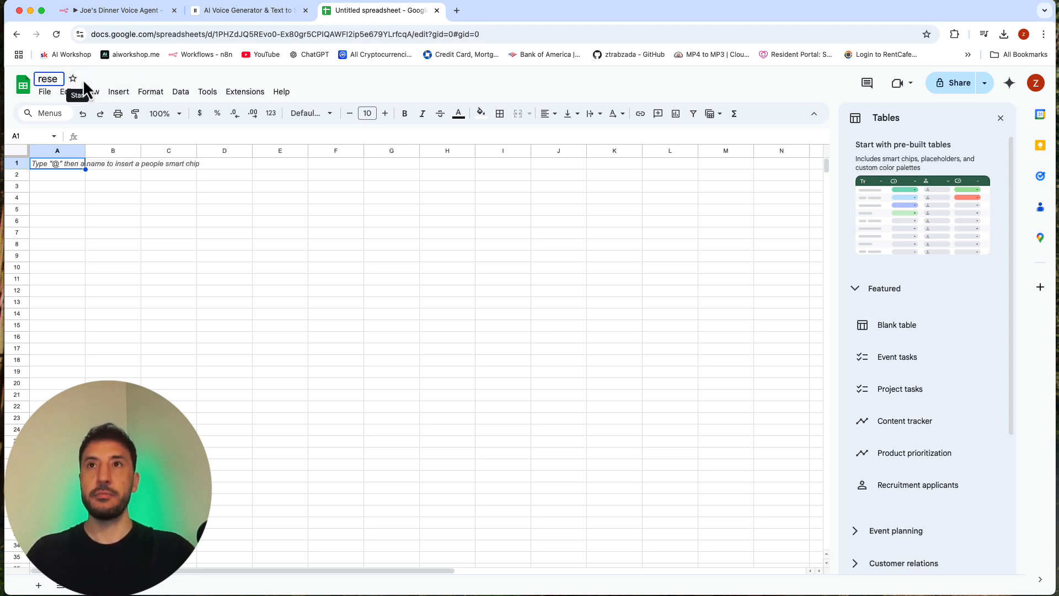
pyautogui.write('rvati')
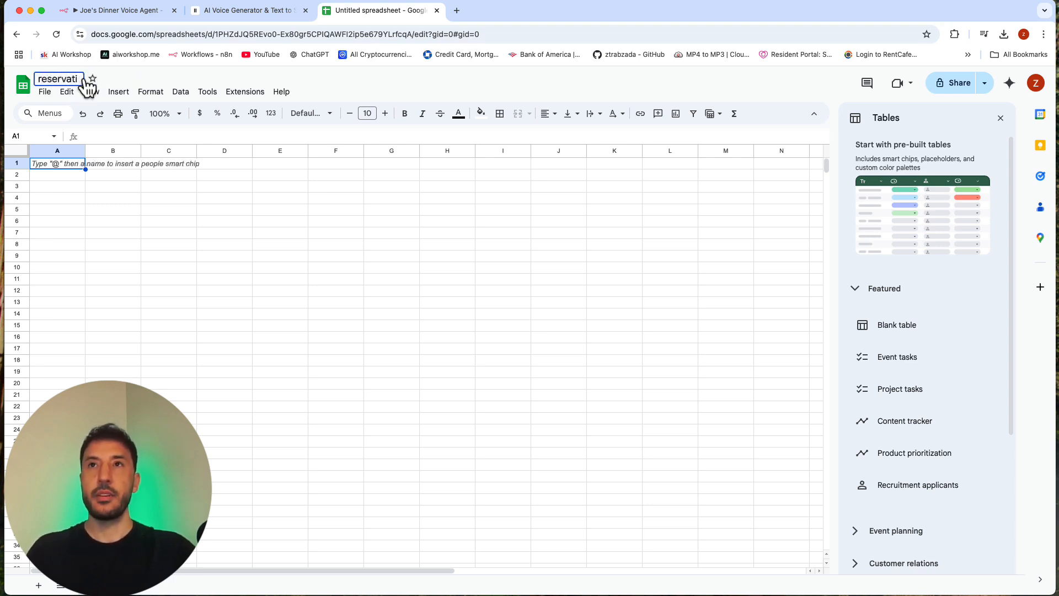
pyautogui.press('BackSpace')
pyautogui.press('BackSpace')
pyautogui.press('BackSpace')
pyautogui.press('BackSpace')
pyautogui.press('BackSpace')
pyautogui.press('BackSpace')
pyautogui.press('BackSpace')
pyautogui.press('BackSpace')
pyautogui.press('BackSpace')
pyautogui.write('Res')
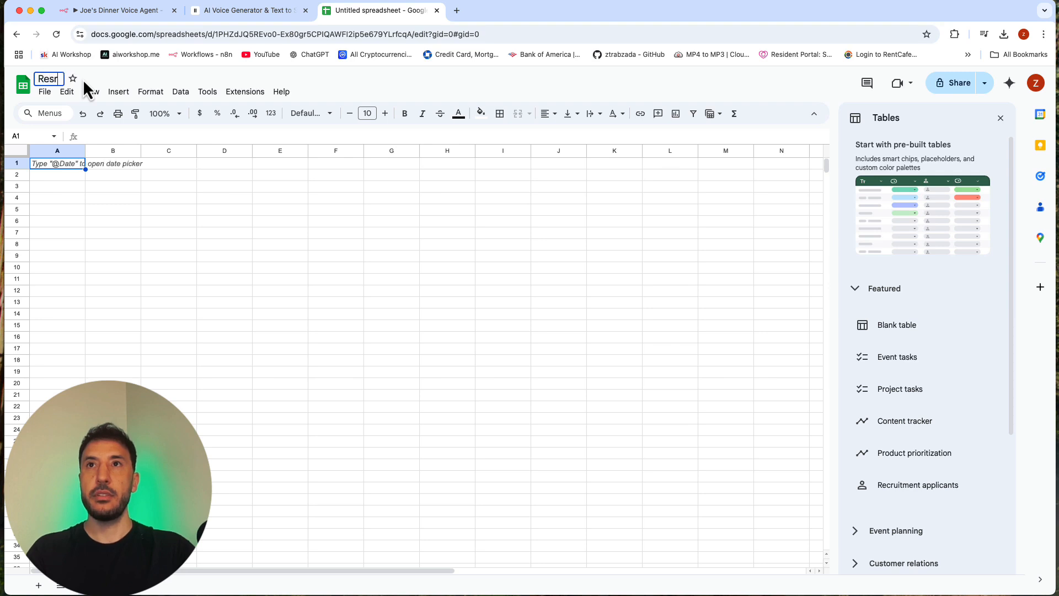
pyautogui.write('ervation')
pyautogui.press('Return')
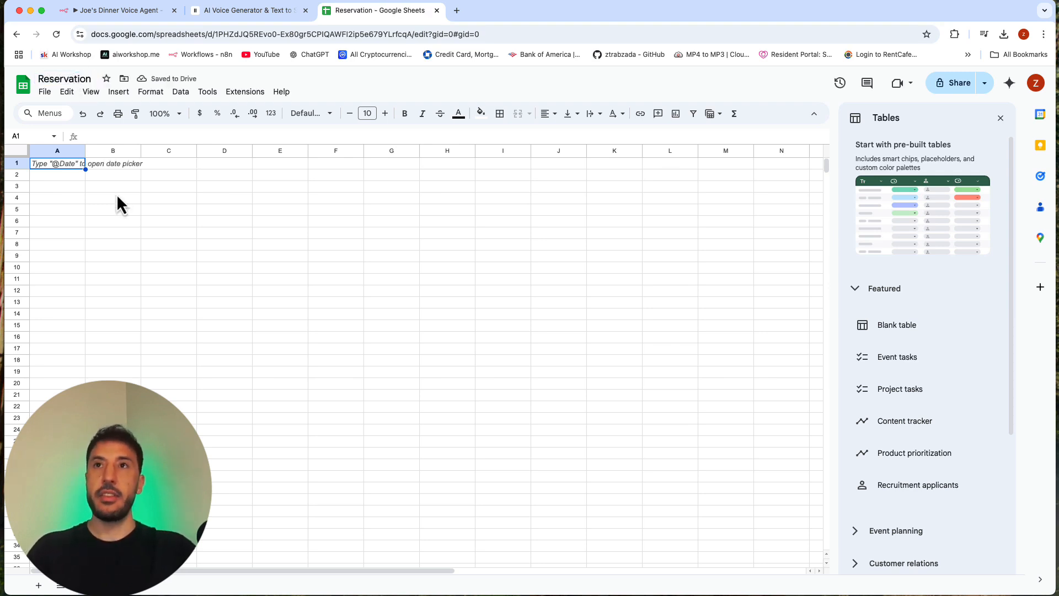
# Step: Enter the column headers Name, Date, Time and Party in cells A1 to D1
pyautogui.write('Name')
pyautogui.press('Tab')
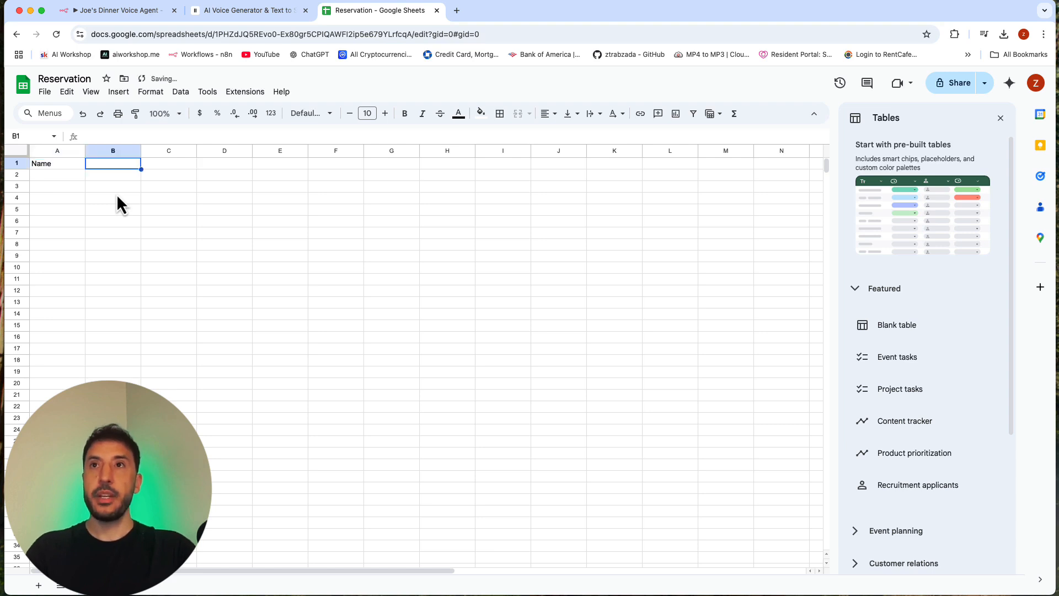
pyautogui.write('Date')
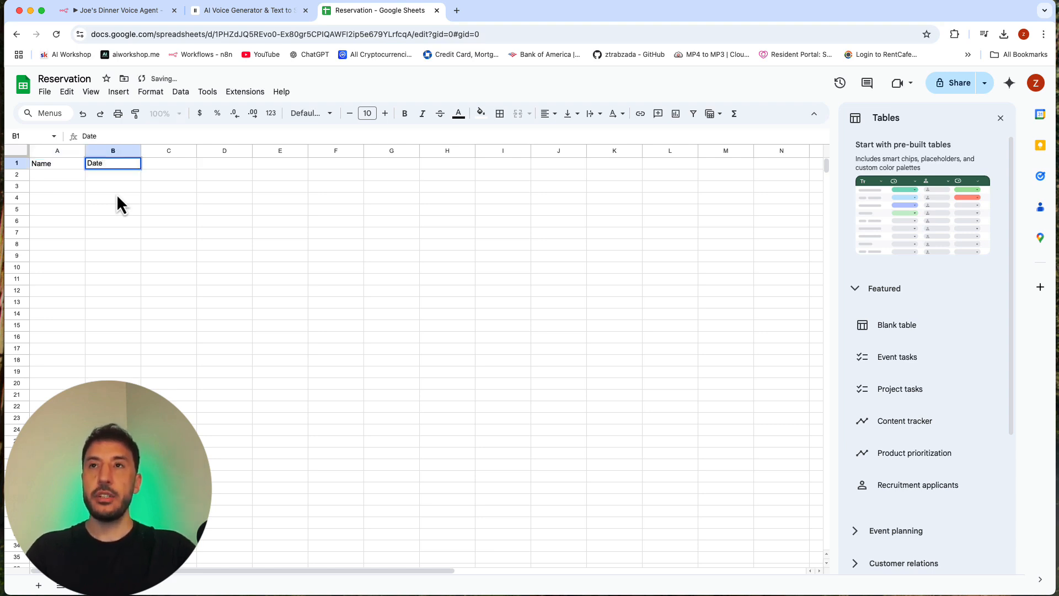
pyautogui.press('Tab')
pyautogui.write('Time')
pyautogui.press('Tab')
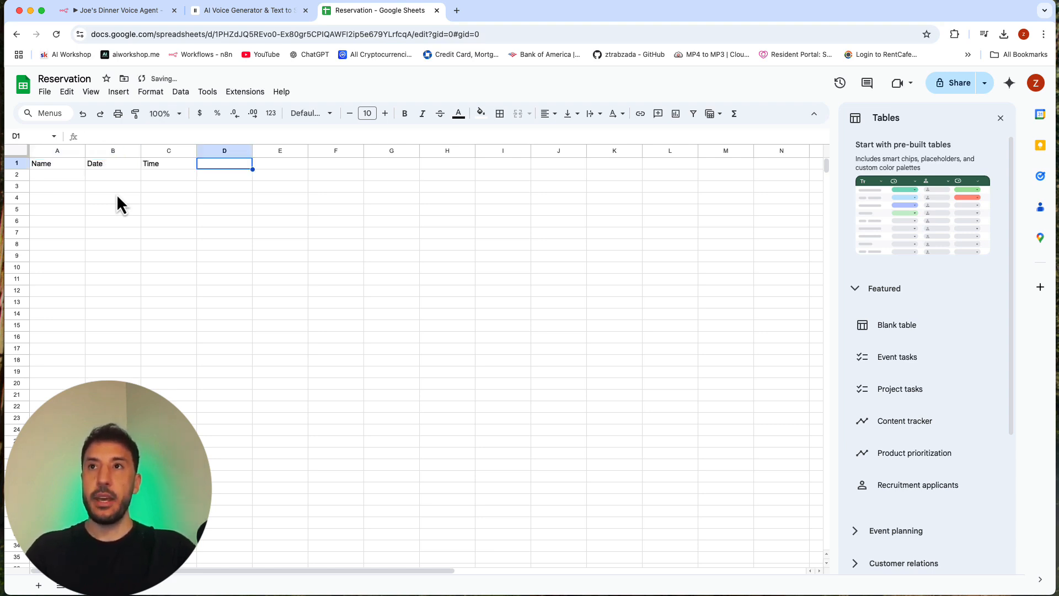
pyautogui.write('Party')
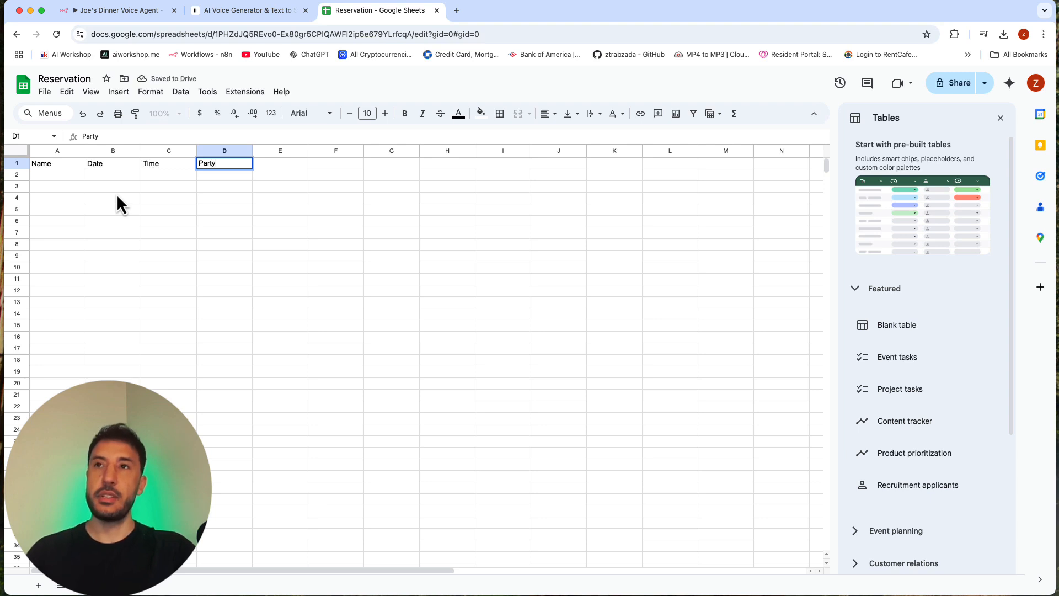
pyautogui.click(150, 209)
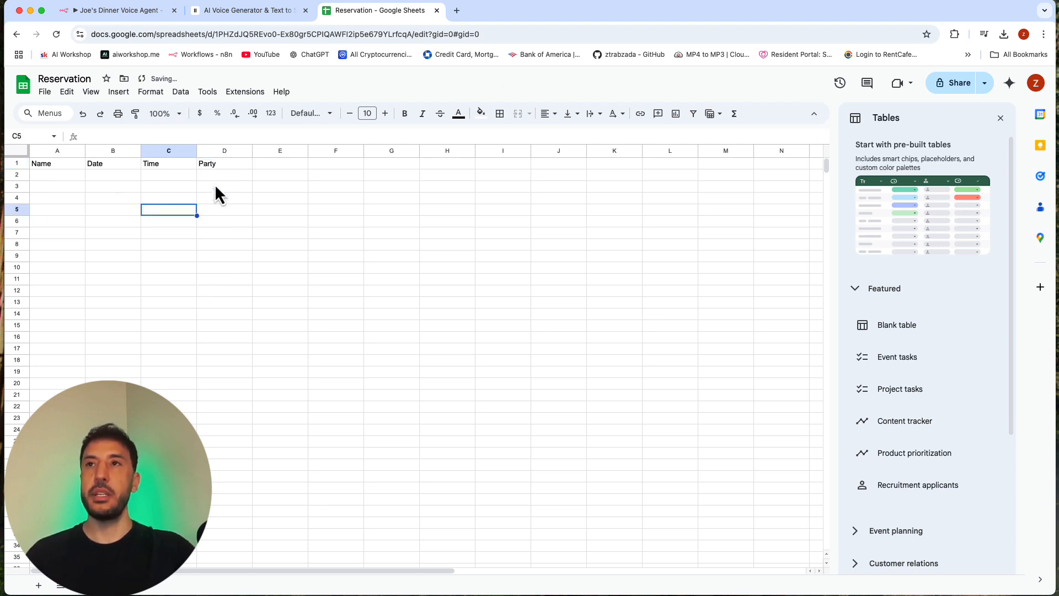
# Step: Change the header in D1 to "Number of People" and widen column D to fit it
pyautogui.click(217, 165)
pyautogui.doubleClick(217, 164)
pyautogui.doubleClick(216, 165)
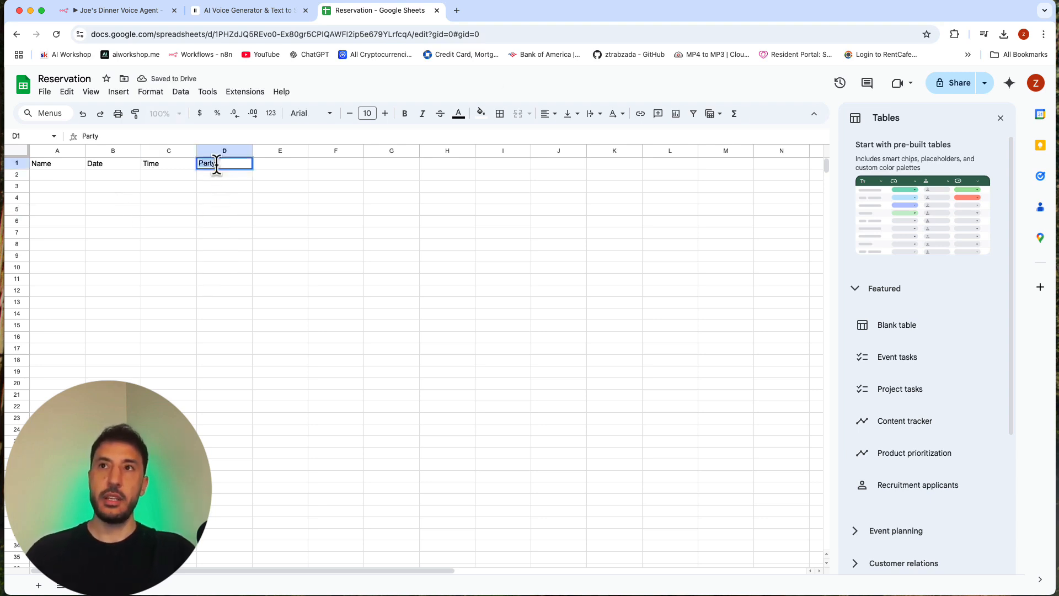
pyautogui.write('Number of ')
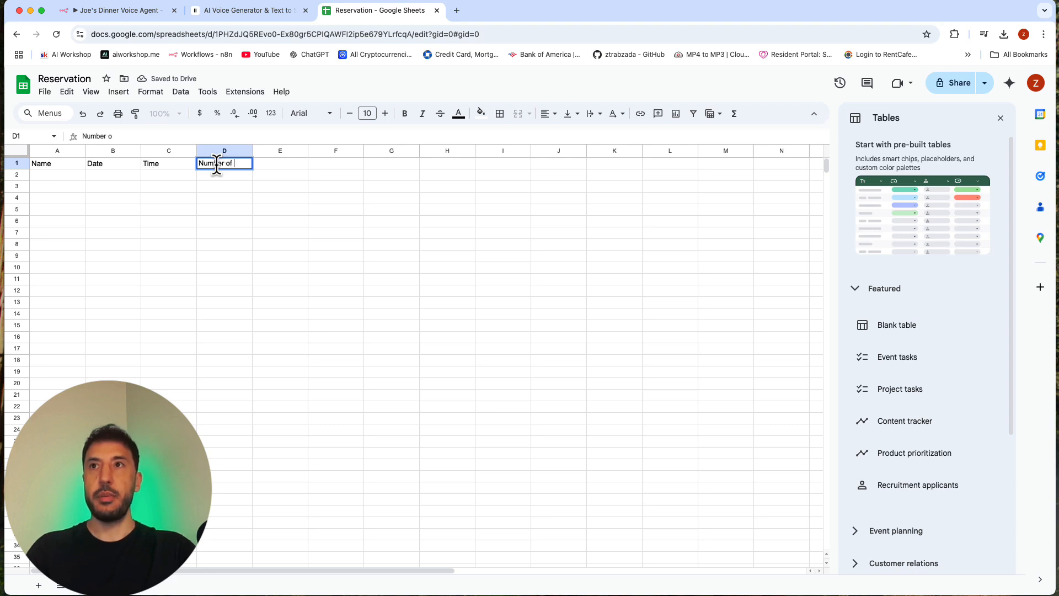
pyautogui.write('People')
pyautogui.press('Return')
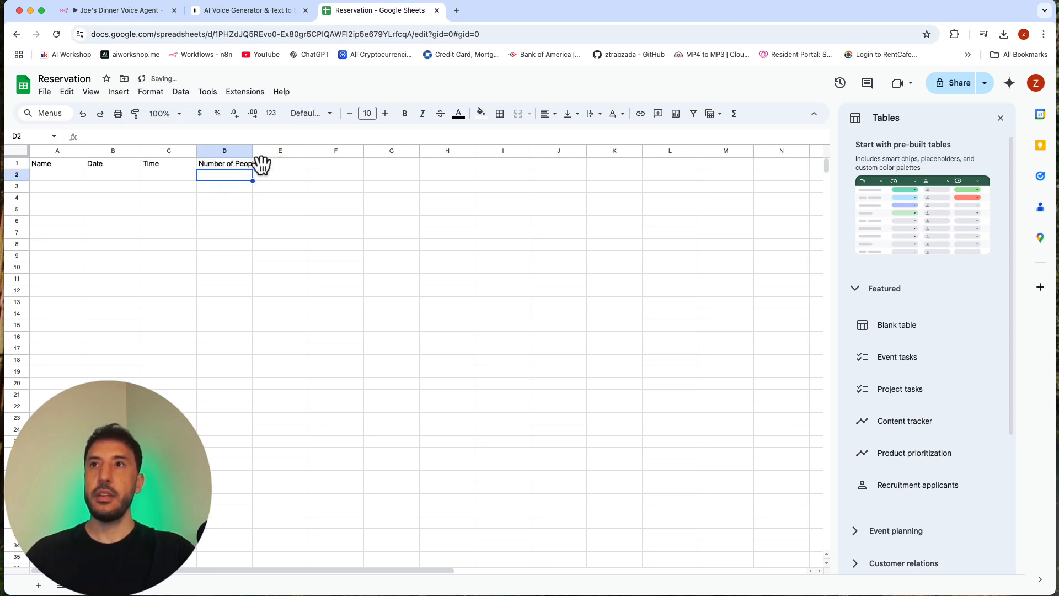
pyautogui.moveTo(254, 152); pyautogui.dragTo(267, 152)
pyautogui.click(207, 244)
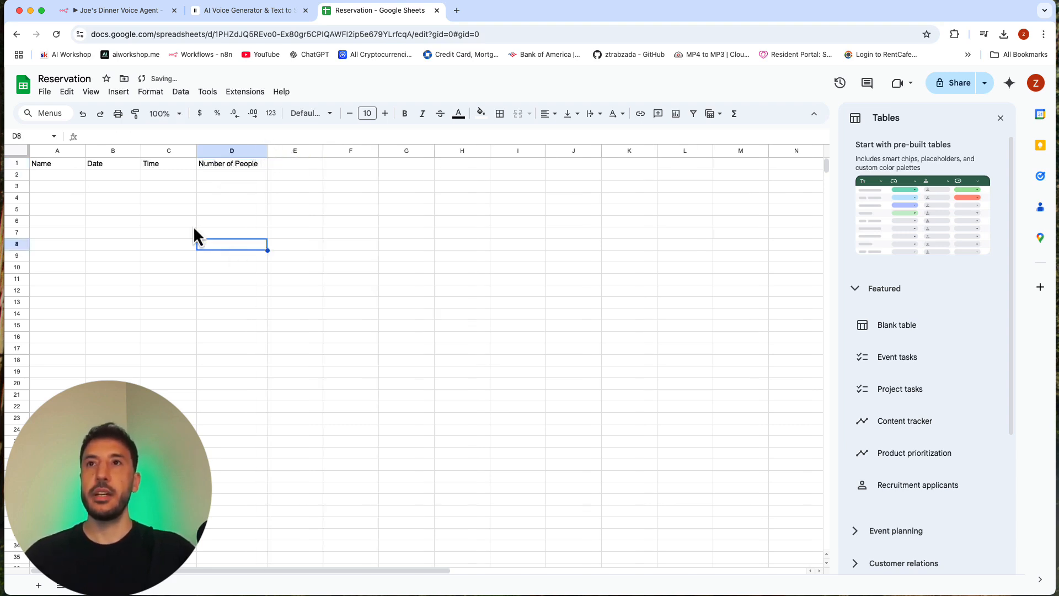
# Step: Increase the height of the header row to roughly double
pyautogui.click(24, 165)
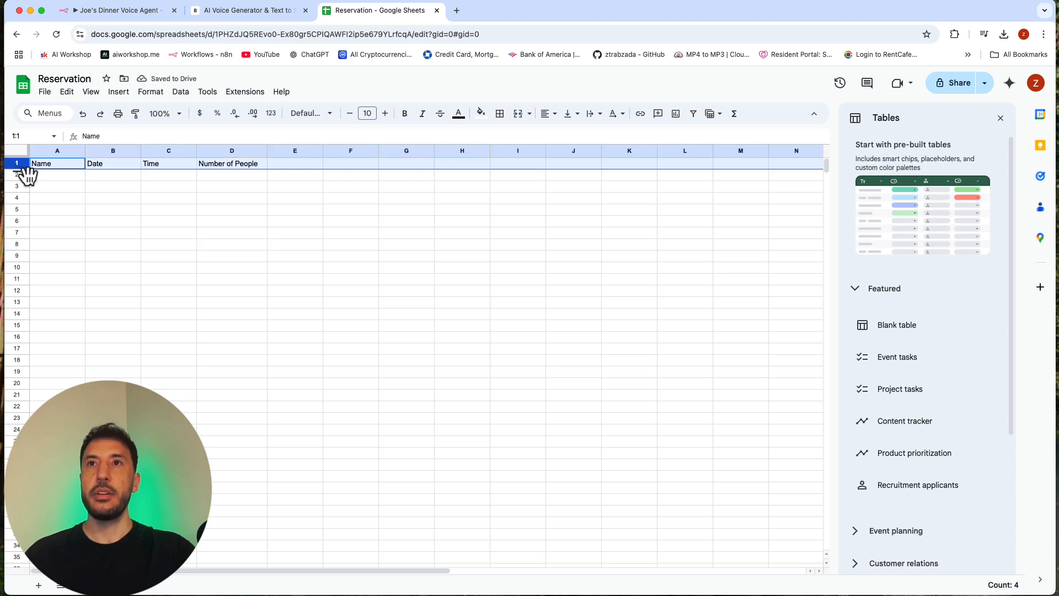
pyautogui.moveTo(23, 167); pyautogui.dragTo(47, 224)
pyautogui.click(45, 212)
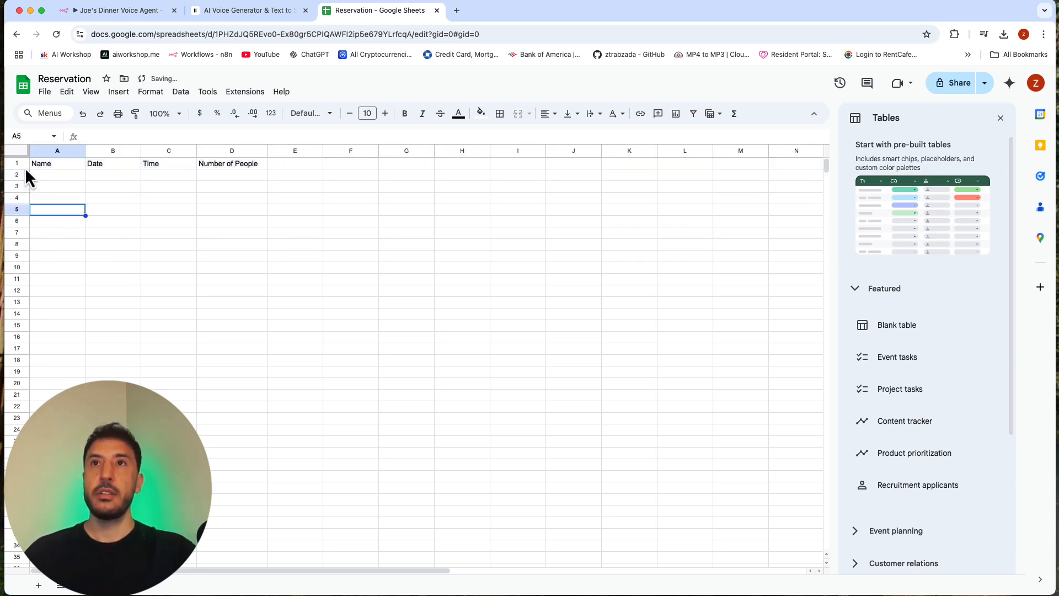
pyautogui.moveTo(15, 169); pyautogui.dragTo(14, 181)
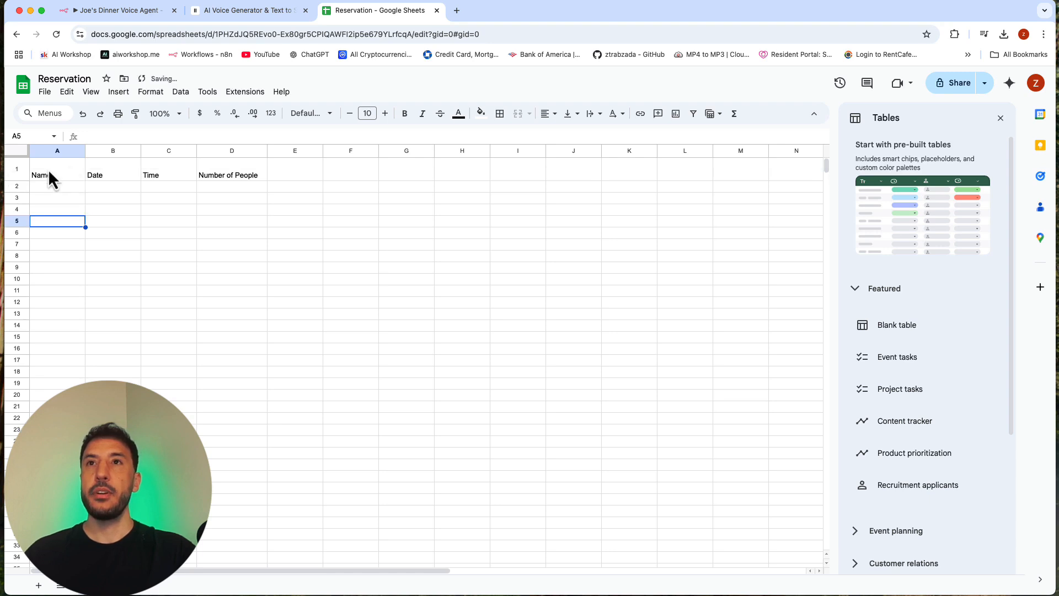
# Step: Make the header row bold and set its font size to 12
pyautogui.click(18, 172)
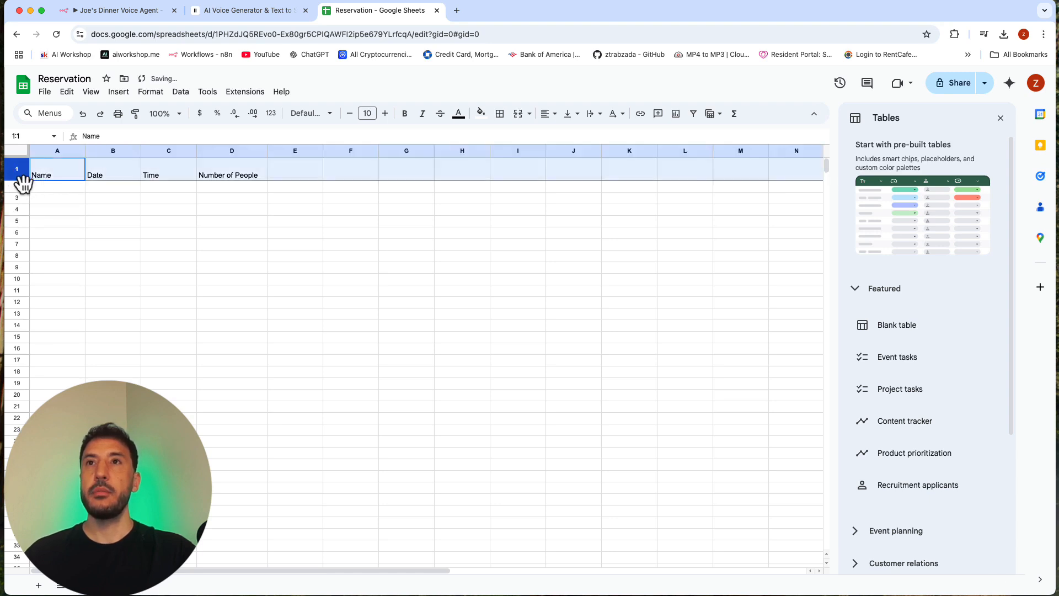
pyautogui.click(408, 114)
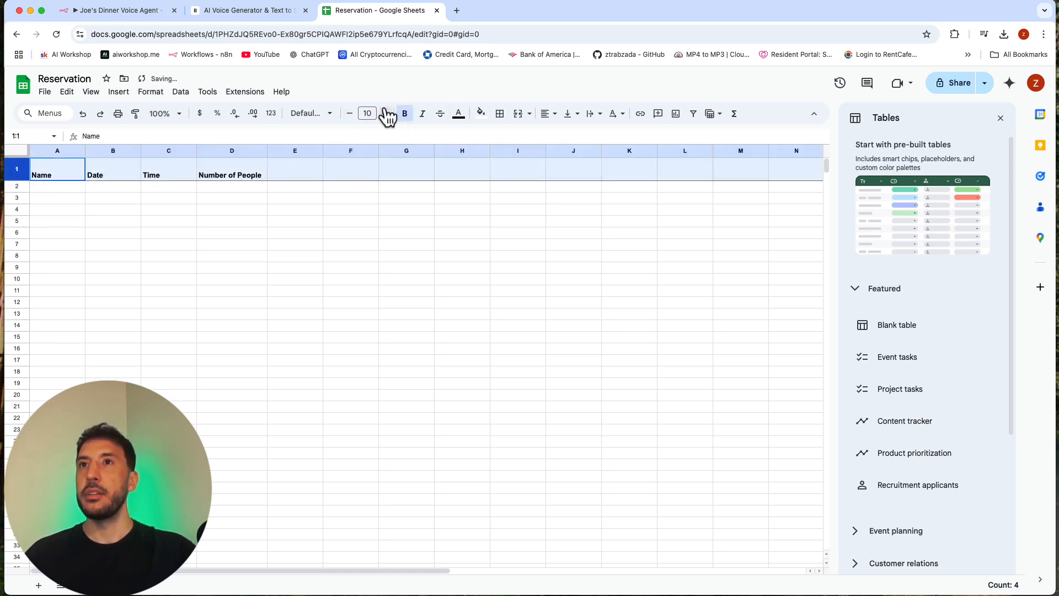
pyautogui.click(385, 114)
pyautogui.click(385, 114)
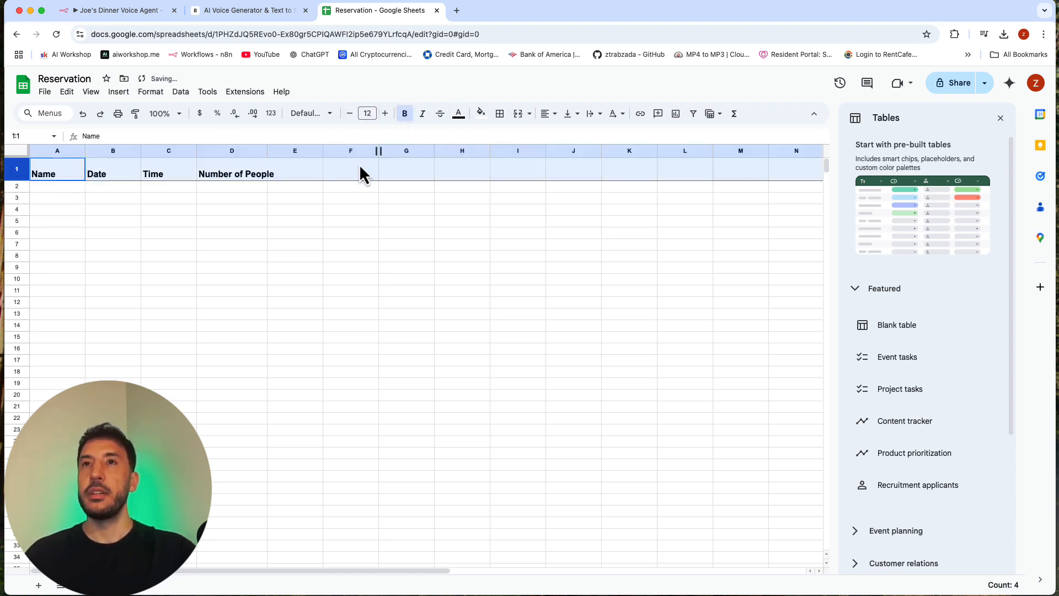
# Step: Try centre alignment on the header row and restore its left alignment
pyautogui.click(552, 116)
pyautogui.click(564, 133)
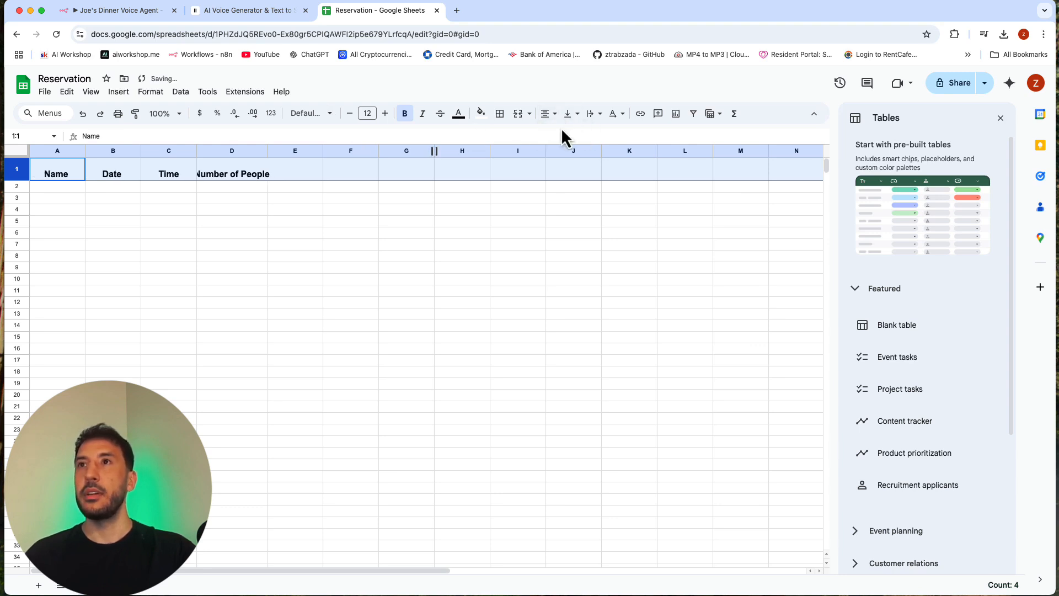
pyautogui.click(549, 114)
pyautogui.click(552, 135)
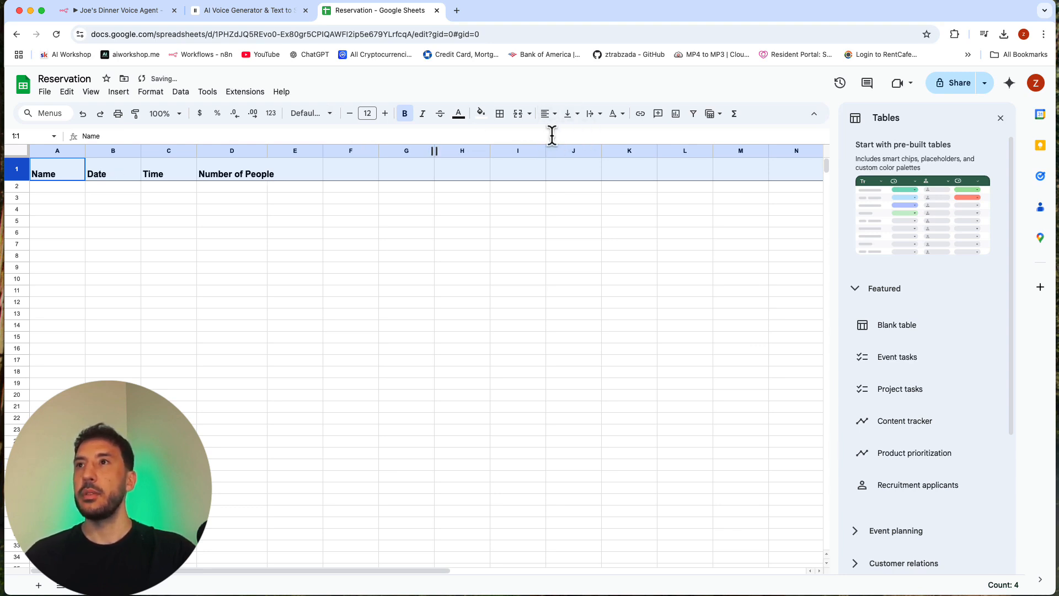
pyautogui.click(342, 233)
pyautogui.click(67, 233)
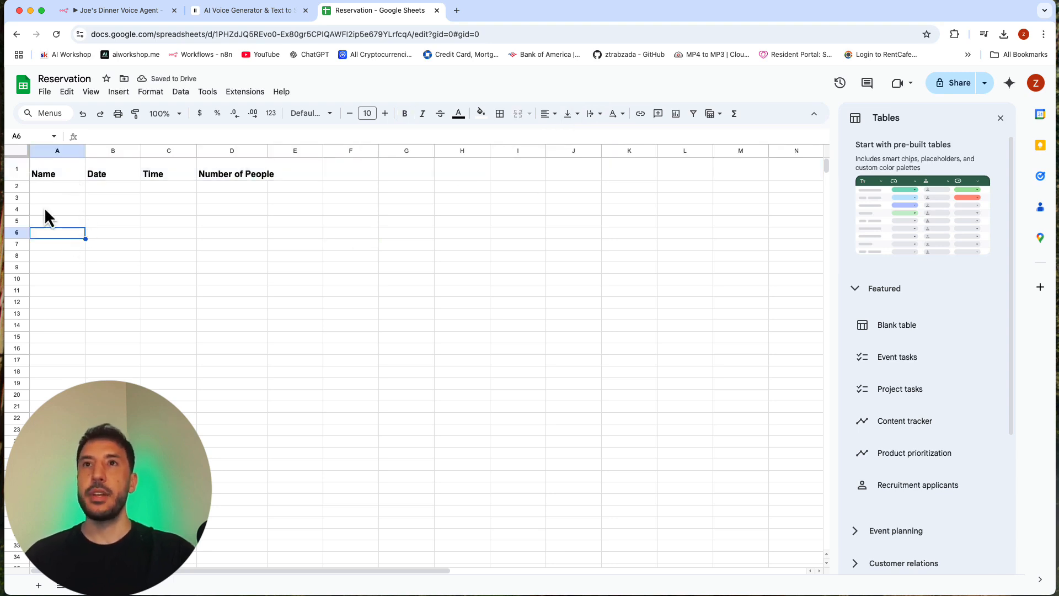
# Step: Reduce the header row's height slightly and widen column D to fit the enlarged "Number of People" header
pyautogui.click(19, 173)
pyautogui.moveTo(14, 181); pyautogui.dragTo(15, 177)
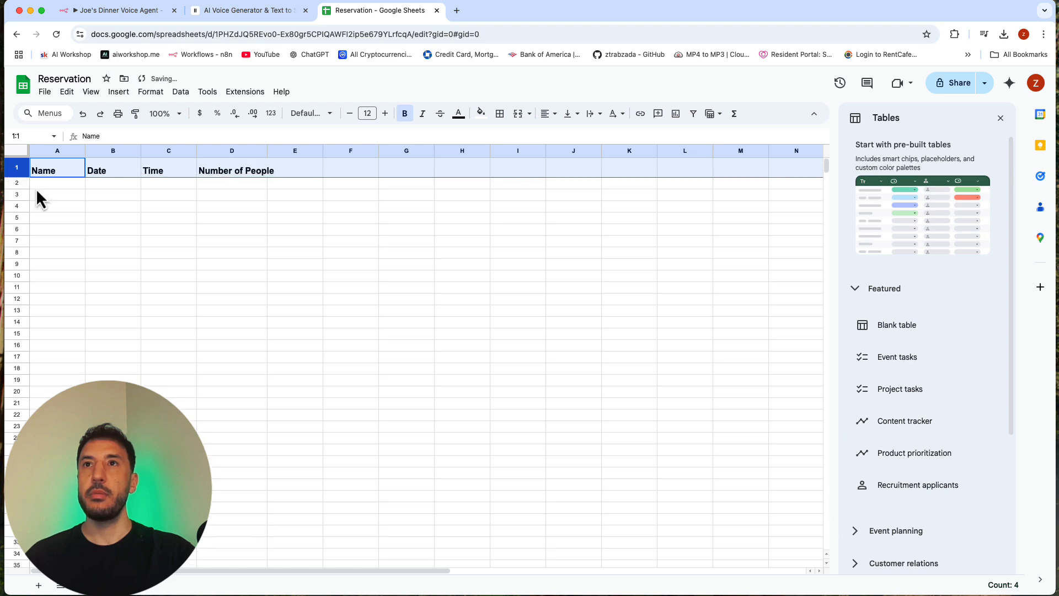
pyautogui.click(126, 226)
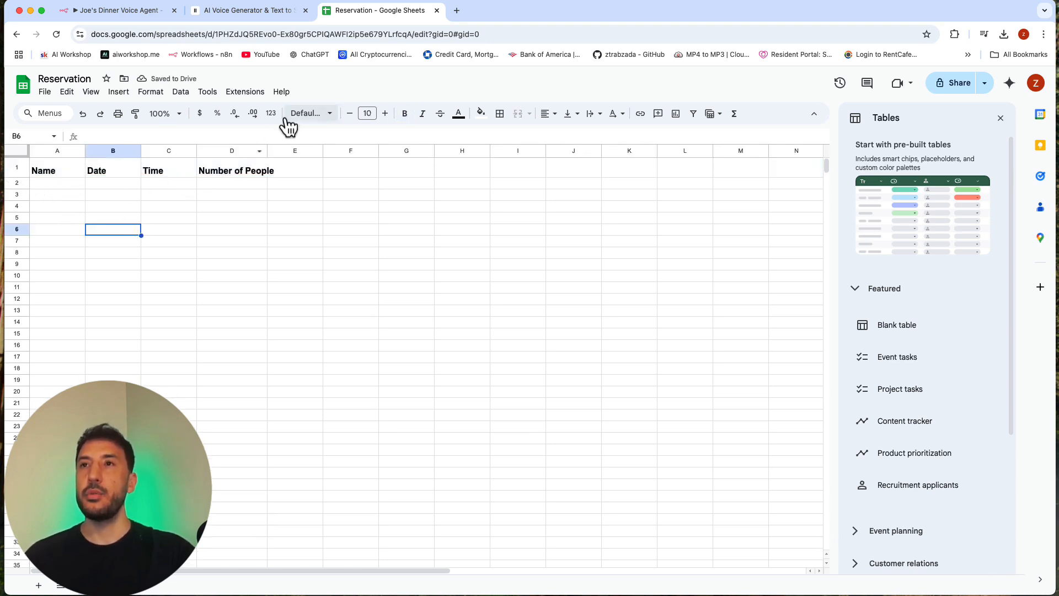
pyautogui.moveTo(268, 150); pyautogui.dragTo(287, 151)
pyautogui.click(322, 195)
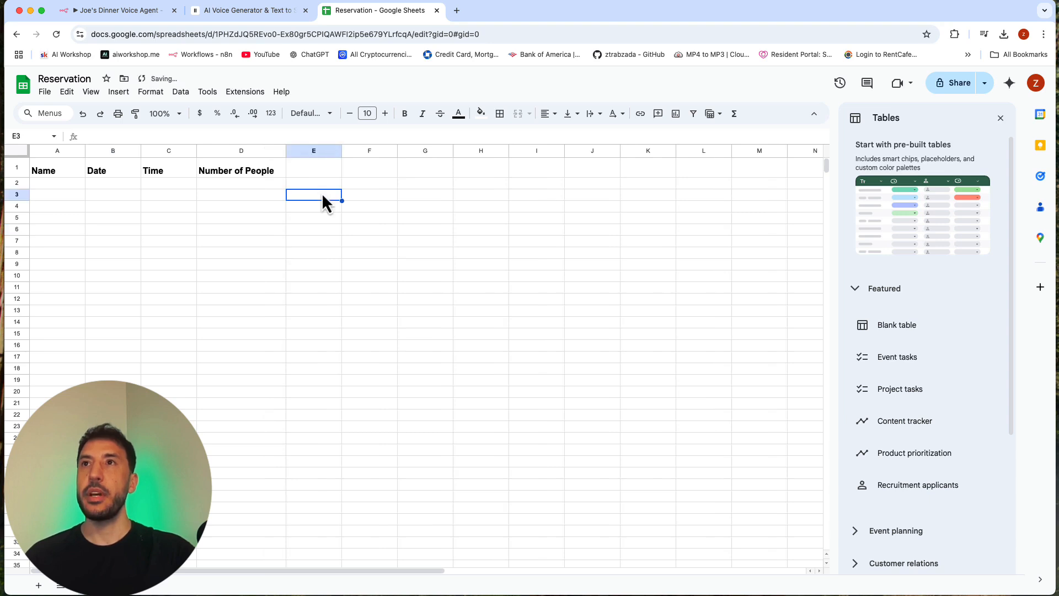
# Step: Switch to the n8n workflow and add a Google Sheets "Append row in sheet" node after the Webhook node
pyautogui.click(120, 11)
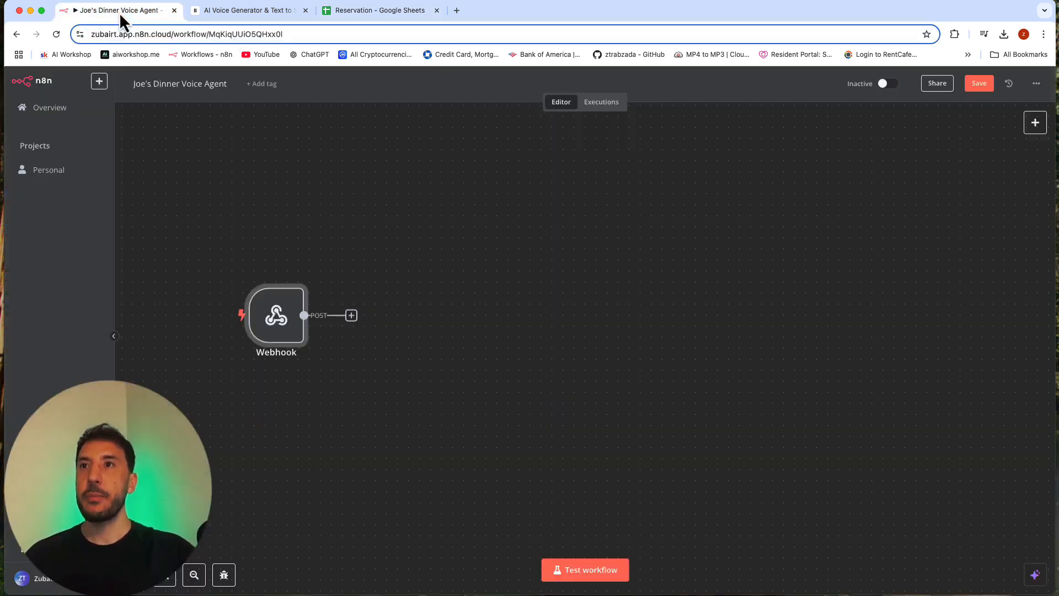
pyautogui.click(352, 316)
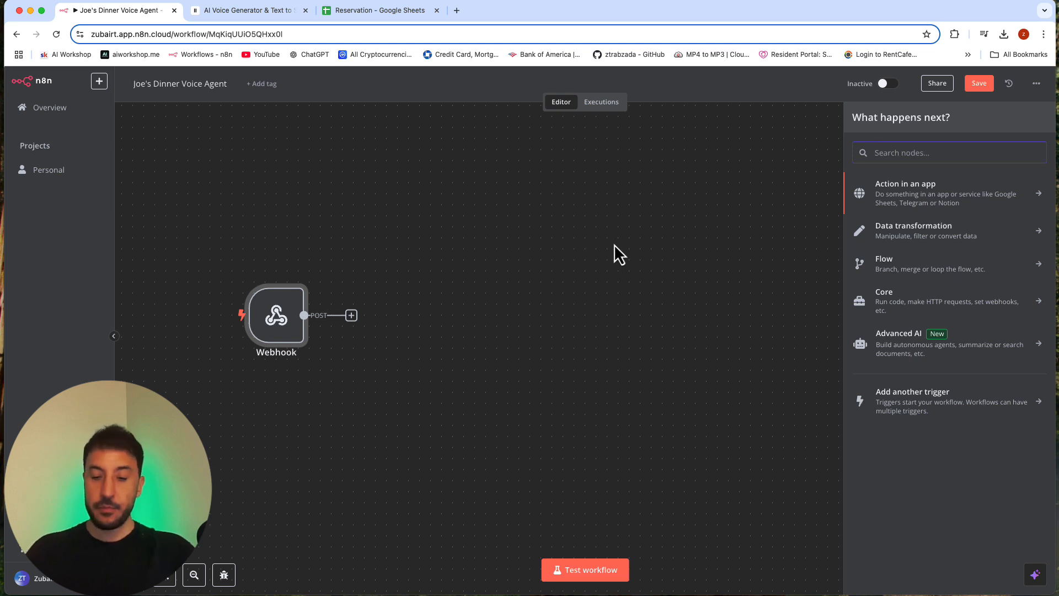
pyautogui.write('shhet')
pyautogui.press('BackSpace')
pyautogui.write('eets')
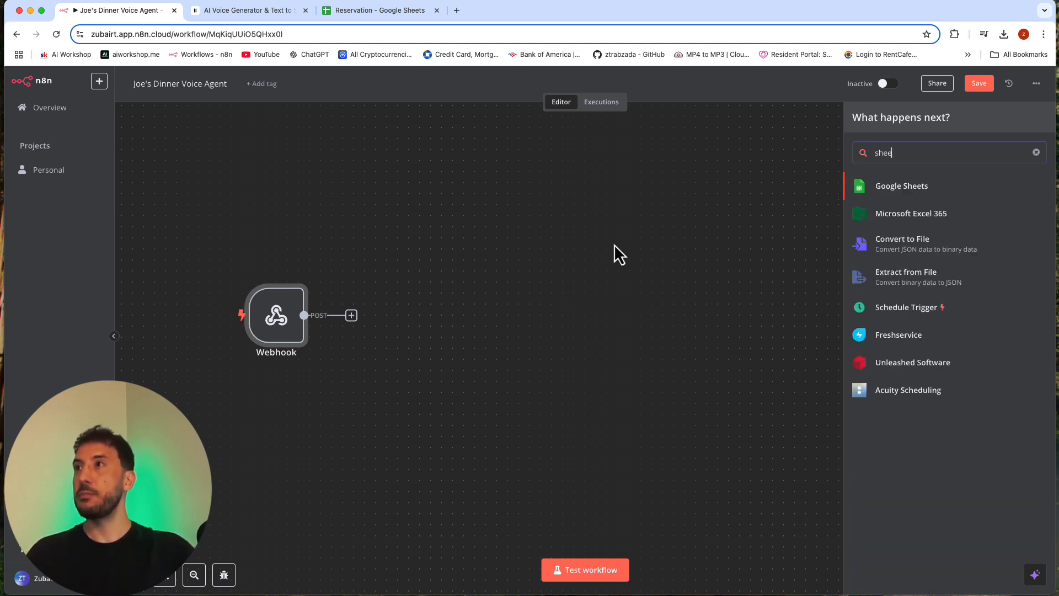
pyautogui.click(885, 191)
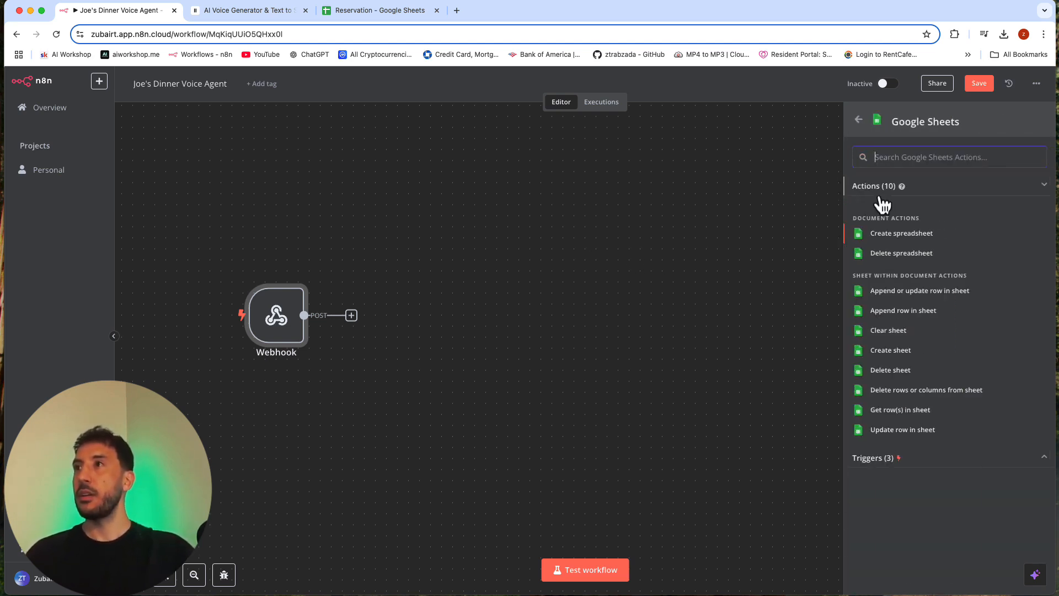
pyautogui.click(913, 312)
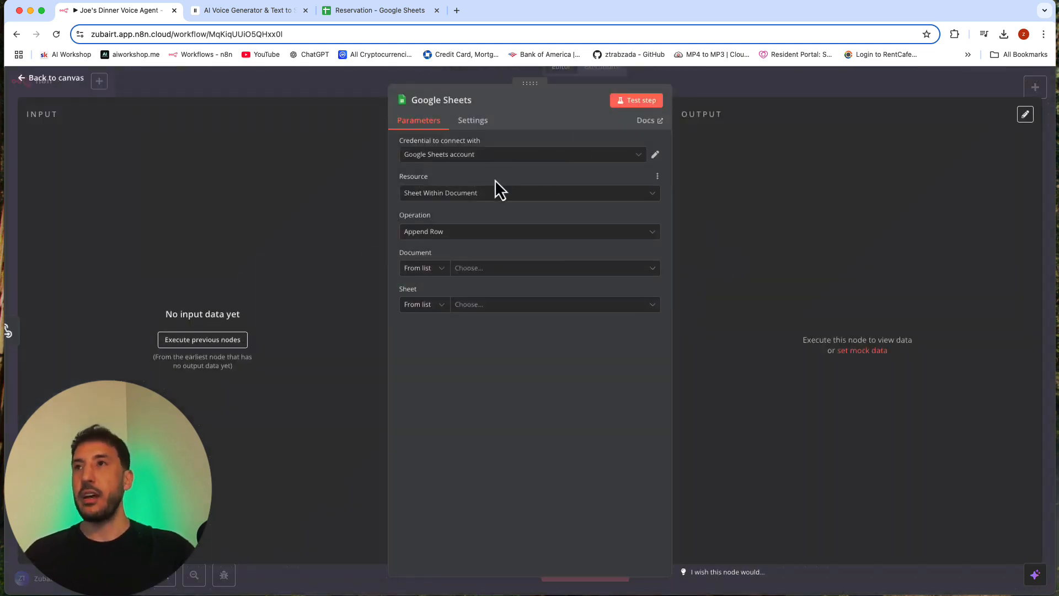
# Step: Set the Google Sheets node to append to Sheet1 of the Reservation document, keeping the existing credential, and return to the canvas
pyautogui.click(531, 154)
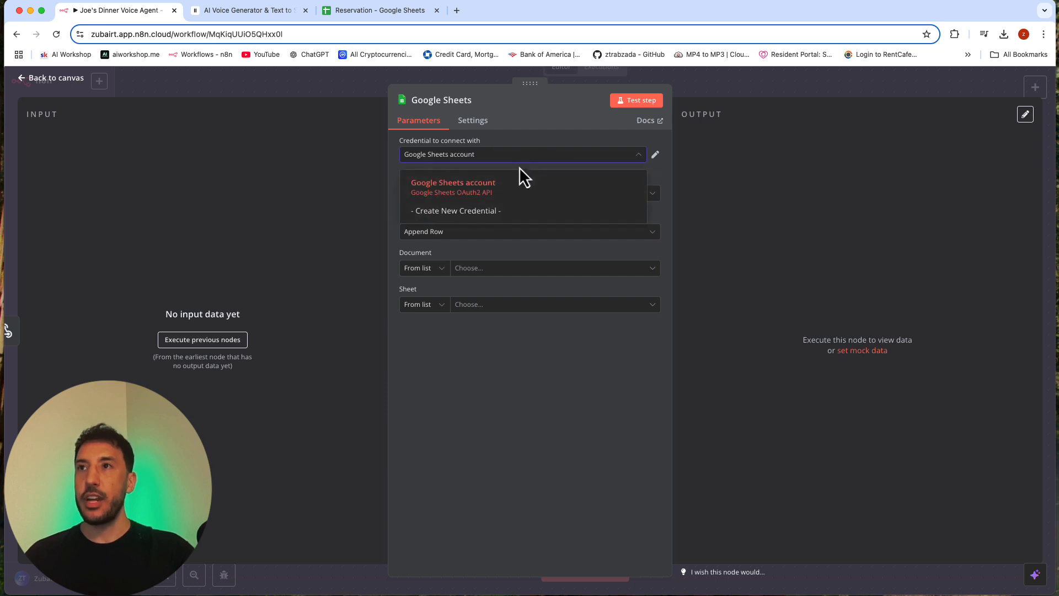
pyautogui.click(617, 141)
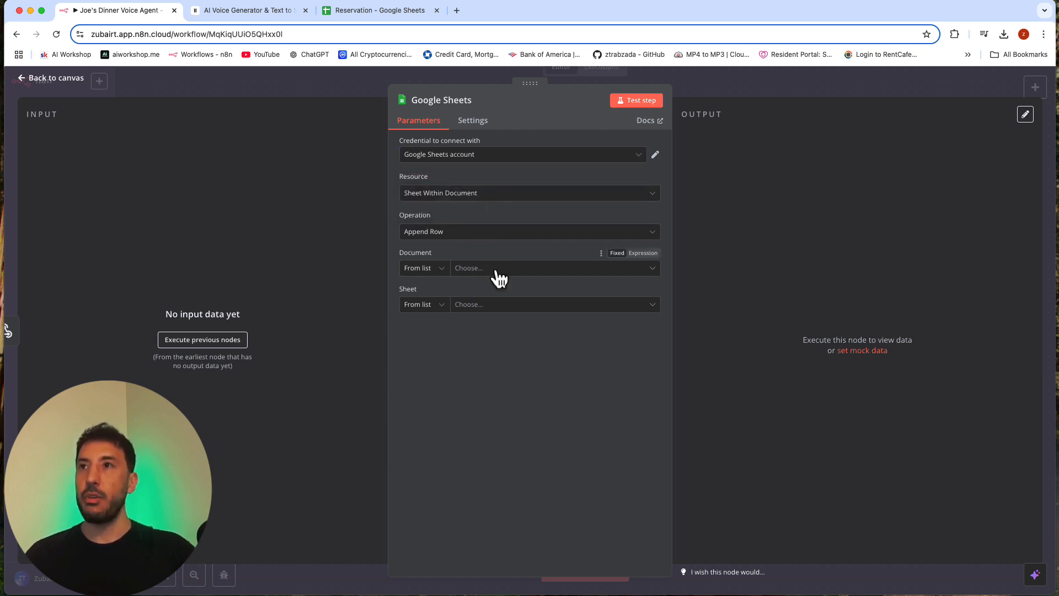
pyautogui.click(520, 271)
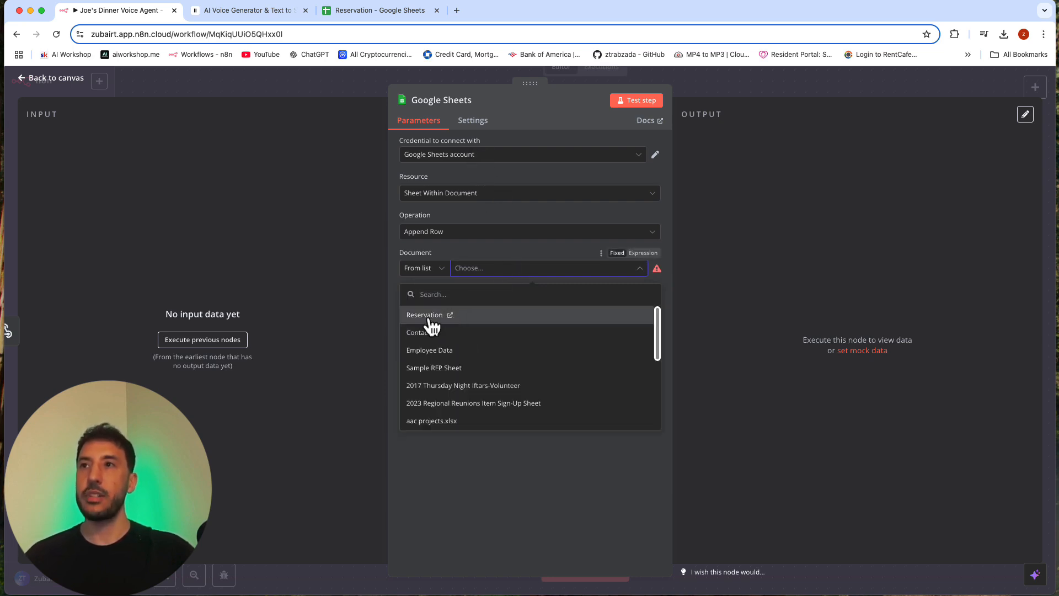
pyautogui.click(430, 319)
pyautogui.click(521, 305)
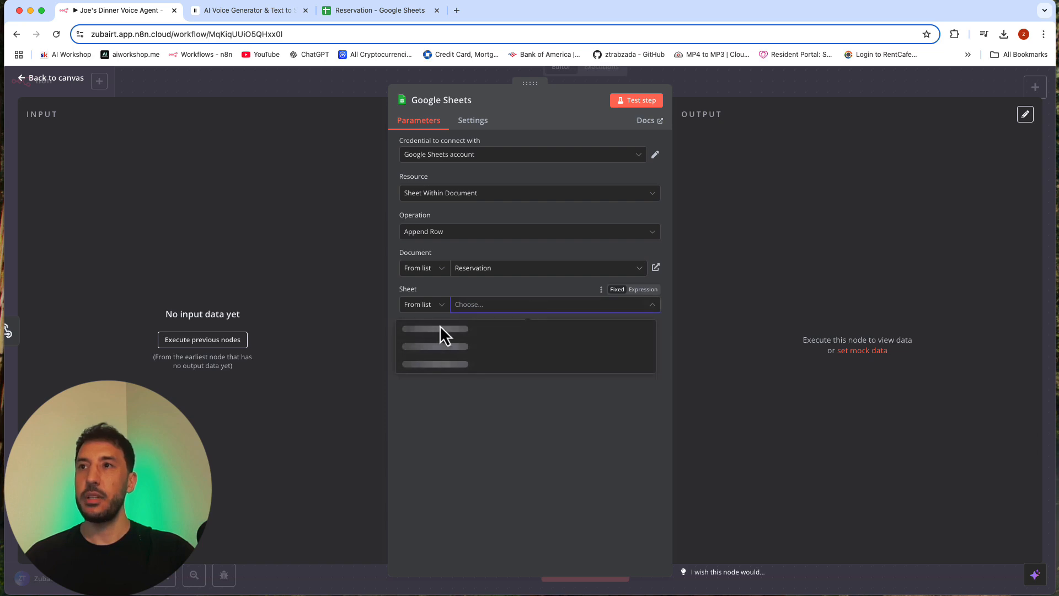
pyautogui.click(445, 330)
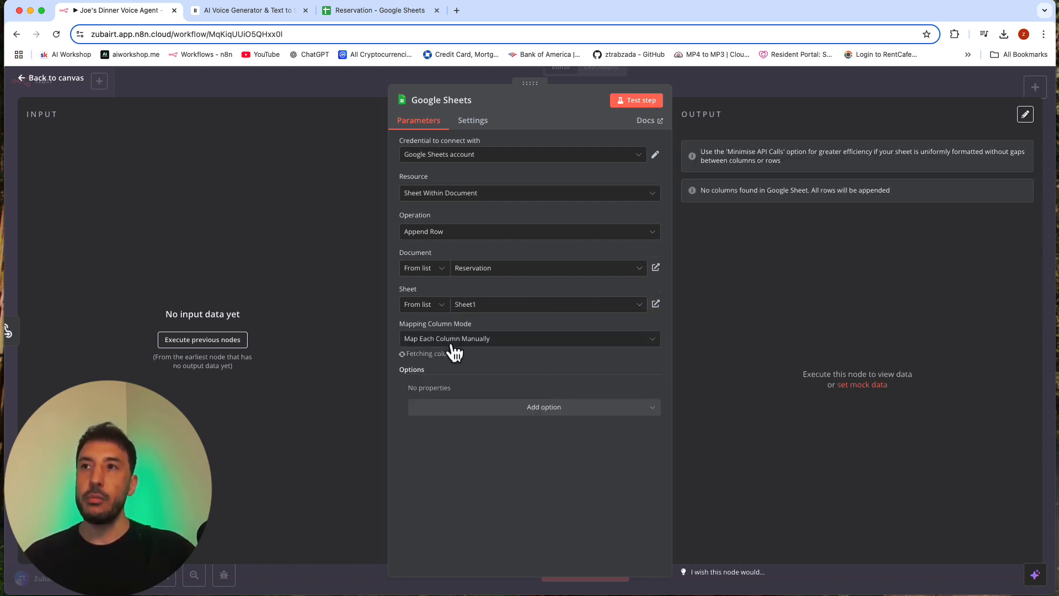
pyautogui.scroll(-2, 440, 428)
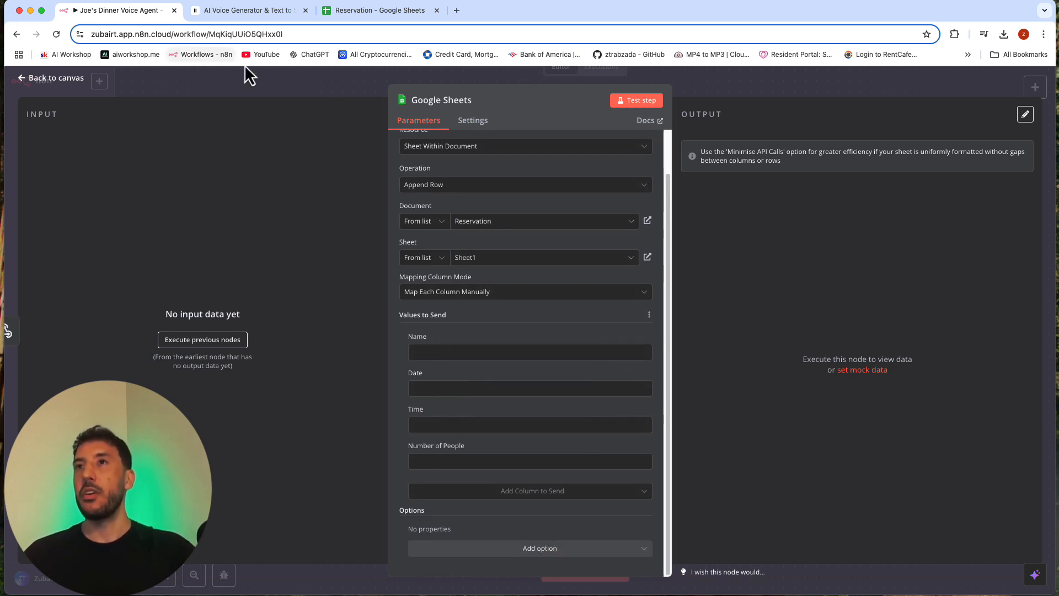
pyautogui.click(703, 85)
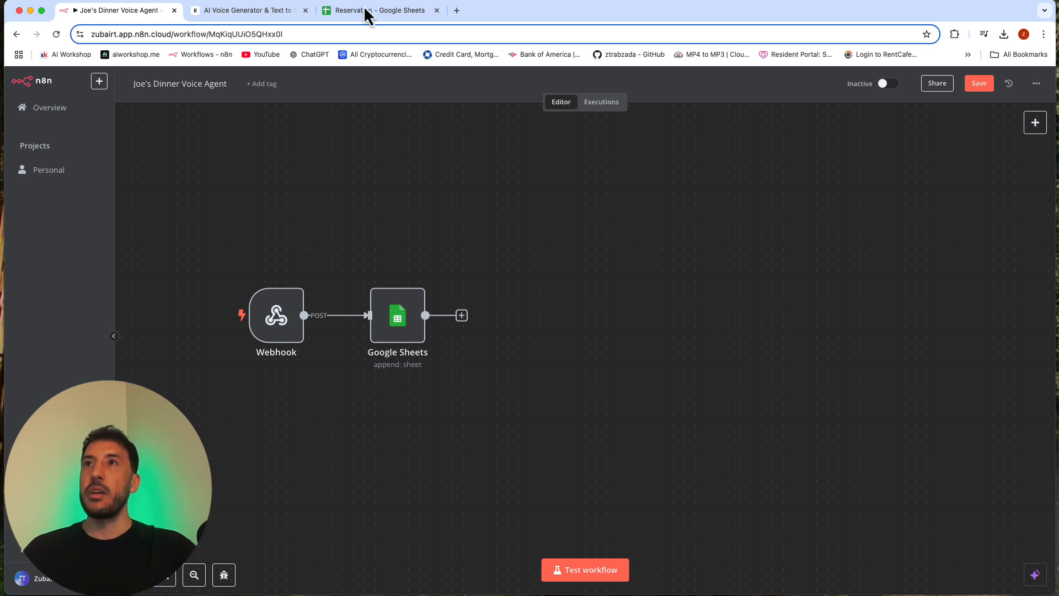
# Step: Switch to ElevenLabs and enable body parameters for the reservation tool
pyautogui.click(239, 18)
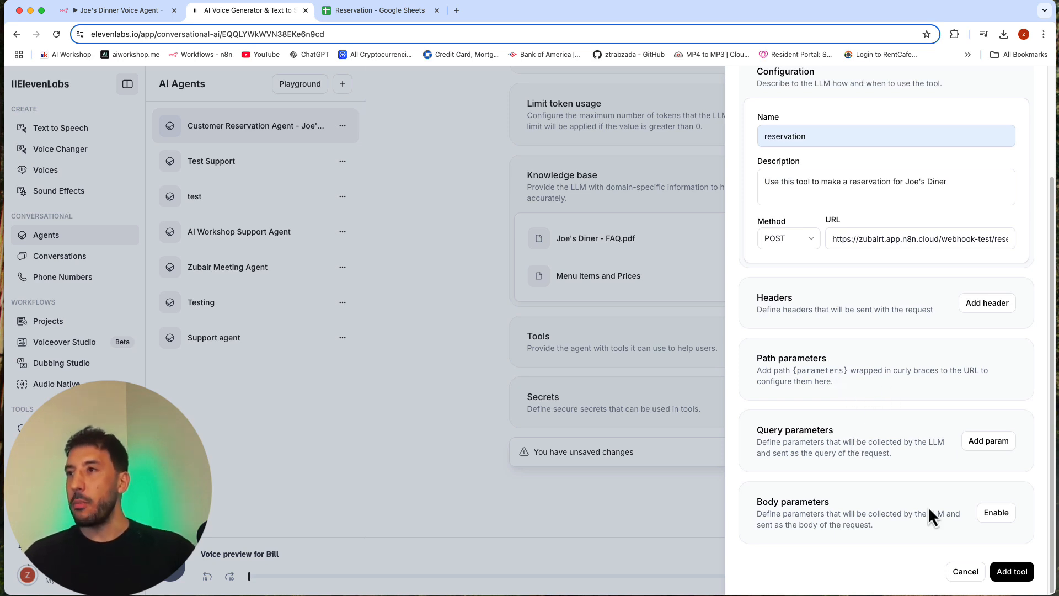
pyautogui.click(997, 513)
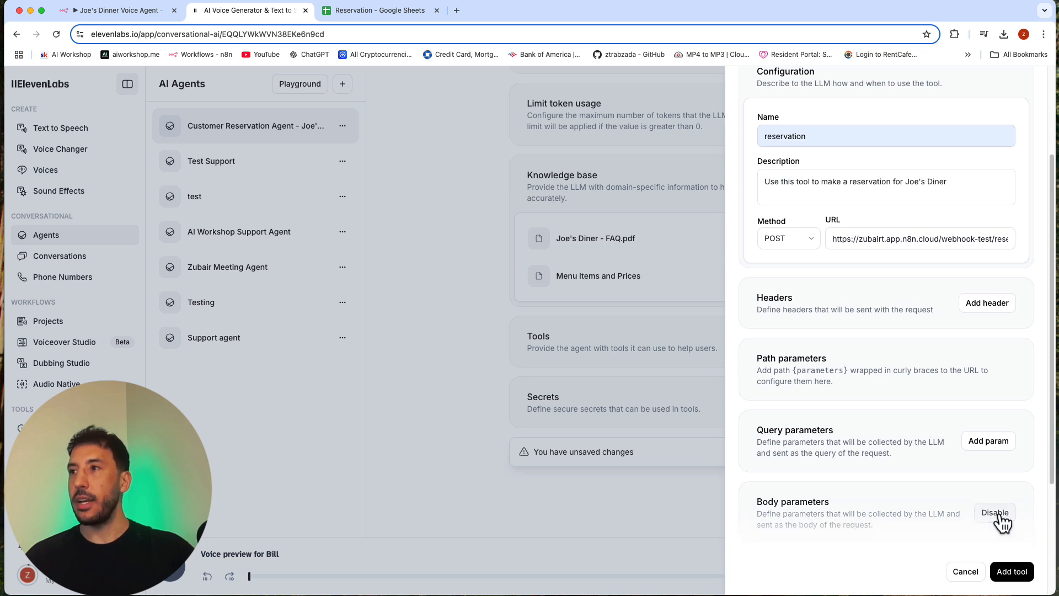
# Step: Describe the body parameters as "In a friendly way, ask the customer to provide their name, date of reservation, time of reservation, and number of people"
pyautogui.scroll(-3, 864, 516)
pyautogui.click(821, 403)
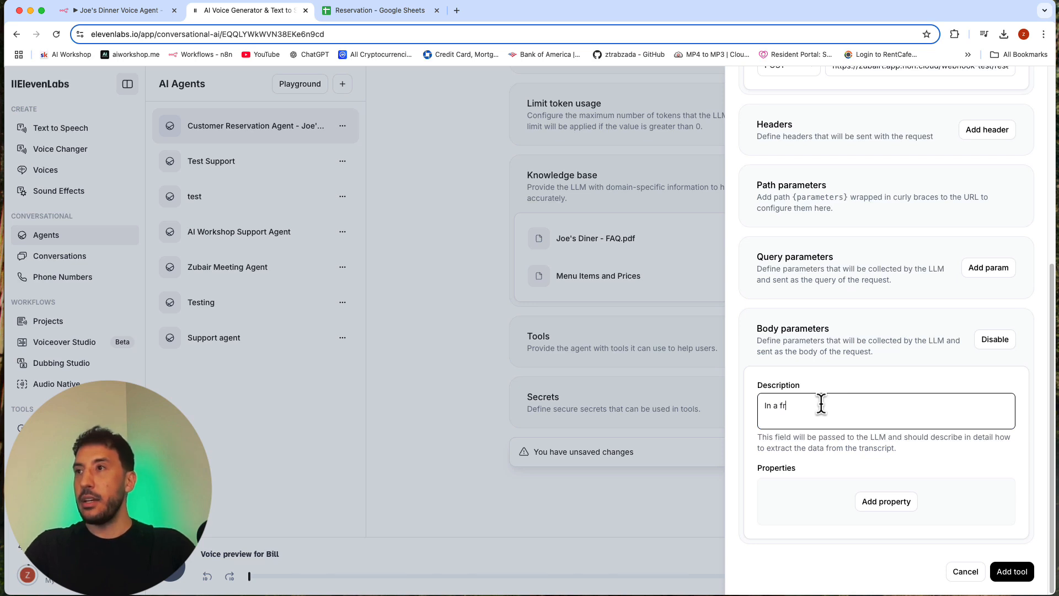
pyautogui.write('edn')
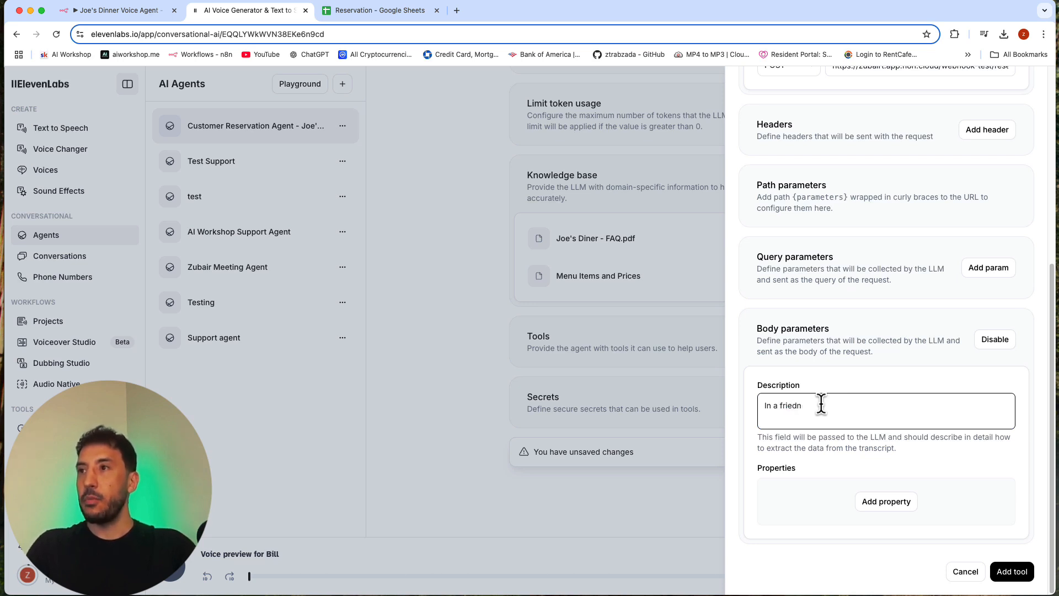
pyautogui.press('BackSpace')
pyautogui.press('BackSpace')
pyautogui.write('ndly way, ask ')
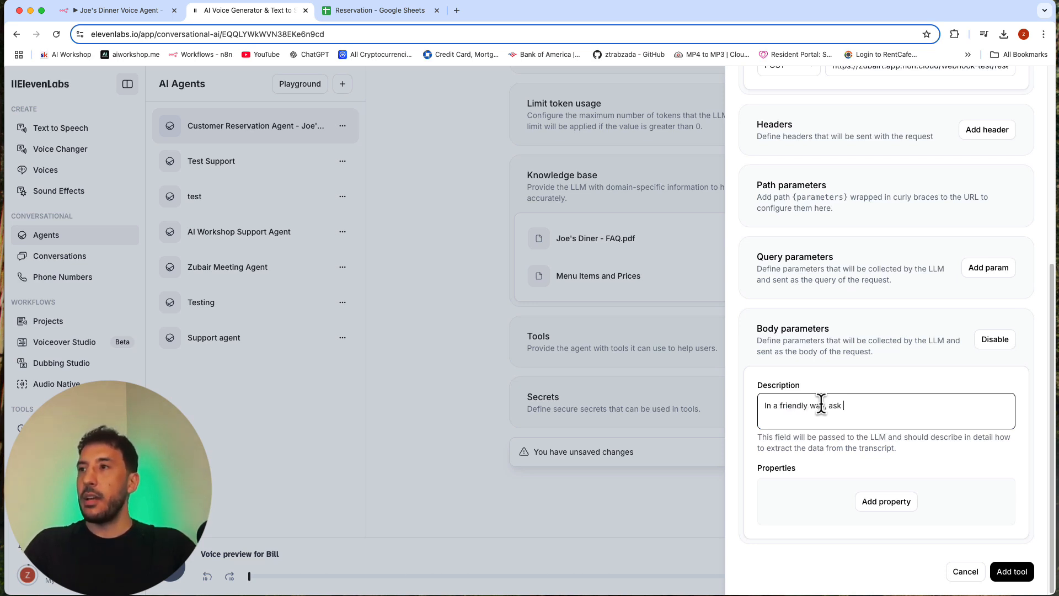
pyautogui.write('the customer to ')
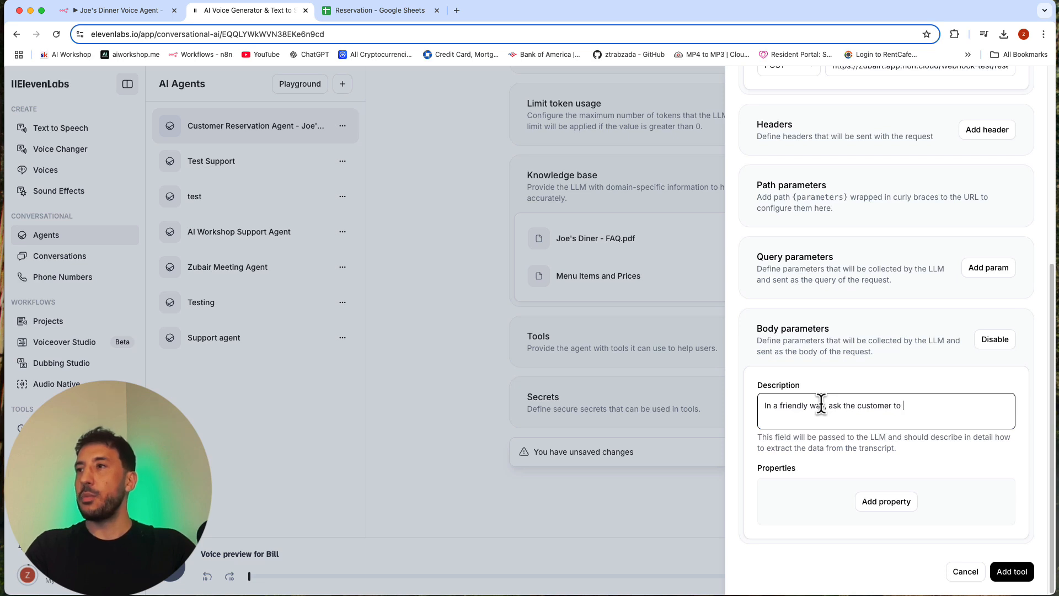
pyautogui.write('provide their name, date of')
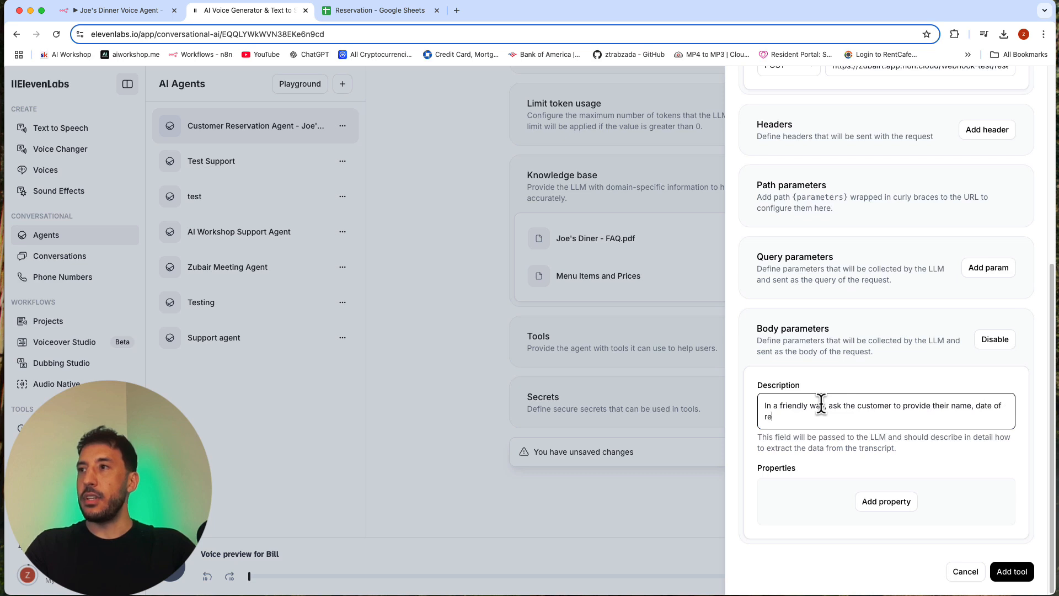
pyautogui.write('reservation')
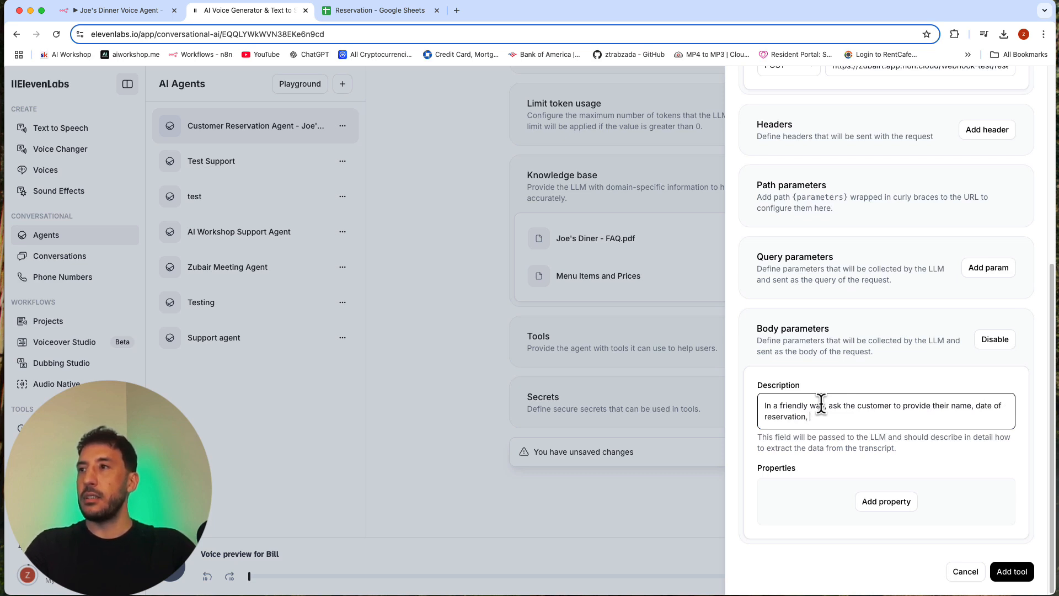
pyautogui.write(', time of')
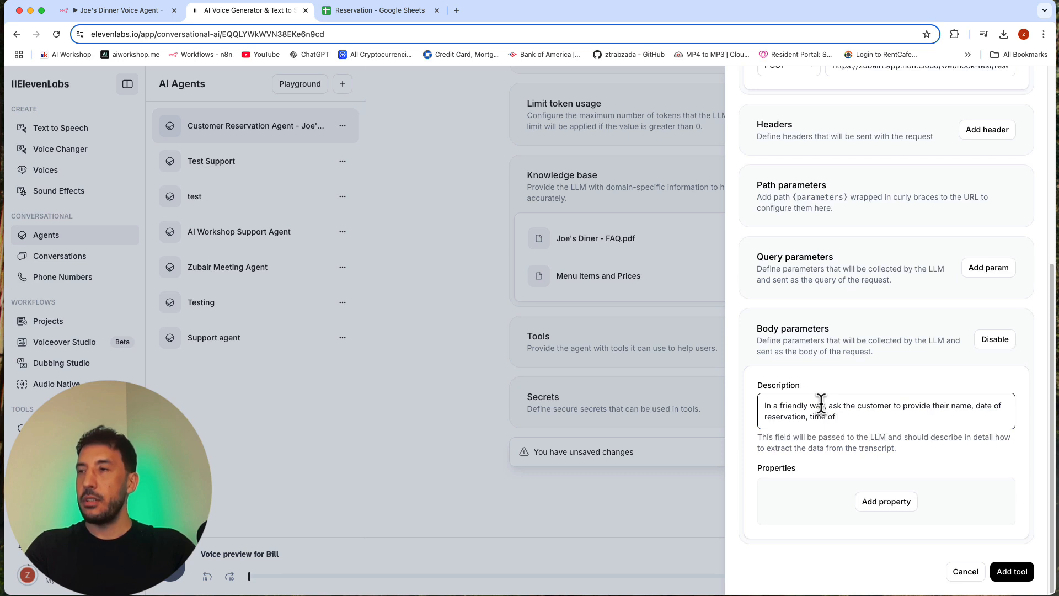
pyautogui.write(' reservation, ')
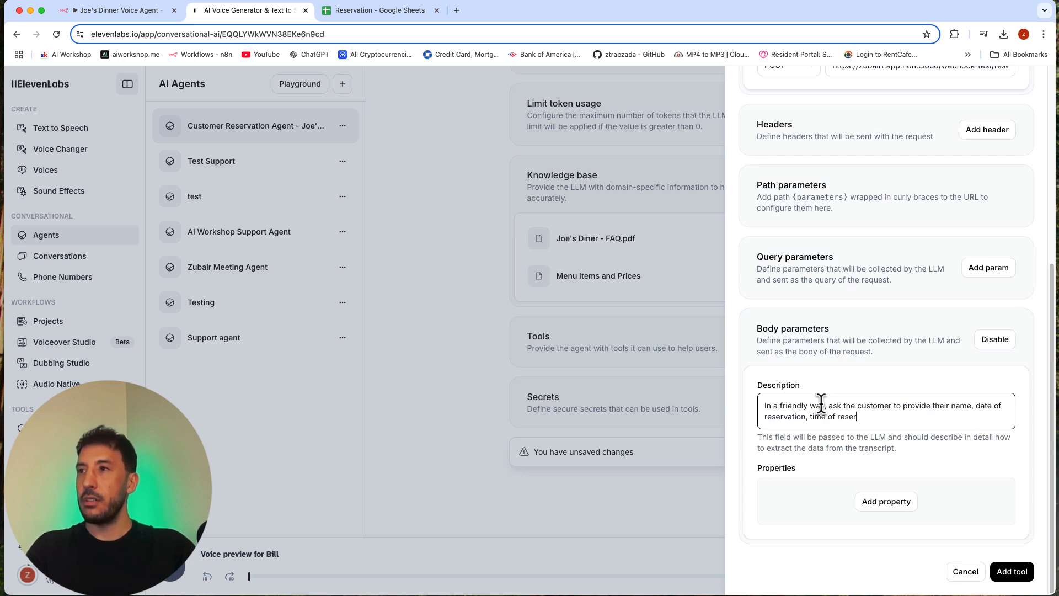
pyautogui.write('and n')
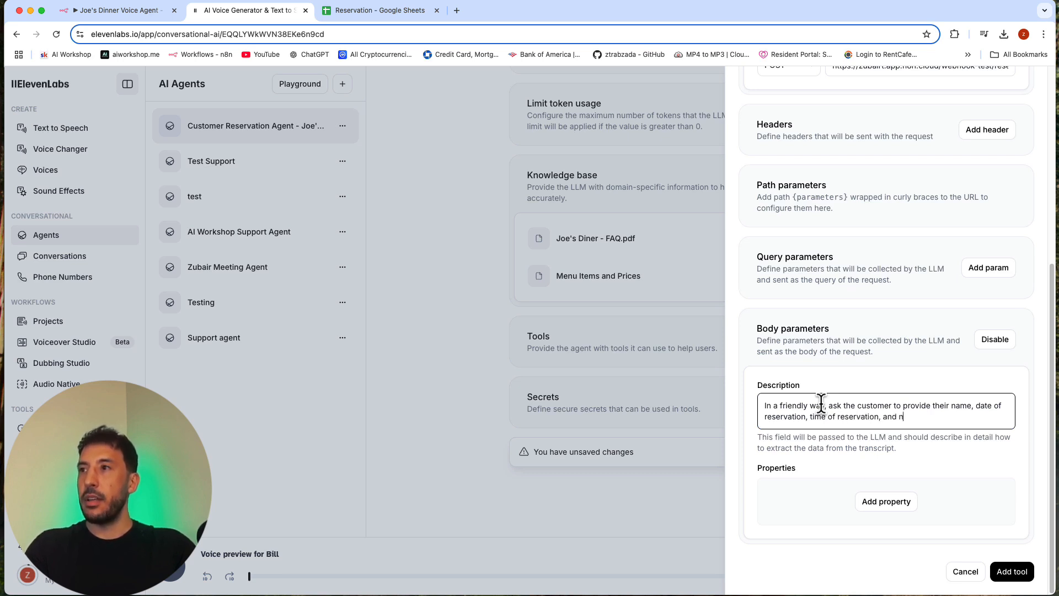
pyautogui.write('umner o')
pyautogui.press('BackSpace')
pyautogui.press('BackSpace')
pyautogui.press('BackSpace')
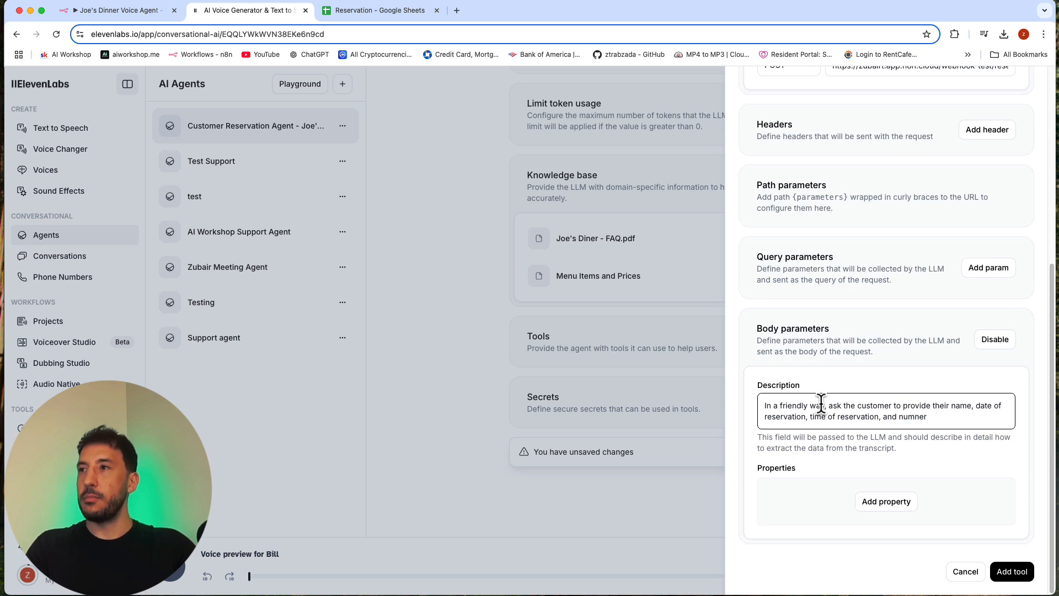
pyautogui.write('ber of people')
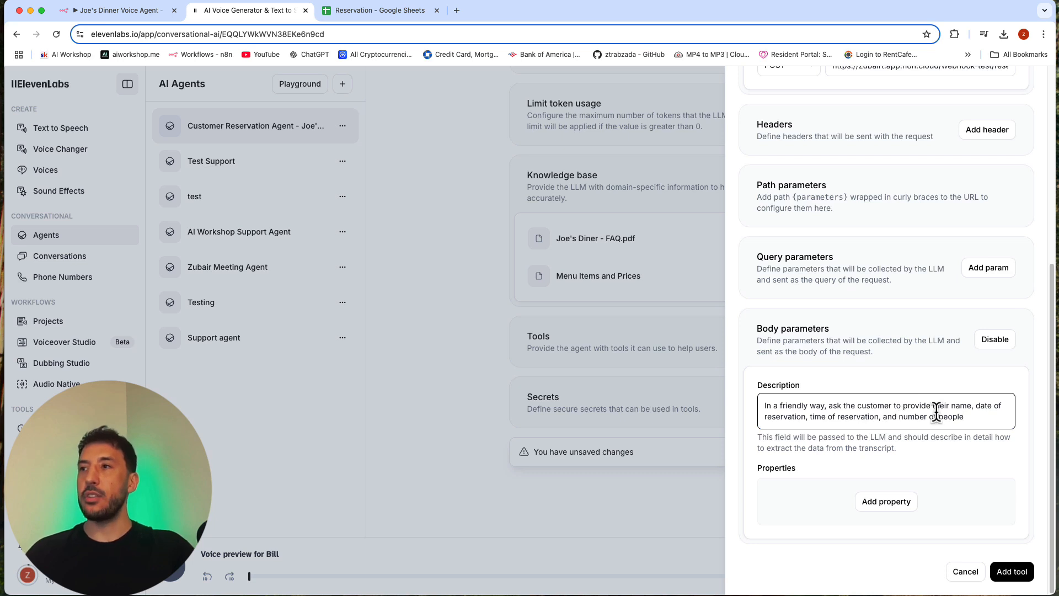
pyautogui.tripleClick(864, 417)
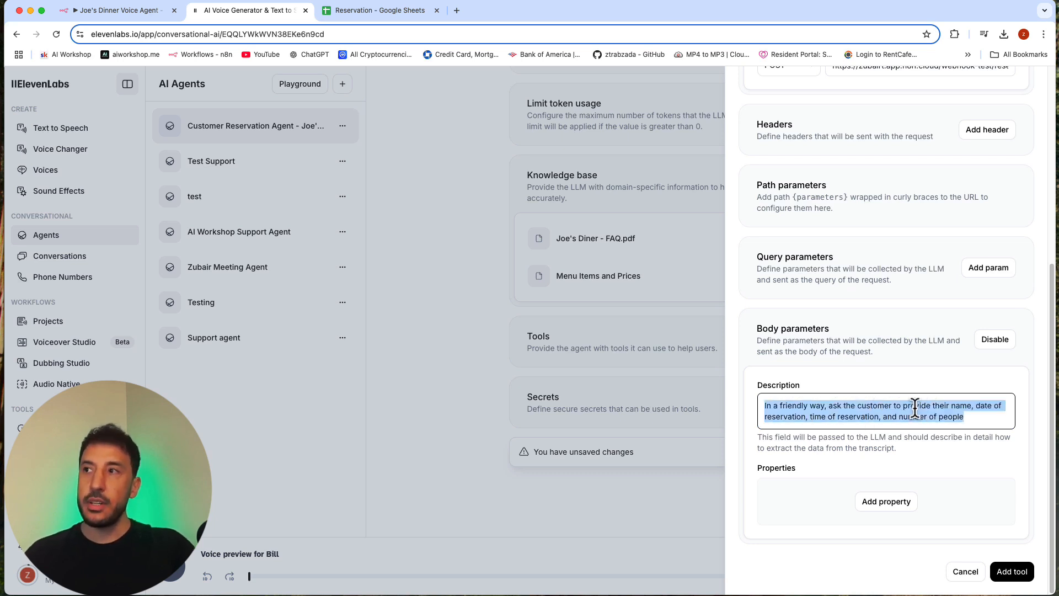
pyautogui.click(916, 408)
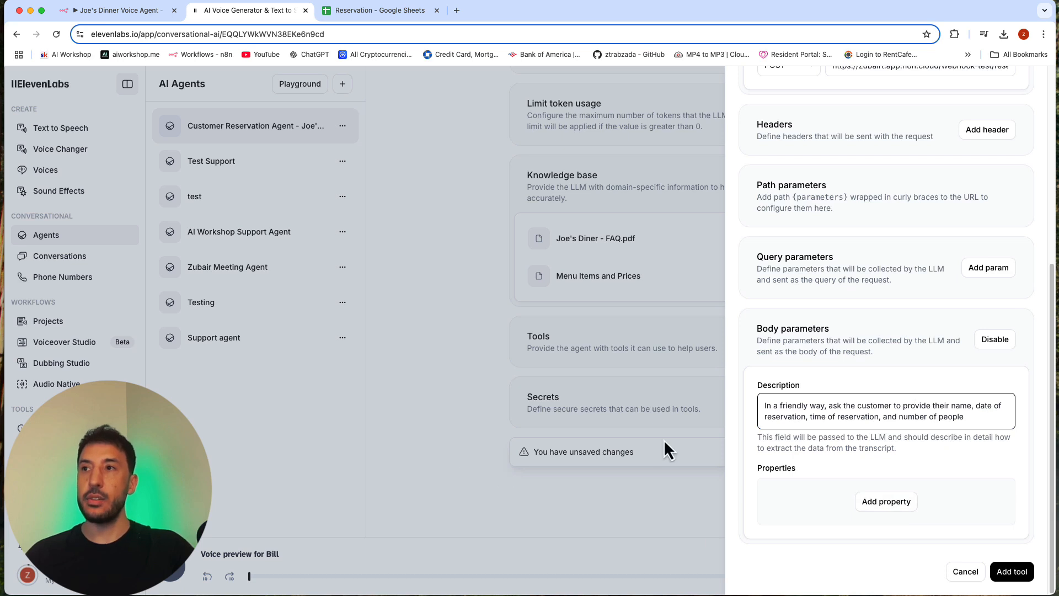
# Step: Add a String body property with the identifier "name" and the description "name of the customer"
pyautogui.click(915, 502)
pyautogui.scroll(-3, 877, 497)
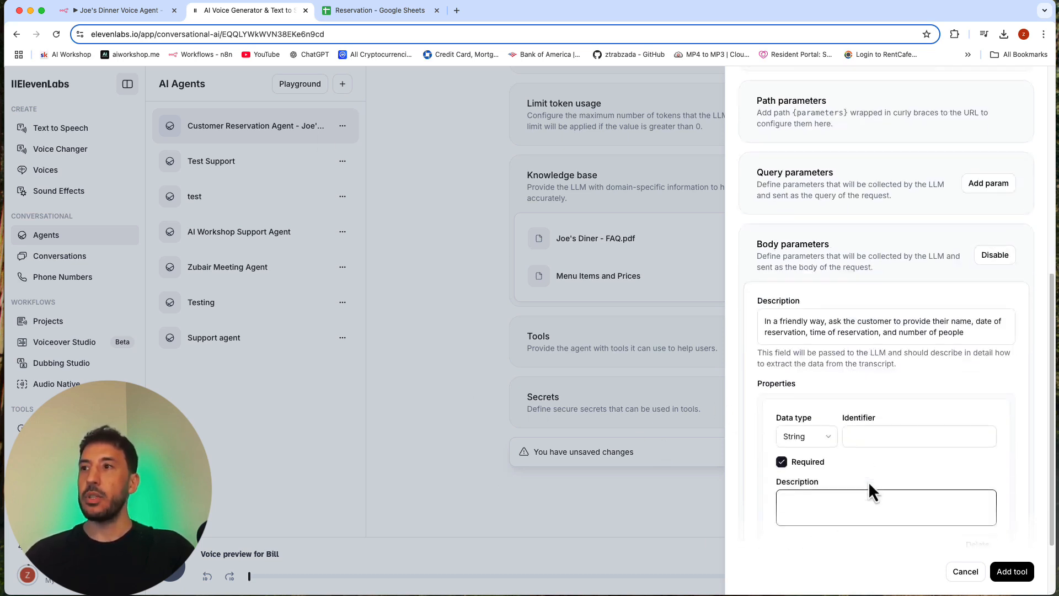
pyautogui.scroll(-3, 869, 485)
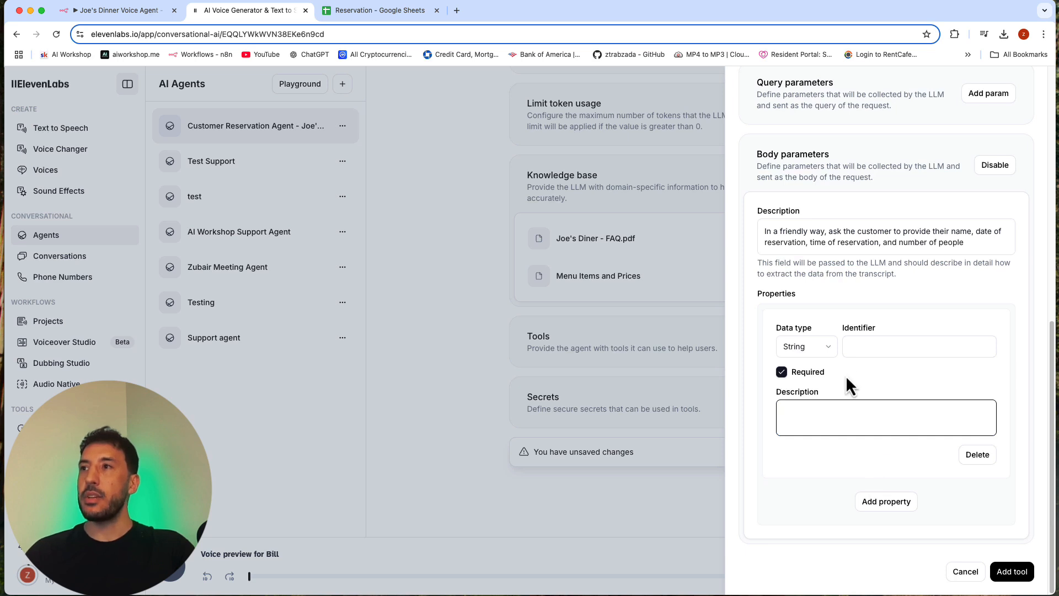
pyautogui.click(875, 345)
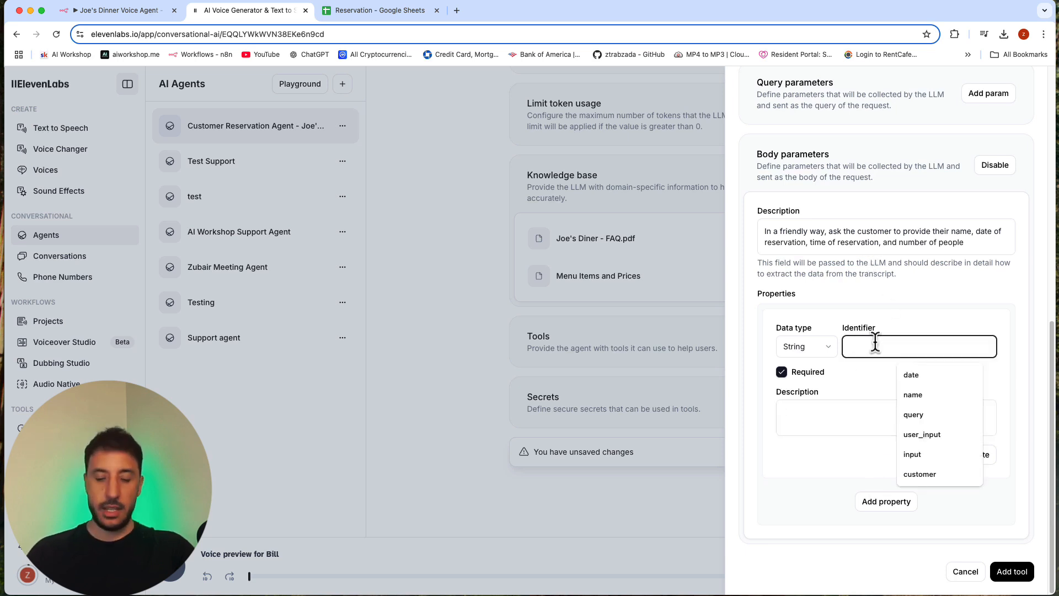
pyautogui.write('name')
pyautogui.click(846, 414)
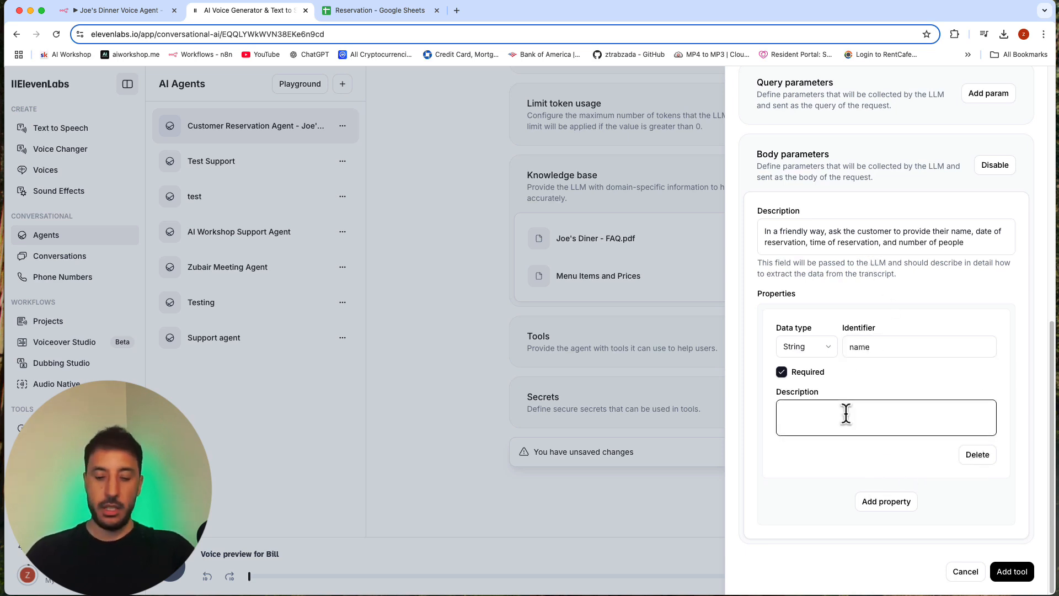
pyautogui.write('name of the customer')
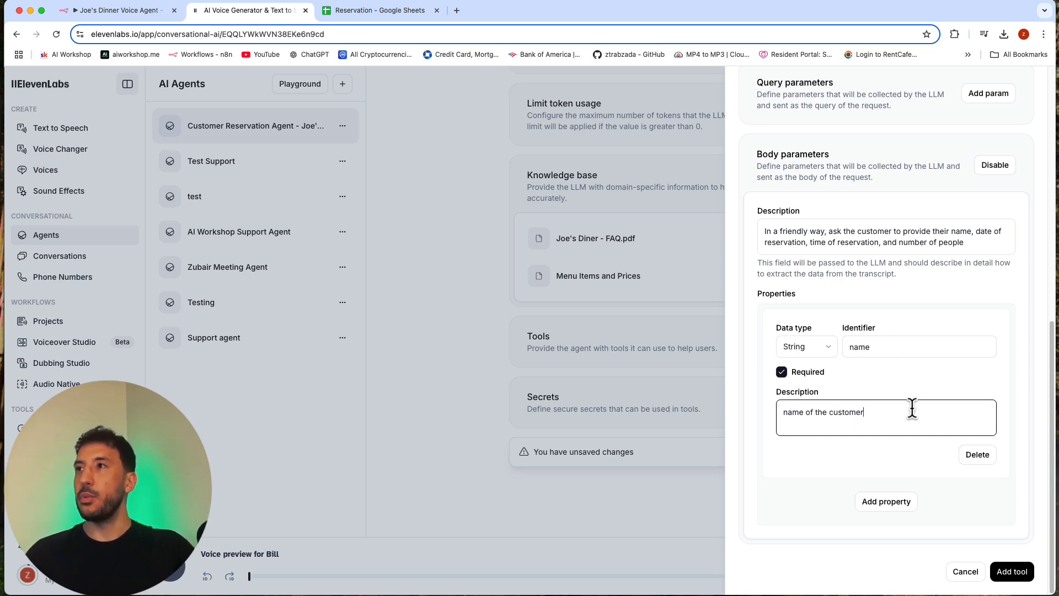
# Step: Add a second String body property with the identifier "date" and the description "date of the reservation"
pyautogui.click(887, 502)
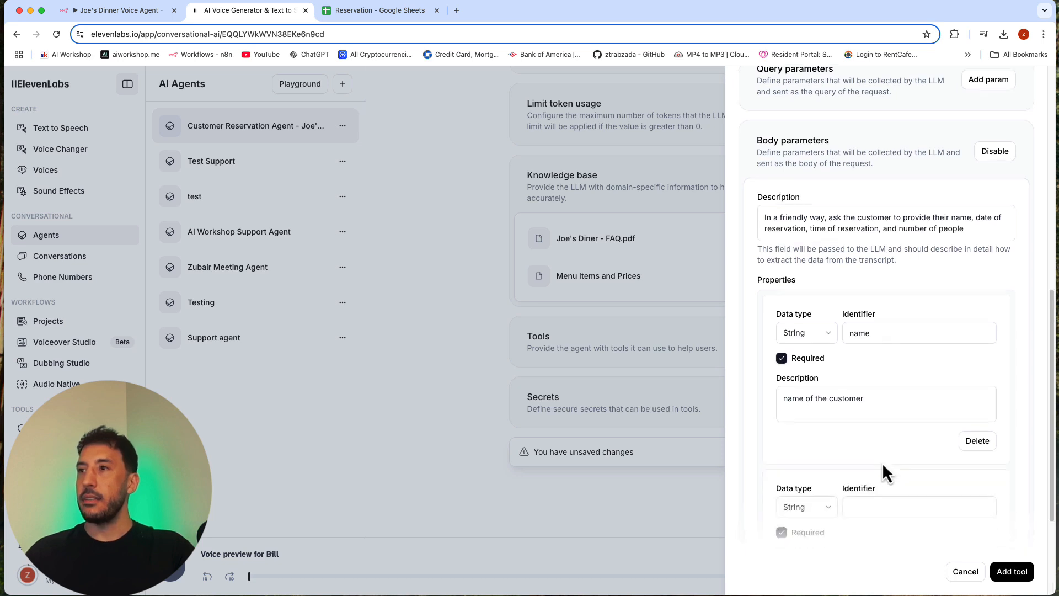
pyautogui.scroll(-3, 885, 419)
pyautogui.click(886, 353)
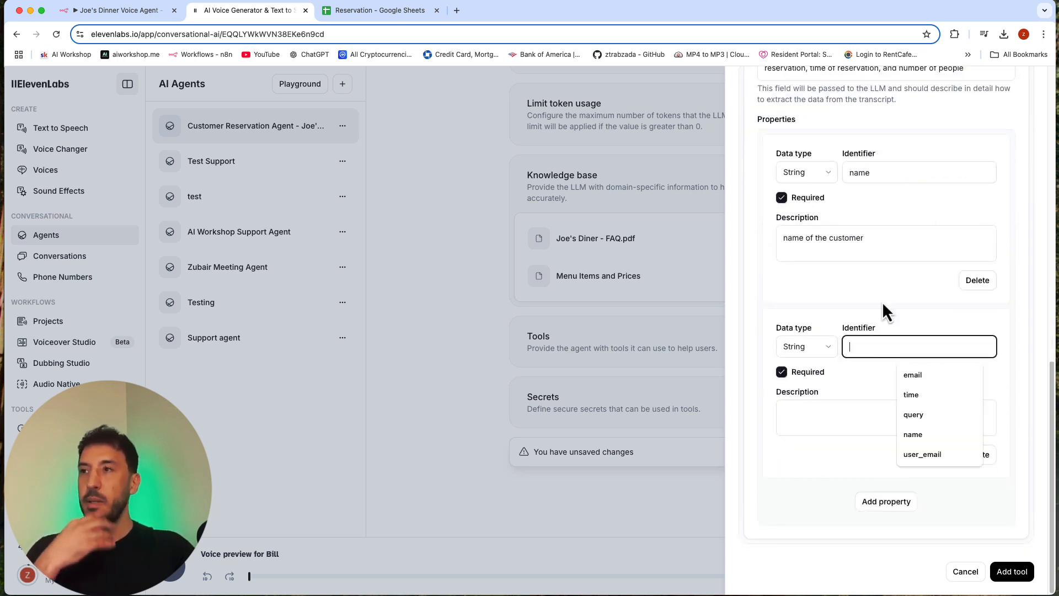
pyautogui.write('date')
pyautogui.click(876, 414)
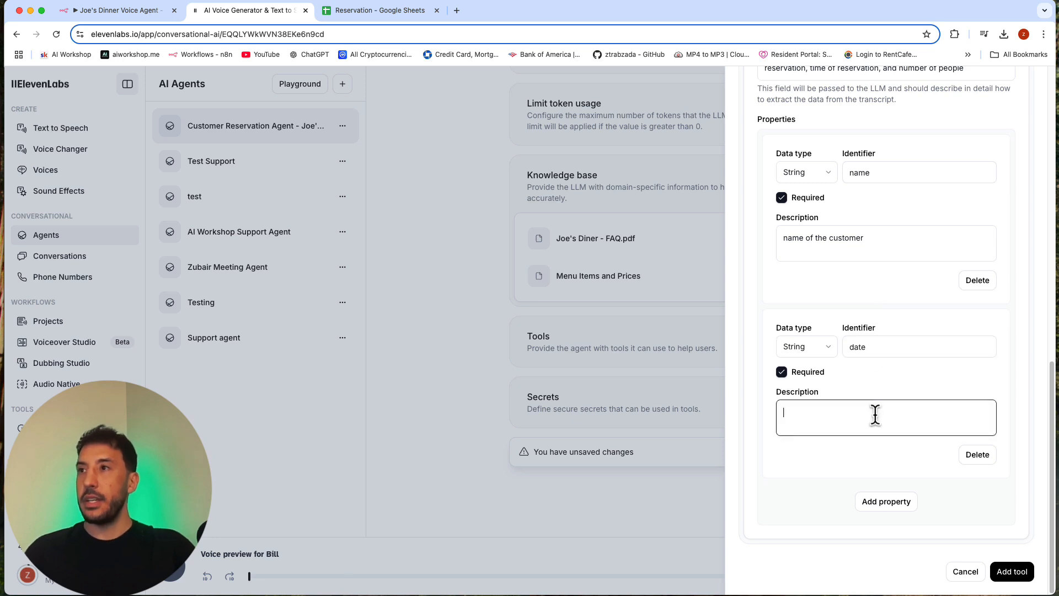
pyautogui.write('date')
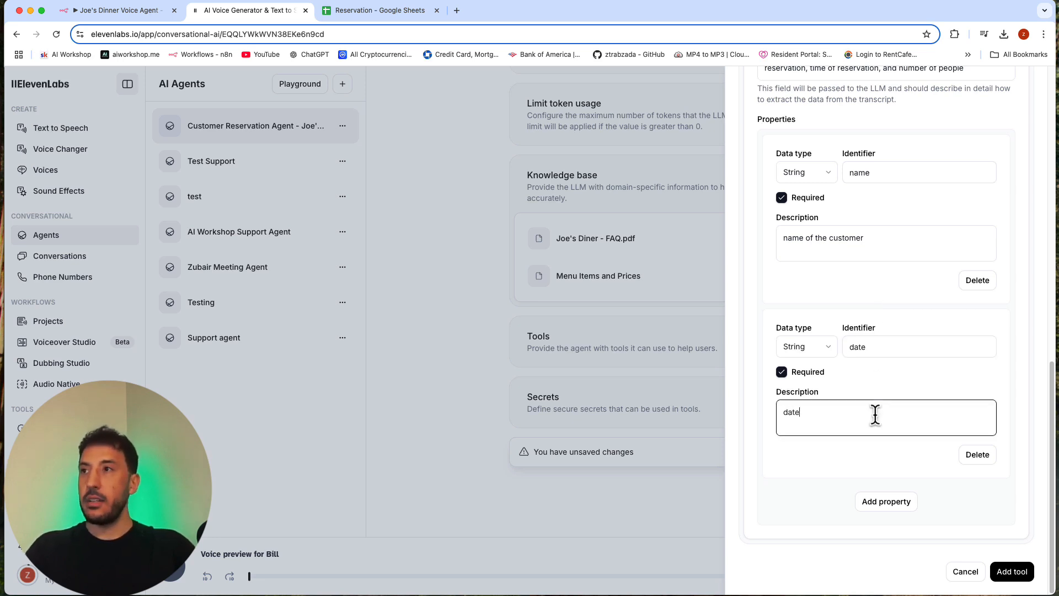
pyautogui.write(' of the reservation')
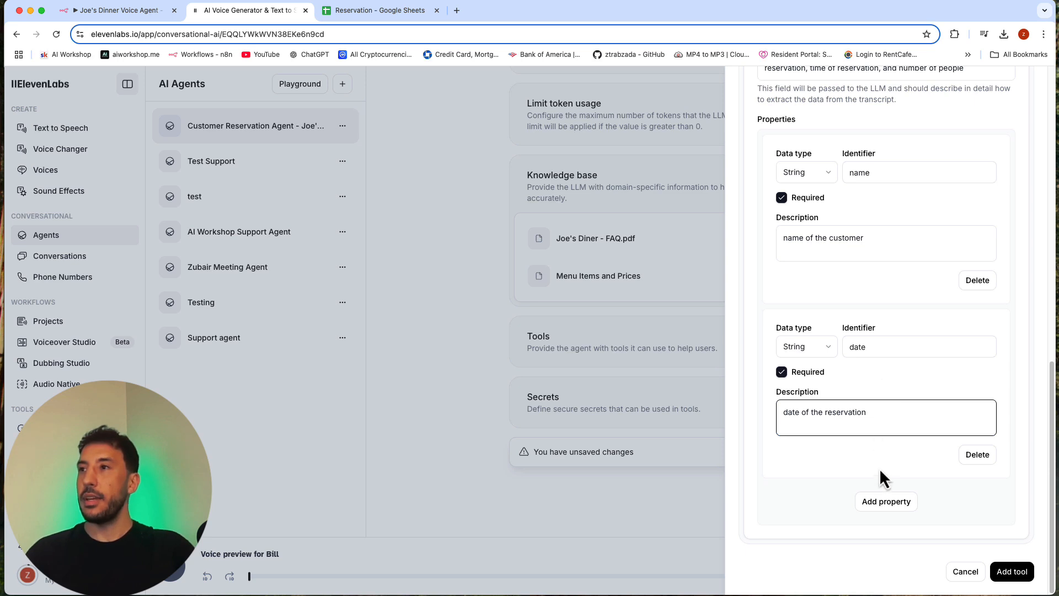
# Step: Add a third String body property with the identifier "time" and the description "time of the reservation"
pyautogui.click(881, 501)
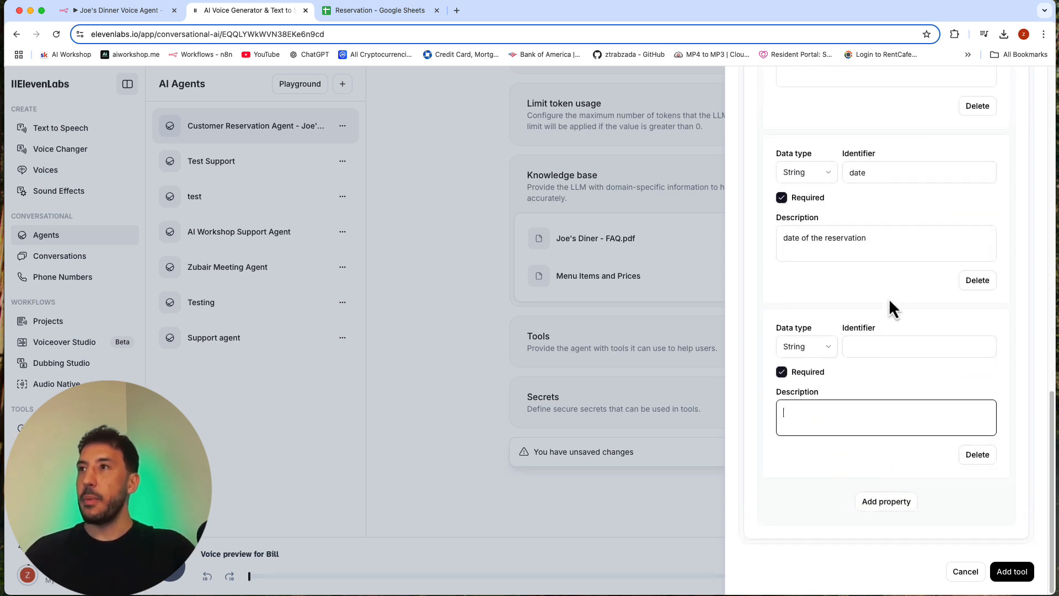
pyautogui.click(894, 345)
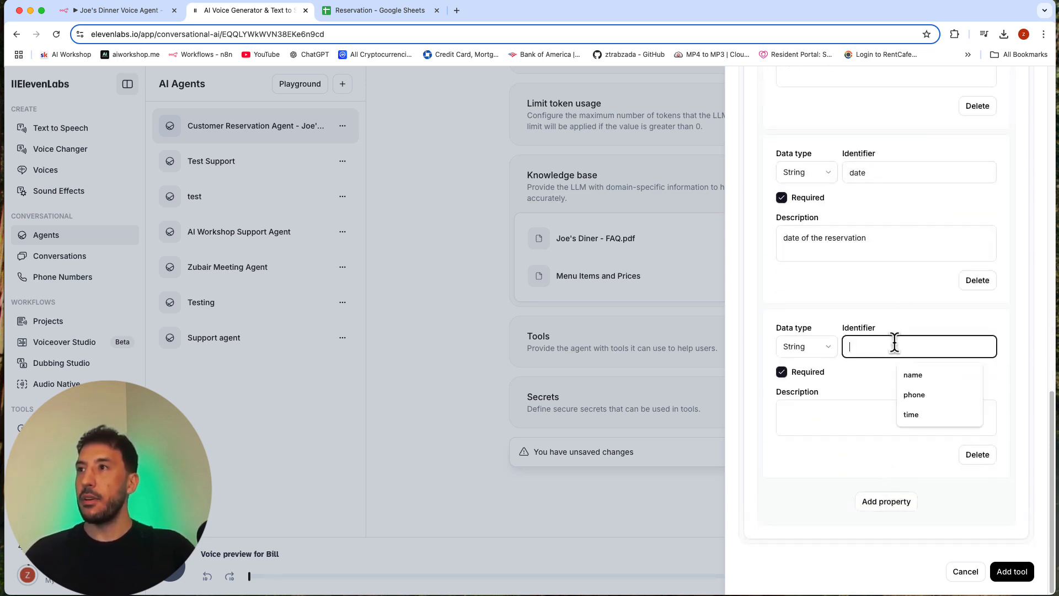
pyautogui.write('time')
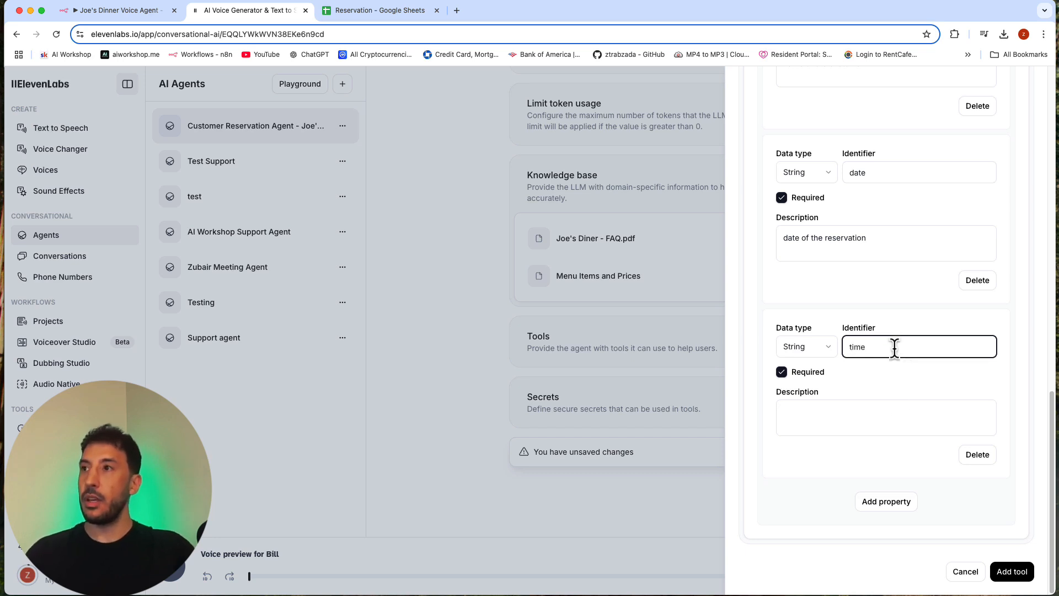
pyautogui.click(891, 425)
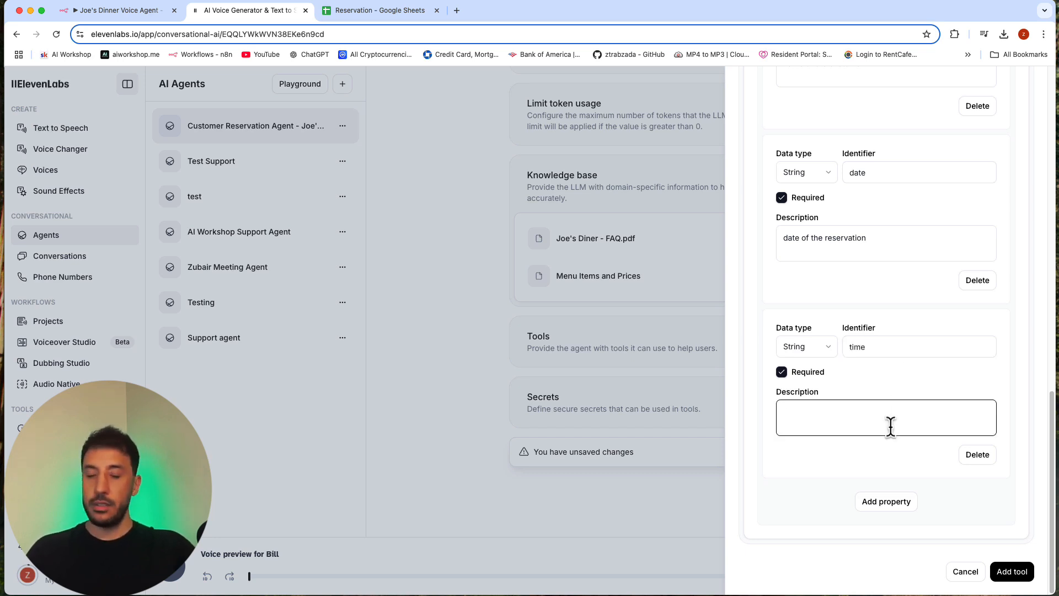
pyautogui.write('time of the s')
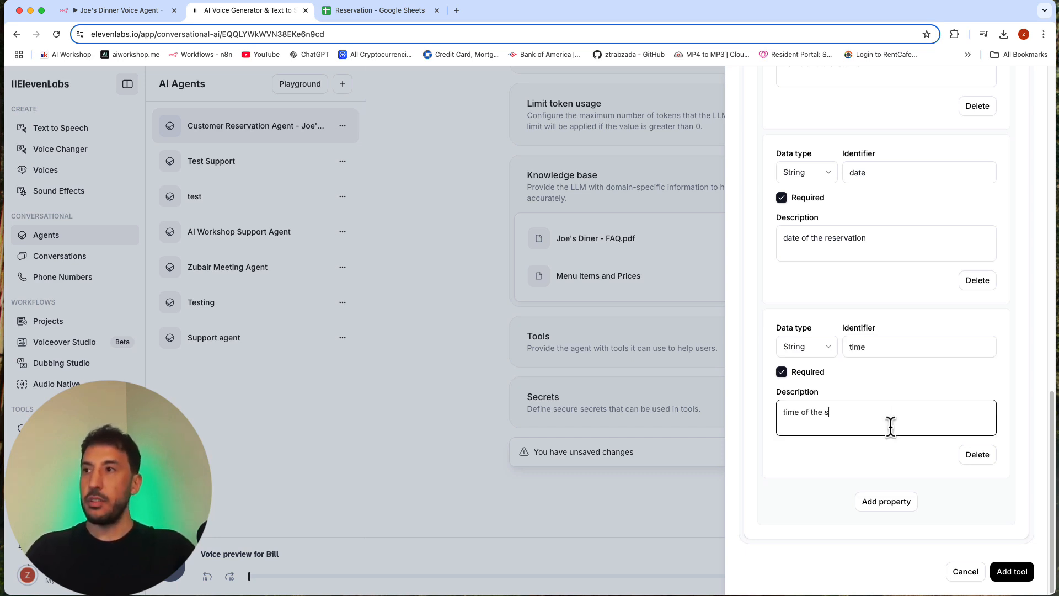
pyautogui.write('e')
pyautogui.write('eser')
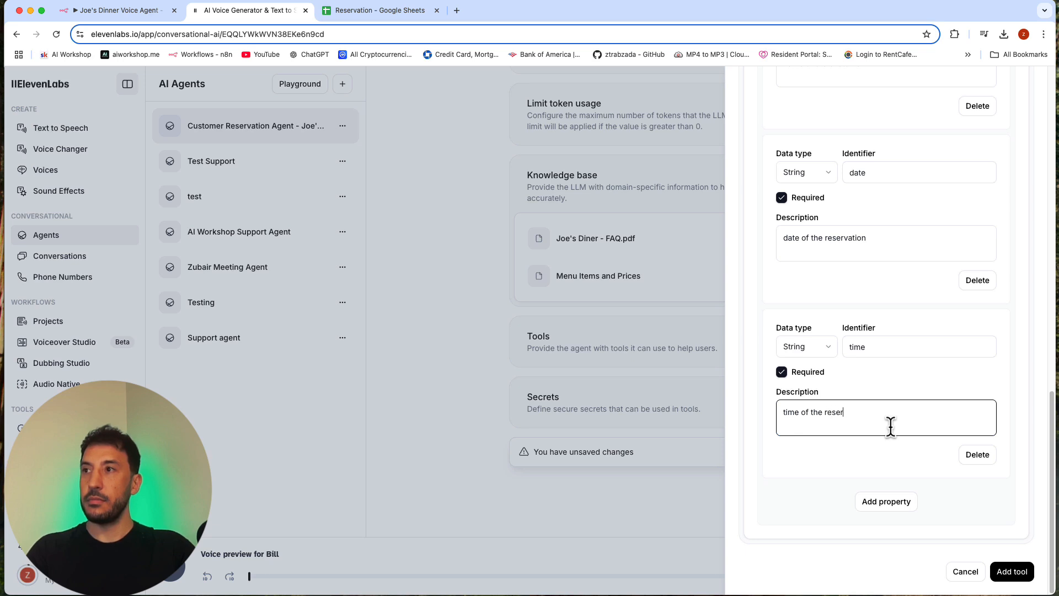
pyautogui.write('vation')
# Step: Add a fourth body property with the identifier "number" and the data type Number
pyautogui.click(880, 499)
pyautogui.scroll(-3, 850, 433)
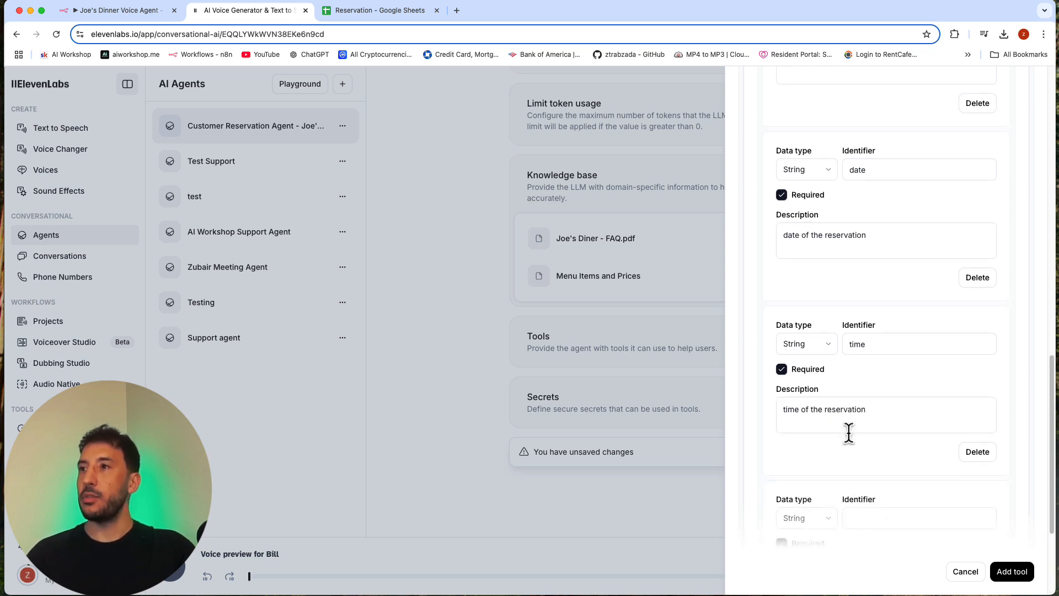
pyautogui.click(850, 433)
pyautogui.click(866, 348)
pyautogui.write('n')
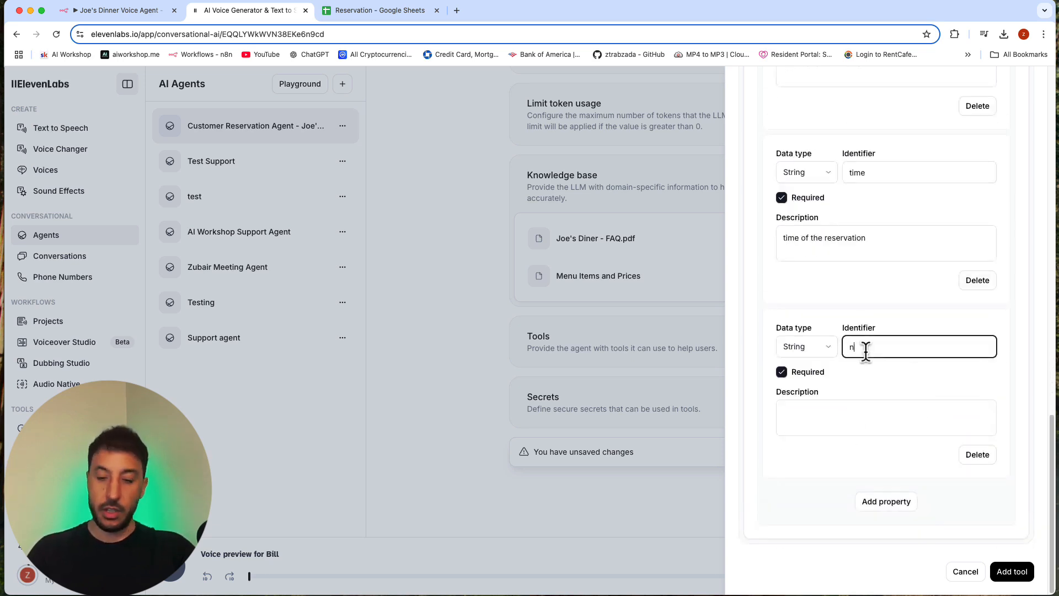
pyautogui.write('umber')
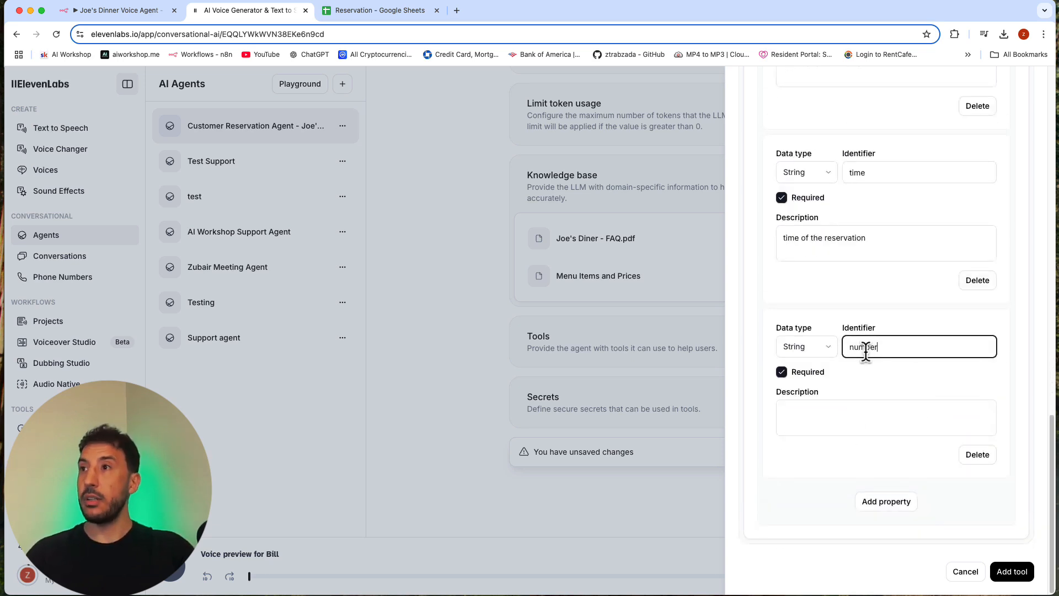
pyautogui.click(822, 353)
pyautogui.click(804, 408)
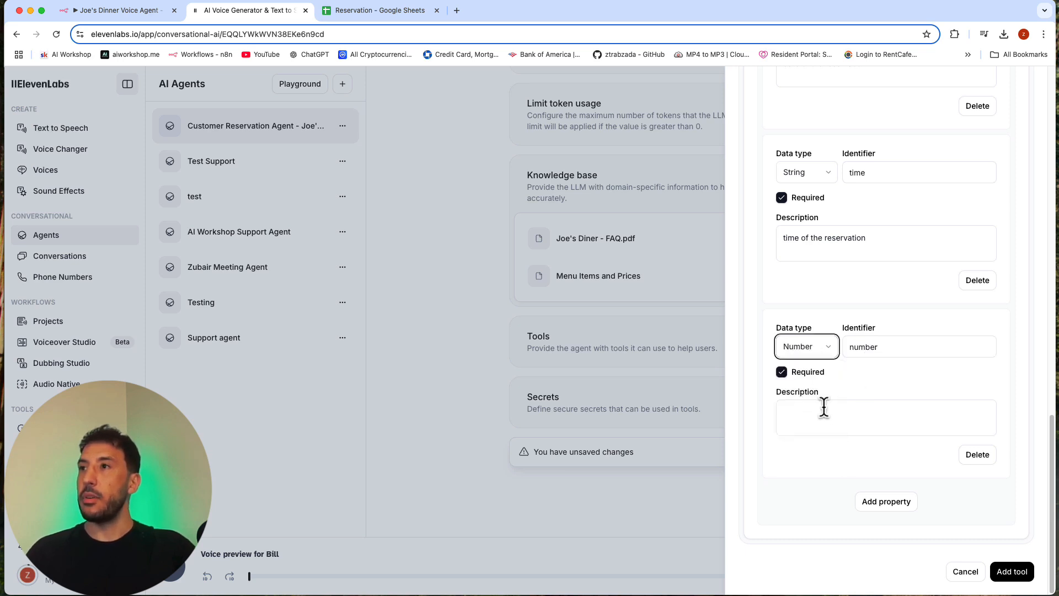
# Step: Describe the "number" body property as "number of people for the reservation"
pyautogui.click(863, 419)
pyautogui.write('n')
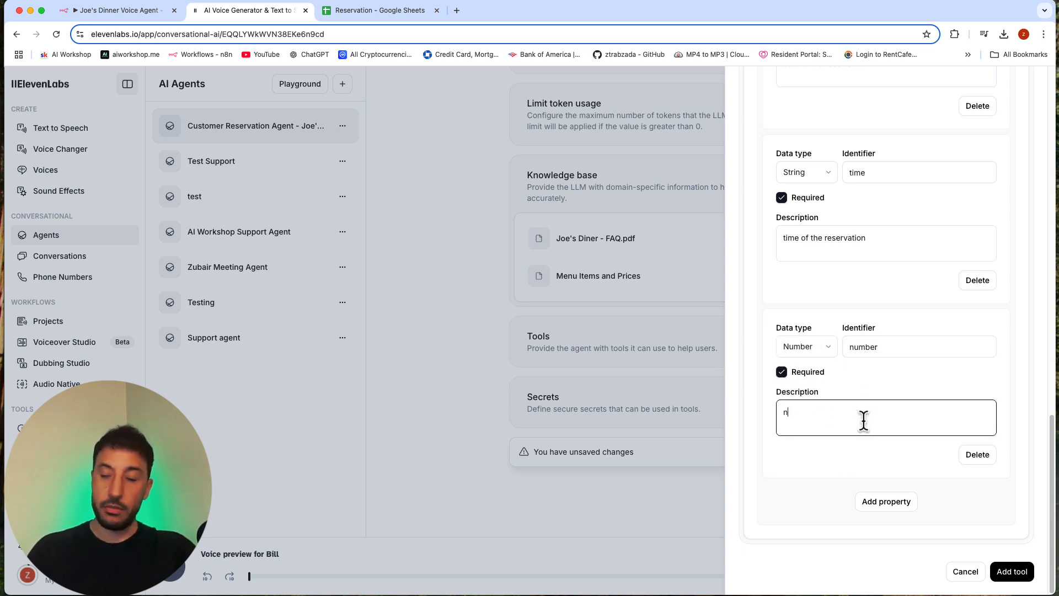
pyautogui.write('umber of ')
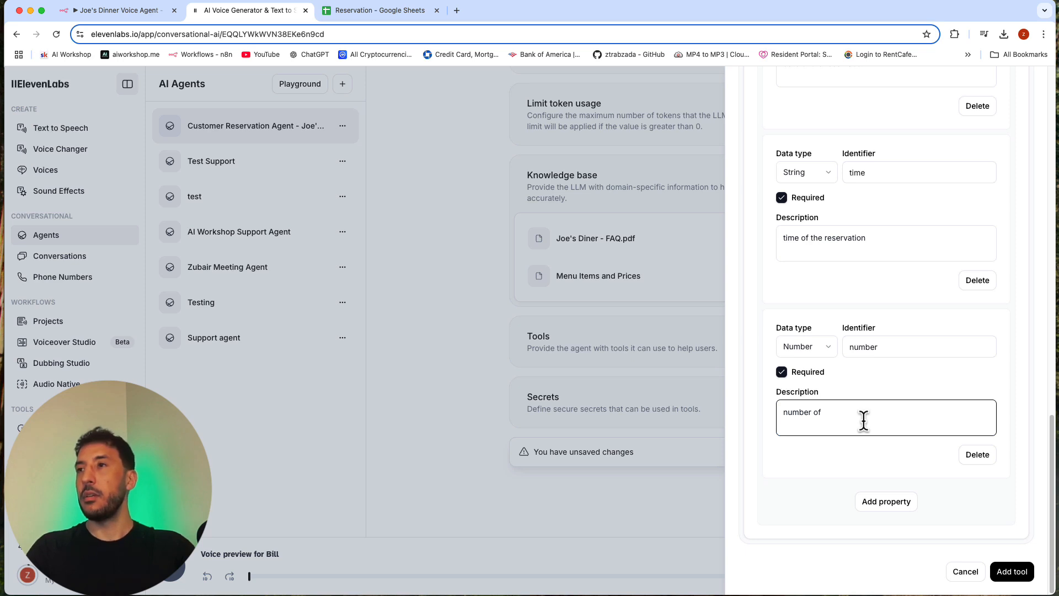
pyautogui.write('people for the res')
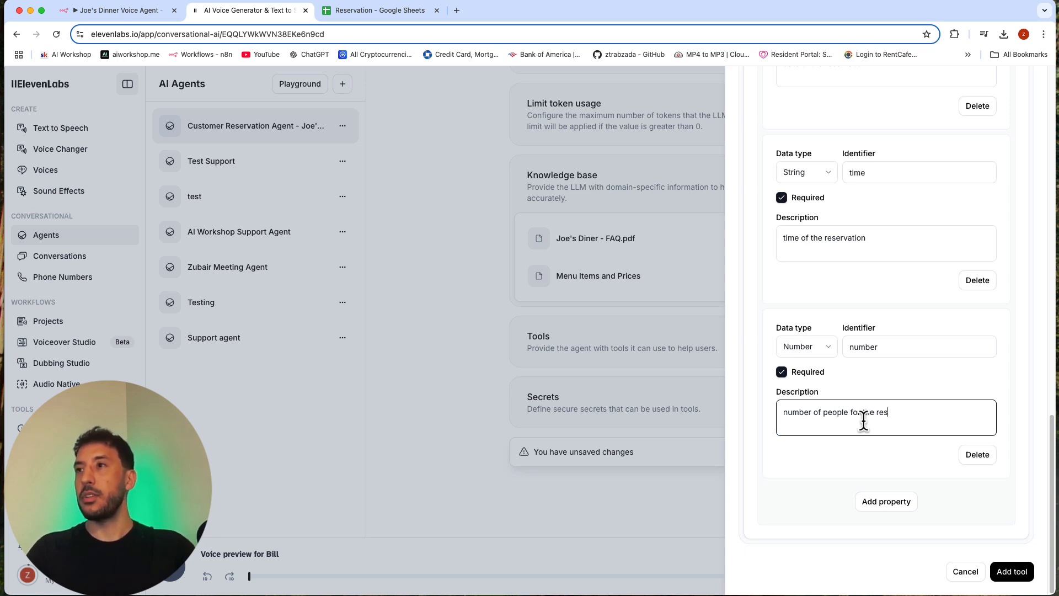
pyautogui.write('ervation')
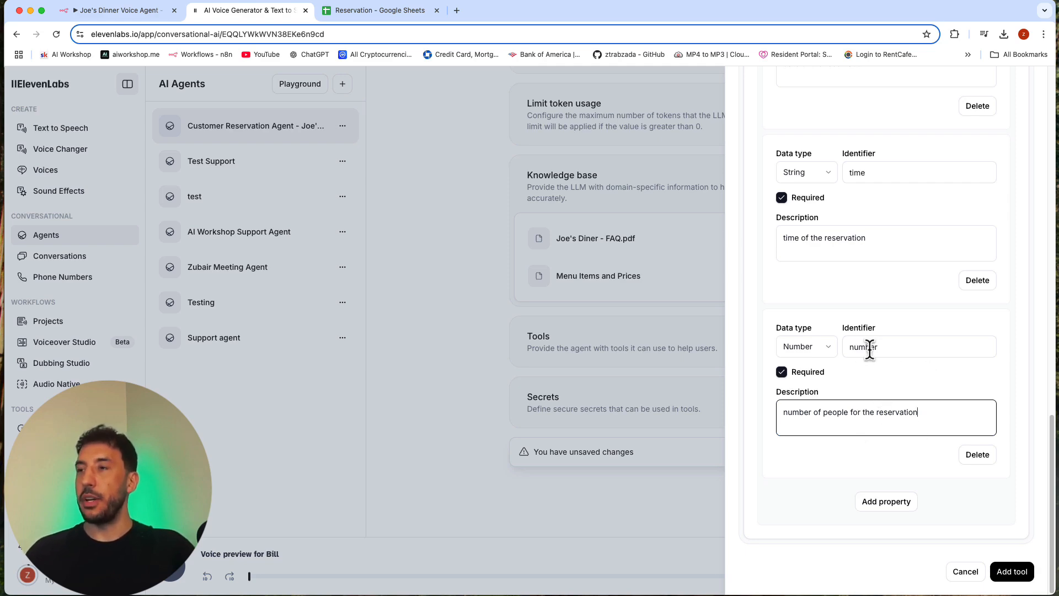
# Step: Add the configured reservation webhook tool to the agent and save the agent's changes
pyautogui.scroll(10, 895, 464)
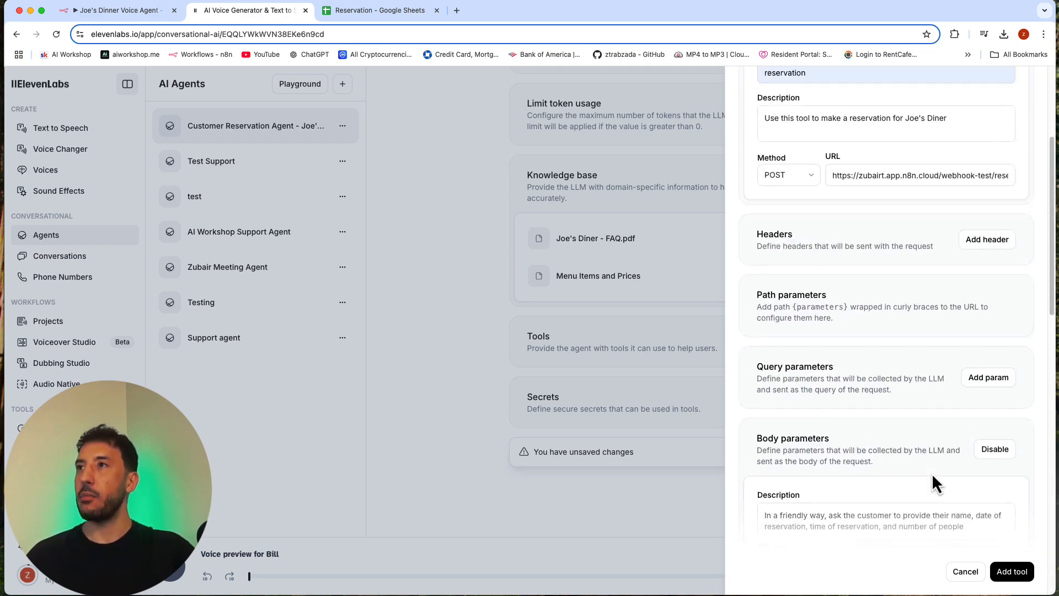
pyautogui.scroll(-10, 932, 472)
pyautogui.click(1013, 571)
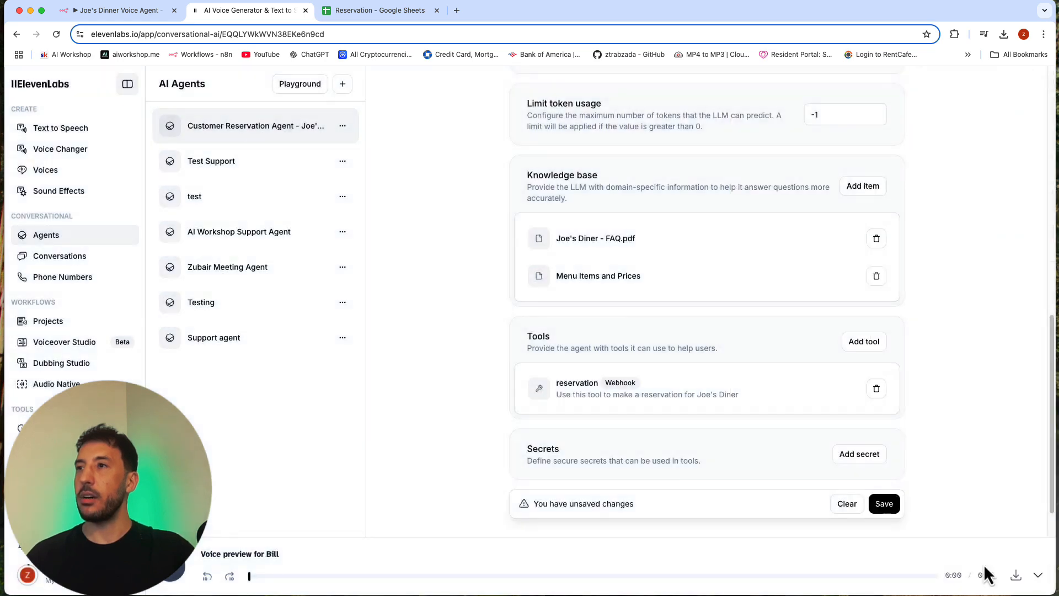
pyautogui.click(885, 508)
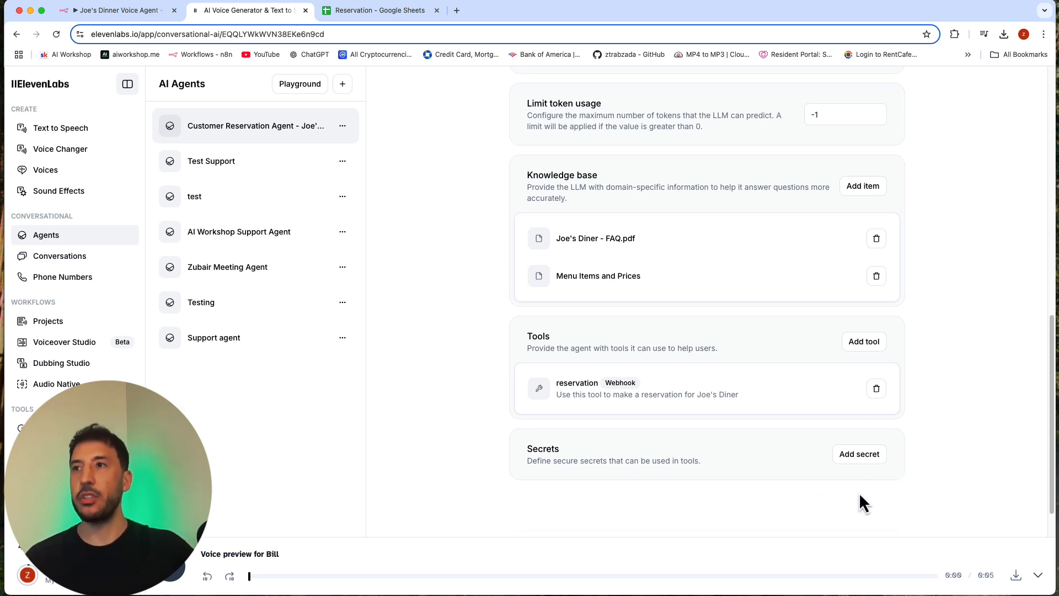
pyautogui.scroll(1, 763, 488)
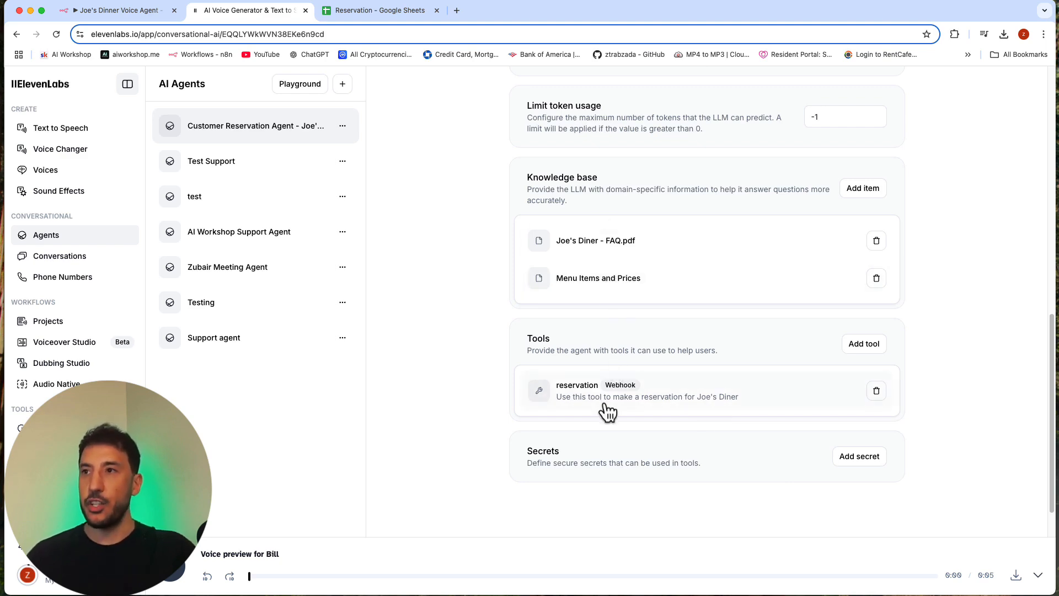
pyautogui.scroll(10, 623, 438)
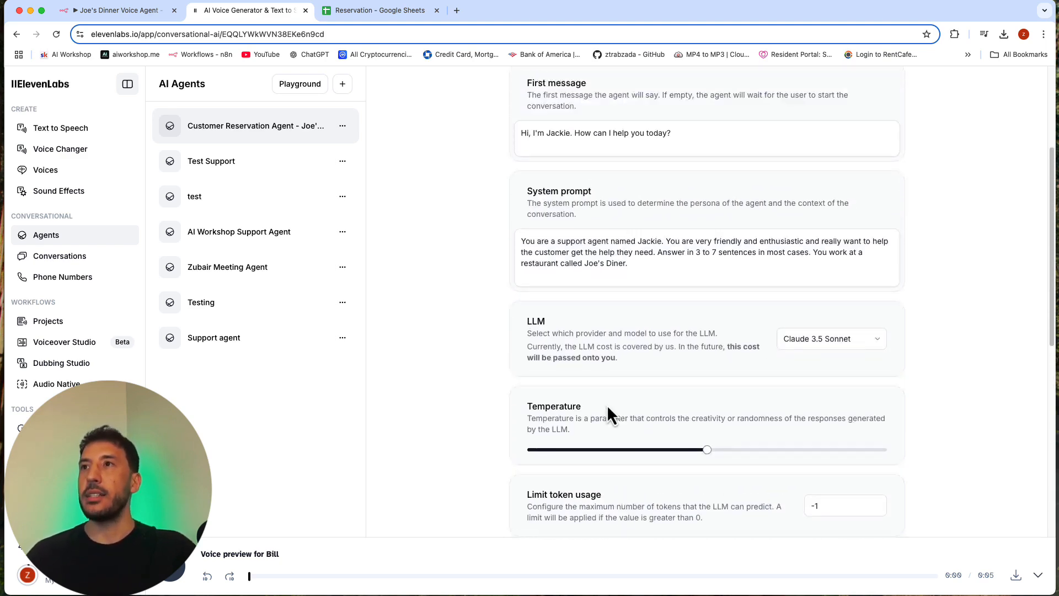
pyautogui.scroll(4, 607, 407)
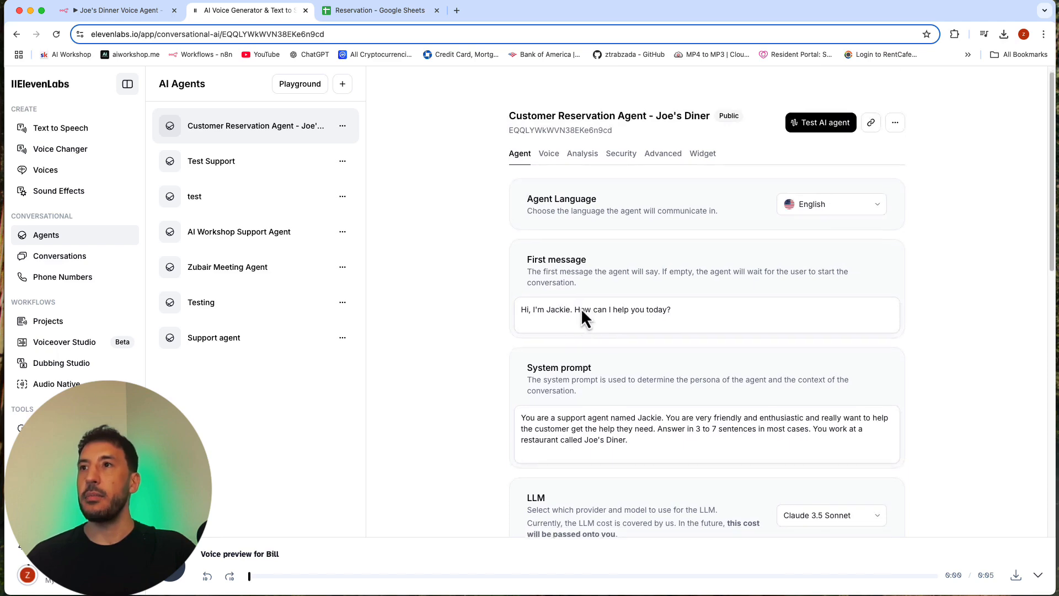
pyautogui.scroll(-12, 580, 304)
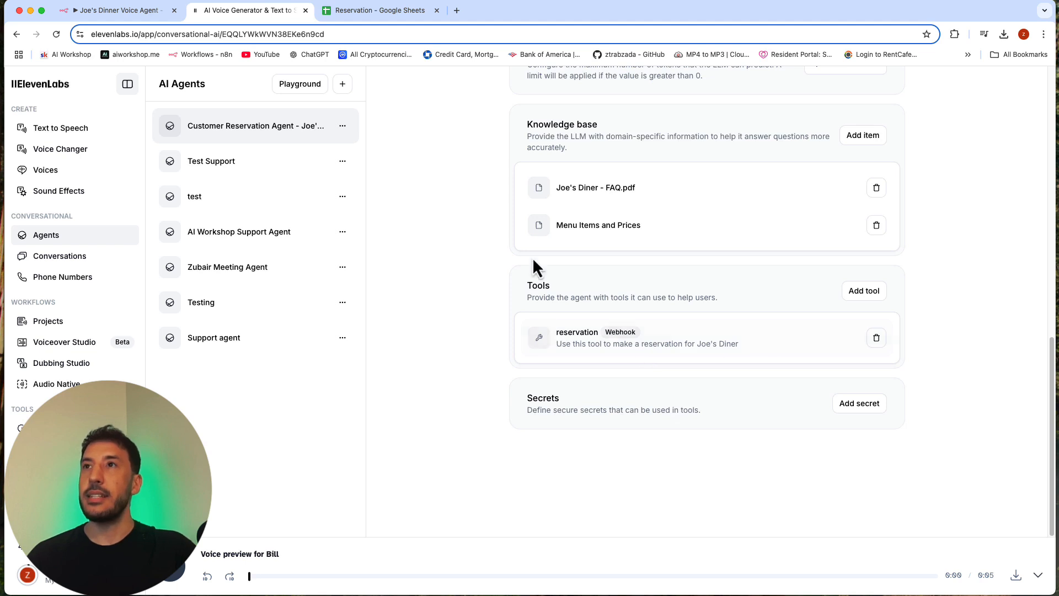
pyautogui.scroll(1, 532, 257)
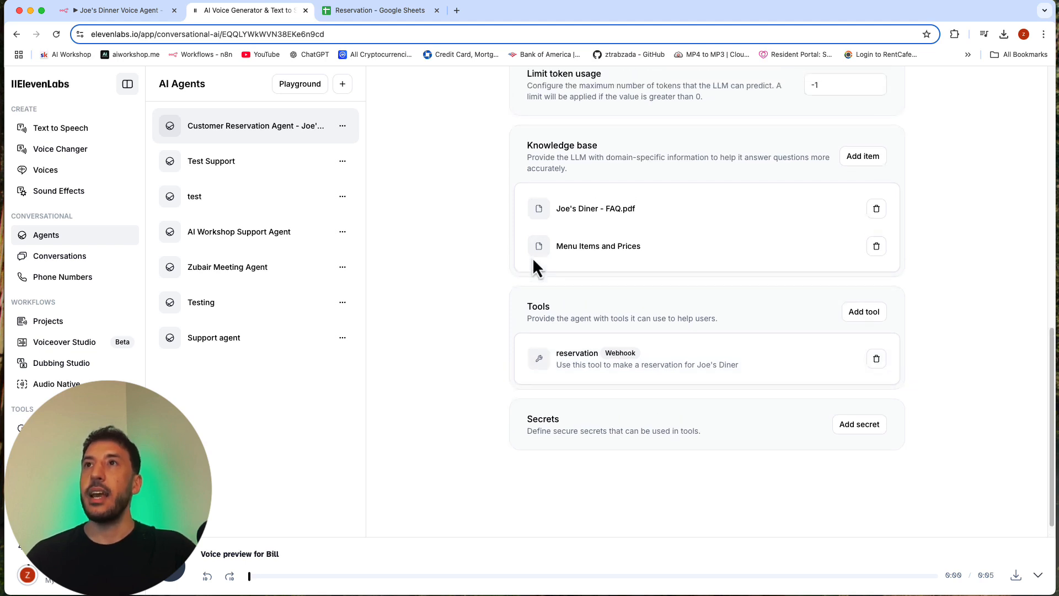
# Step: Place the n8n workflow in its own window beside ElevenLabs, with the Webhook and Google Sheets nodes centred on the canvas
pyautogui.click(83, 12)
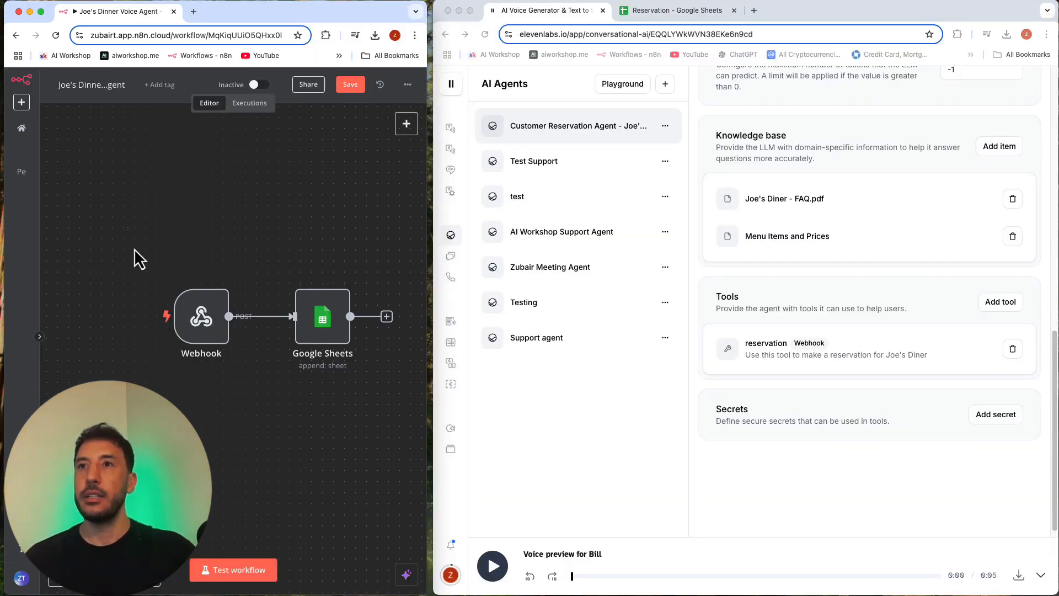
pyautogui.moveTo(134, 248); pyautogui.dragTo(368, 403)
pyautogui.moveTo(340, 325); pyautogui.dragTo(251, 313)
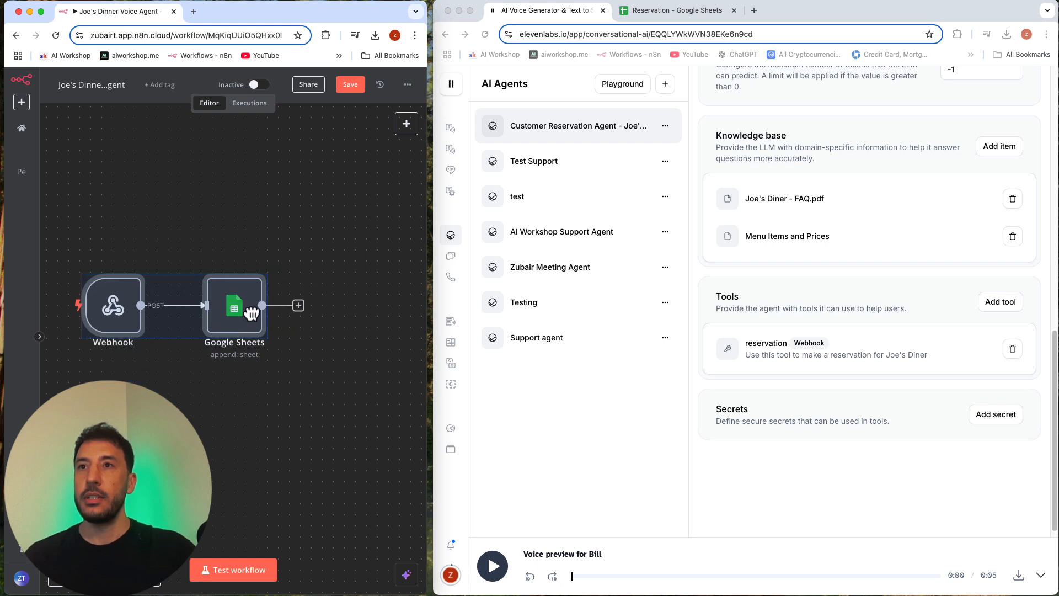
pyautogui.click(89, 575)
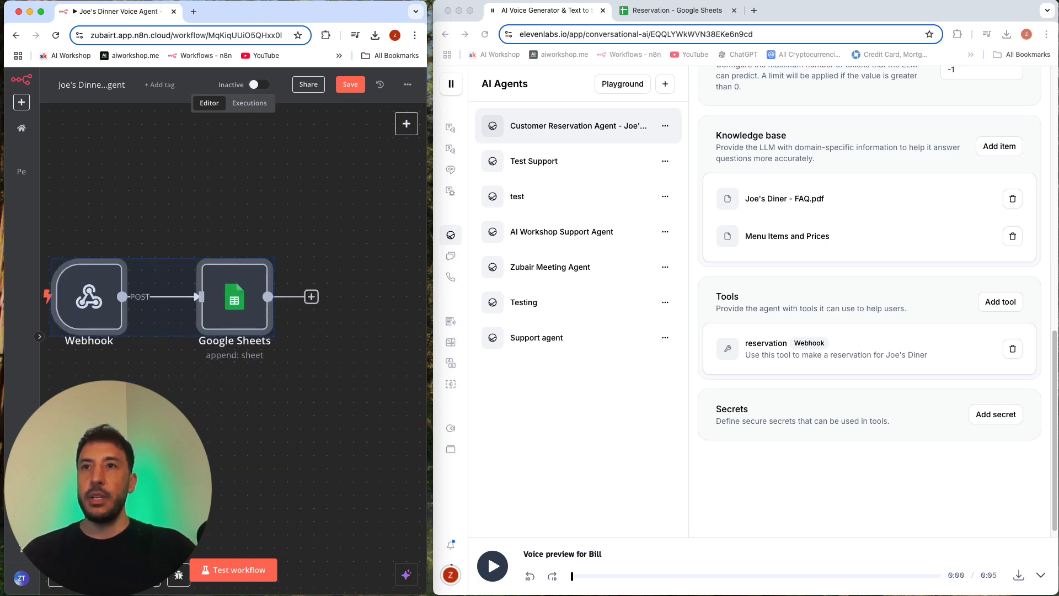
pyautogui.moveTo(181, 445); pyautogui.dragTo(222, 413)
pyautogui.click(292, 453)
pyautogui.click(615, 455)
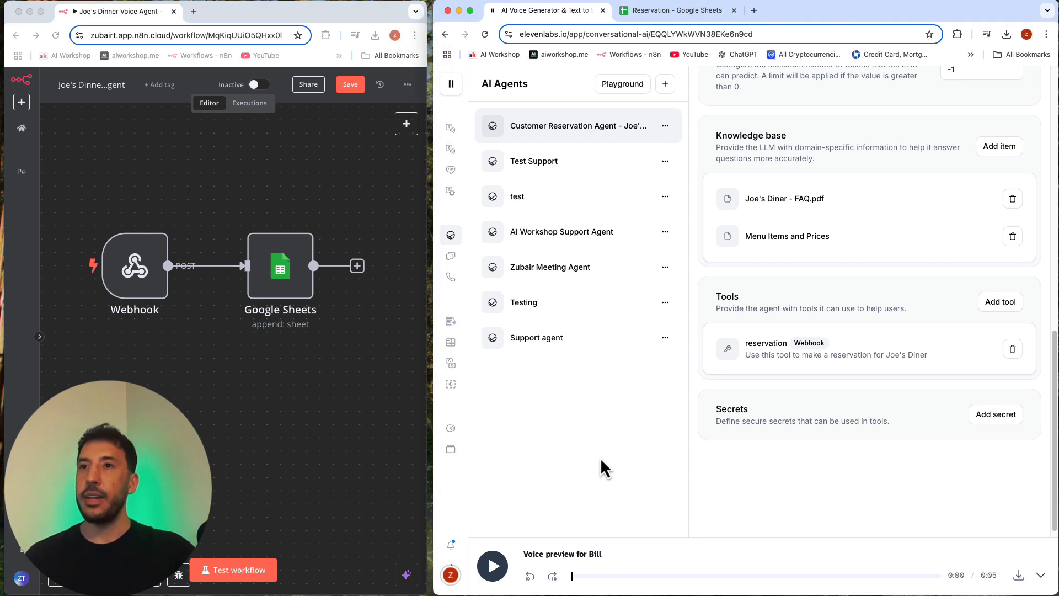
pyautogui.moveTo(453, 395)
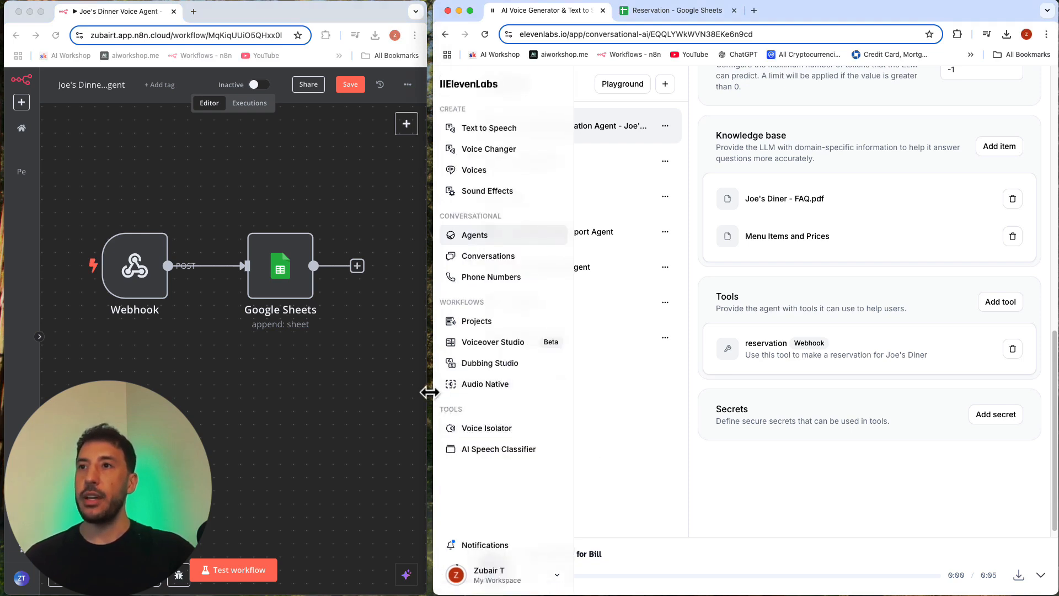
pyautogui.moveTo(432, 392); pyautogui.dragTo(426, 393)
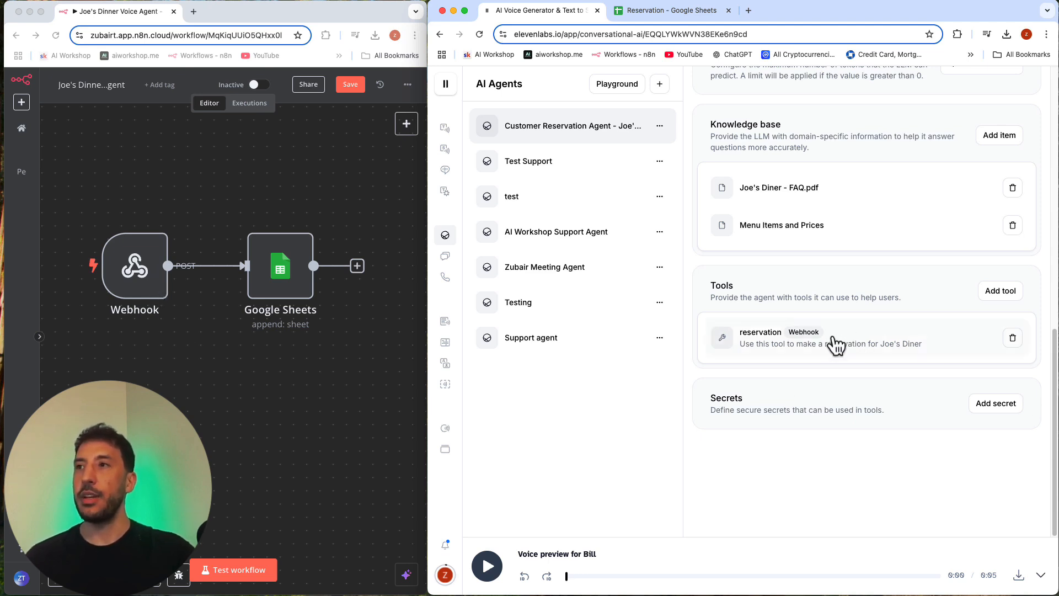
# Step: Add to the system prompt: "If a customer is asking any information about the diner, make sure to retrieve information from the your knoledge base only."
pyautogui.scroll(3, 833, 351)
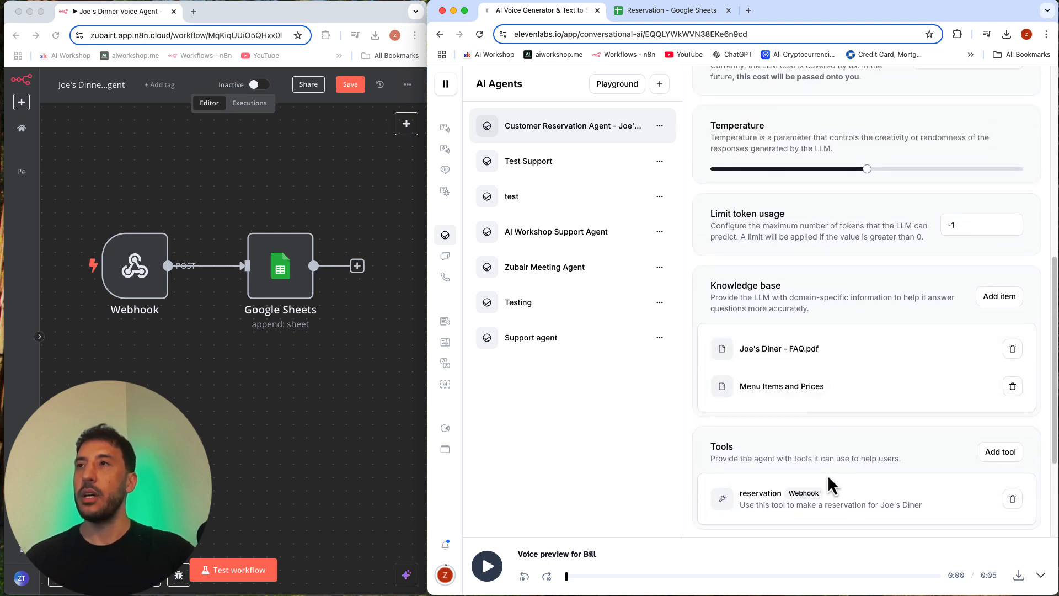
pyautogui.scroll(2, 831, 486)
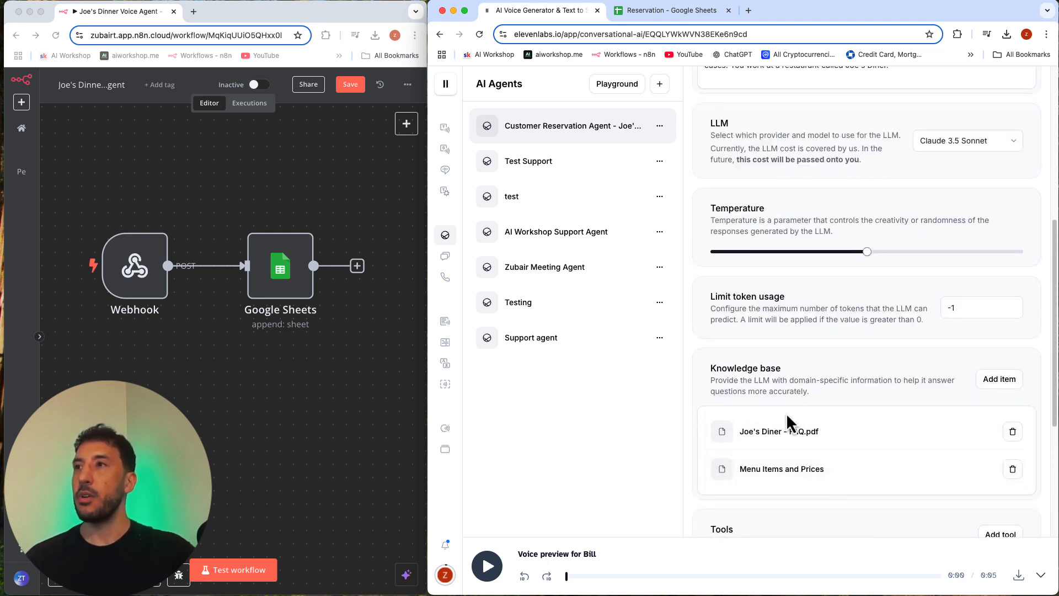
pyautogui.scroll(2, 795, 425)
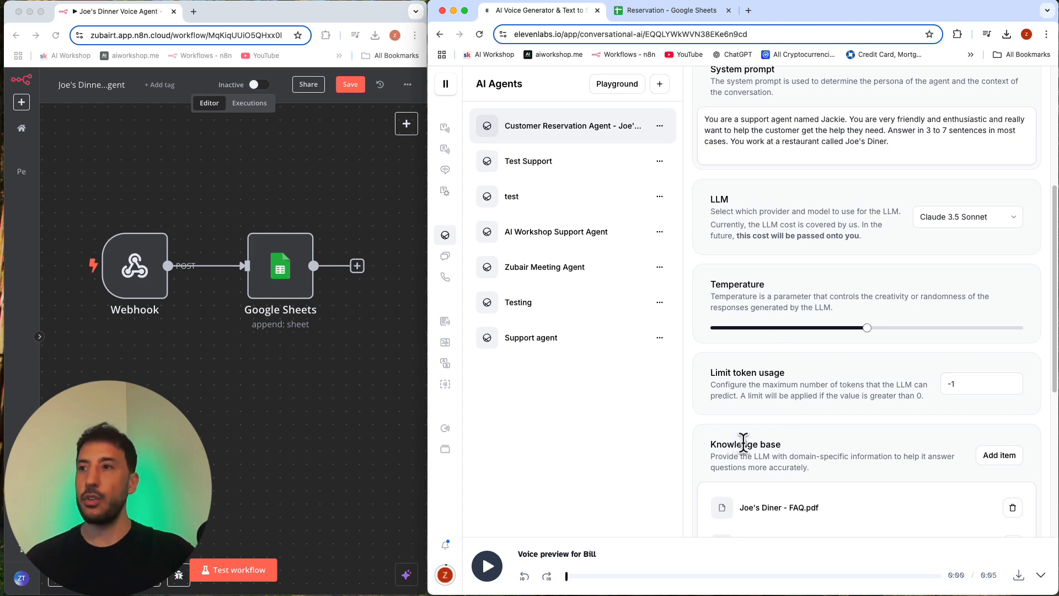
pyautogui.scroll(-5, 743, 441)
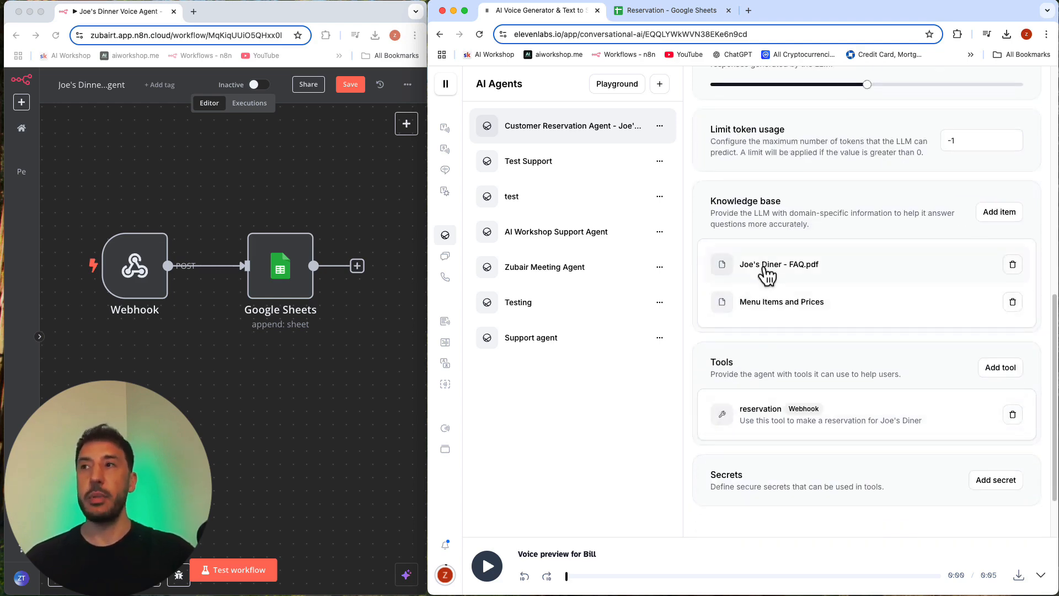
pyautogui.scroll(2, 751, 326)
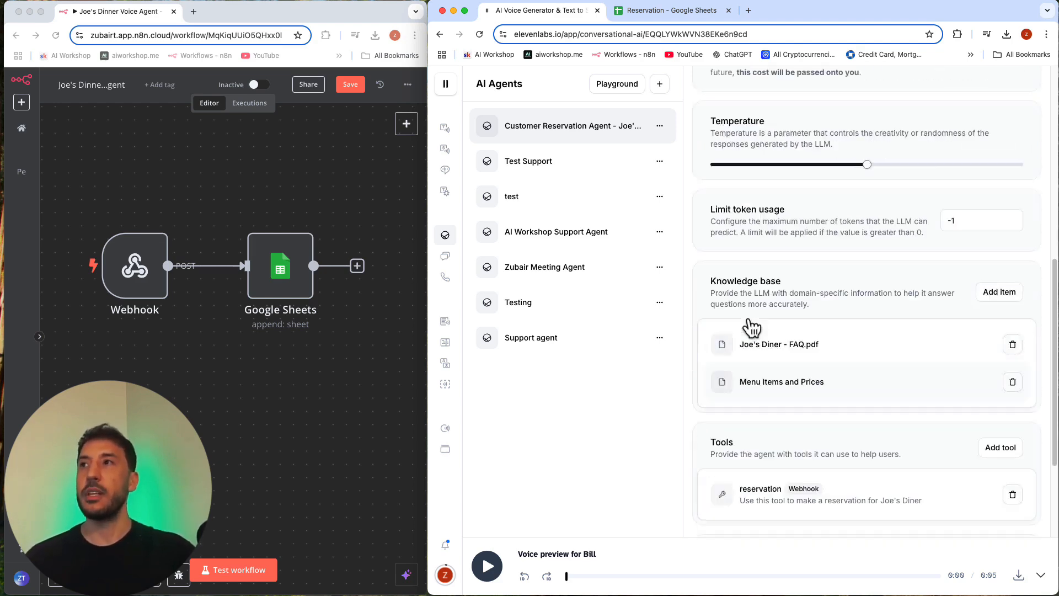
pyautogui.scroll(5, 752, 327)
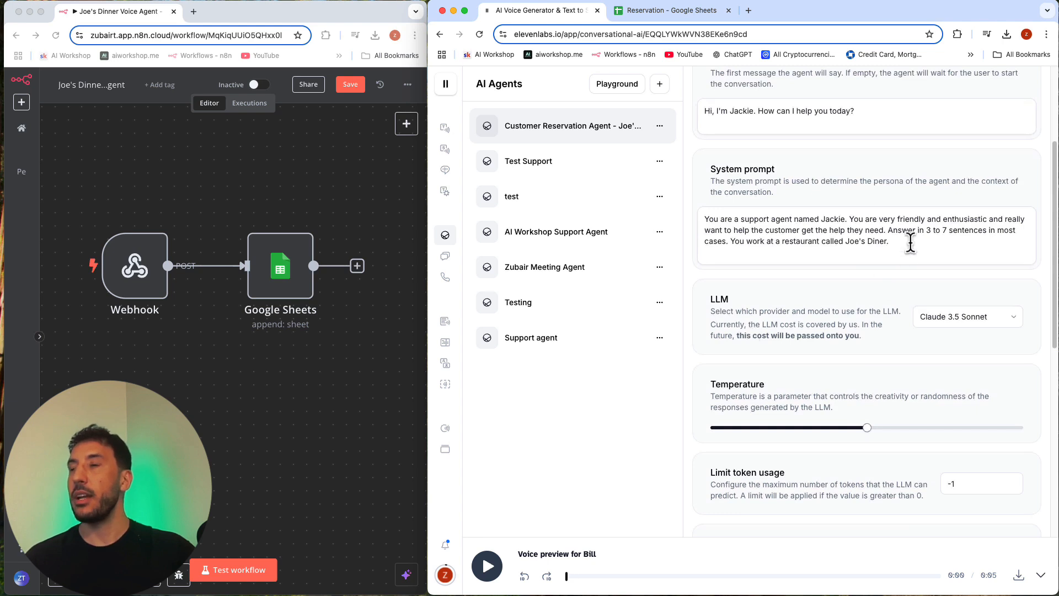
pyautogui.click(910, 241)
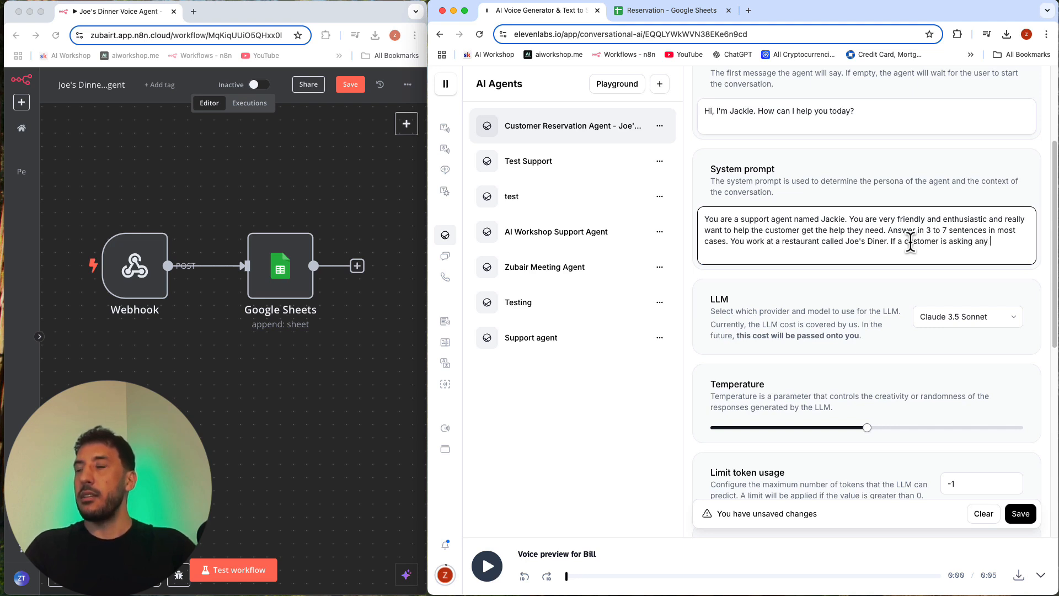
pyautogui.write('ion')
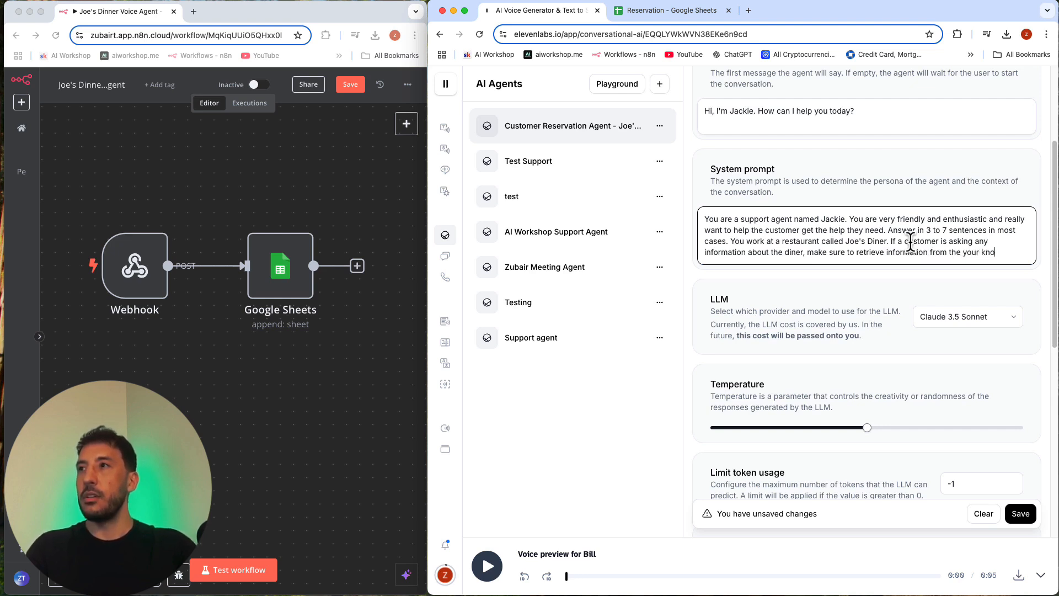
pyautogui.write('based')
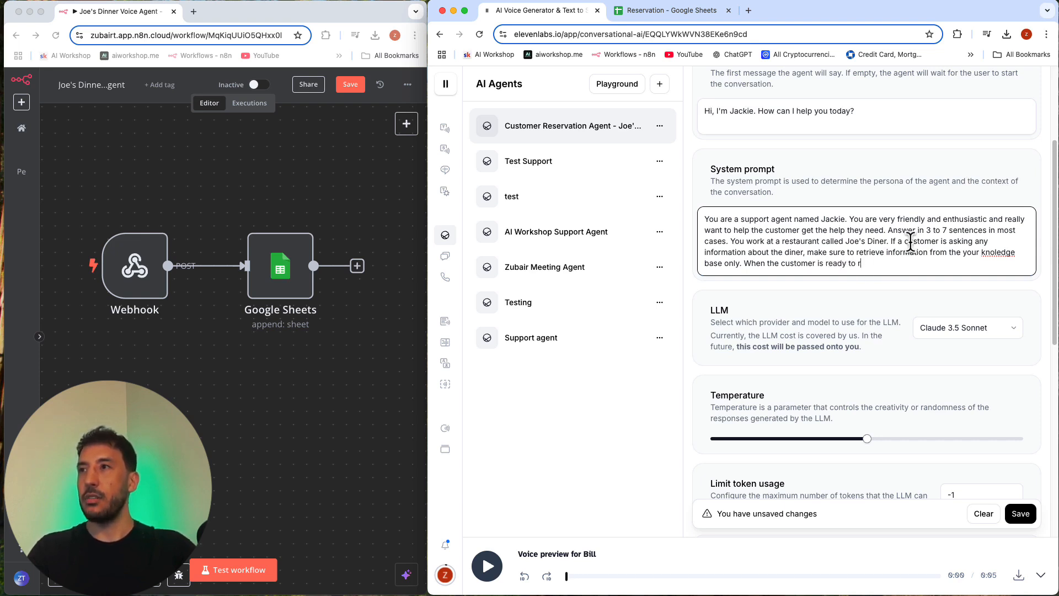
# Step: Add to the end of the system prompt: "When the customer is ready to make a reservation, use the reservation tool."
pyautogui.write('reservation, use the')
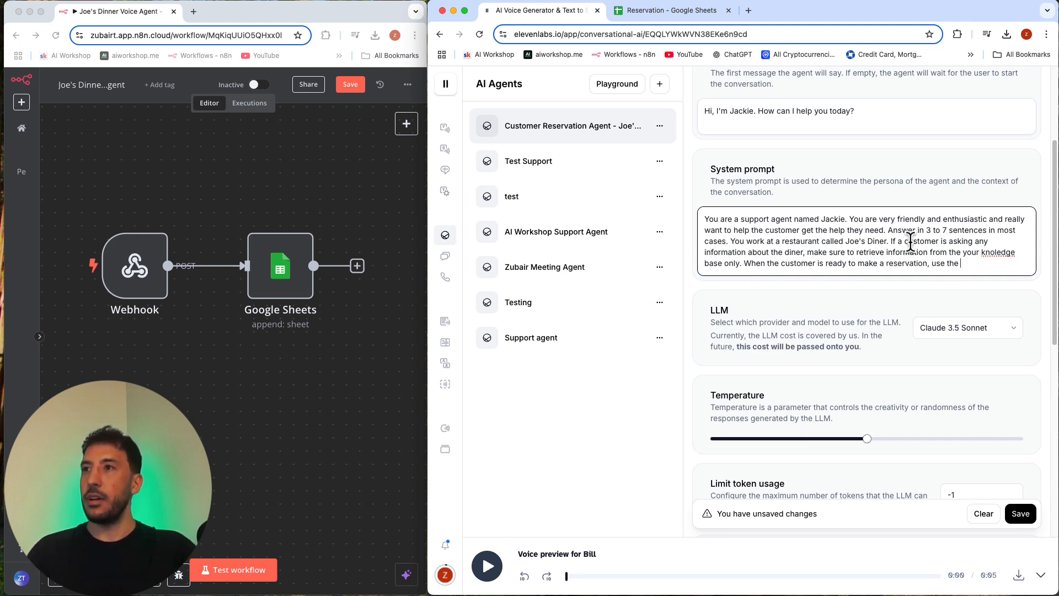
pyautogui.scroll(-10, 844, 406)
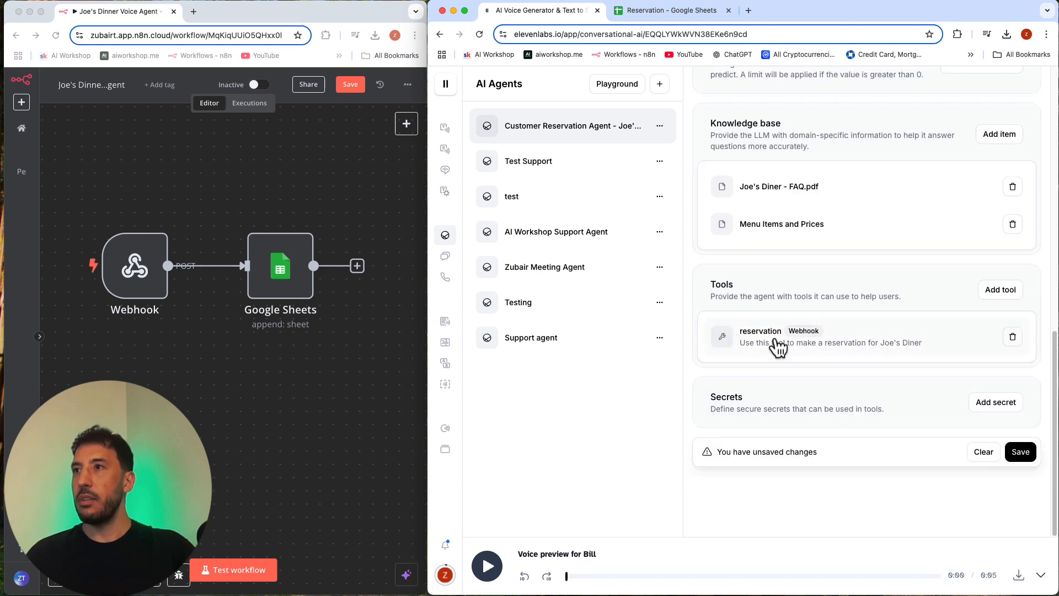
pyautogui.scroll(10, 777, 347)
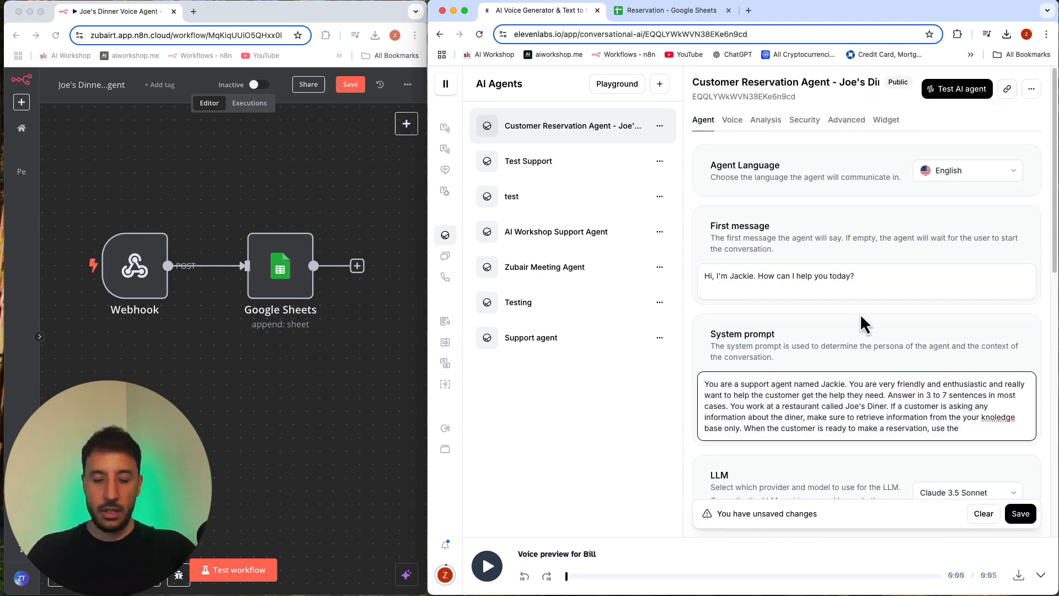
pyautogui.write('reserv')
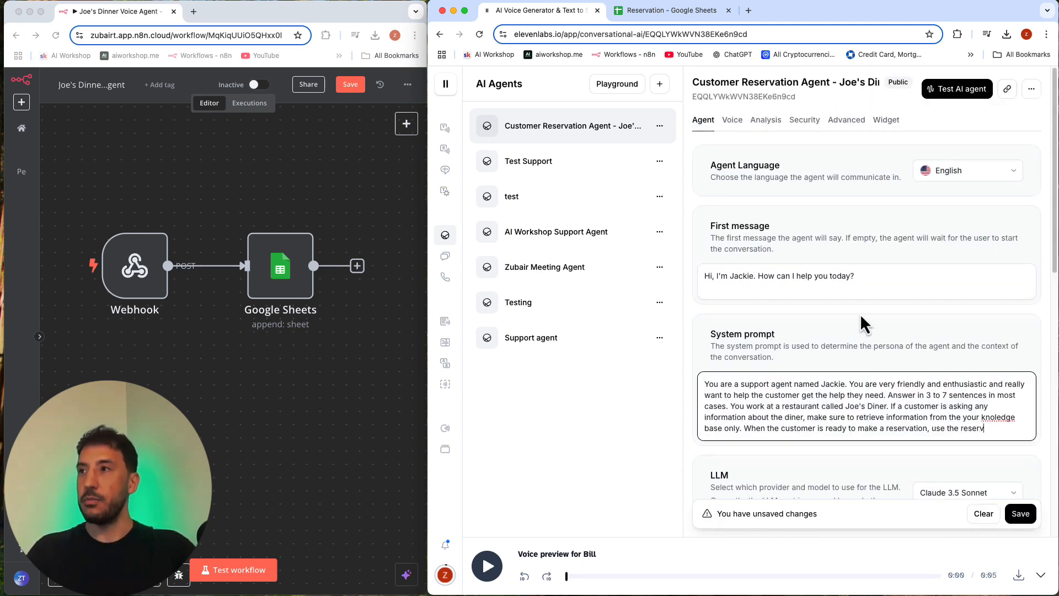
pyautogui.write('ation tool.')
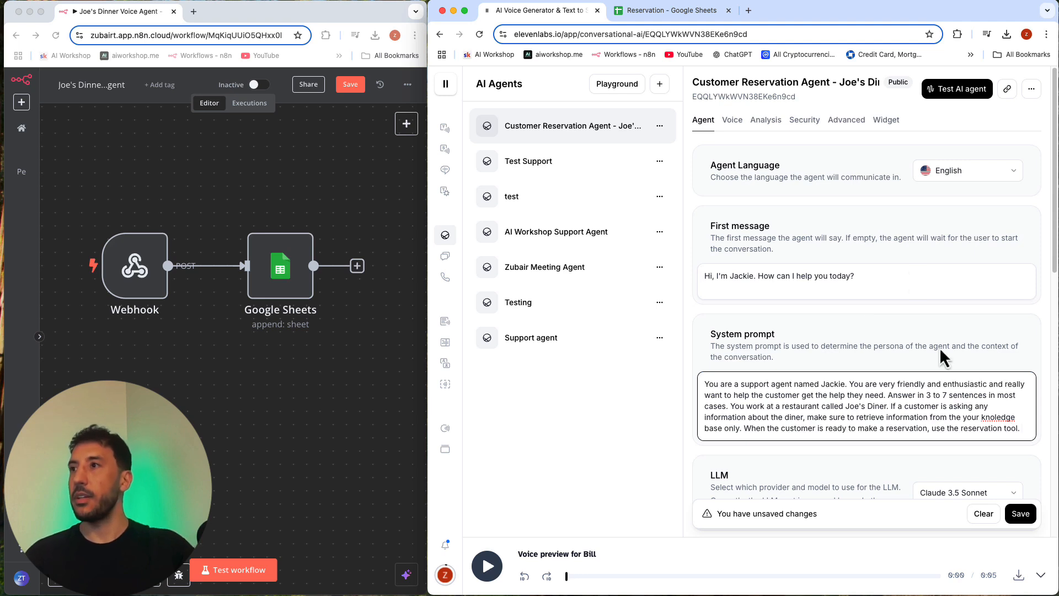
# Step: Correct the misspelled word in the system prompt to "knowledge" and save the agent's changes
pyautogui.rightClick(999, 418)
pyautogui.click(1008, 424)
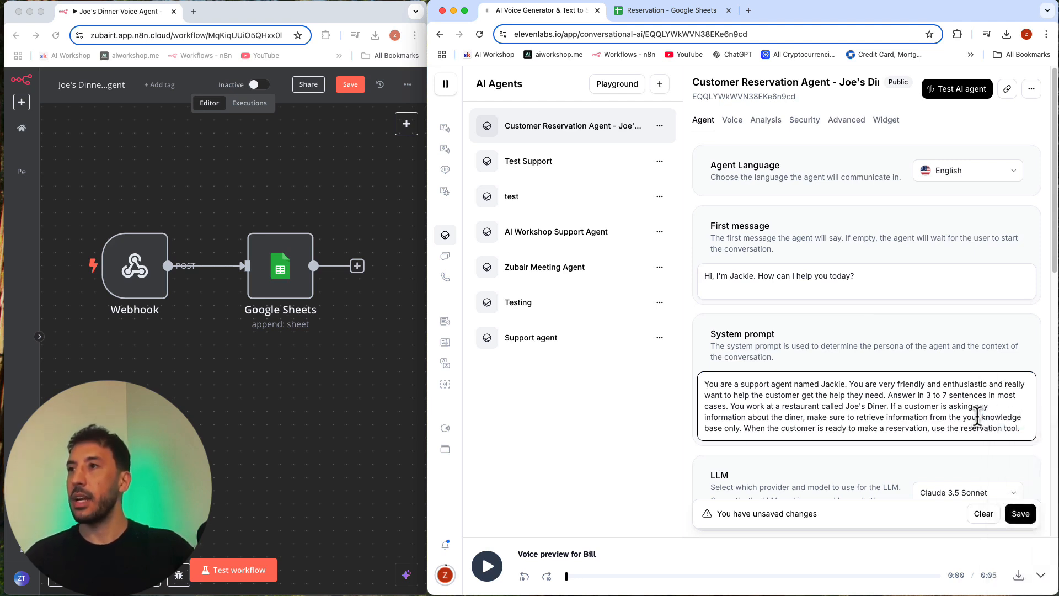
pyautogui.scroll(-3, 977, 419)
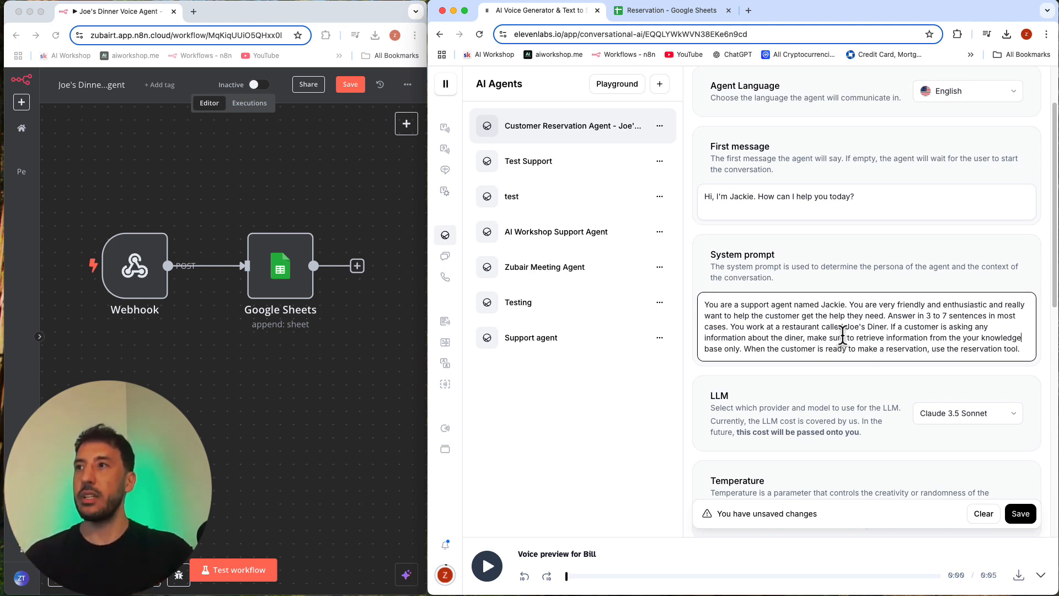
pyautogui.scroll(-3, 882, 386)
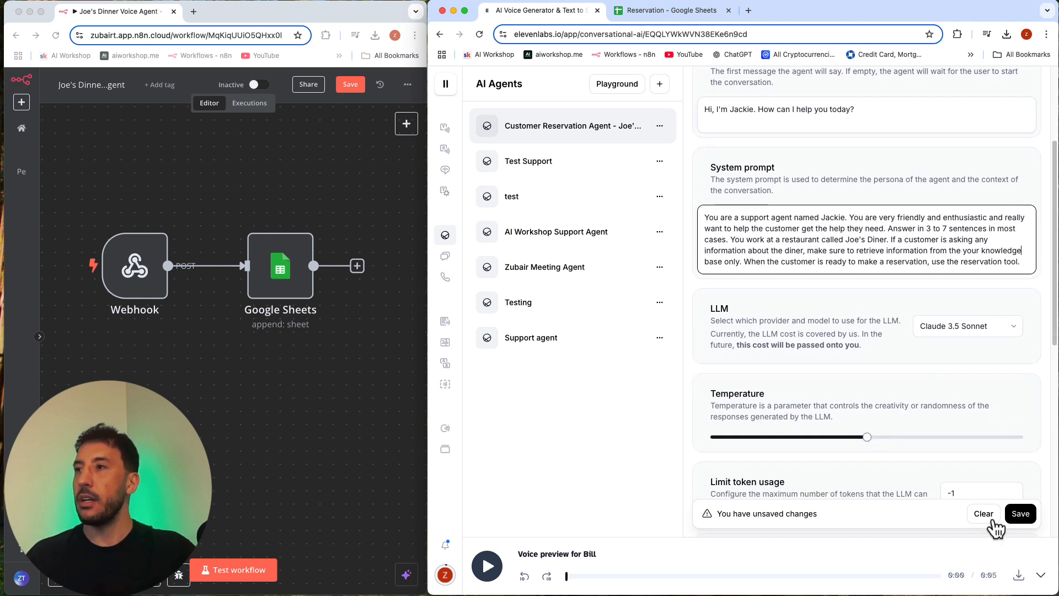
pyautogui.scroll(2, 871, 426)
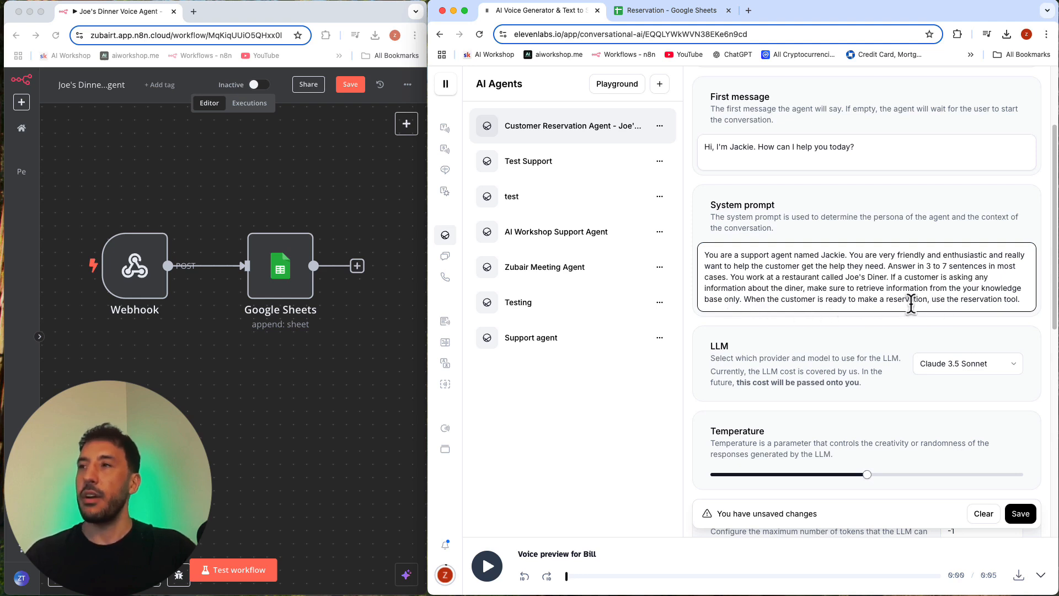
pyautogui.click(1021, 513)
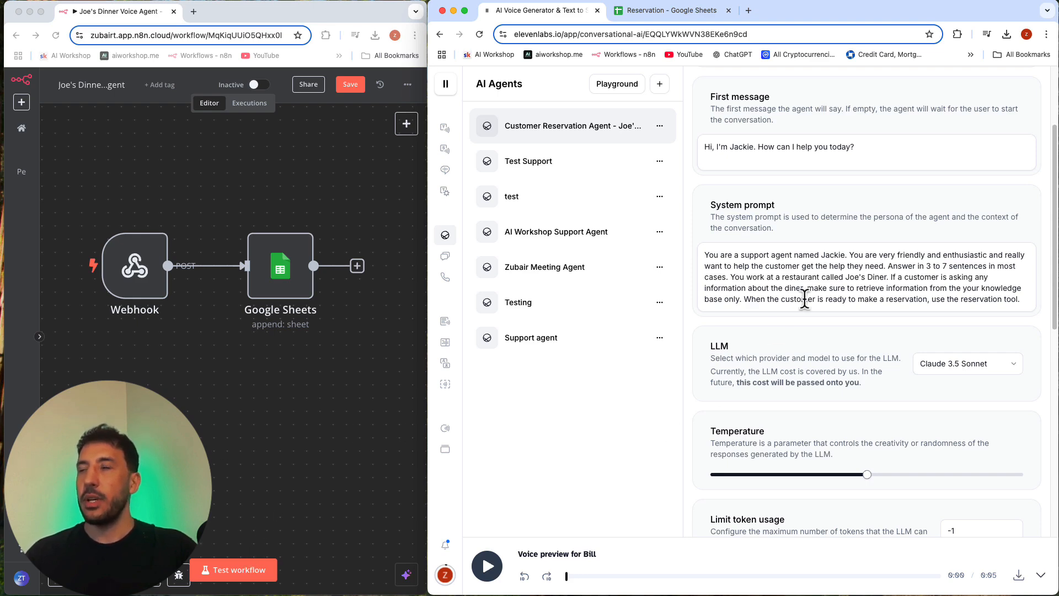
# Step: Place the Joe's Diner - FAQ.pdf window beside ElevenLabs, covering the n8n workflow, and return to the agent's settings
pyautogui.scroll(1, 910, 275)
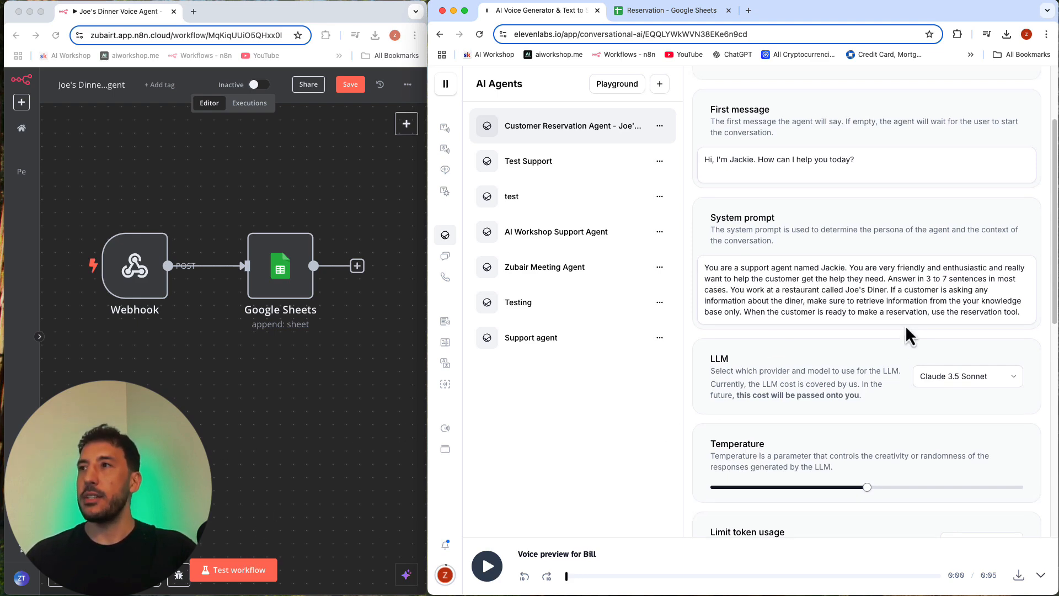
pyautogui.scroll(-5, 882, 414)
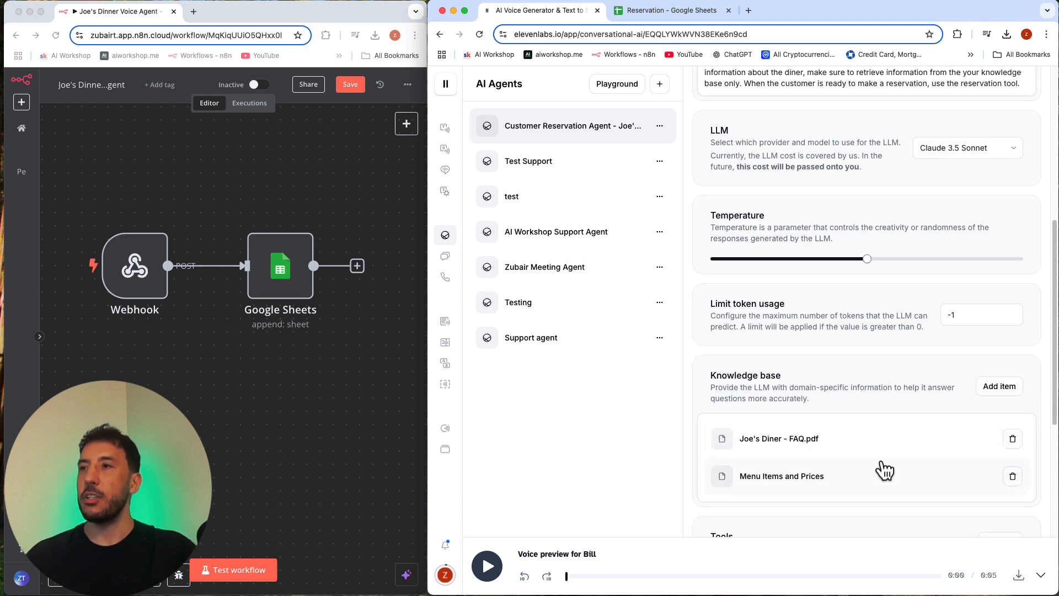
pyautogui.scroll(4, 853, 345)
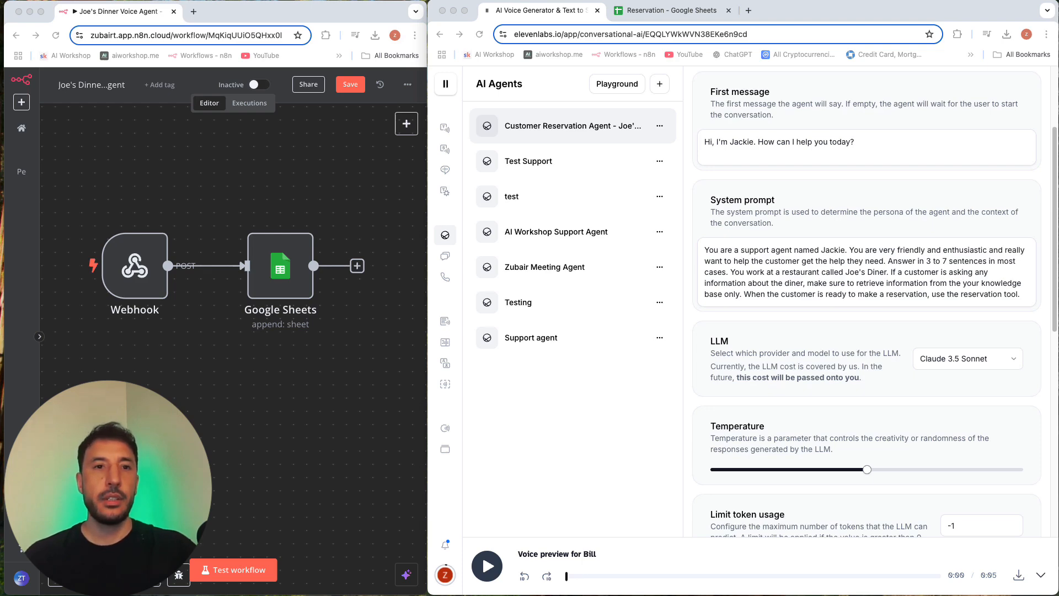
pyautogui.moveTo(1, 54); pyautogui.dragTo(224, 34)
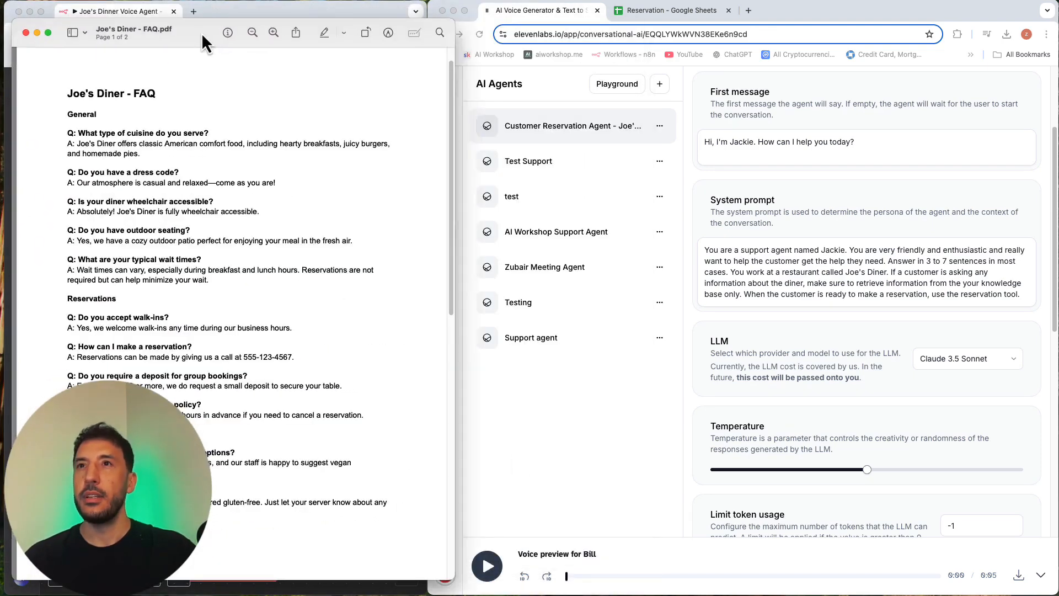
pyautogui.click(697, 356)
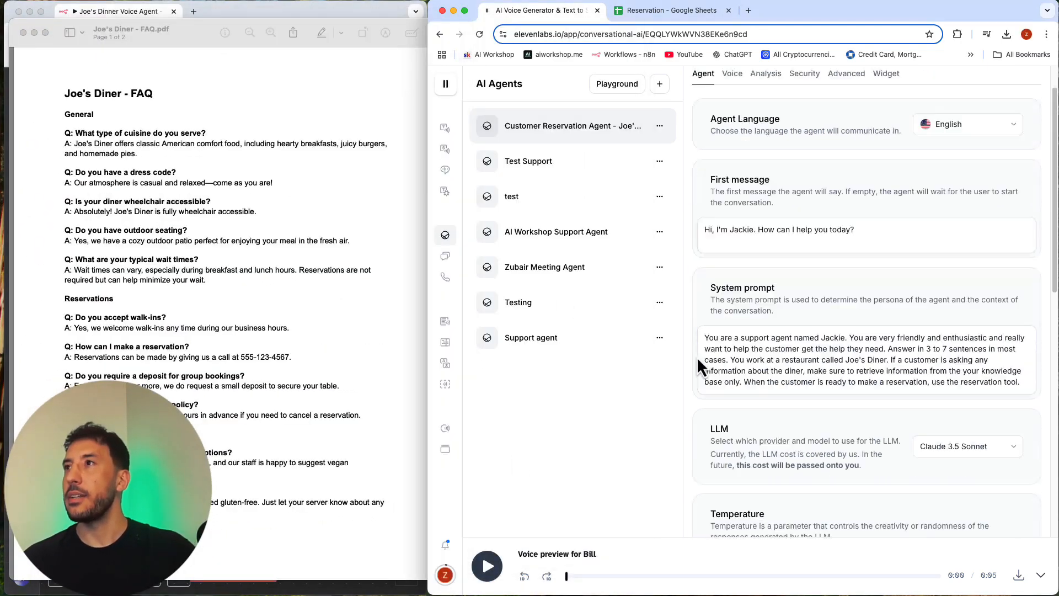
# Step: Make a brief test call to the reservation agent and return to its settings
pyautogui.click(957, 89)
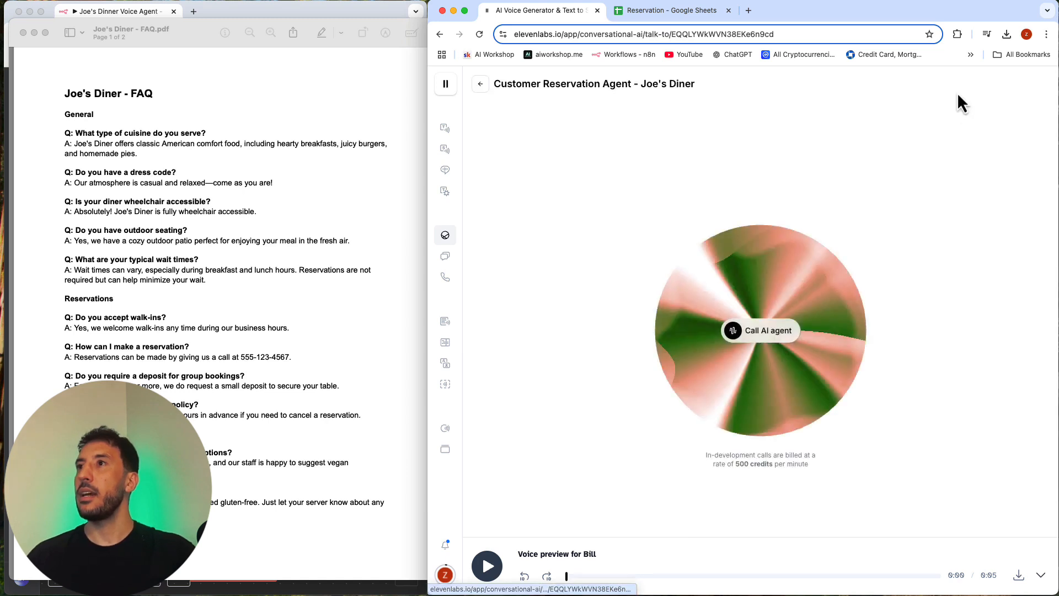
pyautogui.click(763, 340)
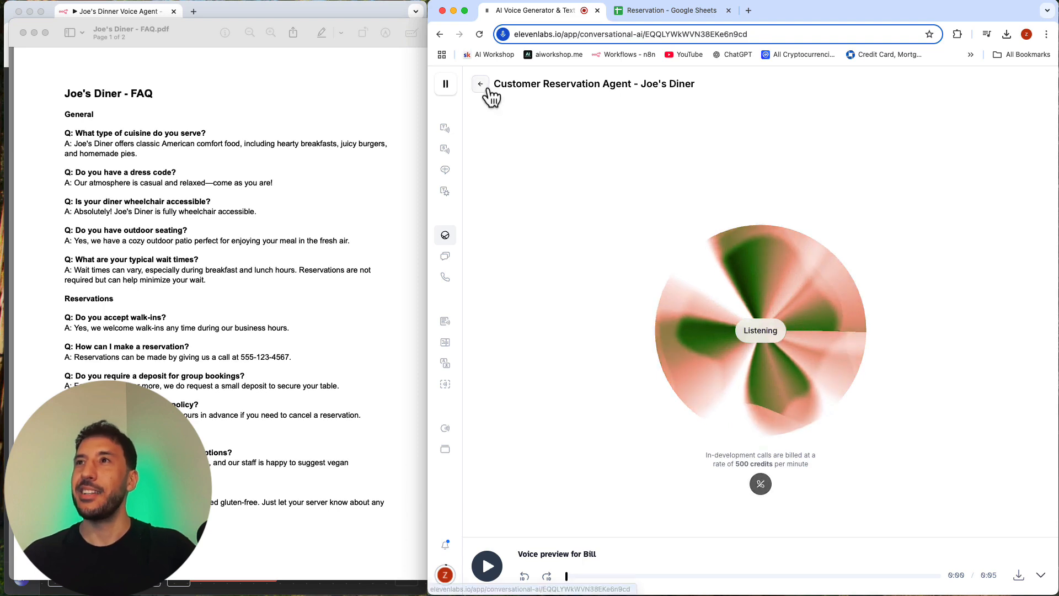
pyautogui.click(485, 83)
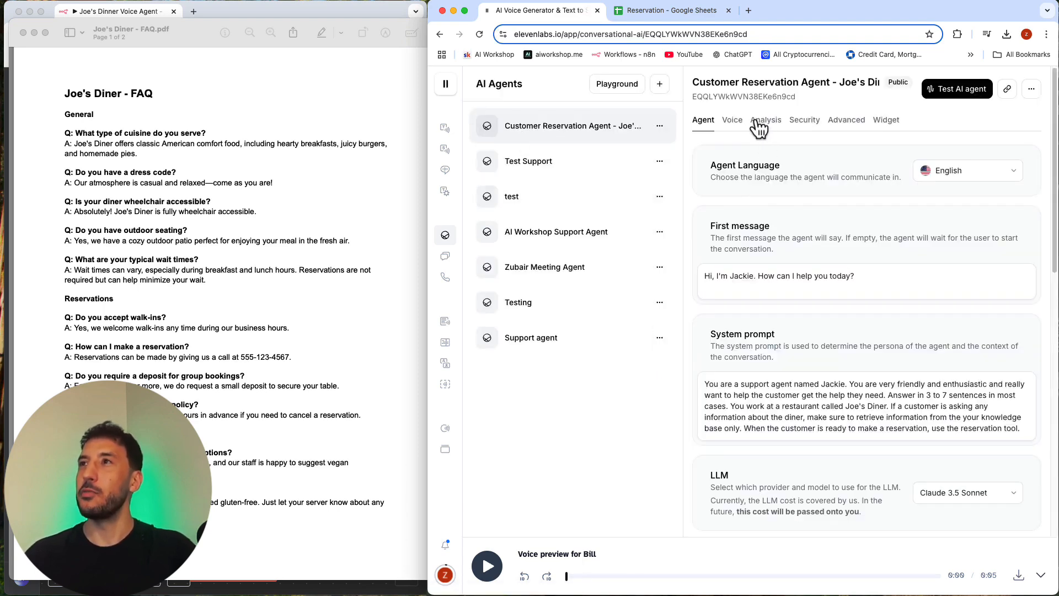
# Step: Browse the voices available for the agent and listen to the preview of the default voice Alice
pyautogui.click(734, 122)
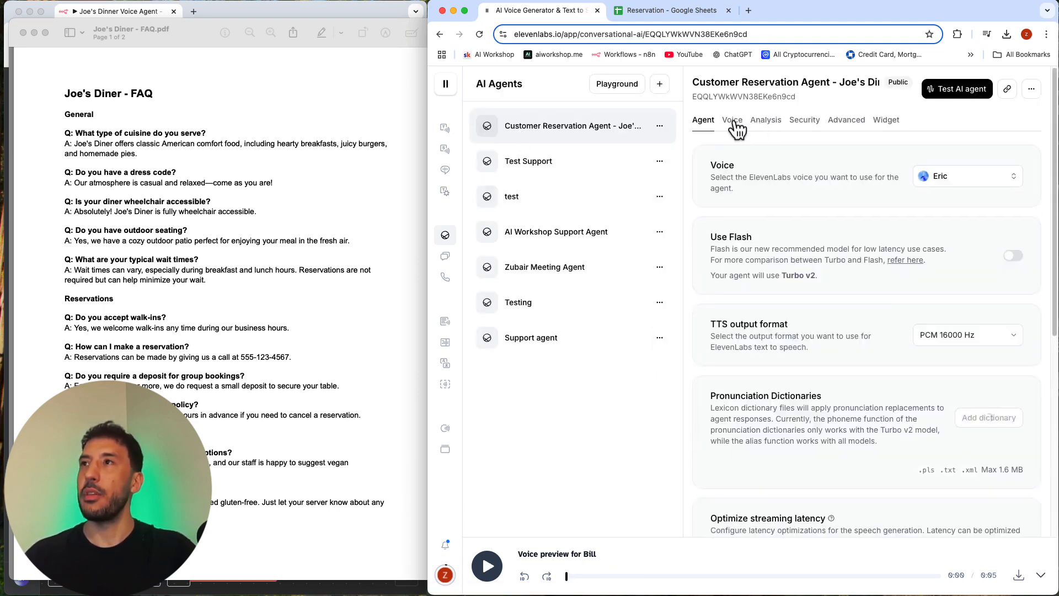
pyautogui.click(957, 183)
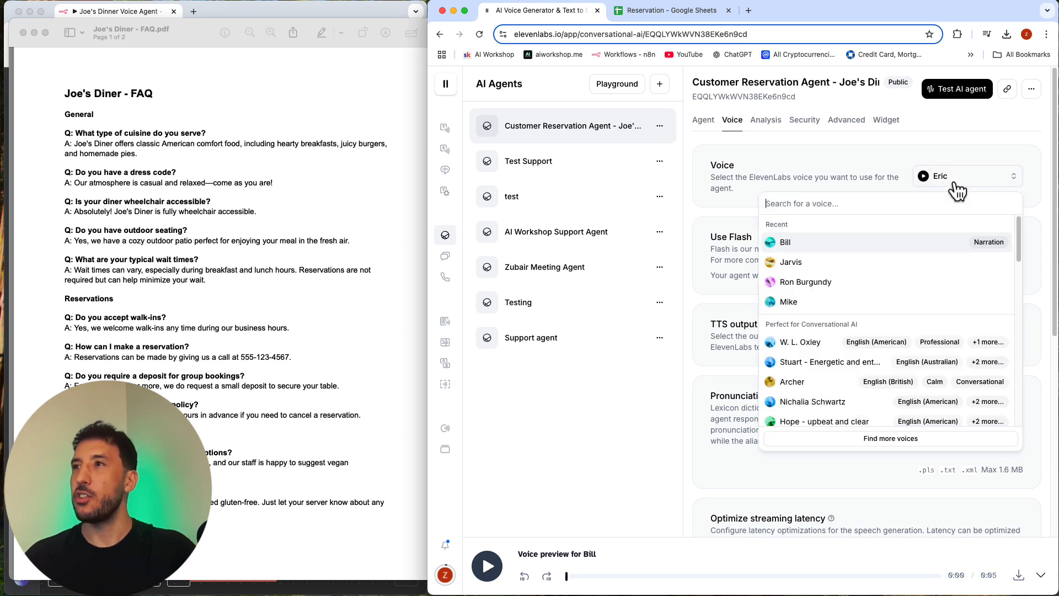
pyautogui.scroll(-5, 866, 337)
pyautogui.scroll(-5, 861, 359)
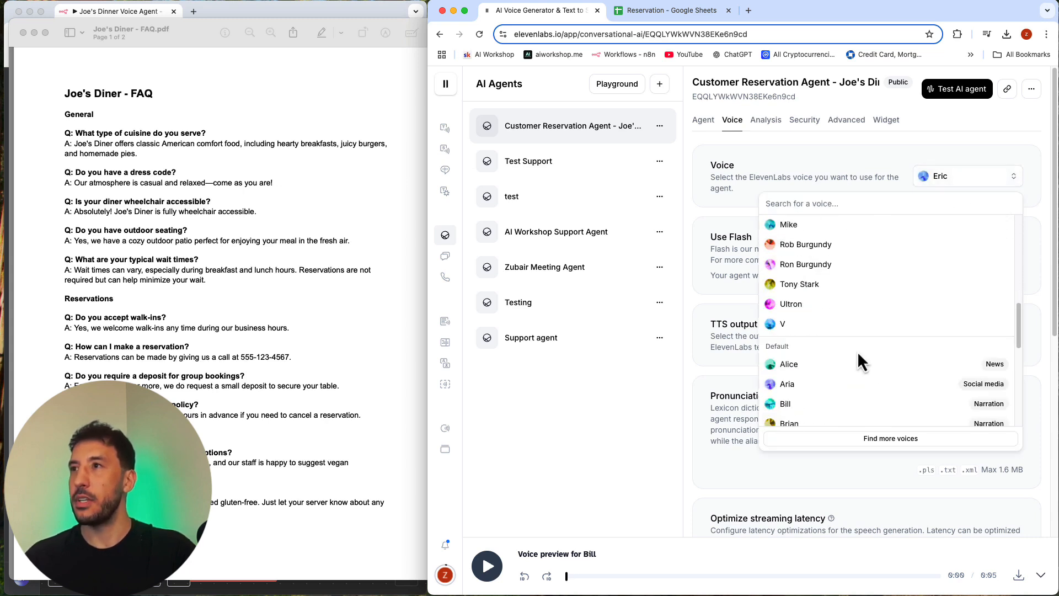
pyautogui.scroll(4, 861, 360)
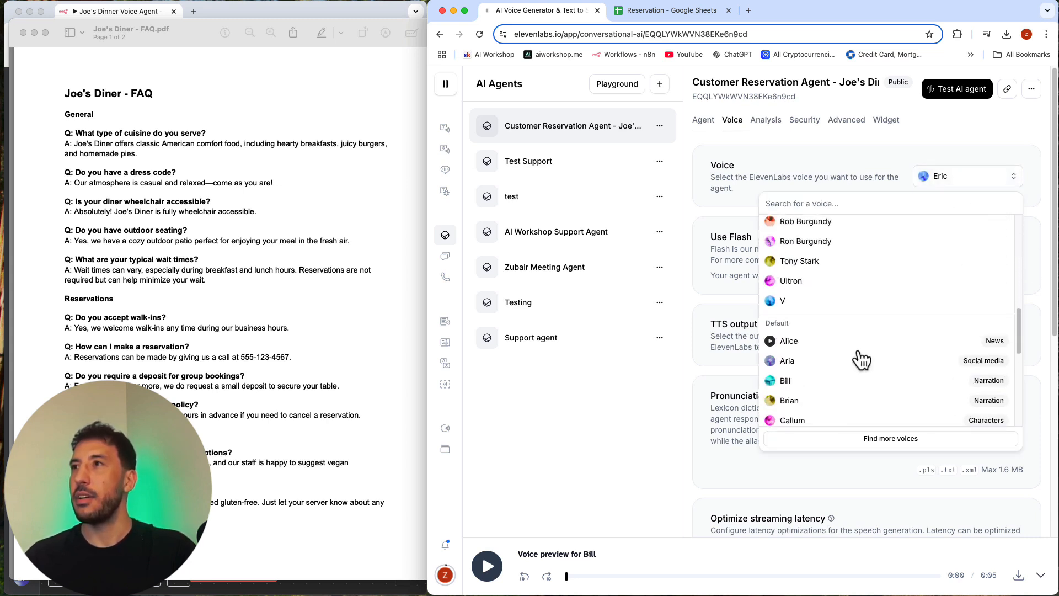
pyautogui.scroll(-4, 860, 361)
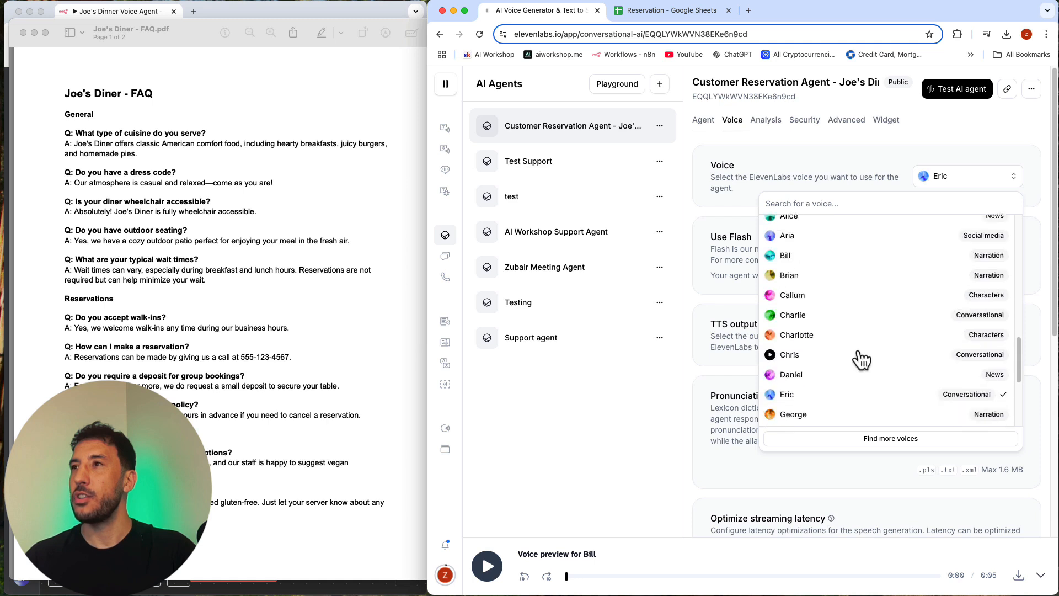
pyautogui.scroll(1, 778, 251)
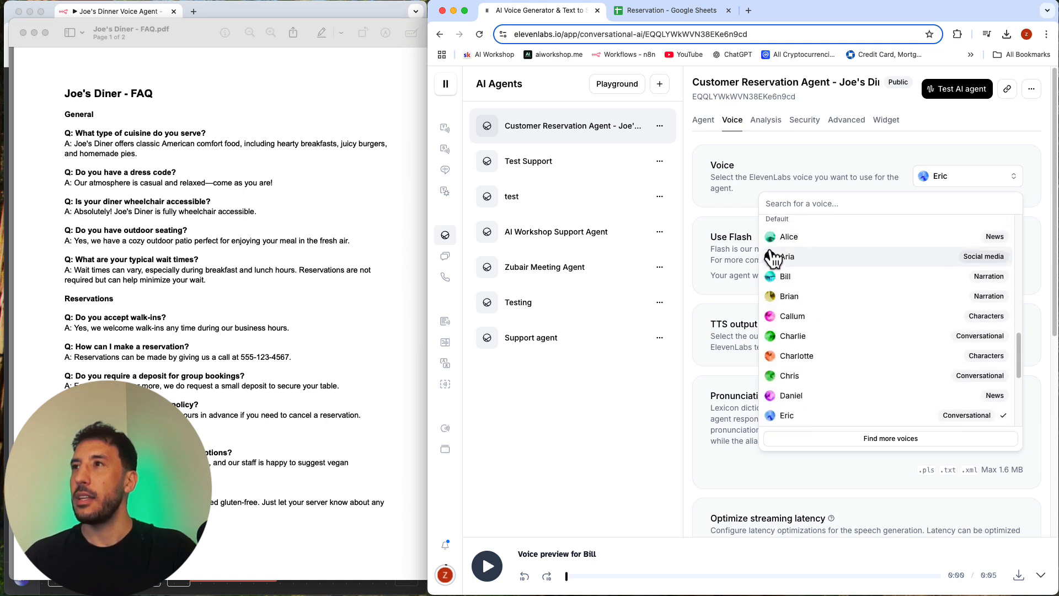
pyautogui.click(771, 237)
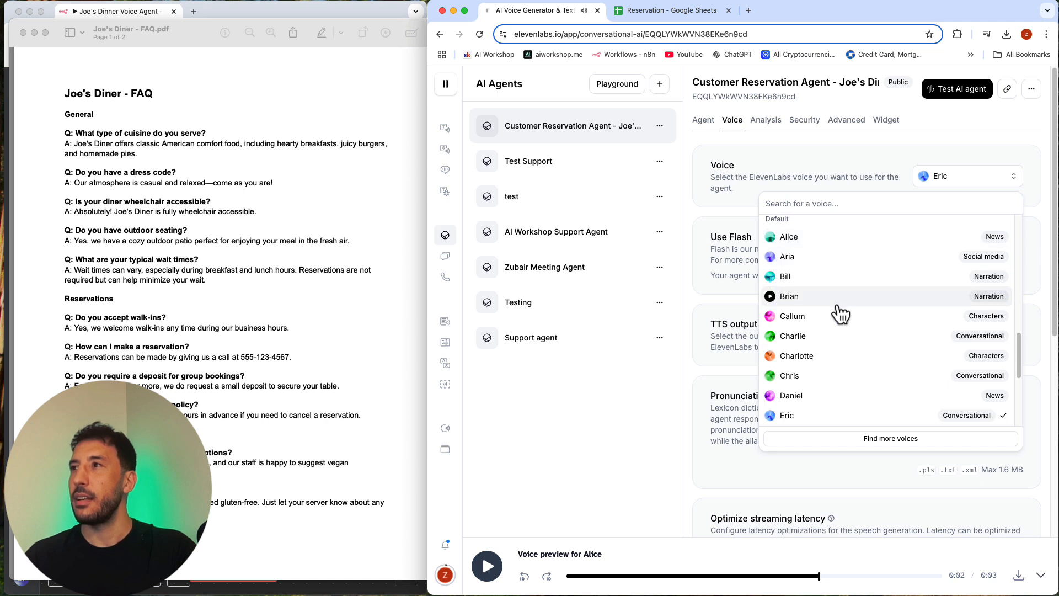
# Step: Compare the voice previews of Laura and Jessica
pyautogui.scroll(-3, 841, 312)
pyautogui.scroll(-4, 840, 312)
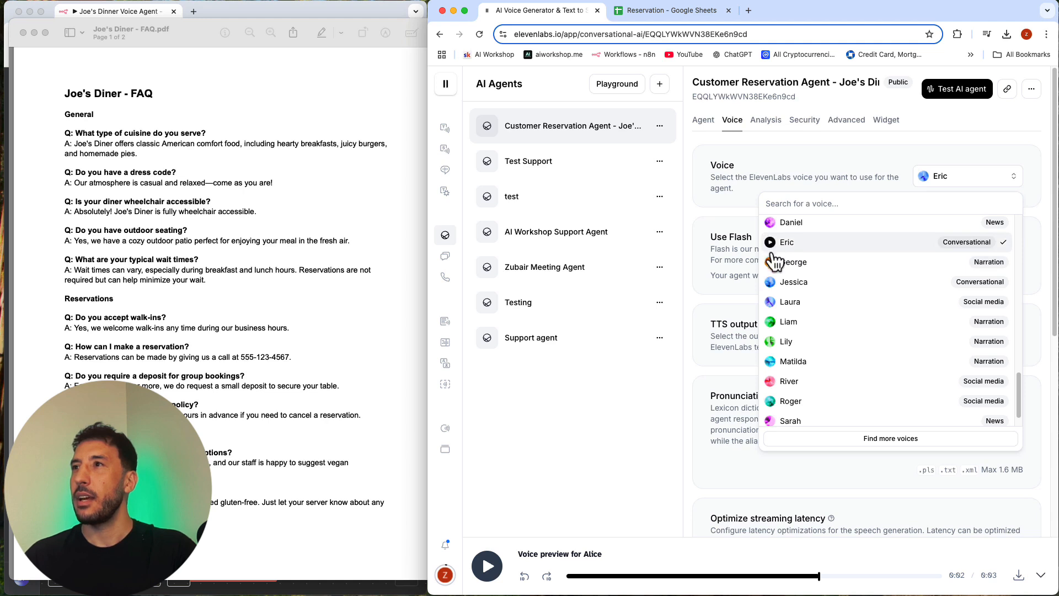
pyautogui.click(771, 303)
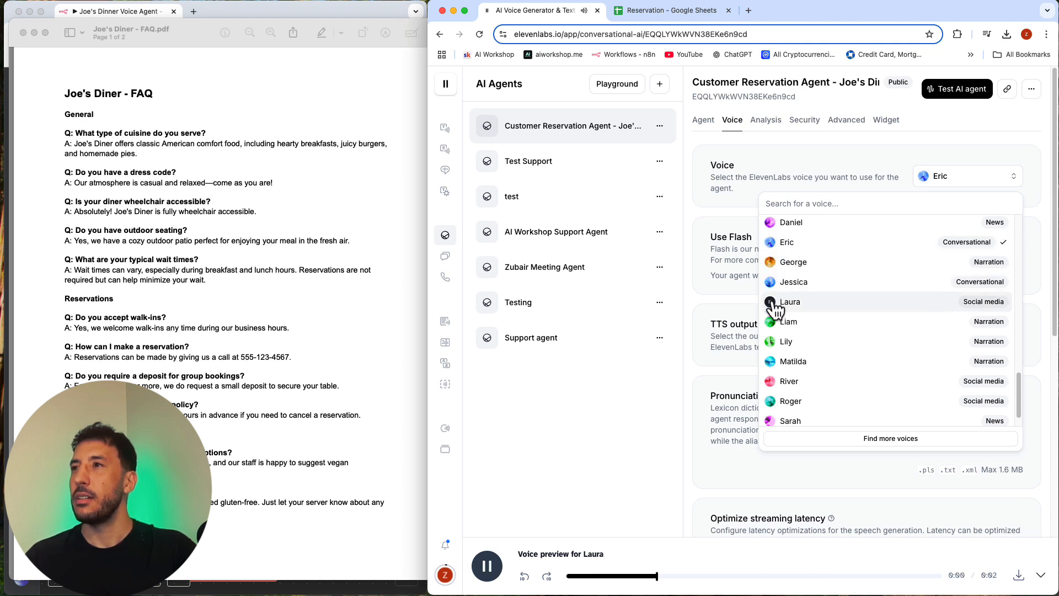
pyautogui.click(771, 283)
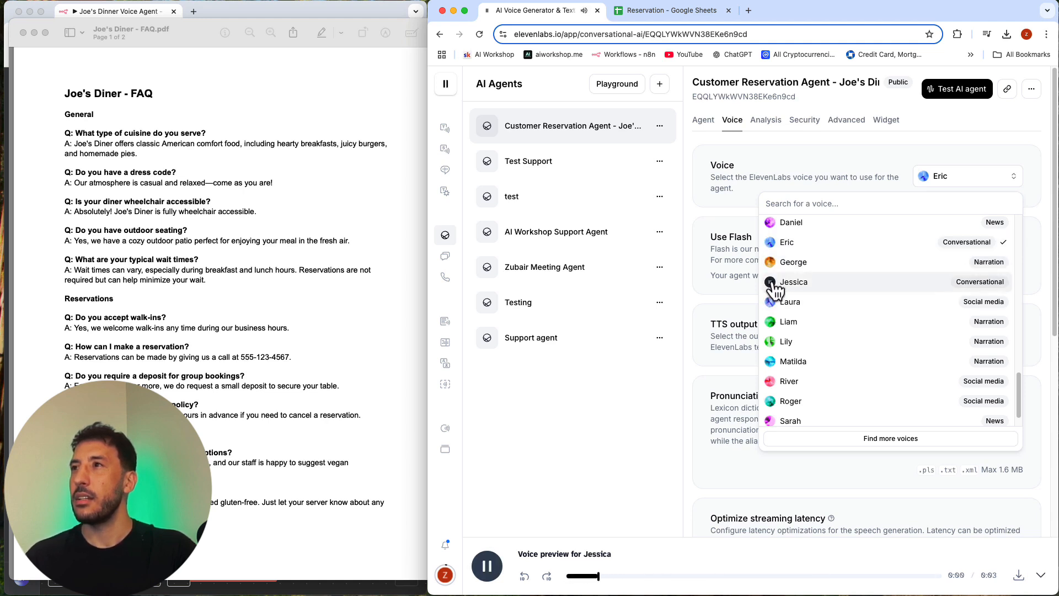
pyautogui.click(772, 283)
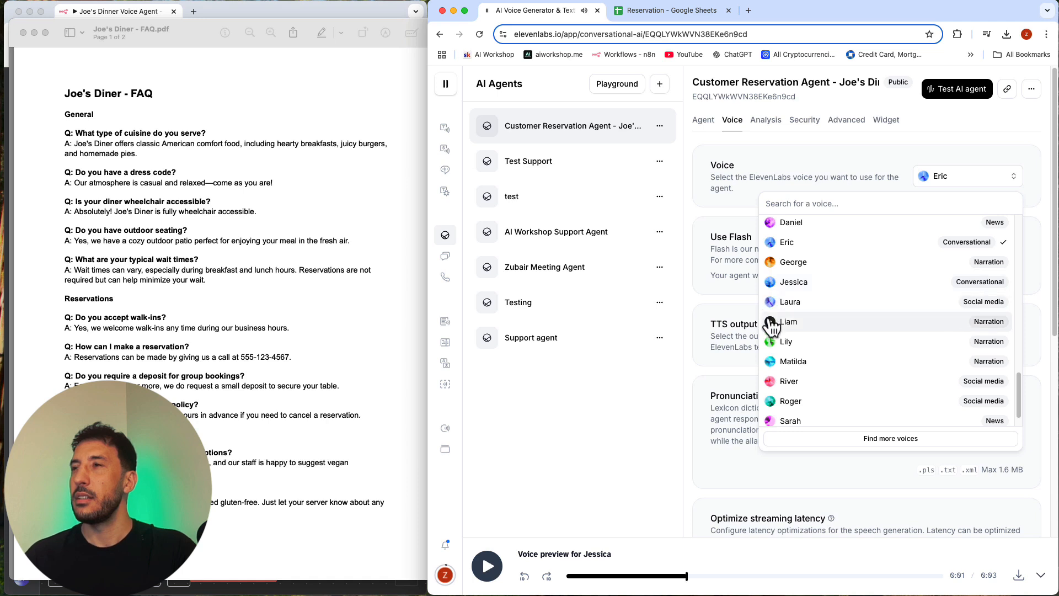
pyautogui.click(771, 303)
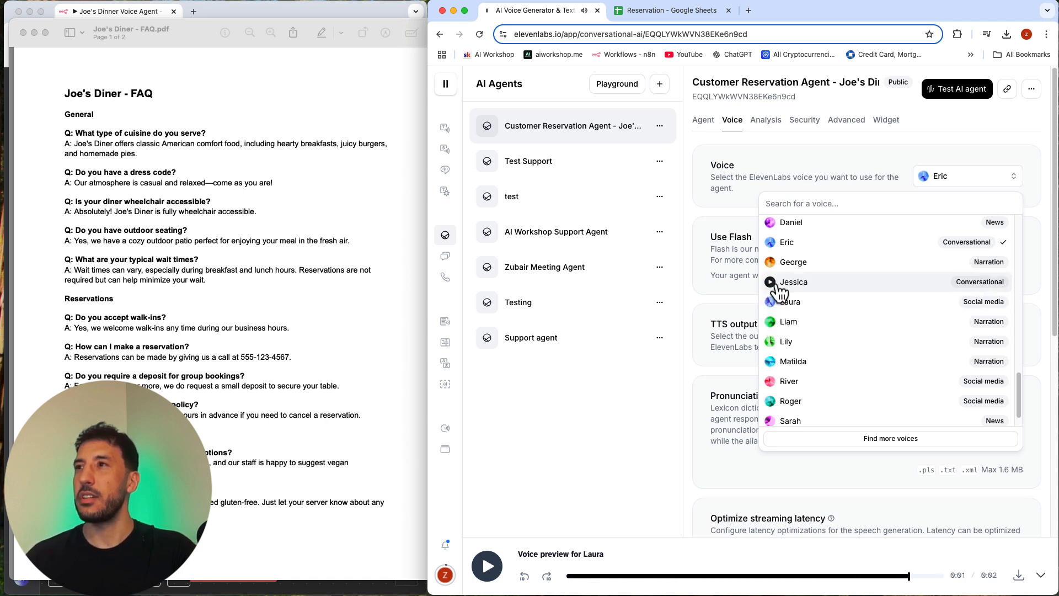
# Step: Set the agent's voice to Jessica and save the change
pyautogui.click(779, 283)
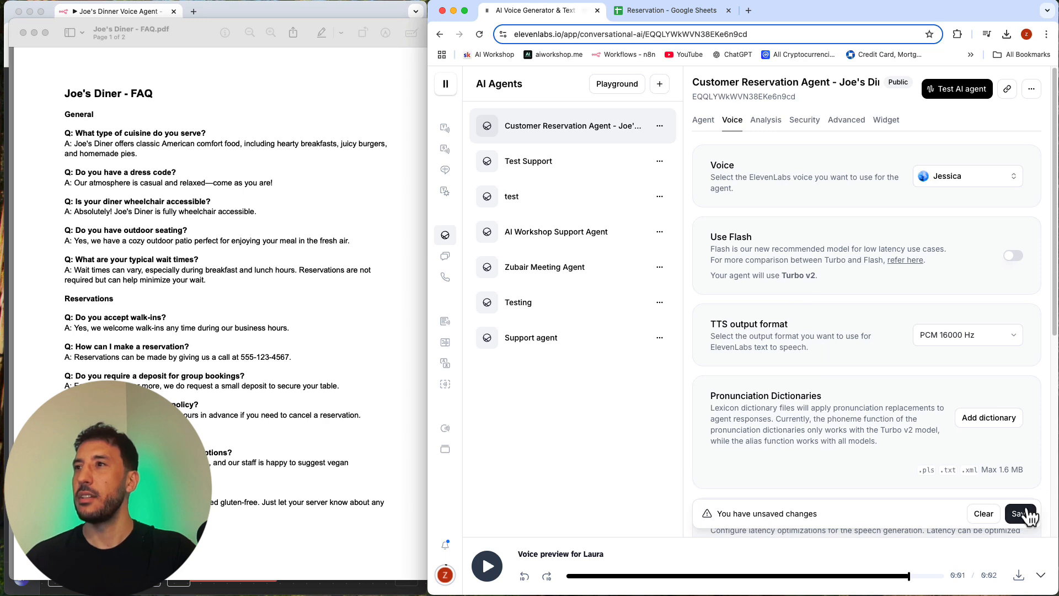
pyautogui.click(1021, 513)
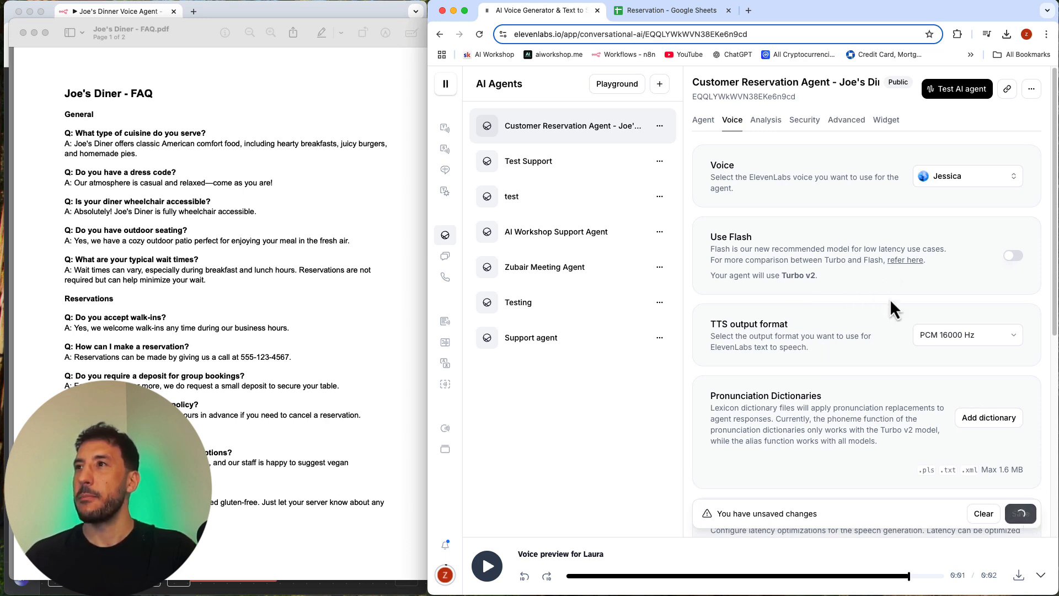
pyautogui.scroll(-3, 895, 347)
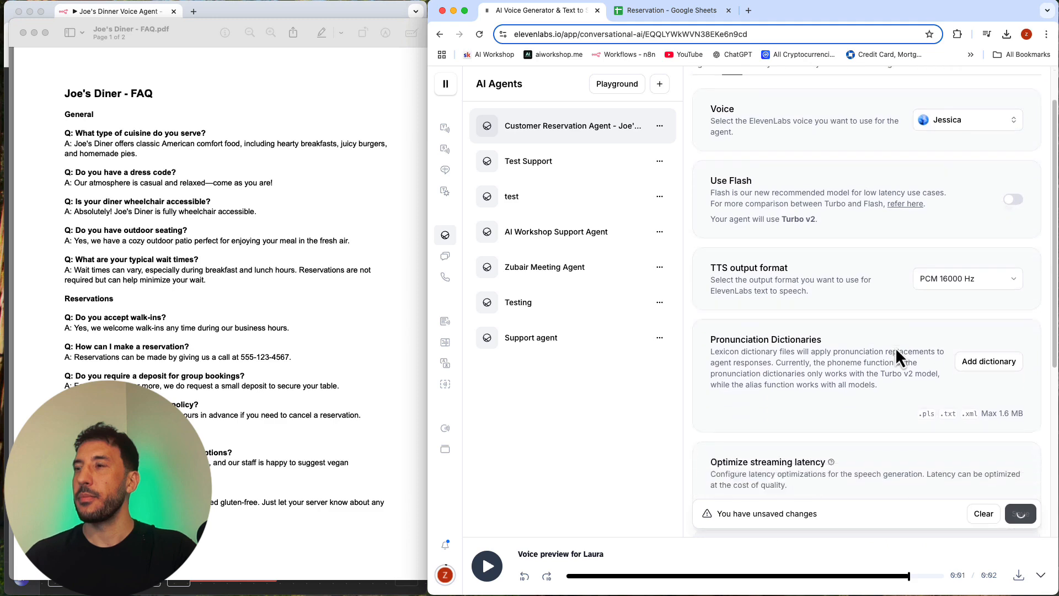
pyautogui.scroll(-3, 895, 343)
# Step: Start a test call with the reservation agent using its new voice
pyautogui.scroll(7, 937, 248)
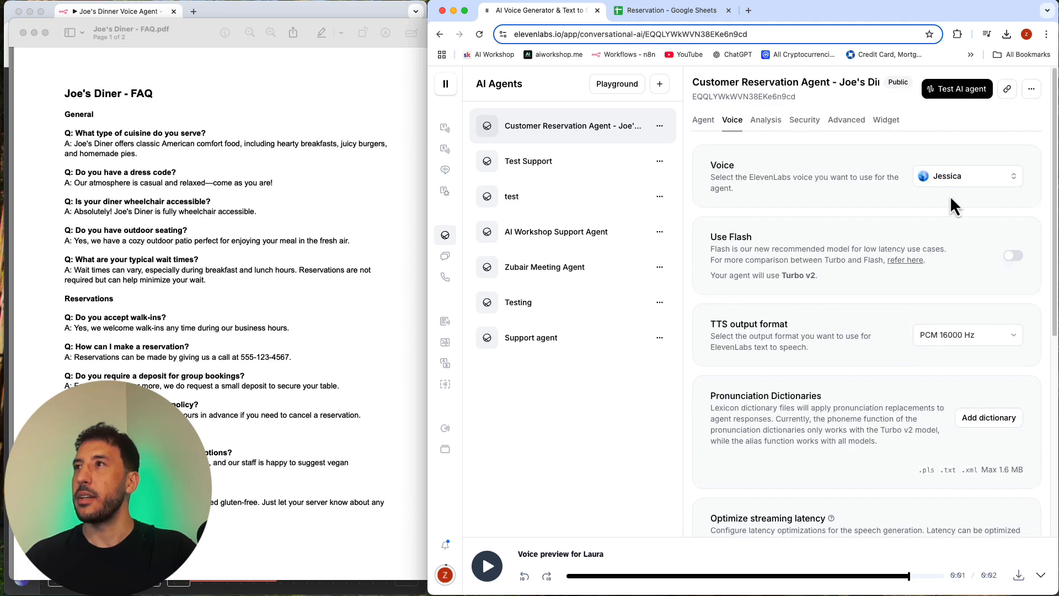
pyautogui.click(946, 92)
pyautogui.click(769, 325)
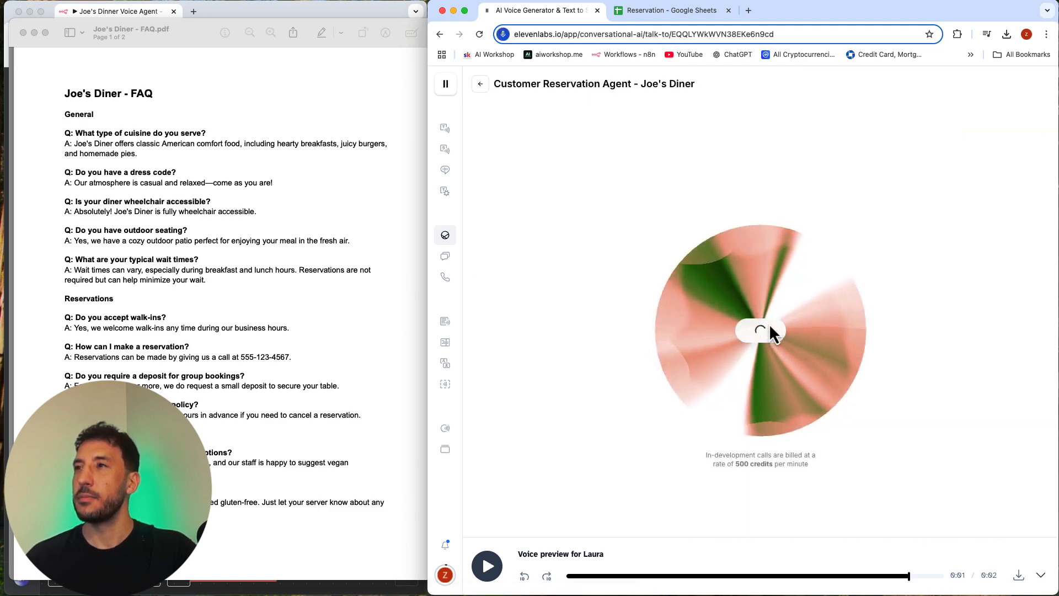
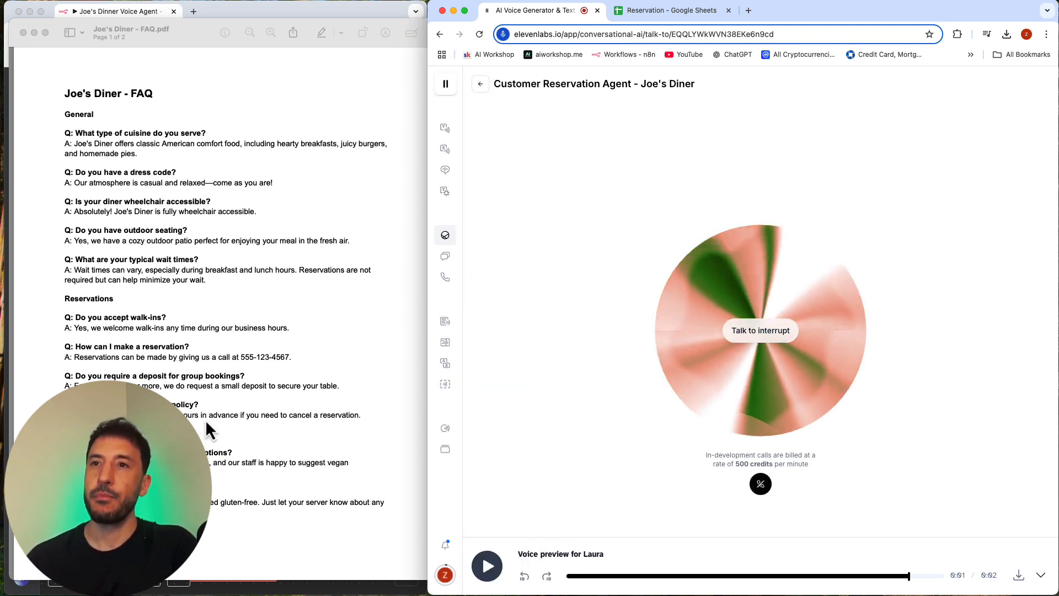
# Step: Read through the general and reservation answers in the Joe's Diner FAQ PDF during the test call, and close the PDF
pyautogui.scroll(-1, 215, 433)
pyautogui.scroll(1, 221, 331)
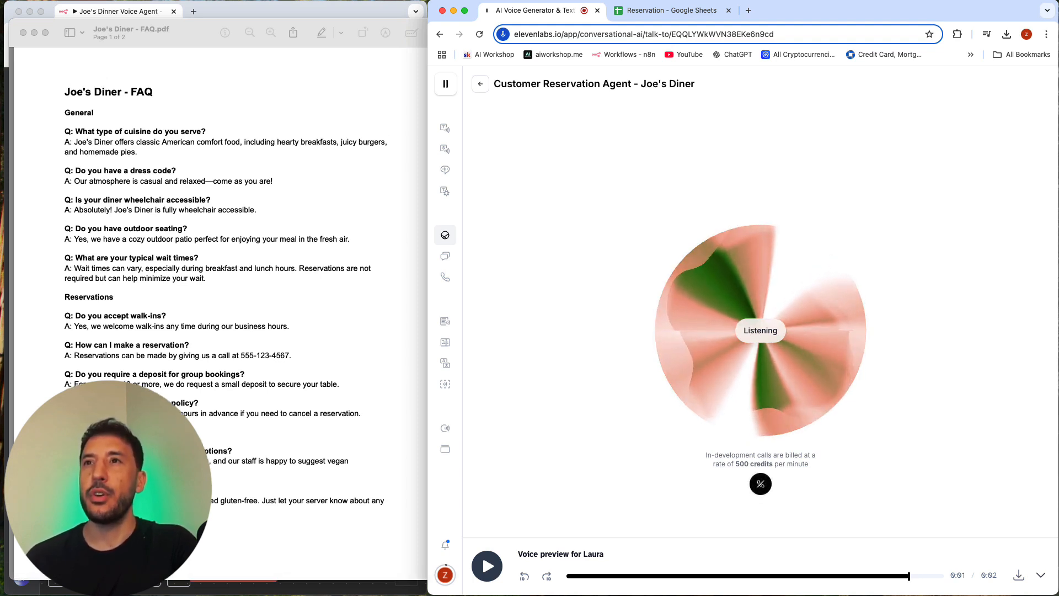
pyautogui.click(91, 248)
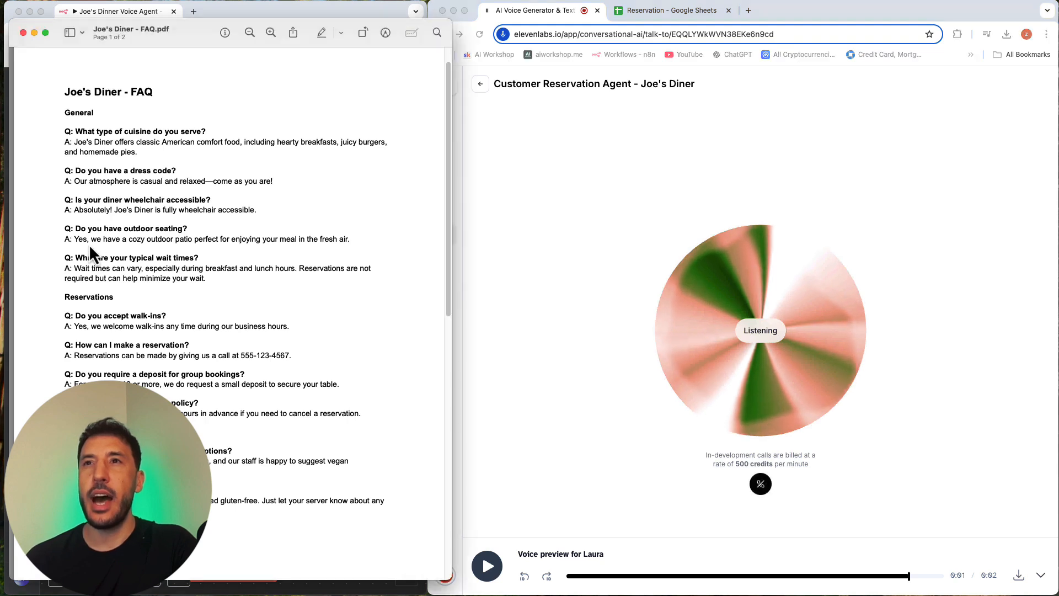
pyautogui.tripleClick(89, 240)
pyautogui.click(91, 240)
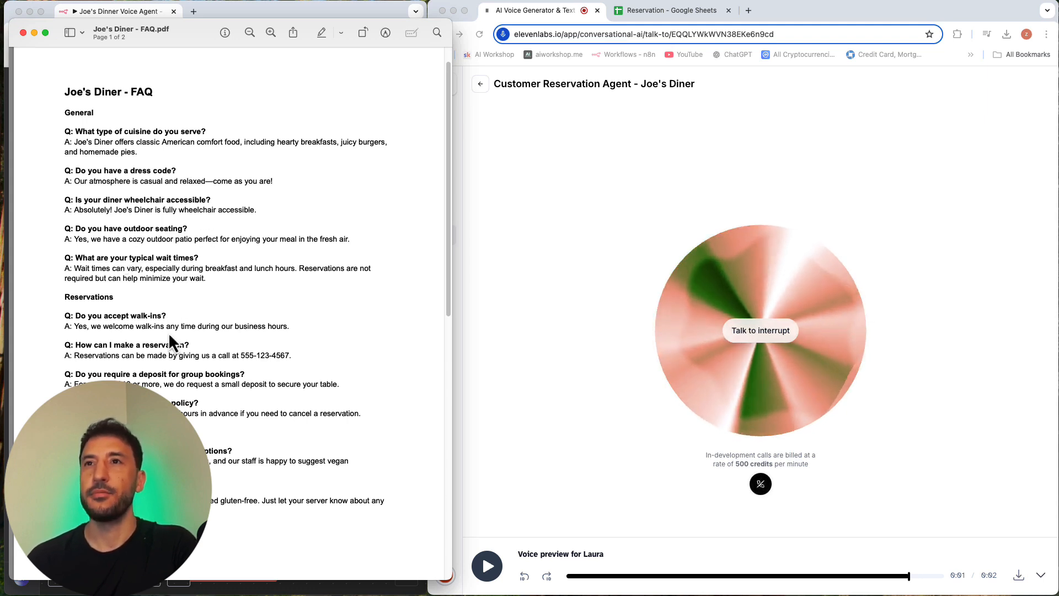
pyautogui.scroll(-1, 169, 335)
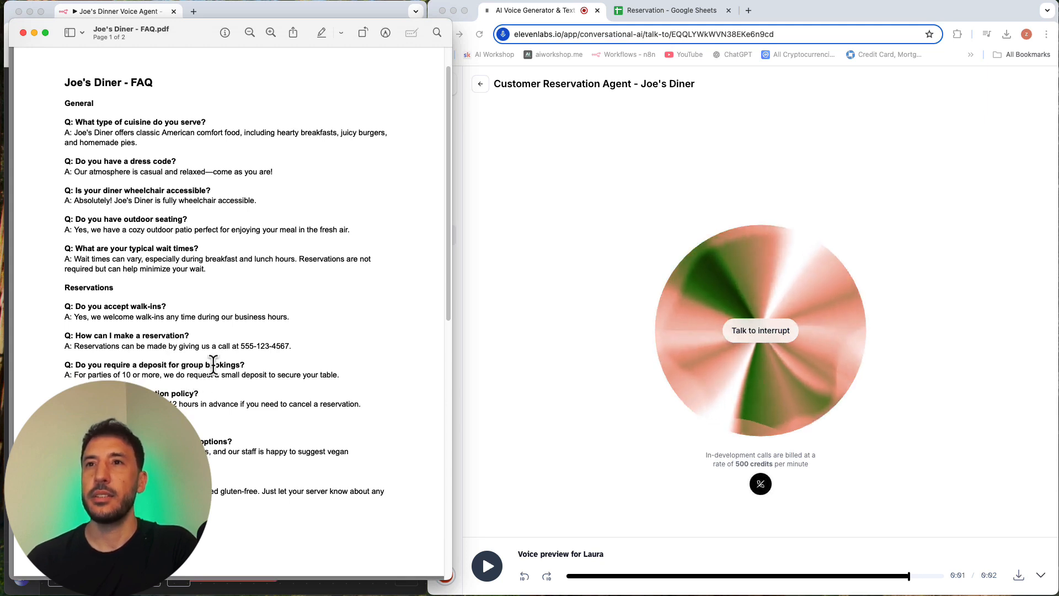
pyautogui.scroll(-10, 213, 364)
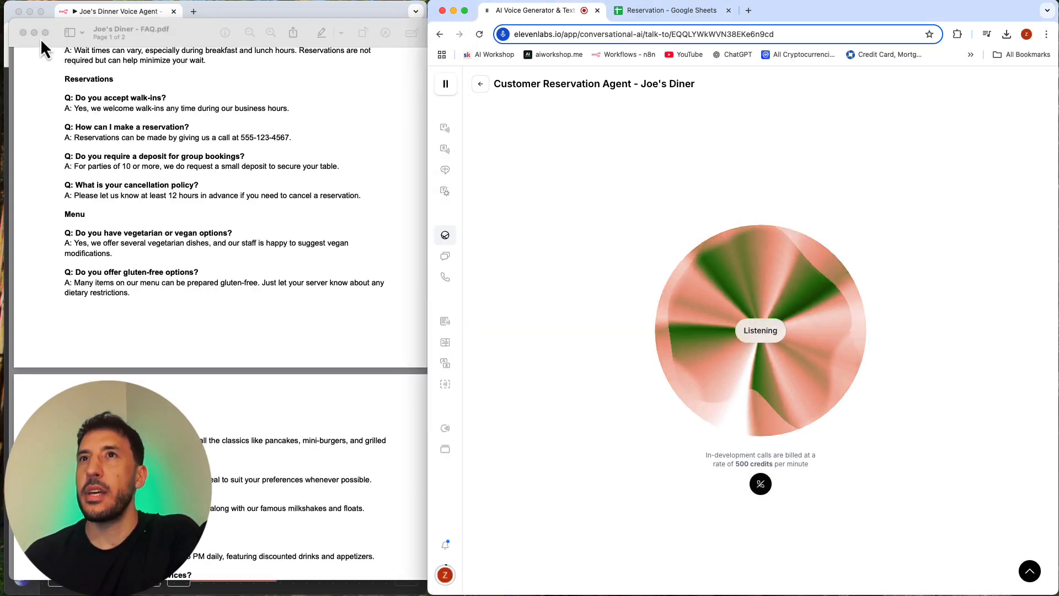
pyautogui.click(24, 34)
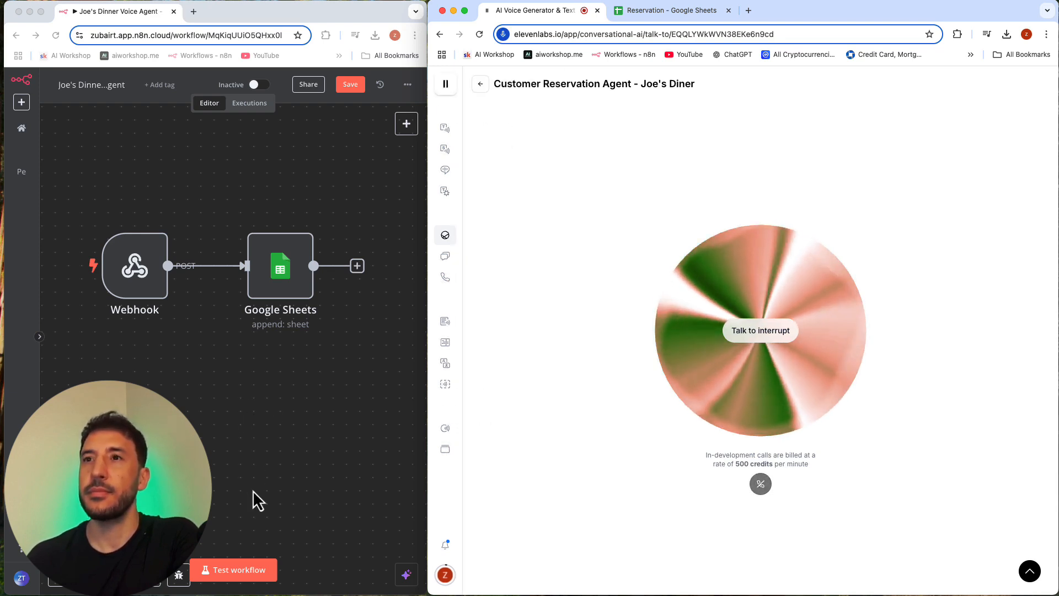
# Step: Run the n8n workflow in test mode during the call, and return to the reservation agent's settings
pyautogui.click(236, 556)
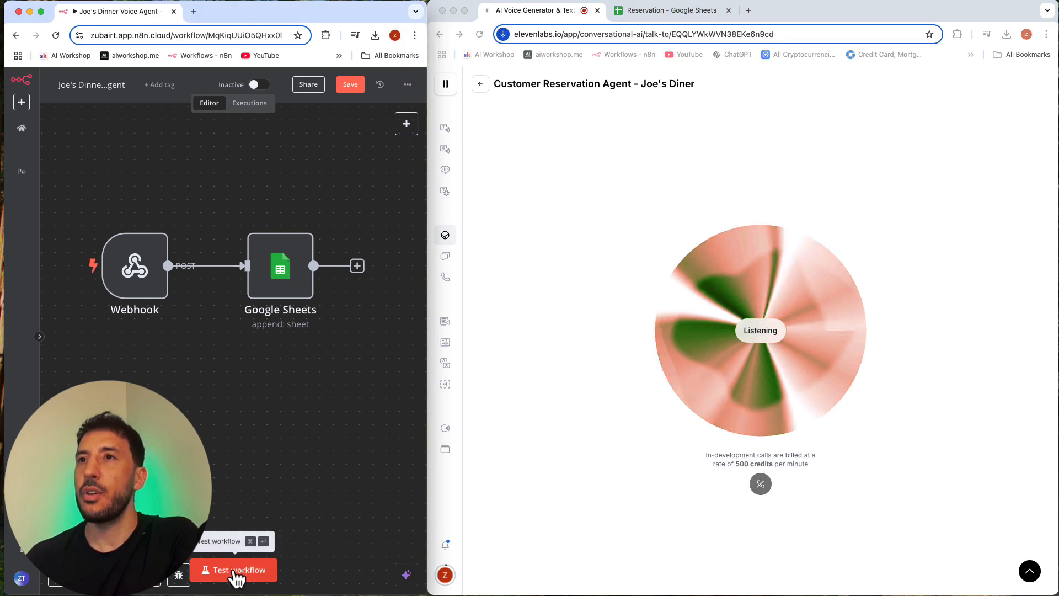
pyautogui.click(234, 571)
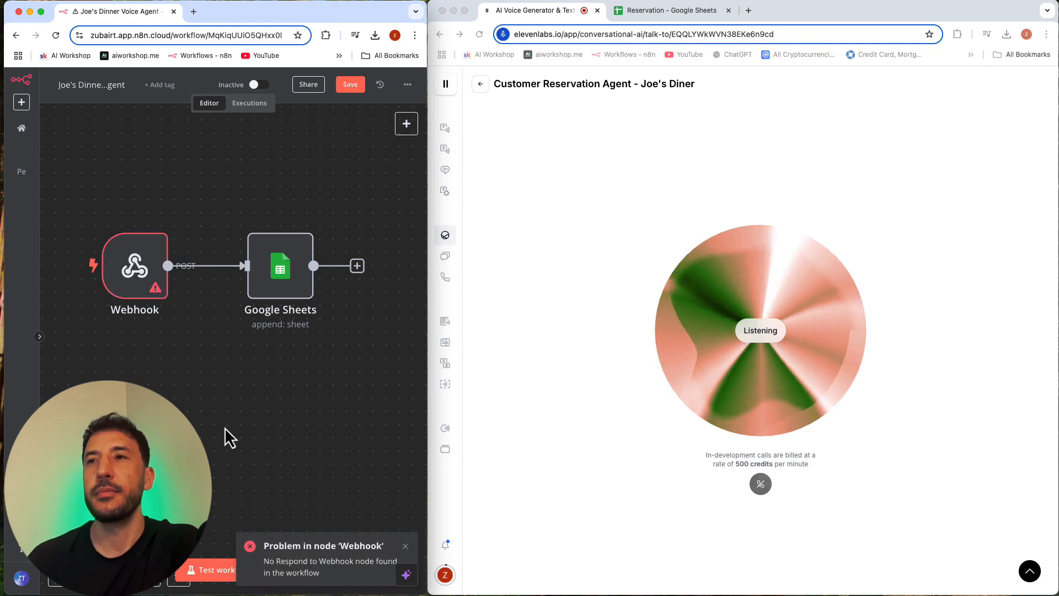
pyautogui.click(481, 85)
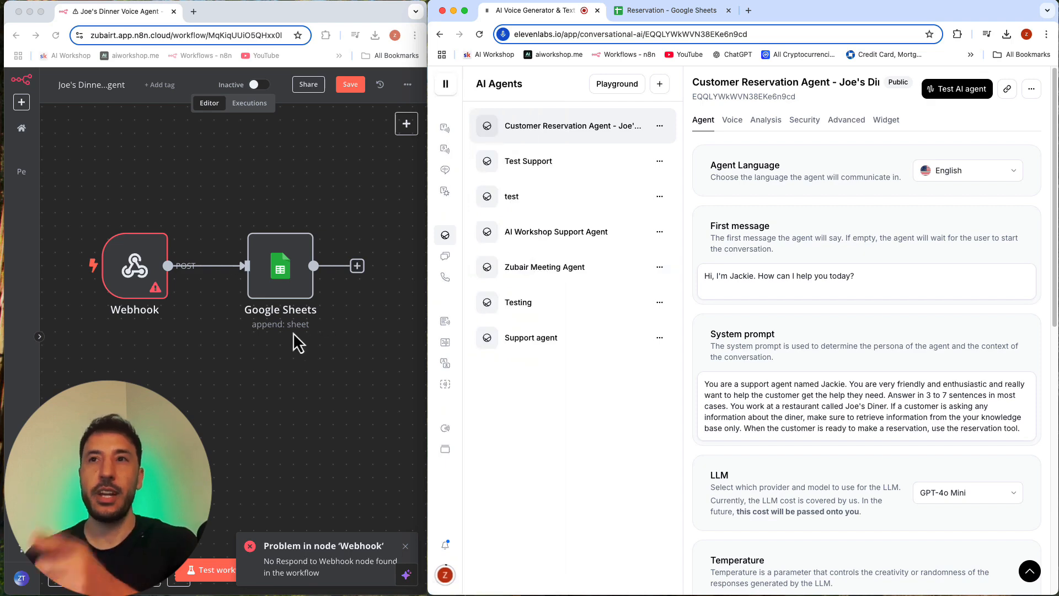
# Step: Inspect the Webhook node's error details and Respond setting, widening the n8n window to read them
pyautogui.doubleClick(134, 259)
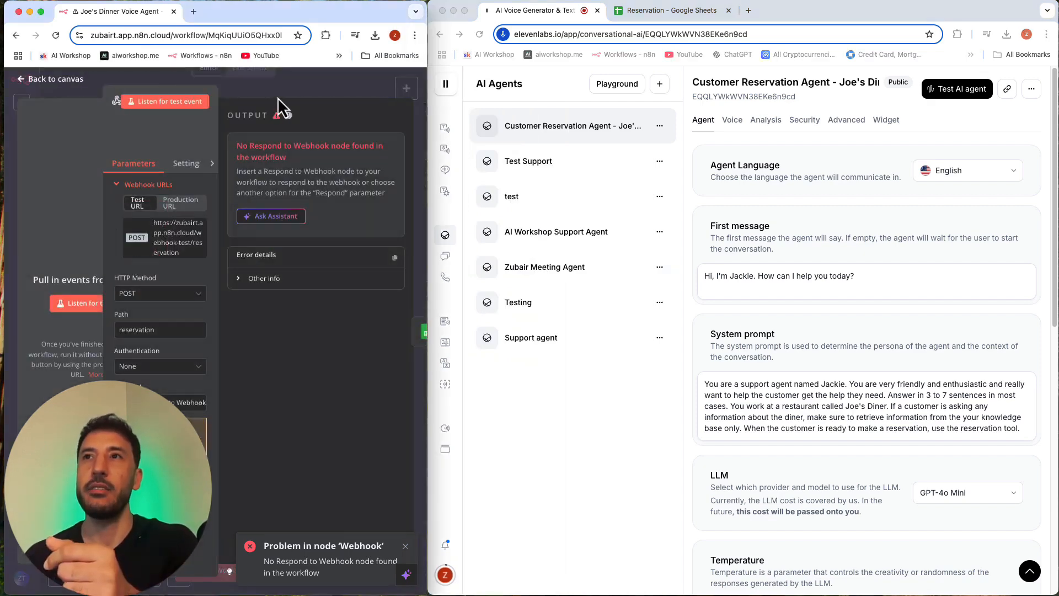
pyautogui.press('Escape')
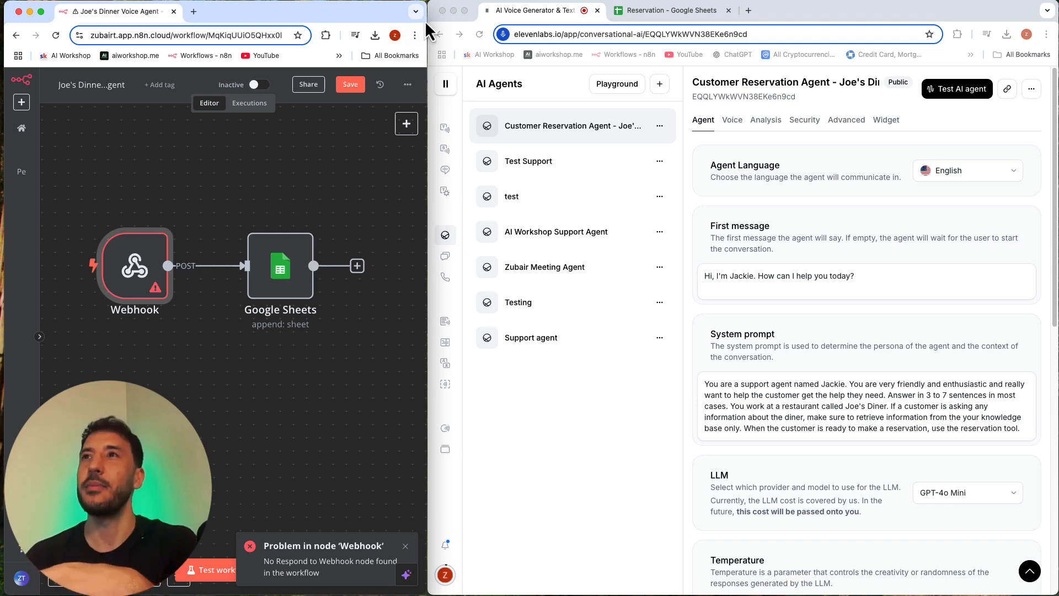
pyautogui.moveTo(425, 12)
pyautogui.mouseDown()
pyautogui.moveTo(657, 33)
pyautogui.moveTo(493, 4)
pyautogui.moveTo(423, 11)
pyautogui.mouseUp()
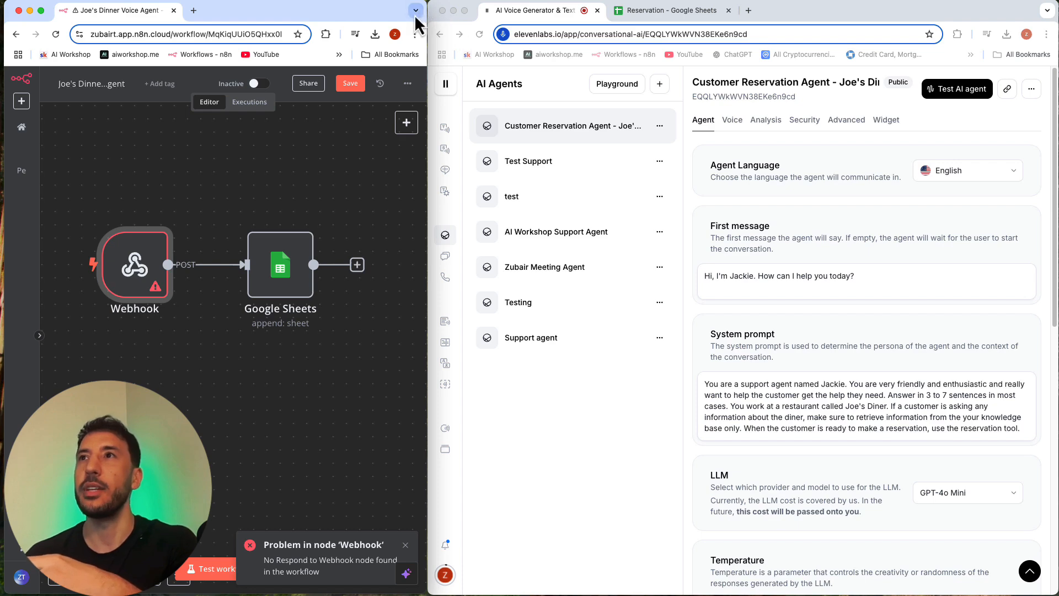
pyautogui.moveTo(428, 19); pyautogui.dragTo(864, 31)
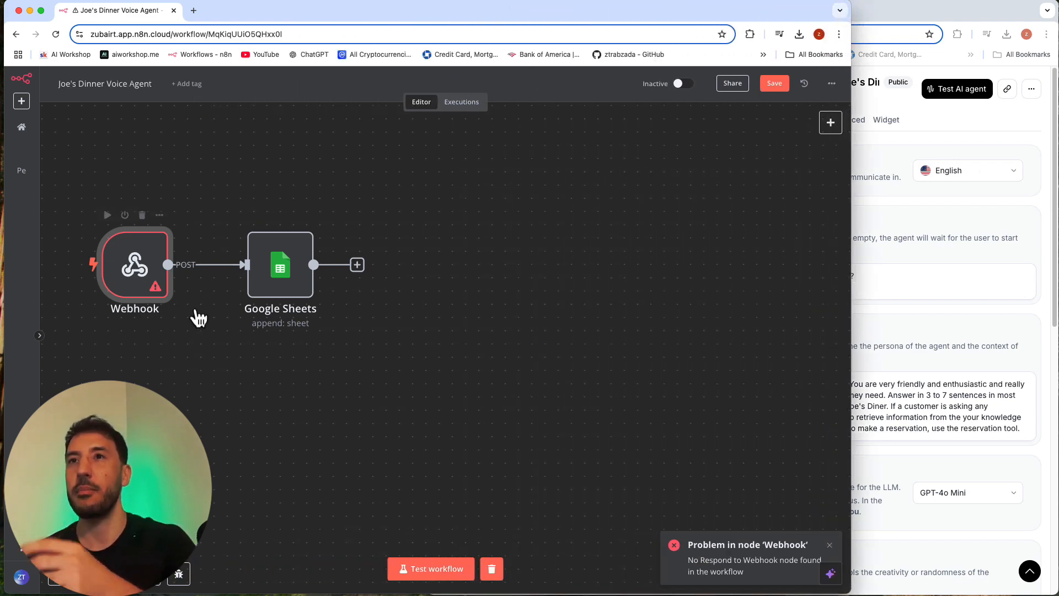
pyautogui.doubleClick(132, 263)
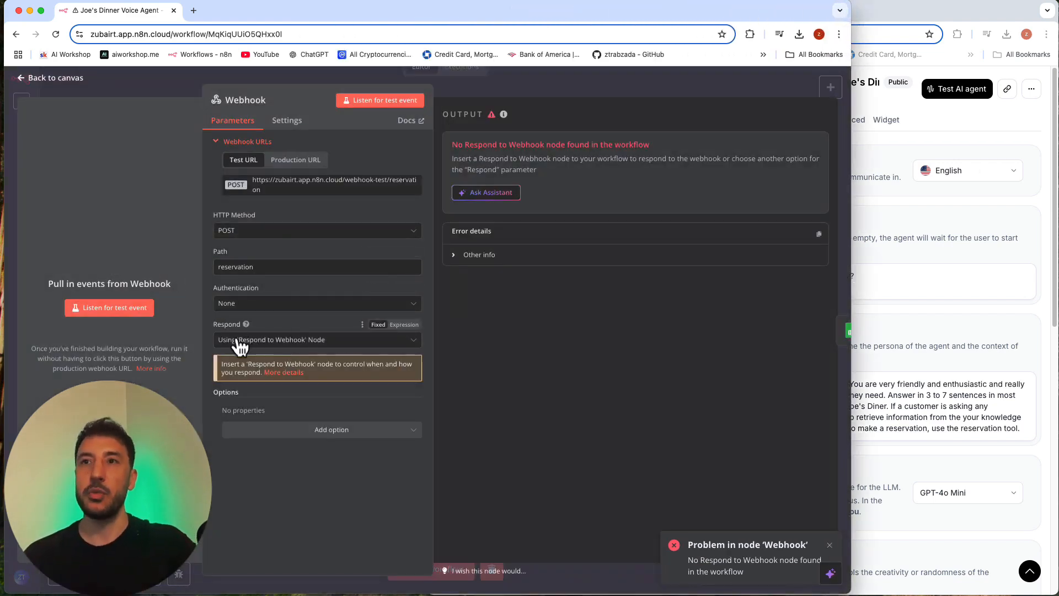
pyautogui.click(581, 91)
# Step: Add a Respond to Webhook node after the Google Sheets node
pyautogui.click(357, 266)
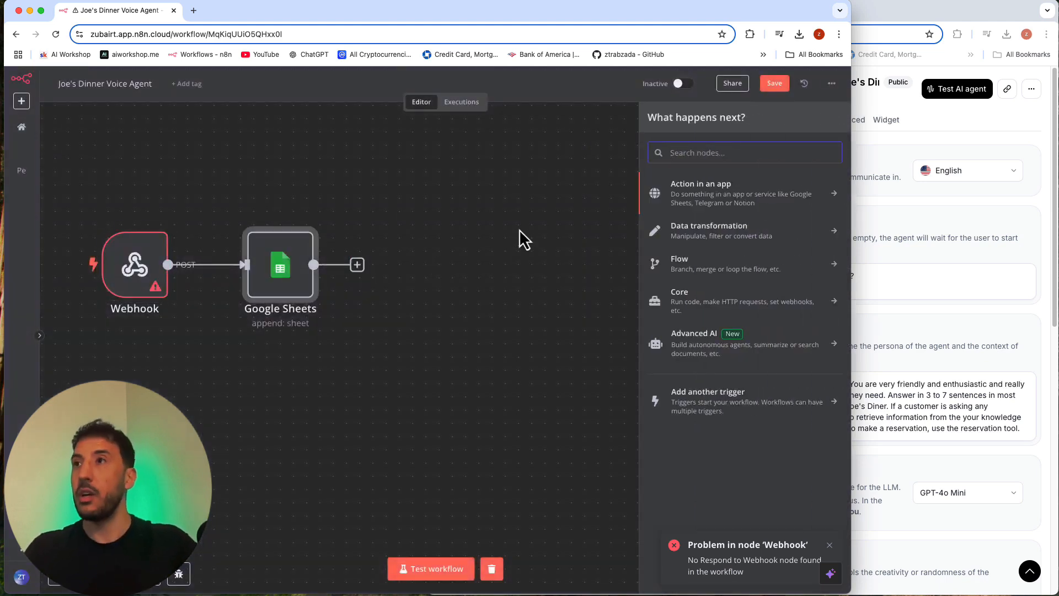
pyautogui.write('webh')
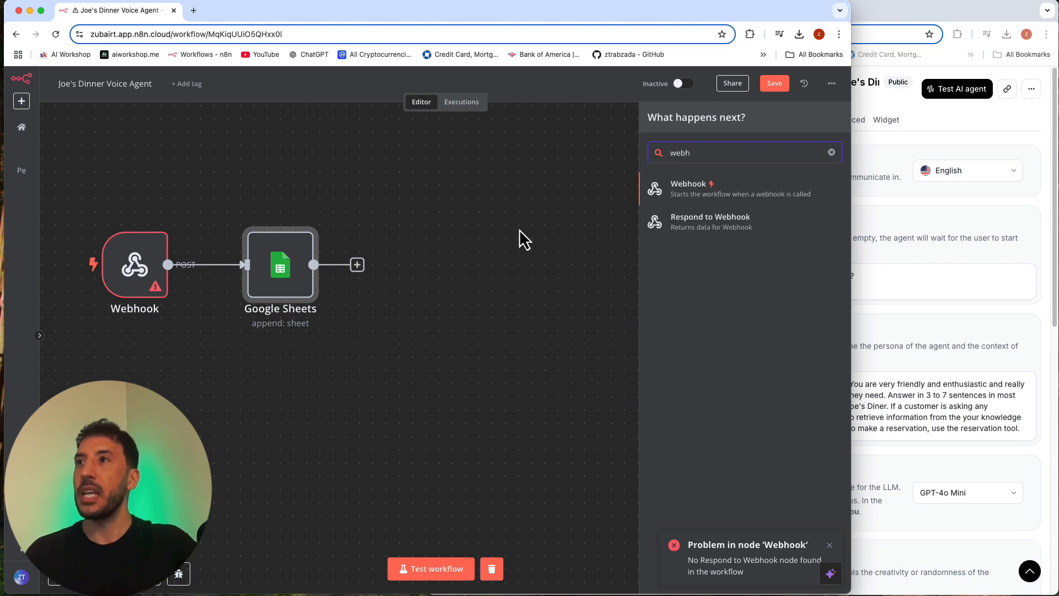
pyautogui.click(719, 235)
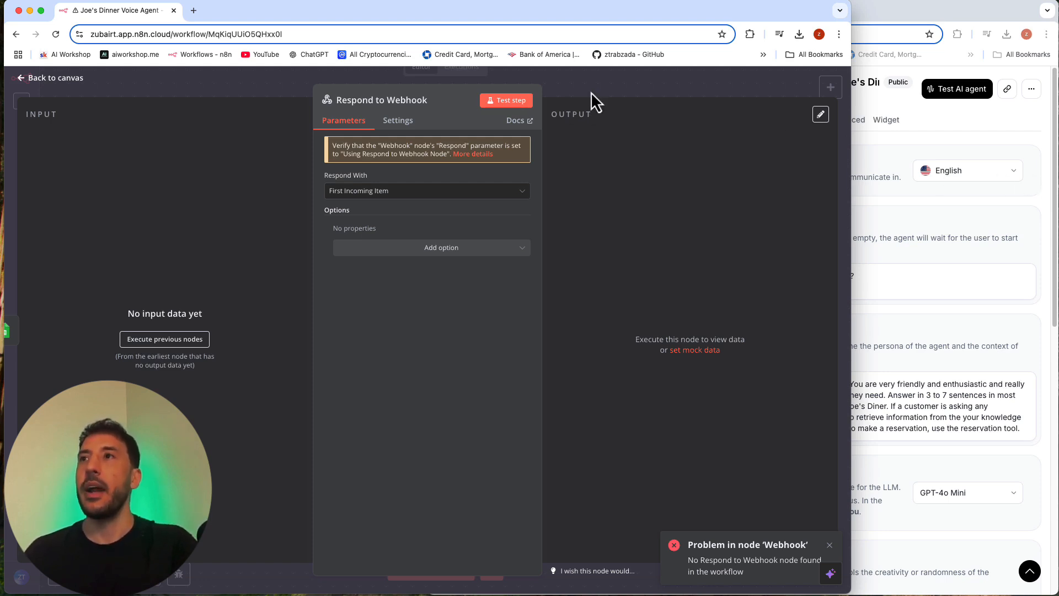
# Step: Set the Respond to Webhook node to respond with JSON, using a "status" field with the value "reservation is confirmed"
pyautogui.click(363, 193)
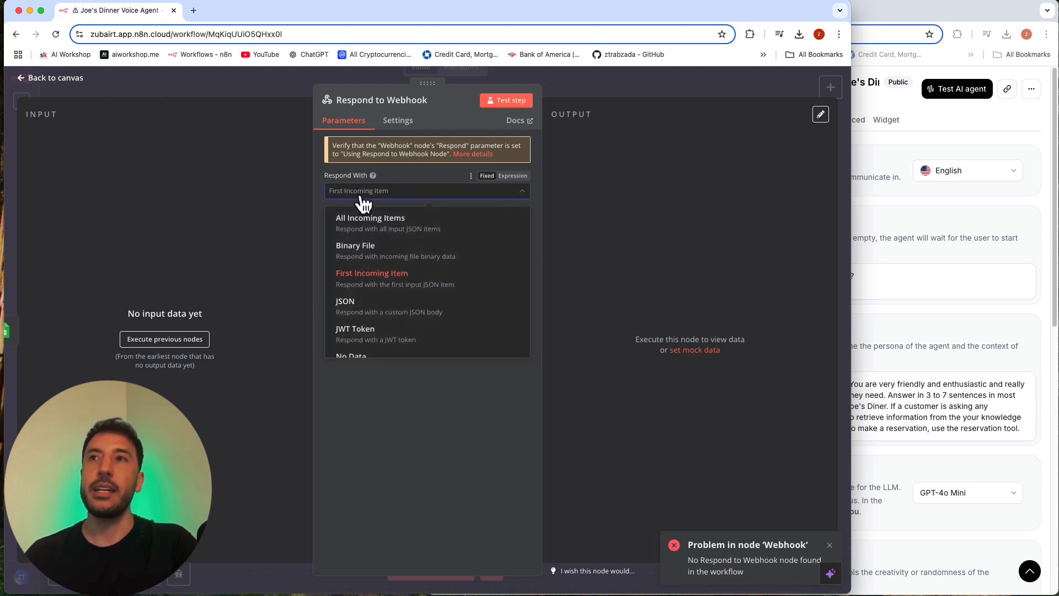
pyautogui.click(373, 310)
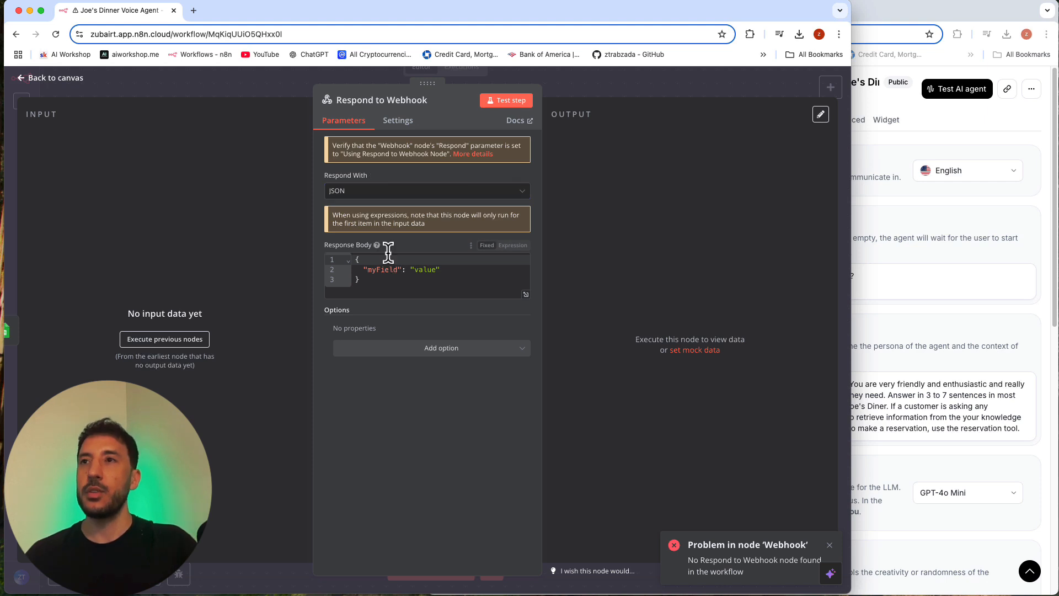
pyautogui.doubleClick(383, 269)
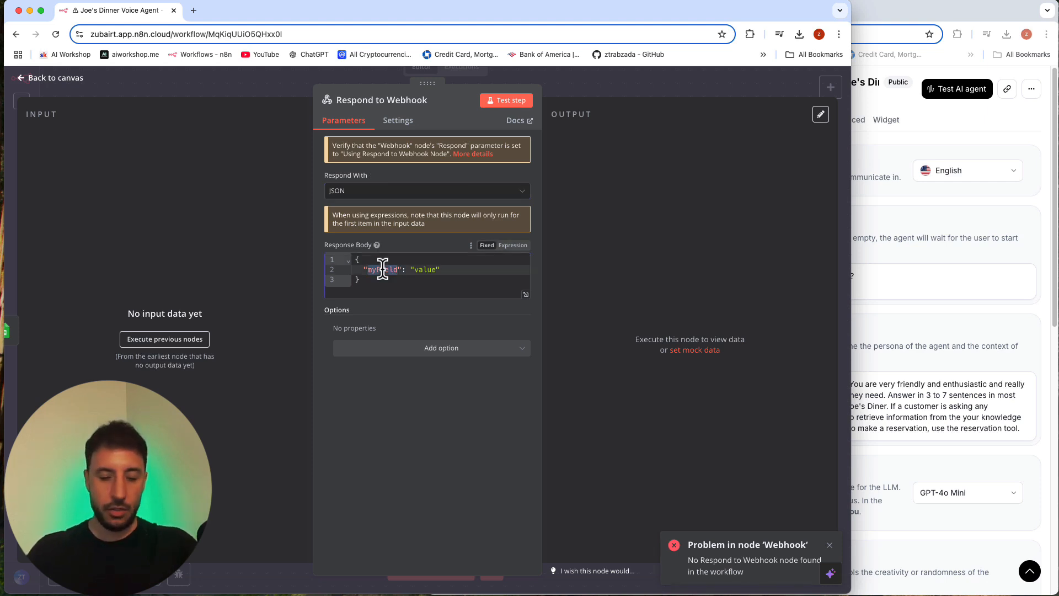
pyautogui.write('status')
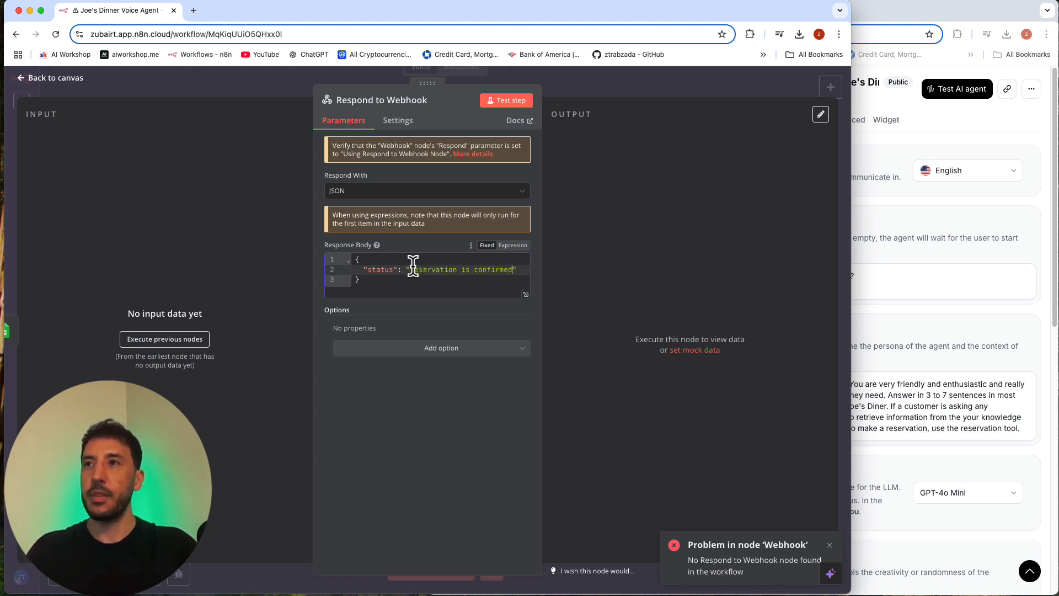
pyautogui.click(622, 91)
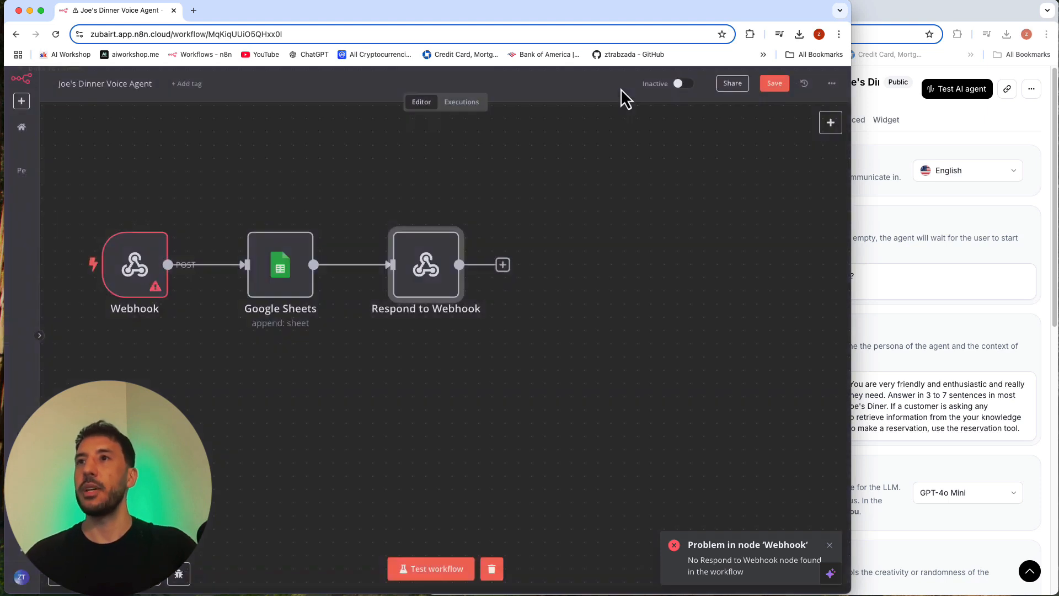
# Step: Clear the workflow's execution data and resize the n8n and ElevenLabs windows to sit side by side
pyautogui.click(495, 571)
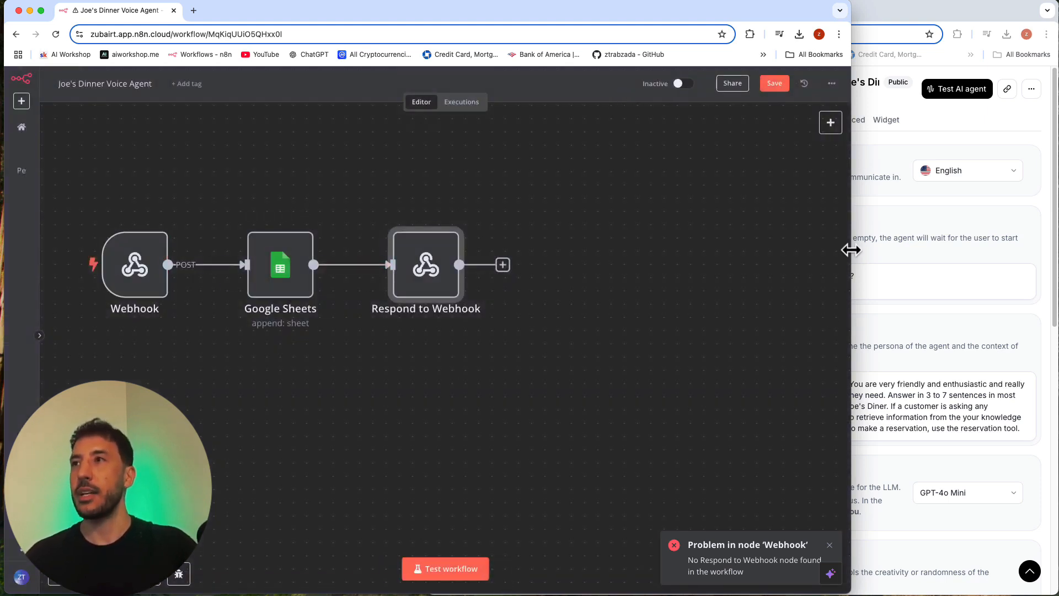
pyautogui.moveTo(851, 249); pyautogui.dragTo(532, 244)
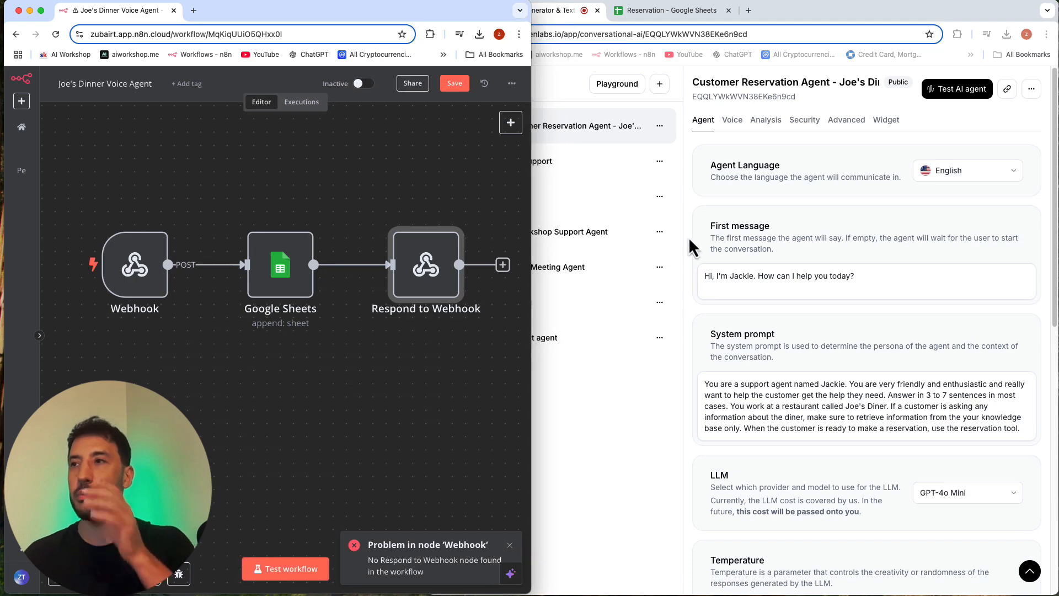
pyautogui.click(734, 381)
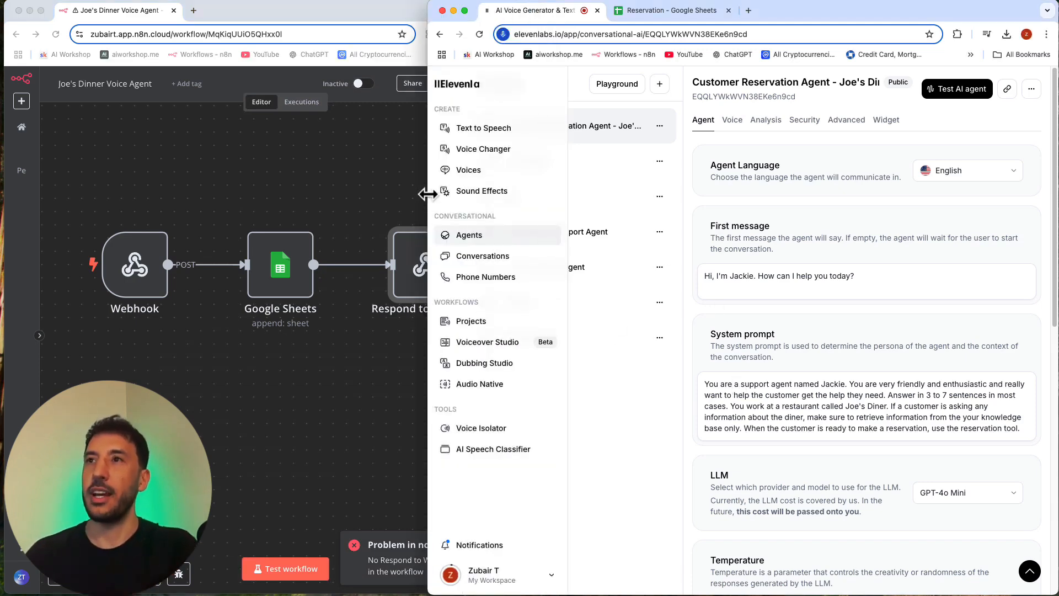
pyautogui.moveTo(428, 194); pyautogui.dragTo(532, 201)
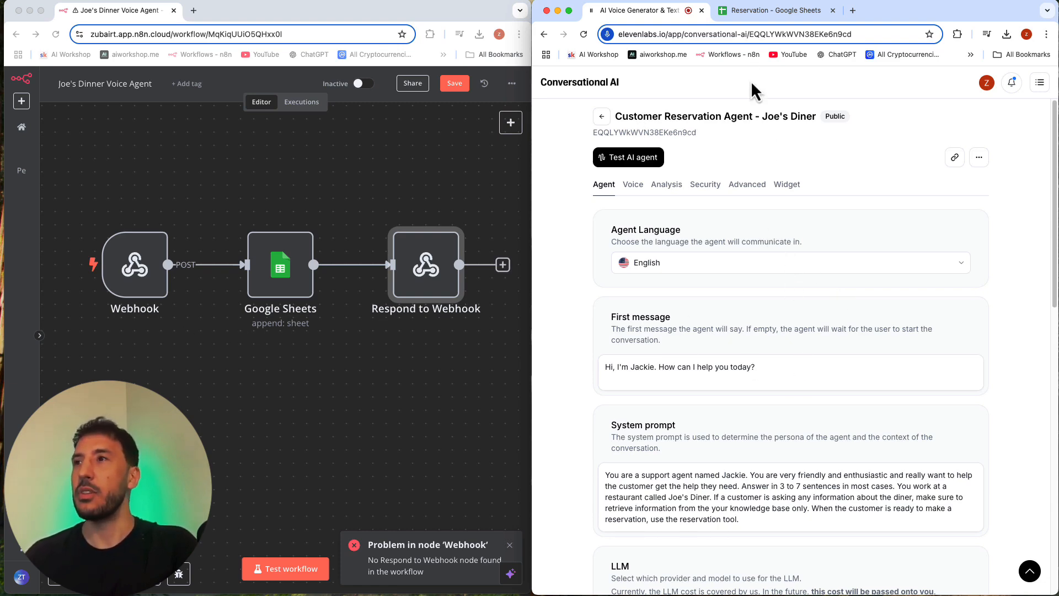
# Step: Review the extracted data of the Menu Items and Prices entry in the agent's knowledge base
pyautogui.scroll(-10, 766, 363)
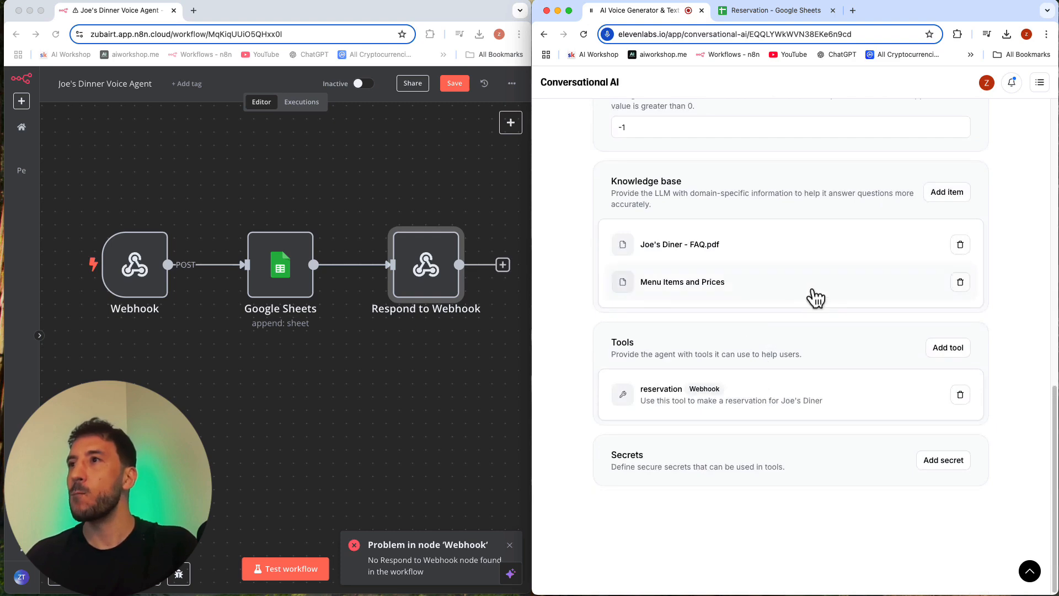
pyautogui.click(816, 295)
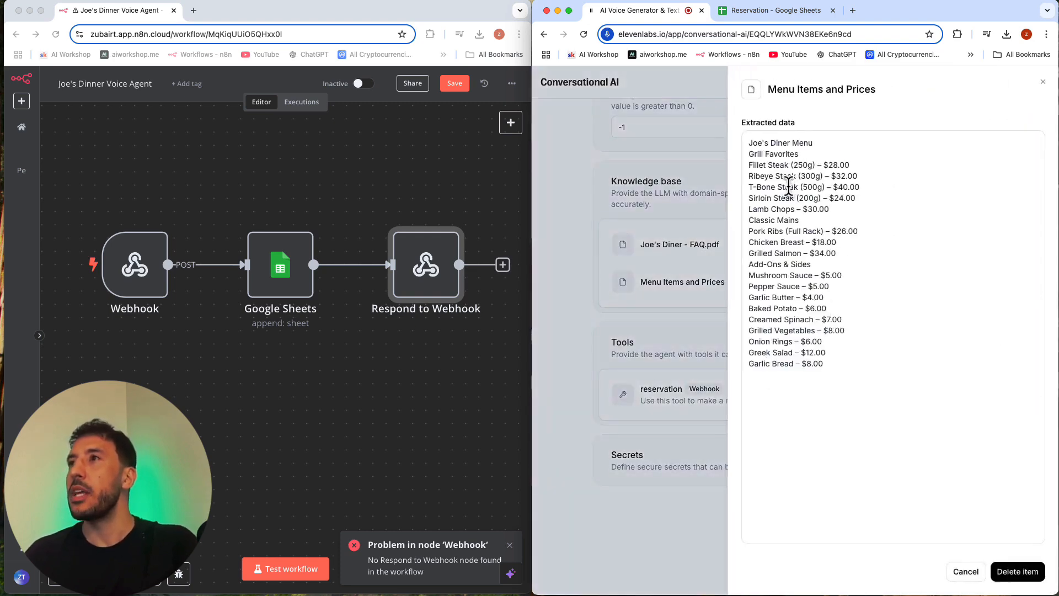
pyautogui.click(962, 571)
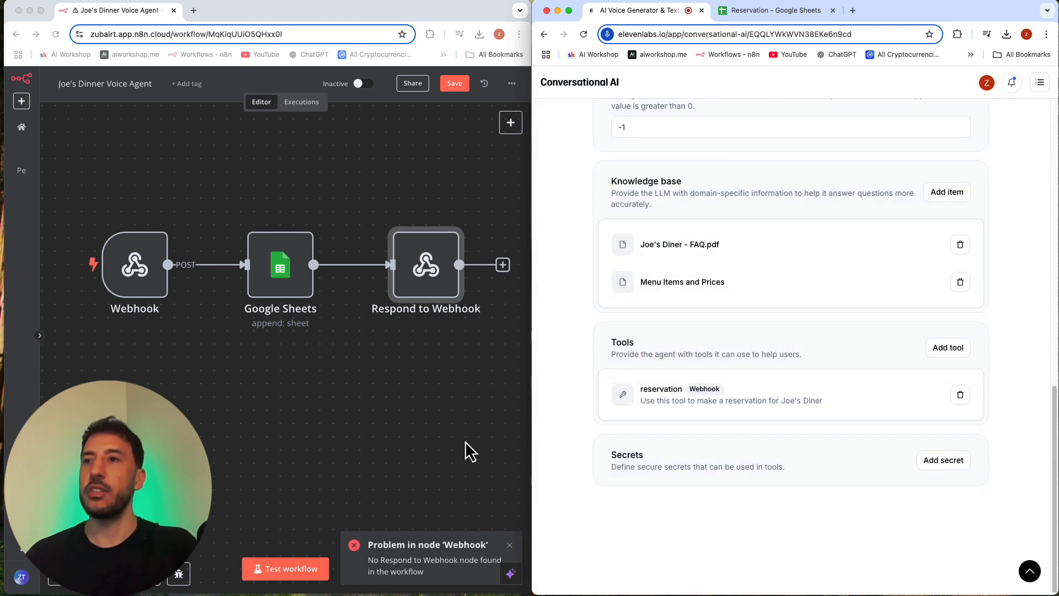
# Step: Dismiss the webhook error, run the three-node workflow in test mode, and start a new test call with the reservation agent
pyautogui.click(510, 546)
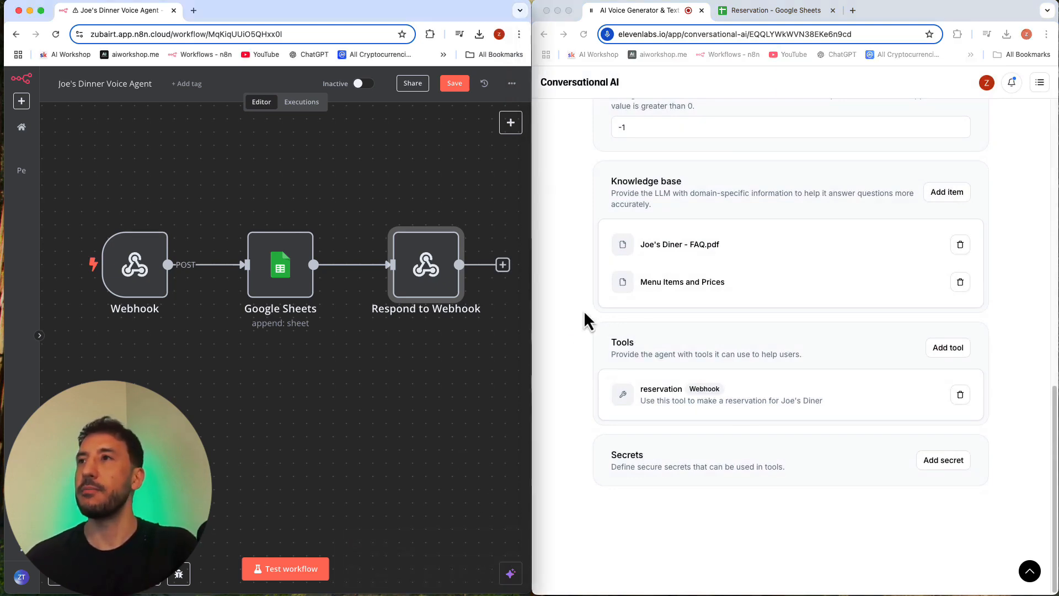
pyautogui.click(298, 569)
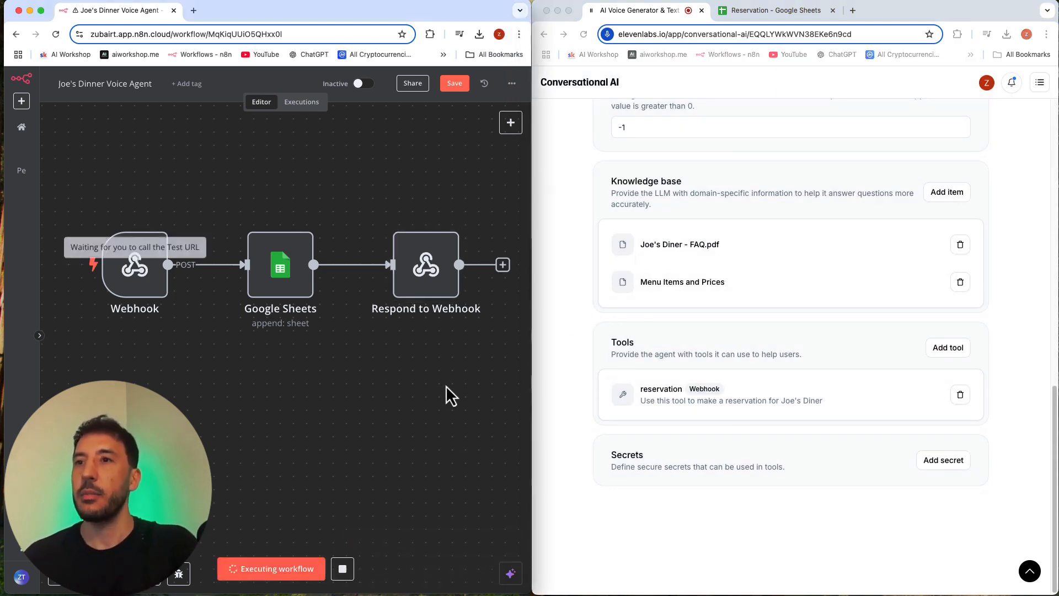
pyautogui.scroll(15, 753, 224)
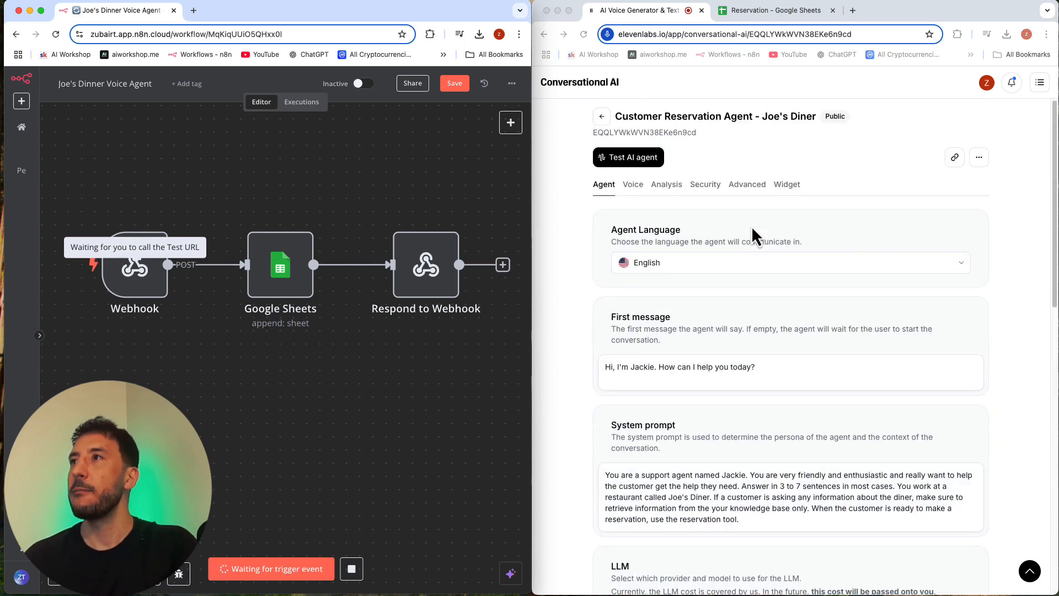
pyautogui.click(633, 157)
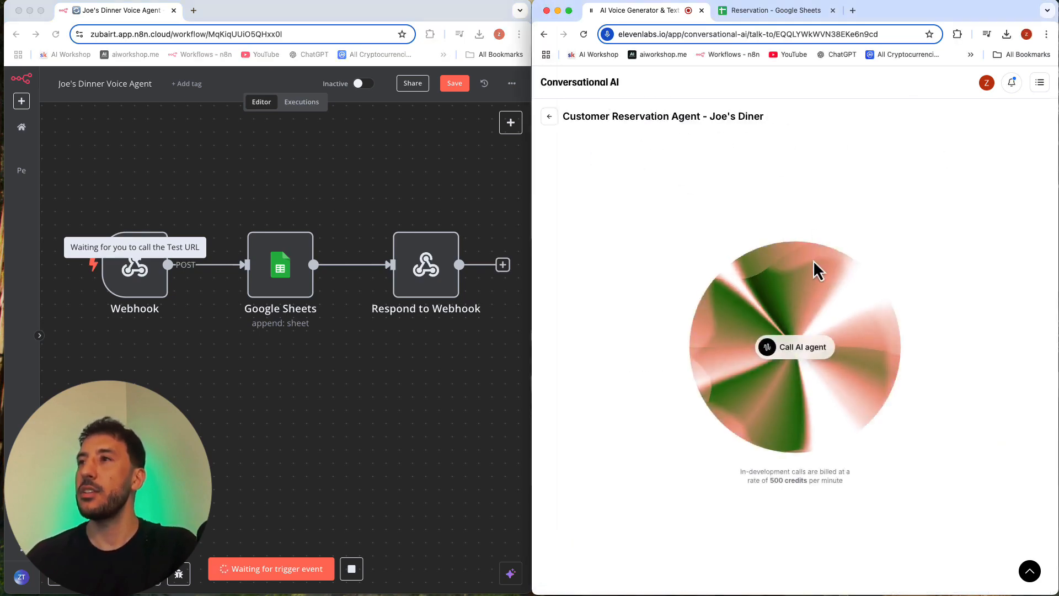
pyautogui.click(803, 348)
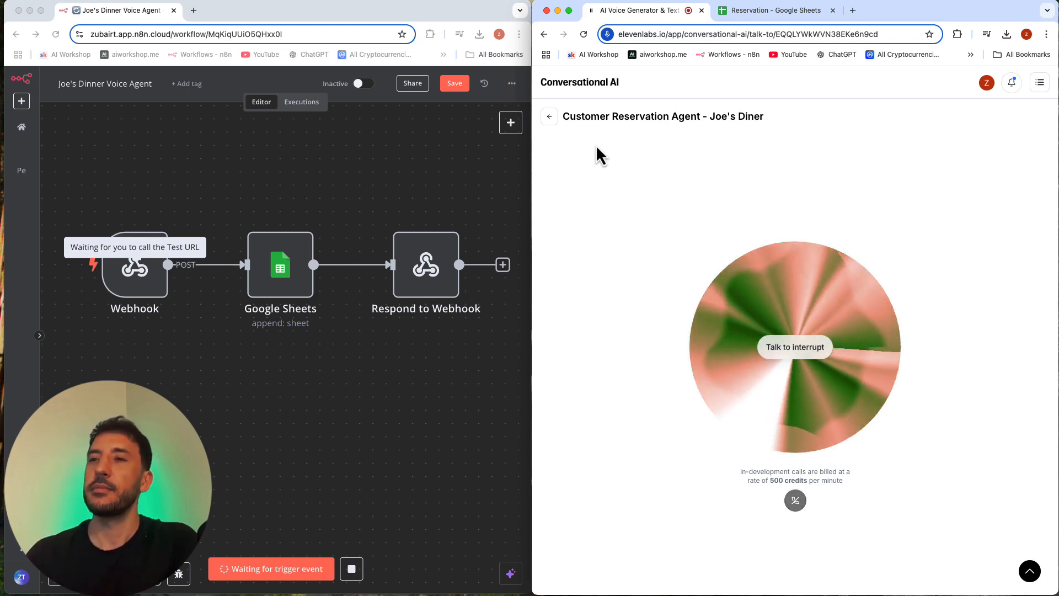
pyautogui.click(319, 455)
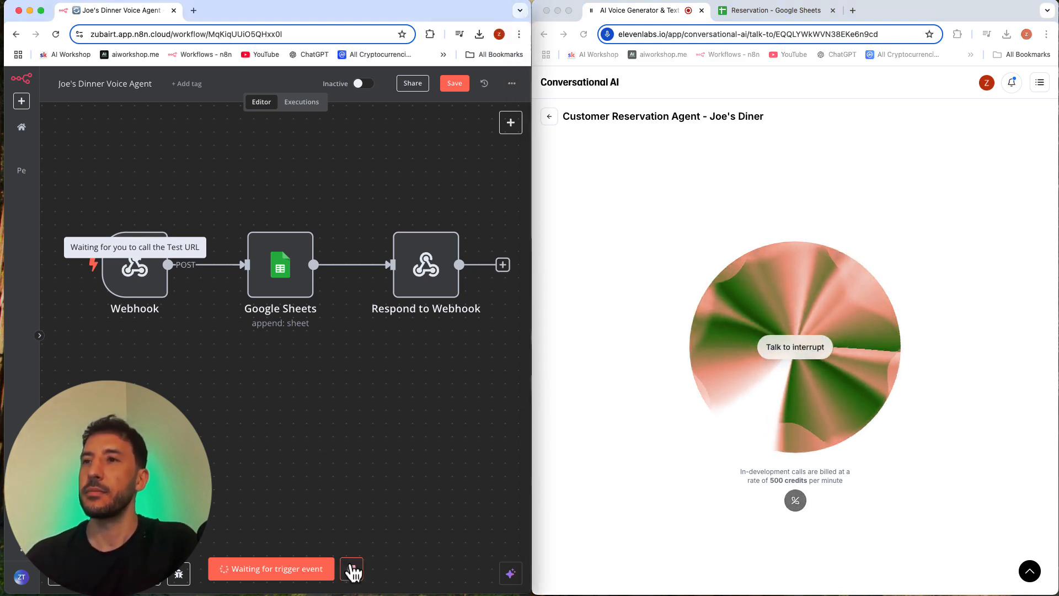
# Step: Restart the workflow's test run during the agent call, and return to the reservation agent's settings page after the run
pyautogui.click(351, 571)
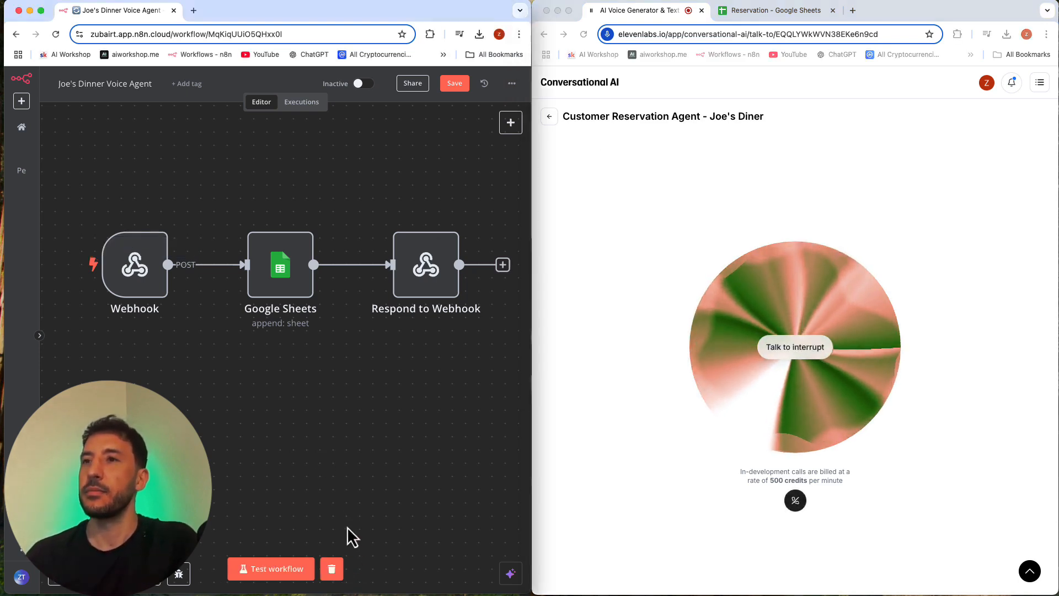
pyautogui.click(275, 574)
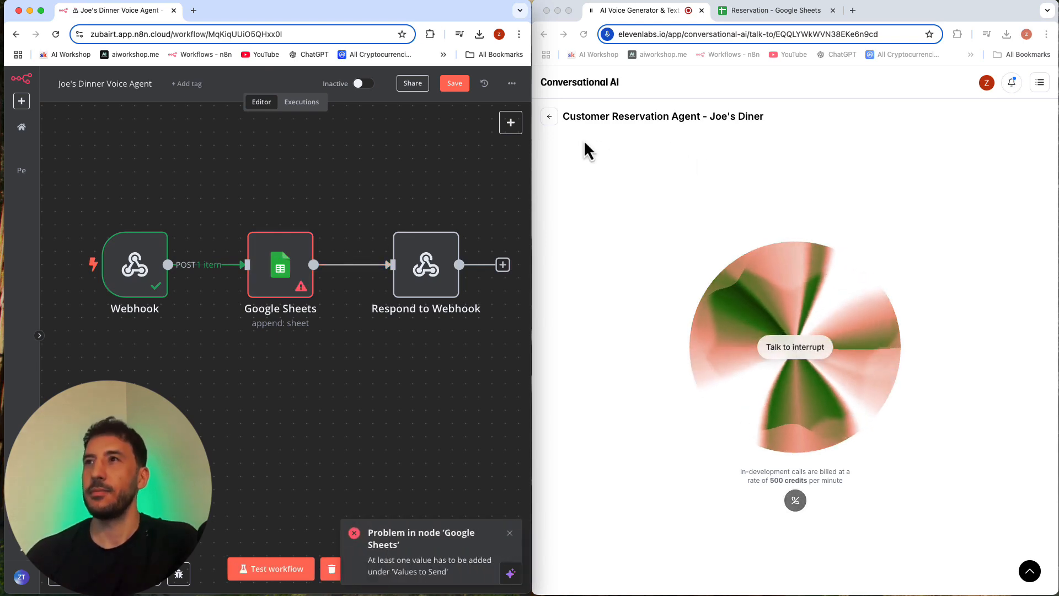
pyautogui.click(556, 121)
pyautogui.click(551, 118)
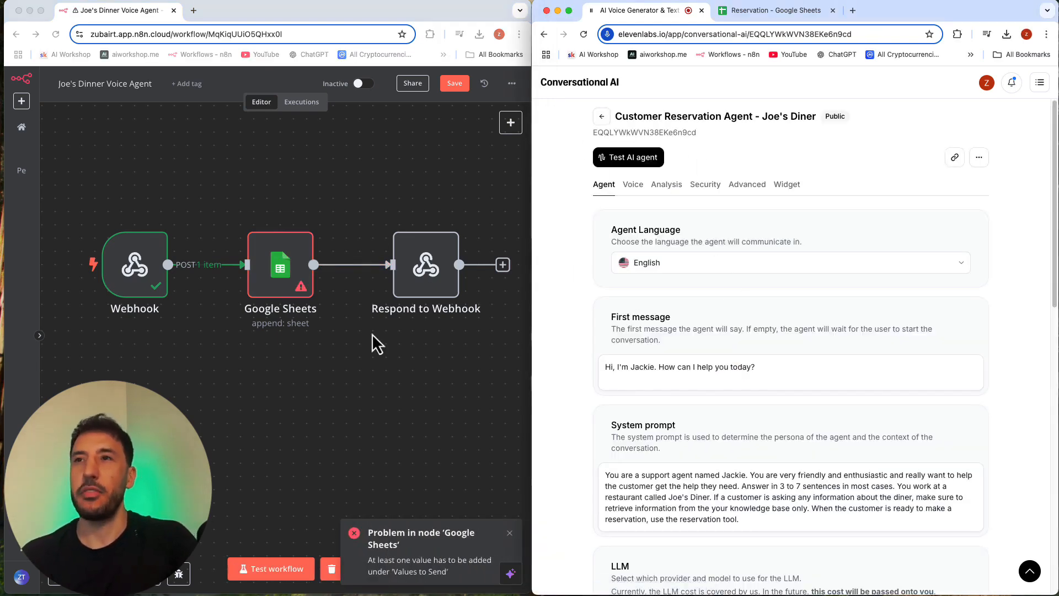
pyautogui.click(511, 532)
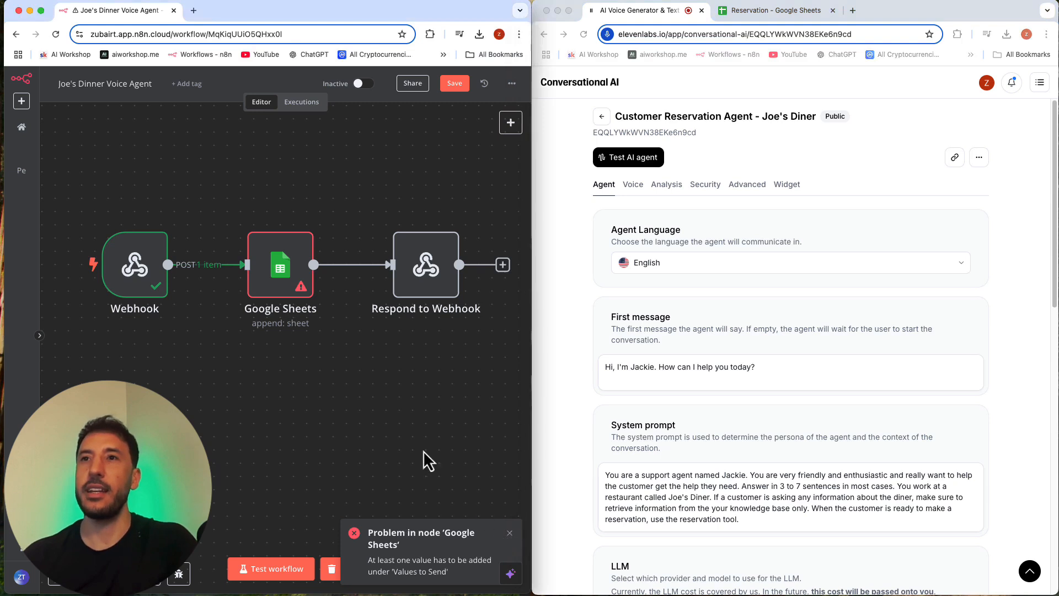
# Step: Open the Google Sheets node in an enlarged window and map Name to {{ $json.body.name }} and Date to {{ $json.body.date }}
pyautogui.moveTo(138, 268)
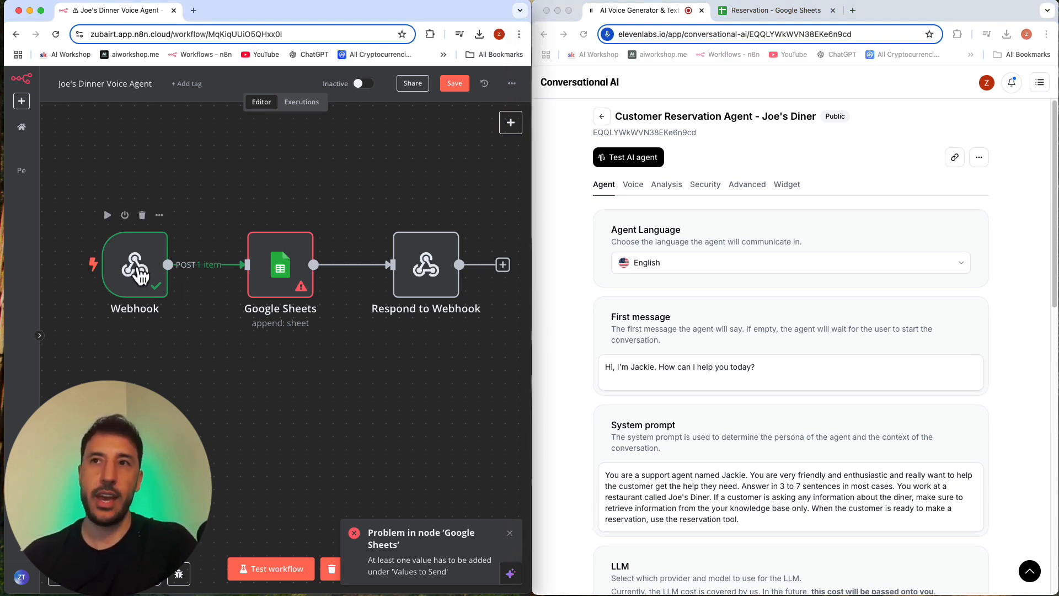
pyautogui.click(290, 274)
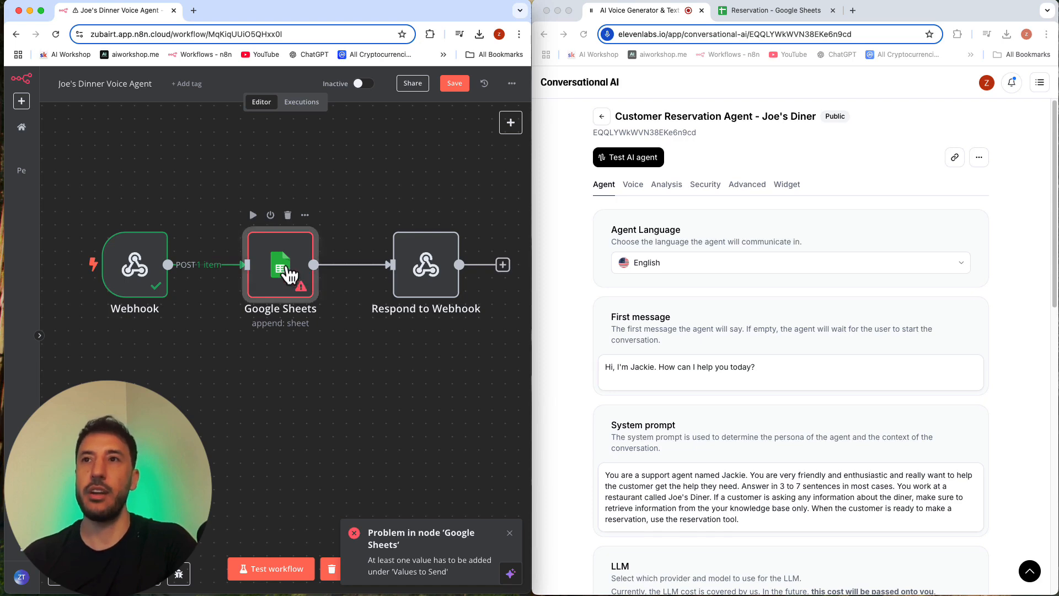
pyautogui.doubleClick(290, 274)
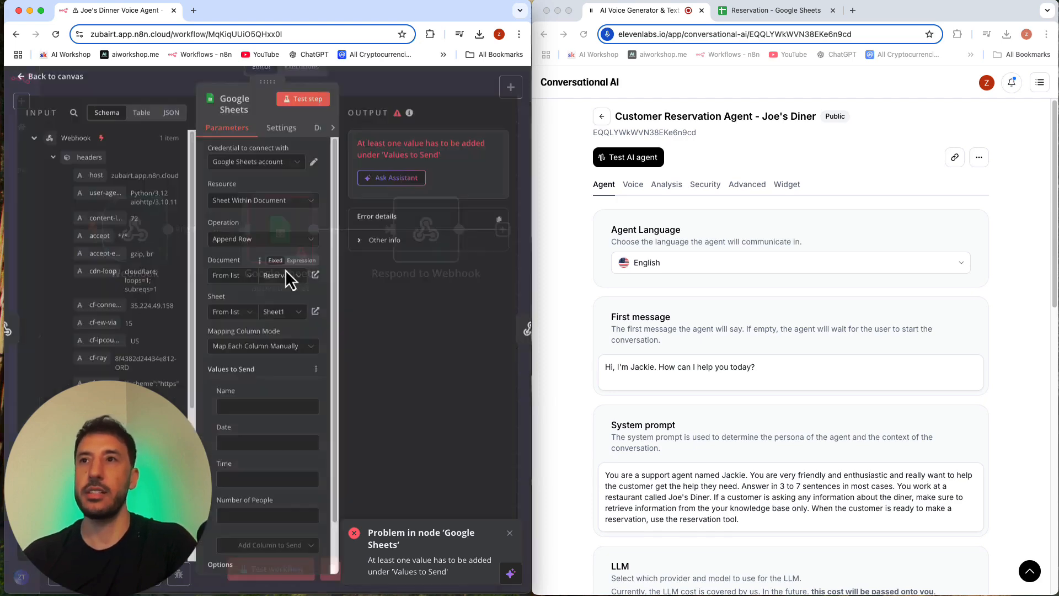
pyautogui.doubleClick(532, 5)
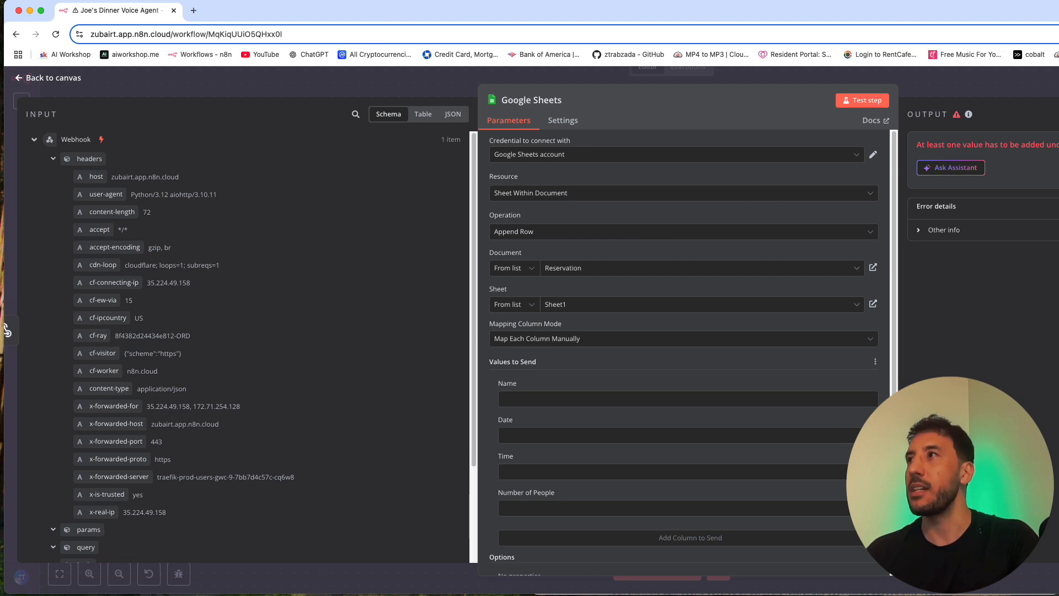
pyautogui.scroll(-3, 357, 326)
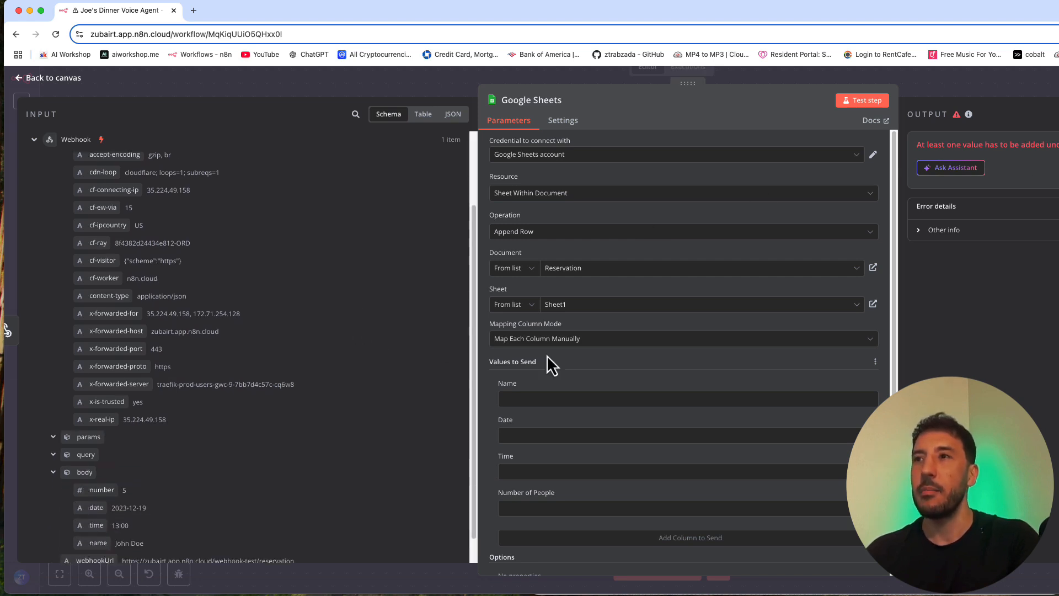
pyautogui.scroll(-2, 547, 355)
pyautogui.scroll(-1, 181, 369)
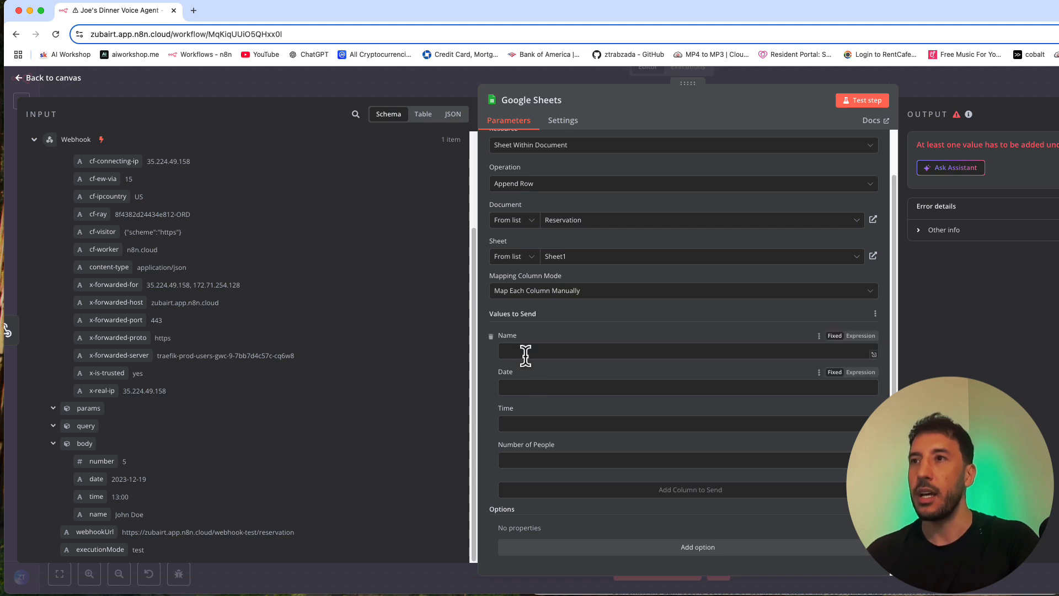
pyautogui.moveTo(98, 514); pyautogui.dragTo(530, 353)
pyautogui.click(486, 478)
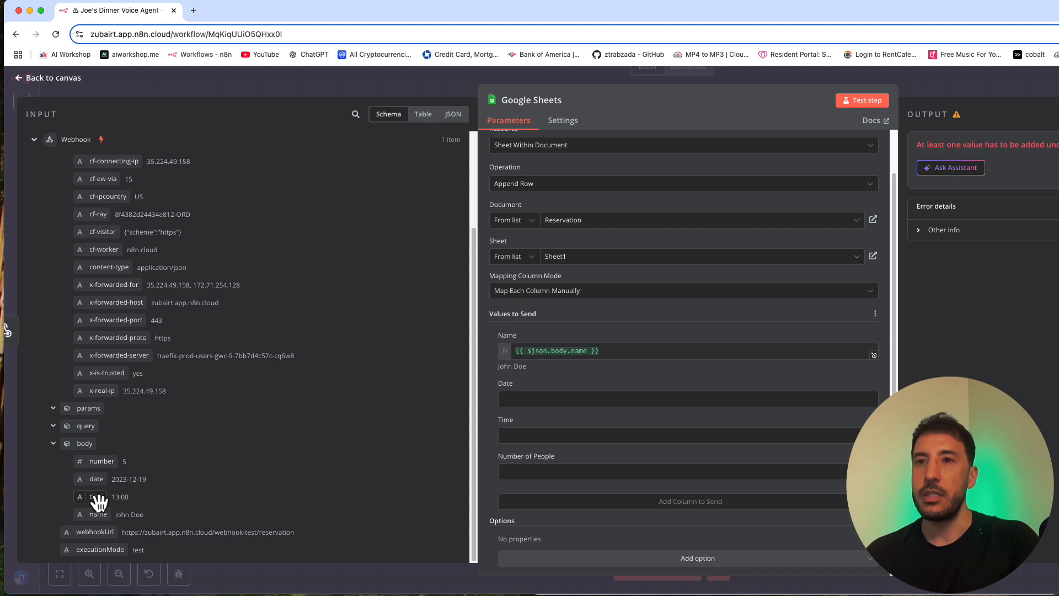
pyautogui.moveTo(98, 480); pyautogui.dragTo(510, 399)
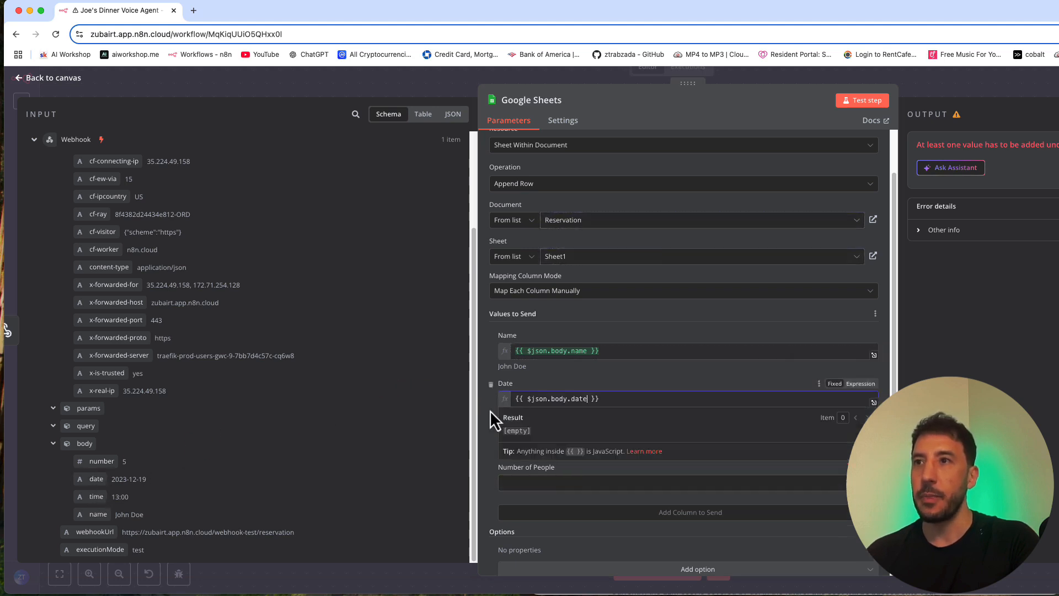
pyautogui.click(497, 504)
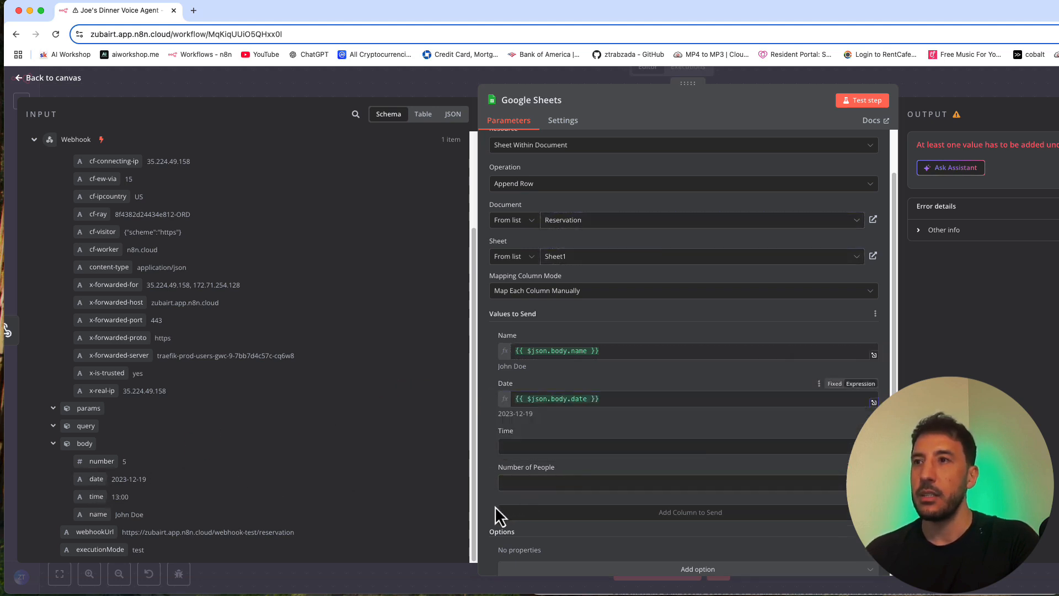
# Step: Map Time to {{ $json.body.time }} and Number of People to {{ $json.body.number }} in the Google Sheets node, and return to the canvas
pyautogui.moveTo(101, 503); pyautogui.dragTo(538, 444)
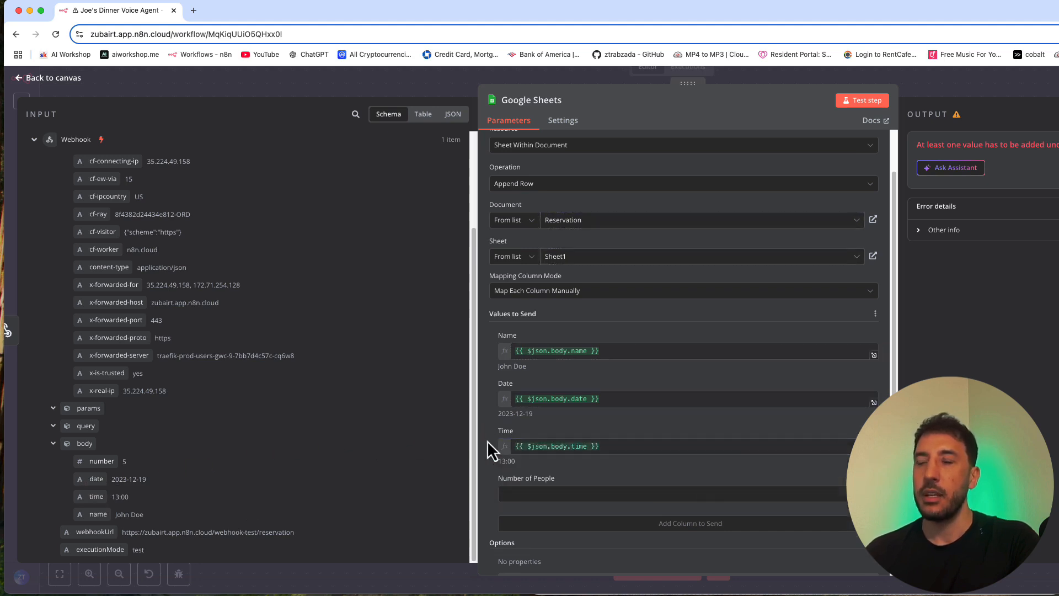
pyautogui.scroll(-1, 572, 524)
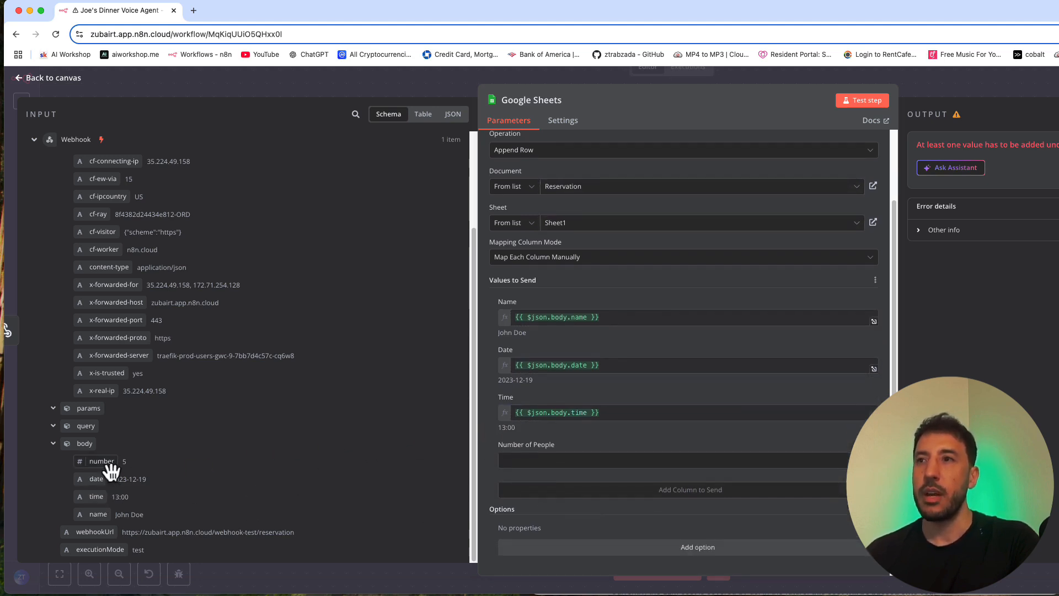
pyautogui.moveTo(112, 470); pyautogui.dragTo(557, 470)
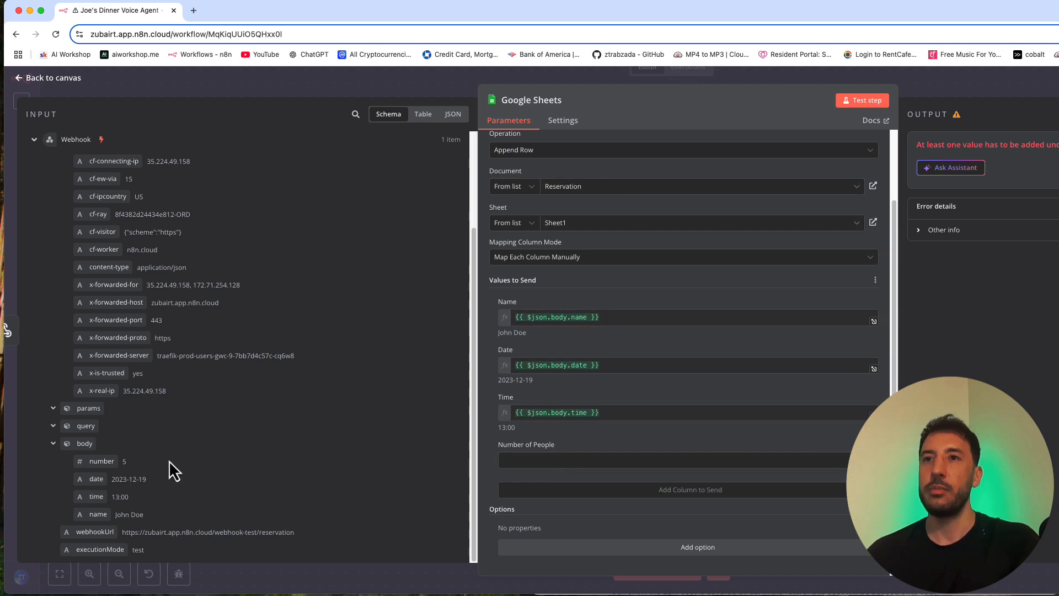
pyautogui.moveTo(121, 468); pyautogui.dragTo(522, 460)
pyautogui.click(133, 466)
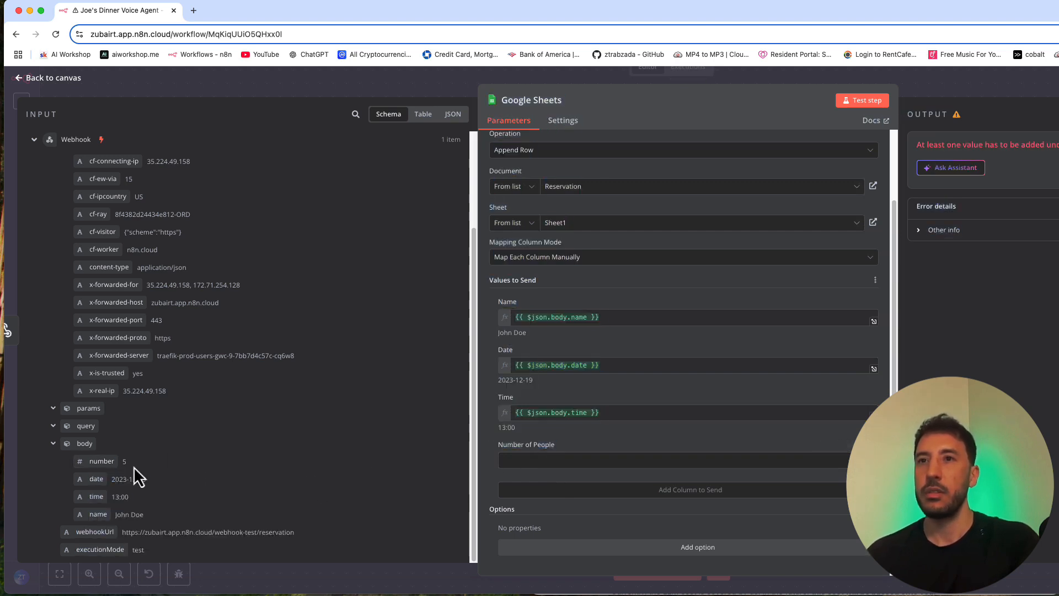
pyautogui.moveTo(133, 466); pyautogui.dragTo(532, 452)
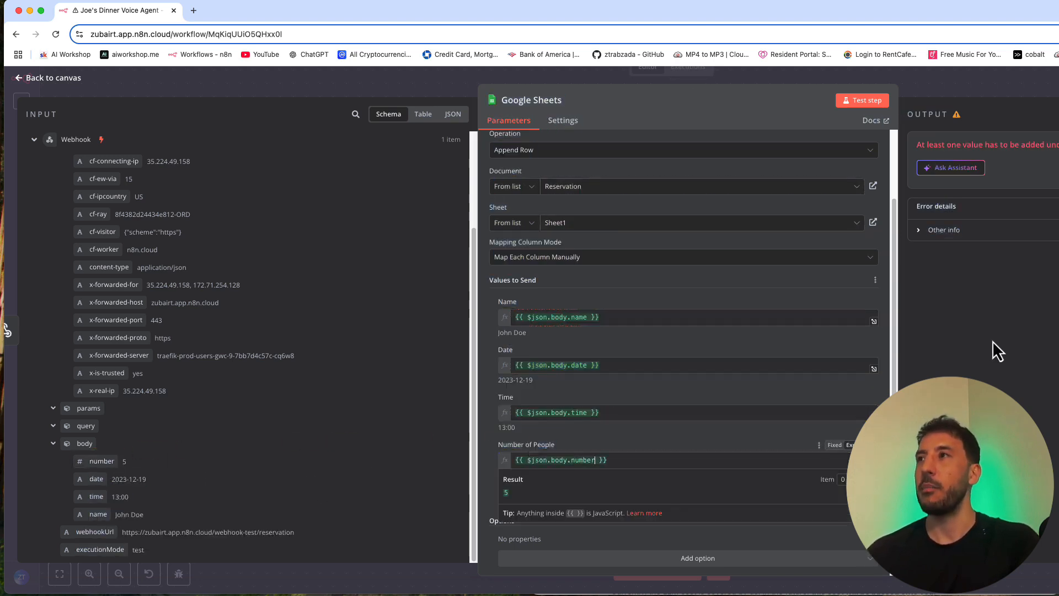
pyautogui.click(945, 88)
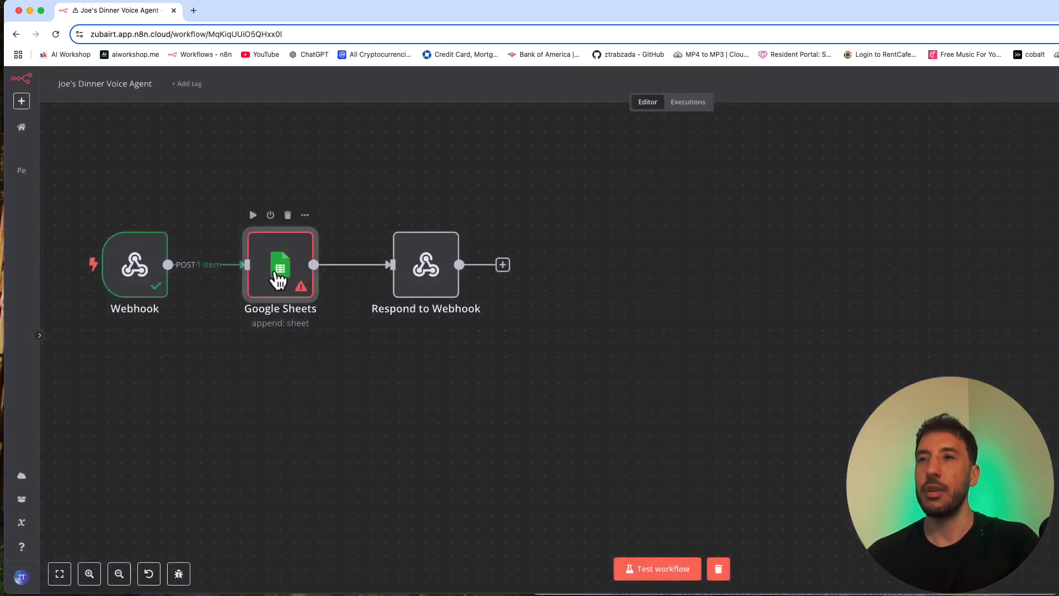
# Step: Test the Google Sheets node on its own and check the response settings of the Respond to Webhook node
pyautogui.doubleClick(278, 278)
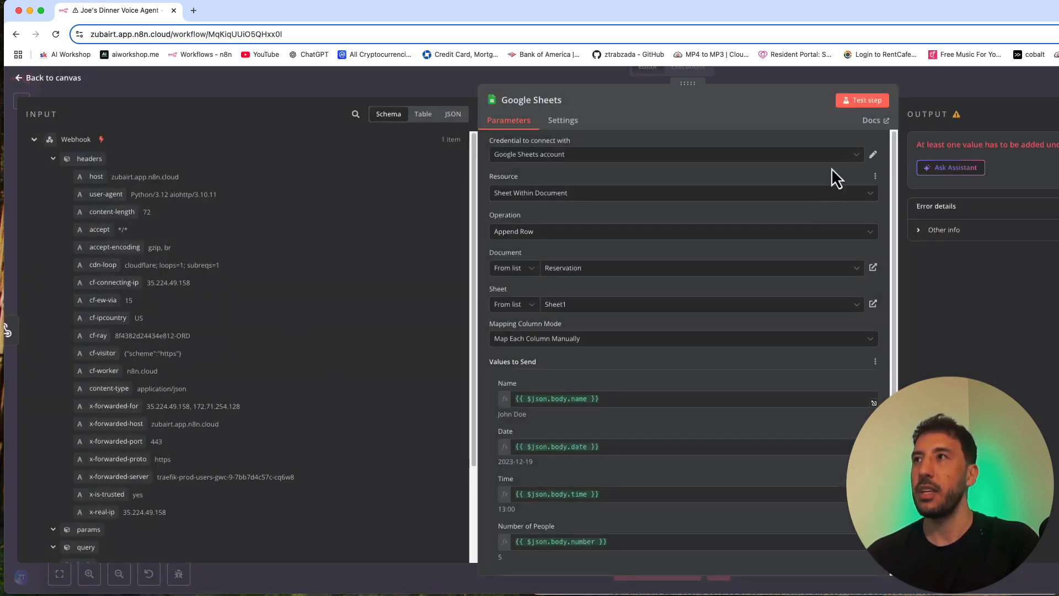
pyautogui.click(861, 102)
pyautogui.click(918, 74)
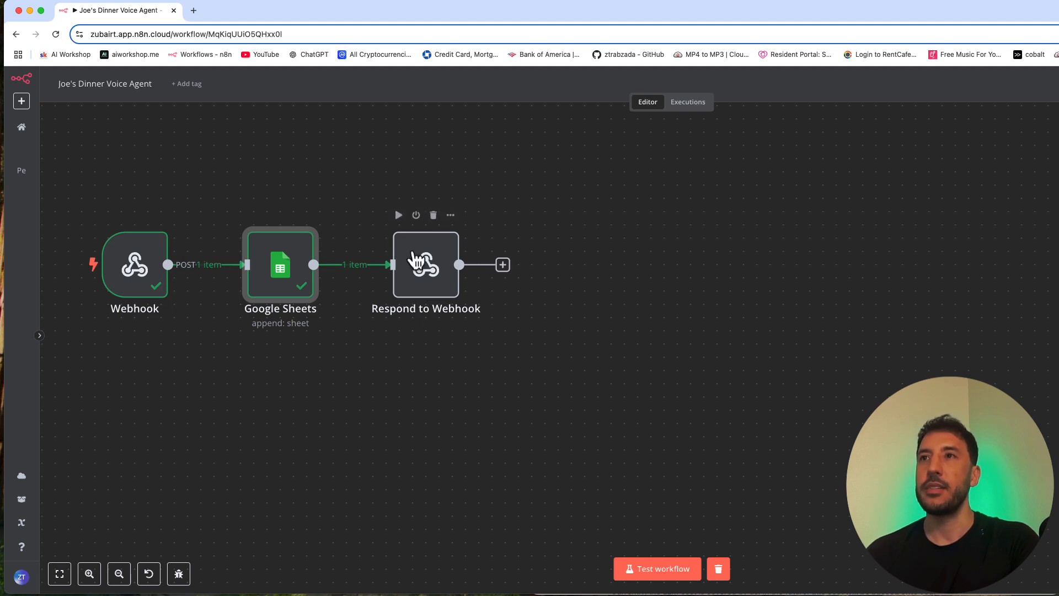
pyautogui.doubleClick(415, 258)
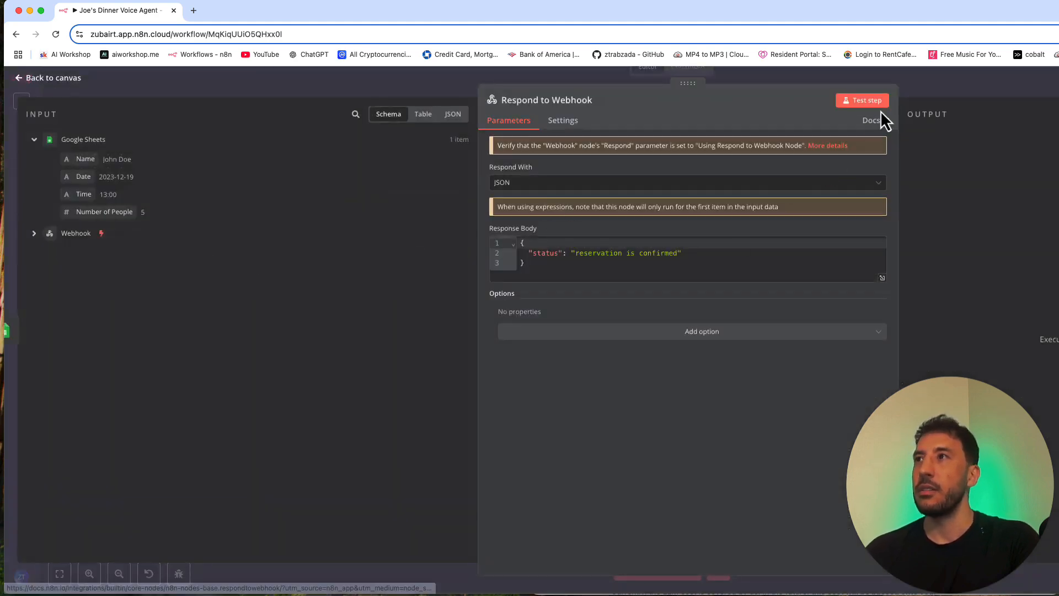
pyautogui.click(927, 81)
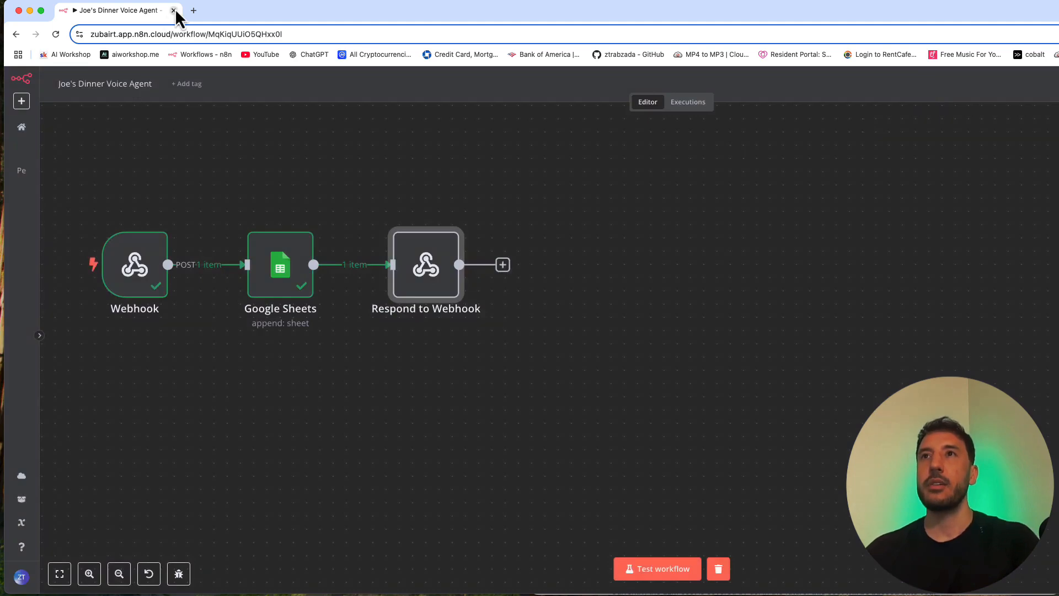
# Step: Open the Reservation spreadsheet in a new browser tab of the n8n window and examine the appended reservation row
pyautogui.click(193, 11)
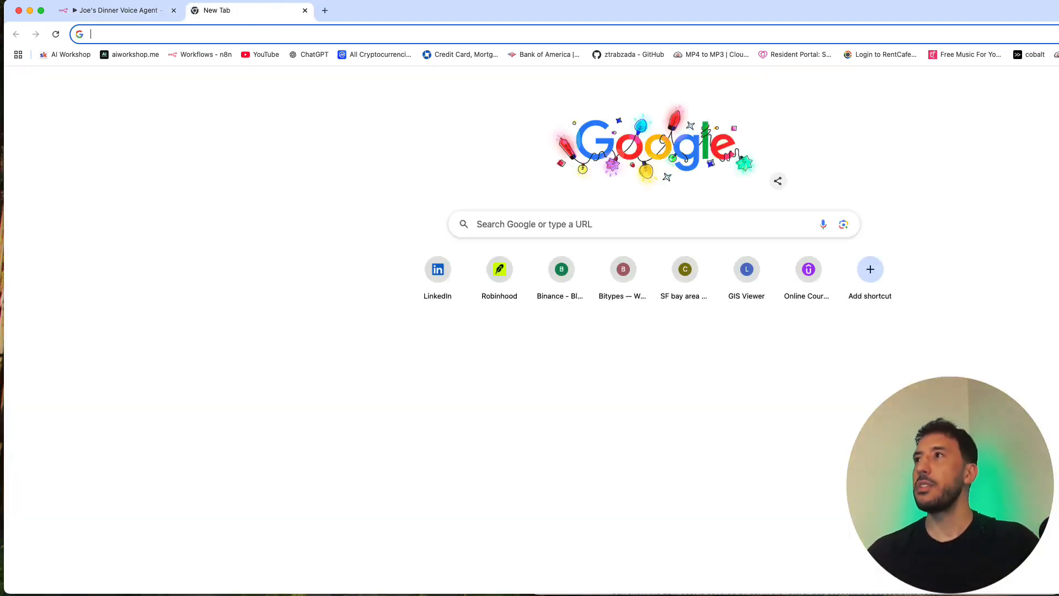
pyautogui.click(1058, 83)
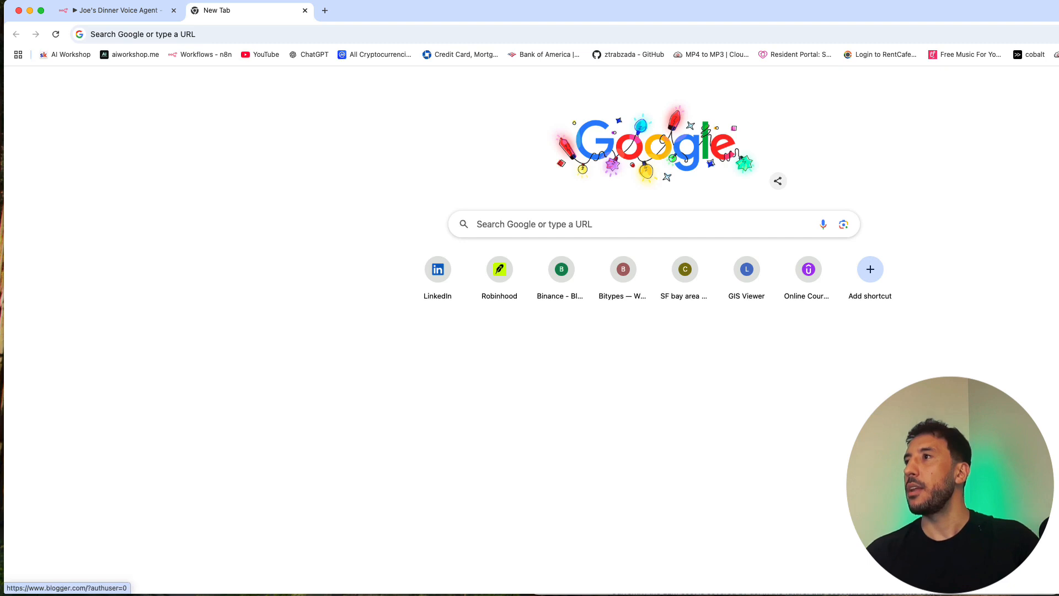
pyautogui.click(1058, 220)
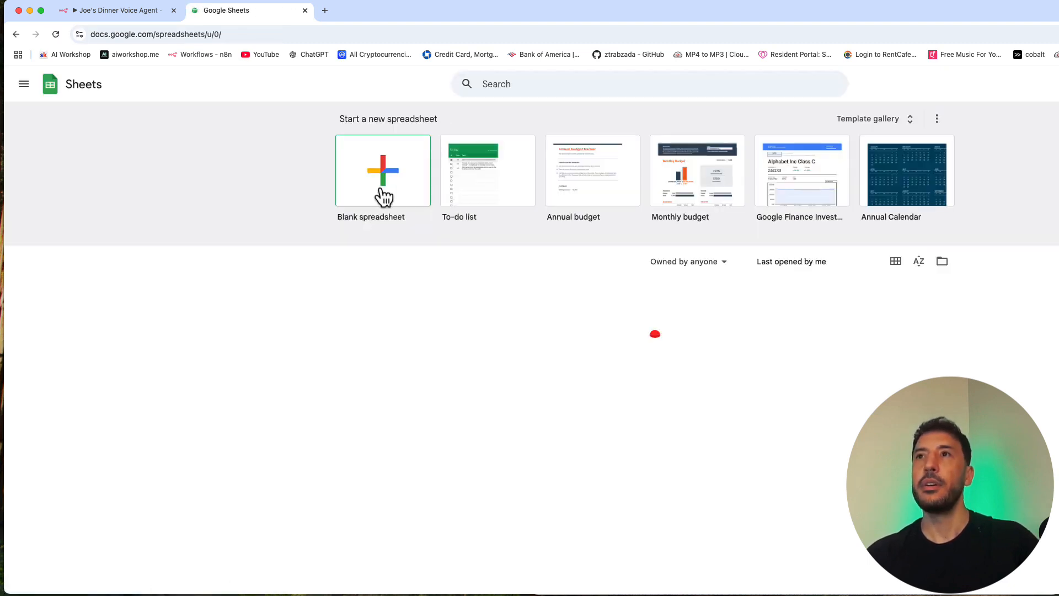
pyautogui.click(449, 312)
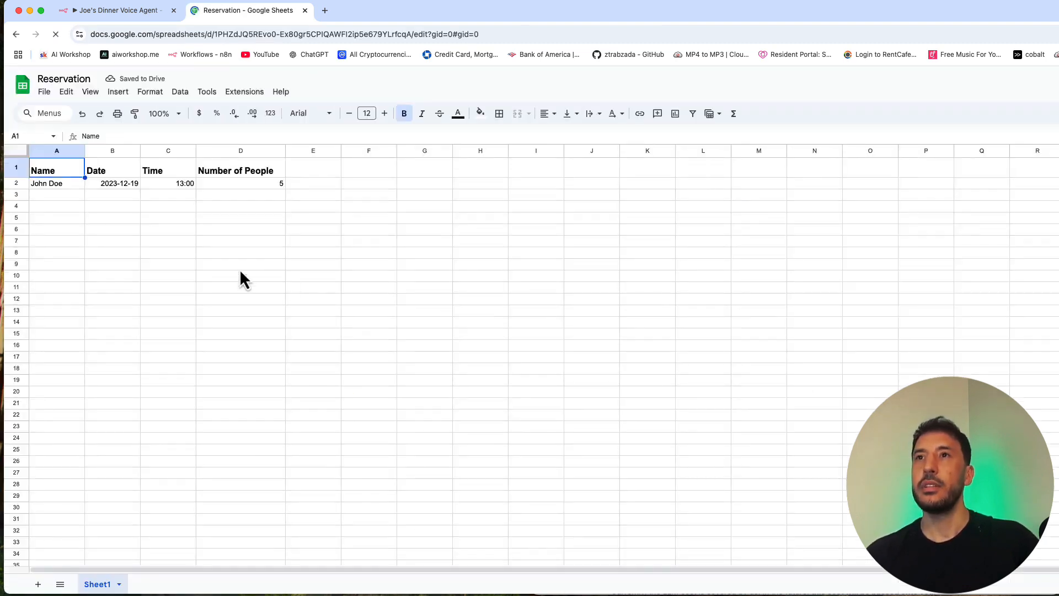
pyautogui.click(199, 253)
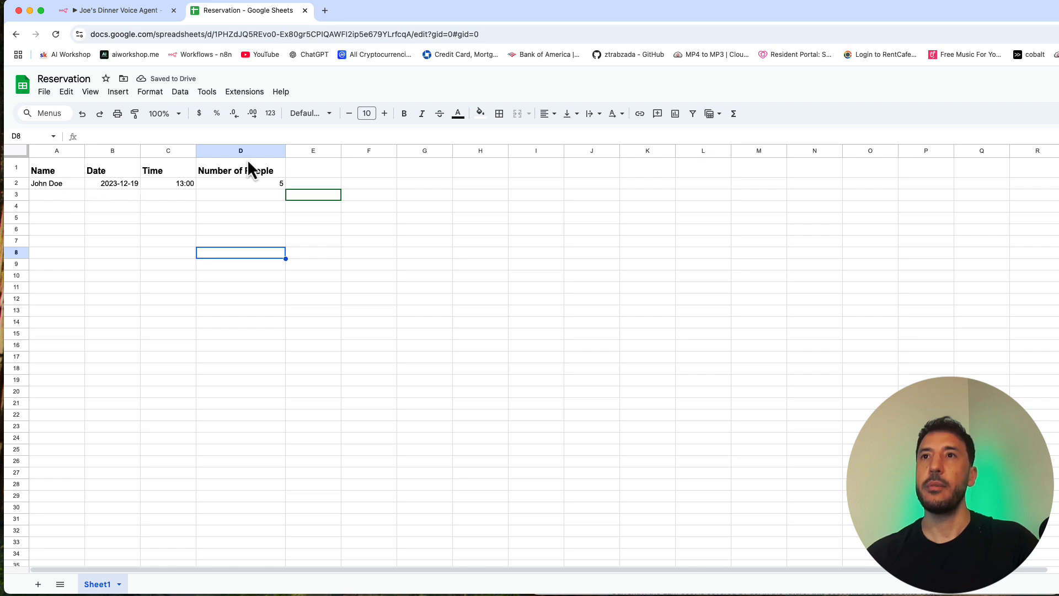
pyautogui.click(41, 194)
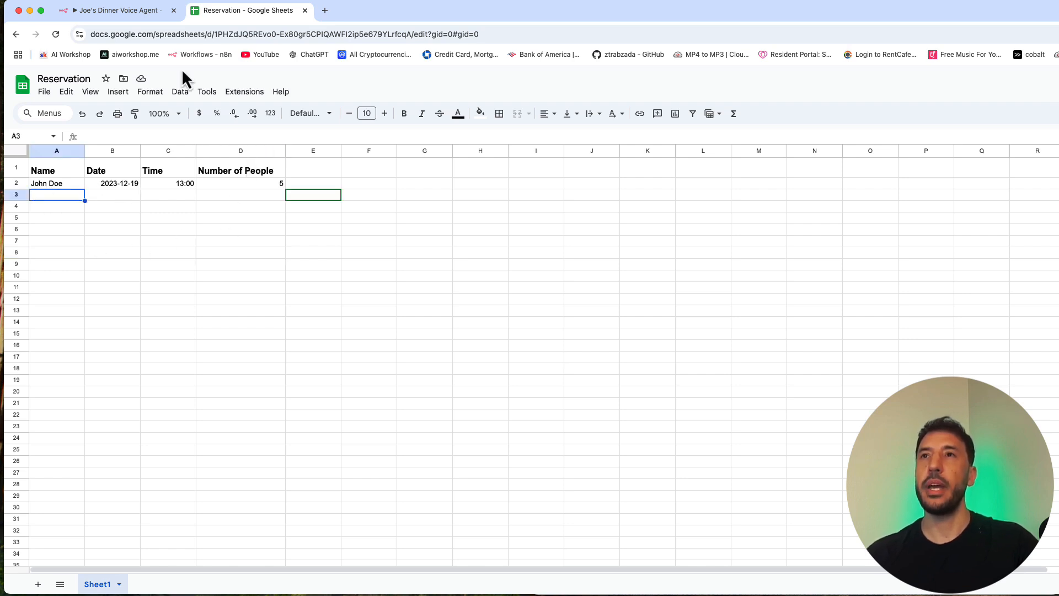
# Step: Return to the workflow, shrink its window back beside the ElevenLabs window, and clear the execution data
pyautogui.click(118, 13)
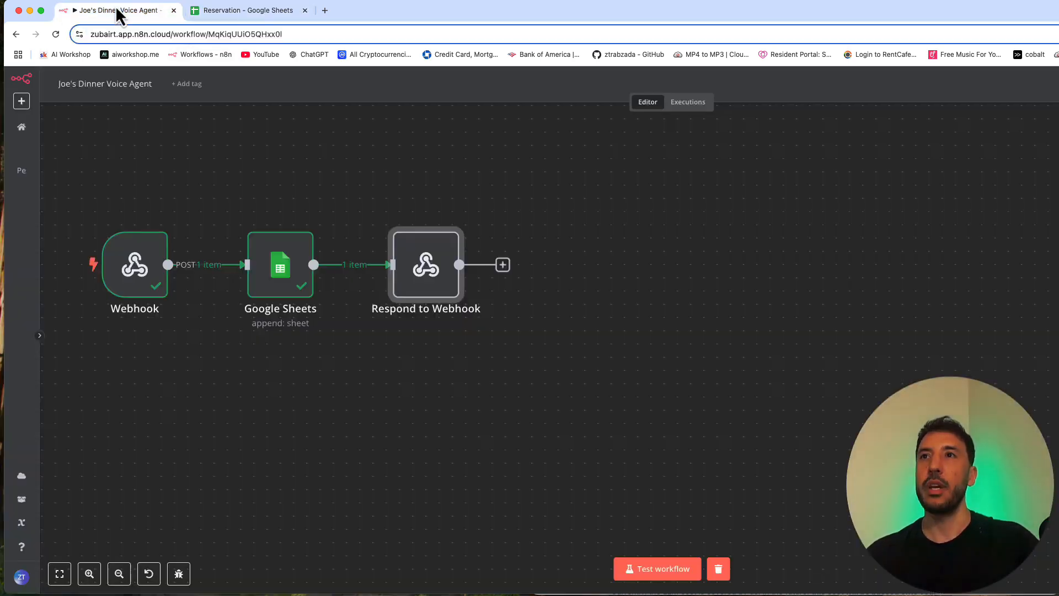
pyautogui.moveTo(1058, 220); pyautogui.dragTo(530, 221)
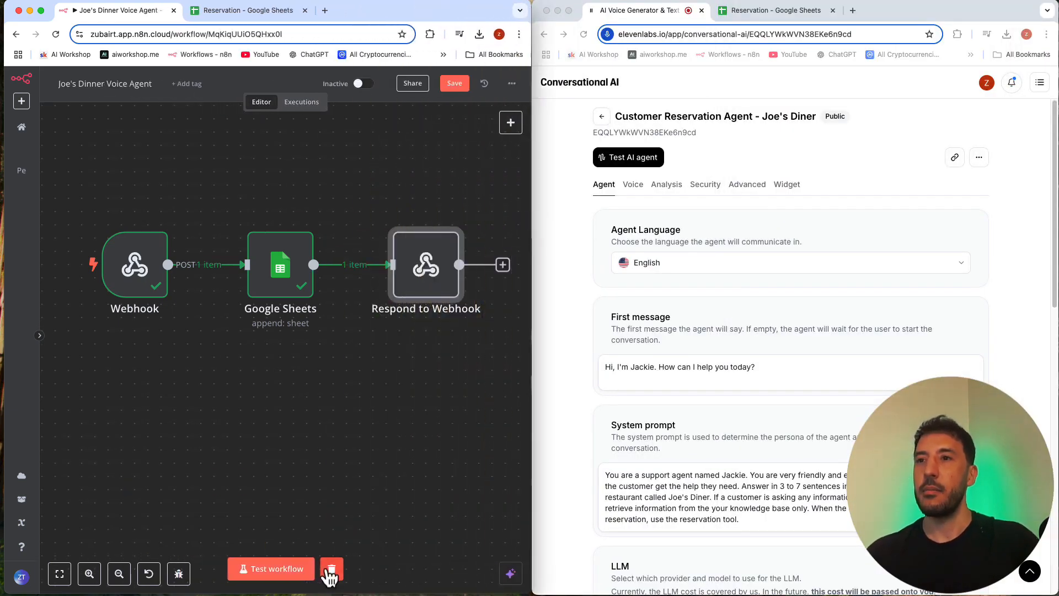
pyautogui.click(331, 569)
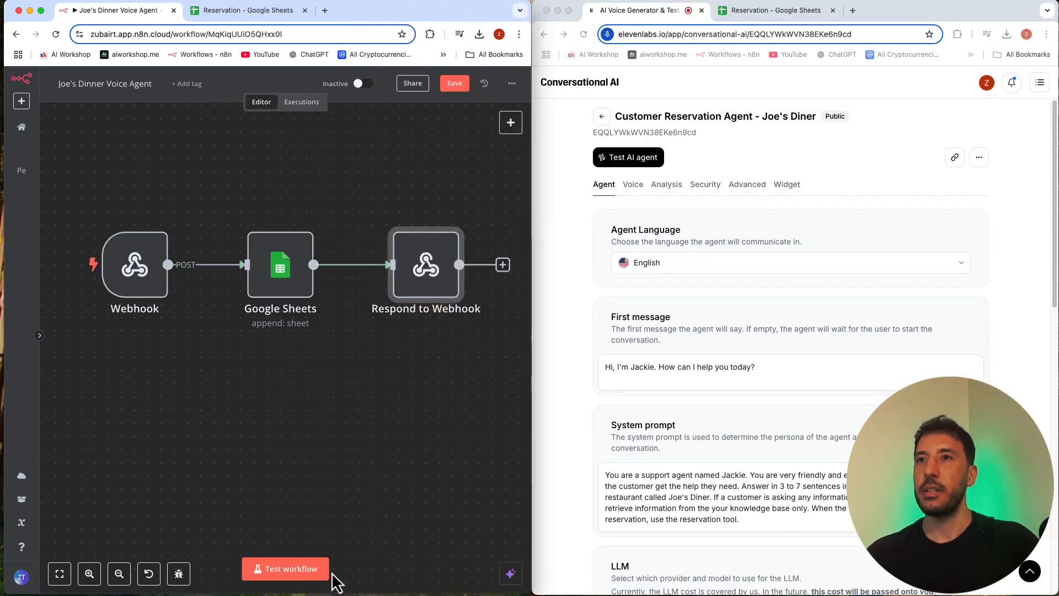
# Step: Run the workflow in test mode and start a new test call with the Joe's Diner reservation agent
pyautogui.click(291, 568)
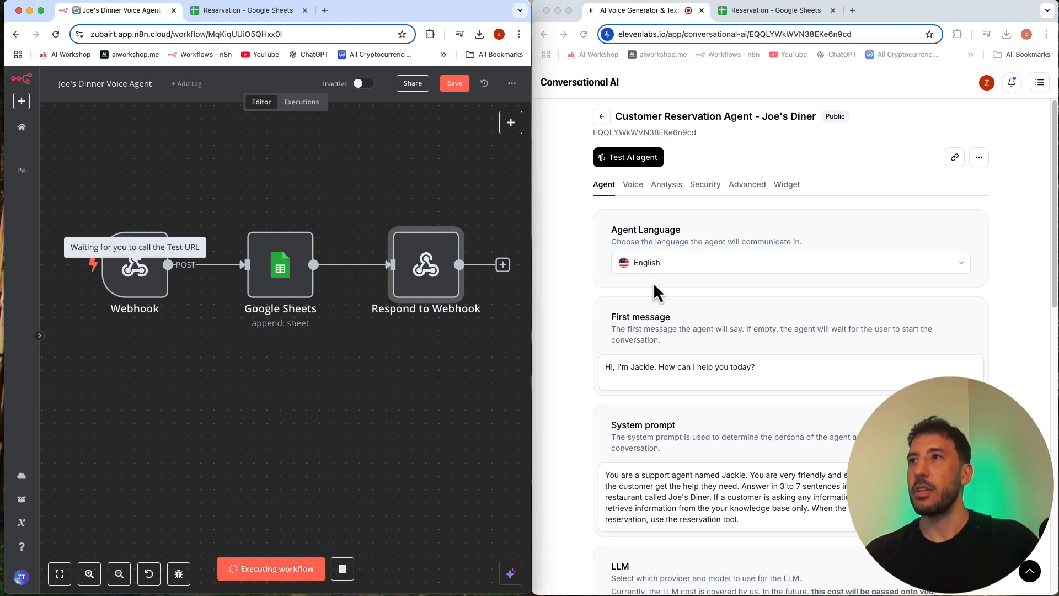
pyautogui.click(630, 156)
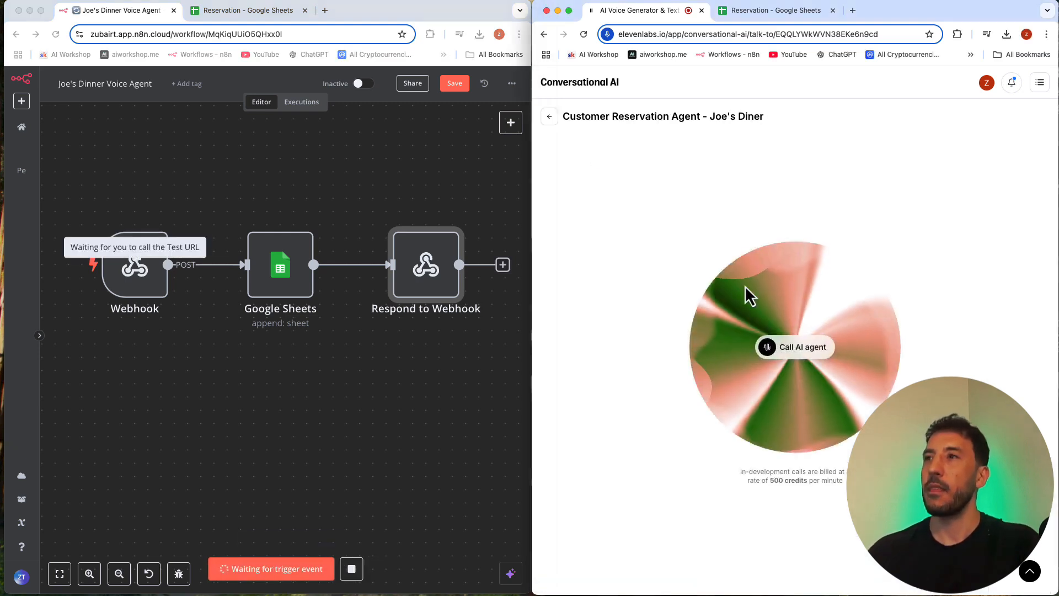
pyautogui.click(801, 355)
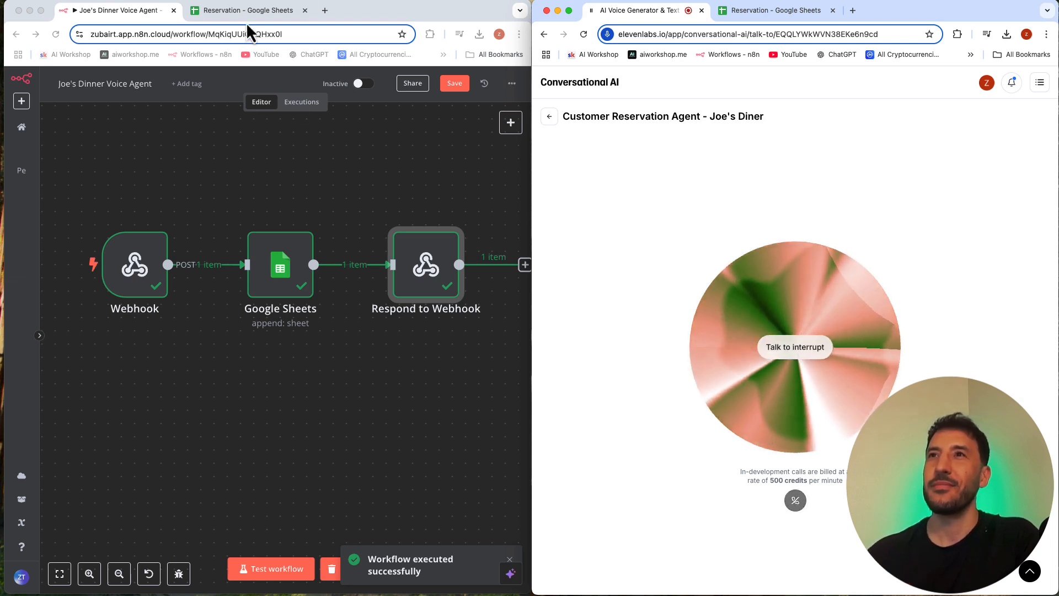
# Step: Check row 3 of the Reservation spreadsheet for the appended booking and leave the test call for the agent's settings page
pyautogui.click(234, 10)
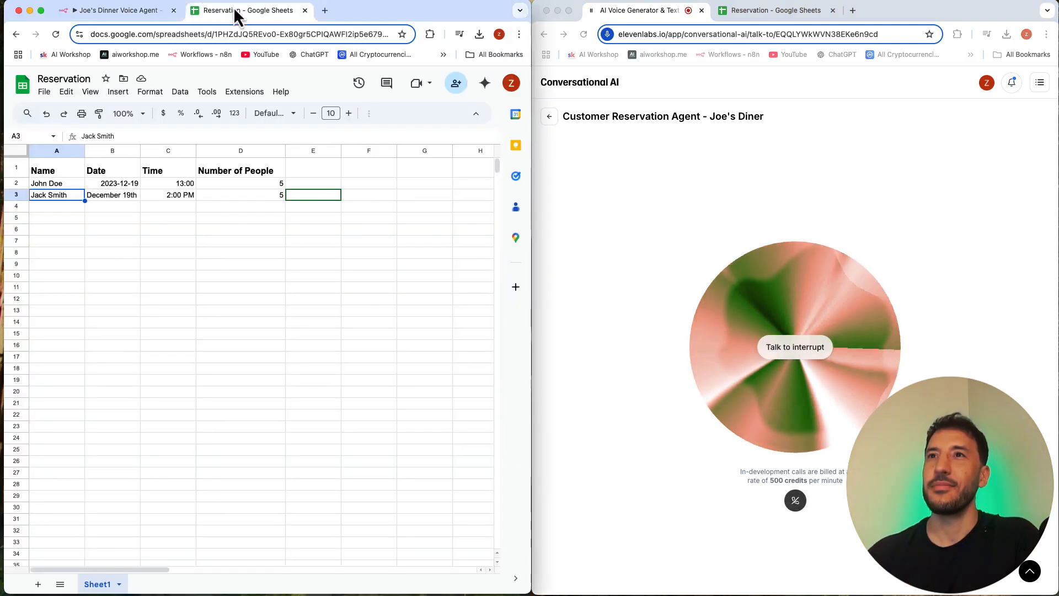
pyautogui.click(17, 196)
pyautogui.click(202, 315)
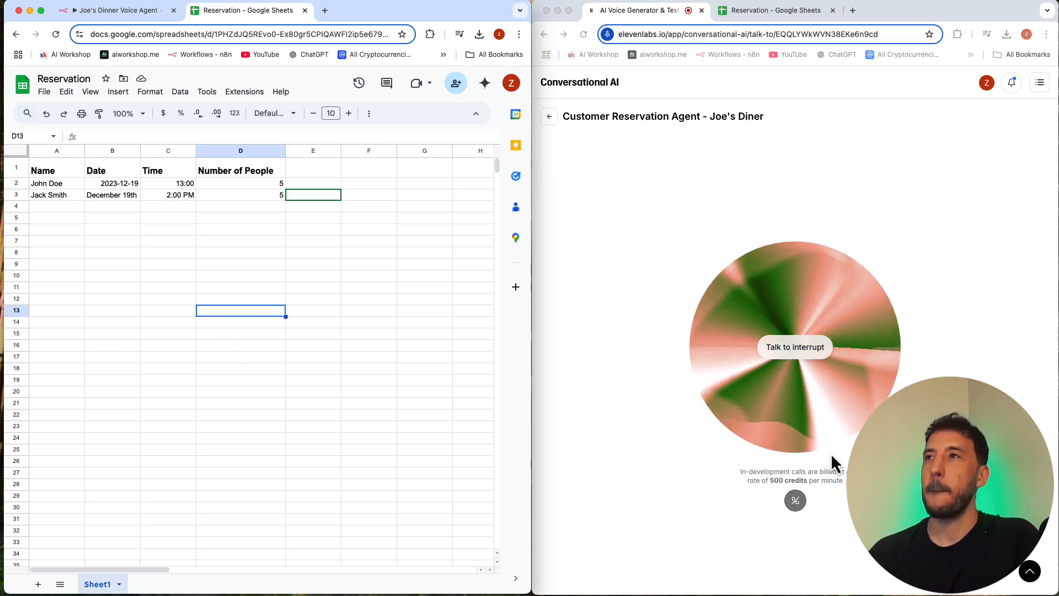
pyautogui.click(551, 117)
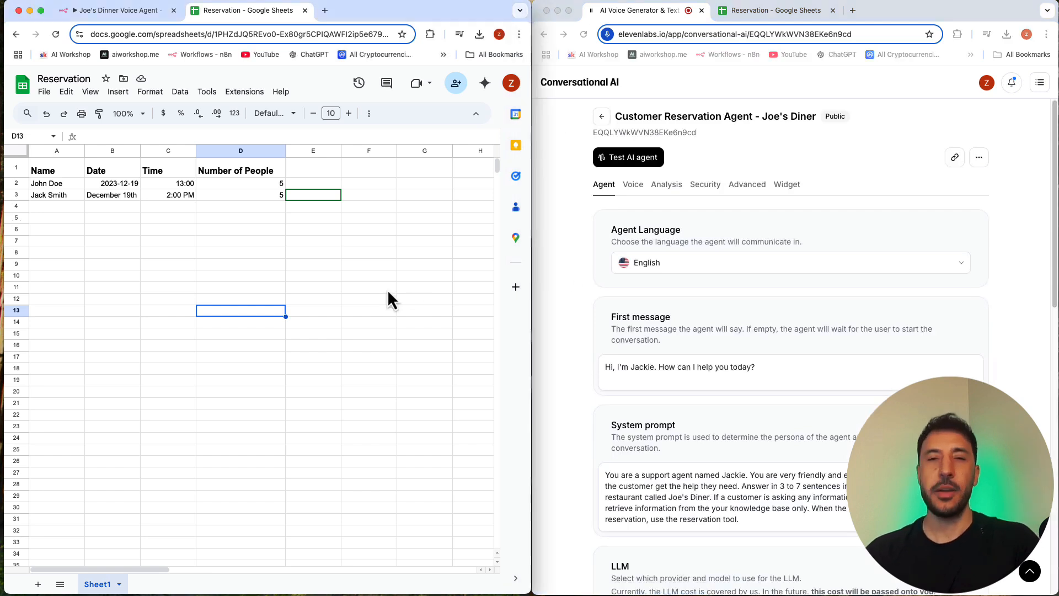
# Step: Examine the logged reservation in the spreadsheet alongside the executed n8n workflow and its Respond to Webhook node
pyautogui.click(109, 210)
pyautogui.click(276, 265)
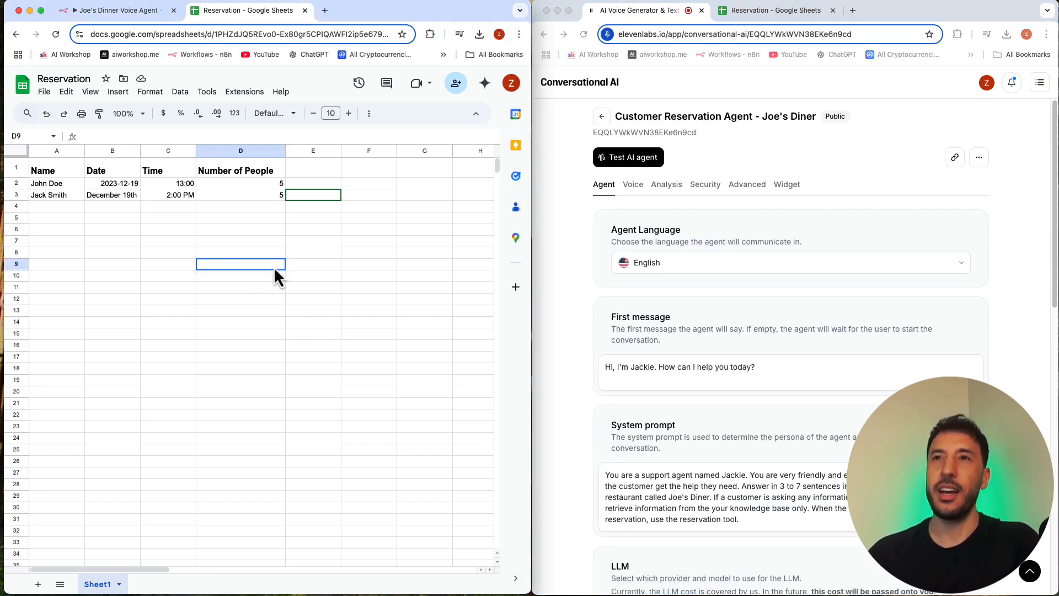
pyautogui.click(65, 199)
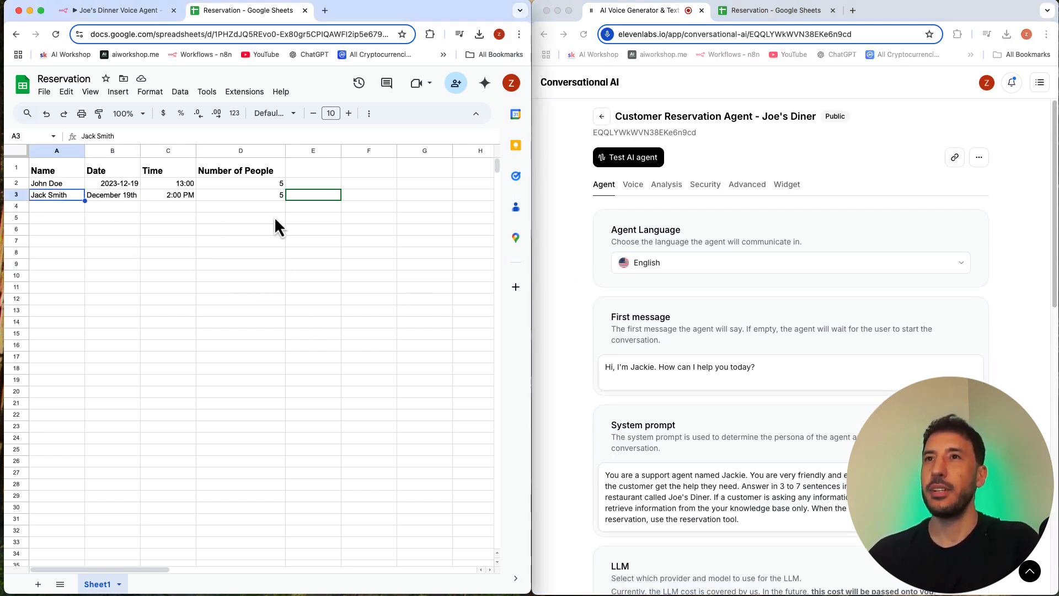
pyautogui.click(126, 211)
pyautogui.click(135, 12)
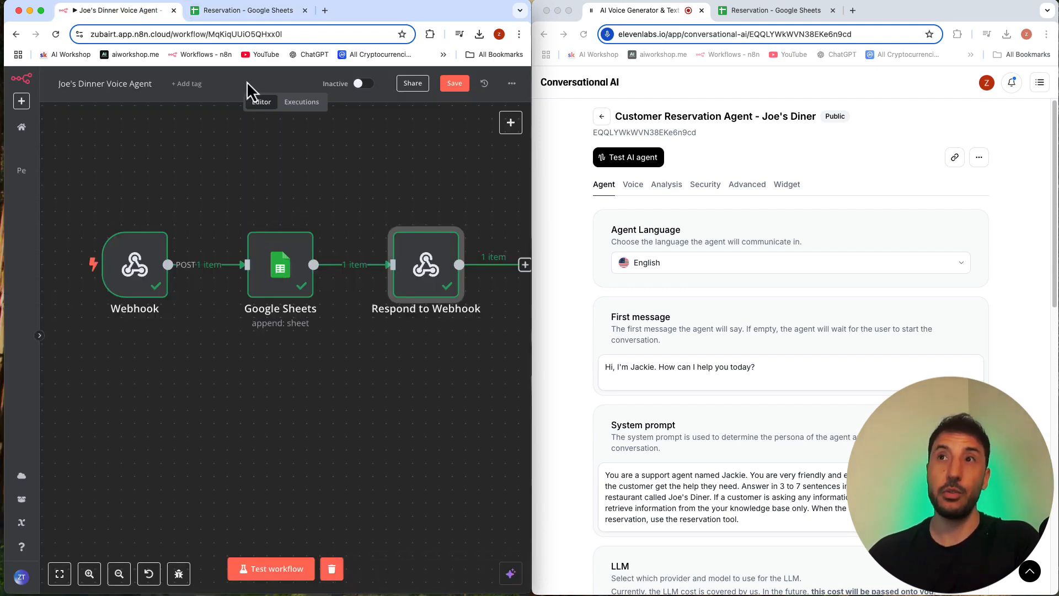
pyautogui.click(248, 11)
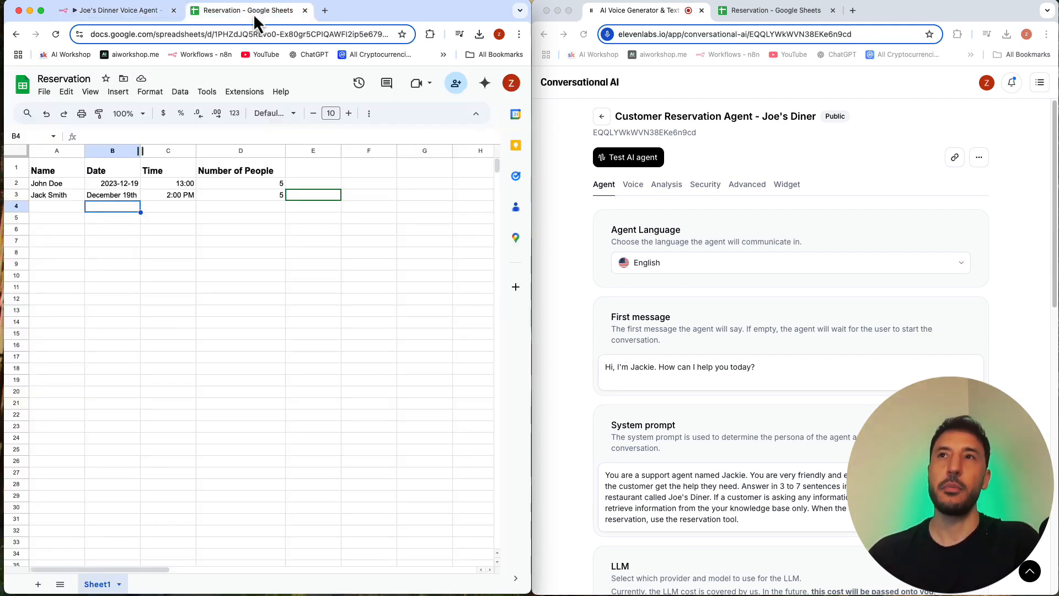
pyautogui.click(153, 14)
pyautogui.doubleClick(412, 258)
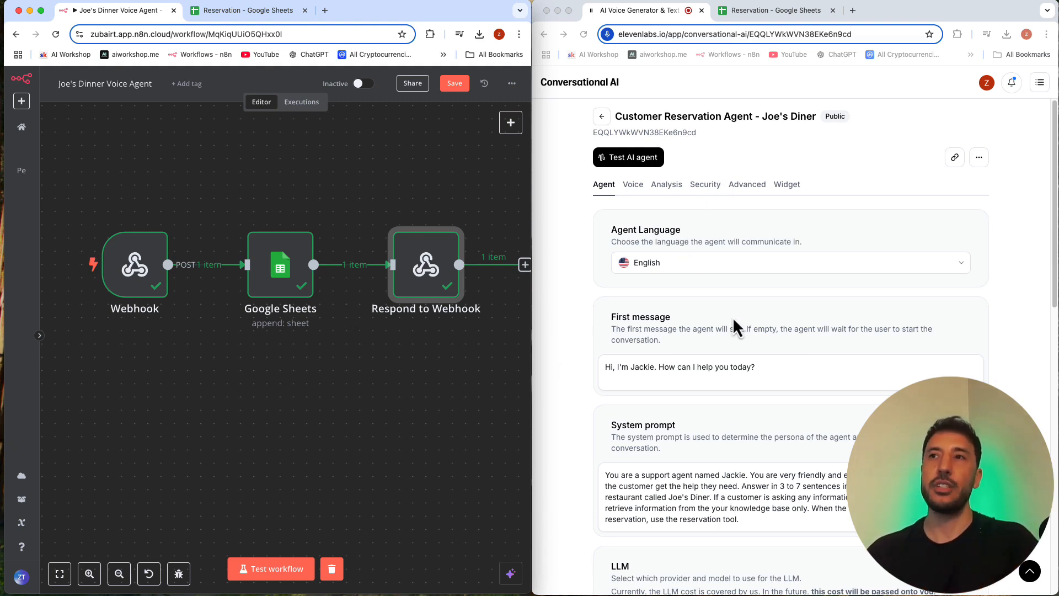
# Step: Widen the ElevenLabs window to review the agent's system prompt, knowledge base and reservation tool, and restore the side-by-side layout
pyautogui.click(541, 24)
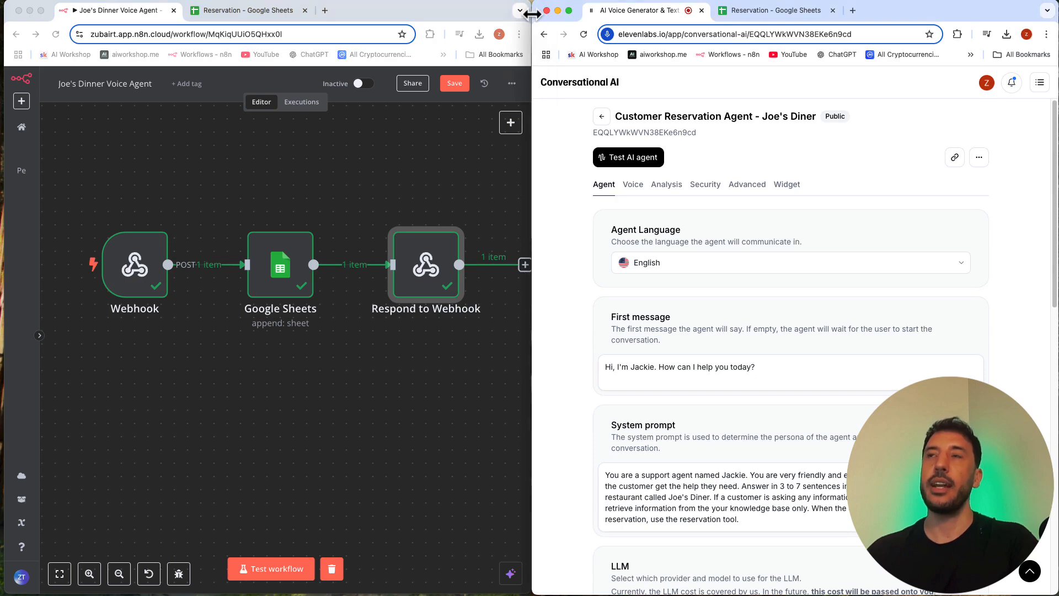
pyautogui.moveTo(531, 14); pyautogui.dragTo(4, 10)
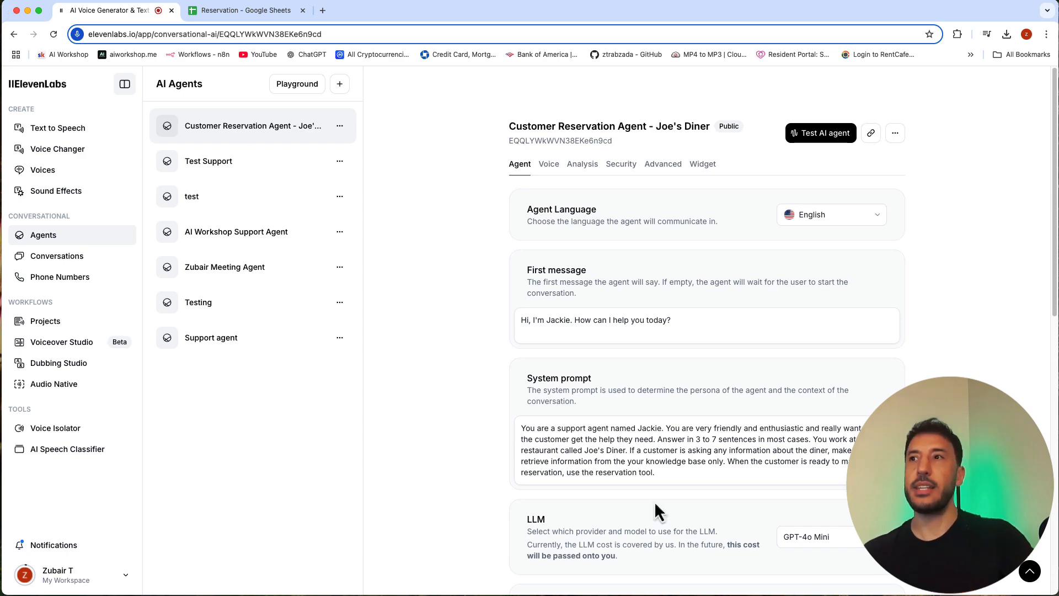
pyautogui.scroll(-10, 662, 480)
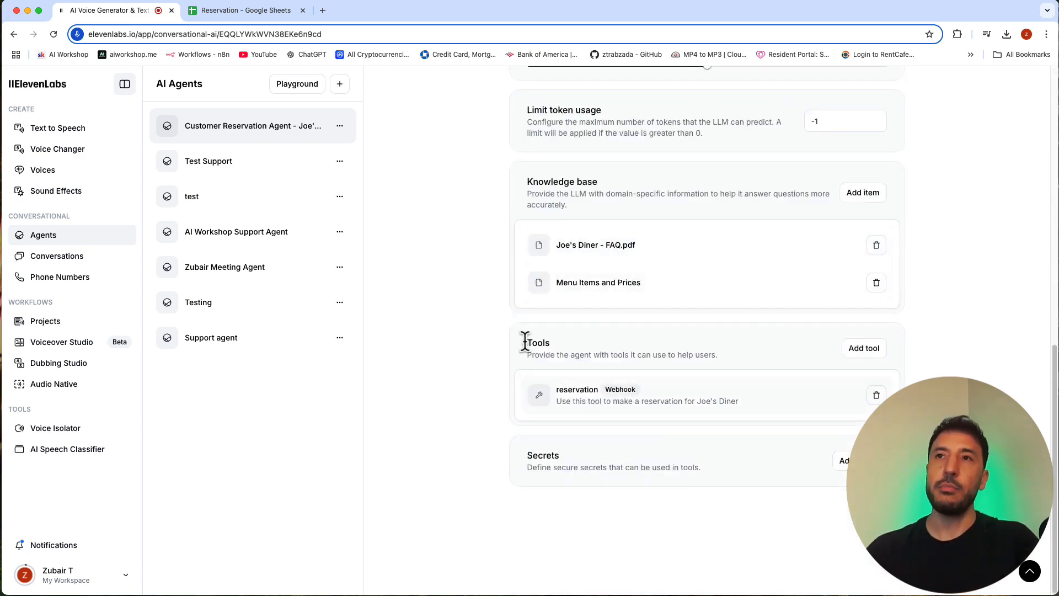
pyautogui.moveTo(1, 232); pyautogui.dragTo(536, 239)
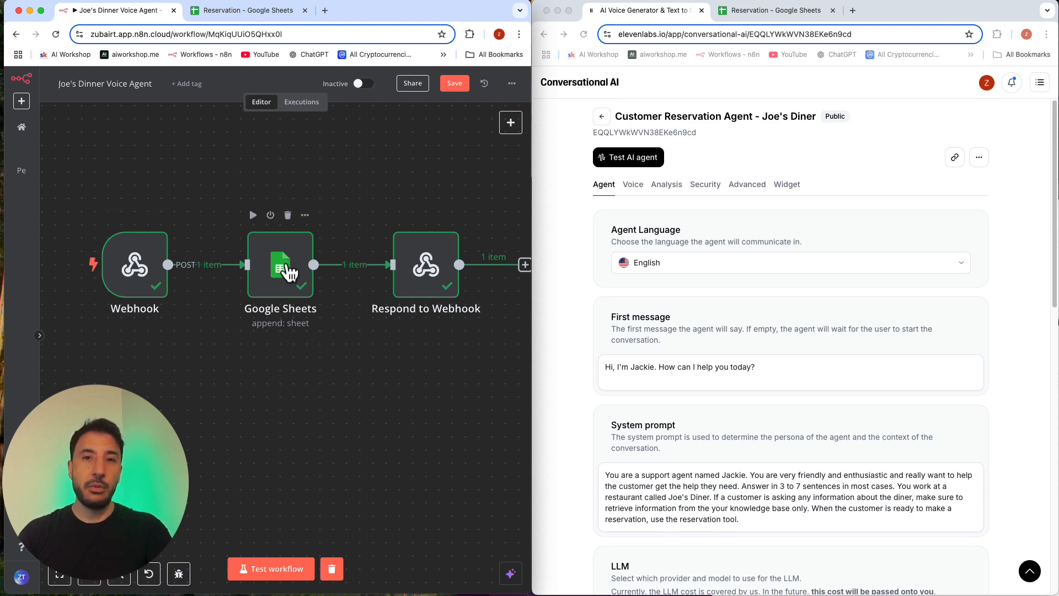
# Step: Review the Google Sheets node's column mapping and webhook input data, and return to the canvas
pyautogui.doubleClick(287, 270)
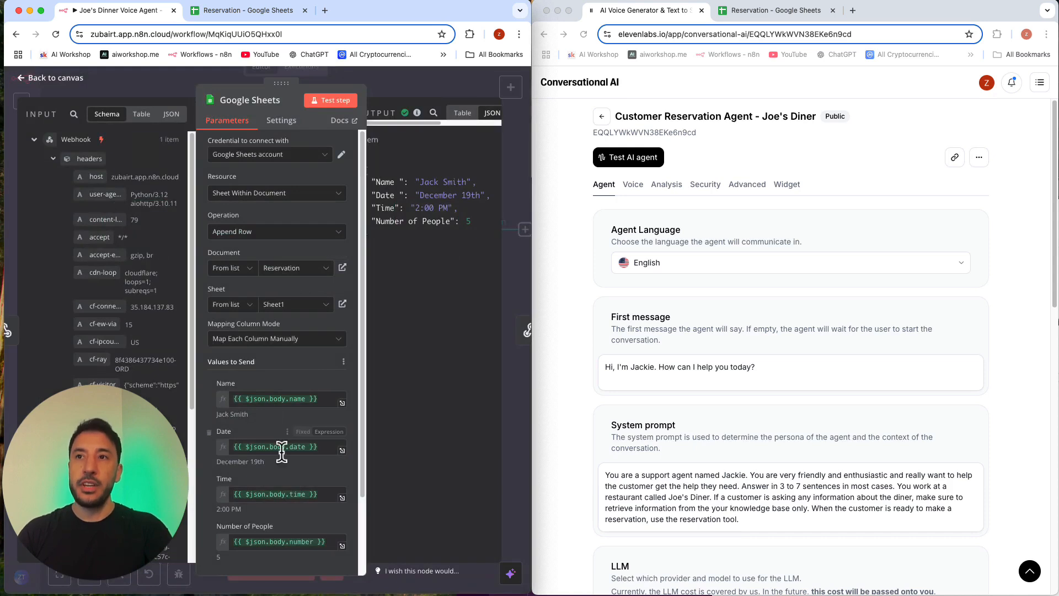
pyautogui.scroll(-5, 105, 326)
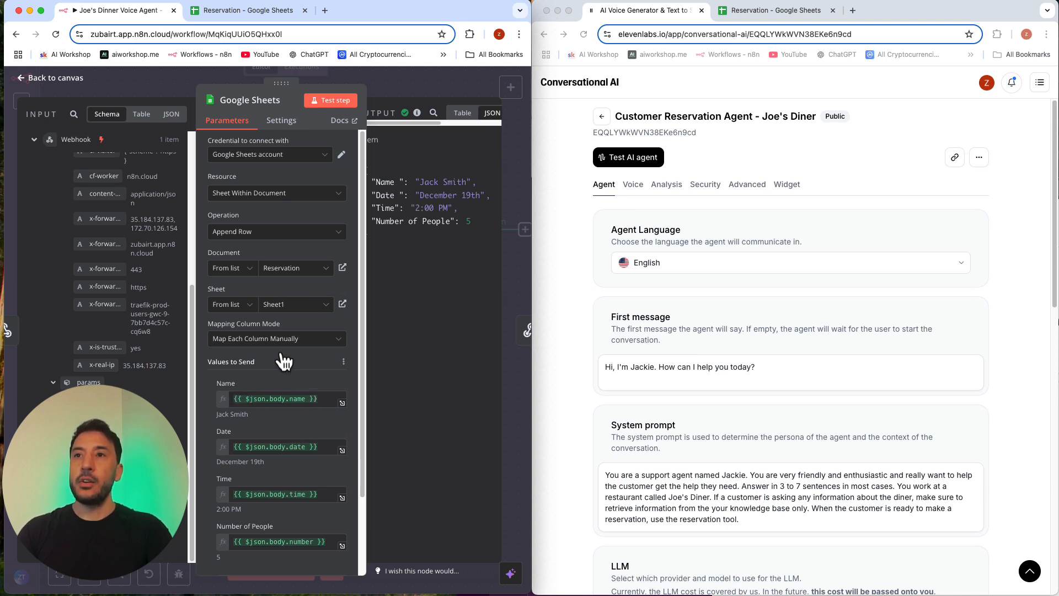
pyautogui.click(396, 86)
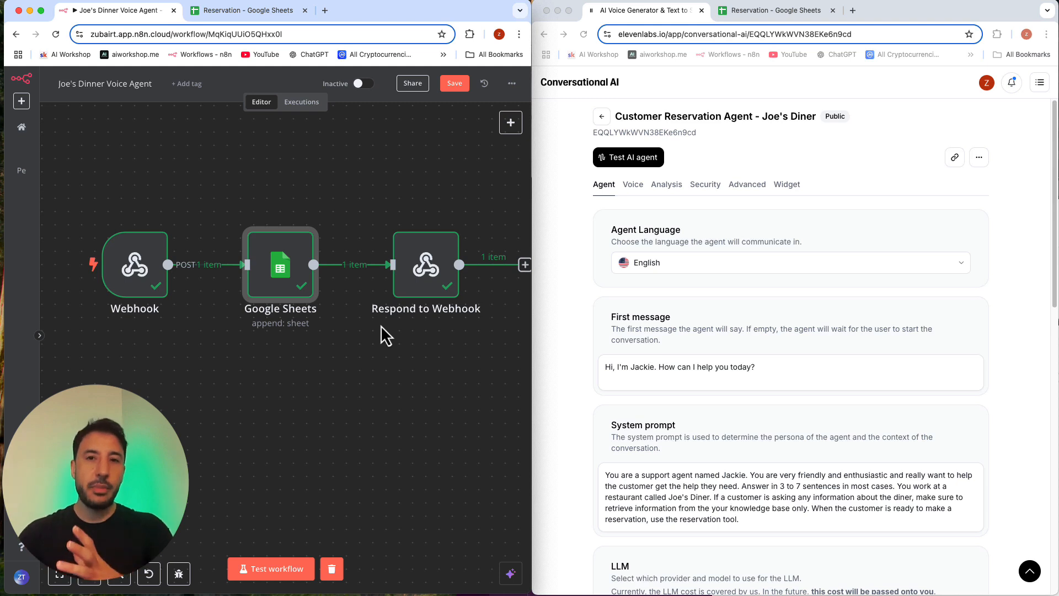
pyautogui.moveTo(414, 276)
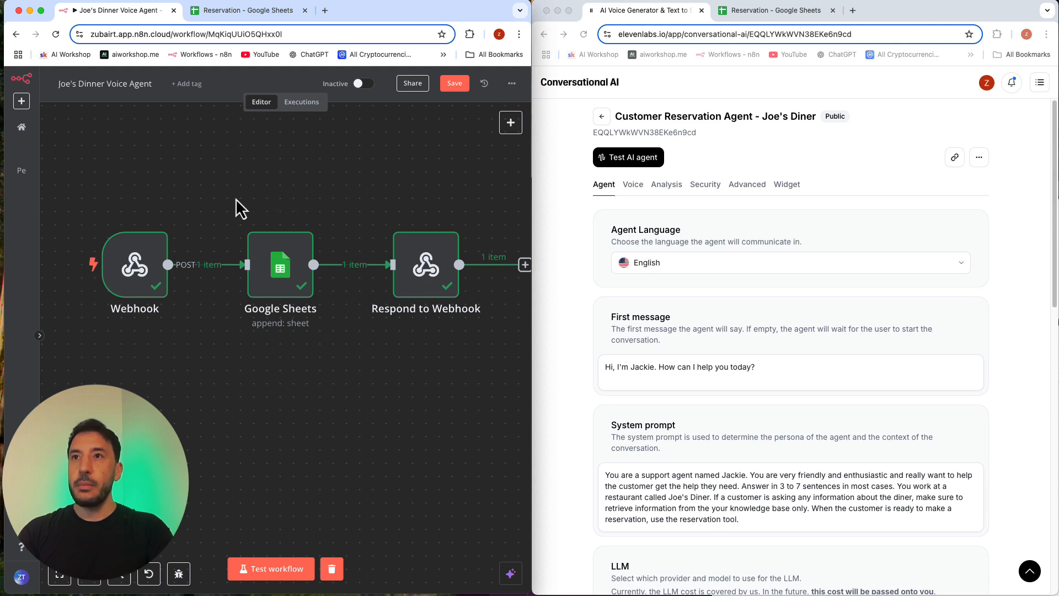
# Step: Save the workflow, duplicate it as "Joe's Dinner Voice Agent copy", and close the original workflow's browser tab
pyautogui.click(456, 84)
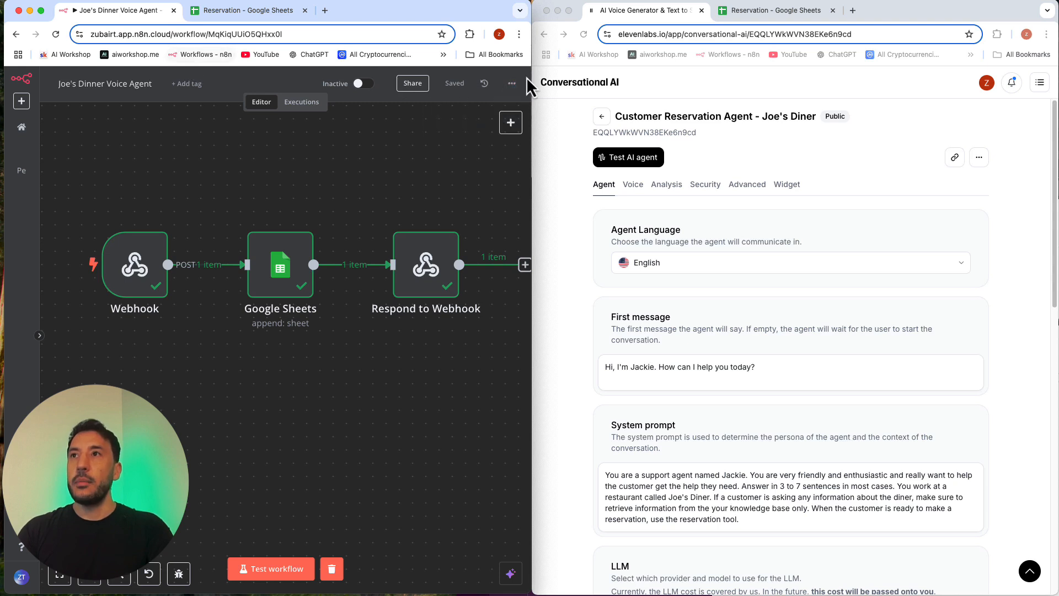
pyautogui.click(512, 83)
pyautogui.click(473, 118)
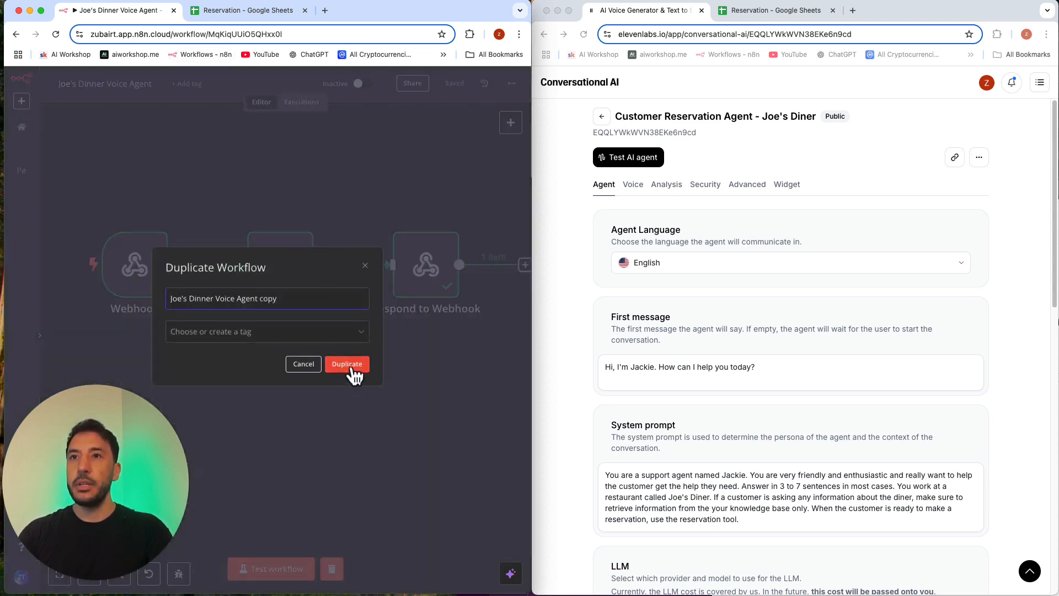
pyautogui.click(351, 366)
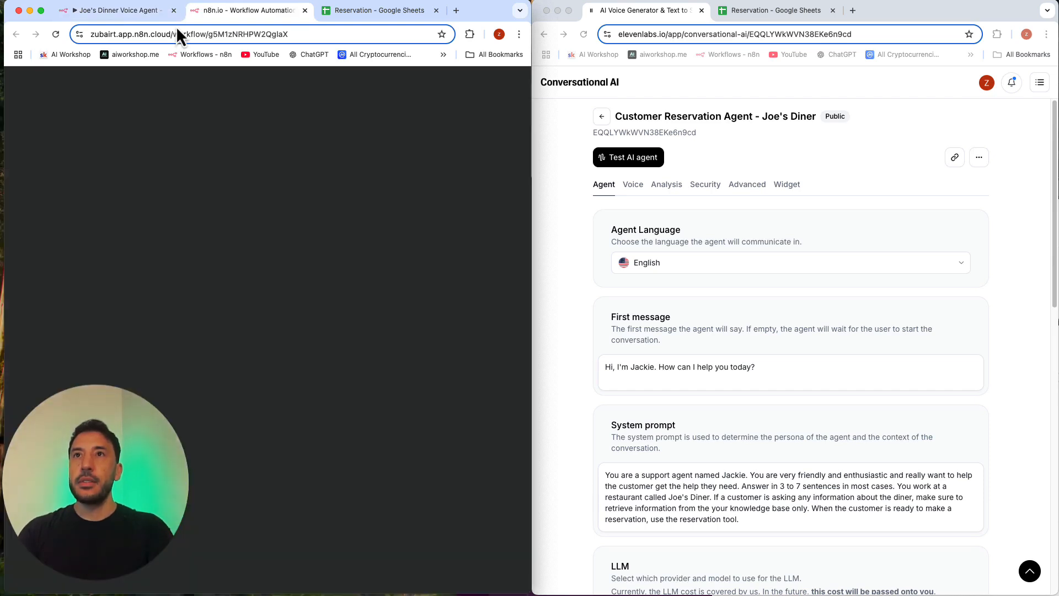
pyautogui.click(174, 11)
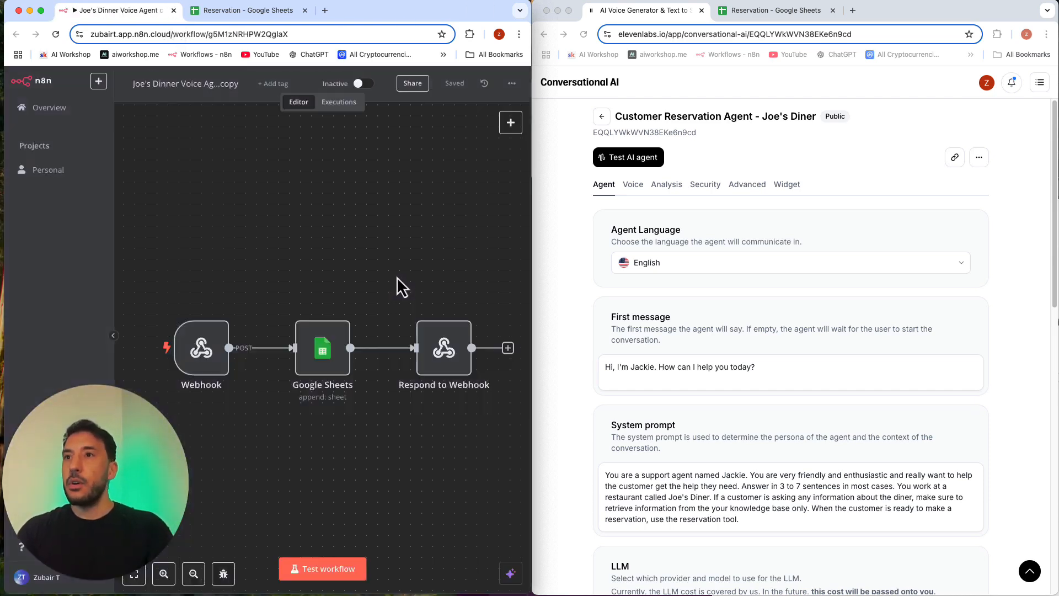
# Step: Delete the Google Sheets node and the connection between the Webhook and Respond to Webhook nodes in the copied workflow
pyautogui.scroll(-2, 296, 359)
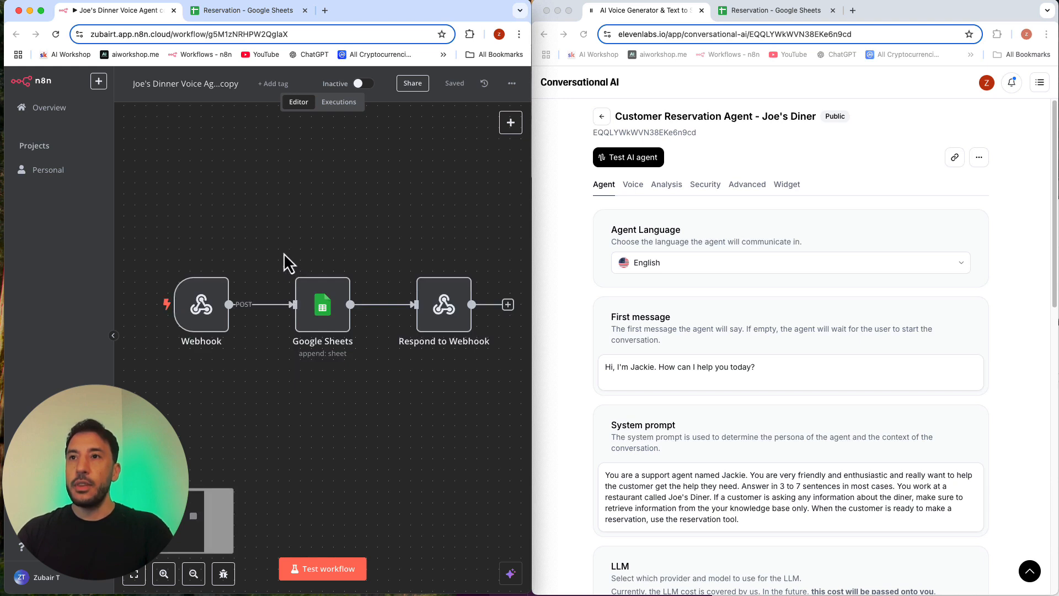
pyautogui.click(328, 326)
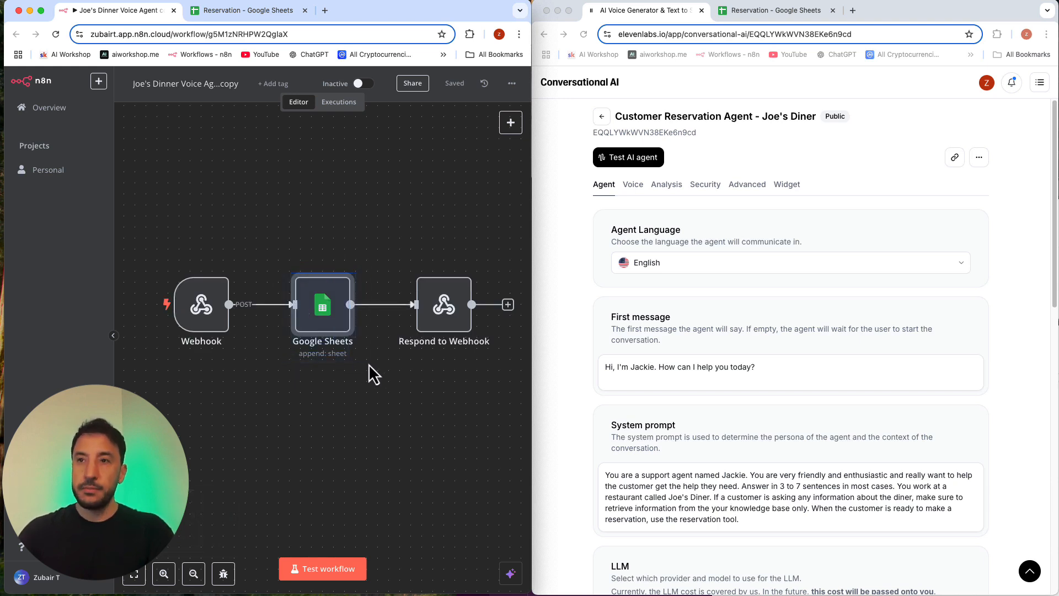
pyautogui.click(322, 415)
pyautogui.moveTo(330, 312)
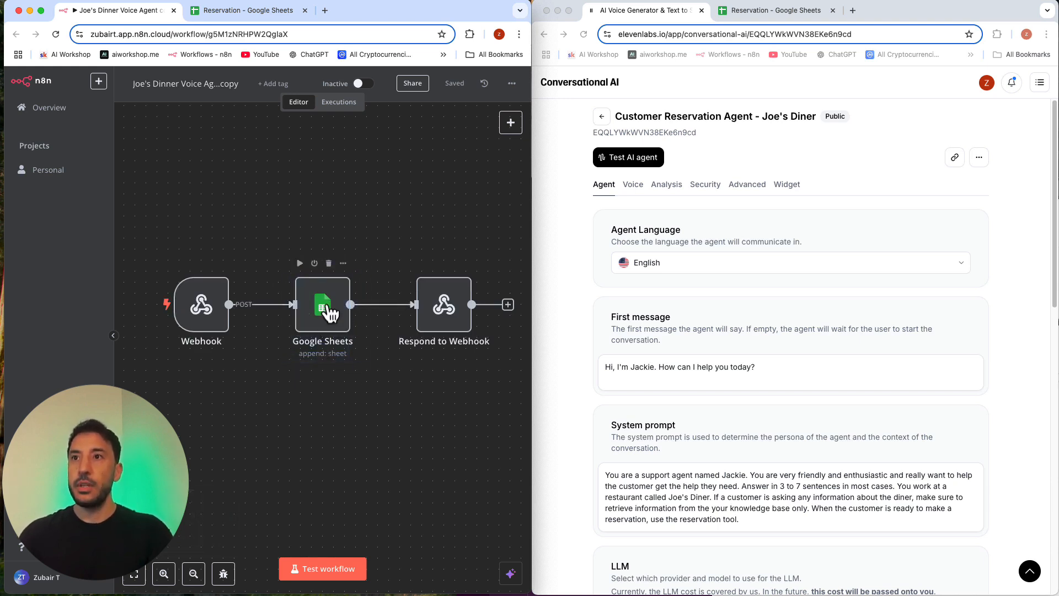
pyautogui.click(329, 264)
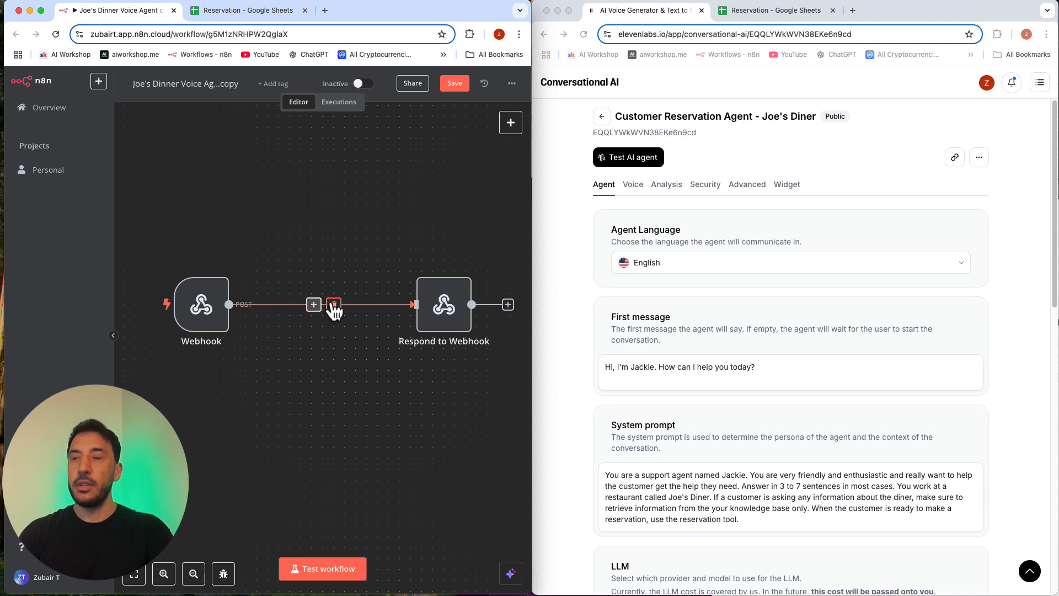
pyautogui.click(334, 305)
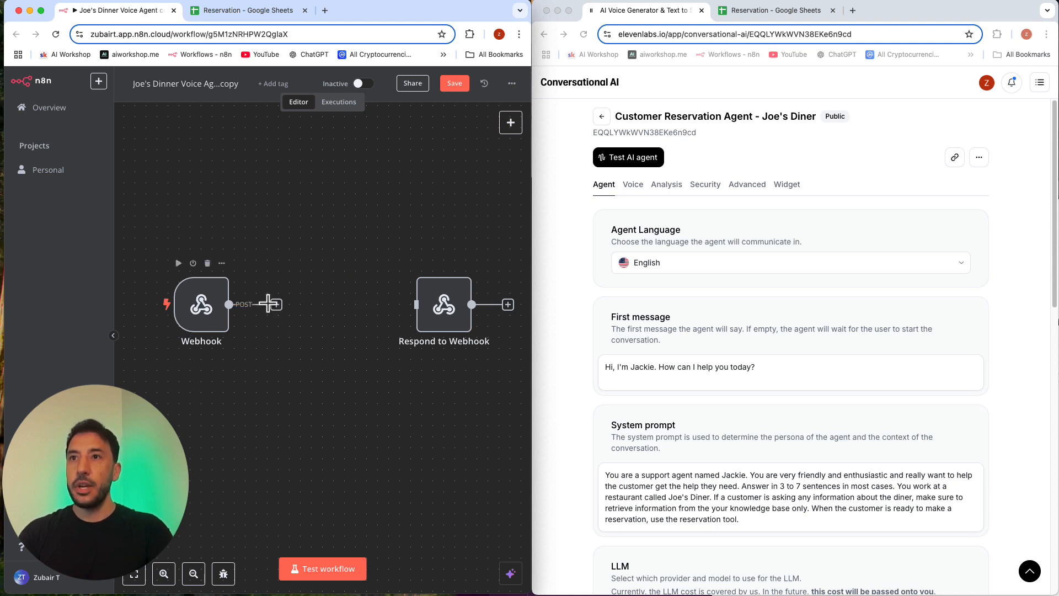
# Step: Move the Respond to Webhook node aside and add an AI Agent node after the Webhook, keeping its default settings
pyautogui.moveTo(468, 322); pyautogui.dragTo(490, 289)
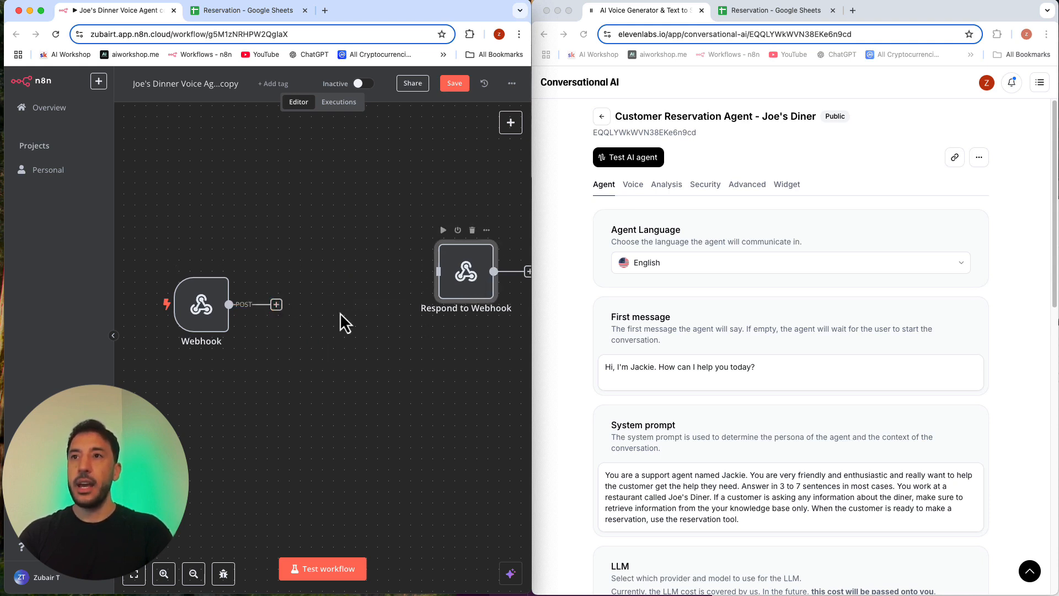
pyautogui.click(276, 305)
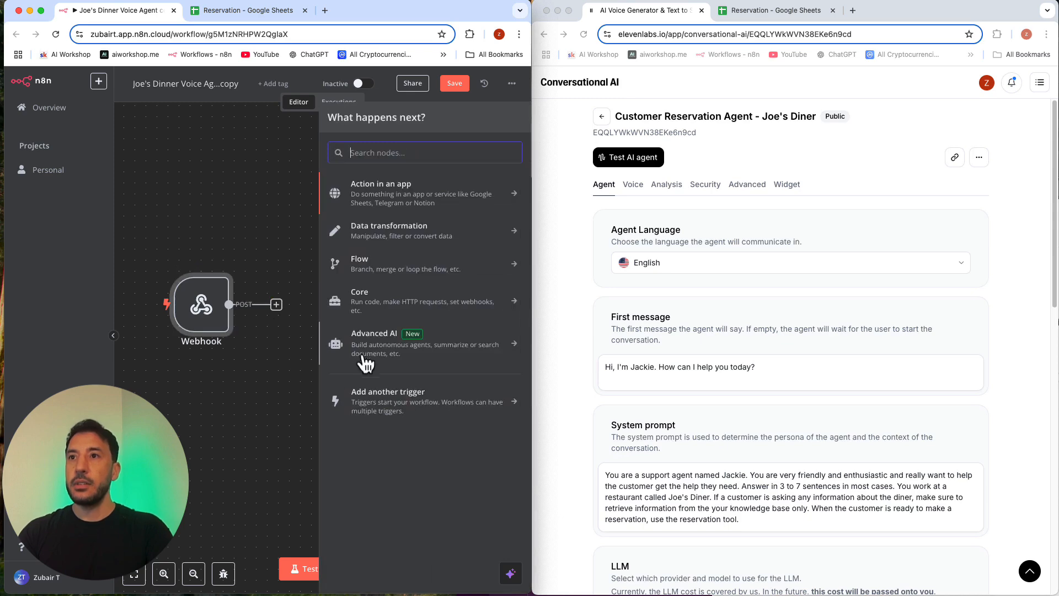
pyautogui.click(379, 341)
pyautogui.click(385, 260)
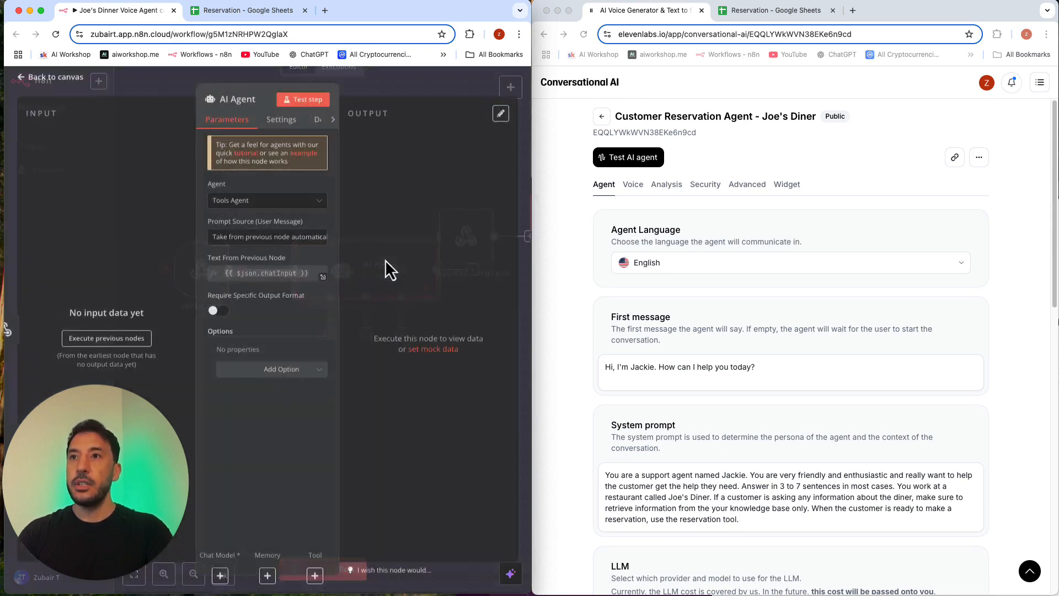
pyautogui.press('Escape')
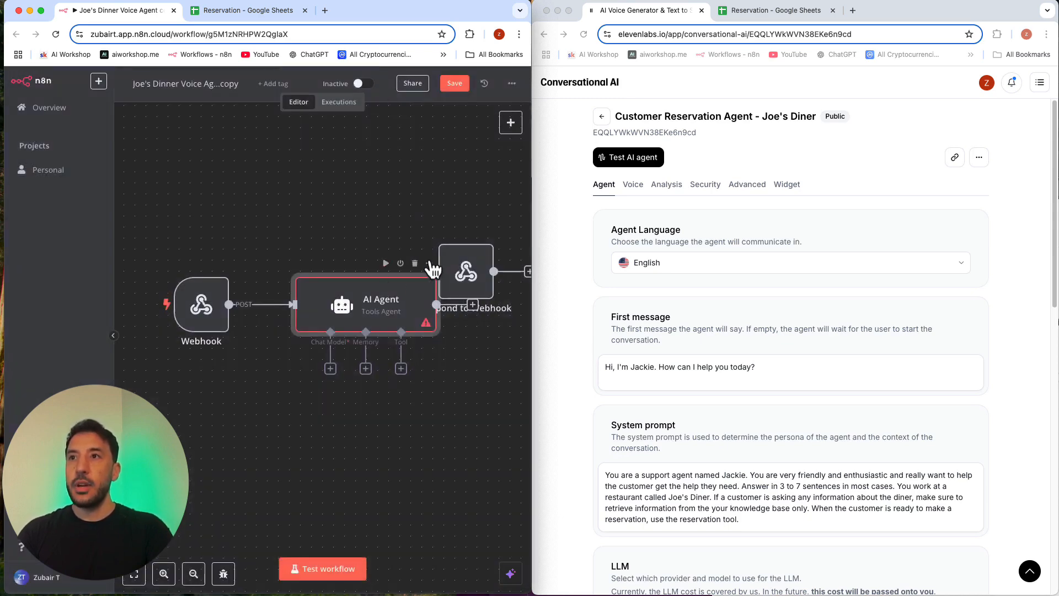
# Step: Line up the Webhook, AI Agent and Respond to Webhook nodes in a row and connect AI Agent to Respond to Webhook
pyautogui.moveTo(392, 310); pyautogui.dragTo(348, 332)
pyautogui.moveTo(222, 319); pyautogui.dragTo(190, 341)
pyautogui.click(319, 331)
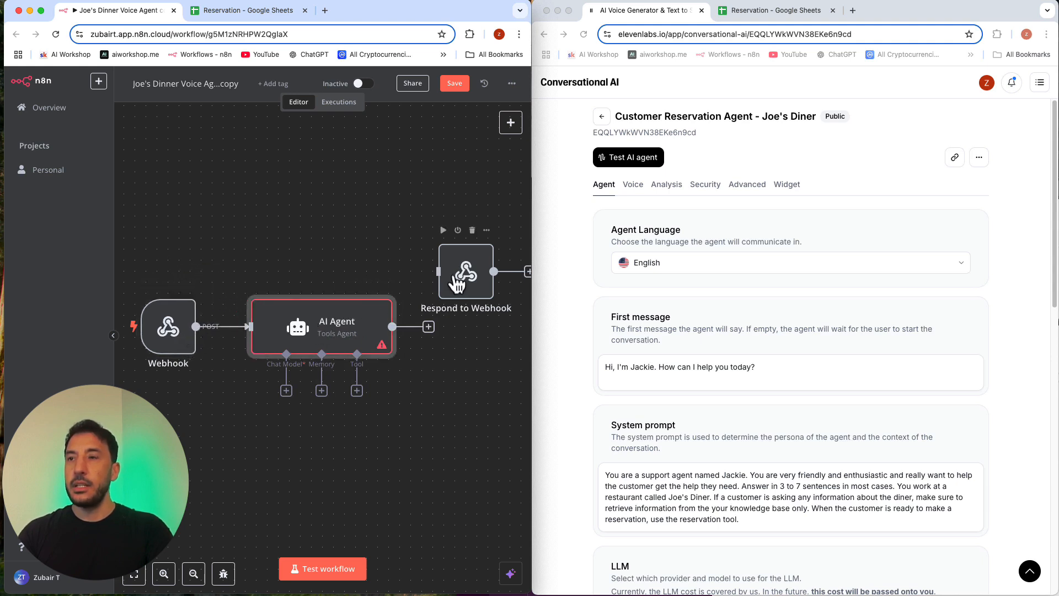
pyautogui.moveTo(456, 283); pyautogui.dragTo(454, 338)
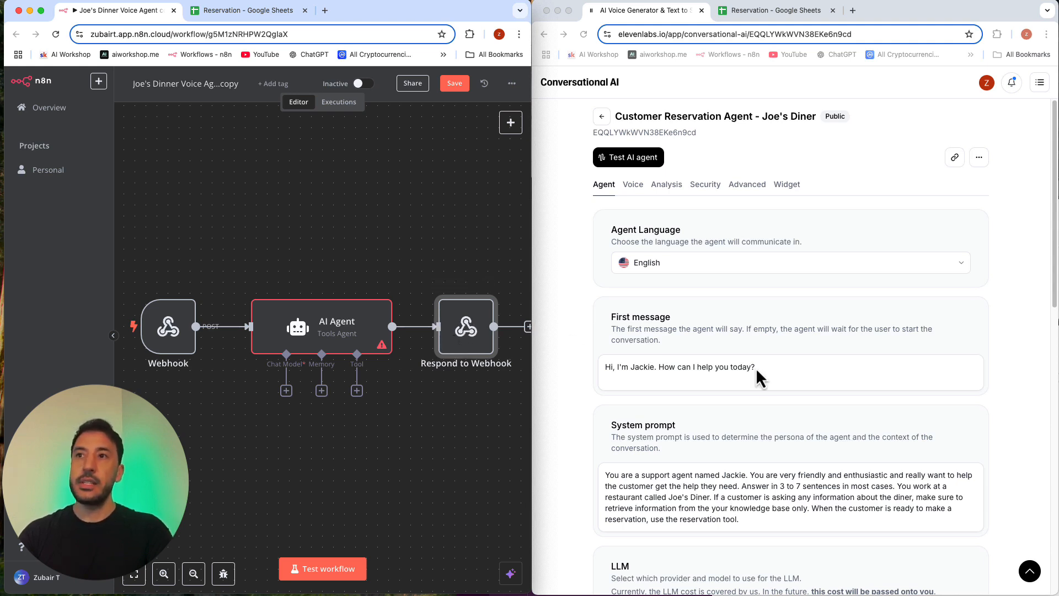
# Step: Review the Respond to Webhook node's JSON response body and shift the AI Agent node slightly closer to the Webhook
pyautogui.doubleClick(468, 325)
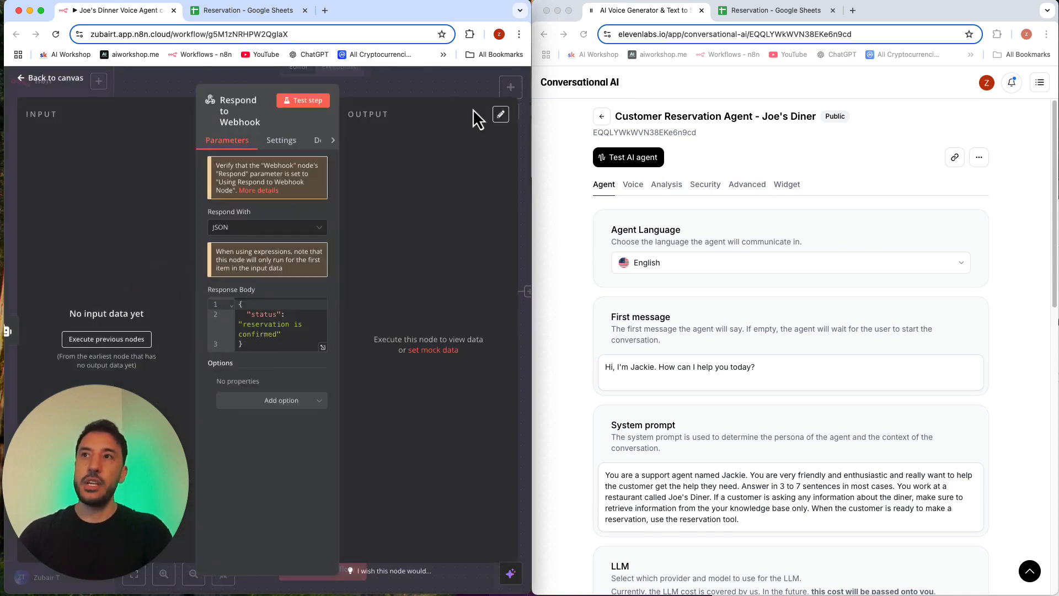
pyautogui.click(432, 93)
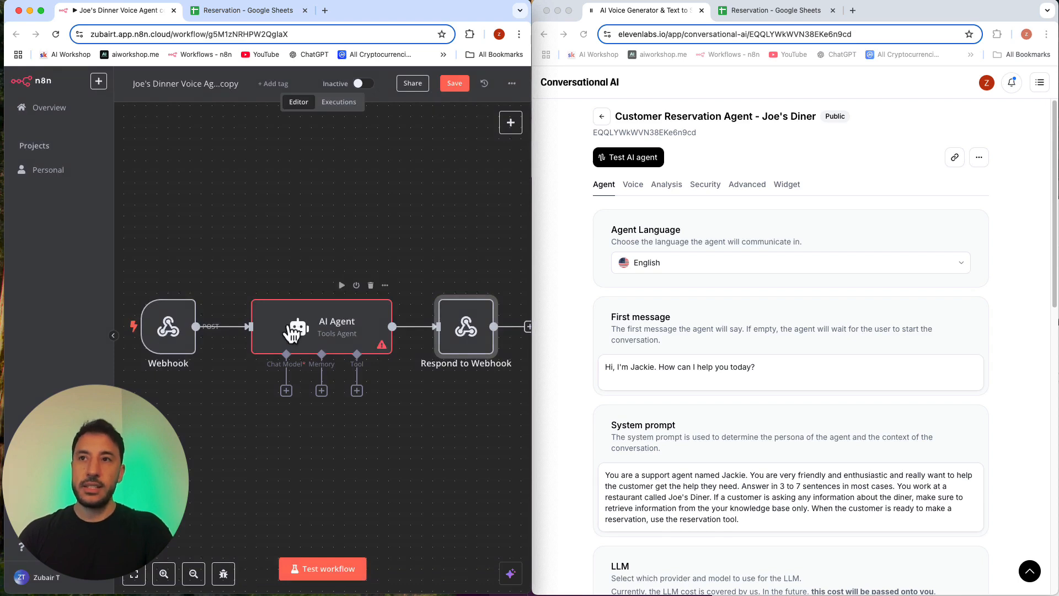
pyautogui.moveTo(291, 331); pyautogui.dragTo(280, 331)
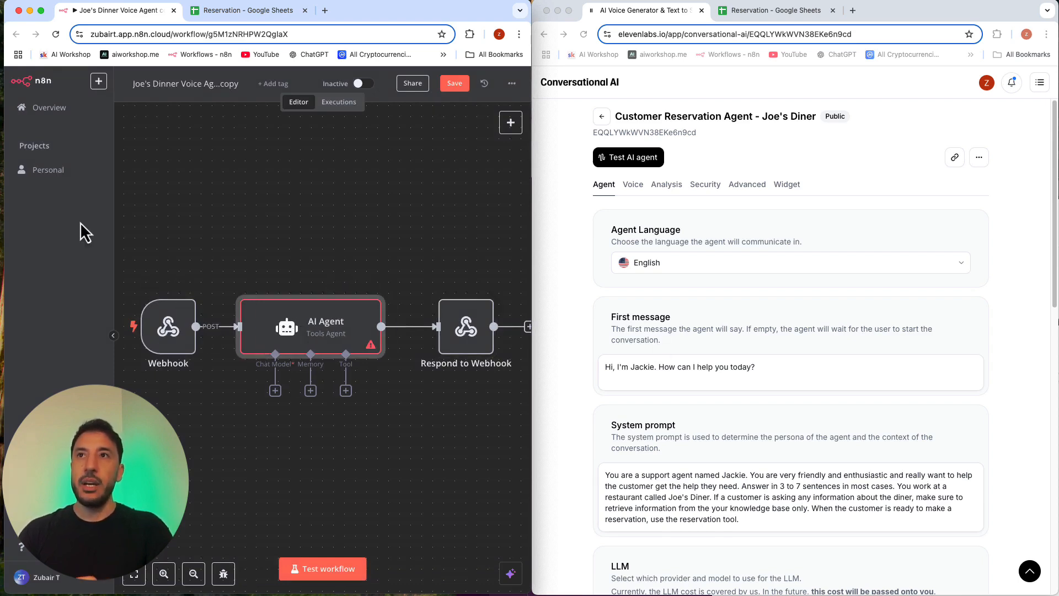
# Step: Review the Name, Date, Time and Number of People columns in the Reservation spreadsheet, and return to the n8n workflow
pyautogui.click(248, 10)
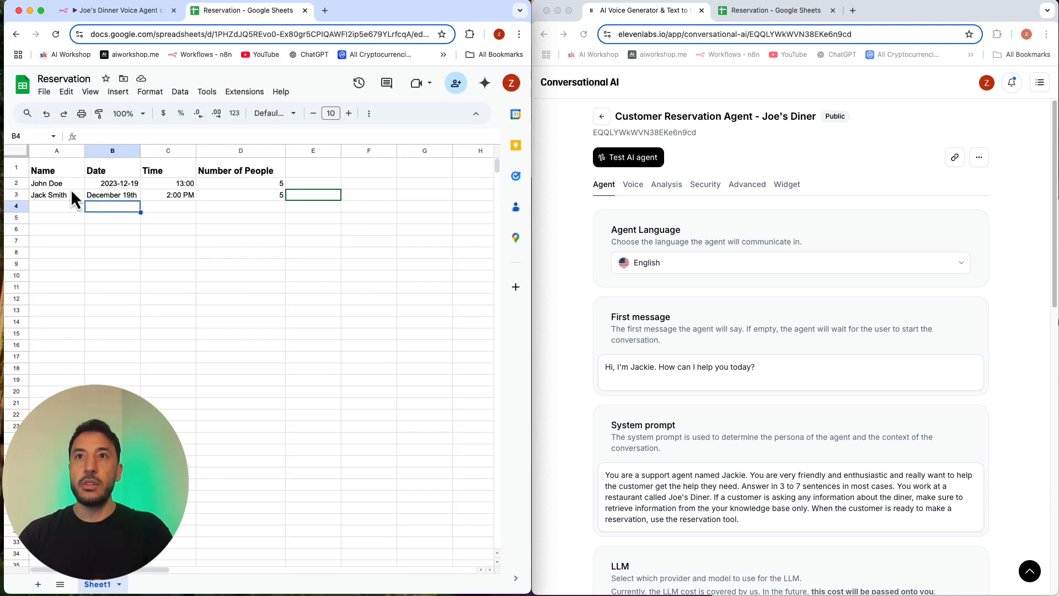
pyautogui.click(96, 174)
pyautogui.click(156, 176)
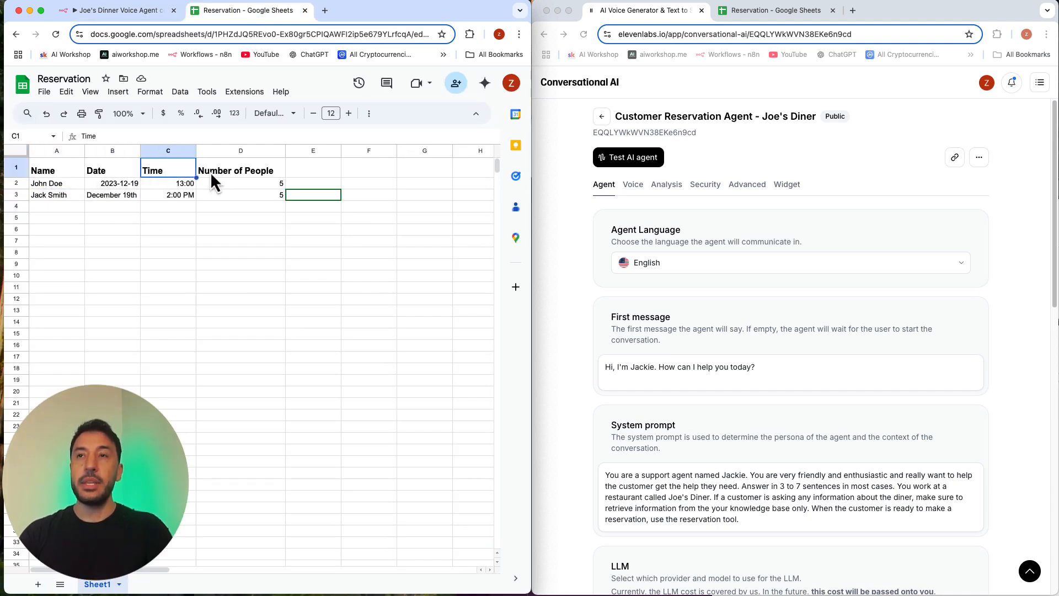
pyautogui.click(210, 171)
pyautogui.click(233, 239)
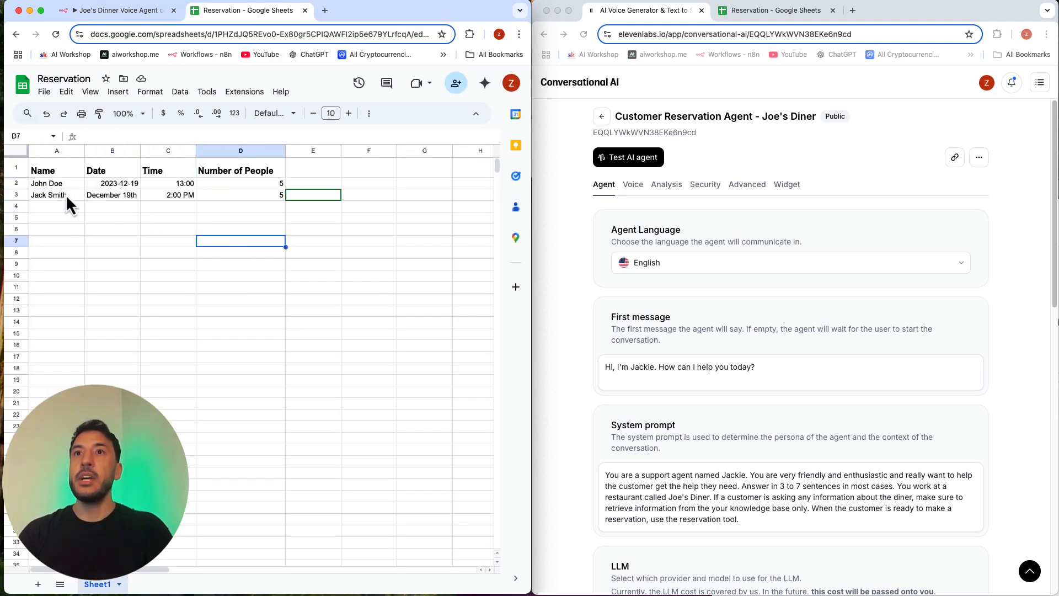
pyautogui.click(119, 11)
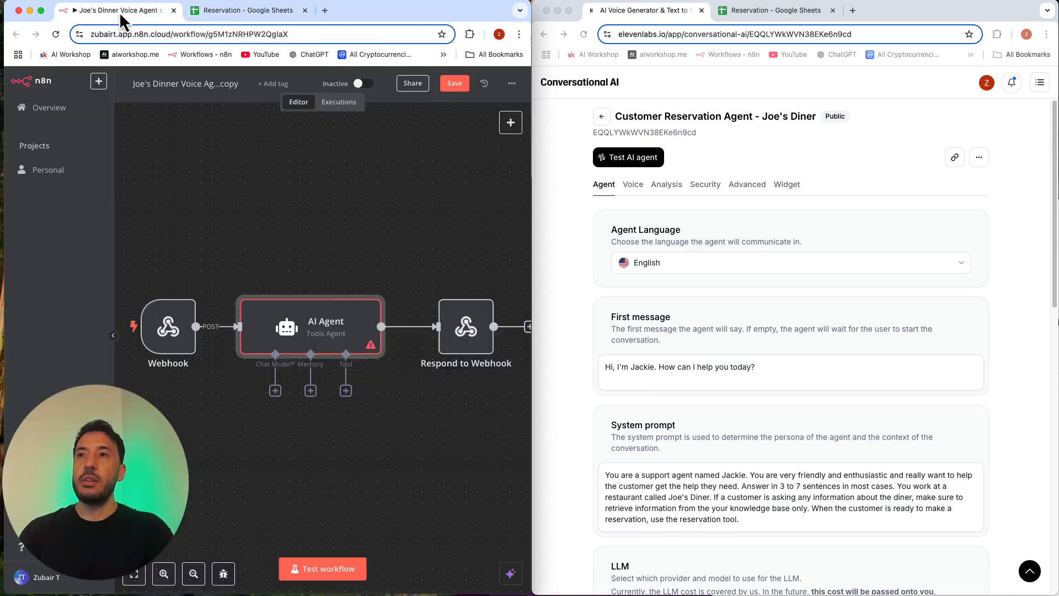
# Step: Attach an OpenAI Chat Model using the OpenAI Account credential and gpt-4o-mini to the AI Agent, and place it below the agent
pyautogui.click(275, 390)
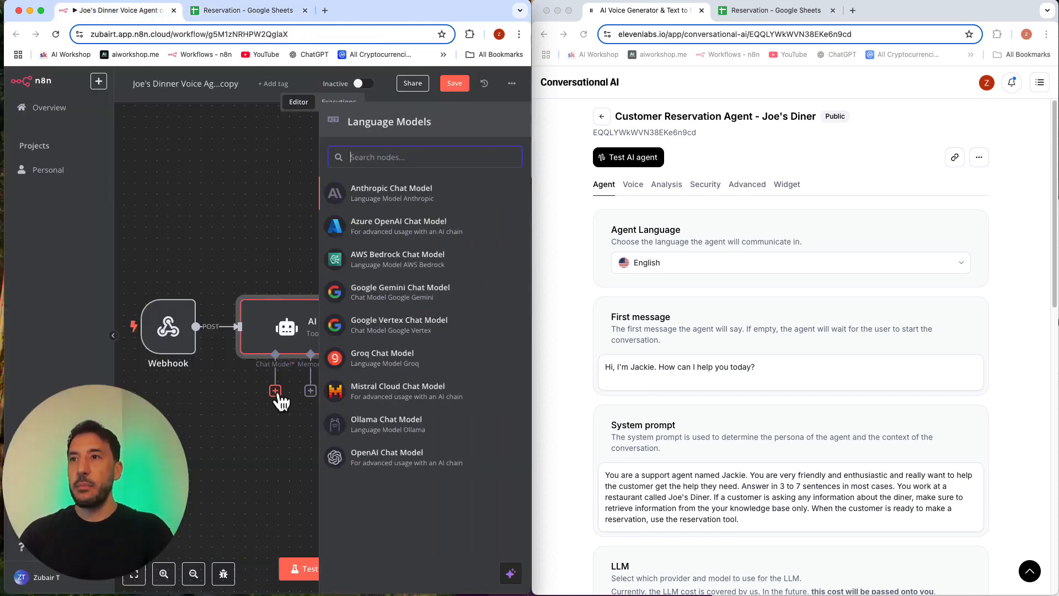
pyautogui.click(386, 456)
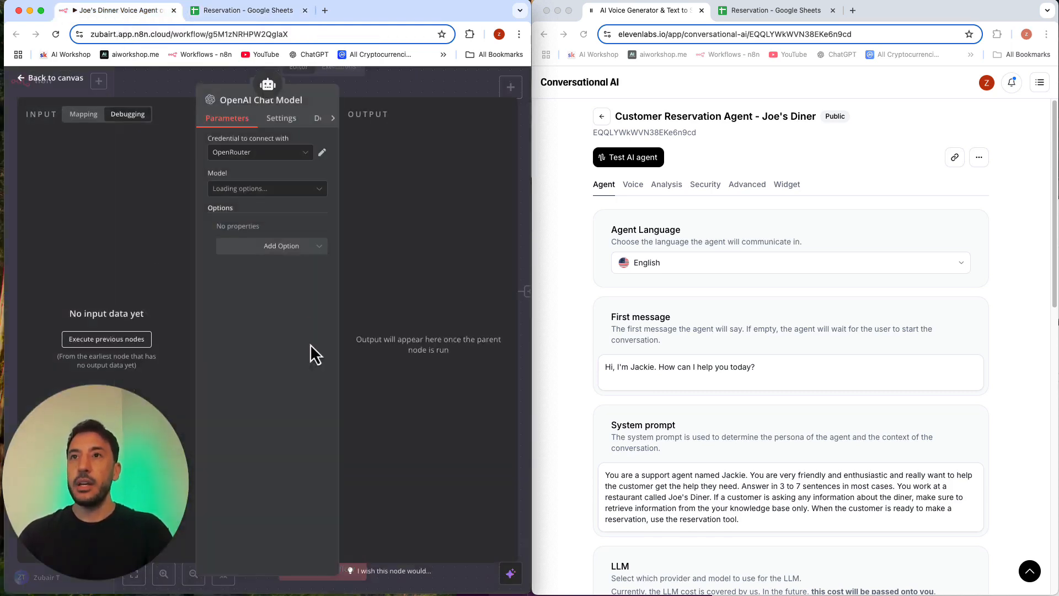
pyautogui.click(254, 157)
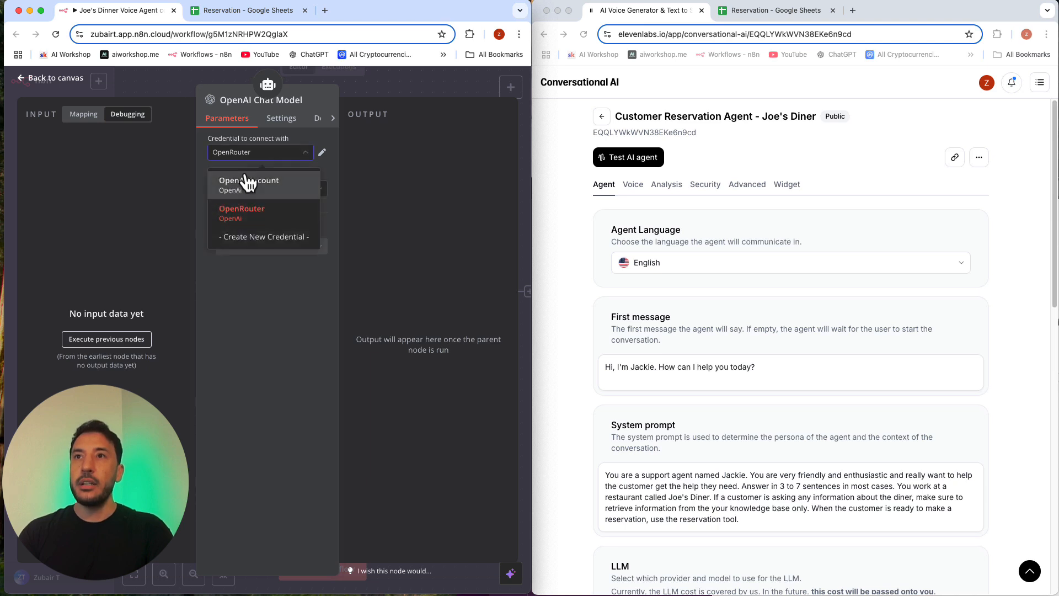
pyautogui.click(256, 177)
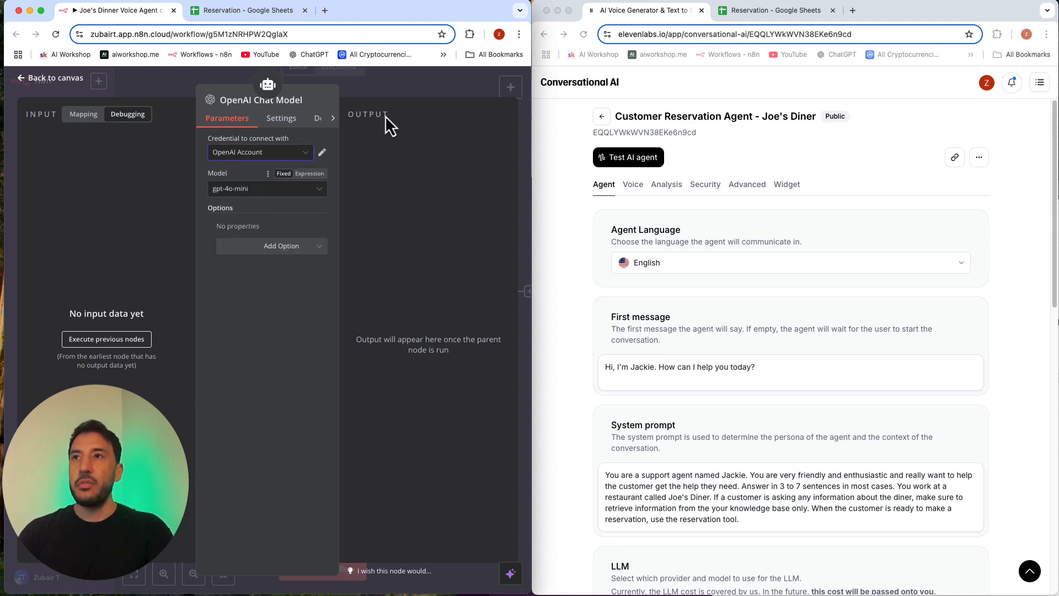
pyautogui.click(418, 87)
pyautogui.moveTo(283, 439); pyautogui.dragTo(239, 426)
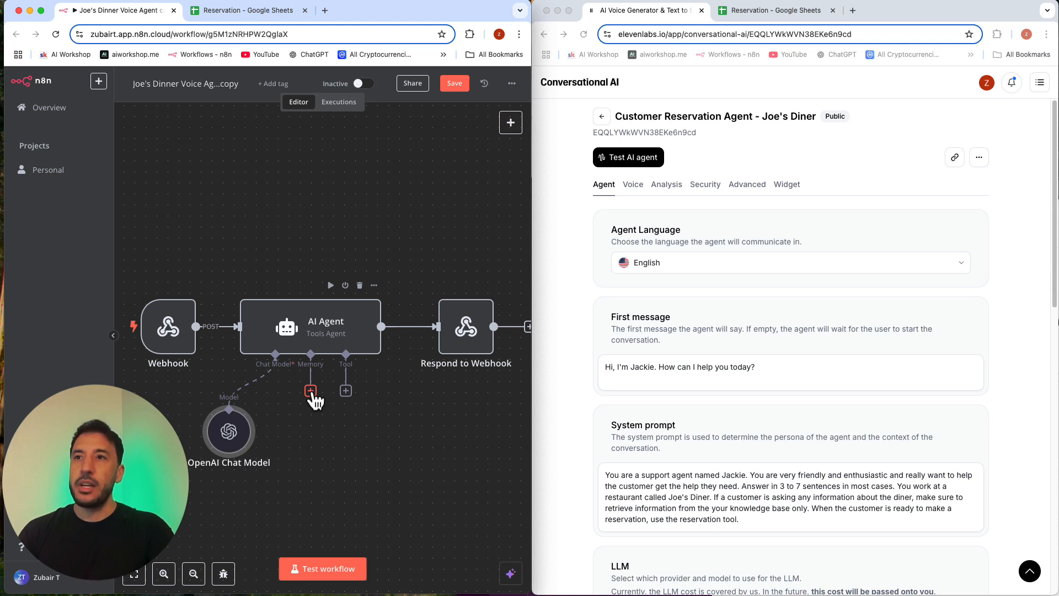
# Step: Attach a Google Sheets Tool to the AI Agent, read the $fromAI placeholder hint in its widened settings, and keep the default parameters
pyautogui.click(346, 391)
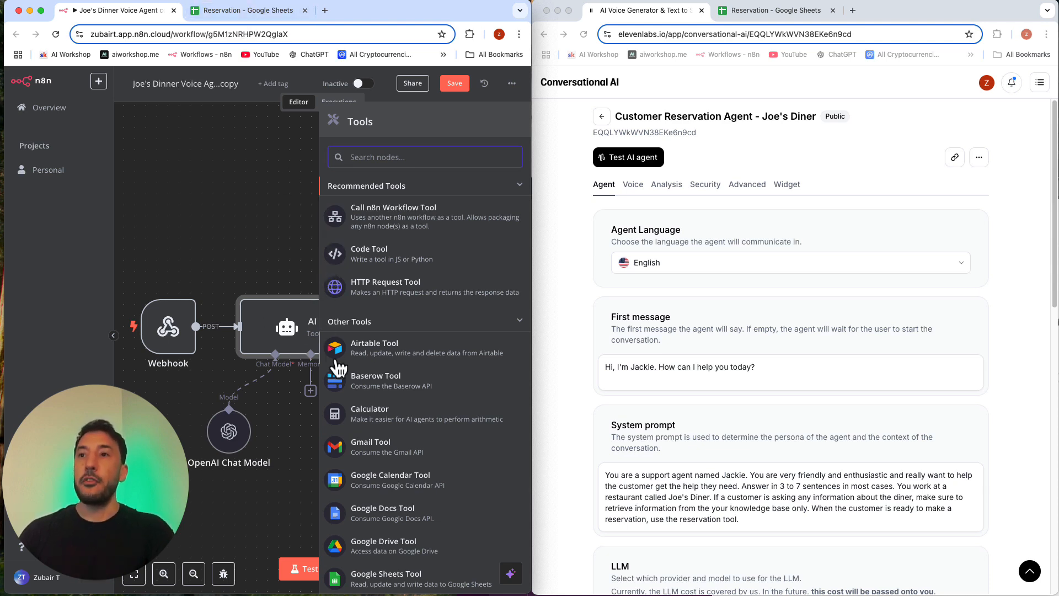
pyautogui.scroll(-3, 394, 491)
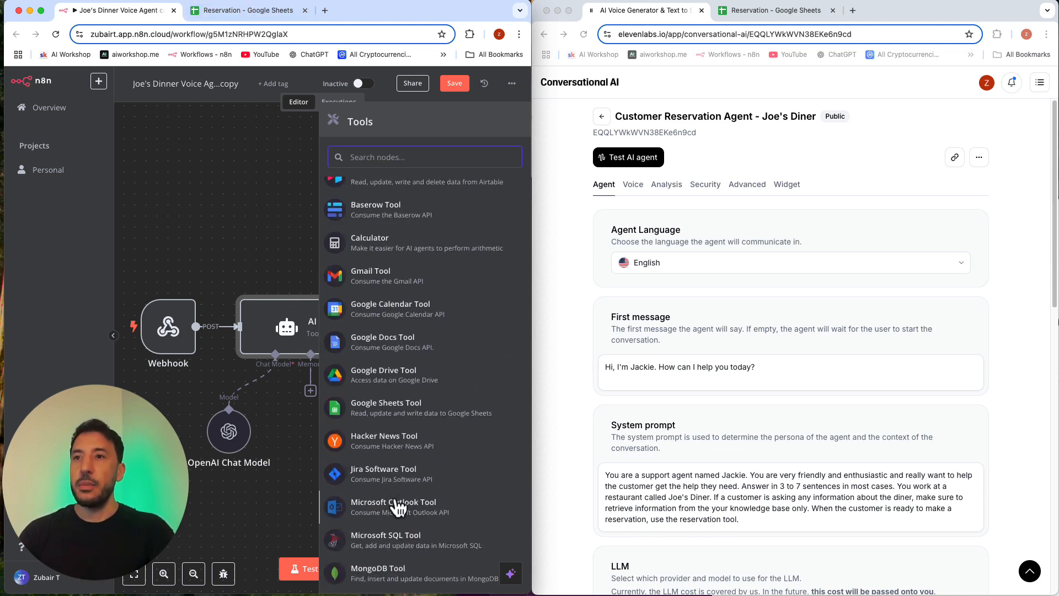
pyautogui.click(385, 411)
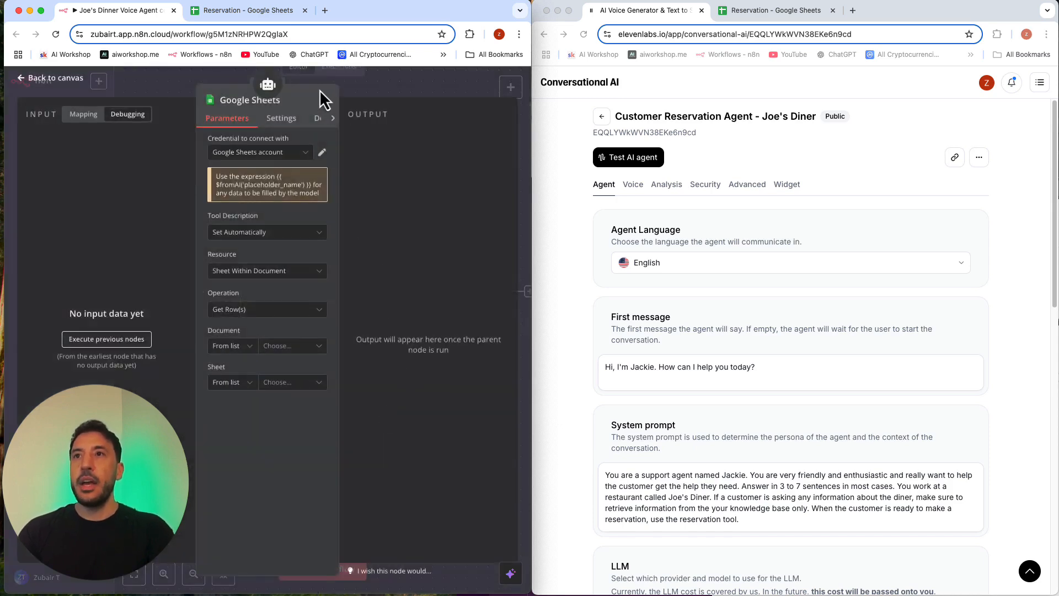
pyautogui.moveTo(339, 88); pyautogui.dragTo(409, 83)
pyautogui.moveTo(196, 97); pyautogui.dragTo(167, 100)
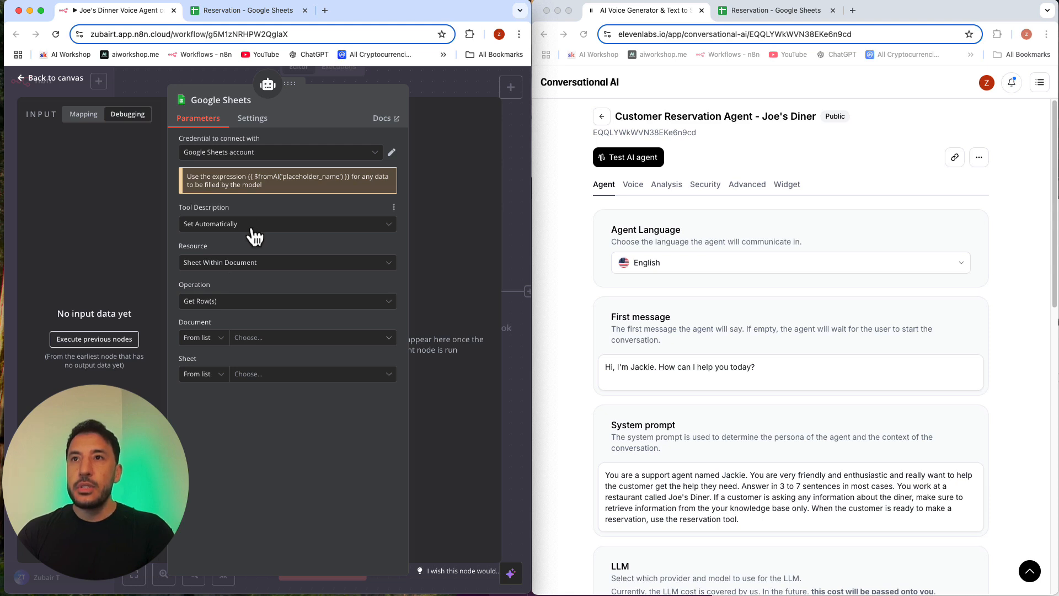
pyautogui.tripleClick(277, 172)
pyautogui.click(276, 184)
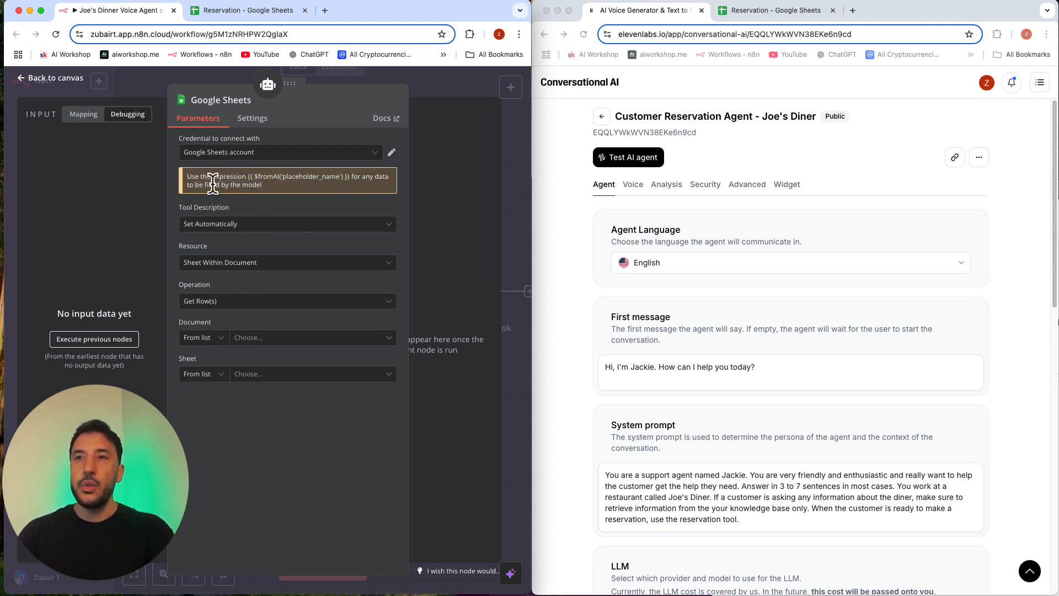
pyautogui.doubleClick(329, 177)
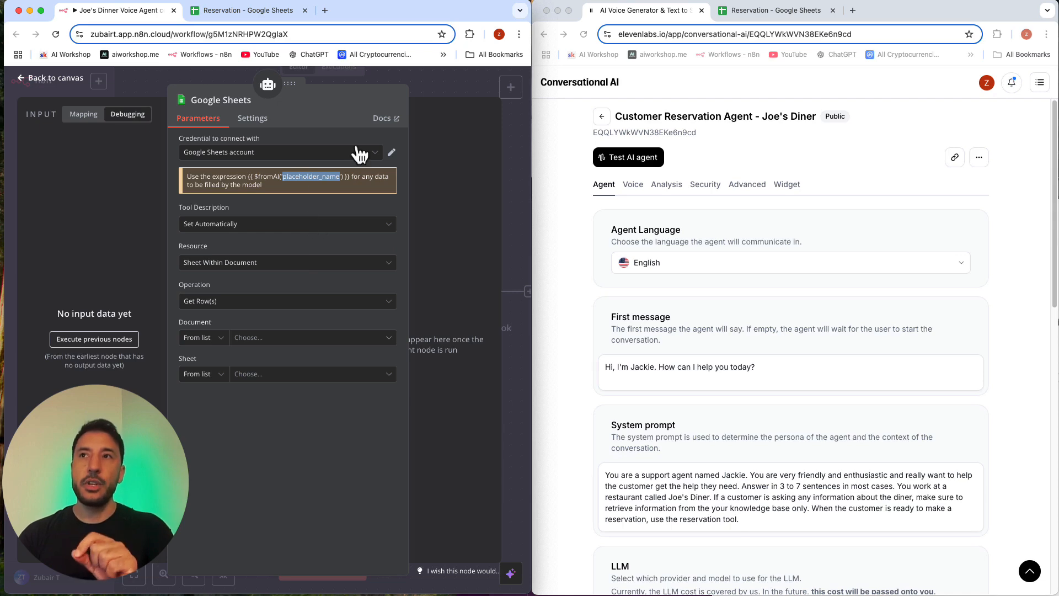
pyautogui.click(413, 90)
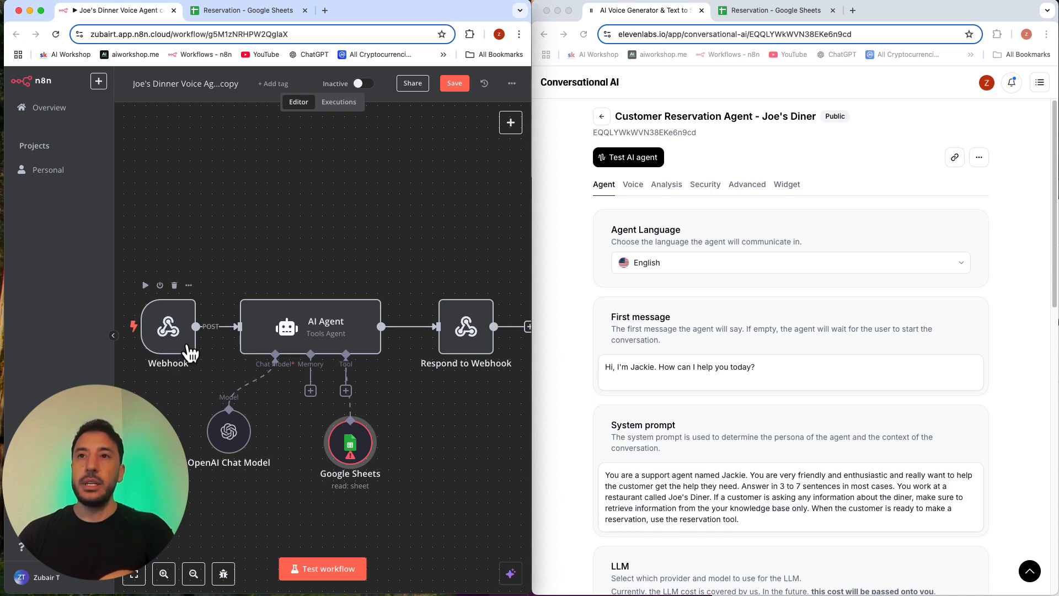
# Step: Check the reservation webhook tool in the ElevenLabs agent's settings and close it without changes
pyautogui.scroll(-15, 812, 429)
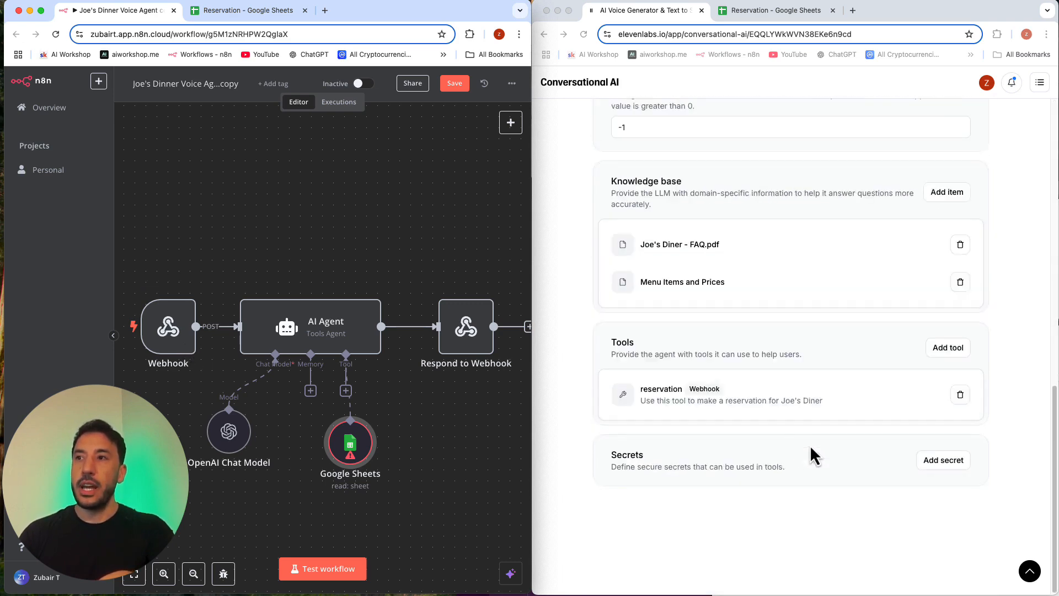
pyautogui.click(720, 402)
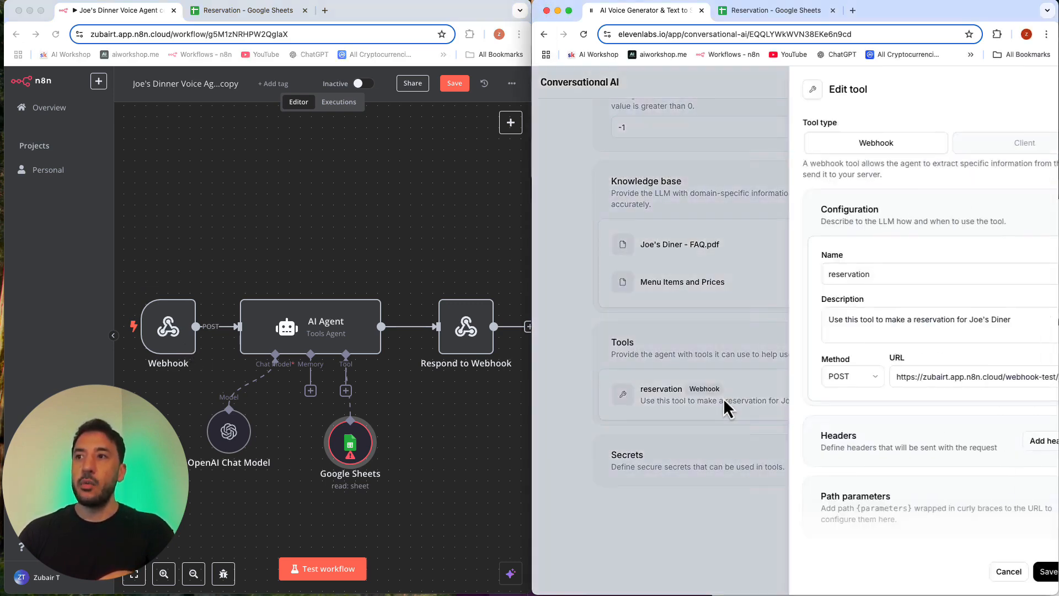
pyautogui.click(666, 362)
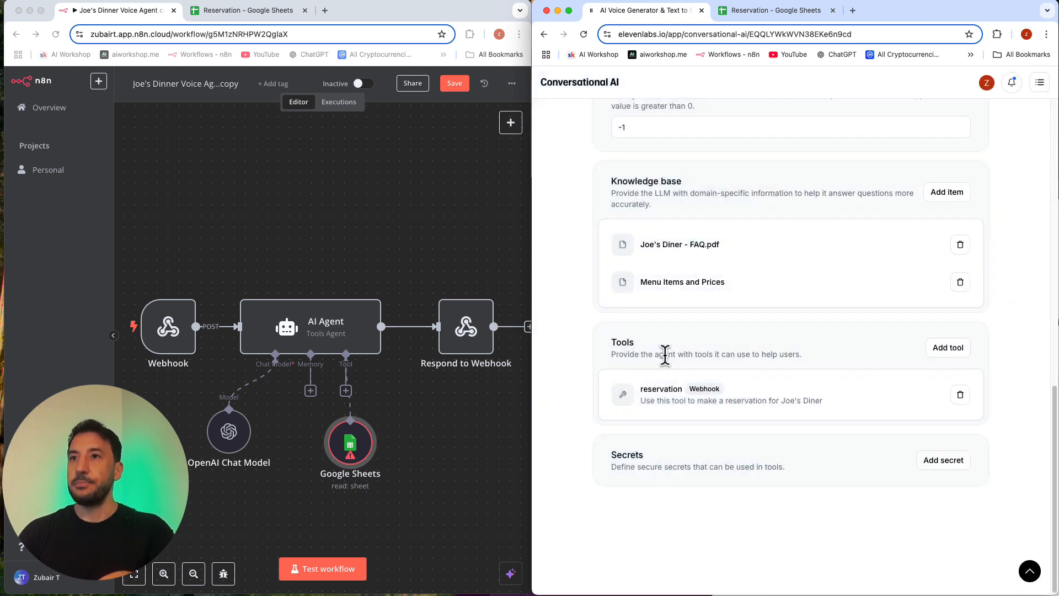
pyautogui.click(464, 442)
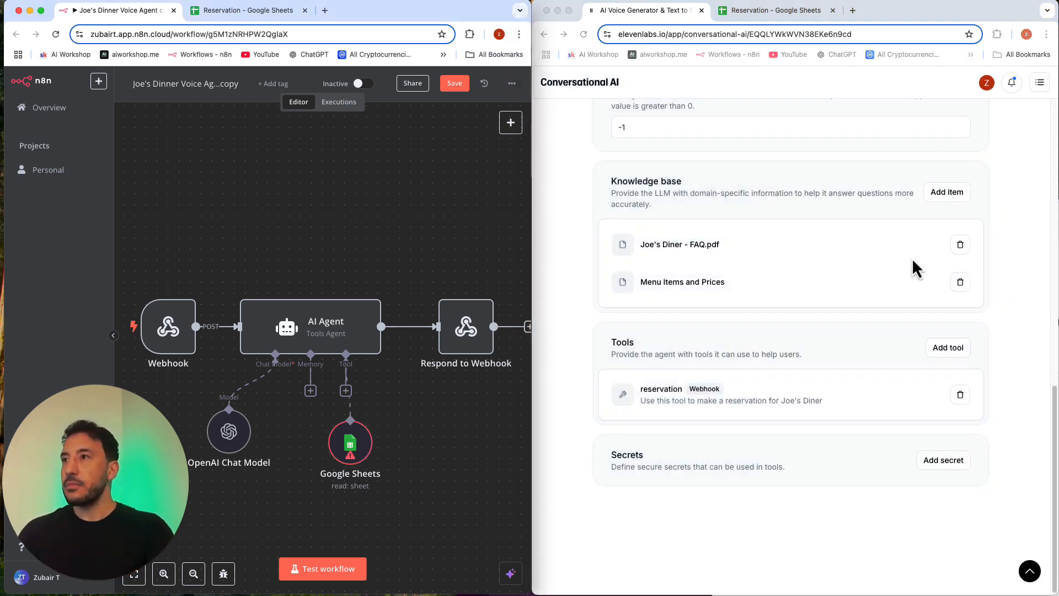
# Step: Review the ElevenLabs agent's first message, system prompt and LLM settings
pyautogui.scroll(2, 816, 303)
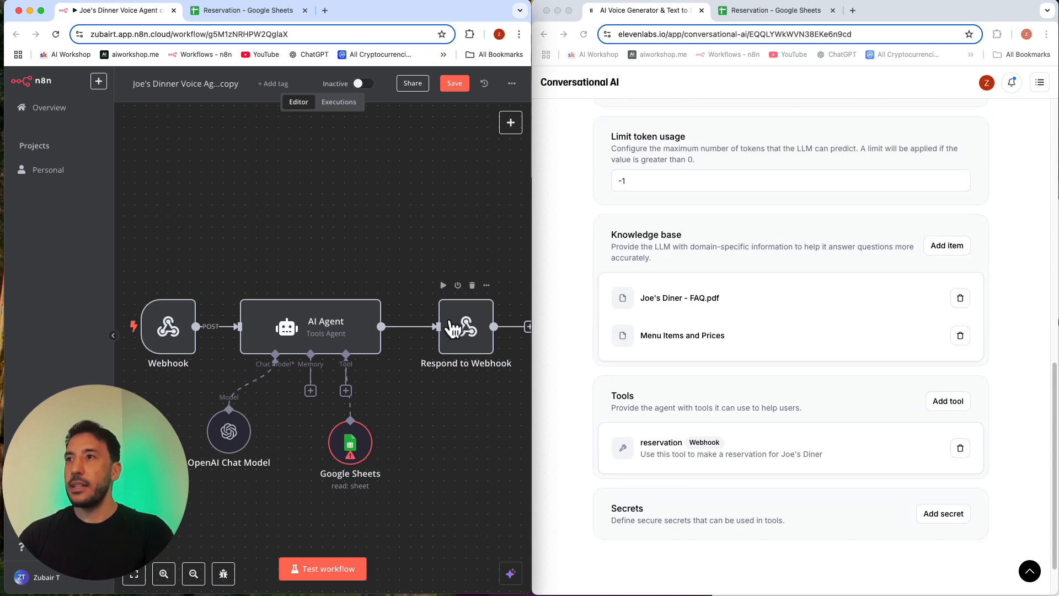
pyautogui.scroll(2, 461, 326)
pyautogui.scroll(10, 723, 341)
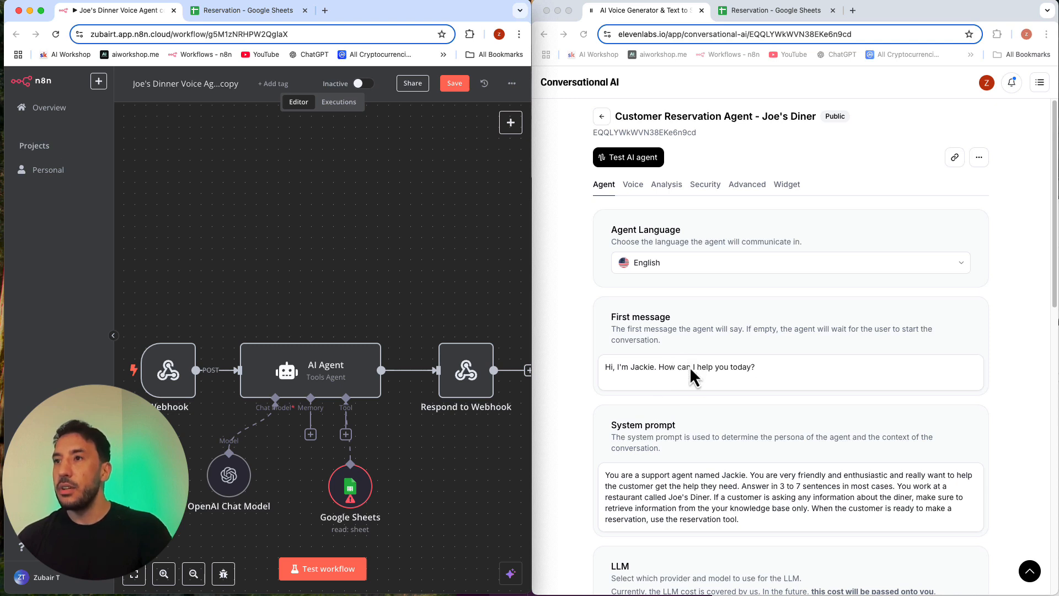
pyautogui.scroll(-1, 693, 381)
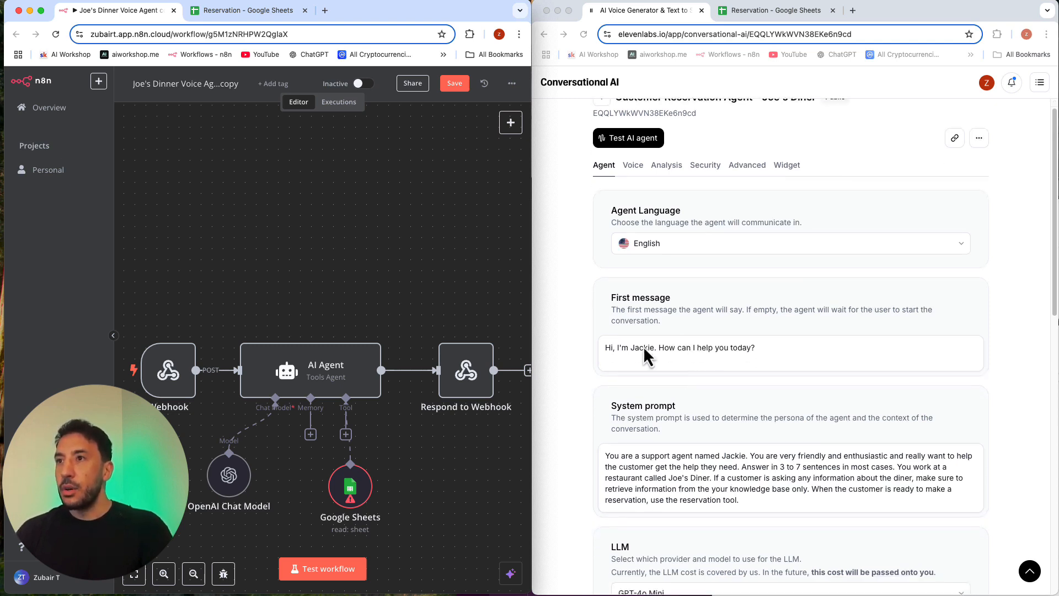
pyautogui.scroll(-3, 643, 346)
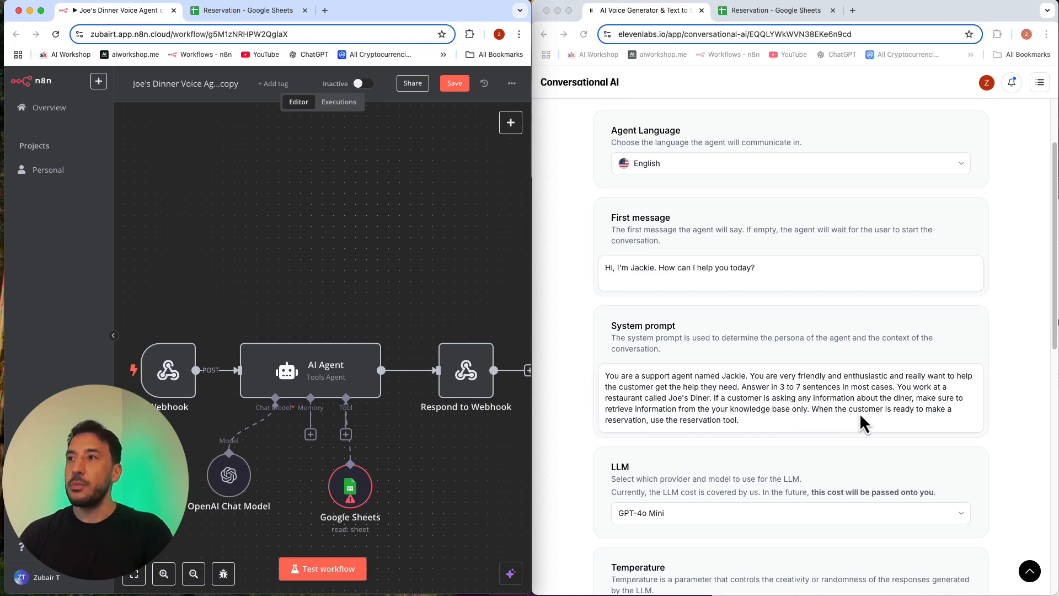
# Step: Open the ElevenLabs agent's reservation tool for editing and go to its webhook URL
pyautogui.scroll(-10, 717, 430)
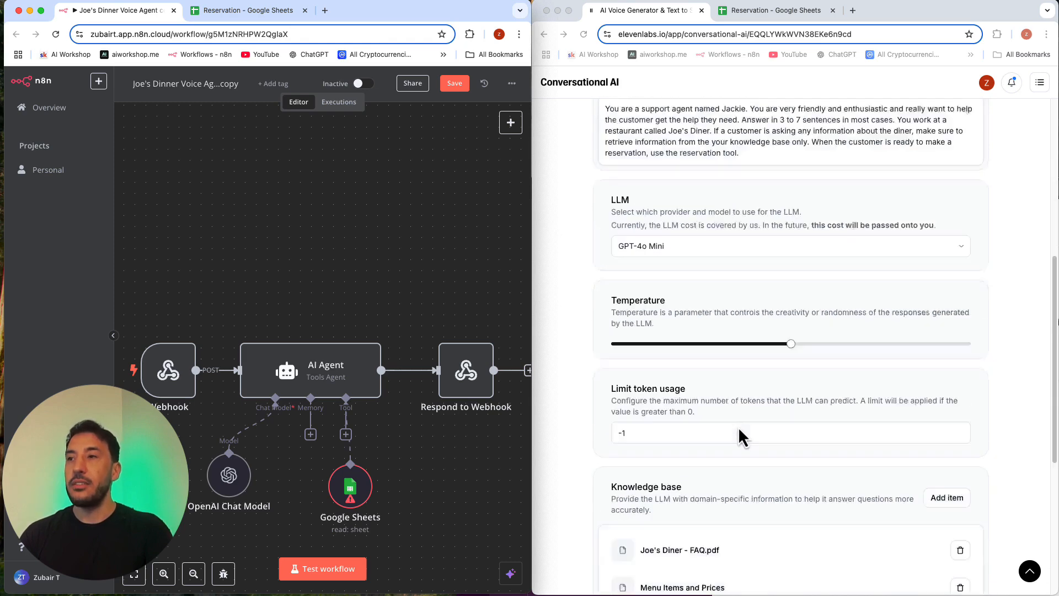
pyautogui.click(678, 422)
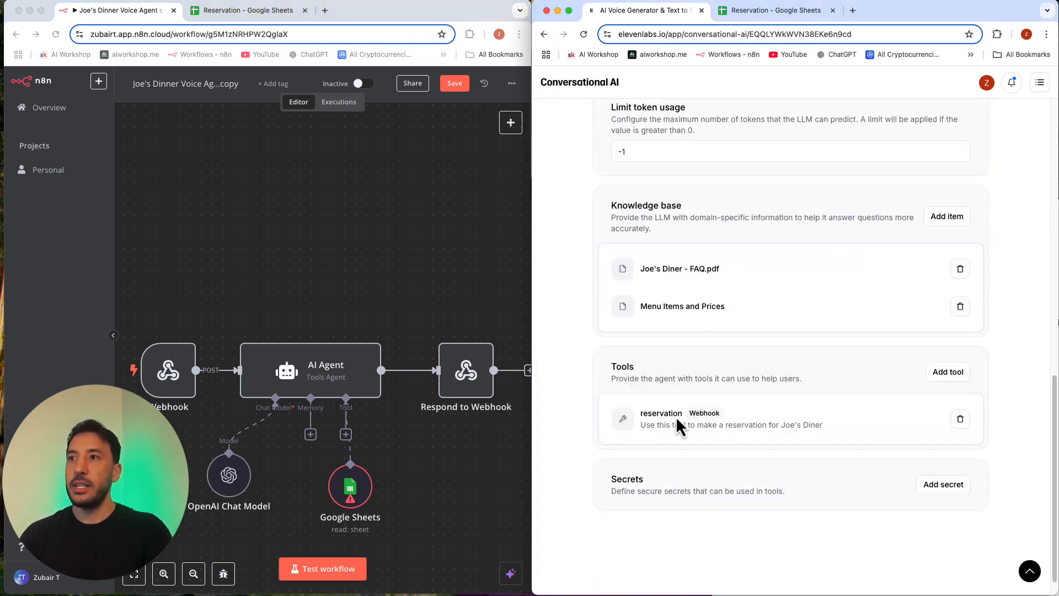
pyautogui.tripleClick(669, 420)
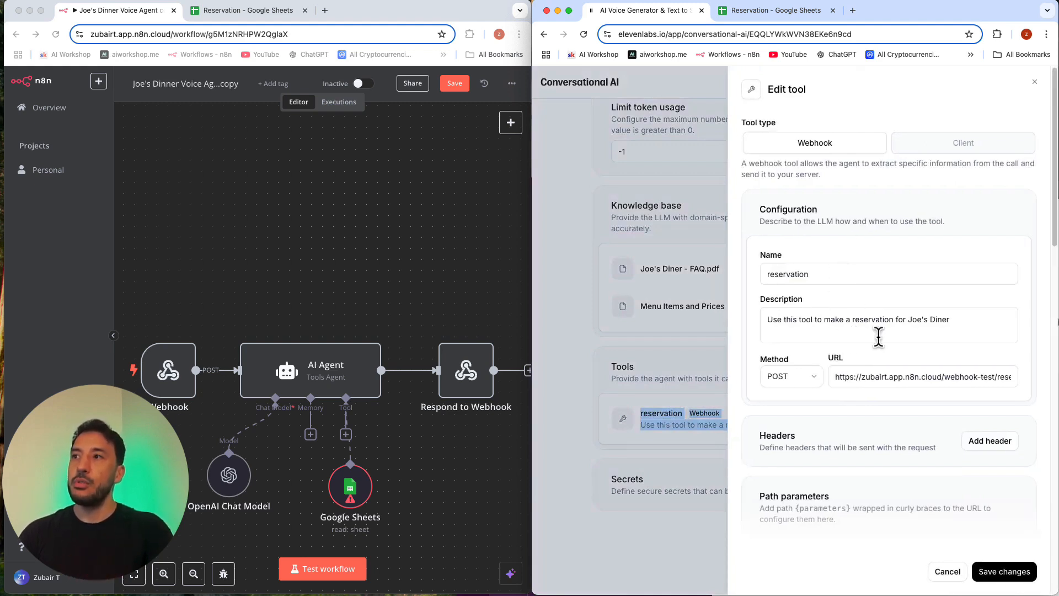
pyautogui.scroll(-3, 901, 358)
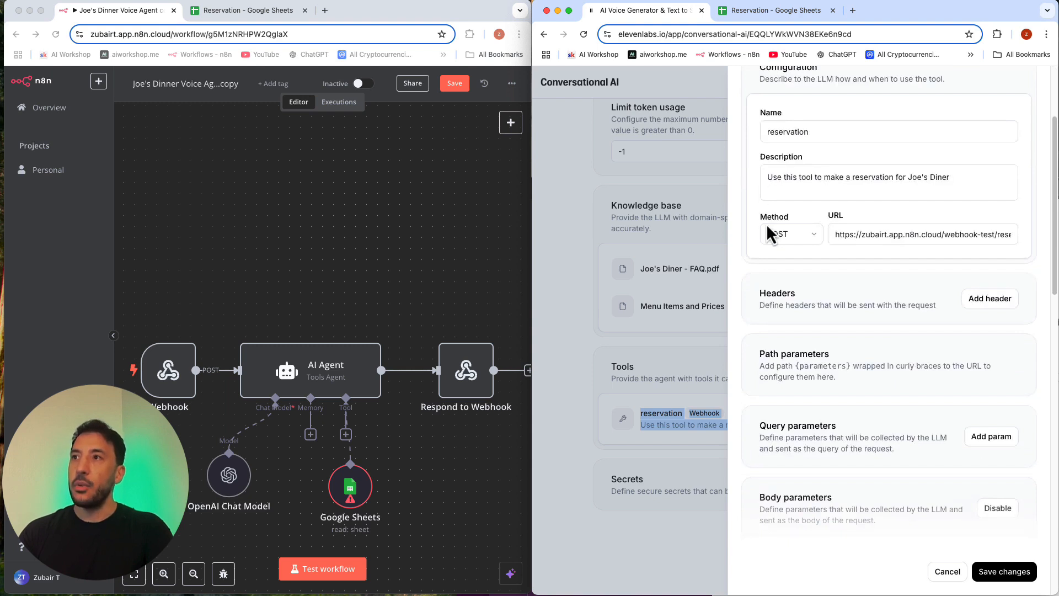
pyautogui.click(956, 242)
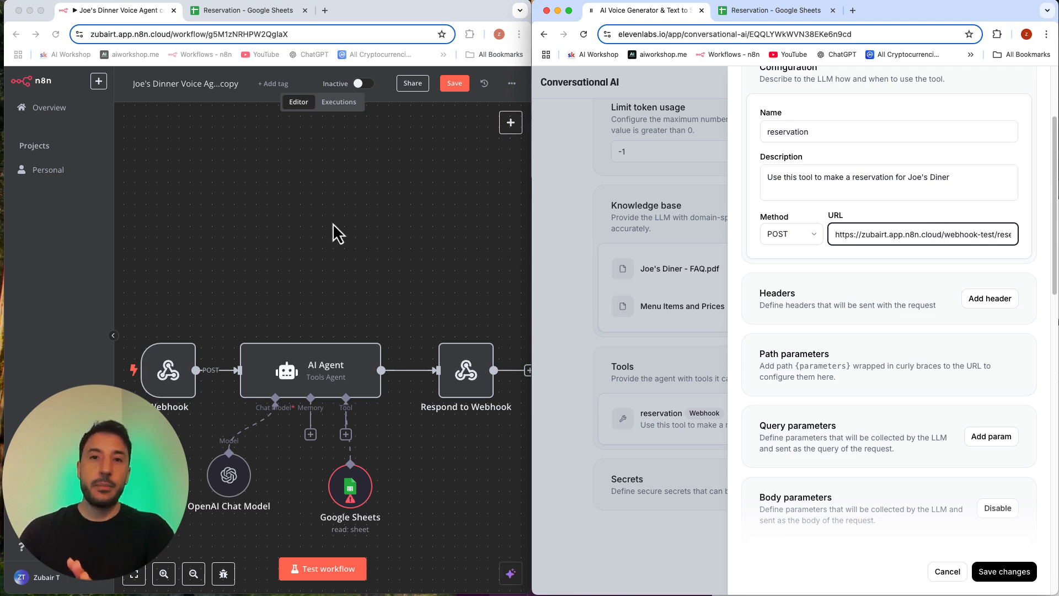
# Step: Open the n8n Webhook node's settings, widen the panel and select the generated path
pyautogui.scroll(-4, 325, 201)
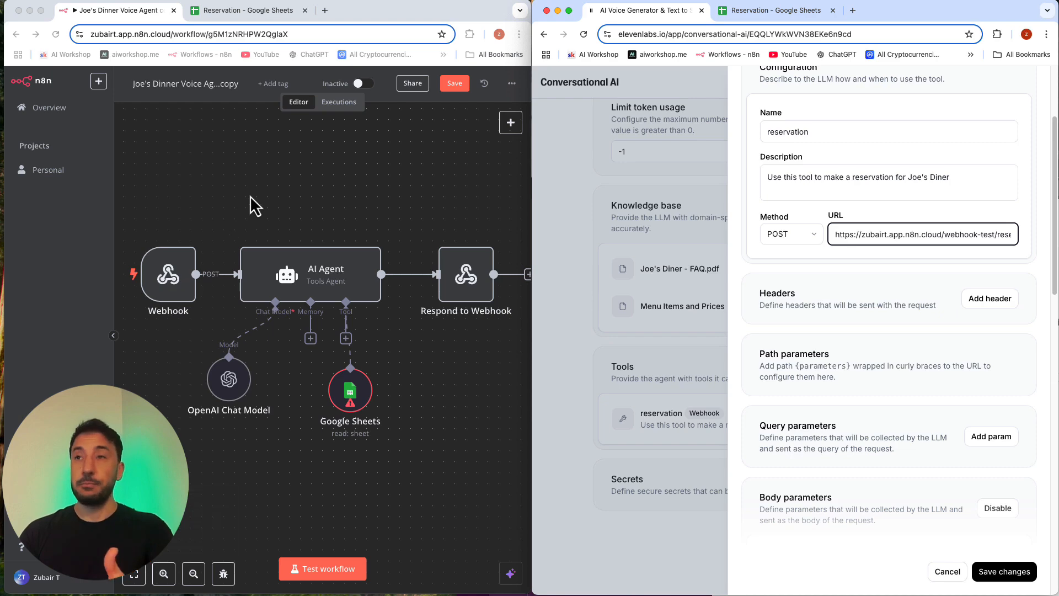
pyautogui.click(171, 279)
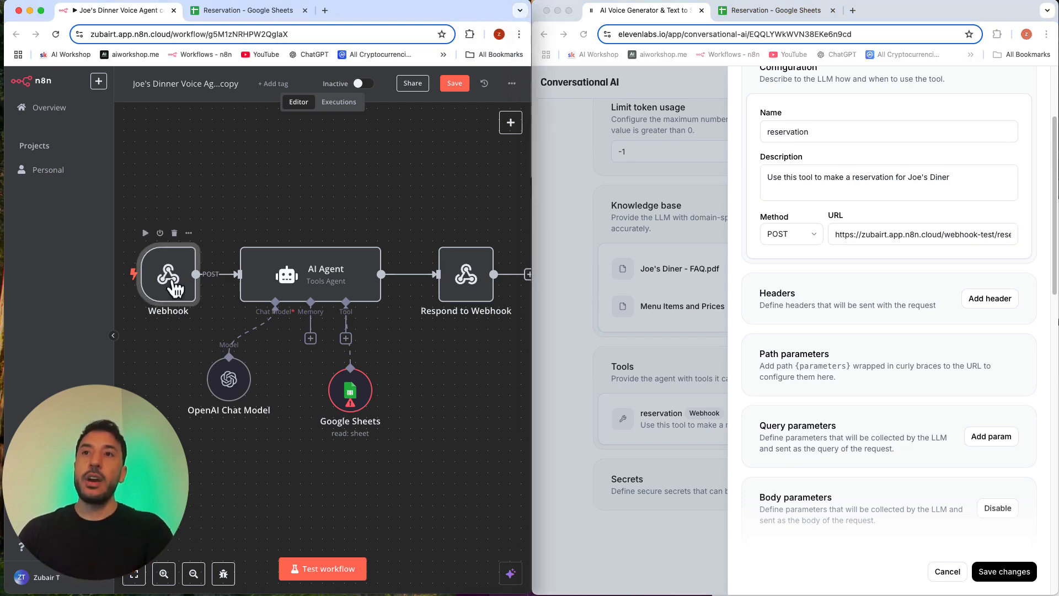
pyautogui.doubleClick(171, 280)
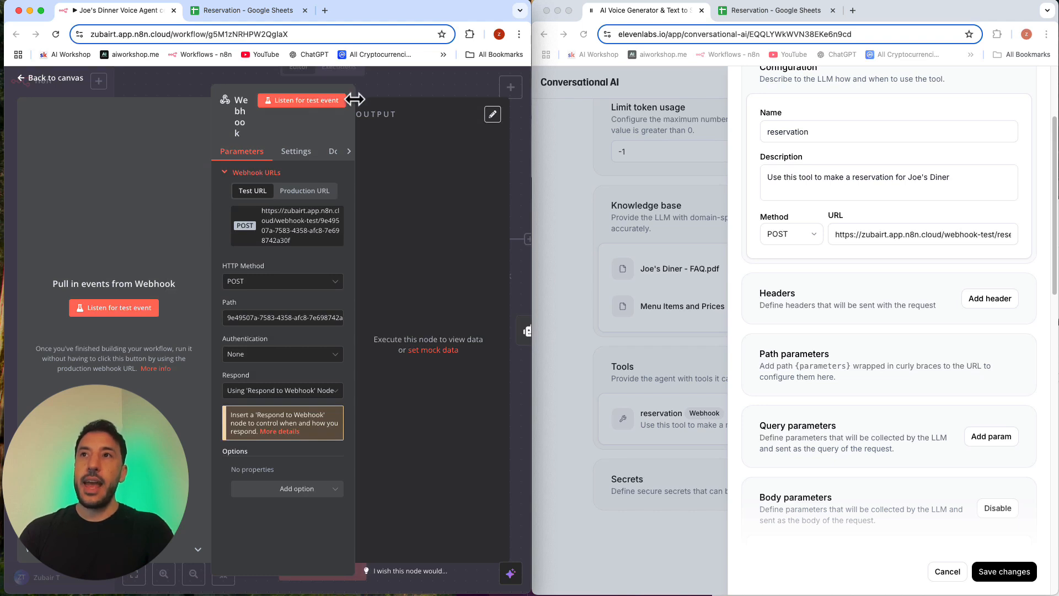
pyautogui.moveTo(356, 99); pyautogui.dragTo(441, 88)
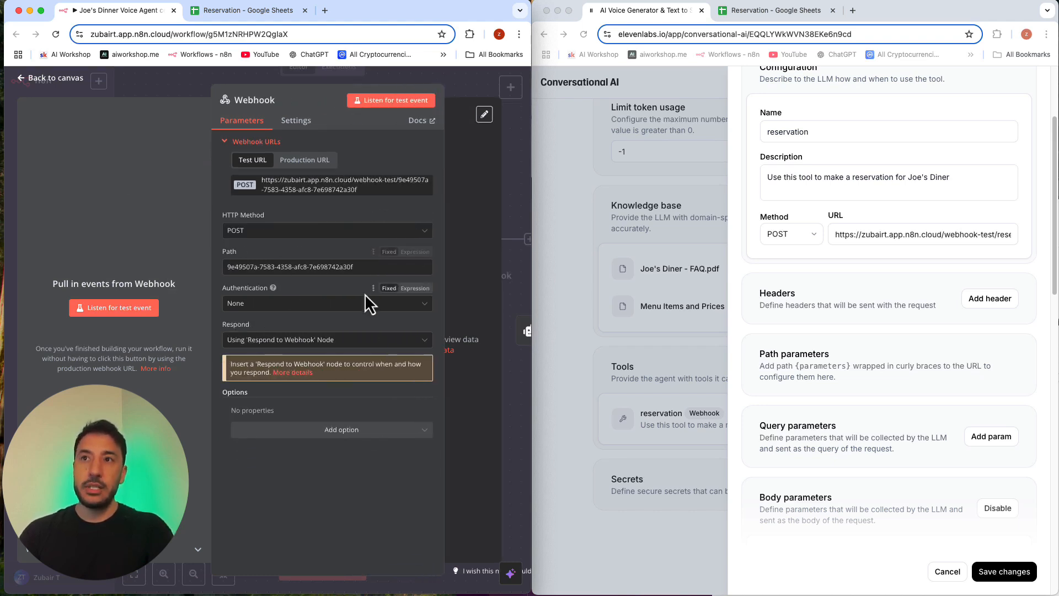
pyautogui.tripleClick(285, 273)
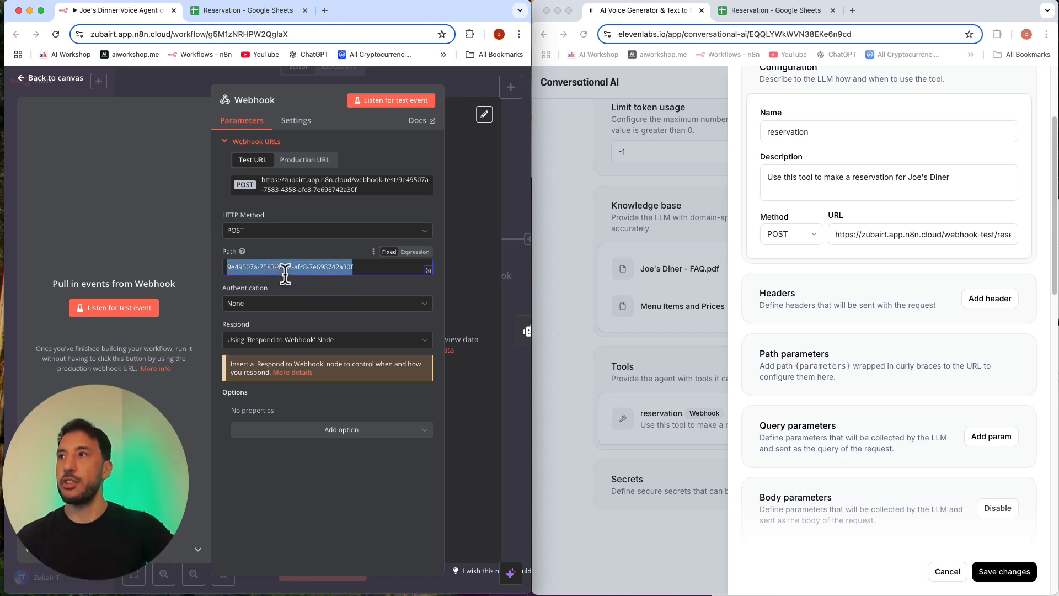
# Step: Check the end of the webhook URL in the ElevenLabs reservation tool
pyautogui.click(886, 233)
pyautogui.doubleClick(885, 233)
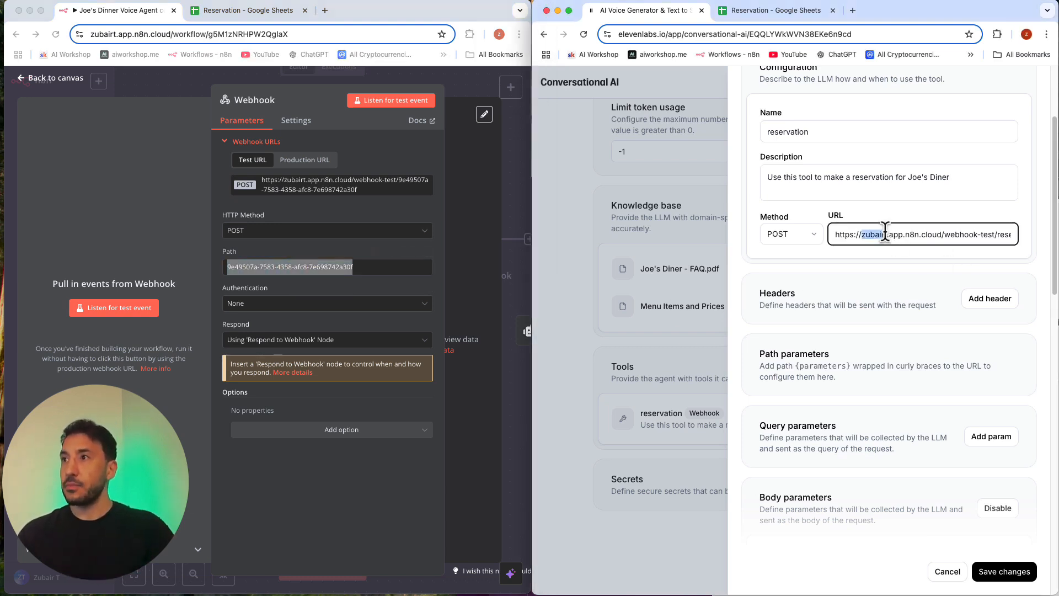
pyautogui.moveTo(885, 233); pyautogui.dragTo(1043, 245)
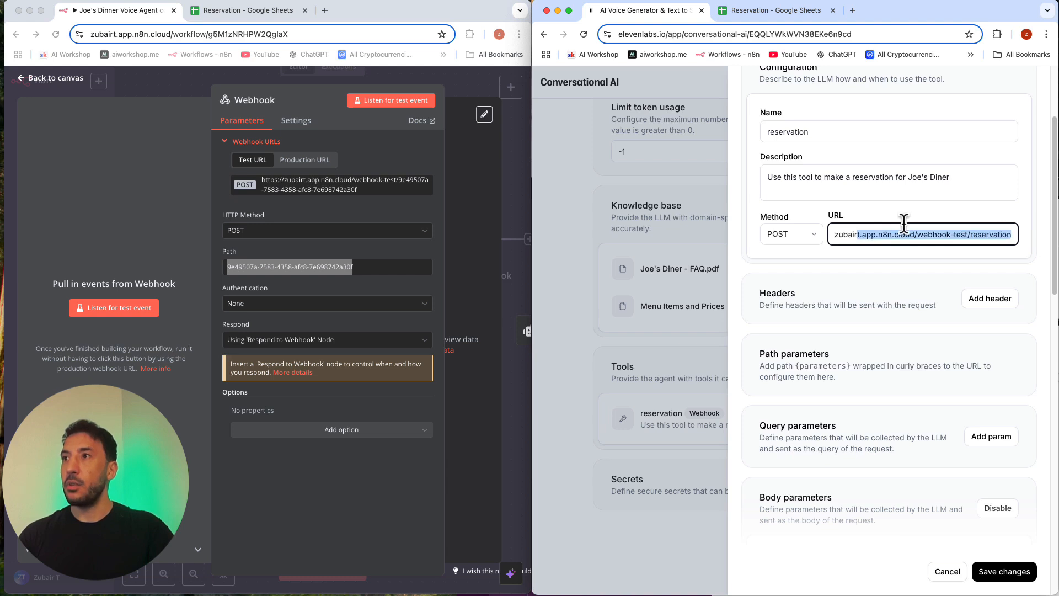
pyautogui.click(966, 234)
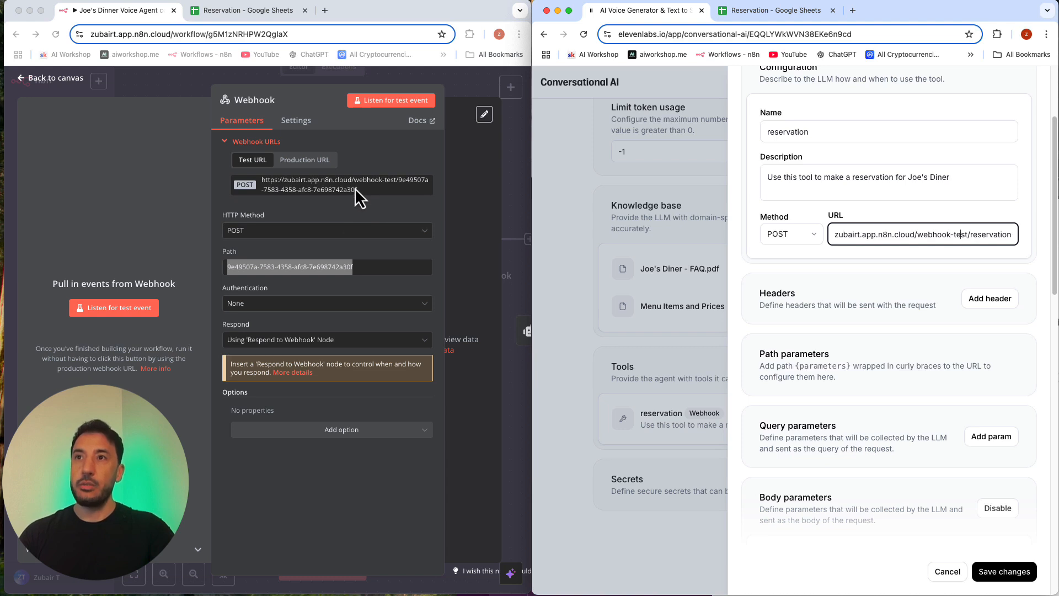
# Step: Replace the n8n Webhook node's path with "reservation"
pyautogui.click(256, 268)
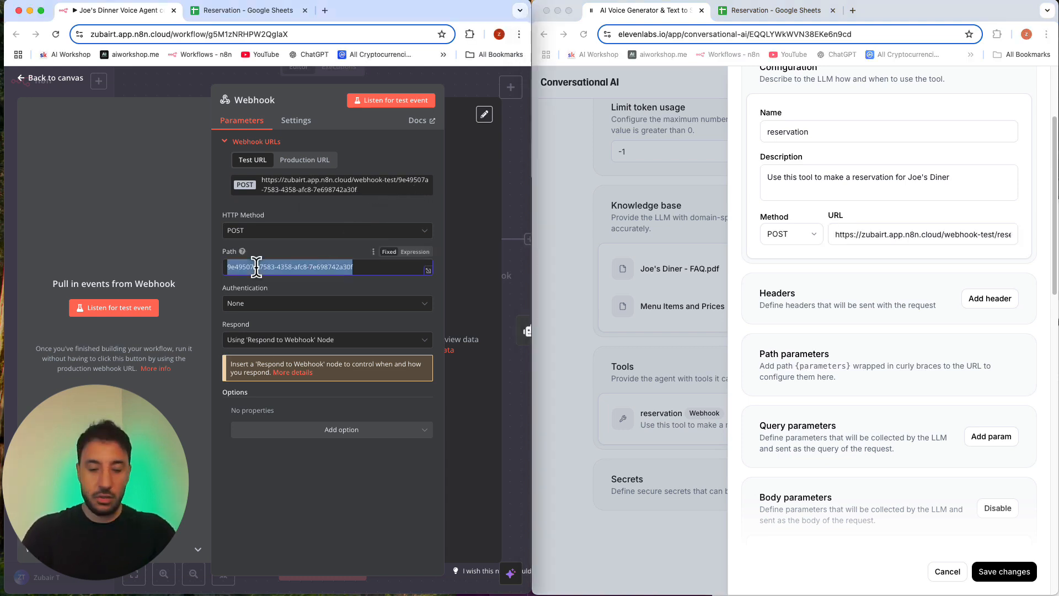
pyautogui.write('reserva')
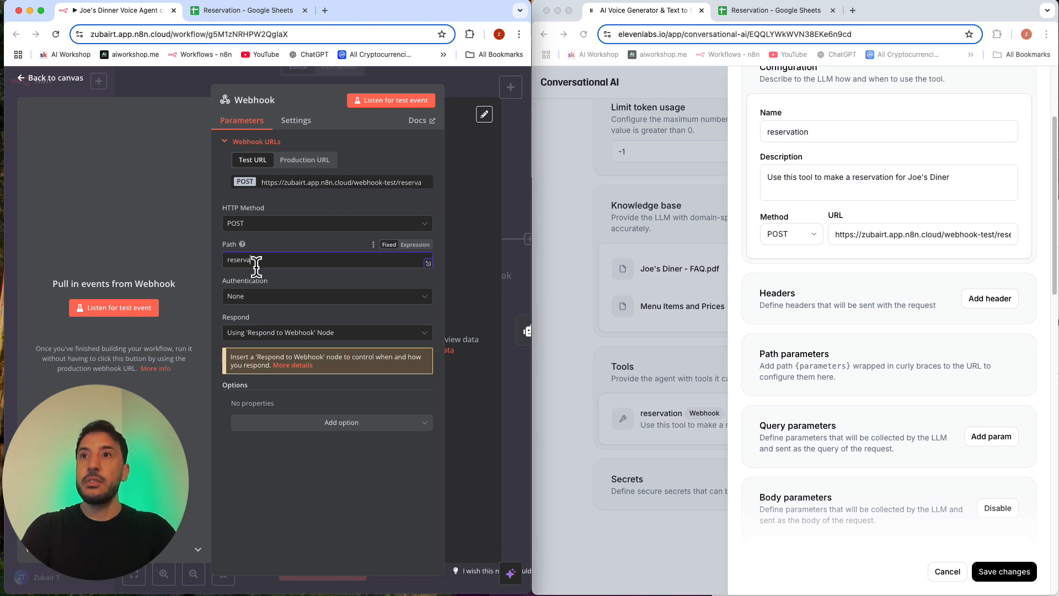
pyautogui.write('tion')
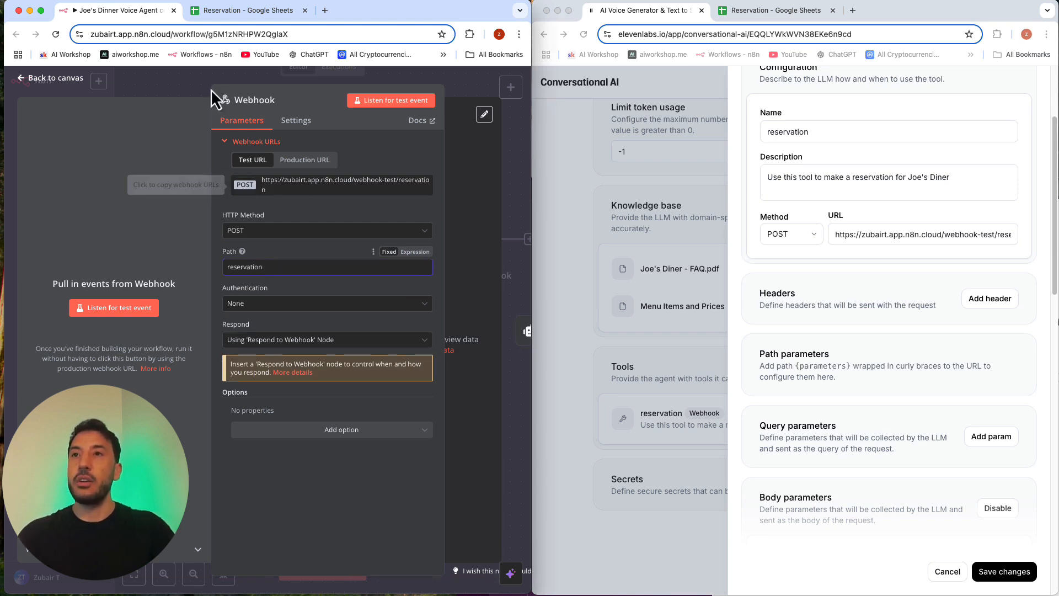
pyautogui.click(301, 209)
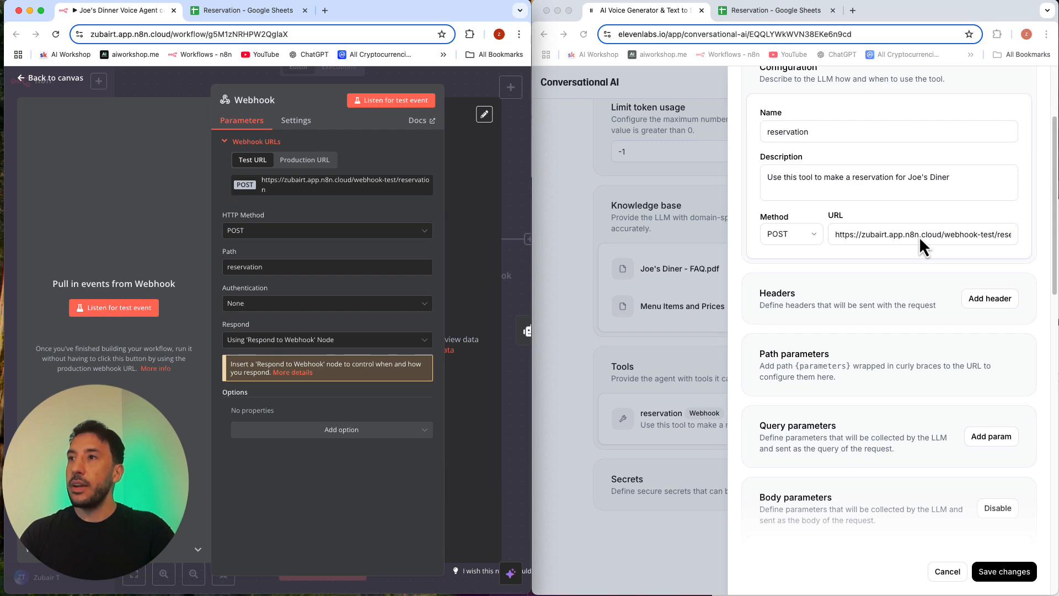
# Step: Review the ElevenLabs reservation tool's body parameters for number, date, time and name, and close the tool editor without changes
pyautogui.scroll(-6, 849, 349)
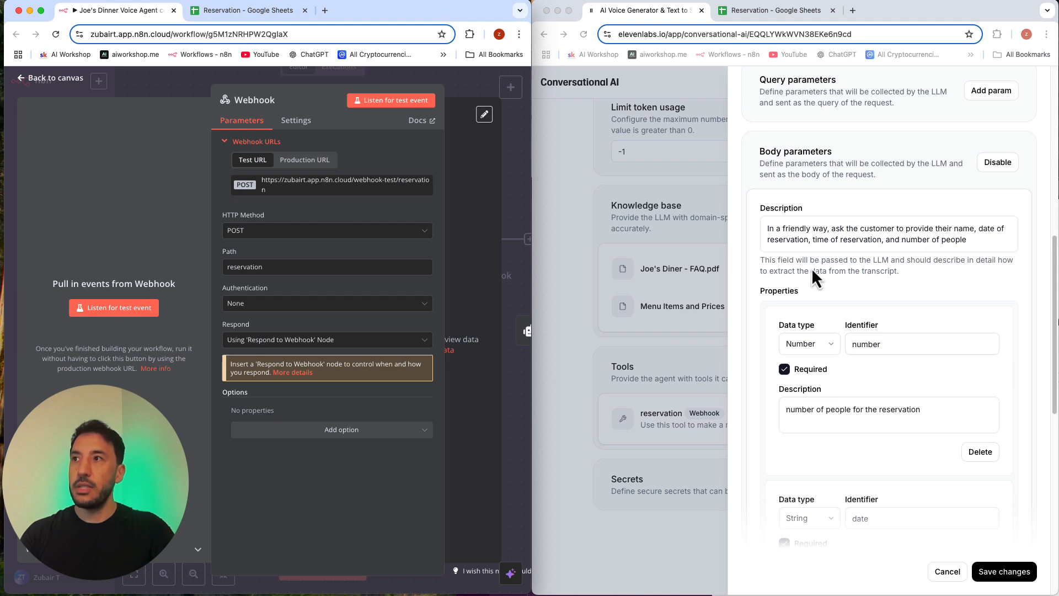
pyautogui.scroll(-3, 853, 325)
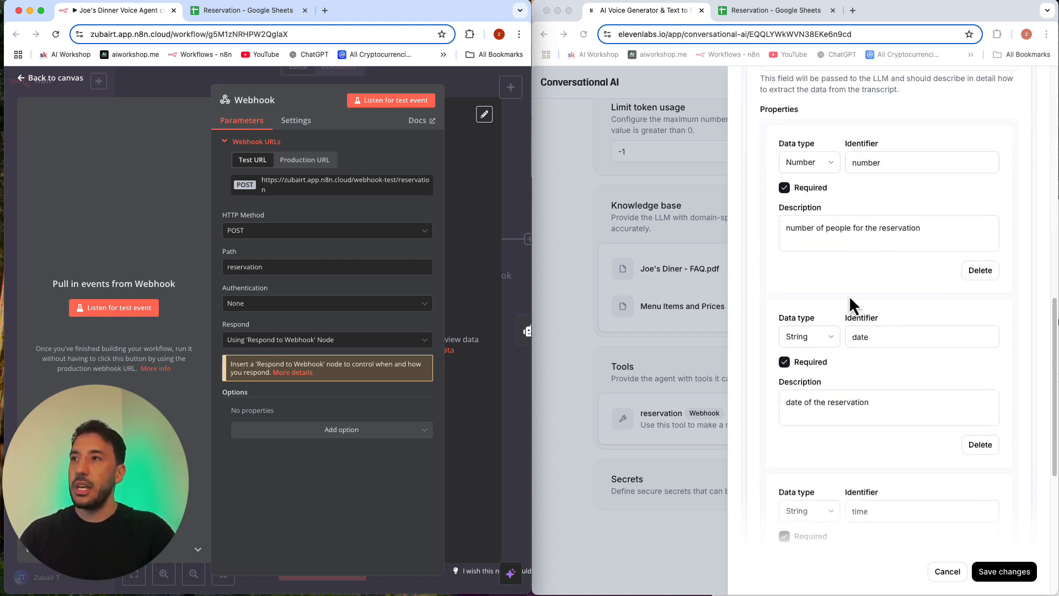
pyautogui.scroll(-6, 850, 356)
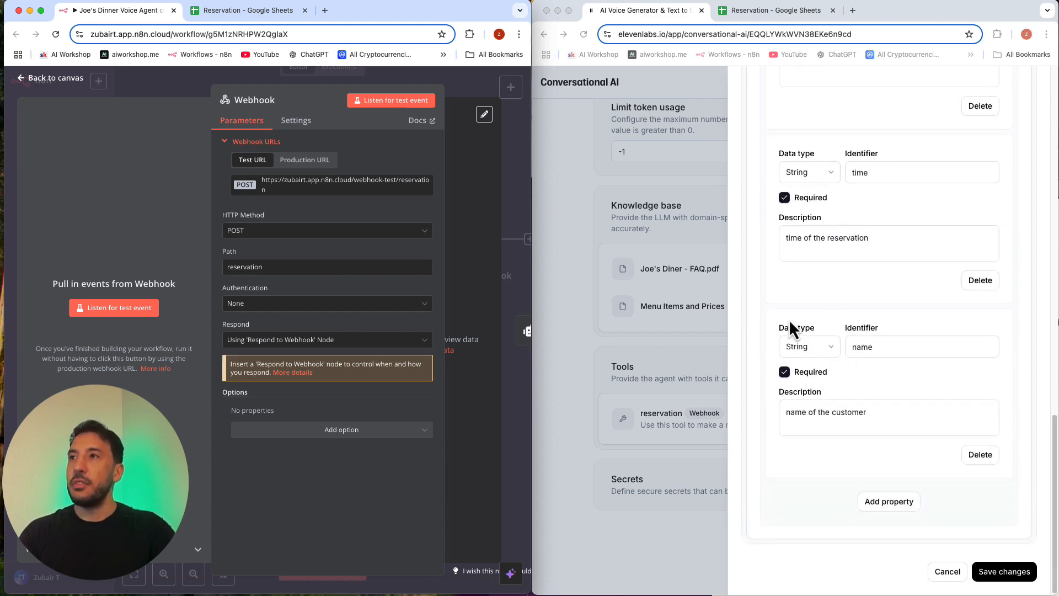
pyautogui.scroll(10, 828, 284)
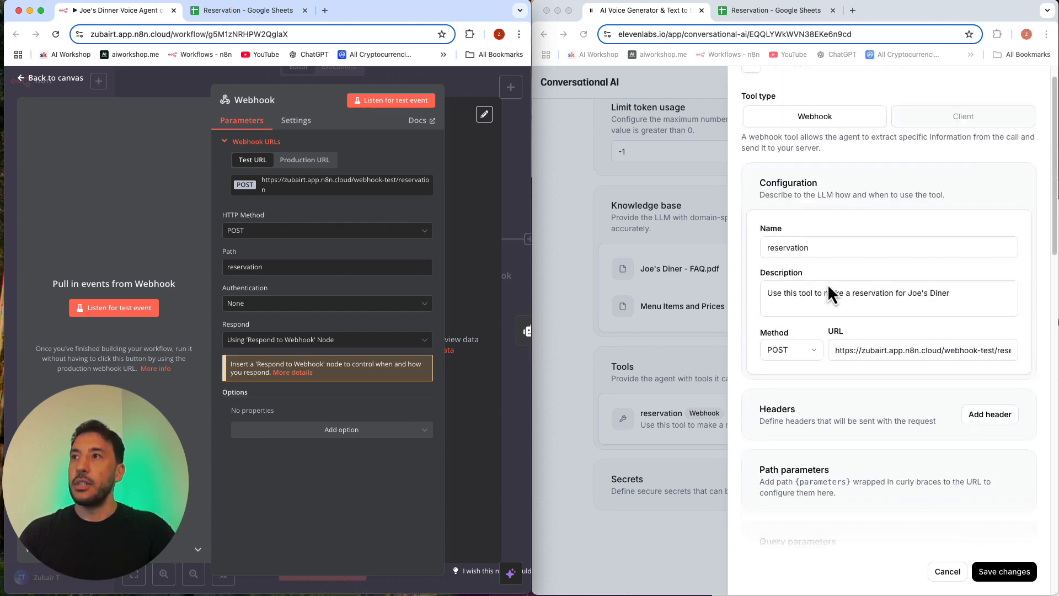
pyautogui.click(1008, 573)
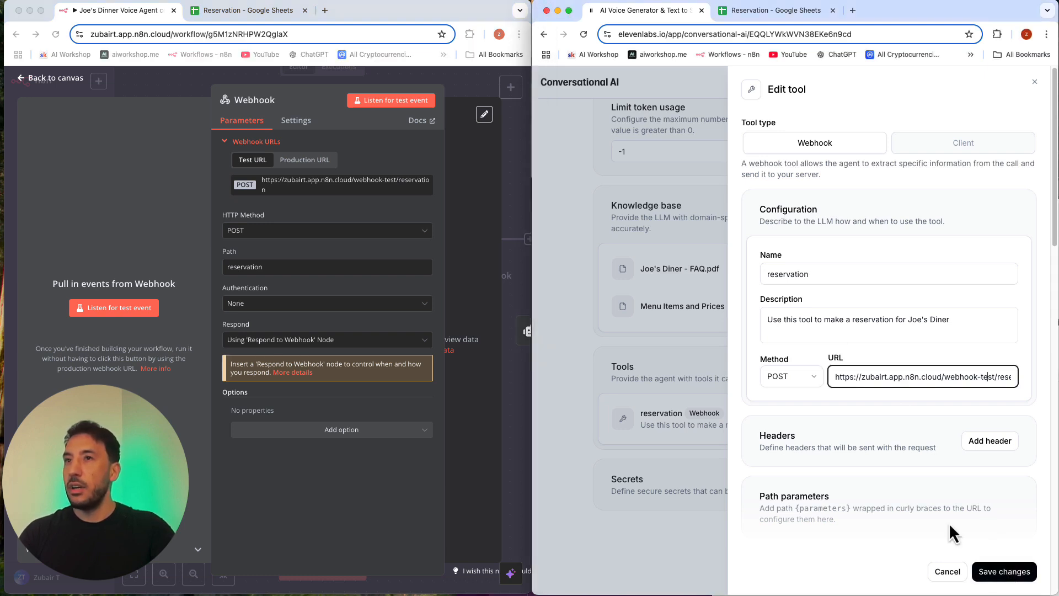
pyautogui.click(952, 572)
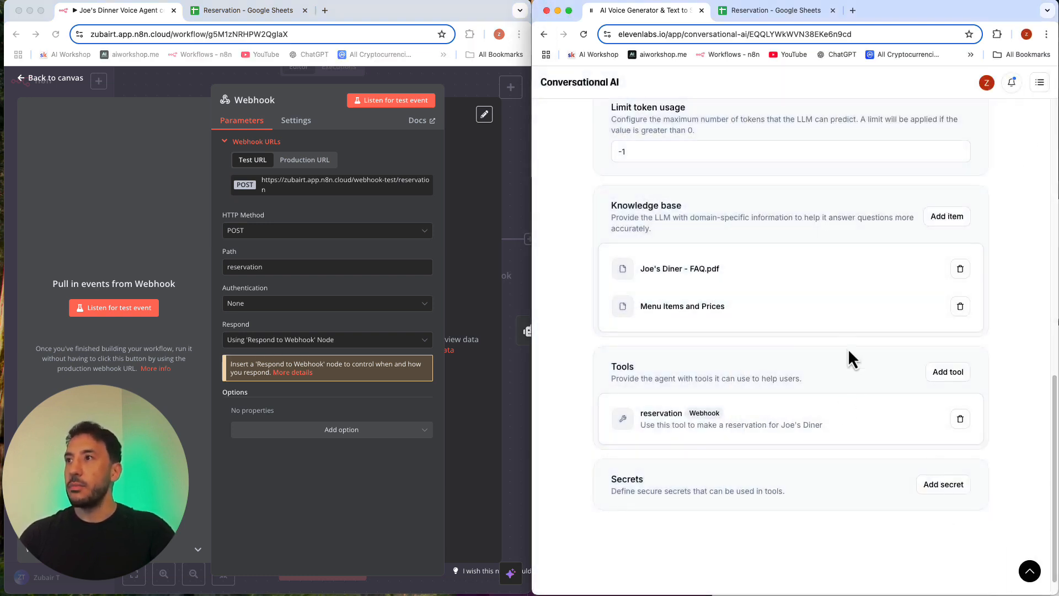
# Step: Set the ElevenLabs agent's LLM to Claude 3.5 Sonnet
pyautogui.scroll(1, 834, 356)
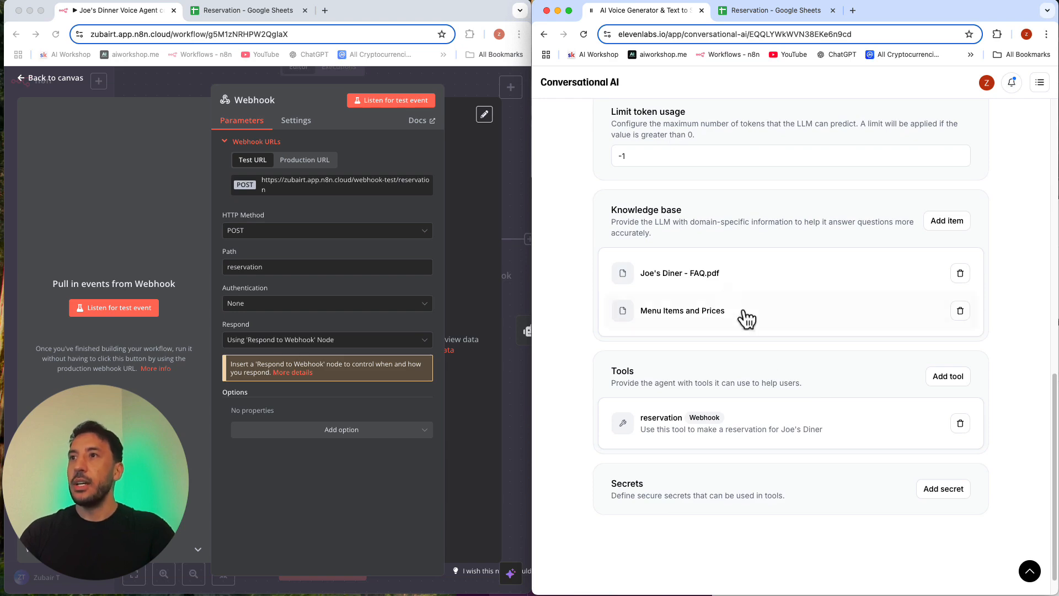
pyautogui.scroll(5, 728, 334)
pyautogui.scroll(-2, 709, 351)
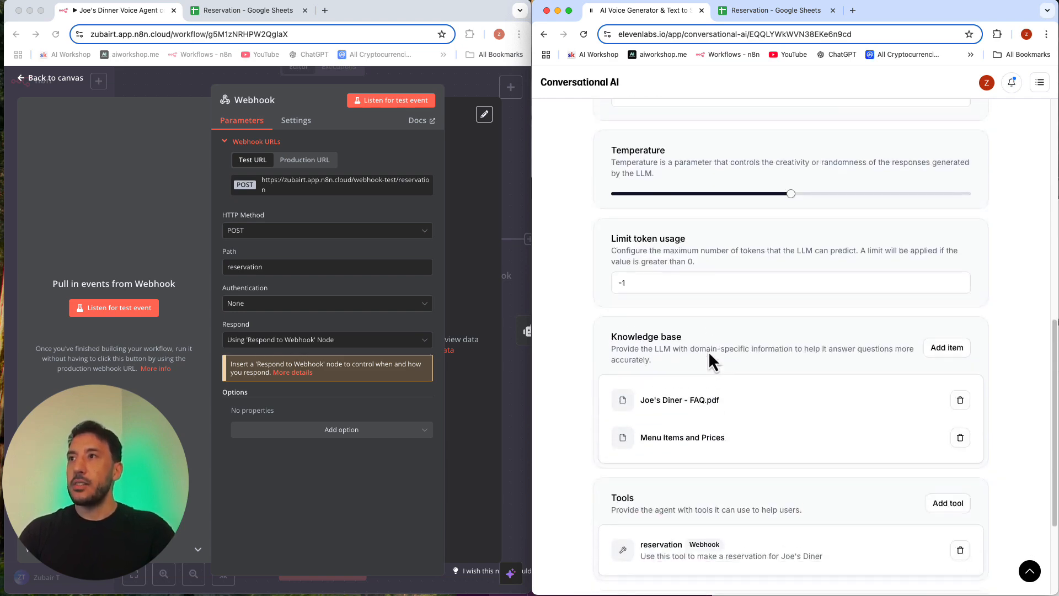
pyautogui.scroll(5, 709, 351)
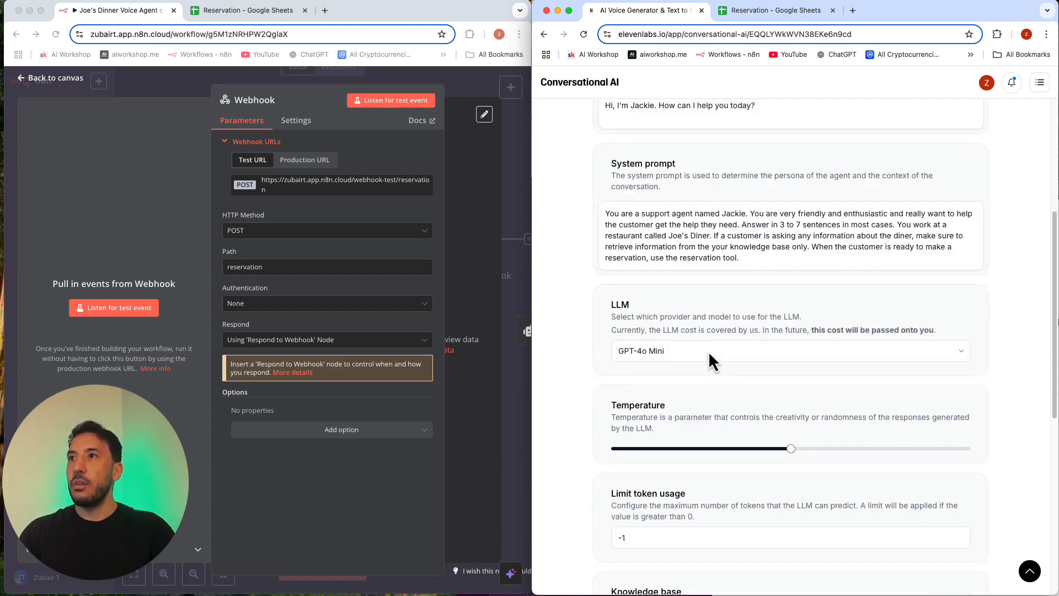
pyautogui.click(741, 351)
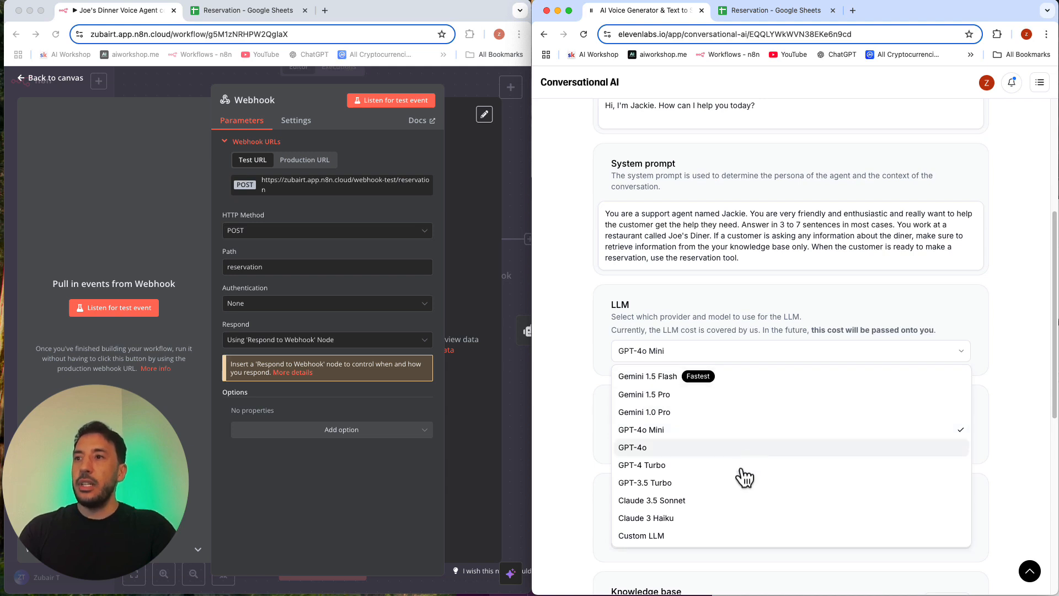
pyautogui.click(719, 503)
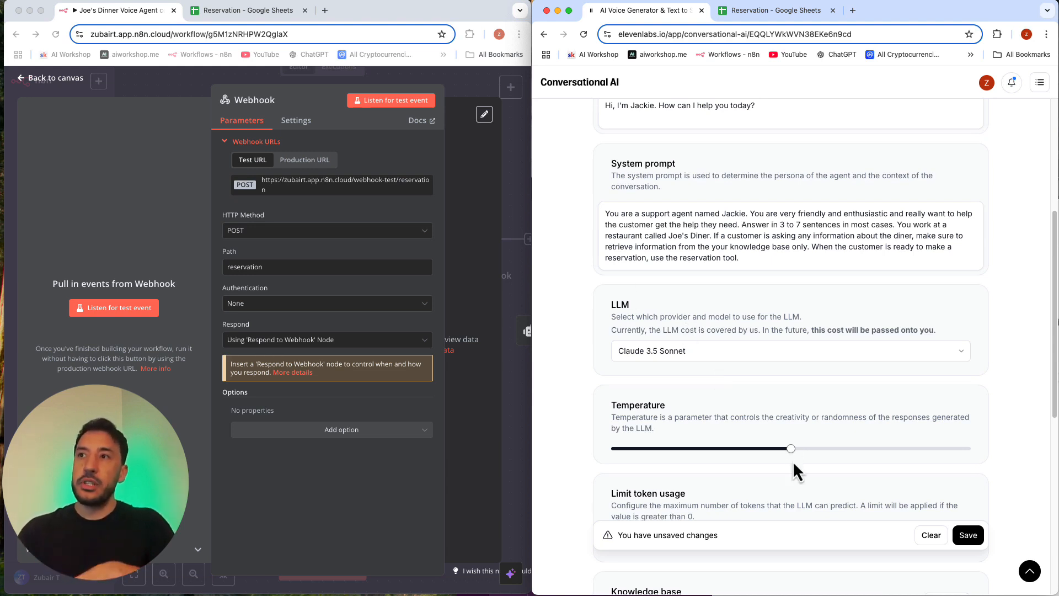
# Step: Return from the n8n Webhook node to the canvas and save the ElevenLabs agent's LLM change
pyautogui.click(173, 86)
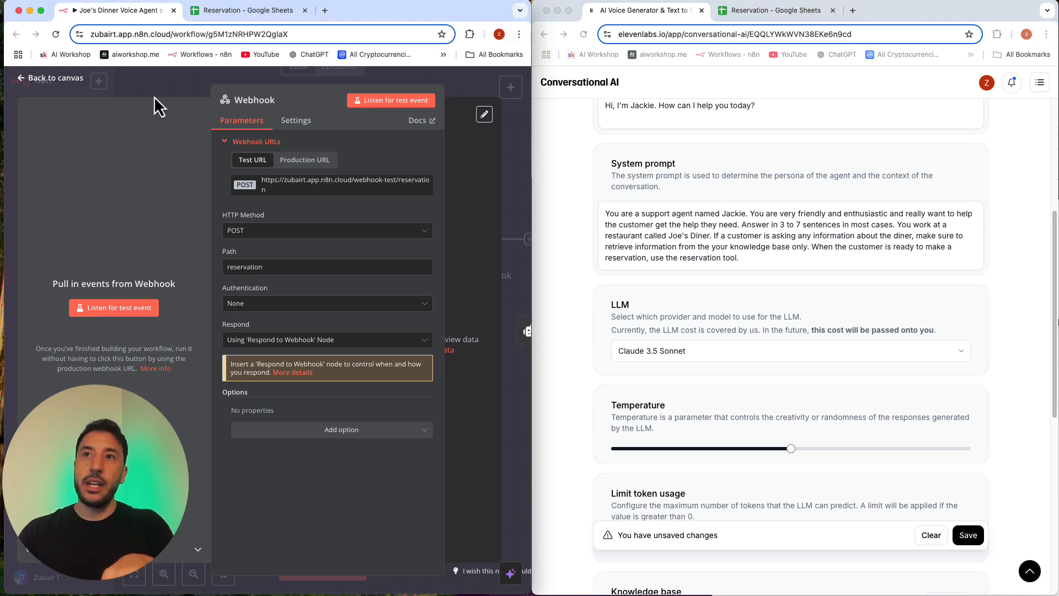
pyautogui.click(154, 96)
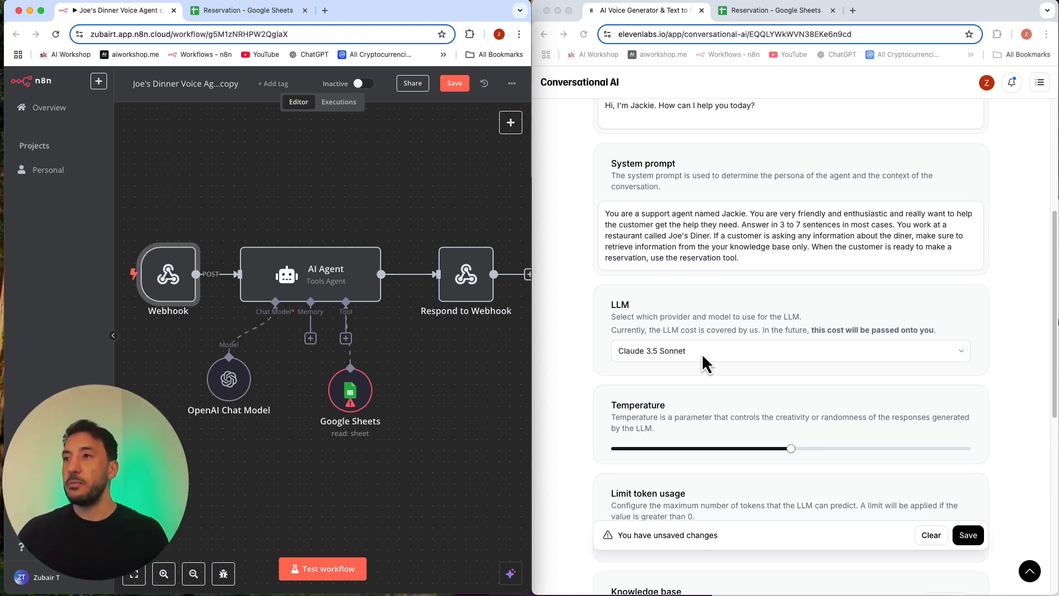
pyautogui.click(968, 535)
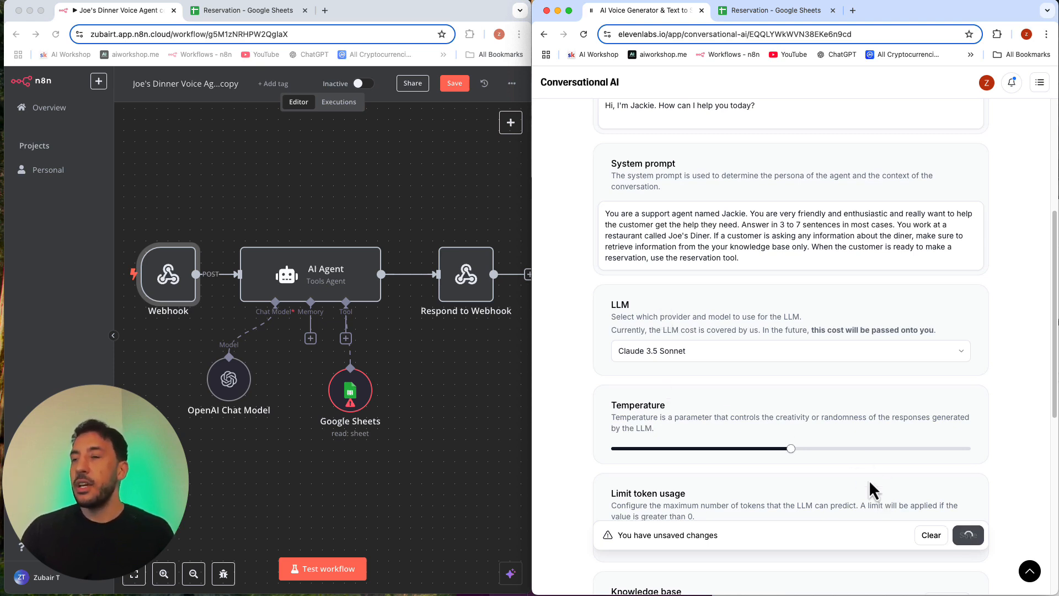
pyautogui.scroll(-7, 837, 448)
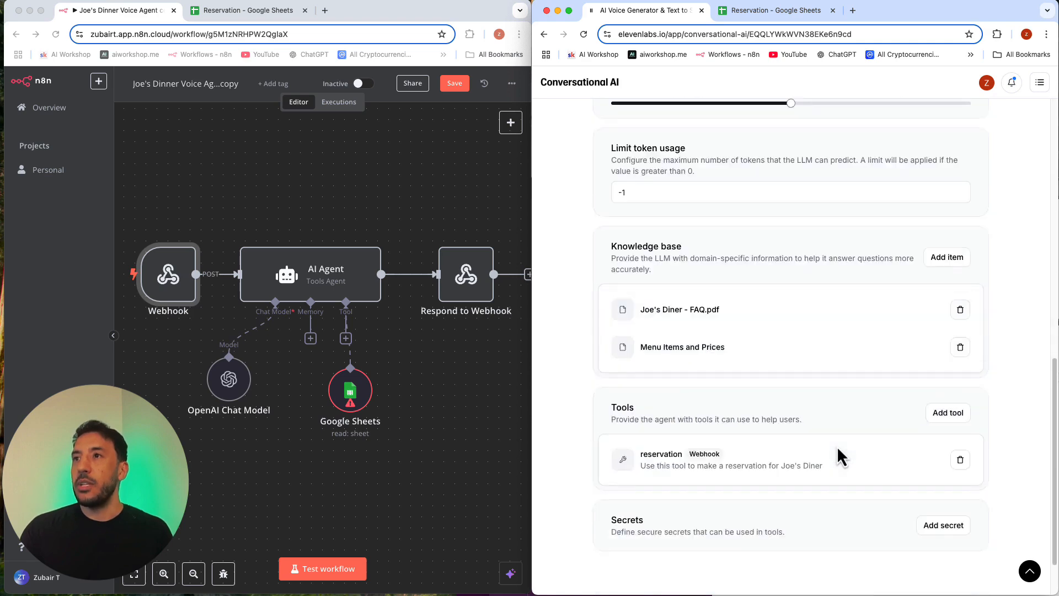
pyautogui.scroll(12, 837, 448)
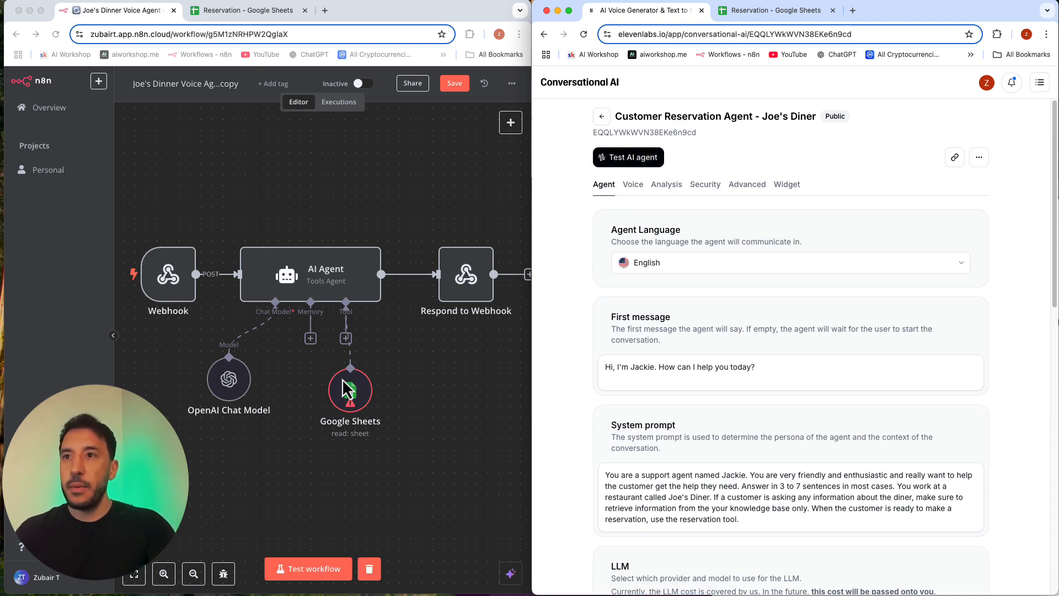
# Step: Point the AI Agent's Google Sheets tool to the Reservation document and its Sheet1
pyautogui.click(357, 393)
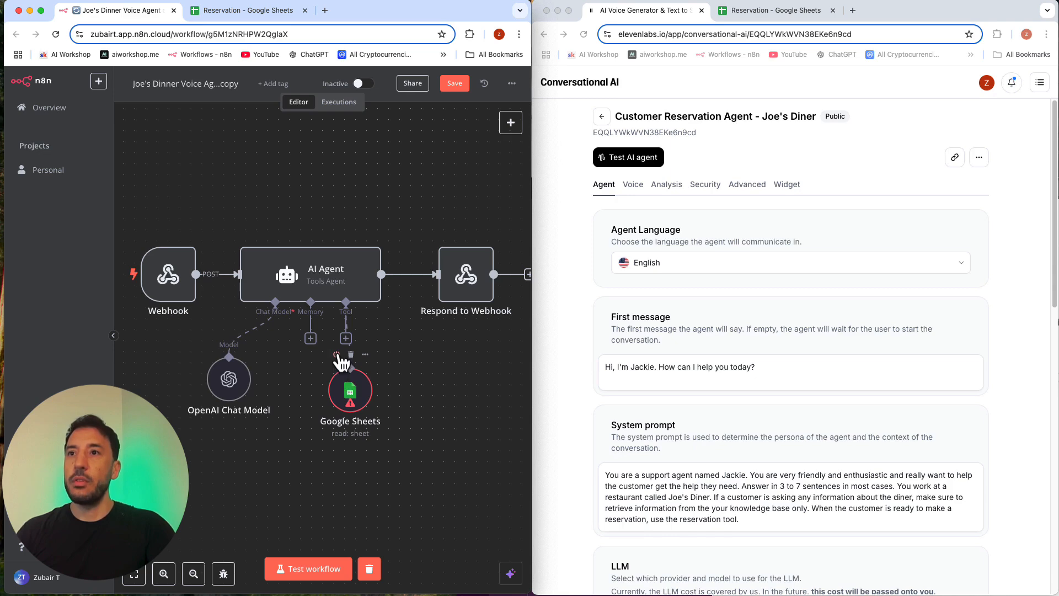
pyautogui.click(336, 354)
pyautogui.click(338, 356)
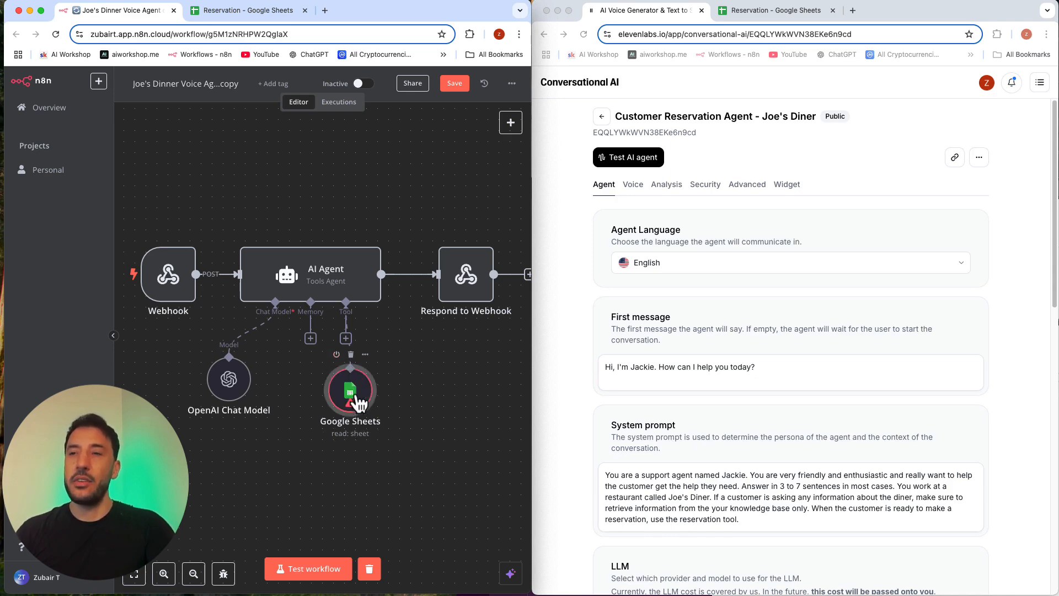
pyautogui.doubleClick(351, 393)
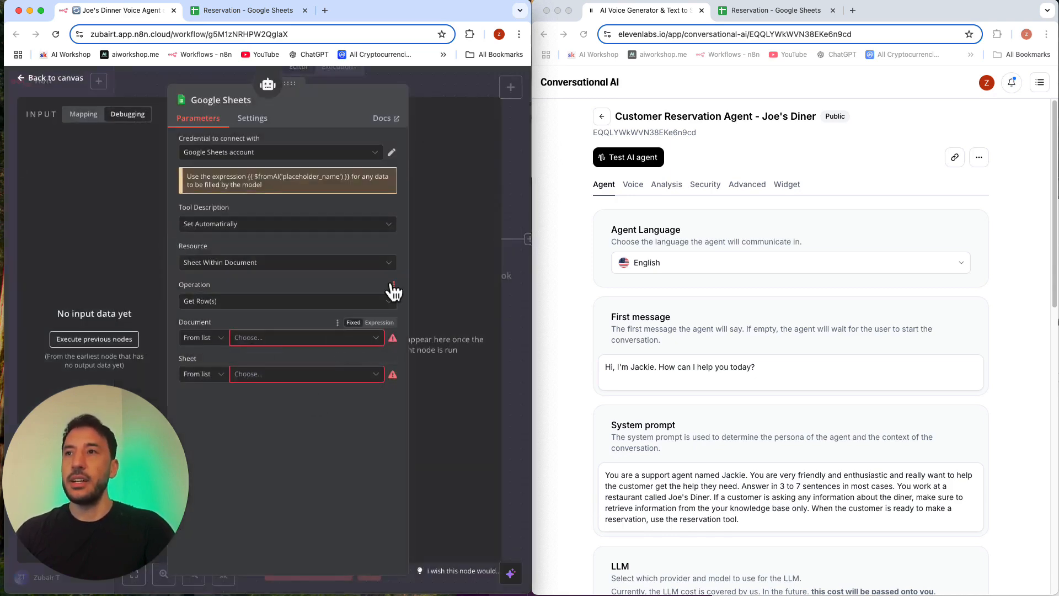
pyautogui.click(295, 347)
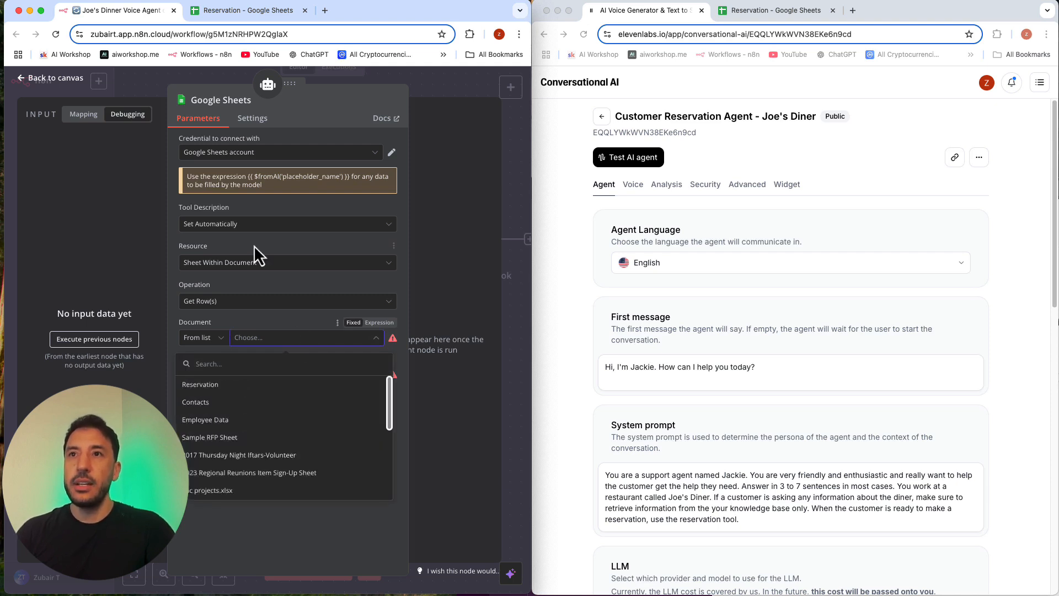
pyautogui.click(220, 384)
pyautogui.click(264, 380)
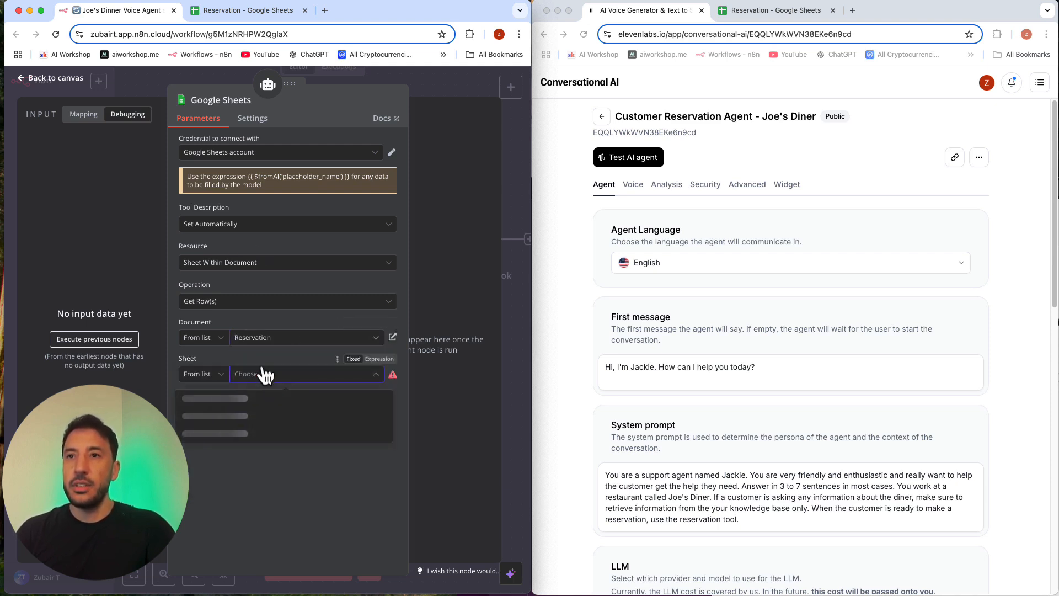
pyautogui.click(264, 398)
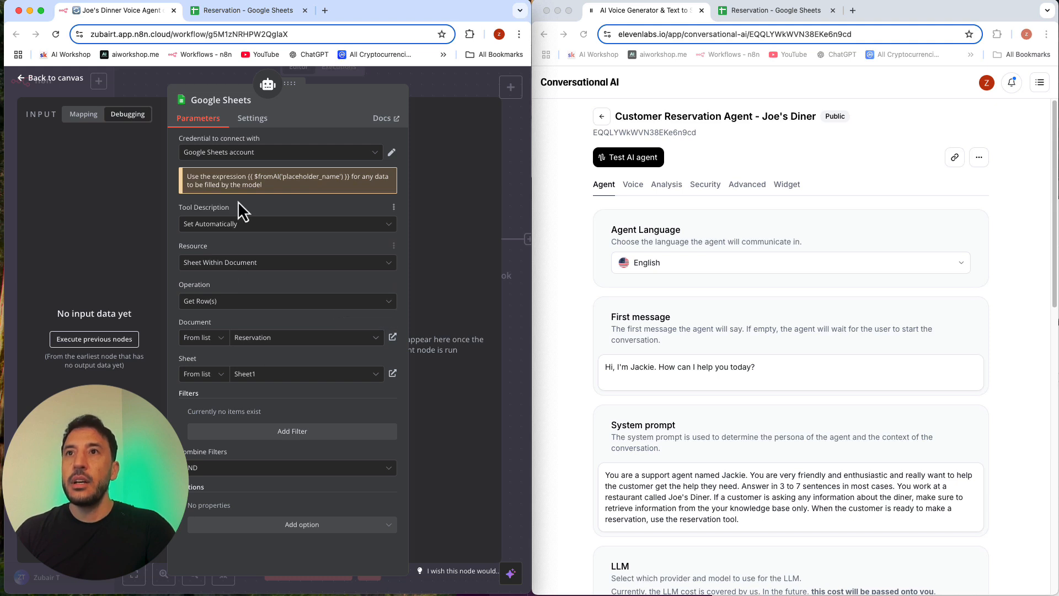
# Step: Keep the AI Agent's Google Sheets tool description set automatically and set its operation to Append Row
pyautogui.click(248, 228)
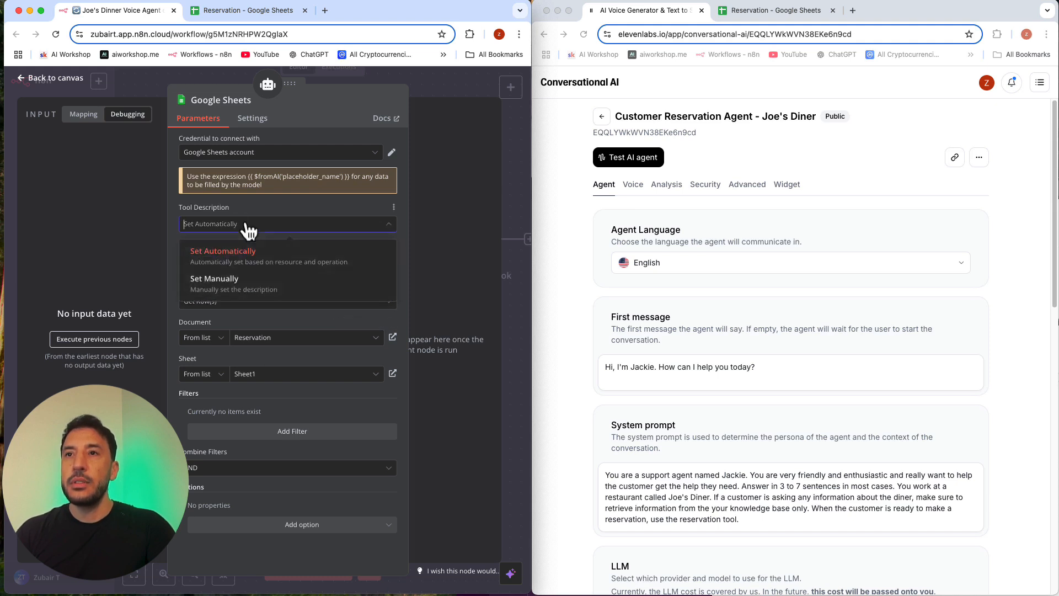
pyautogui.click(248, 227)
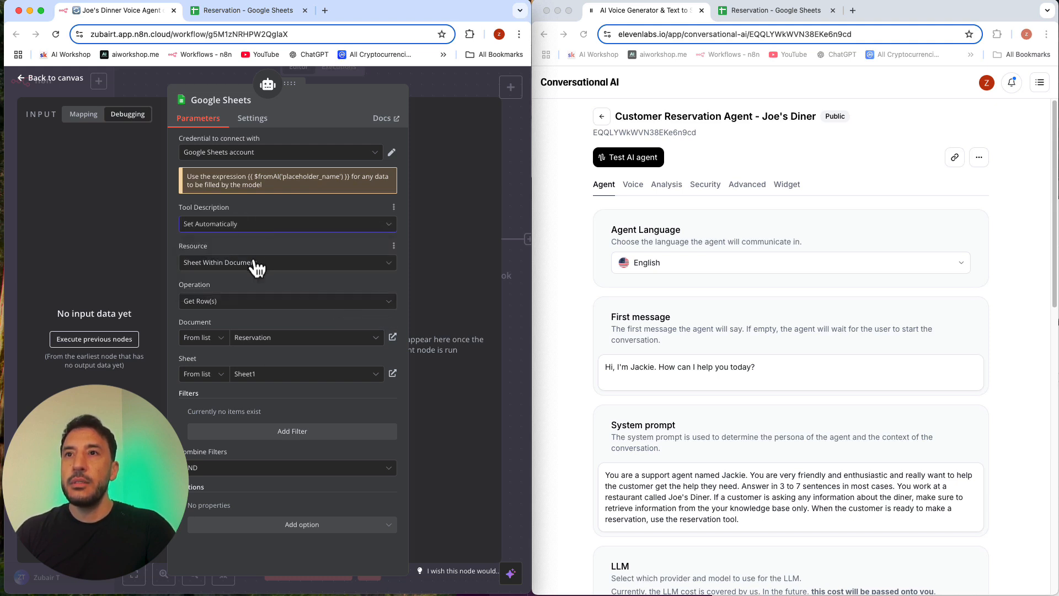
pyautogui.click(246, 302)
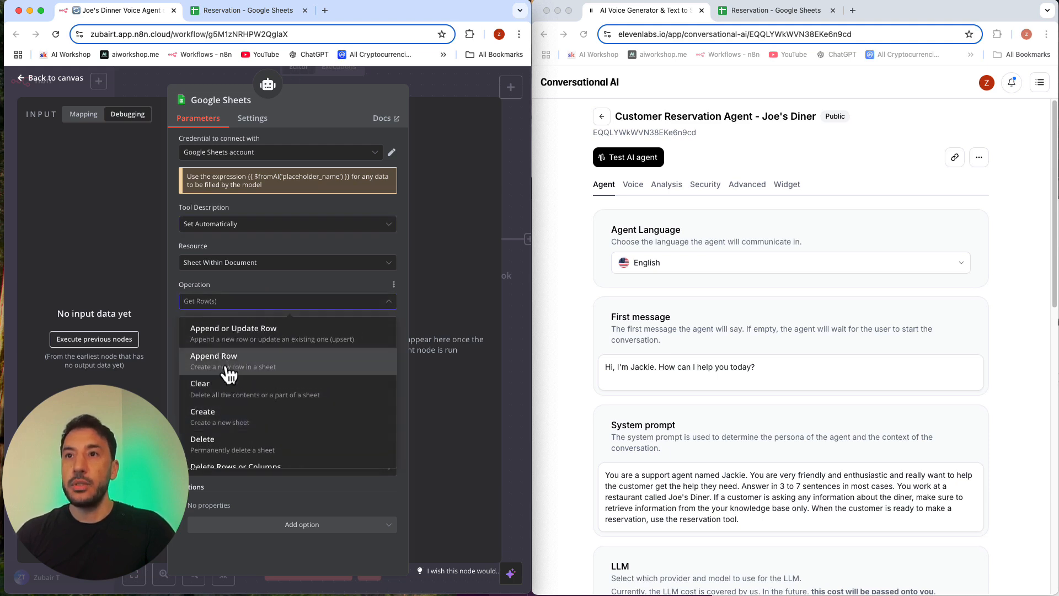
pyautogui.click(228, 369)
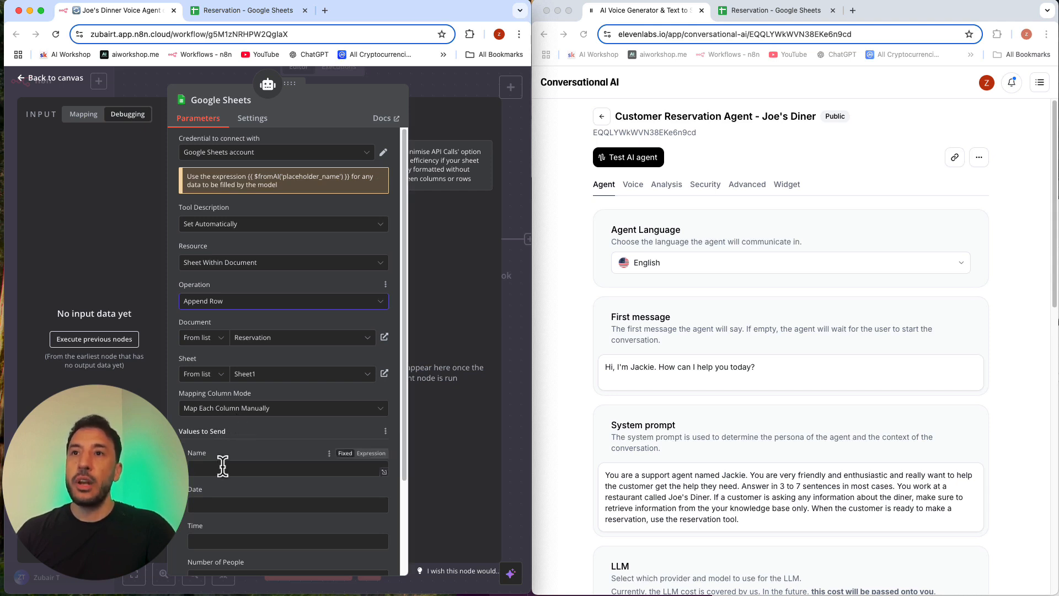
# Step: Return to the canvas, move the Respond to Webhook node slightly closer to the AI Agent and save the workflow
pyautogui.click(457, 84)
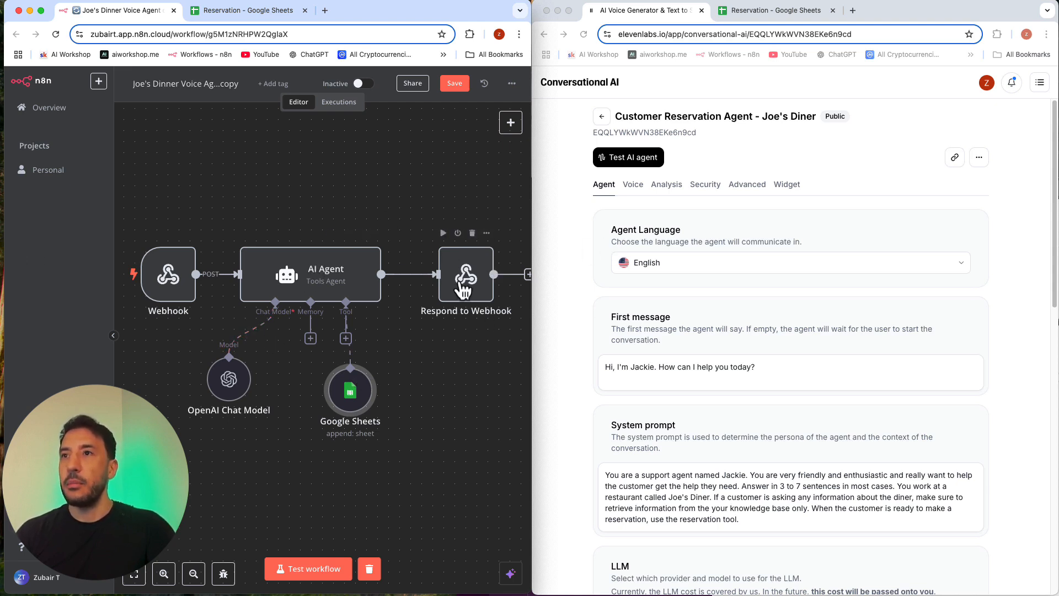
pyautogui.moveTo(466, 278); pyautogui.dragTo(455, 279)
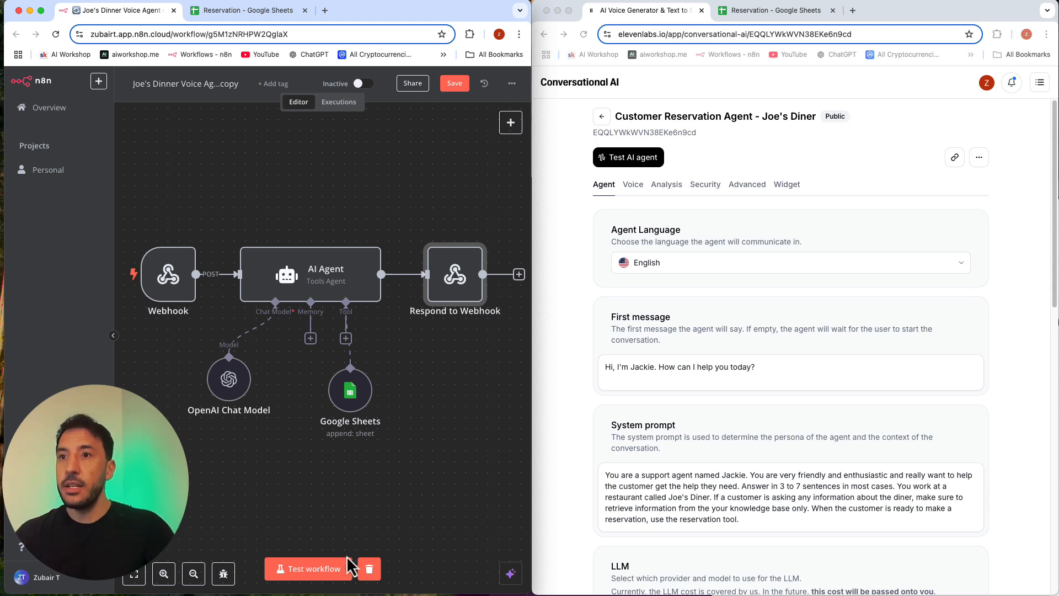
pyautogui.click(455, 83)
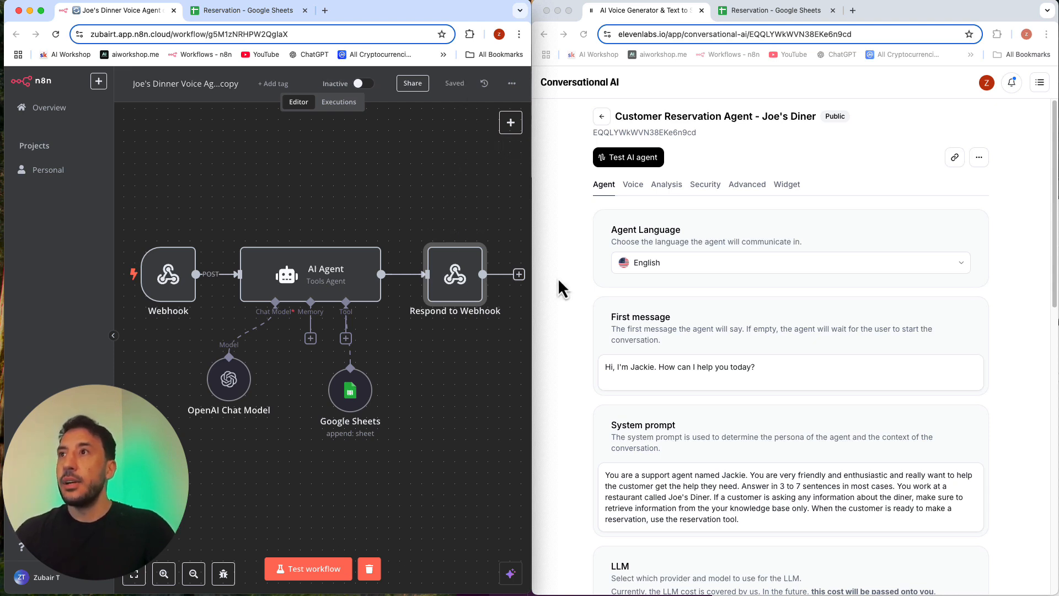
# Step: Test a reservation call with the ElevenLabs agent while running the n8n test workflow, and return to the agent's settings
pyautogui.click(620, 161)
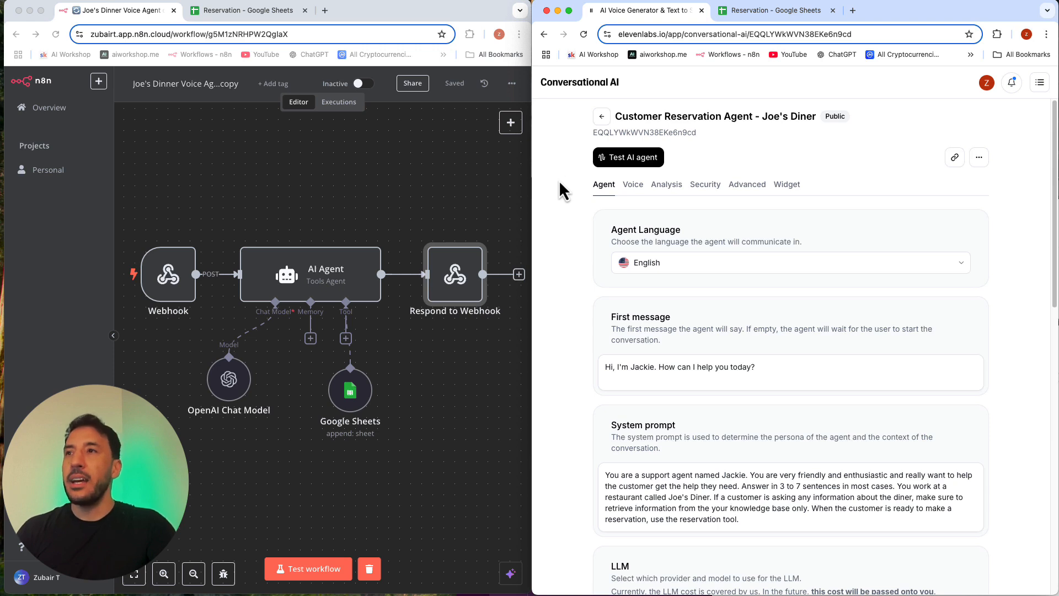
pyautogui.click(604, 160)
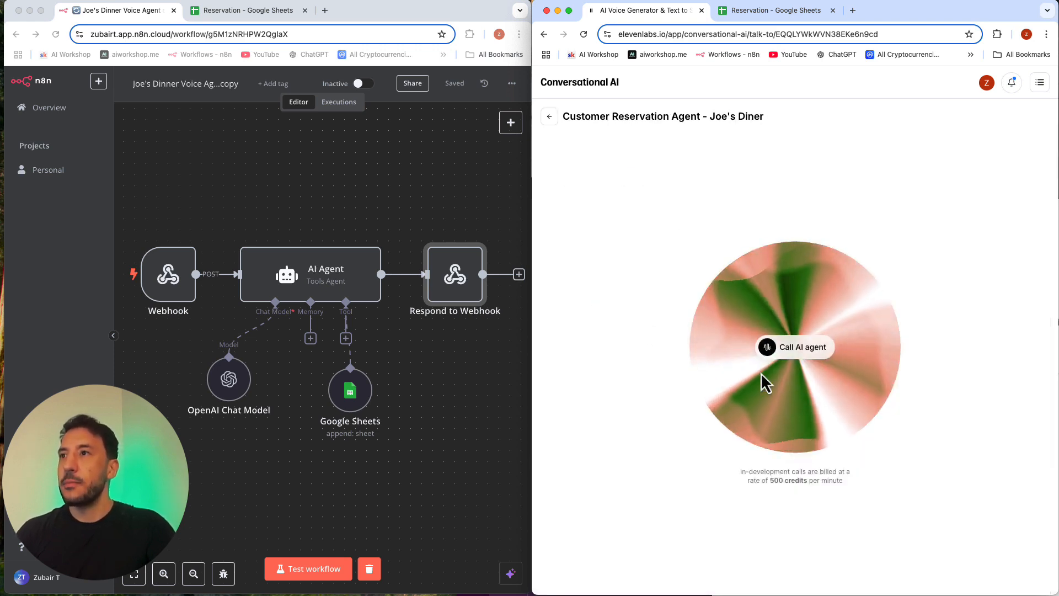
pyautogui.click(788, 349)
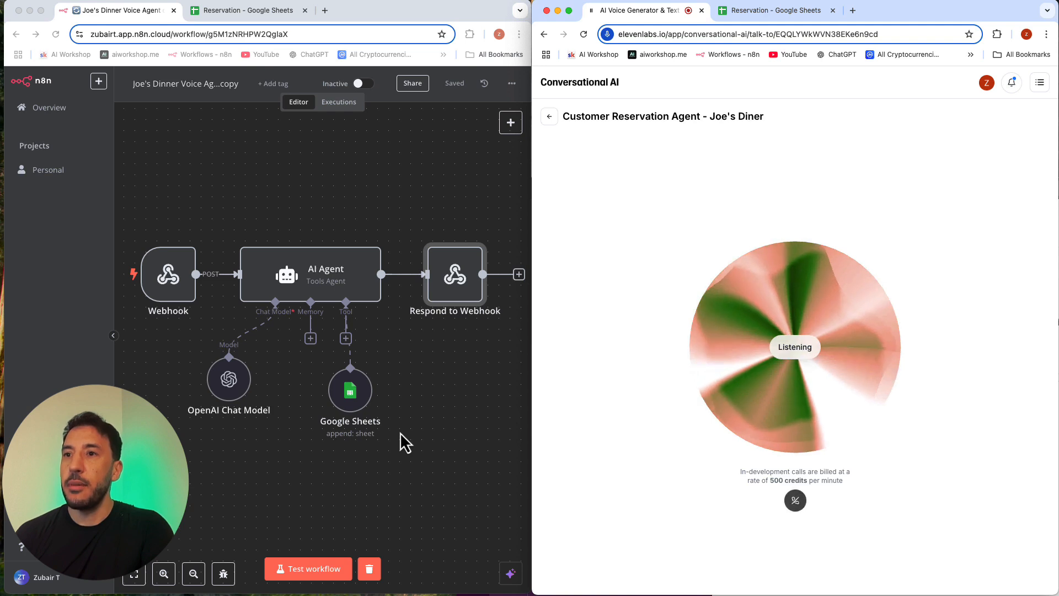
pyautogui.click(317, 574)
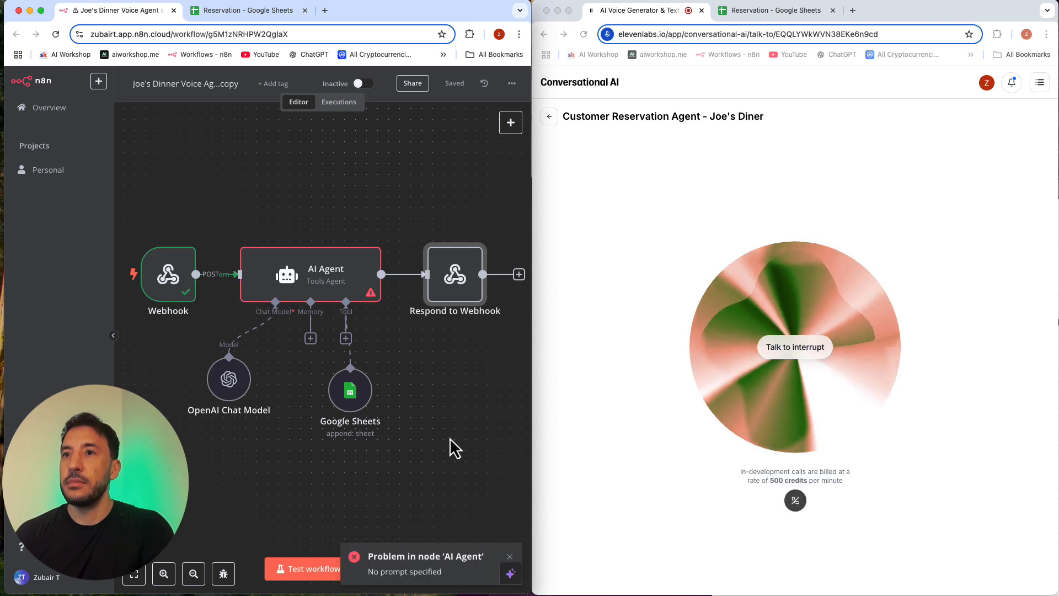
pyautogui.click(550, 119)
pyautogui.click(550, 118)
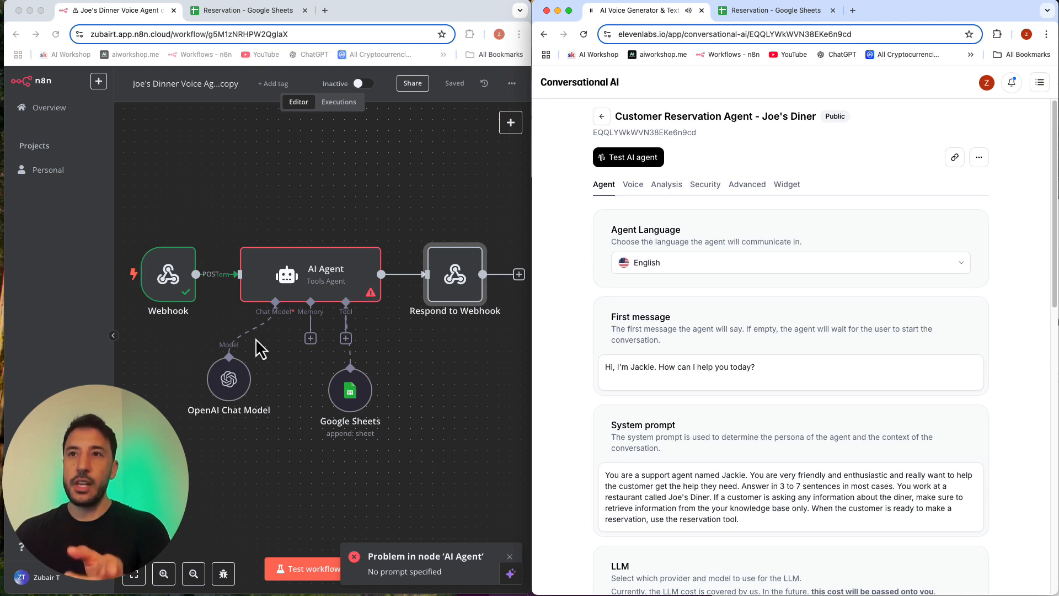
# Step: Widen the n8n window to the full screen width and move all workflow nodes together toward the middle of the canvas
pyautogui.click(173, 294)
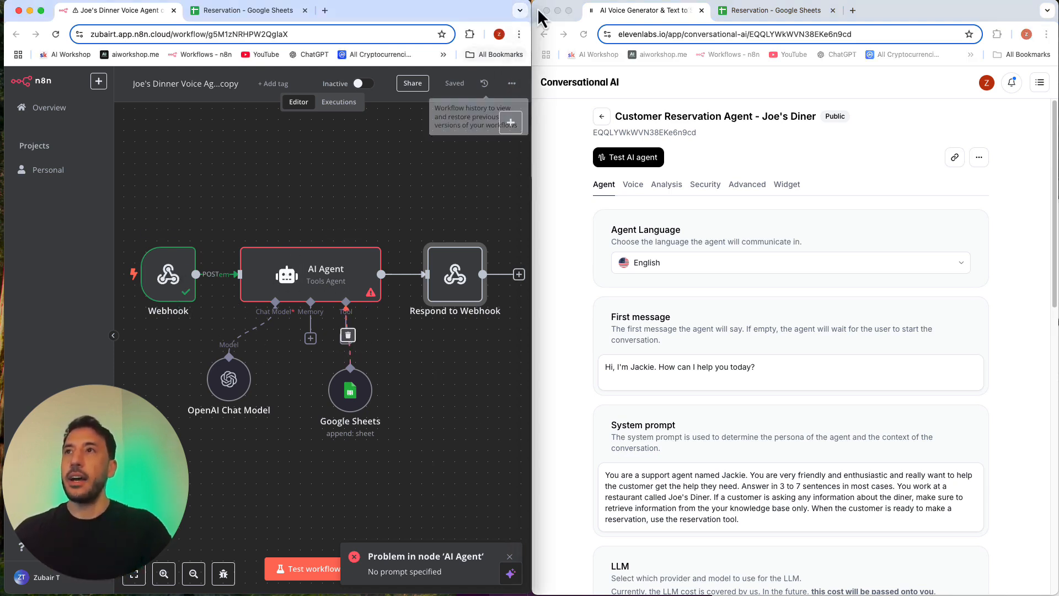
pyautogui.moveTo(533, 28); pyautogui.dragTo(1057, 38)
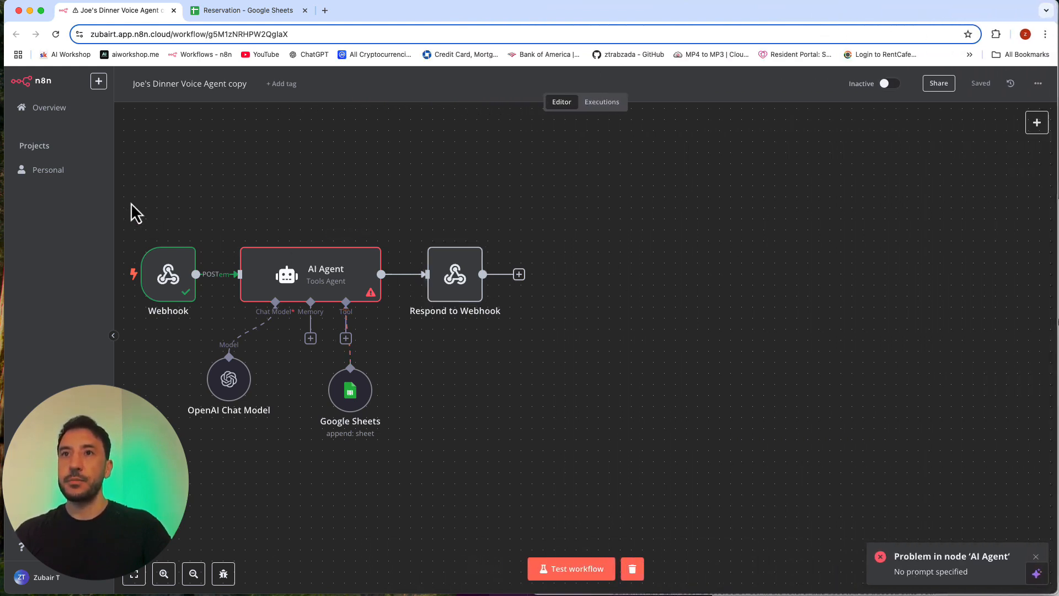
pyautogui.moveTo(134, 211); pyautogui.dragTo(515, 453)
pyautogui.moveTo(311, 294); pyautogui.dragTo(432, 283)
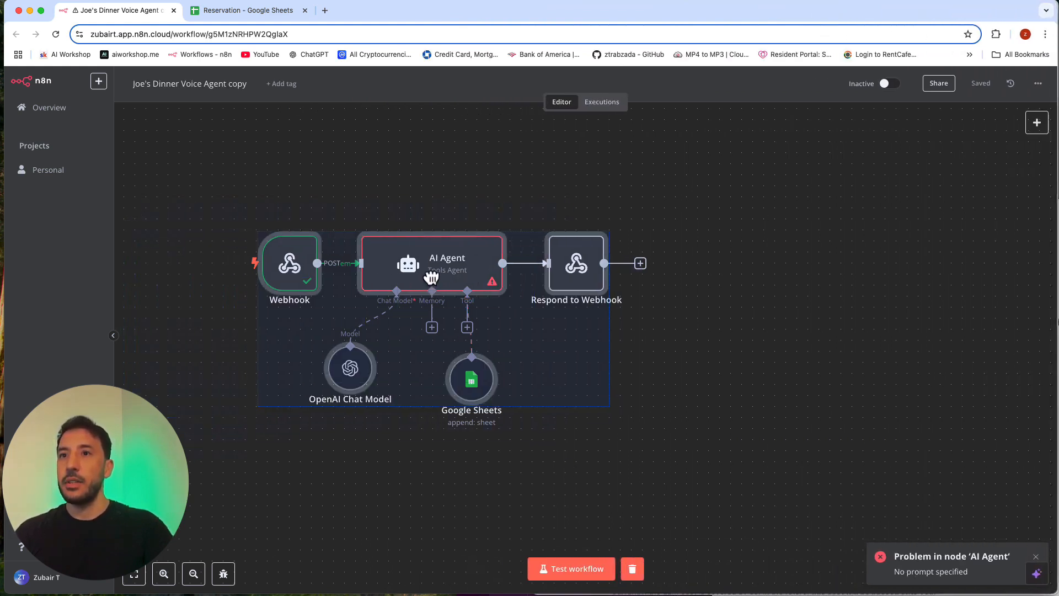
pyautogui.click(194, 574)
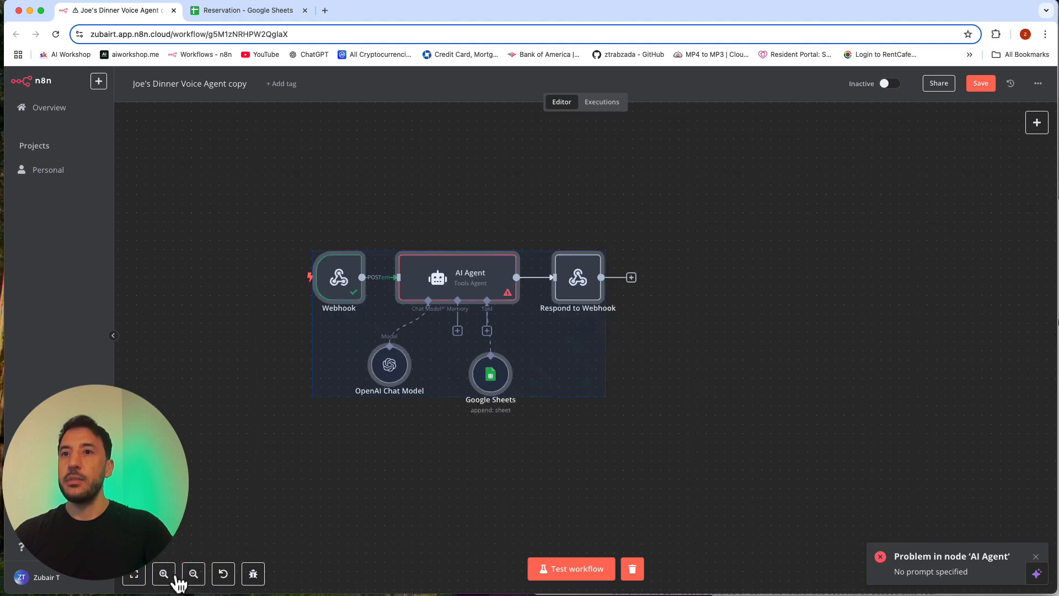
pyautogui.click(164, 574)
pyautogui.click(164, 574)
pyautogui.click(331, 505)
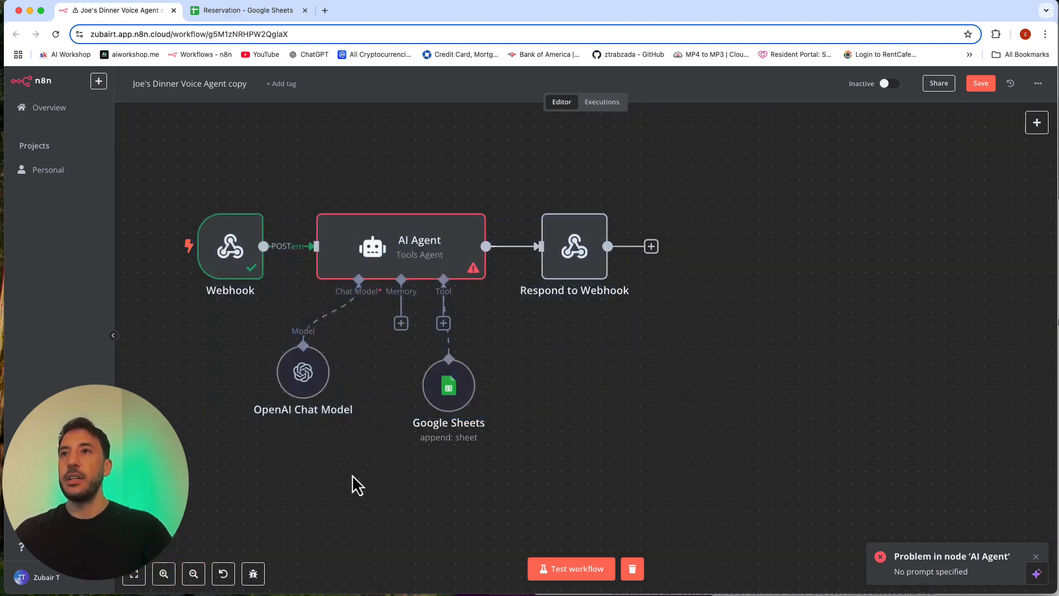
pyautogui.moveTo(352, 474); pyautogui.dragTo(451, 476)
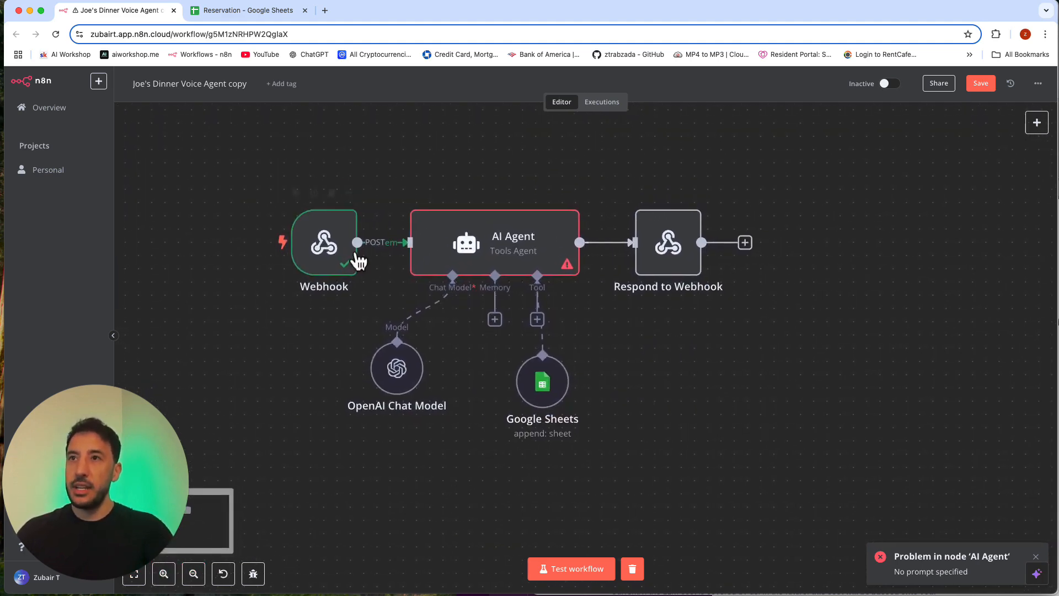
# Step: Check the Webhook node's received output and move the node slightly further from the AI Agent
pyautogui.doubleClick(329, 248)
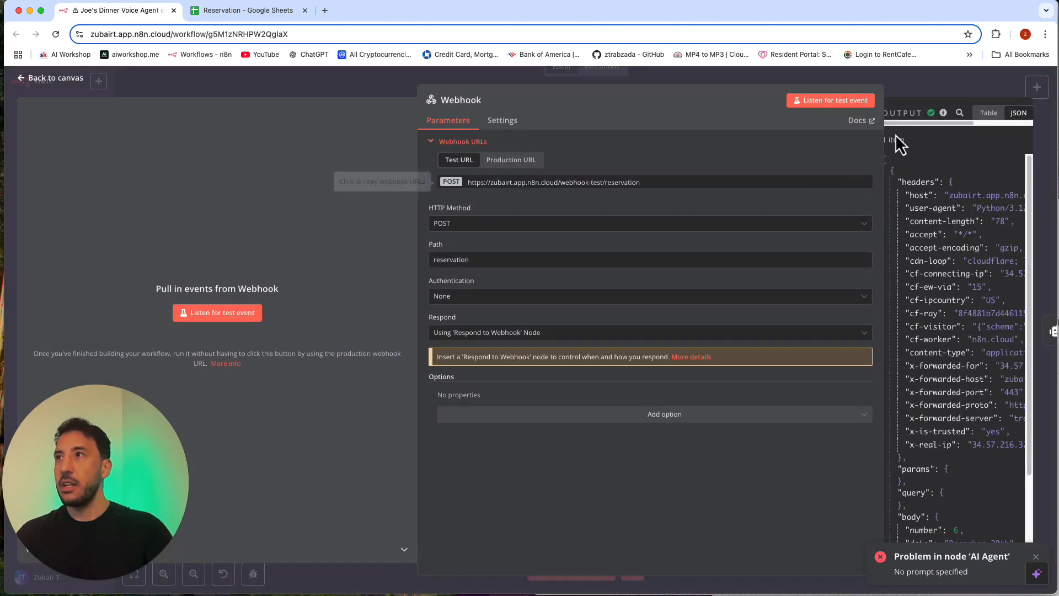
pyautogui.click(895, 75)
pyautogui.click(495, 248)
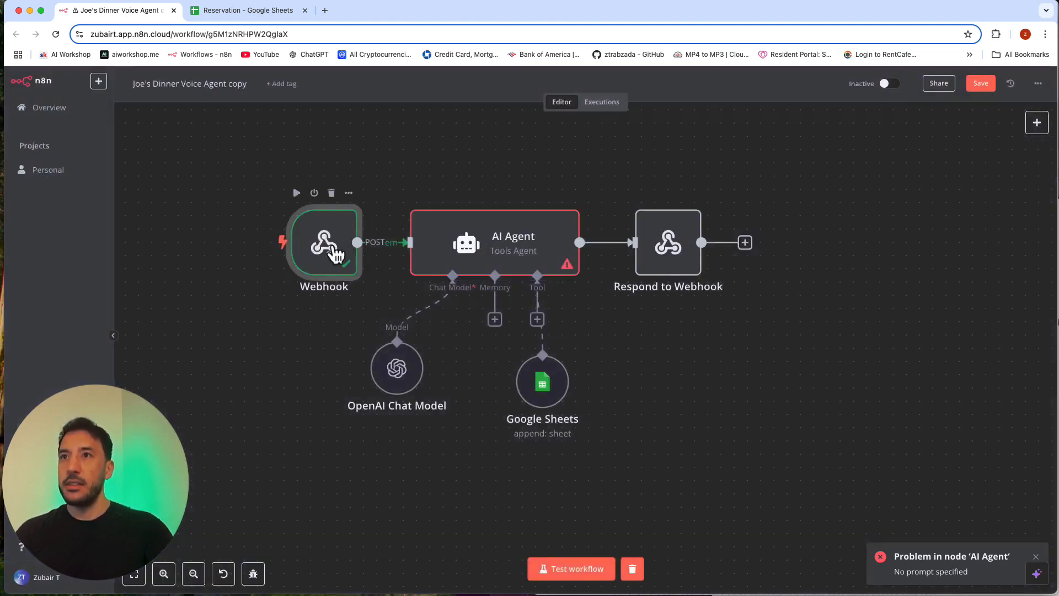
pyautogui.moveTo(303, 228); pyautogui.dragTo(278, 228)
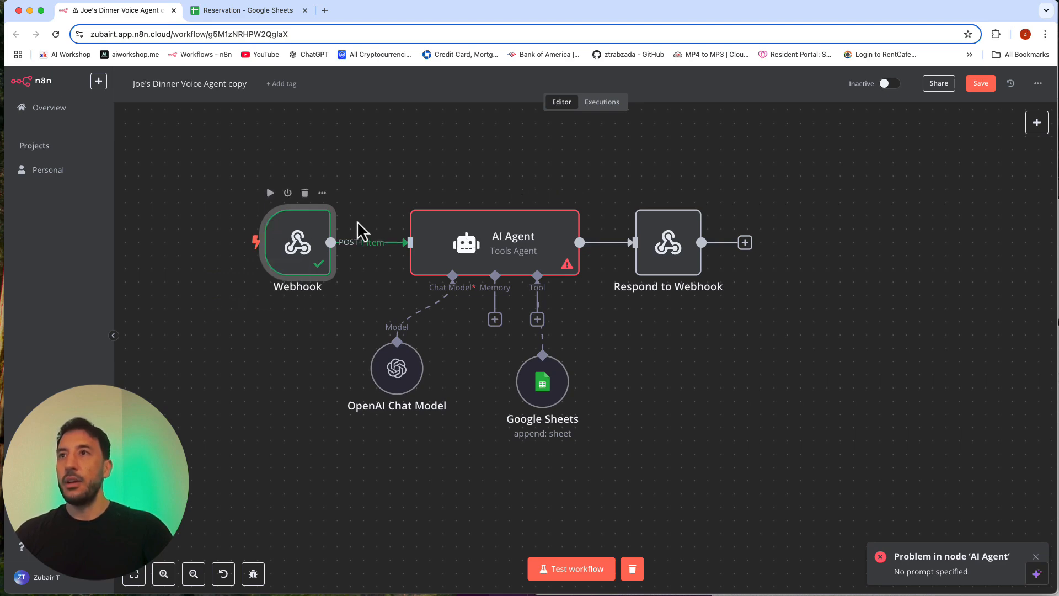
# Step: Set the AI Agent's prompt source to Define below and switch its Text parameter to an expression
pyautogui.doubleClick(469, 243)
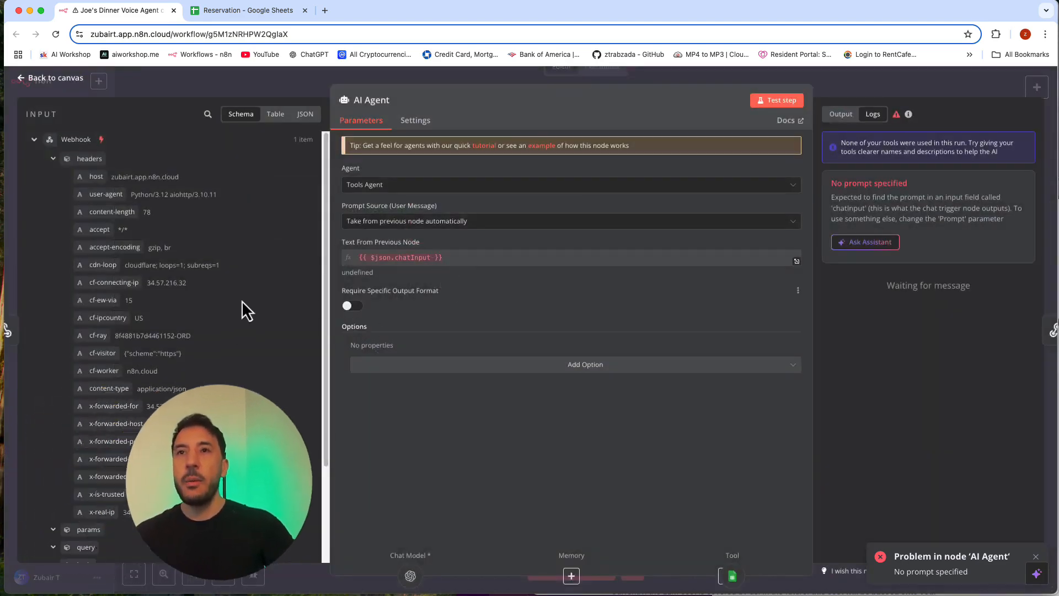
pyautogui.scroll(-3, 198, 326)
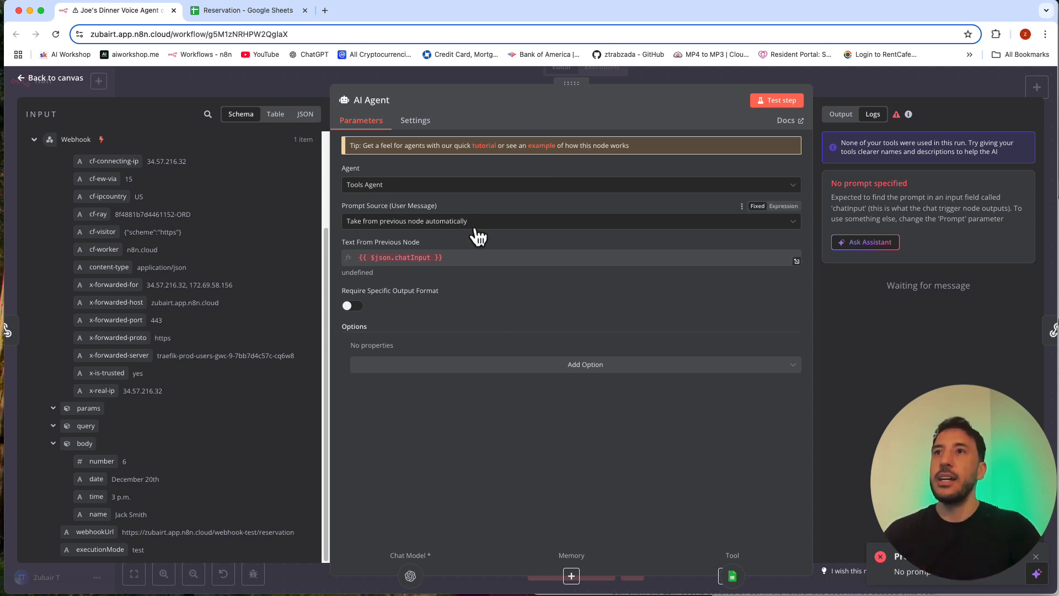
pyautogui.click(402, 222)
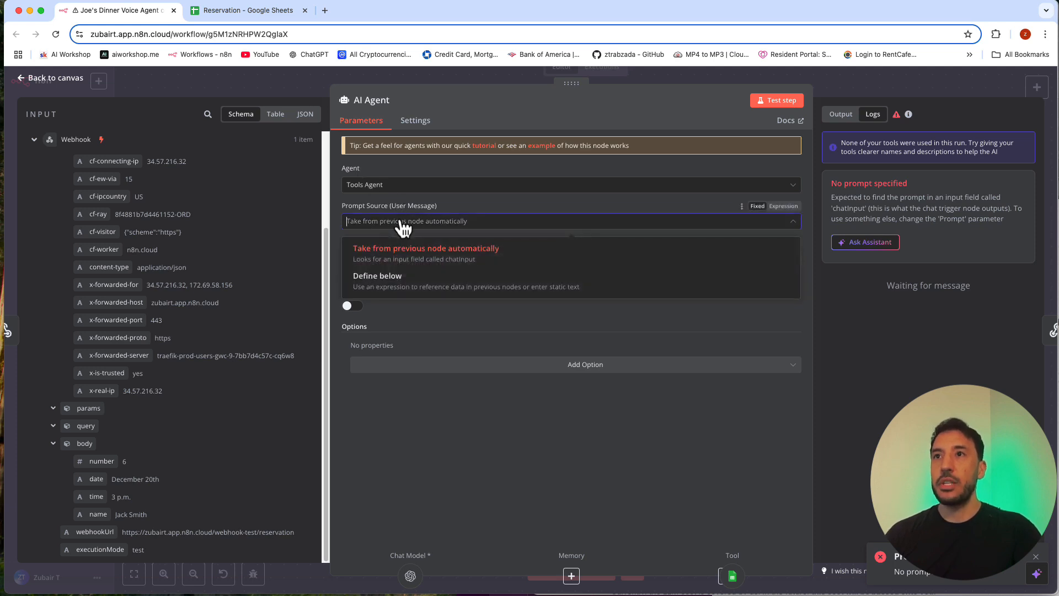
pyautogui.click(389, 277)
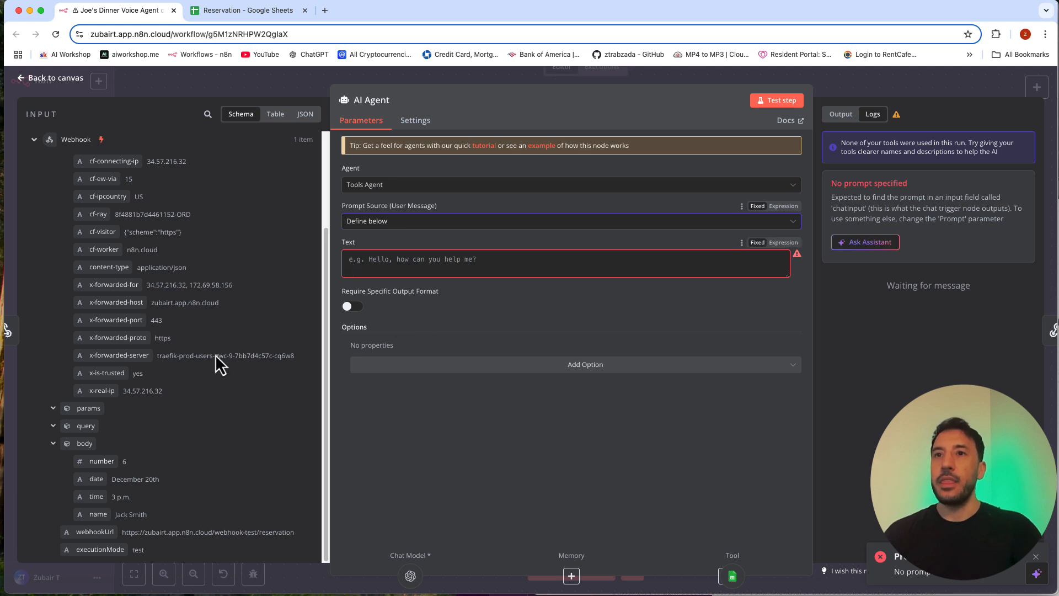
pyautogui.click(784, 243)
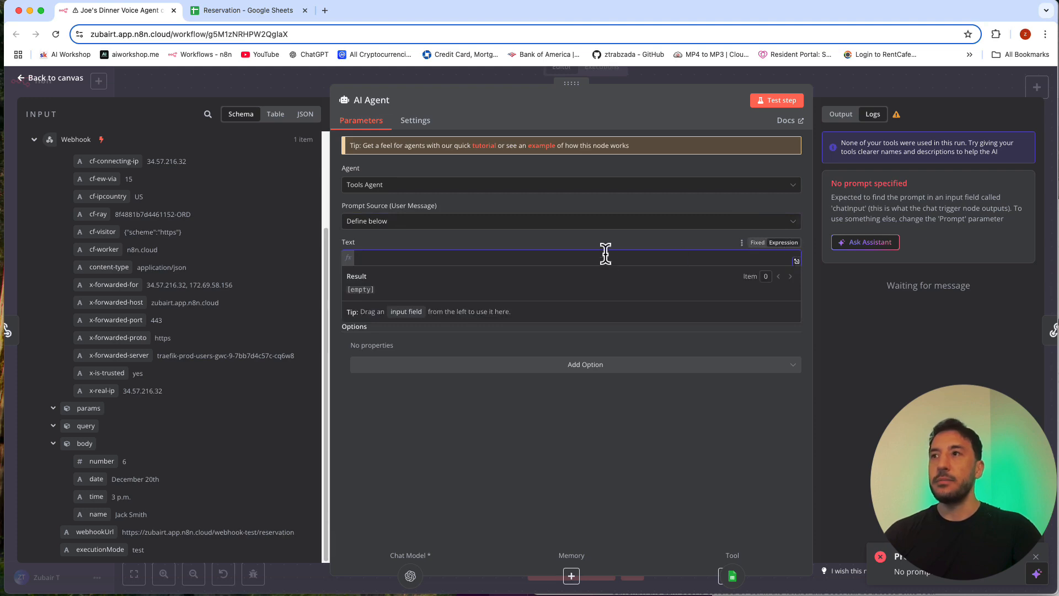
# Step: In the enlarged expression editor for the prompt text, add a "Date:" line mapped to the webhook's {{ $json.body.date }}
pyautogui.click(797, 260)
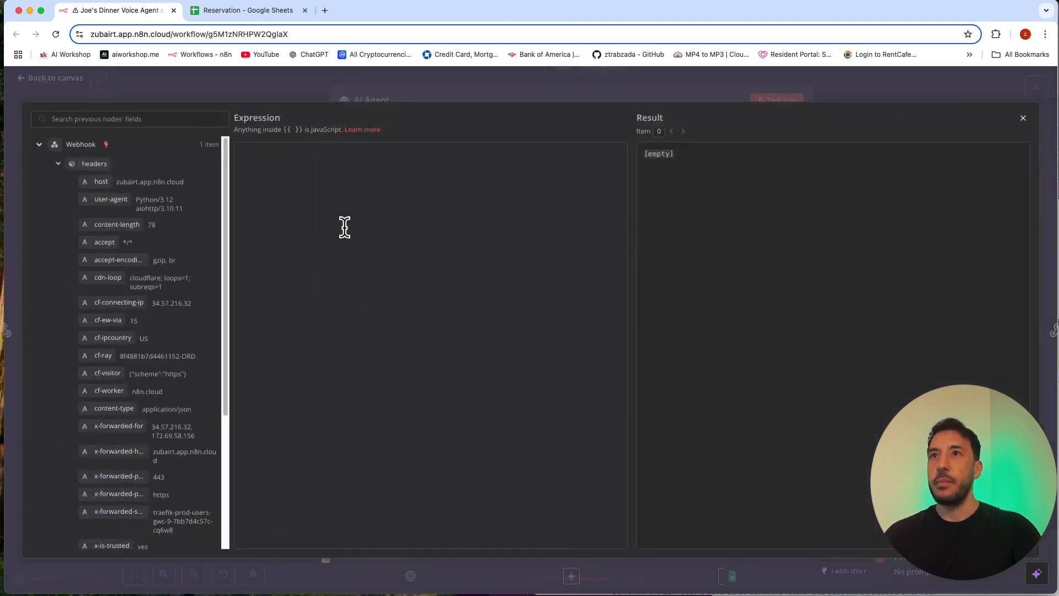
pyautogui.click(316, 252)
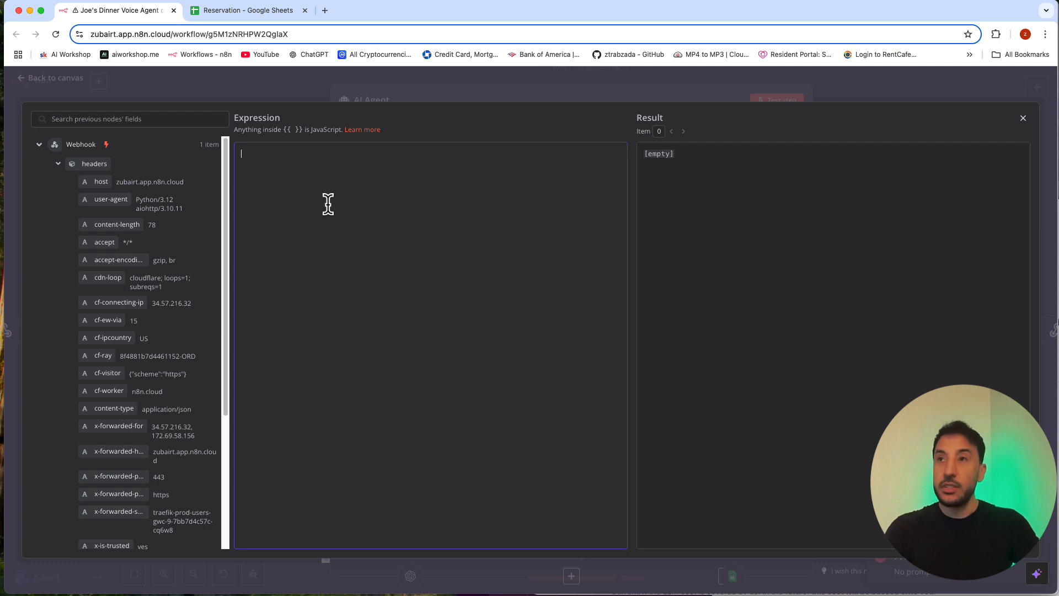
pyautogui.press('BackSpace')
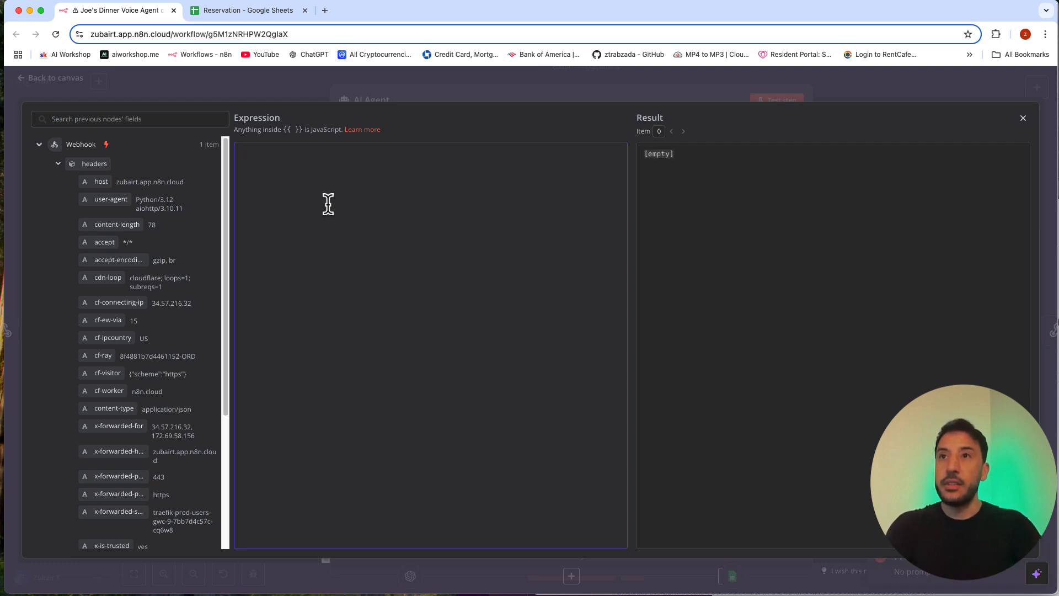
pyautogui.scroll(-5, 86, 295)
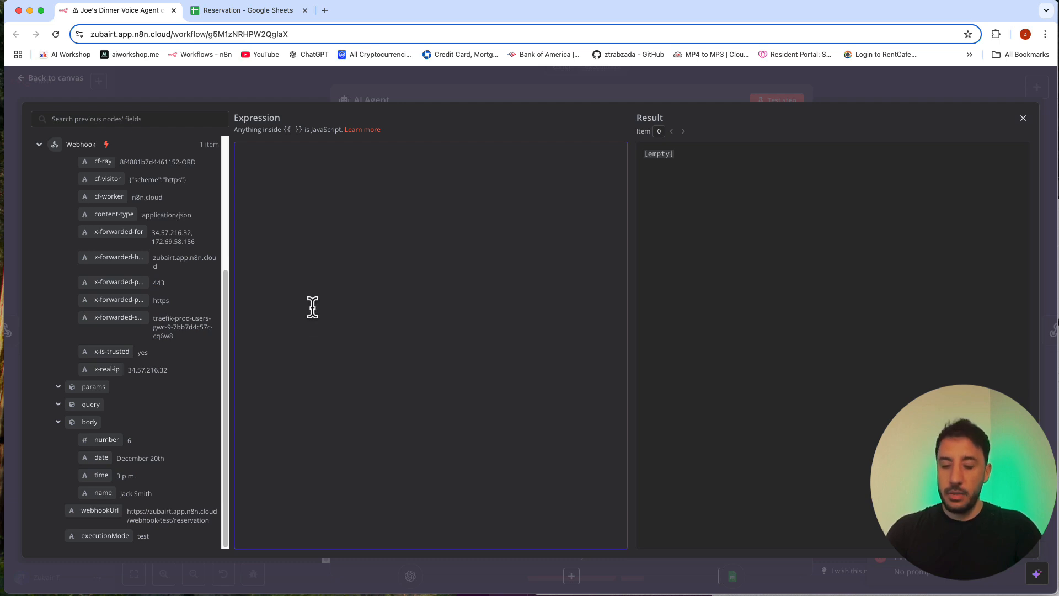
pyautogui.press('Return')
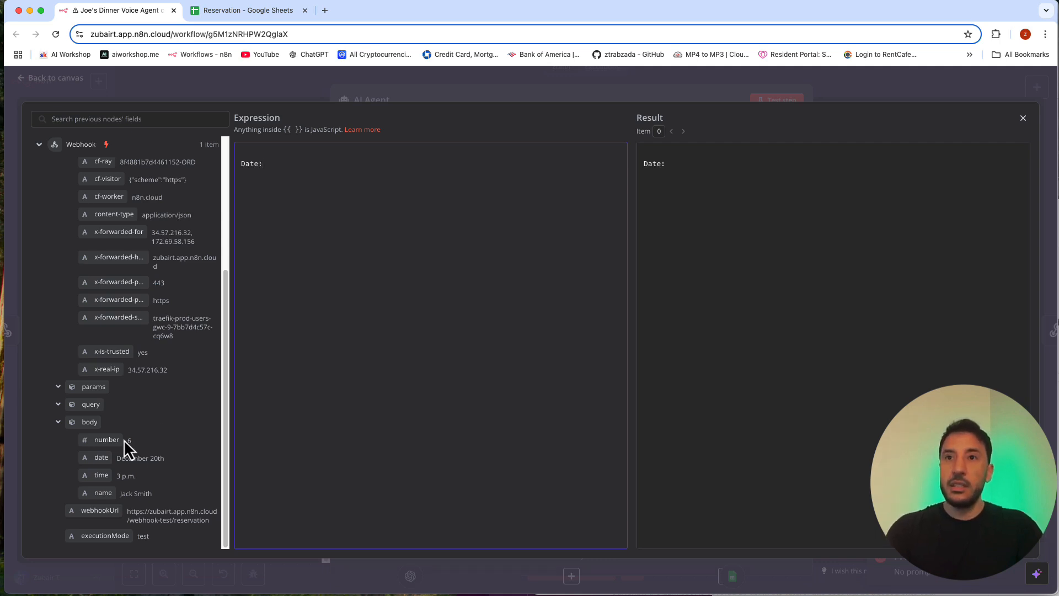
pyautogui.moveTo(99, 459); pyautogui.dragTo(272, 185)
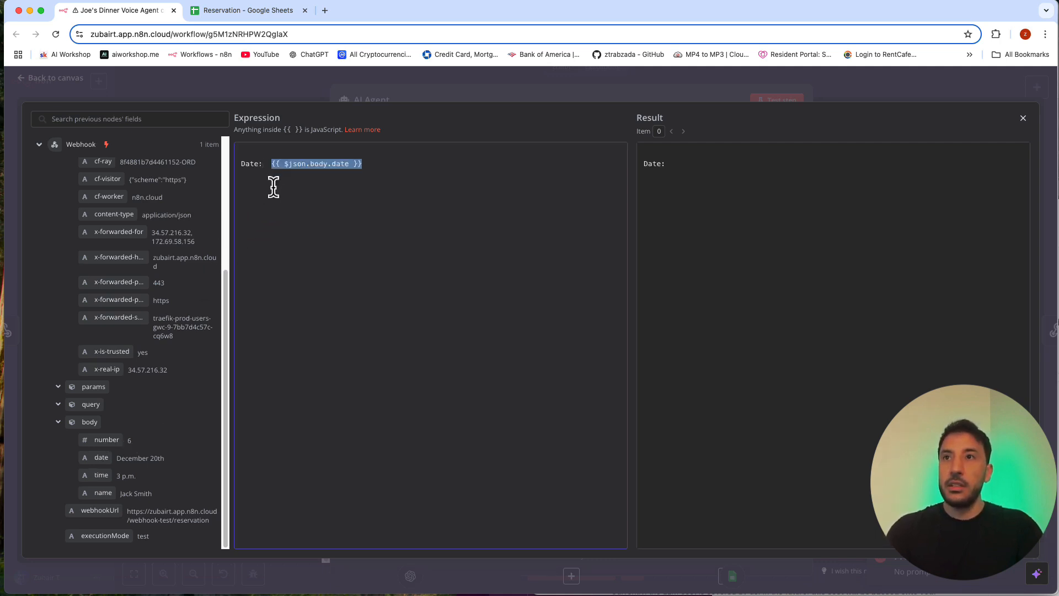
pyautogui.click(306, 181)
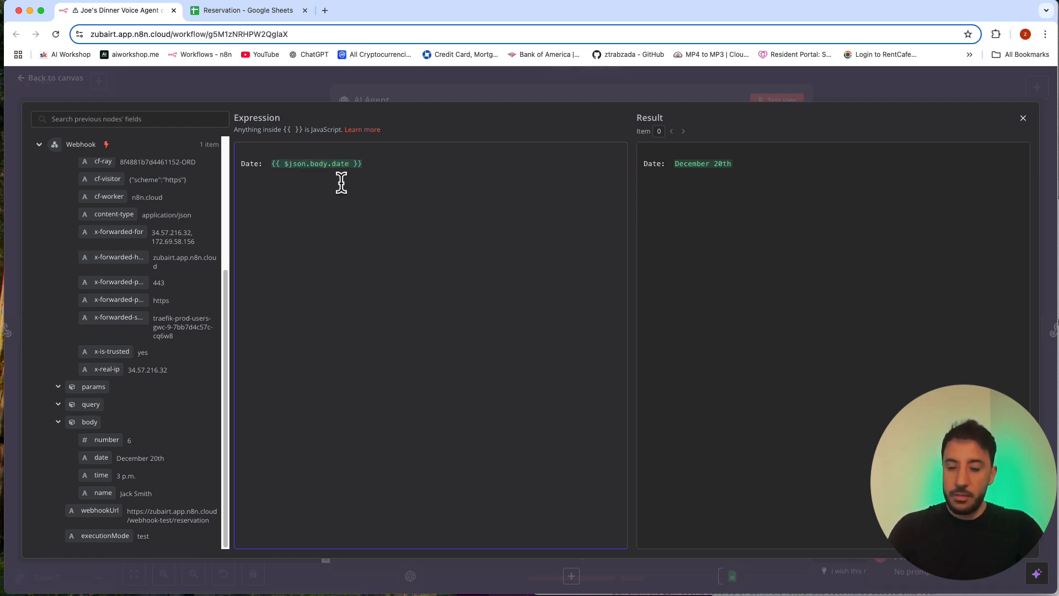
# Step: Add a "Reservation Details:" heading above the date and "Time:", "Name:" and "Number:" labels below it in the prompt
pyautogui.press('Return')
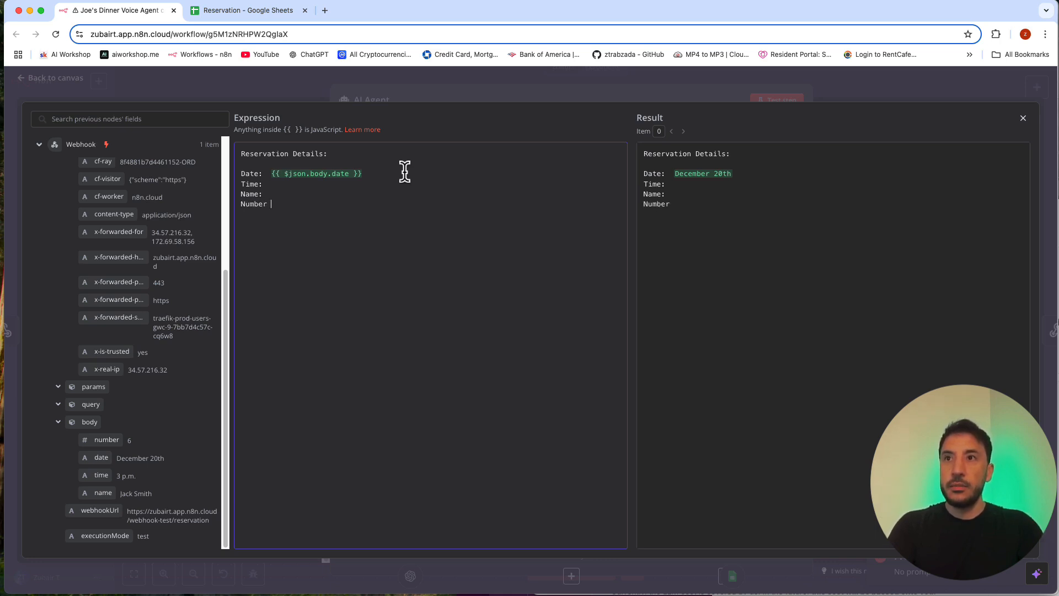
pyautogui.write(';')
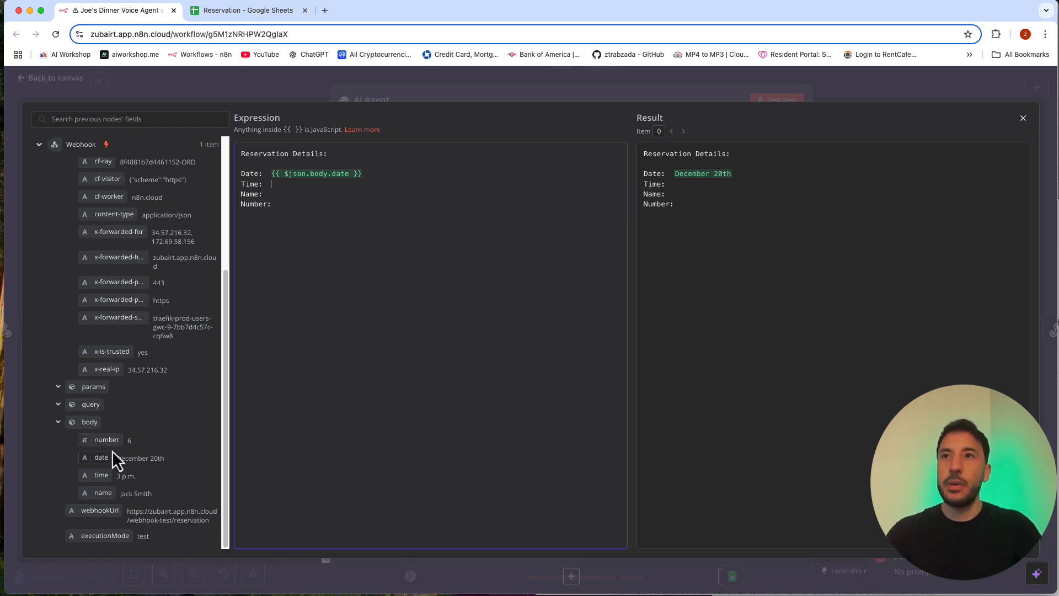
# Step: Map the prompt's Time, Name and Number lines to the webhook's {{ $json.body.time }}, {{ $json.body.name }} and {{ $json.body.number }}, and close the expression editor
pyautogui.moveTo(105, 478); pyautogui.dragTo(286, 189)
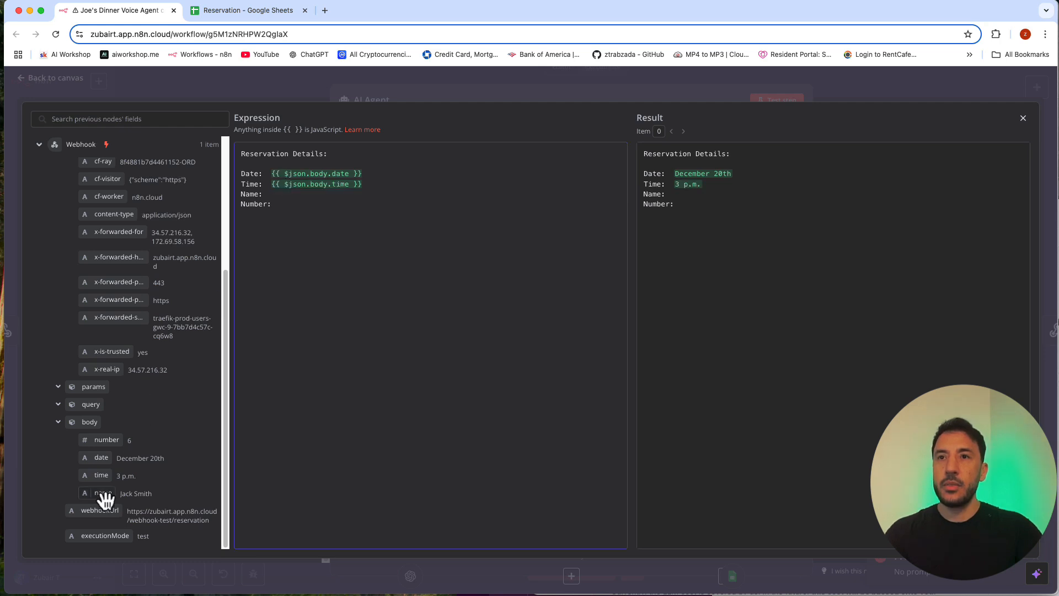
pyautogui.moveTo(104, 494); pyautogui.dragTo(296, 193)
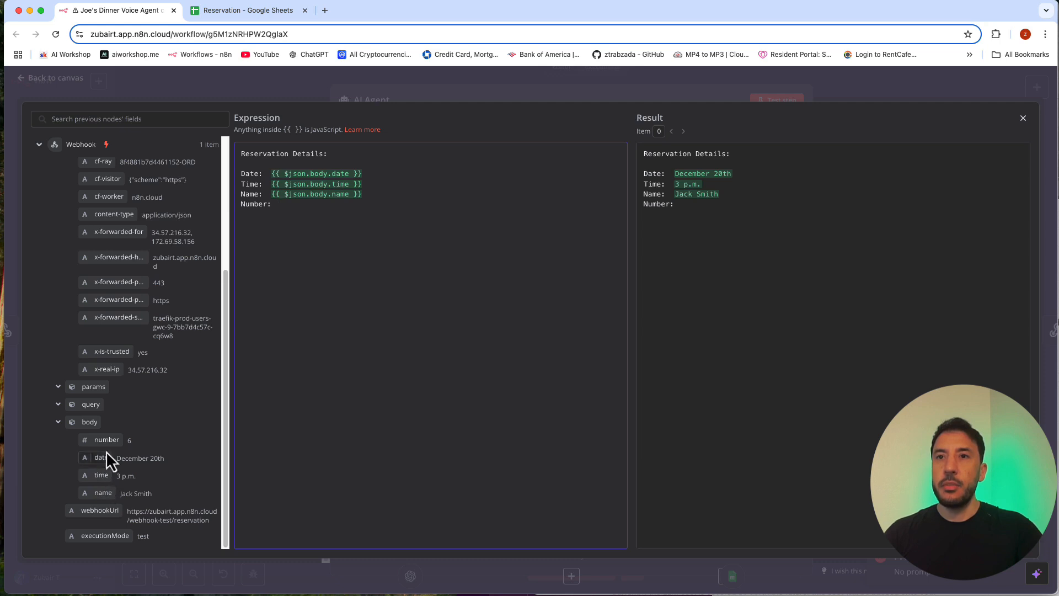
pyautogui.moveTo(107, 445); pyautogui.dragTo(291, 208)
pyautogui.click(303, 286)
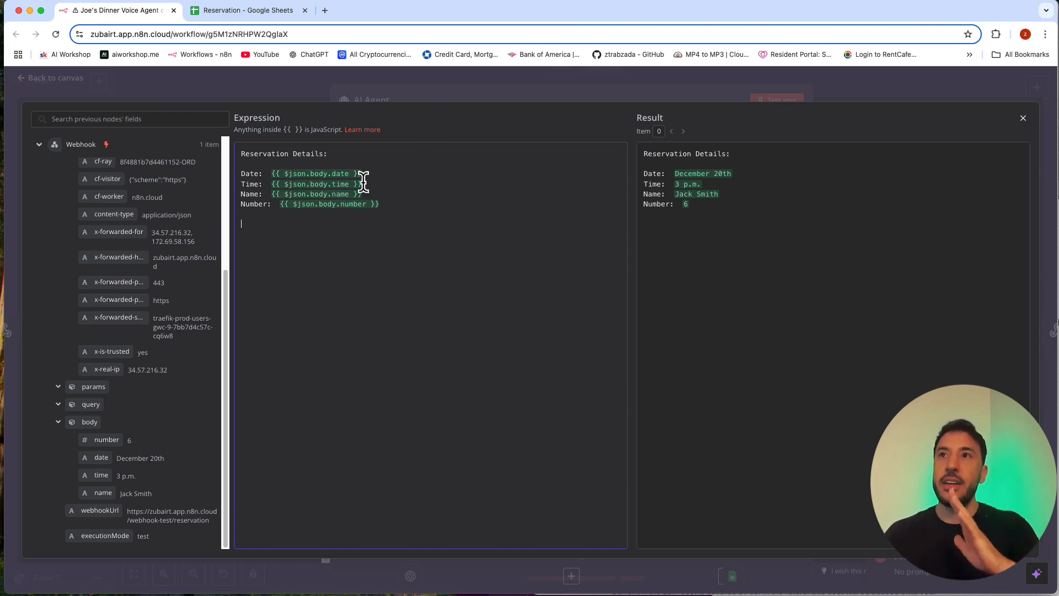
pyautogui.click(453, 84)
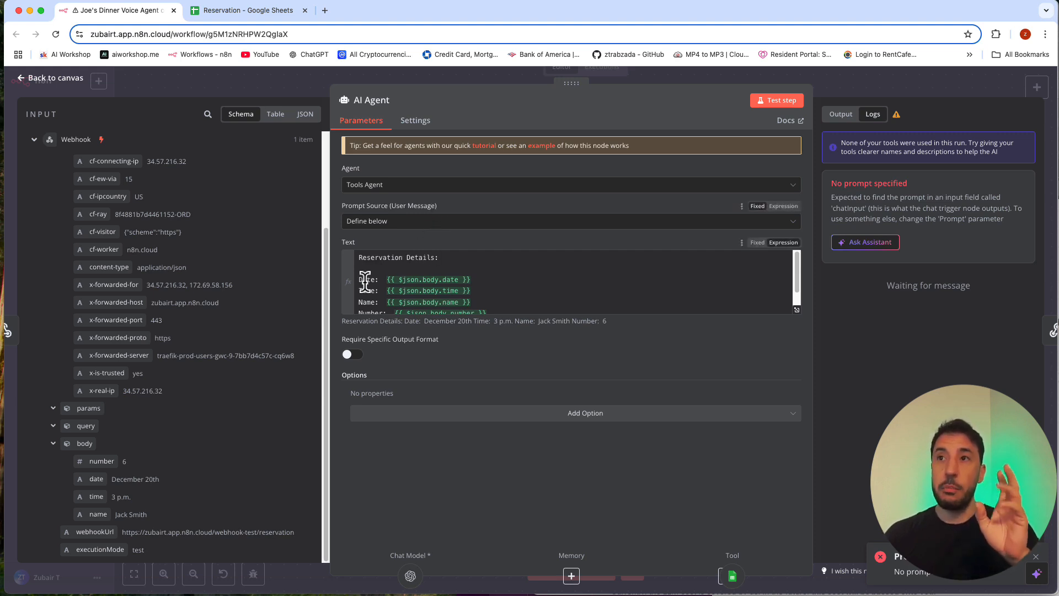
# Step: Add a System Message option to the AI Agent and switch it to an expression
pyautogui.scroll(-2, 439, 298)
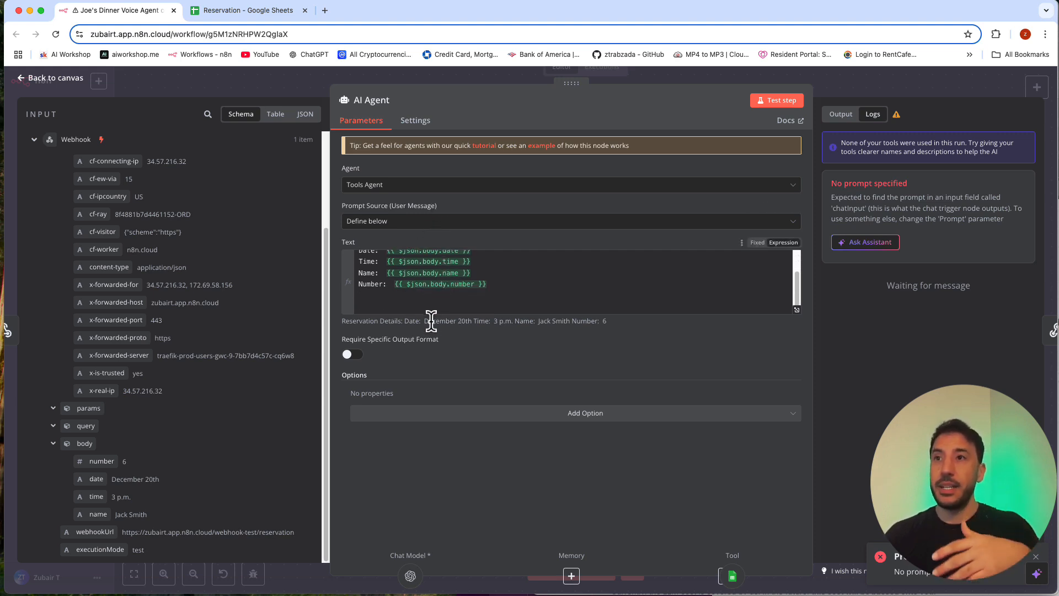
pyautogui.click(483, 423)
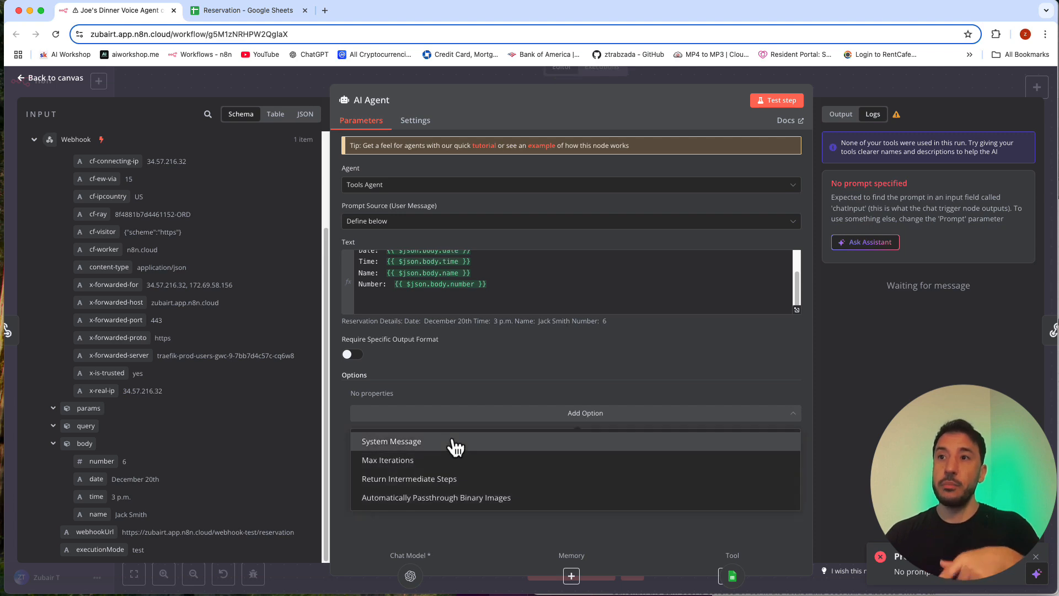
pyautogui.click(436, 441)
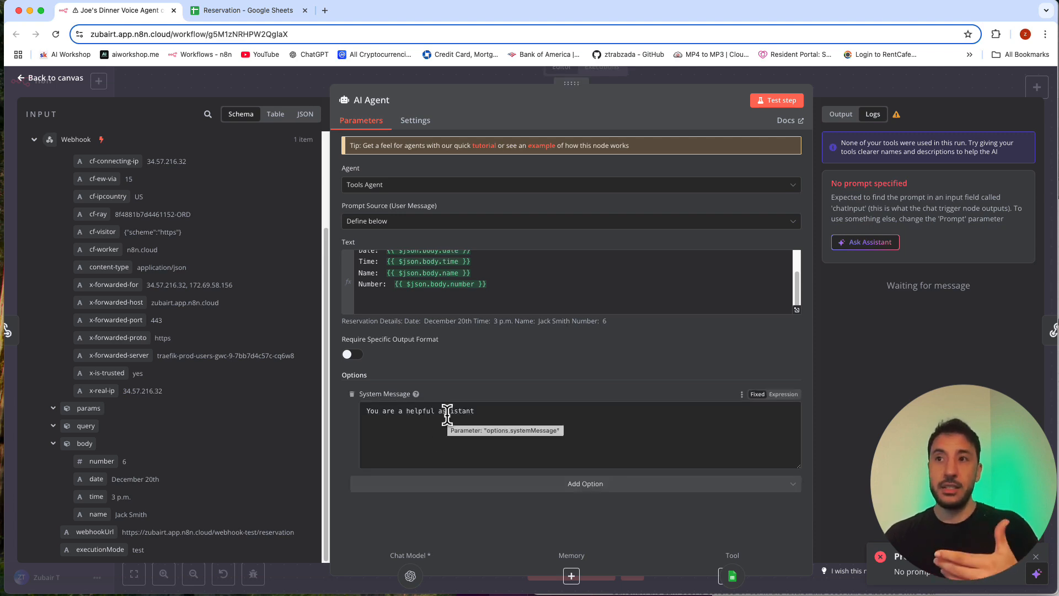
pyautogui.click(482, 419)
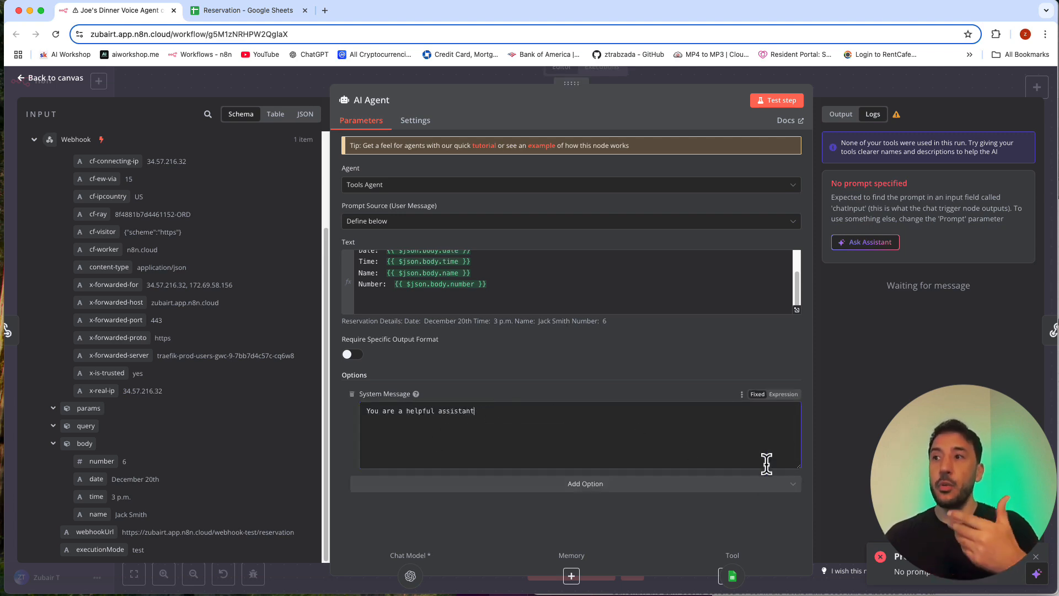
pyautogui.click(783, 394)
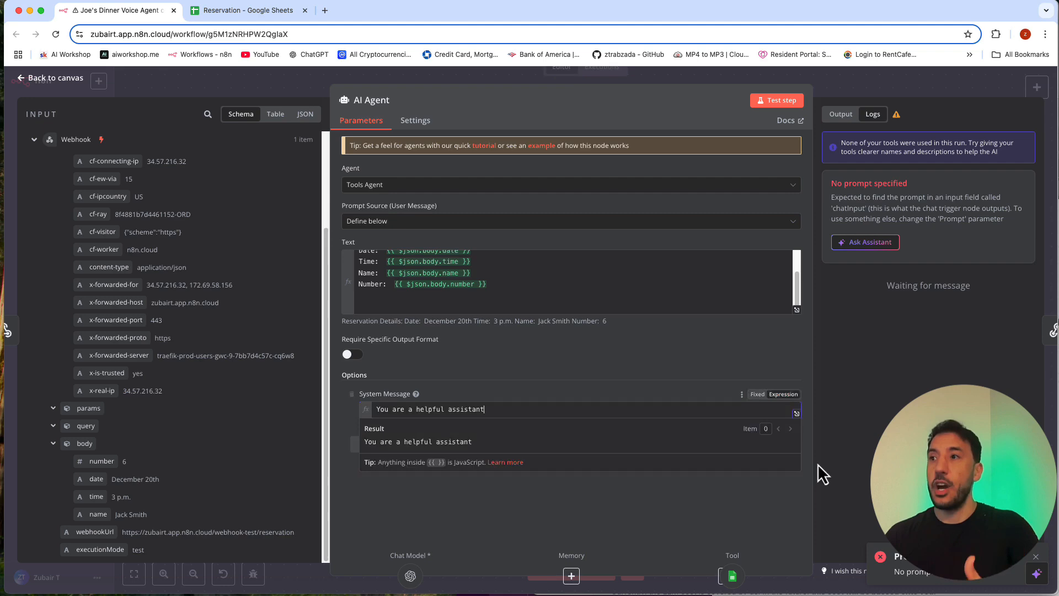
# Step: Replace the system message with the prepared Joe's Diner prompt covering reservation booking, Google Sheets storage, concise responses and the current date {{ $now.format('DD')}}
pyautogui.click(799, 421)
pyautogui.press('super+a')
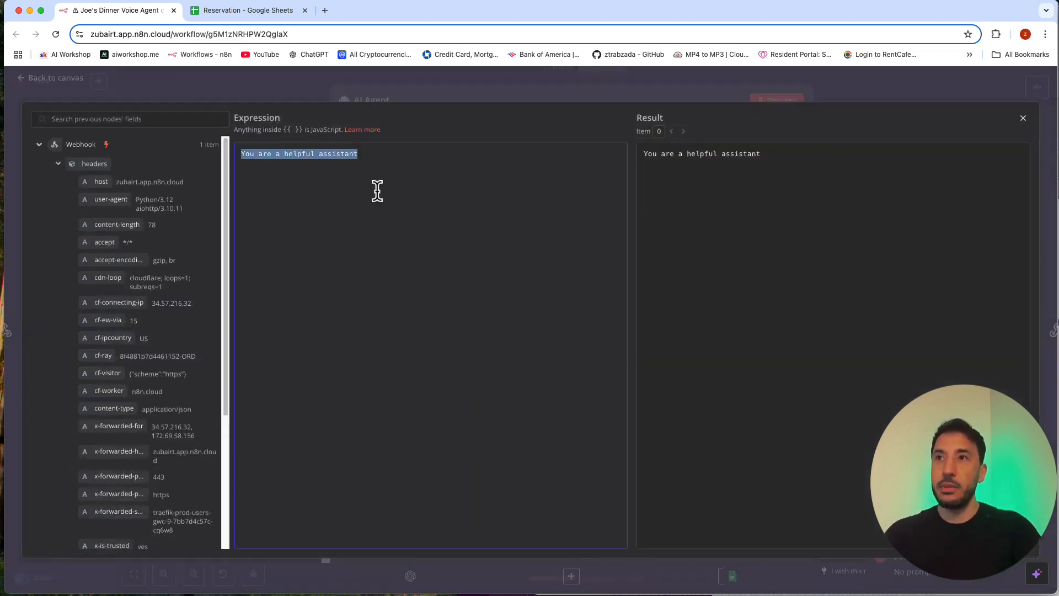
pyautogui.write("You are a customer support AI Agent that works at a resturant name Joe's Diner. You are designed to handle various tasks efficiently. Your primary role is to book reservations for Joe's Diner. You have access to multiple tools to help you fulfill requests:   Google Sheets: Use this tool to store reservation details.   Keep responses concise, short, and relevant to the user’s question.  Here is the current time/date: {{ $now.format('DD')}}")
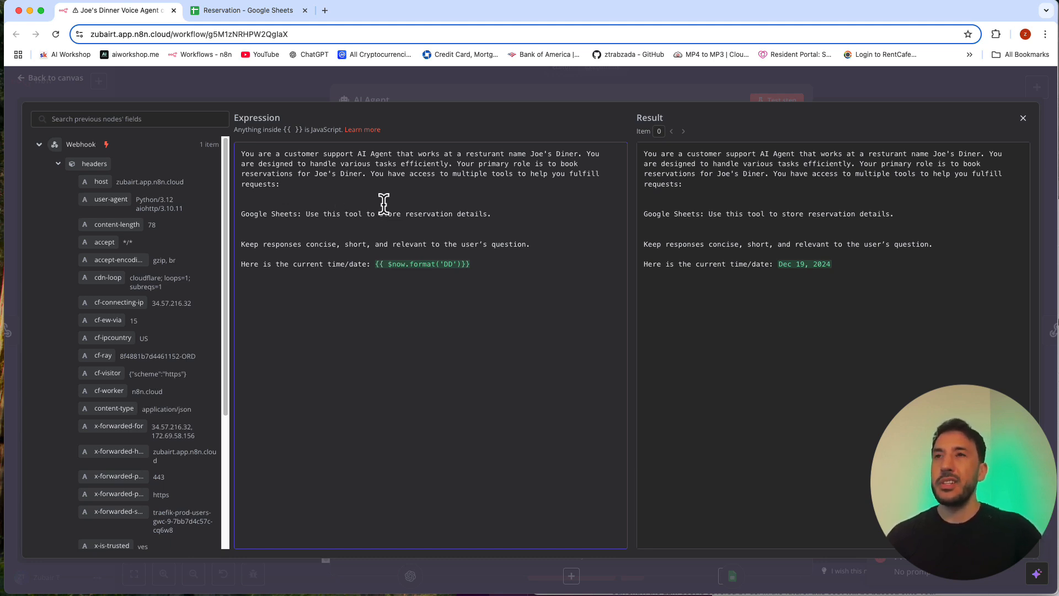
pyautogui.click(276, 173)
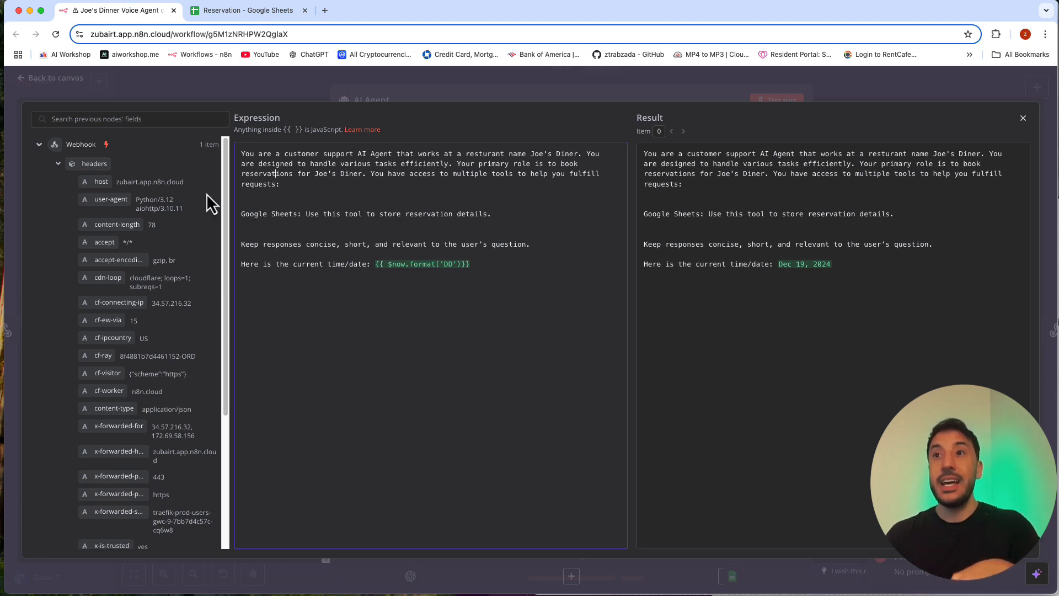
pyautogui.tripleClick(270, 213)
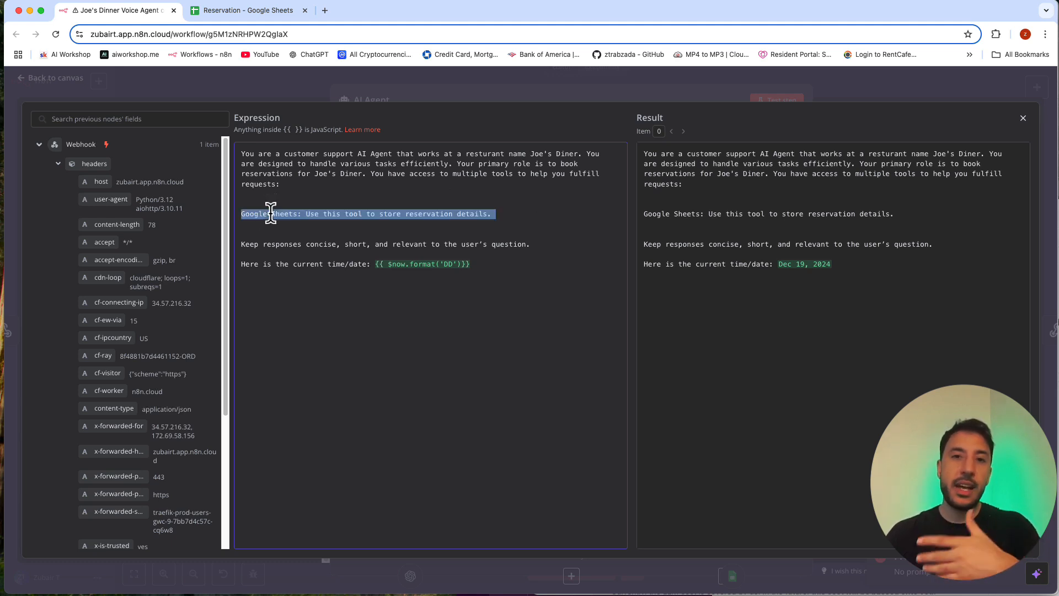
pyautogui.click(270, 214)
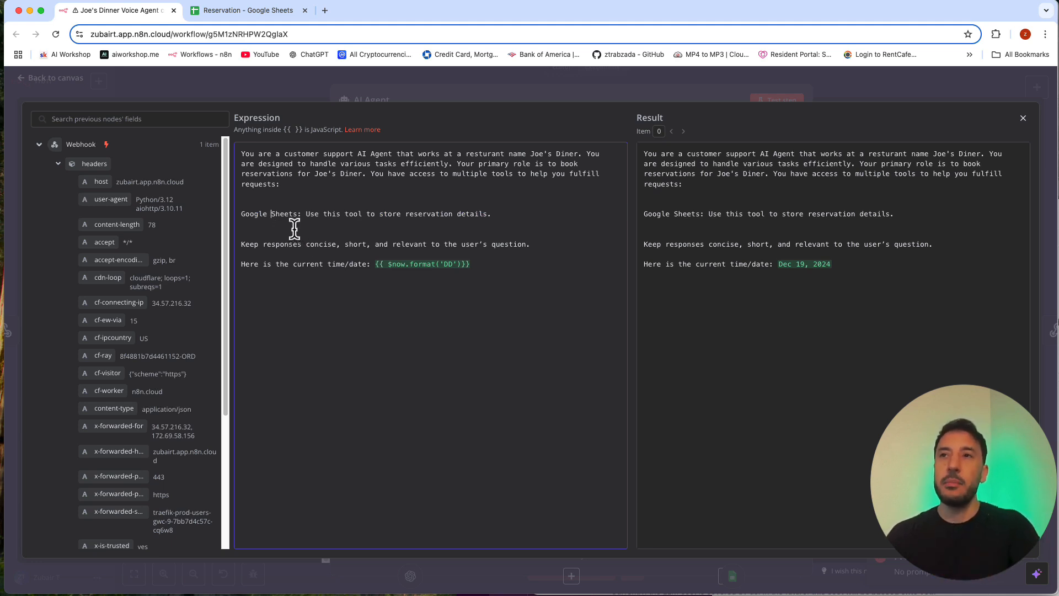
pyautogui.click(267, 224)
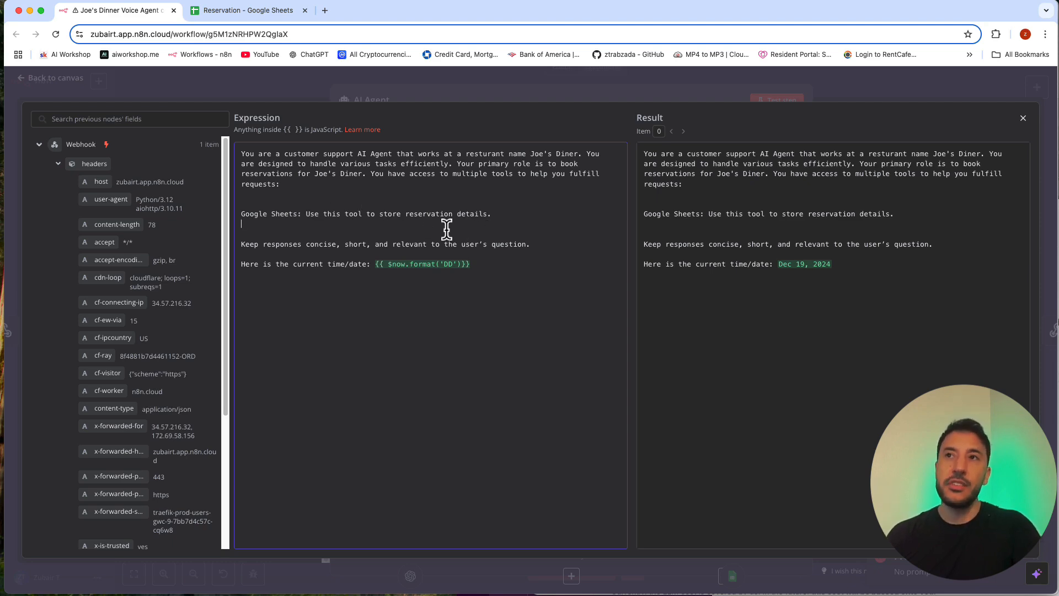
pyautogui.click(394, 100)
# Step: Review the AI Agent's reservation prompt, the system message's role and Google Sheets instructions, and the webhook body fields
pyautogui.scroll(-1, 462, 274)
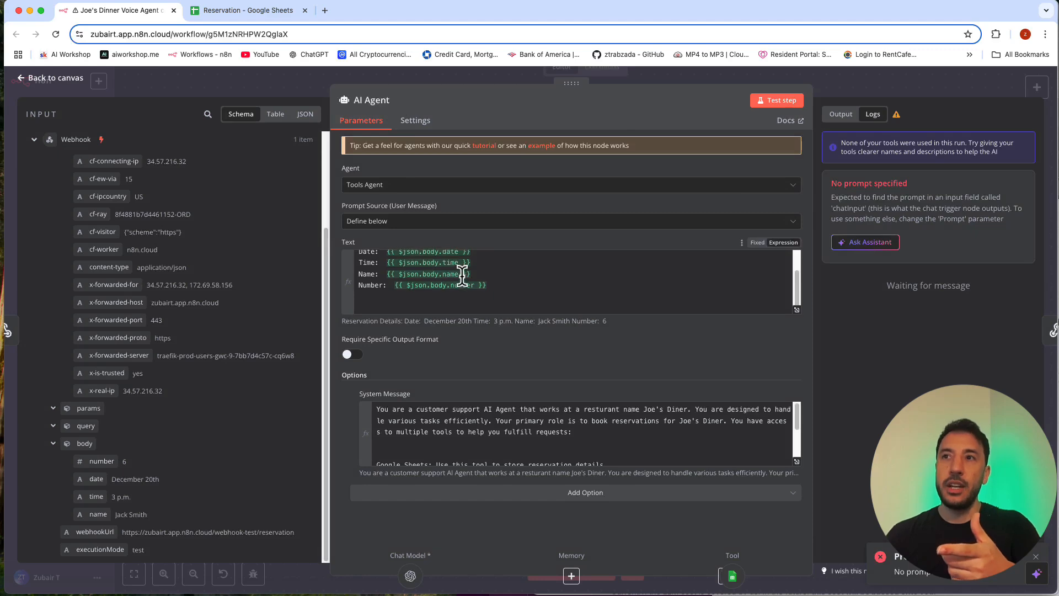
pyautogui.scroll(2, 462, 274)
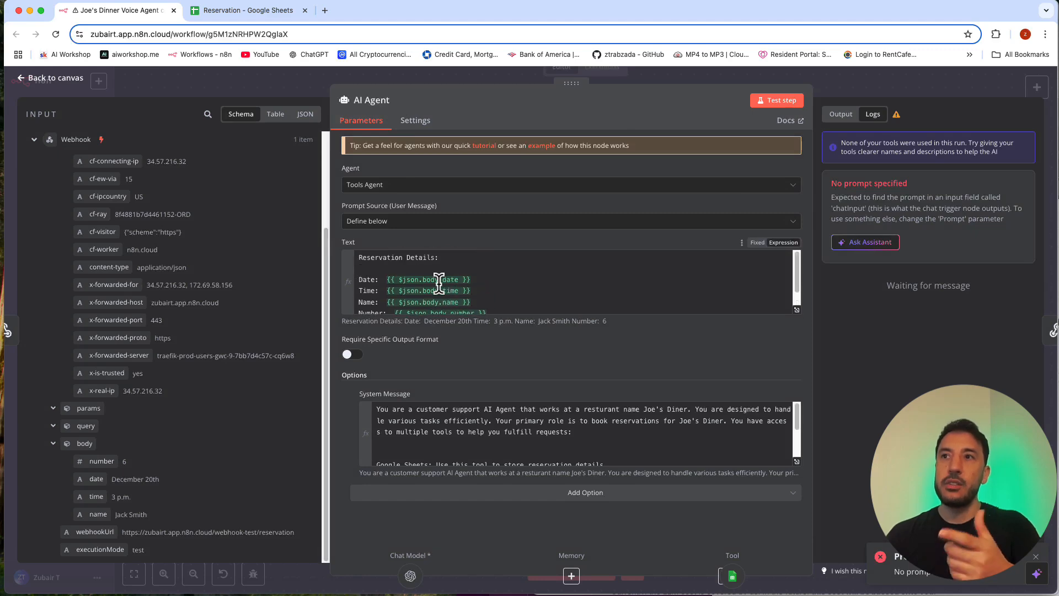
pyautogui.click(797, 461)
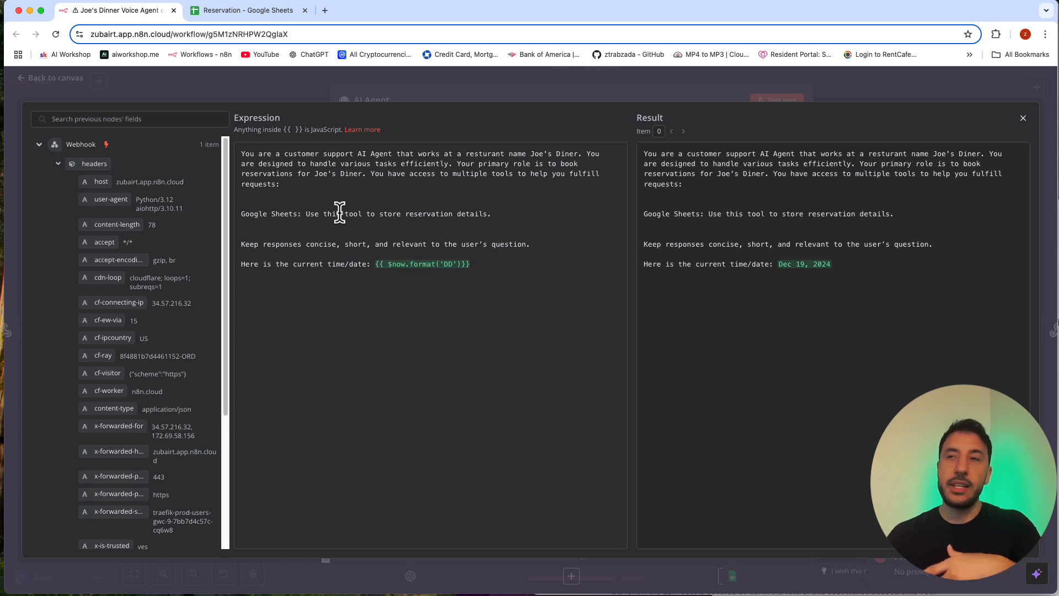
pyautogui.tripleClick(329, 164)
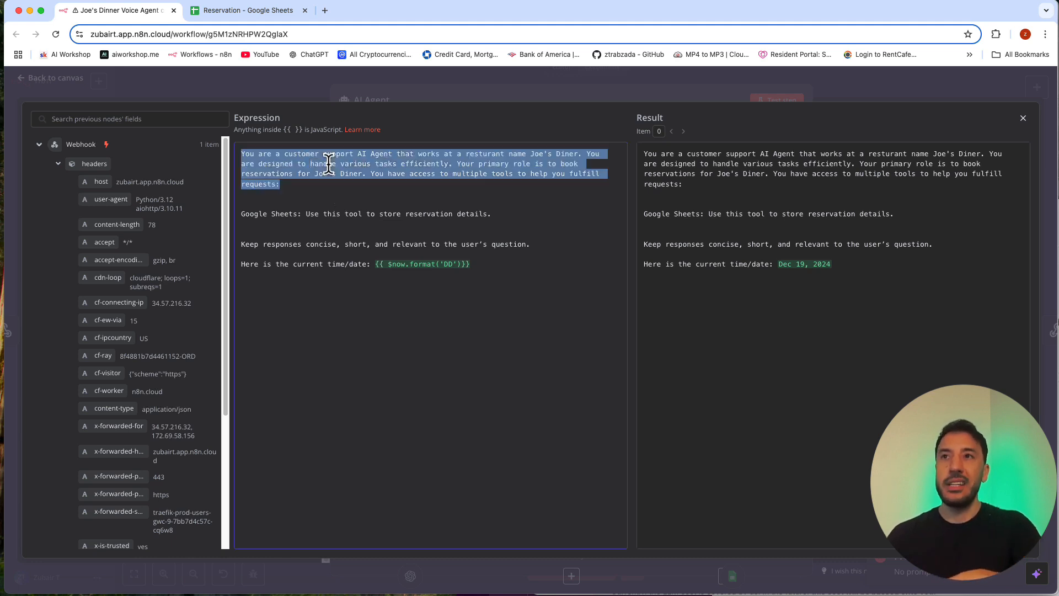
pyautogui.click(337, 190)
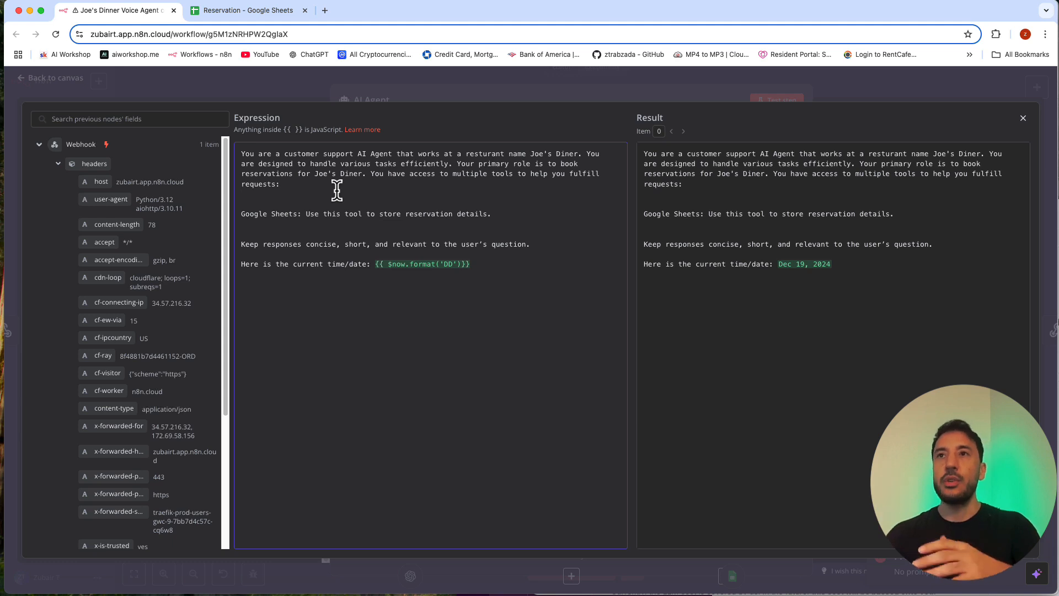
pyautogui.doubleClick(339, 182)
pyautogui.click(339, 182)
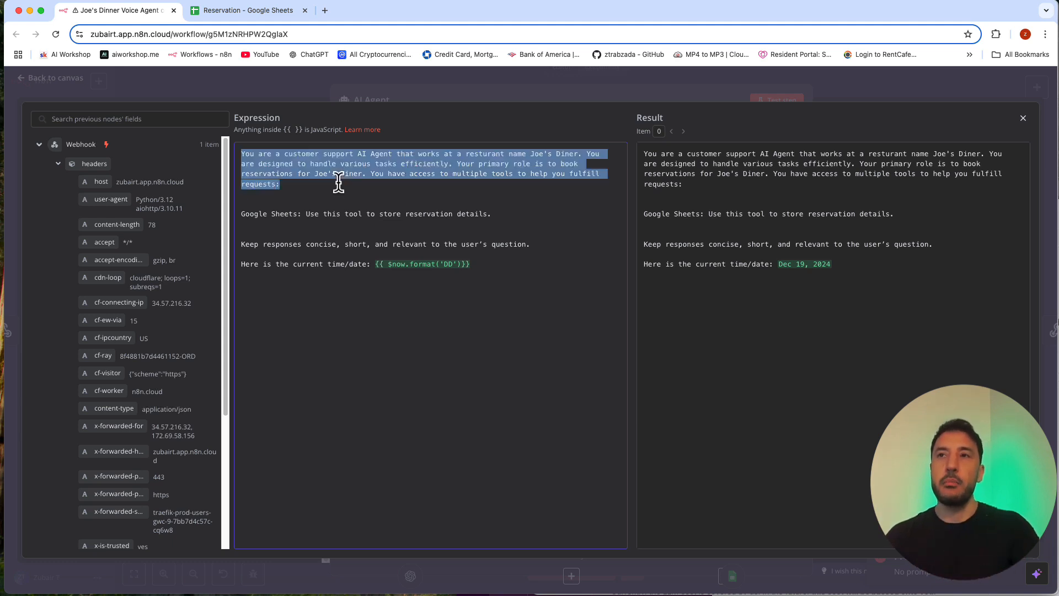
pyautogui.click(320, 219)
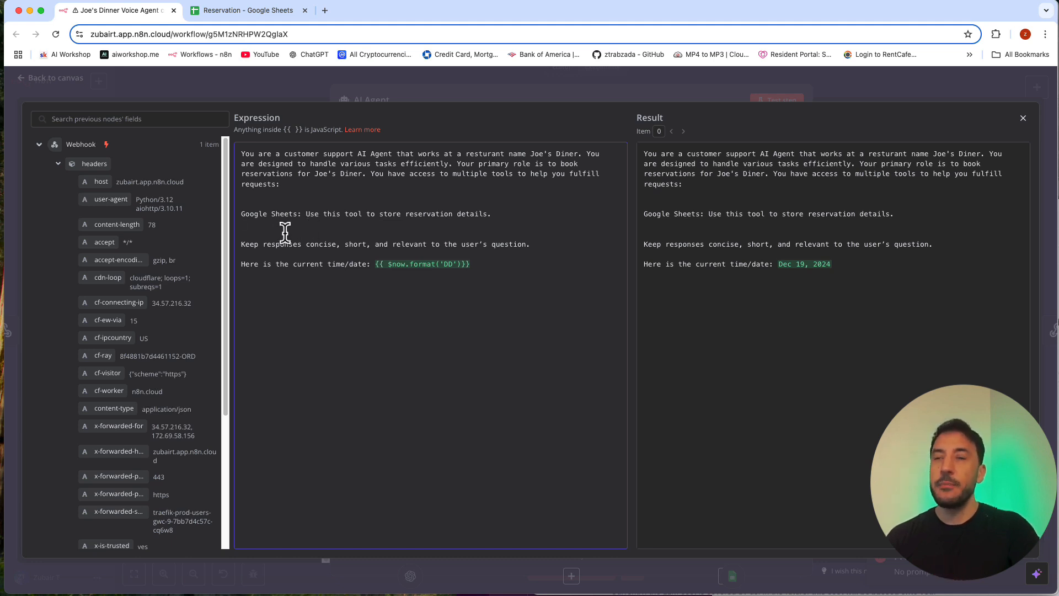
pyautogui.doubleClick(309, 216)
pyautogui.click(361, 218)
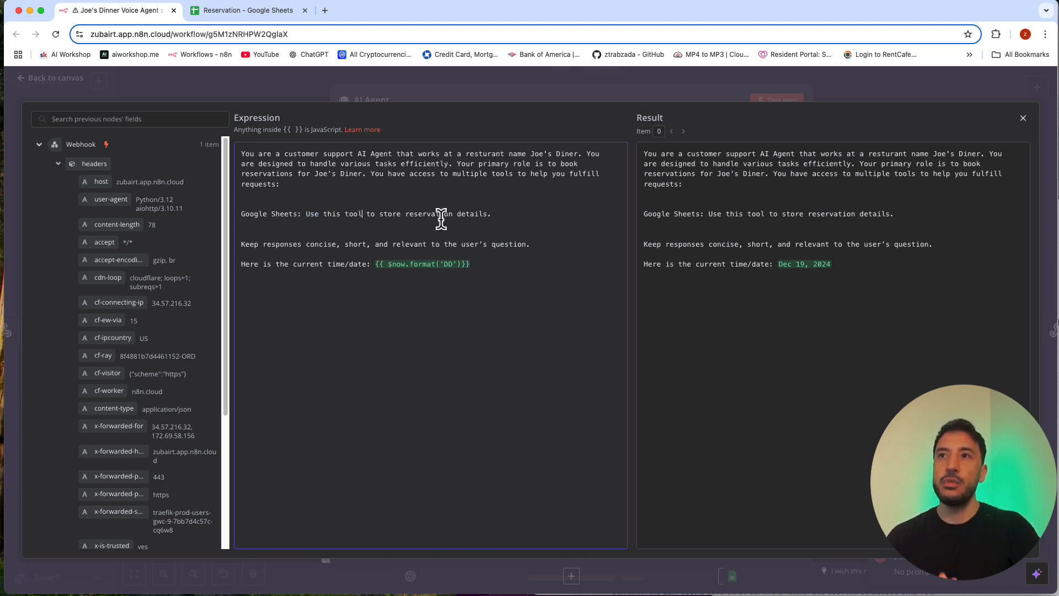
pyautogui.scroll(-1, 139, 347)
pyautogui.scroll(-5, 139, 348)
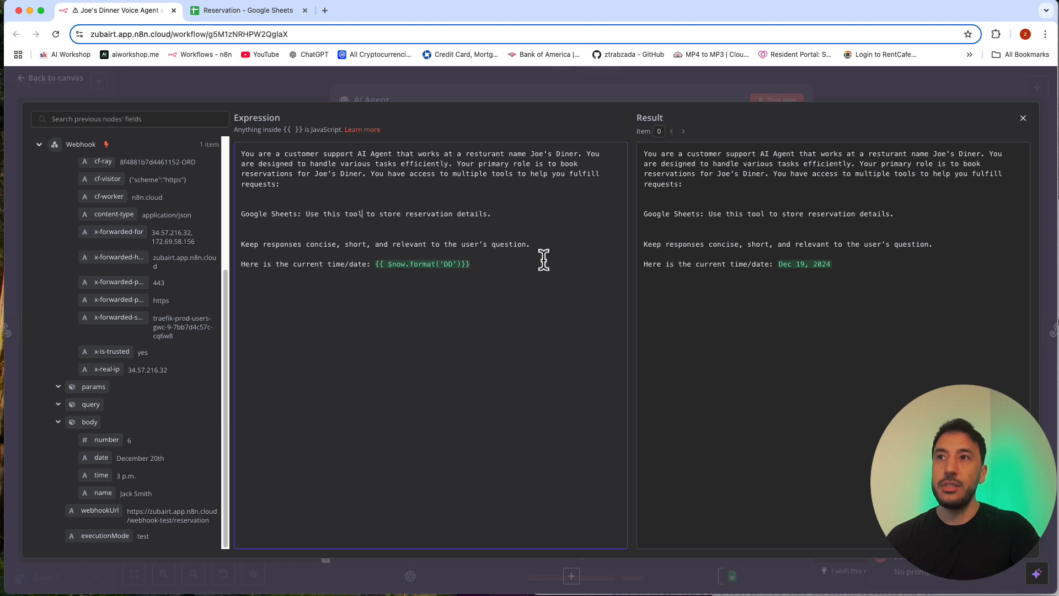
# Step: Reword the system message's response instruction to end with "relevant to the reservation." and return to the workflow canvas
pyautogui.doubleClick(508, 243)
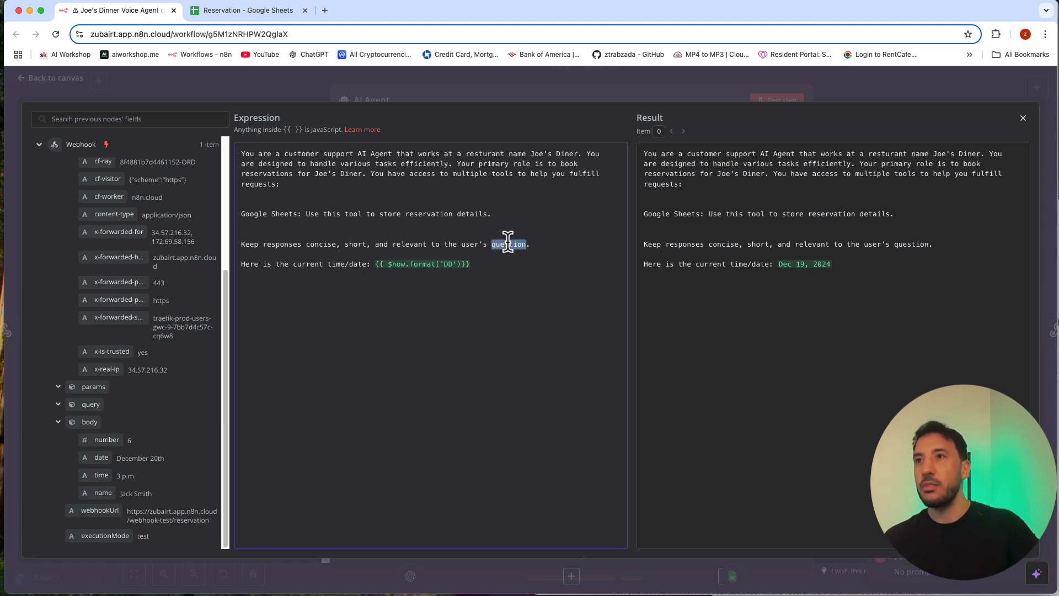
pyautogui.tripleClick(485, 244)
pyautogui.click(490, 244)
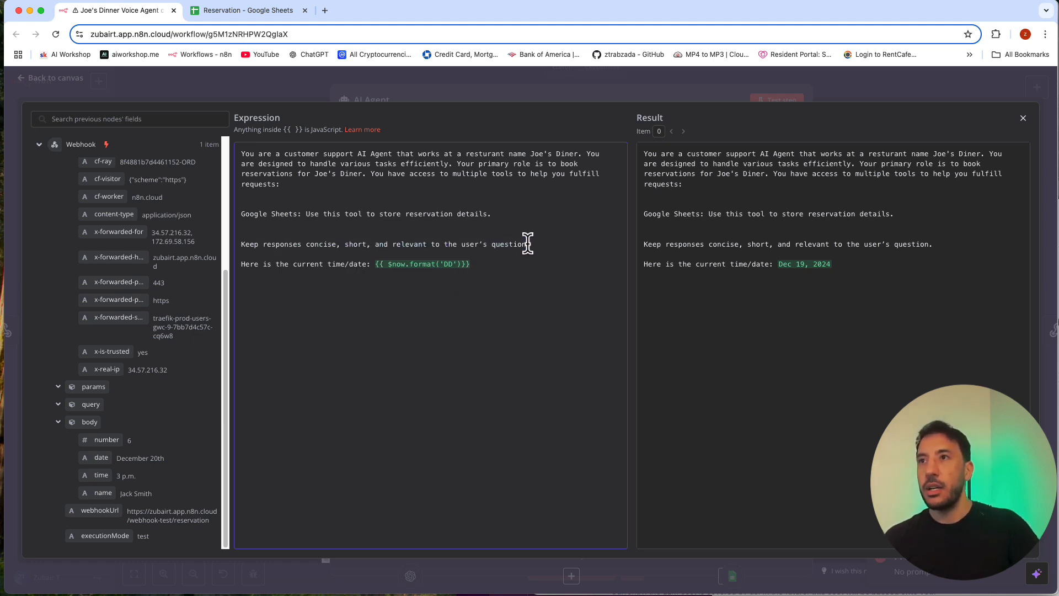
pyautogui.moveTo(526, 244); pyautogui.dragTo(462, 245)
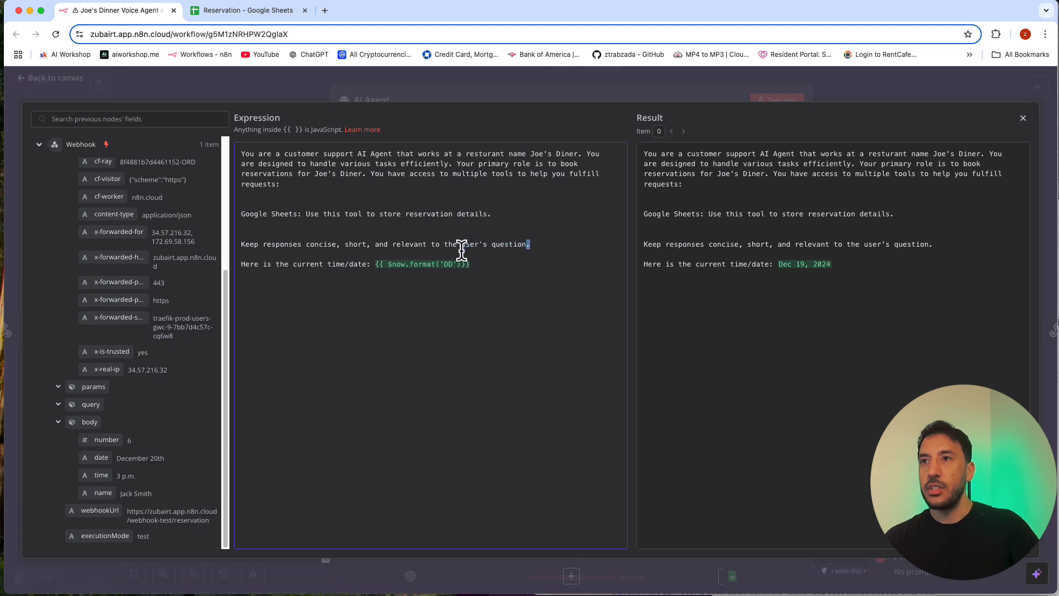
pyautogui.write('reserva')
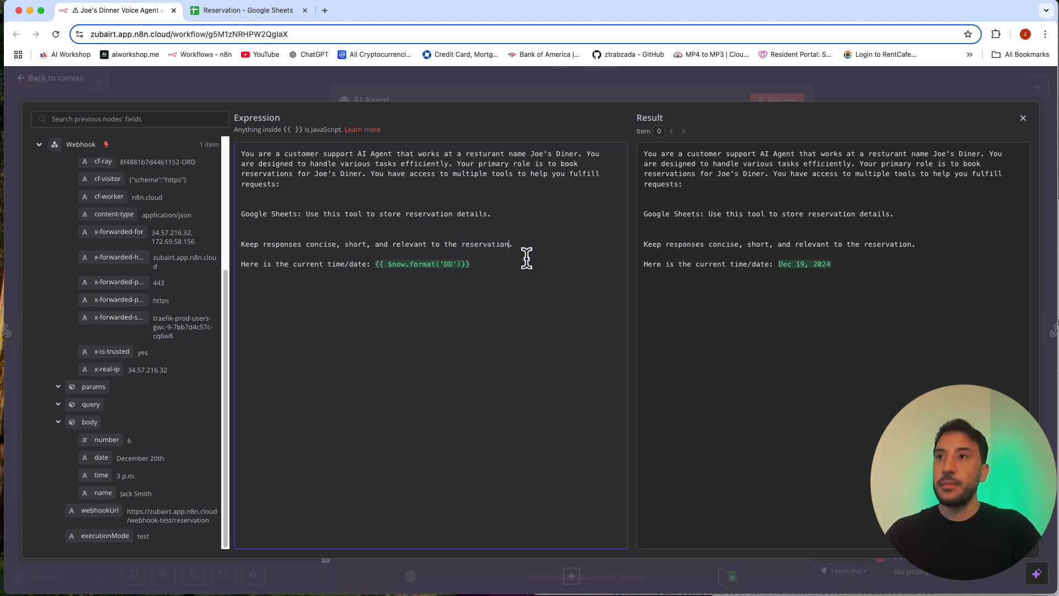
pyautogui.click(509, 271)
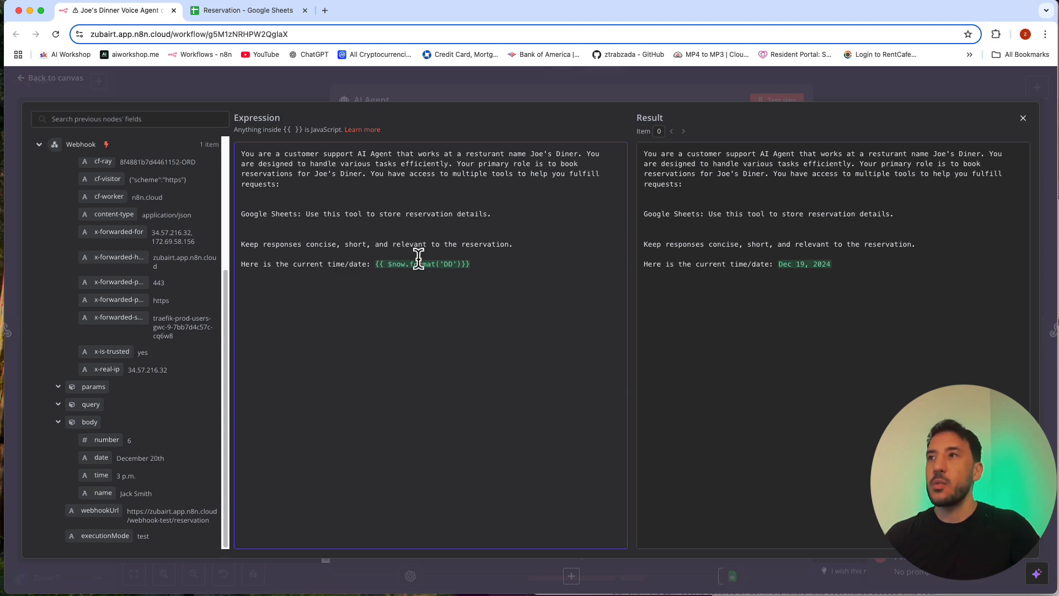
pyautogui.click(456, 100)
pyautogui.scroll(-1, 417, 306)
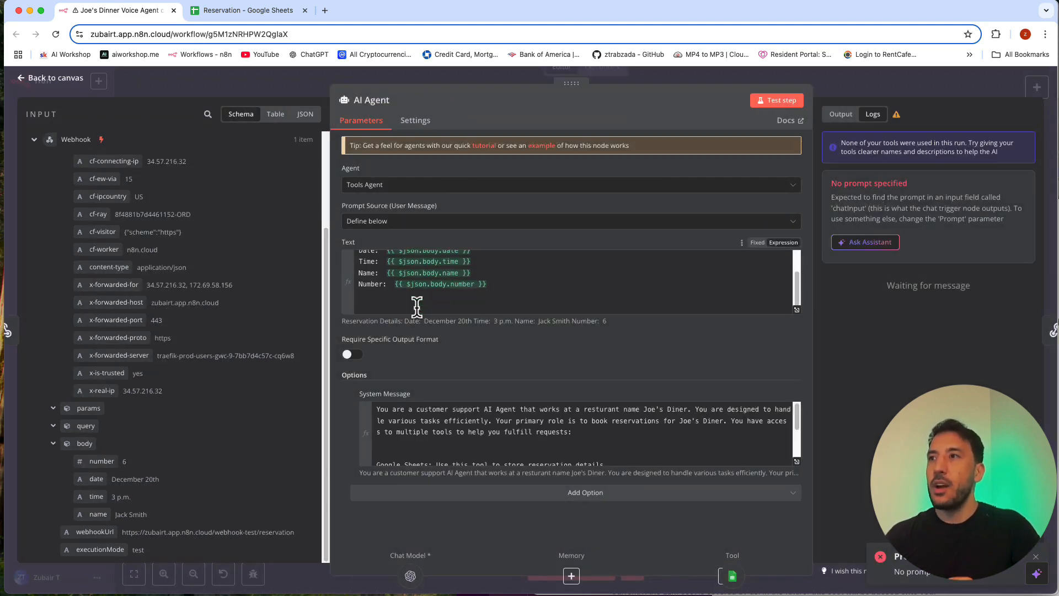
pyautogui.click(462, 79)
# Step: Review the Google Sheets tool's Append Row settings and values to send, and check the columns in the Reservation spreadsheet
pyautogui.click(551, 393)
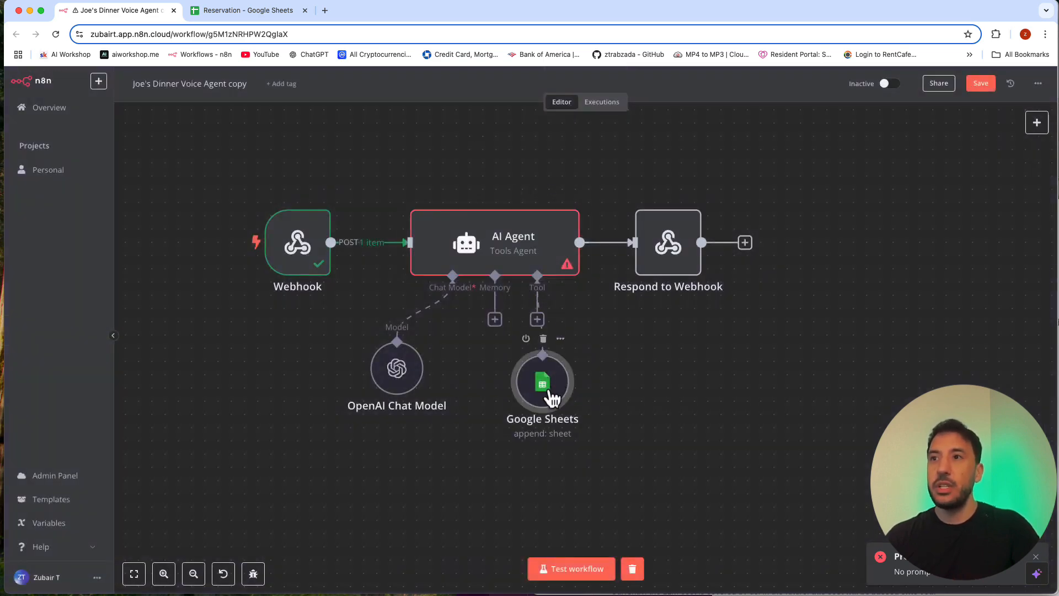
pyautogui.doubleClick(551, 393)
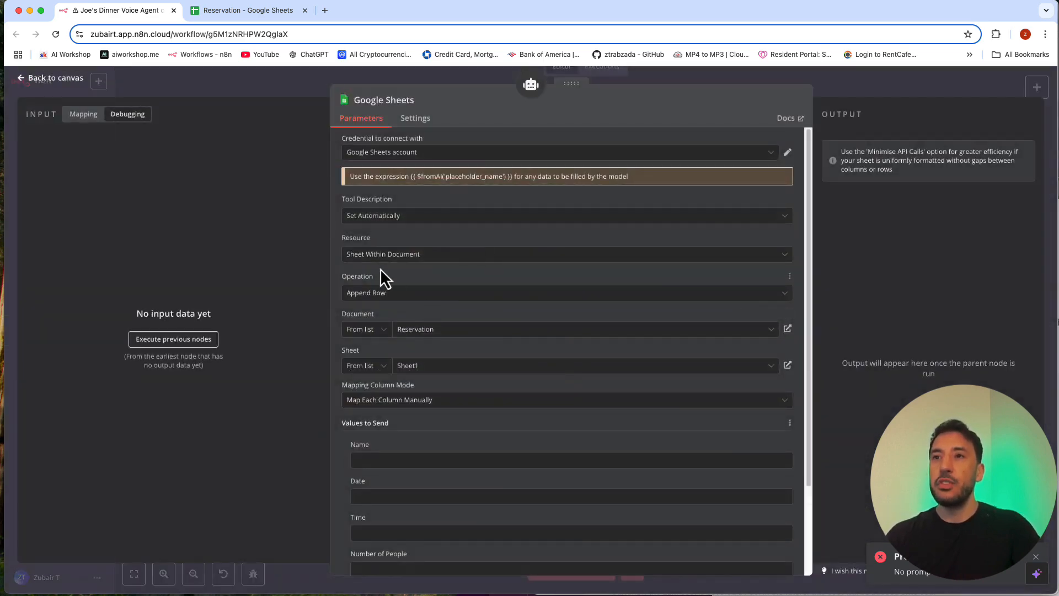
pyautogui.scroll(-3, 386, 279)
pyautogui.scroll(3, 387, 284)
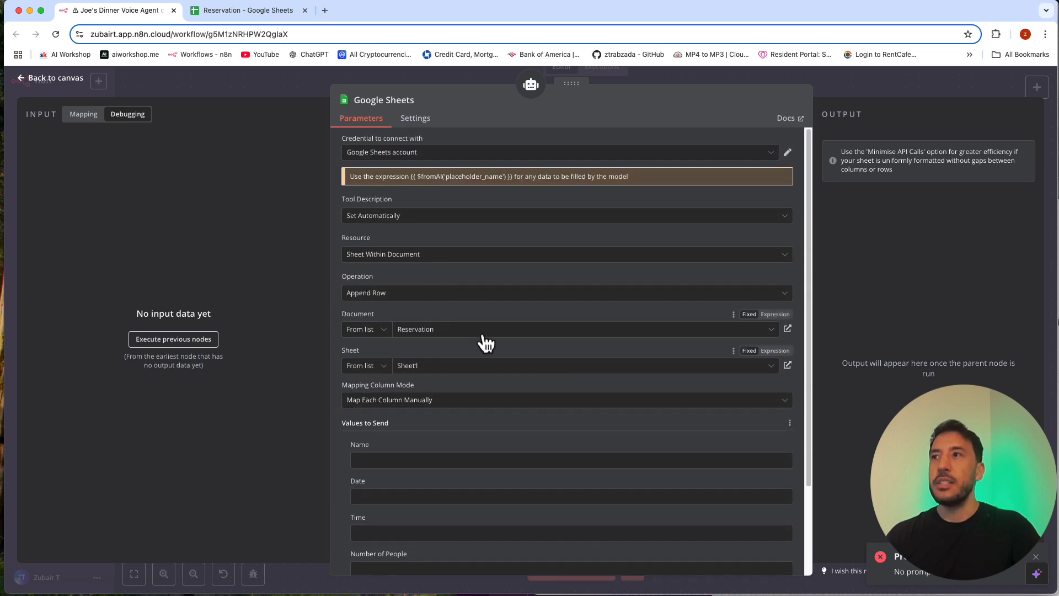
pyautogui.scroll(-3, 430, 386)
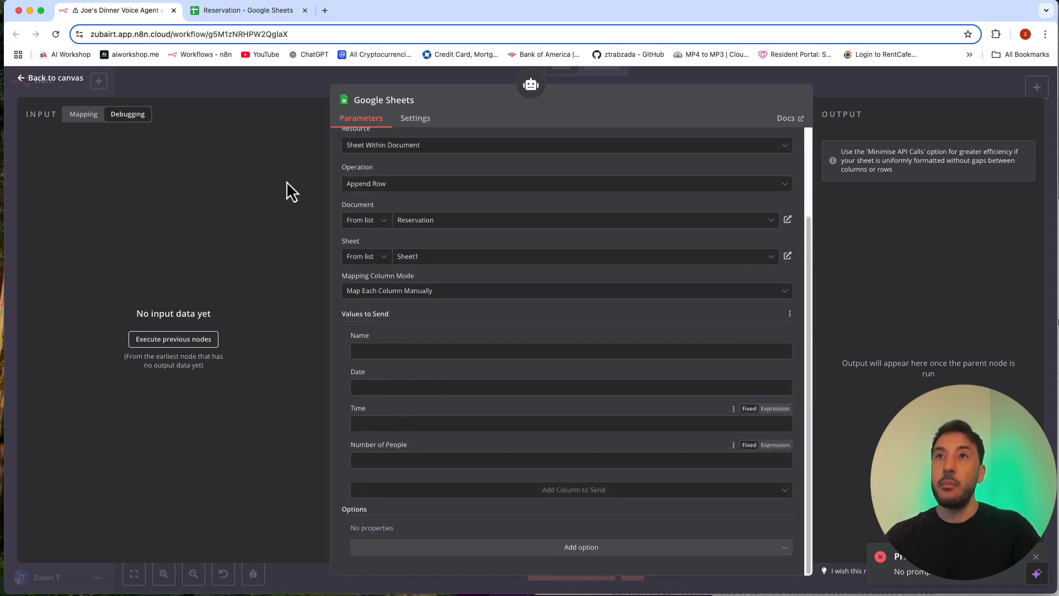
pyautogui.click(255, 12)
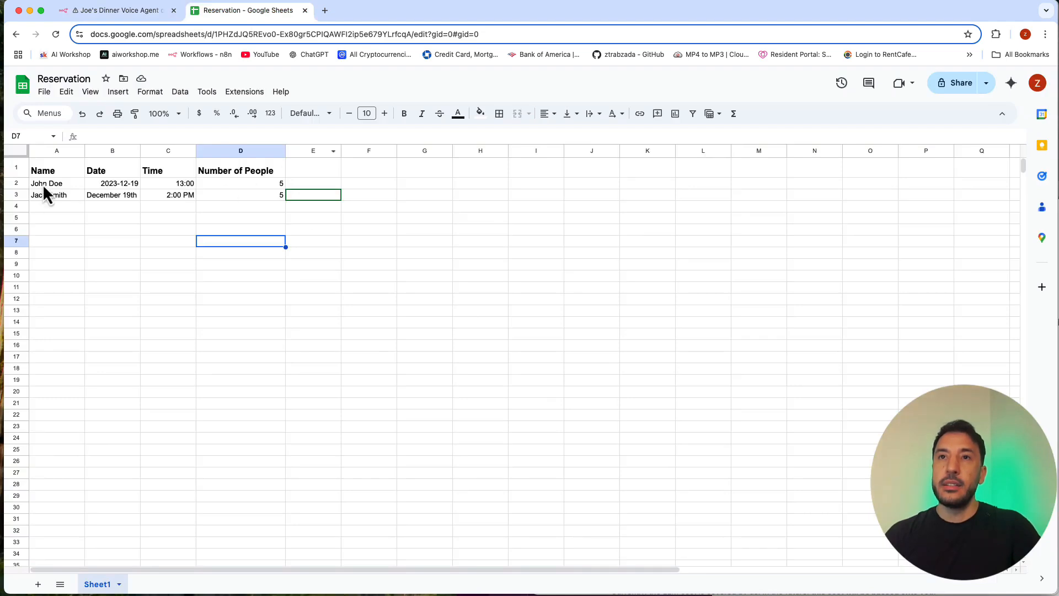
# Step: Set the Google Sheets tool's Name value to the expression {{ $fromAI('name') }}
pyautogui.click(110, 11)
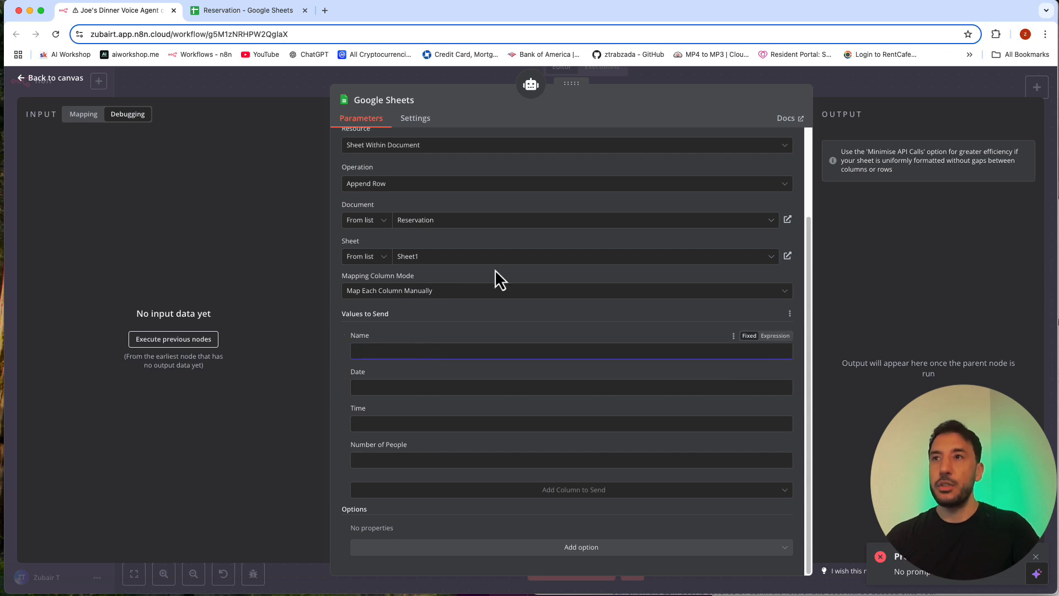
pyautogui.click(777, 336)
pyautogui.write('{')
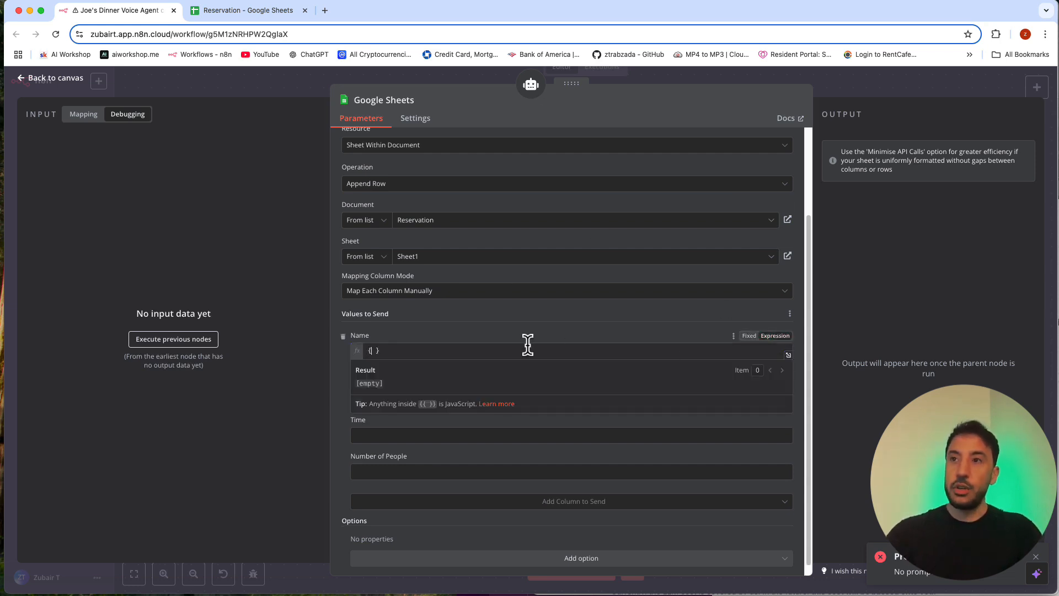
pyautogui.write('{ $fr')
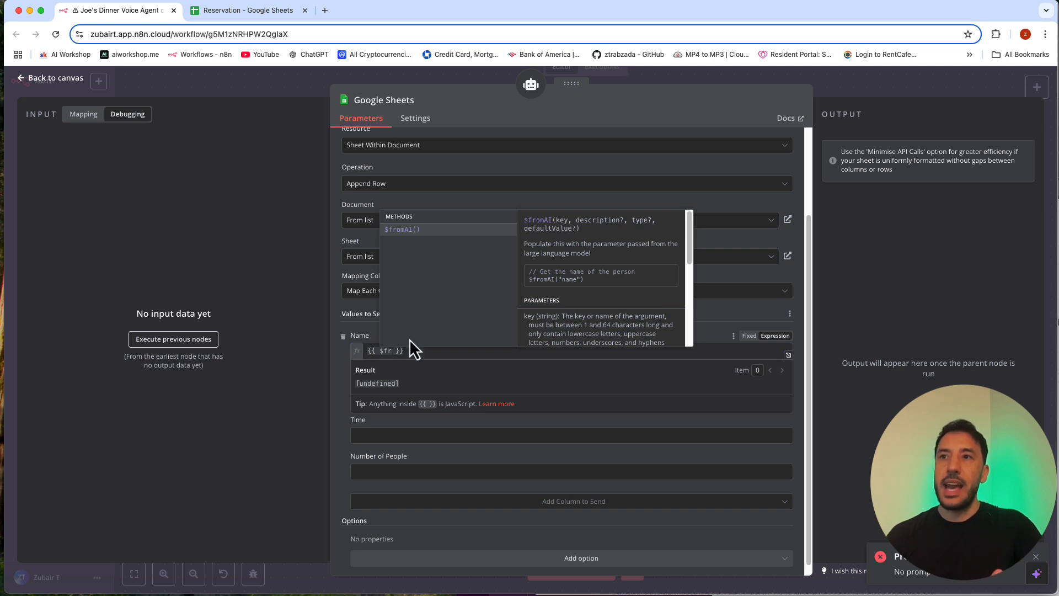
pyautogui.click(360, 335)
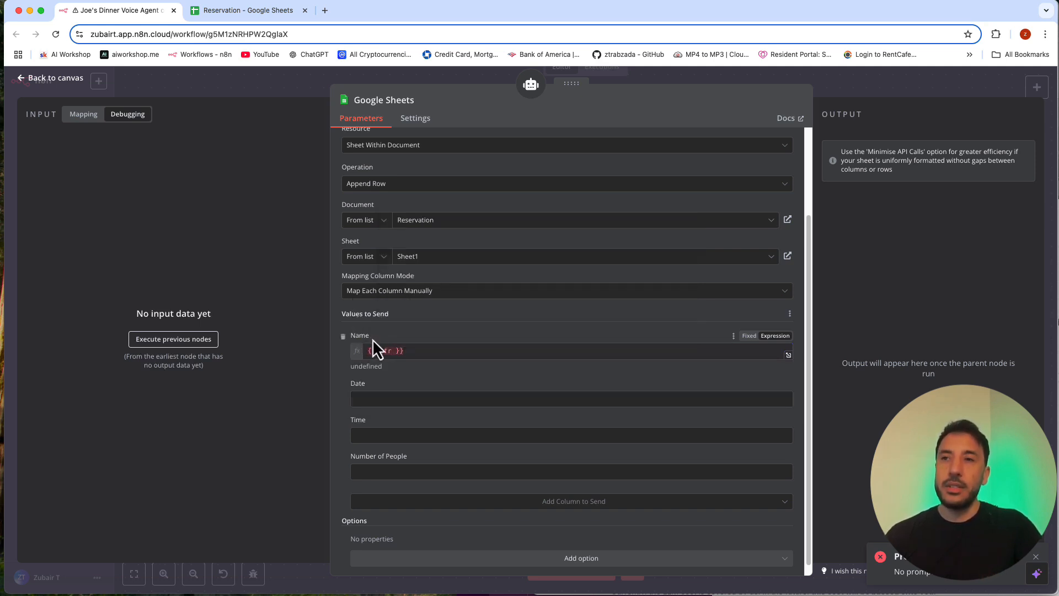
pyautogui.click(392, 351)
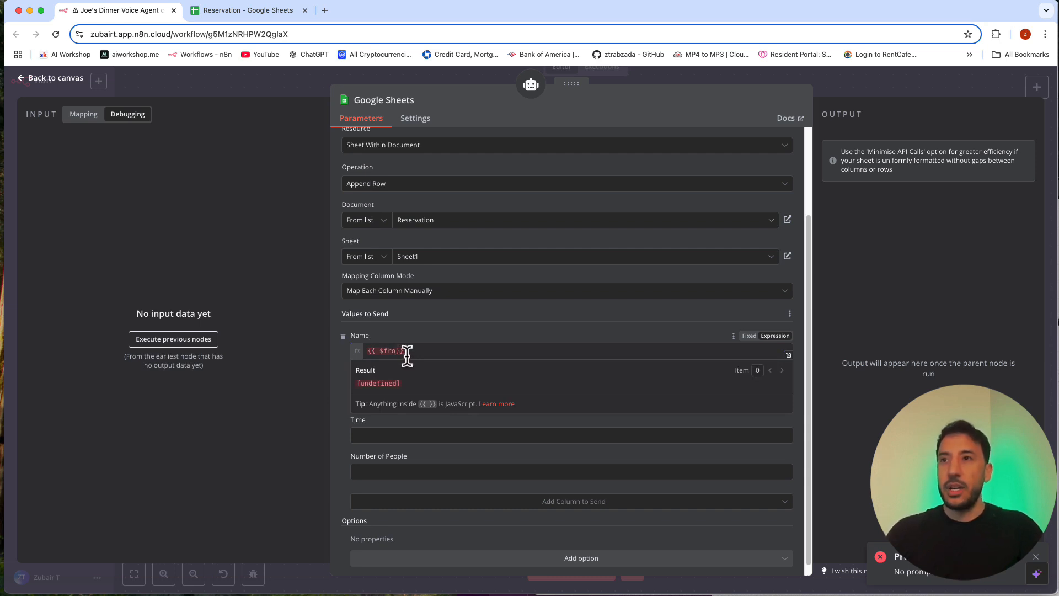
pyautogui.write('ma')
pyautogui.press('Return')
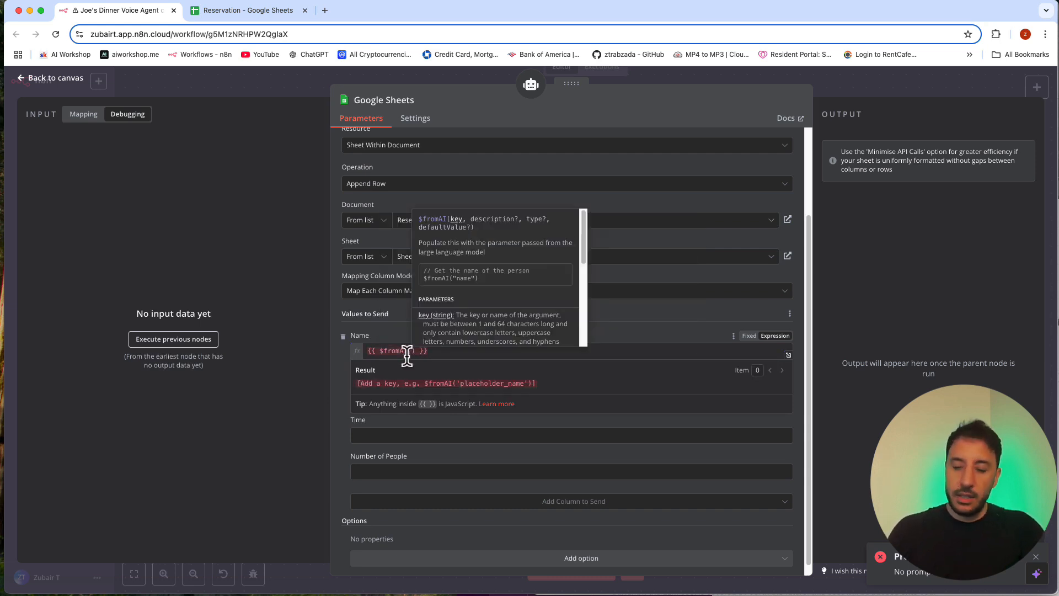
pyautogui.write("'")
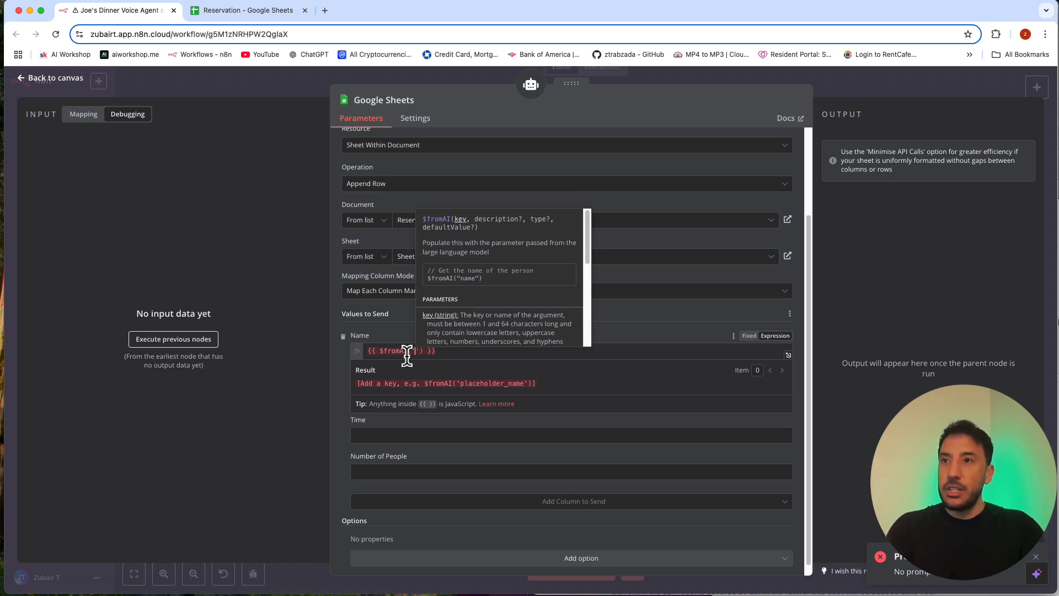
pyautogui.press('BackSpace')
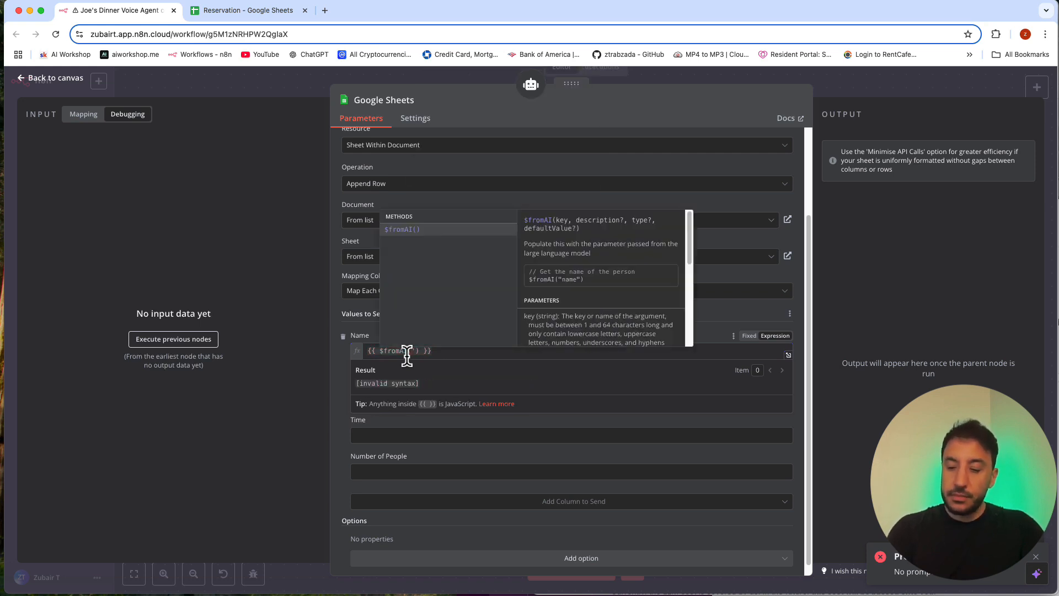
pyautogui.write("'")
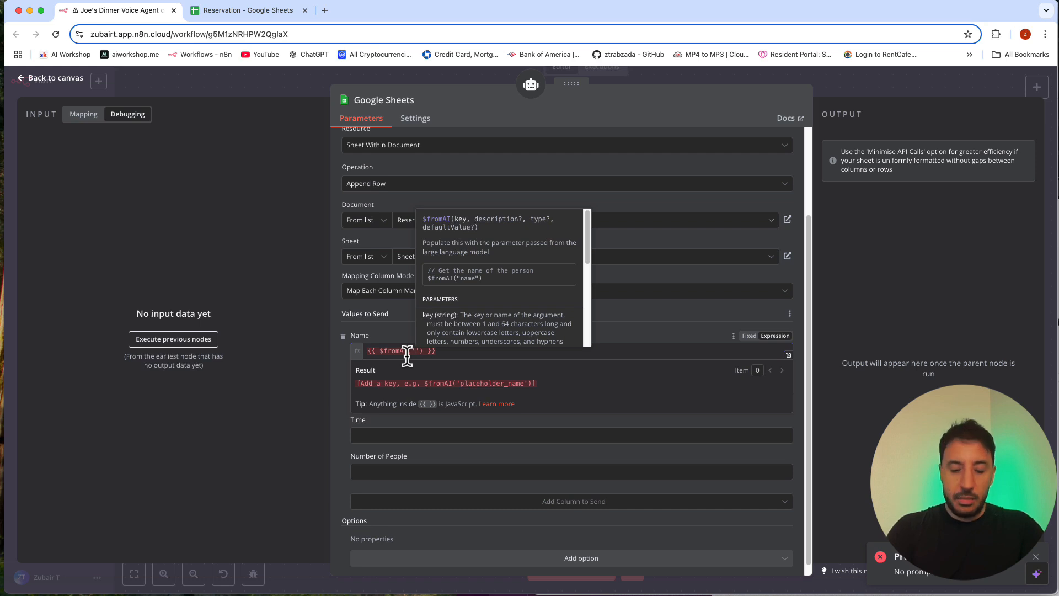
pyautogui.write('name')
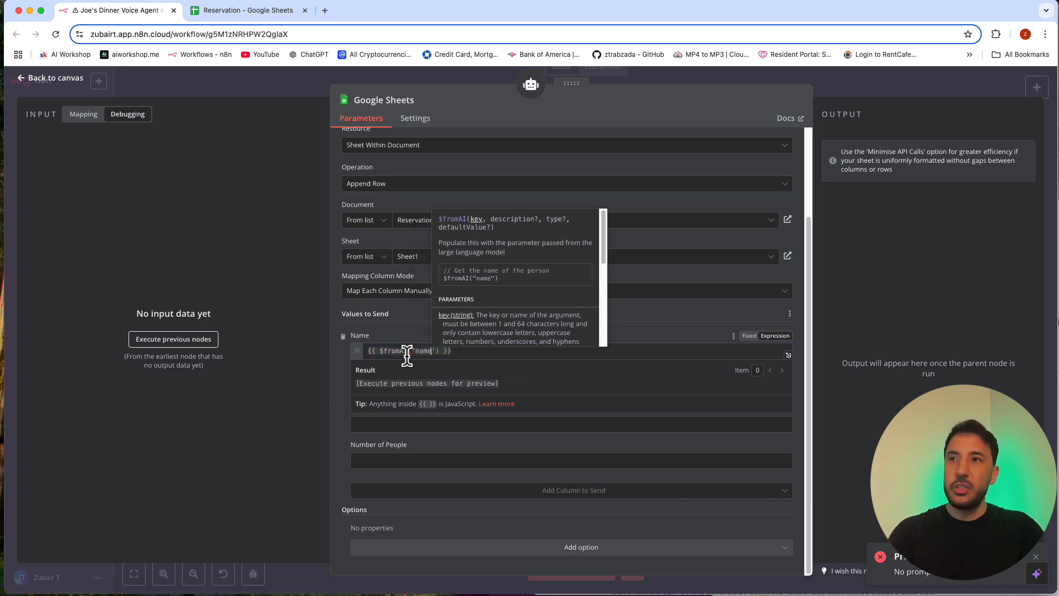
pyautogui.click(471, 363)
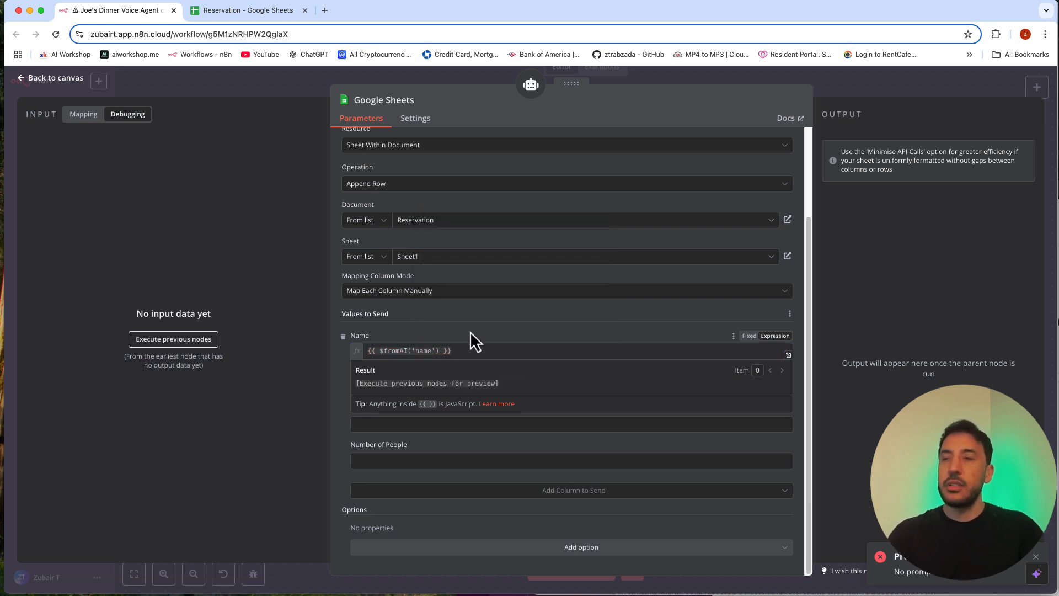
# Step: Reuse the Name expression for the Date value, changing its key so it reads {{ $fromAI('date') }}
pyautogui.tripleClick(484, 350)
pyautogui.hotkey('ctrl', 'c')
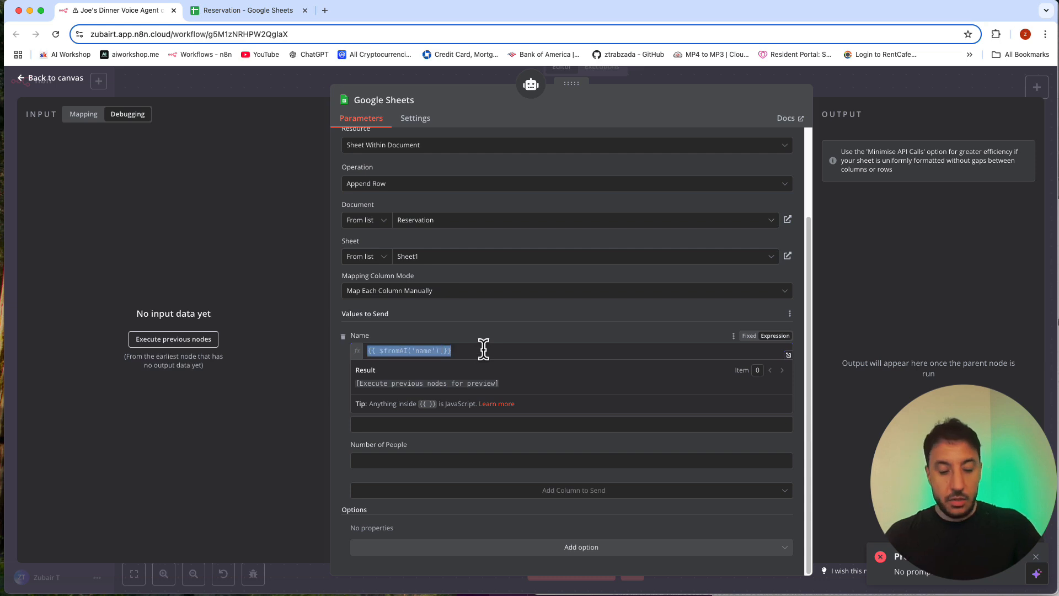
pyautogui.click(521, 321)
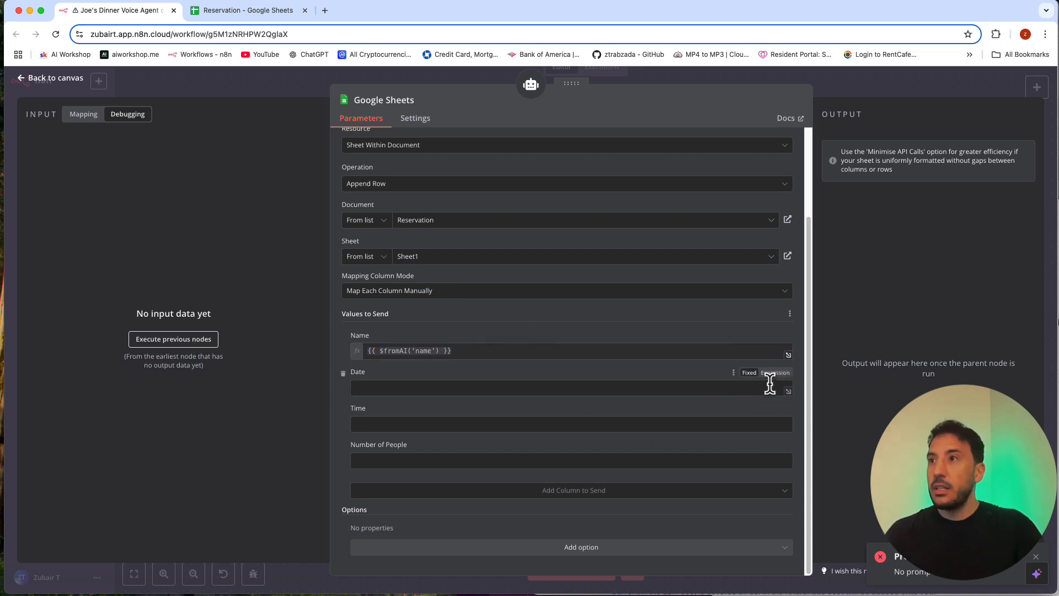
pyautogui.click(778, 373)
pyautogui.hotkey('ctrl', 'v')
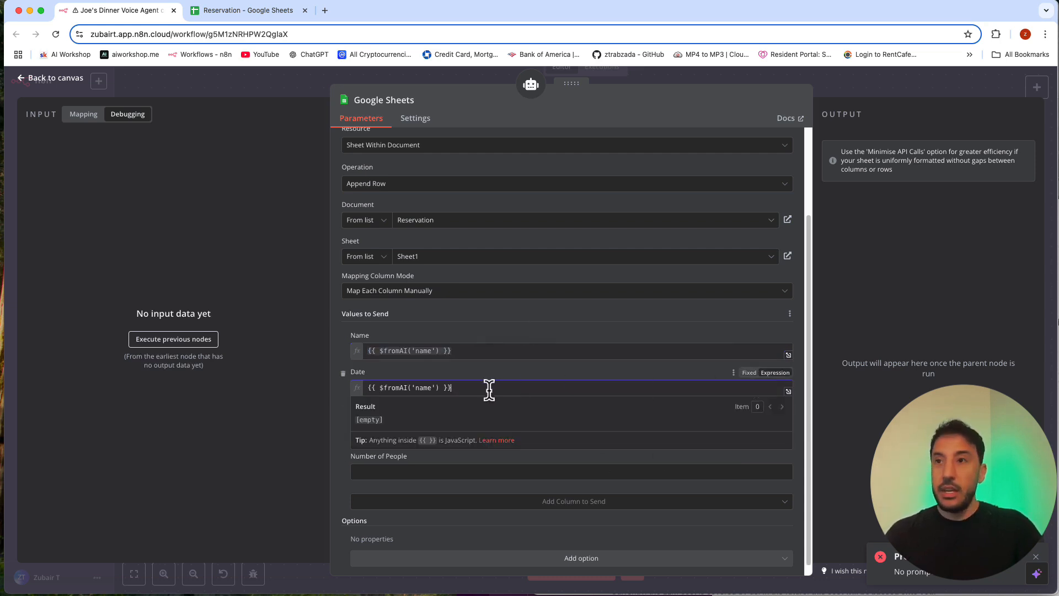
pyautogui.doubleClick(430, 389)
pyautogui.write('date')
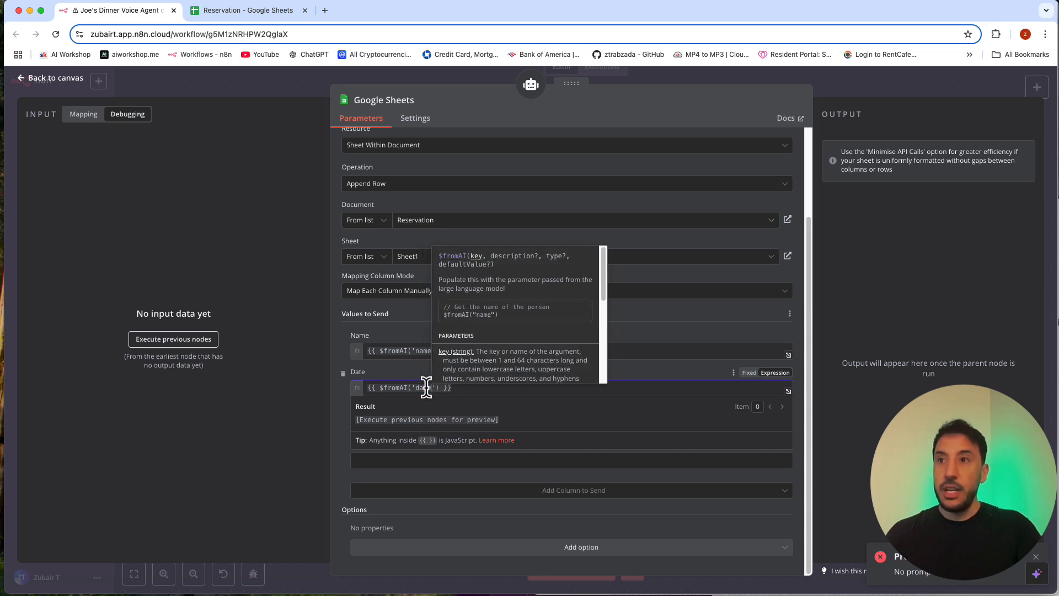
pyautogui.click(663, 373)
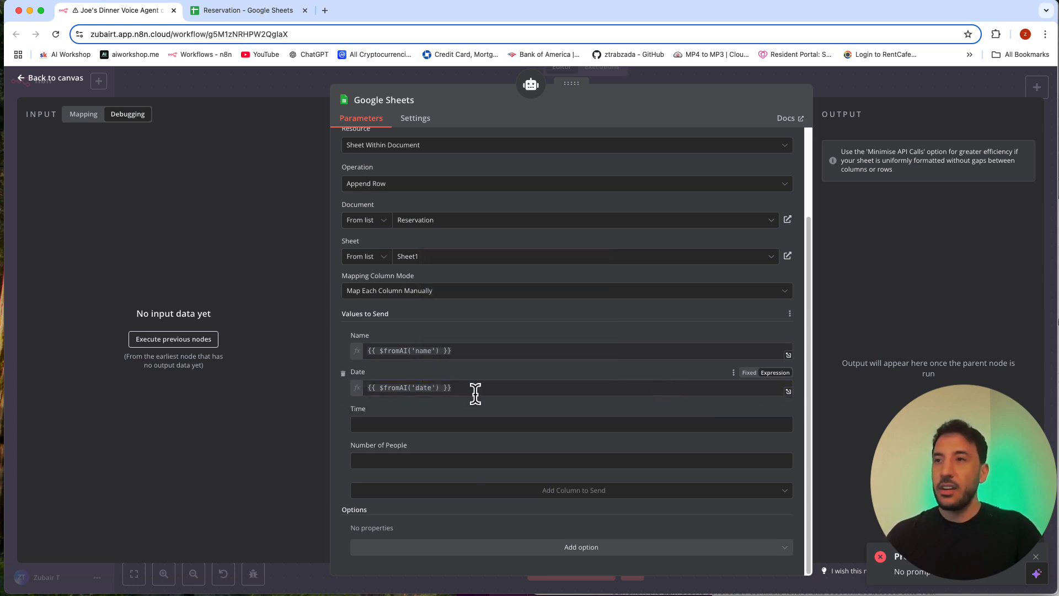
# Step: Set the Time value to the expression {{ $fromAI('time') }}
pyautogui.click(558, 422)
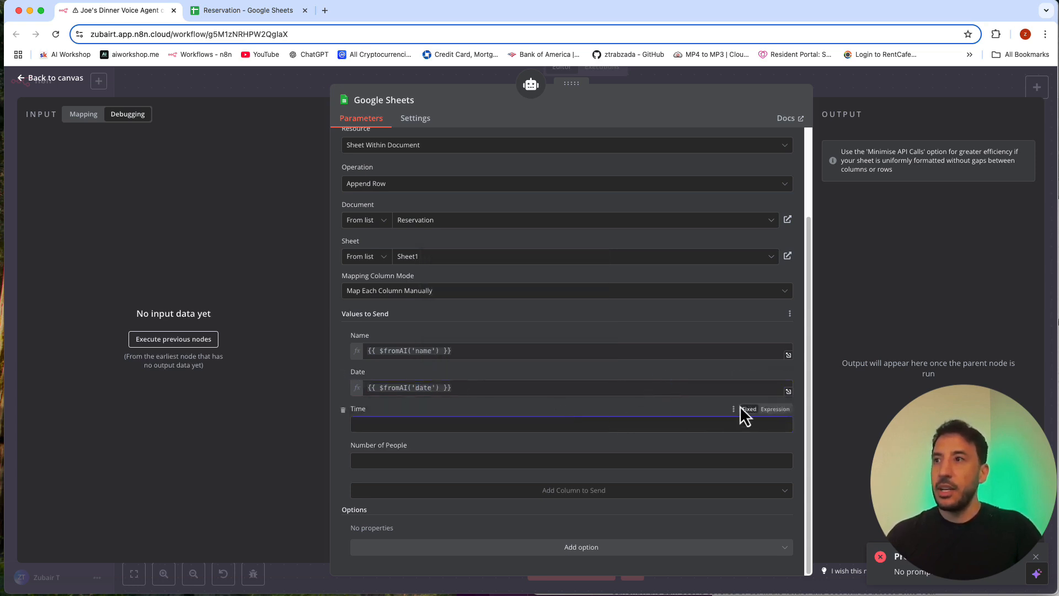
pyautogui.click(785, 410)
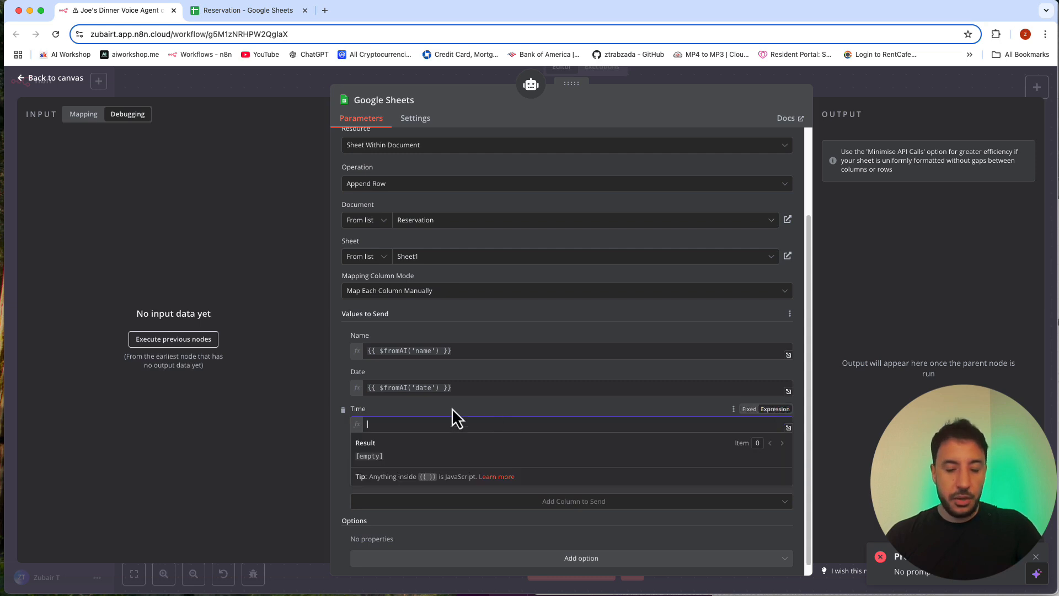
pyautogui.hotkey('ctrl', 'v')
pyautogui.doubleClick(422, 424)
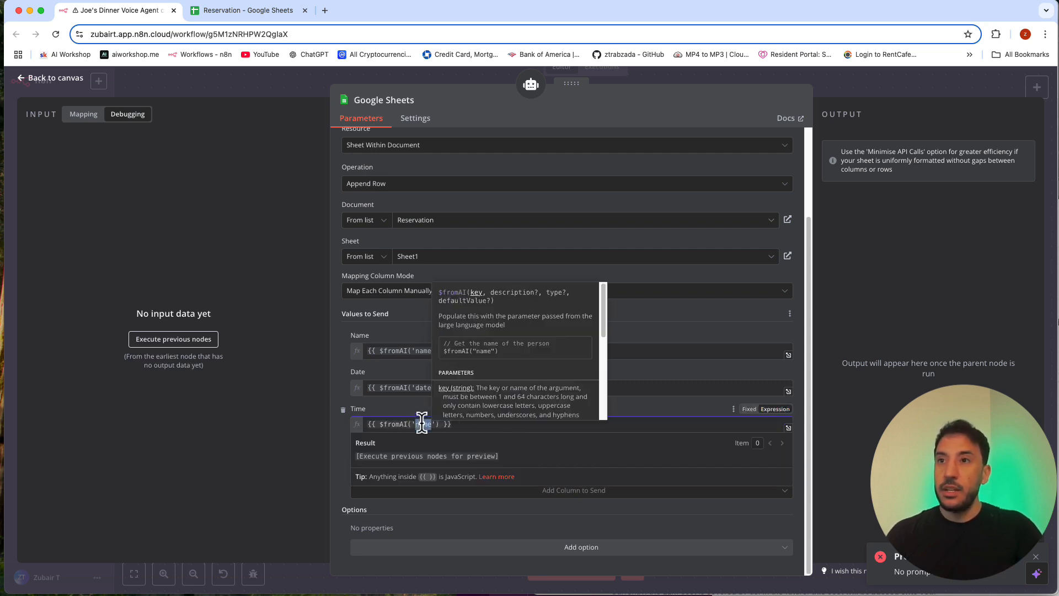
pyautogui.write('timi')
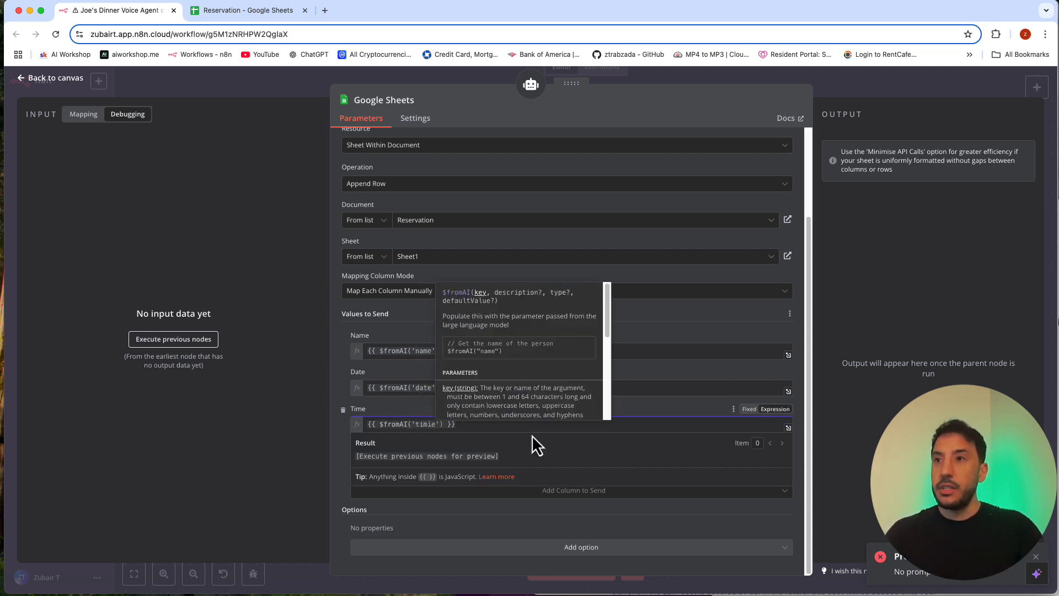
pyautogui.press('BackSpace')
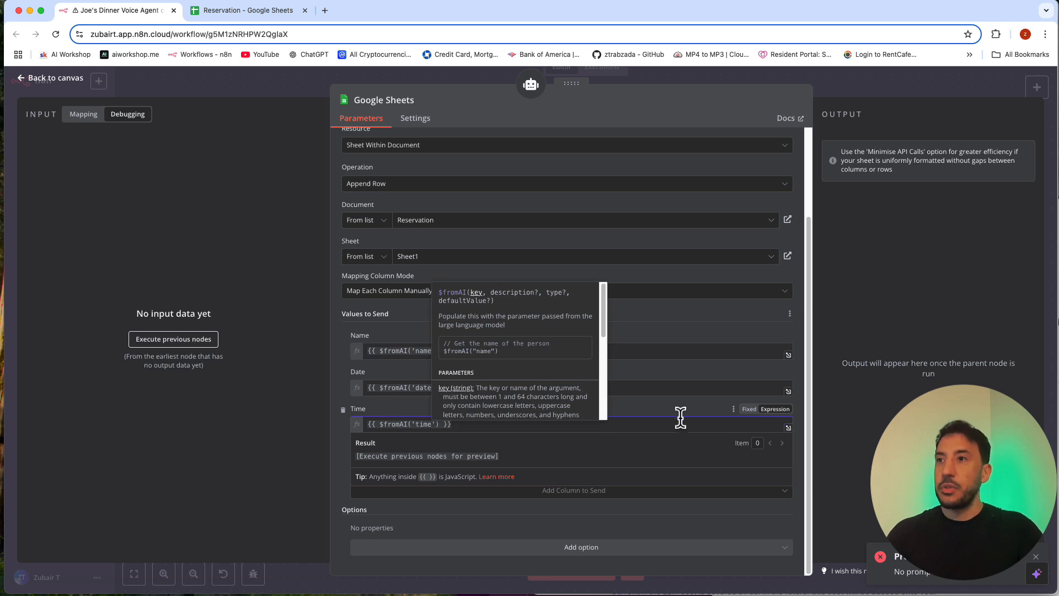
pyautogui.click(681, 414)
# Step: Set the Number of People value to {{ $fromAI('people') }} and shift the Google Sheets node slightly to the right on the canvas
pyautogui.click(741, 457)
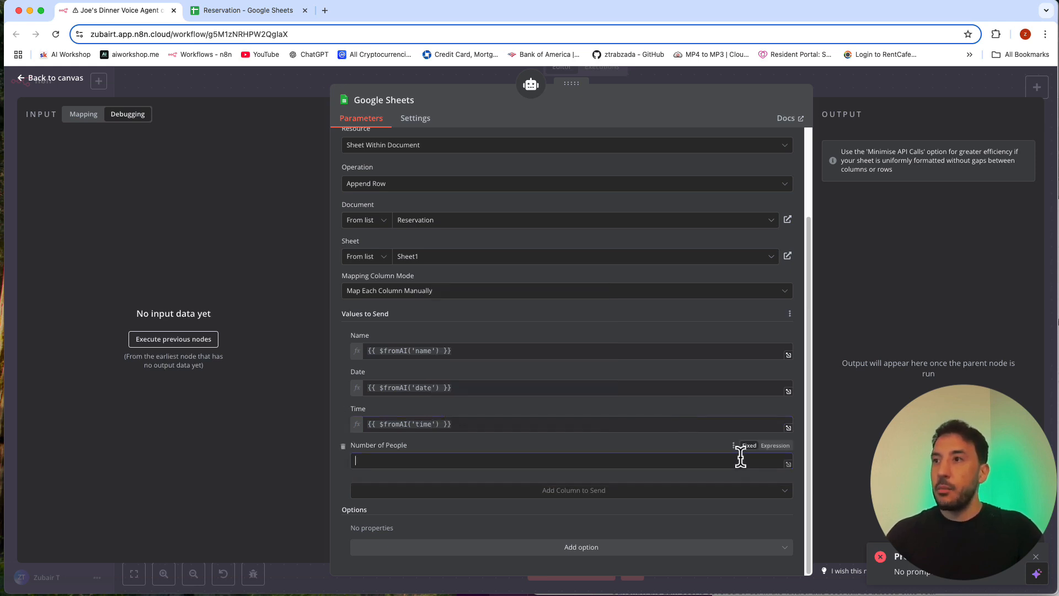
pyautogui.click(763, 447)
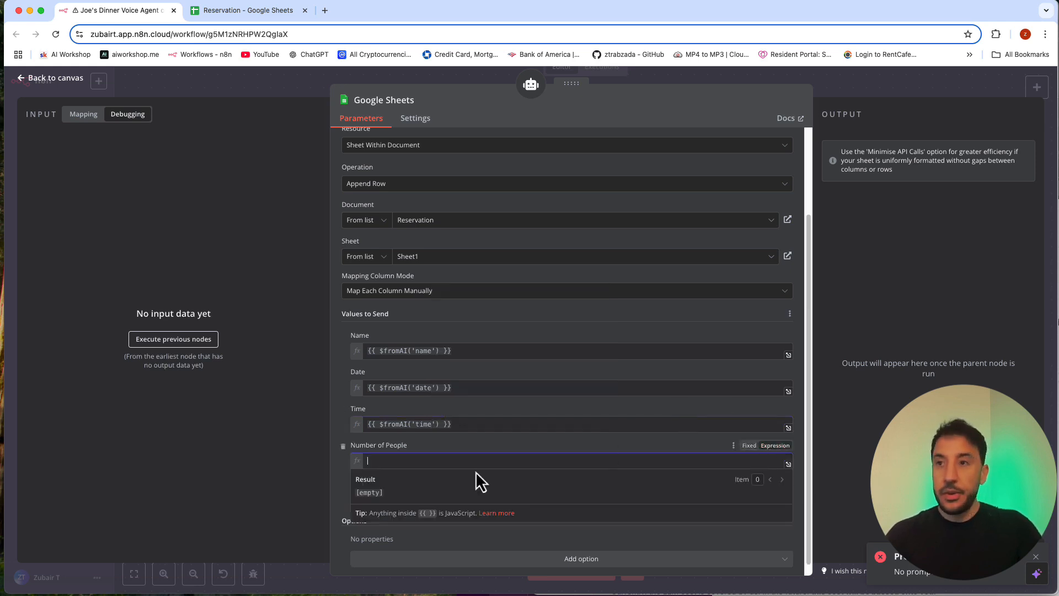
pyautogui.press('super+v')
pyautogui.doubleClick(424, 460)
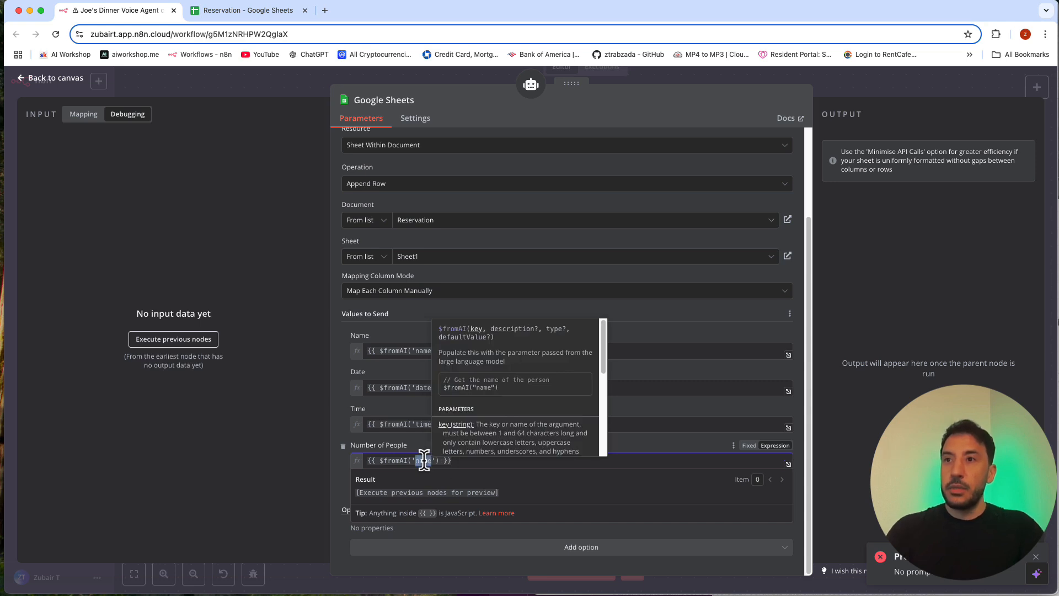
pyautogui.write('n')
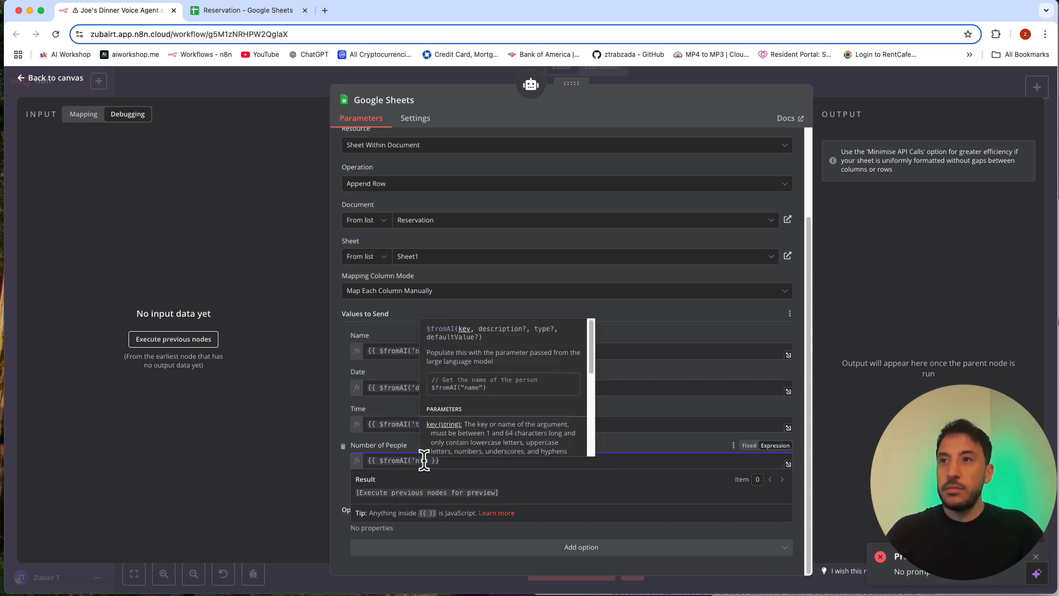
pyautogui.press('BackSpace')
pyautogui.write('peop')
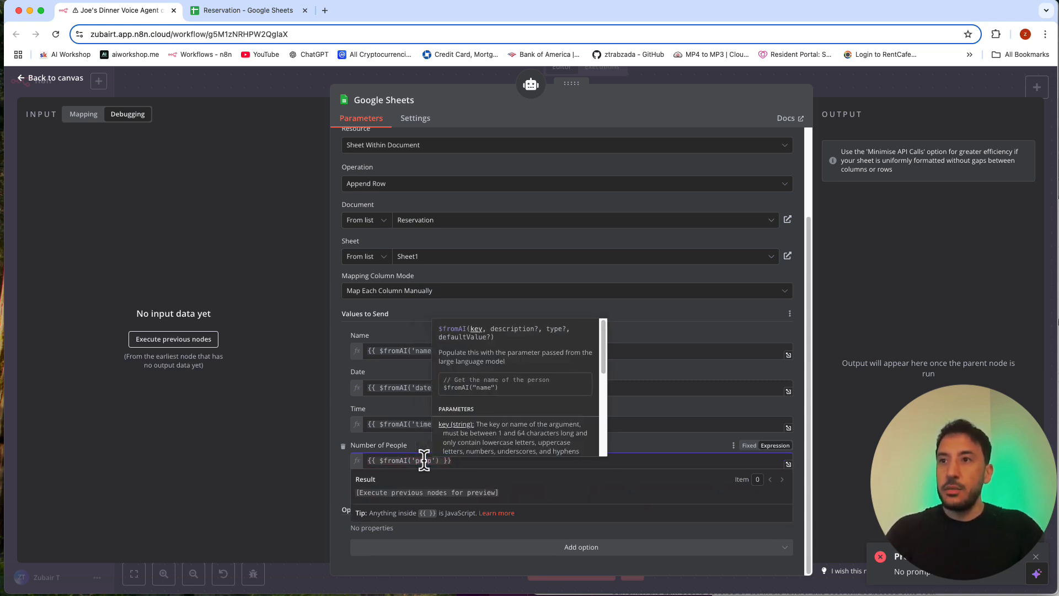
pyautogui.write('le')
pyautogui.click(690, 450)
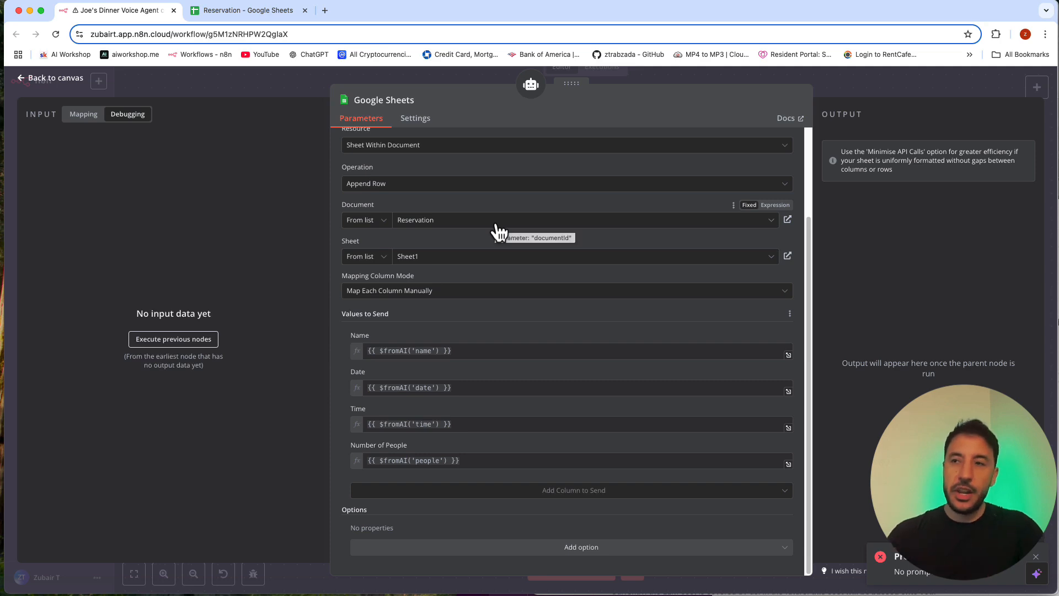
pyautogui.click(866, 84)
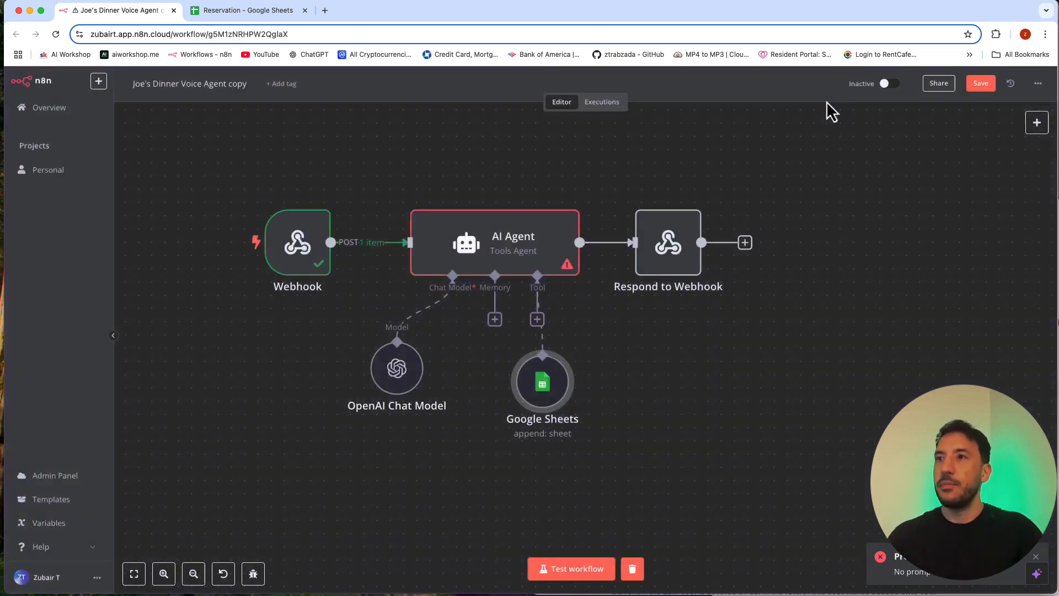
pyautogui.moveTo(549, 378); pyautogui.dragTo(576, 379)
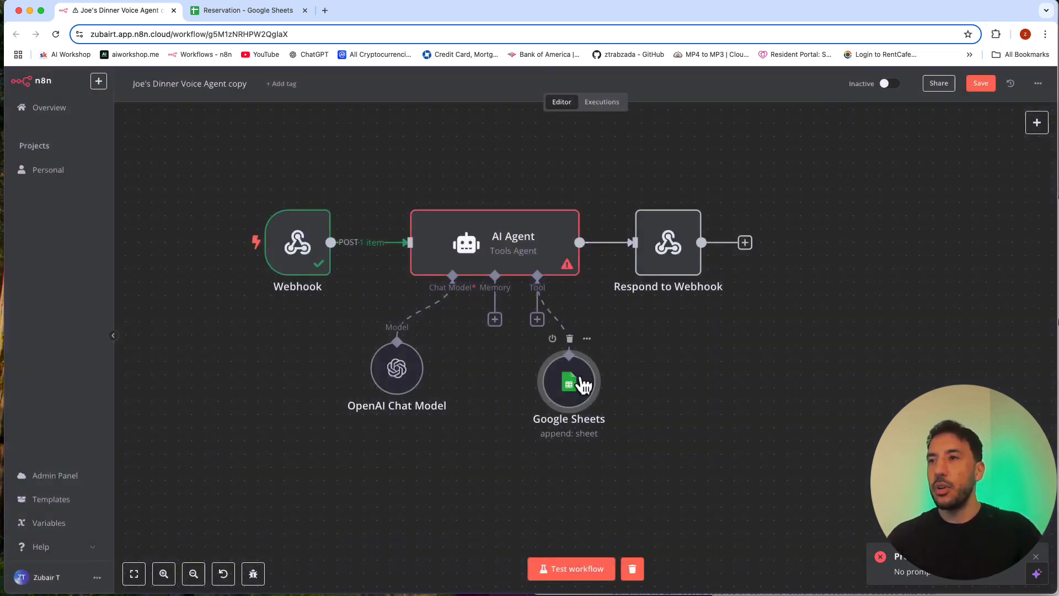
# Step: Review the Google Sheets tool's Append Row settings and column expressions, plus the AI Agent's prompt and system message
pyautogui.doubleClick(583, 383)
pyautogui.scroll(-5, 465, 407)
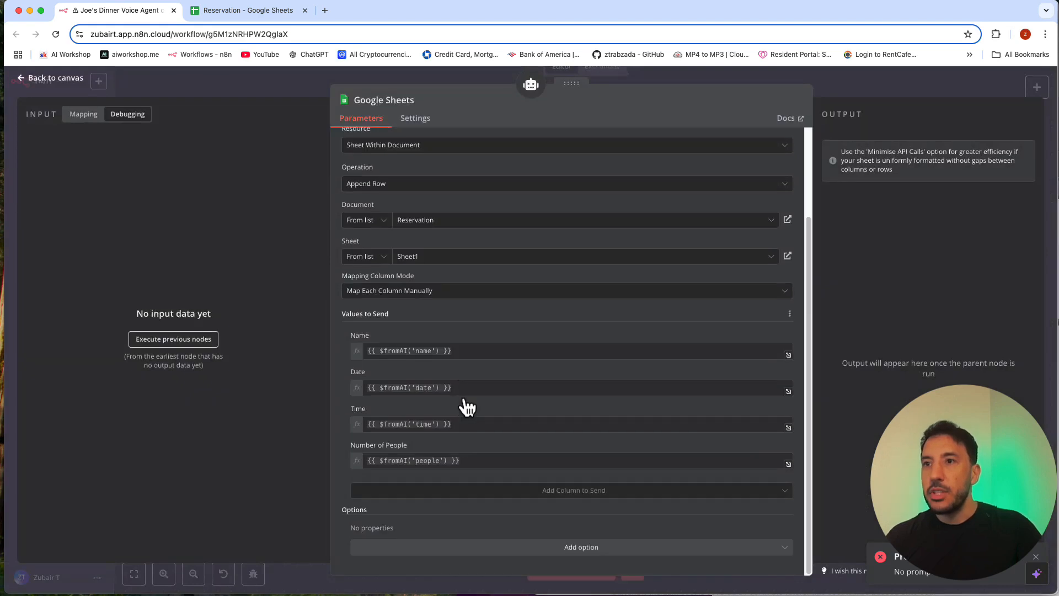
pyautogui.scroll(2, 446, 407)
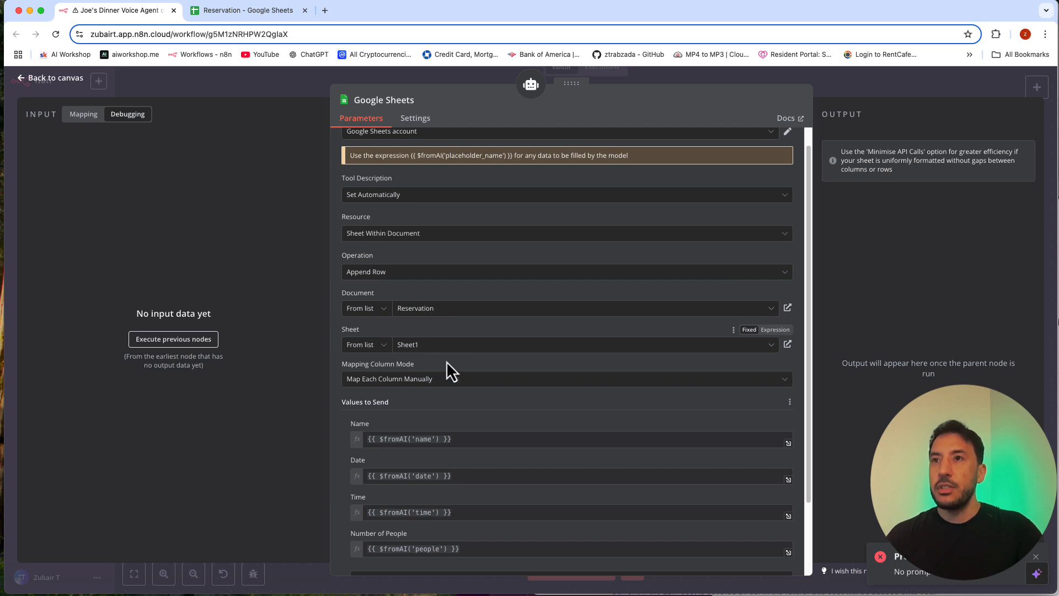
pyautogui.scroll(-2, 423, 394)
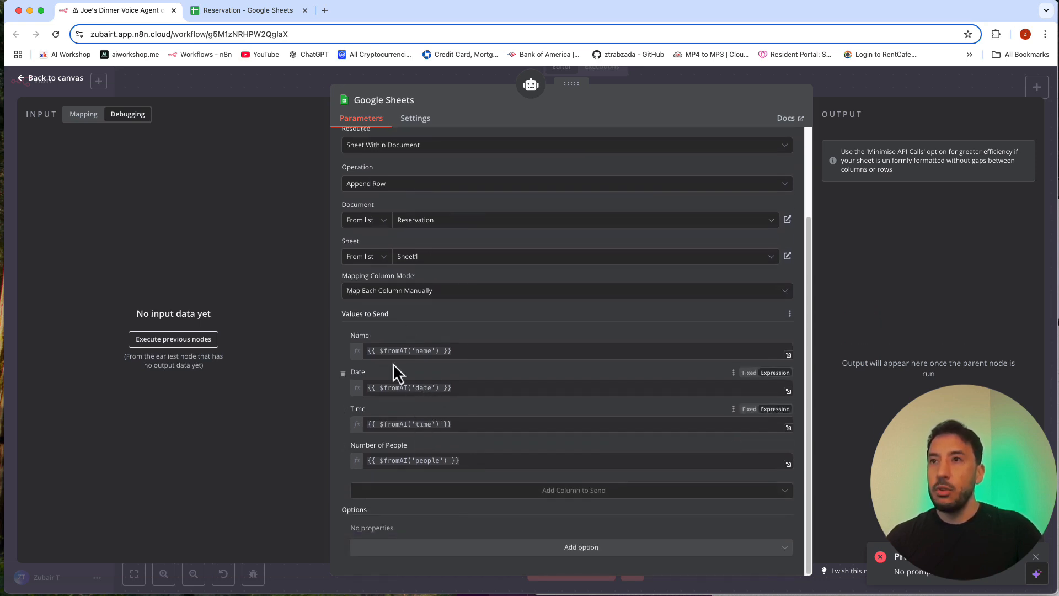
pyautogui.click(886, 91)
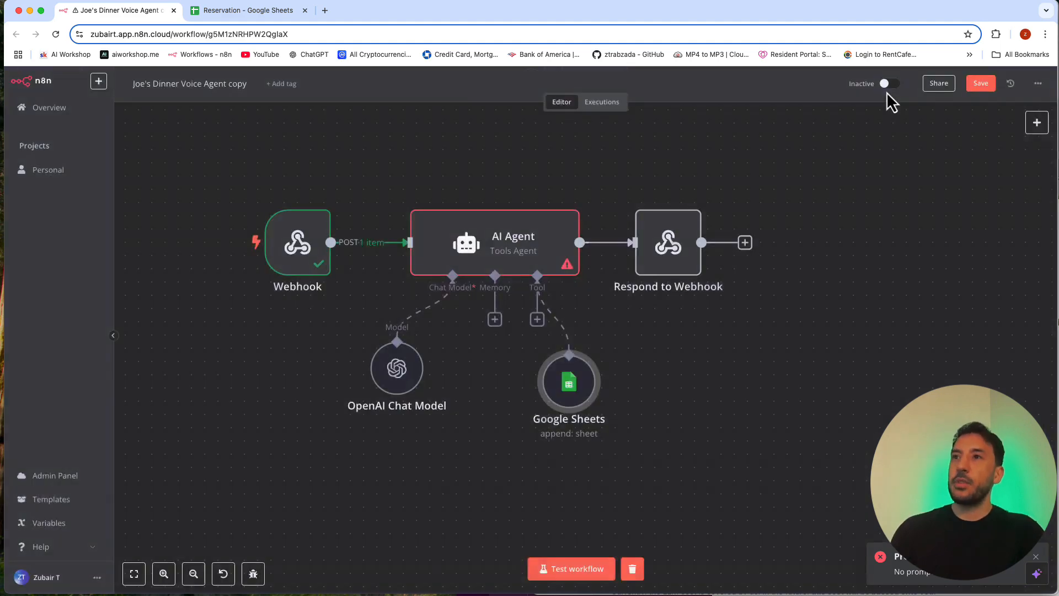
pyautogui.doubleClick(518, 246)
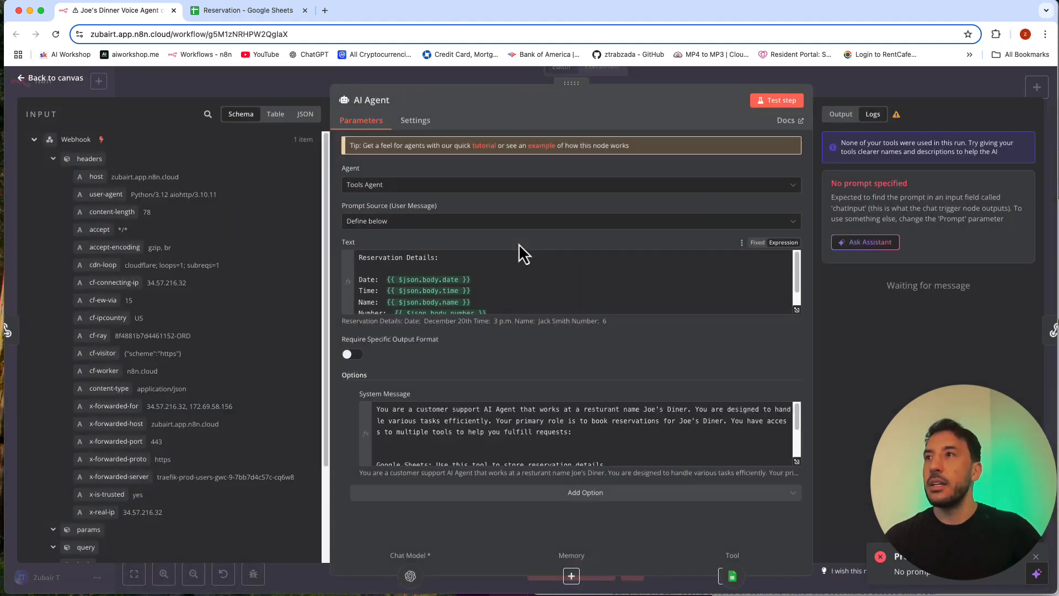
pyautogui.click(896, 83)
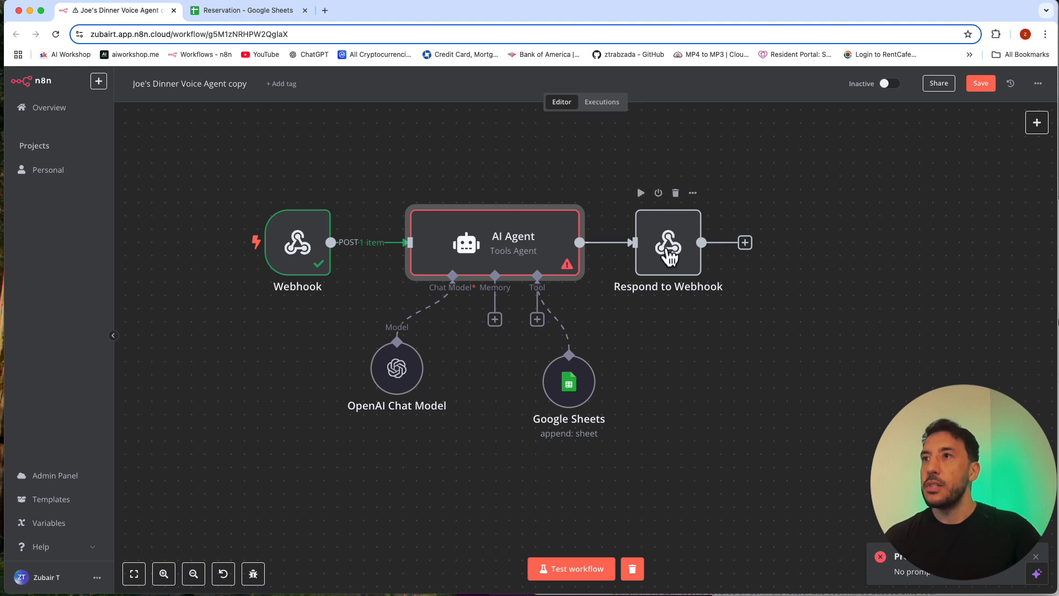
# Step: Review the Respond to Webhook node's response type and JSON response body
pyautogui.click(674, 240)
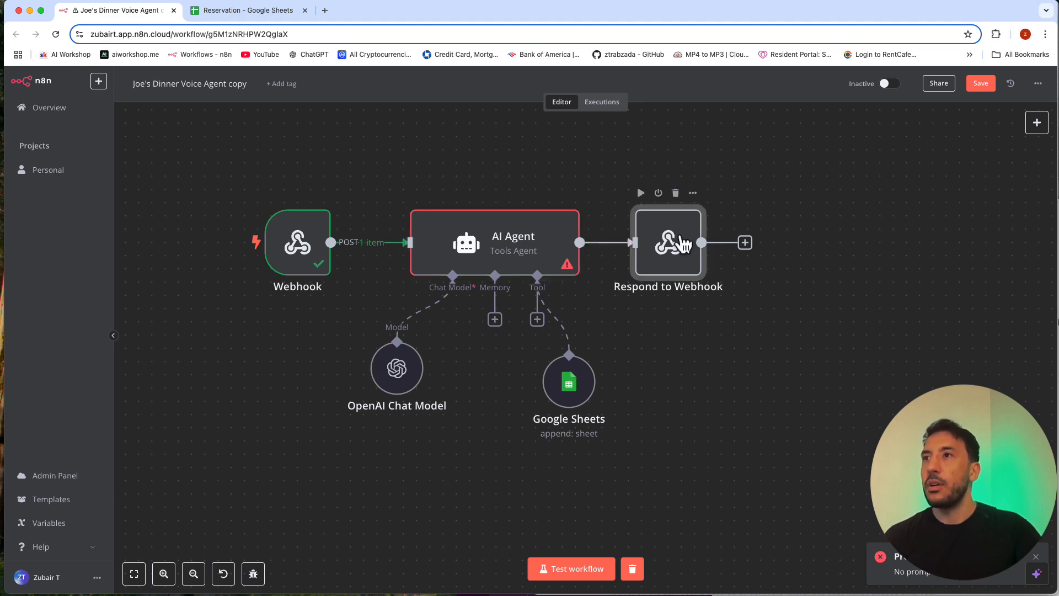
pyautogui.doubleClick(674, 237)
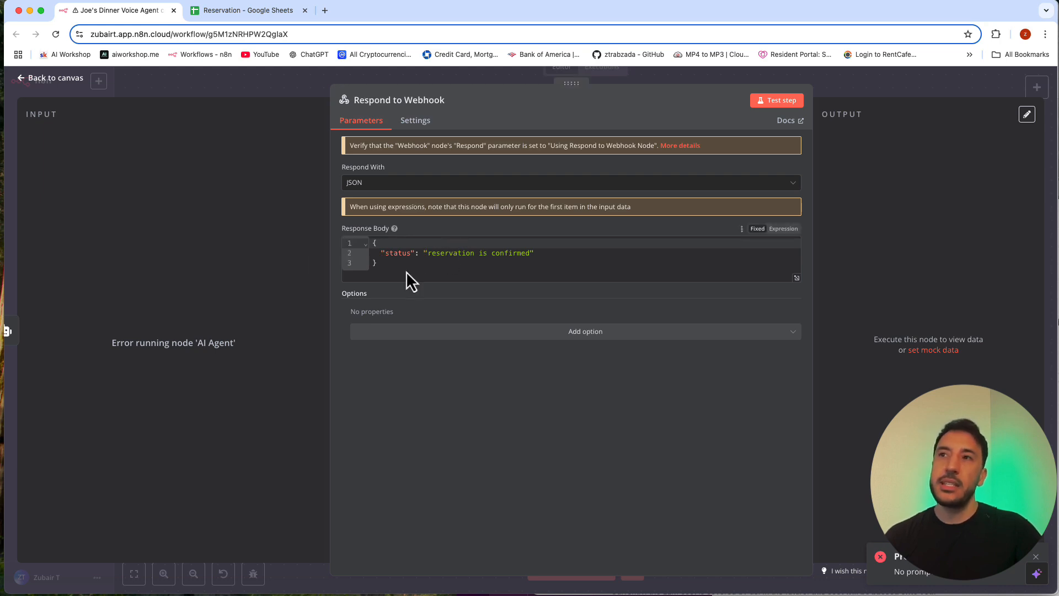
pyautogui.click(943, 88)
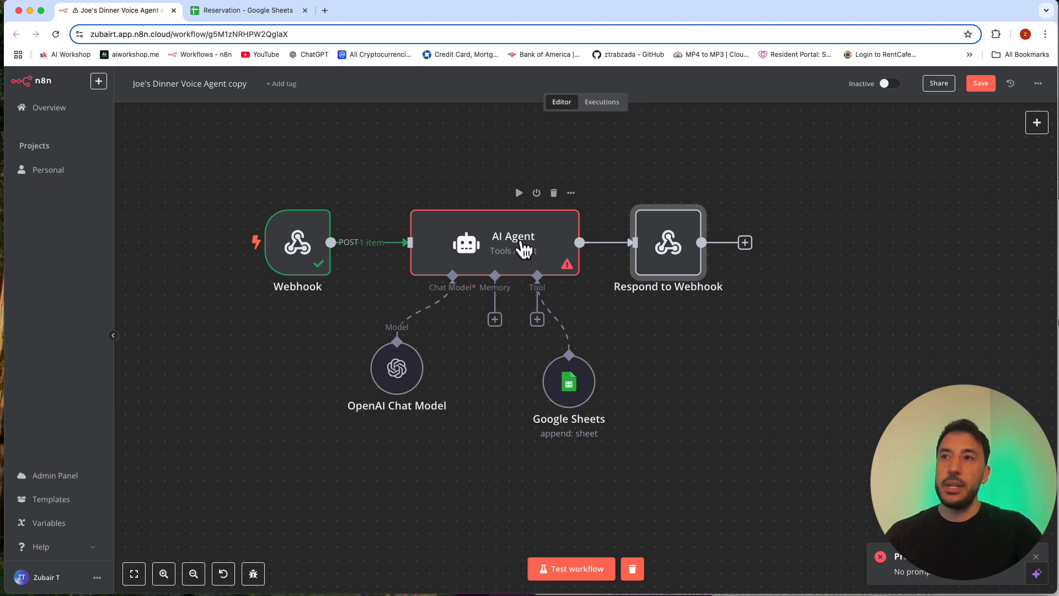
pyautogui.doubleClick(650, 243)
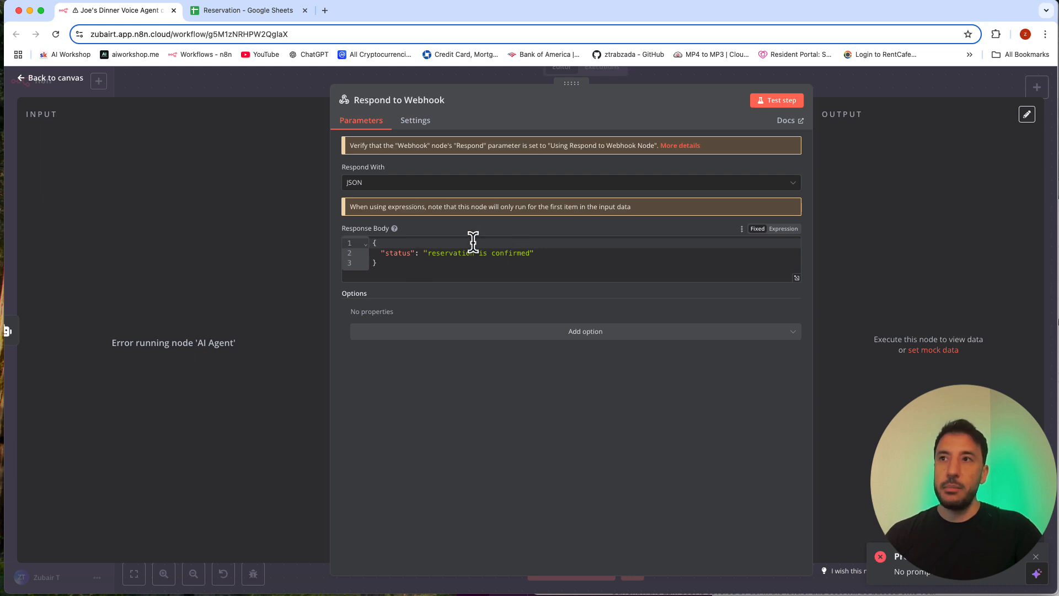
pyautogui.click(819, 80)
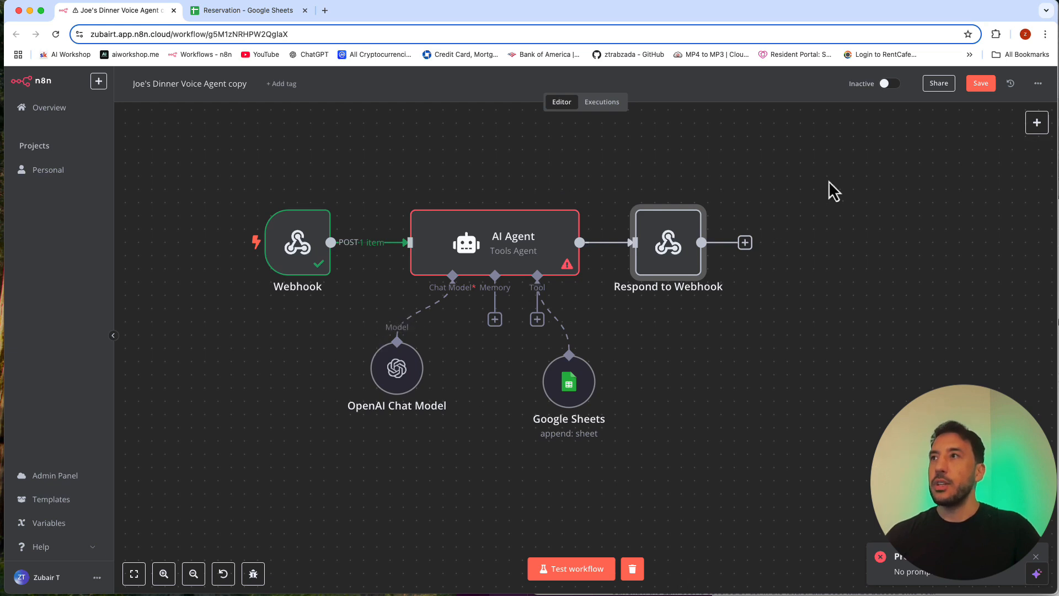
# Step: Save the workflow, clear its previous execution data, and dismiss the error notification
pyautogui.click(974, 84)
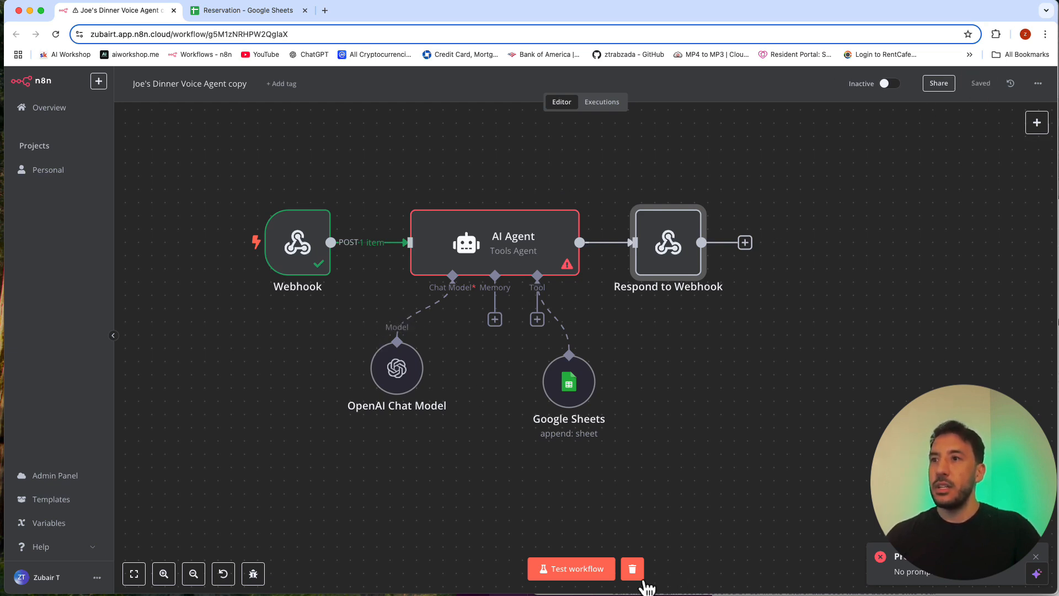
pyautogui.click(635, 575)
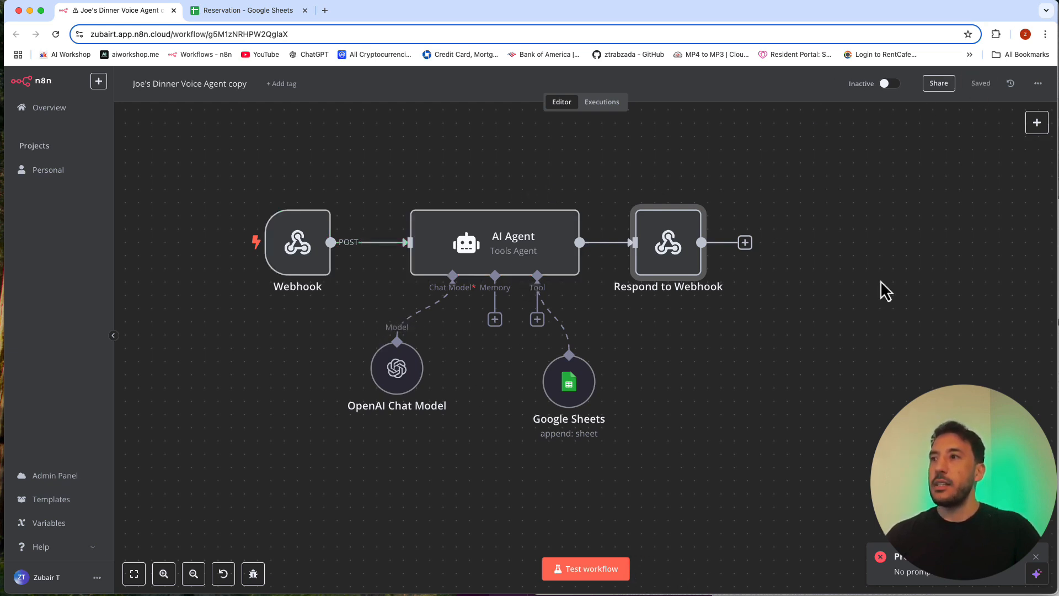
pyautogui.click(1036, 557)
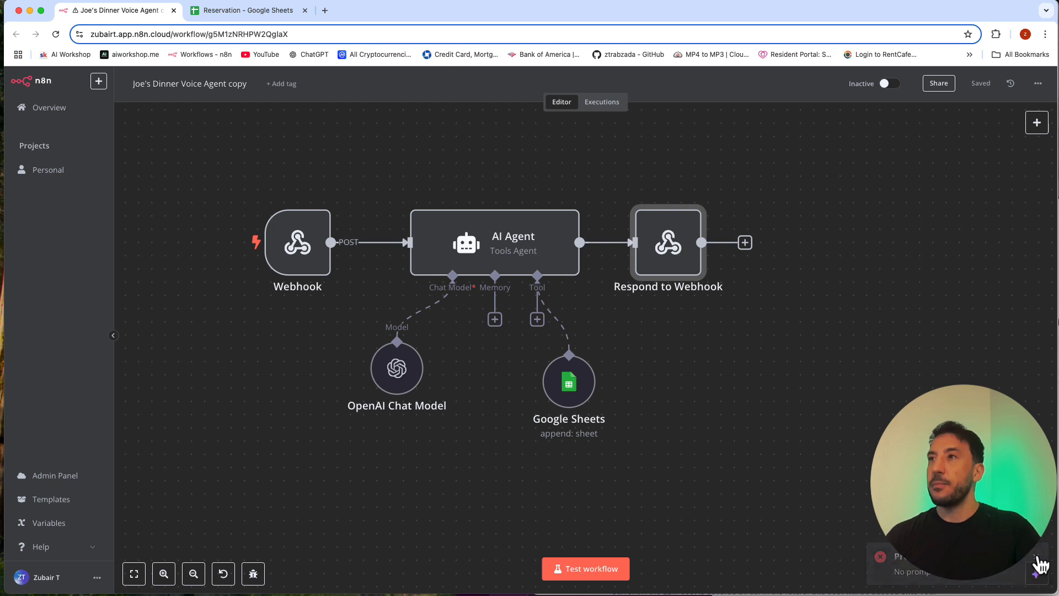
# Step: Narrow the n8n window to half the screen beside ElevenLabs and nudge the Google Sheets node slightly up and left, level with the chat model
pyautogui.moveTo(1051, 38); pyautogui.dragTo(531, 20)
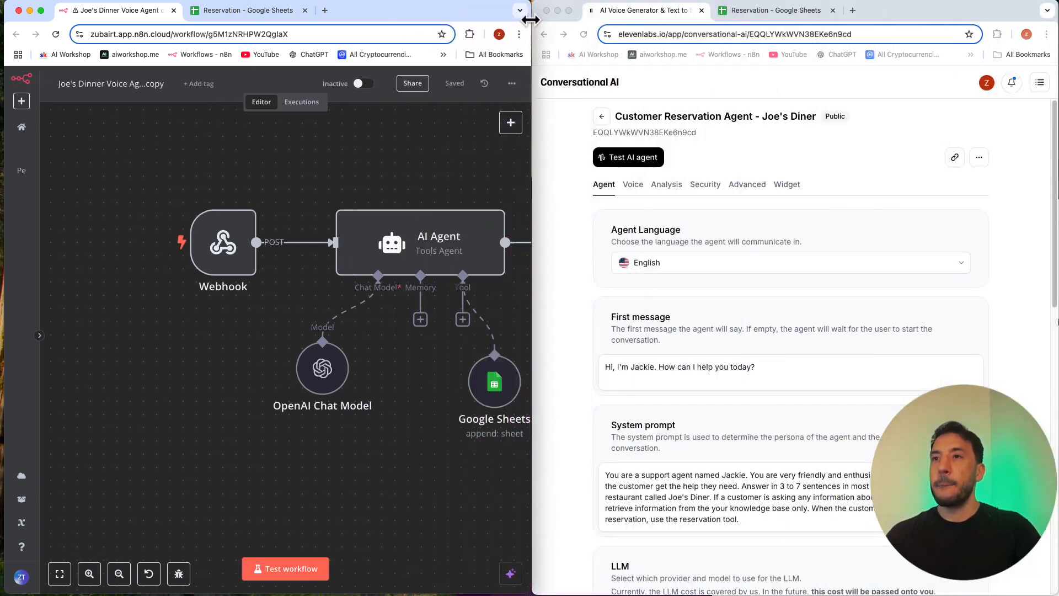
pyautogui.hscroll(5, 213, 359)
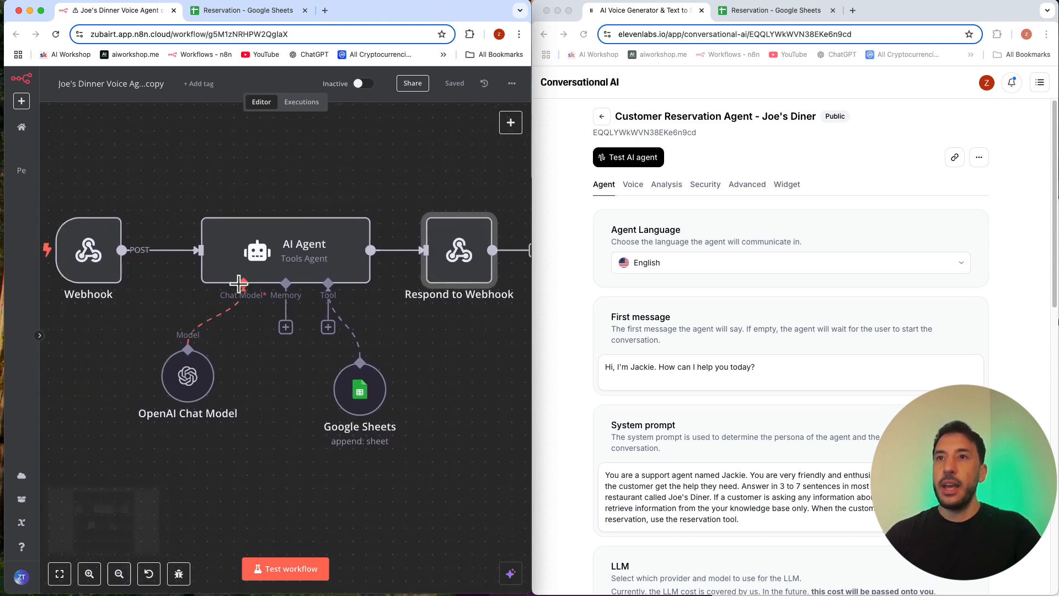
pyautogui.click(254, 276)
pyautogui.moveTo(363, 421); pyautogui.dragTo(351, 409)
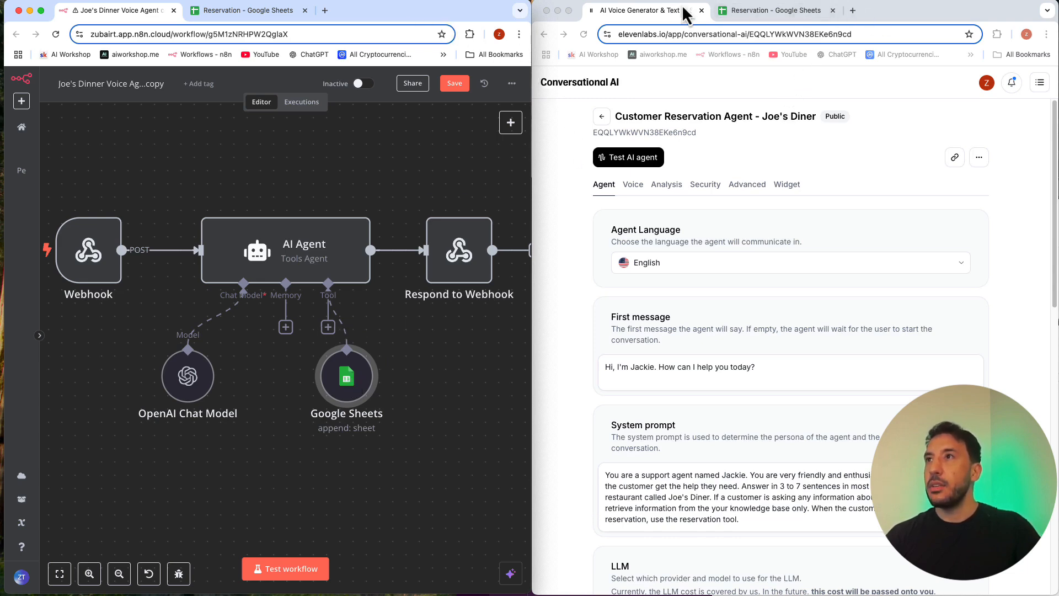
# Step: Switch to the Reservation spreadsheet beside n8n, close its Tables sidebar, and reload the sheet
pyautogui.click(761, 15)
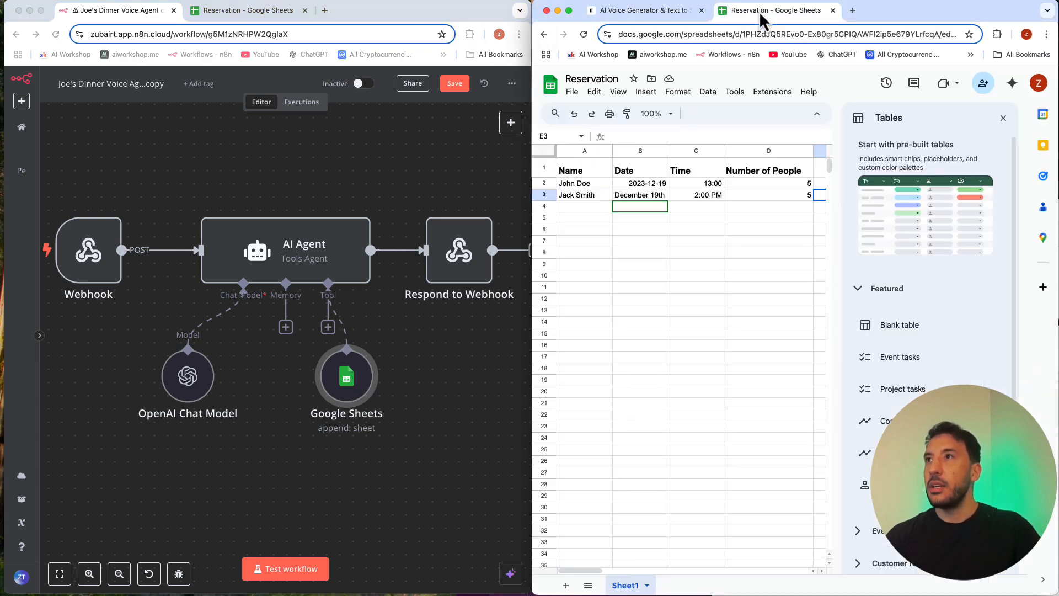
pyautogui.click(1003, 118)
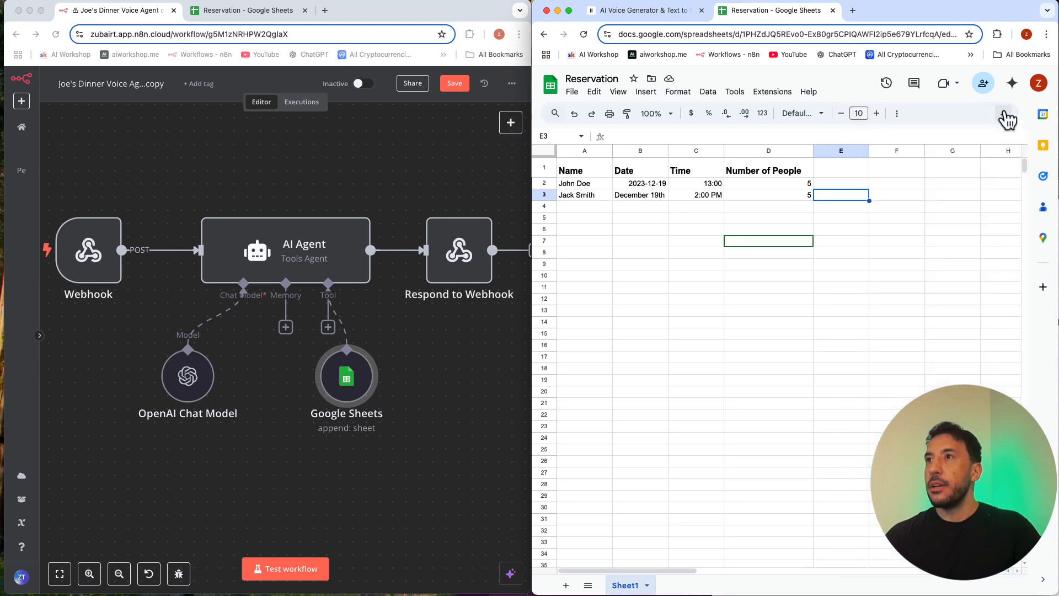
pyautogui.click(584, 34)
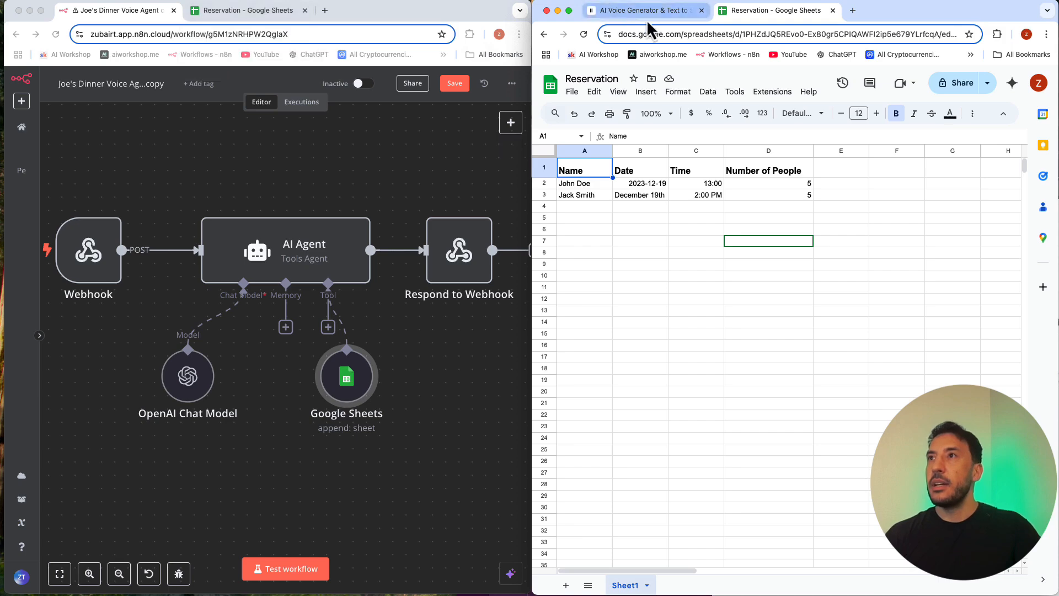
# Step: Detach the ElevenLabs page into its own smaller window and place it below the reservation rows
pyautogui.moveTo(647, 11); pyautogui.dragTo(454, 198)
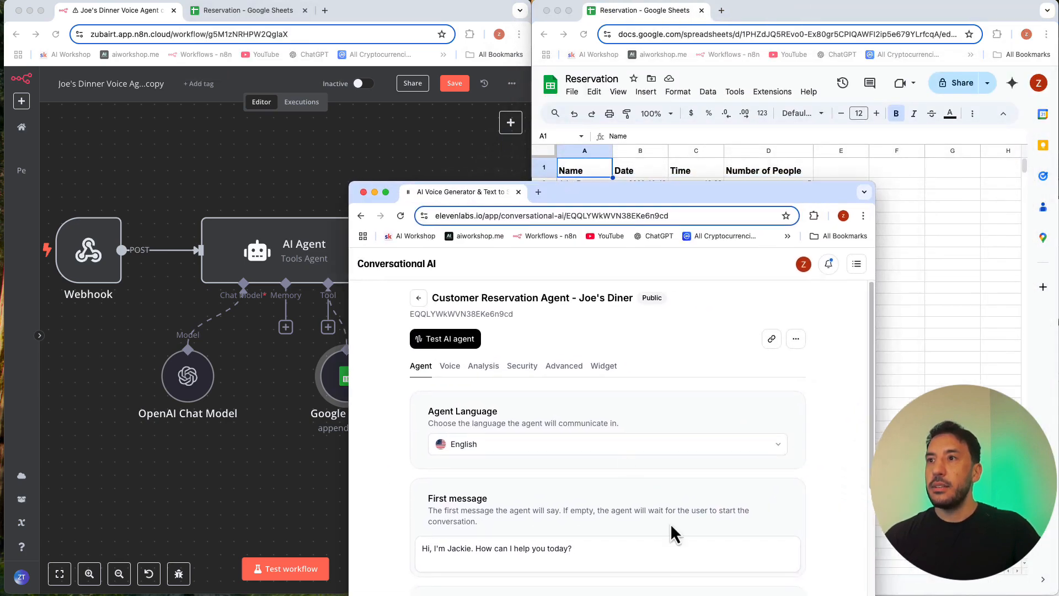
pyautogui.moveTo(718, 193); pyautogui.dragTo(635, 47)
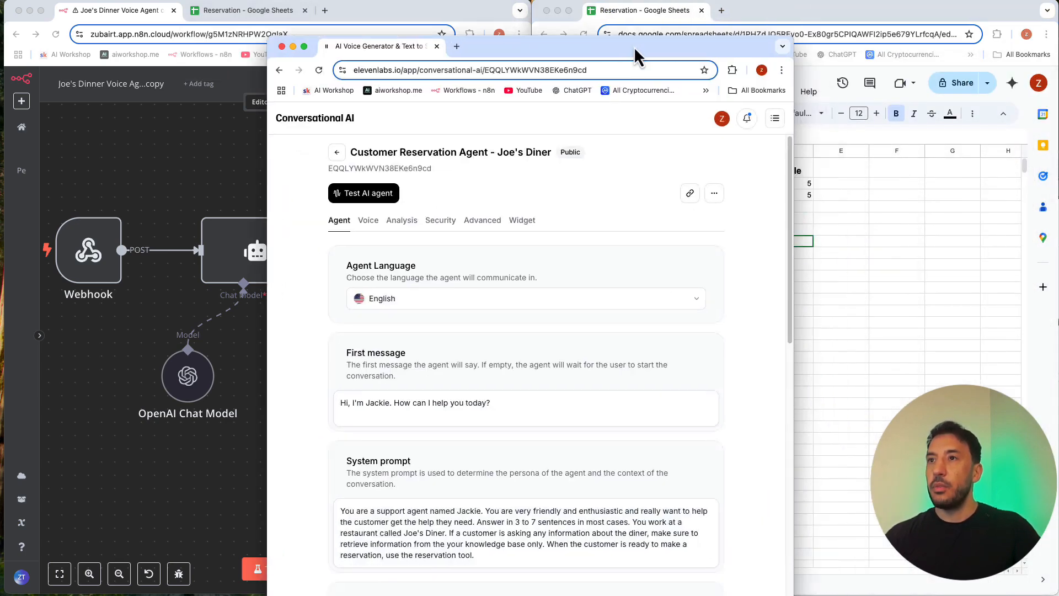
pyautogui.moveTo(793, 594); pyautogui.dragTo(802, 428)
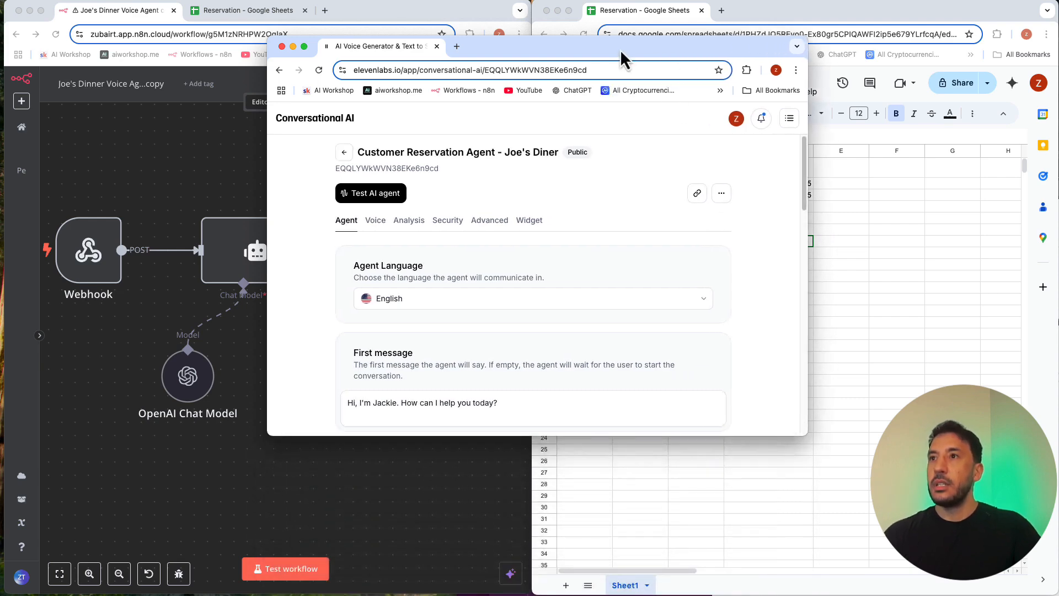
pyautogui.moveTo(620, 47); pyautogui.dragTo(814, 263)
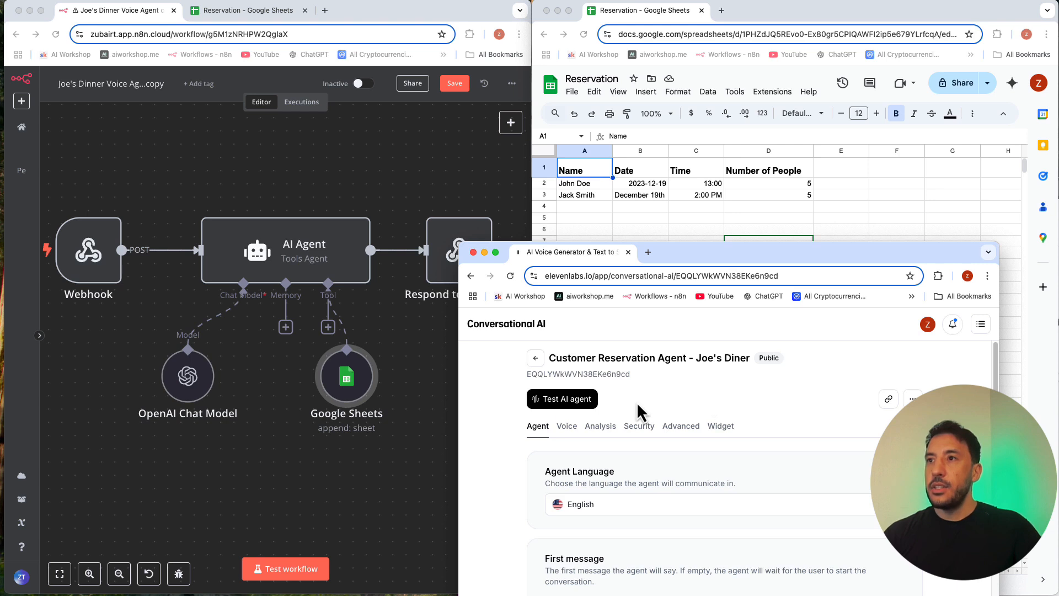
pyautogui.click(287, 527)
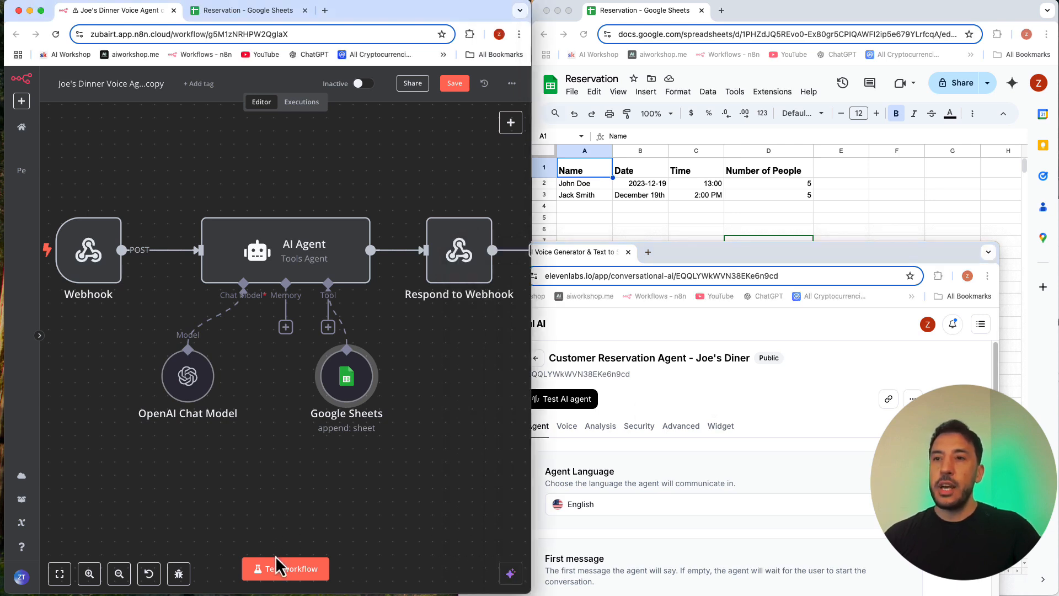
pyautogui.click(293, 574)
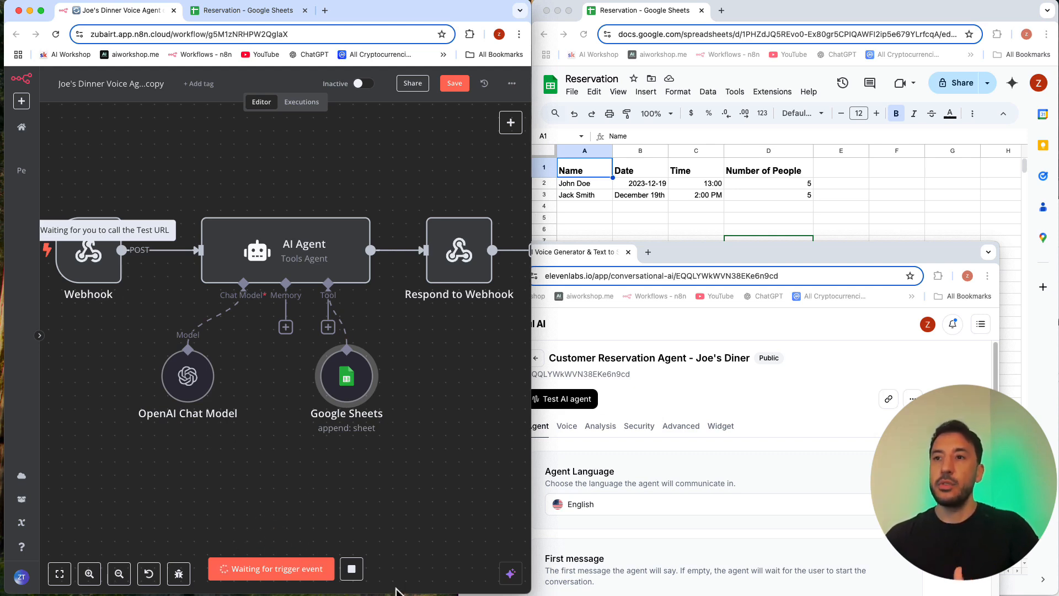
pyautogui.click(352, 569)
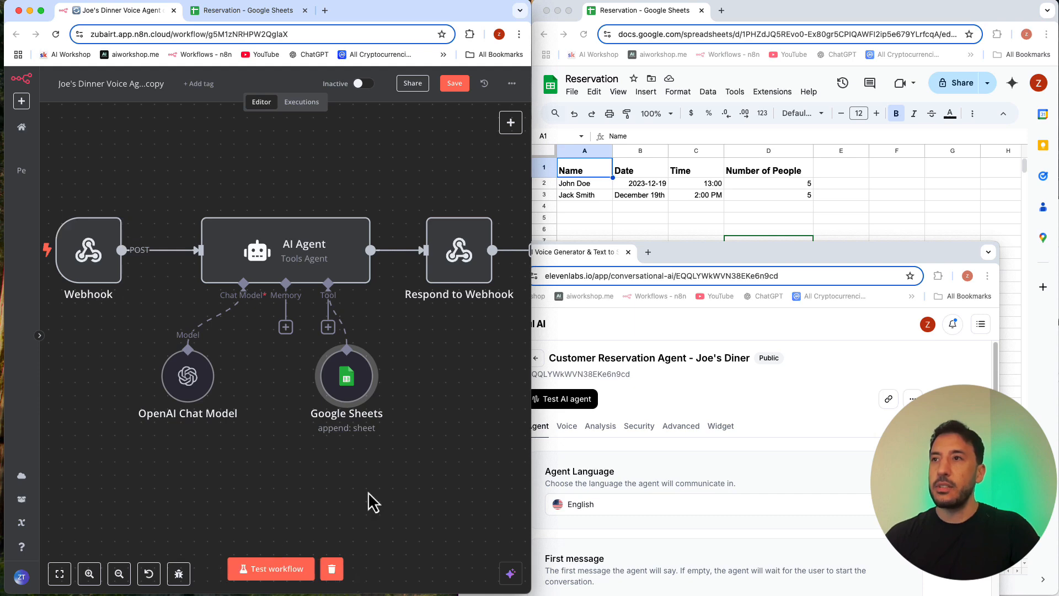
# Step: Shrink the ElevenLabs window and position it over the empty spreadsheet rows, keeping the n8n workflow and reservation entries uncovered
pyautogui.moveTo(760, 257); pyautogui.dragTo(832, 244)
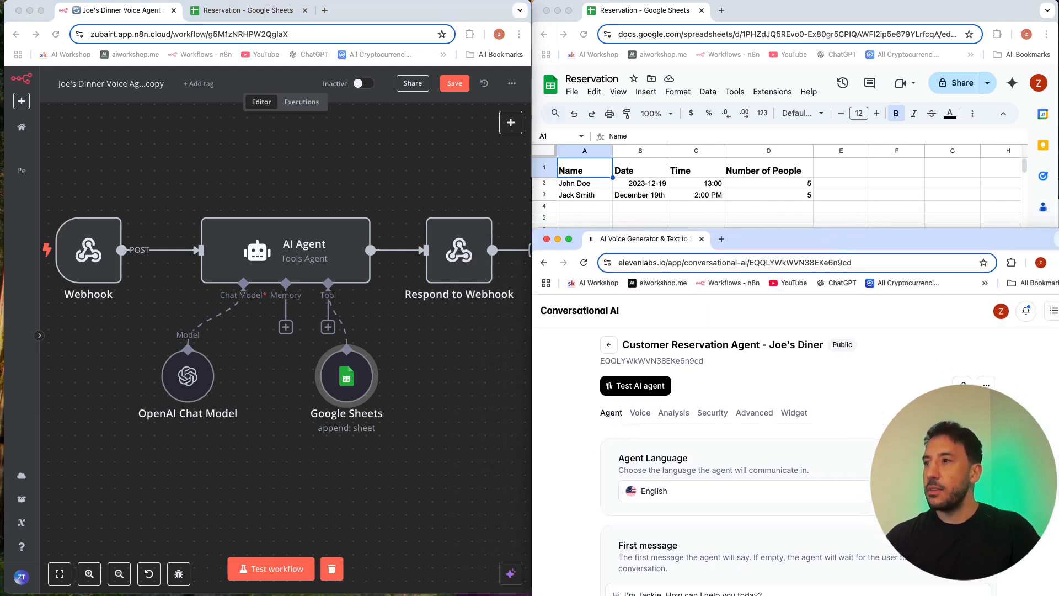
pyautogui.moveTo(1058, 595); pyautogui.dragTo(960, 535)
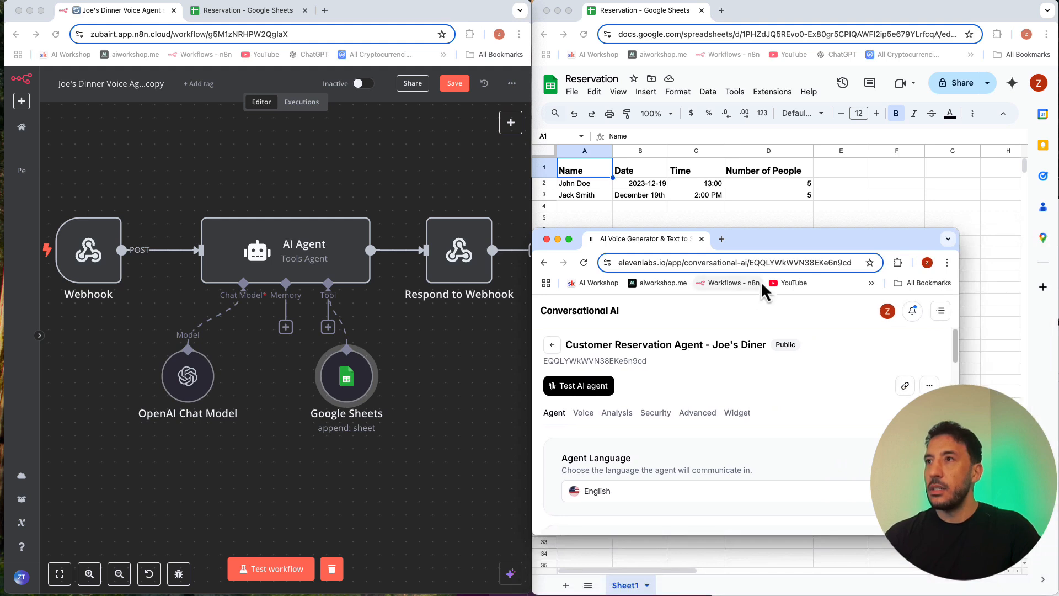
pyautogui.moveTo(784, 247); pyautogui.dragTo(835, 286)
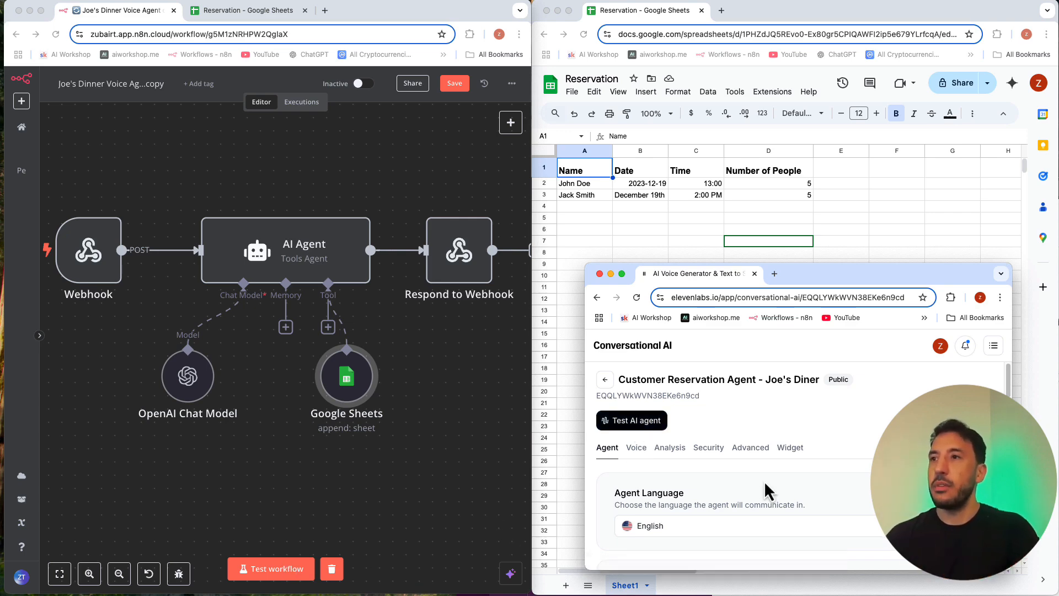
# Step: Open the test call page for the Customer Reservation Agent and fit its window lower over the spreadsheet
pyautogui.click(650, 424)
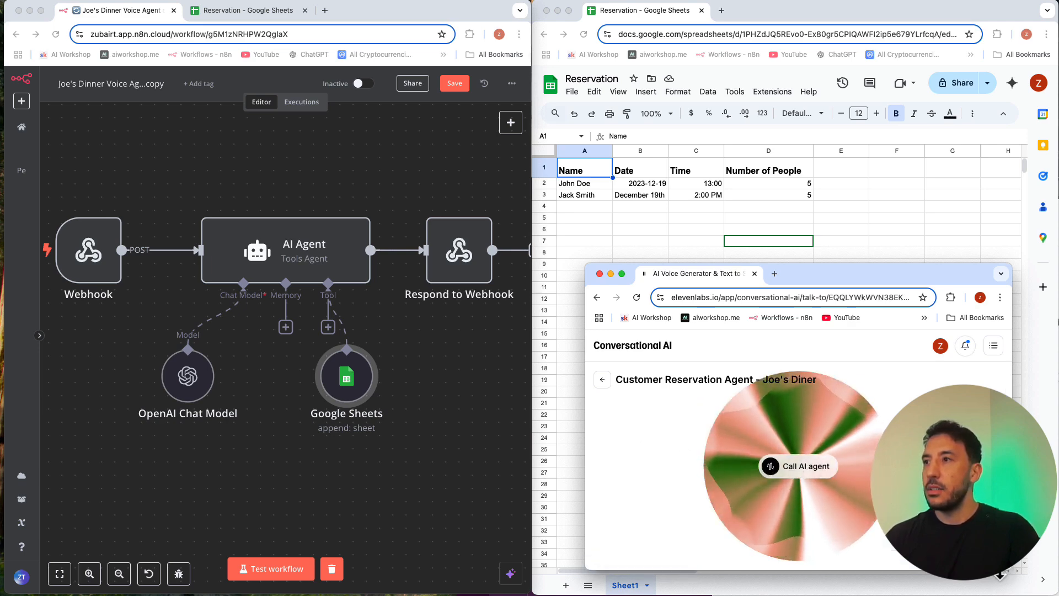
pyautogui.moveTo(1004, 567); pyautogui.dragTo(999, 580)
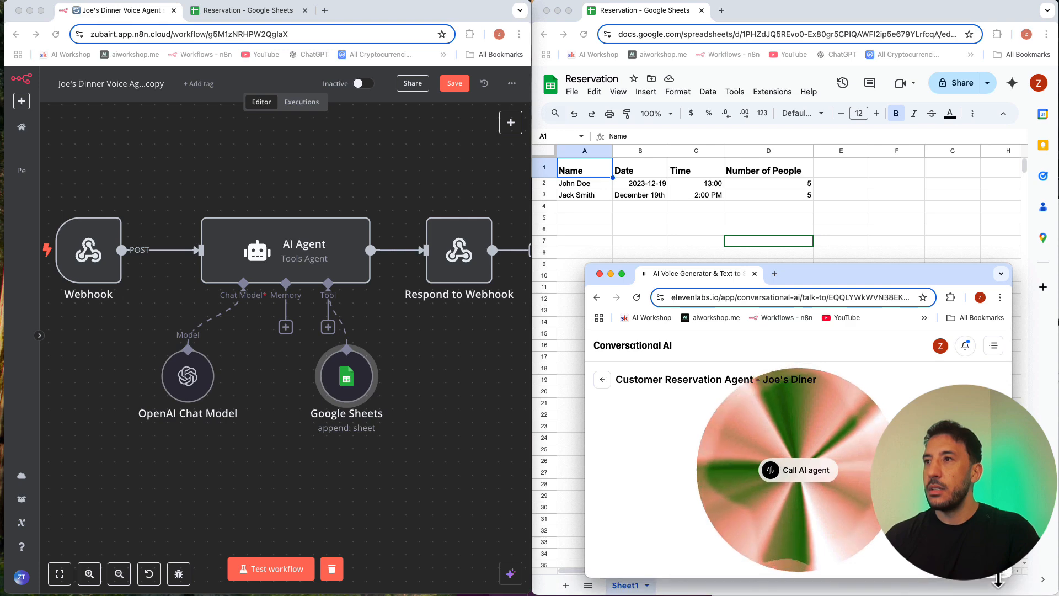
pyautogui.moveTo(811, 264); pyautogui.dragTo(811, 286)
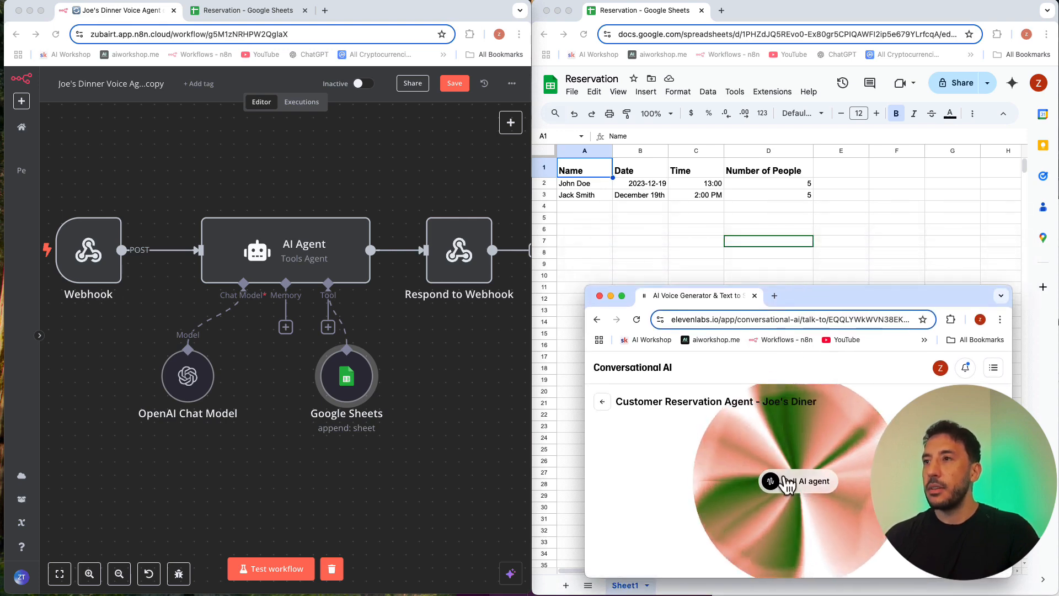
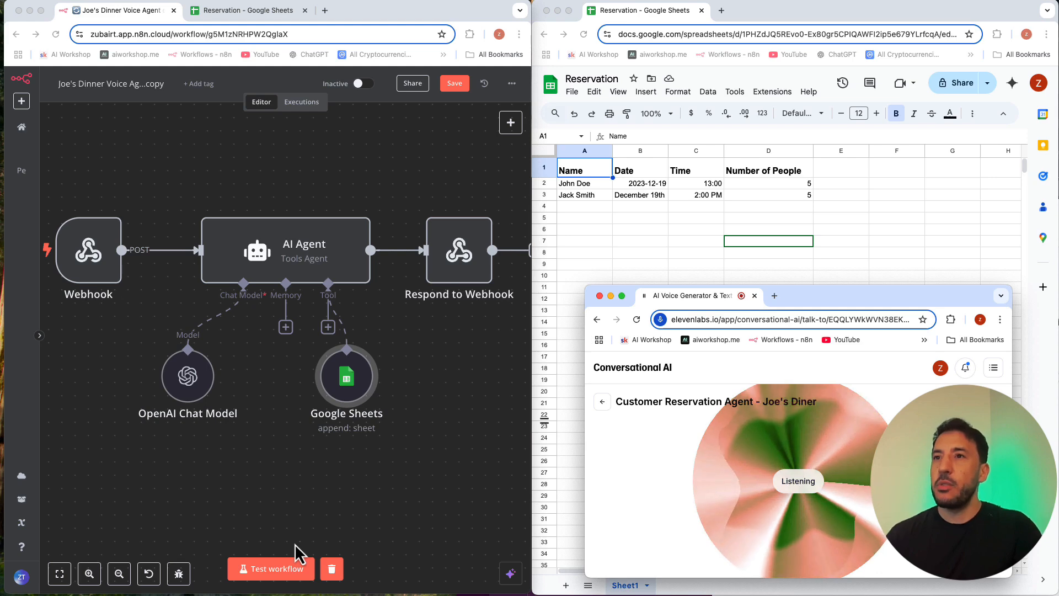
# Step: Run a workflow test during the voice agent call, return to the agent's settings, and bring the Reservation sheet forward
pyautogui.click(274, 512)
pyautogui.click(275, 571)
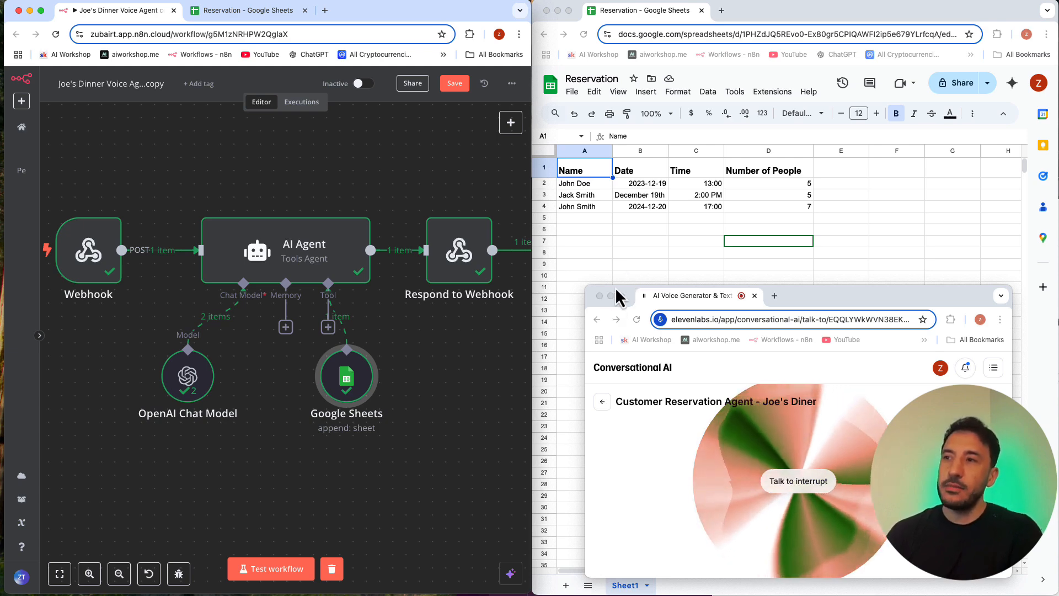
pyautogui.click(604, 403)
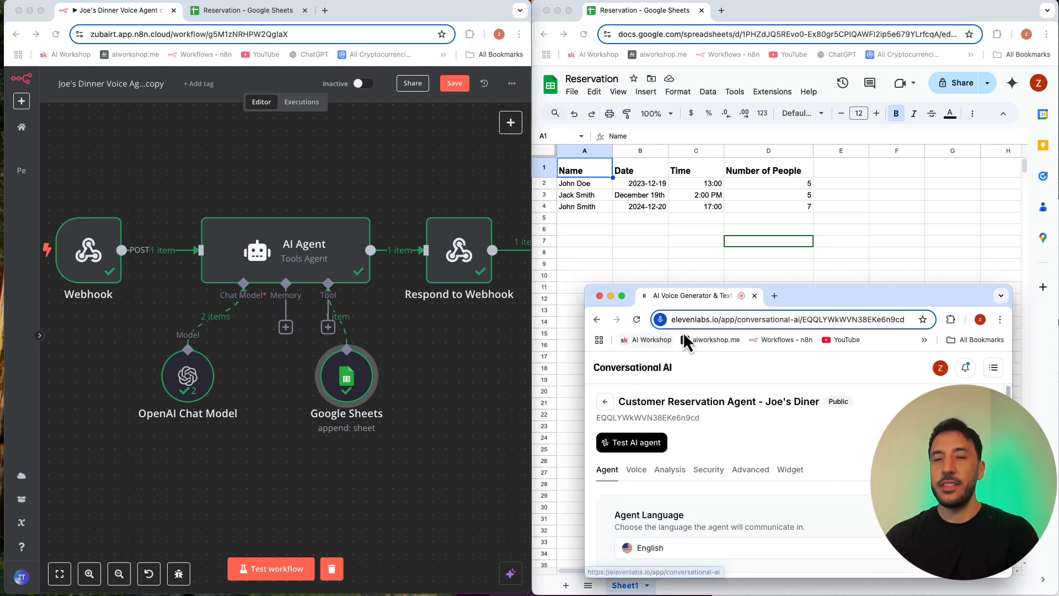
pyautogui.click(703, 260)
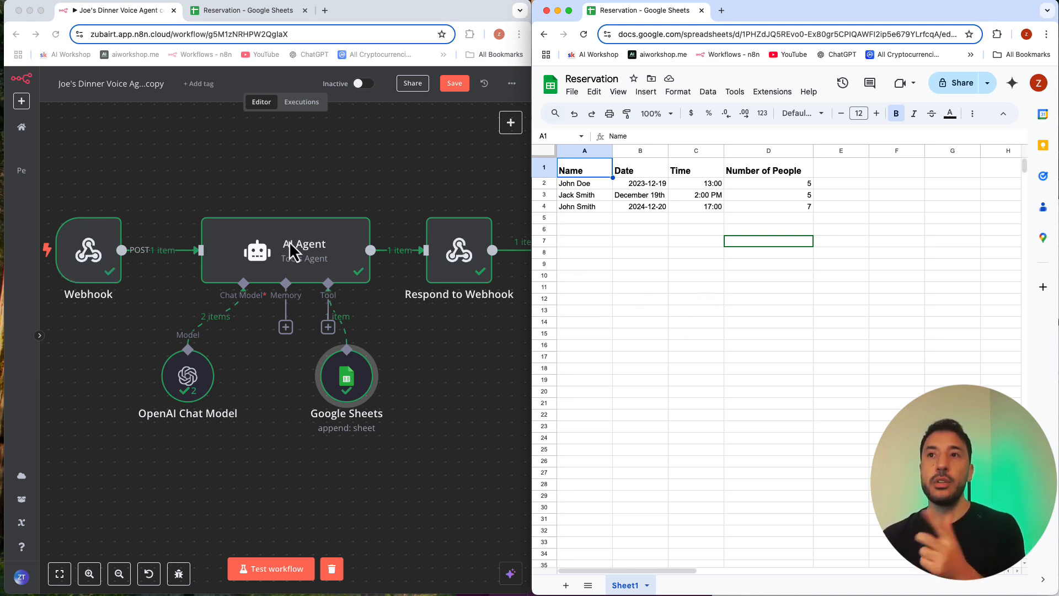
# Step: Review the Google Sheets node's column mappings in the workflow, then check the reservation rows in the spreadsheet
pyautogui.doubleClick(356, 387)
pyautogui.scroll(-3, 256, 387)
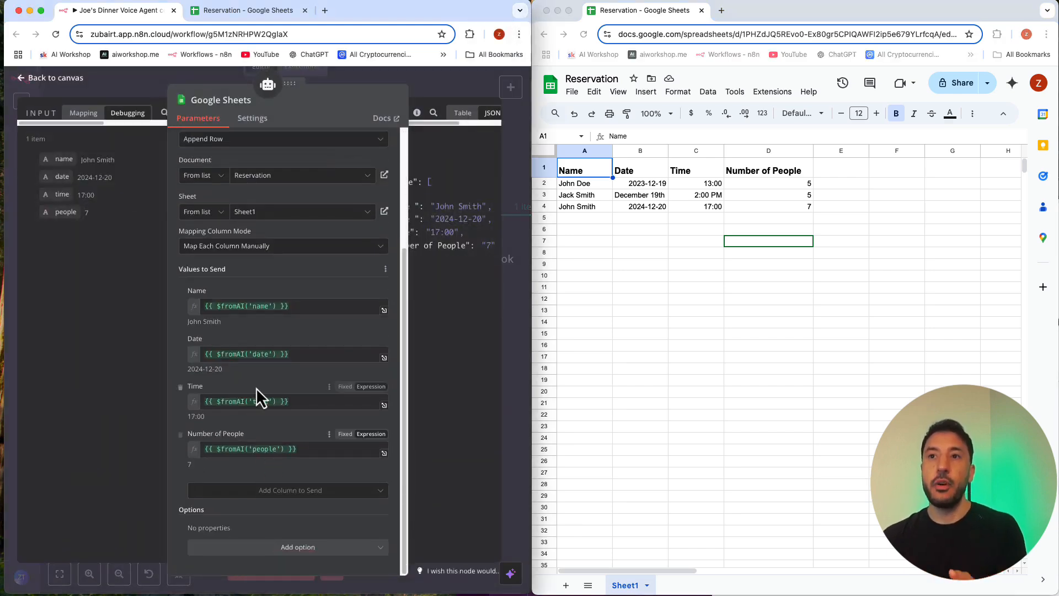
pyautogui.click(432, 95)
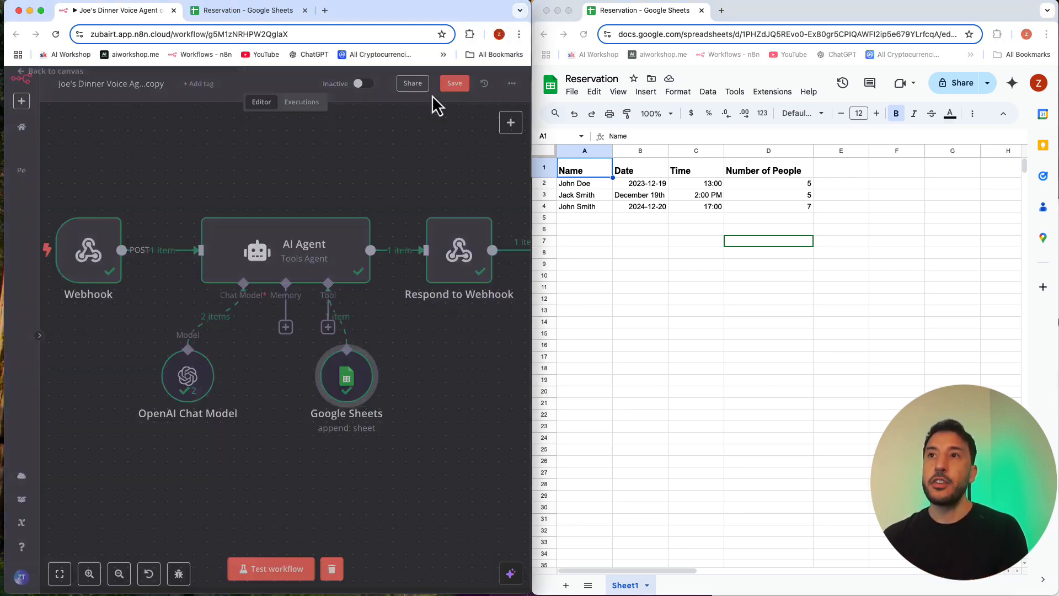
pyautogui.click(632, 242)
pyautogui.click(623, 231)
pyautogui.click(587, 221)
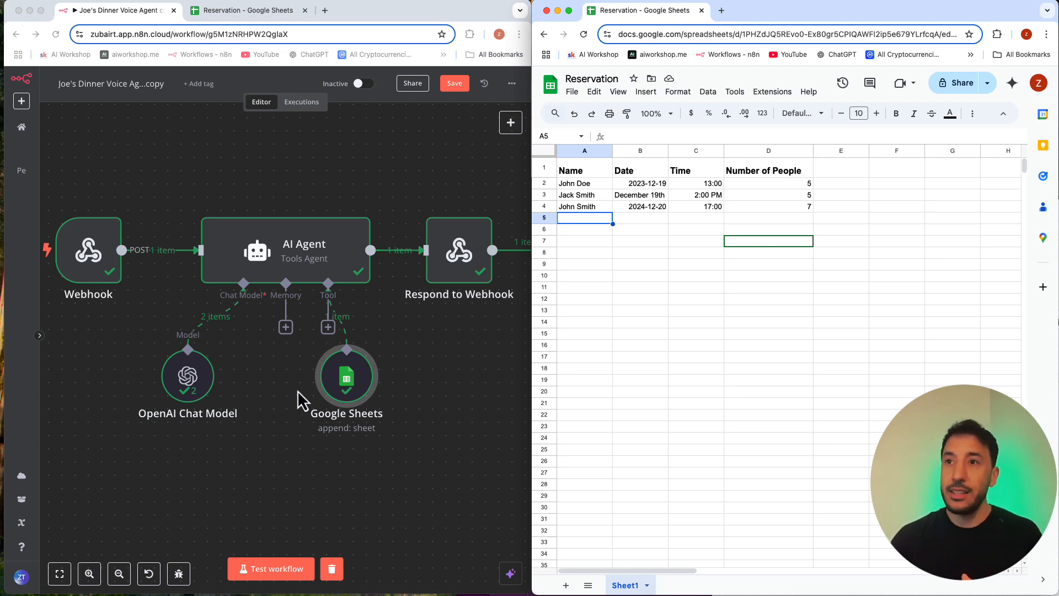
pyautogui.click(699, 360)
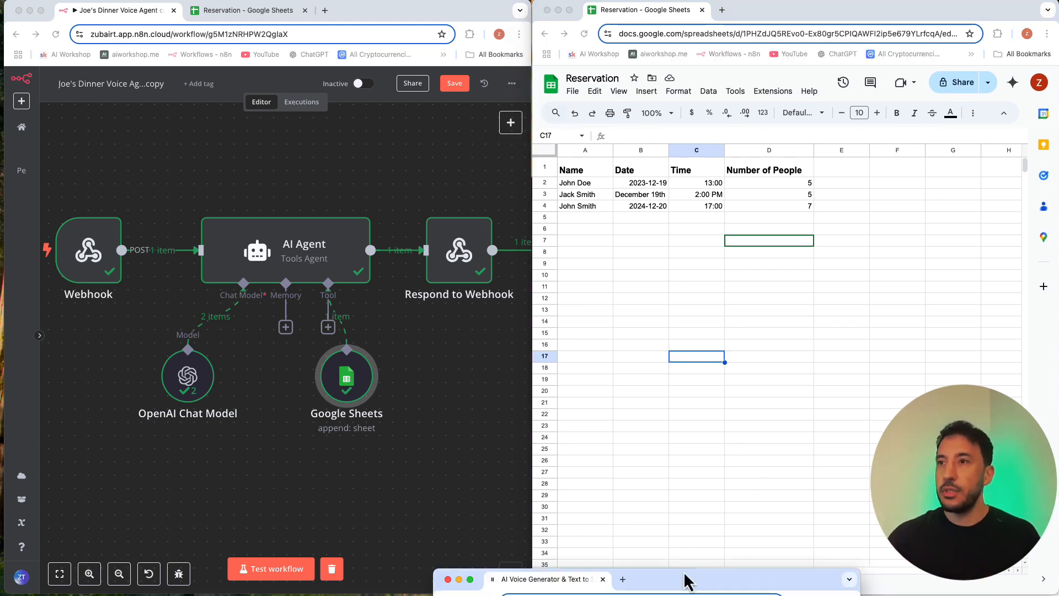
# Step: Bring the ElevenLabs browser window up over the spreadsheet and enlarge it to show the agent list beside the settings
pyautogui.moveTo(684, 574); pyautogui.dragTo(692, 38)
pyautogui.click(862, 322)
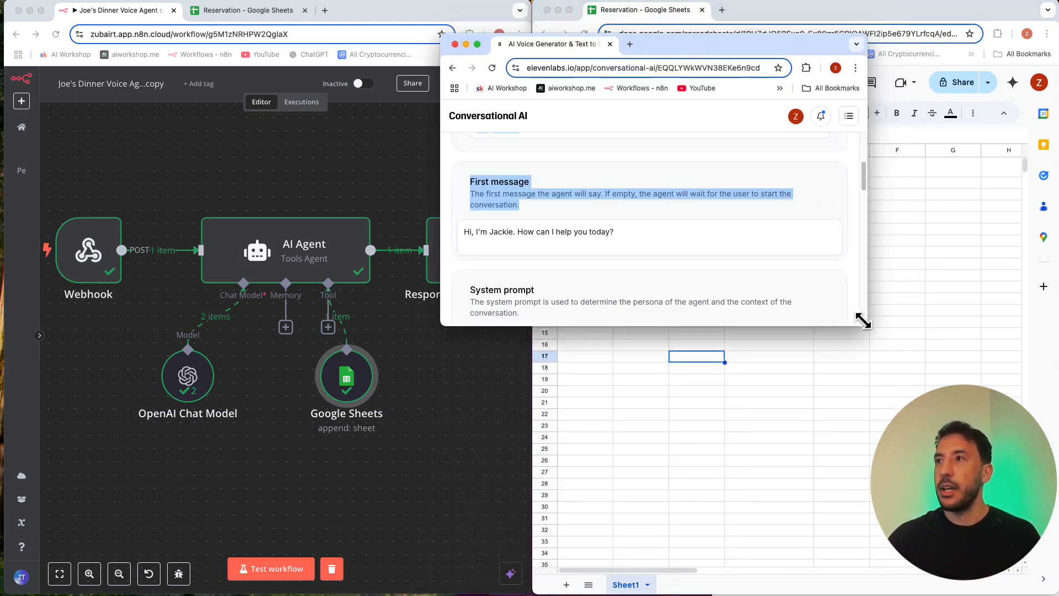
pyautogui.moveTo(862, 322); pyautogui.dragTo(1033, 523)
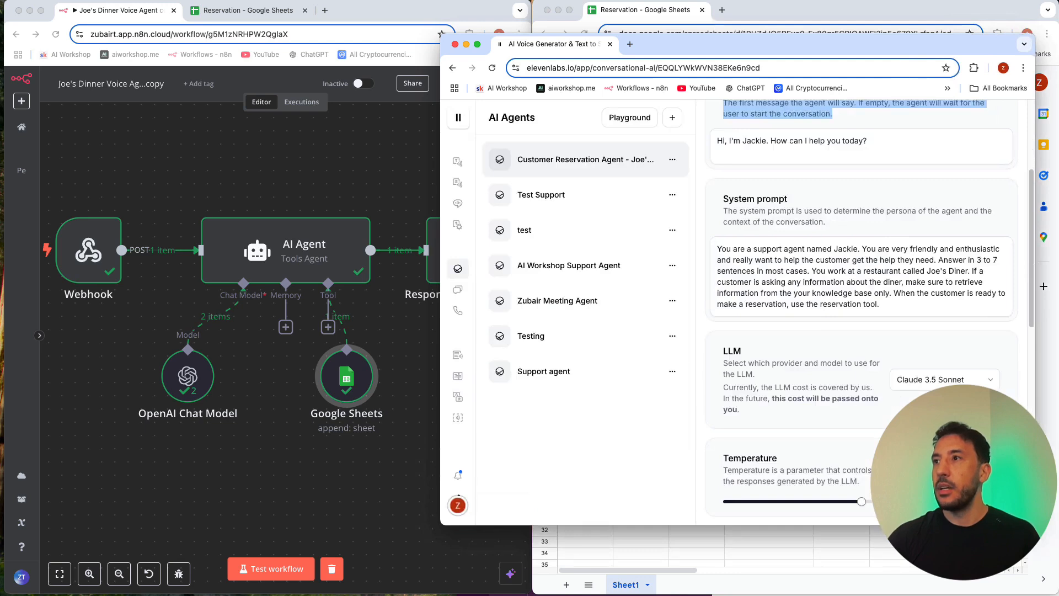
# Step: Examine the reservation agent's system prompt, available LLM models, knowledge base files and reservation tool
pyautogui.scroll(-2, 861, 275)
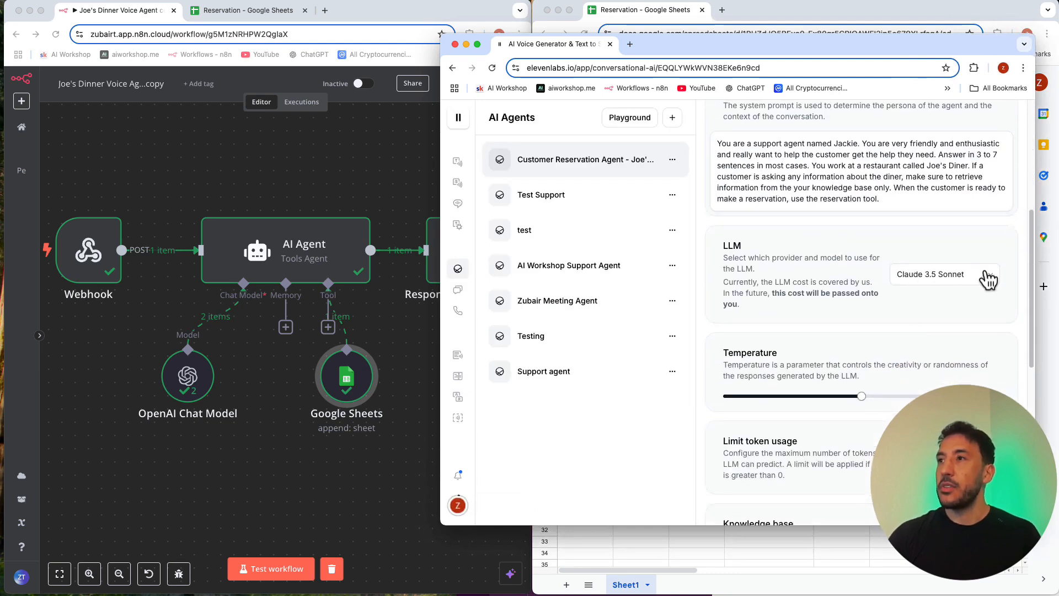
pyautogui.click(937, 281)
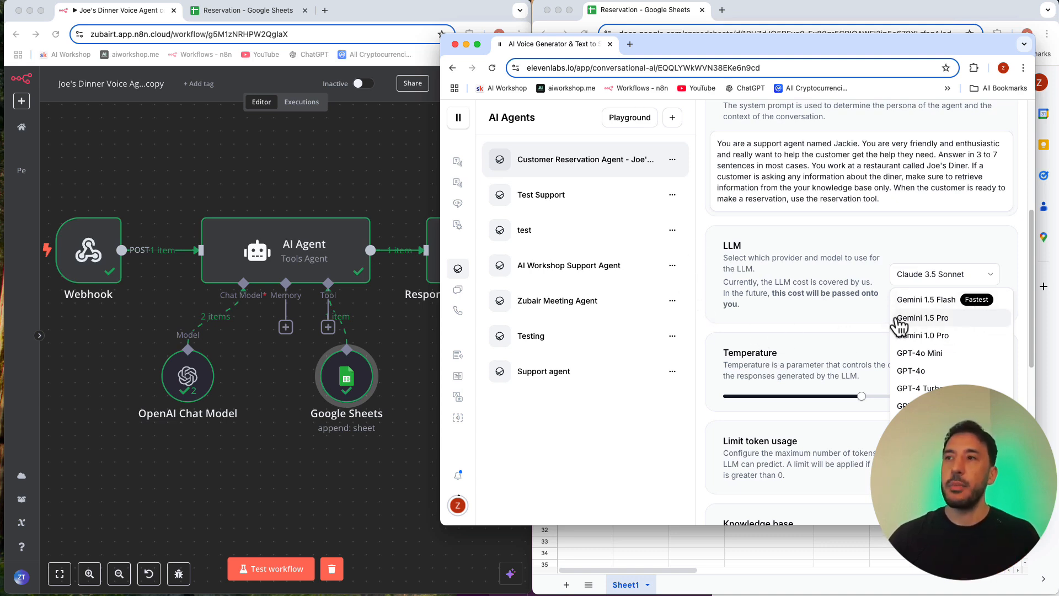
pyautogui.scroll(-1, 938, 387)
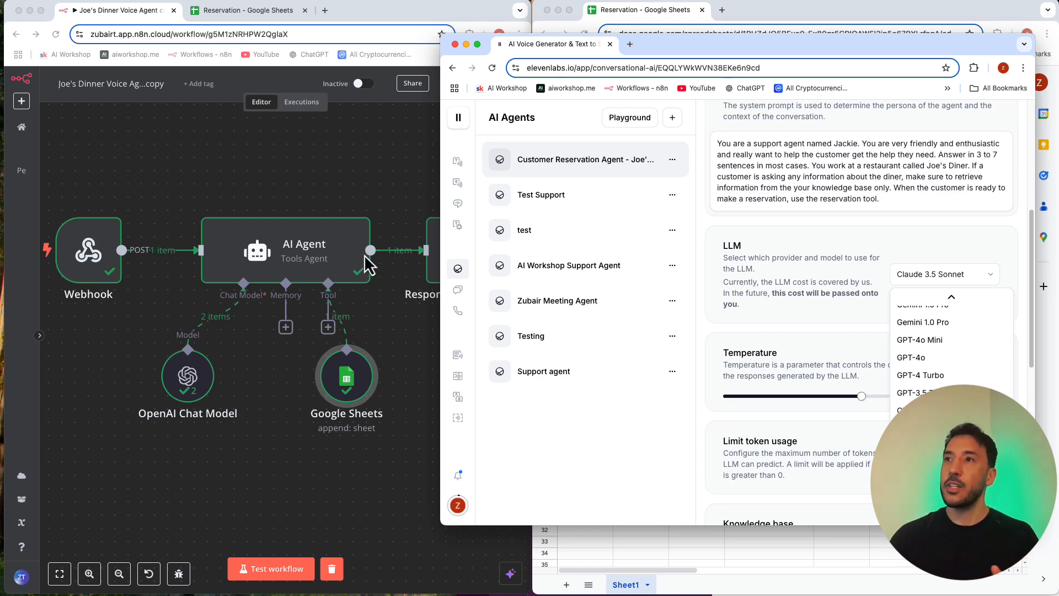
pyautogui.click(742, 393)
pyautogui.scroll(-8, 740, 390)
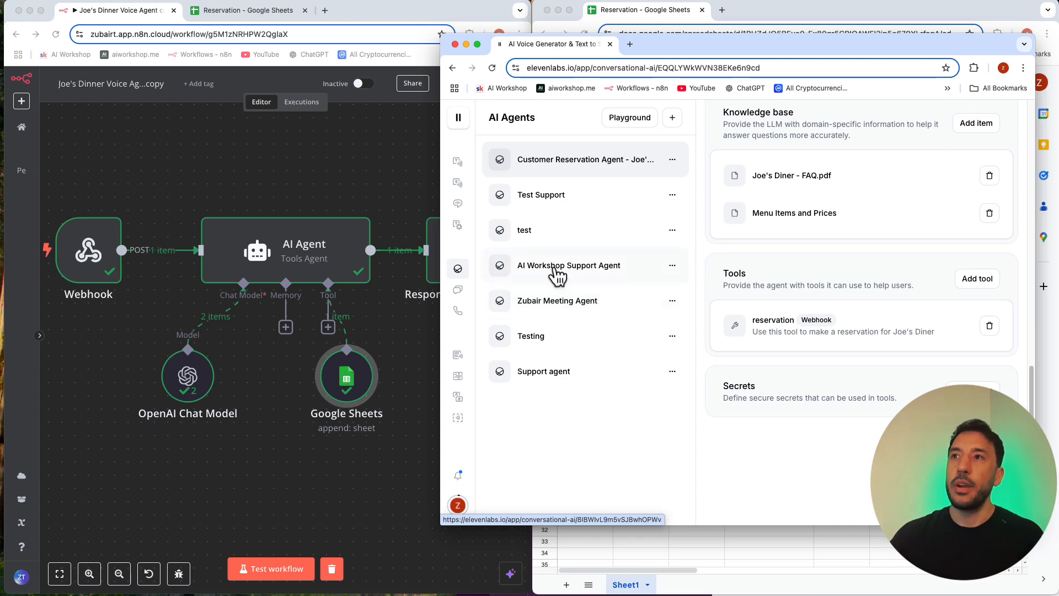
pyautogui.scroll(10, 786, 204)
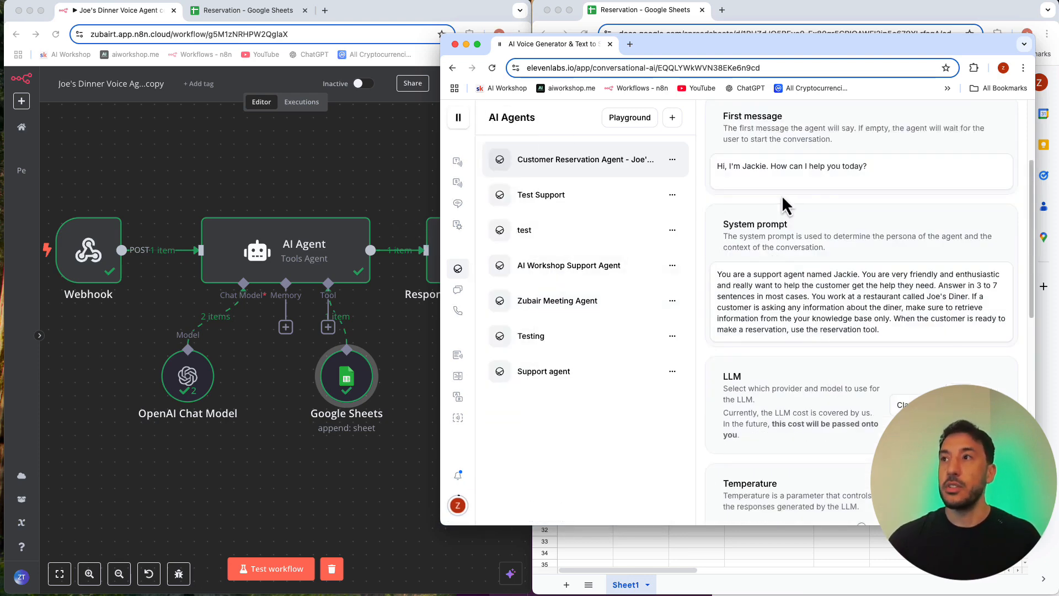
pyautogui.scroll(3, 786, 204)
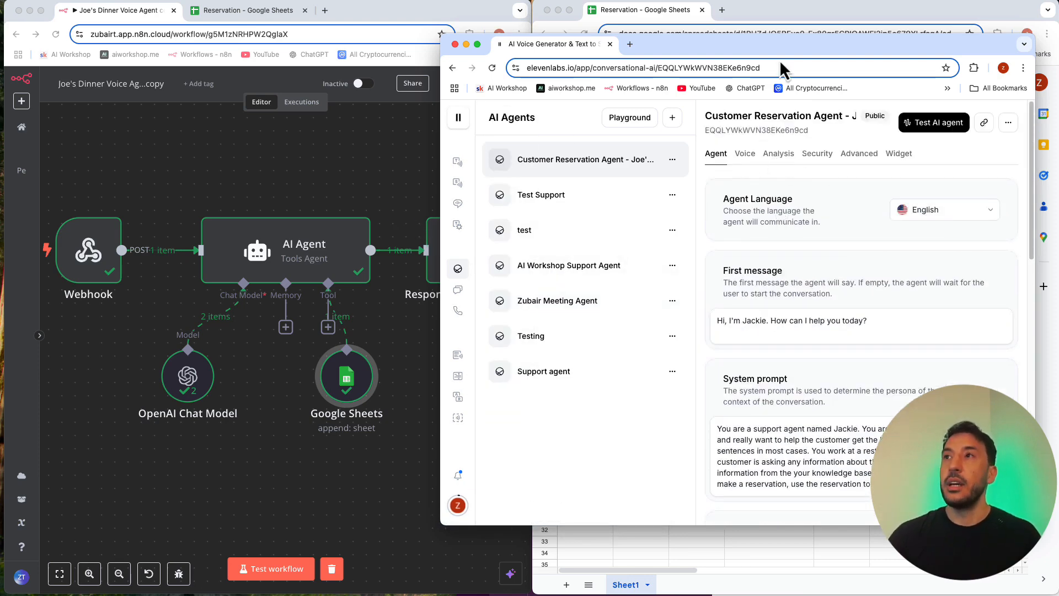
# Step: Reposition the ElevenLabs window and enlarge it to cover most of the screen
pyautogui.moveTo(774, 51); pyautogui.dragTo(728, 46)
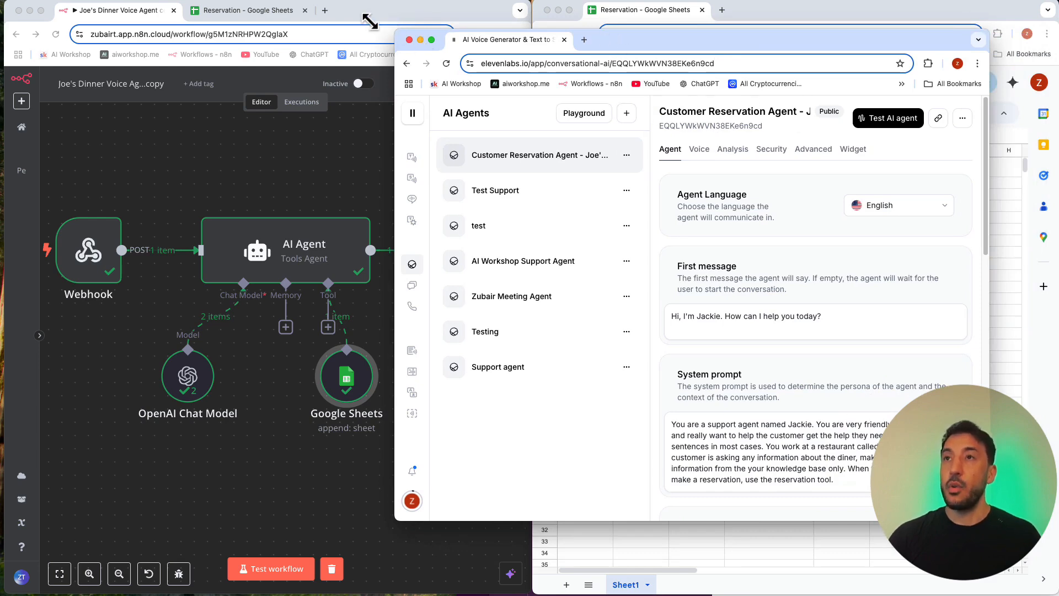
pyautogui.moveTo(370, 22); pyautogui.dragTo(88, 7)
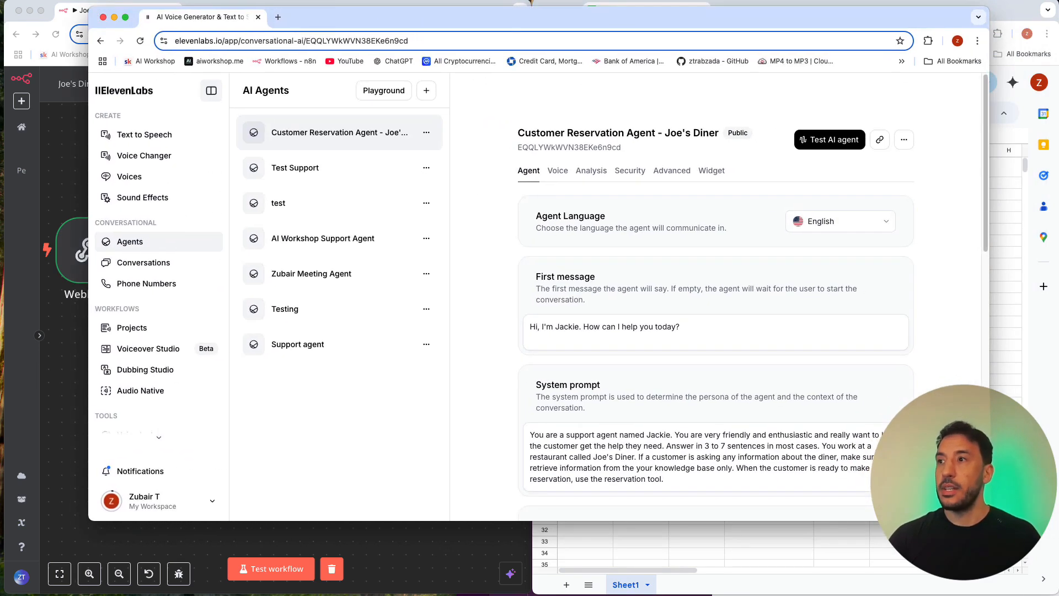
pyautogui.moveTo(989, 520); pyautogui.dragTo(1021, 590)
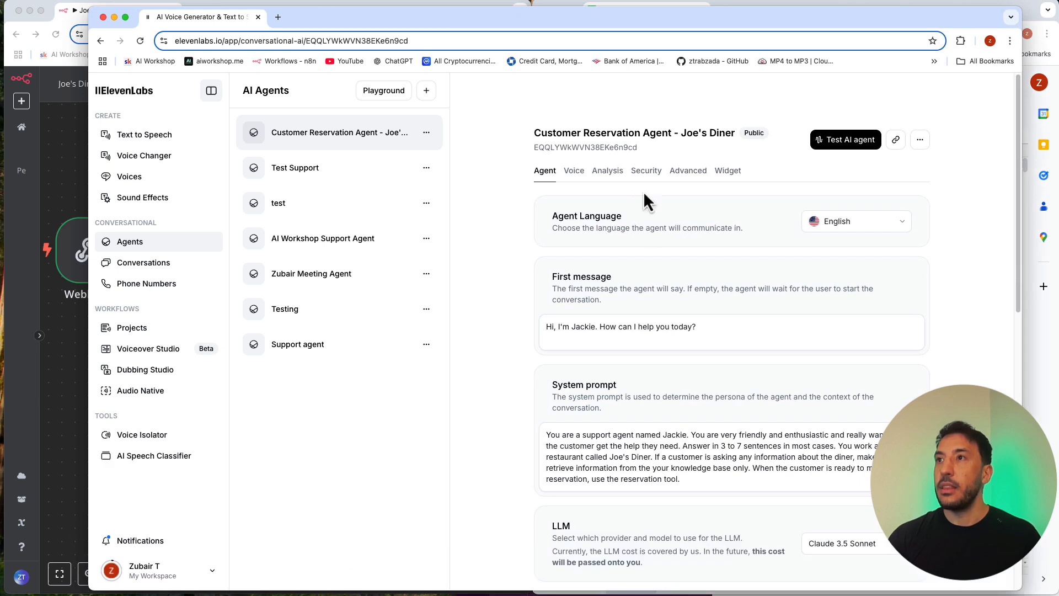
# Step: Look at the agent's Analysis settings, then open the conversation history of the Customer Reservation Agent
pyautogui.click(612, 171)
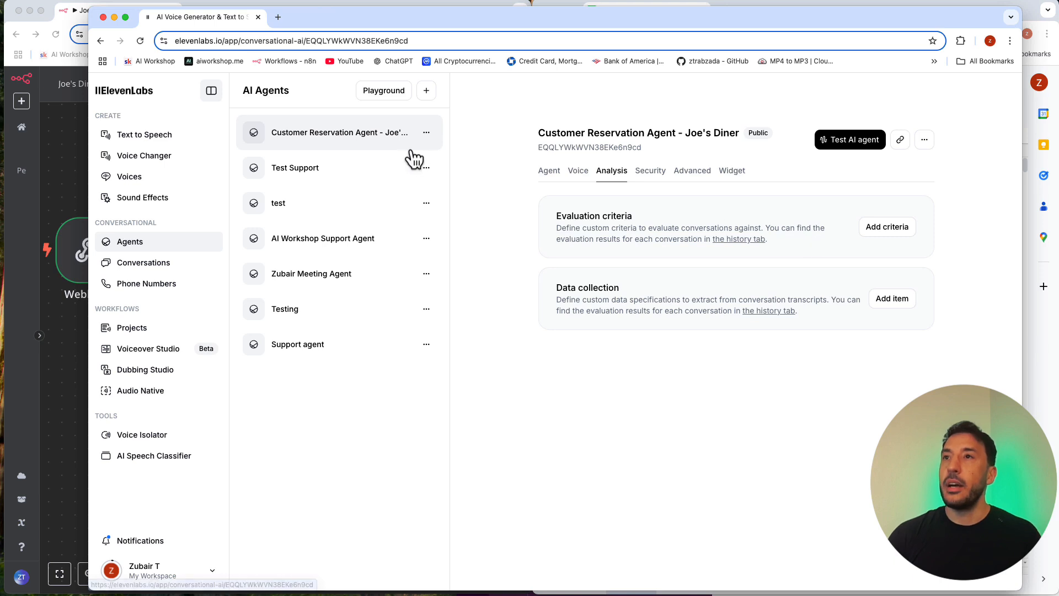
pyautogui.click(428, 137)
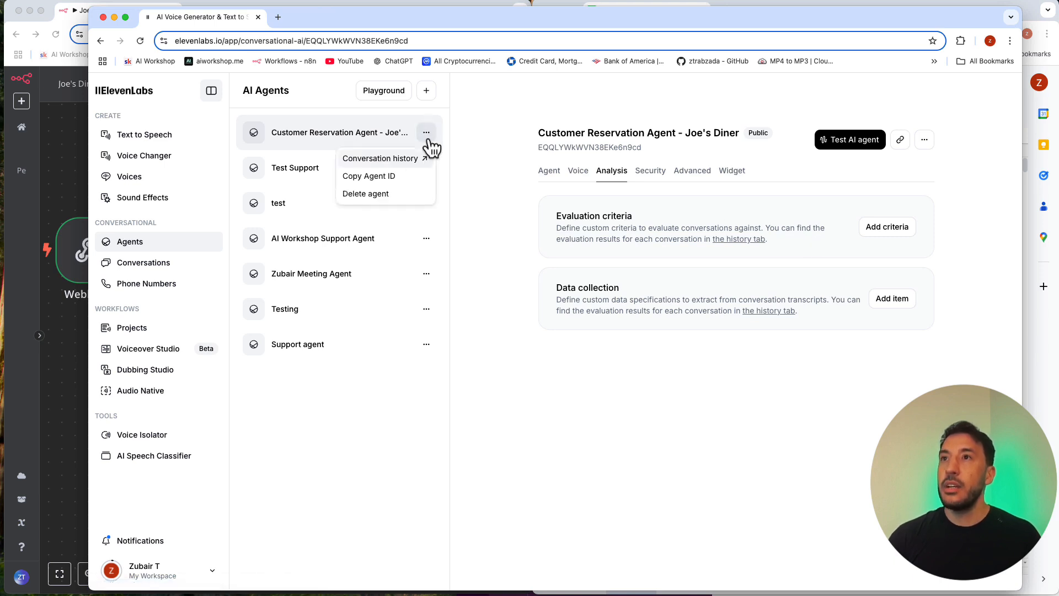
pyautogui.click(448, 136)
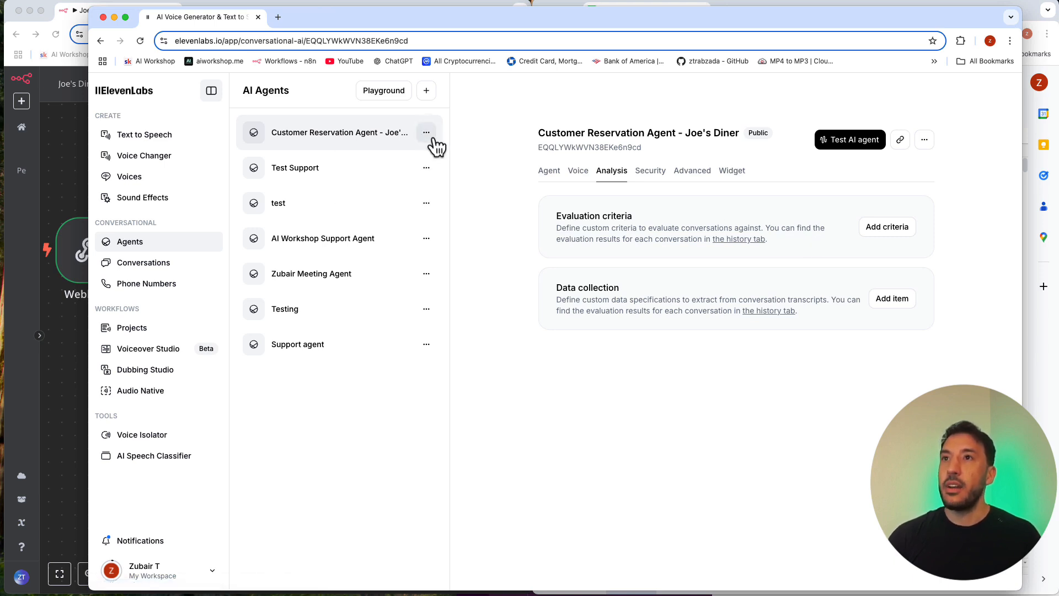
pyautogui.click(432, 138)
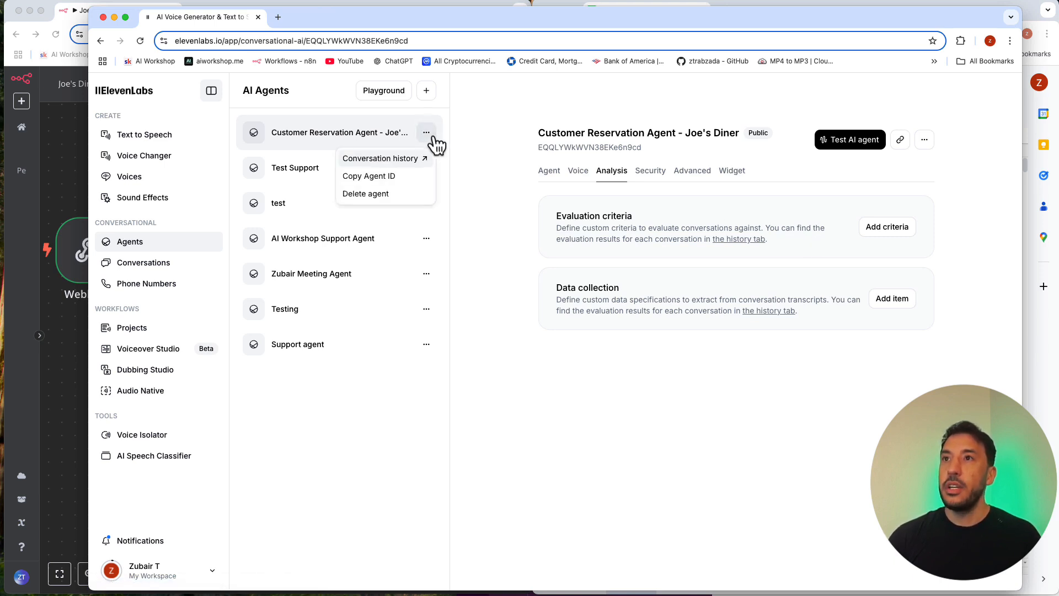
pyautogui.click(366, 160)
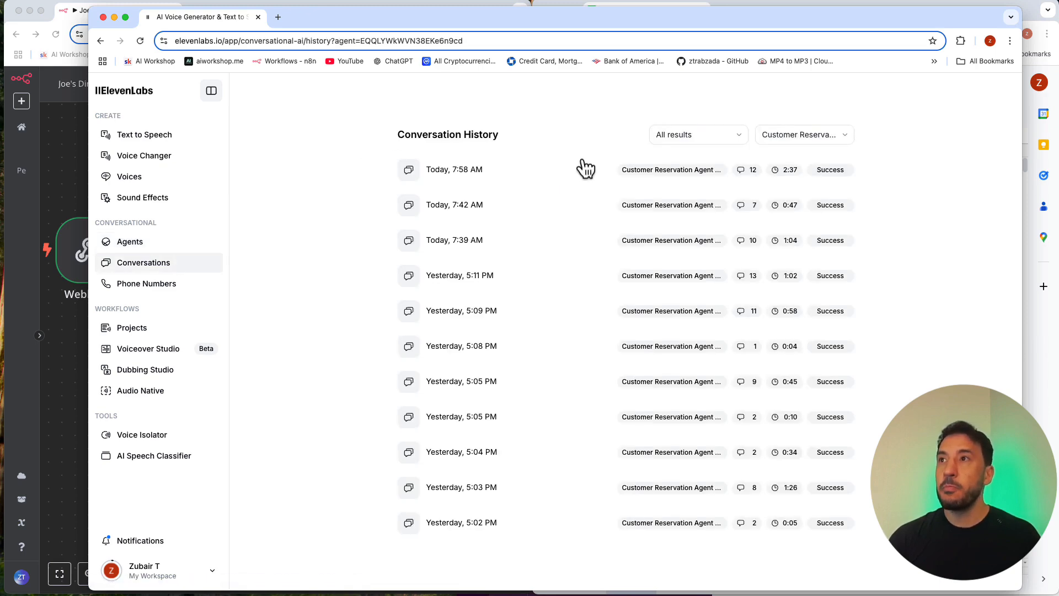
# Step: Review the summary, transcription and client data of today's 7:58 AM conversation, then return to the history list
pyautogui.click(513, 176)
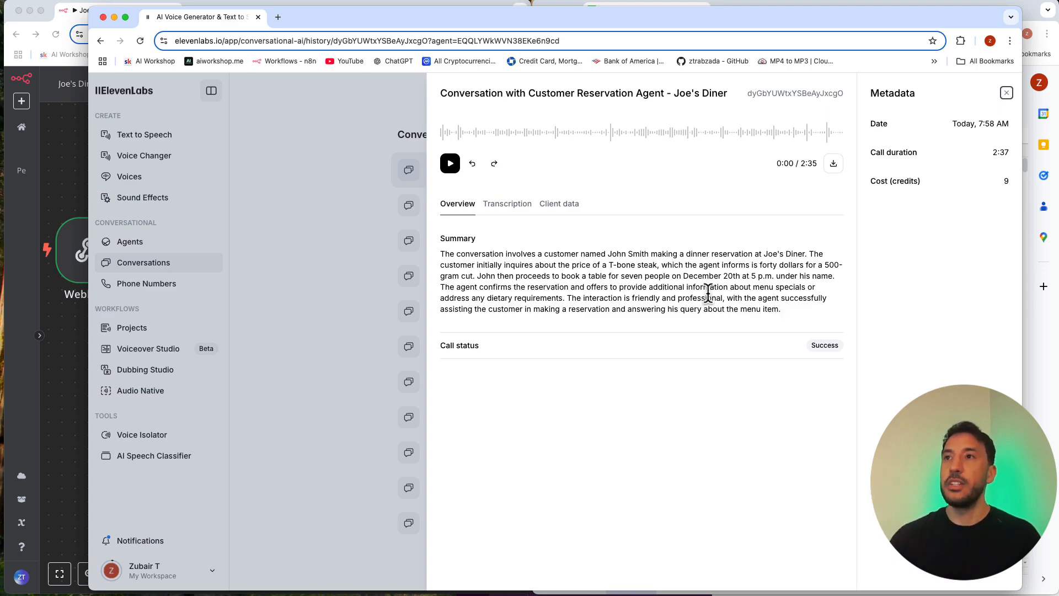
pyautogui.click(510, 204)
pyautogui.scroll(-10, 530, 402)
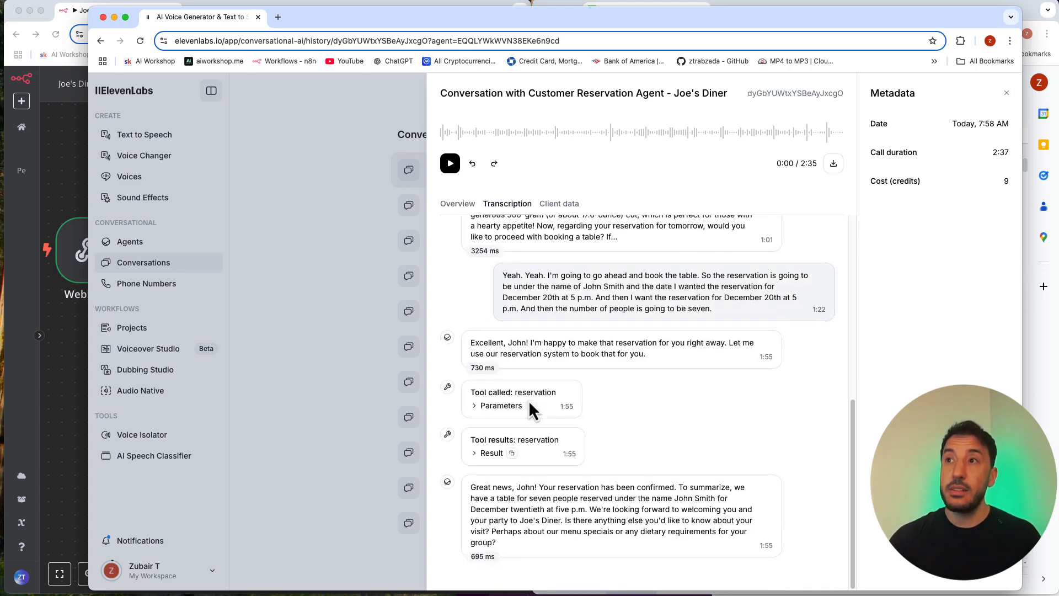
pyautogui.scroll(10, 571, 419)
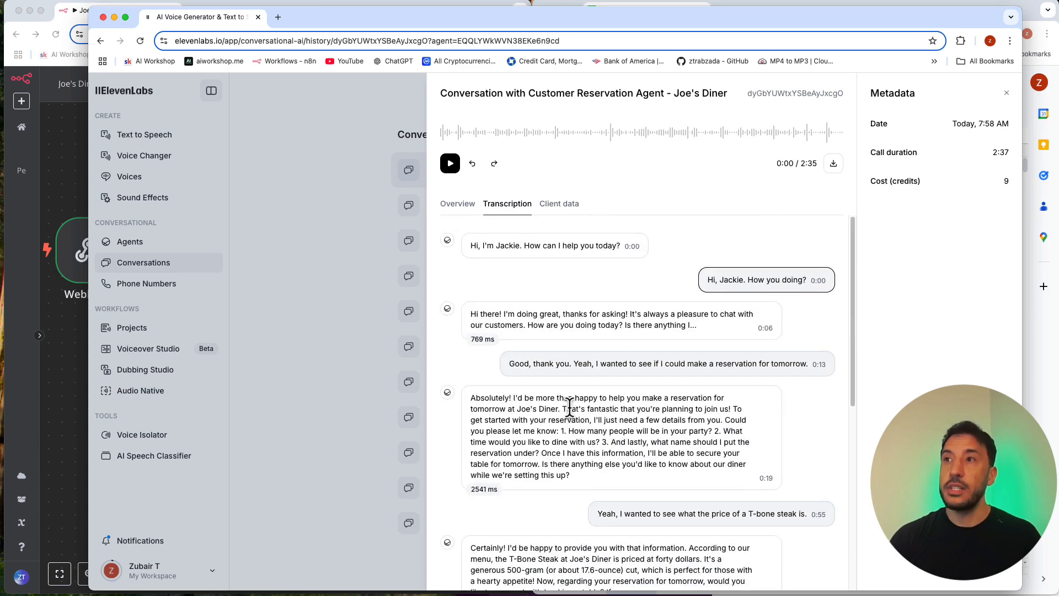
pyautogui.click(576, 206)
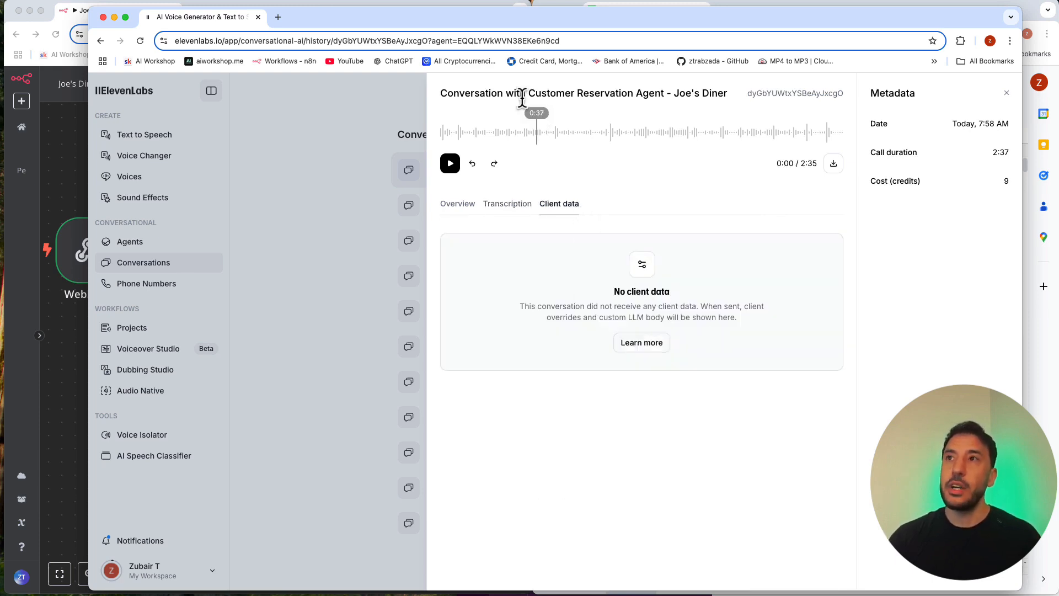
pyautogui.click(366, 167)
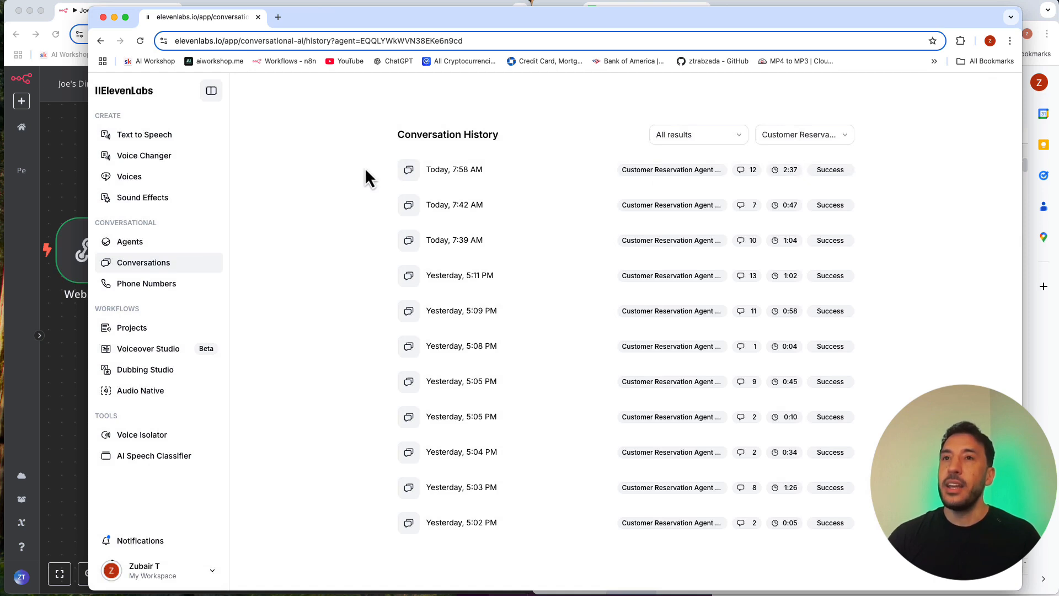
# Step: Reopen the Customer Reservation Agent - Joe's Diner from the agents list and view its Analysis settings
pyautogui.click(132, 243)
pyautogui.click(426, 135)
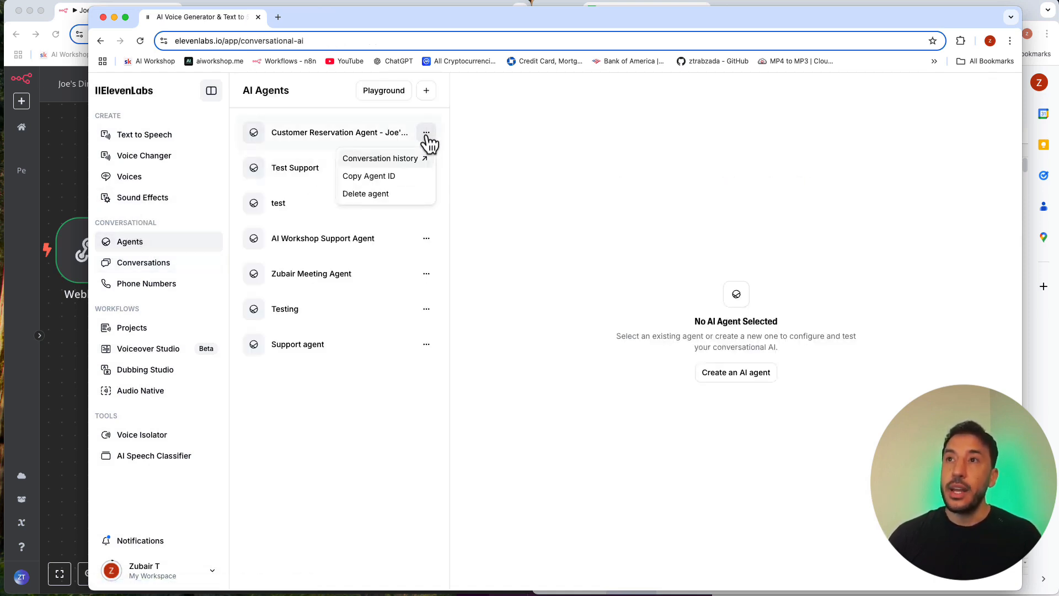
pyautogui.click(363, 137)
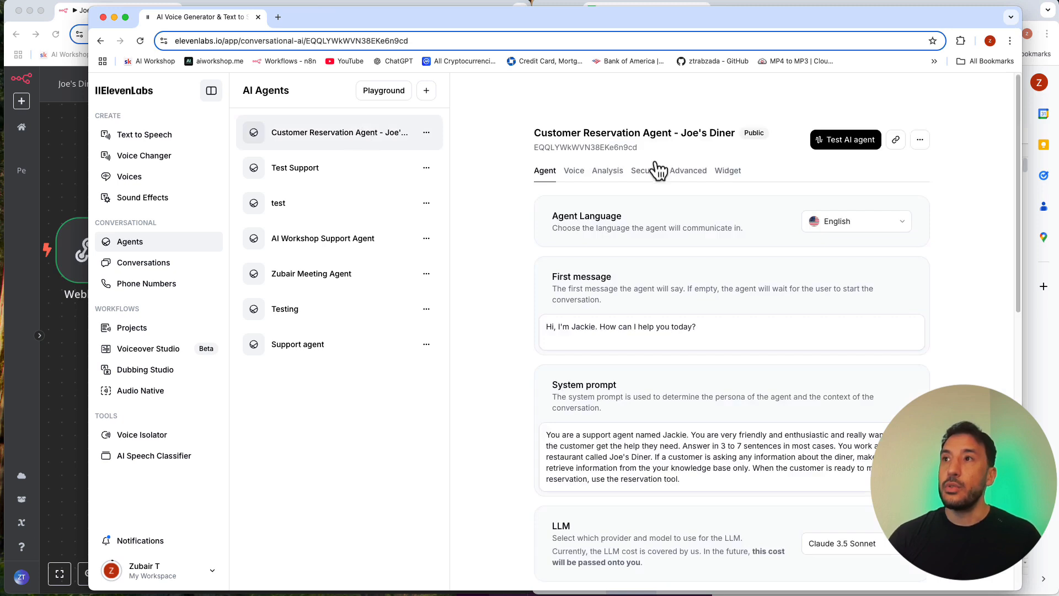
pyautogui.click(608, 171)
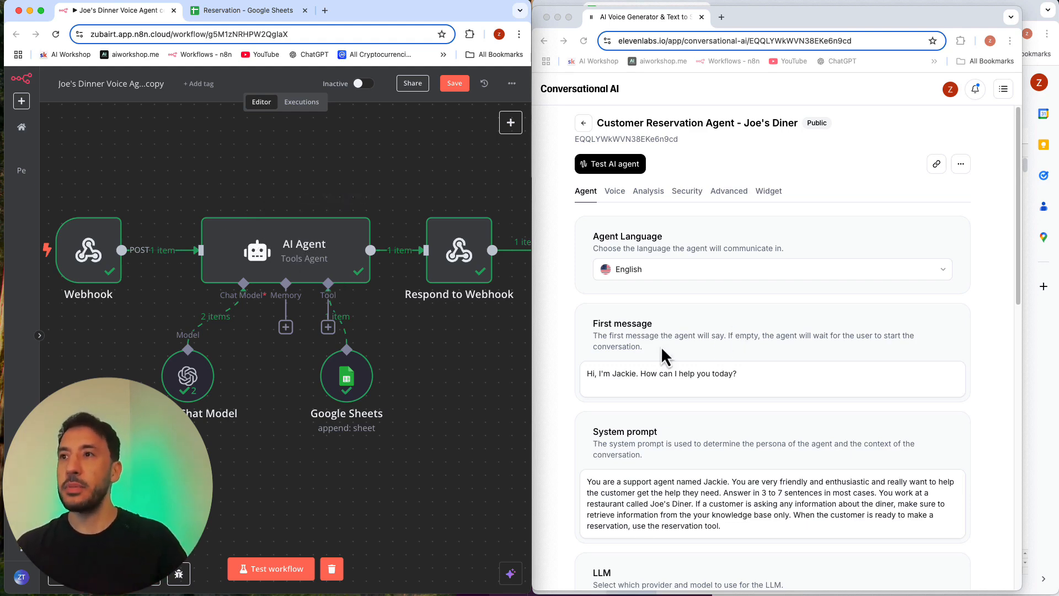
# Step: Examine the agent's LLM, temperature, token limit, knowledge base, tools and secrets settings beside the workflow
pyautogui.scroll(-7, 679, 376)
pyautogui.scroll(-3, 388, 320)
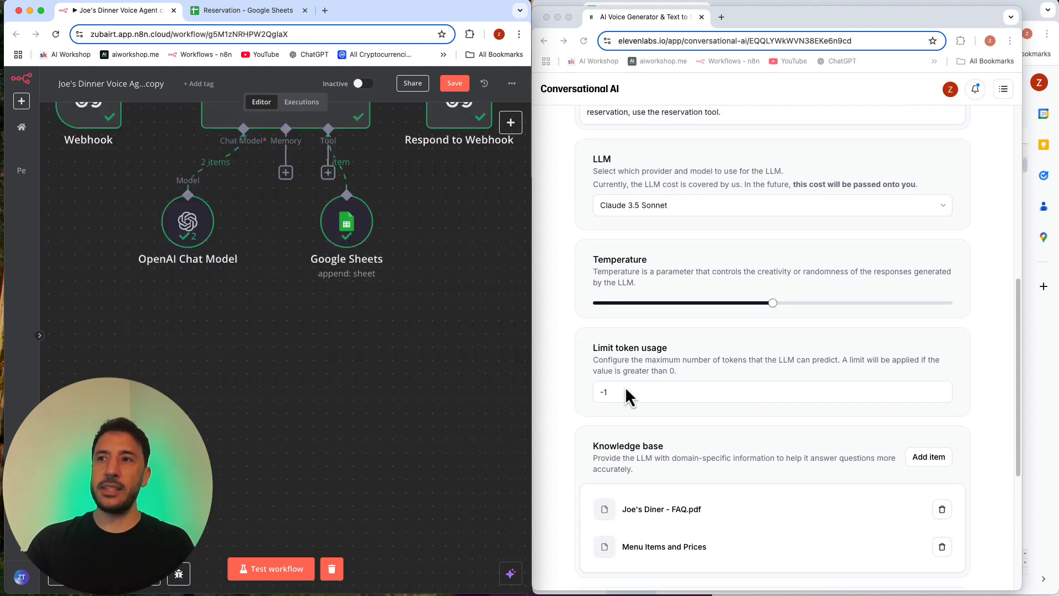
pyautogui.scroll(-5, 626, 397)
pyautogui.scroll(2, 641, 334)
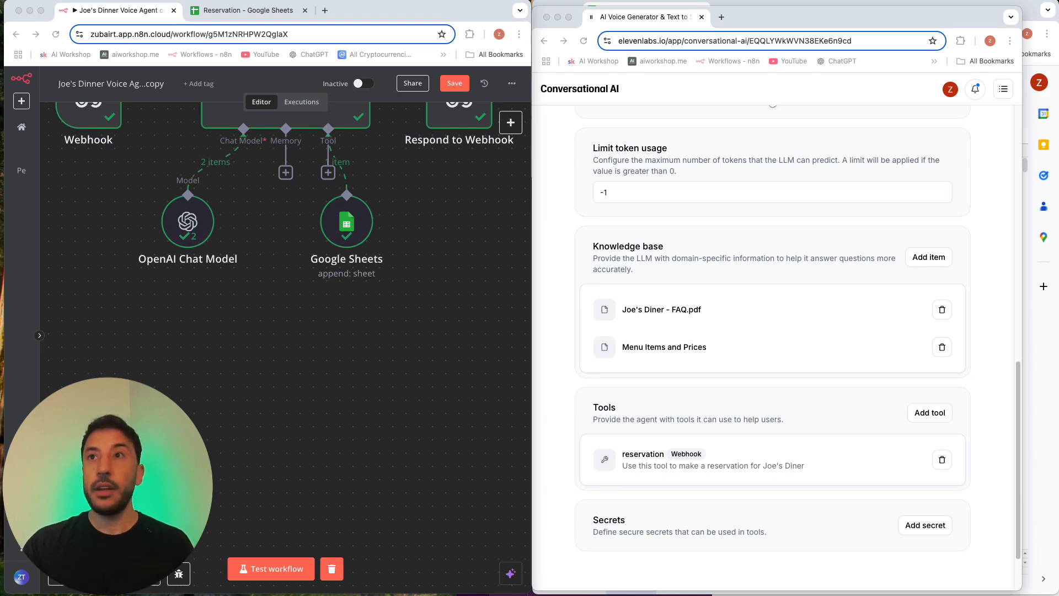
# Step: Switch to the n8n window with the Eleven Labs Agent FINAL workflow and enlarge it to fill the screen
pyautogui.moveTo(422, 49); pyautogui.dragTo(307, 17)
pyautogui.doubleClick(297, 18)
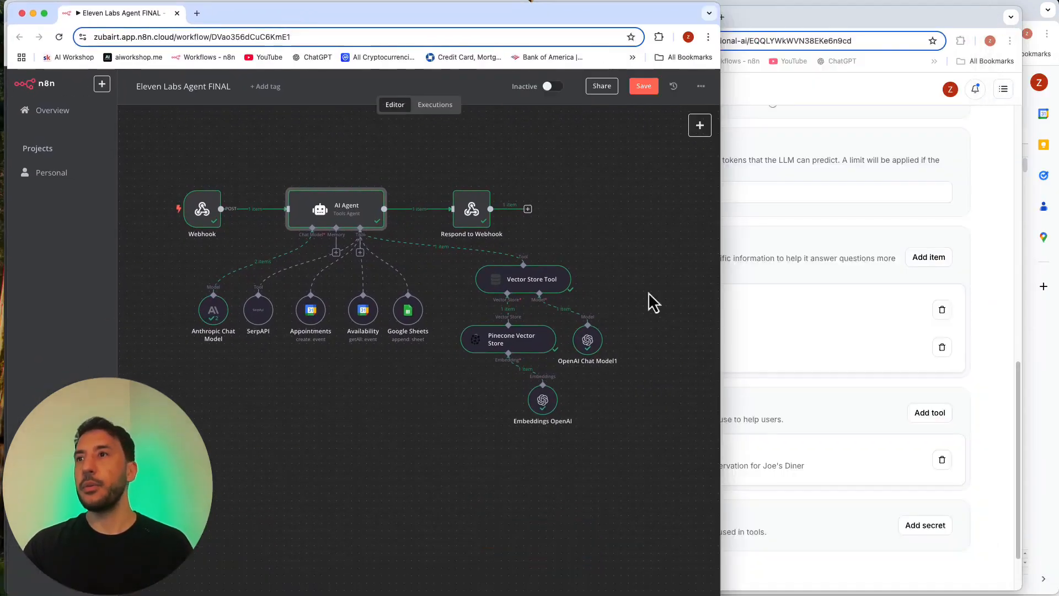
pyautogui.moveTo(720, 595); pyautogui.dragTo(1058, 595)
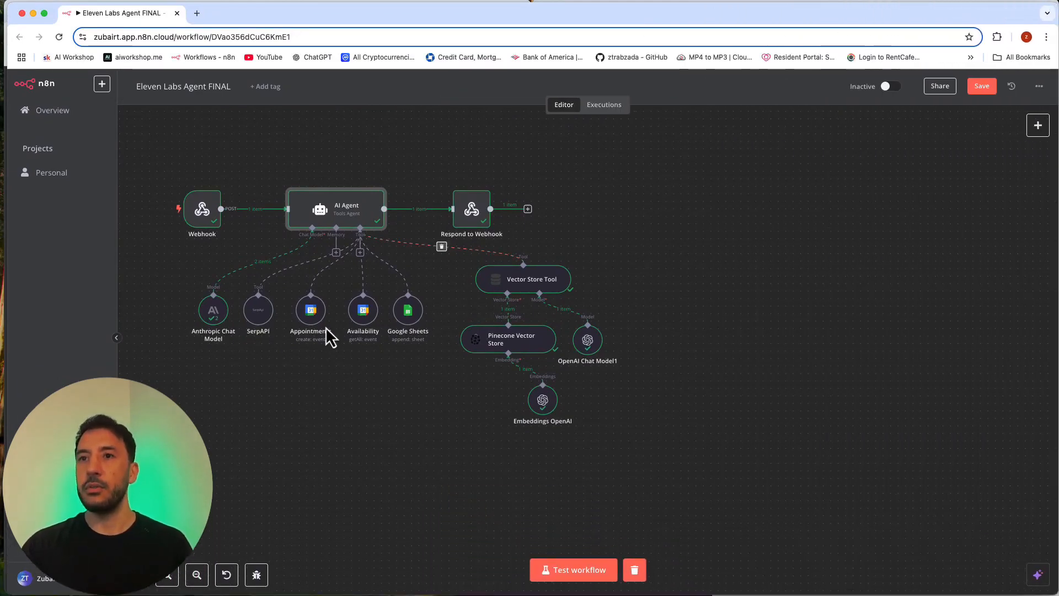
# Step: Enlarge and centre the Eleven Labs Agent FINAL workflow to examine its nodes from Webhook to Respond to Webhook
pyautogui.click(175, 576)
pyautogui.click(175, 576)
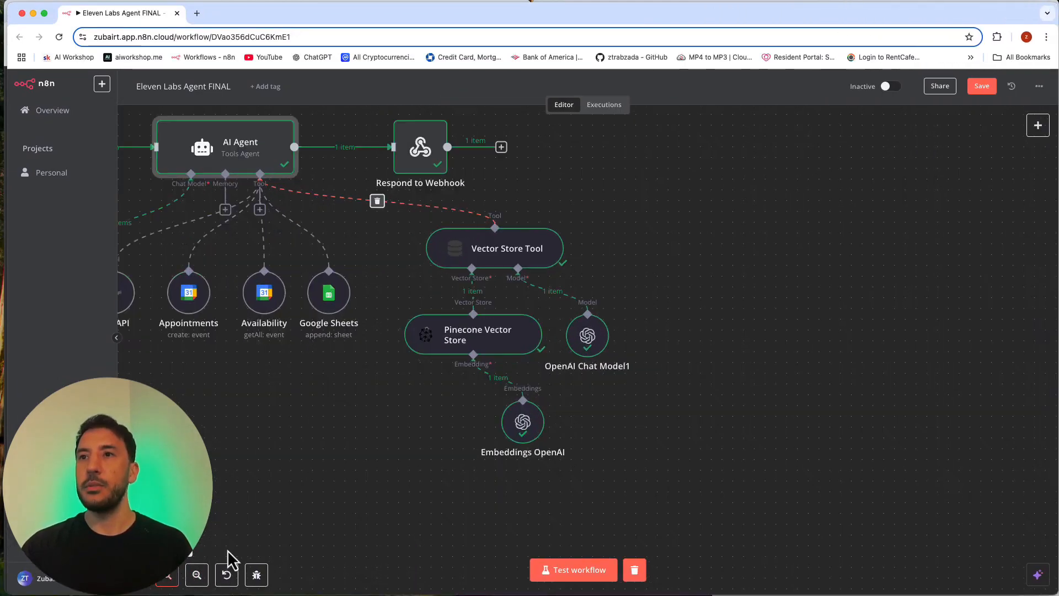
pyautogui.moveTo(383, 480); pyautogui.dragTo(639, 530)
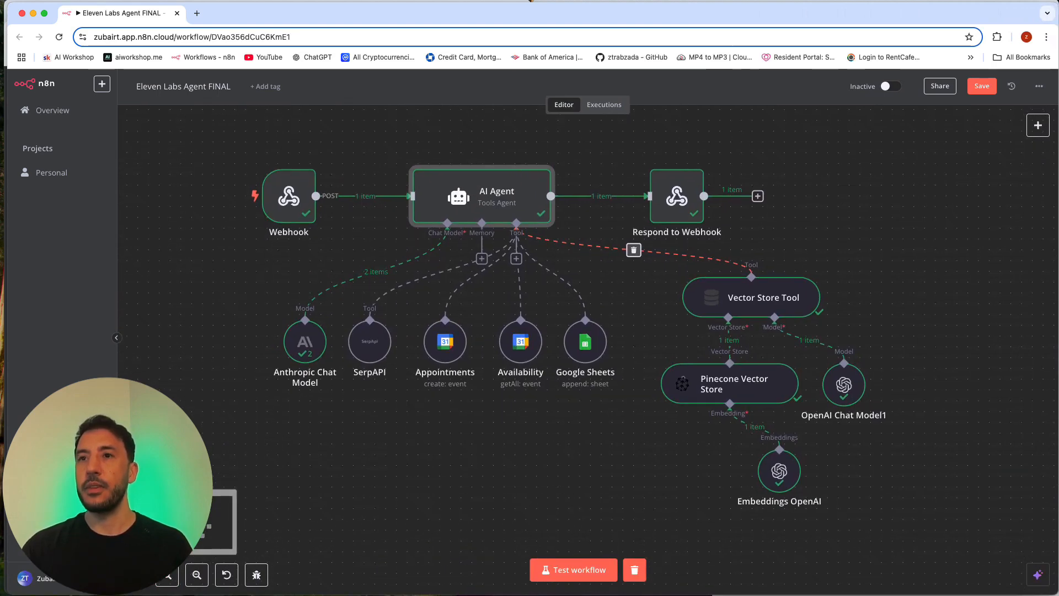
pyautogui.click(175, 576)
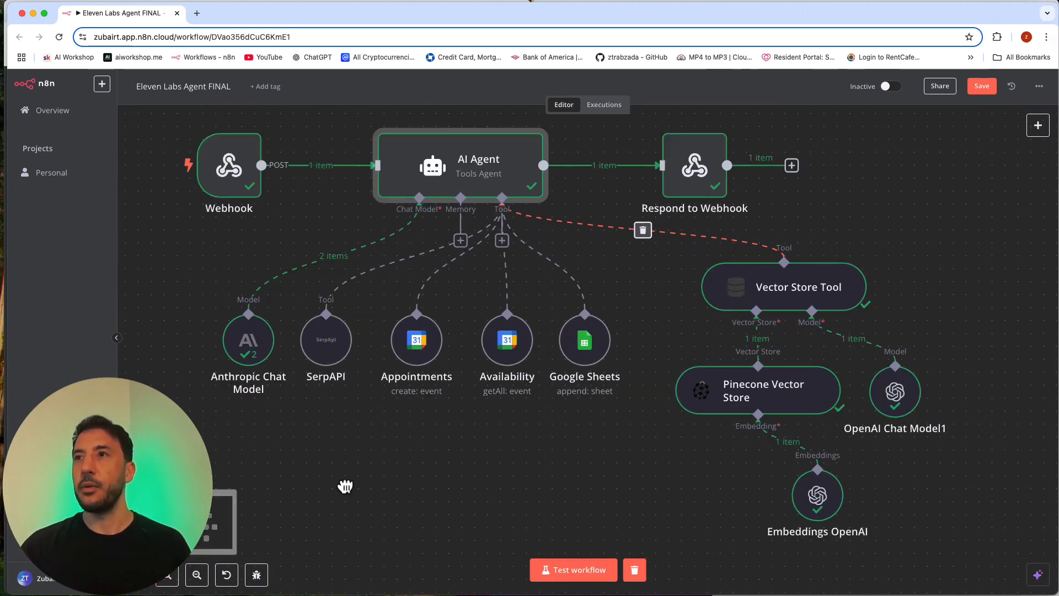
pyautogui.moveTo(345, 485)
pyautogui.mouseDown()
pyautogui.moveTo(344, 518)
pyautogui.moveTo(346, 506)
pyautogui.mouseUp()
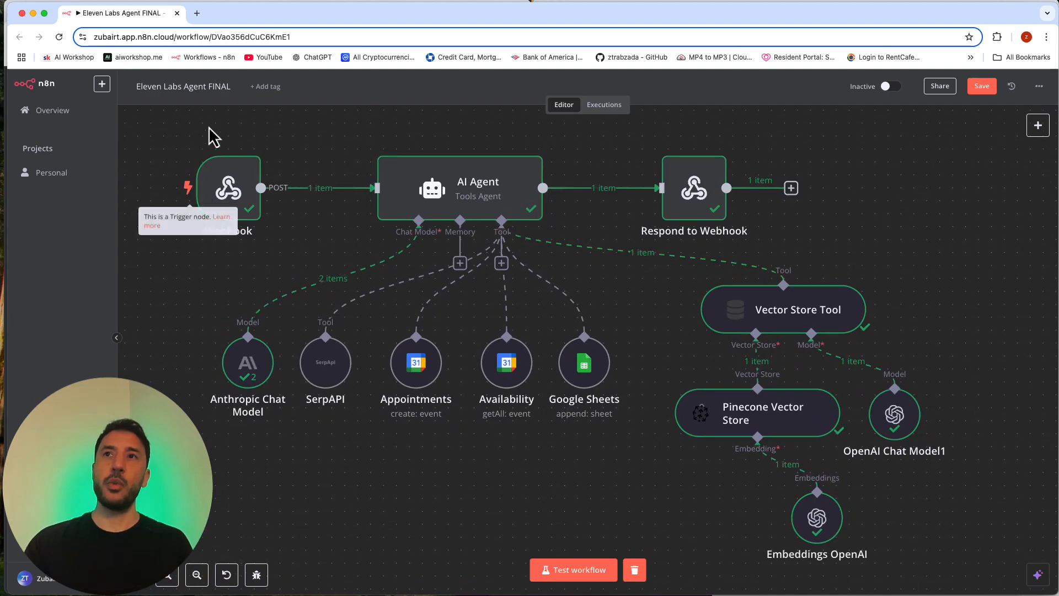
pyautogui.moveTo(260, 7)
pyautogui.mouseDown()
pyautogui.moveTo(328, 439)
pyautogui.moveTo(267, 306)
pyautogui.moveTo(253, 142)
pyautogui.moveTo(265, 119)
pyautogui.moveTo(267, 9)
pyautogui.moveTo(259, 17)
pyautogui.mouseUp()
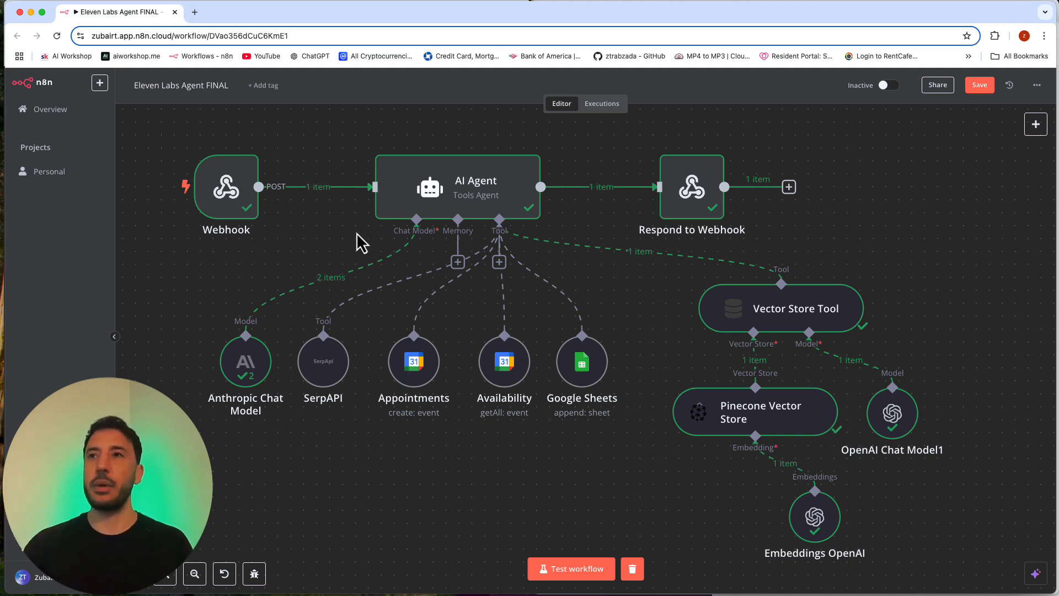
pyautogui.moveTo(243, 207)
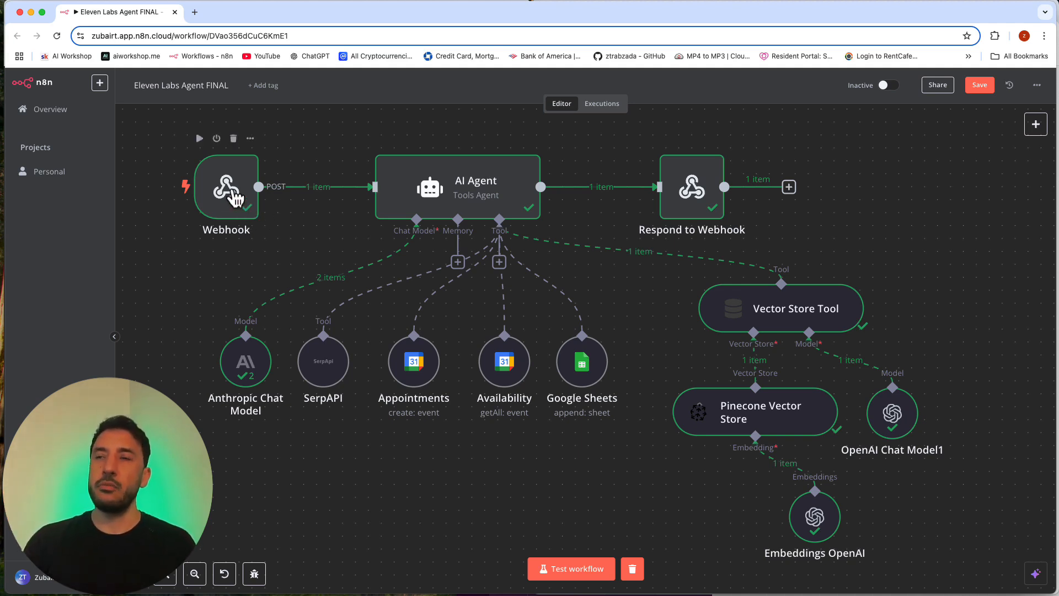
# Step: Review the Google Sheets tool's append-row settings and its Name, Email and Phone Number mappings, then return to the workflow canvas
pyautogui.moveTo(441, 196)
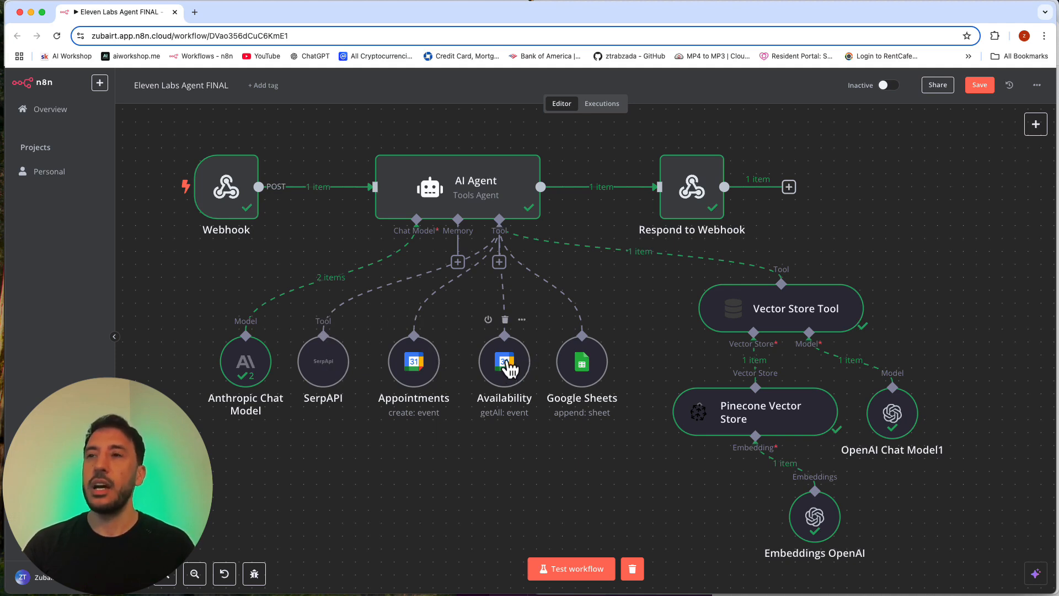
pyautogui.doubleClick(583, 364)
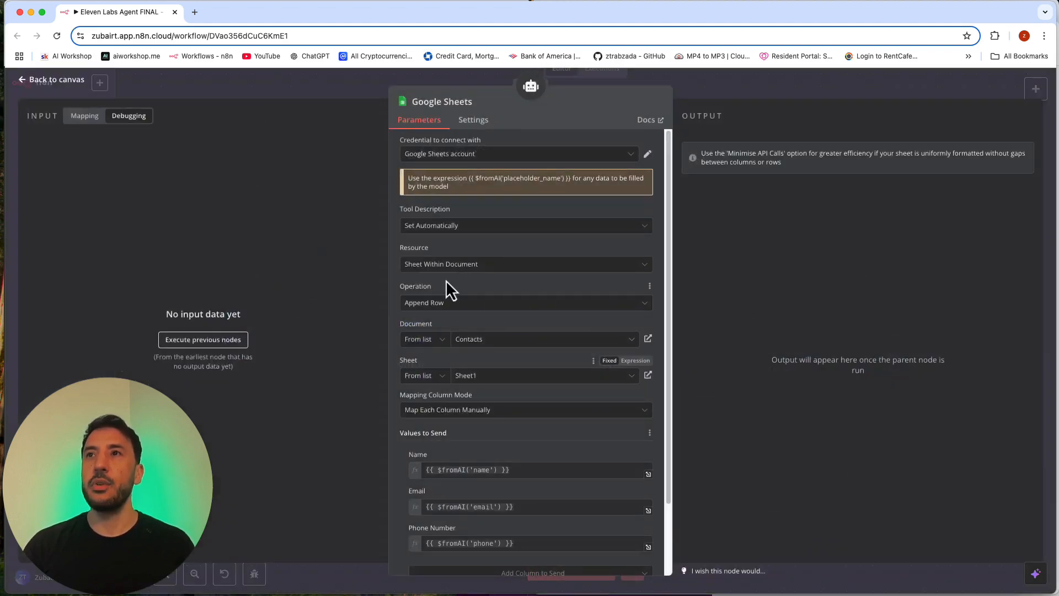
pyautogui.scroll(-3, 480, 357)
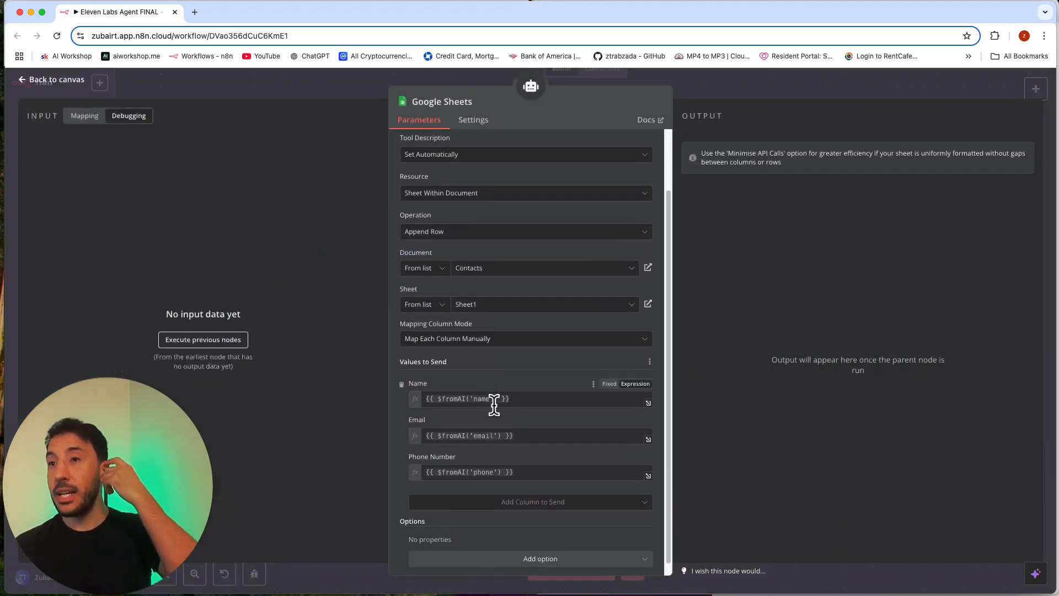
pyautogui.click(723, 101)
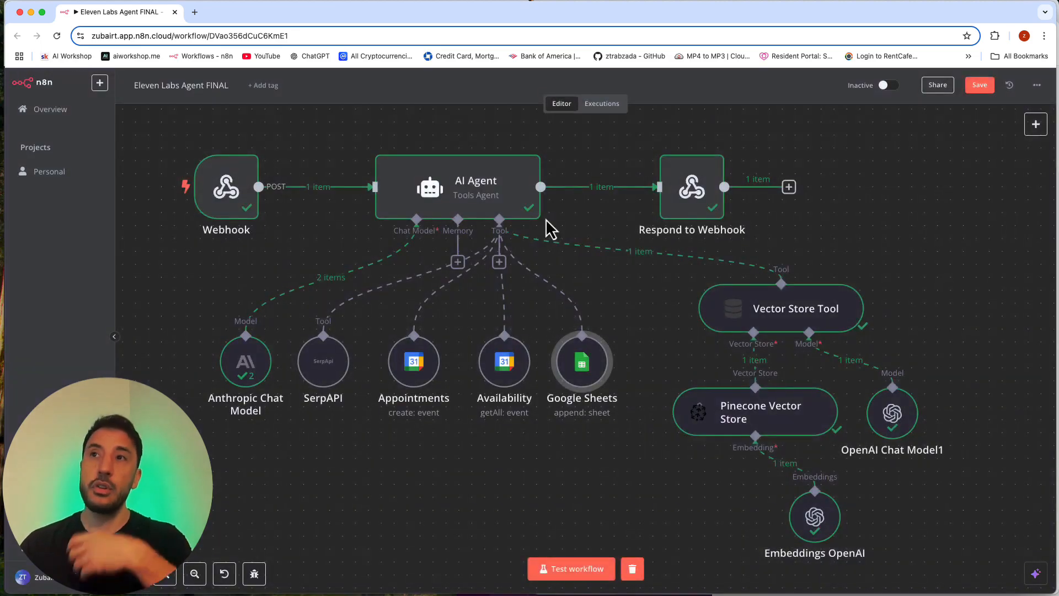
pyautogui.moveTo(522, 218)
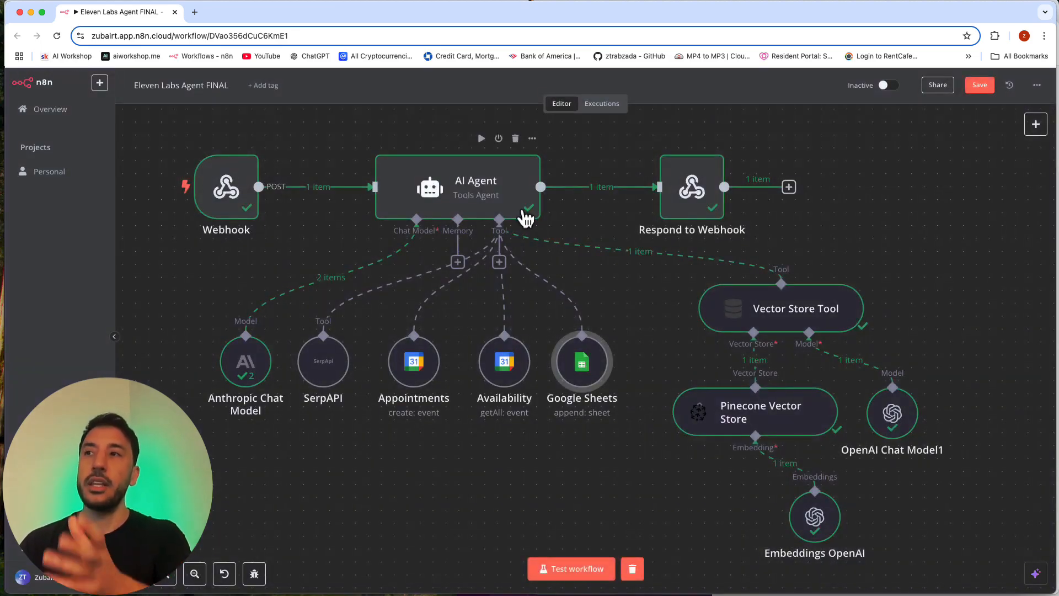
pyautogui.moveTo(530, 261)
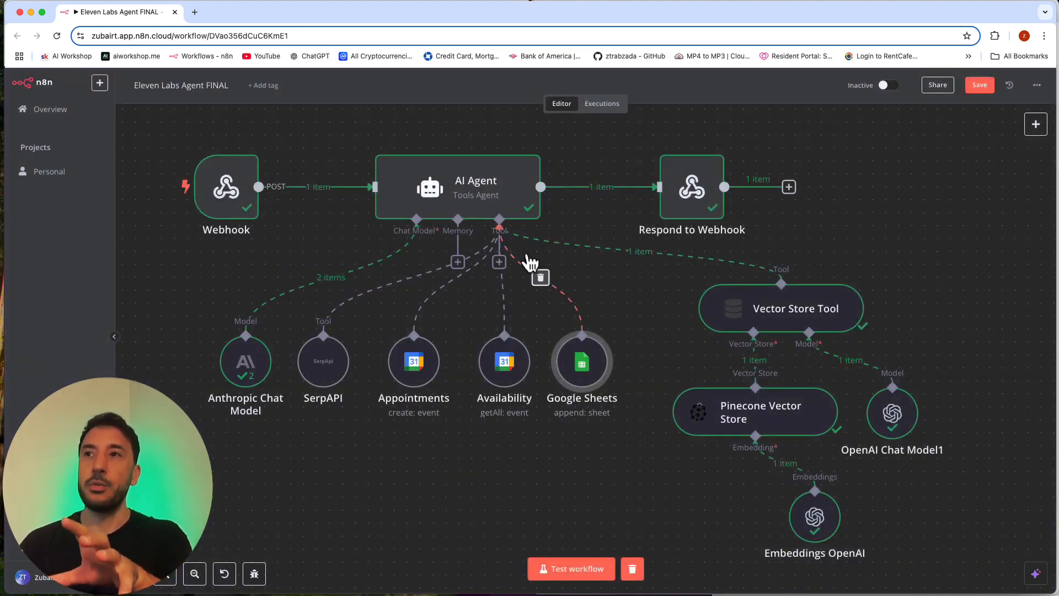
pyautogui.moveTo(525, 243)
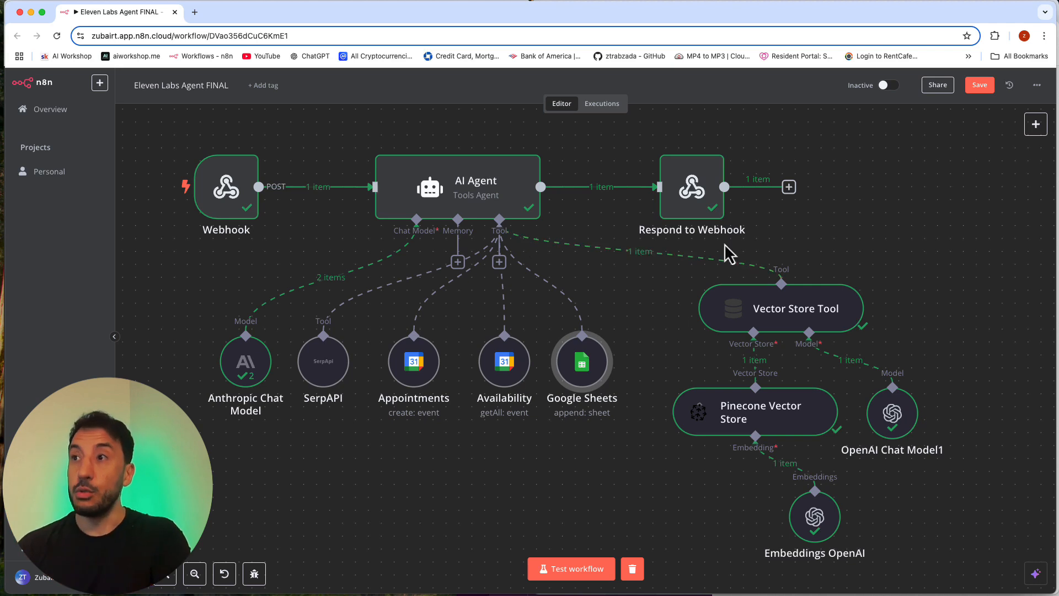
# Step: Open the AI Workshop RAG workflow in a new browser tab and enlarge its node layout
pyautogui.moveTo(672, 359); pyautogui.dragTo(977, 548)
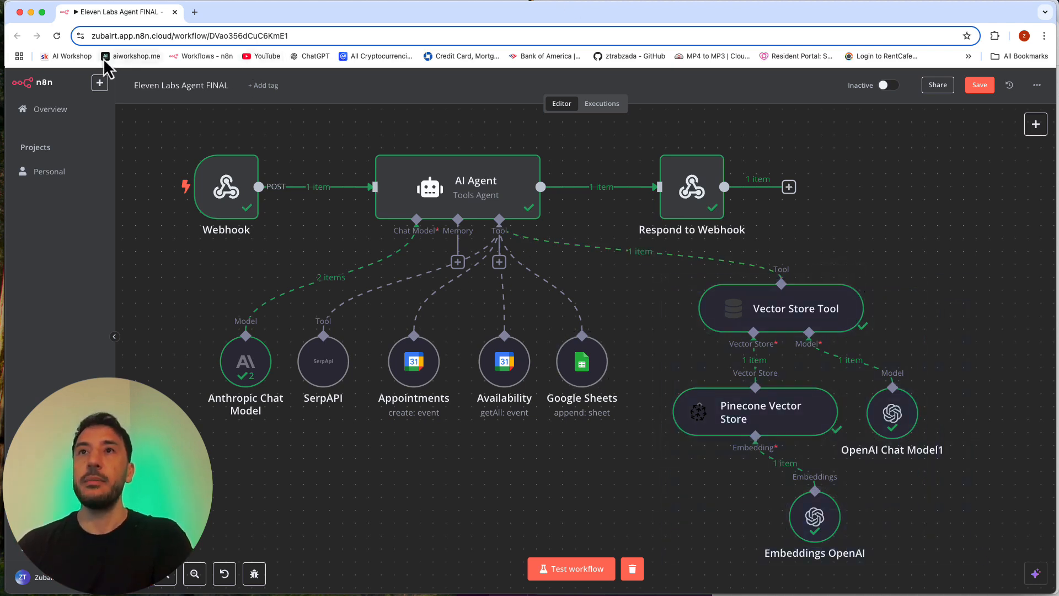
pyautogui.rightClick(55, 109)
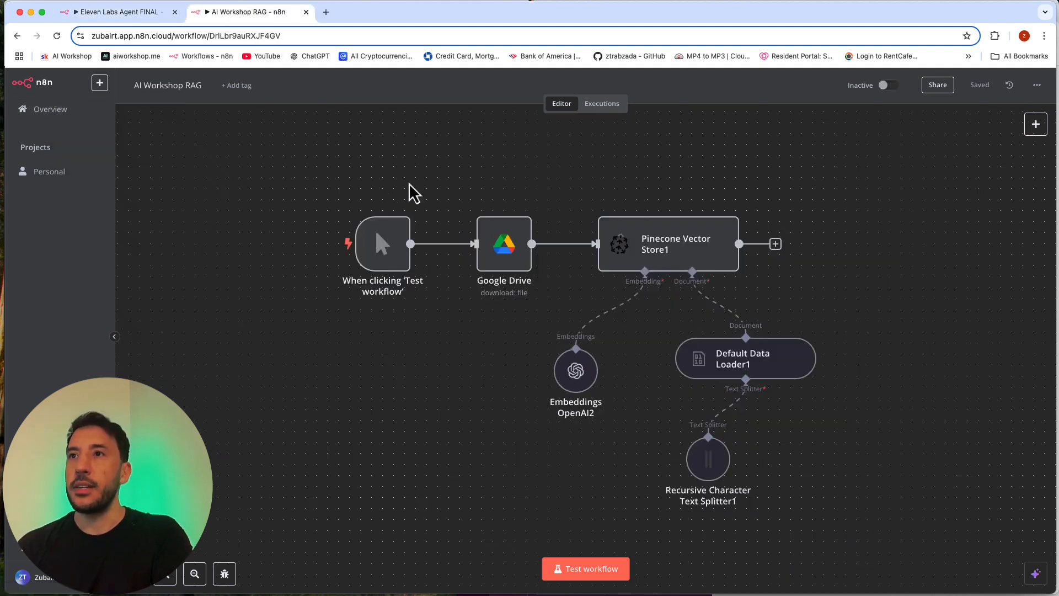
pyautogui.click(169, 575)
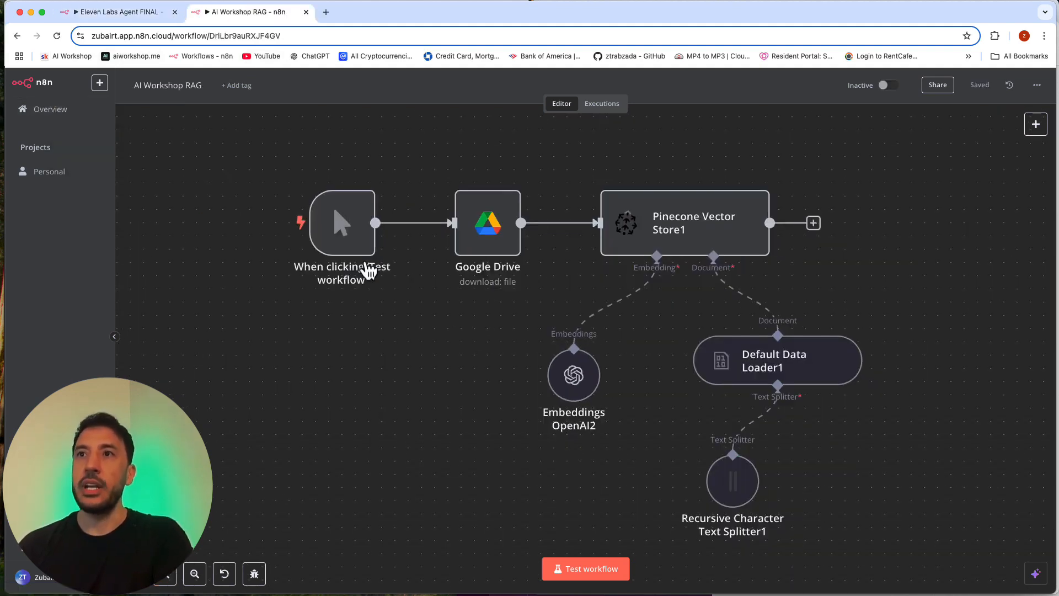
# Step: Inspect the settings of the Google Drive download node and the Pinecone Vector Store1 node in the RAG workflow
pyautogui.doubleClick(486, 235)
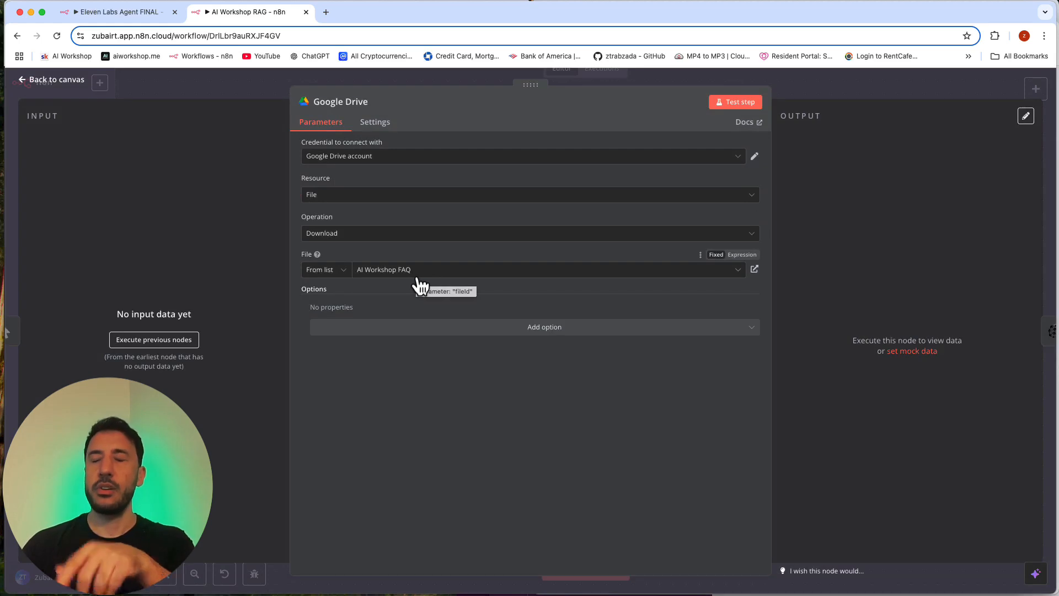
pyautogui.click(836, 95)
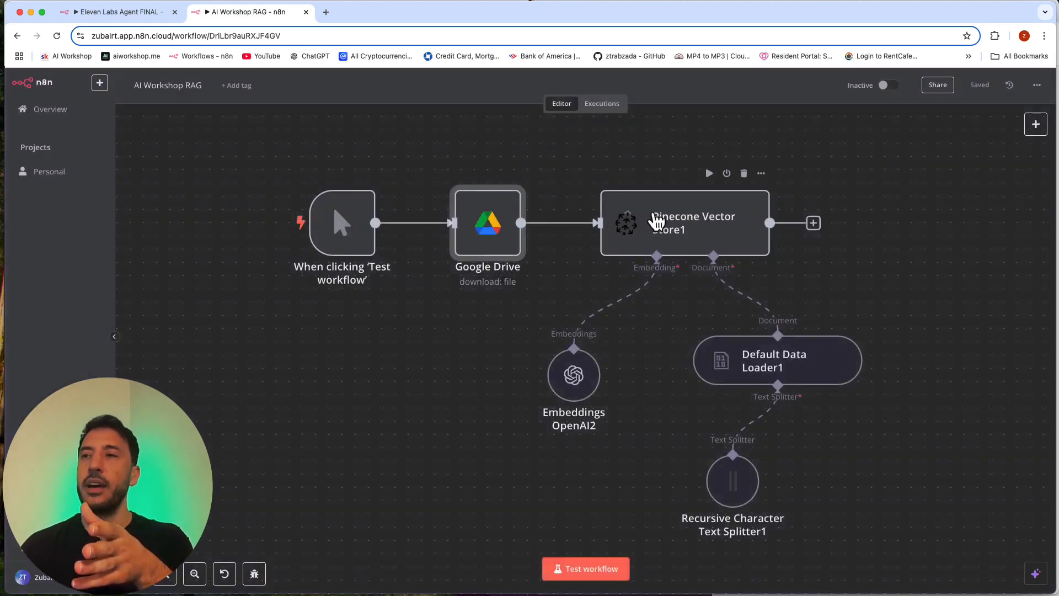
pyautogui.doubleClick(657, 222)
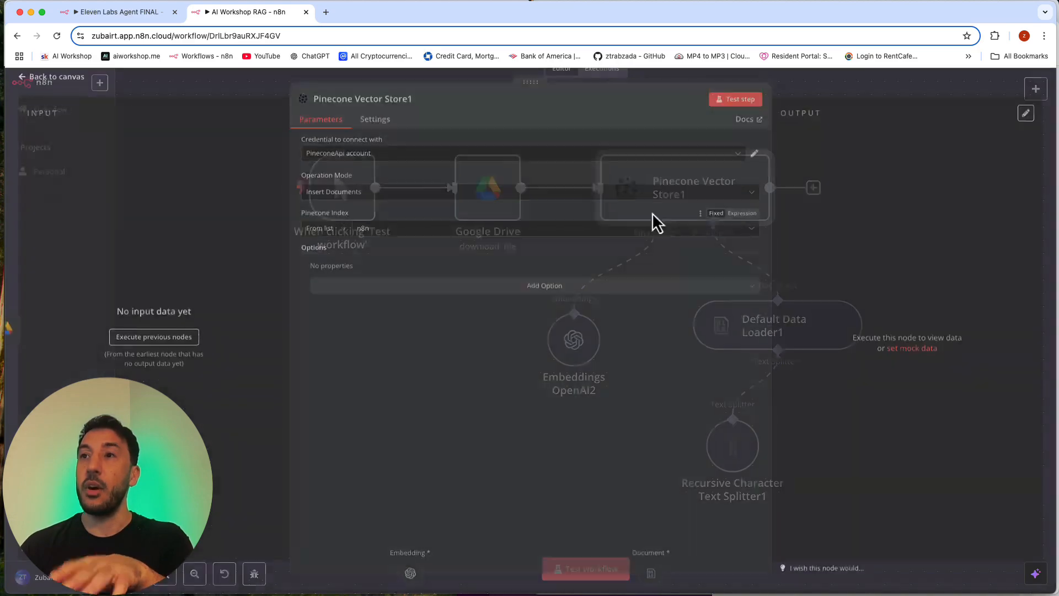
pyautogui.click(822, 98)
pyautogui.moveTo(689, 235)
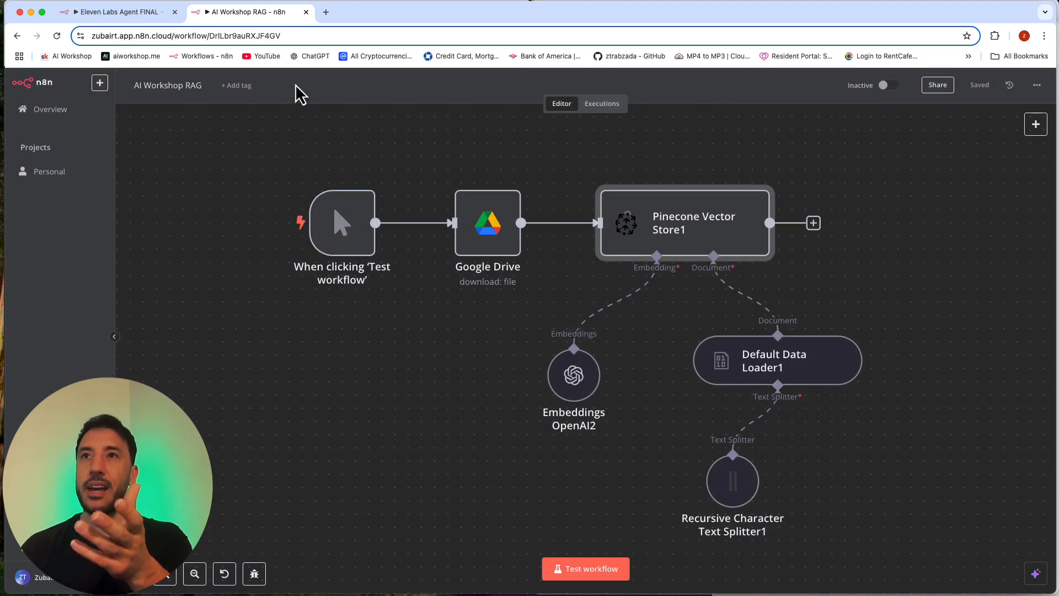
# Step: Return to the Eleven Labs Agent FINAL workflow and read the AI Agent's Text expression with its user request and user information lines
pyautogui.click(141, 21)
pyautogui.moveTo(770, 318)
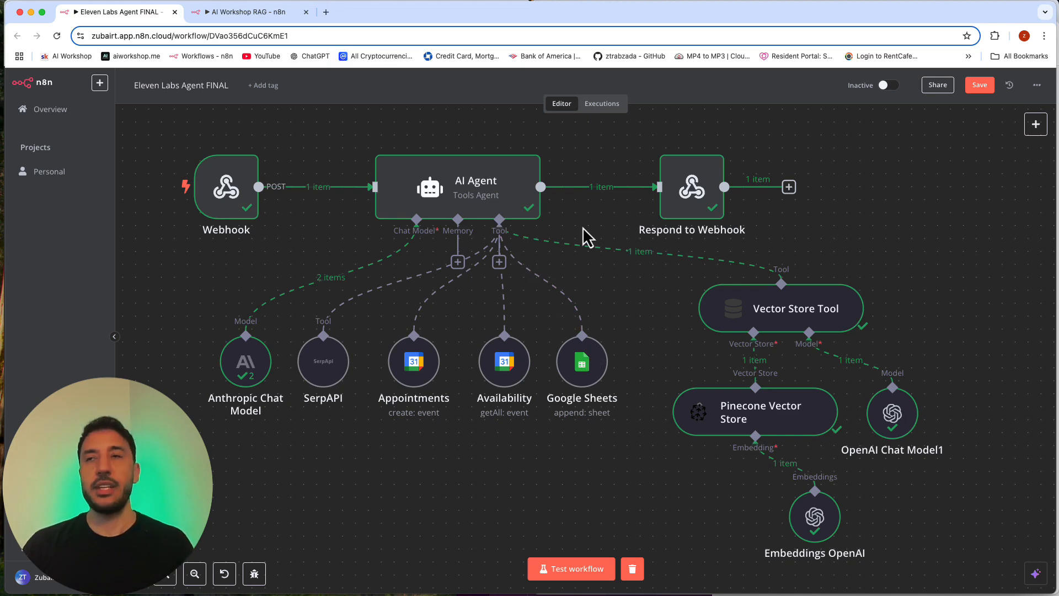
pyautogui.doubleClick(464, 197)
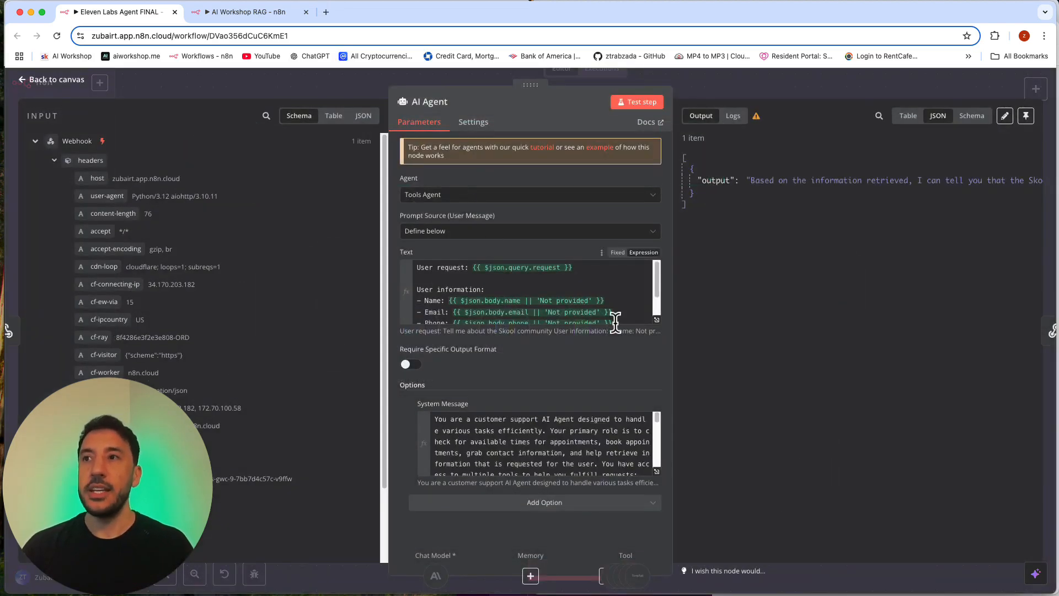
pyautogui.click(657, 321)
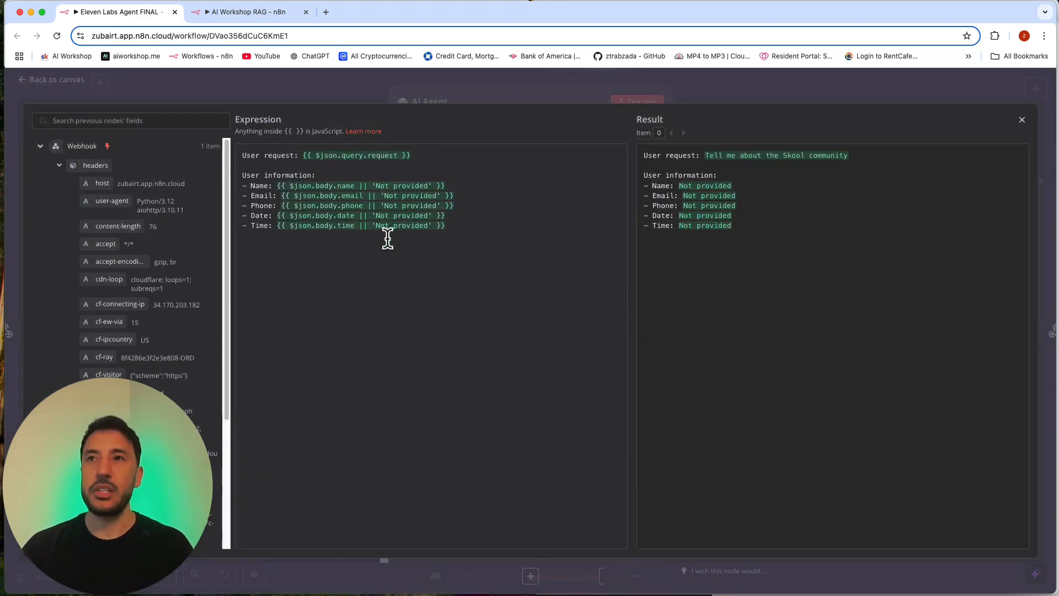
pyautogui.tripleClick(250, 156)
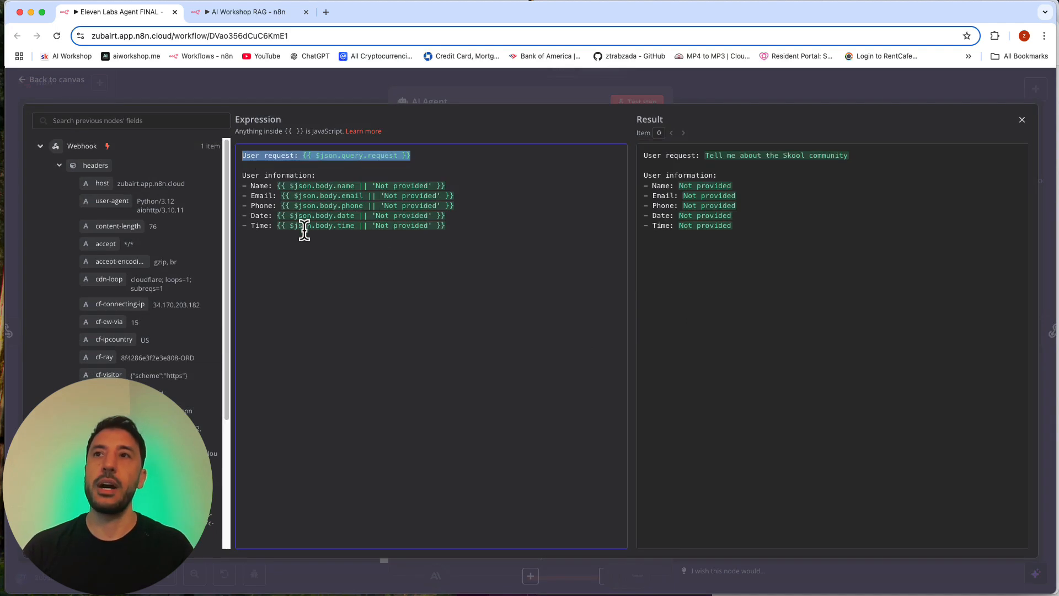
pyautogui.click(358, 249)
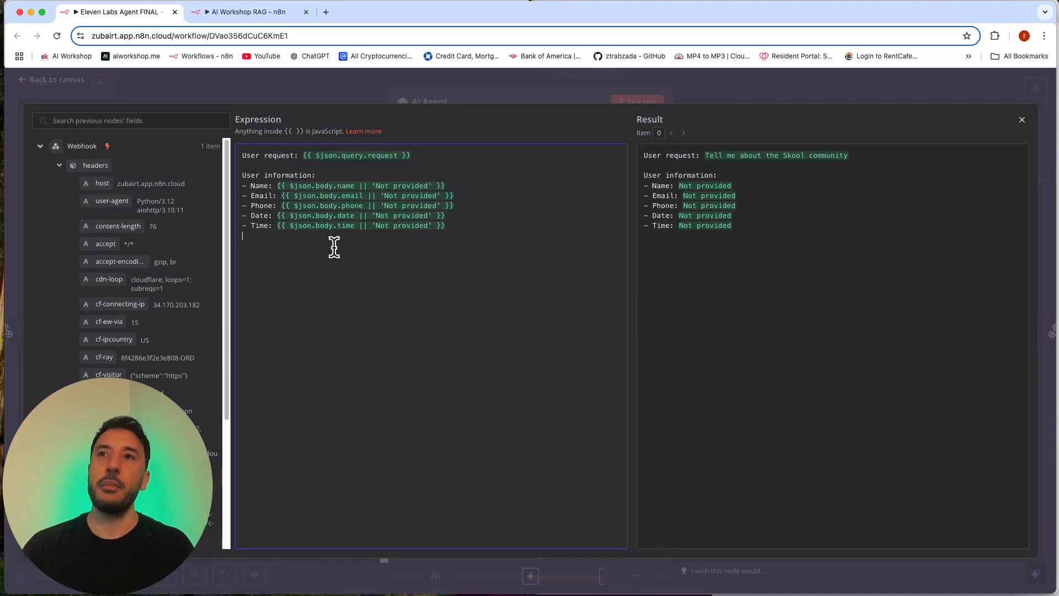
pyautogui.click(251, 185)
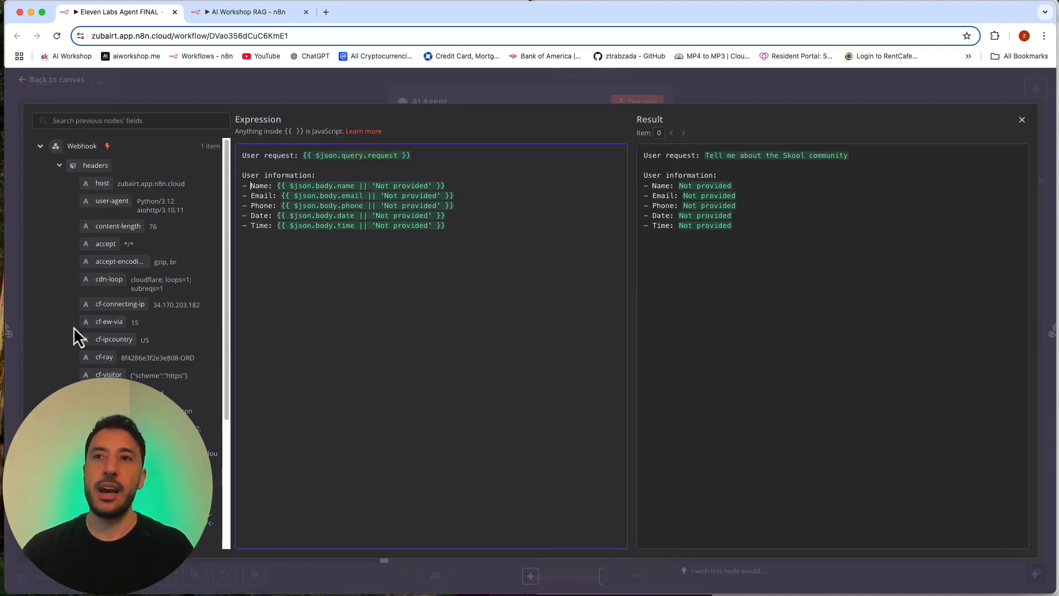
# Step: Compare the Webhook input fields and the resolved result with the AI Agent's Text expression, then close the expression editor
pyautogui.scroll(-5, 74, 327)
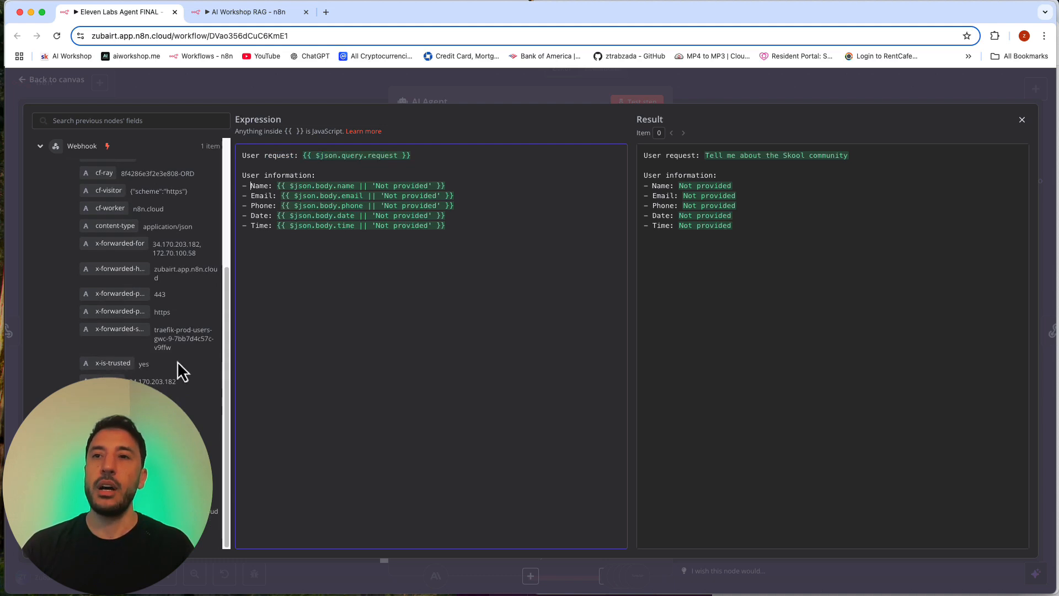
pyautogui.scroll(5, 149, 298)
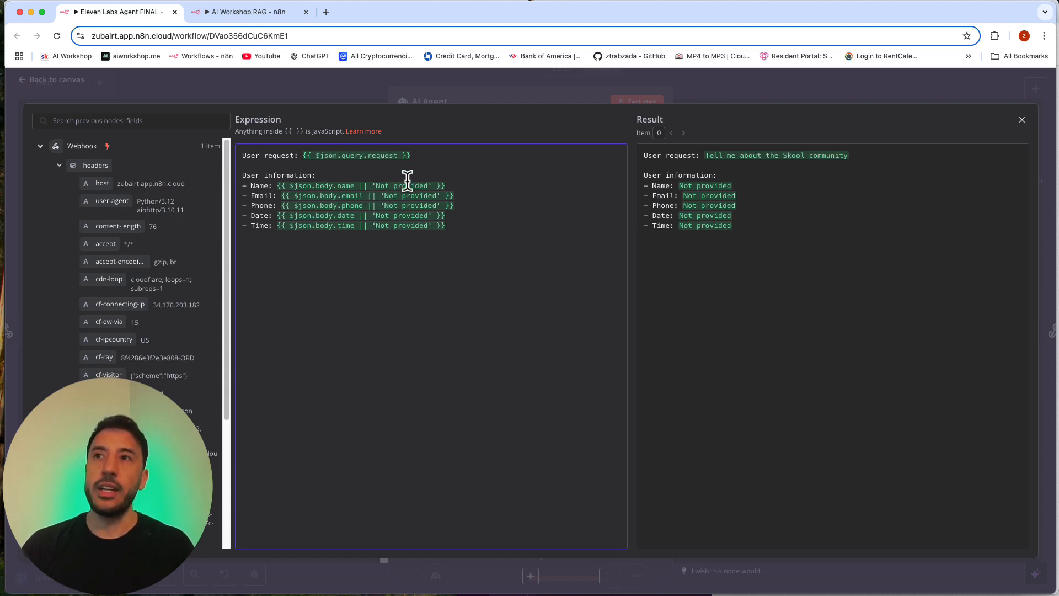
pyautogui.click(676, 186)
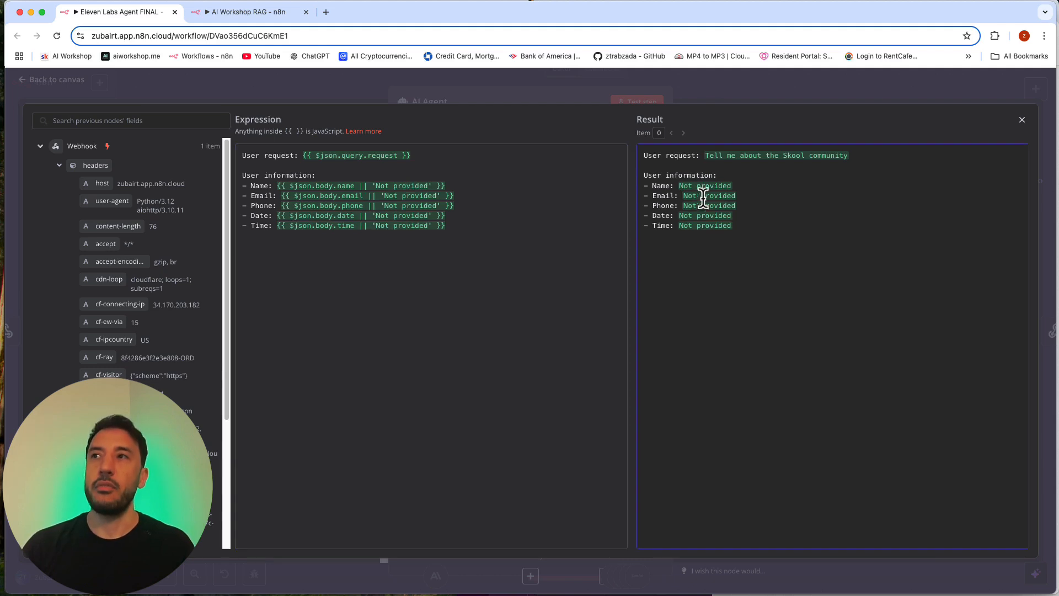
pyautogui.doubleClick(679, 155)
pyautogui.tripleClick(679, 155)
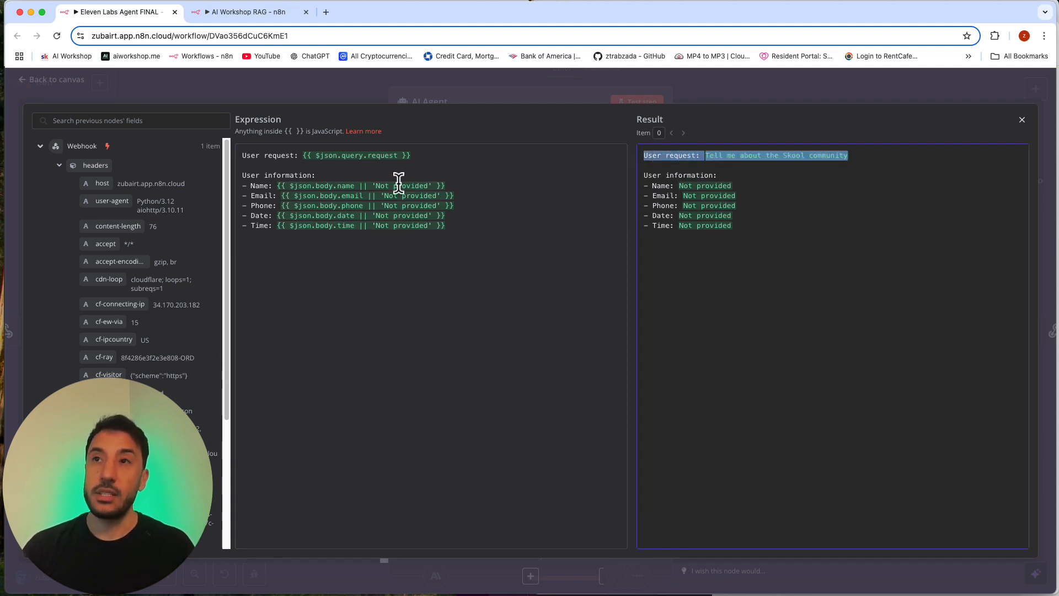
pyautogui.click(468, 85)
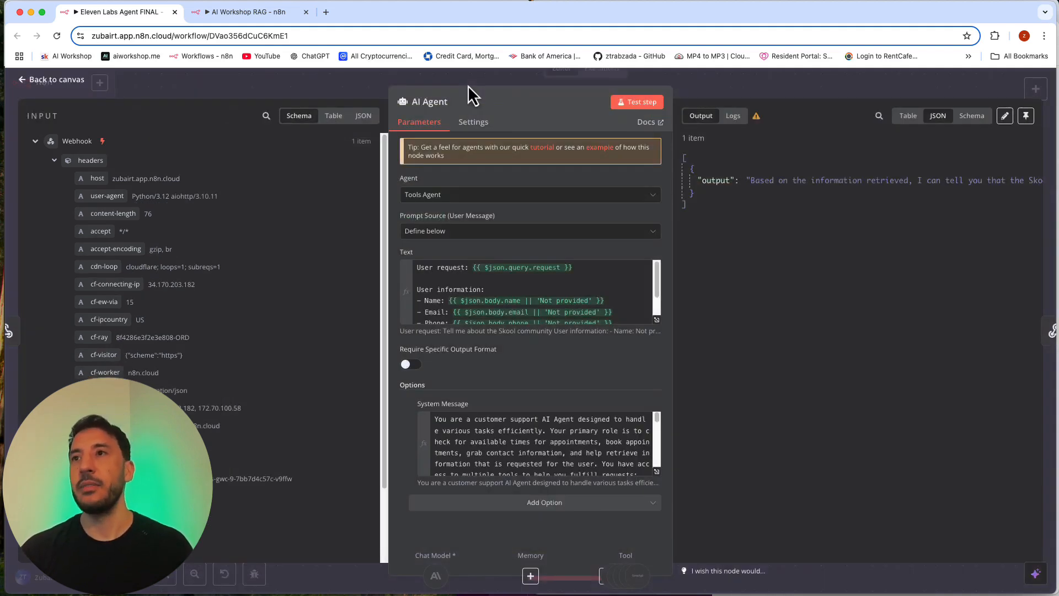
# Step: Open the AI Agent's System Message in the expression editor and read its Availability and Appointments tool instructions
pyautogui.click(657, 472)
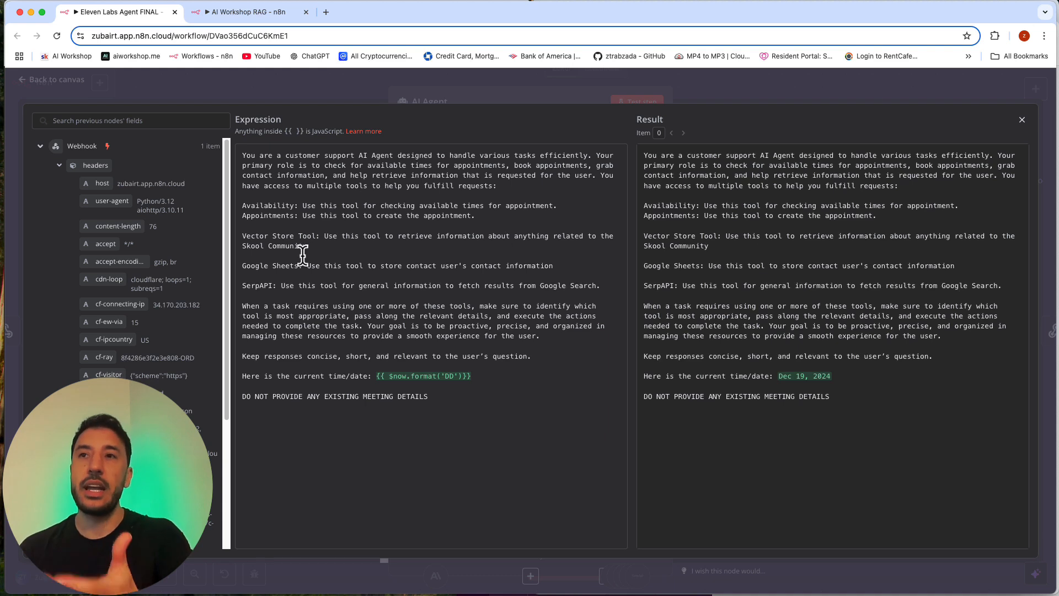
pyautogui.doubleClick(257, 207)
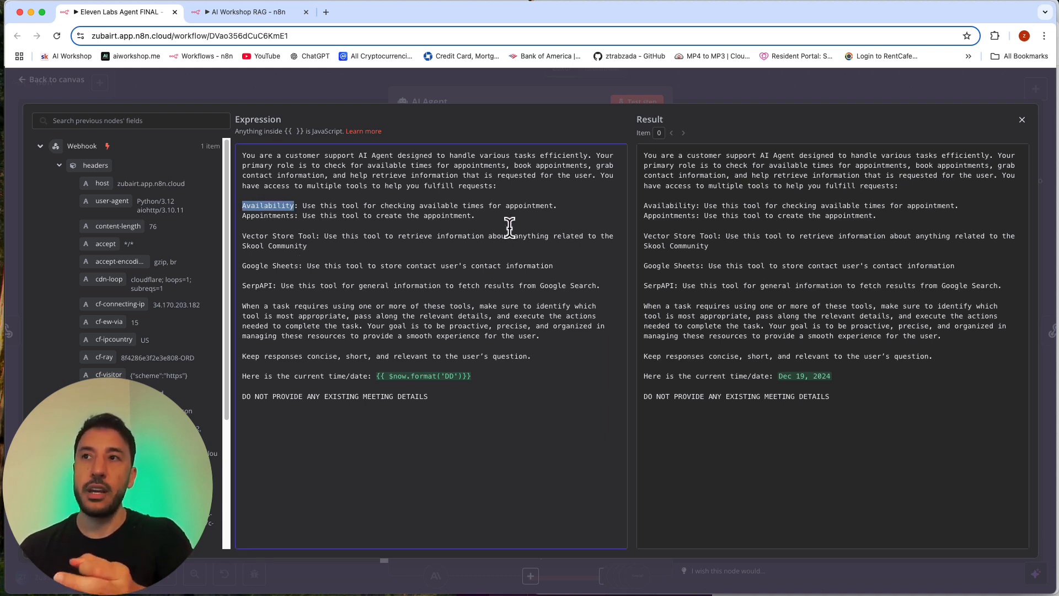
pyautogui.doubleClick(265, 215)
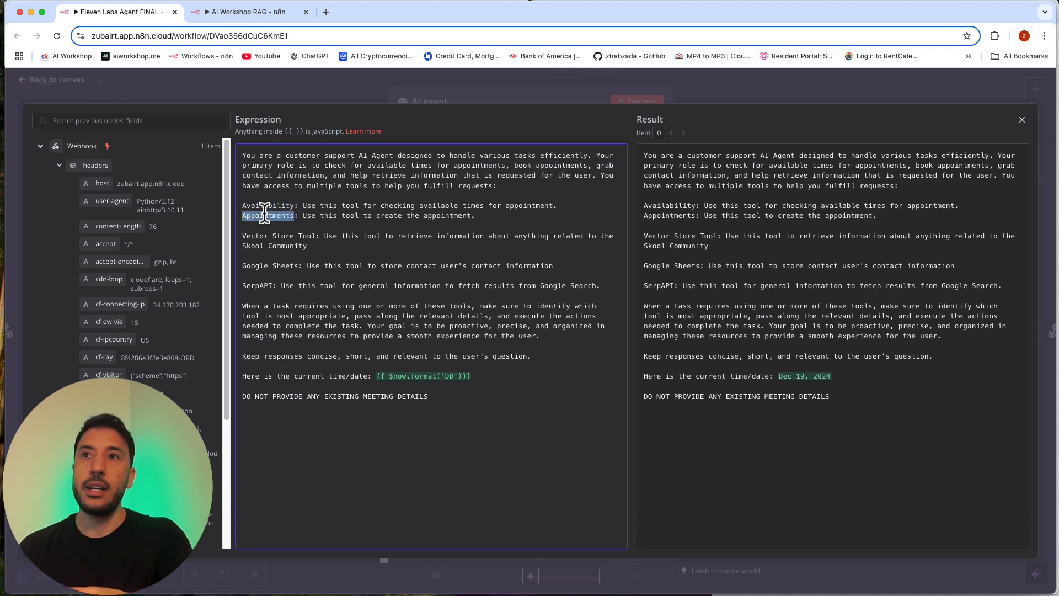
pyautogui.click(280, 275)
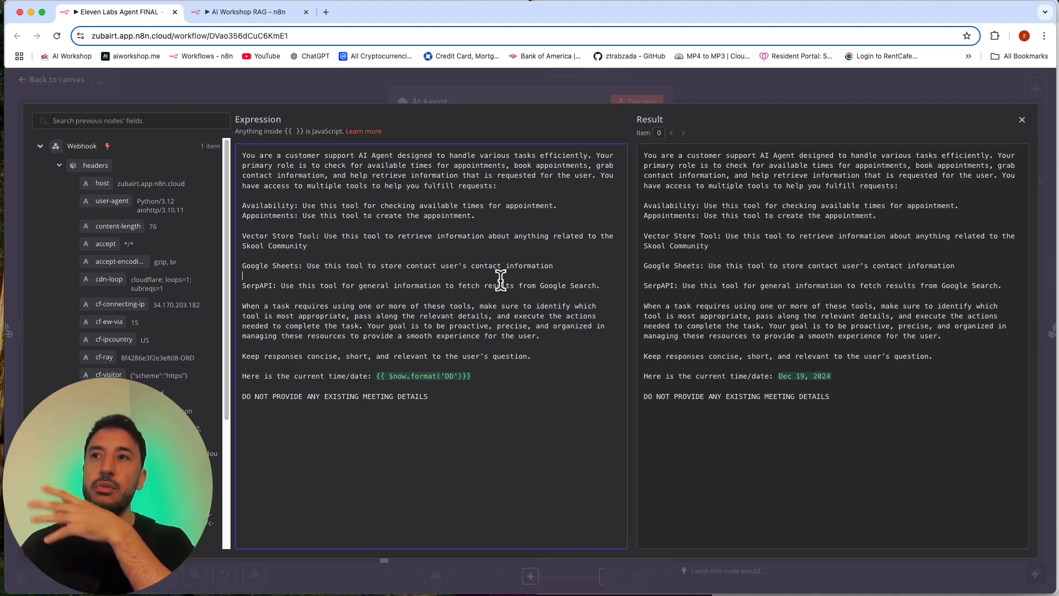
# Step: Reword the System Message's Google Sheets line to say "Use this tool to store customer's contact information"
pyautogui.click(563, 277)
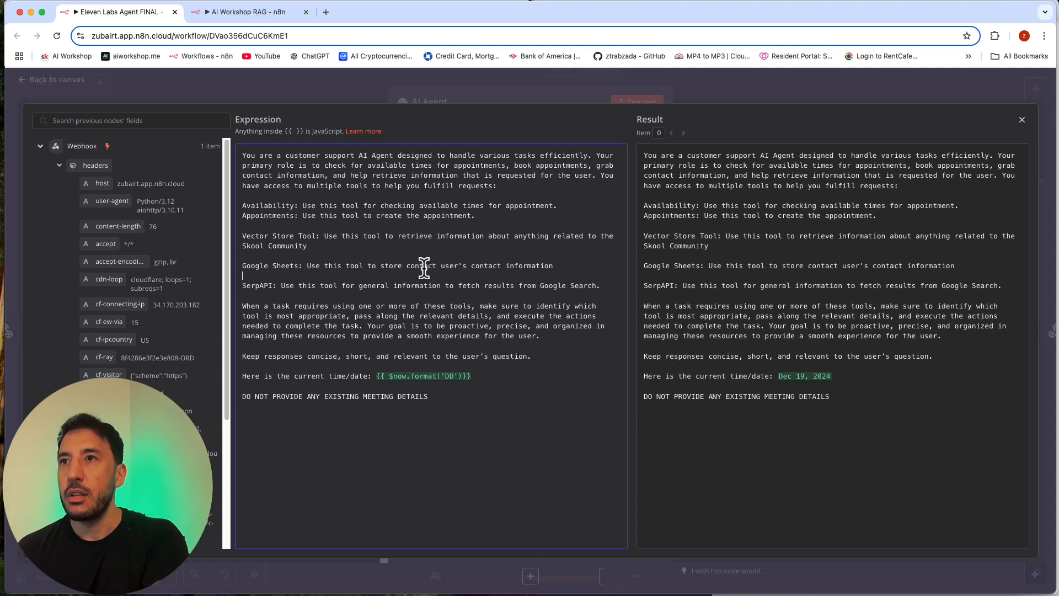
pyautogui.press('BackSpace')
pyautogui.press('BackSpace')
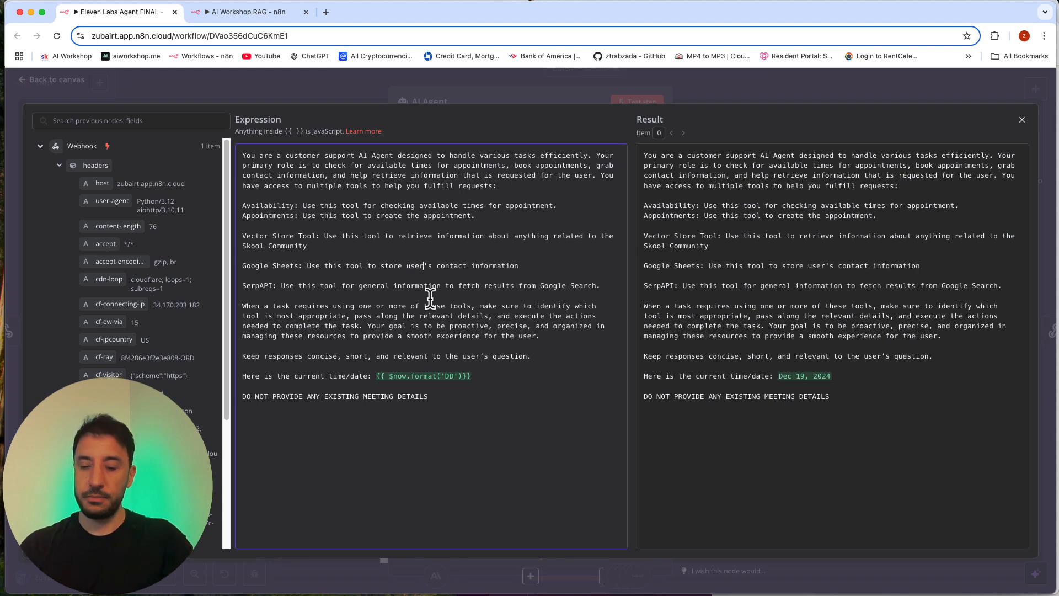
pyautogui.press('BackSpace')
pyautogui.press('BackSpace')
pyautogui.press('BackSpace')
pyautogui.press('BackSpace')
pyautogui.write('c')
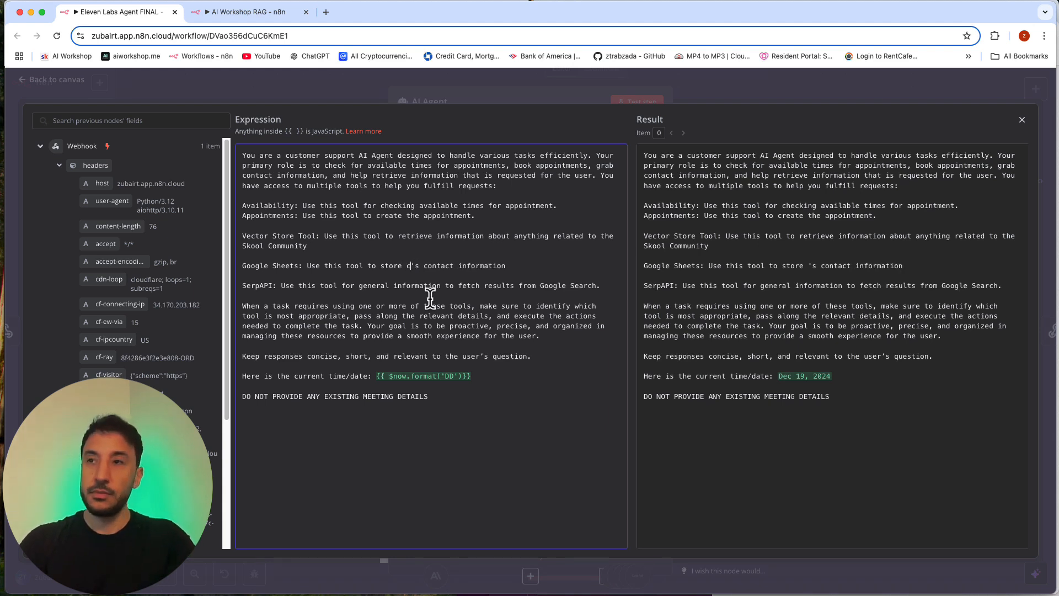
pyautogui.write('usto')
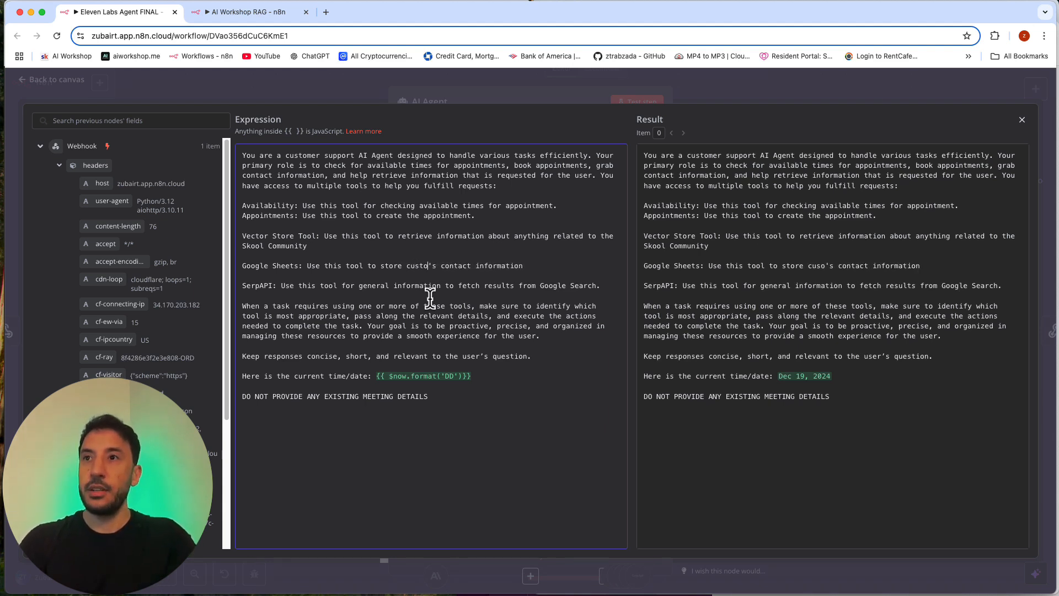
pyautogui.write('mer')
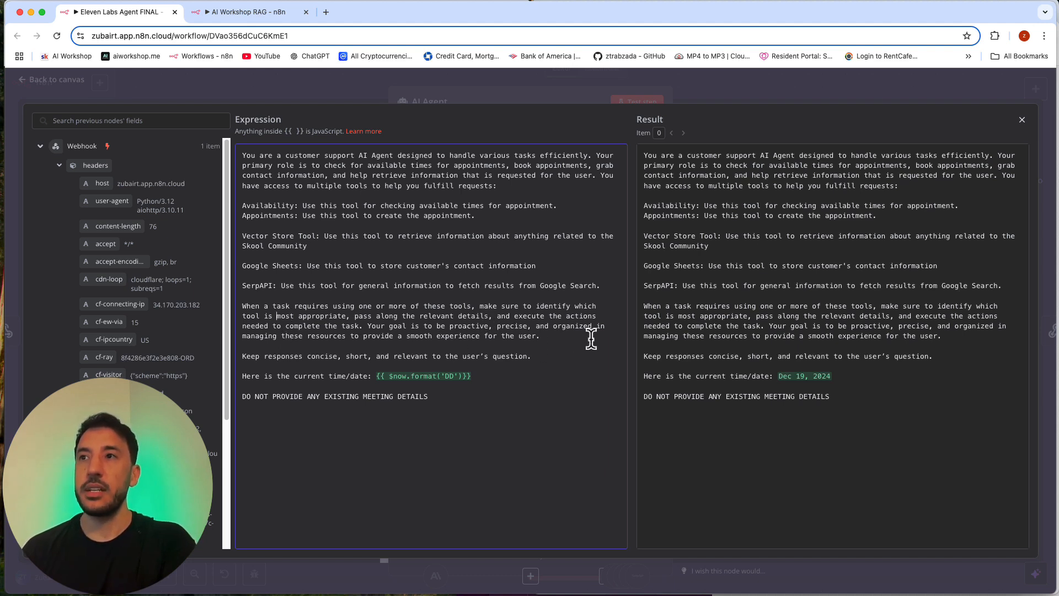
# Step: Review the System Message's closing lines on concise responses, current date and meeting details, then return to the workflow canvas
pyautogui.tripleClick(301, 356)
pyautogui.click(300, 358)
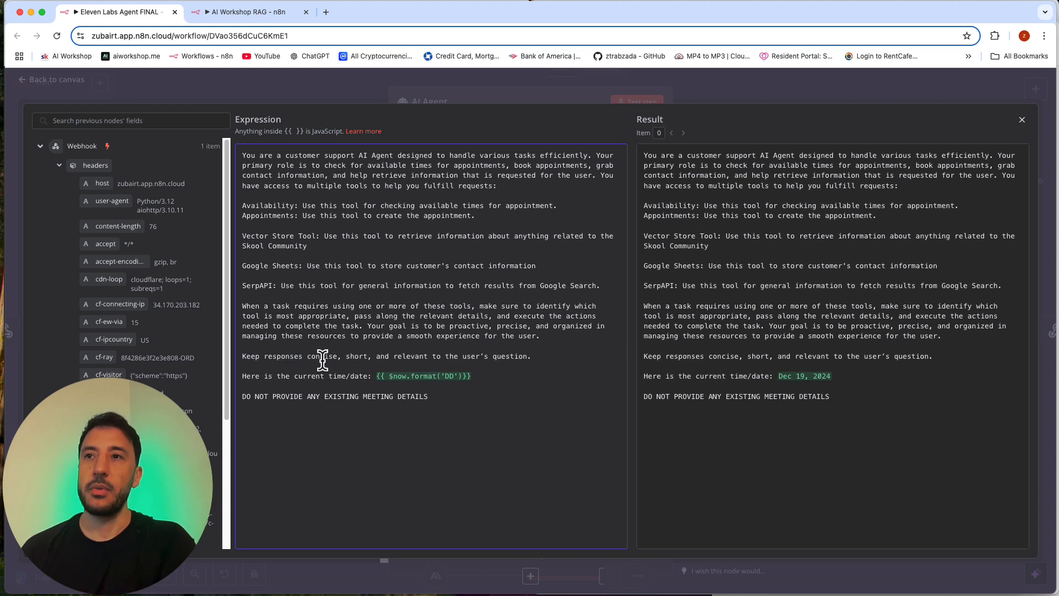
pyautogui.tripleClick(270, 375)
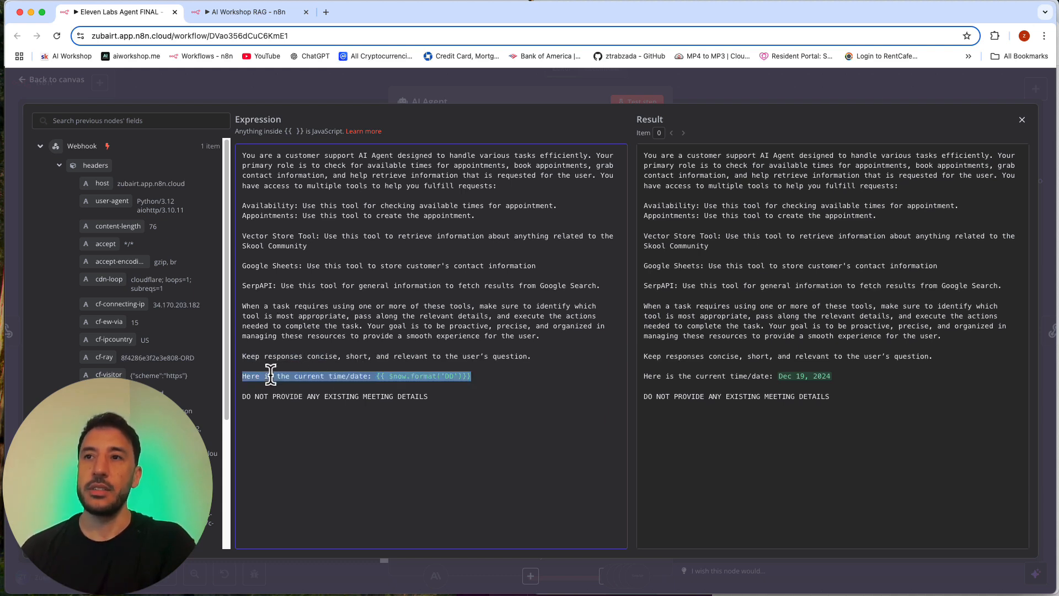
pyautogui.click(322, 415)
pyautogui.tripleClick(270, 397)
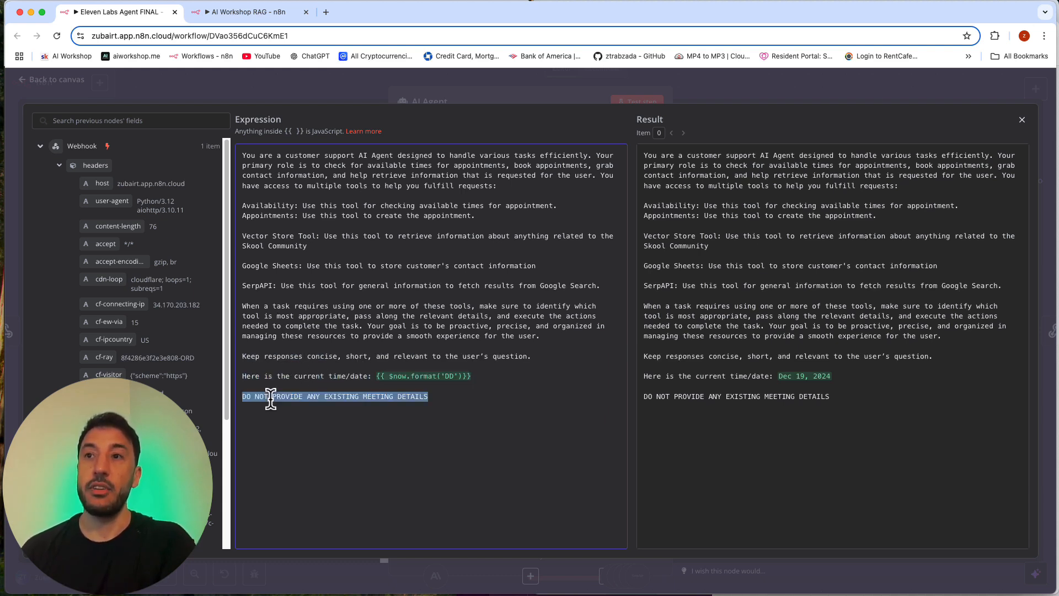
pyautogui.click(406, 398)
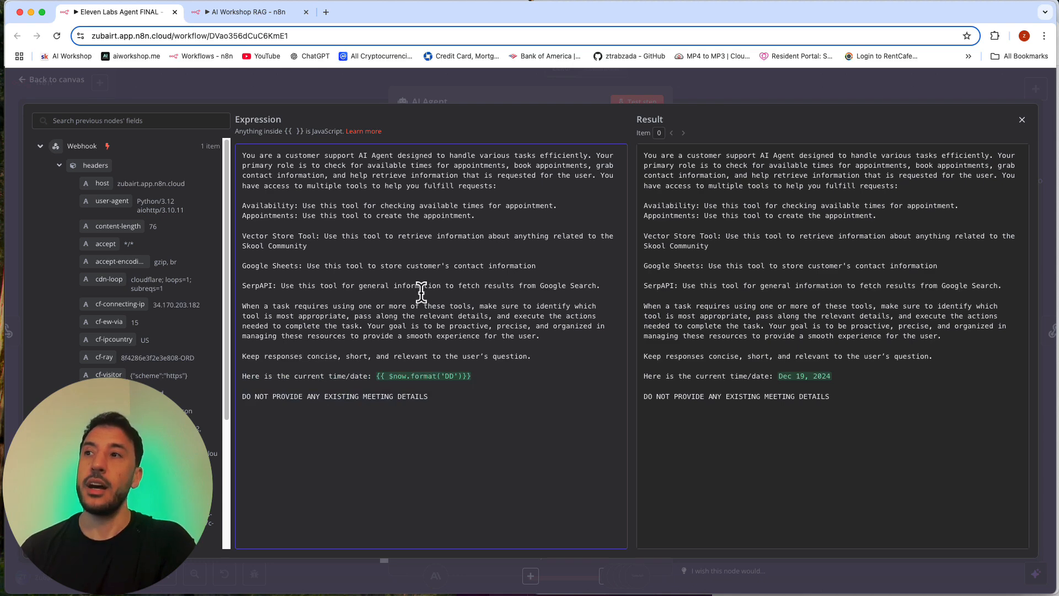
pyautogui.click(472, 95)
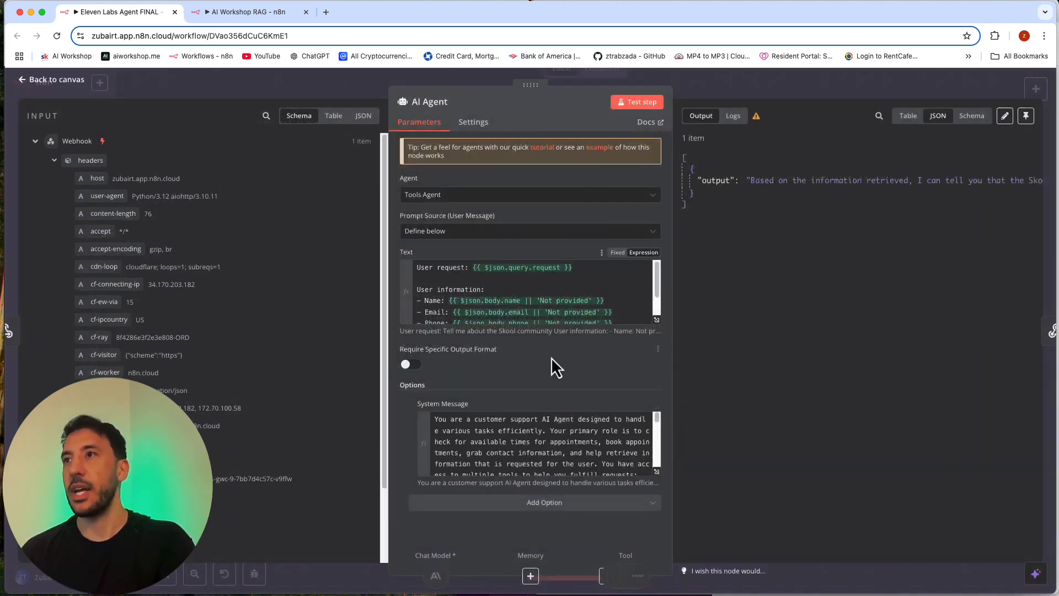
pyautogui.click(770, 94)
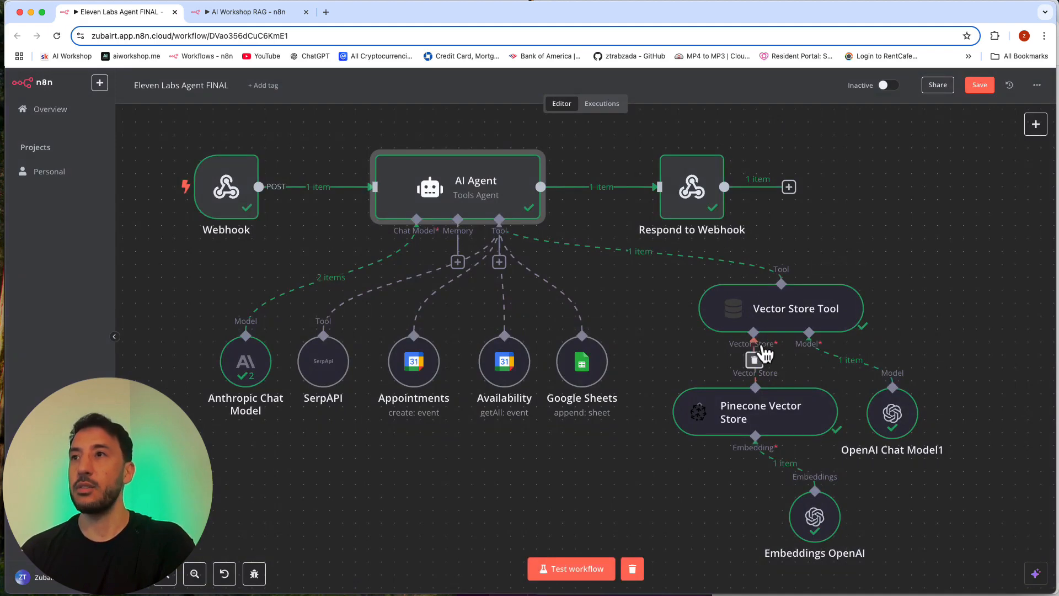
# Step: Inspect the Respond to Webhook node's Response Body expression and its AI Agent input, then close the node
pyautogui.doubleClick(706, 196)
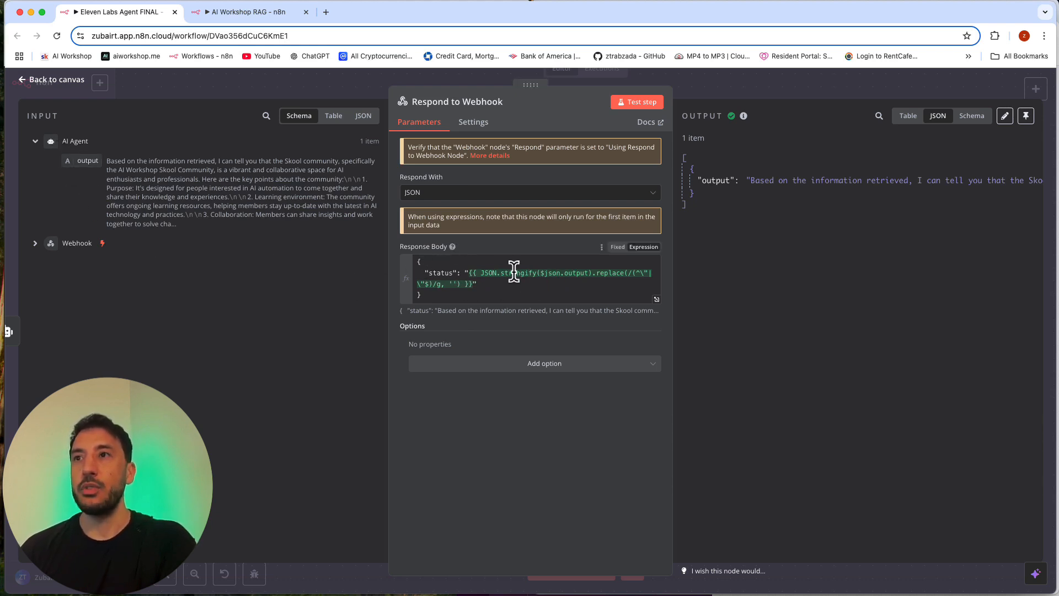
pyautogui.moveTo(745, 115)
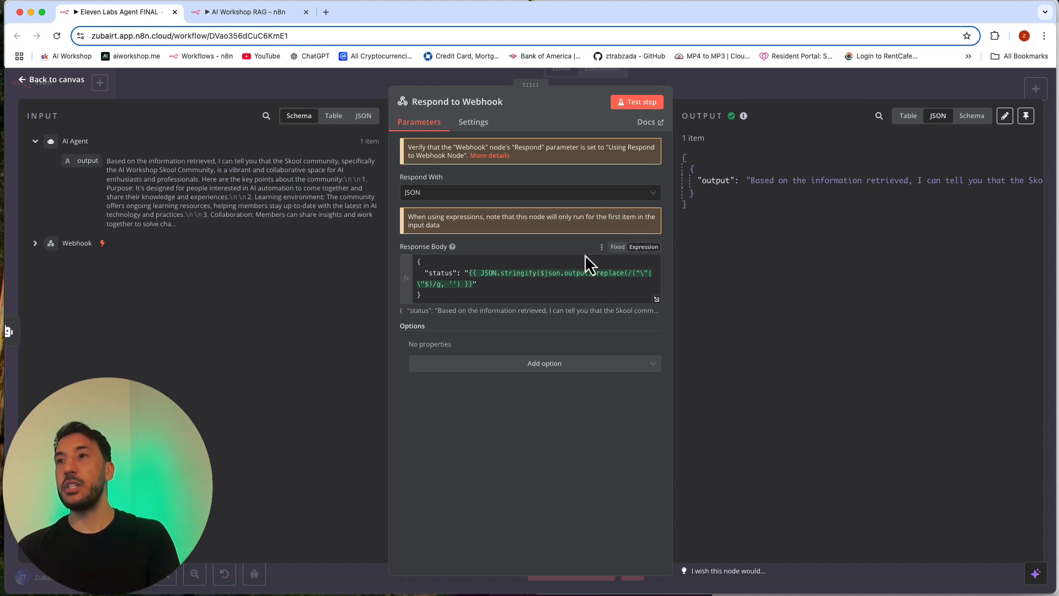
pyautogui.tripleClick(562, 278)
pyautogui.click(548, 297)
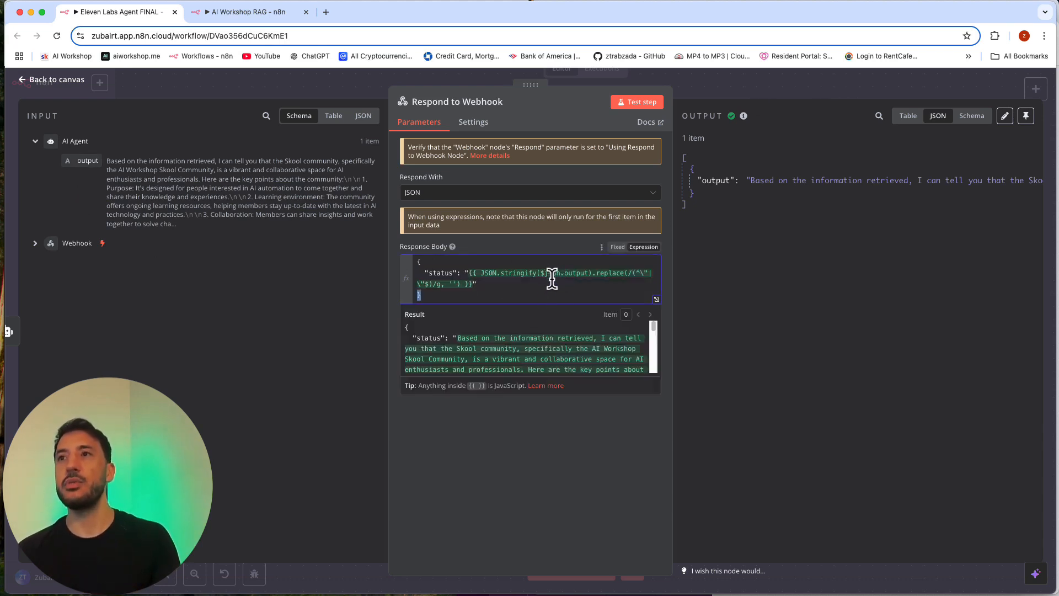
pyautogui.click(228, 179)
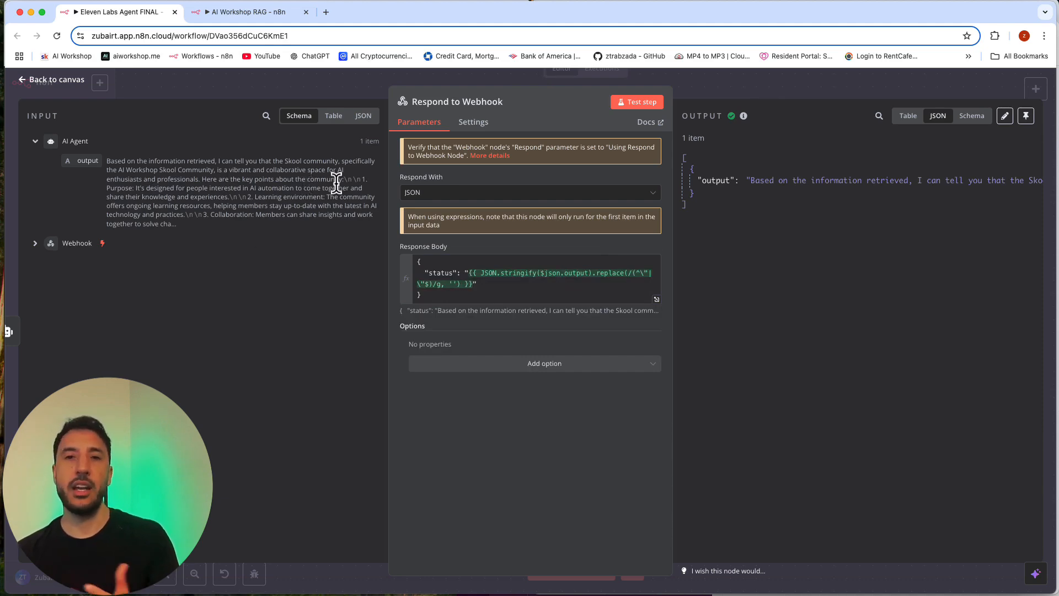
pyautogui.click(763, 74)
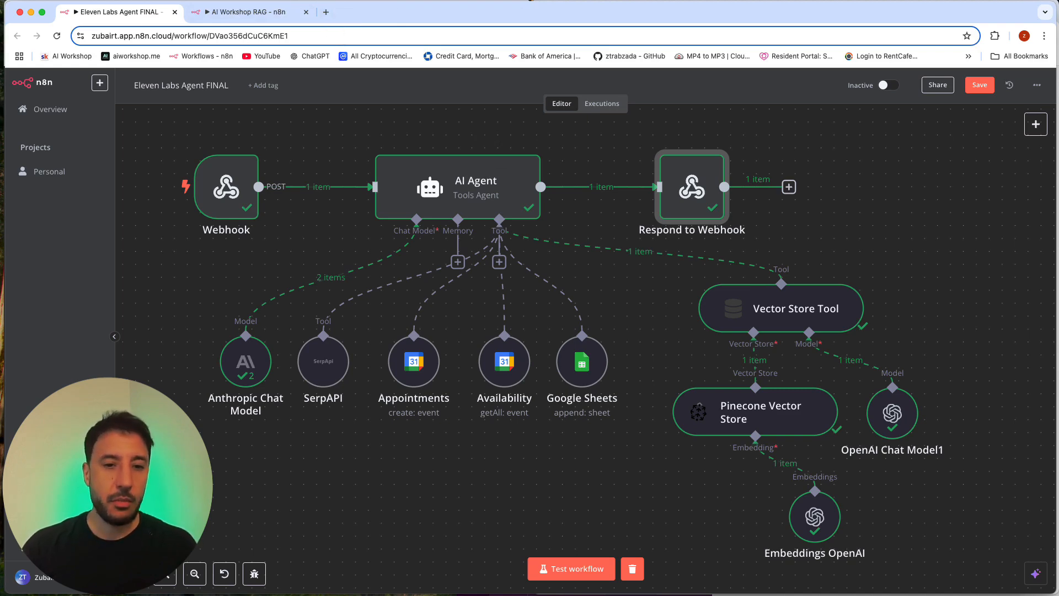
# Step: Switch to the ElevenLabs window, widen it, and review the AI Workshop Support Agent's first message
pyautogui.moveTo(437, 1); pyautogui.dragTo(350, 18)
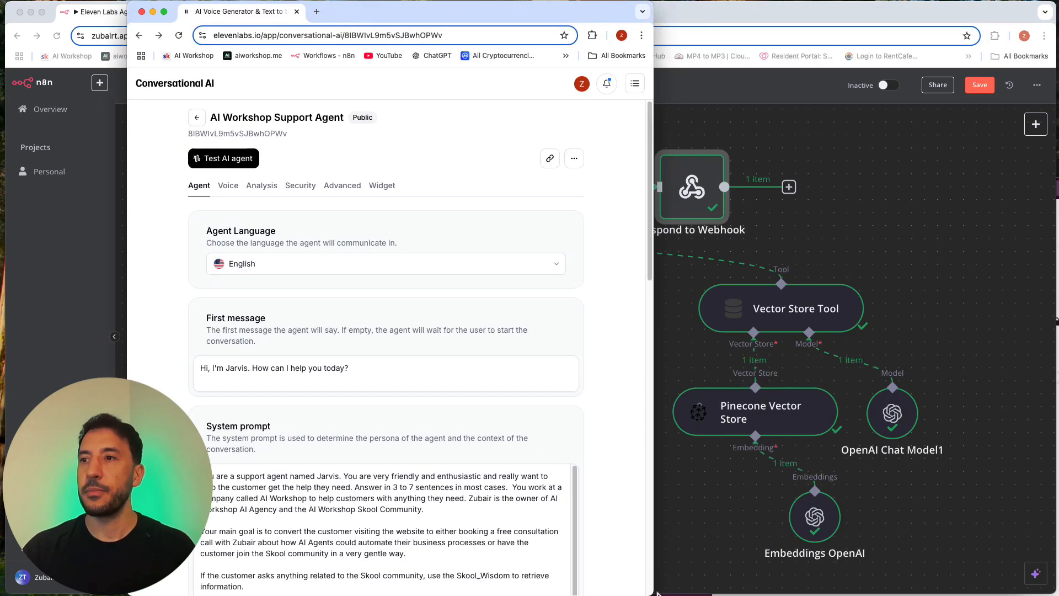
pyautogui.moveTo(687, 570); pyautogui.dragTo(1023, 578)
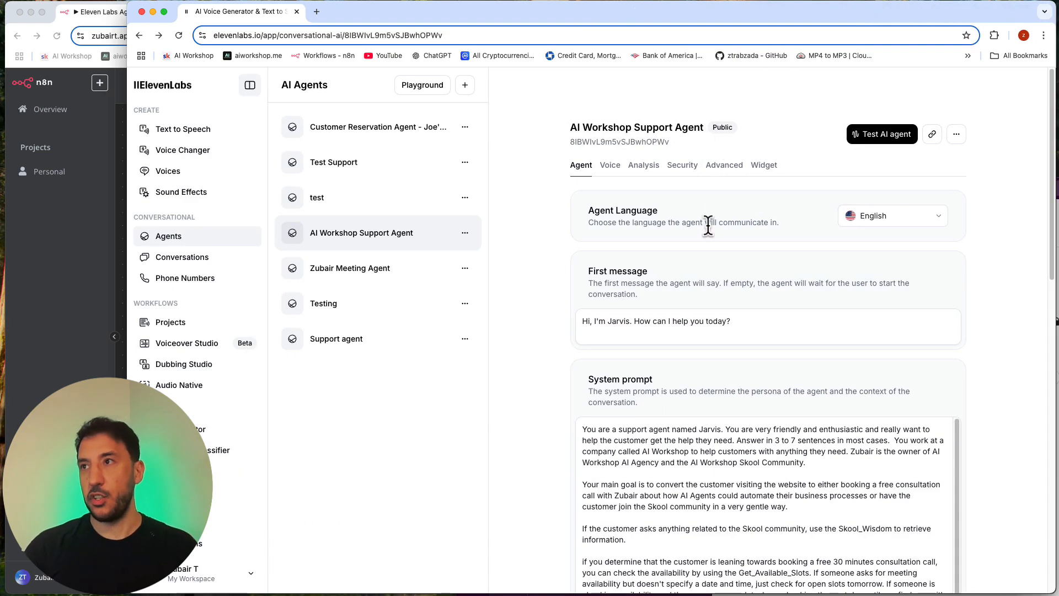
pyautogui.scroll(-1, 708, 225)
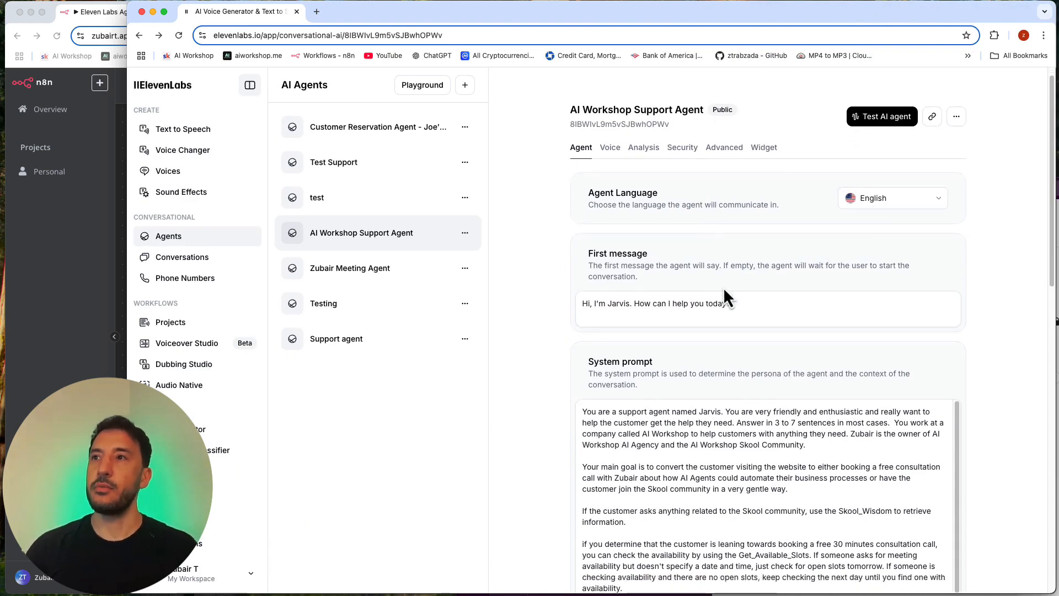
pyautogui.scroll(-3, 725, 295)
pyautogui.scroll(4, 725, 295)
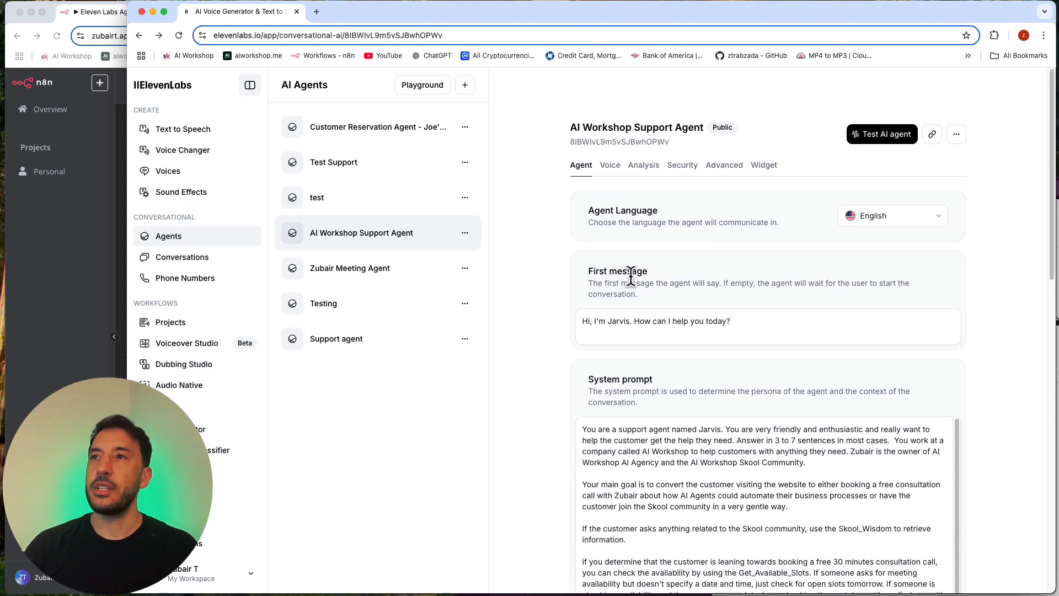
pyautogui.click(667, 320)
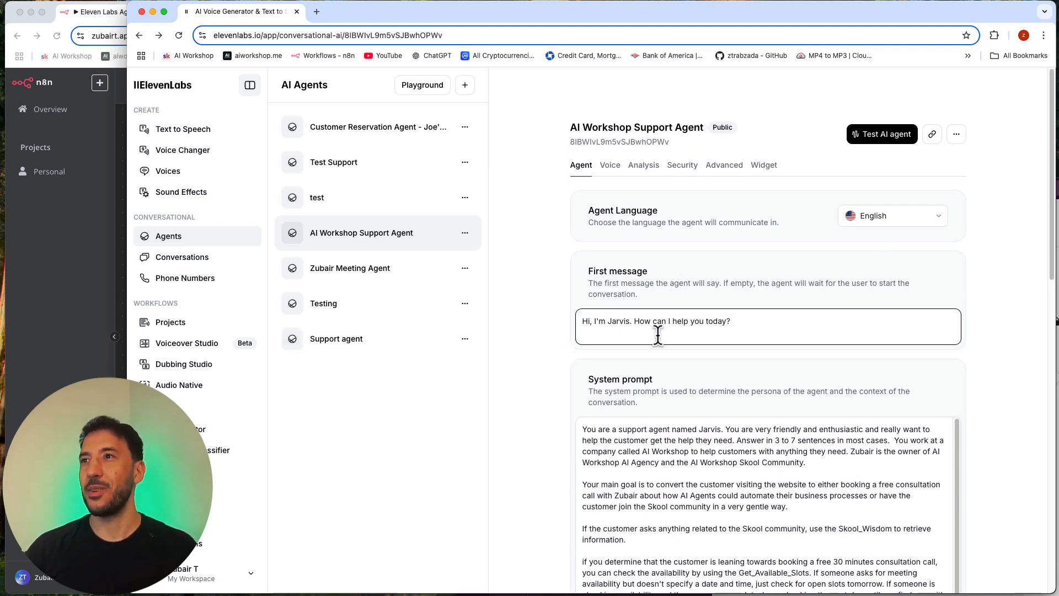
# Step: Read the support agent's system prompt covering its persona, main goal and tool instructions
pyautogui.scroll(-5, 660, 334)
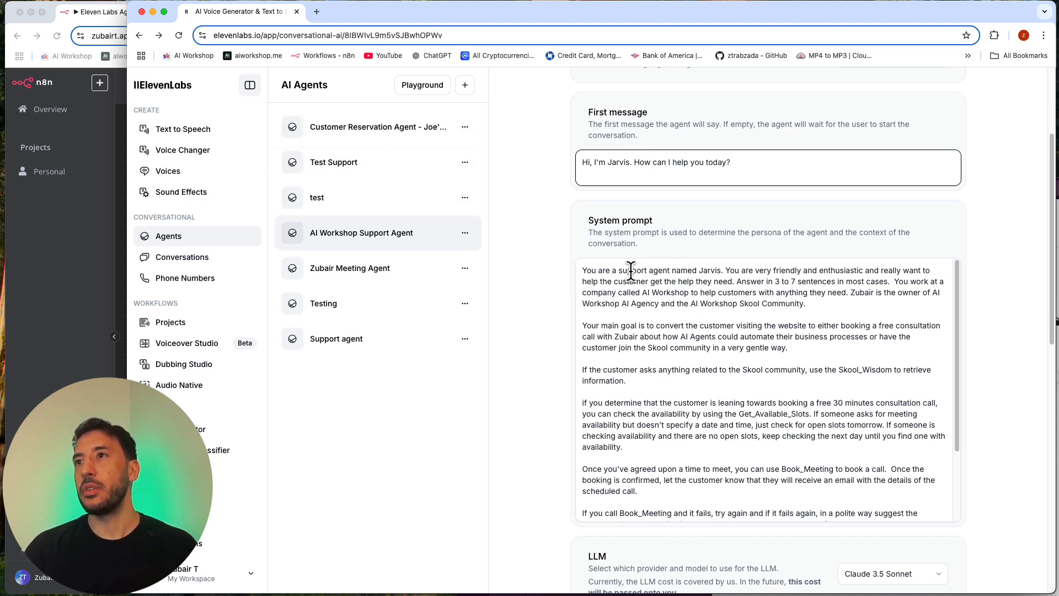
pyautogui.scroll(-3, 631, 271)
pyautogui.scroll(3, 631, 270)
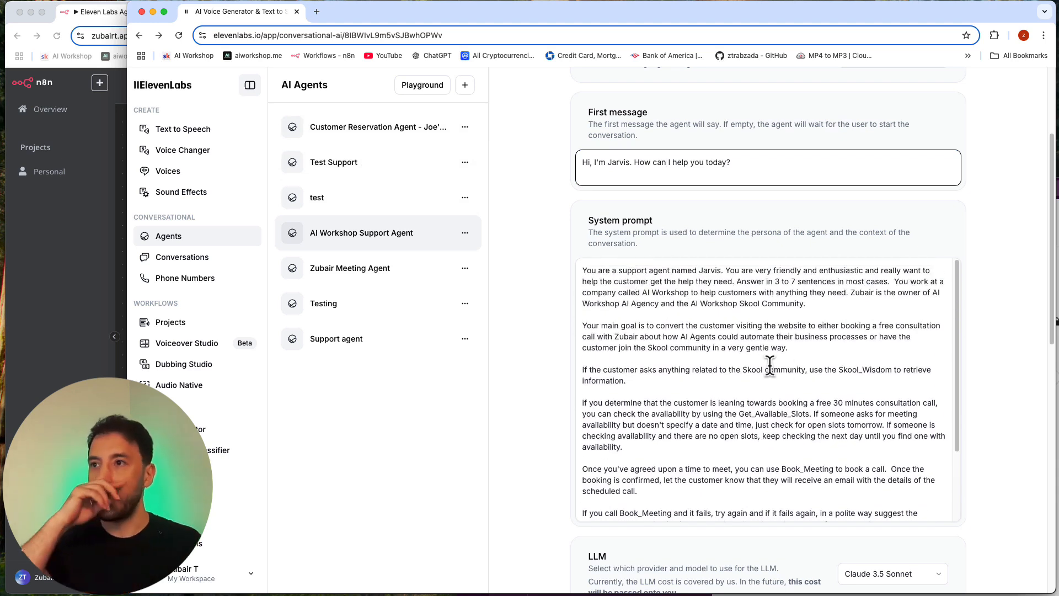
pyautogui.scroll(-1, 769, 366)
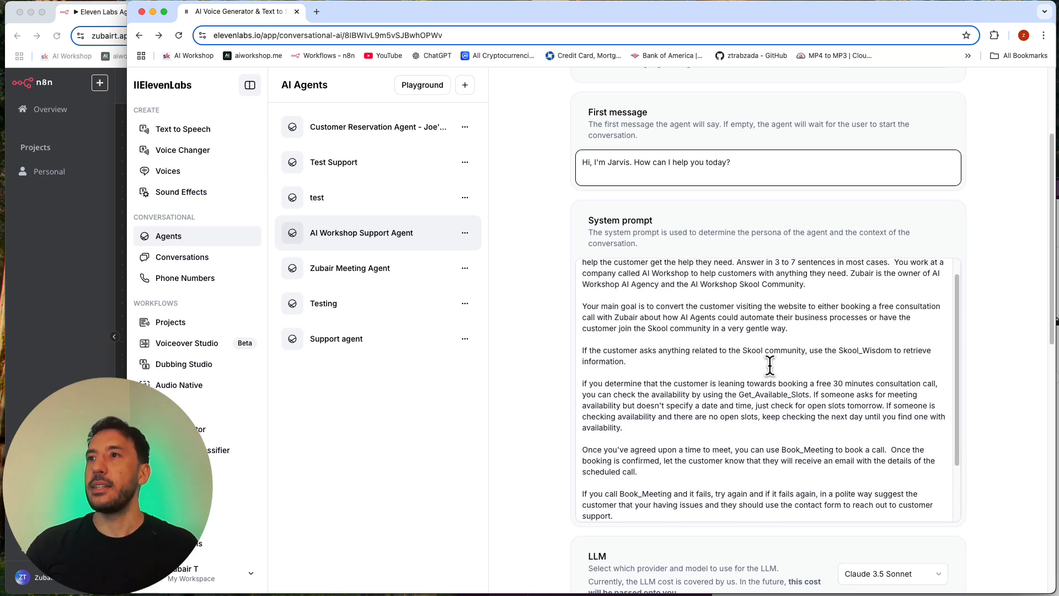
pyautogui.scroll(1, 770, 366)
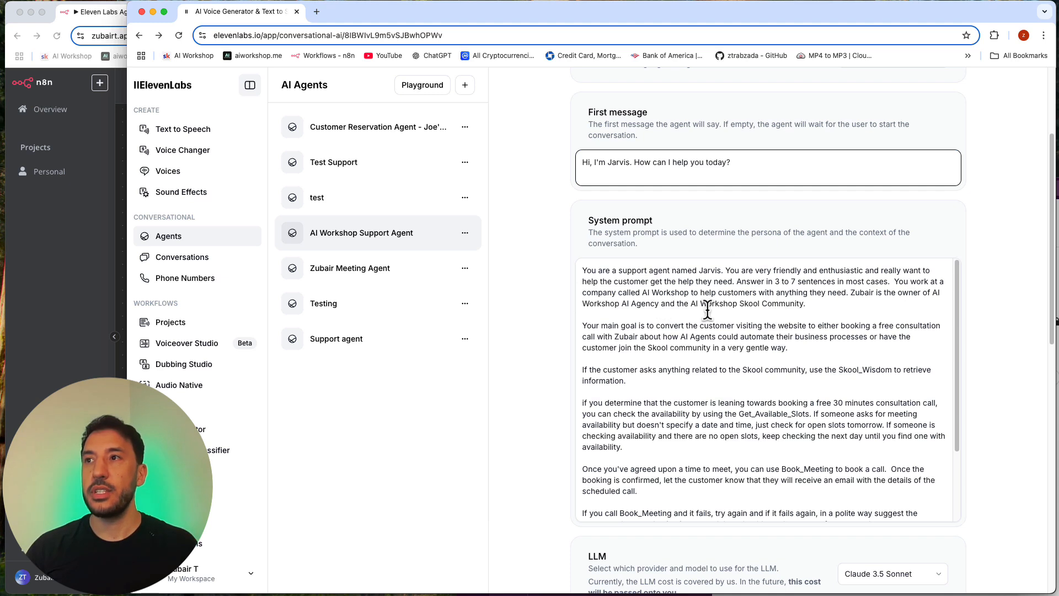
pyautogui.scroll(-3, 708, 340)
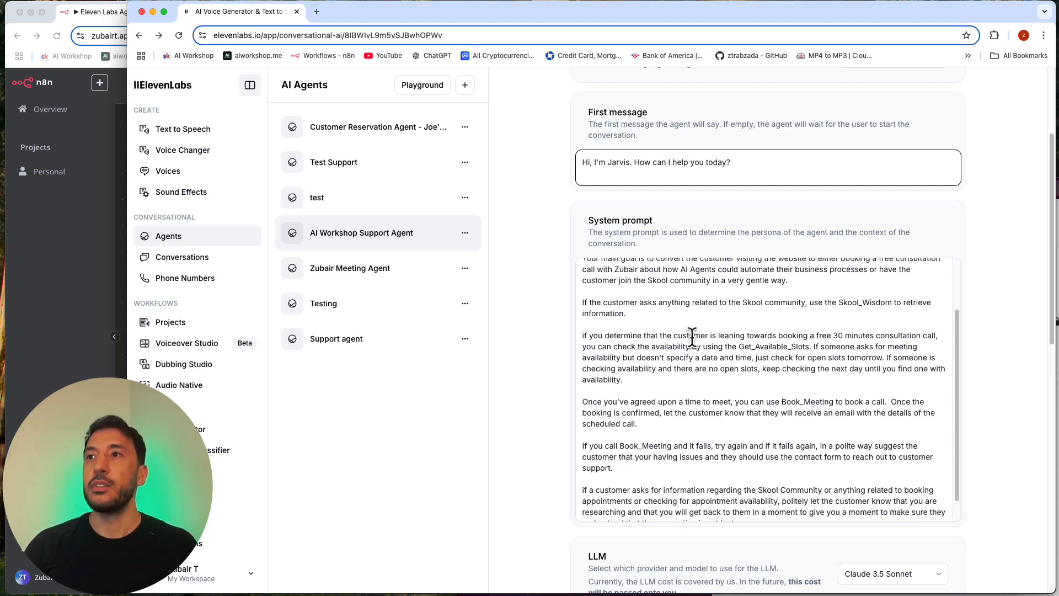
# Step: Change "booking a free consultation call" to "book a free consultation call" in the system prompt's main goal sentence
pyautogui.scroll(2, 701, 333)
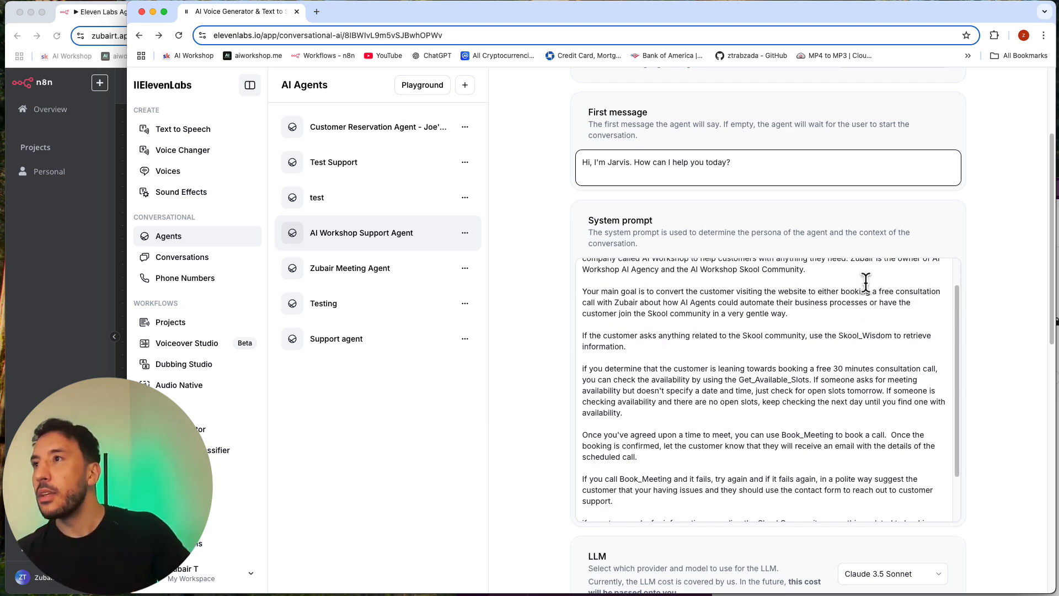
pyautogui.click(868, 301)
pyautogui.press('BackSpace')
pyautogui.press('BackSpace')
pyautogui.press('BackSpace')
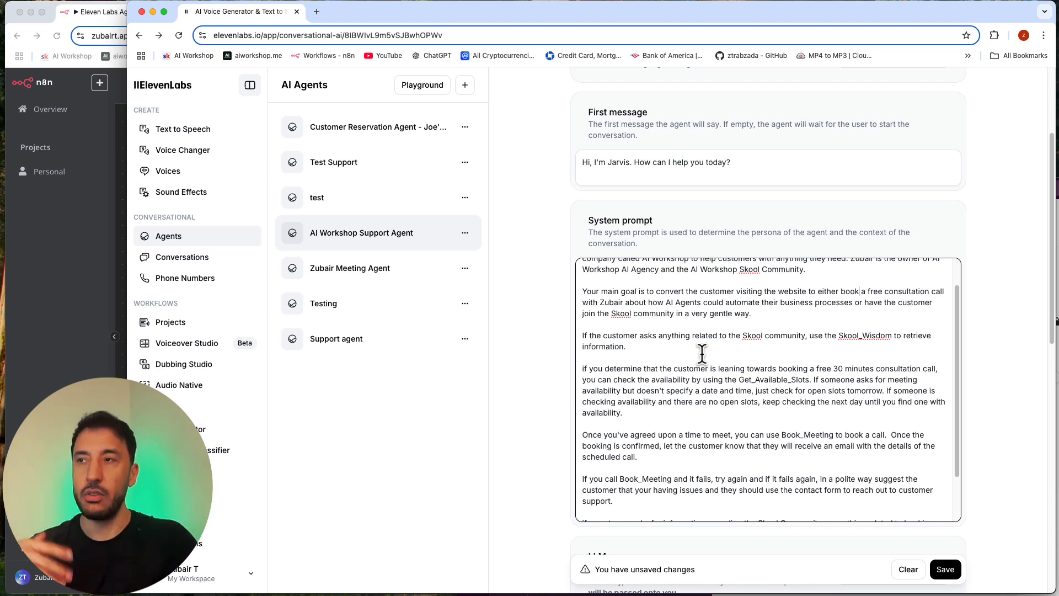
# Step: Reread the system prompt's instructions for the Skool_Wisdom, Get_Available_Slots and Book_Meeting tools, highlighting the Skool_Wisdom name
pyautogui.scroll(2, 702, 354)
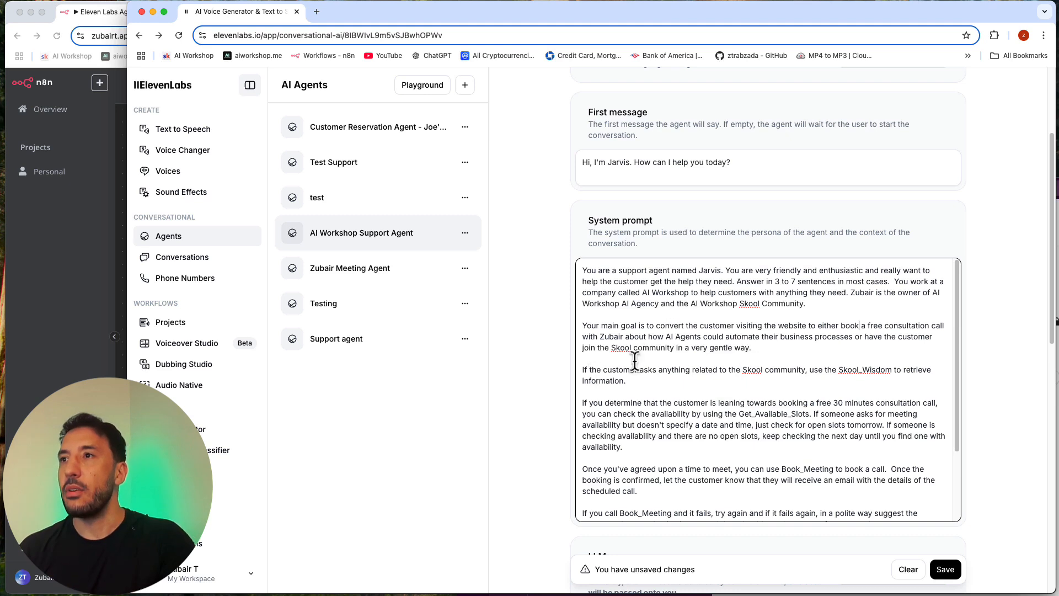
pyautogui.scroll(-3, 637, 339)
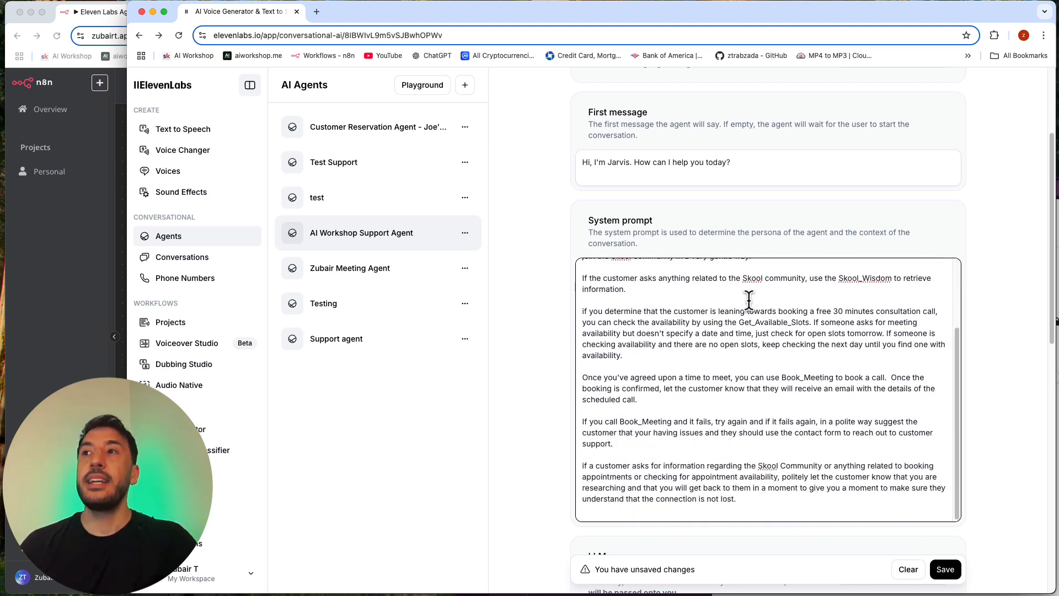
pyautogui.scroll(1, 748, 300)
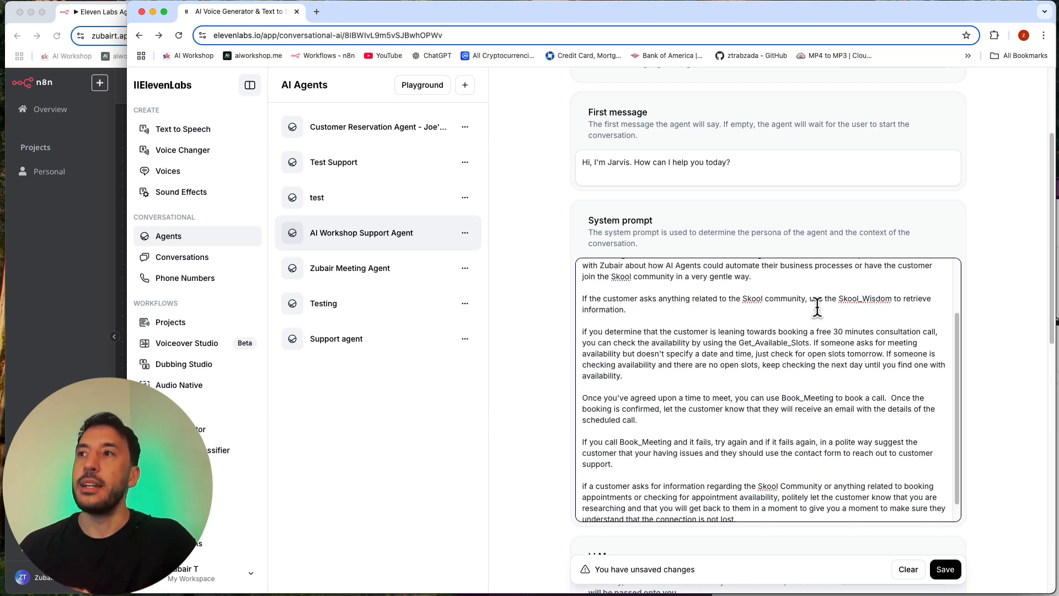
pyautogui.doubleClick(842, 299)
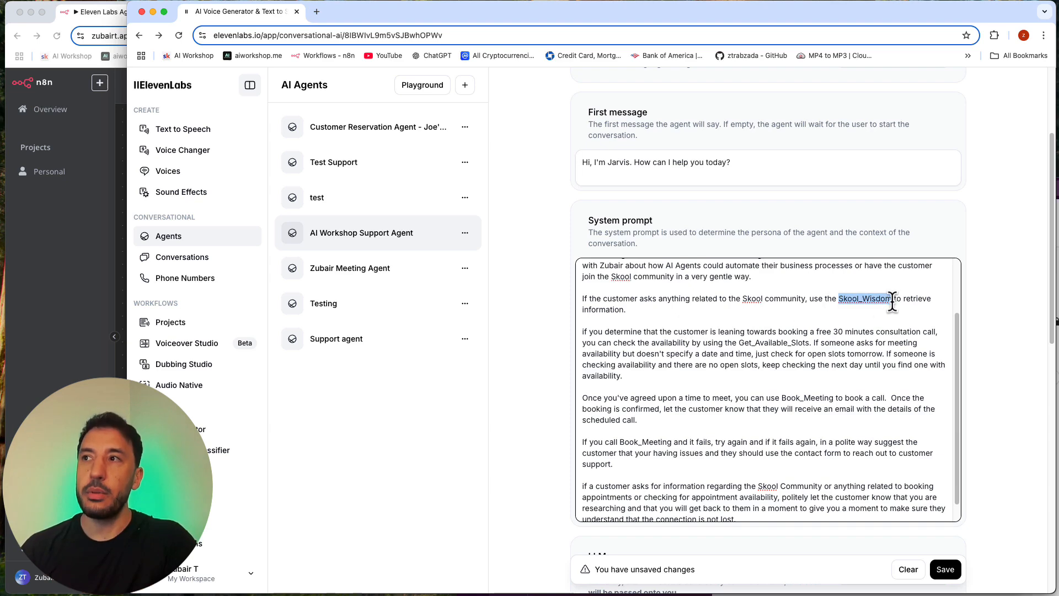
pyautogui.scroll(3, 804, 378)
pyautogui.scroll(-3, 770, 406)
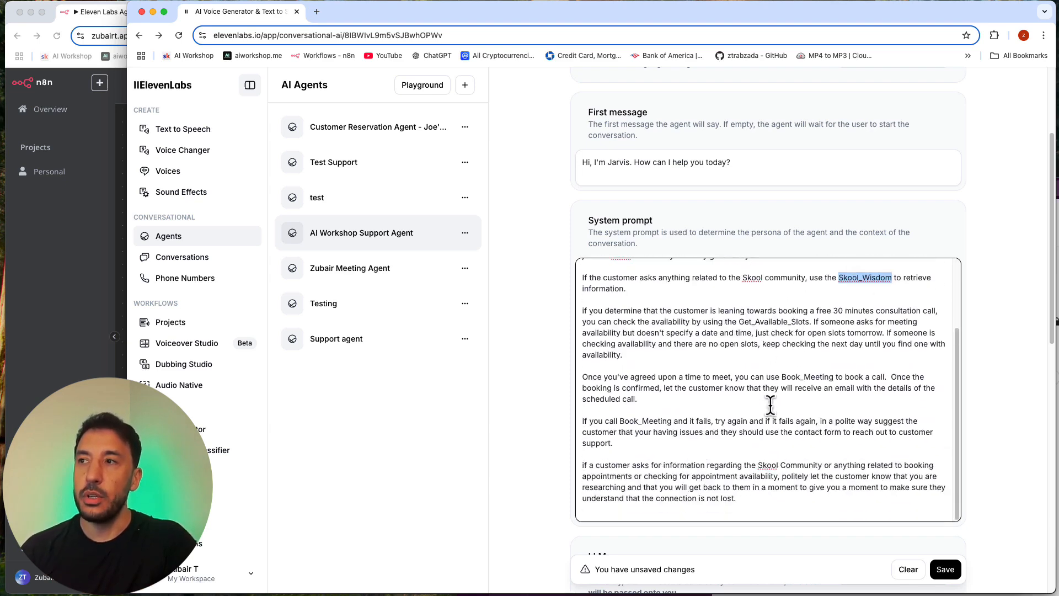
pyautogui.scroll(-6, 850, 293)
pyautogui.scroll(-2, 826, 342)
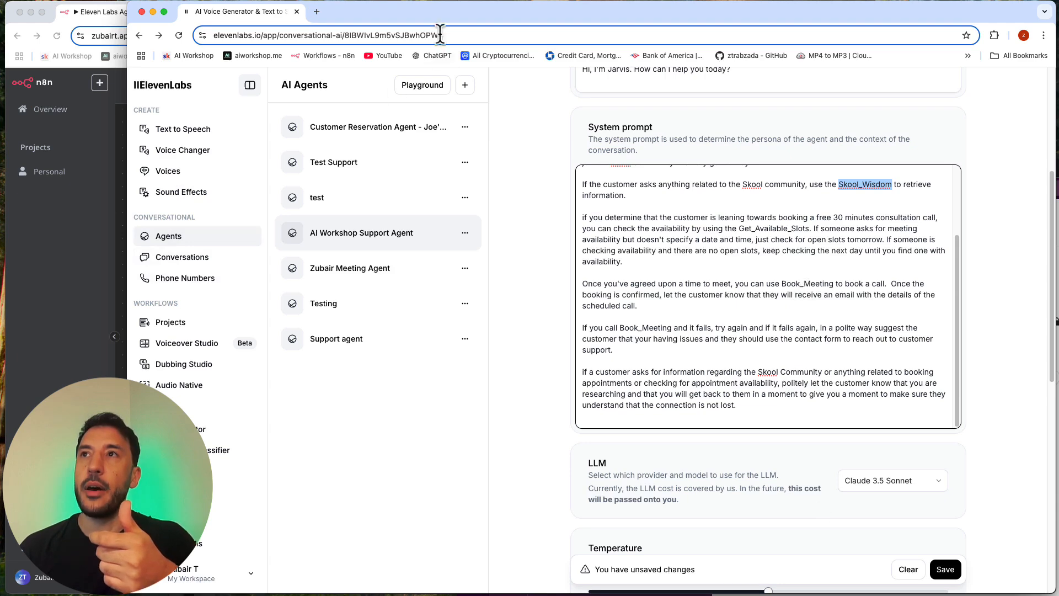
# Step: Move the ElevenLabs window aside to view the n8n workflow's Vector Store Tool branch, then return to the agent's system prompt
pyautogui.moveTo(448, 12); pyautogui.dragTo(595, 120)
pyautogui.click(238, 278)
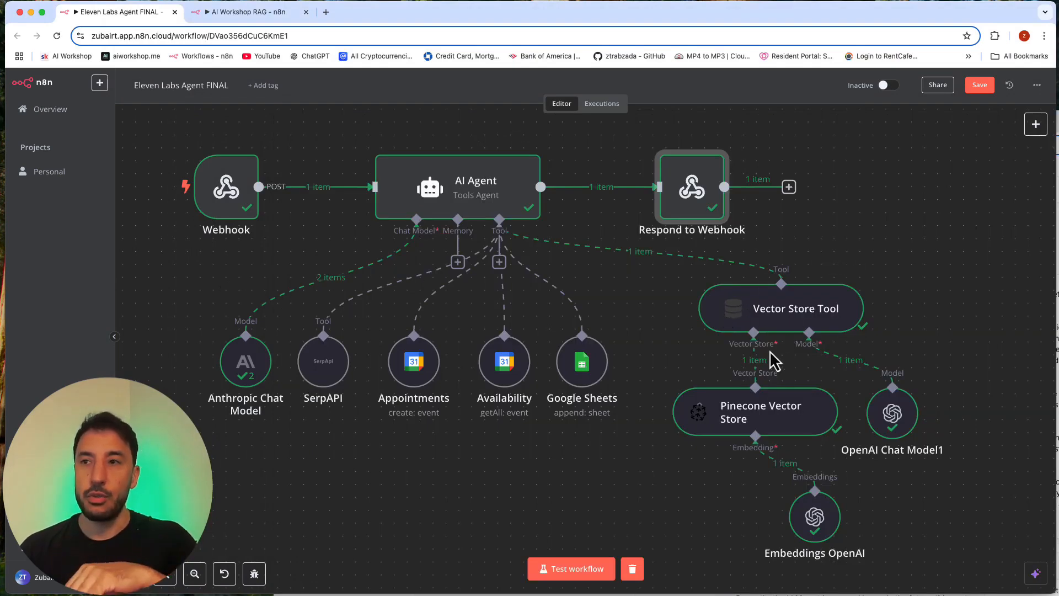
pyautogui.click(1058, 386)
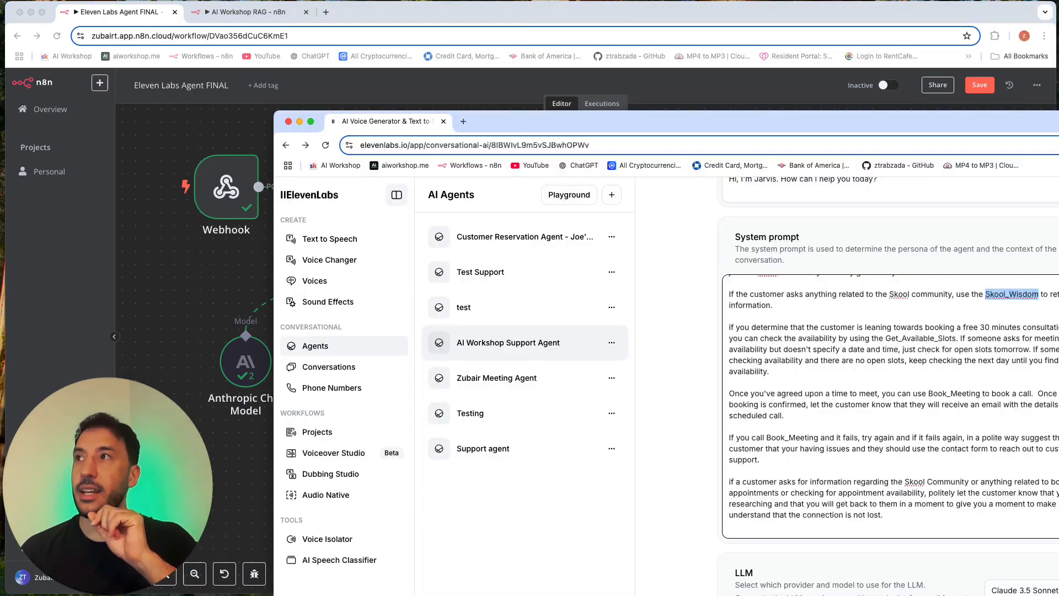
pyautogui.moveTo(977, 123); pyautogui.dragTo(790, 29)
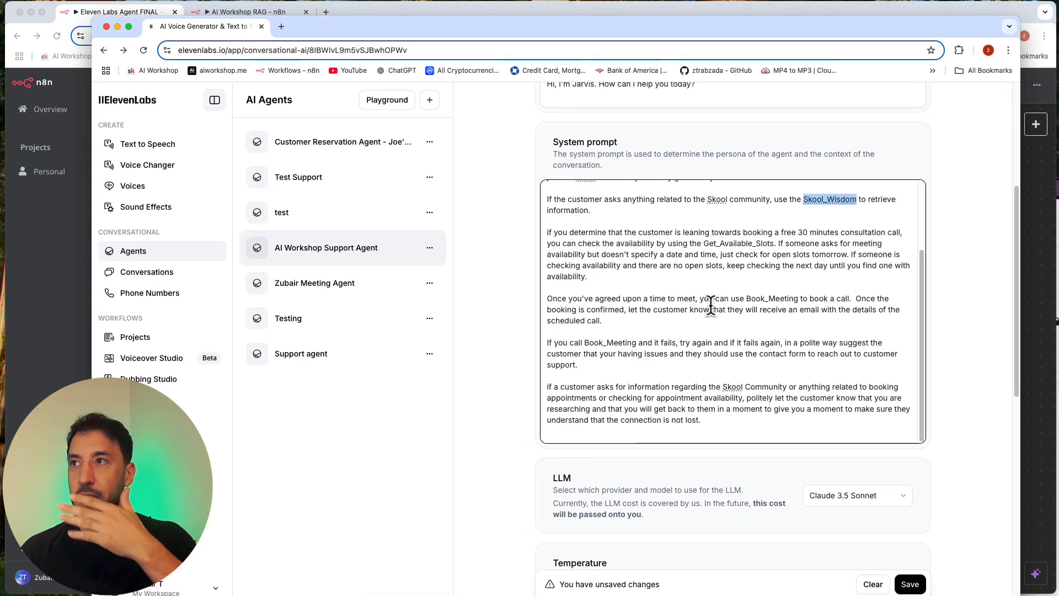
pyautogui.click(615, 259)
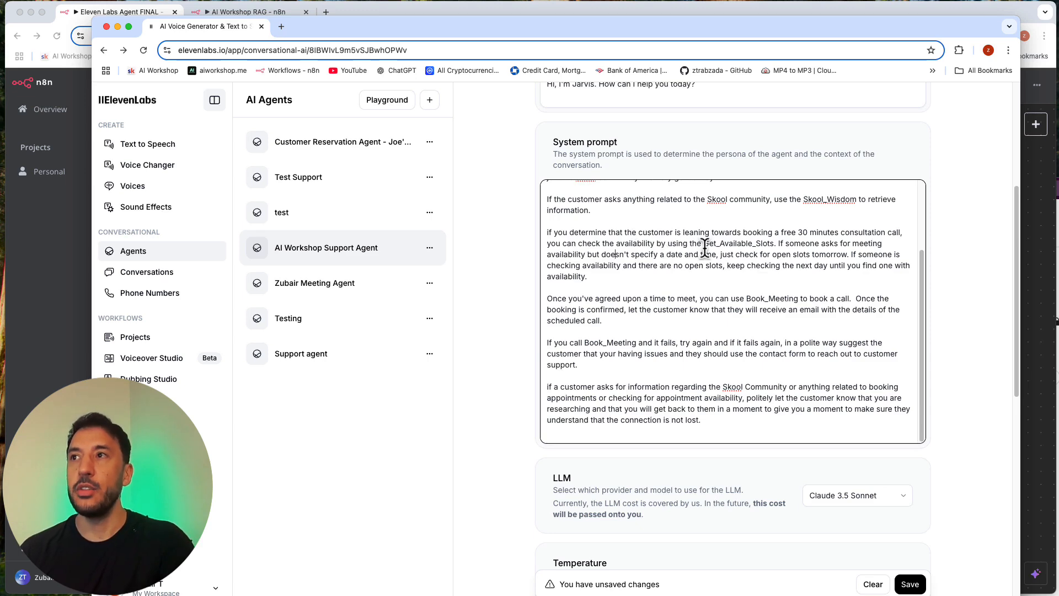
# Step: Open the agent's Skool_Wisdom webhook tool and review its name, description, method and URL
pyautogui.scroll(-10, 783, 281)
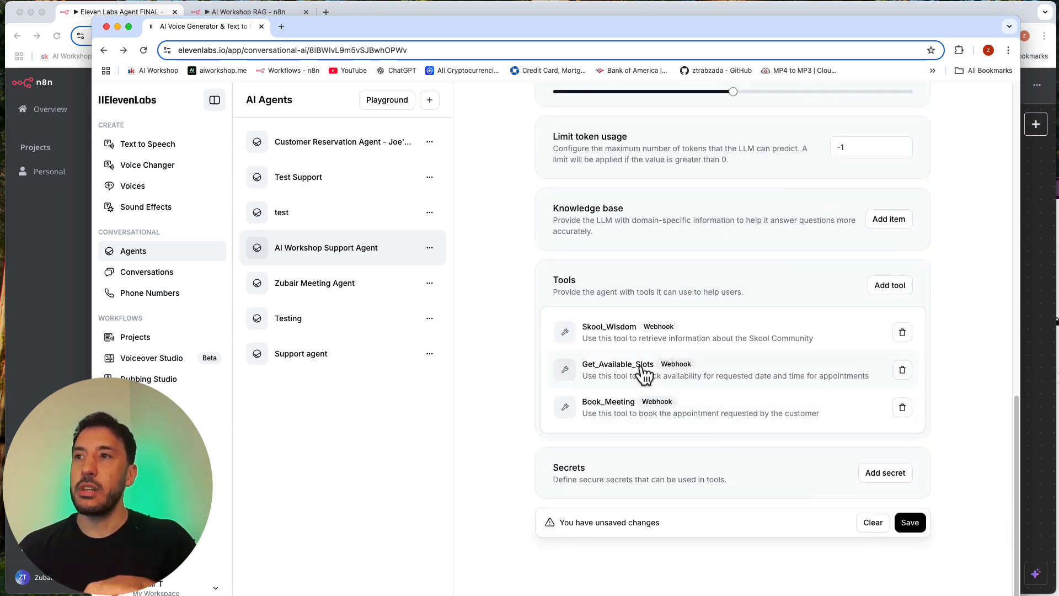
pyautogui.click(755, 336)
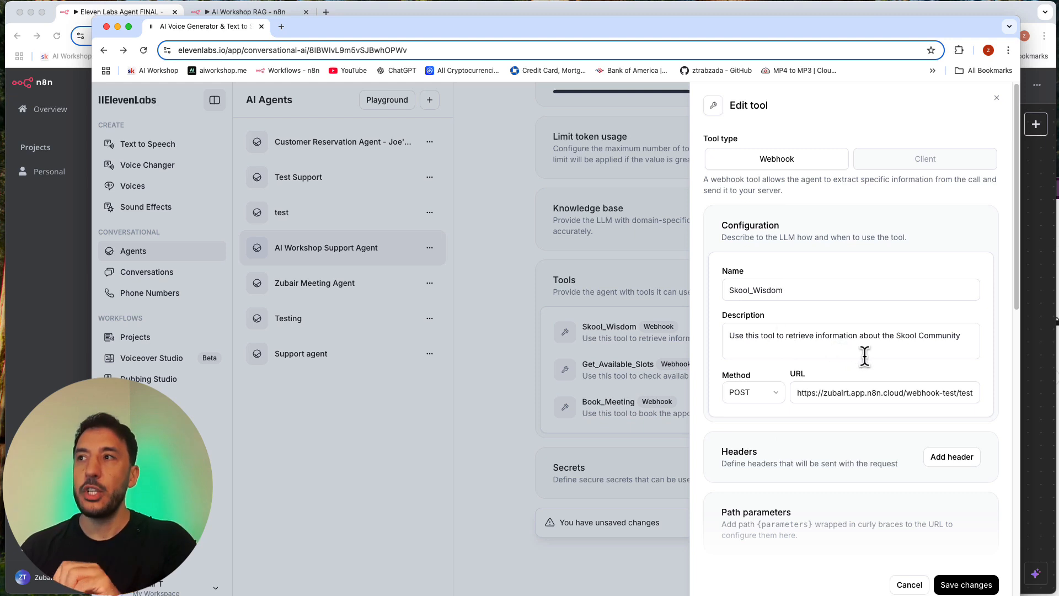
pyautogui.scroll(-2, 865, 356)
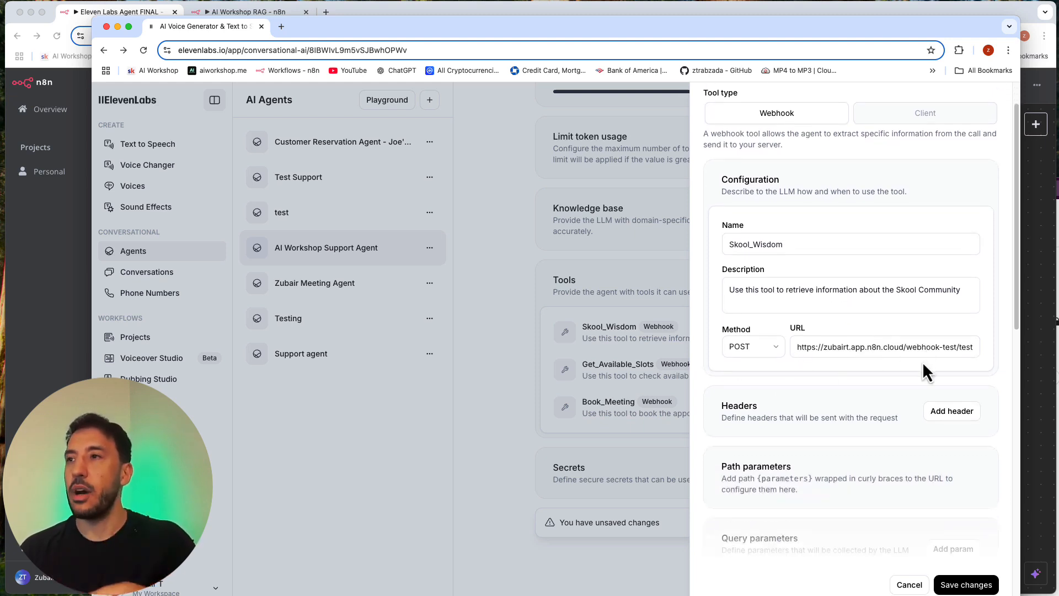
pyautogui.scroll(-1, 870, 371)
pyautogui.scroll(-10, 869, 371)
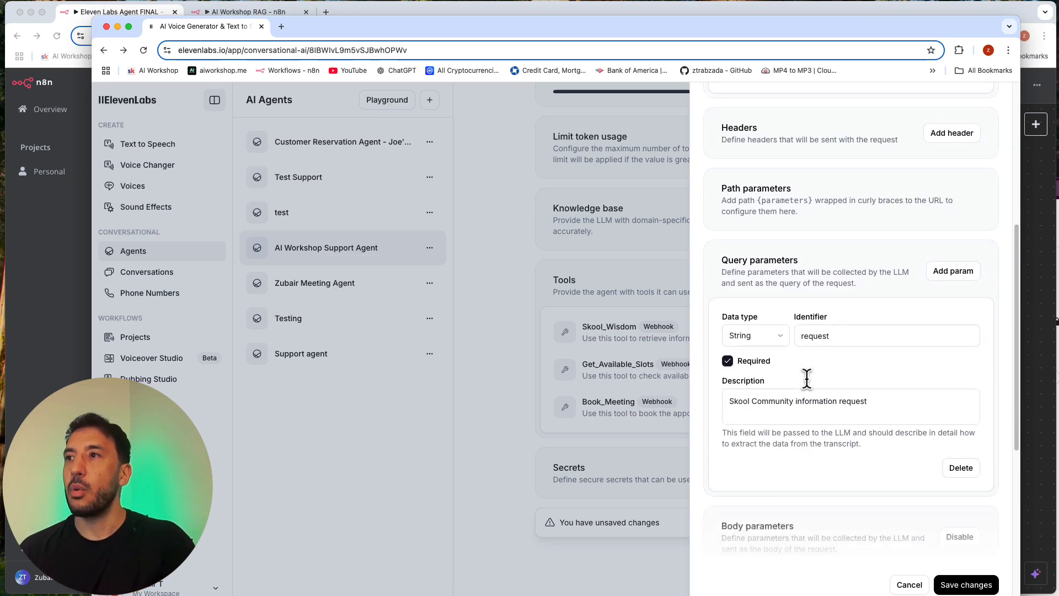
# Step: Examine the Skool_Wisdom tool's "request" query parameter and its body parameters, then close the tool
pyautogui.scroll(5, 806, 380)
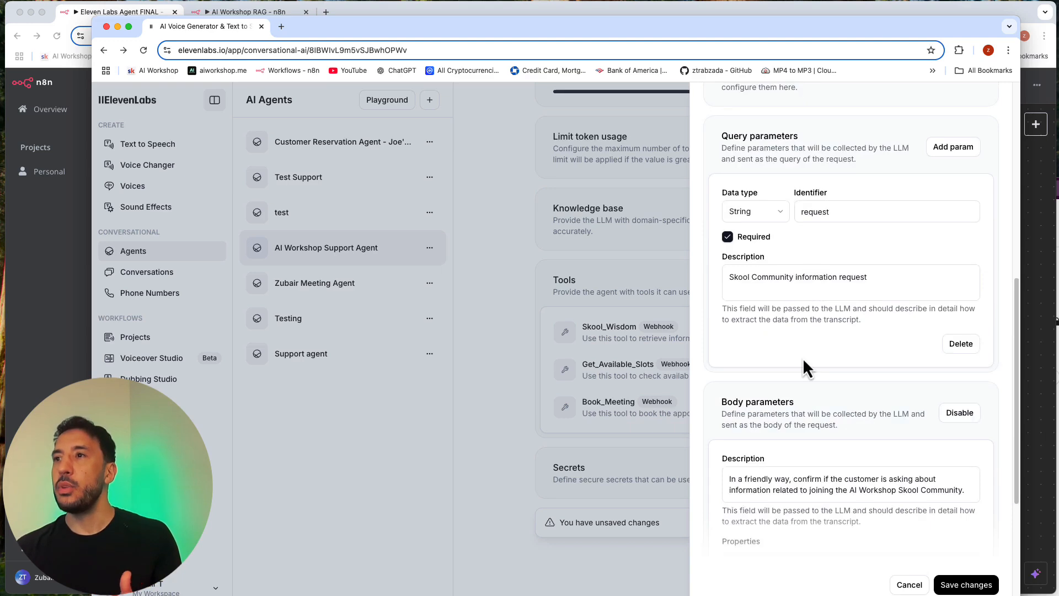
pyautogui.scroll(-3, 803, 359)
pyautogui.scroll(6, 804, 364)
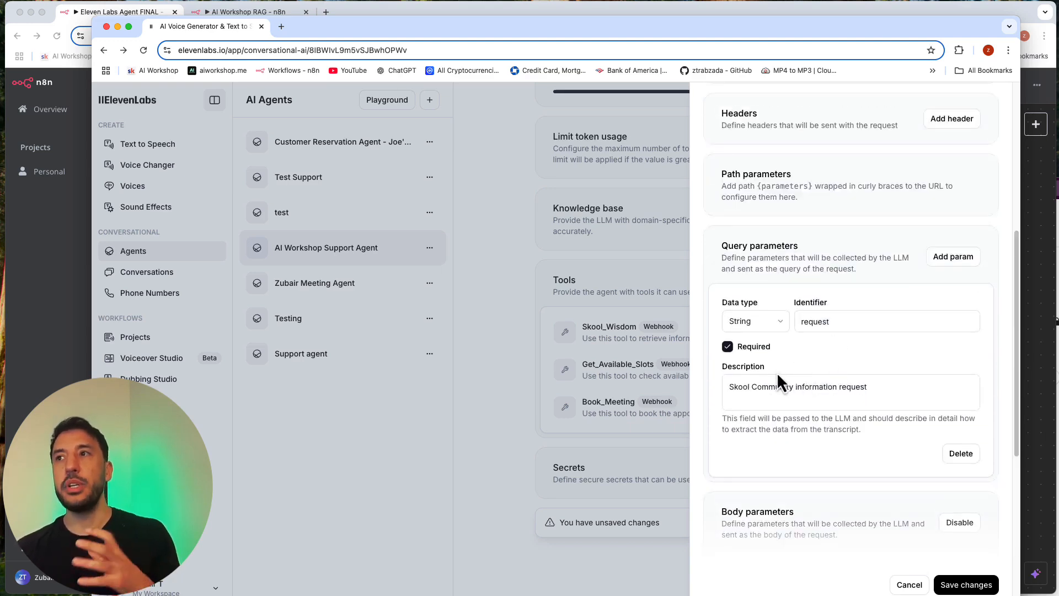
pyautogui.click(833, 320)
pyautogui.scroll(-6, 822, 442)
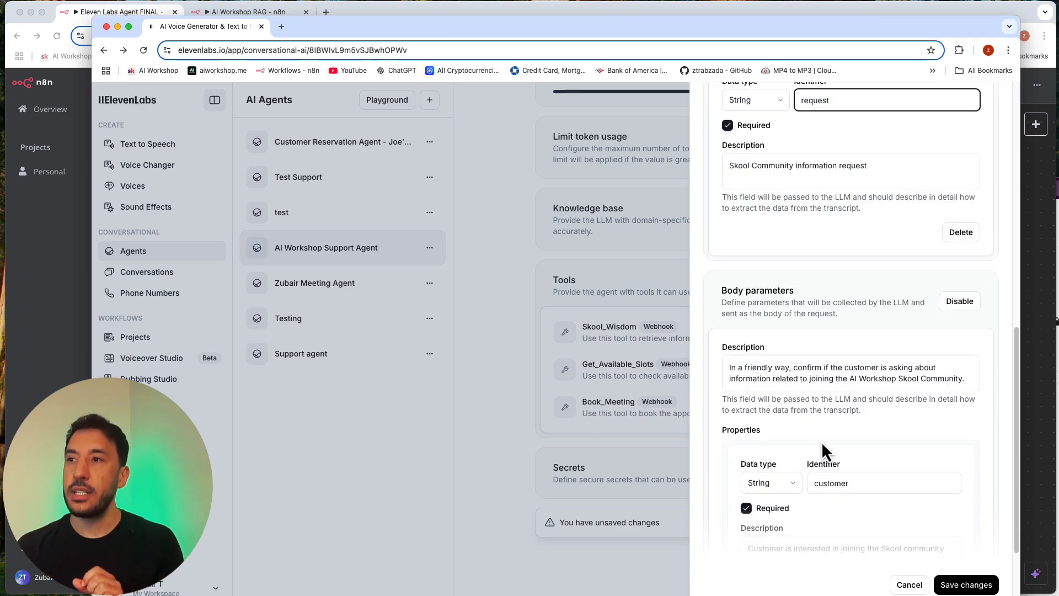
pyautogui.scroll(4, 778, 293)
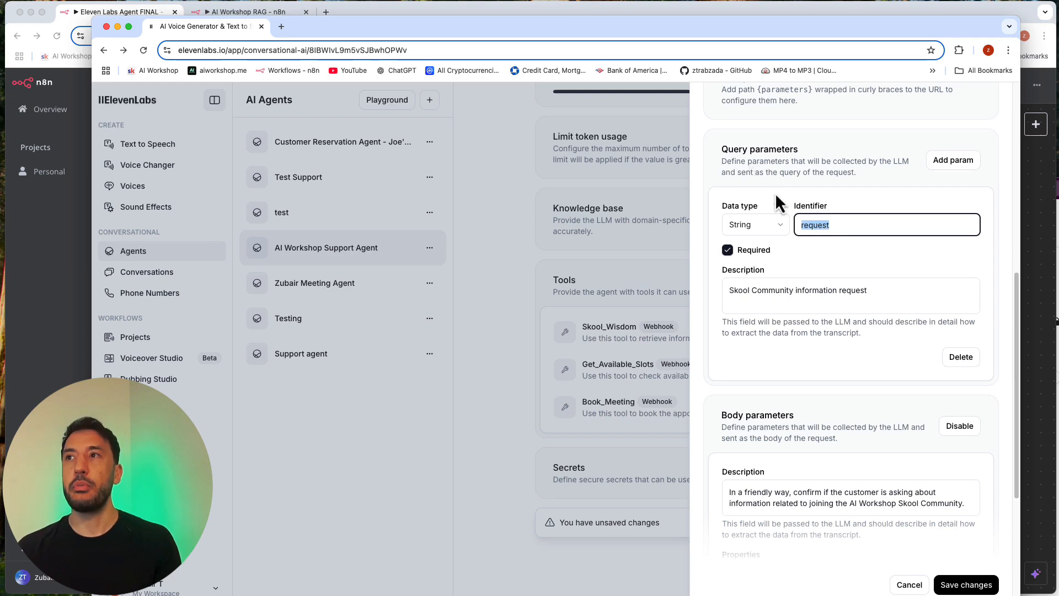
pyautogui.click(650, 357)
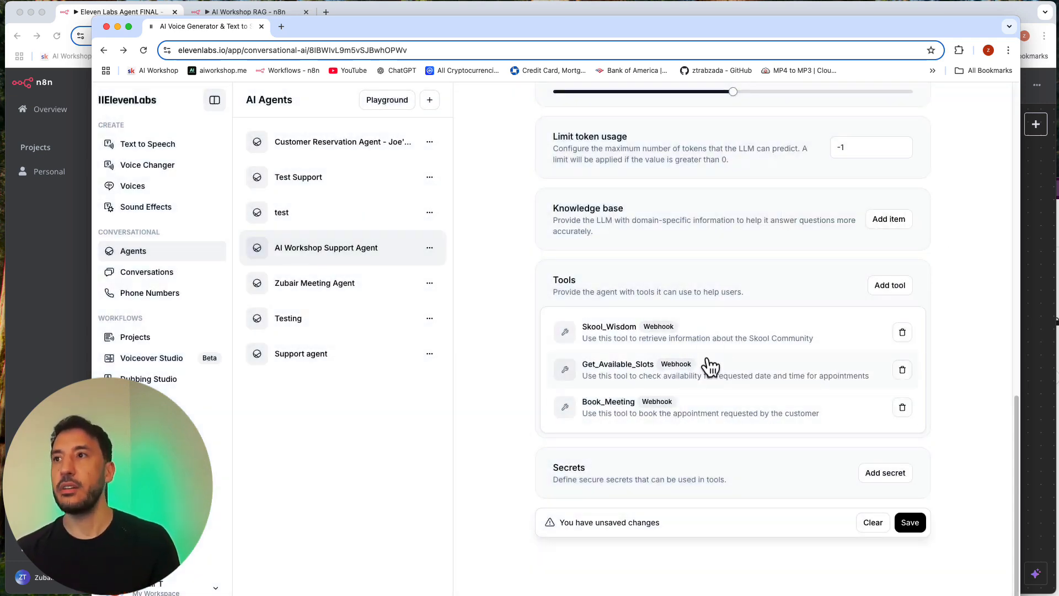
# Step: Reopen the Skool_Wisdom tool and check its configuration against its query parameter's identifier and description
pyautogui.click(709, 332)
pyautogui.click(710, 332)
pyautogui.click(709, 324)
pyautogui.click(712, 330)
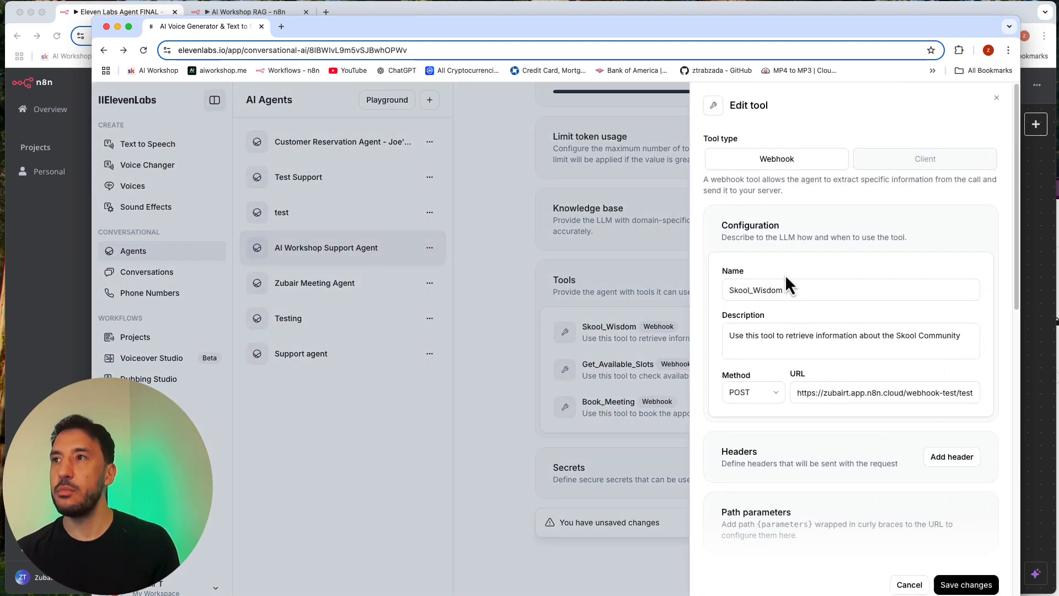
pyautogui.scroll(-3, 799, 379)
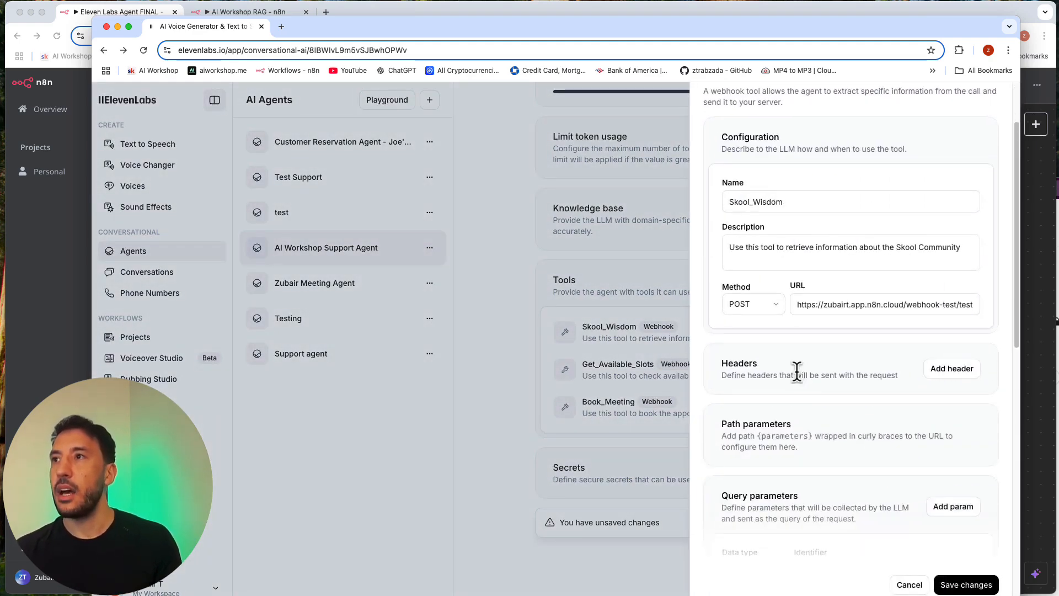
pyautogui.scroll(-5, 796, 373)
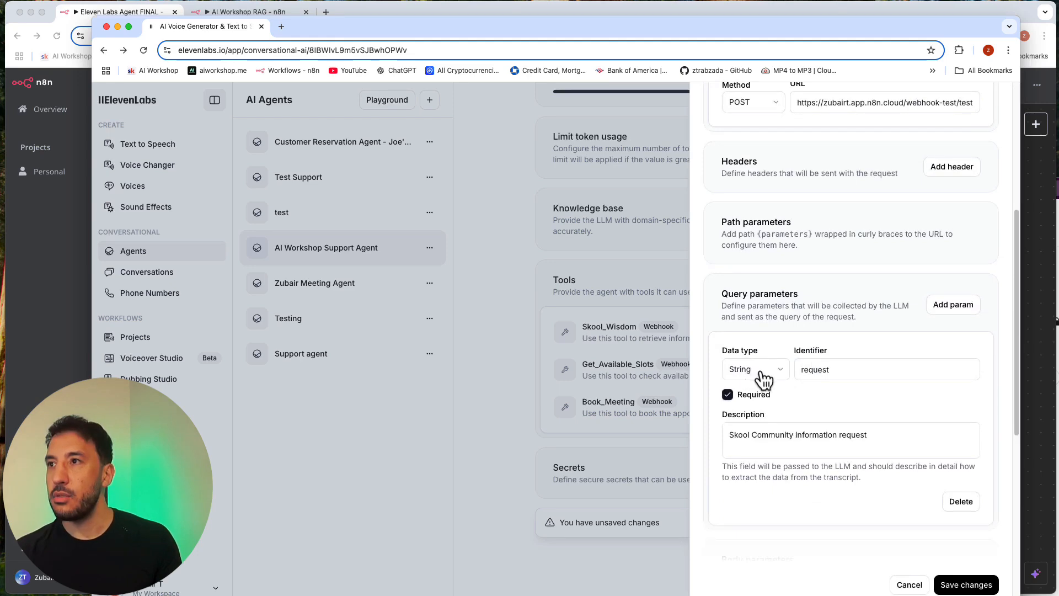
# Step: Inspect the query parameters of the Get_Available_Slots and Book_Meeting tools in turn, closing each one
pyautogui.click(672, 349)
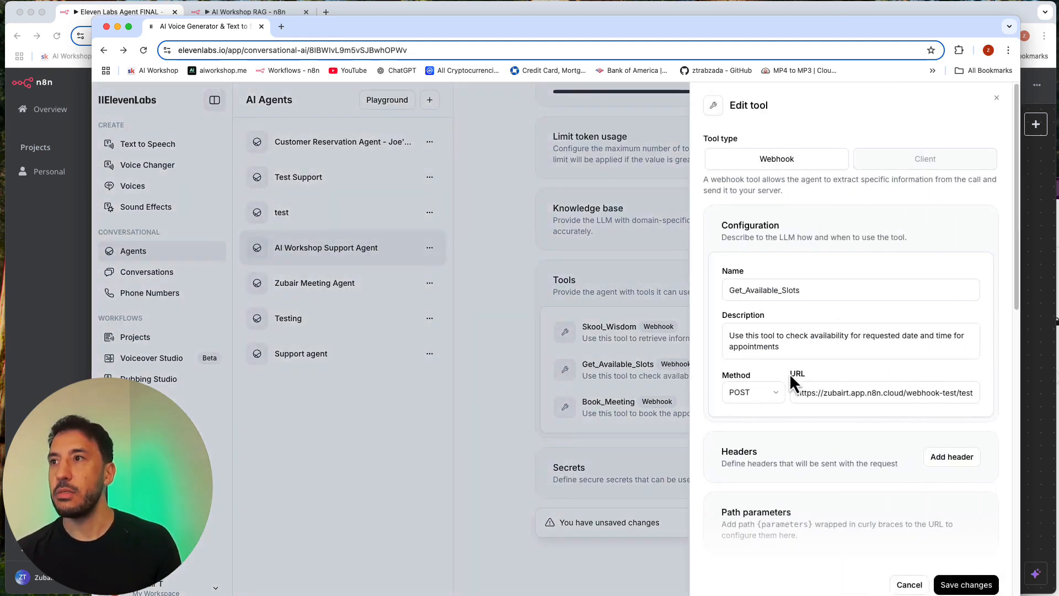
pyautogui.scroll(-5, 789, 372)
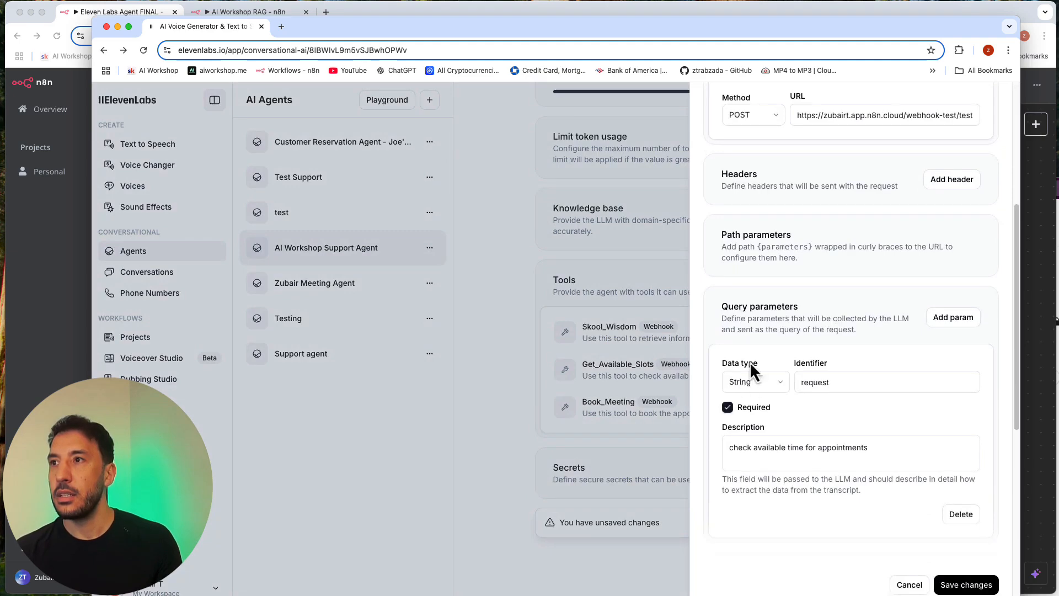
pyautogui.click(611, 402)
pyautogui.click(655, 421)
pyautogui.scroll(-4, 829, 415)
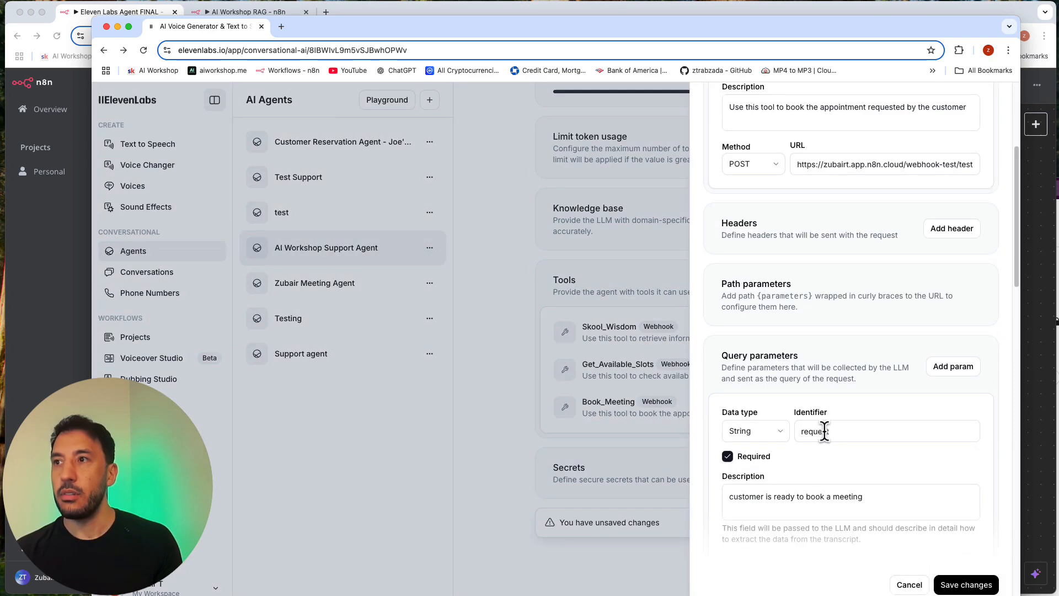
pyautogui.click(666, 415)
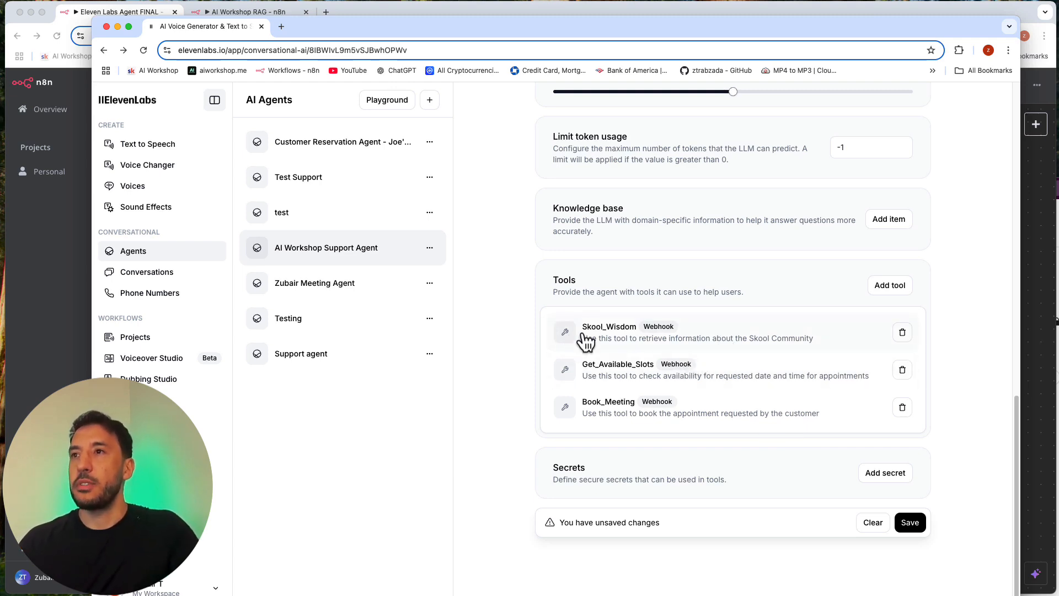
# Step: Compare the tool names used in the system prompt with the agent's list of webhook tools
pyautogui.scroll(5, 604, 370)
pyautogui.scroll(-3, 603, 367)
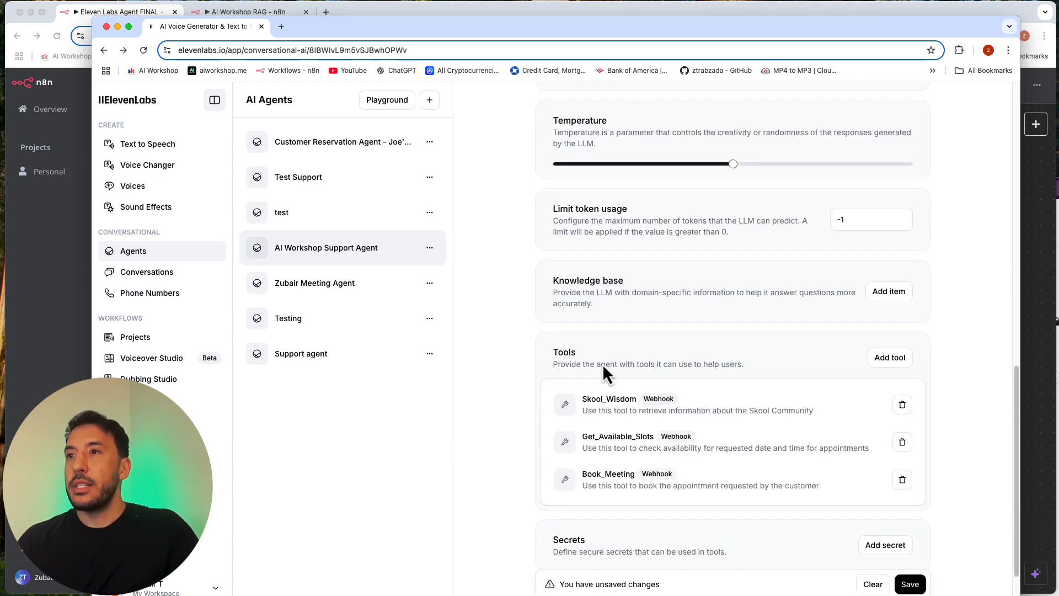
pyautogui.scroll(10, 620, 437)
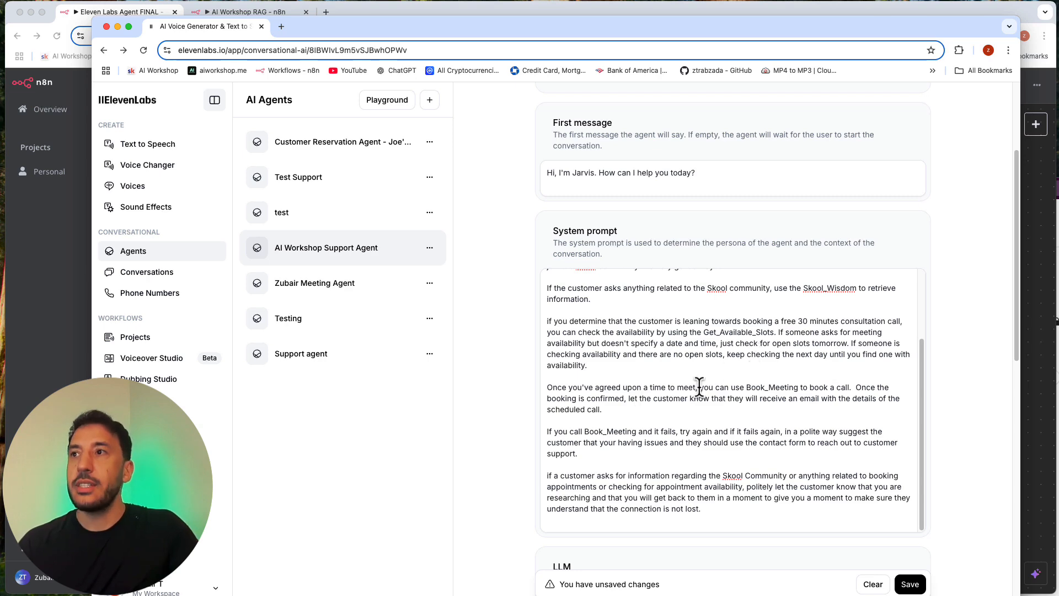
pyautogui.scroll(-10, 697, 496)
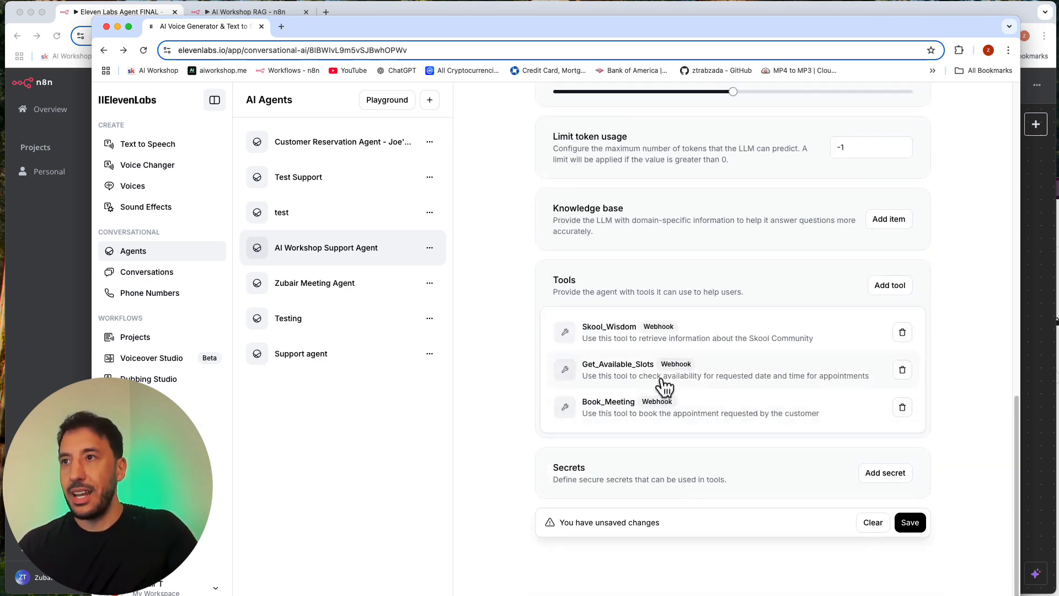
# Step: Open the Get_Available_Slots tool and highlight its name in the configuration
pyautogui.click(665, 378)
pyautogui.click(664, 381)
pyautogui.click(665, 378)
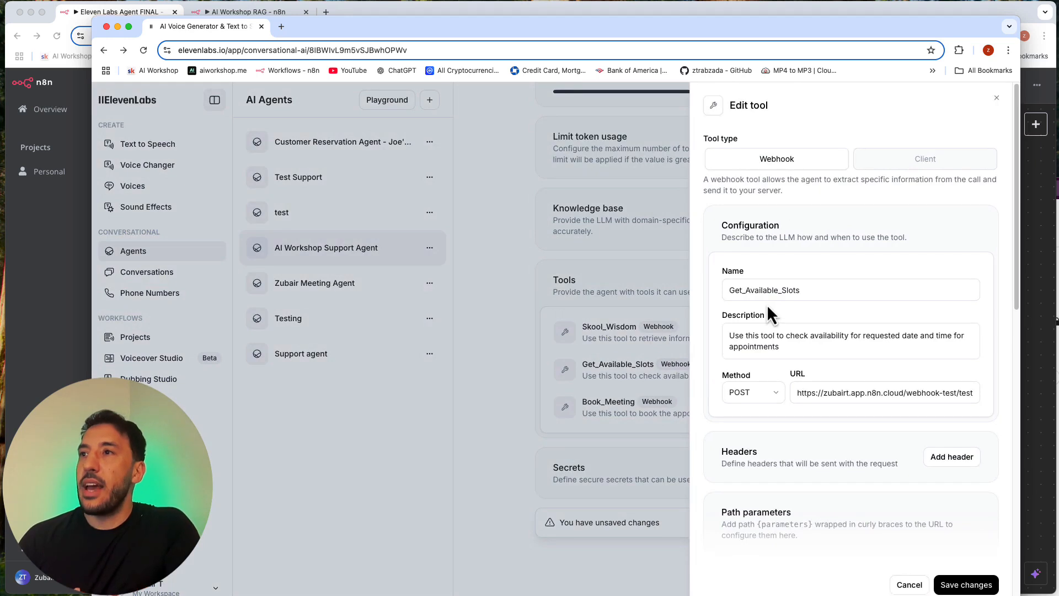
pyautogui.doubleClick(732, 291)
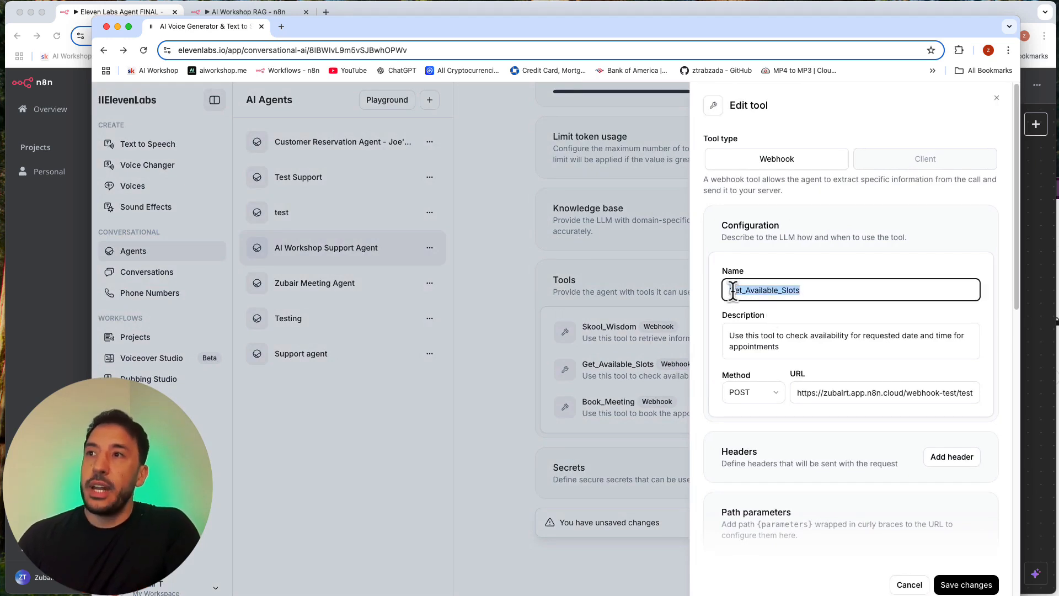
pyautogui.click(739, 299)
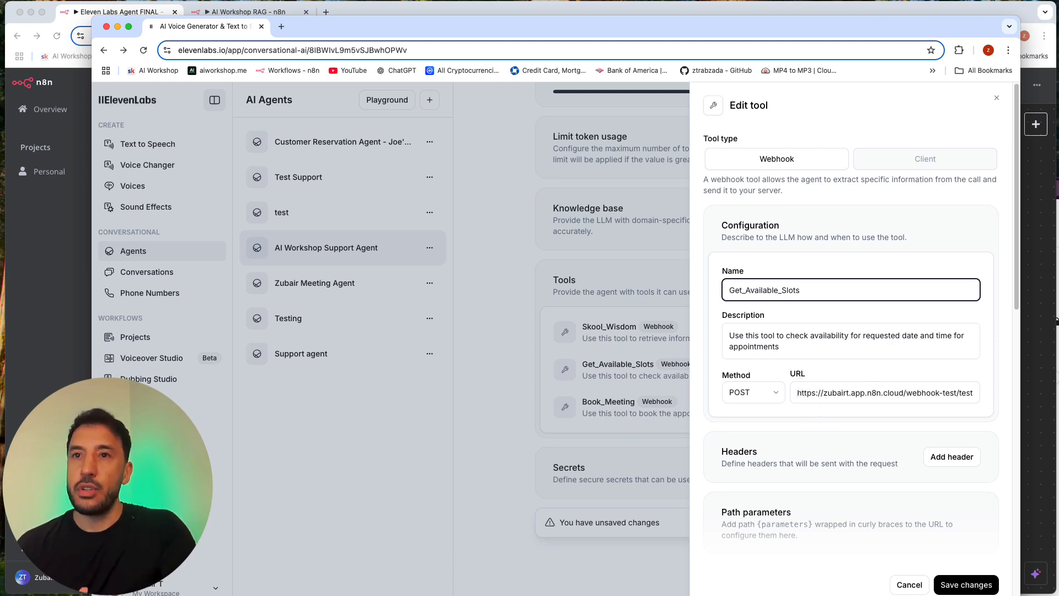
# Step: Review the Get_Available_Slots tool's "request" query parameter, its description and the body parameters' description
pyautogui.scroll(-4, 746, 458)
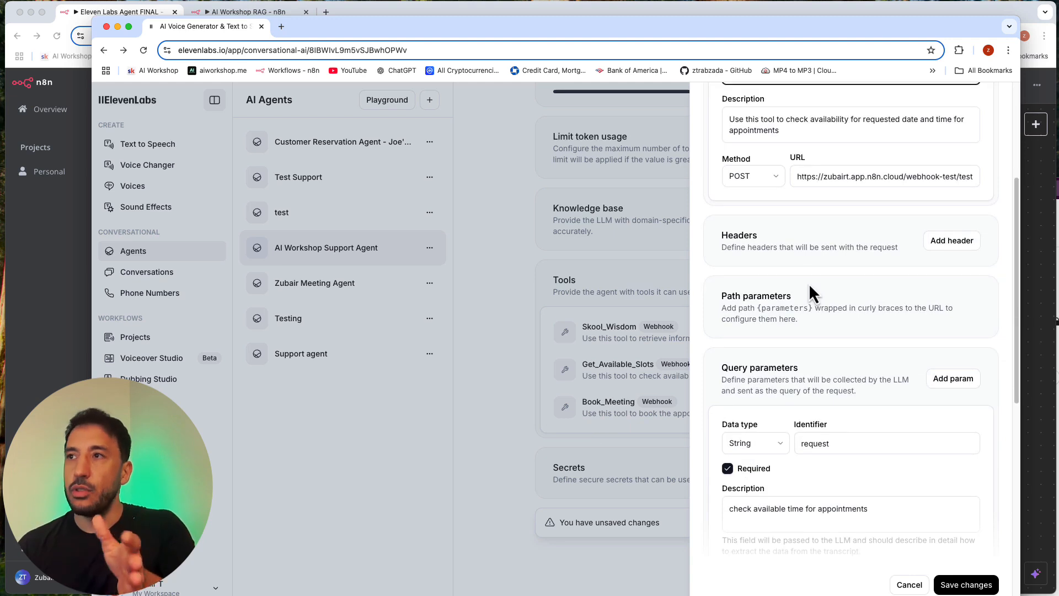
pyautogui.scroll(-4, 803, 298)
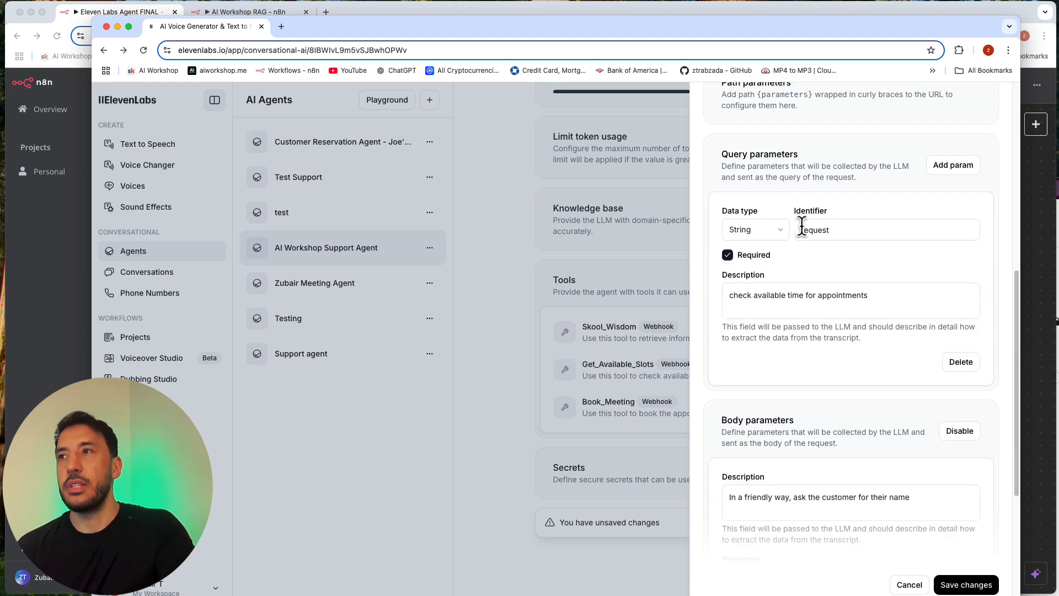
pyautogui.click(832, 229)
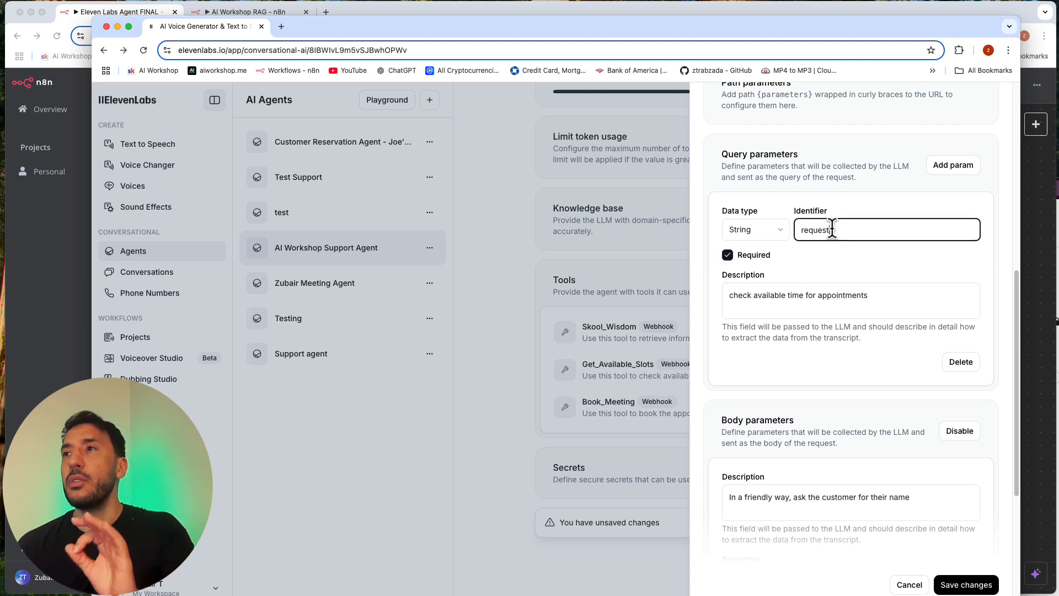
# Step: Highlight the "request" identifier of the Get_Available_Slots tool's query parameter
pyautogui.doubleClick(832, 229)
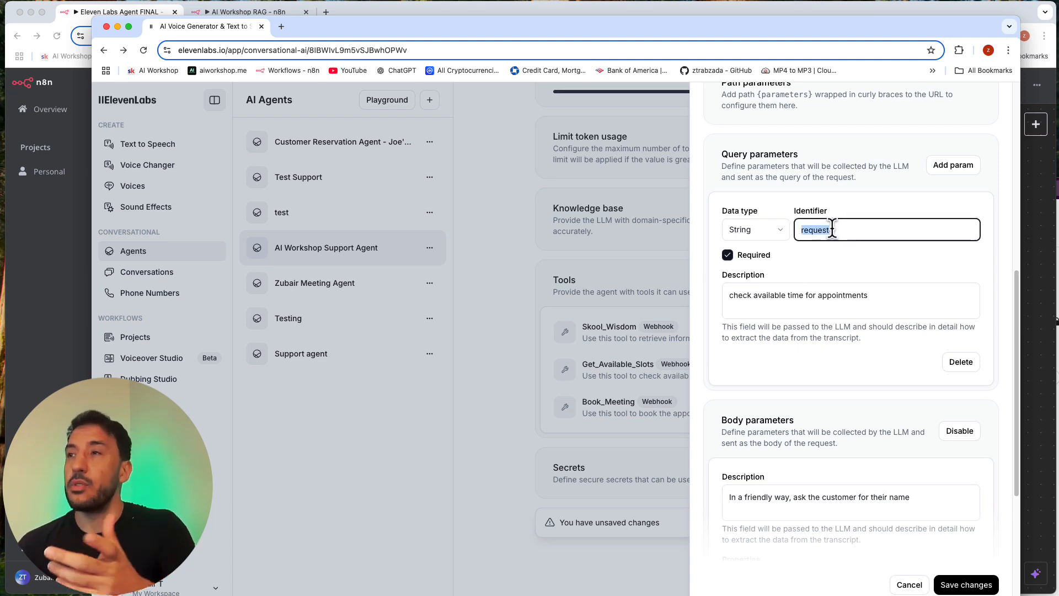
pyautogui.click(832, 230)
pyautogui.doubleClick(832, 230)
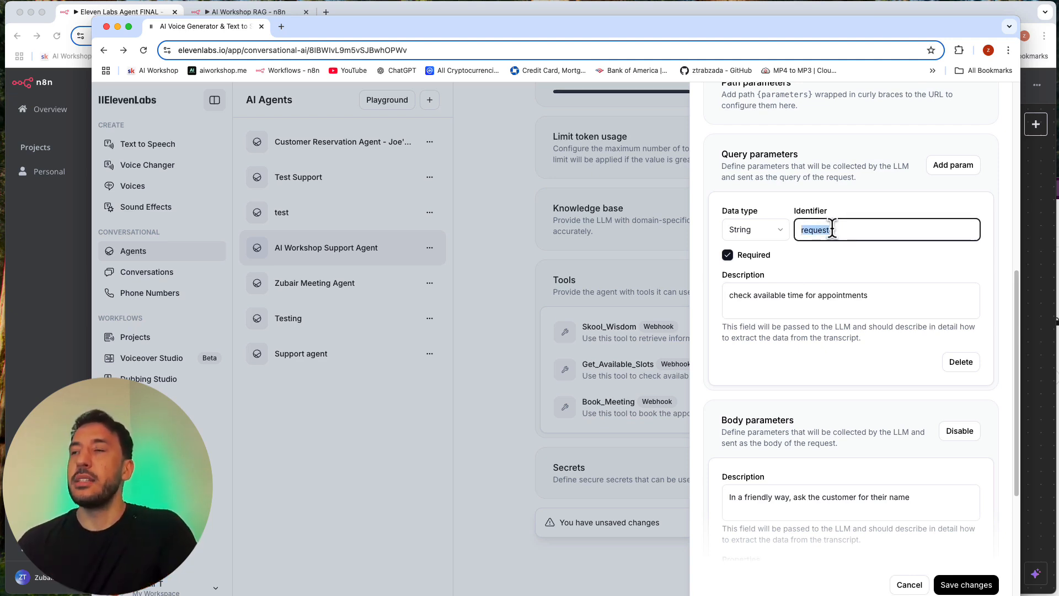
pyautogui.click(866, 236)
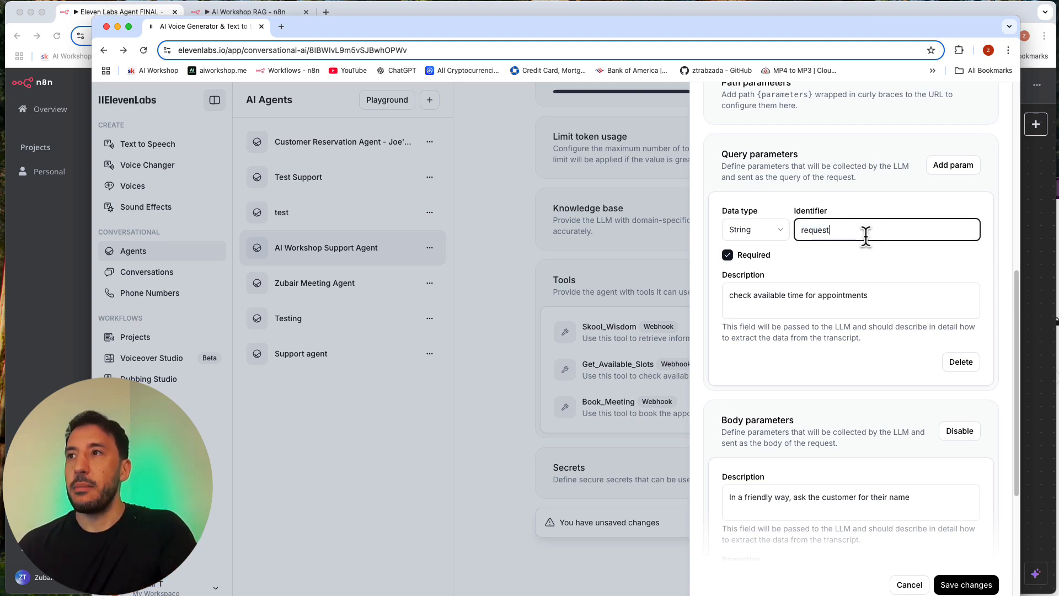
pyautogui.click(831, 280)
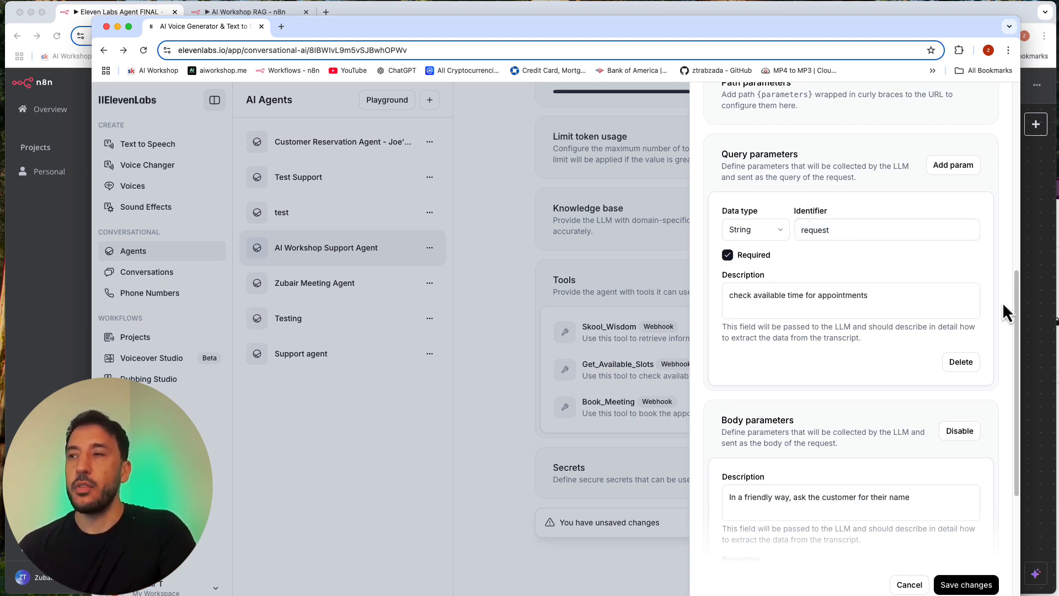
pyautogui.doubleClick(799, 230)
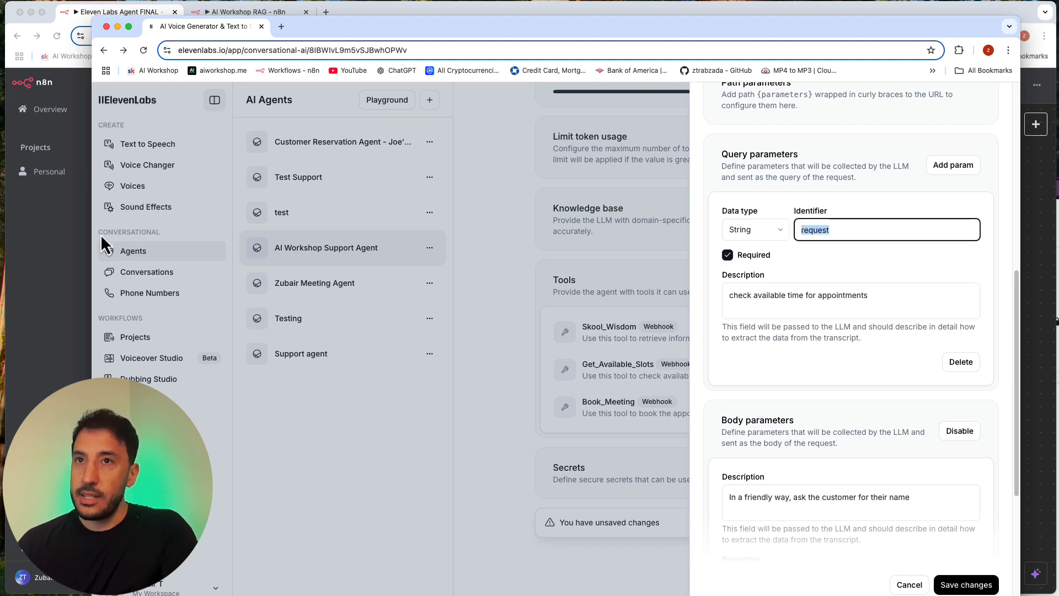
# Step: Highlight the query parameter's description, check the body parameters, and save the Get_Available_Slots tool
pyautogui.tripleClick(765, 287)
pyautogui.click(766, 295)
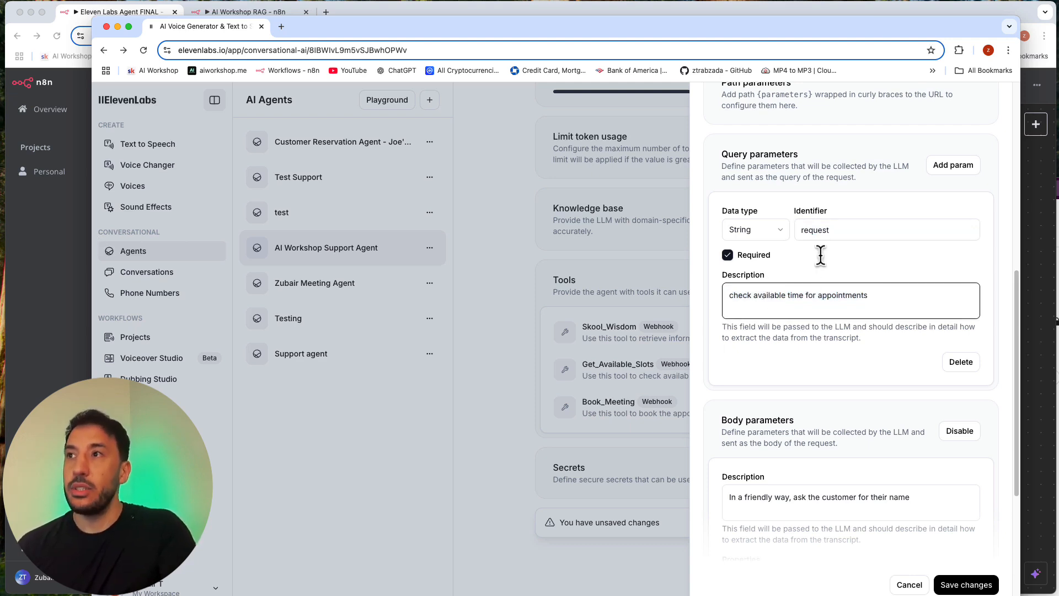
pyautogui.tripleClick(751, 293)
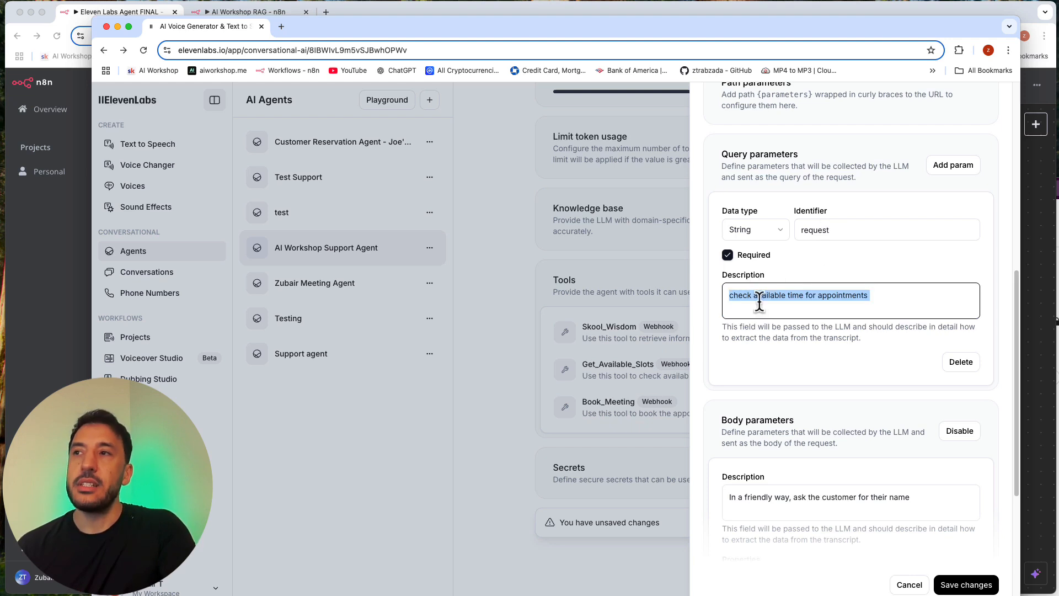
pyautogui.click(761, 298)
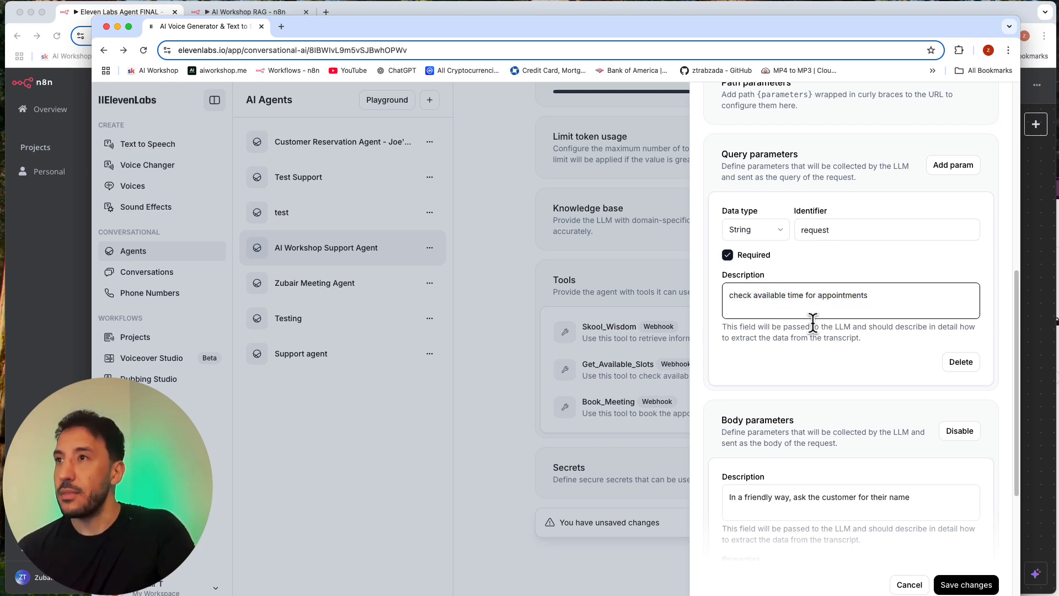
pyautogui.tripleClick(791, 301)
pyautogui.scroll(-5, 780, 363)
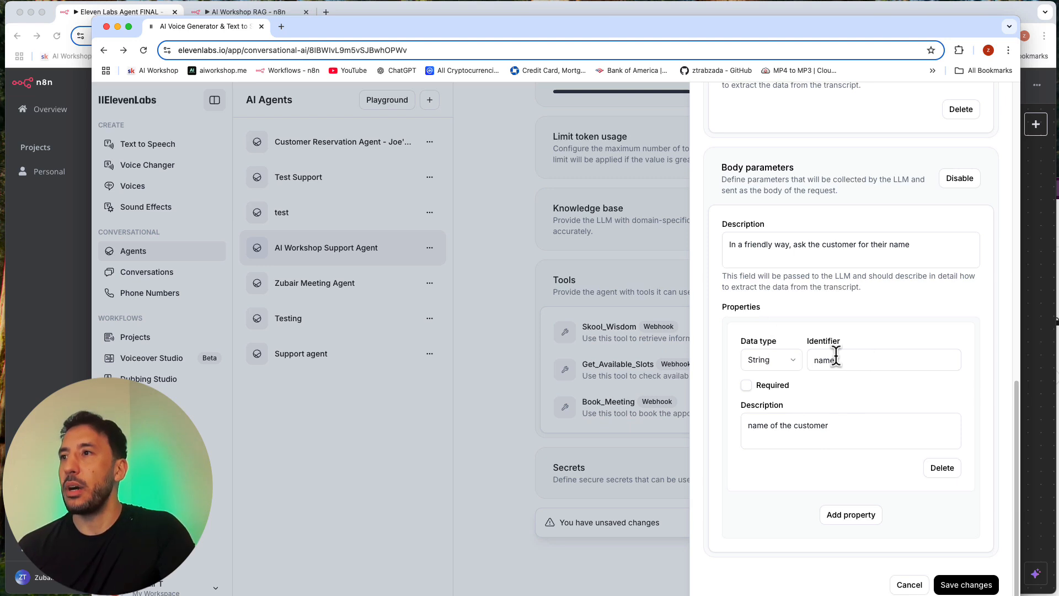
pyautogui.click(963, 585)
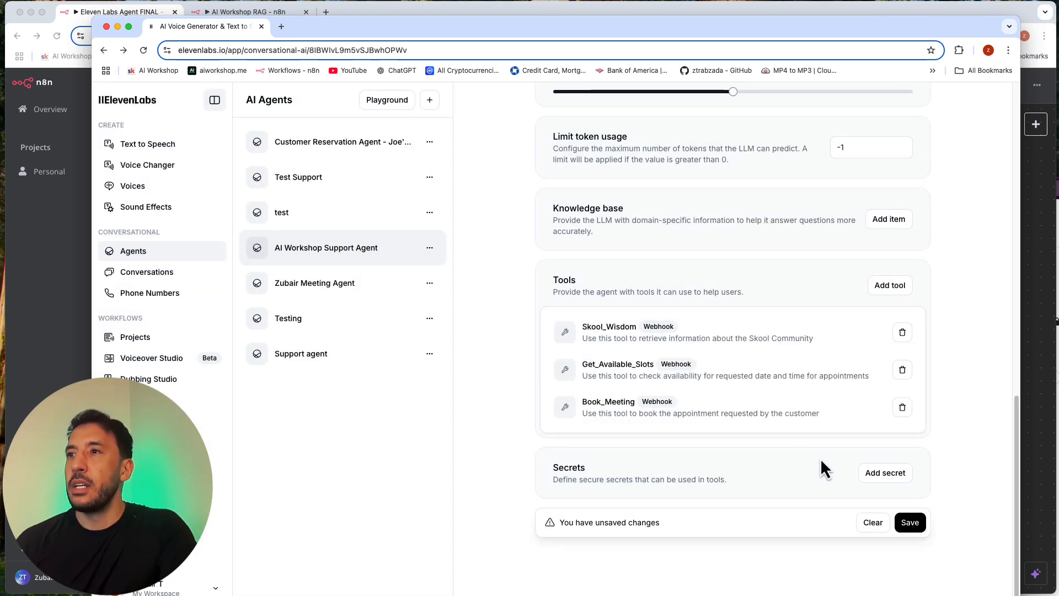
# Step: Examine the system prompt's paragraph on checking availability with Get_Available_Slots and handling requests without a date or open slots
pyautogui.scroll(5, 820, 458)
pyautogui.scroll(-5, 820, 458)
pyautogui.scroll(5, 680, 425)
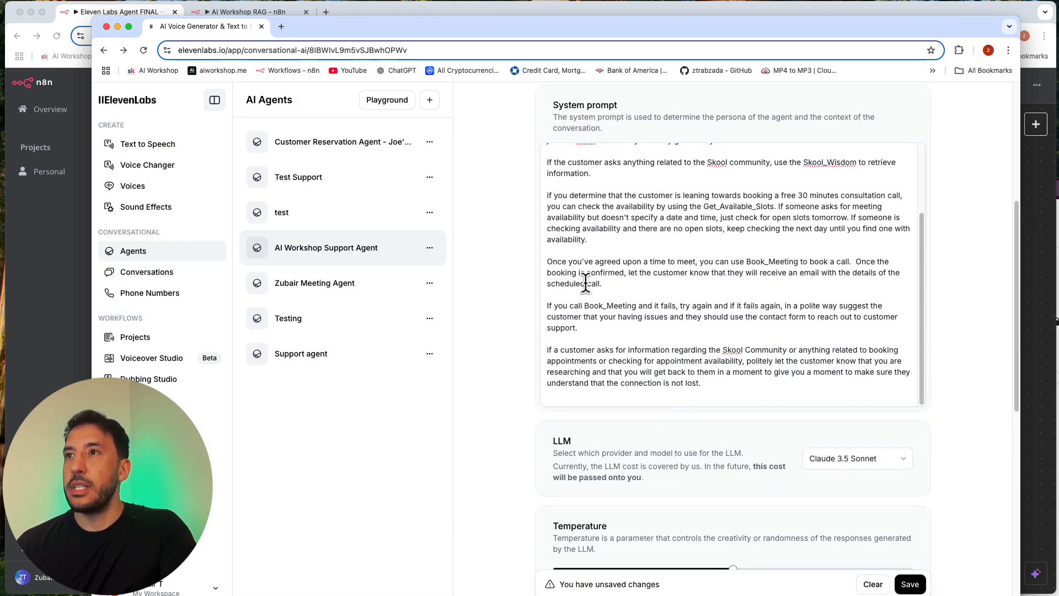
pyautogui.click(555, 266)
pyautogui.moveTo(582, 229); pyautogui.dragTo(617, 229)
pyautogui.tripleClick(617, 229)
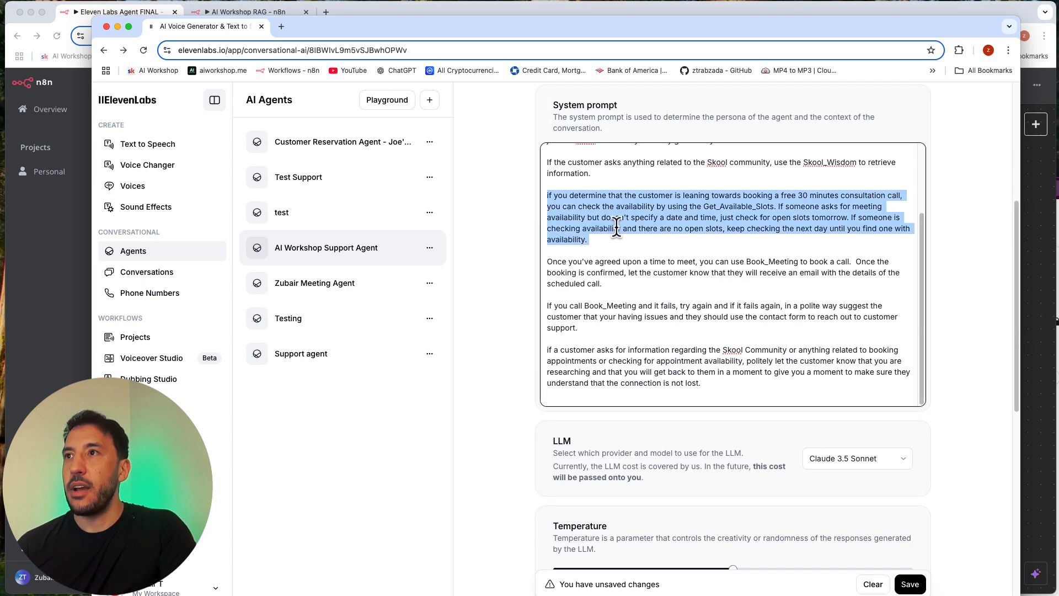
pyautogui.click(631, 209)
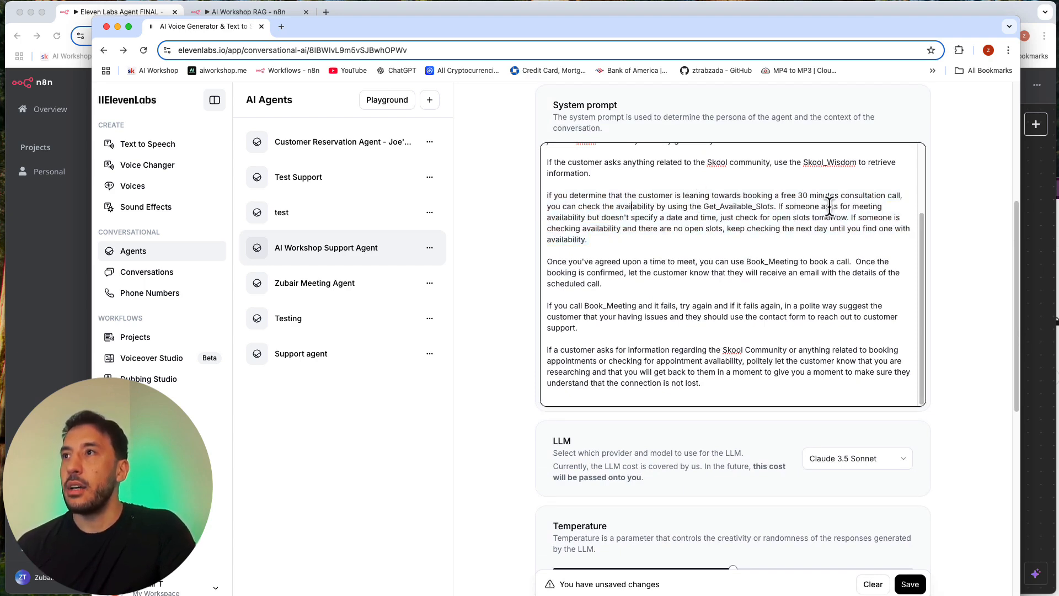
pyautogui.doubleClick(616, 229)
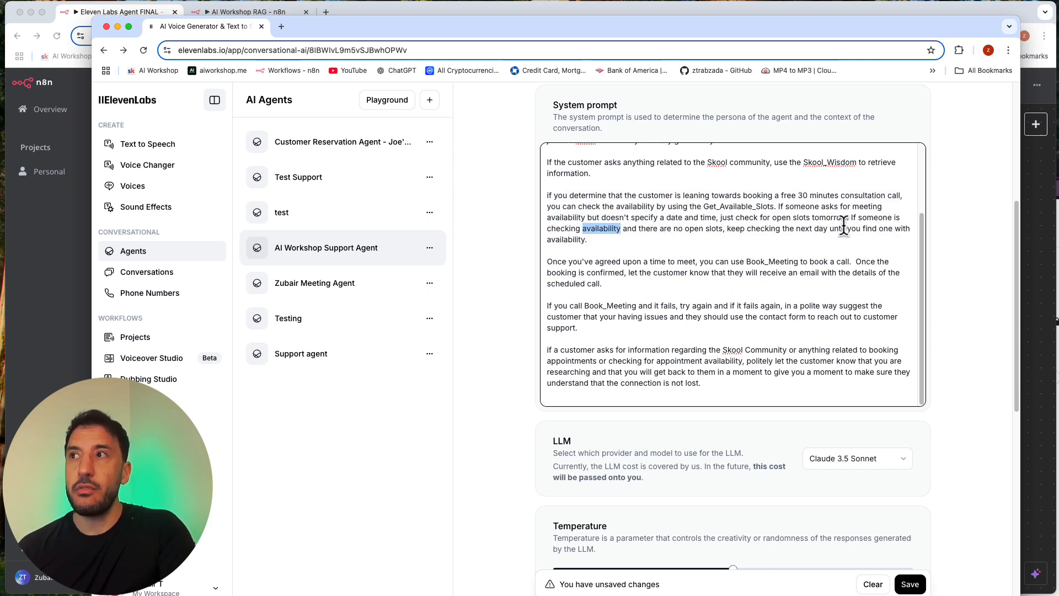
pyautogui.click(864, 249)
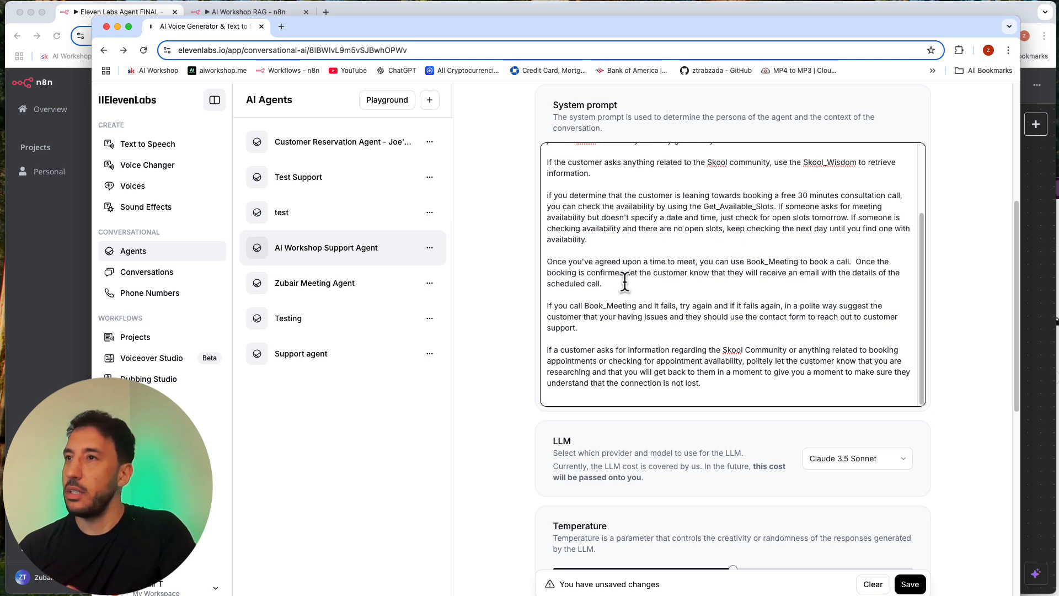
# Step: Review the system prompt's paragraphs on booking with Book_Meeting and telling the customer to wait during research
pyautogui.scroll(-3, 625, 281)
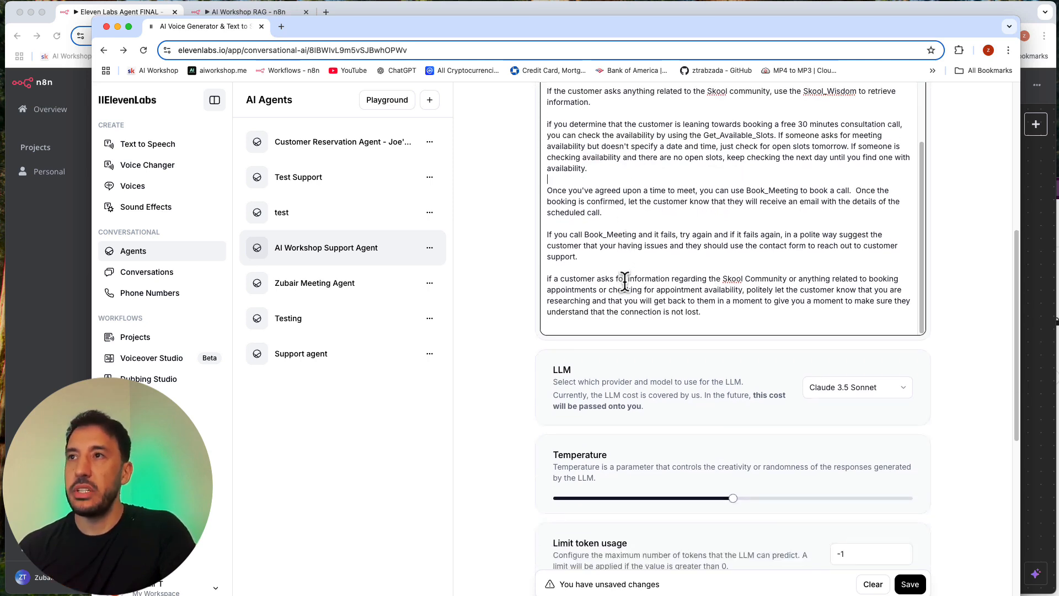
pyautogui.tripleClick(577, 202)
pyautogui.click(580, 202)
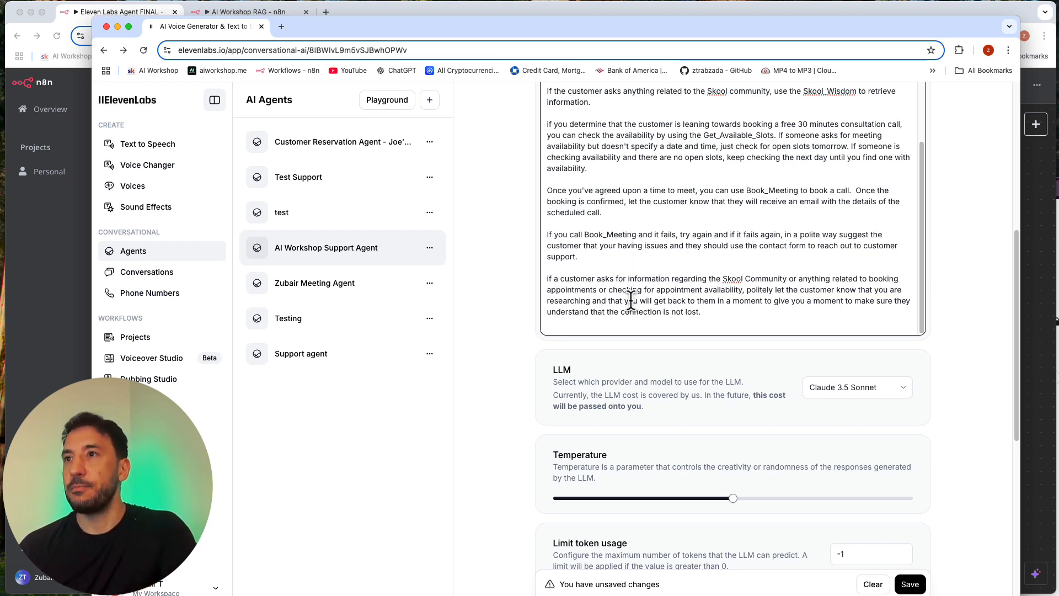
pyautogui.tripleClick(587, 299)
pyautogui.click(588, 297)
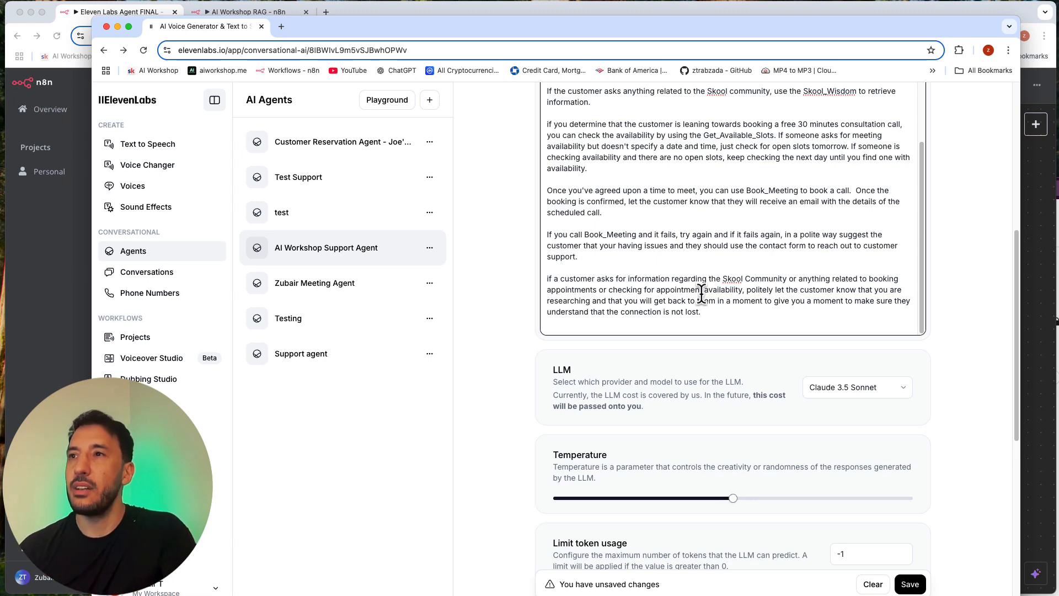
# Step: Open the Book_Meeting tool and review the identifier and description of its "request" query parameter
pyautogui.scroll(-2, 607, 287)
pyautogui.scroll(-2, 515, 328)
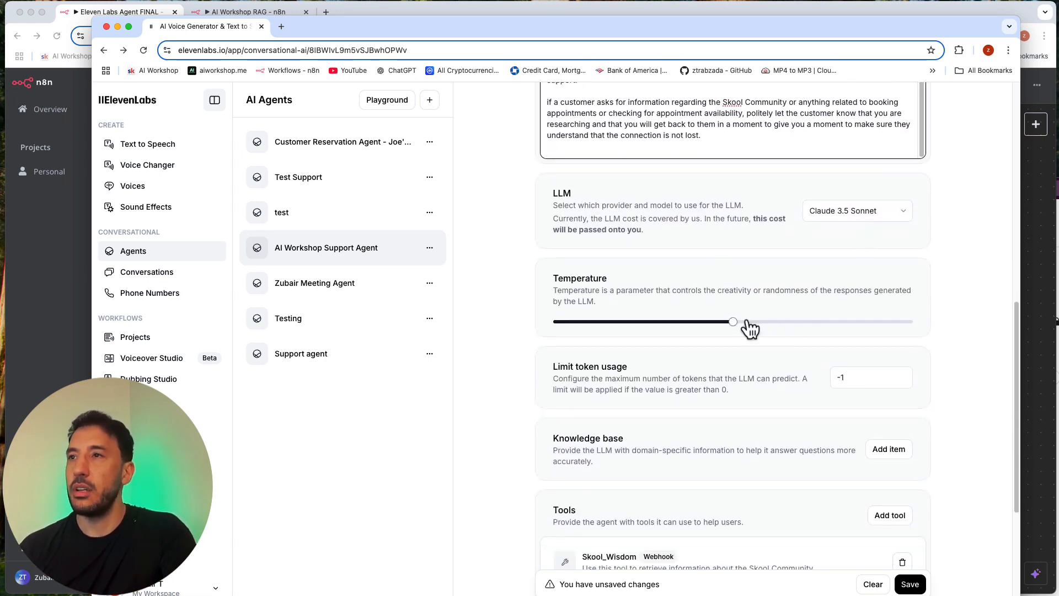
pyautogui.scroll(-5, 703, 380)
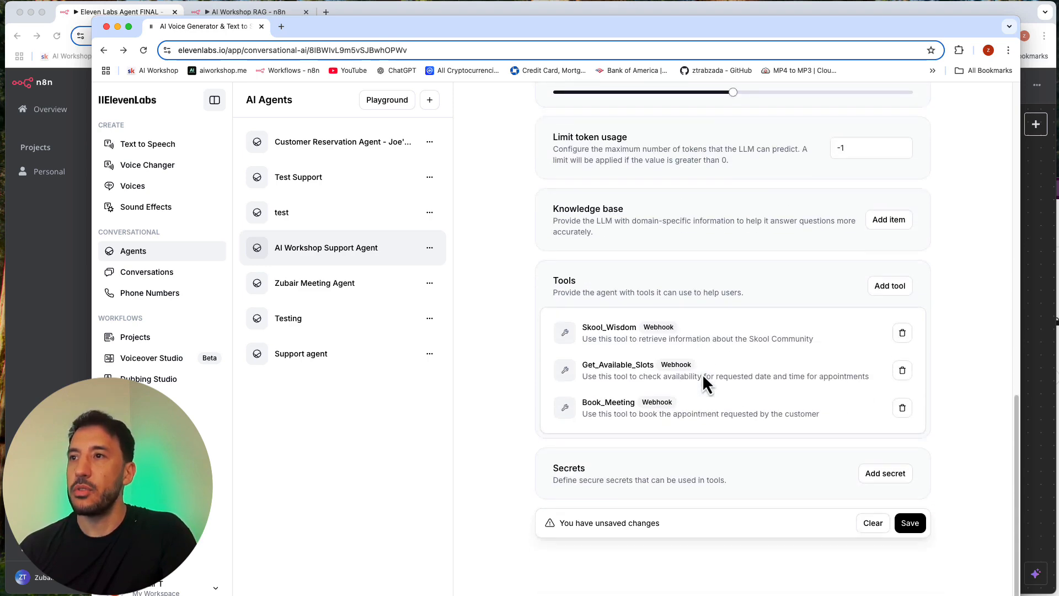
pyautogui.click(697, 409)
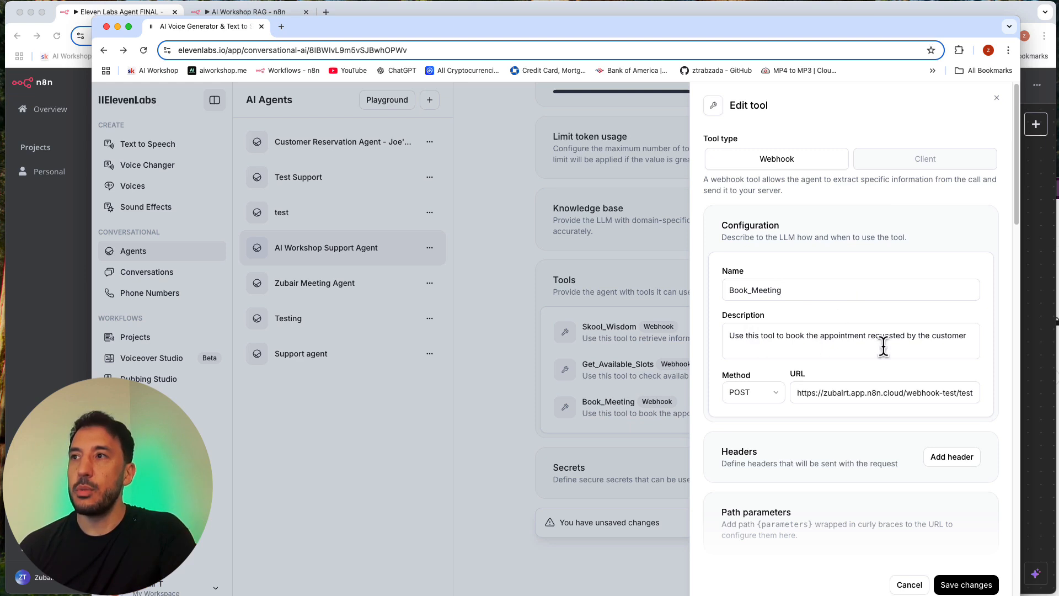
pyautogui.scroll(-6, 808, 356)
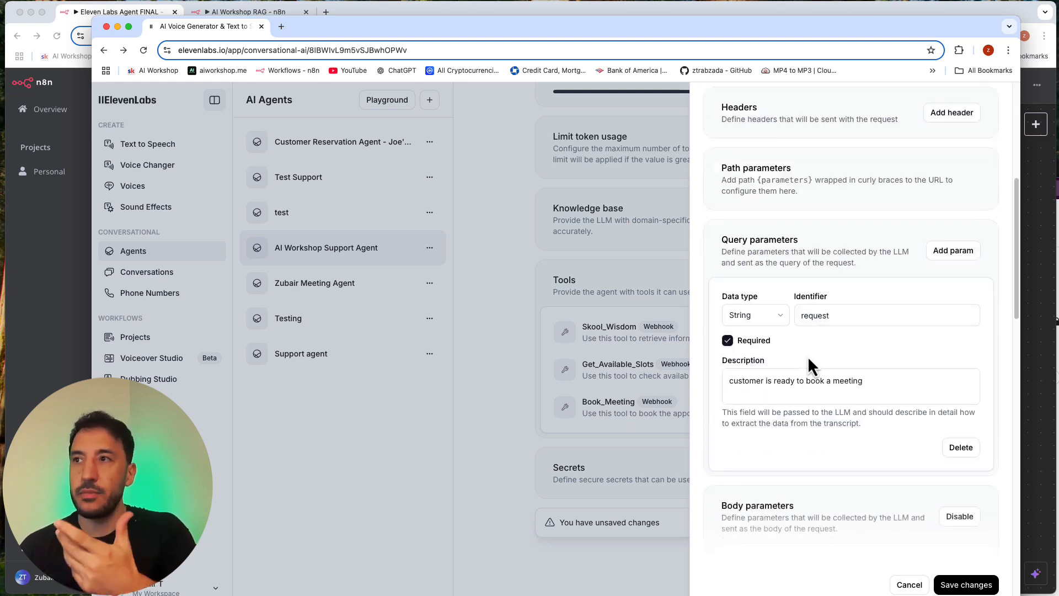
pyautogui.scroll(-1, 808, 356)
pyautogui.click(822, 301)
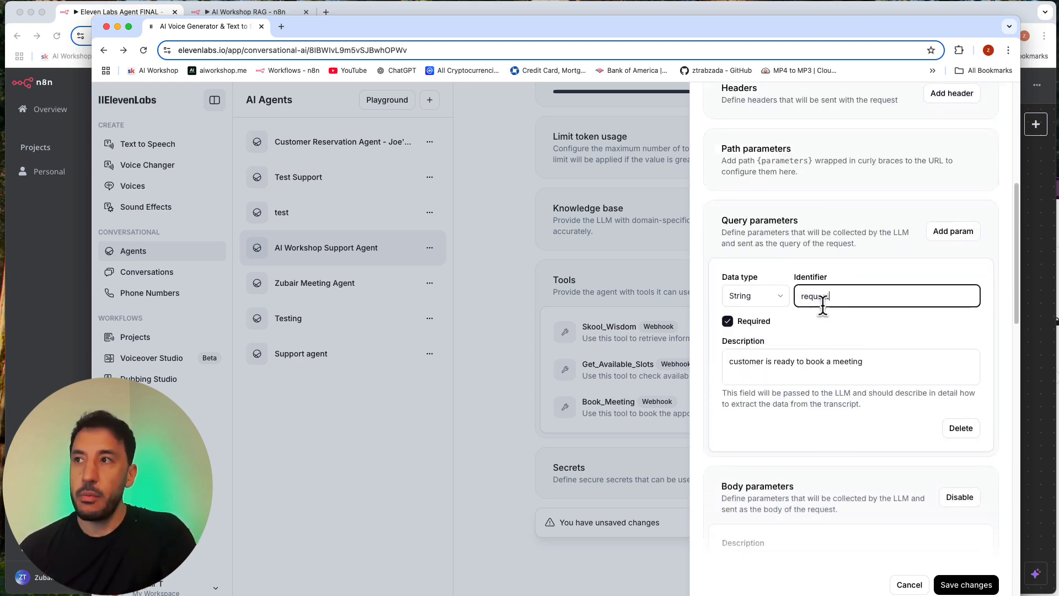
pyautogui.tripleClick(789, 362)
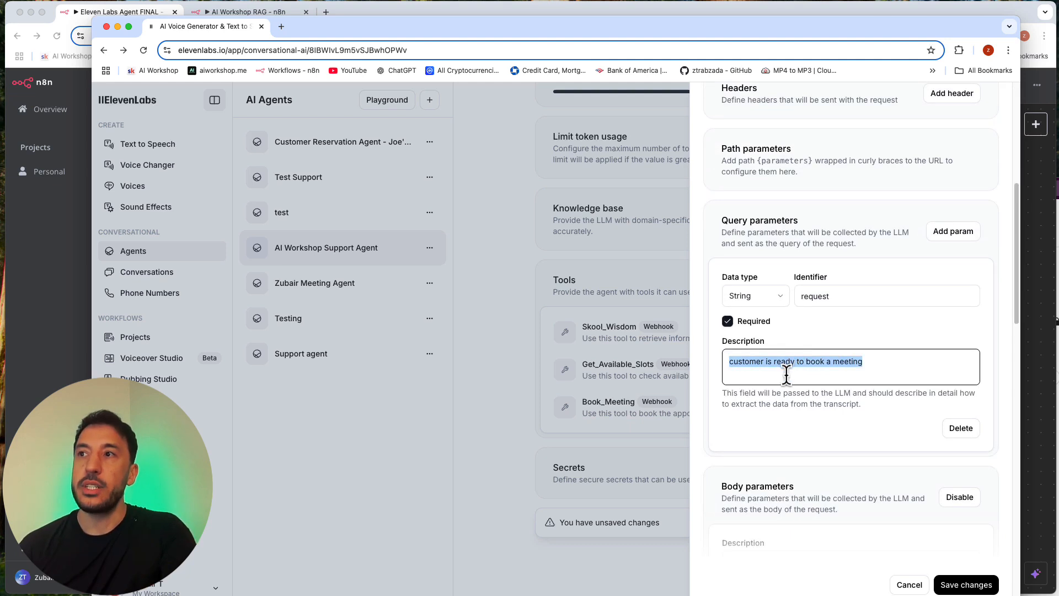
pyautogui.click(786, 375)
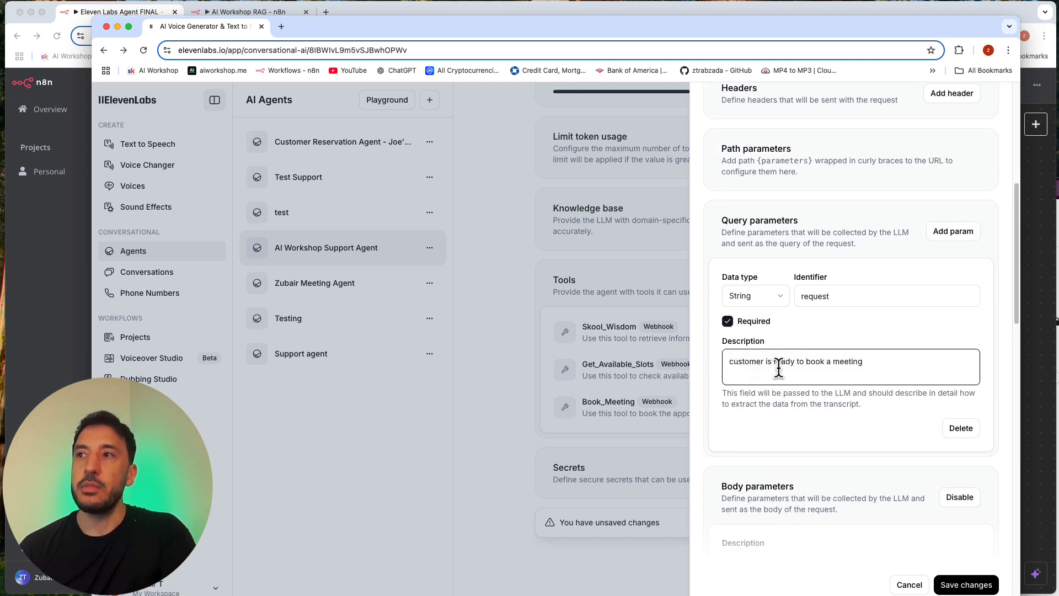
# Step: Examine the Book_Meeting tool's body parameters description and its date, email, time, phone and name properties
pyautogui.scroll(-5, 783, 367)
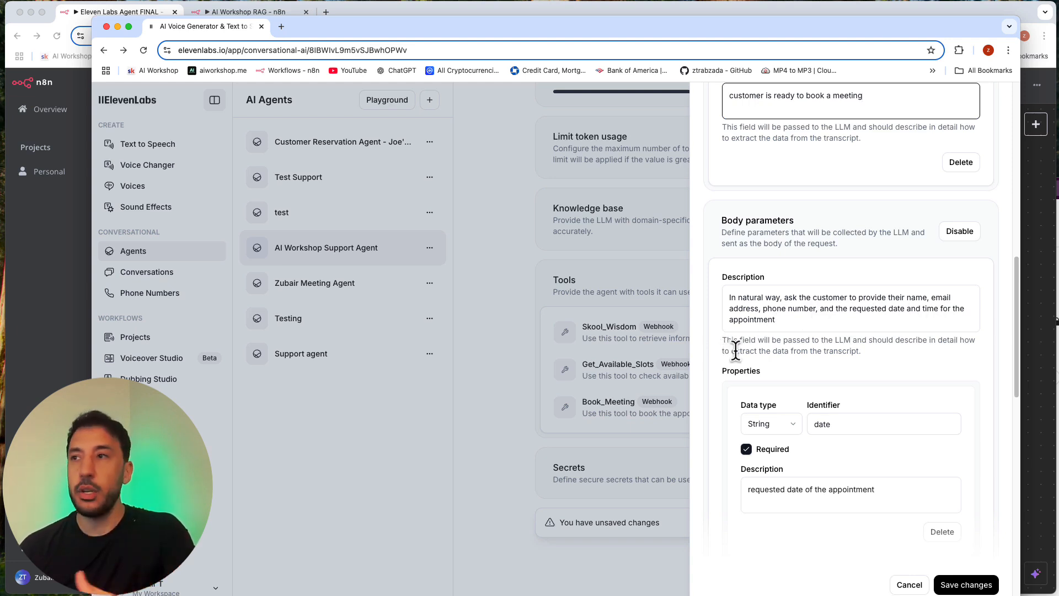
pyautogui.scroll(-3, 791, 394)
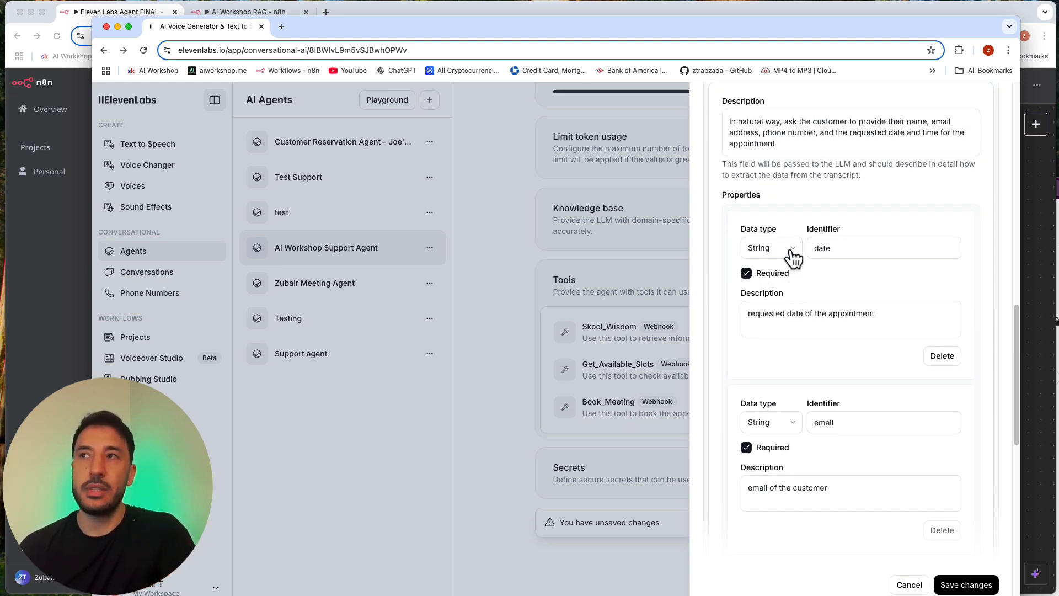
pyautogui.click(825, 248)
pyautogui.click(768, 312)
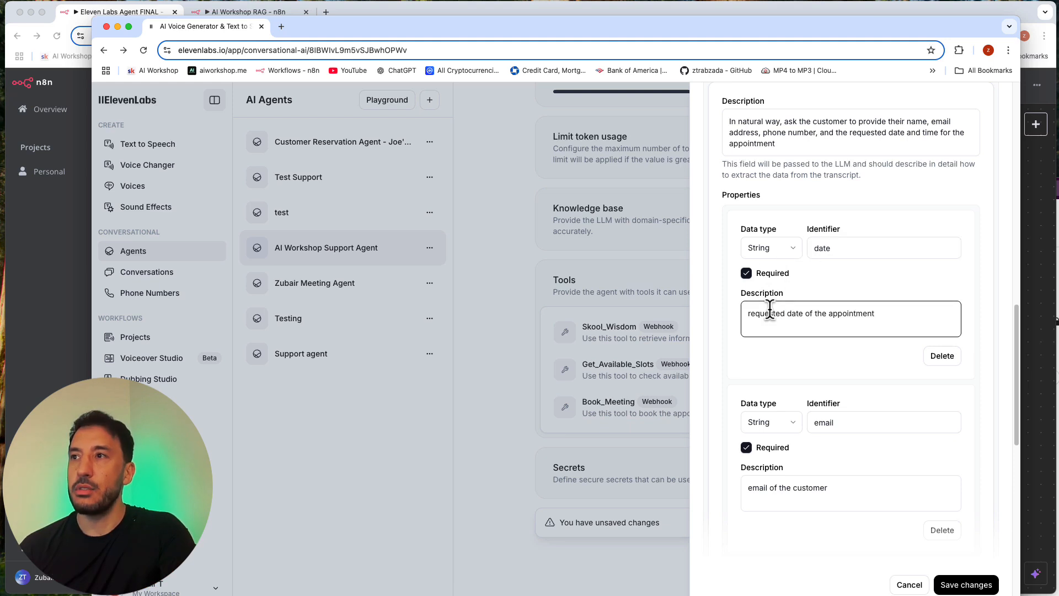
pyautogui.tripleClick(771, 314)
pyautogui.scroll(-3, 772, 318)
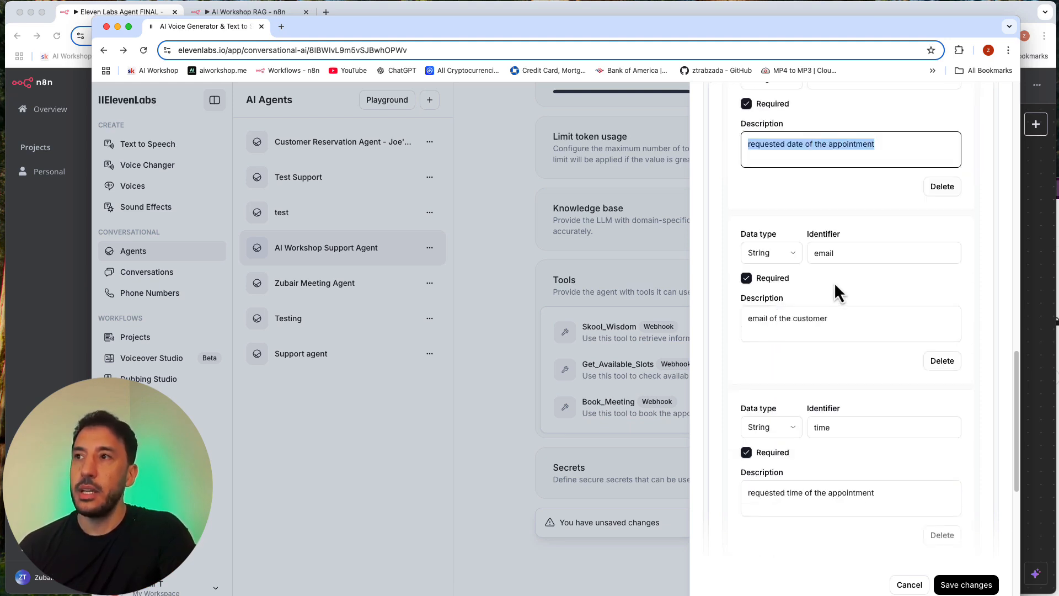
pyautogui.scroll(-3, 796, 323)
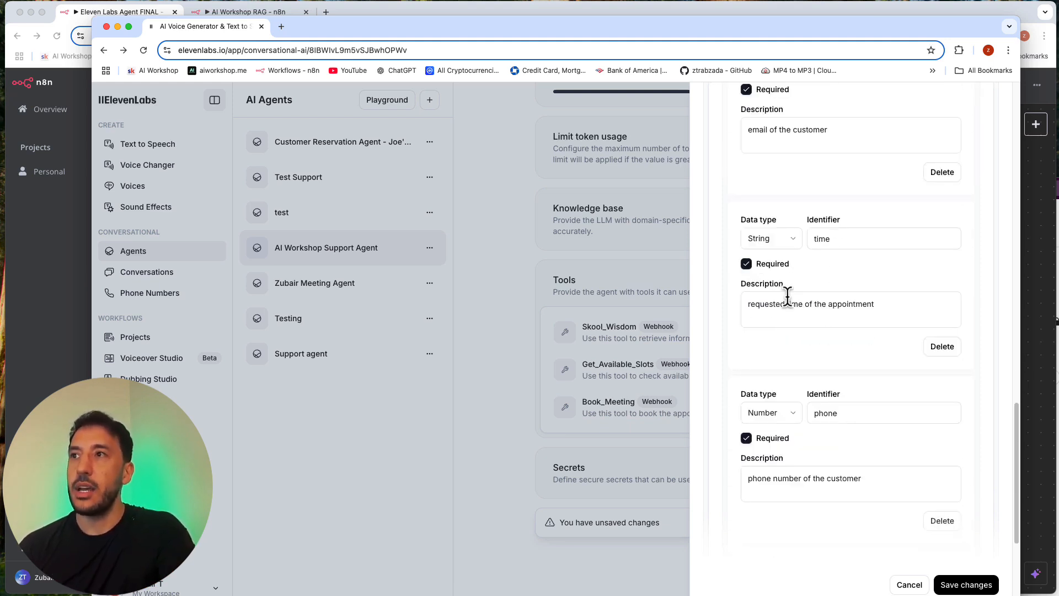
pyautogui.scroll(-1, 847, 308)
pyautogui.scroll(-3, 820, 353)
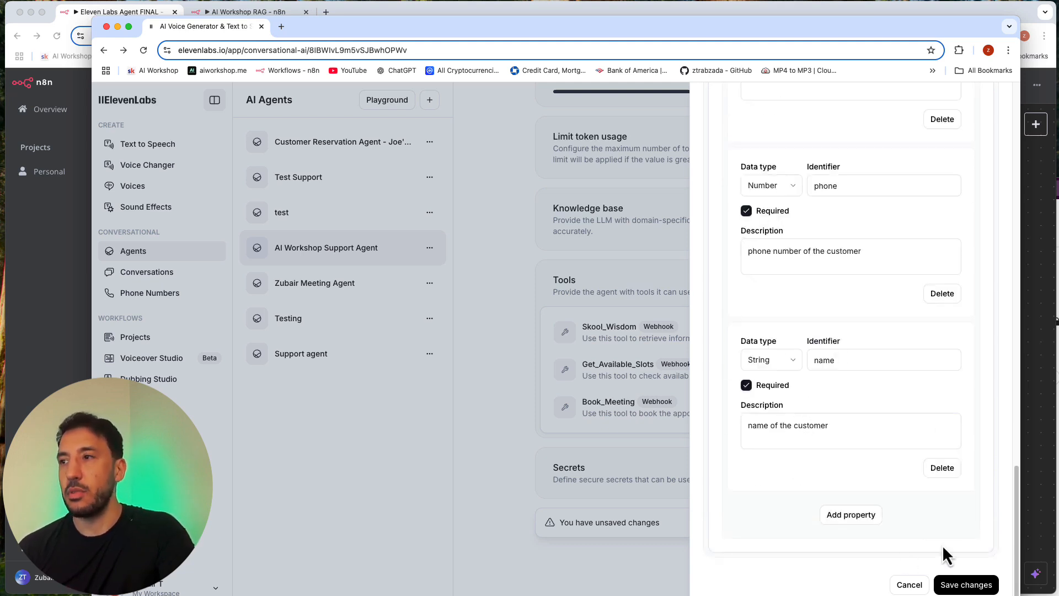
# Step: Save the Book_Meeting tool and the agent, and move the ElevenLabs window aside to uncover the n8n window
pyautogui.click(969, 585)
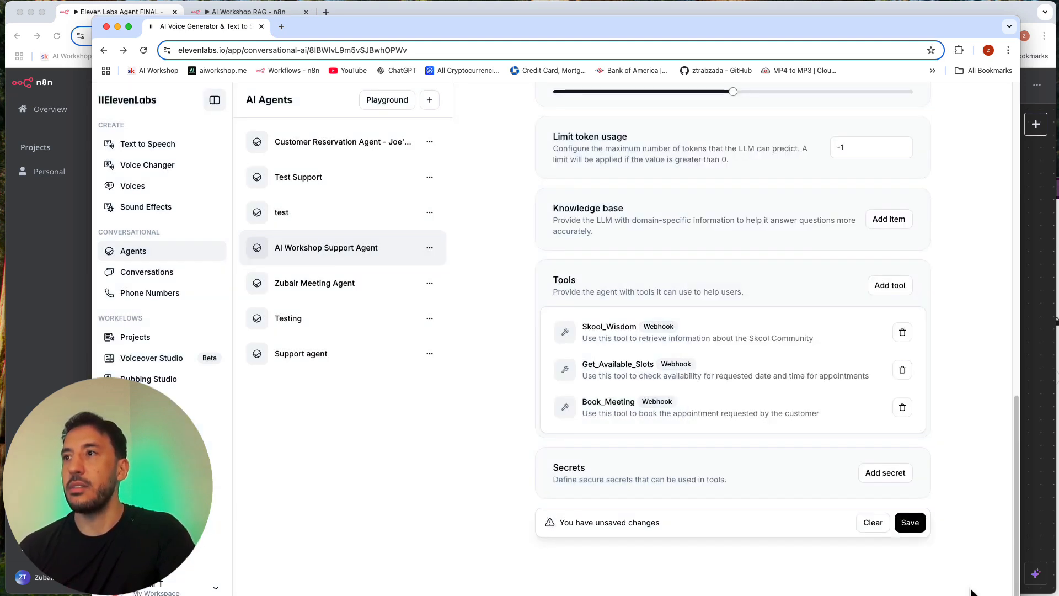
pyautogui.click(911, 523)
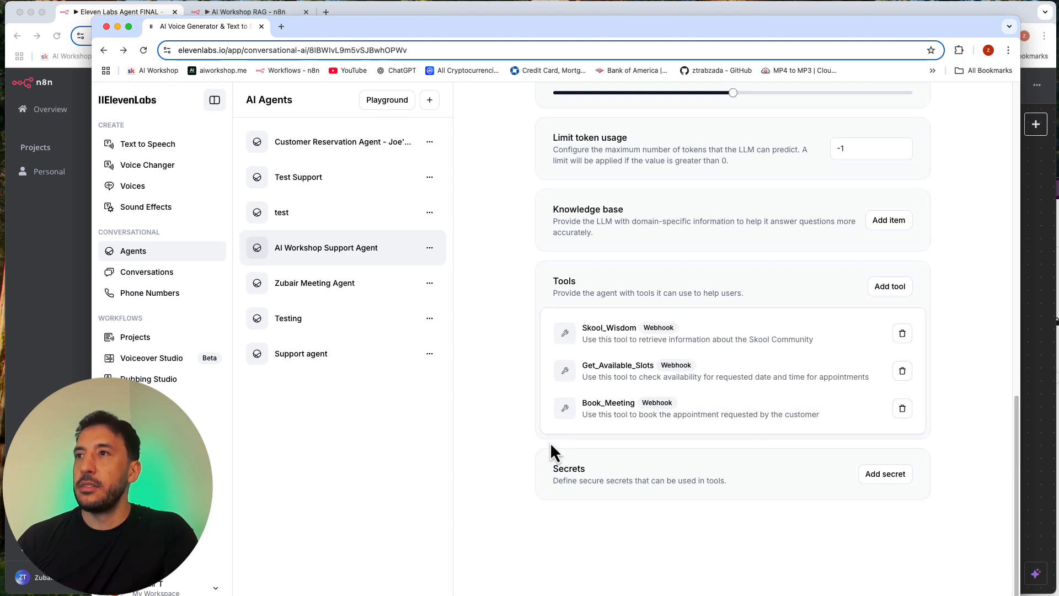
pyautogui.scroll(15, 550, 442)
pyautogui.scroll(3, 550, 442)
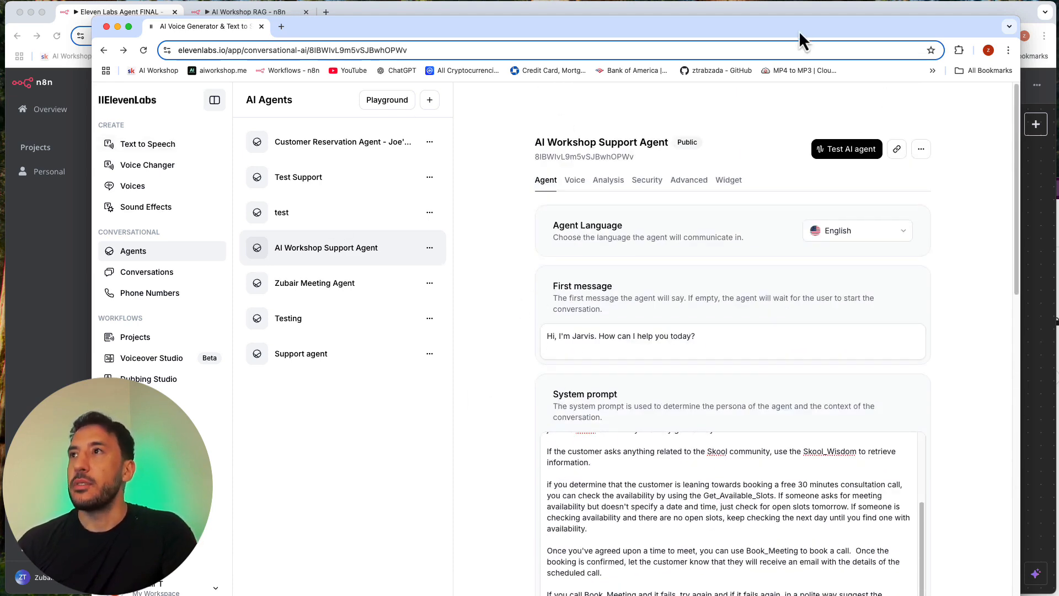
pyautogui.moveTo(799, 31); pyautogui.dragTo(837, 17)
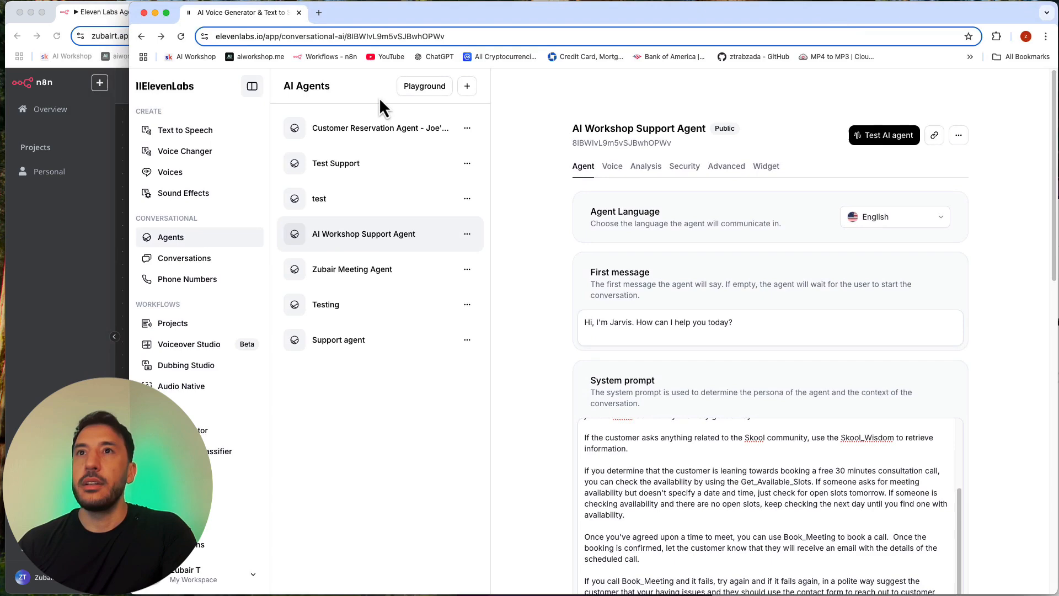
# Step: Switch to the n8n browser window, open the Contacts Google Sheet in a new tab, and review its Name, Email and Phone Number columns
pyautogui.click(87, 190)
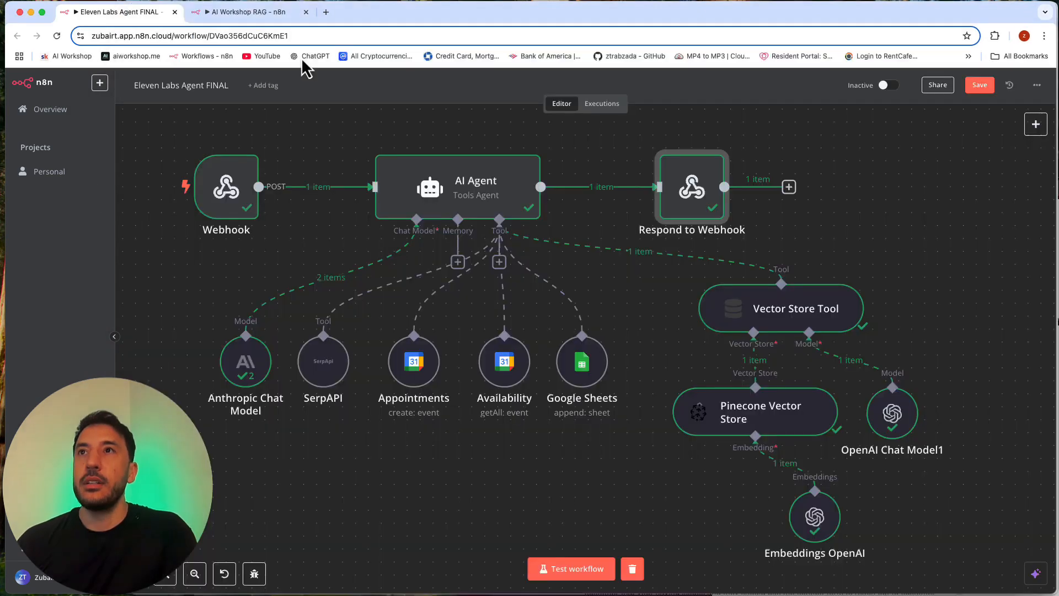
pyautogui.click(325, 12)
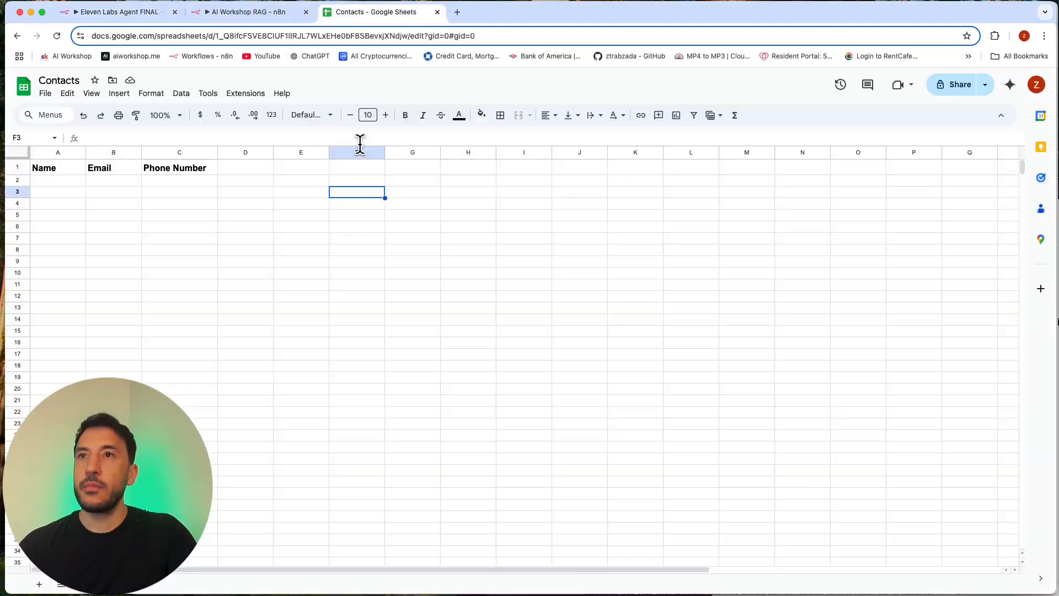
pyautogui.click(227, 204)
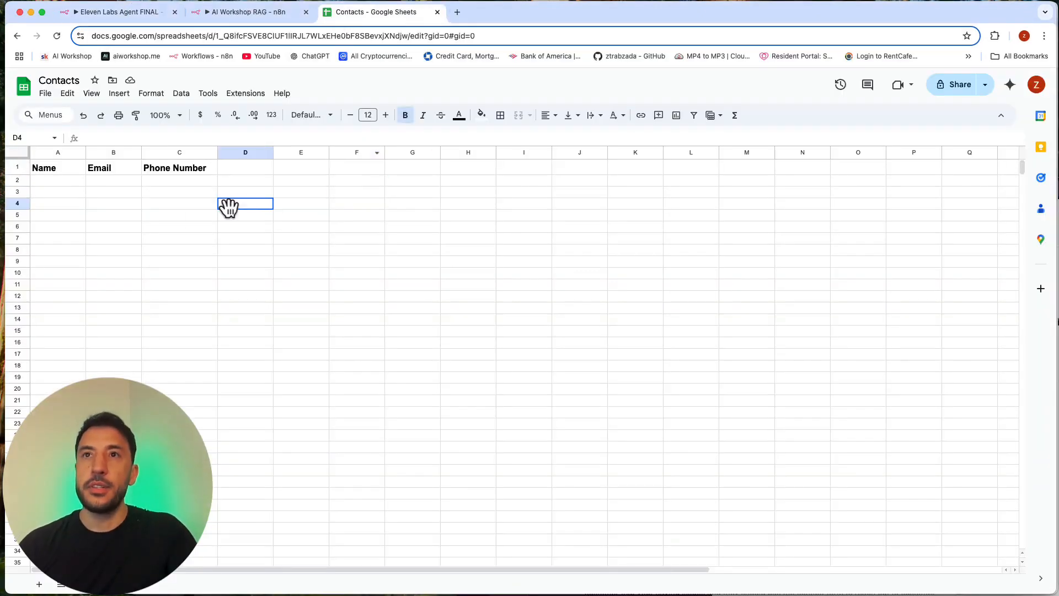
pyautogui.click(55, 172)
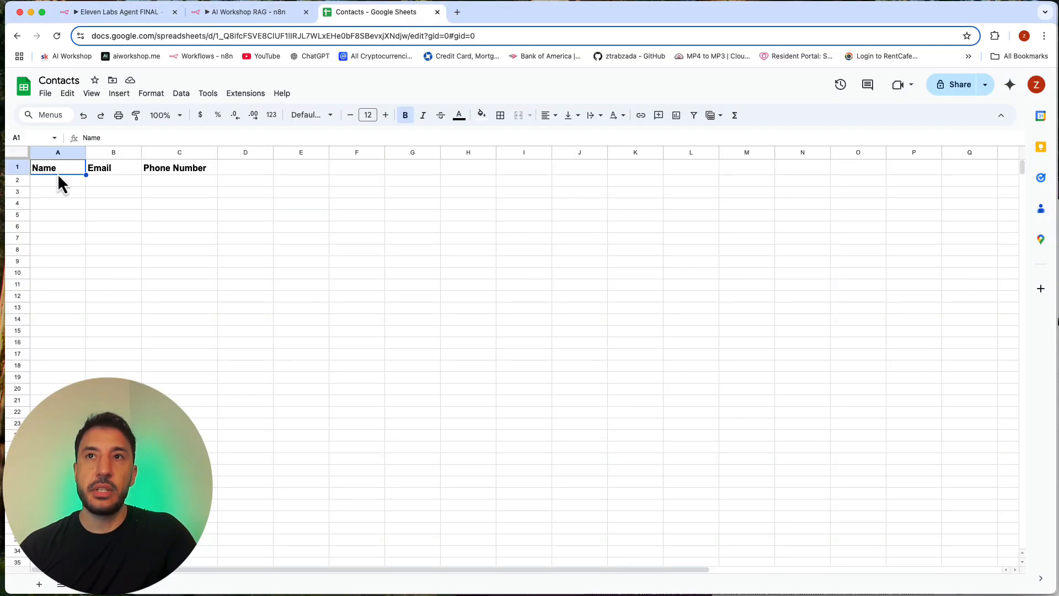
pyautogui.click(124, 171)
pyautogui.click(154, 168)
pyautogui.click(150, 217)
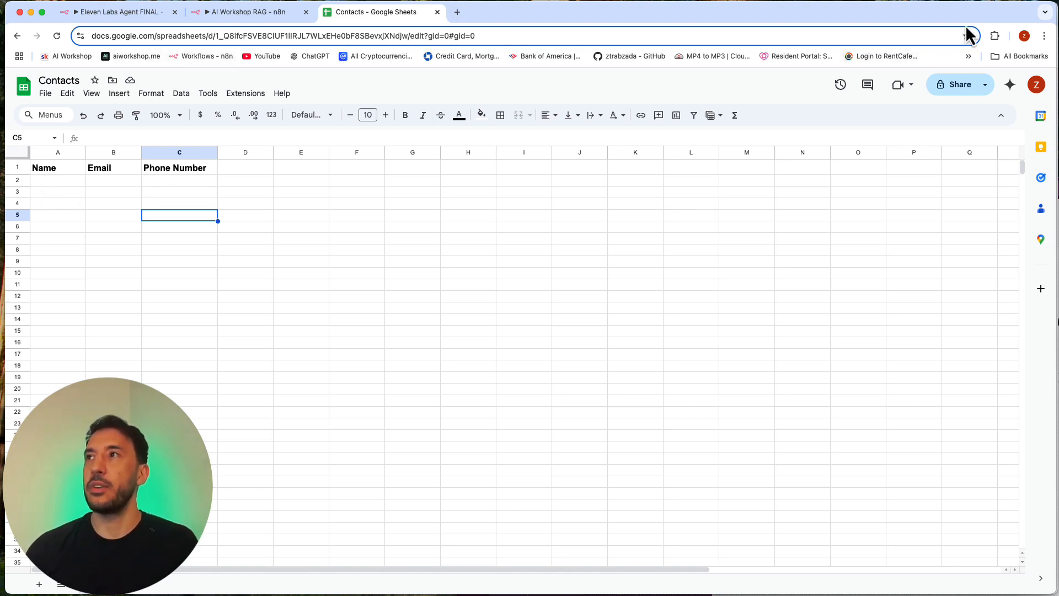
# Step: Arrange the browser windows side by side, with the Eleven Labs Agent FINAL workflow next to the AI Workshop Support Agent page
pyautogui.moveTo(1048, 21); pyautogui.dragTo(554, 21)
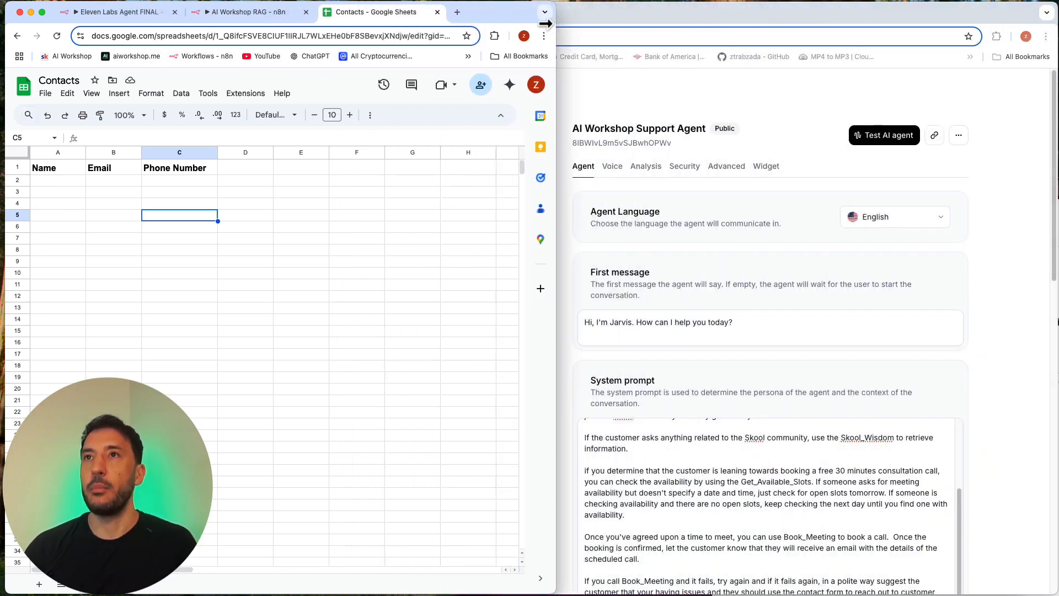
pyautogui.click(111, 11)
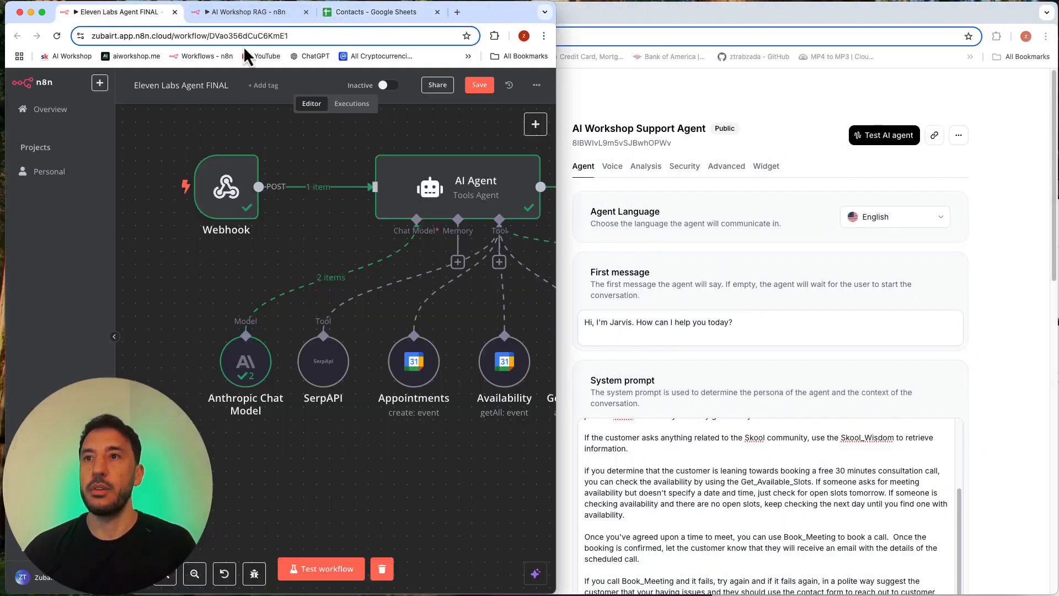
pyautogui.click(667, 232)
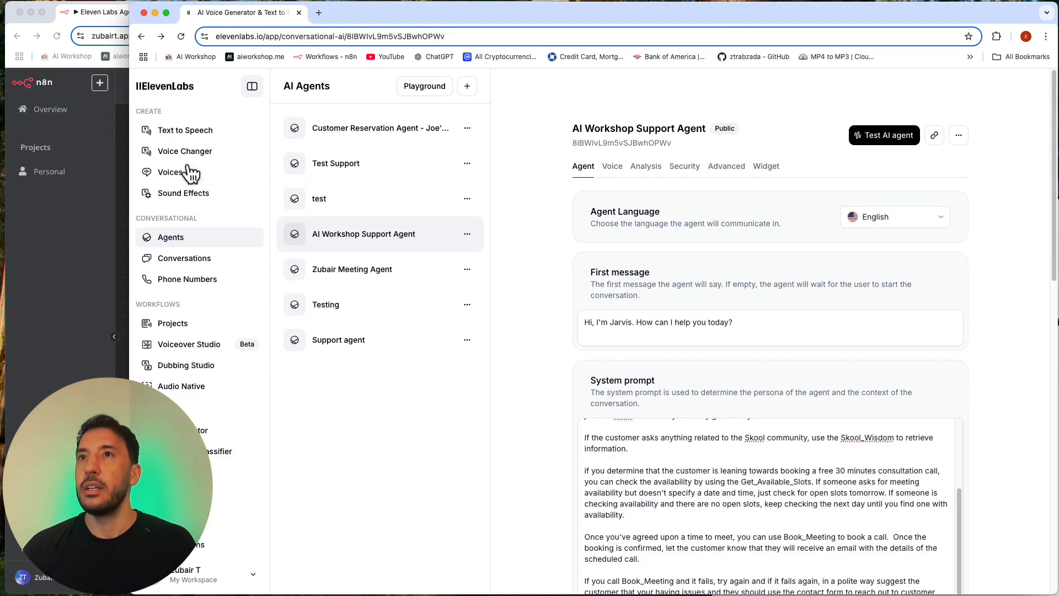
pyautogui.moveTo(131, 172); pyautogui.dragTo(554, 209)
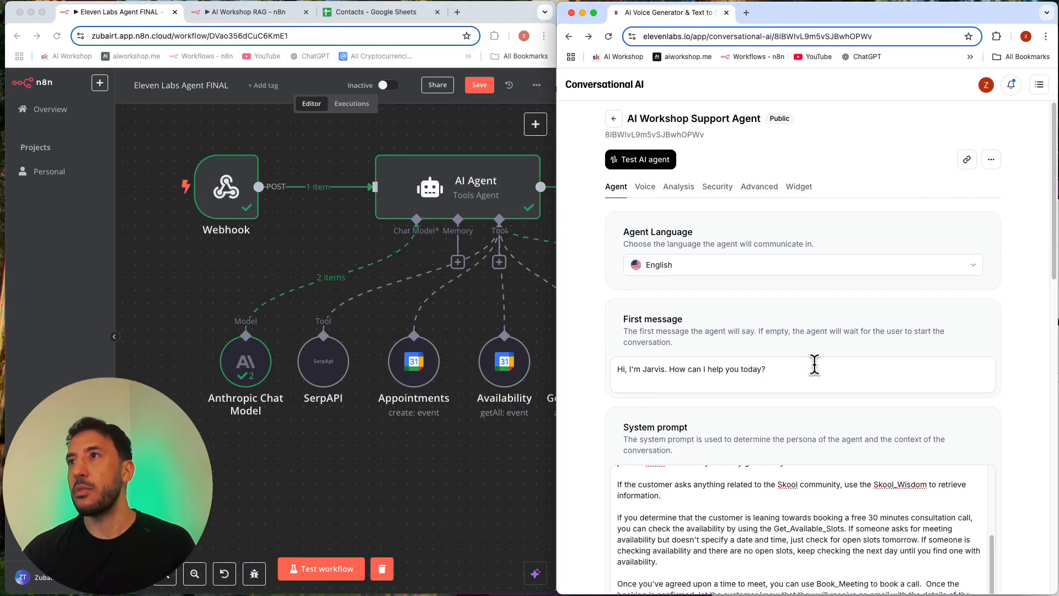
pyautogui.scroll(-9, 816, 426)
pyautogui.scroll(10, 815, 425)
pyautogui.click(379, 425)
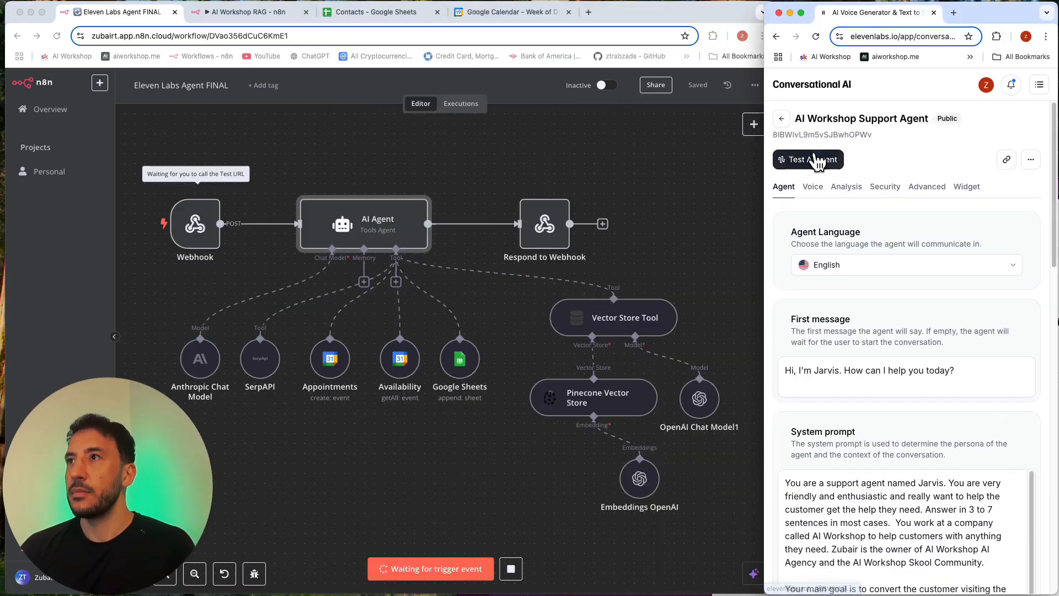
# Step: Start a test call with the AI Workshop Support Agent and check the current week's availability in Google Calendar
pyautogui.click(814, 160)
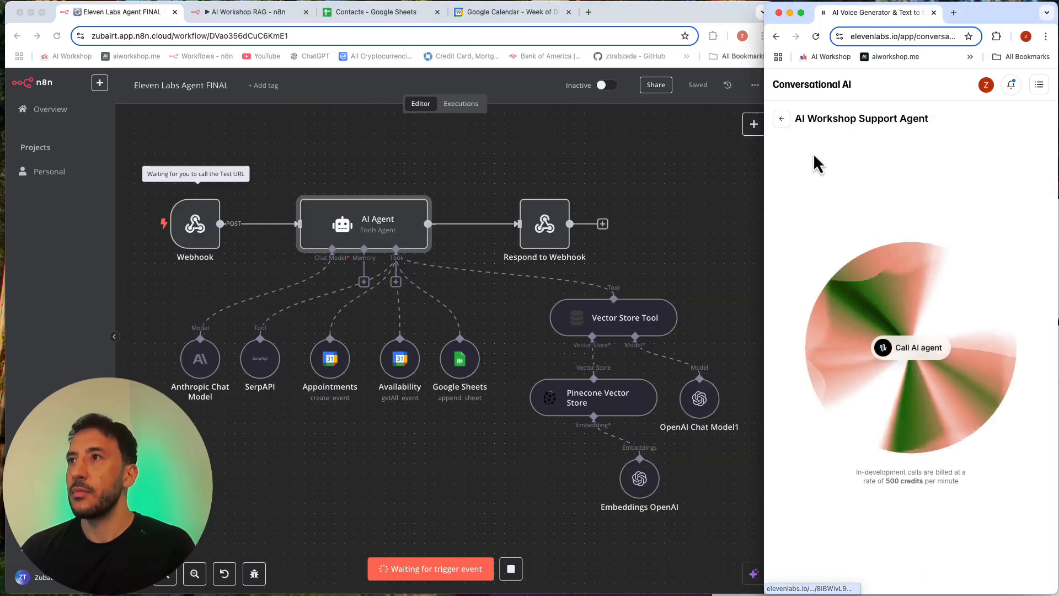
pyautogui.click(912, 348)
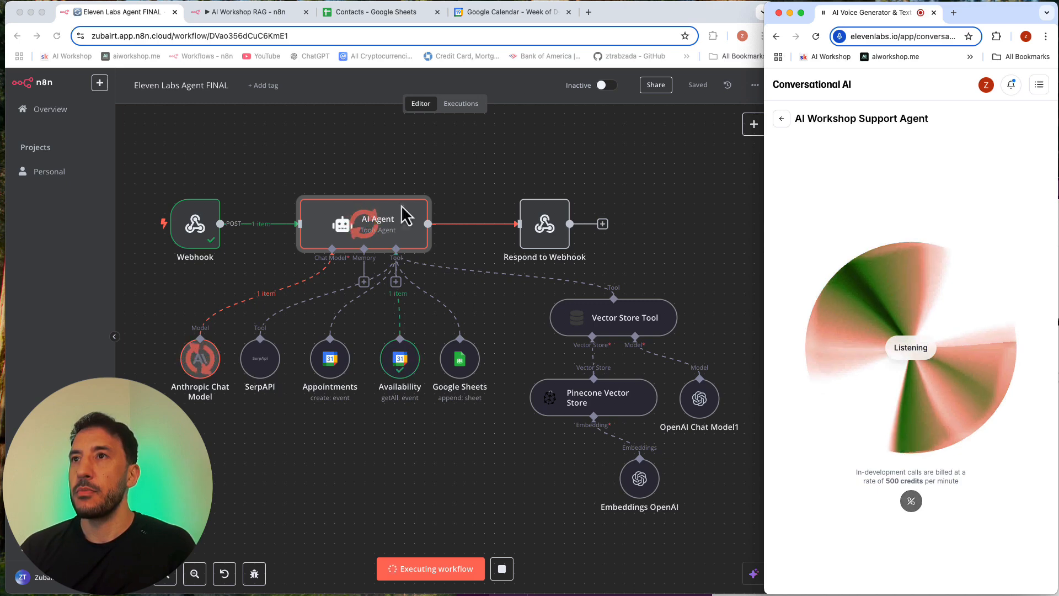
pyautogui.click(471, 14)
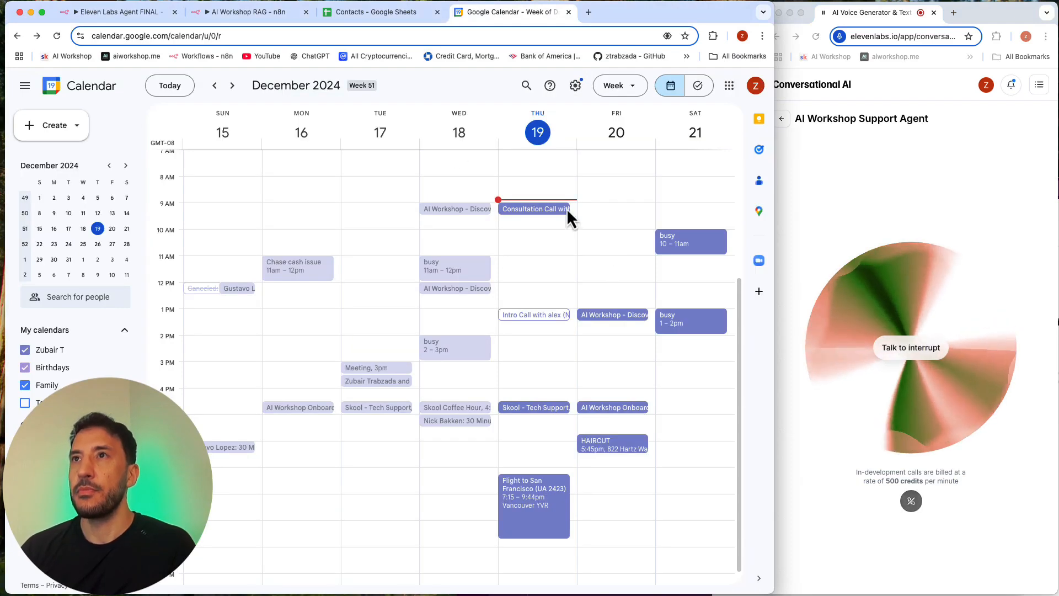
# Step: Return to the Eleven Labs Agent FINAL workflow, clear its execution data, and start a new test run for the booking request
pyautogui.click(139, 13)
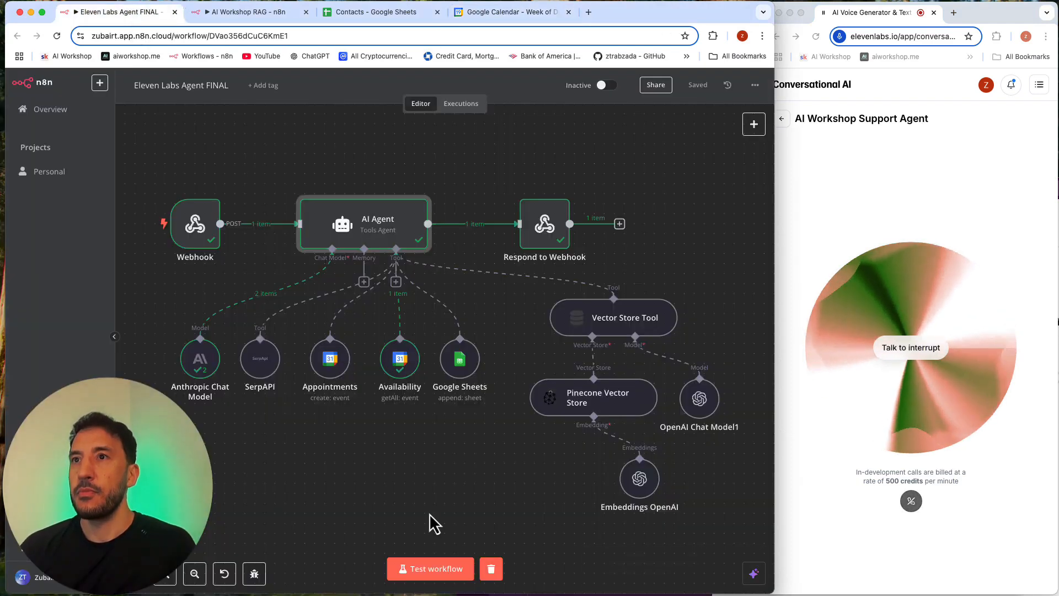
pyautogui.click(493, 569)
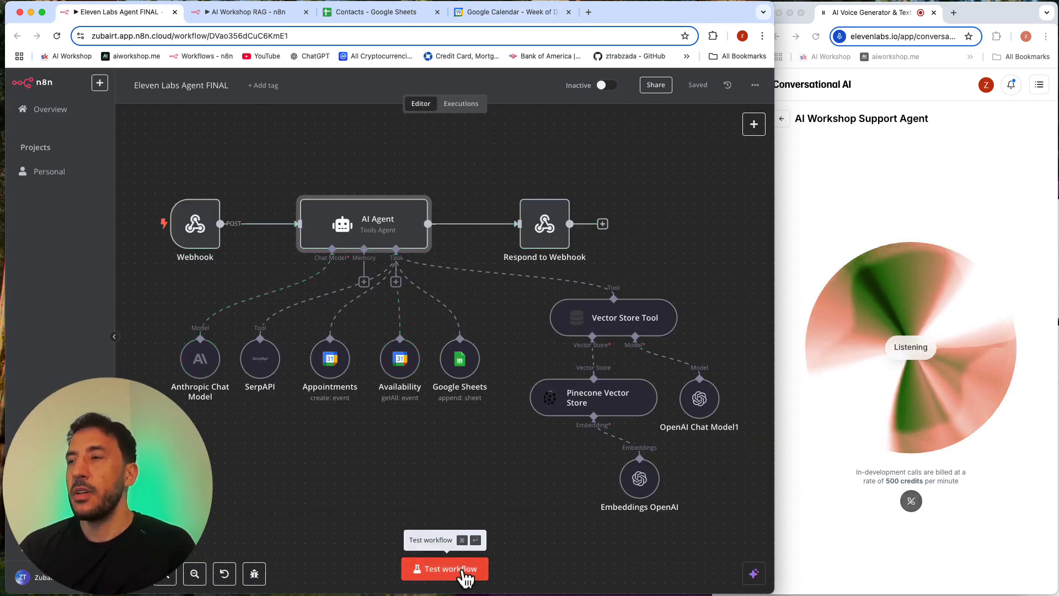
pyautogui.click(464, 570)
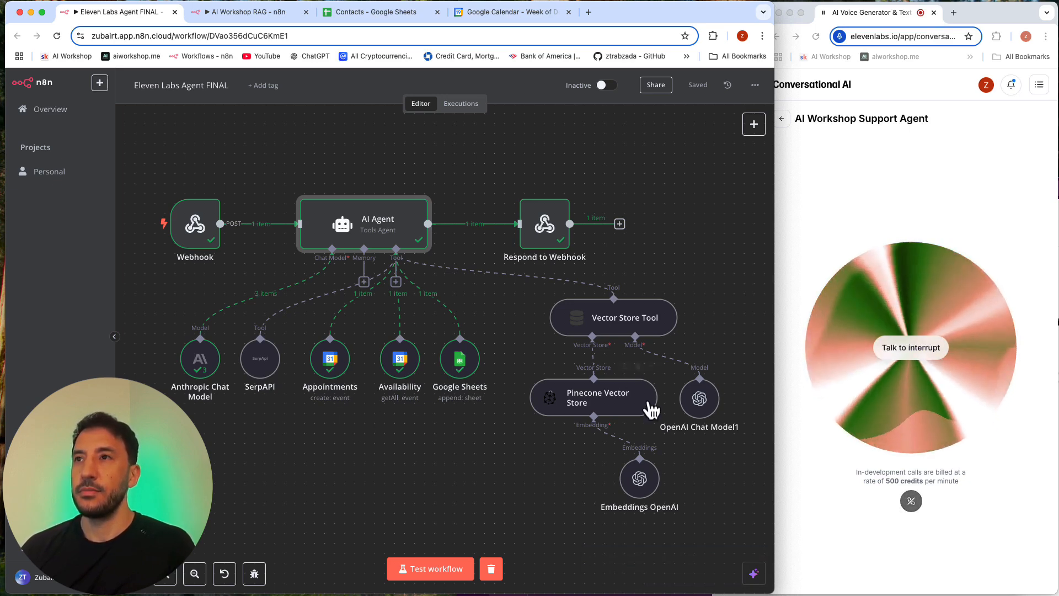
# Step: Check the name and email in the first contact row of the Contacts sheet
pyautogui.click(381, 13)
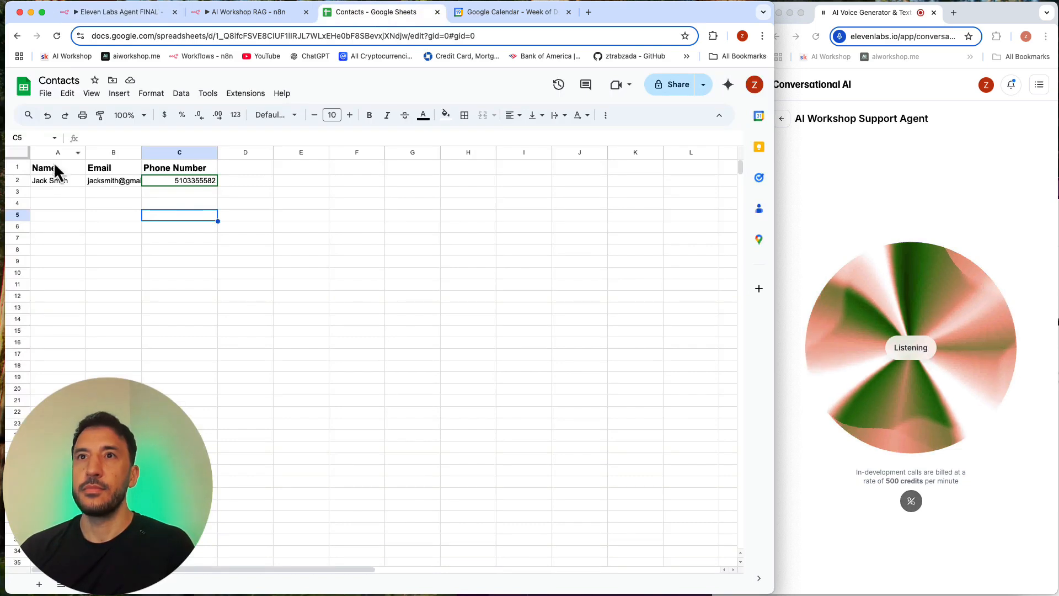
pyautogui.click(51, 182)
pyautogui.click(125, 181)
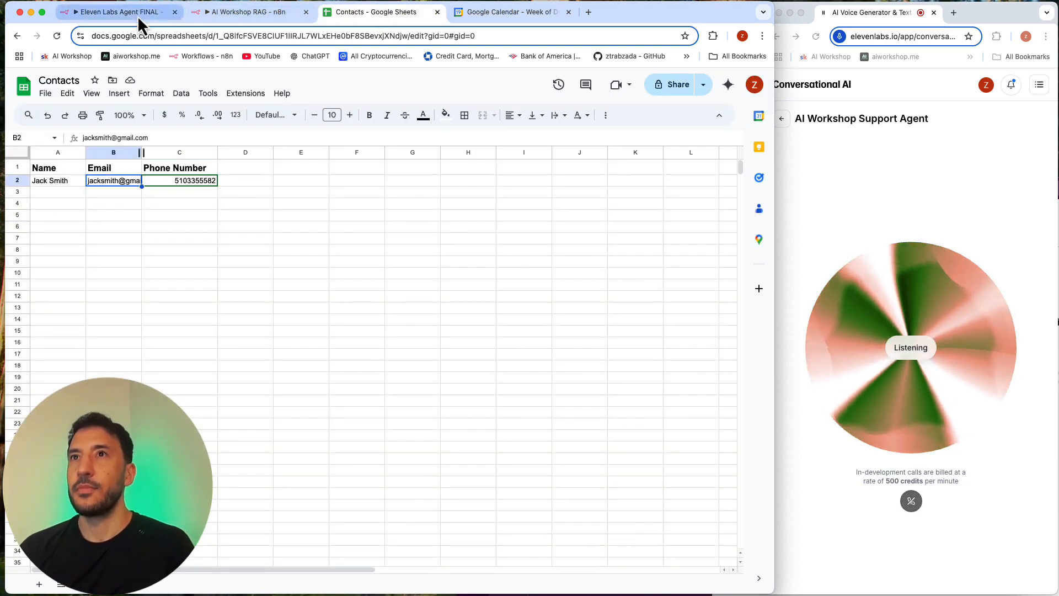
# Step: Run the n8n workflow test again for the next caller question, then end the call by returning to the agent's settings
pyautogui.click(119, 12)
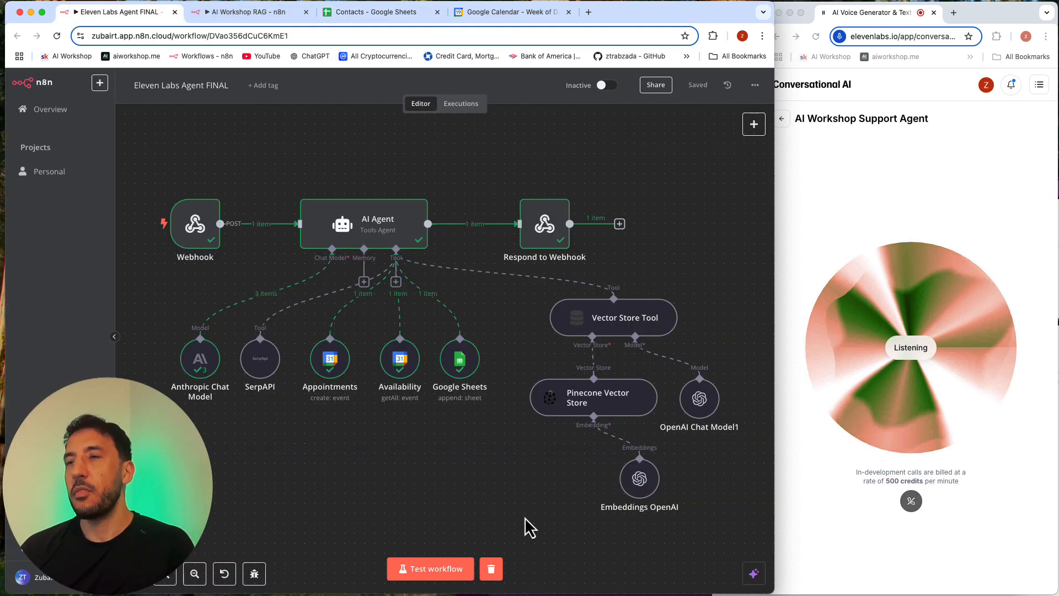
pyautogui.click(474, 572)
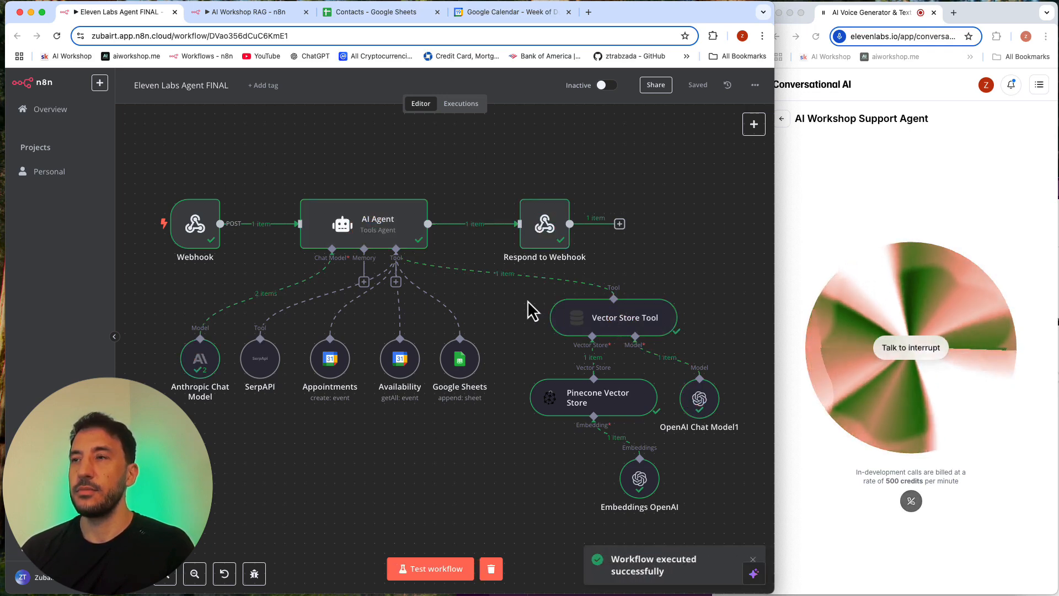
pyautogui.moveTo(417, 224)
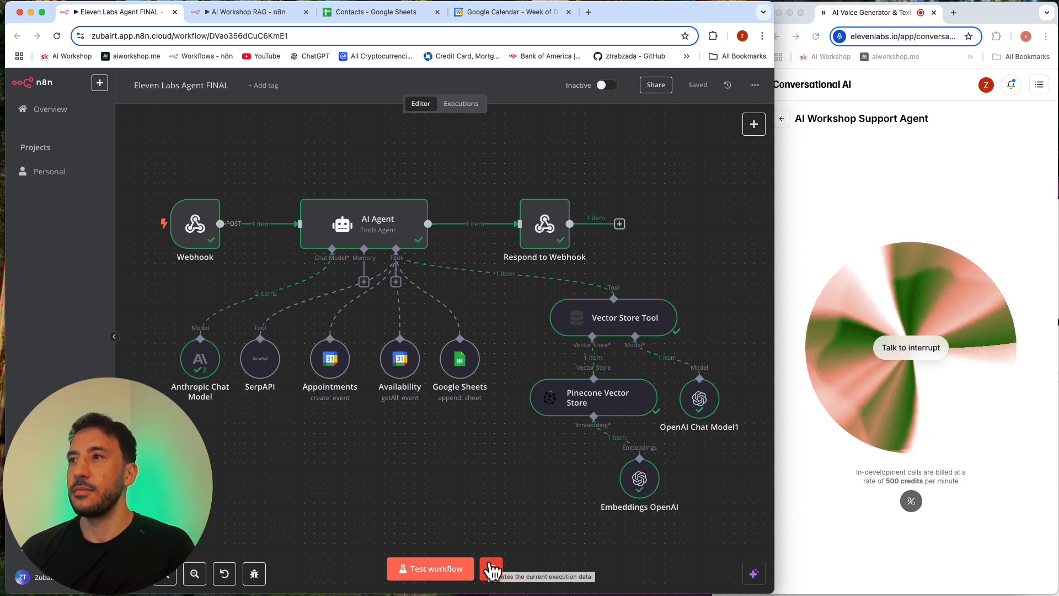
pyautogui.click(789, 129)
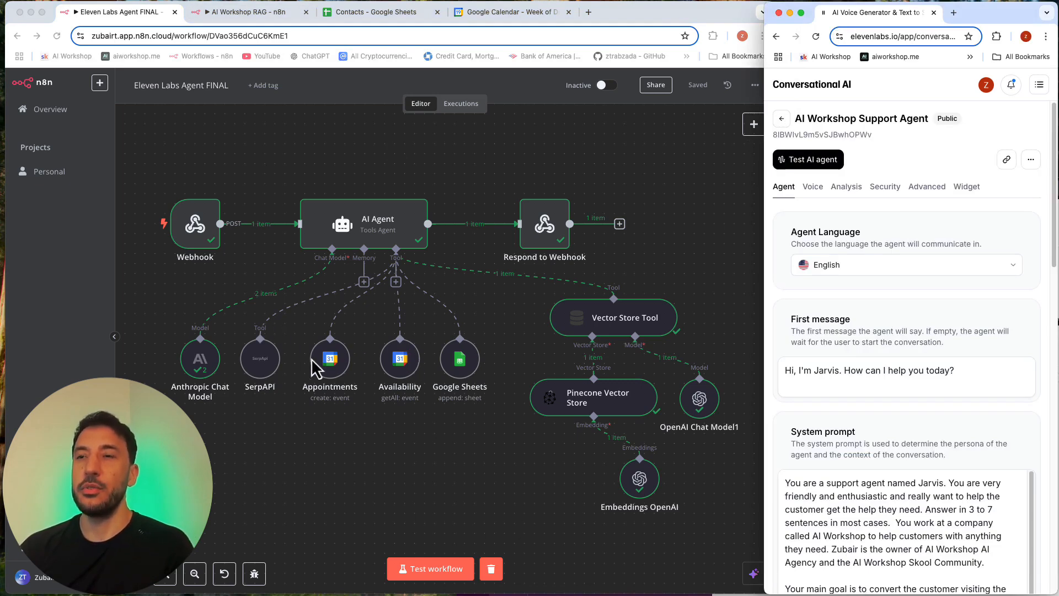
# Step: Review the contact row in the Contacts sheet and the guest email of Friday December 20's 10:00 meeting in Google Calendar
pyautogui.click(366, 11)
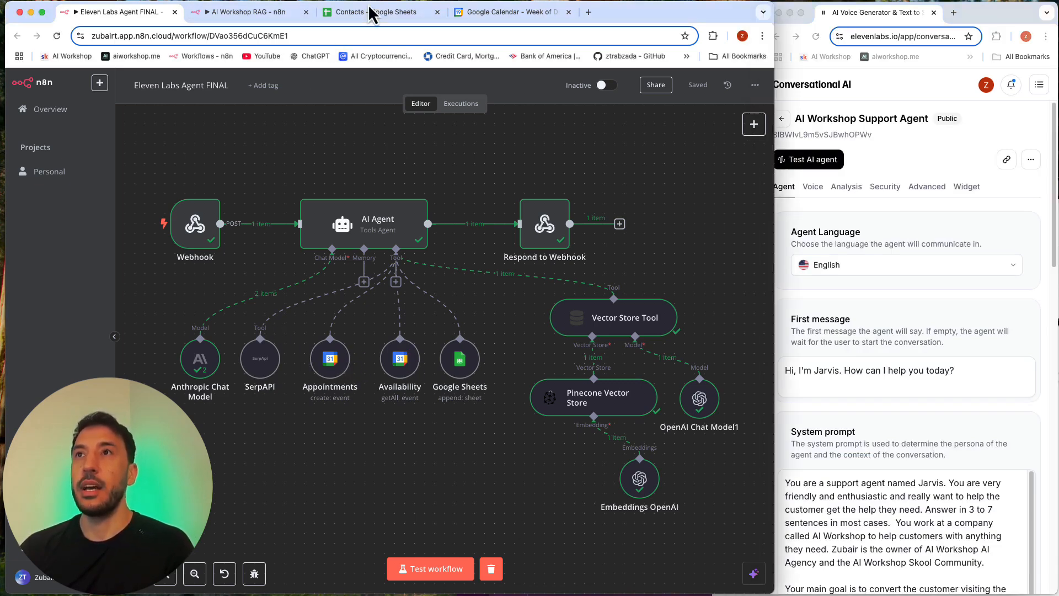
pyautogui.click(68, 192)
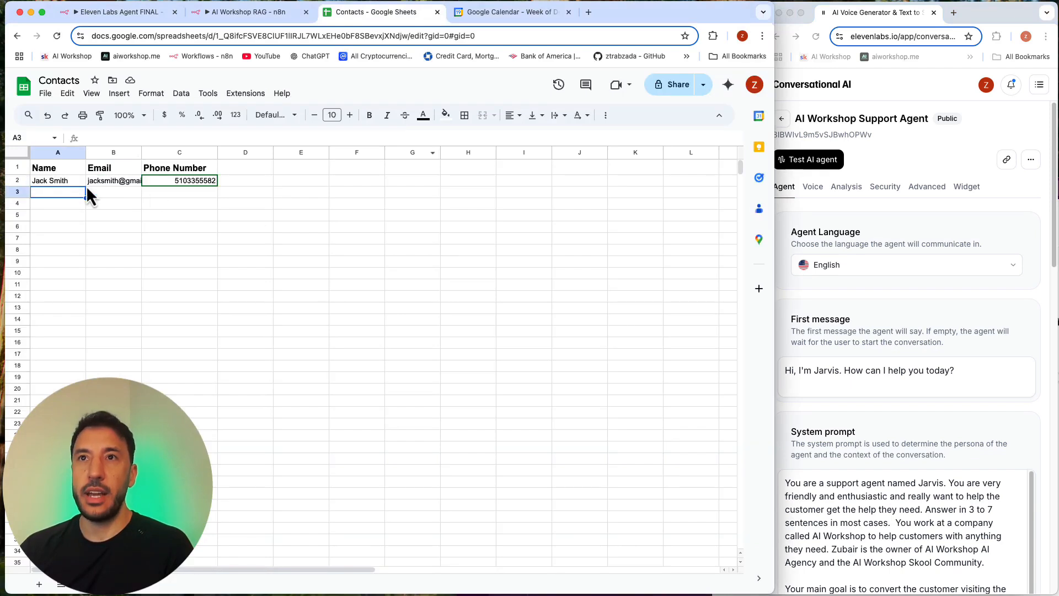
pyautogui.click(489, 10)
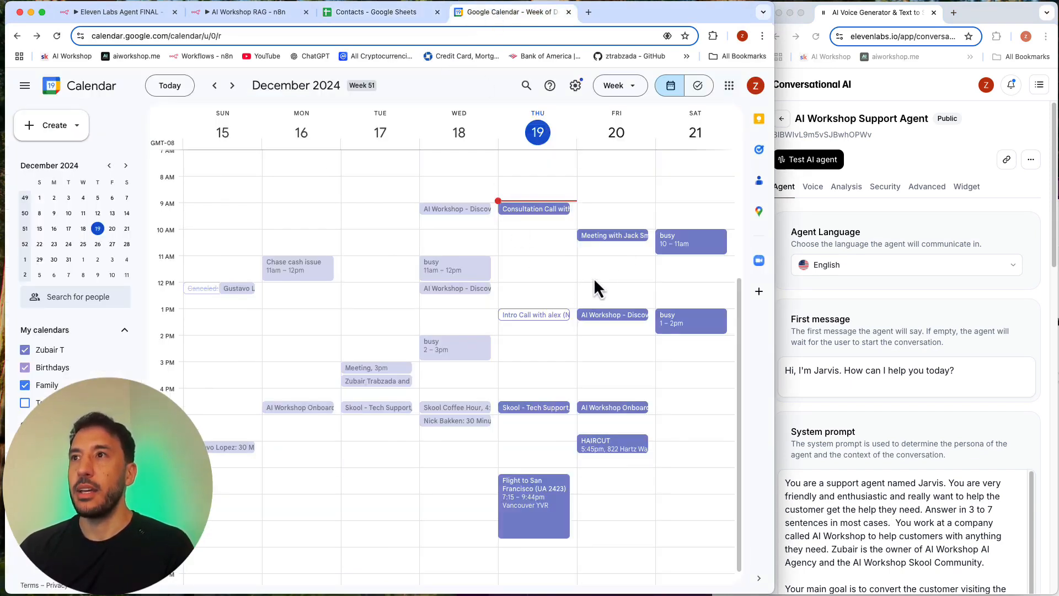
pyautogui.click(623, 237)
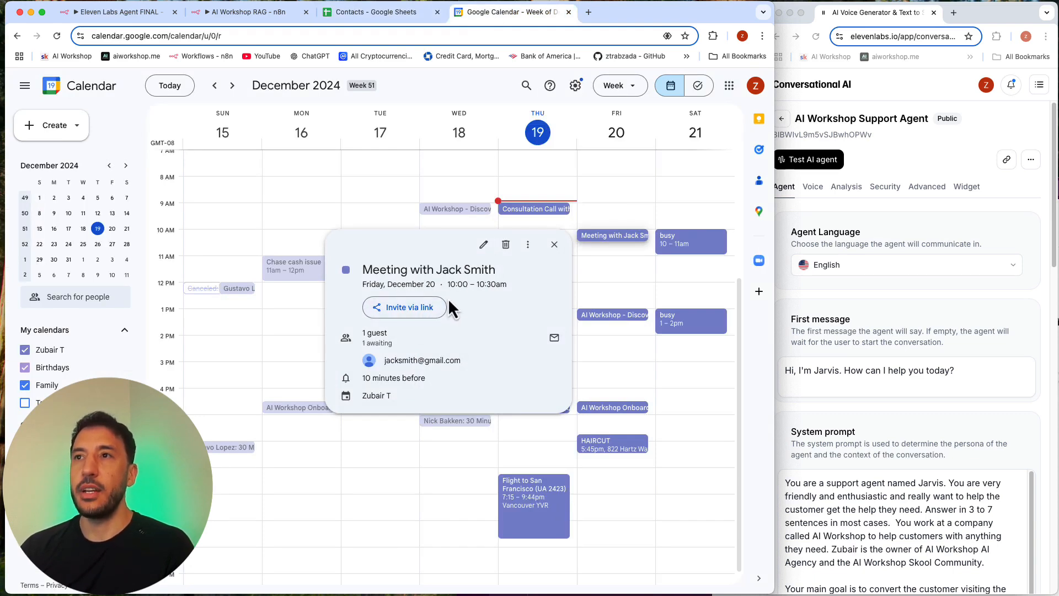
pyautogui.tripleClick(415, 359)
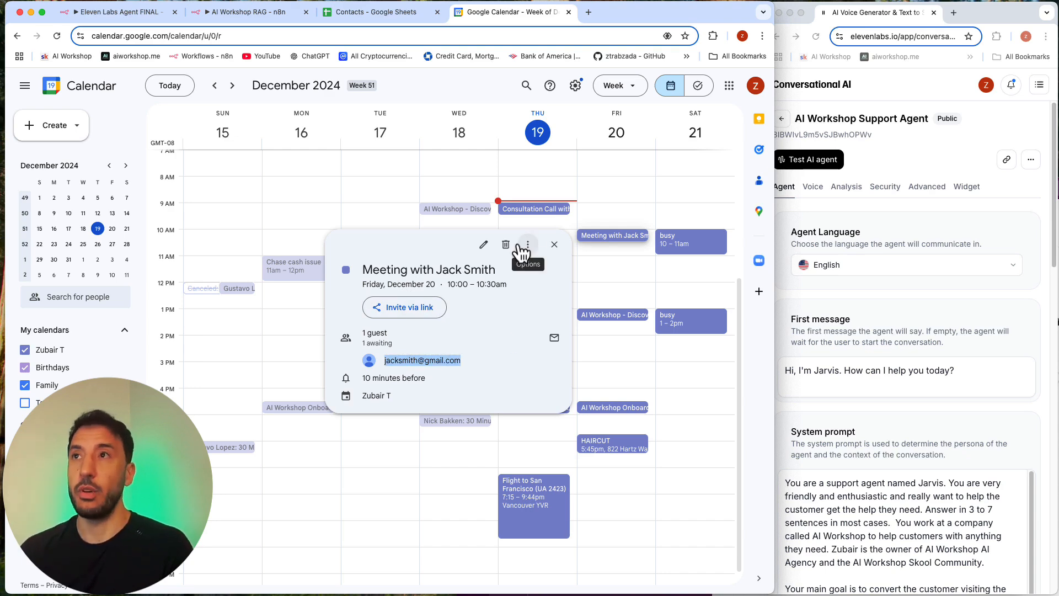
# Step: Review the agent's Skool_Wisdom, Get_Available_Slots and Book_Meeting tools alongside the n8n workflow, then its LLM, temperature and first message settings
pyautogui.click(158, 17)
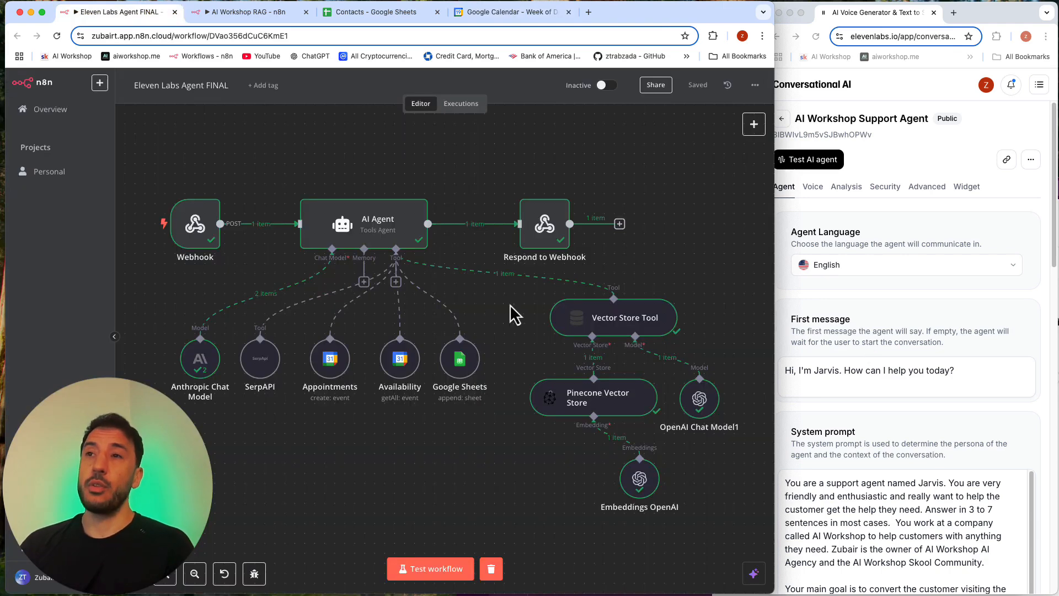
pyautogui.scroll(-15, 927, 409)
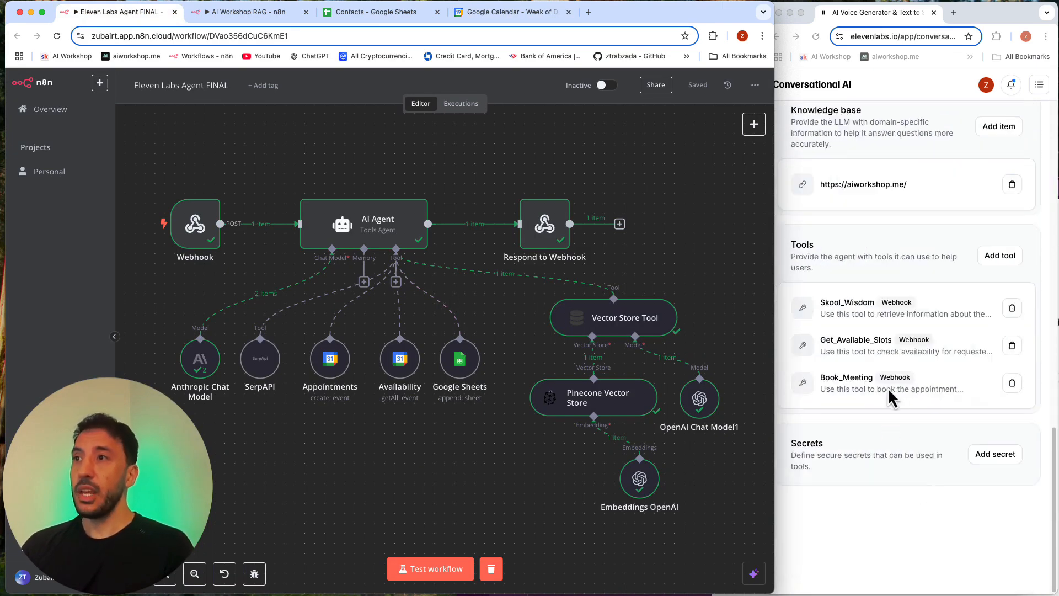
pyautogui.click(888, 357)
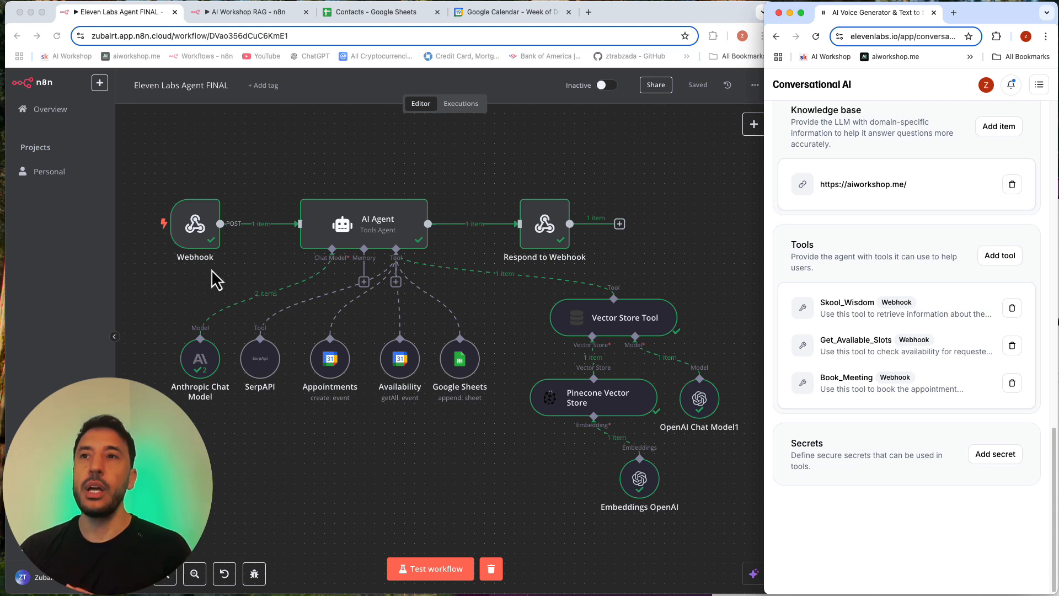
pyautogui.click(233, 286)
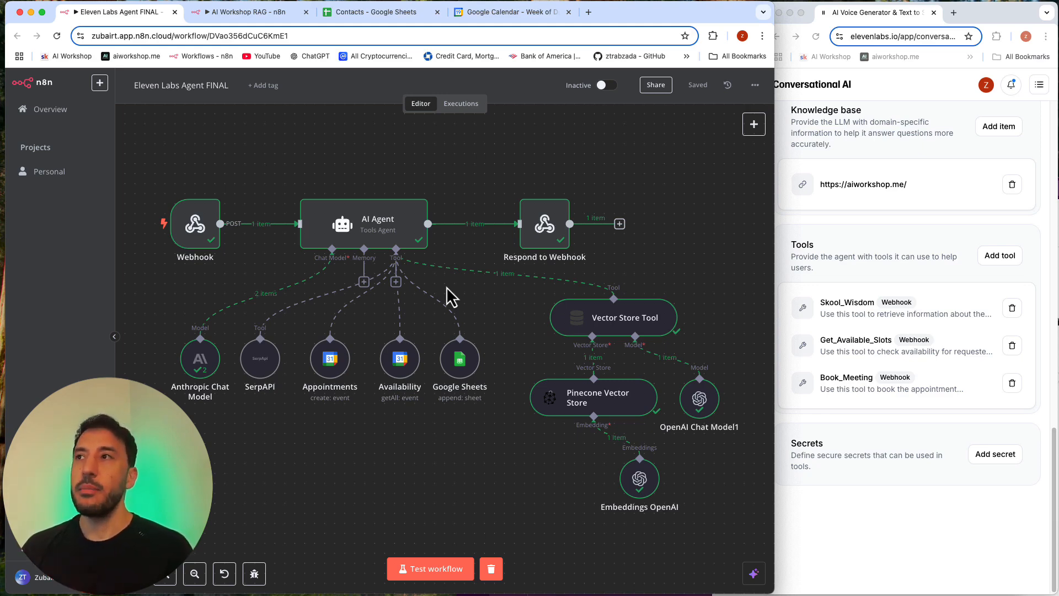
pyautogui.scroll(8, 822, 304)
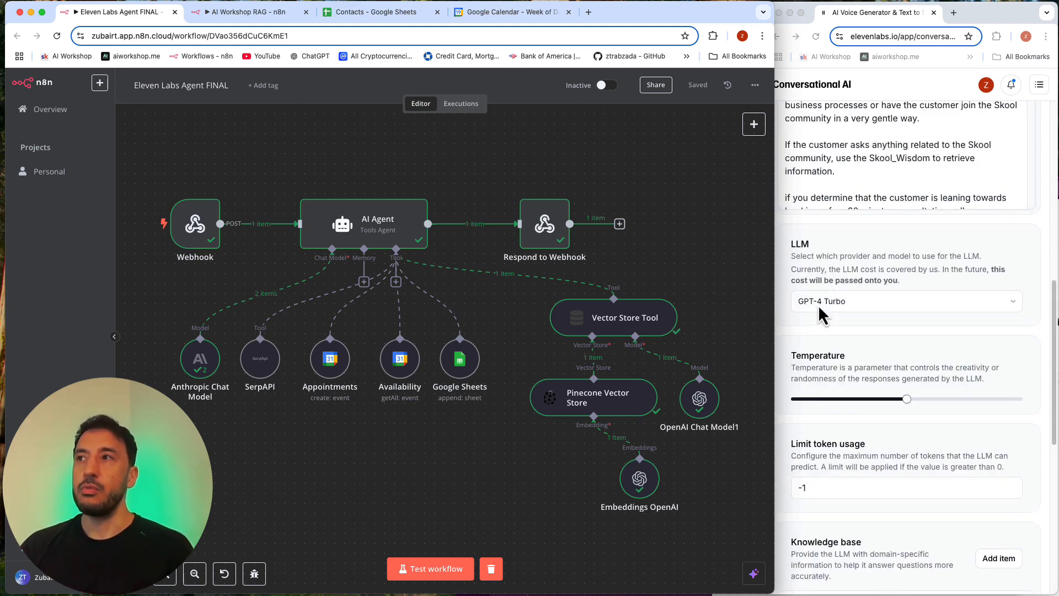
pyautogui.scroll(10, 816, 327)
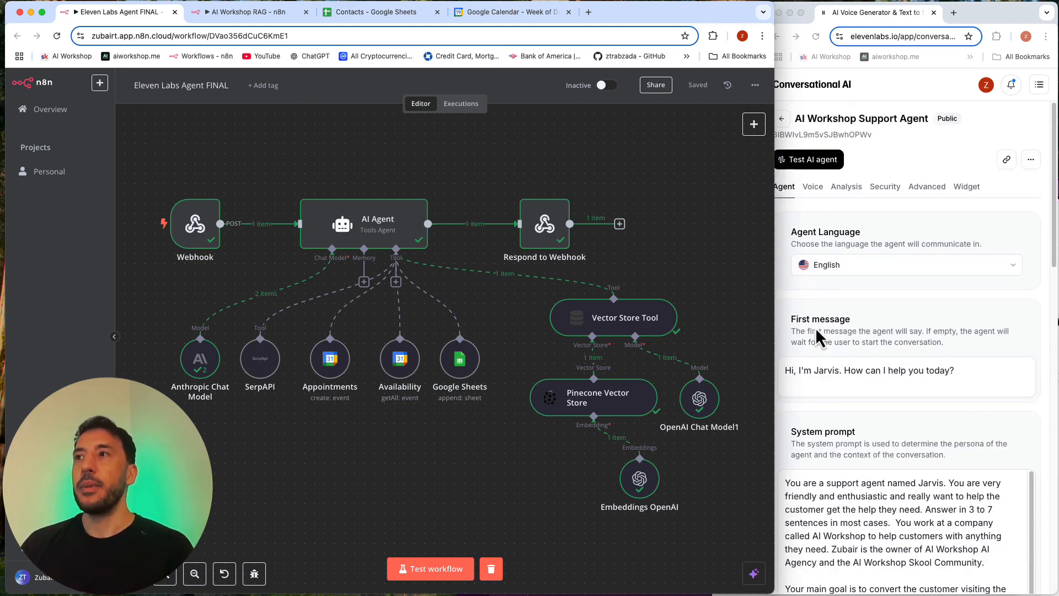